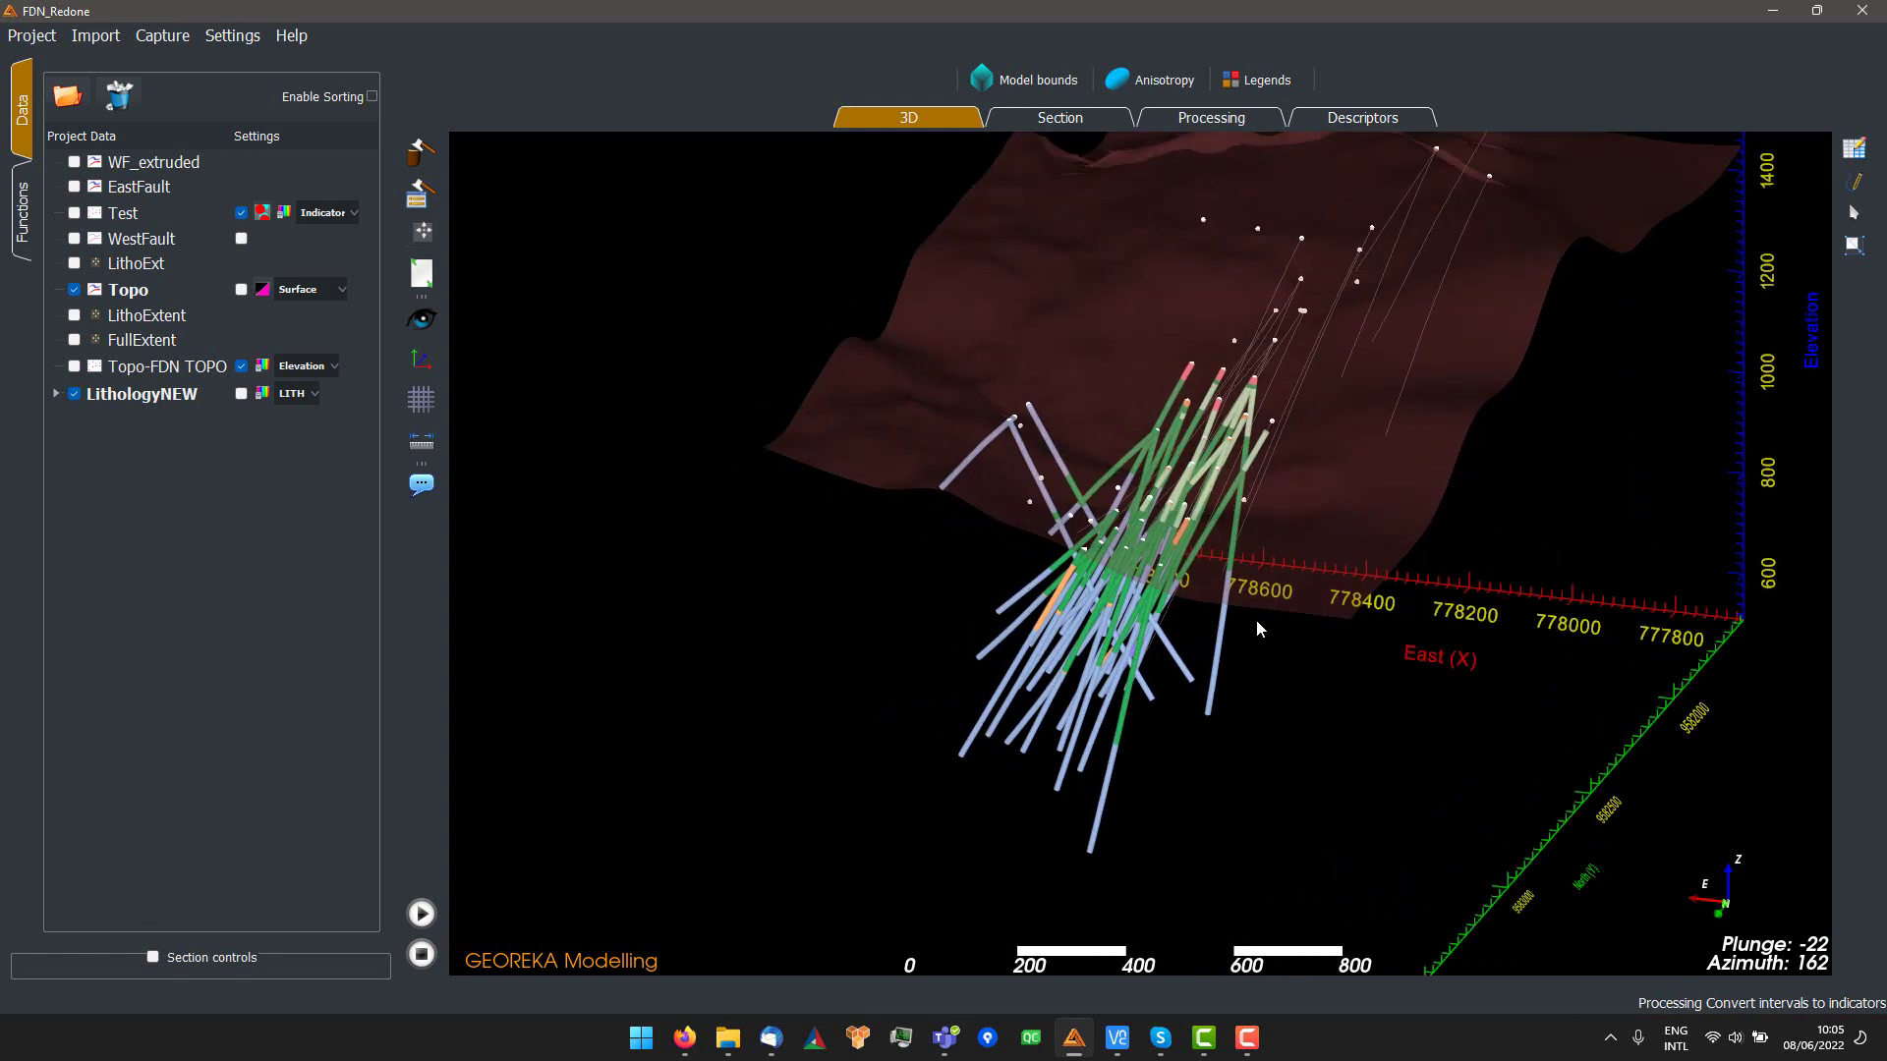
- Examine the lithology drillholes and their position beneath the topography surface from several angles in 3D
left_click_drag(1301, 631, 1215, 754)
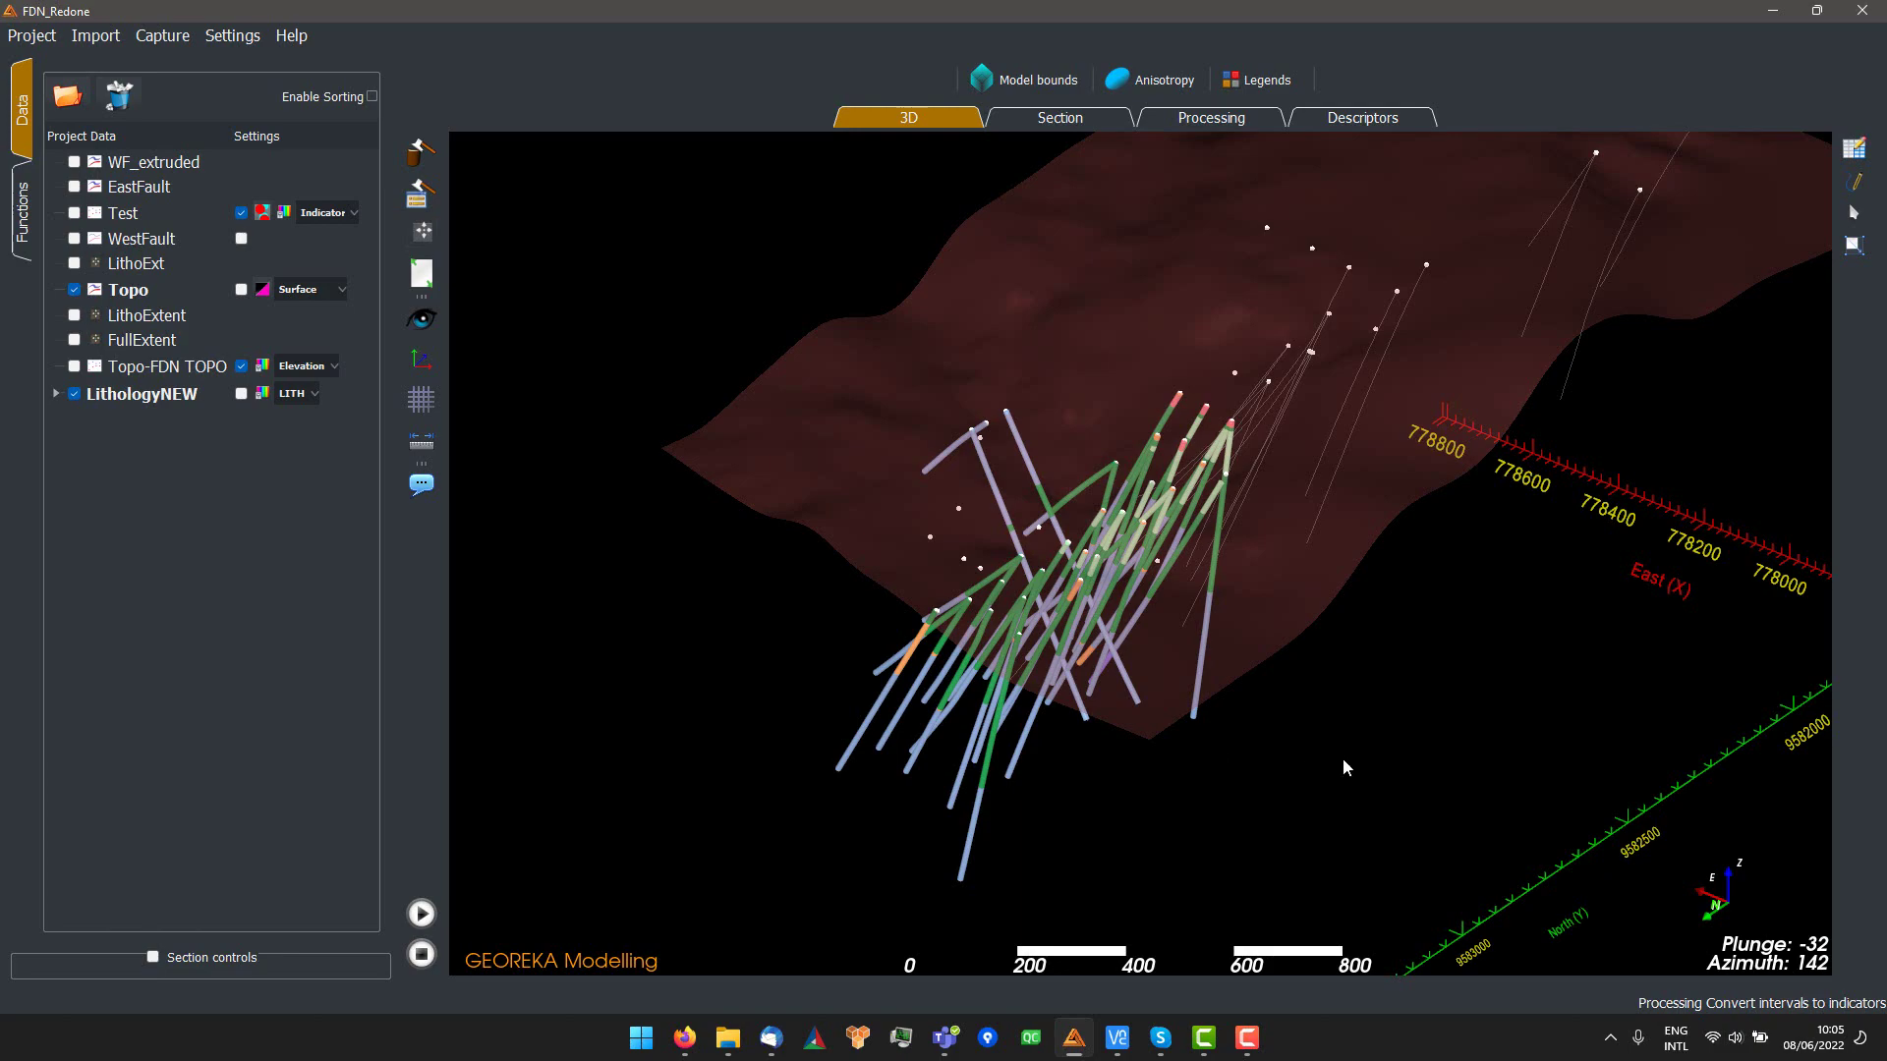
left_click_drag(1400, 728, 1439, 644)
scroll(1094, 442, "down", 3)
left_click_drag(1093, 442, 1302, 493)
scroll(1303, 494, "up", 3)
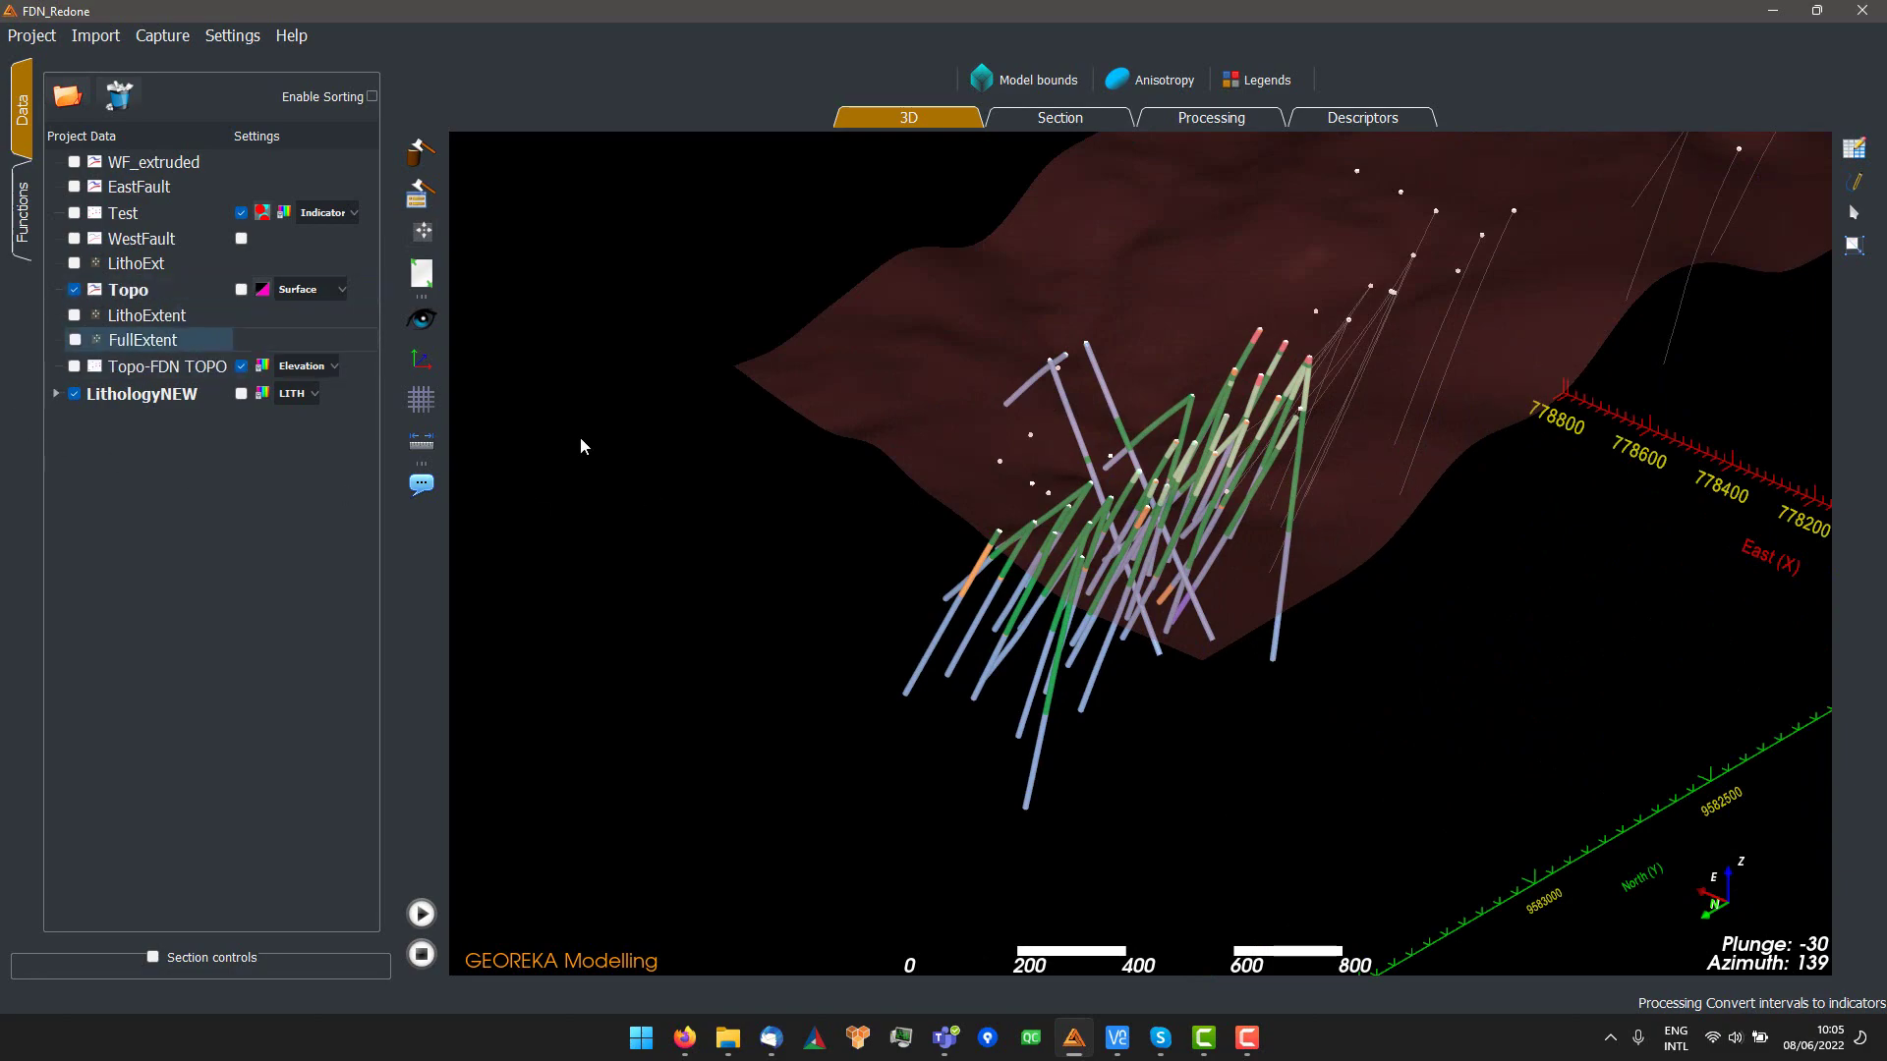
left_click_drag(1192, 482, 1476, 421)
scroll(1476, 423, "up", 2)
middle_click_drag(1332, 473, 1075, 504)
left_click_drag(1047, 525, 1238, 527)
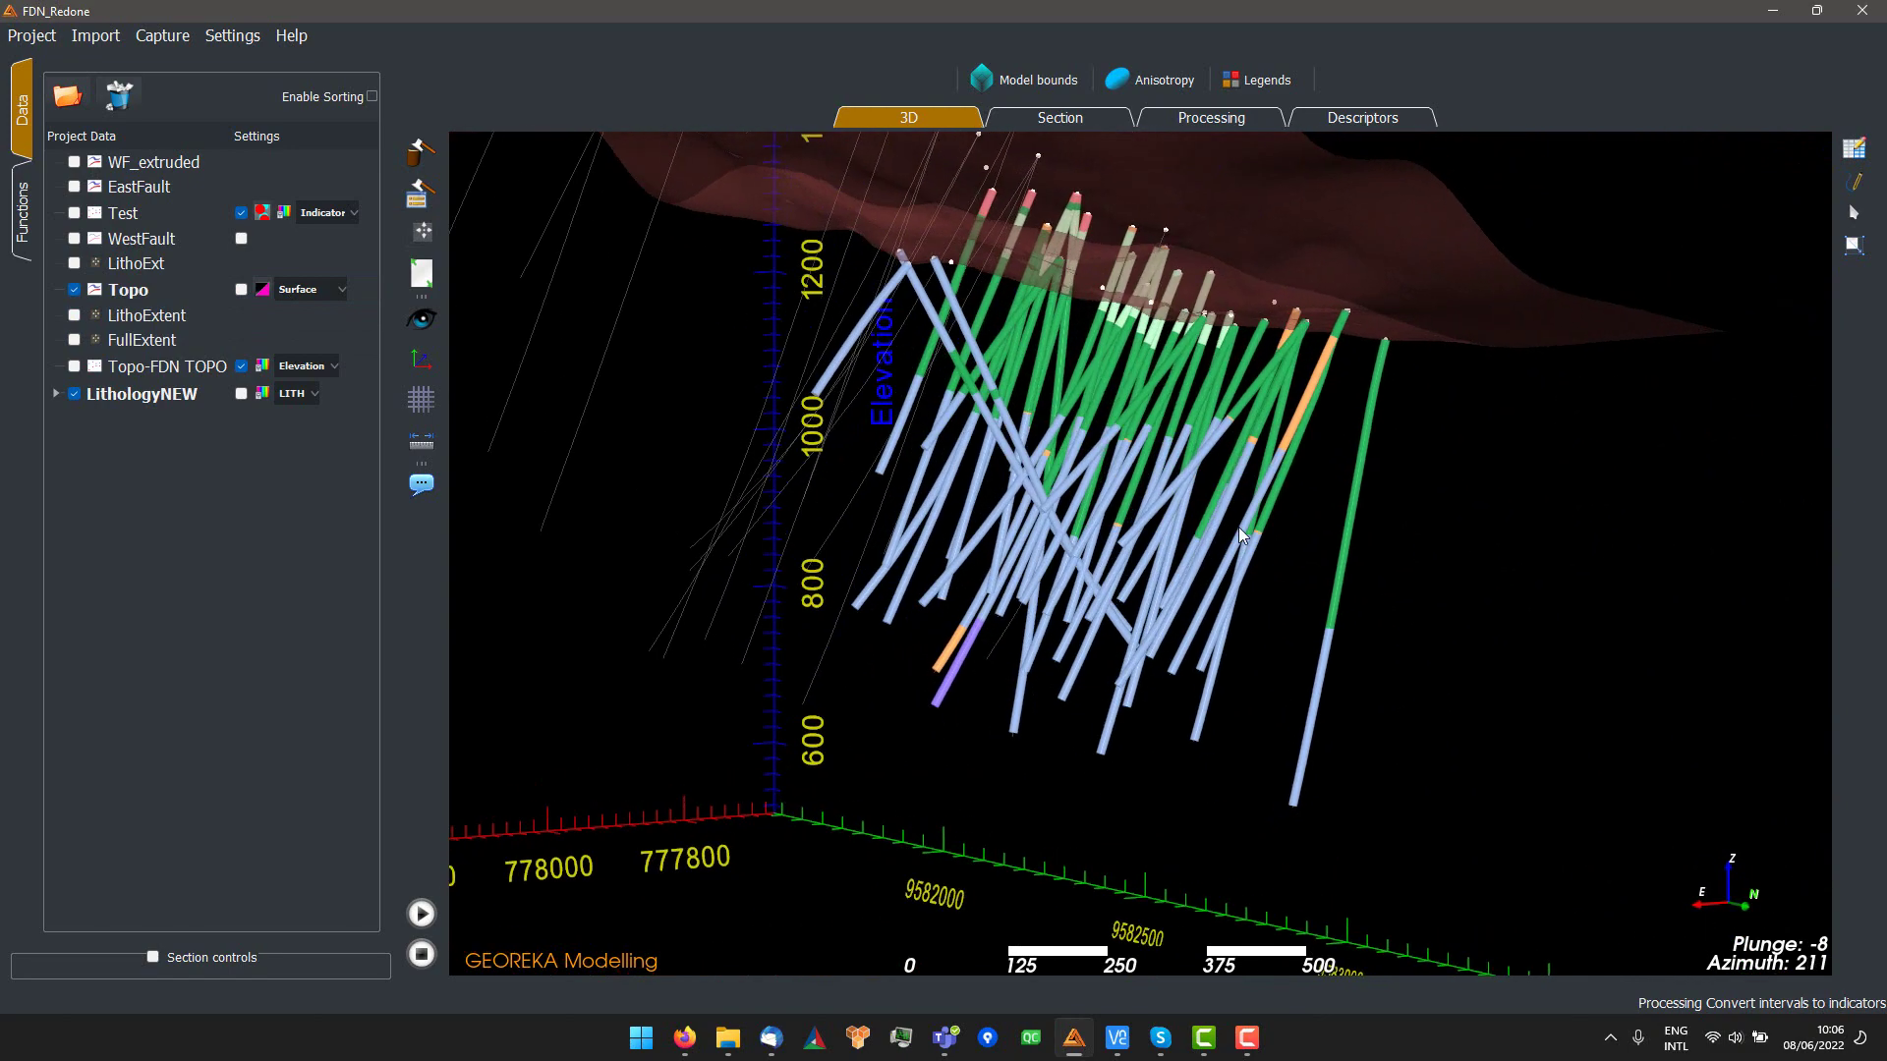
- Inspect the lithology and depth range of individual drillhole intervals, from the conglomerate to the sandstone cover
mouse_move(1236, 600)
mouse_move(1363, 470)
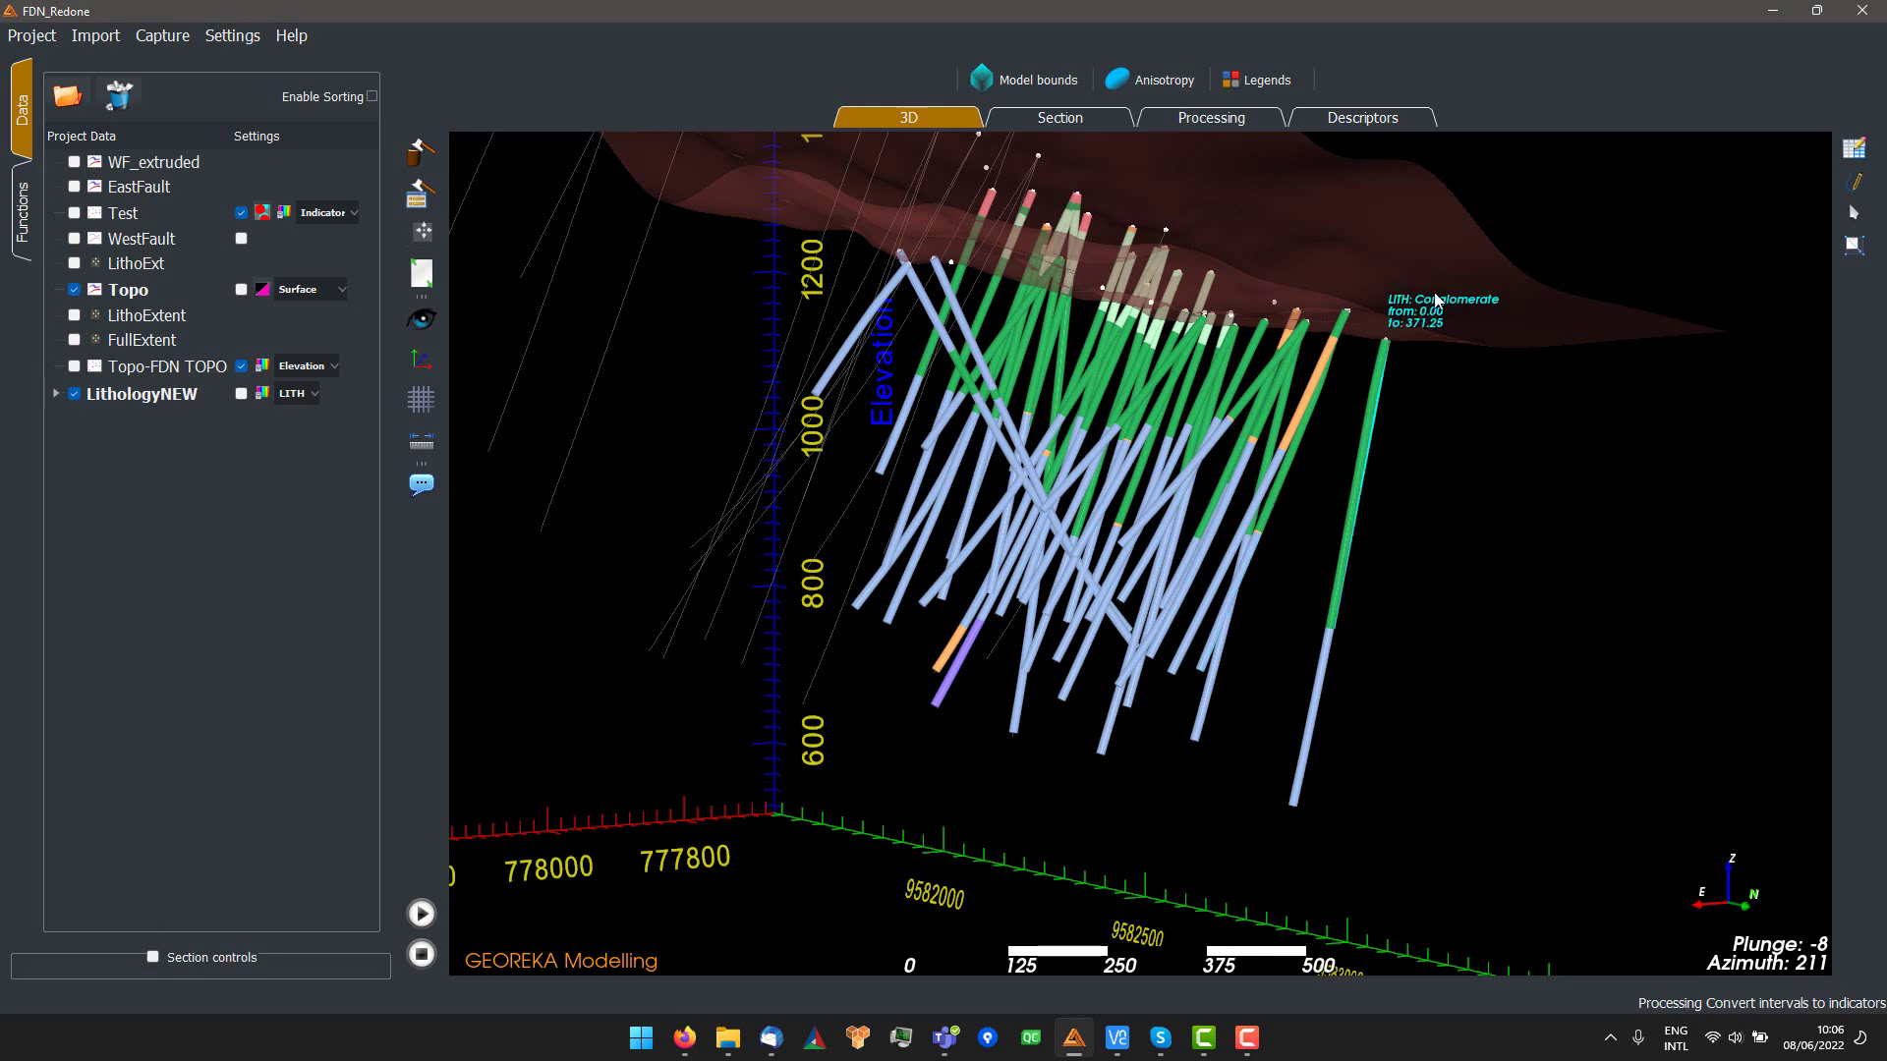
left_click_drag(1462, 501, 601, 395)
mouse_move(715, 383)
middle_click_drag(1311, 416, 1383, 539)
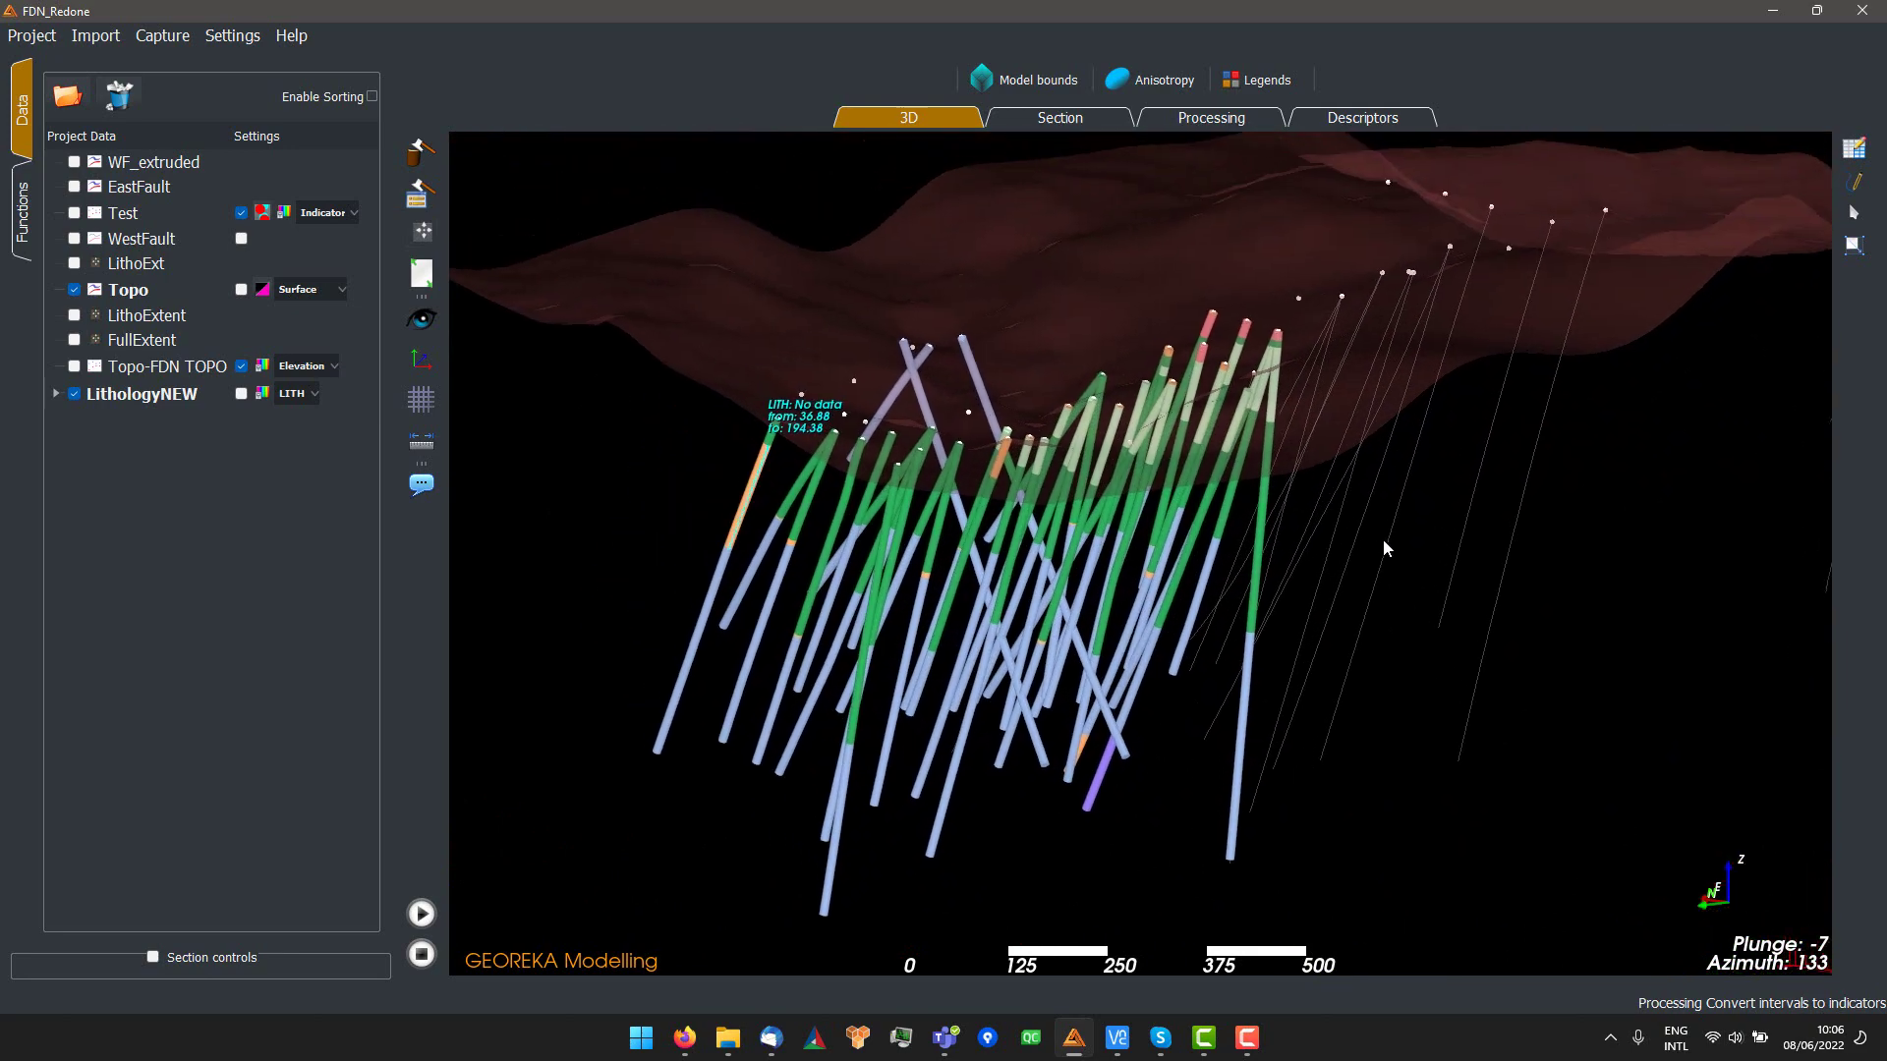
scroll(1389, 540, "up", 1)
left_click_drag(1390, 541, 1148, 416)
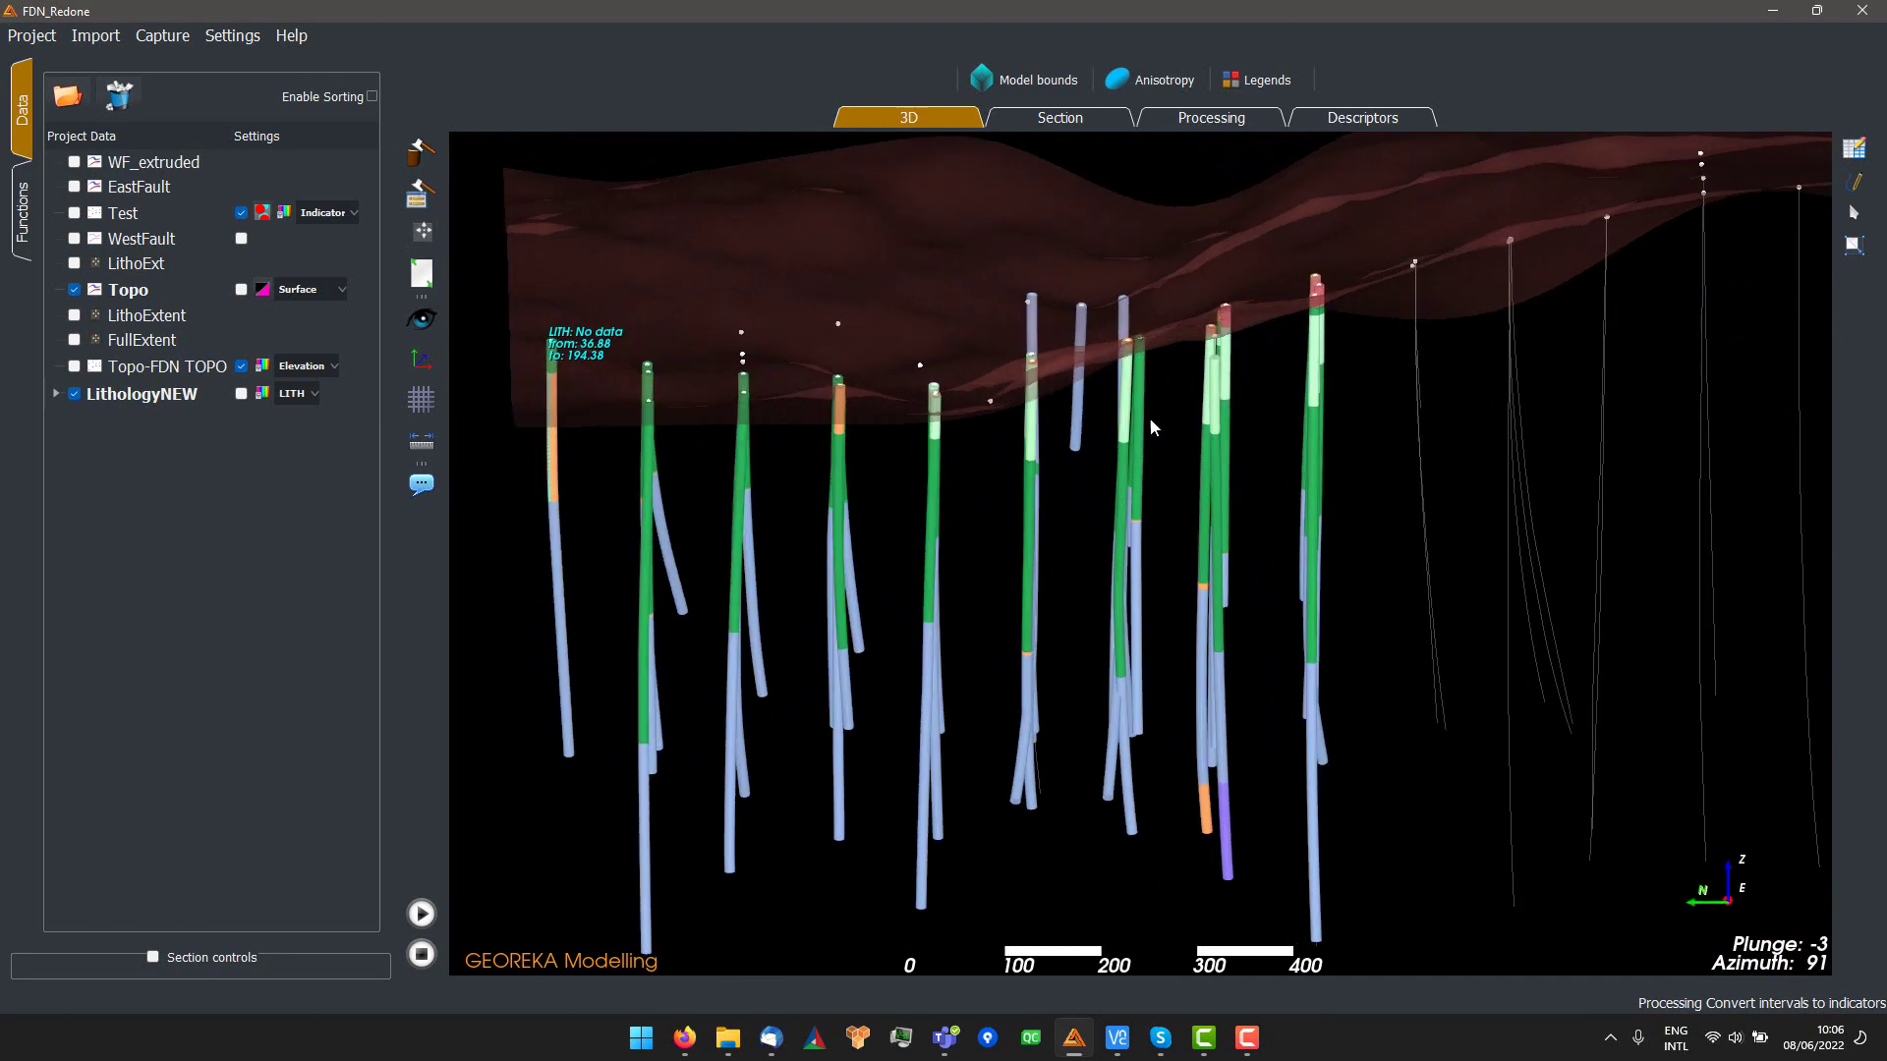
mouse_move(1275, 343)
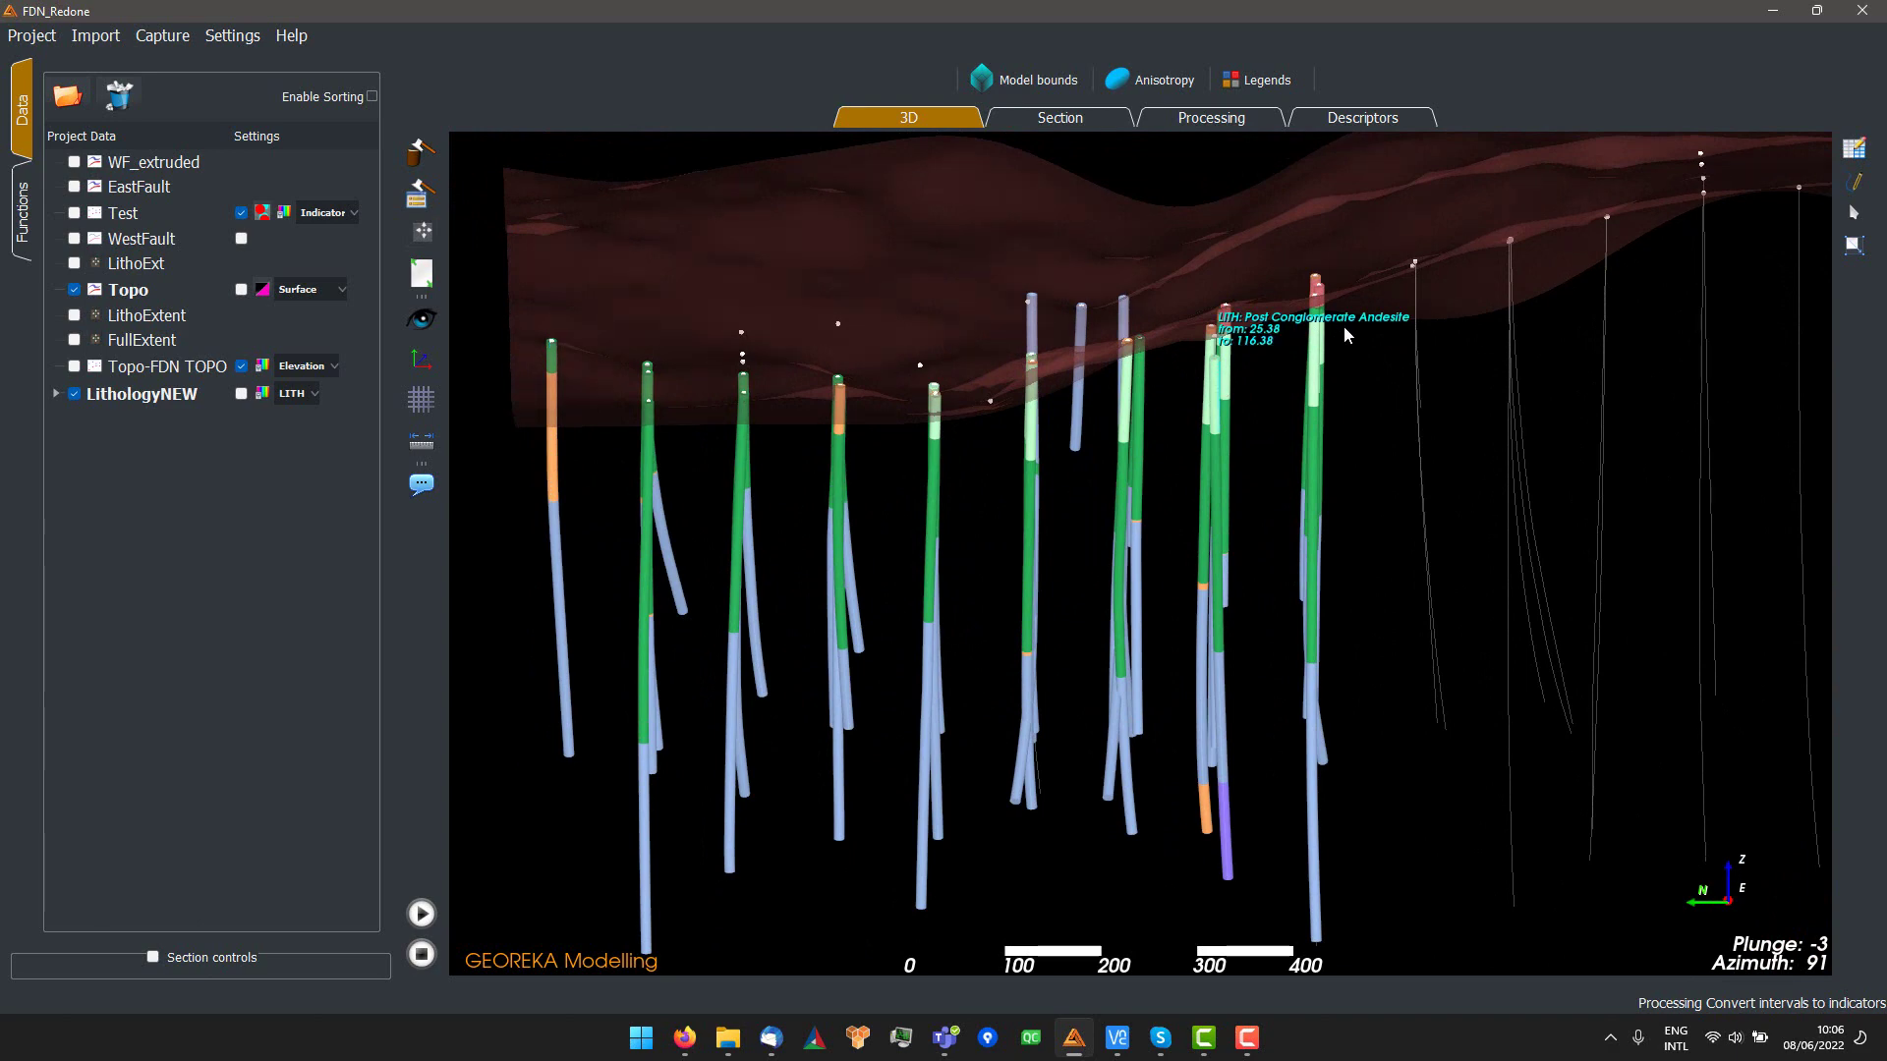
left_click_drag(1342, 326, 1247, 397)
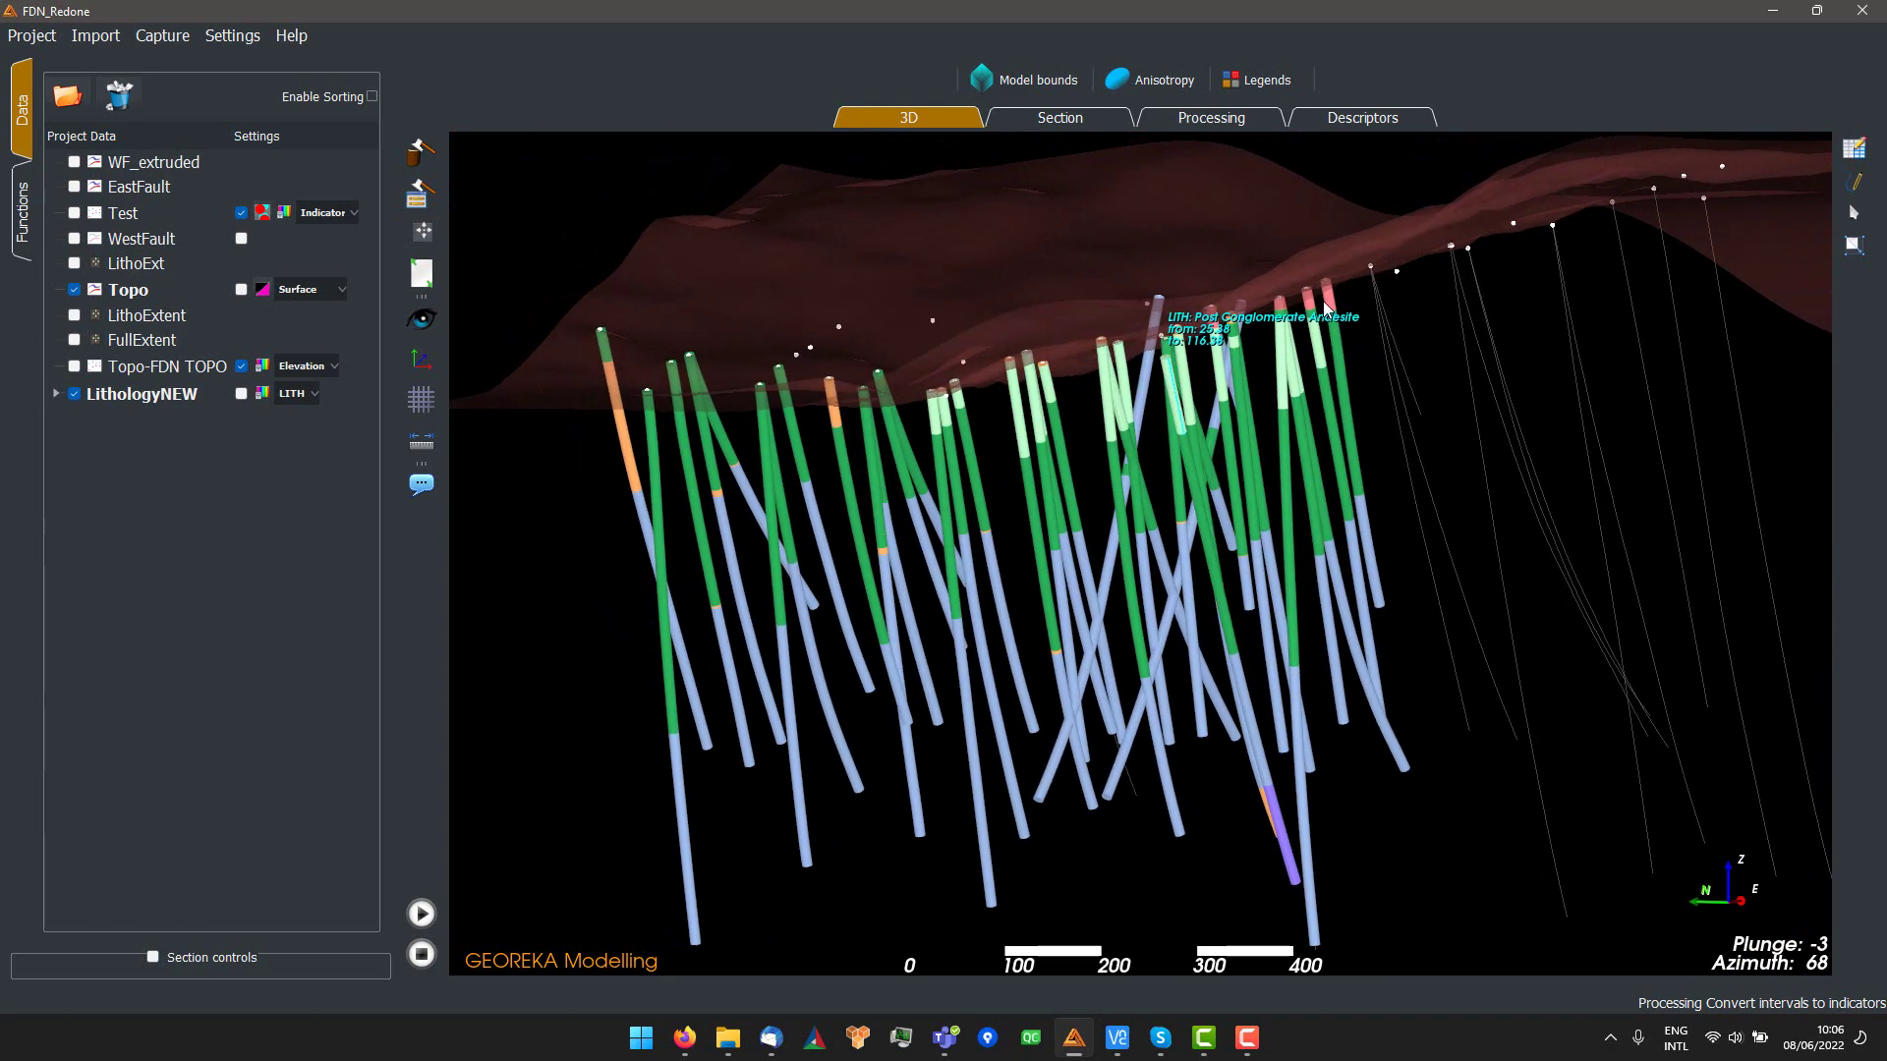
mouse_move(1400, 265)
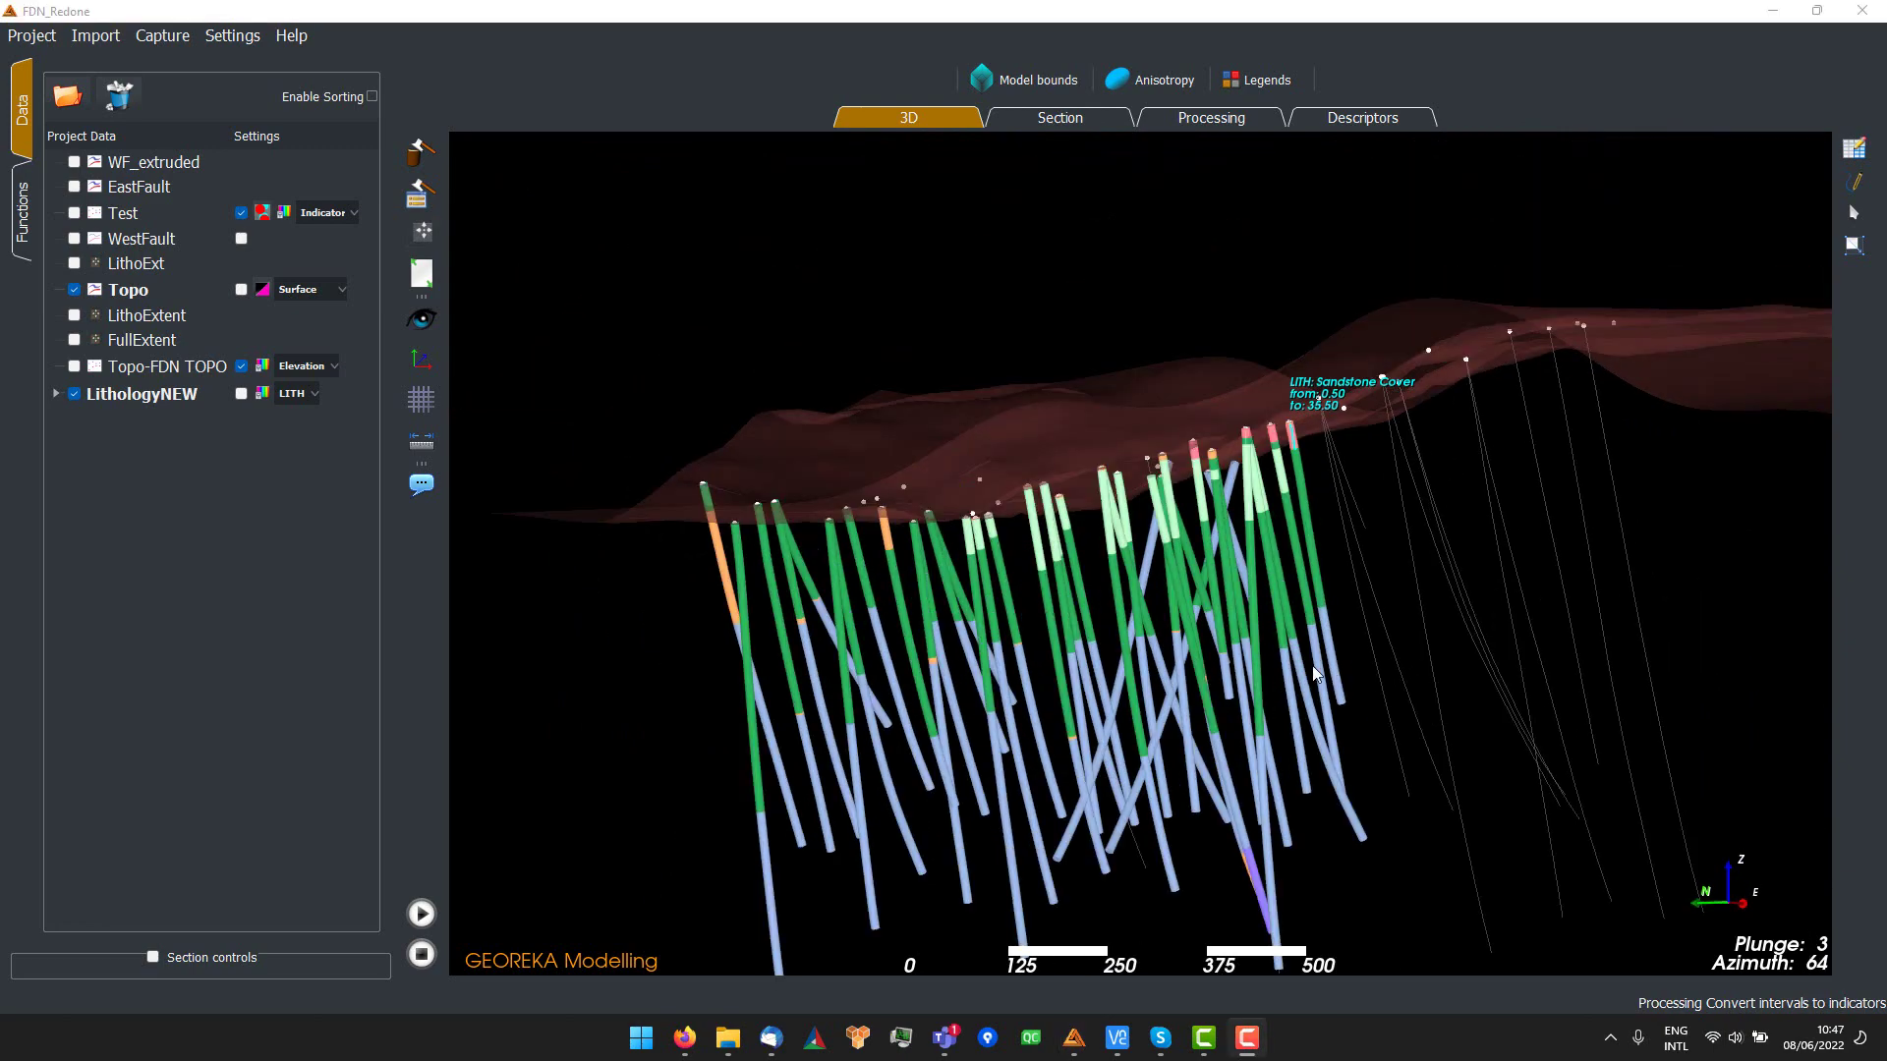
- Examine how the sandstone cover intervals lie at the tops of the drillholes relative to the other lithologies and the topography
left_click_drag(1164, 544, 1595, 593)
scroll(1346, 503, "up", 3)
middle_click_drag(1400, 586, 1373, 627)
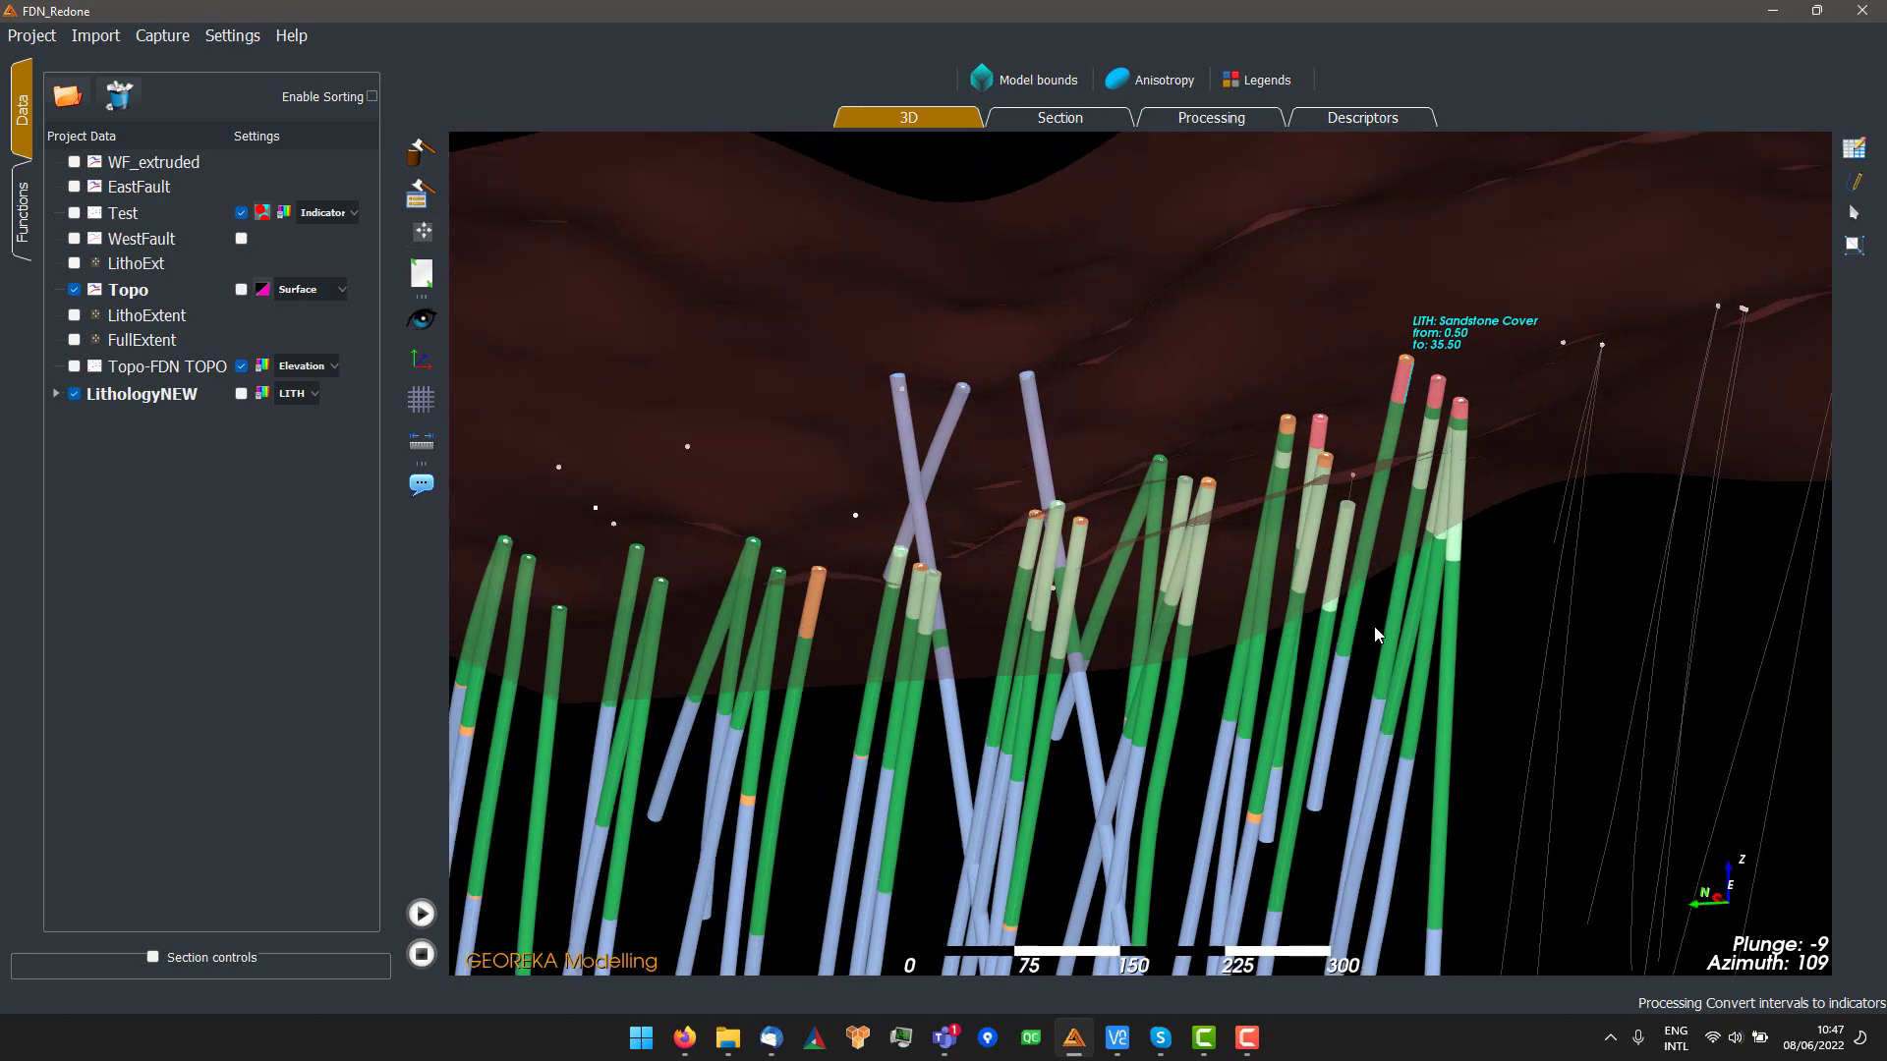
left_click_drag(1374, 627, 1253, 540)
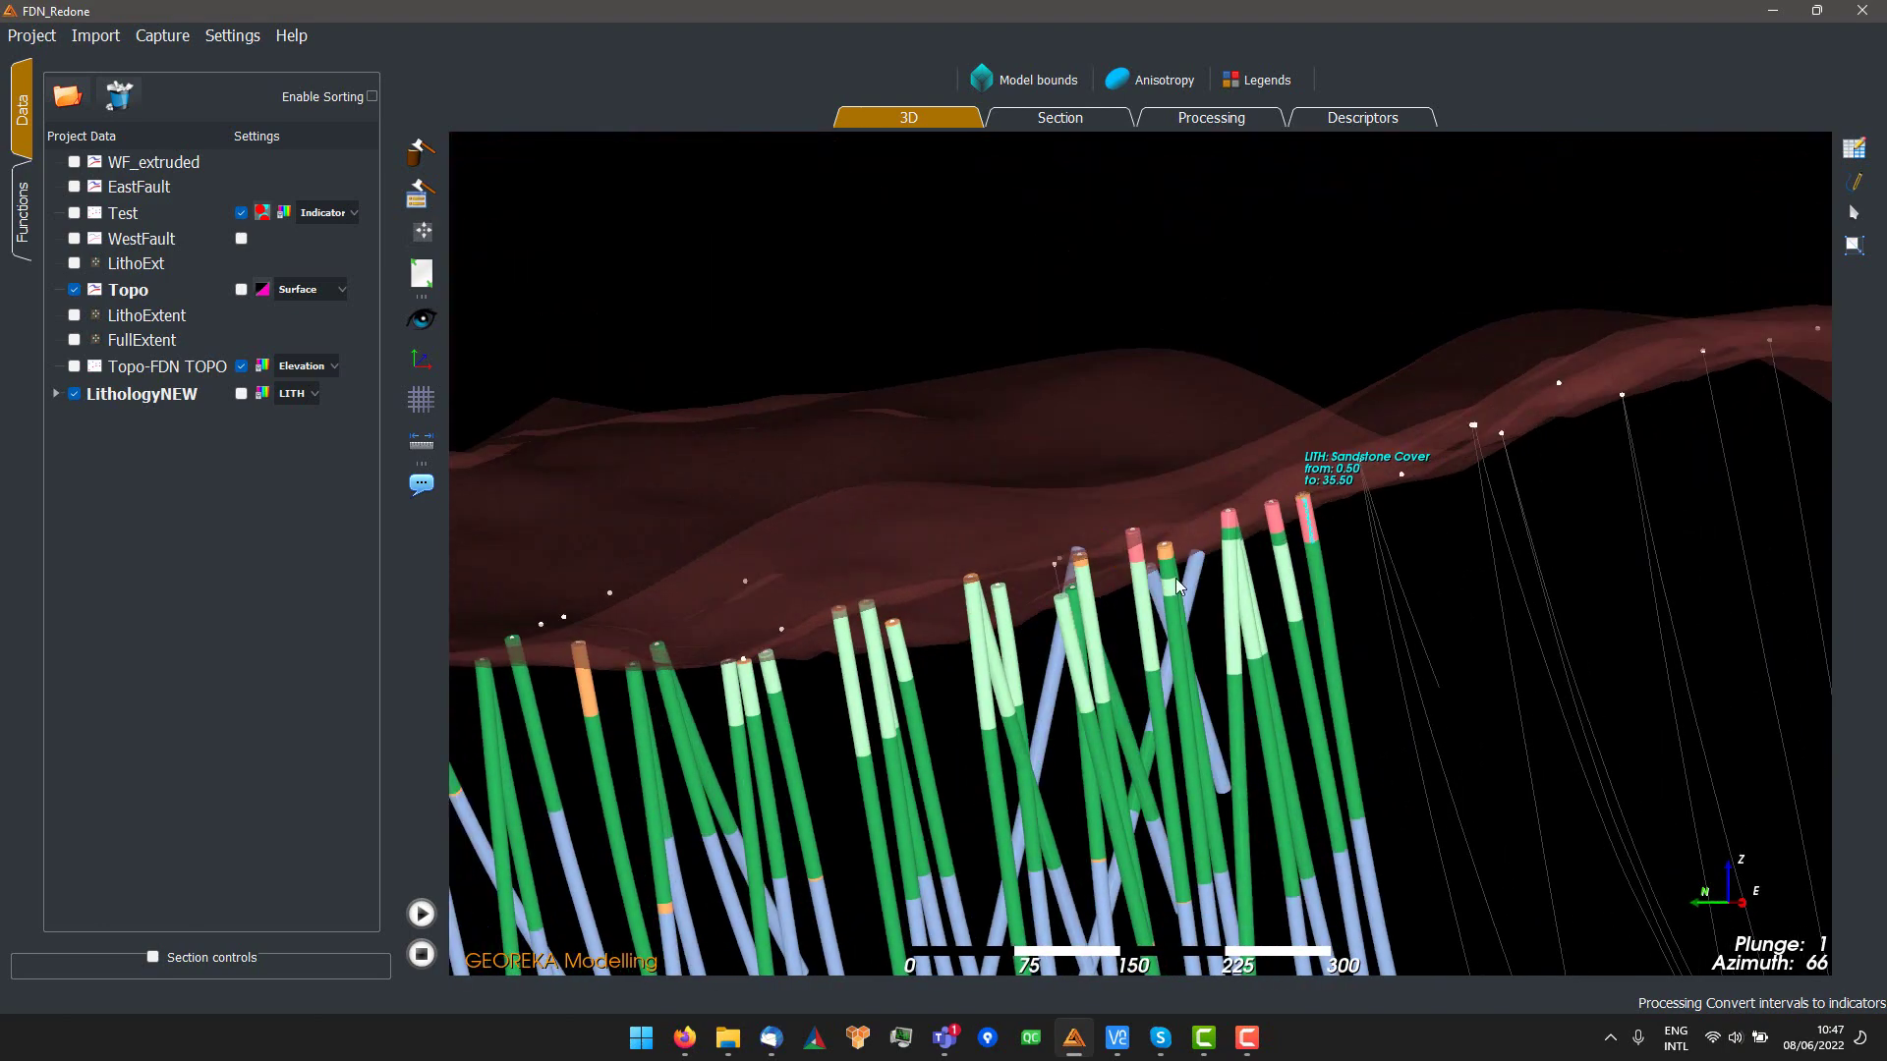
scroll(1175, 578, "down", 3)
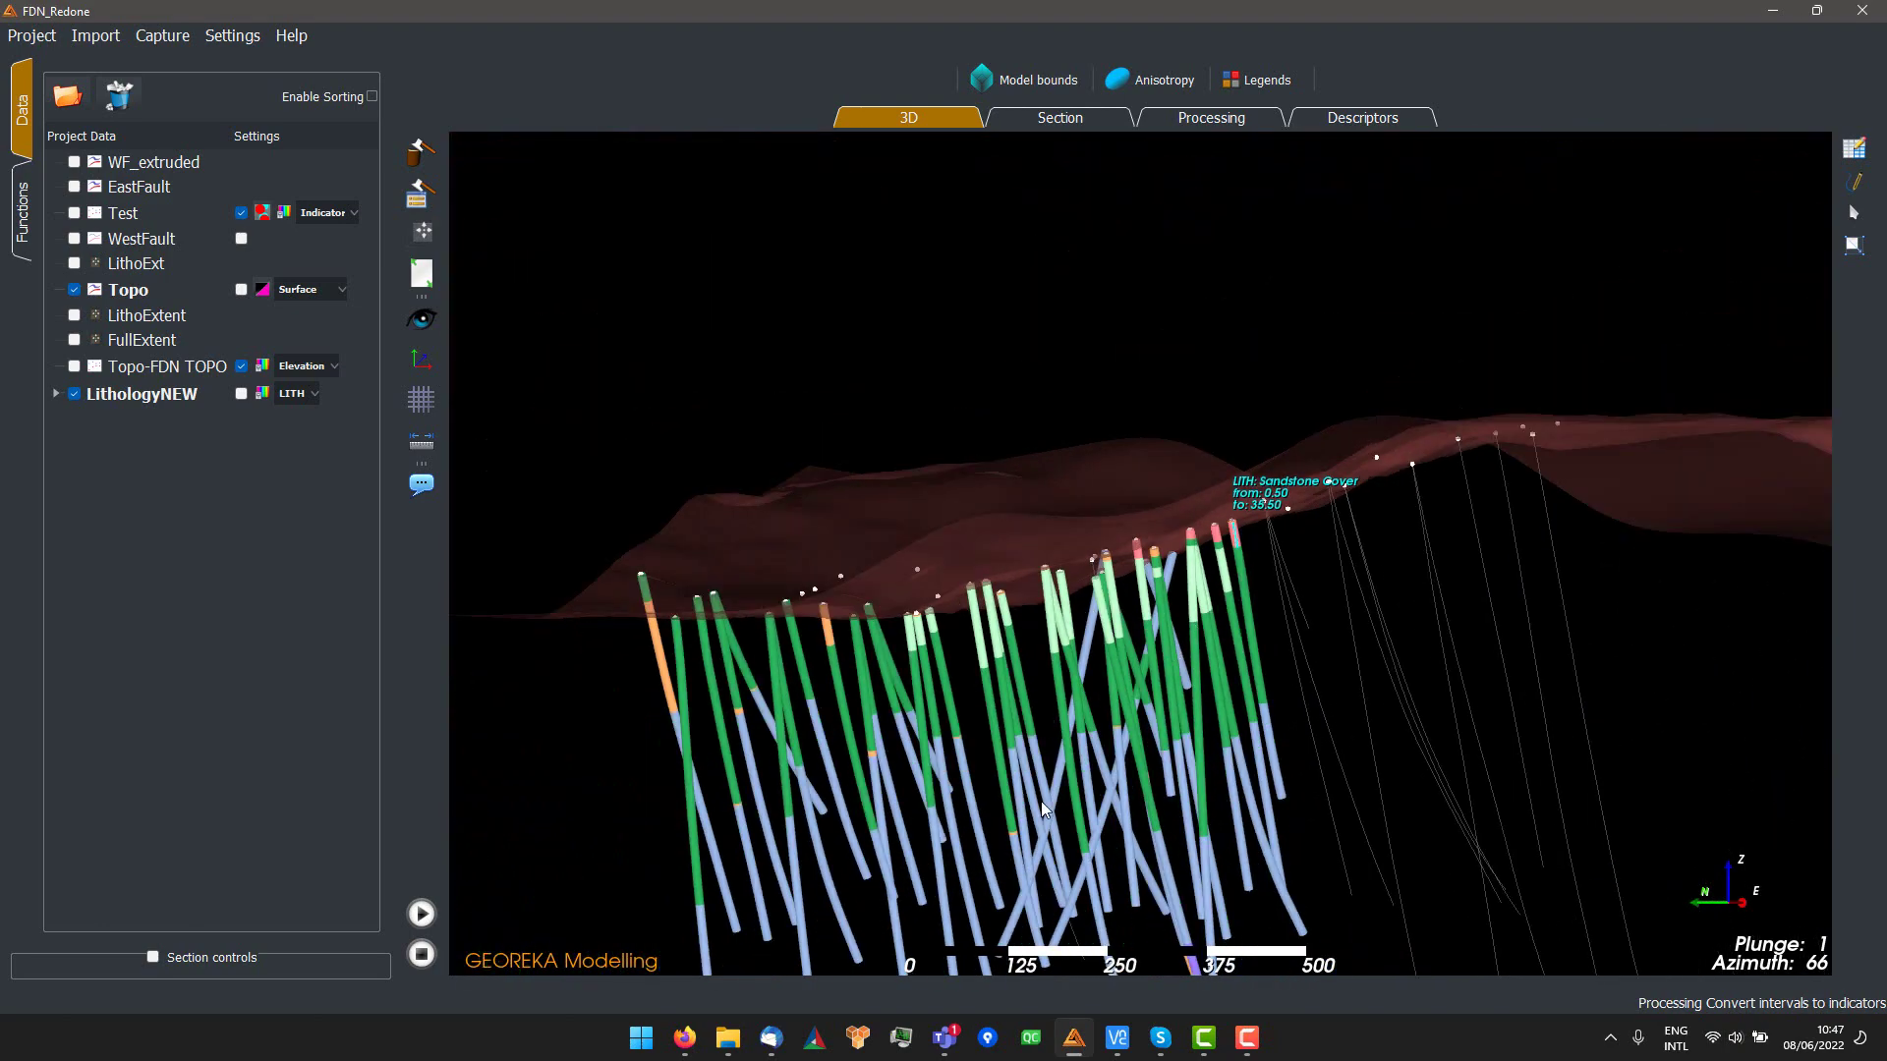
middle_click_drag(965, 792, 1046, 694)
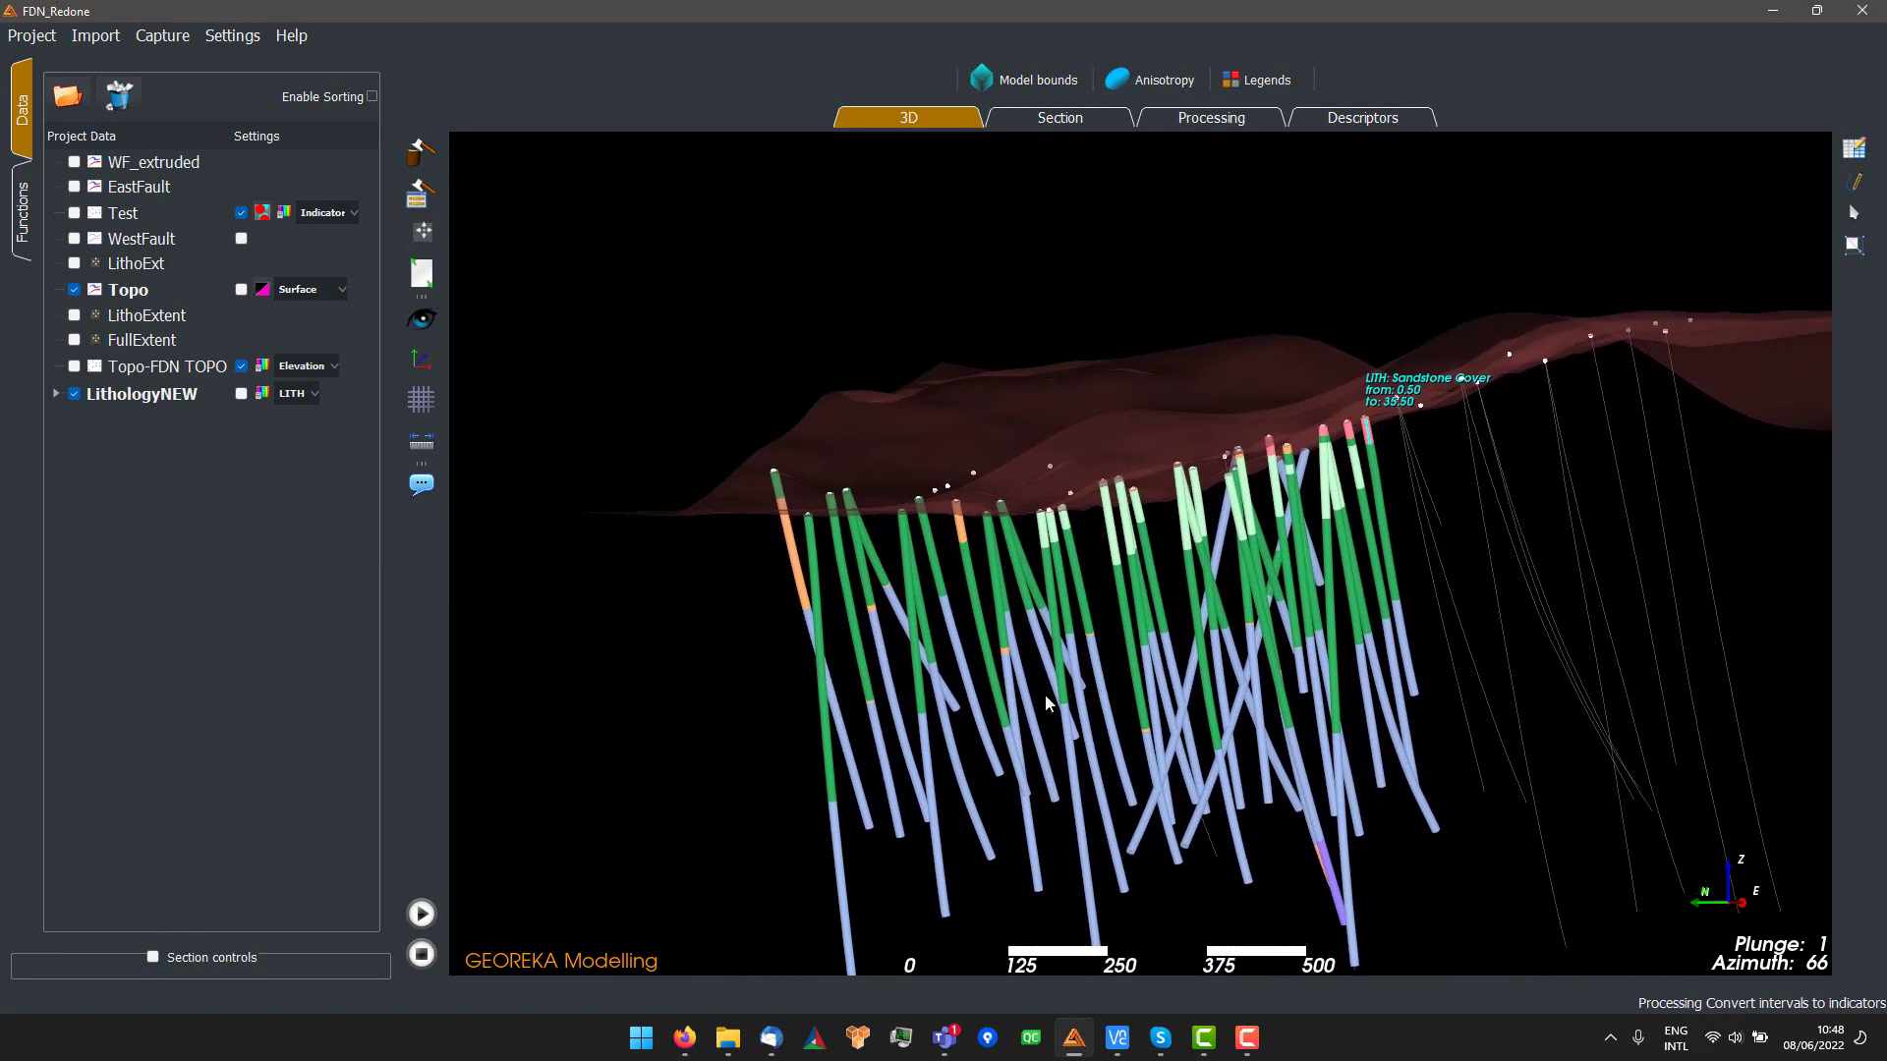
left_click_drag(981, 694, 1270, 682)
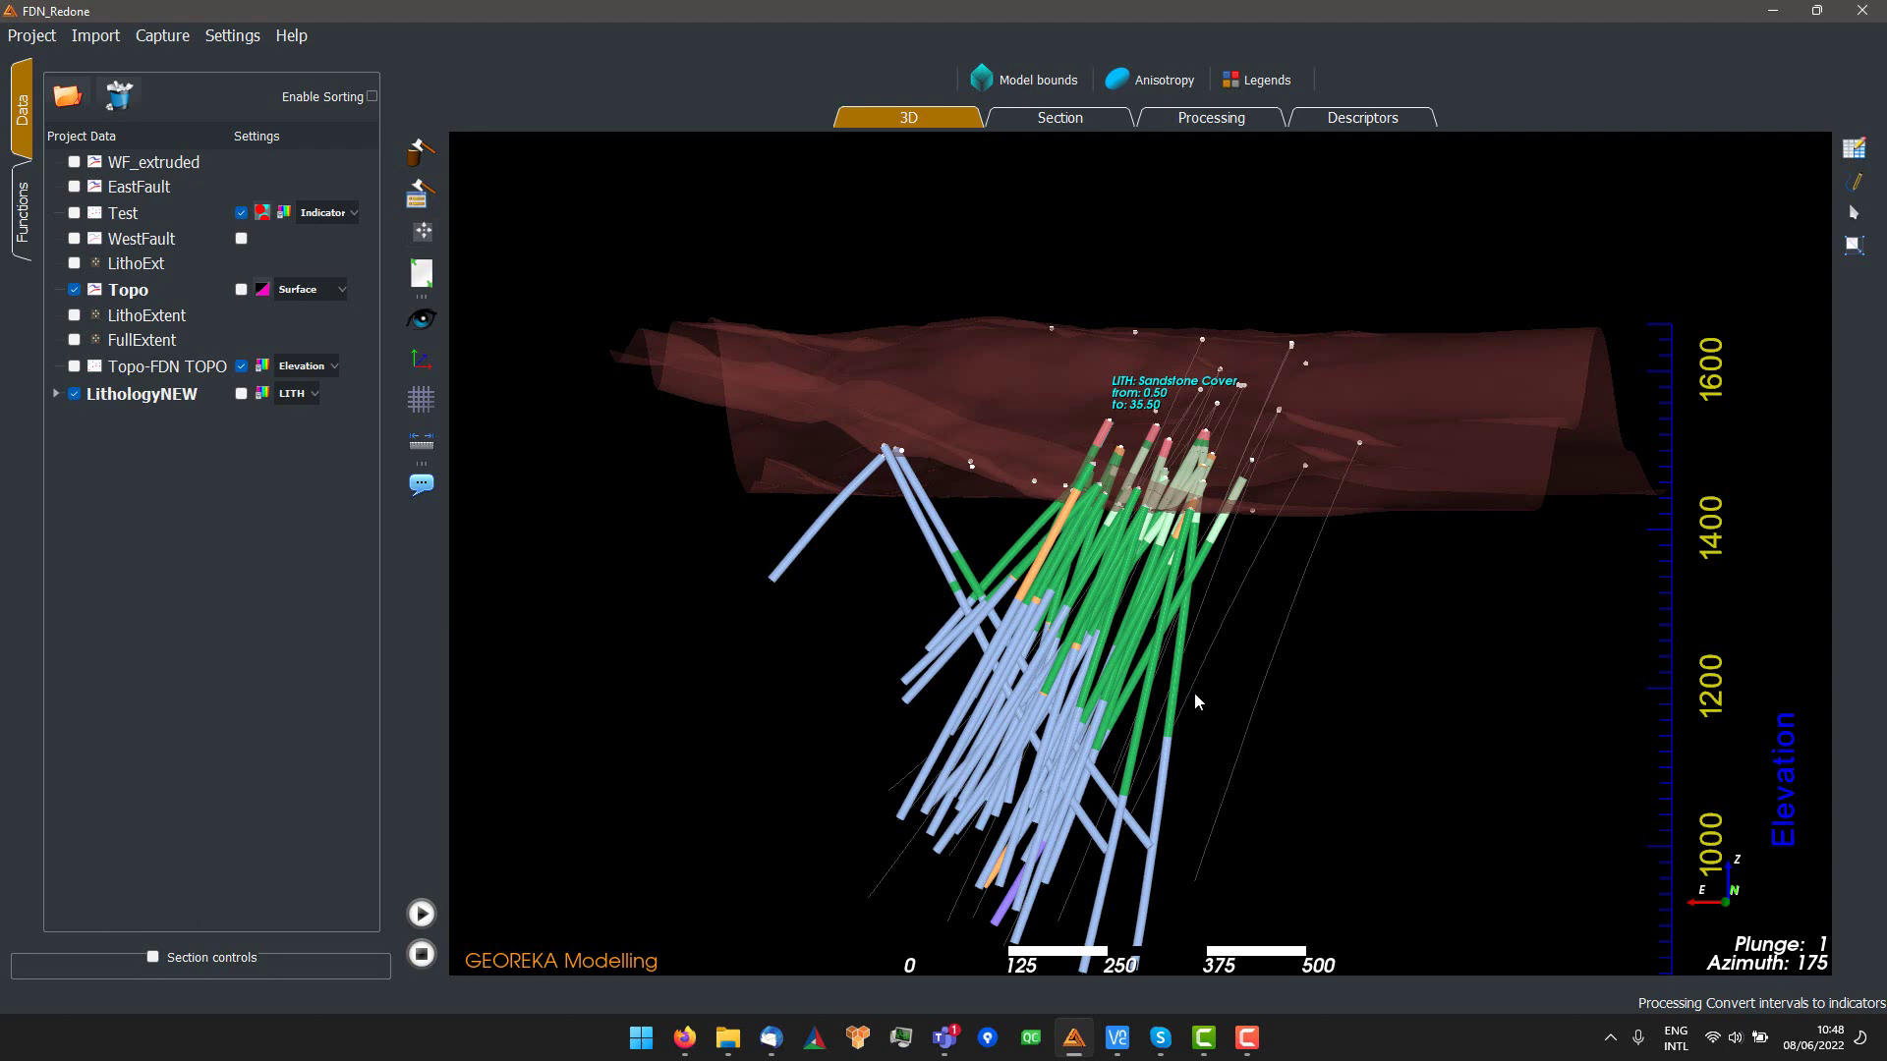
left_click_drag(1091, 722, 869, 622)
scroll(1090, 521, "up", 4)
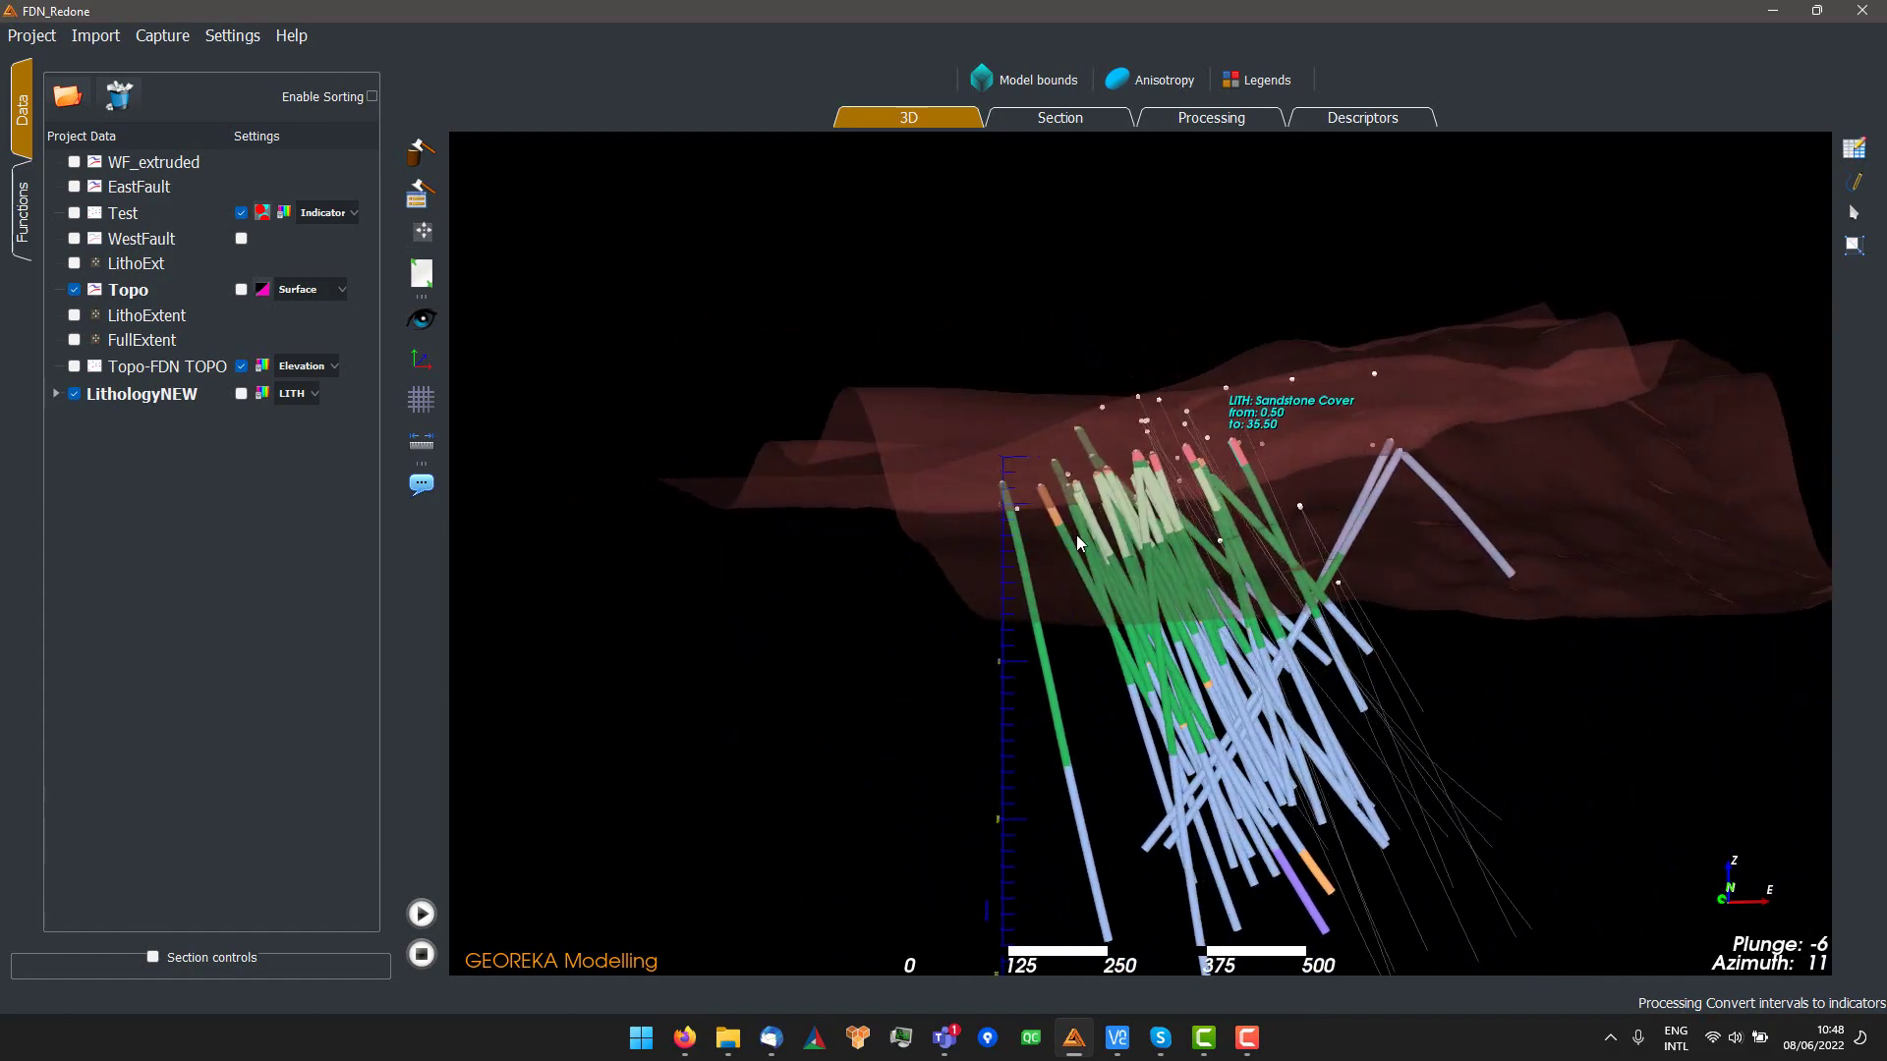
left_click_drag(1193, 413, 1435, 592)
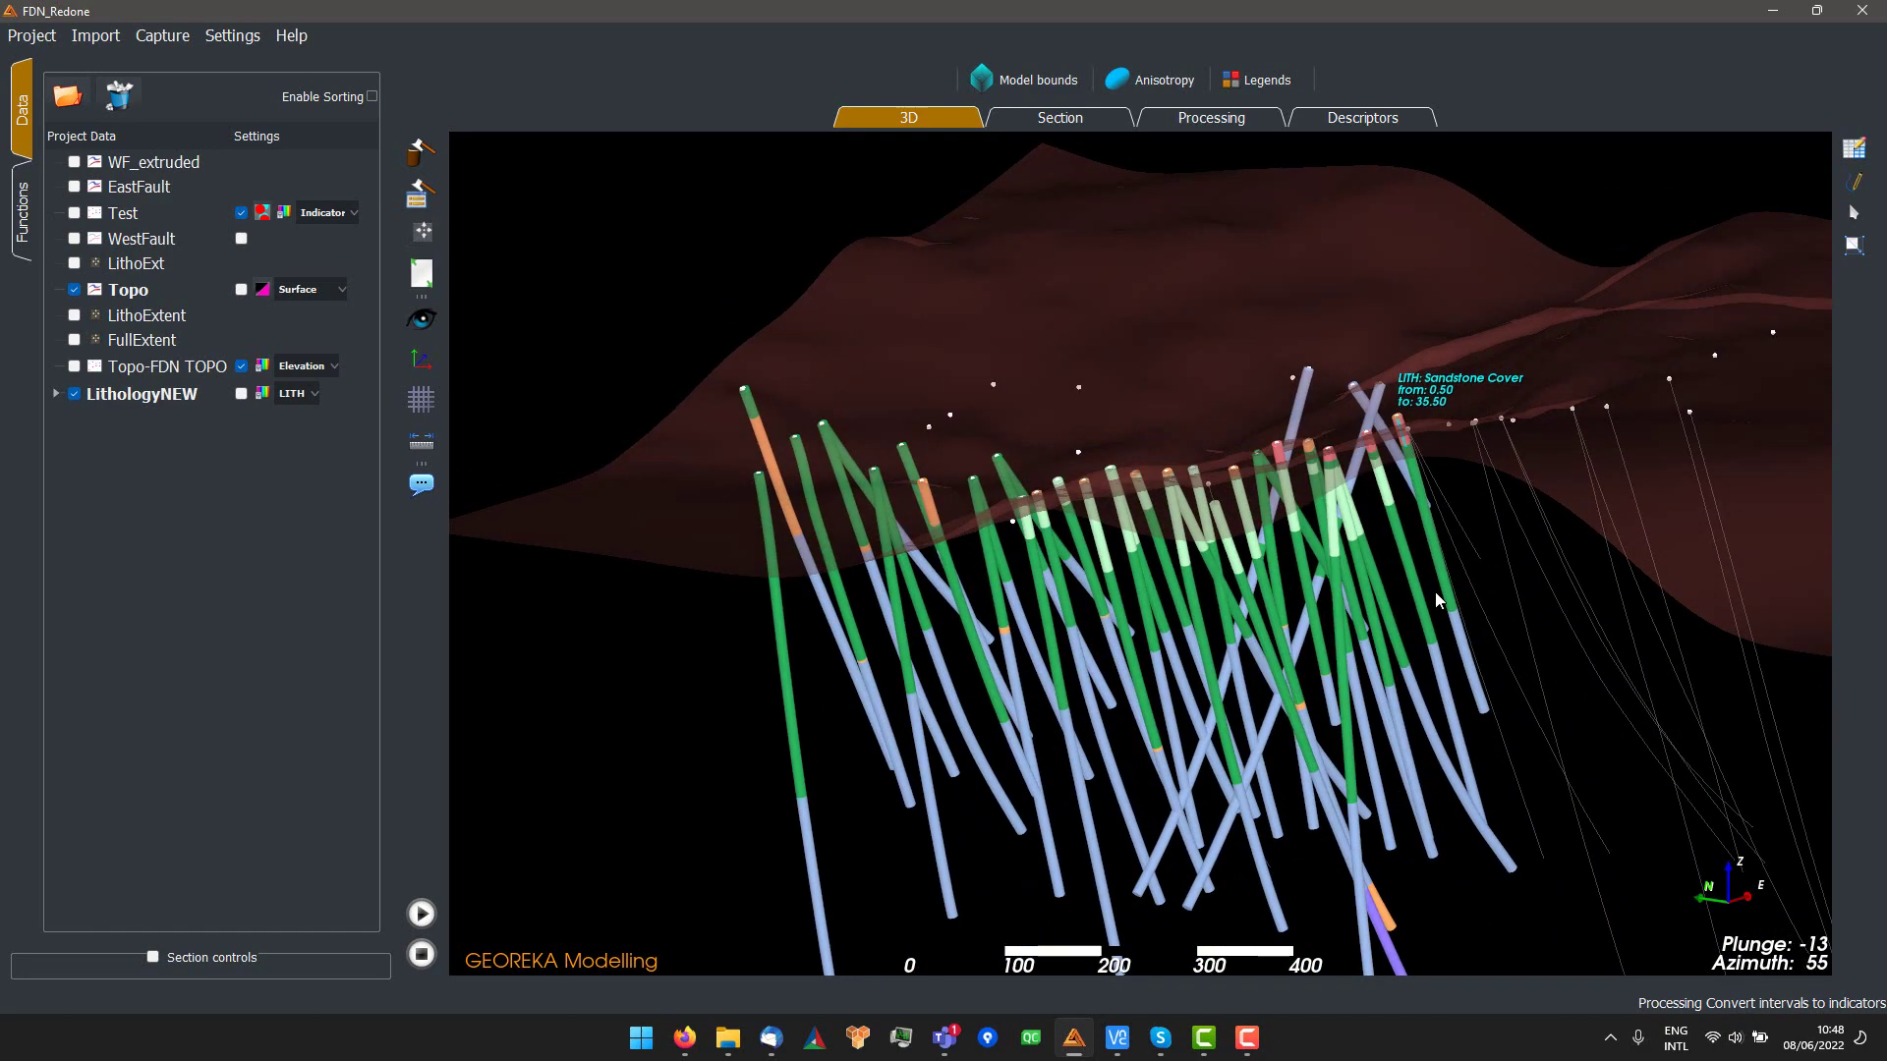
left_click_drag(1105, 621, 1182, 601)
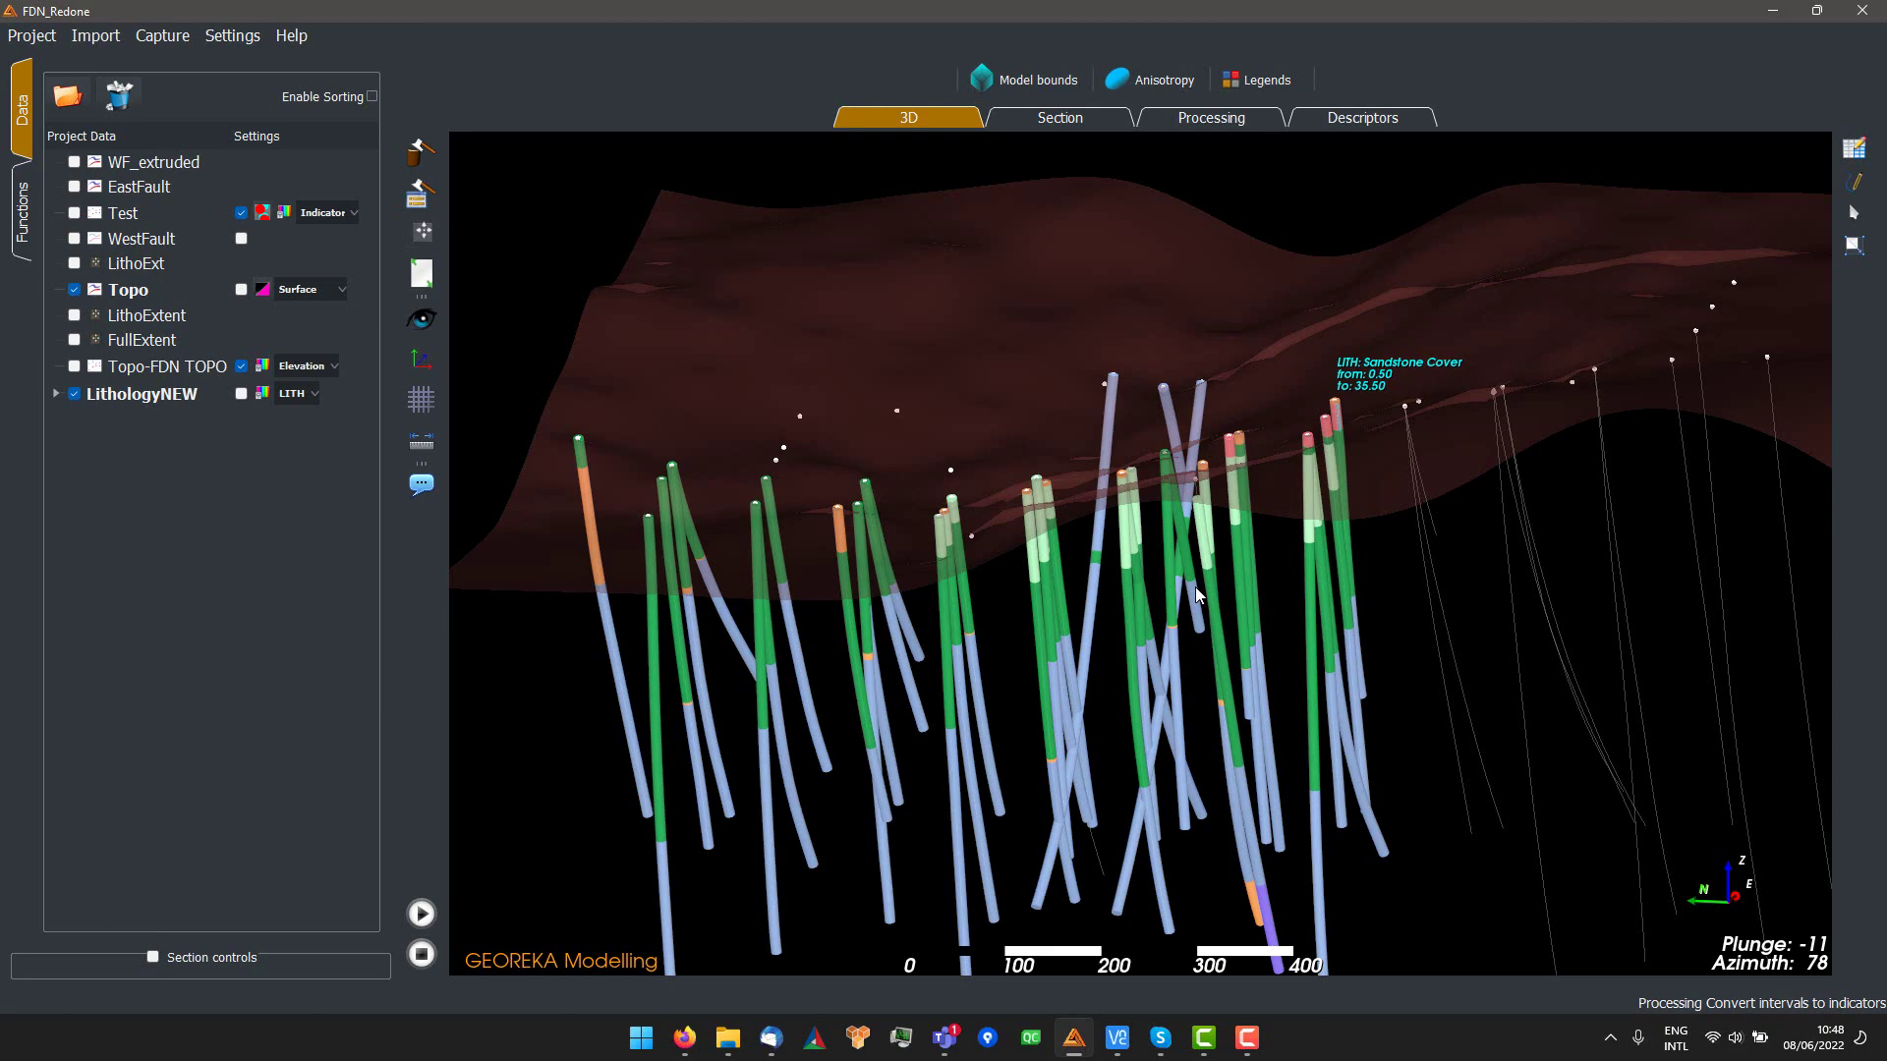
left_click_drag(1257, 513, 1169, 433)
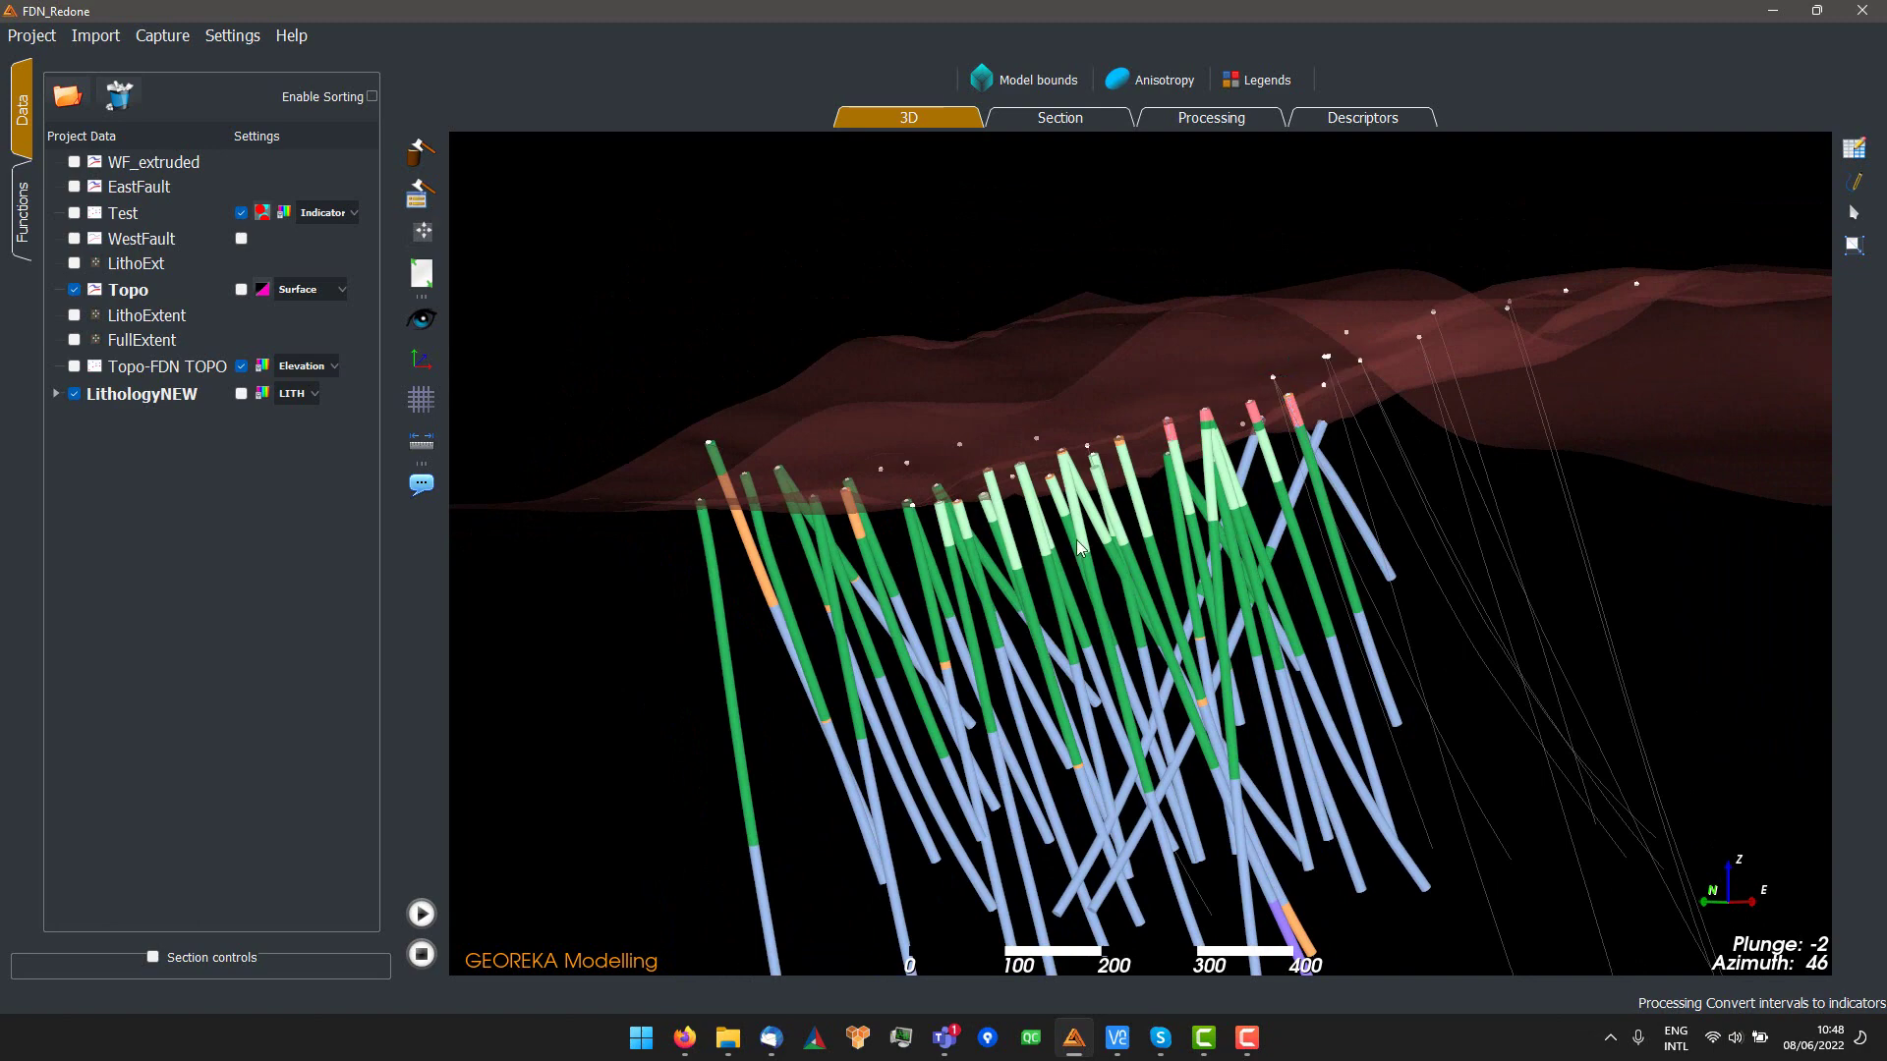
left_click_drag(1120, 501, 1568, 602)
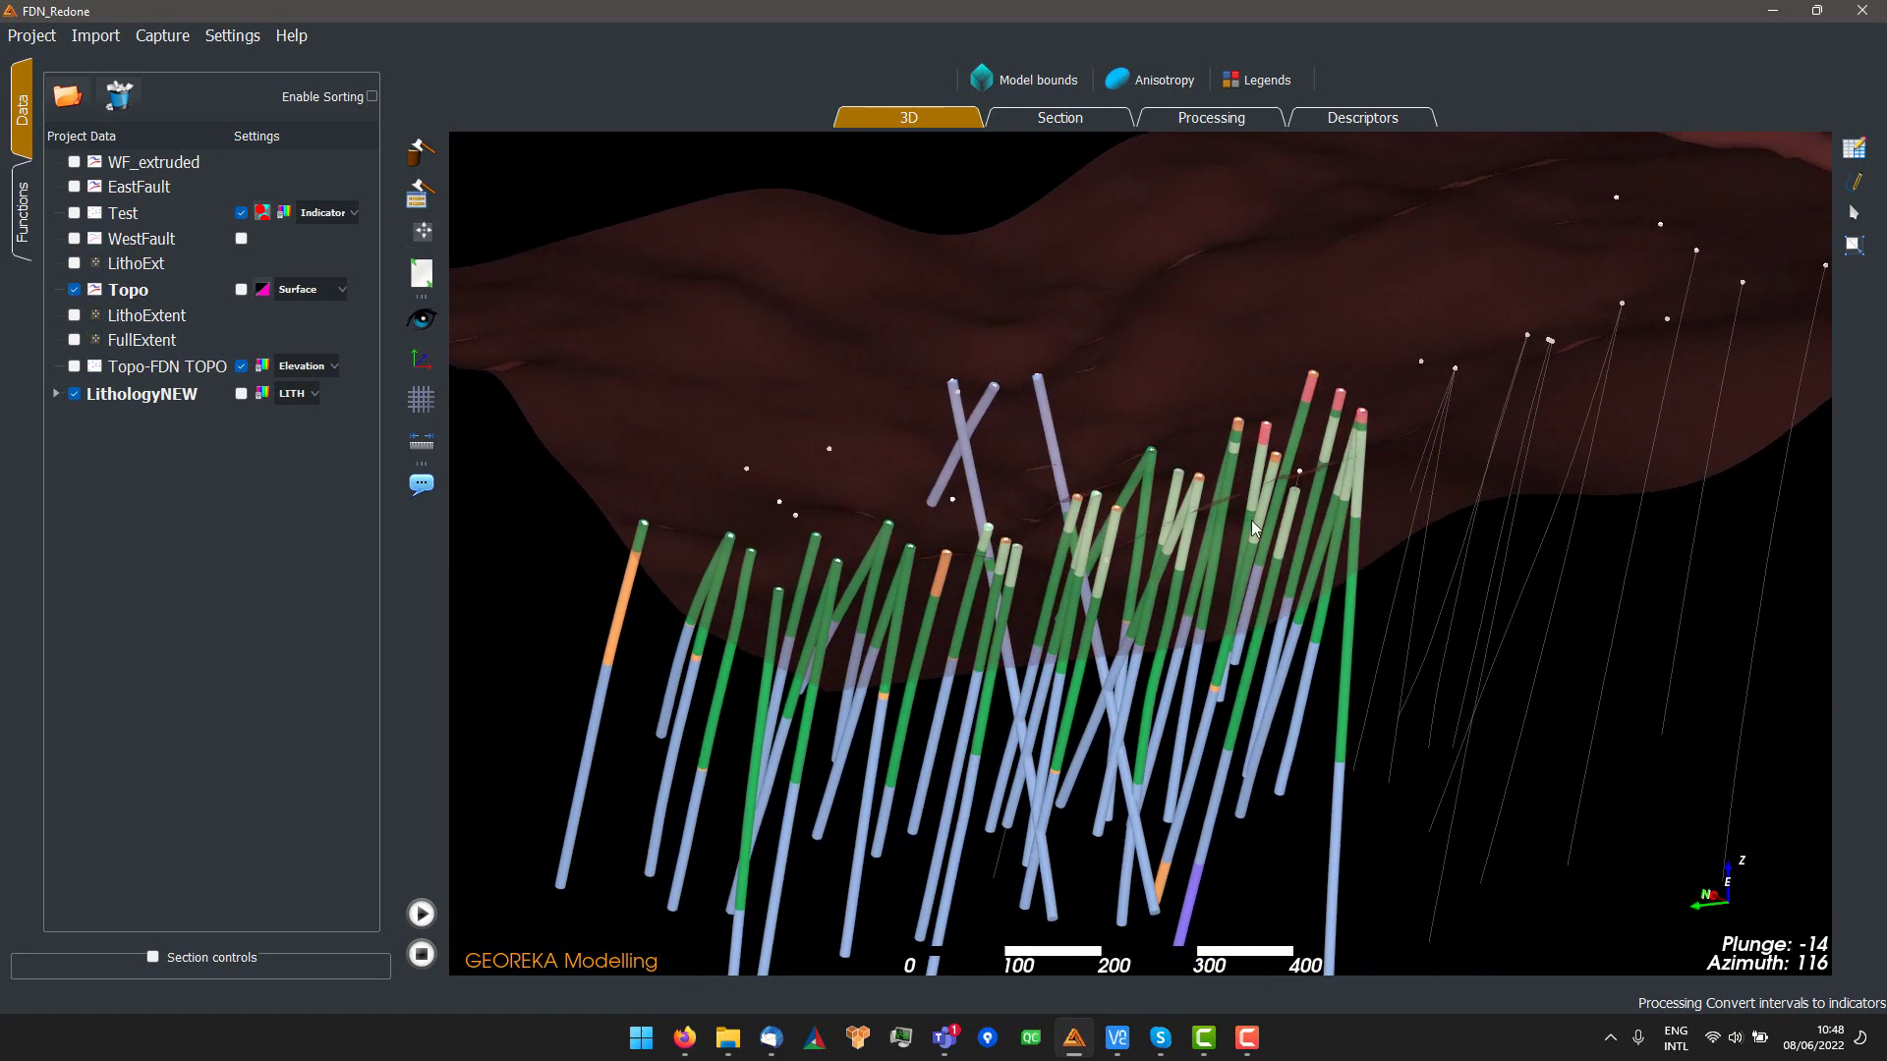
left_click_drag(1122, 503, 1024, 475)
left_click_drag(1269, 423, 1492, 434)
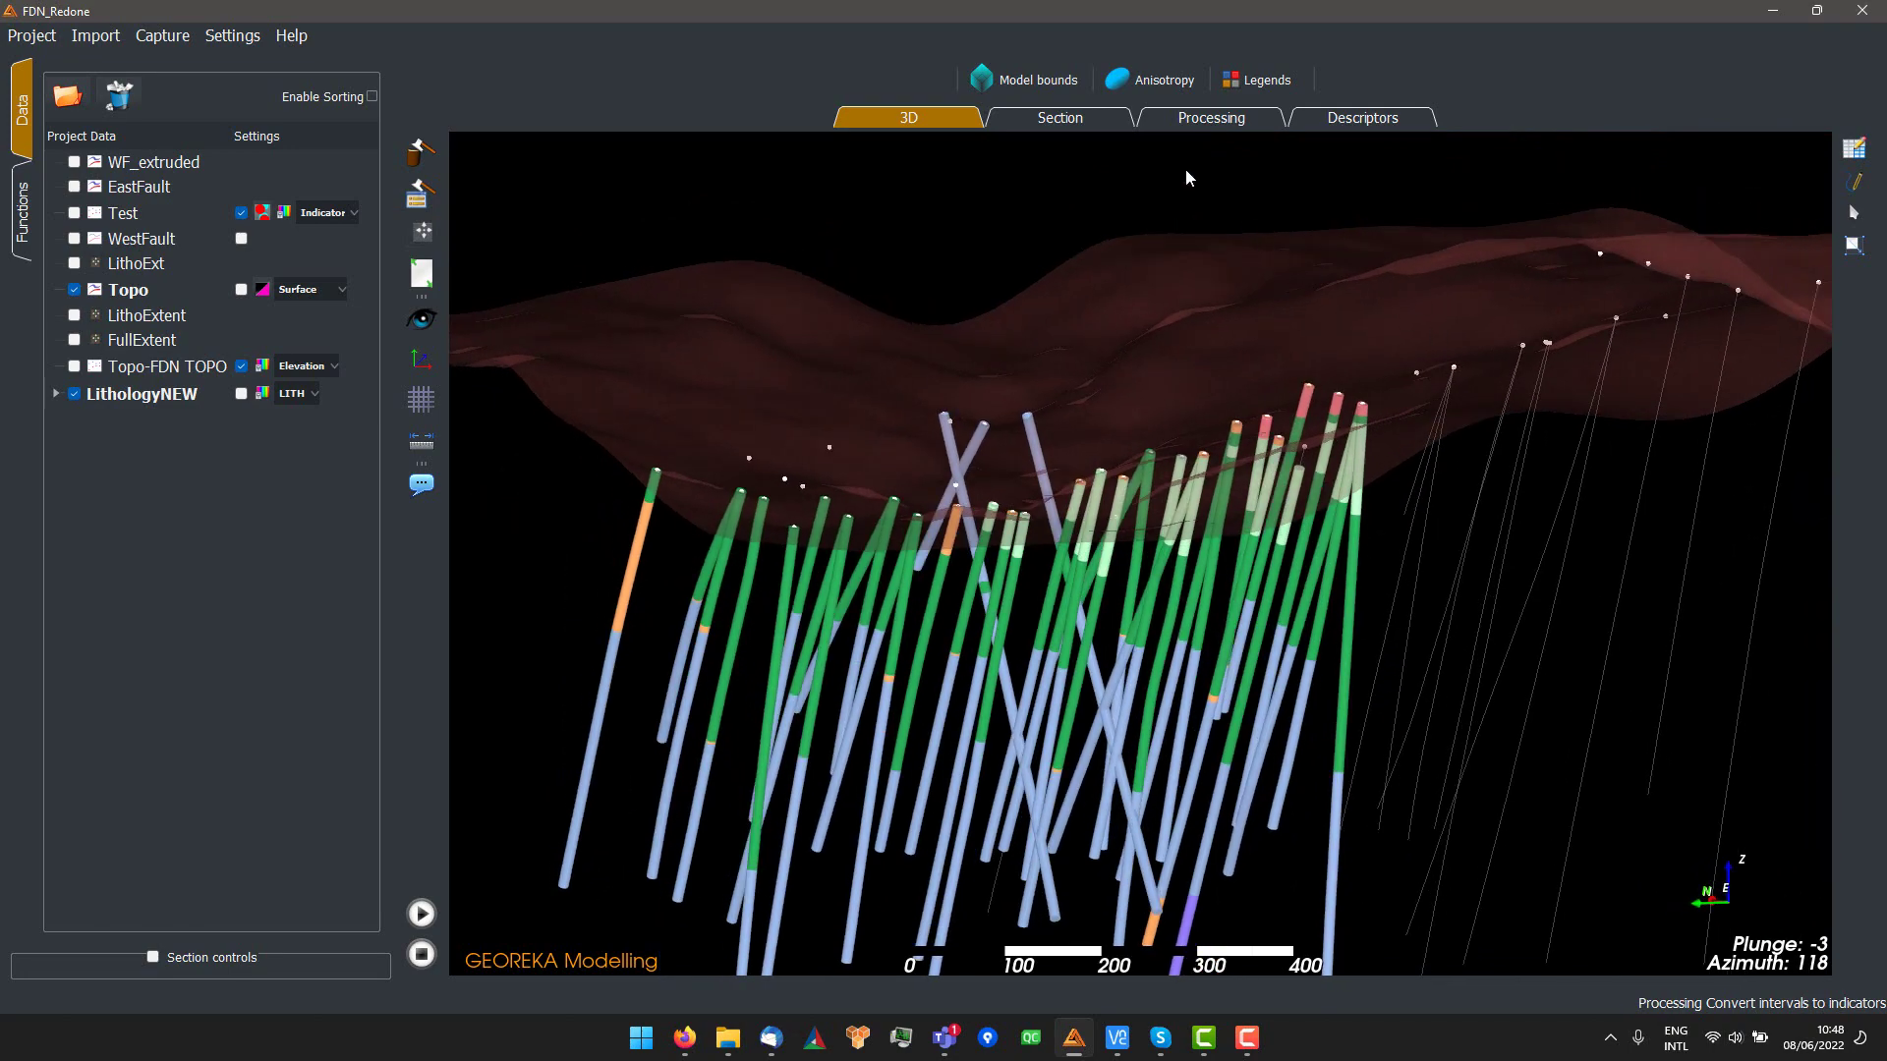
- Add the LithologyNEW interval data and a Convert intervals to indicators process to the workflow and link them
left_click(1210, 118)
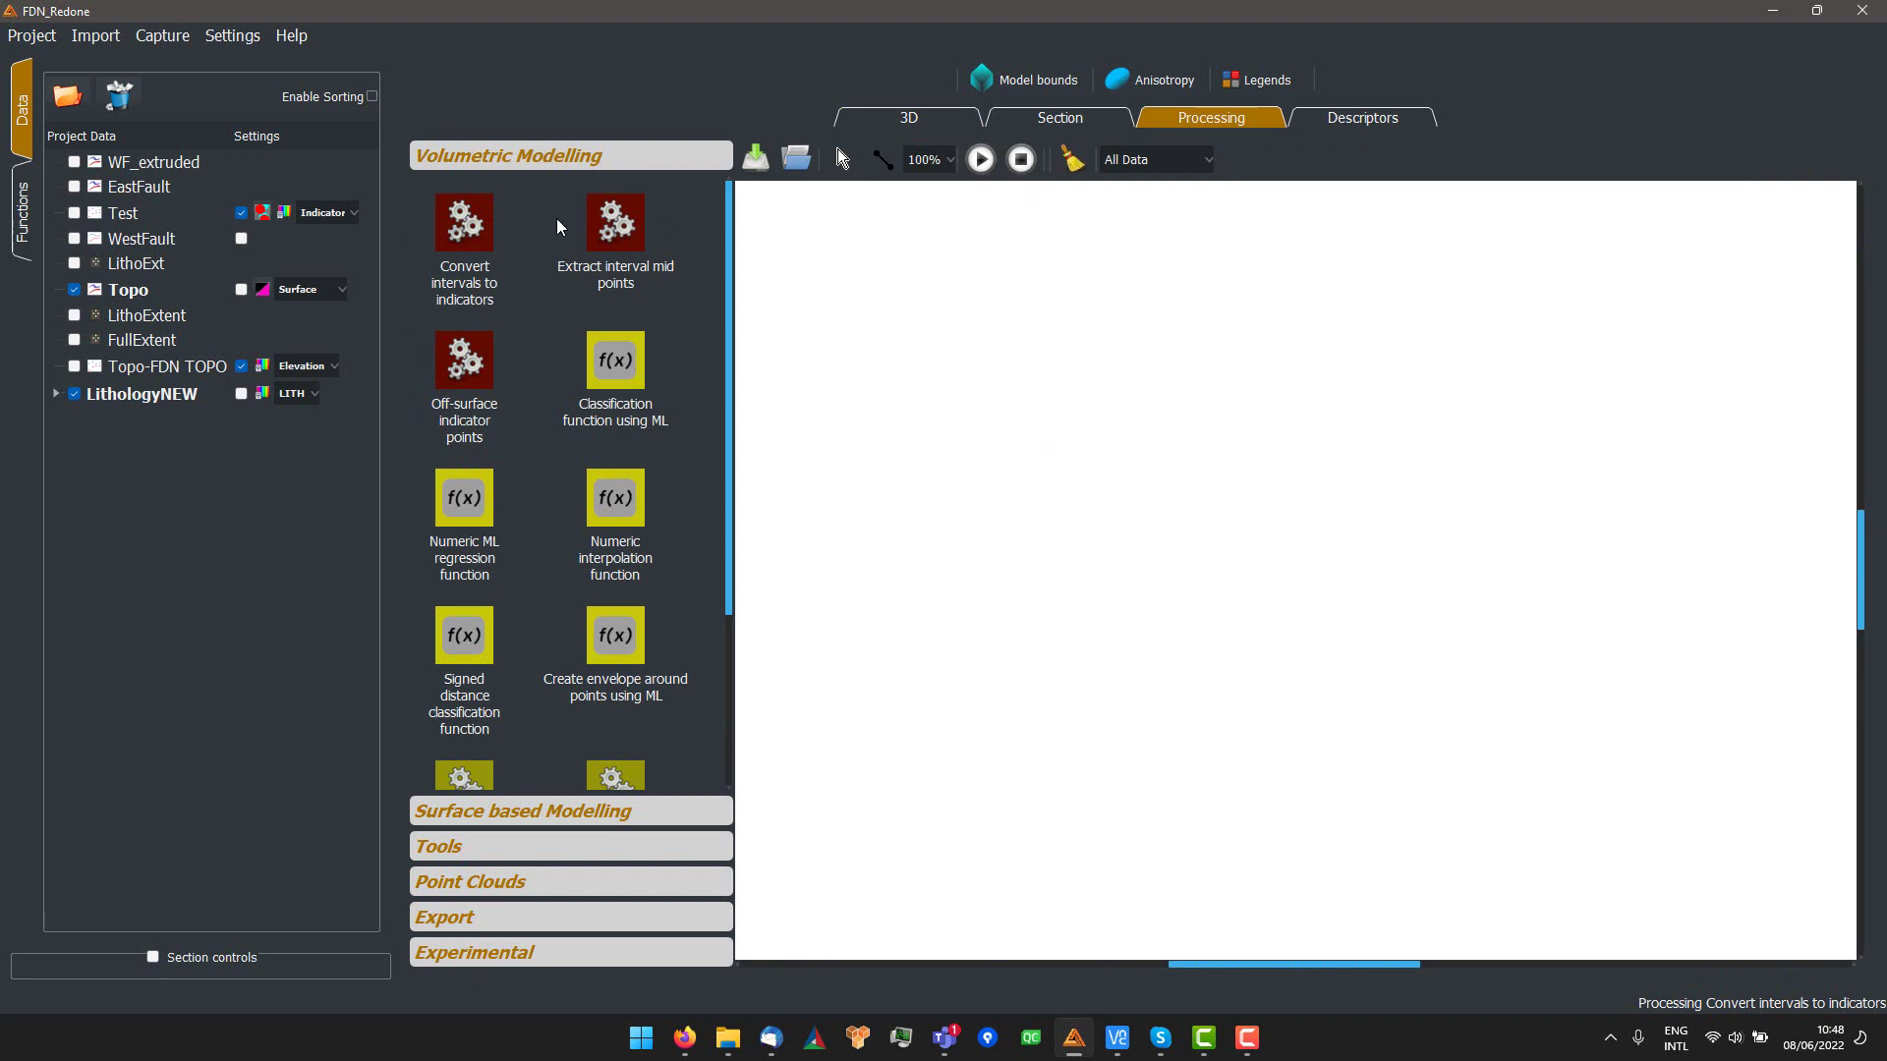
left_click(56, 394)
left_click(175, 469)
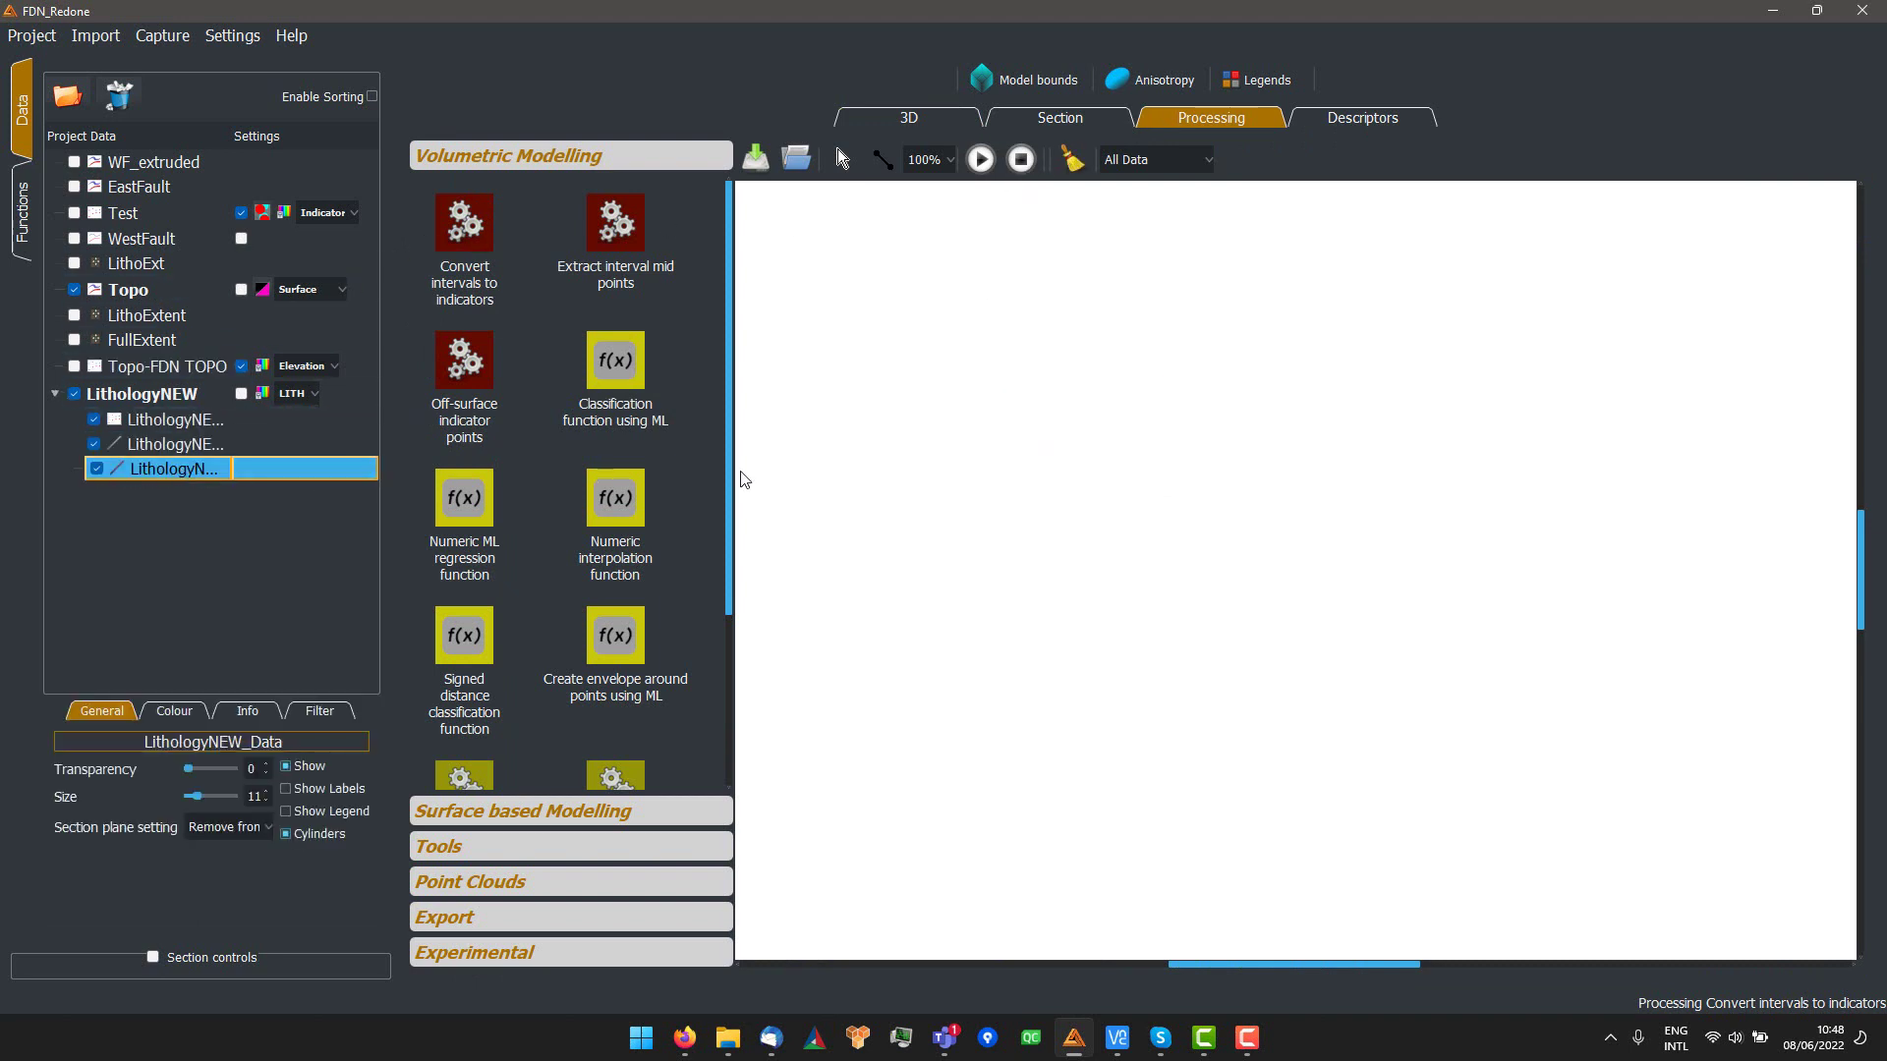
left_click_drag(743, 479, 938, 470)
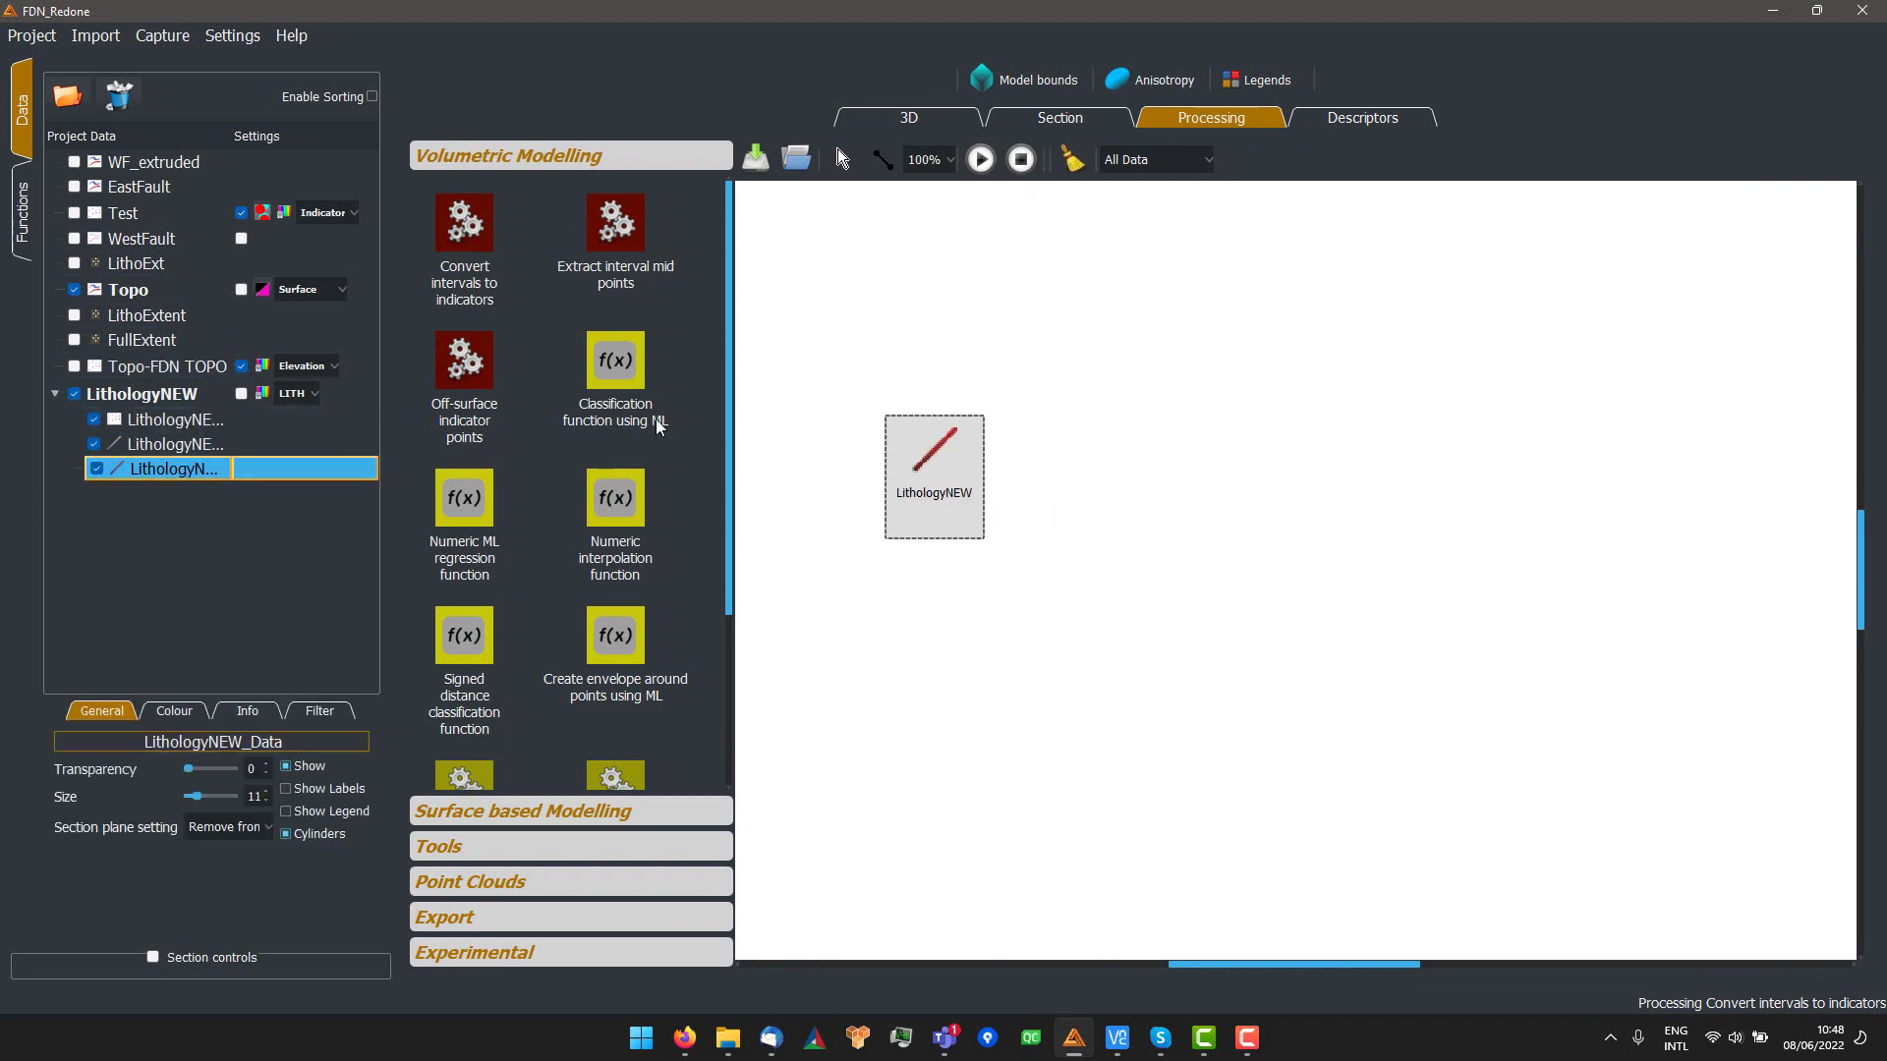
left_click_drag(472, 236, 1084, 480)
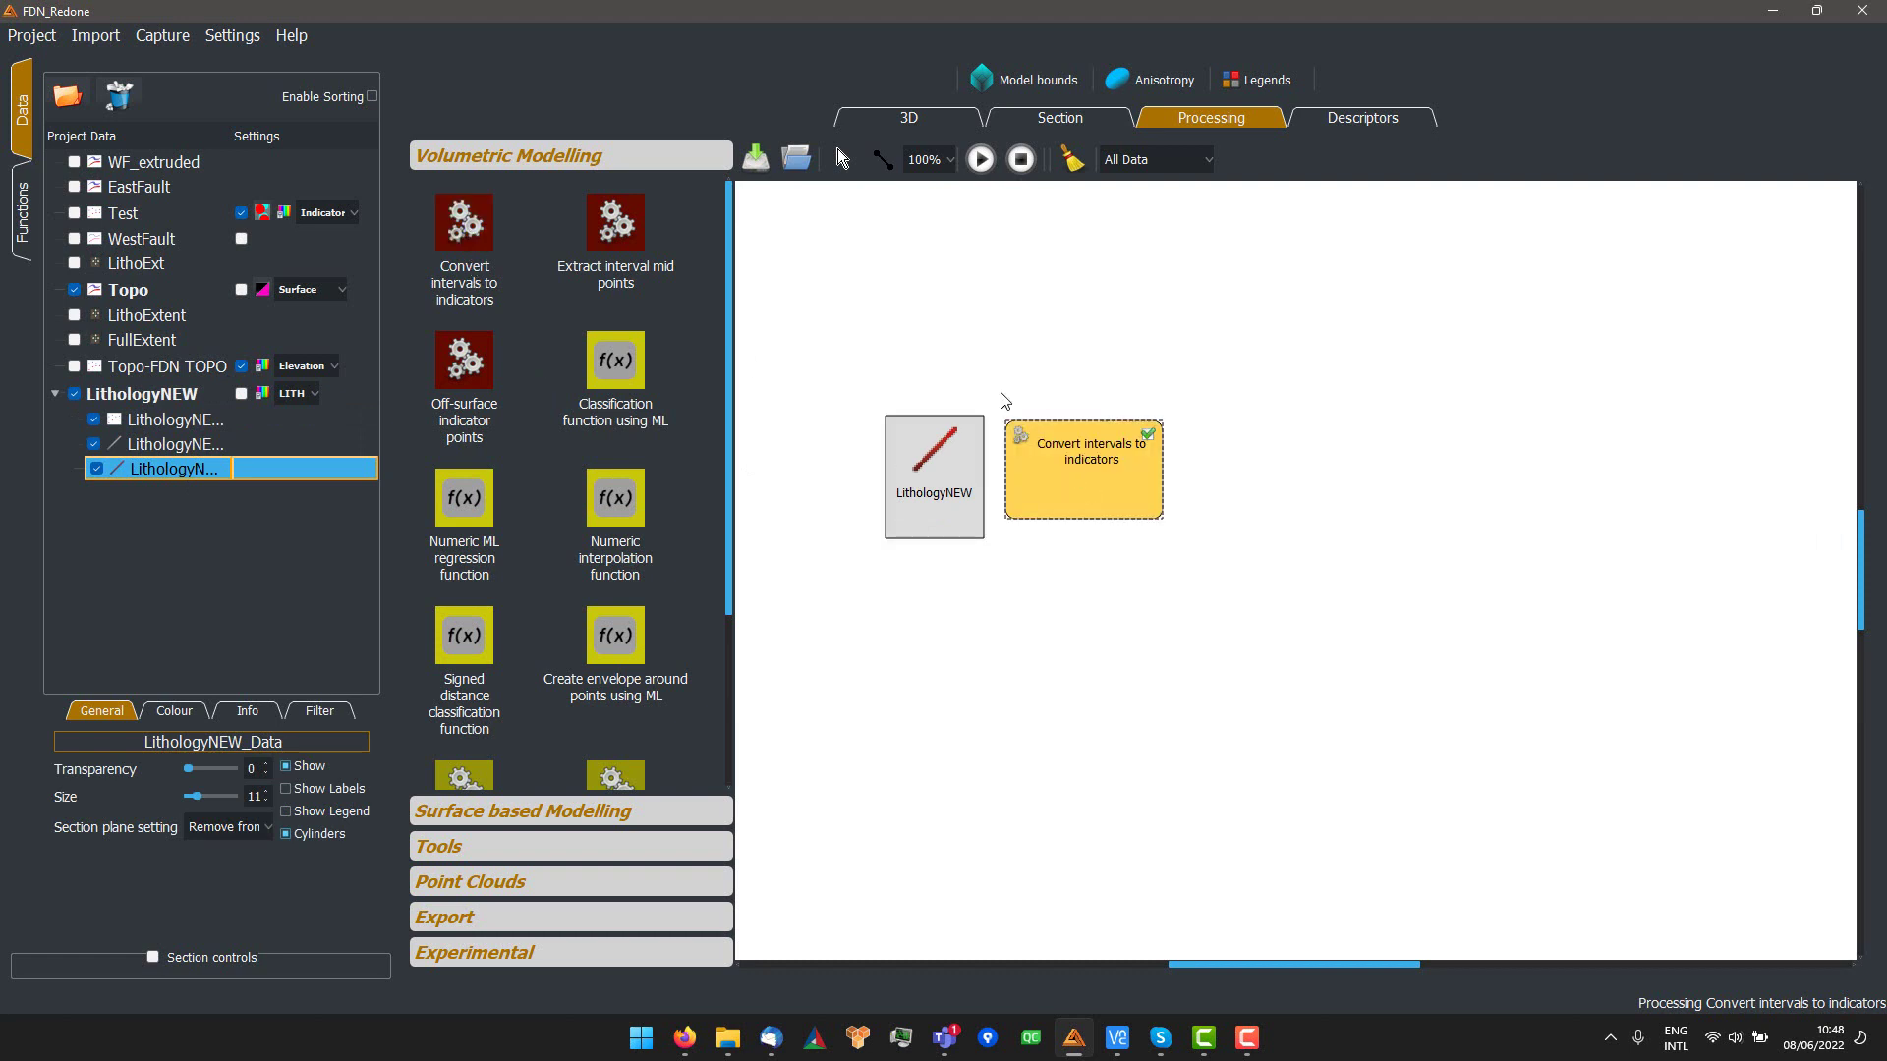
left_click(882, 160)
left_click_drag(943, 472, 1102, 481)
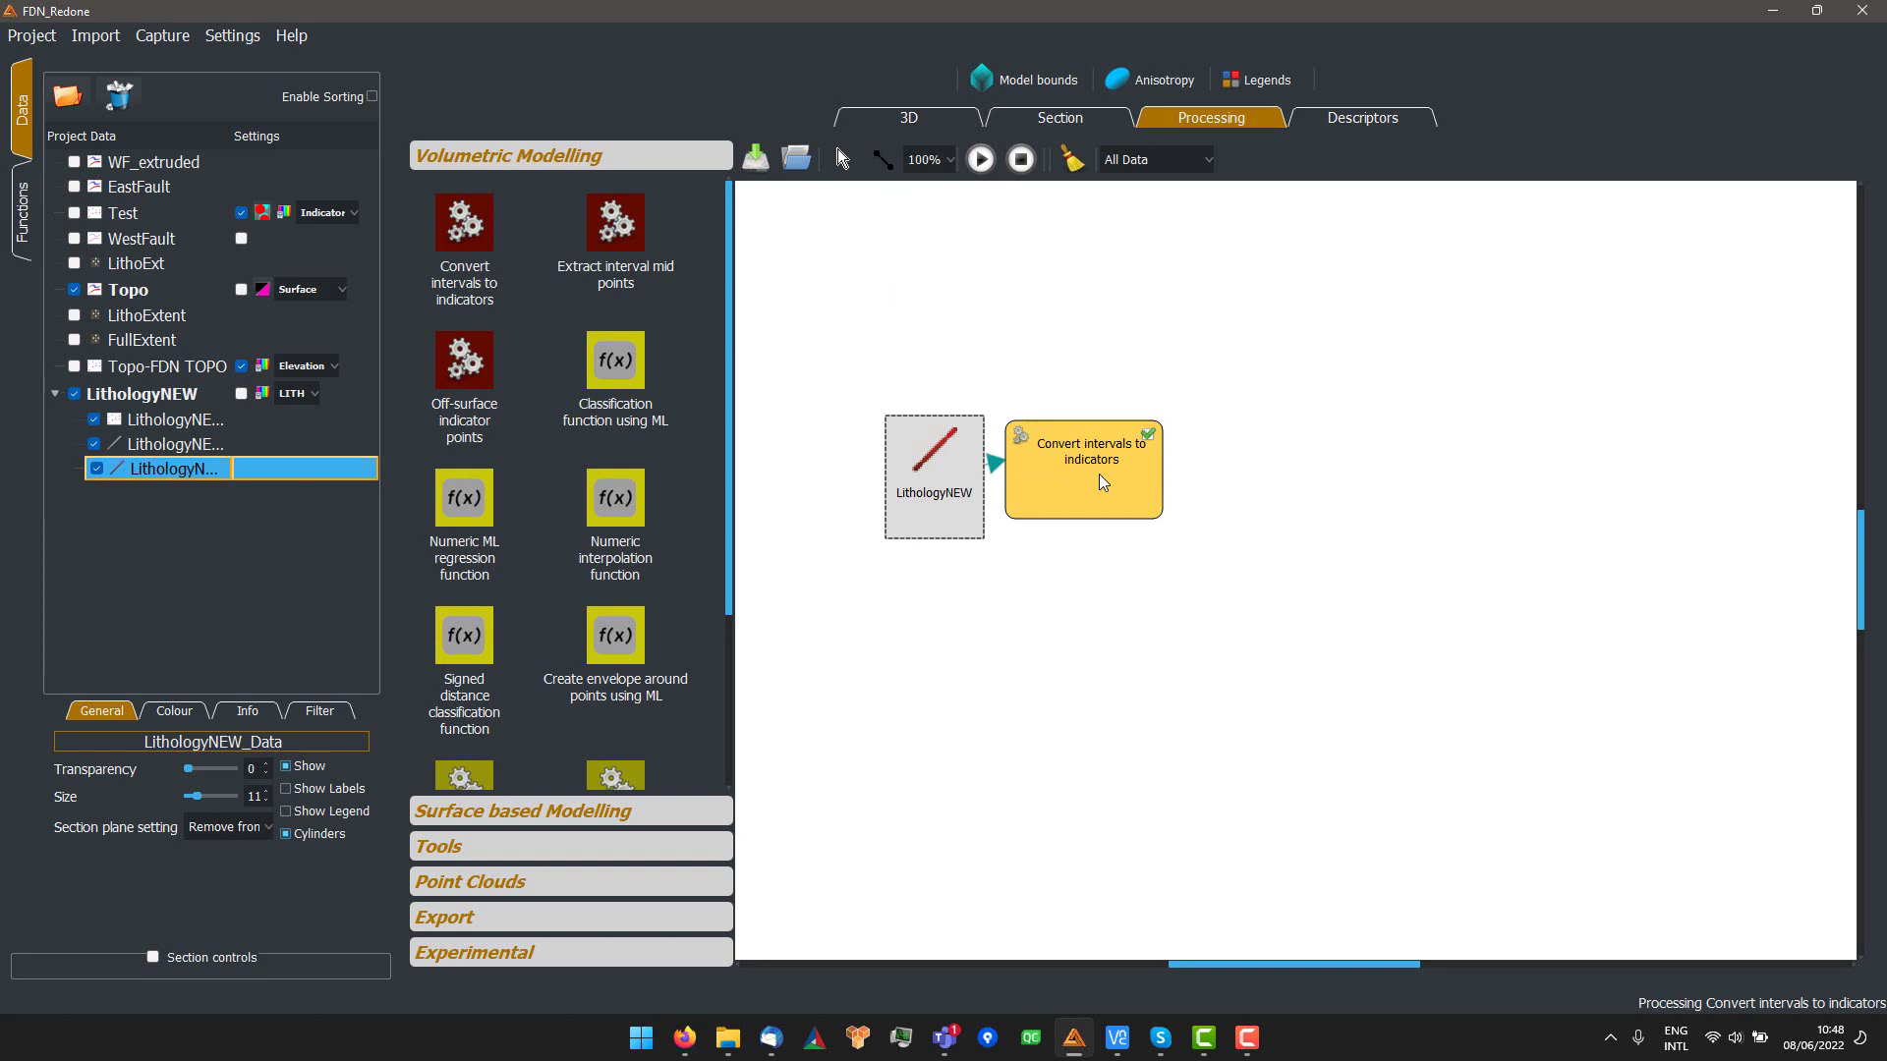
- Choose Sandstone Cover as the category ID for the interval conversion and check the included categories
double_click(1099, 474)
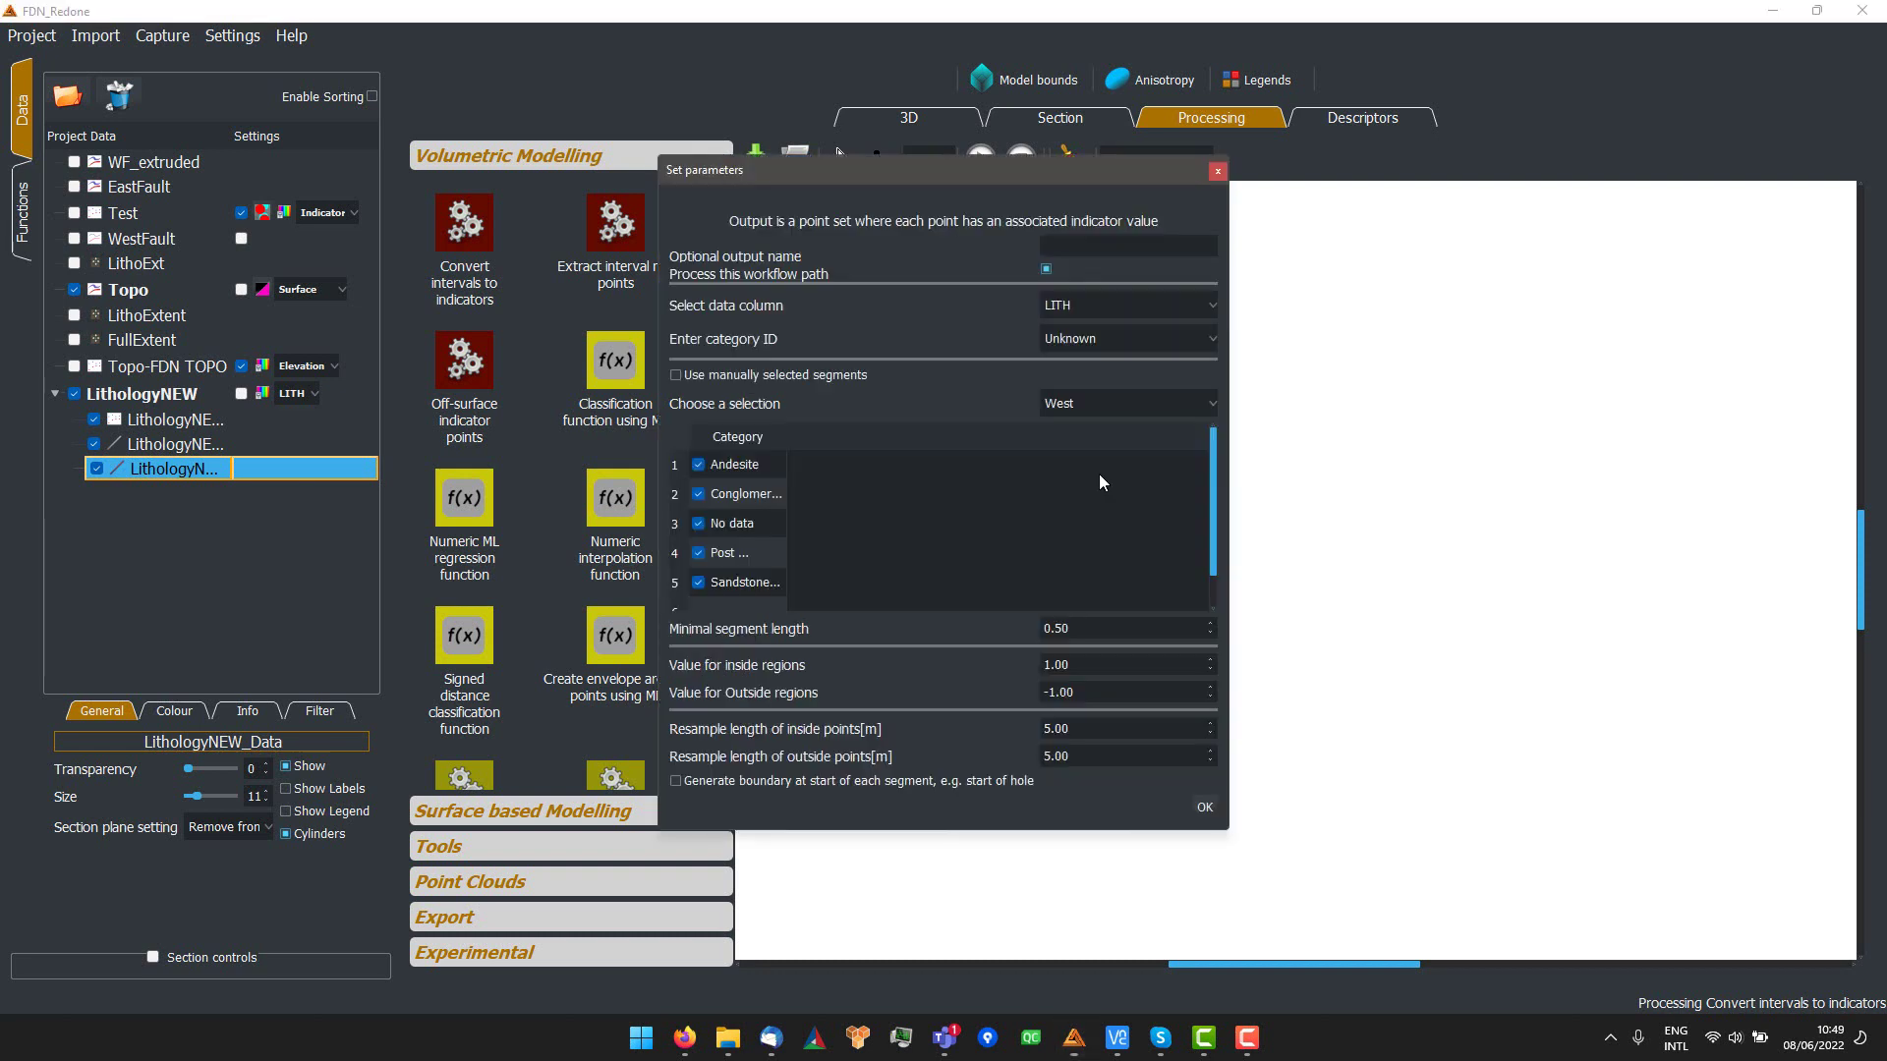
left_click(1081, 340)
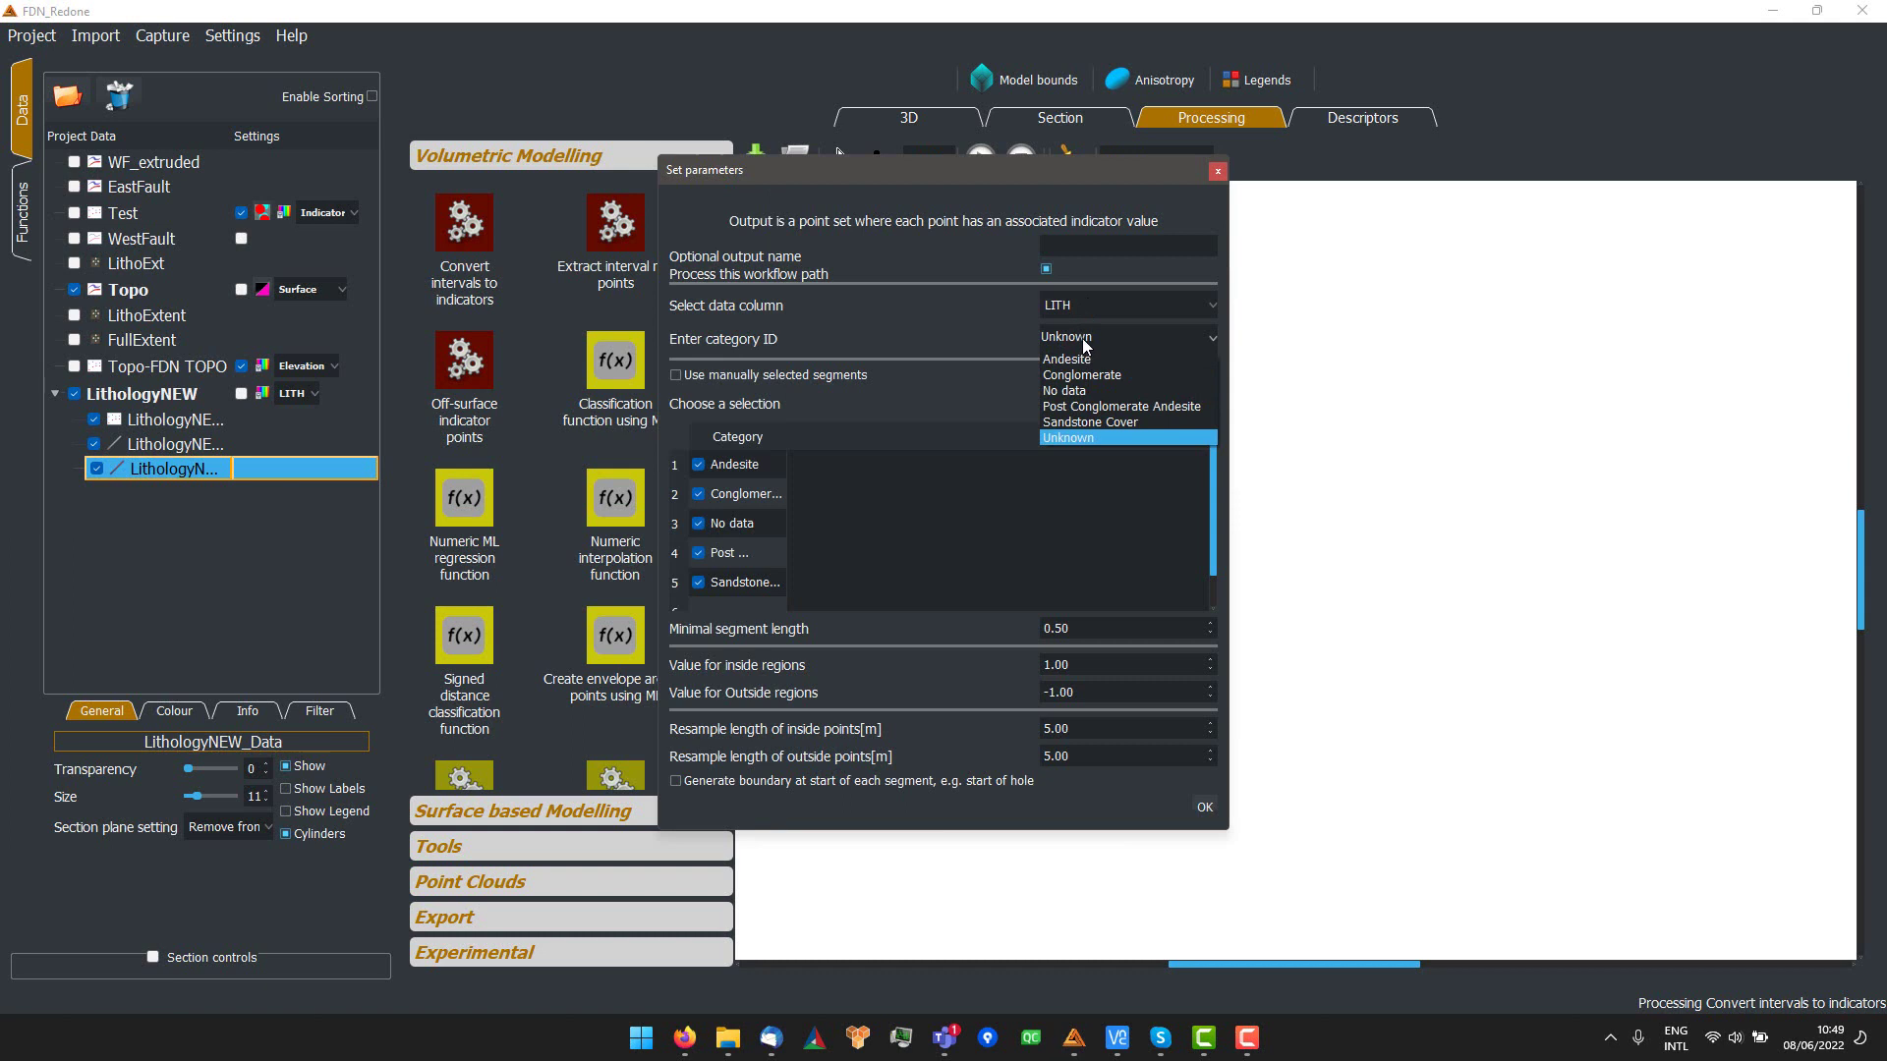
left_click(1091, 422)
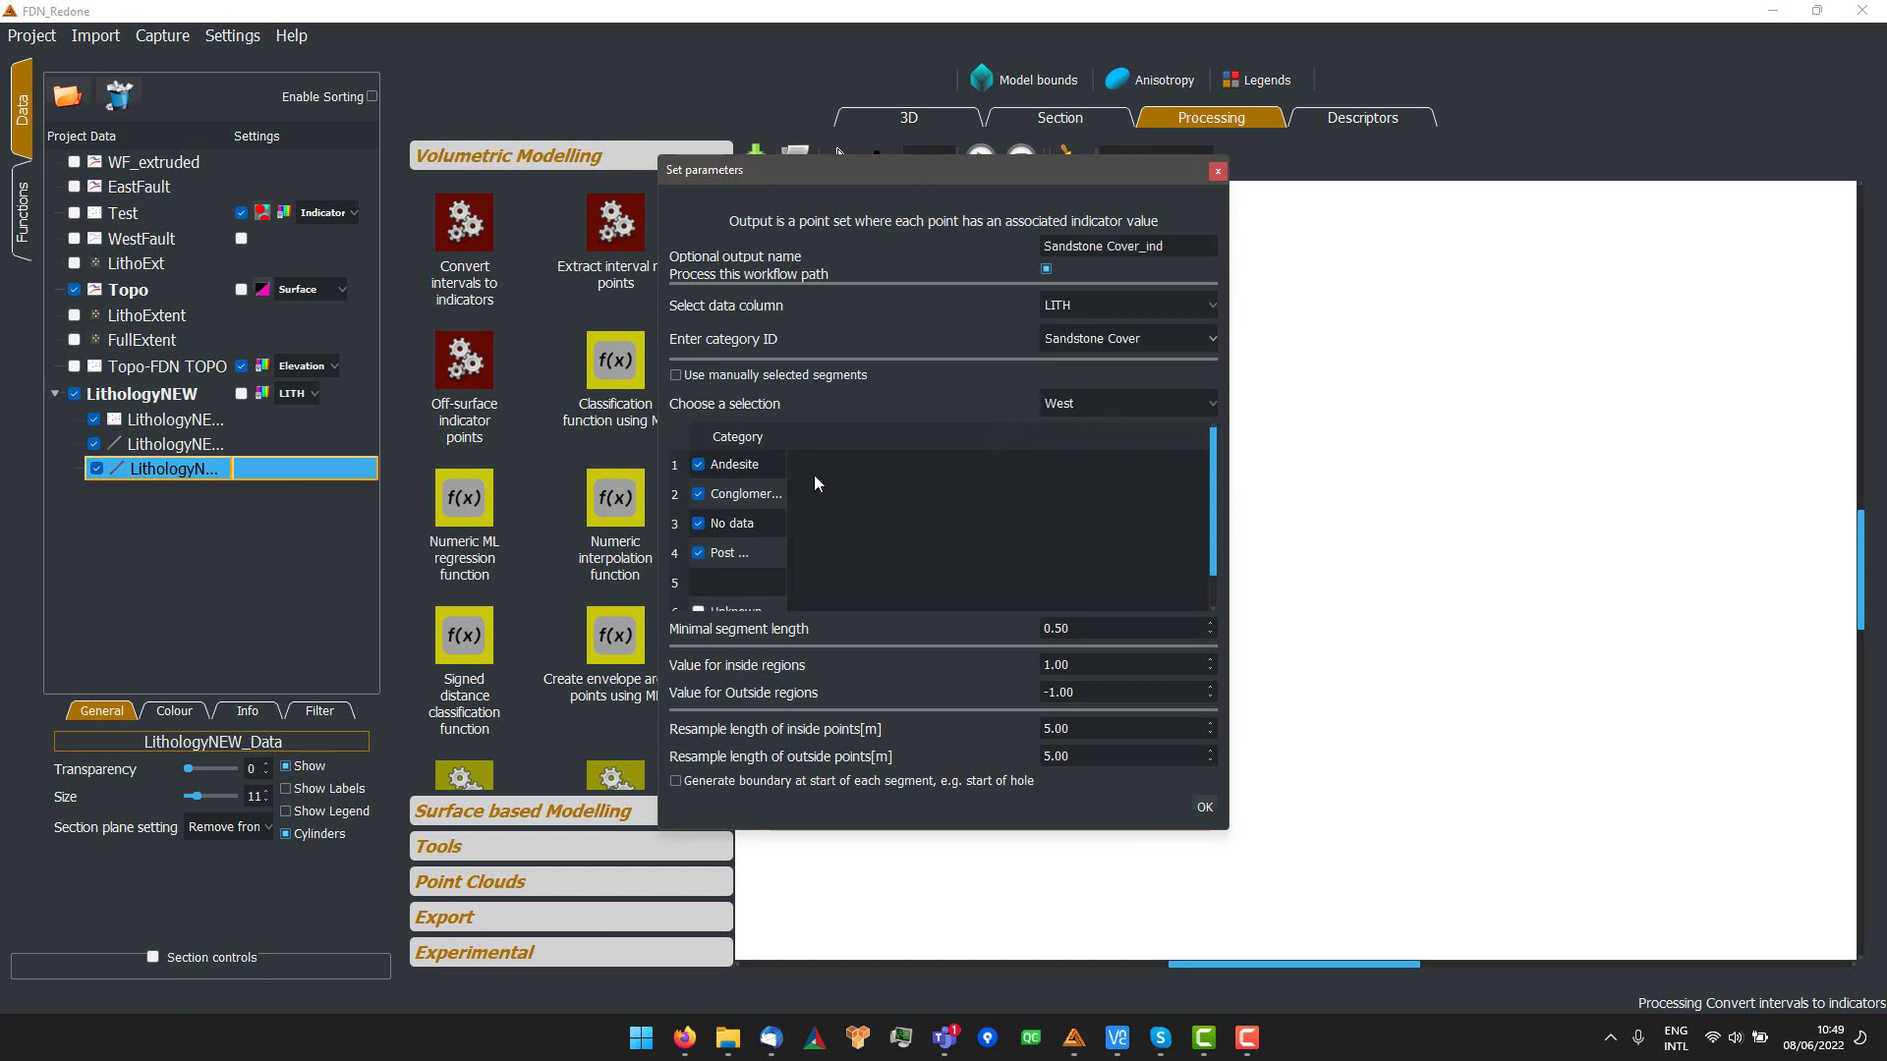
scroll(854, 521, "down", 1)
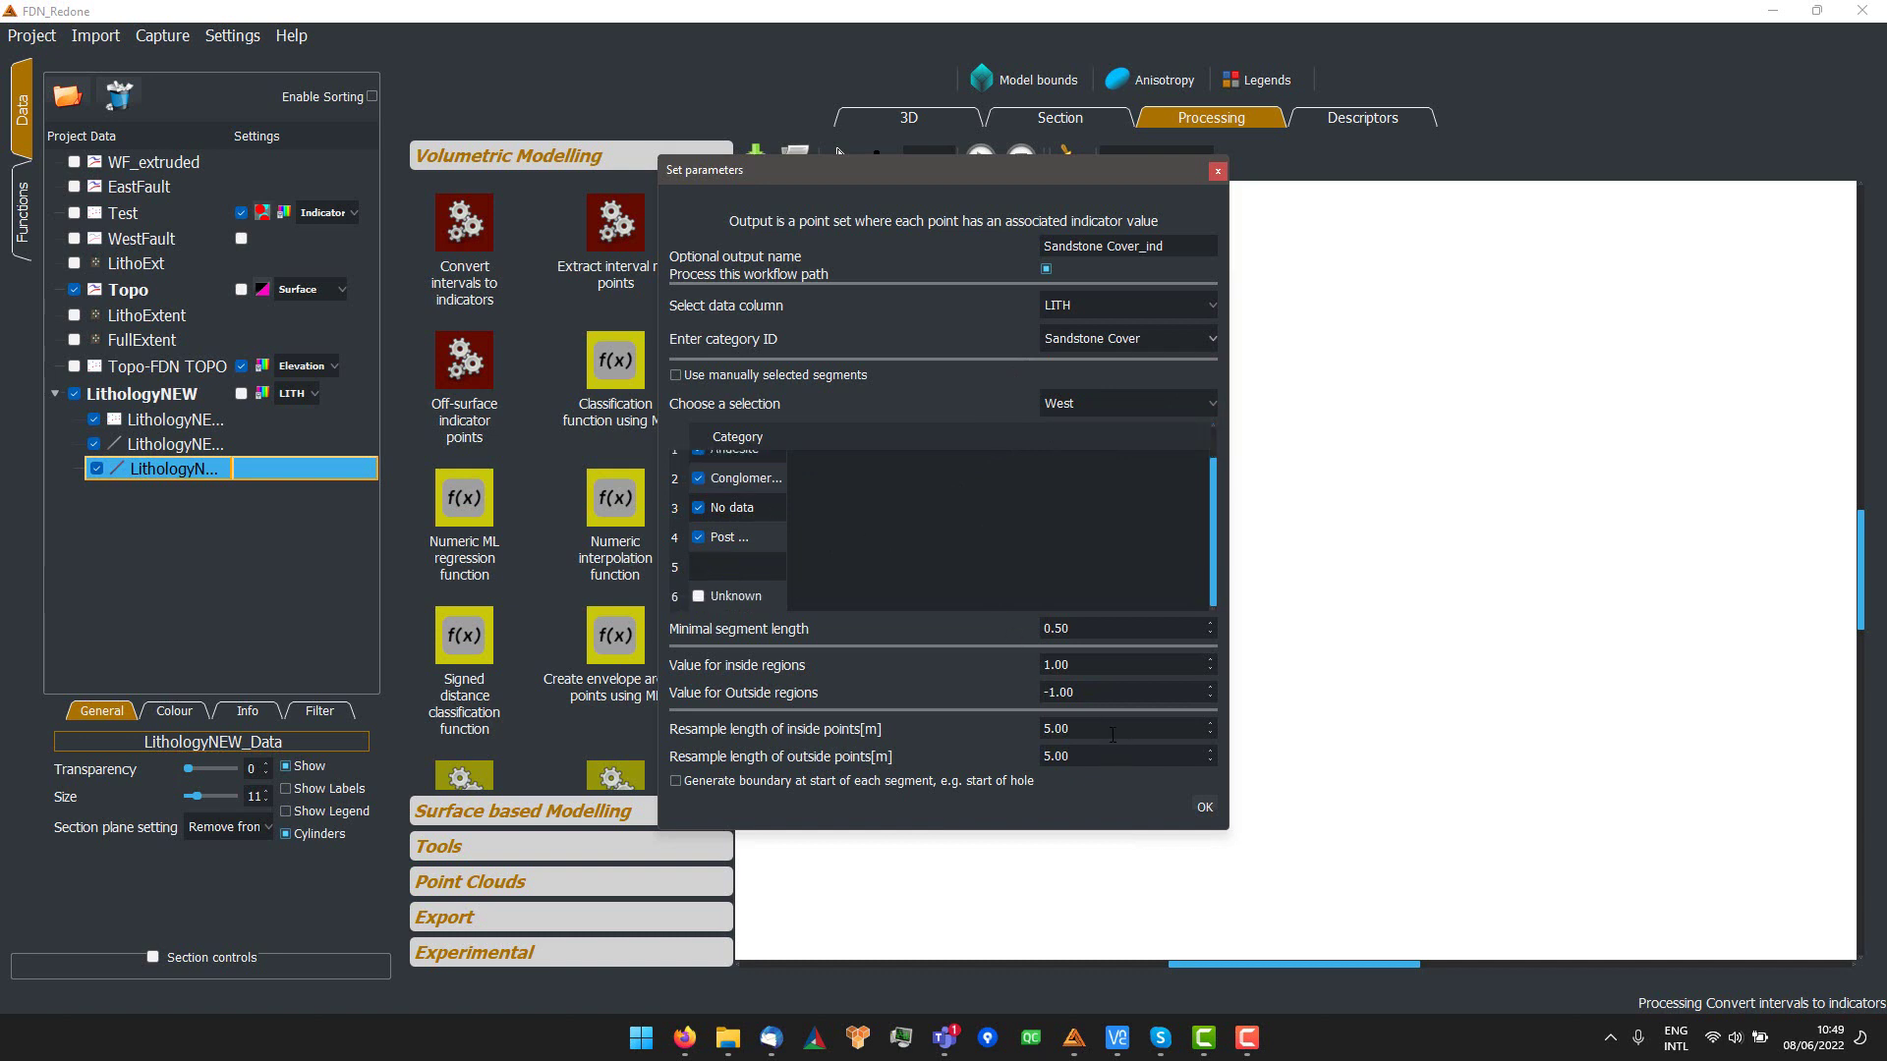
- Set the conversion's resample lengths and minimal segment length to 2 and accept the parameters
scroll(1112, 735, "down", 3)
key("Tab")
type("2")
double_click(1102, 630)
type("2")
key("Tab")
left_click(1203, 808)
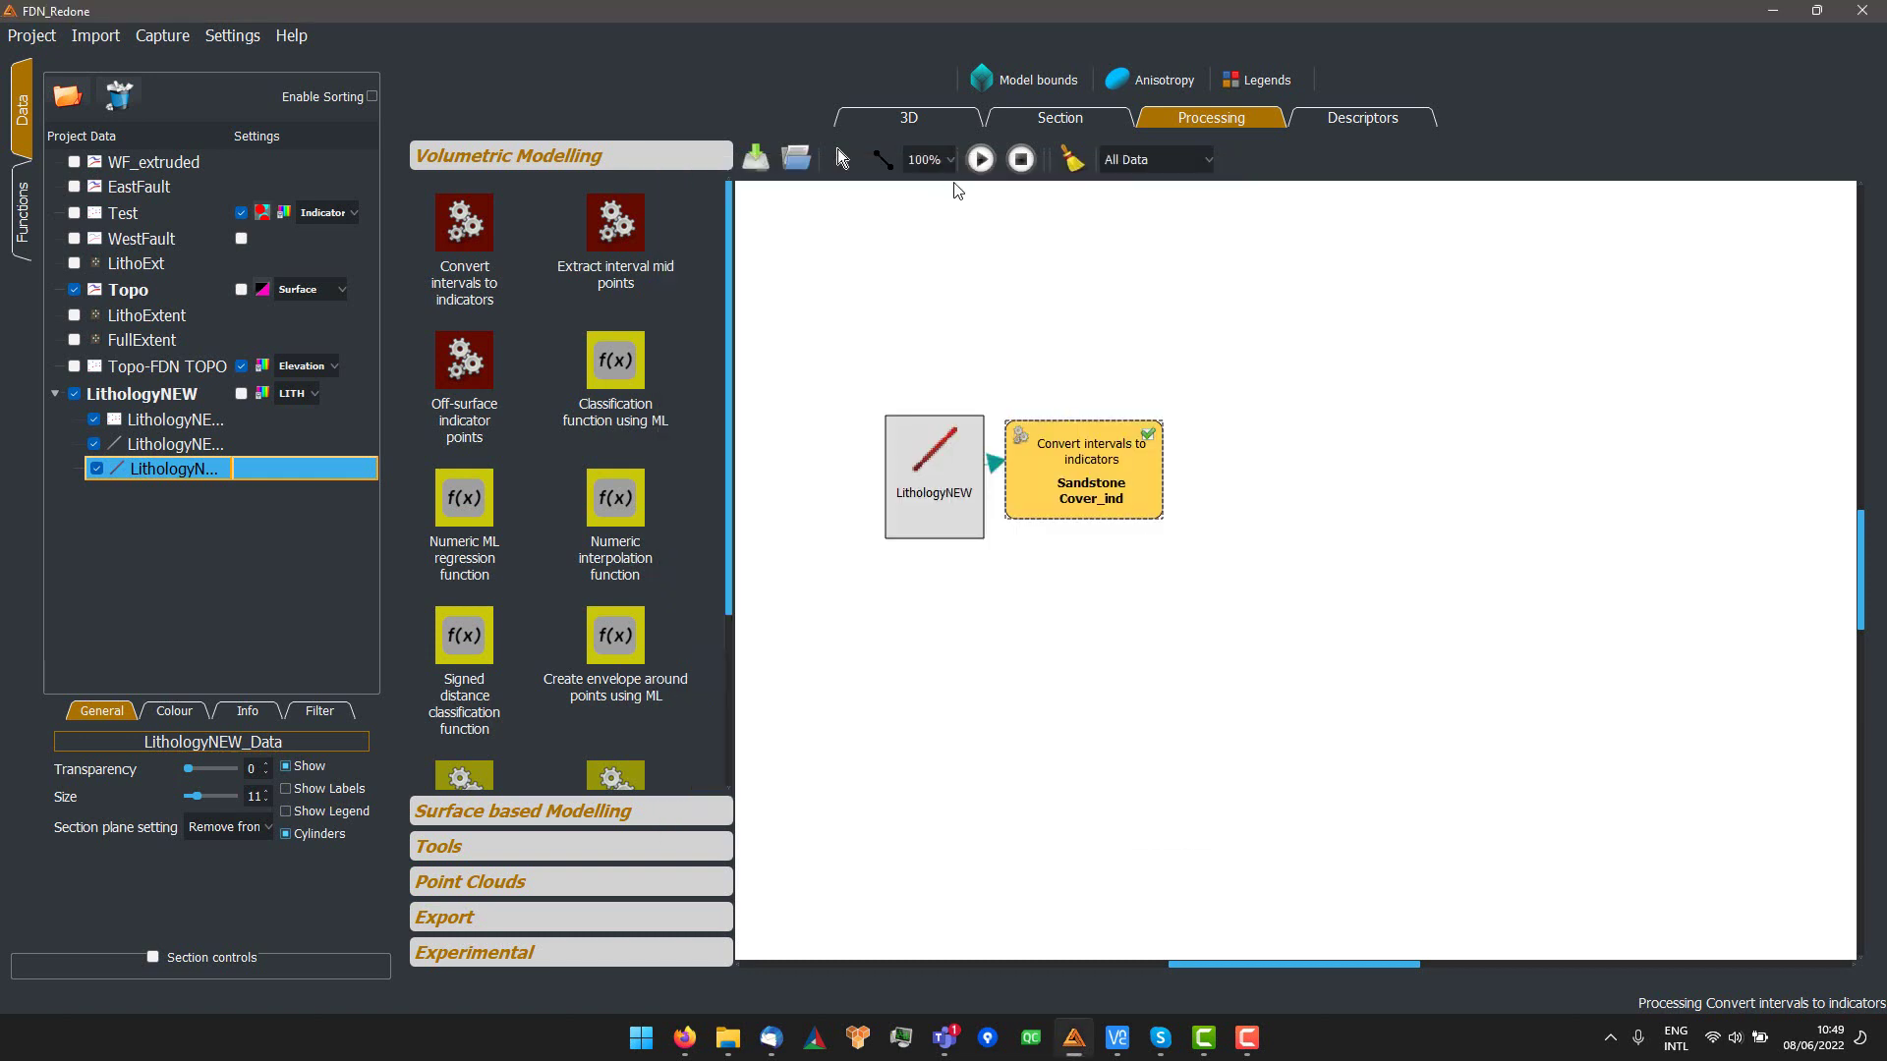
- Add a Classification function using ML fed by the Sandstone Cover indicators, with Sand_fun as its output name
left_click_drag(614, 361, 1281, 494)
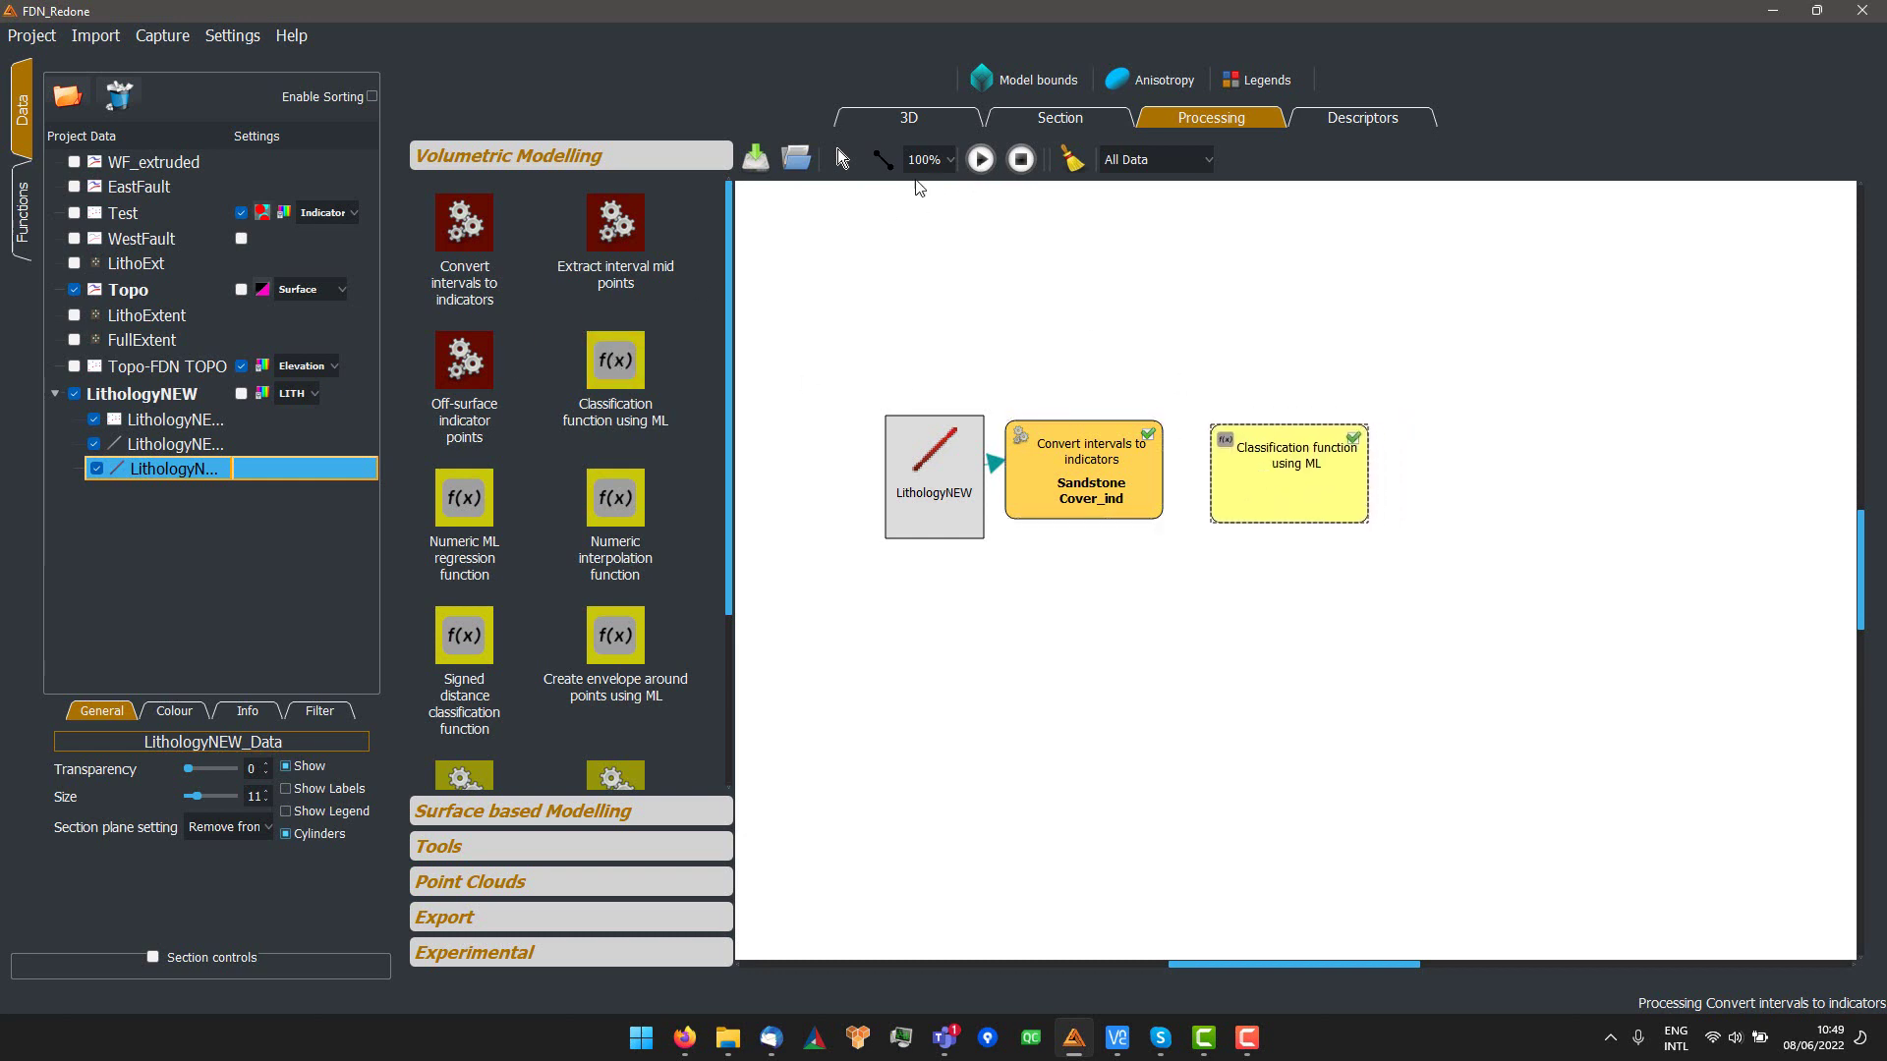
left_click(876, 155)
left_click_drag(1131, 488, 1292, 496)
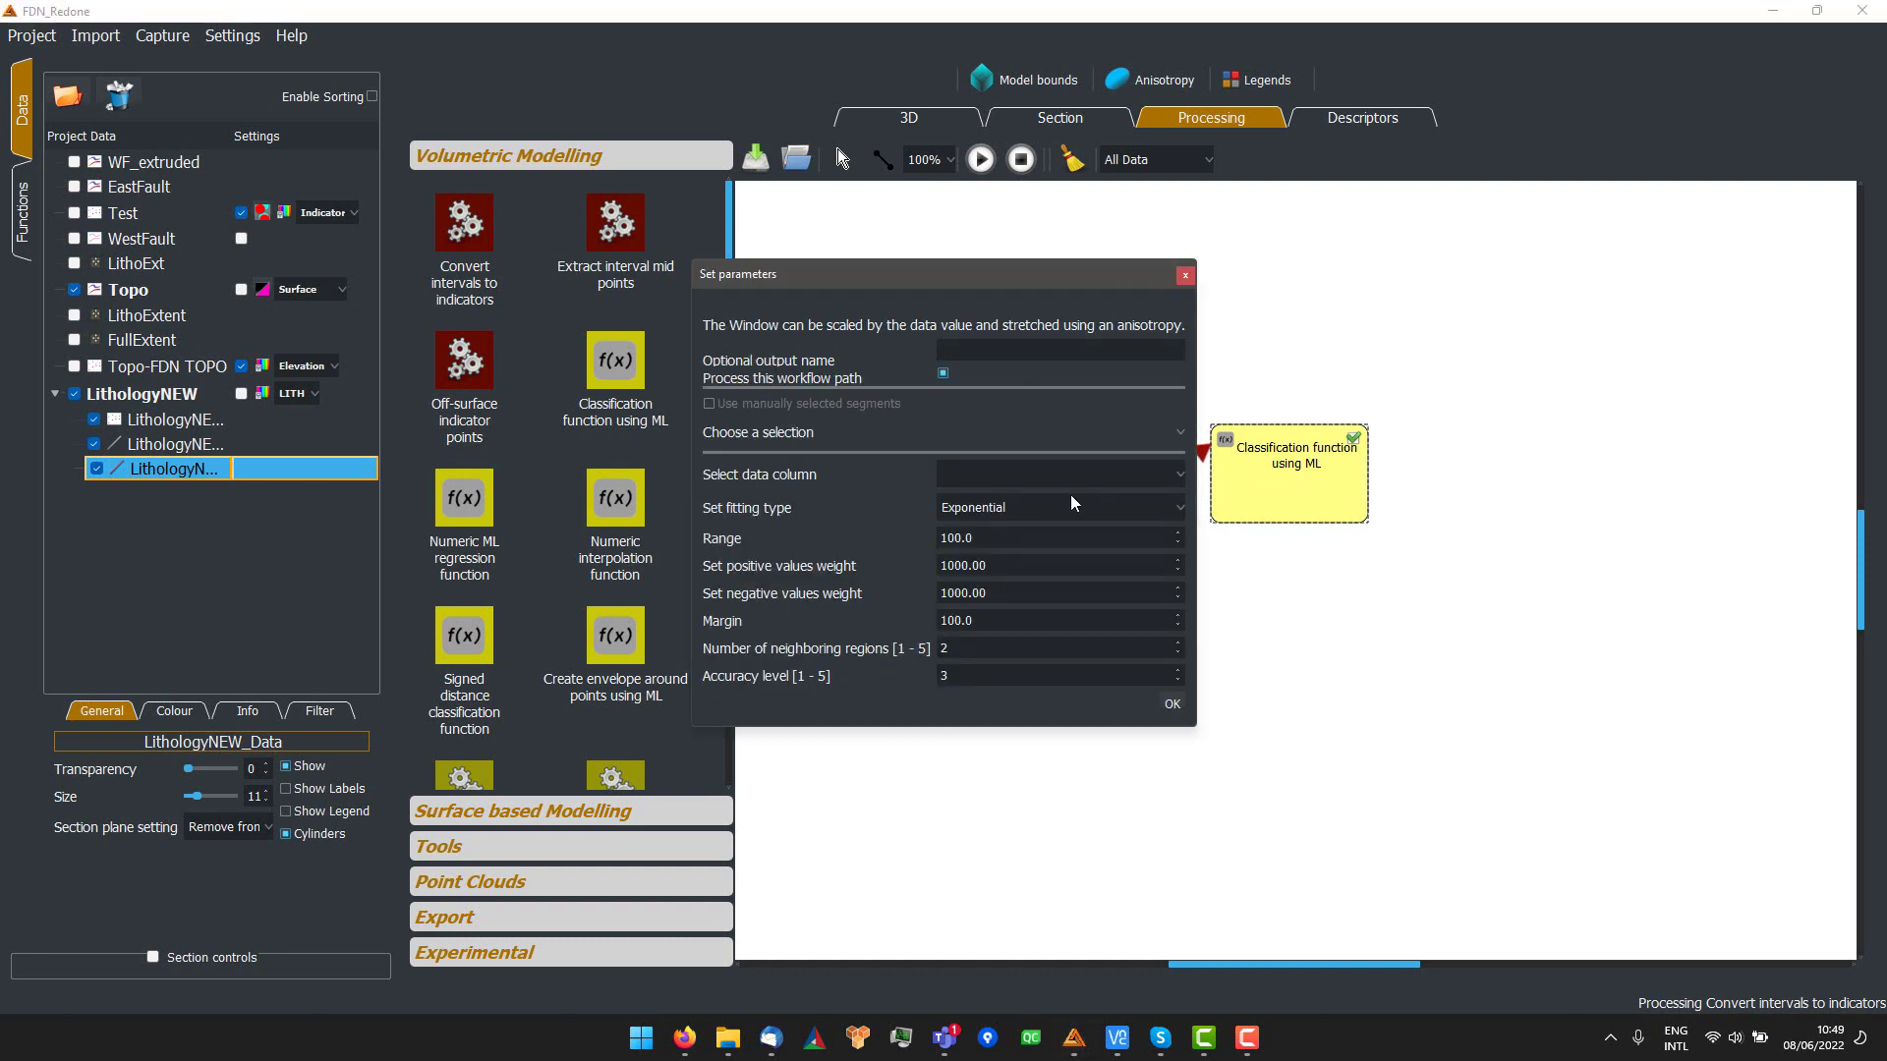
type("Sand_fun")
left_click(1173, 704)
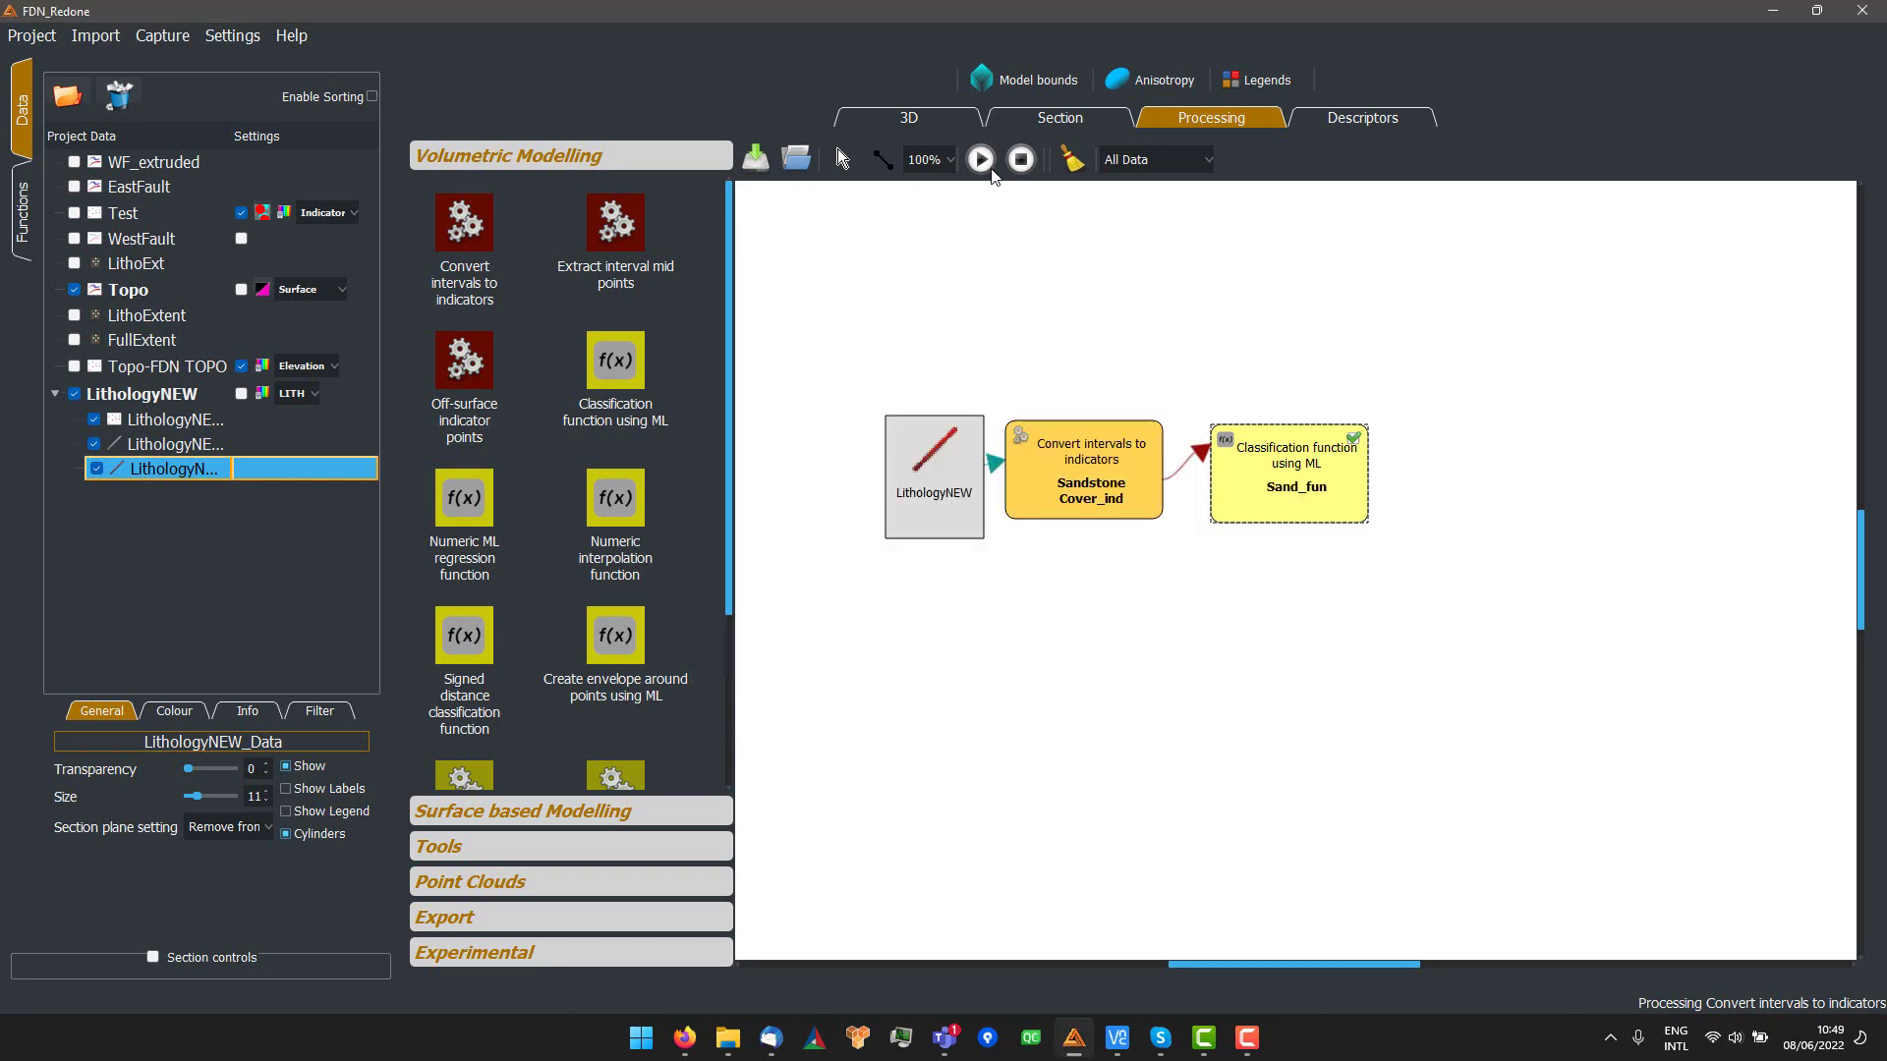
- Run the workflow and view the modelled sandstone surface against the drillholes in 3D
left_click(980, 160)
left_click(905, 126)
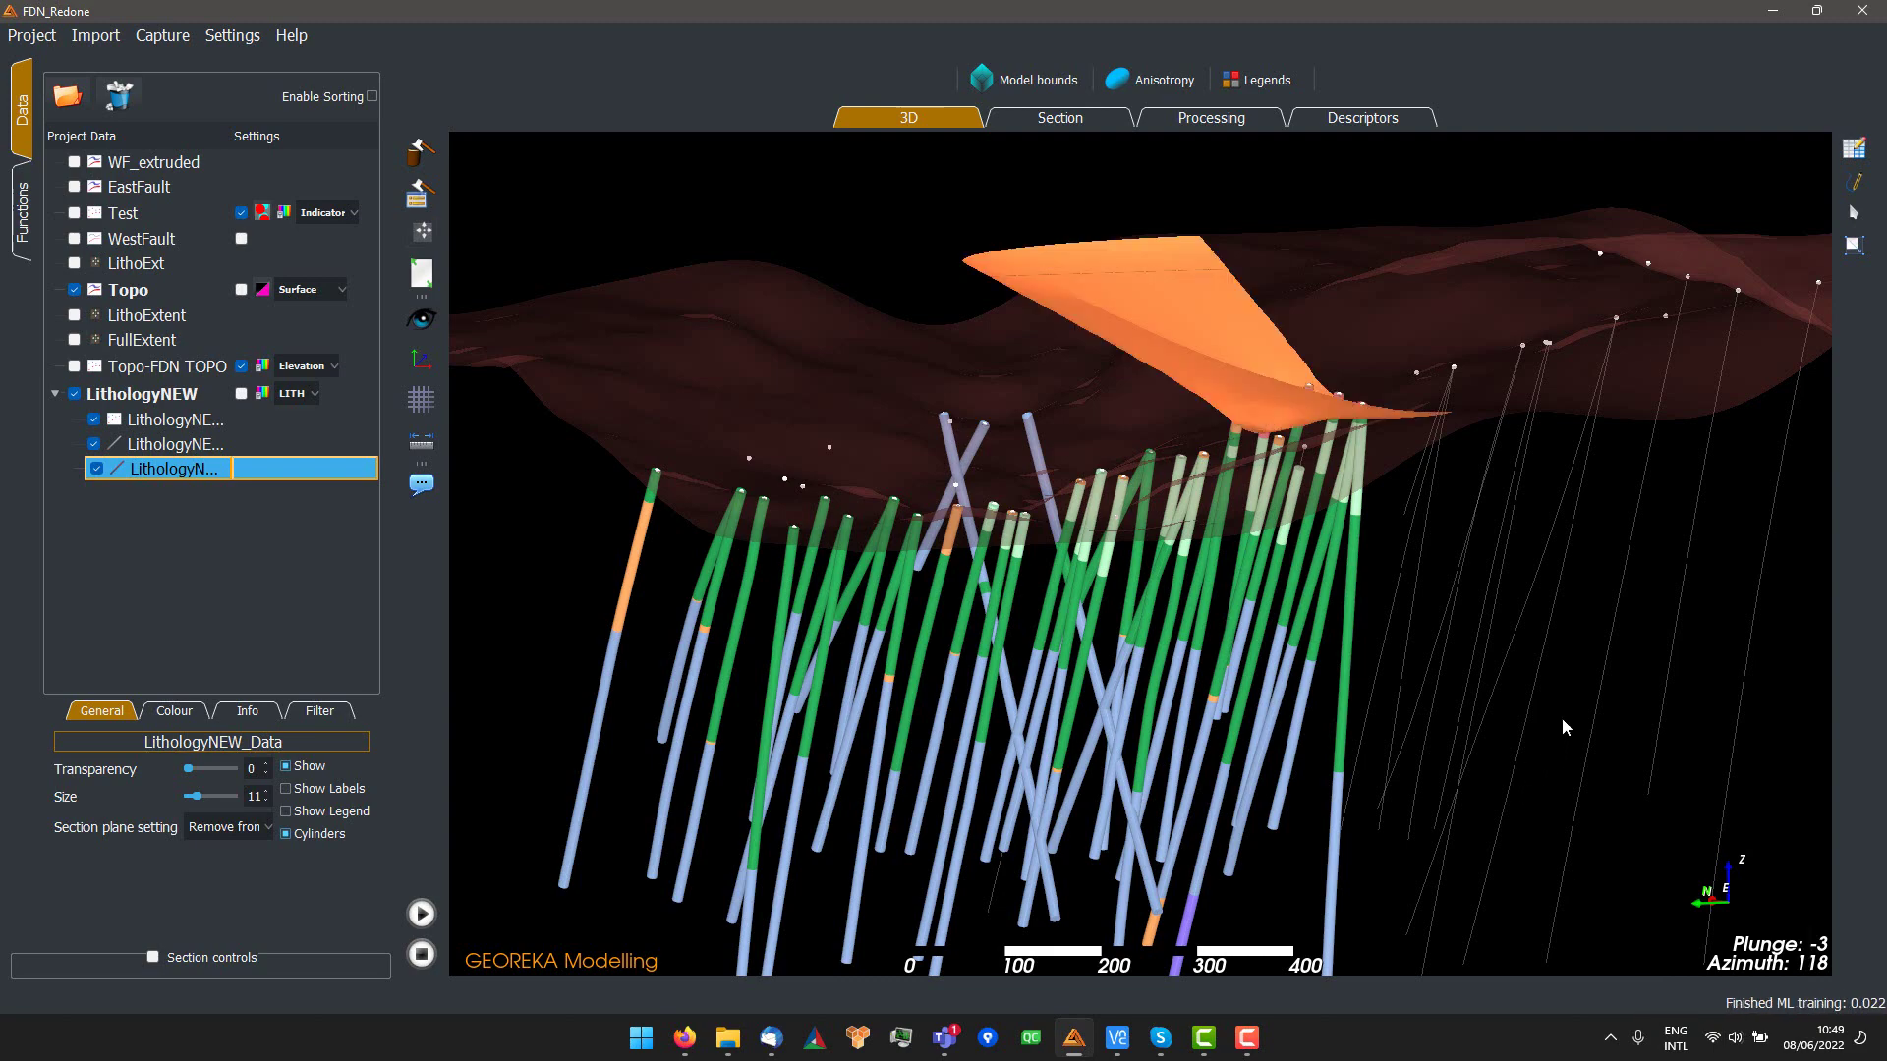
left_click_drag(1560, 717, 1075, 448)
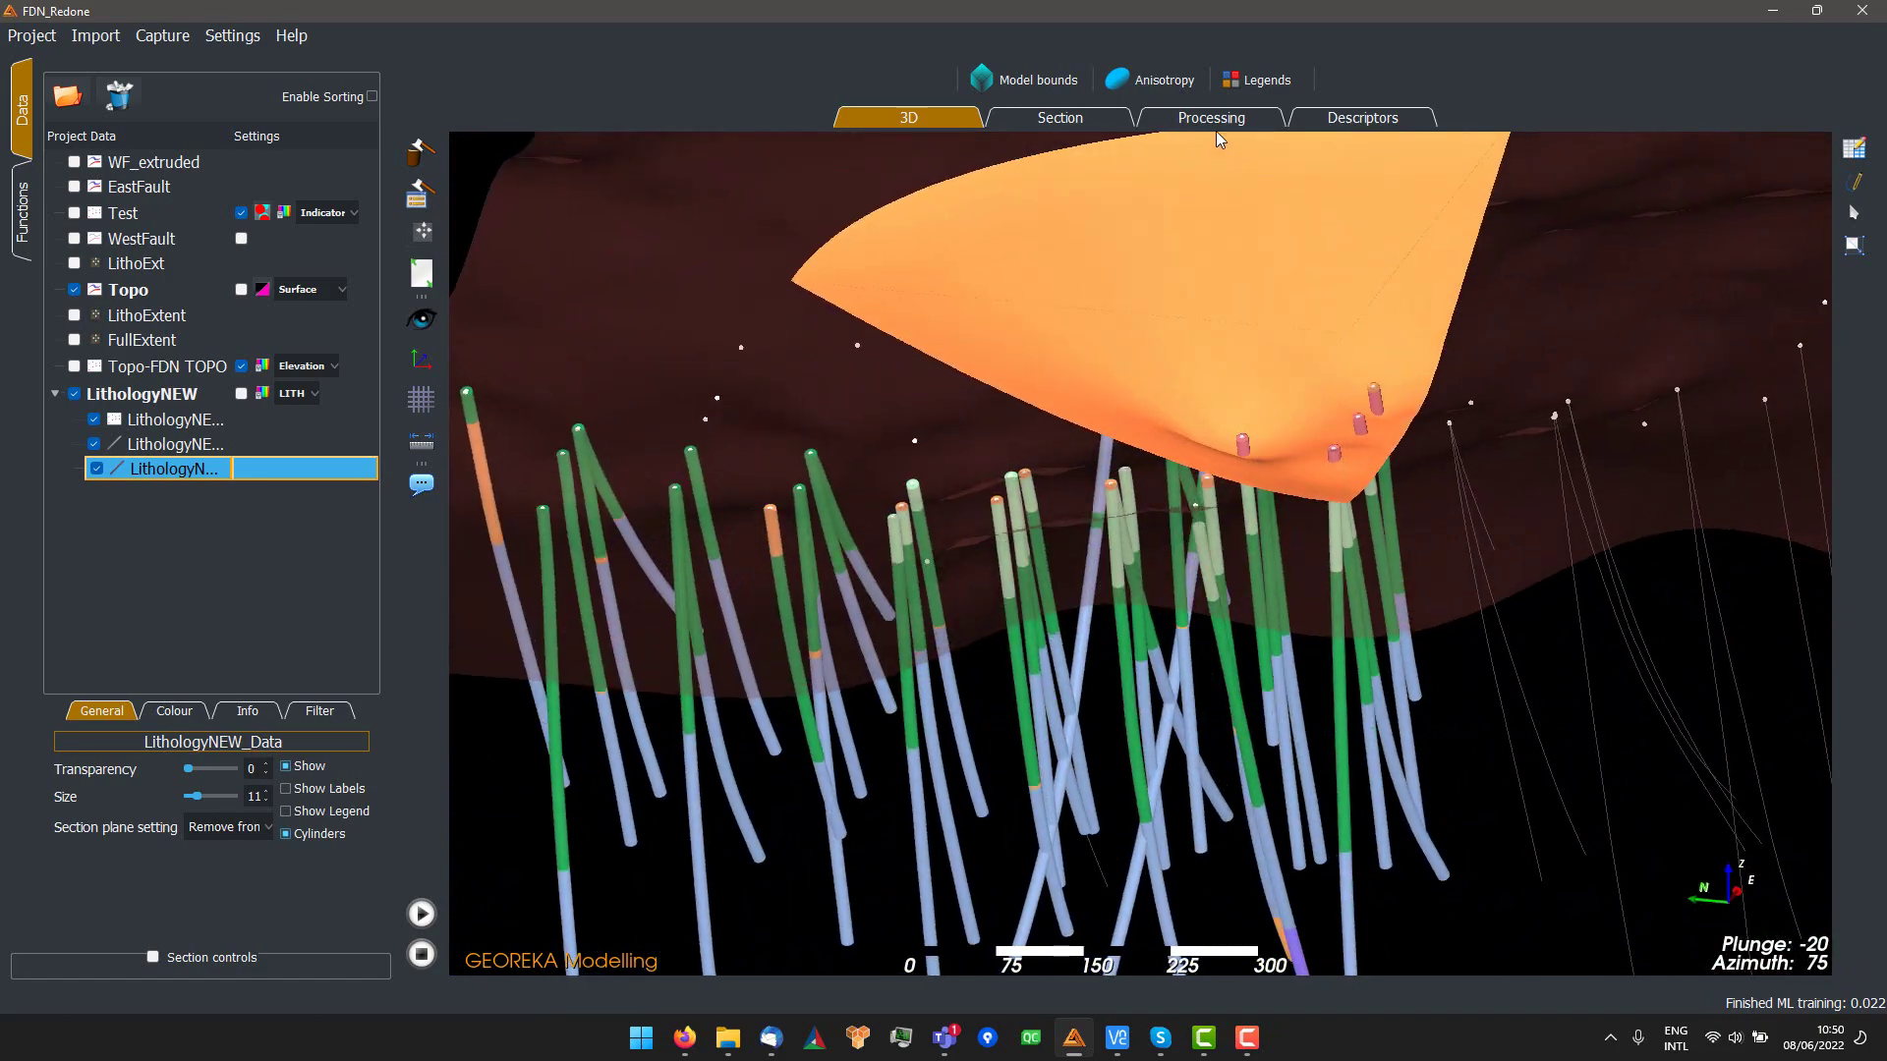
- Try the Rational Quadratic fitting type for the Sand_fun classification, rerun the workflow and inspect the sandstone surface in 3D
left_click(1215, 133)
double_click(1261, 469)
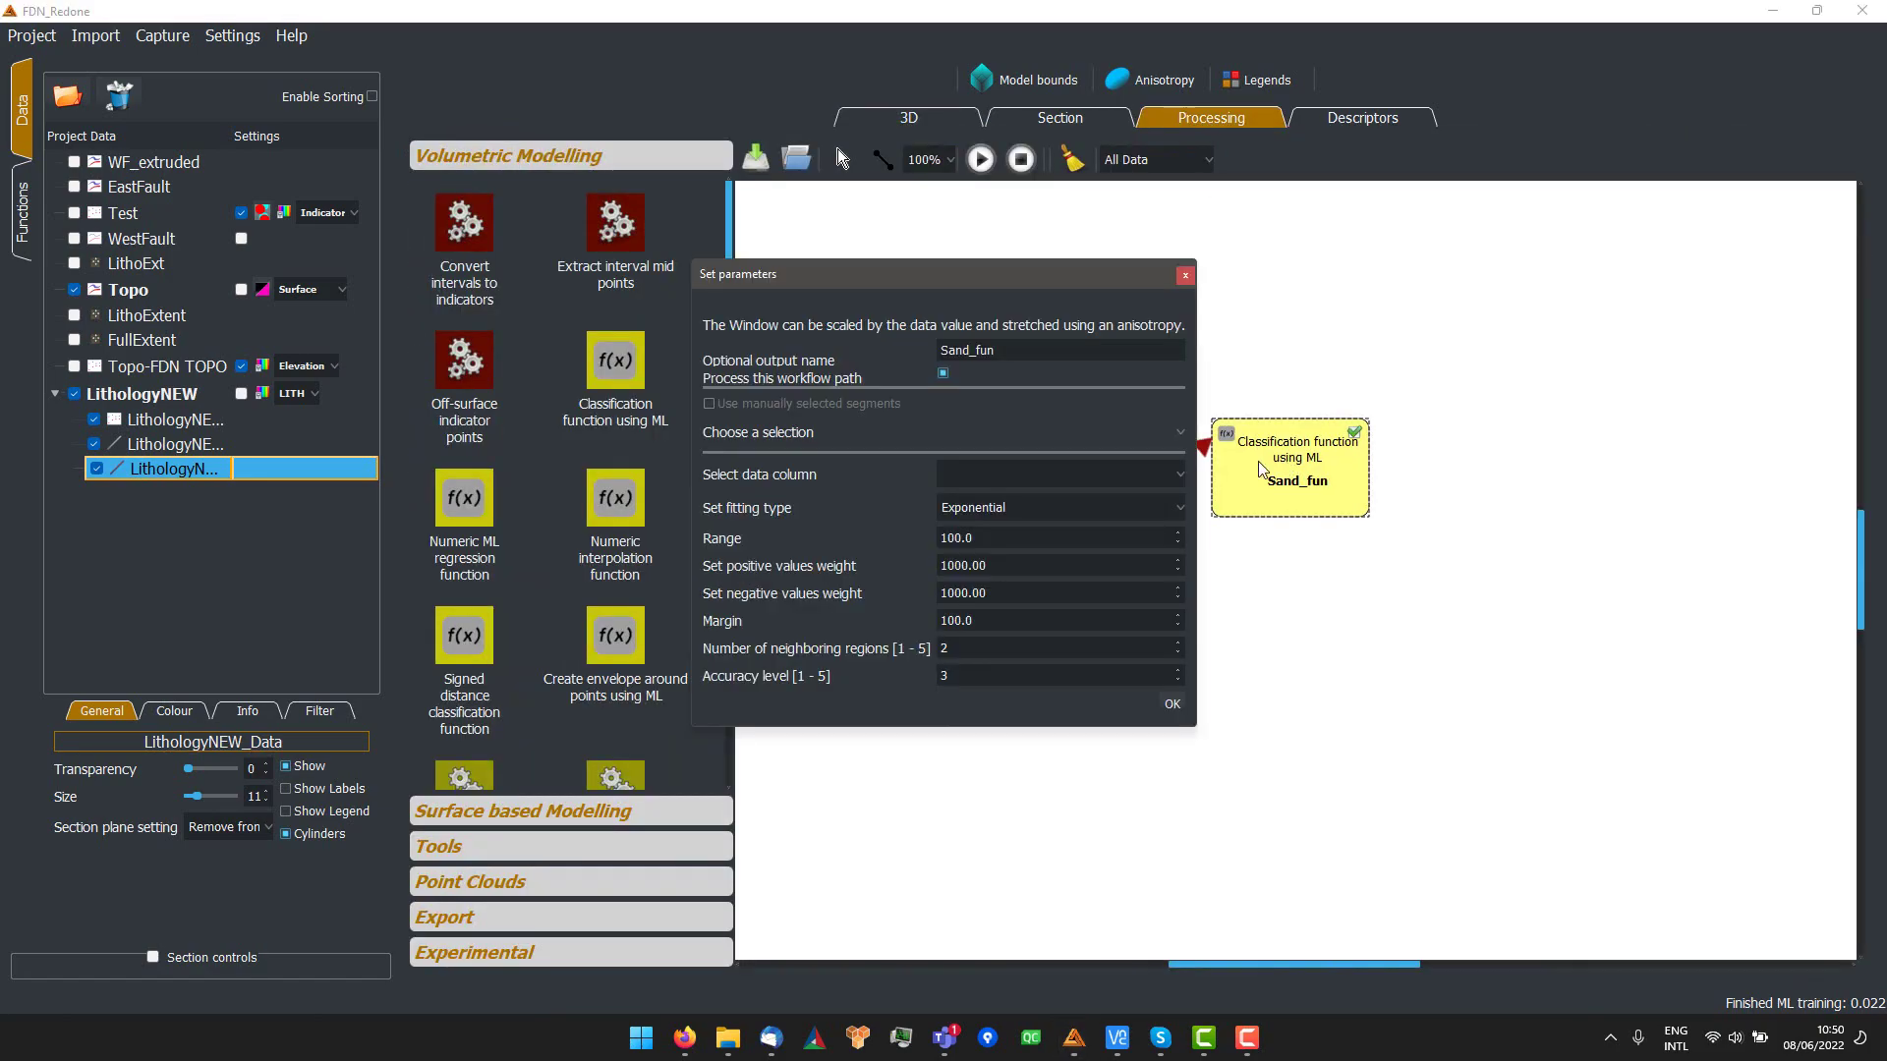
left_click(1086, 509)
left_click(1078, 561)
left_click(1171, 704)
left_click(980, 159)
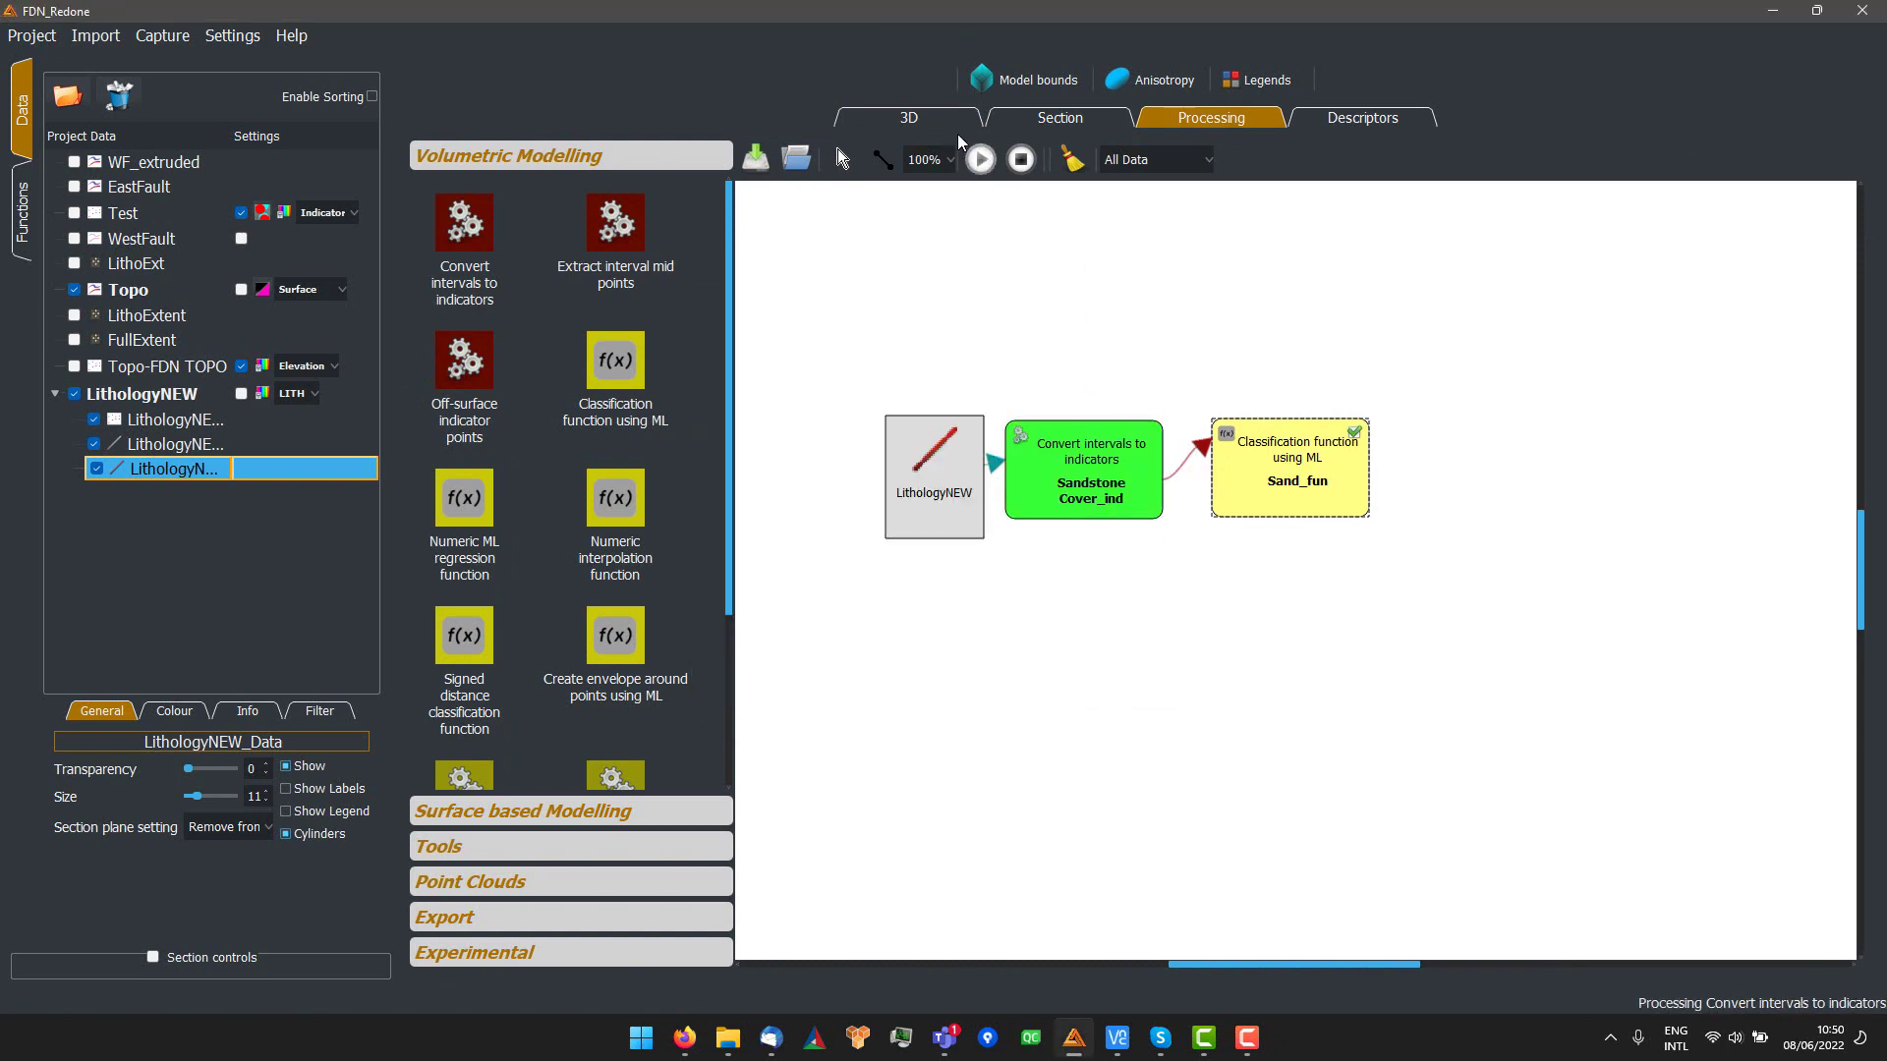
left_click(949, 116)
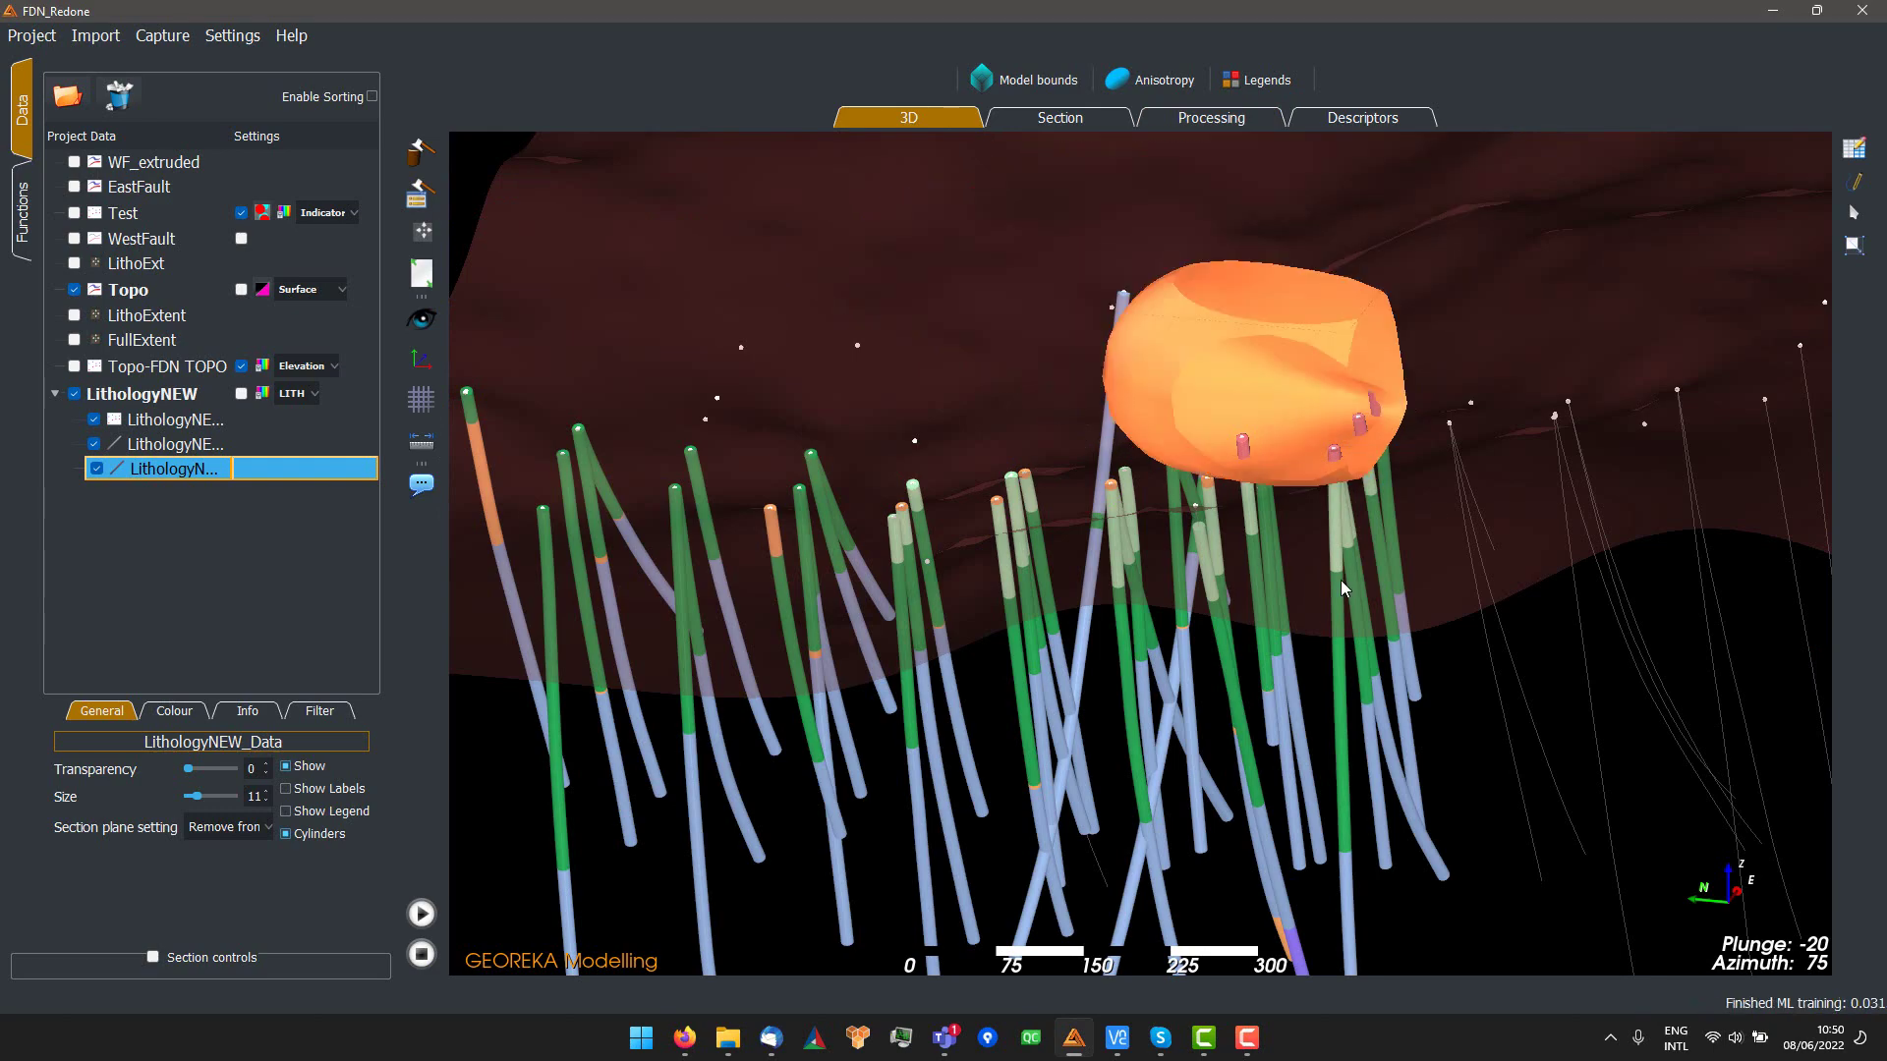
left_click_drag(1418, 563, 1175, 557)
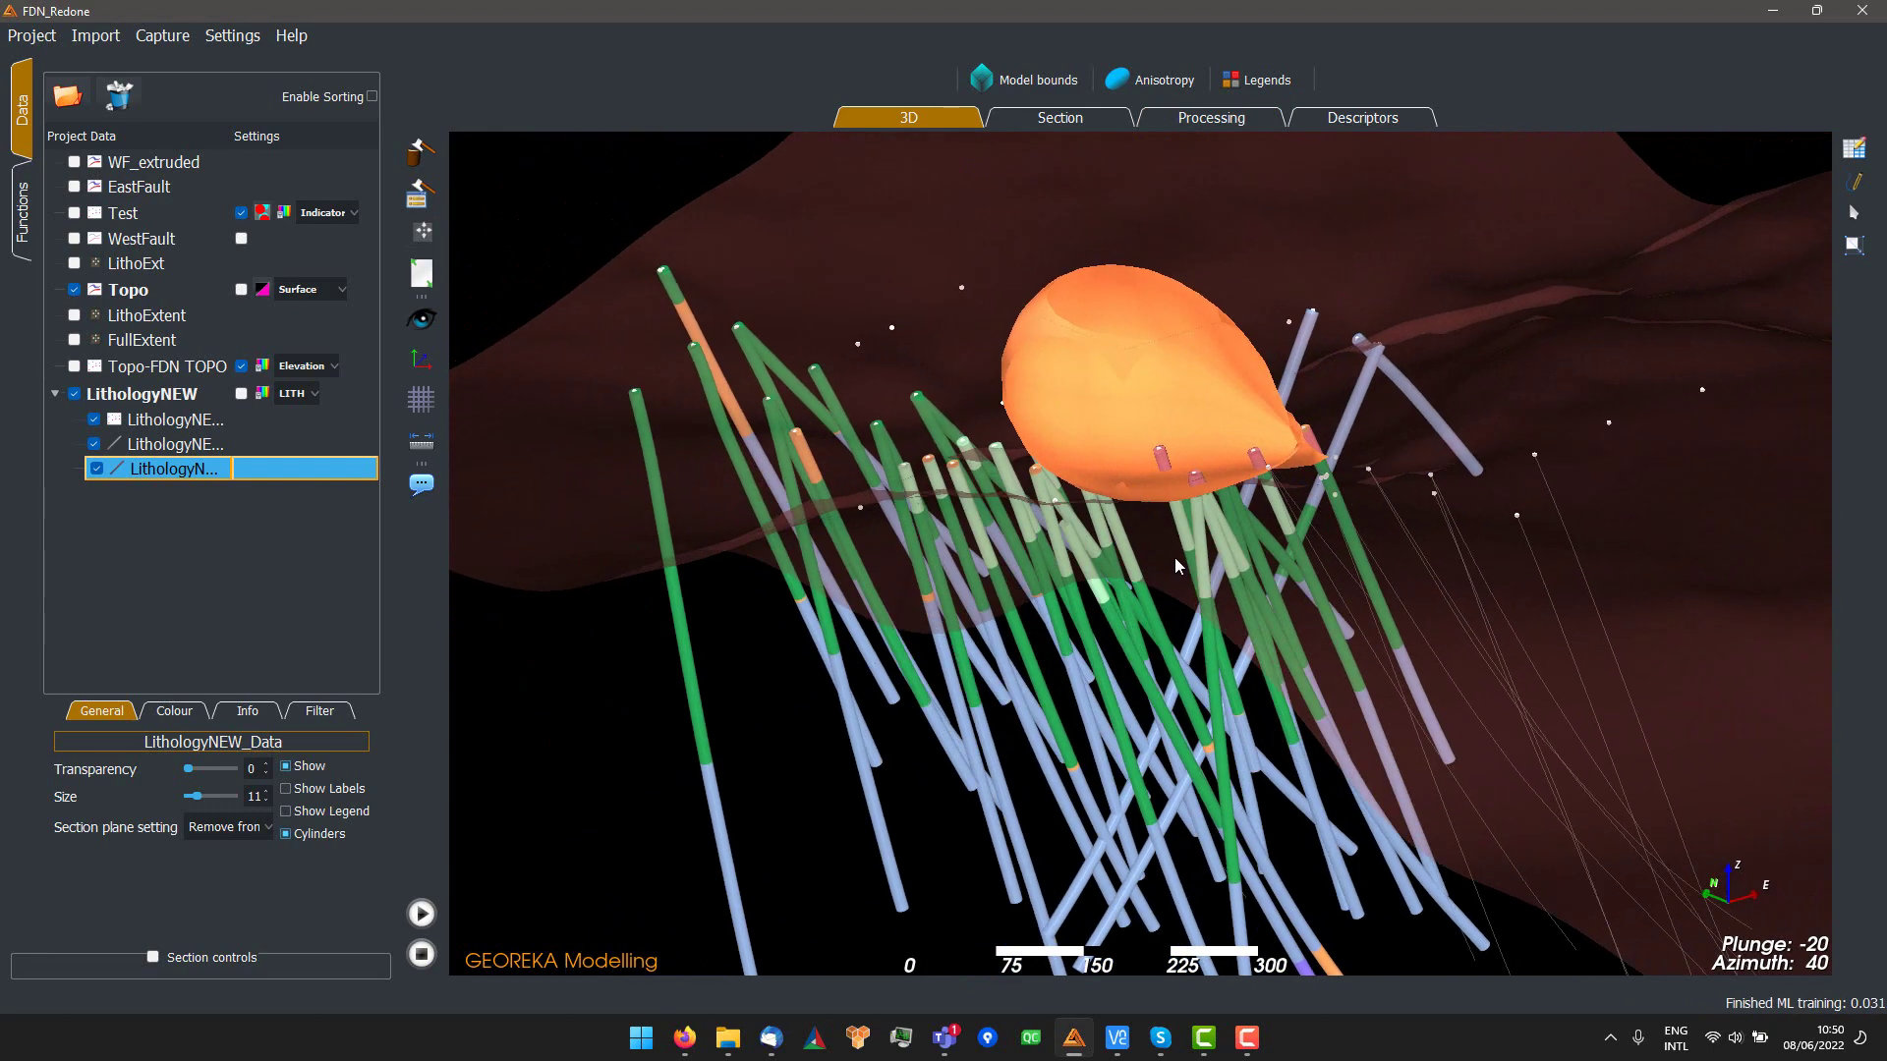
scroll(1318, 546, "up", 3)
mouse_move(1319, 547)
left_mouse_down()
mouse_move(970, 551)
mouse_move(935, 526)
mouse_move(1124, 570)
mouse_move(1344, 551)
left_mouse_up()
scroll(1305, 484, "up", 5)
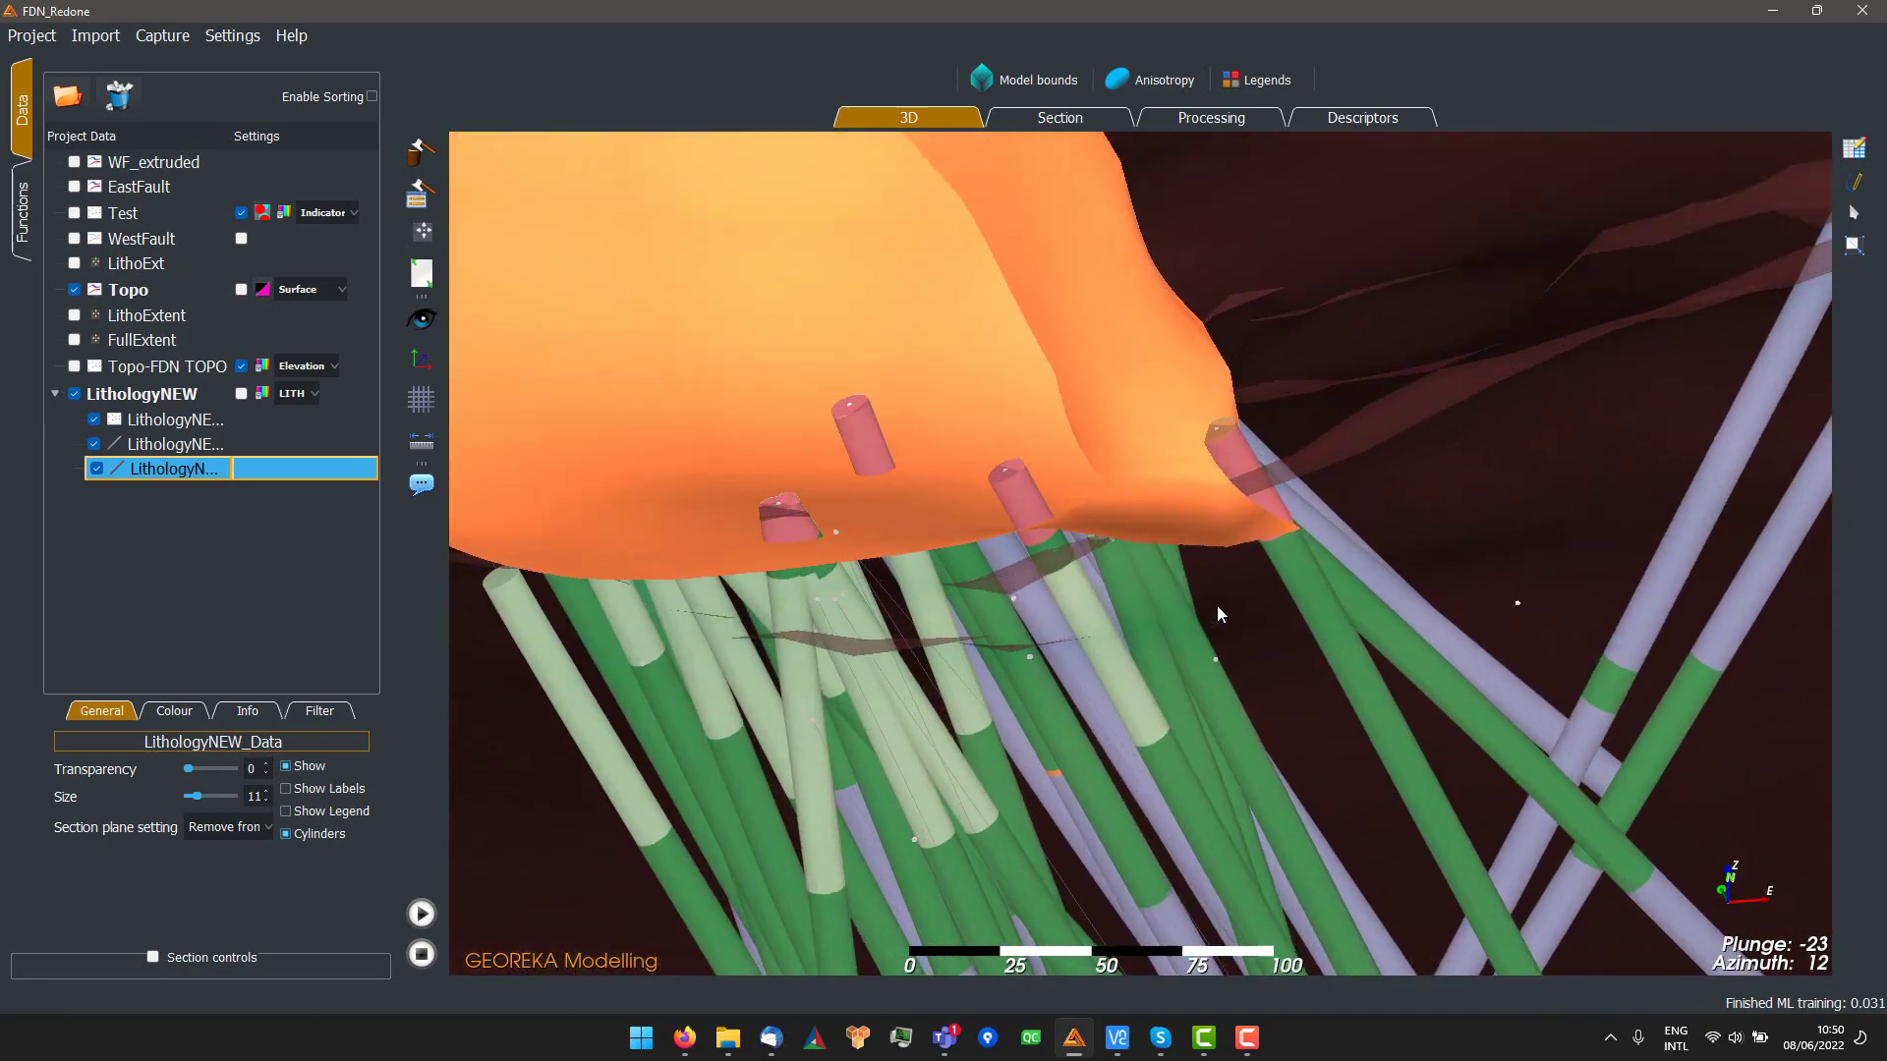
left_click_drag(1217, 605, 1260, 569)
scroll(1407, 566, "down", 1)
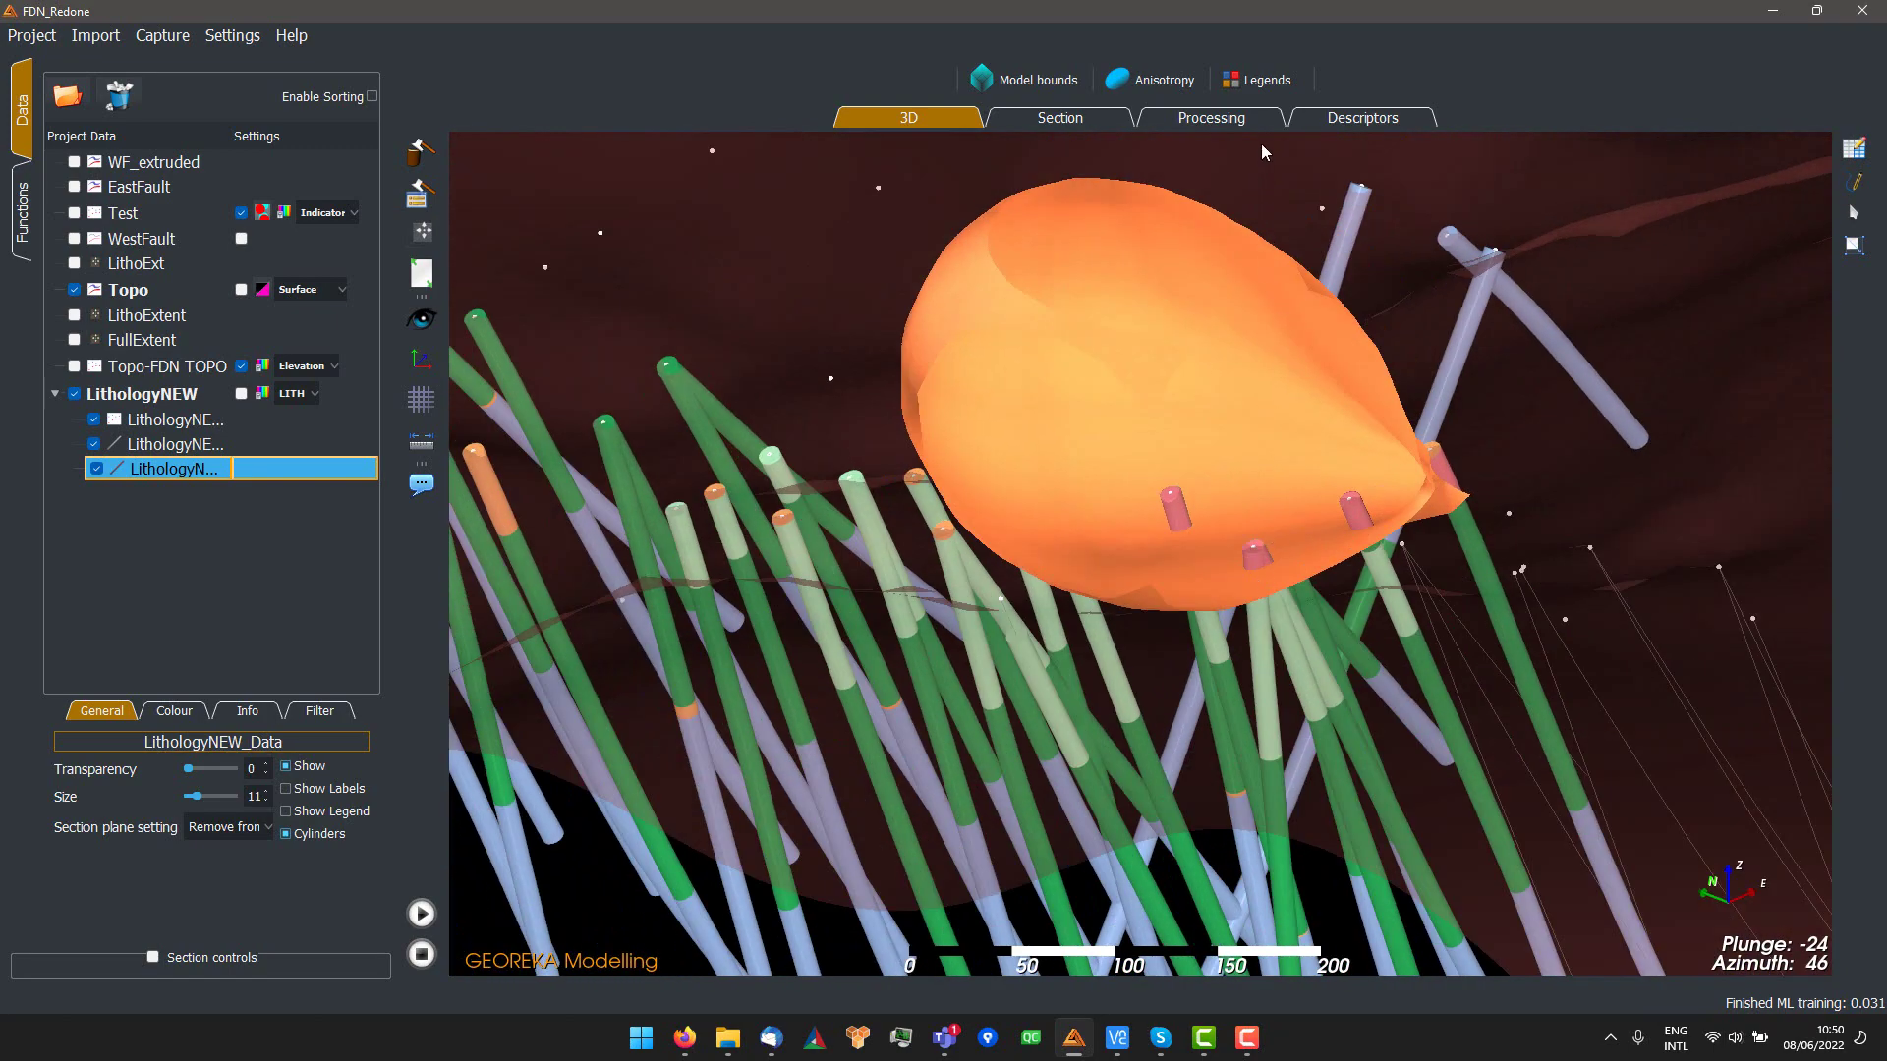
- Set Sand_fun's fitting type to Exponential and its range to 150, and rerun the workflow
left_click(1203, 126)
double_click(1289, 469)
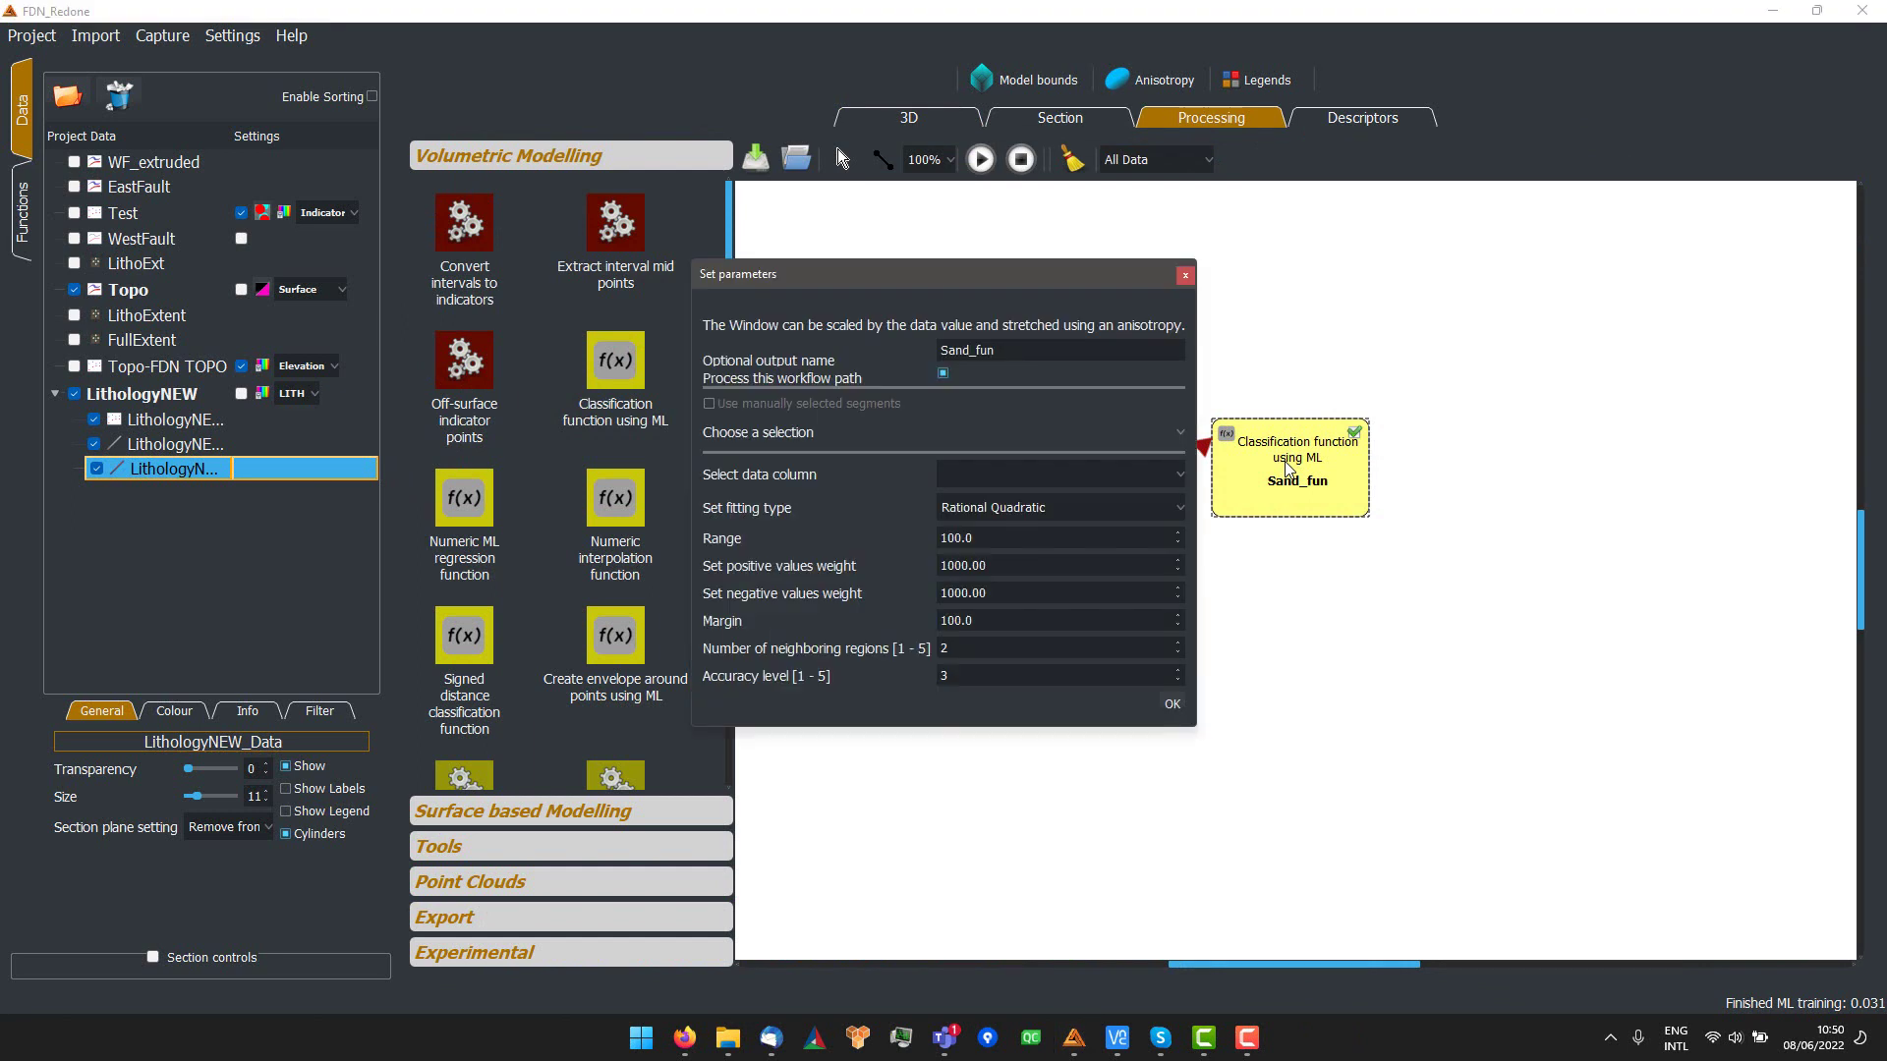
left_click(1059, 509)
left_click(1041, 535)
double_click(975, 538)
type("150")
key("Tab")
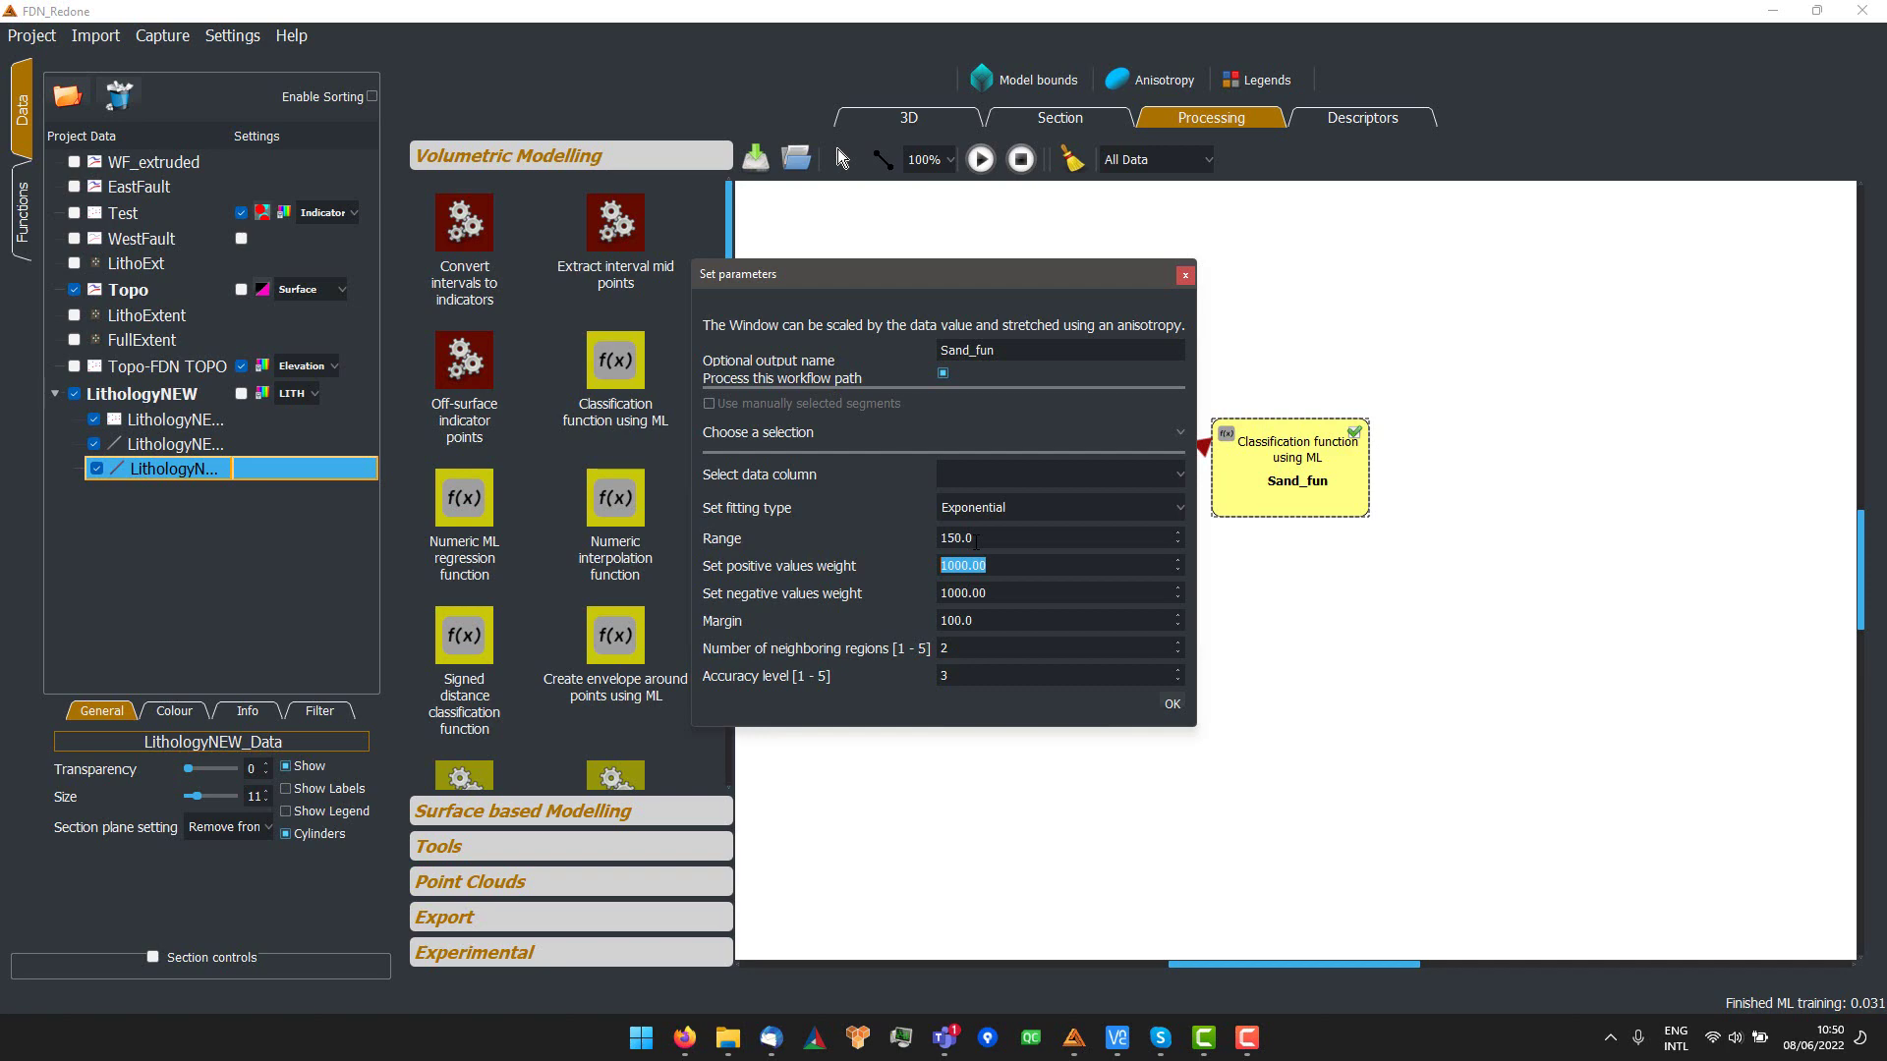
left_click(1172, 704)
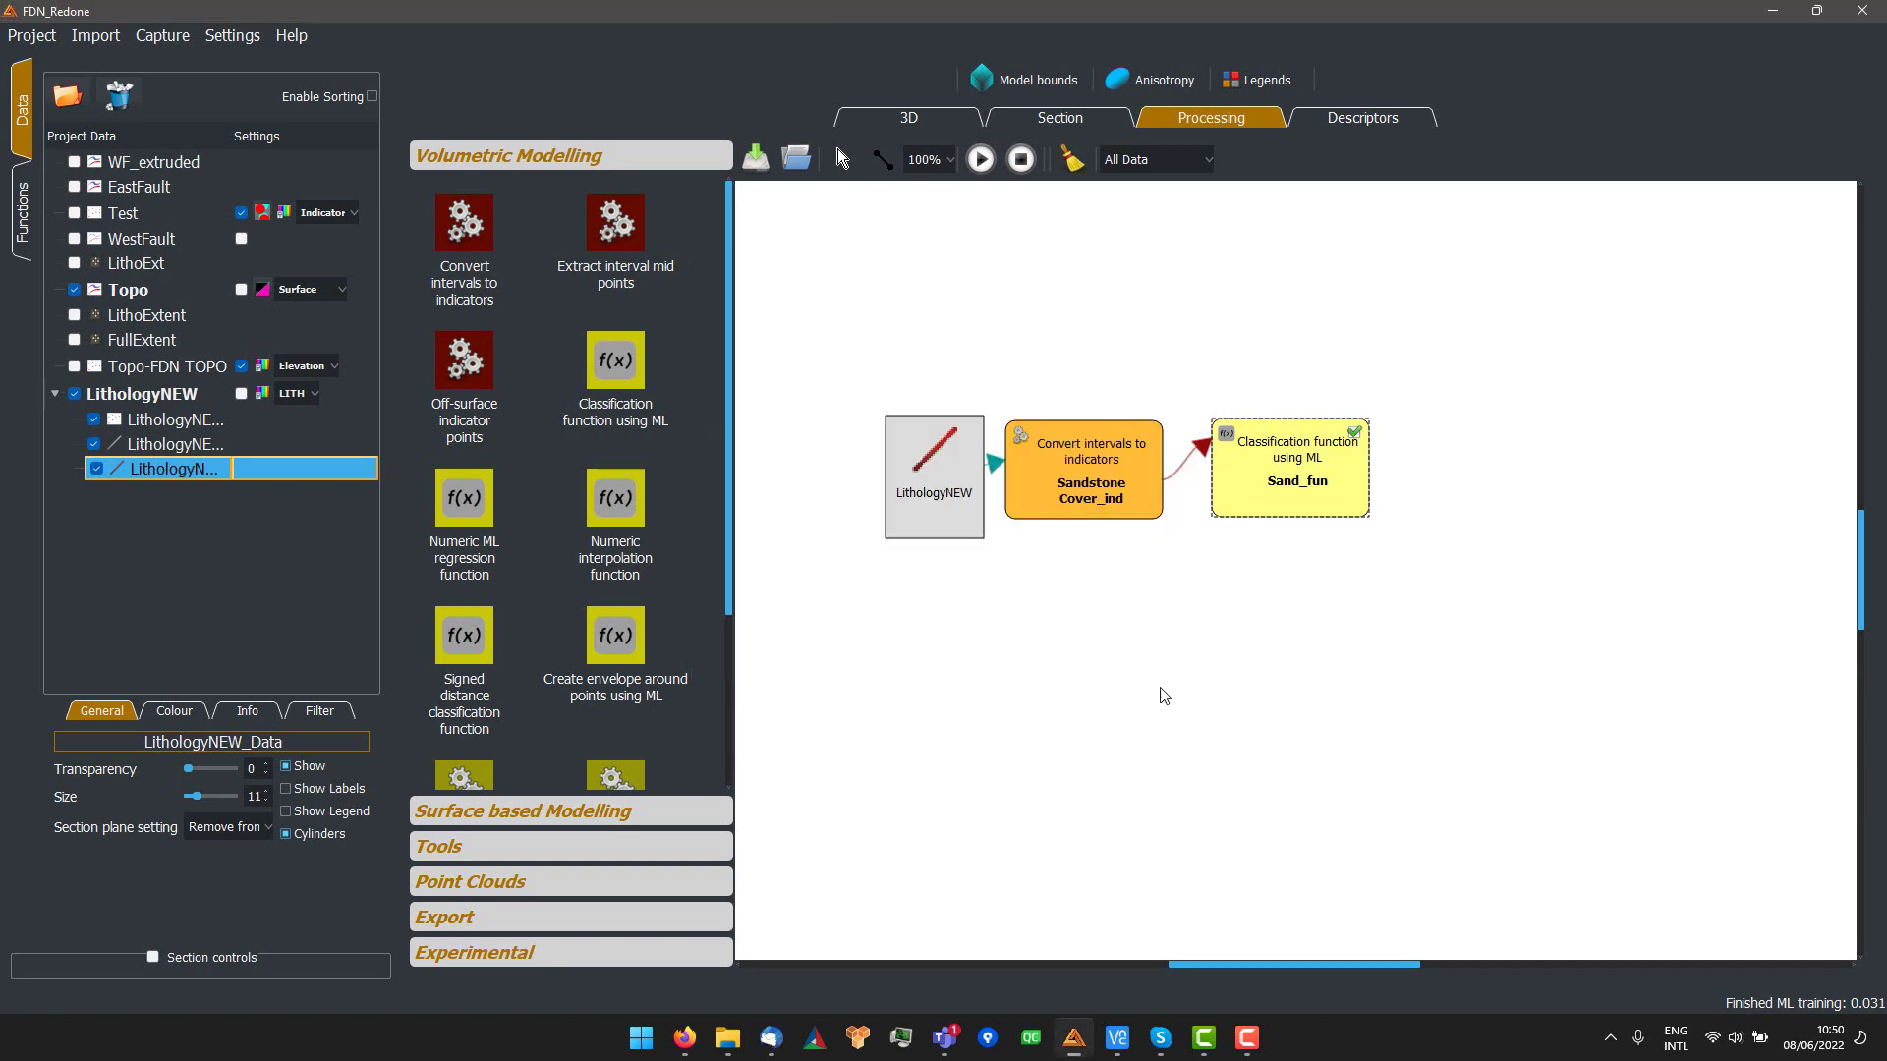
left_click(982, 160)
left_click(906, 119)
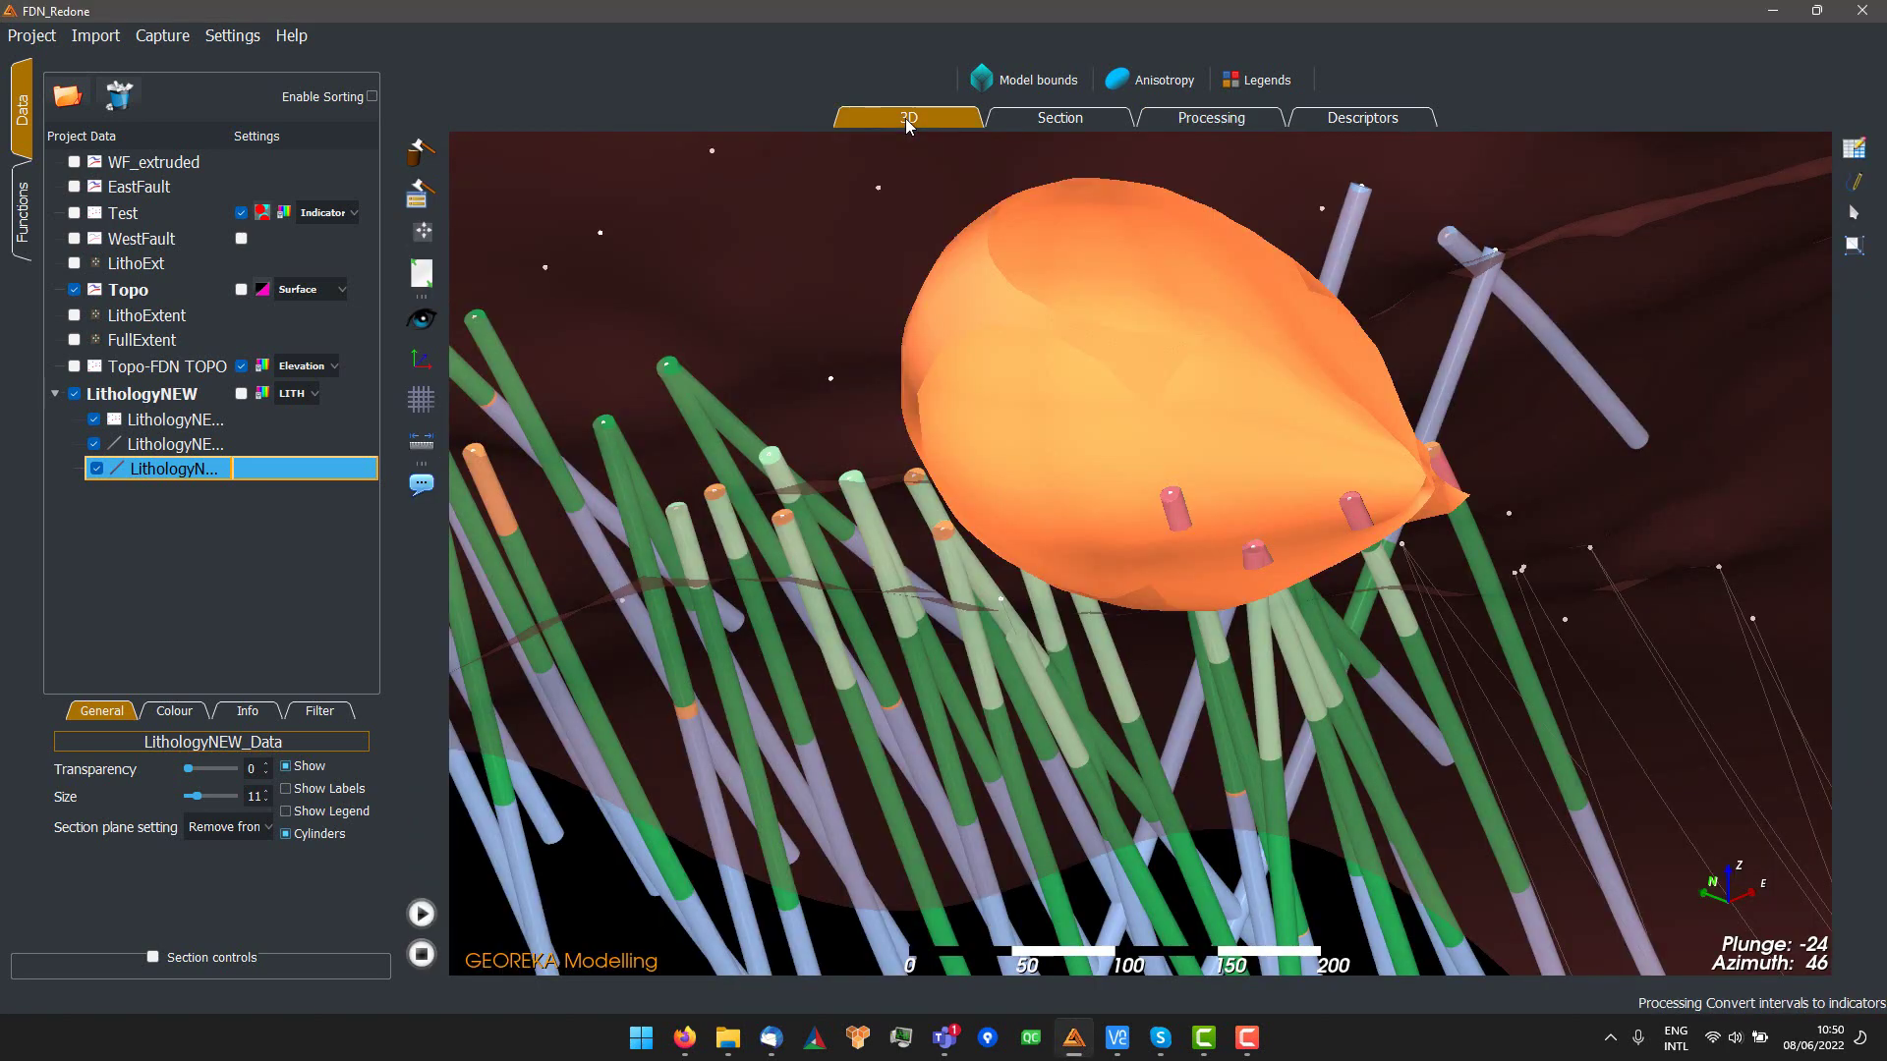
- Examine the refitted sandstone surface from several angles and query the lithology of the drillhole intervals beneath it
scroll(1143, 481, "down", 3)
left_click_drag(1143, 480, 1520, 471)
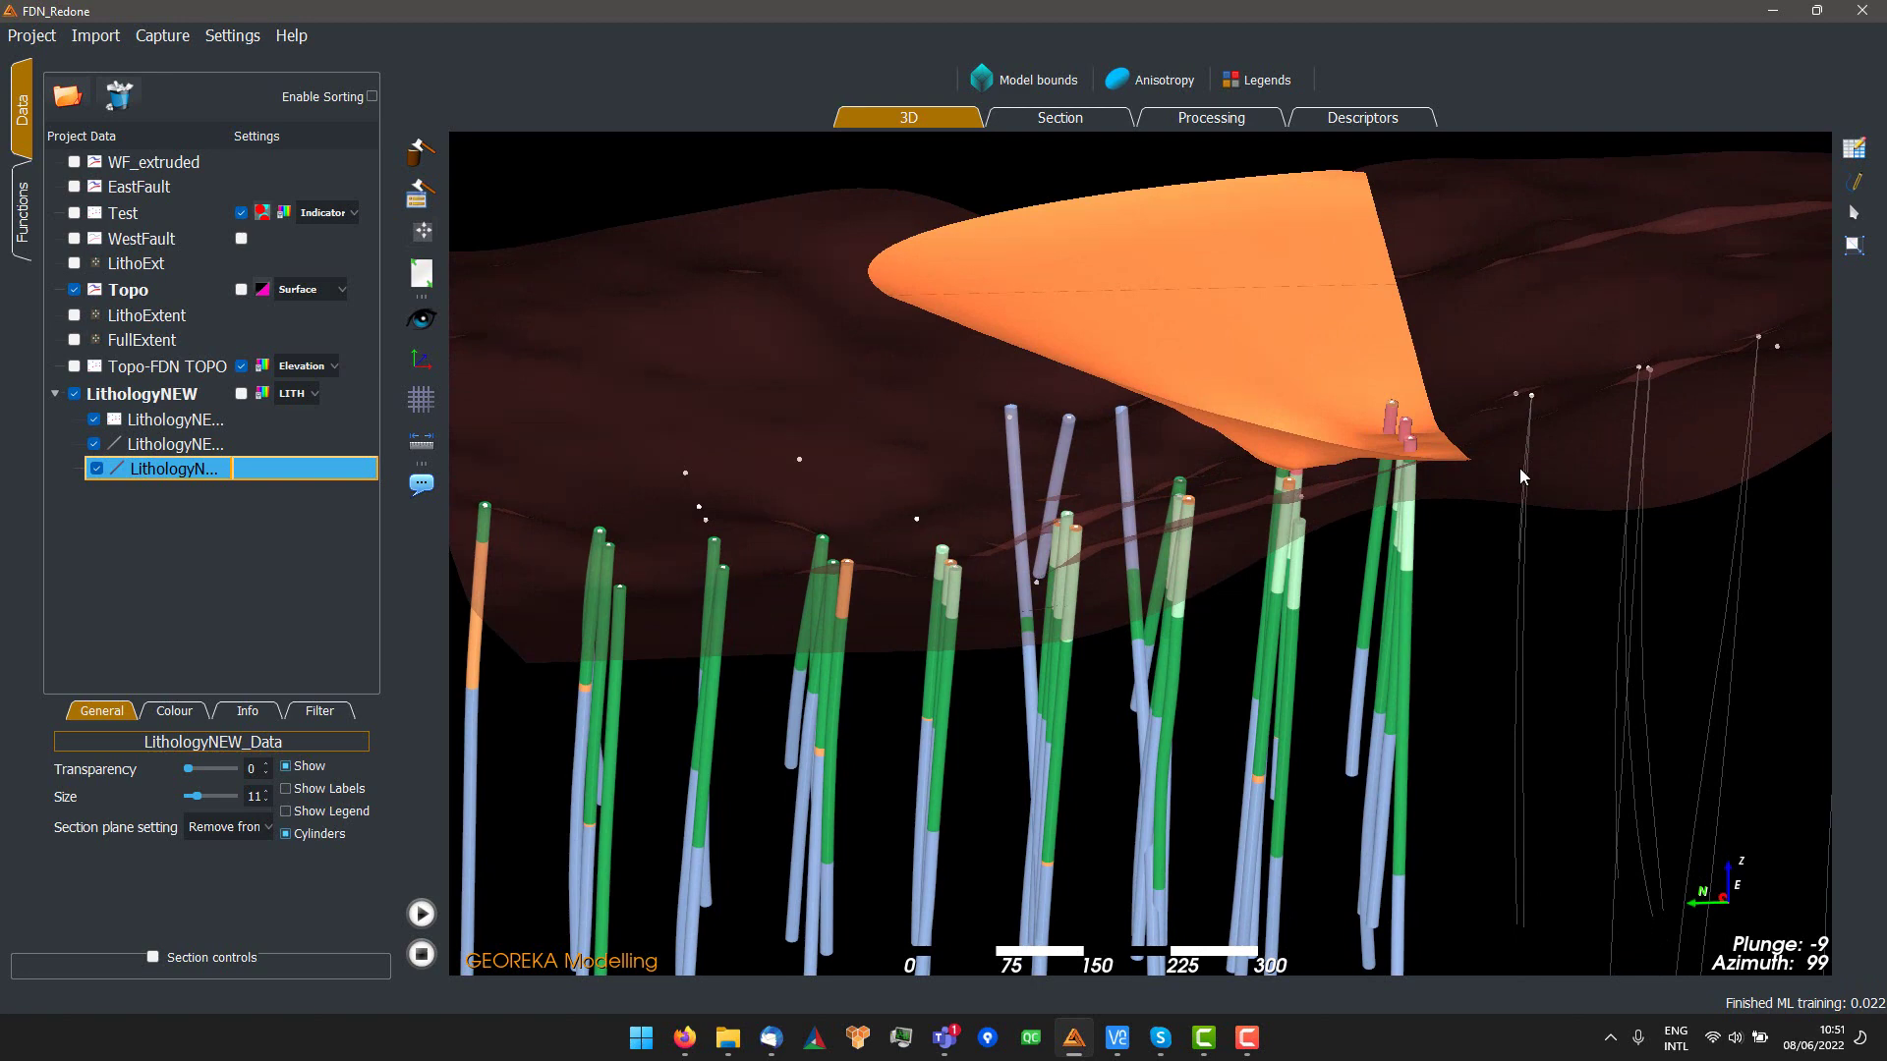
left_click_drag(1520, 468, 1004, 415)
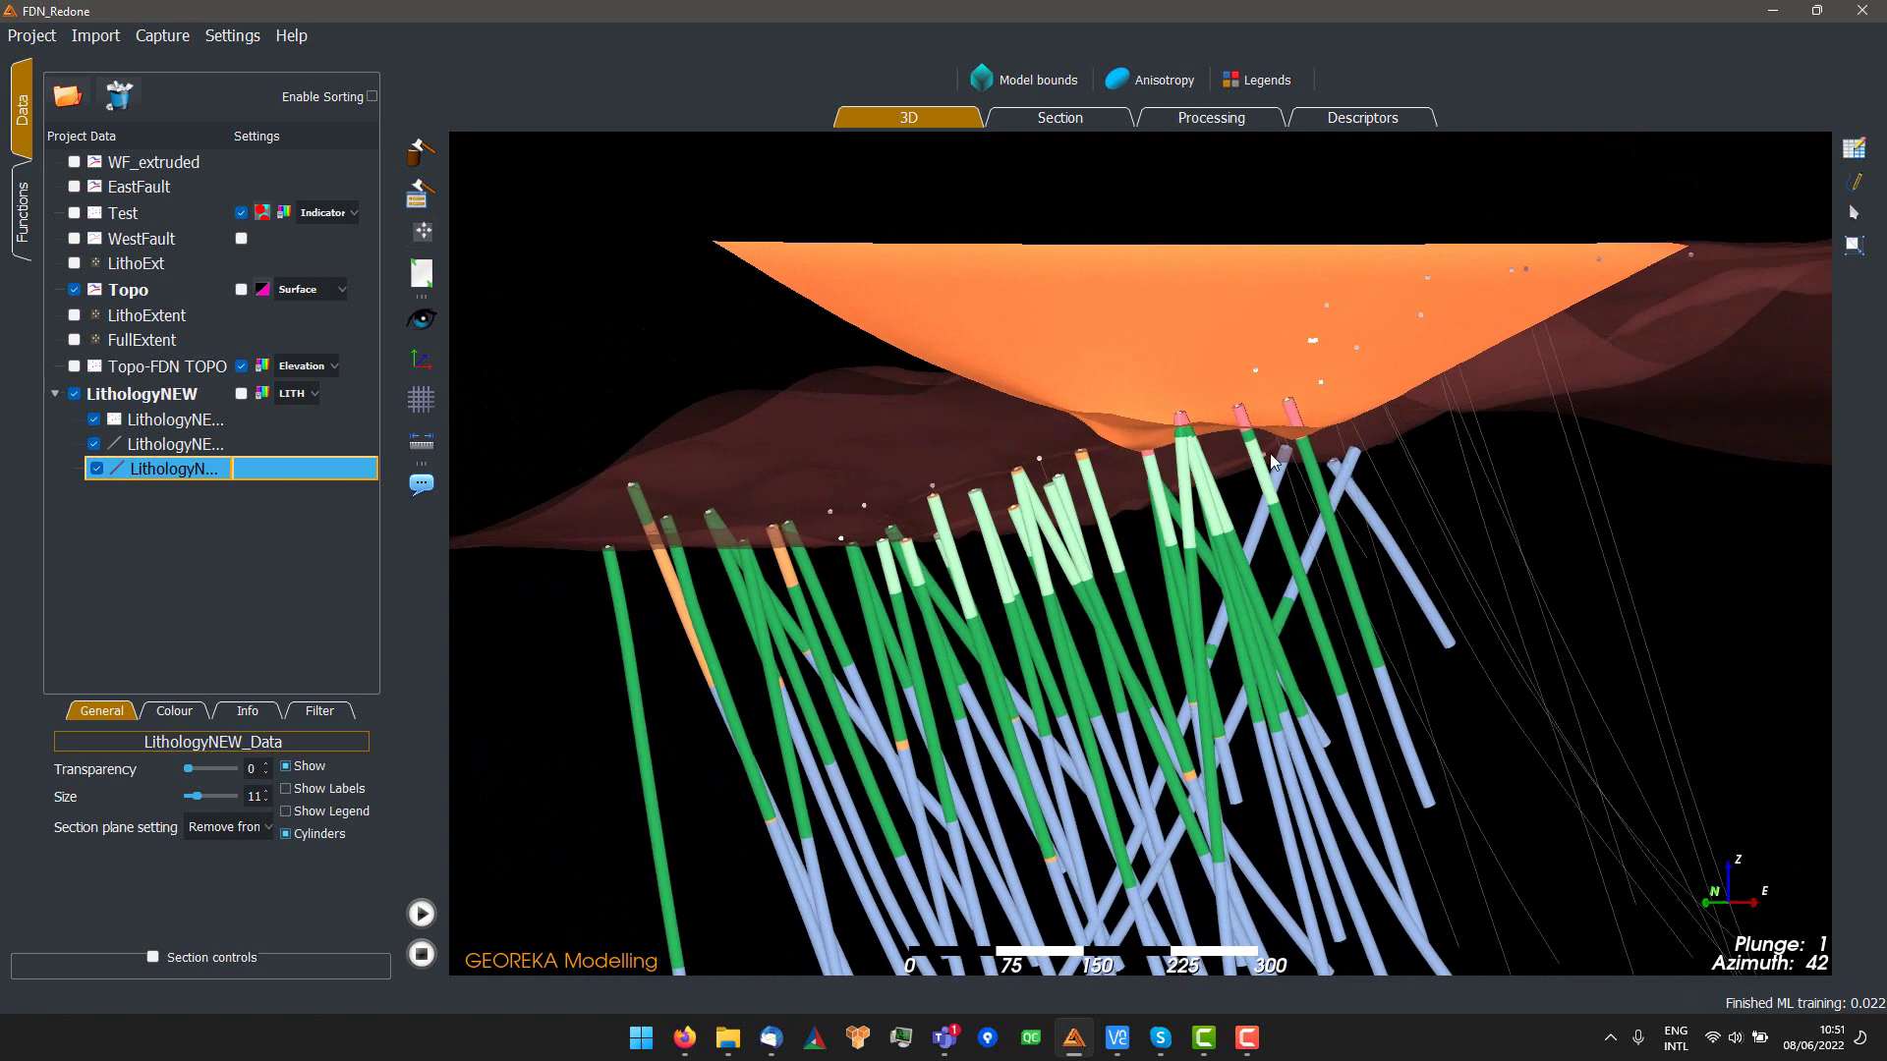
scroll(1269, 452, "up", 2)
left_click(1267, 415)
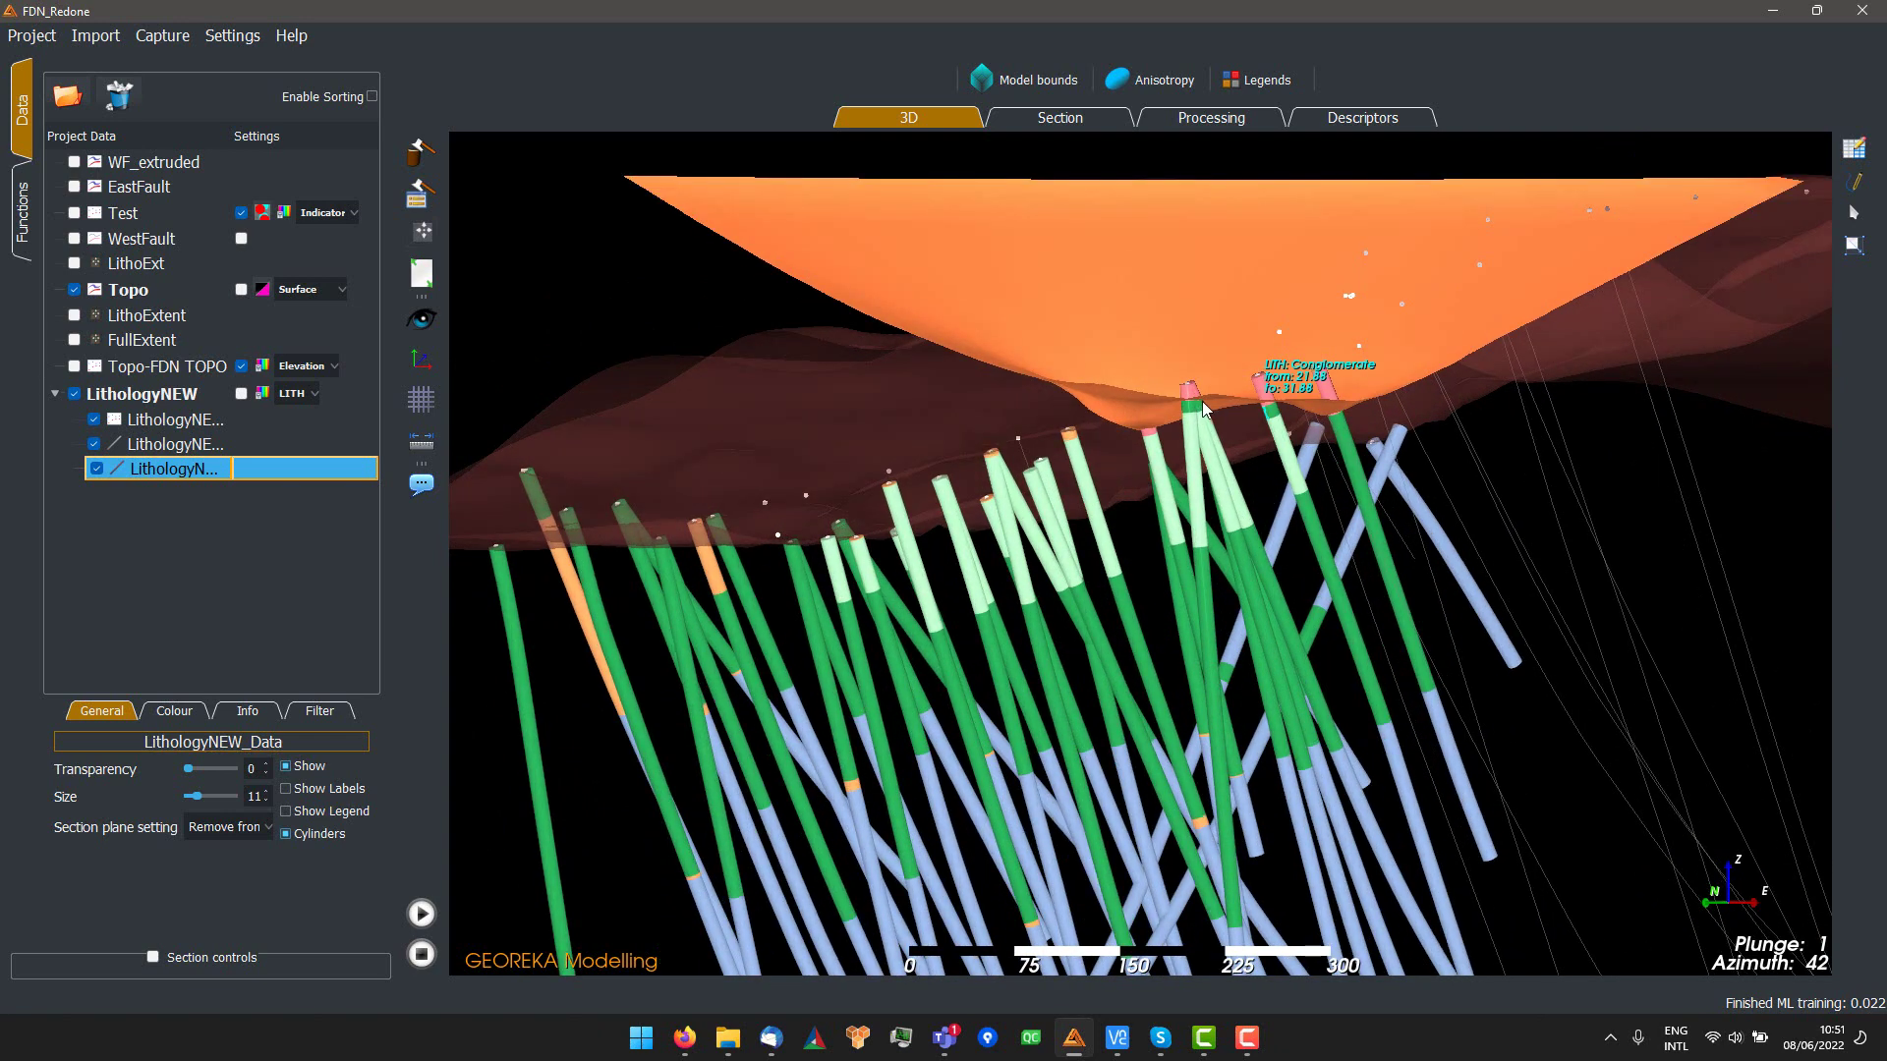
left_click(1197, 413)
left_click(1199, 465)
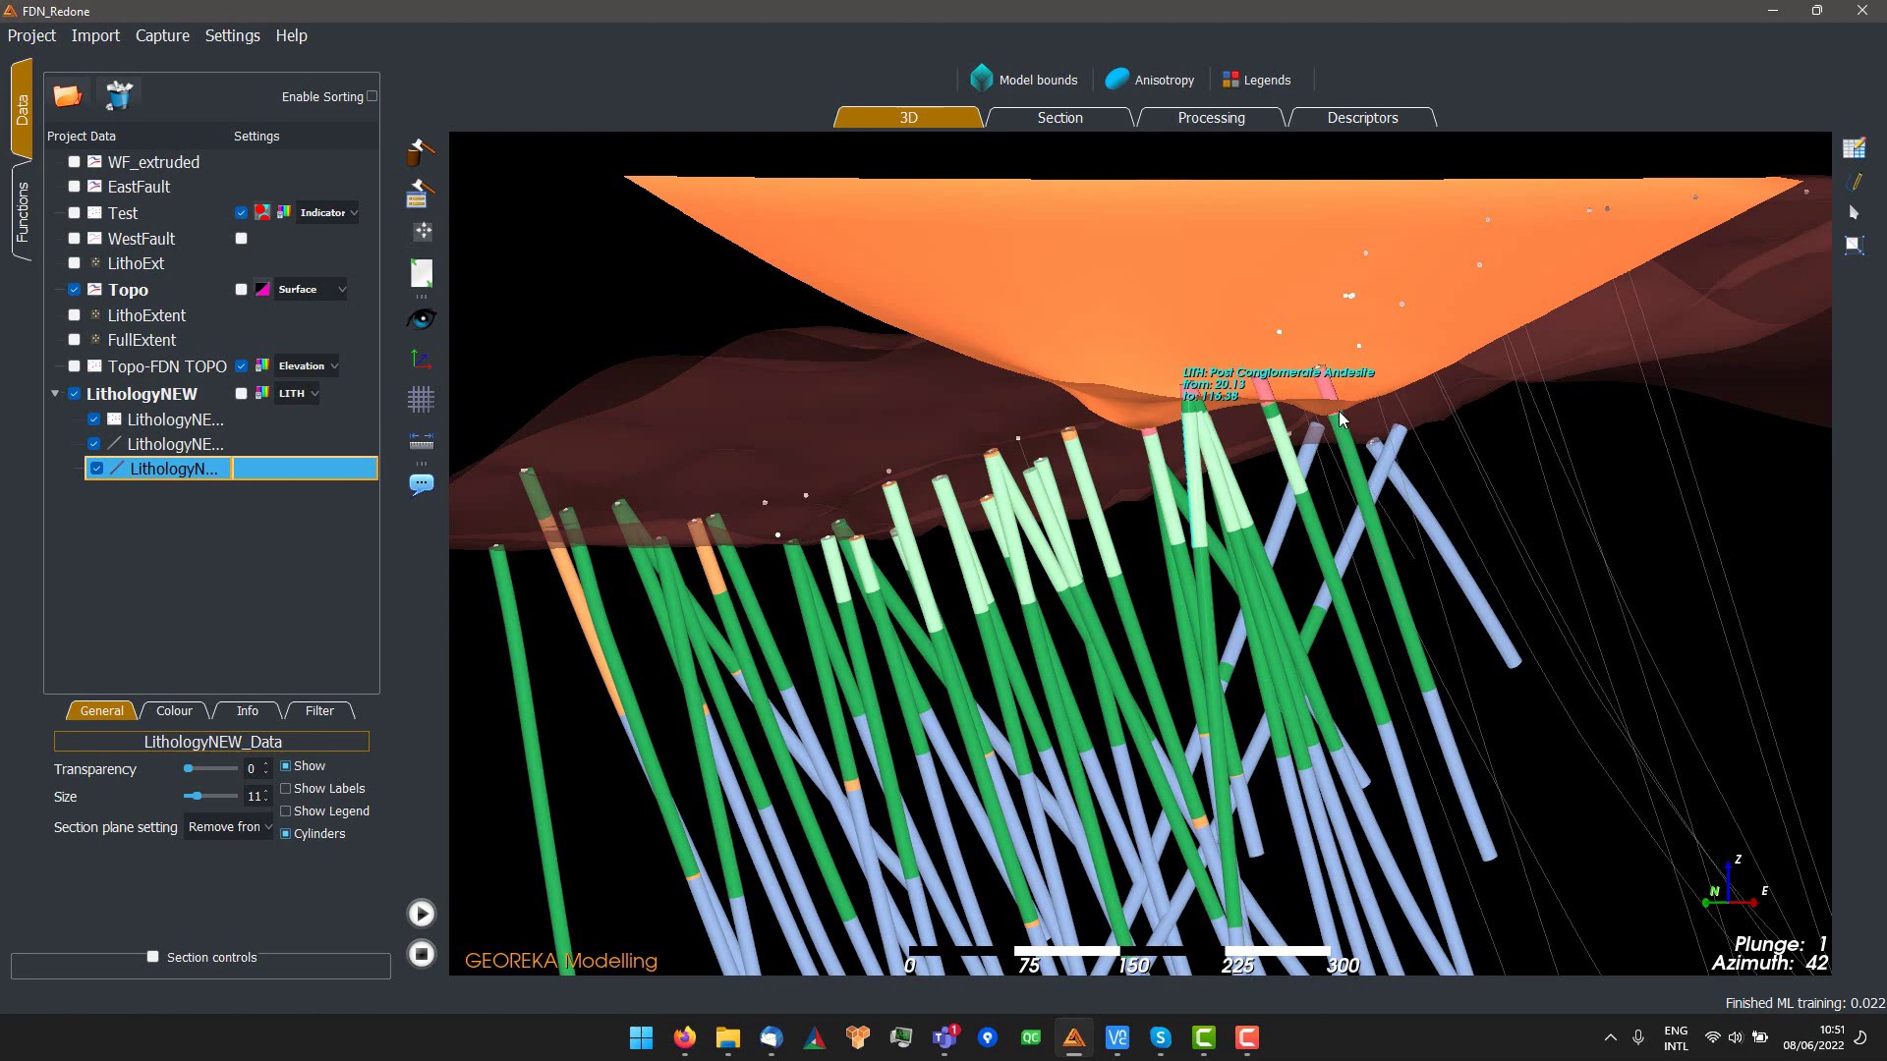
mouse_move(1314, 517)
left_mouse_down()
mouse_move(1220, 516)
mouse_move(1200, 590)
mouse_move(1487, 574)
mouse_move(1323, 491)
left_mouse_up()
left_click(1171, 596)
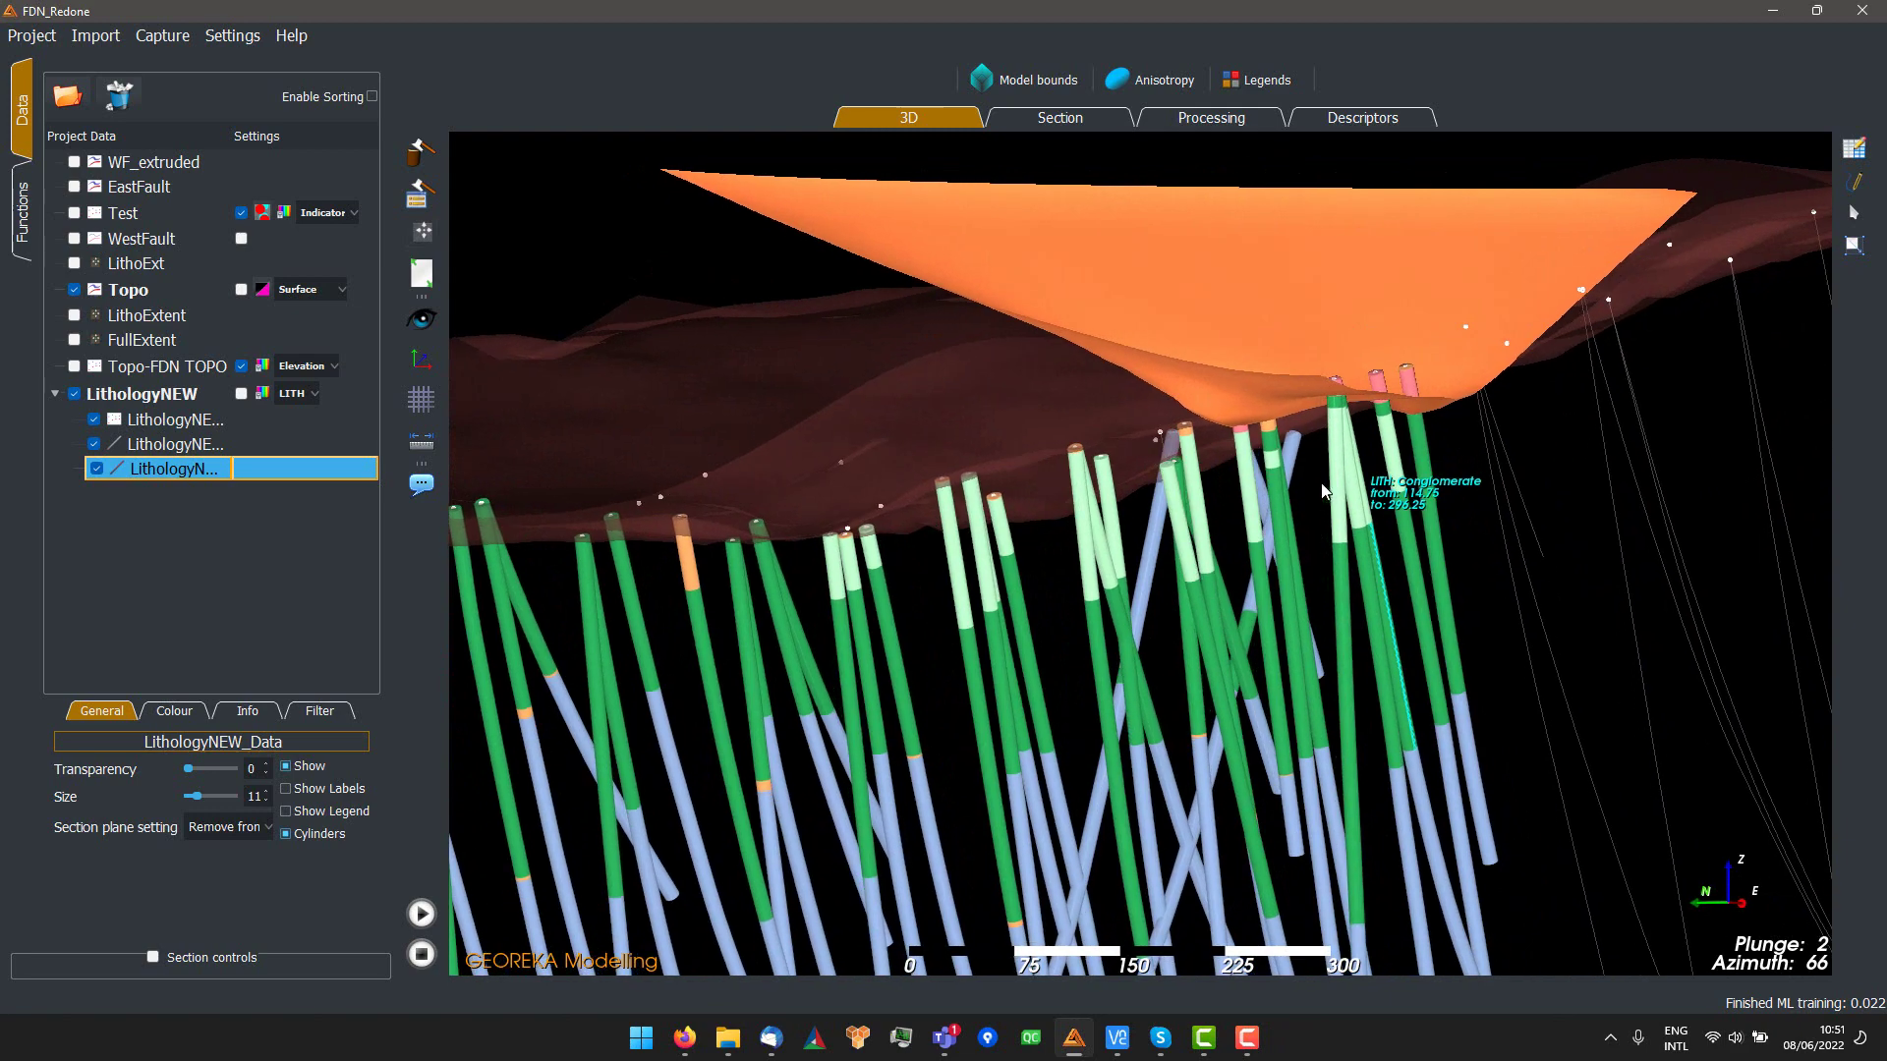
left_click(1352, 476)
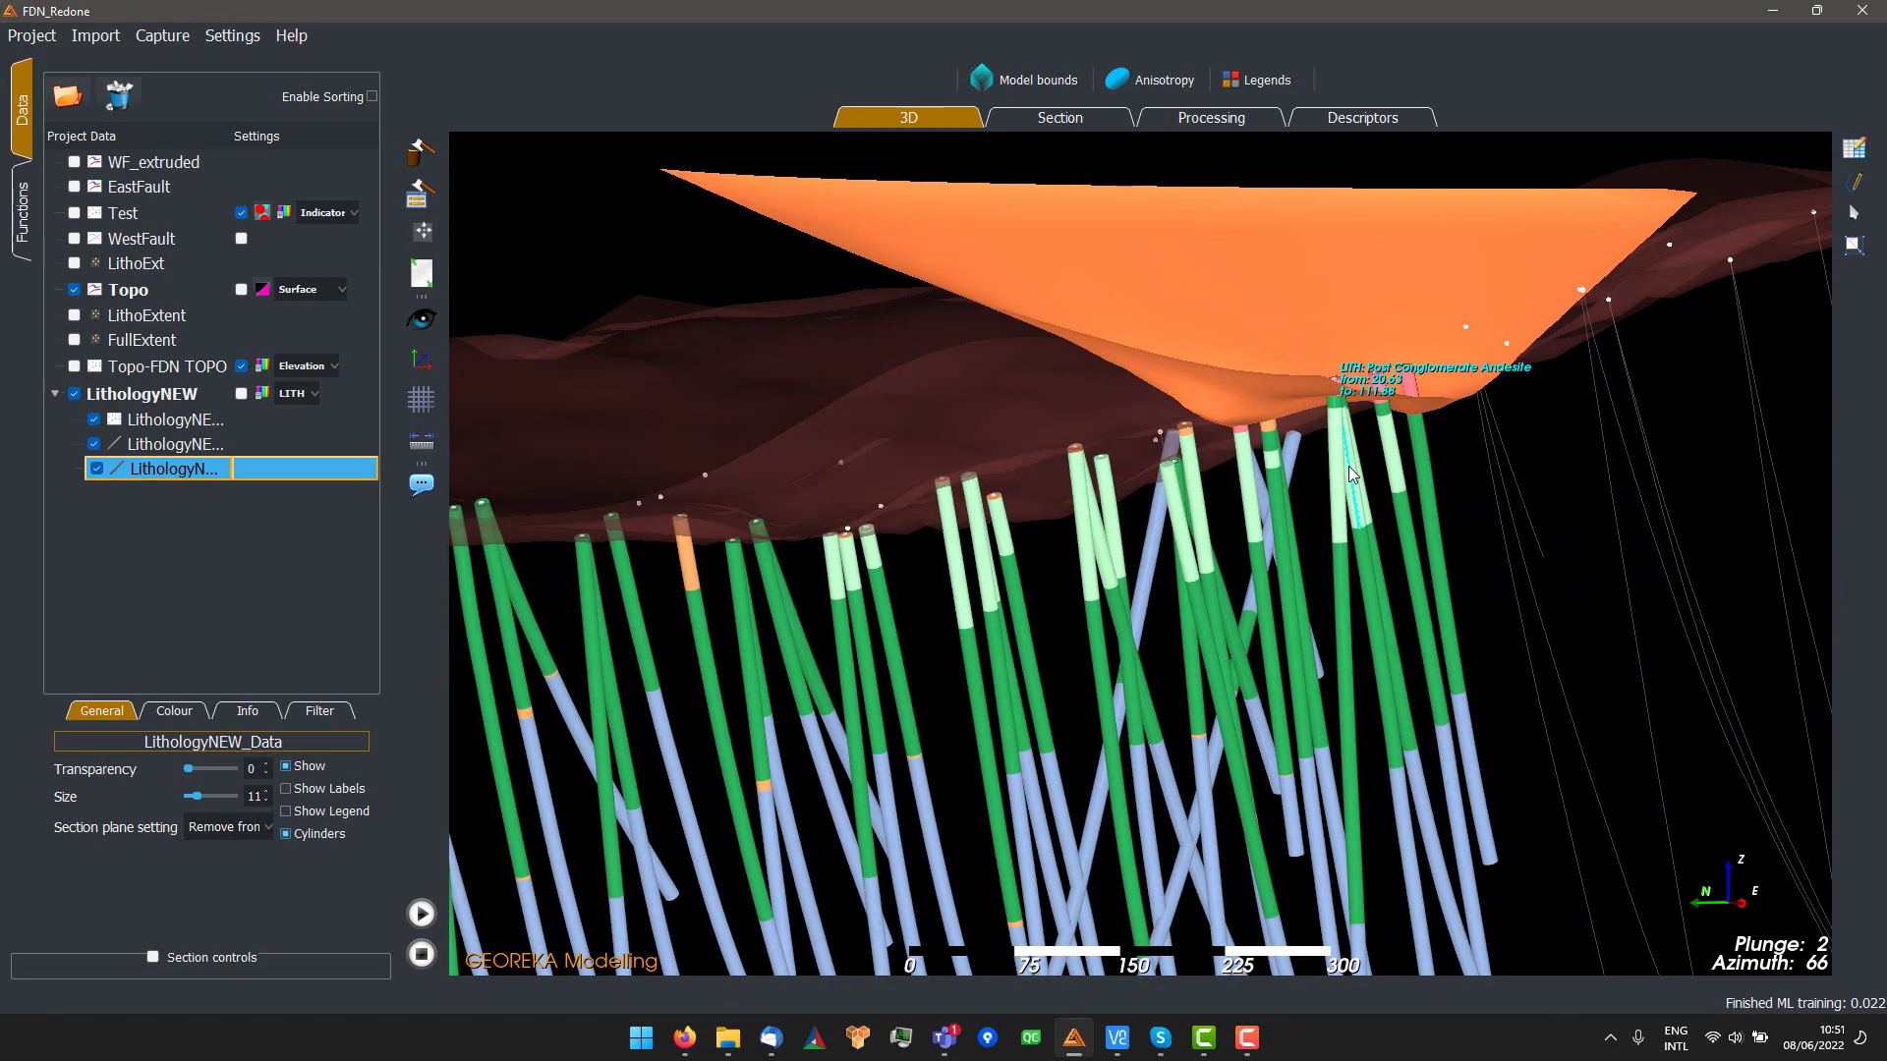
left_click_drag(1356, 477, 1118, 519)
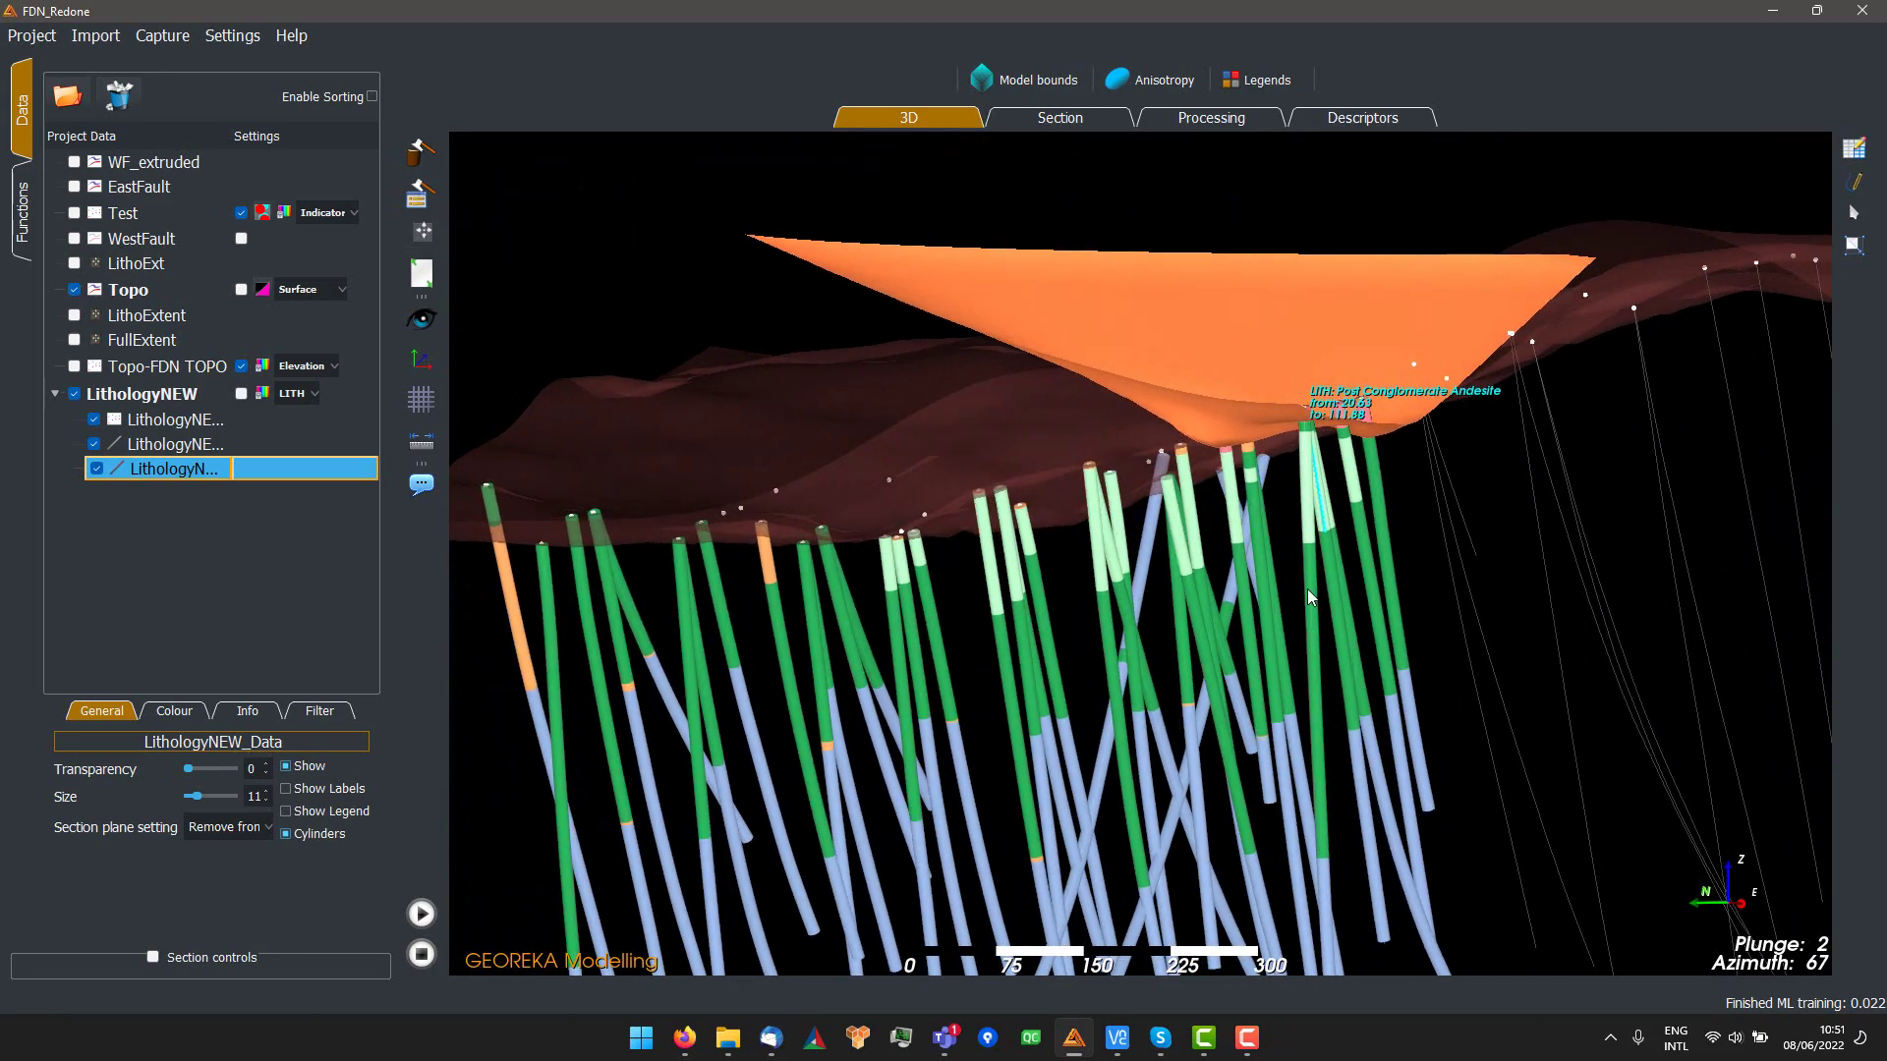
scroll(1307, 587, "down", 2)
left_click_drag(1282, 532, 1295, 656)
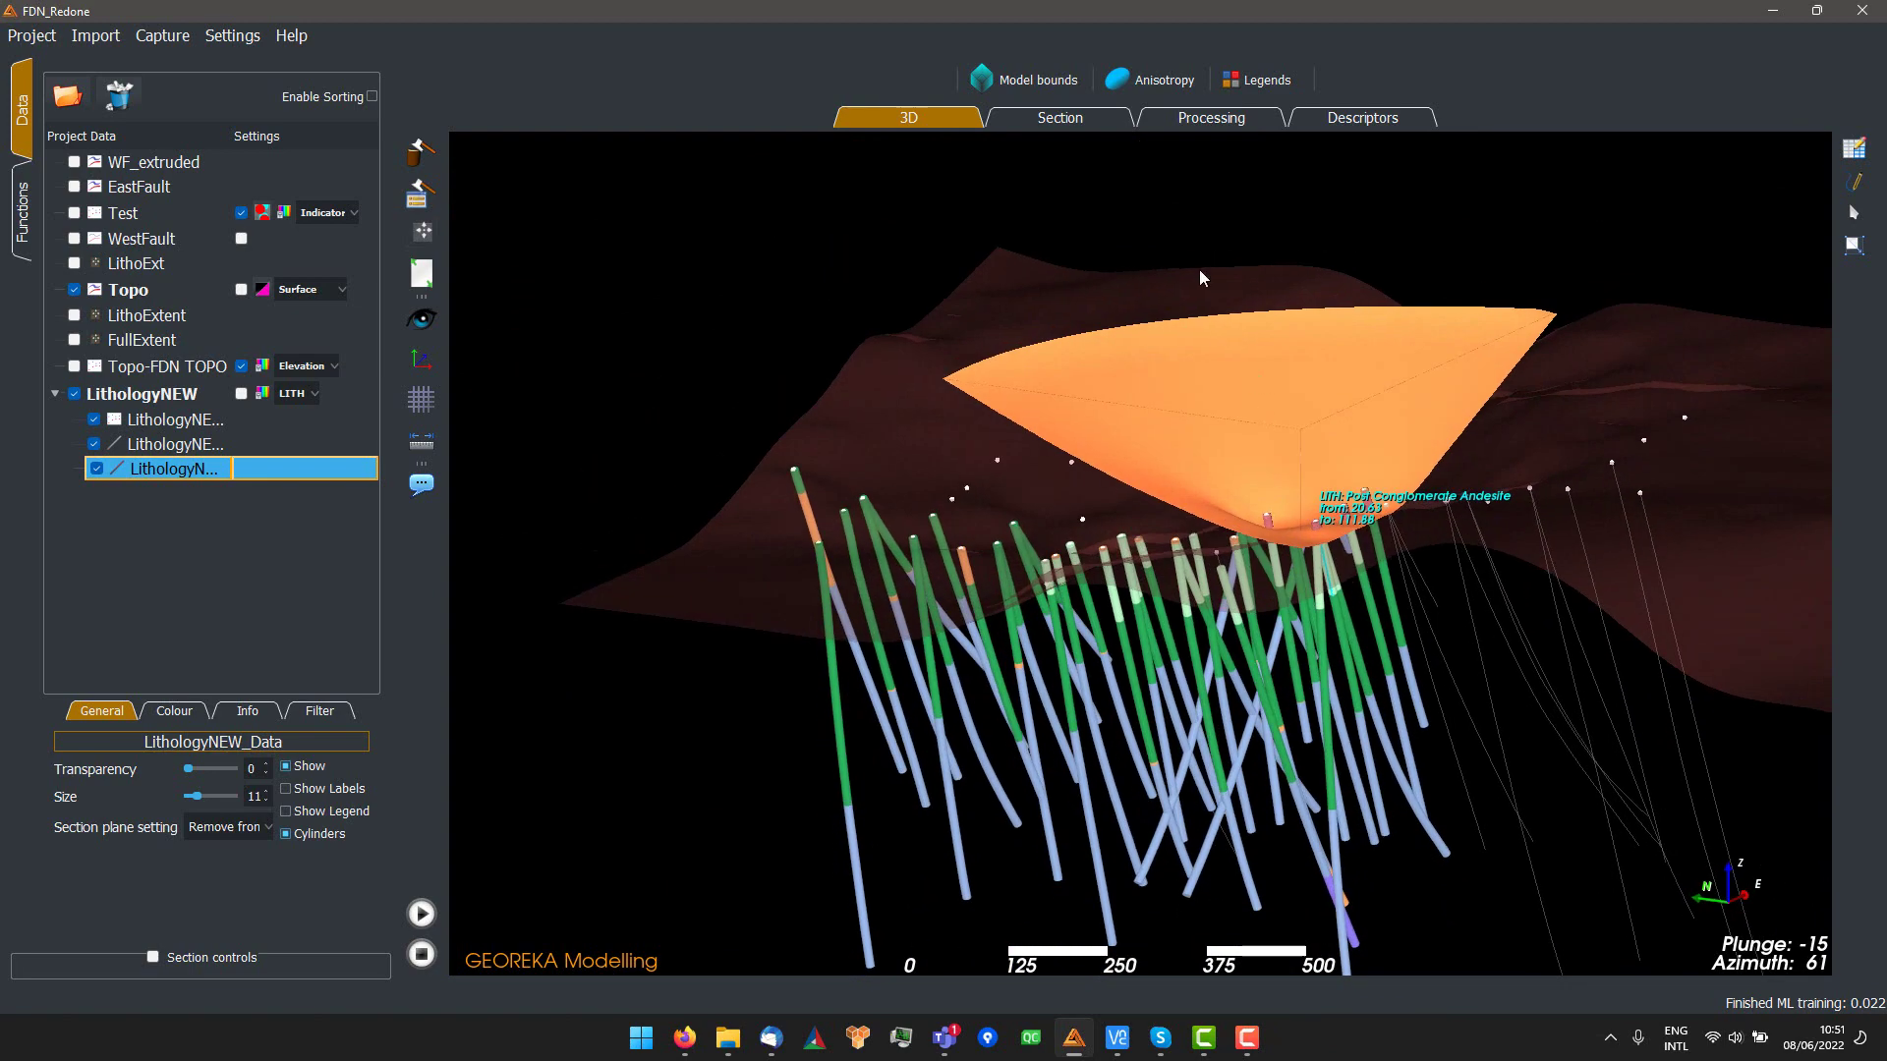
- Hide the Sand_fun preview and change the interval conversion's category ID to Post Conglomerate Andesite
left_click(24, 213)
left_click(72, 243)
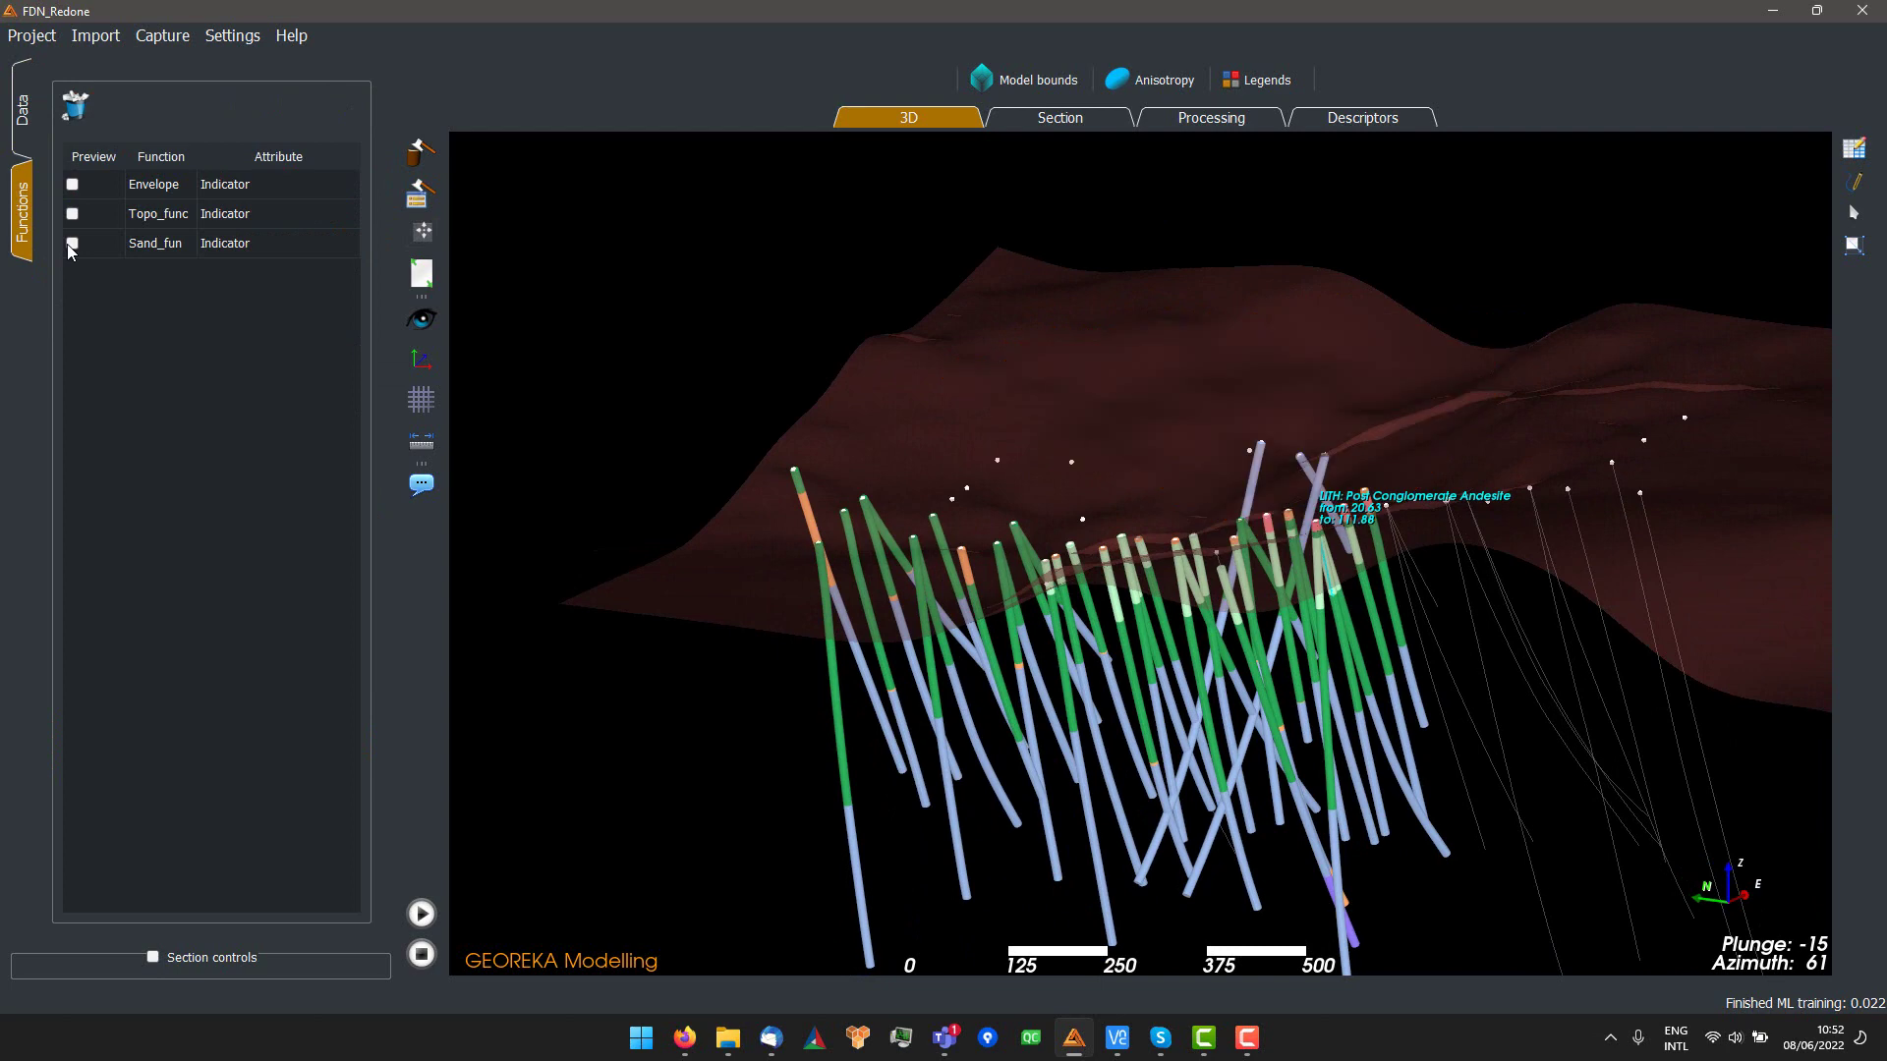
left_click(1206, 119)
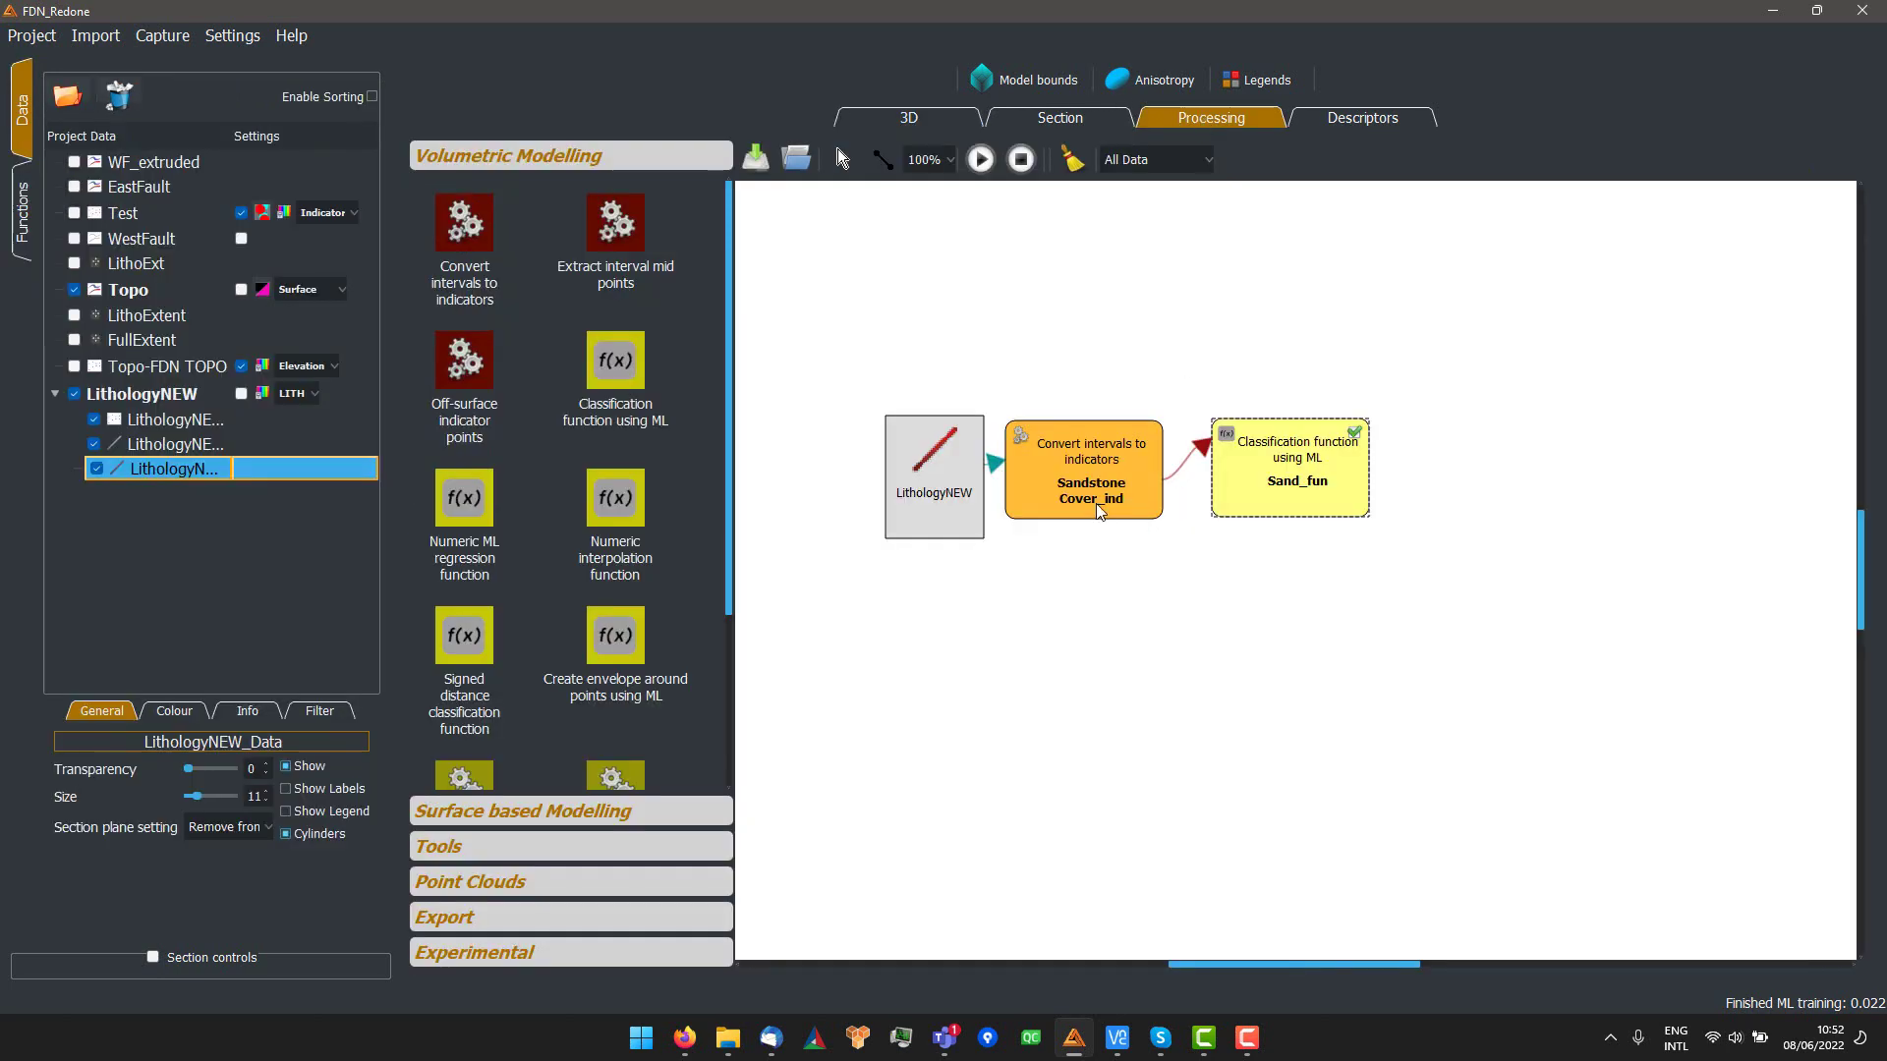
double_click(1078, 454)
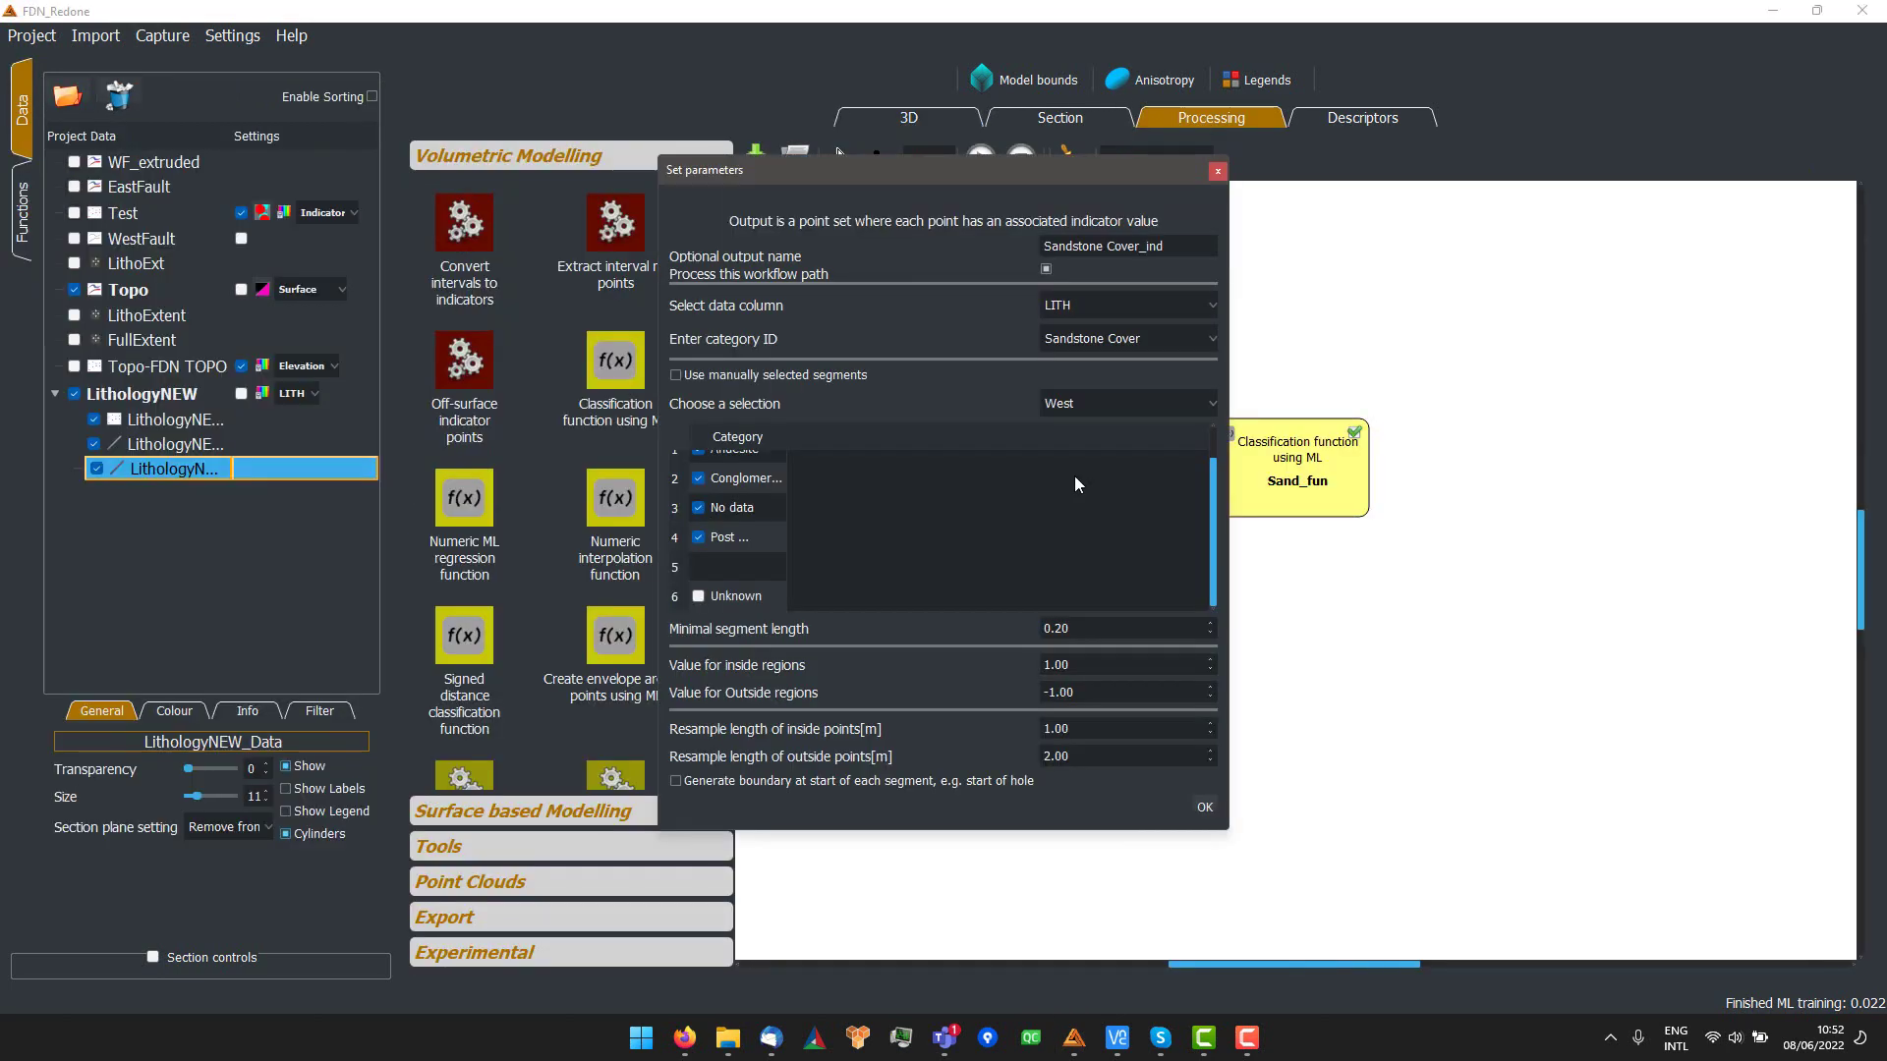
left_click(1101, 344)
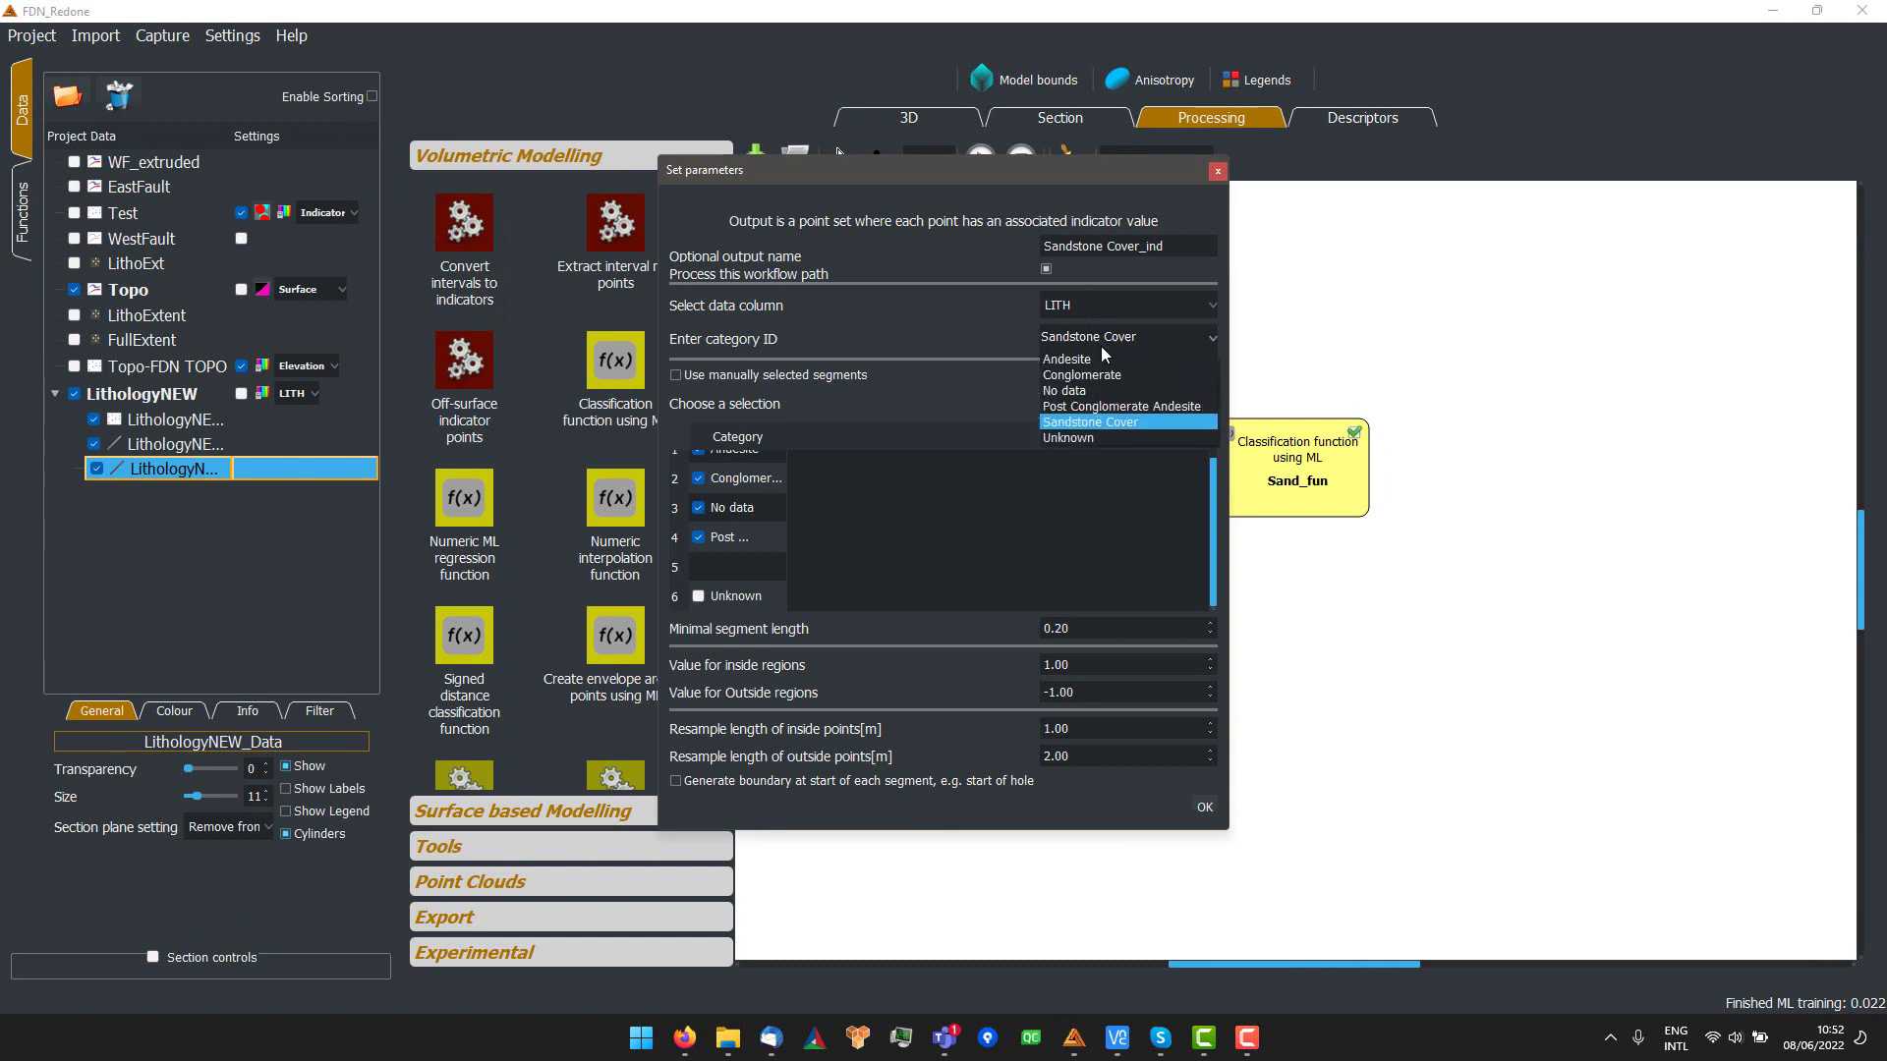
left_click(1115, 407)
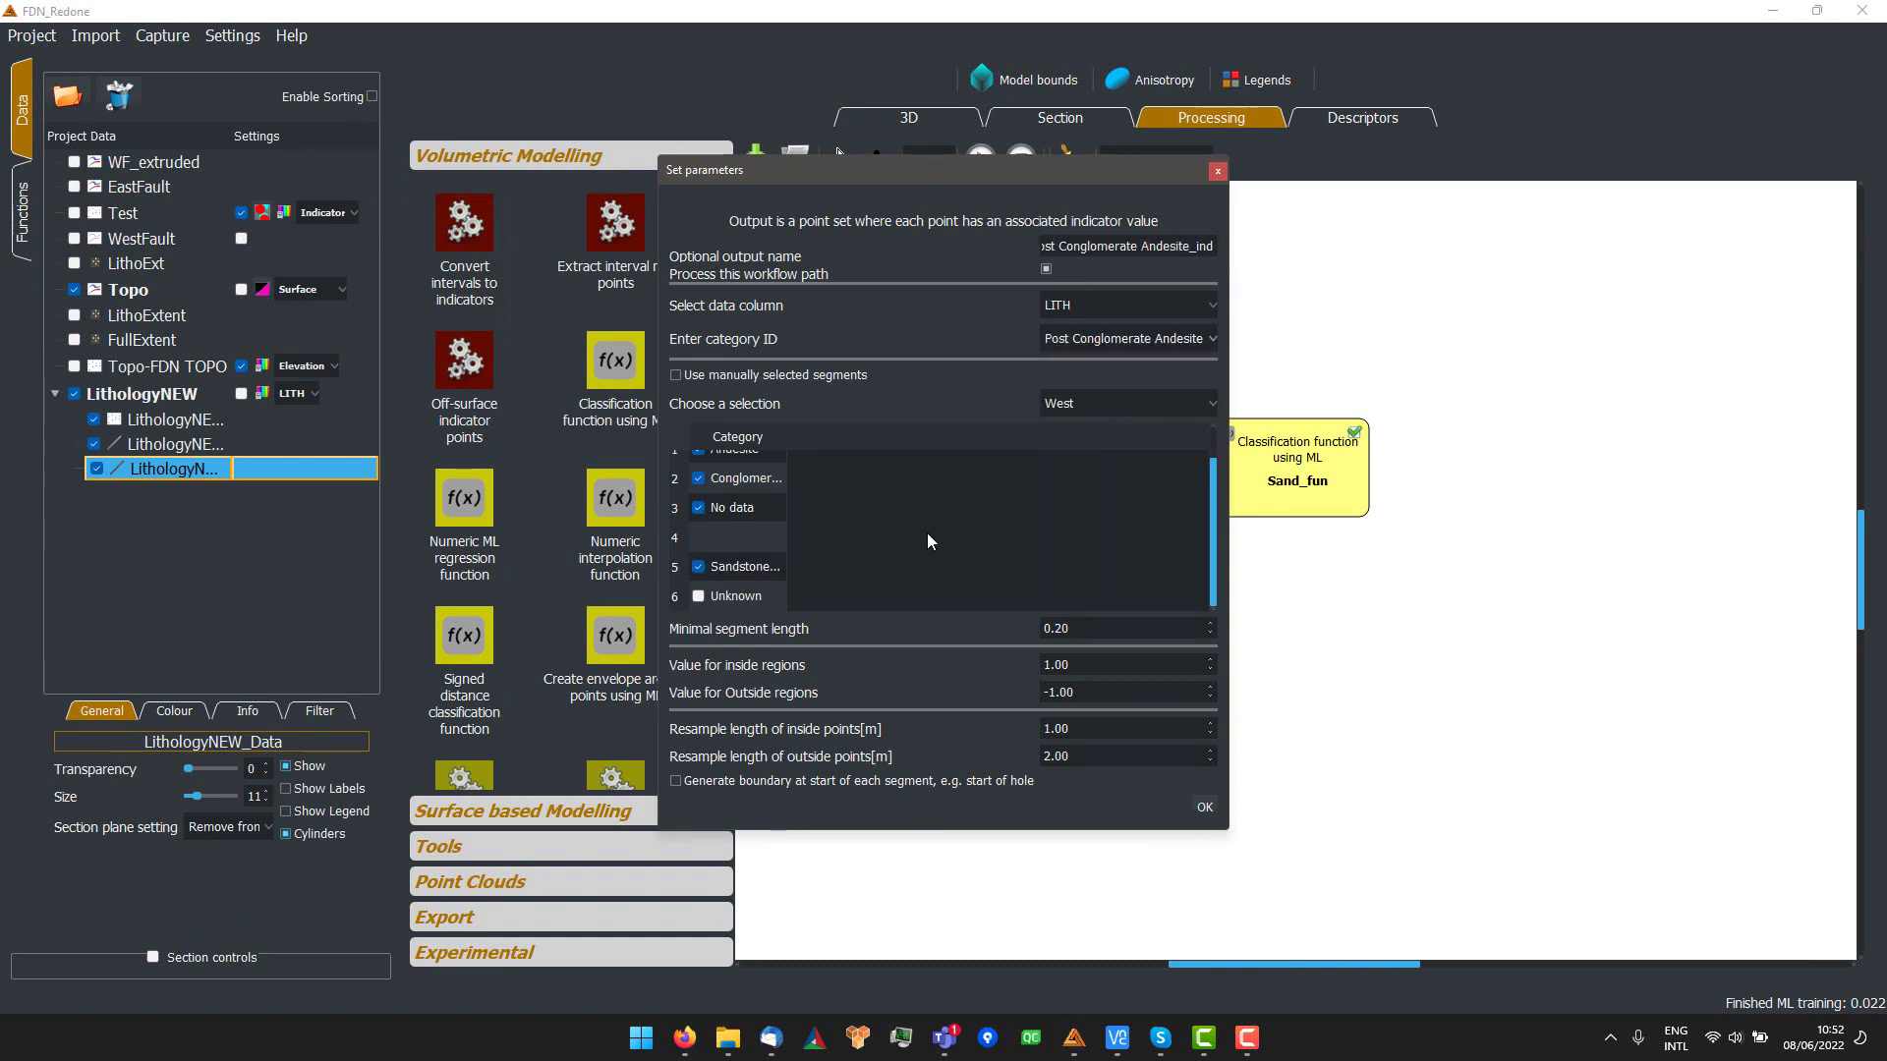
- Exclude Sandstone Cover from the conversion's categories, set the resample length of inside points to 2 and accept the parameters
scroll(788, 545, "up", 1)
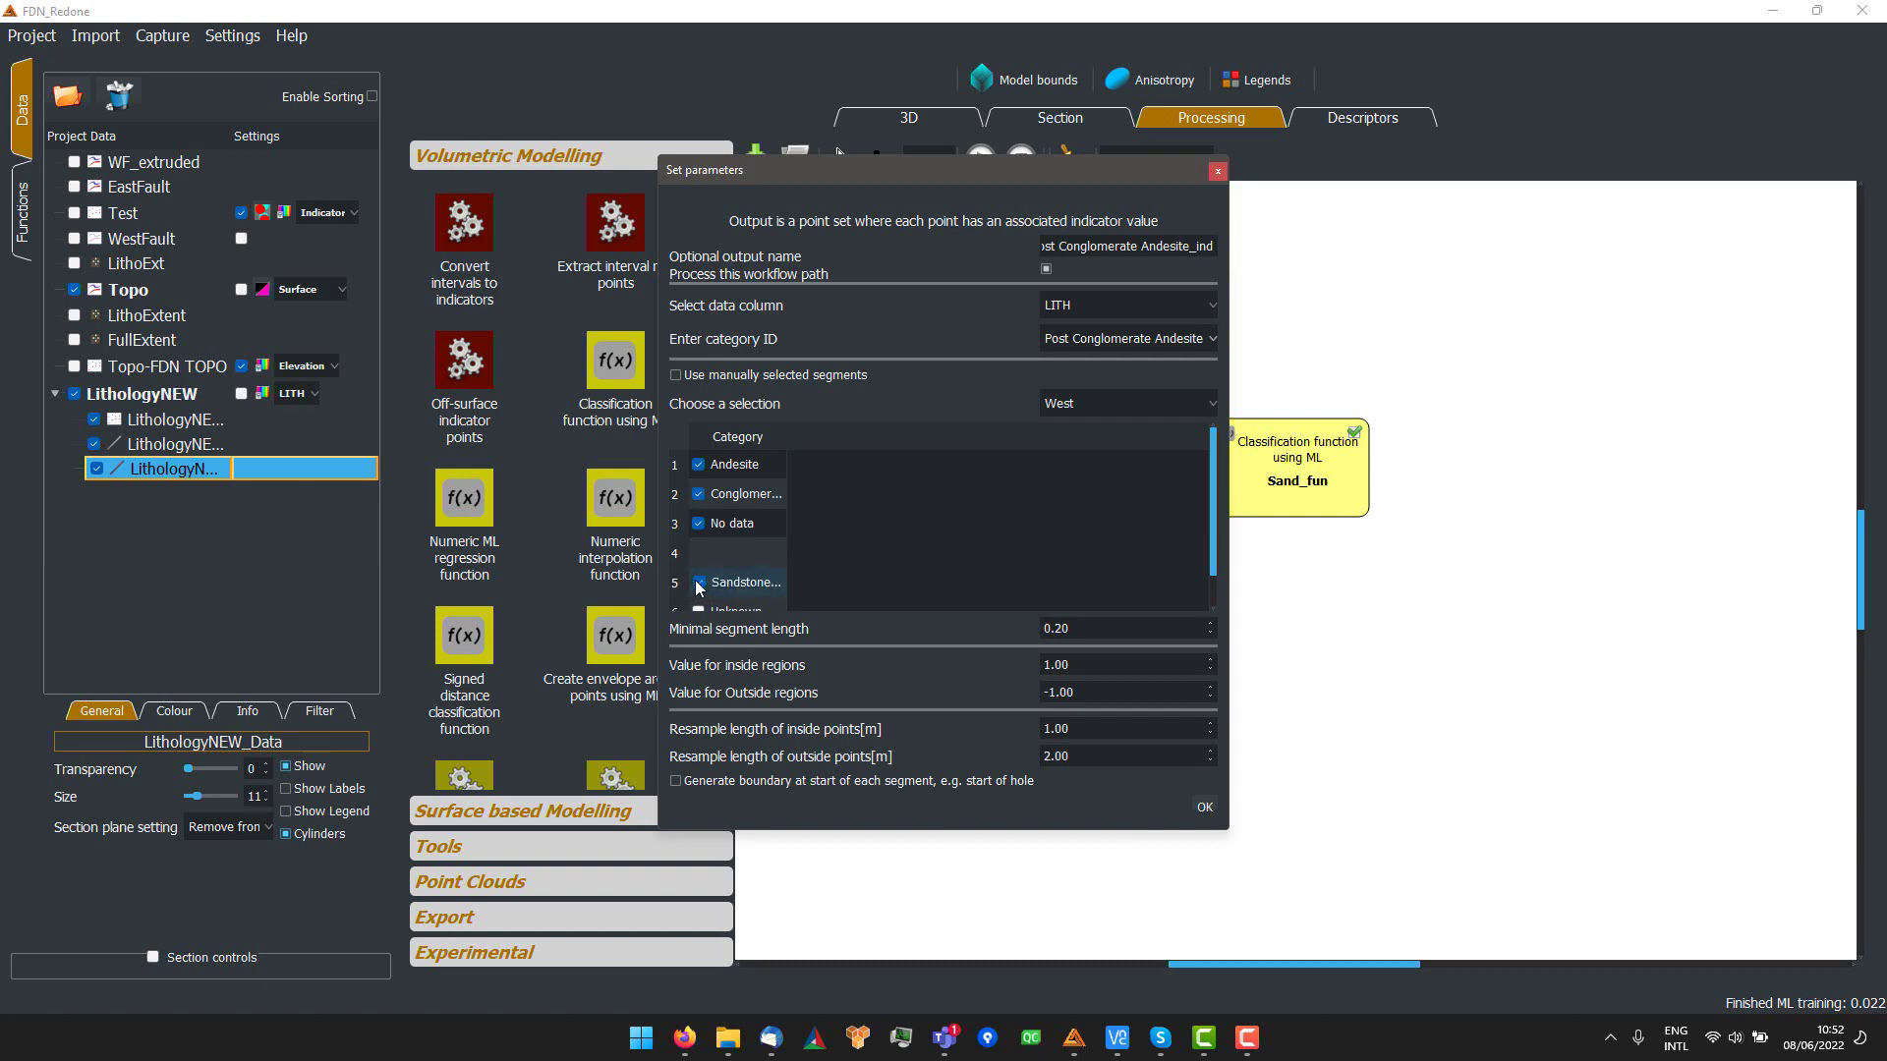
left_click(699, 584)
scroll(1092, 735, "up", 2)
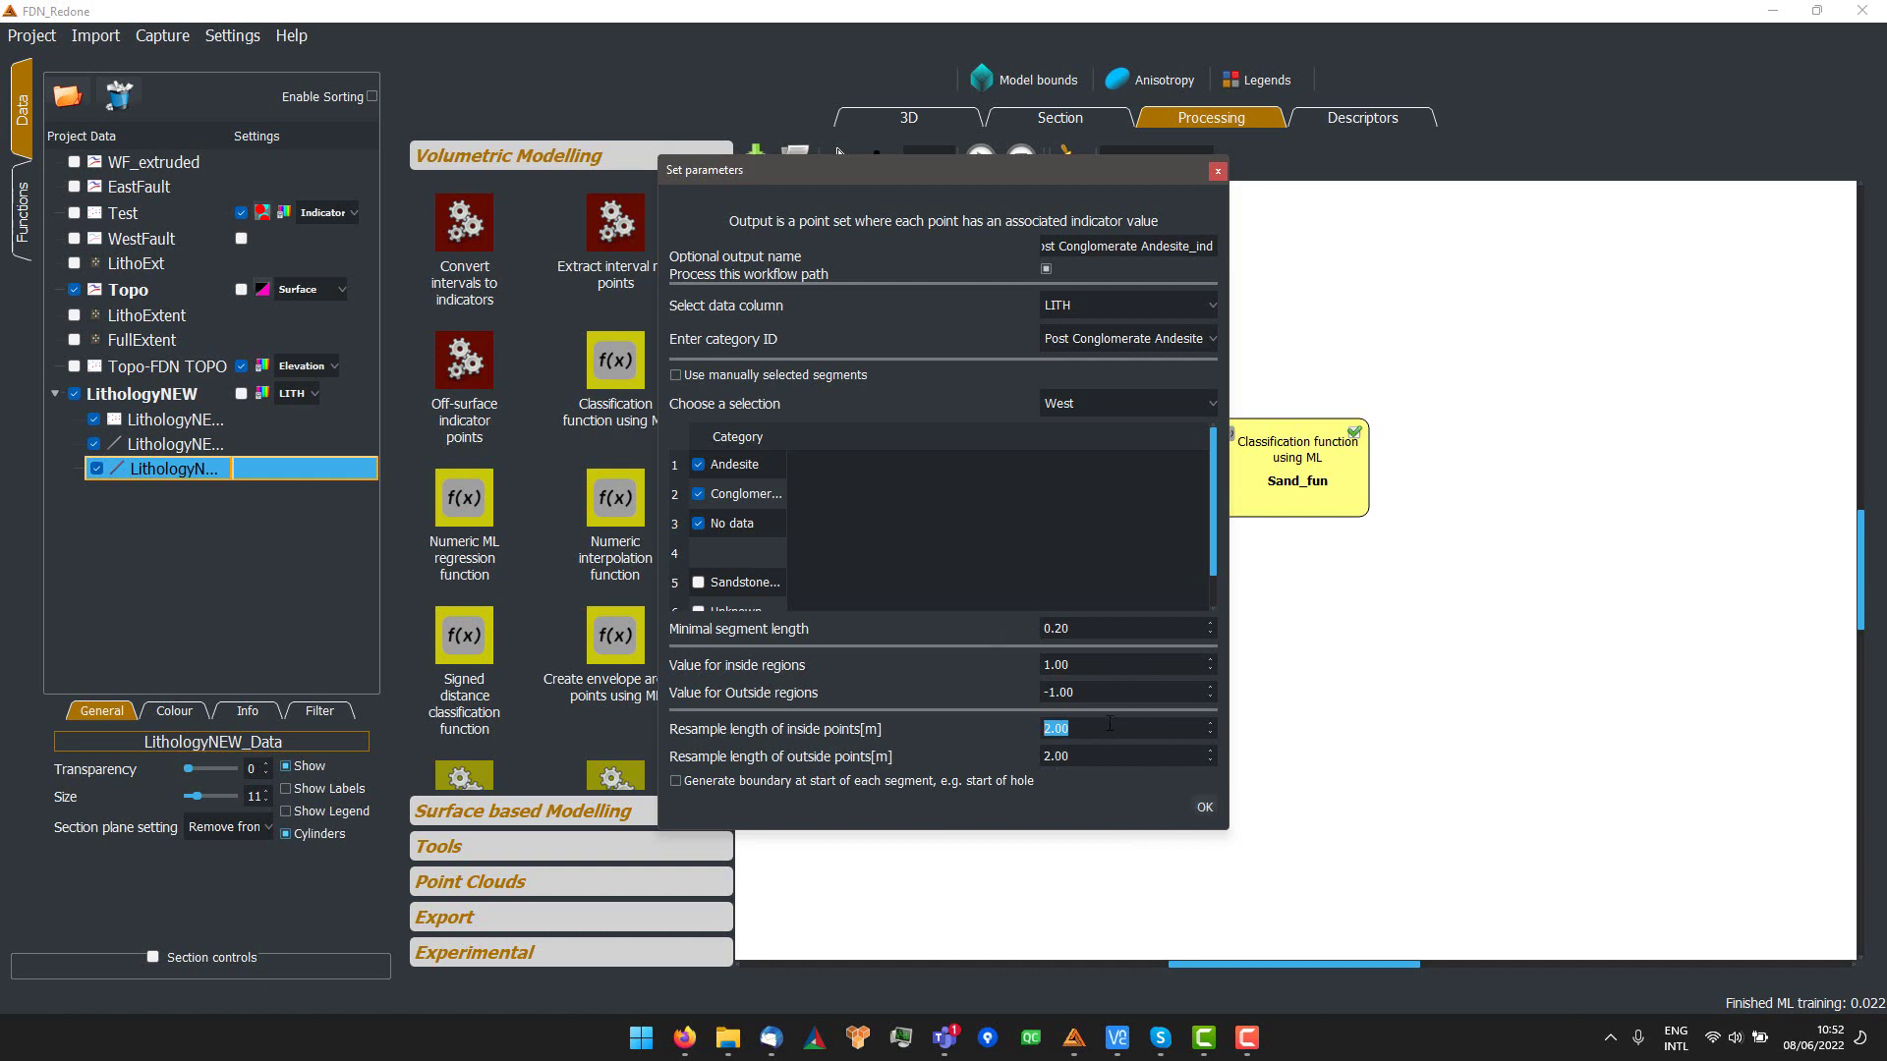
left_click(1205, 807)
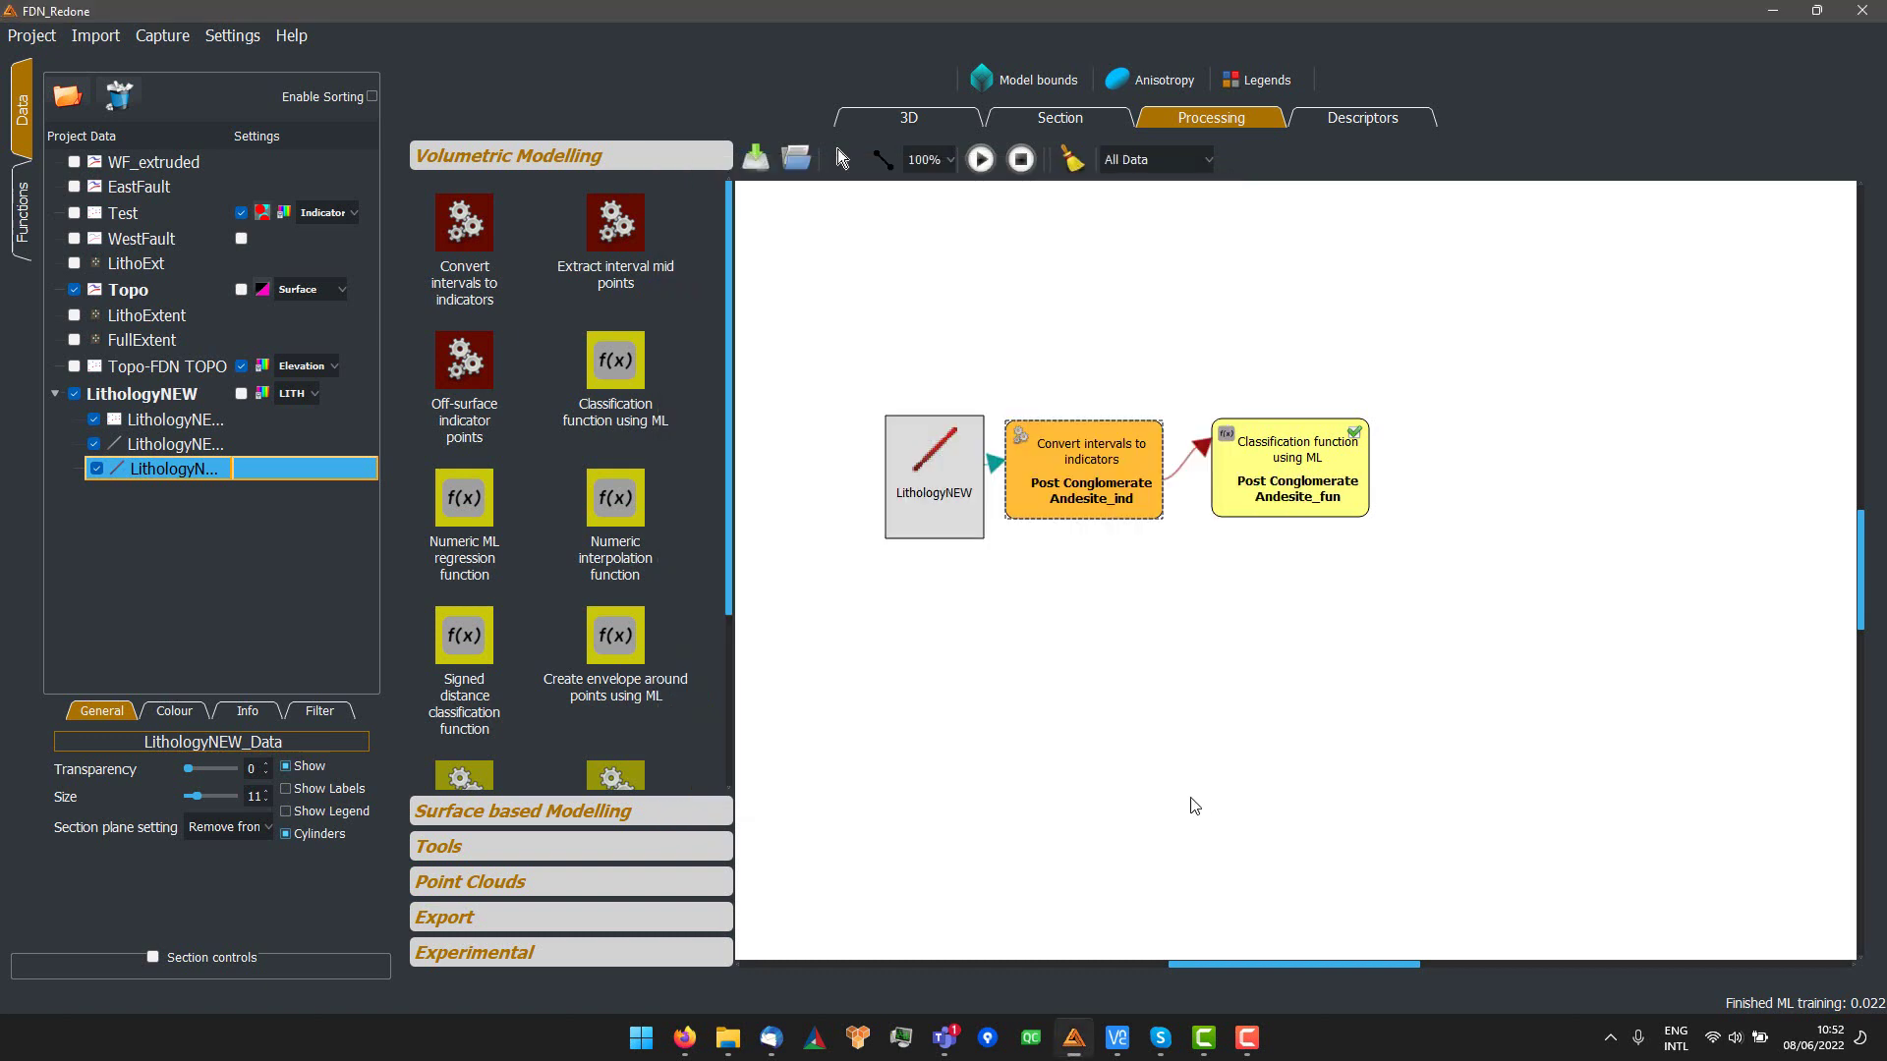
- Review the range of the Post Conglomerate Andesite classification function, accept its parameters, and run the workflow to view the surface in 3D
double_click(1326, 496)
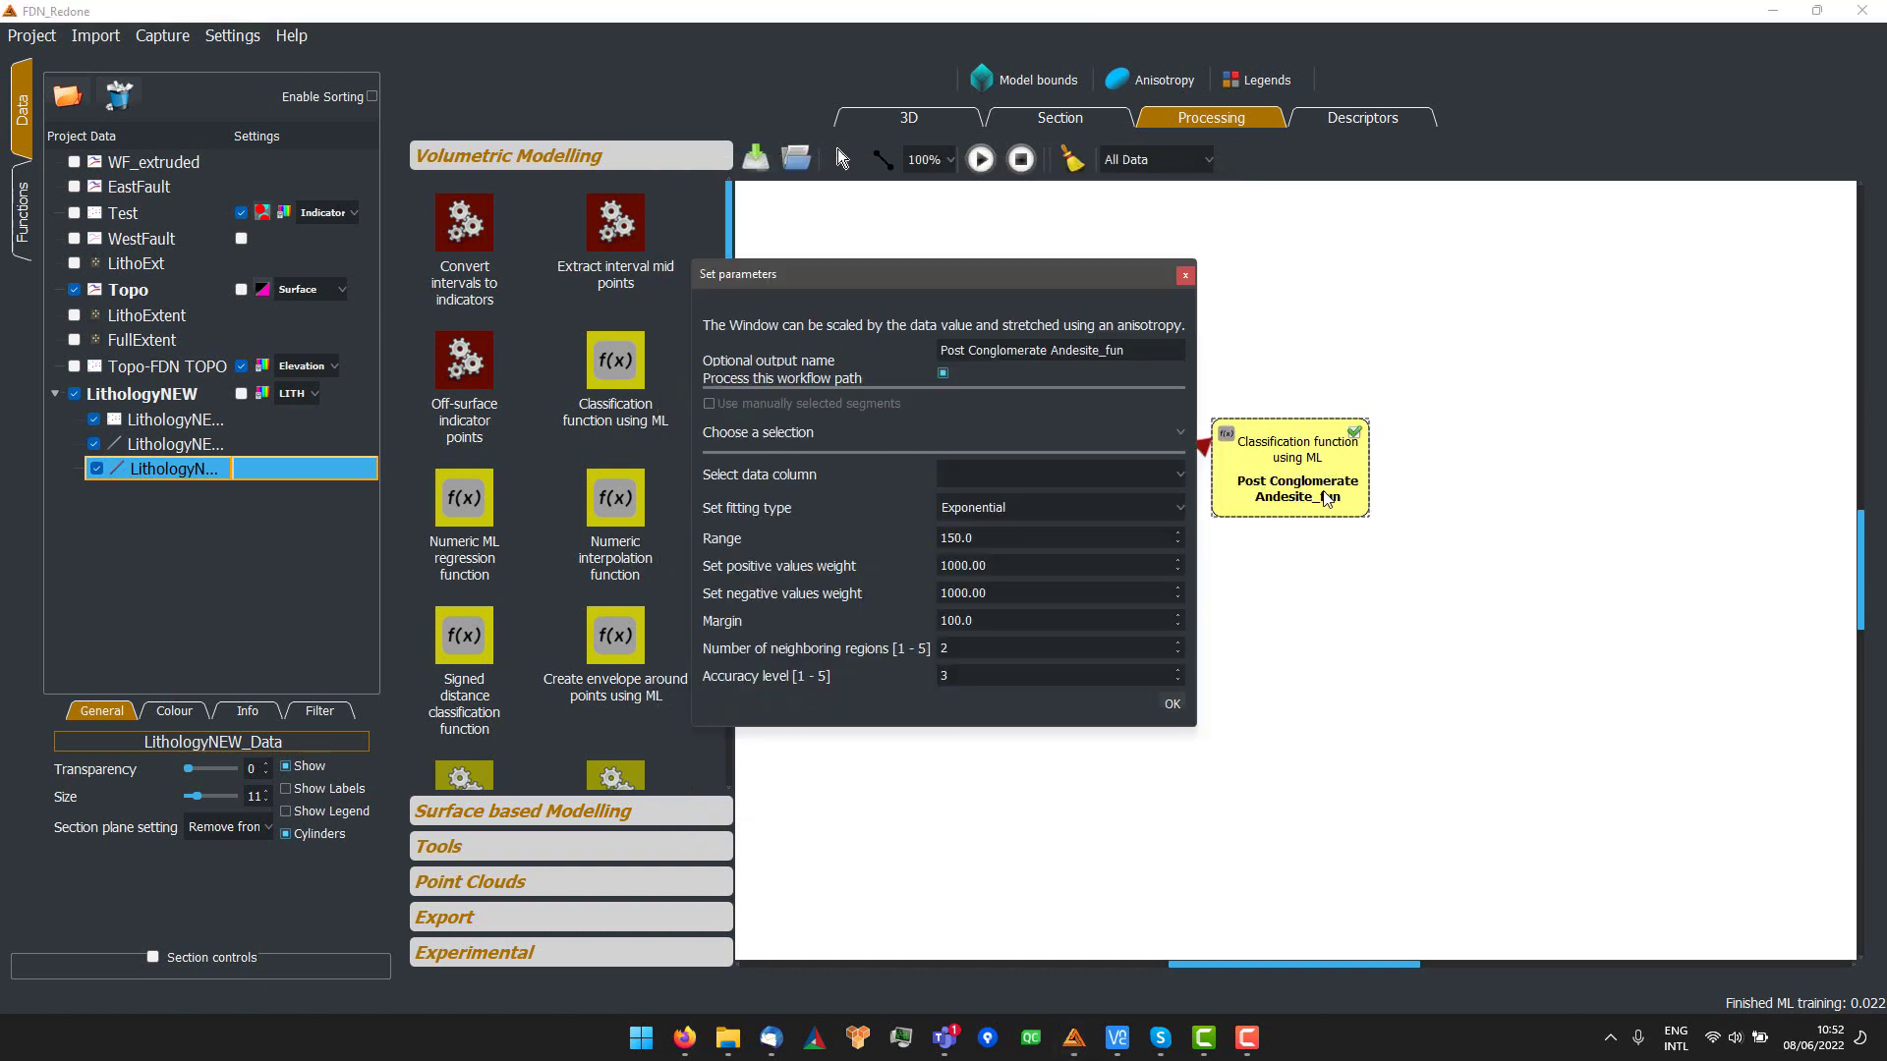
triple_click(1019, 541)
left_click(1176, 705)
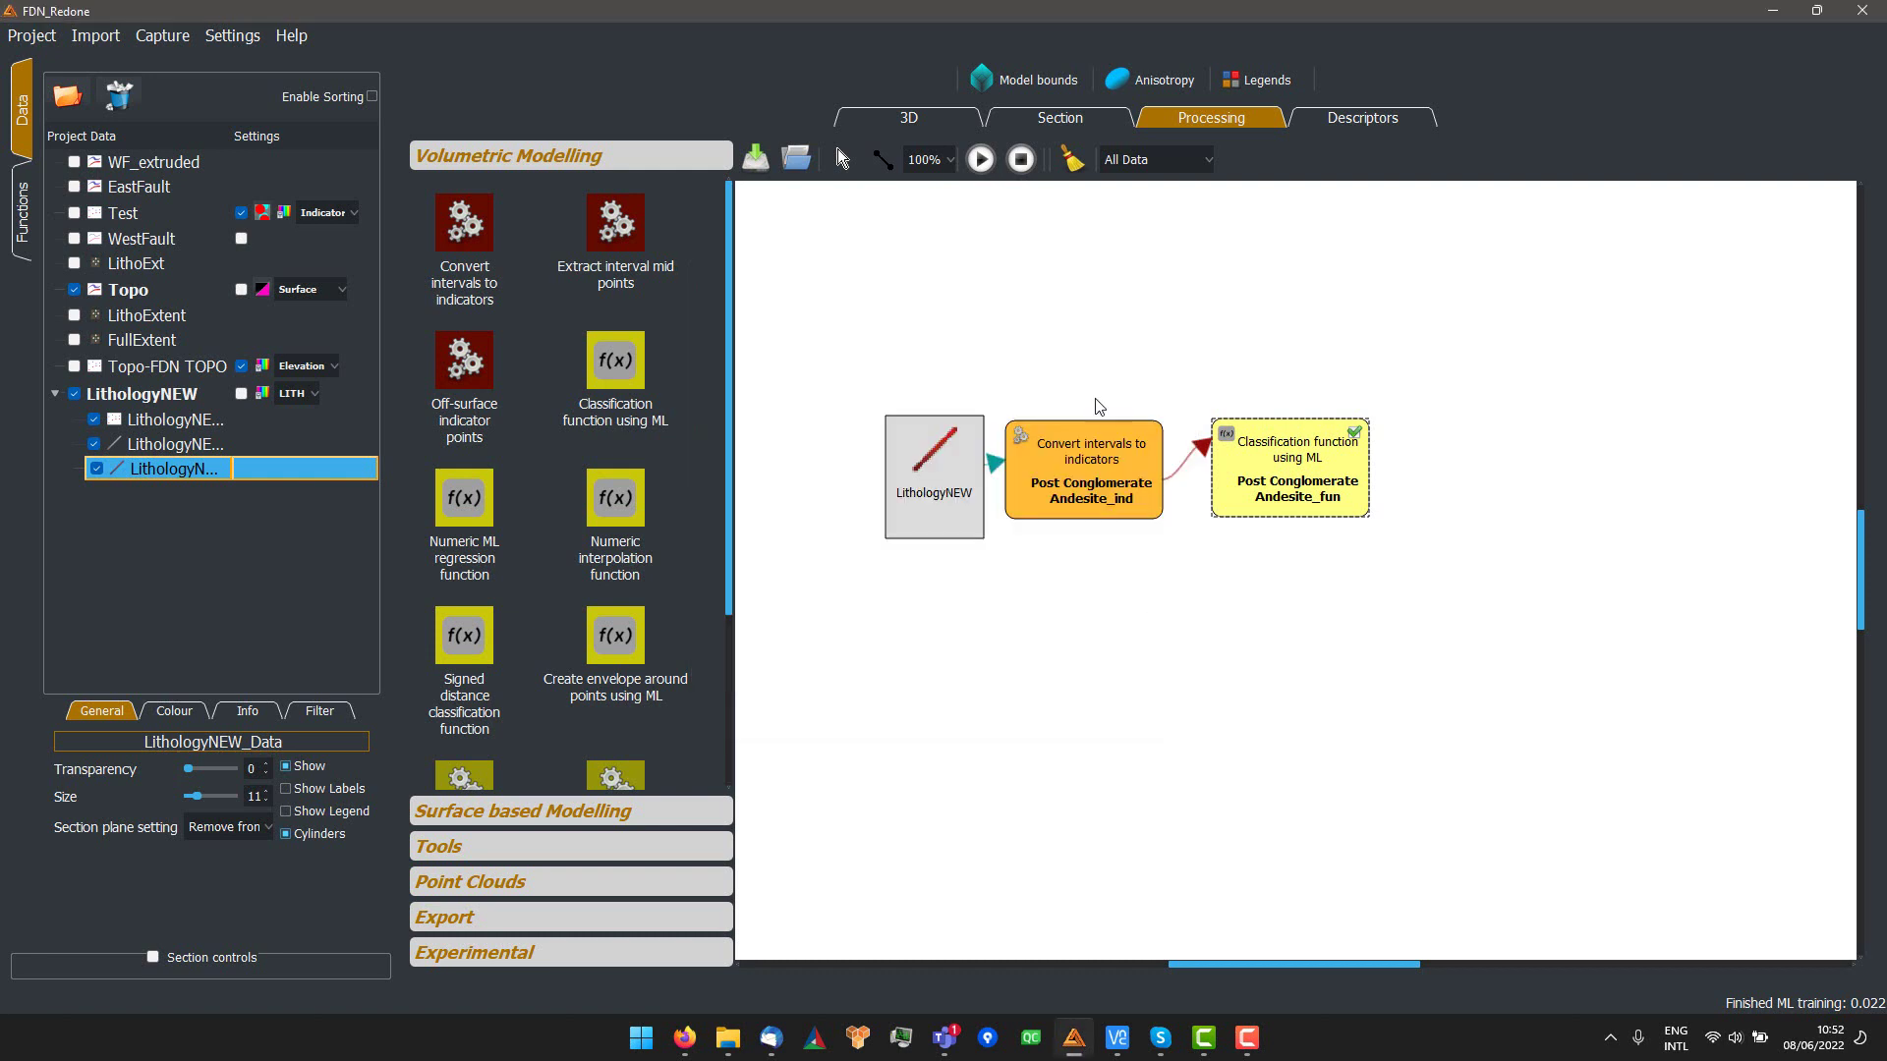
left_click(980, 159)
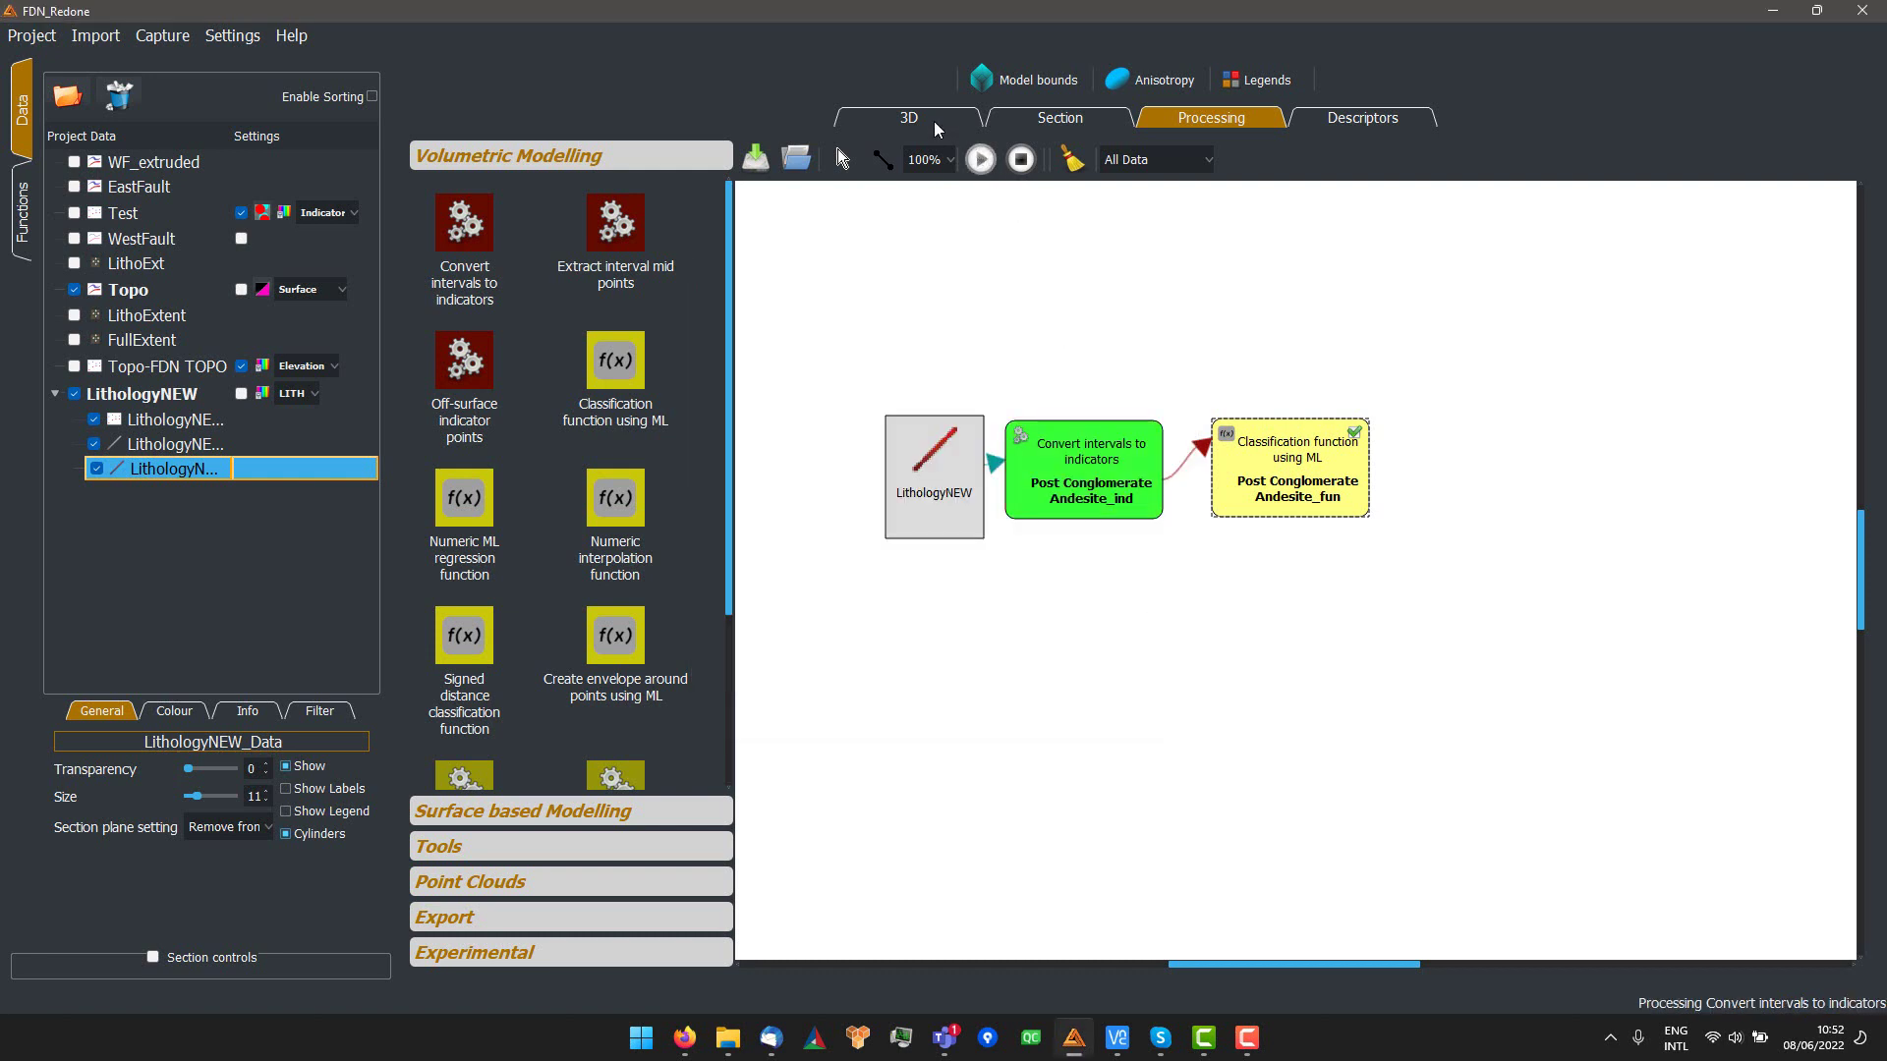
left_click(909, 117)
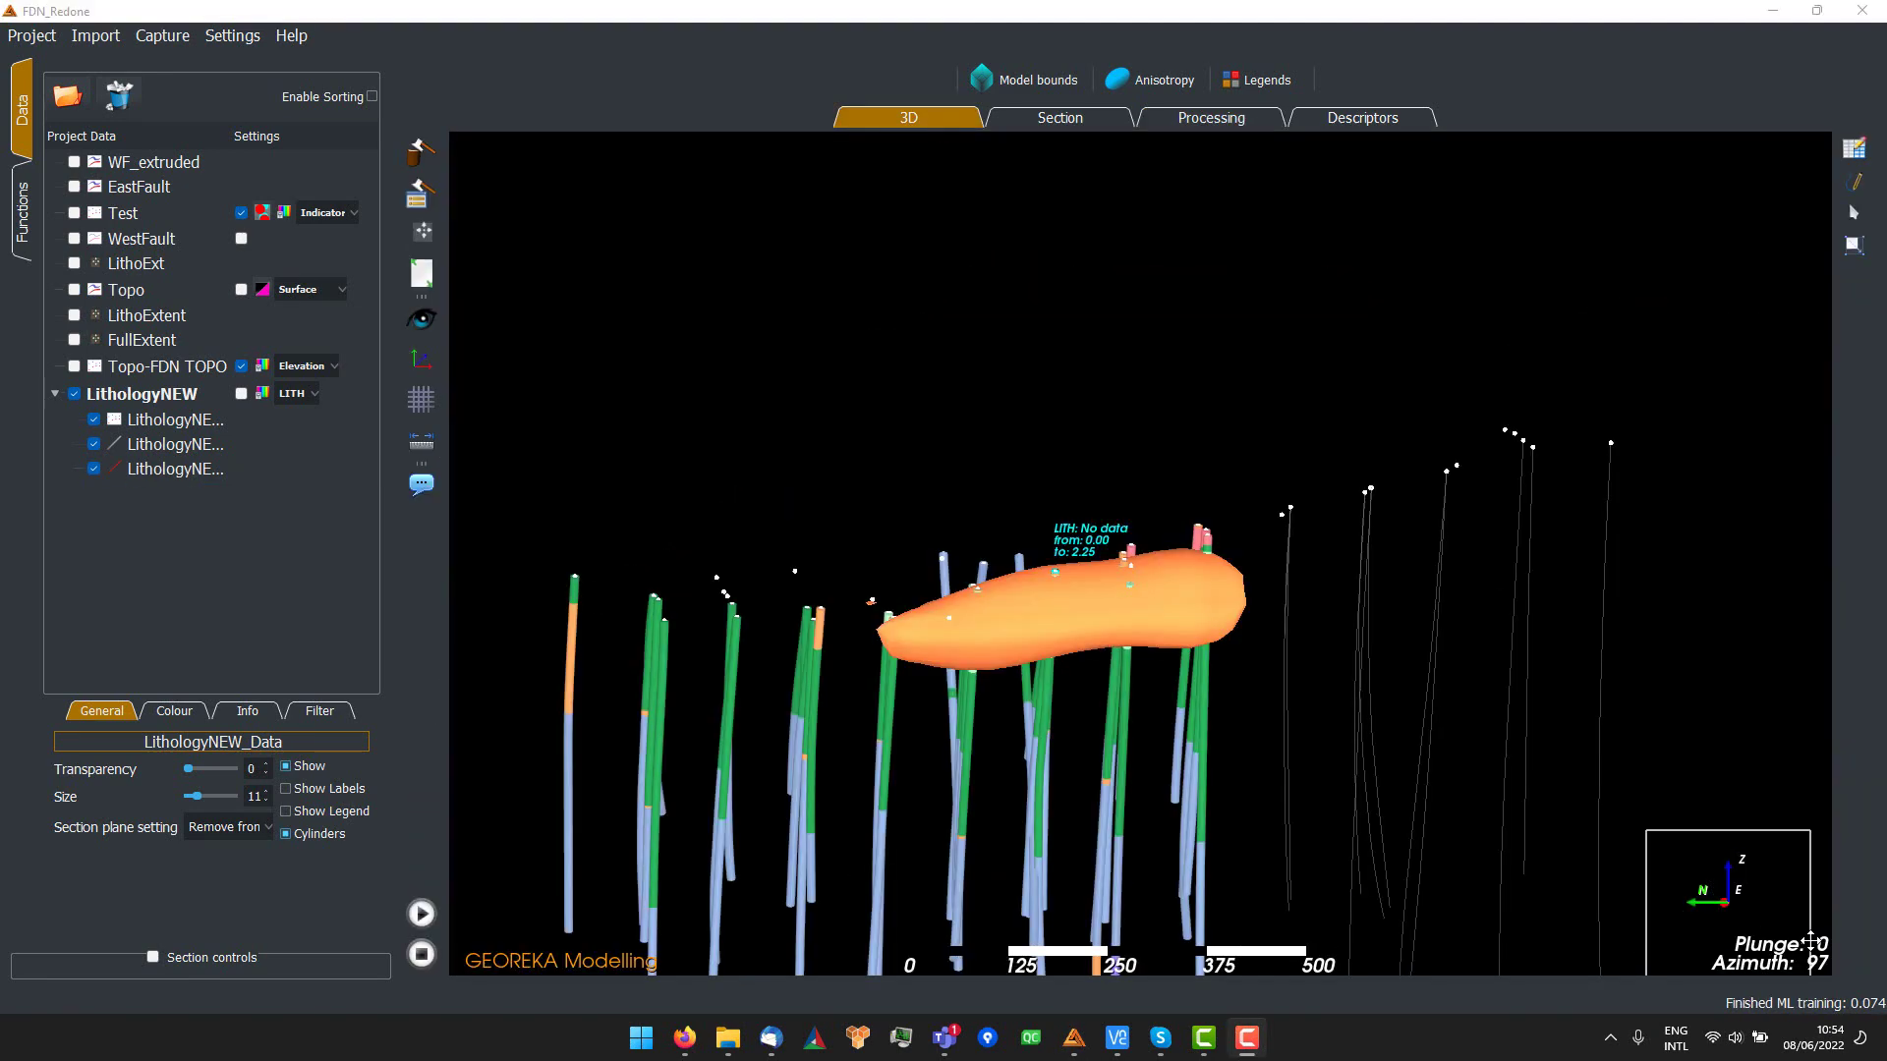
left_click_drag(1602, 821, 983, 747)
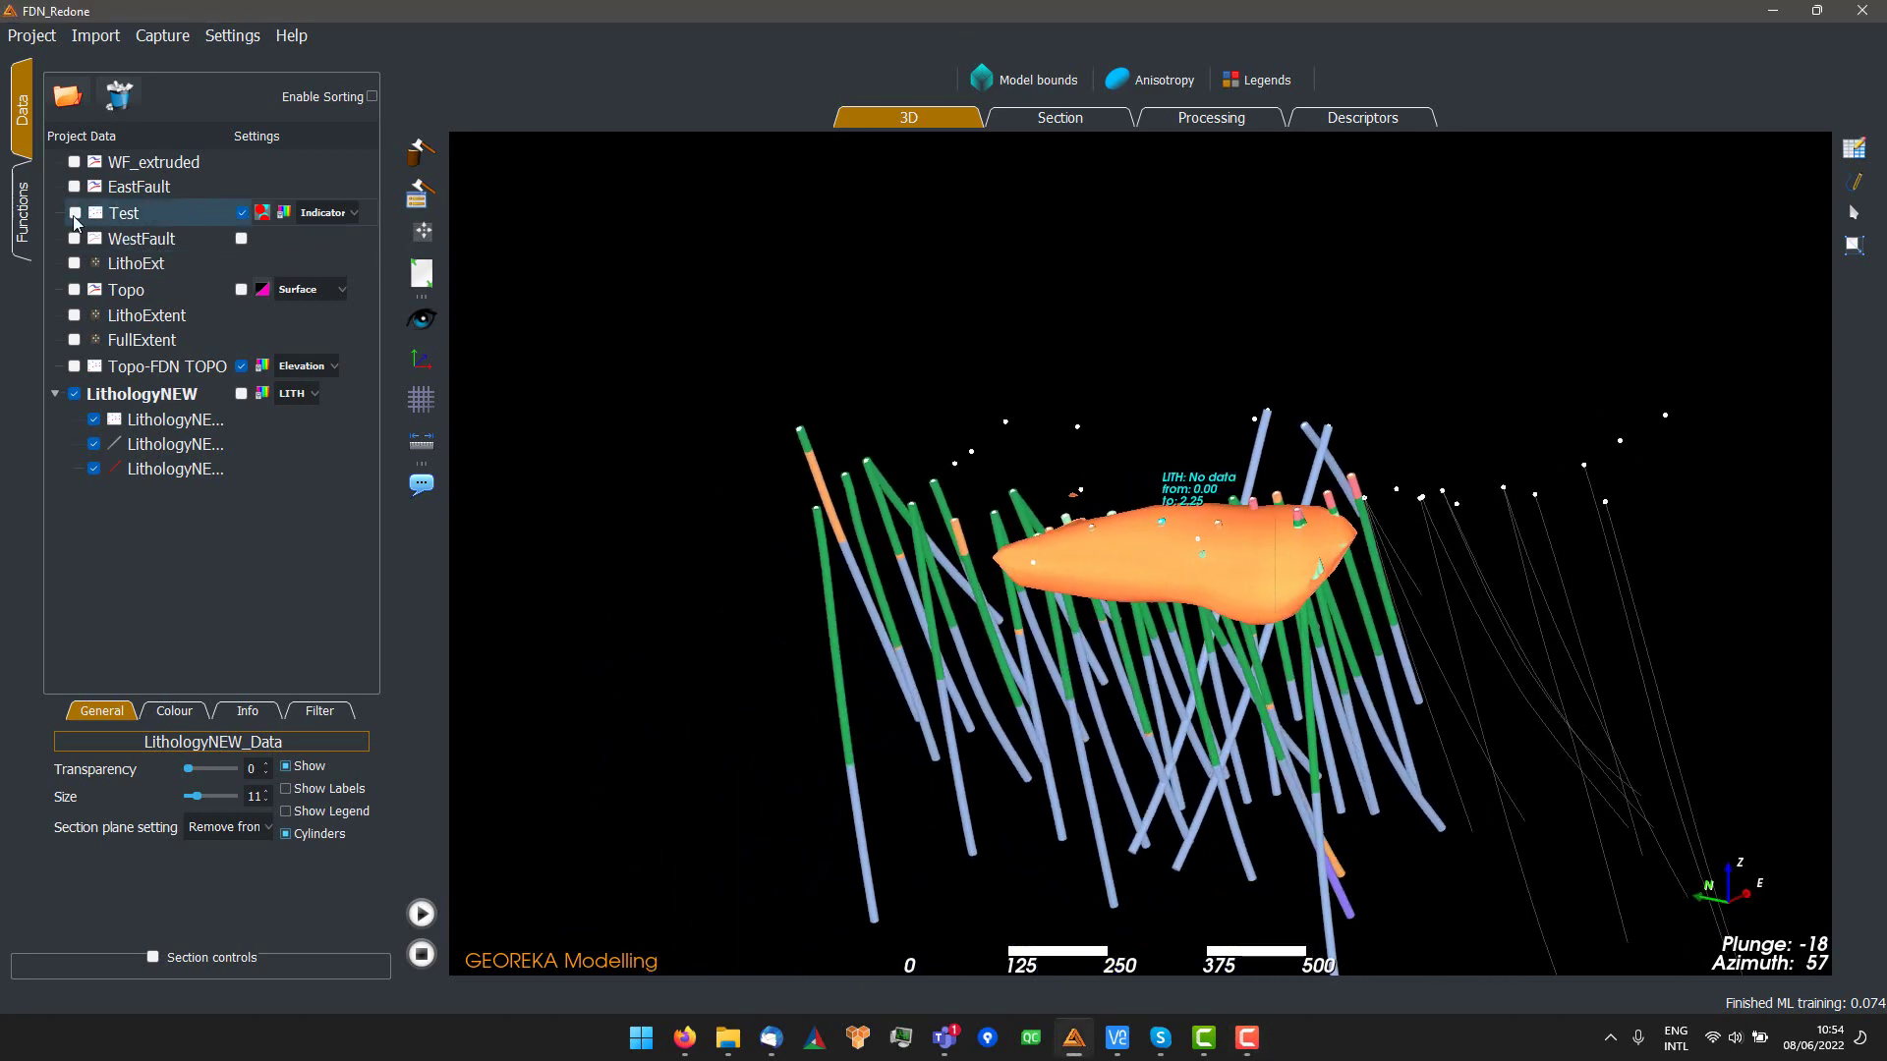
- Preview Sand_fun together with the Post Conglomerate Andesite function and compare how their surfaces meet along the drillholes
left_click(22, 218)
left_click(72, 242)
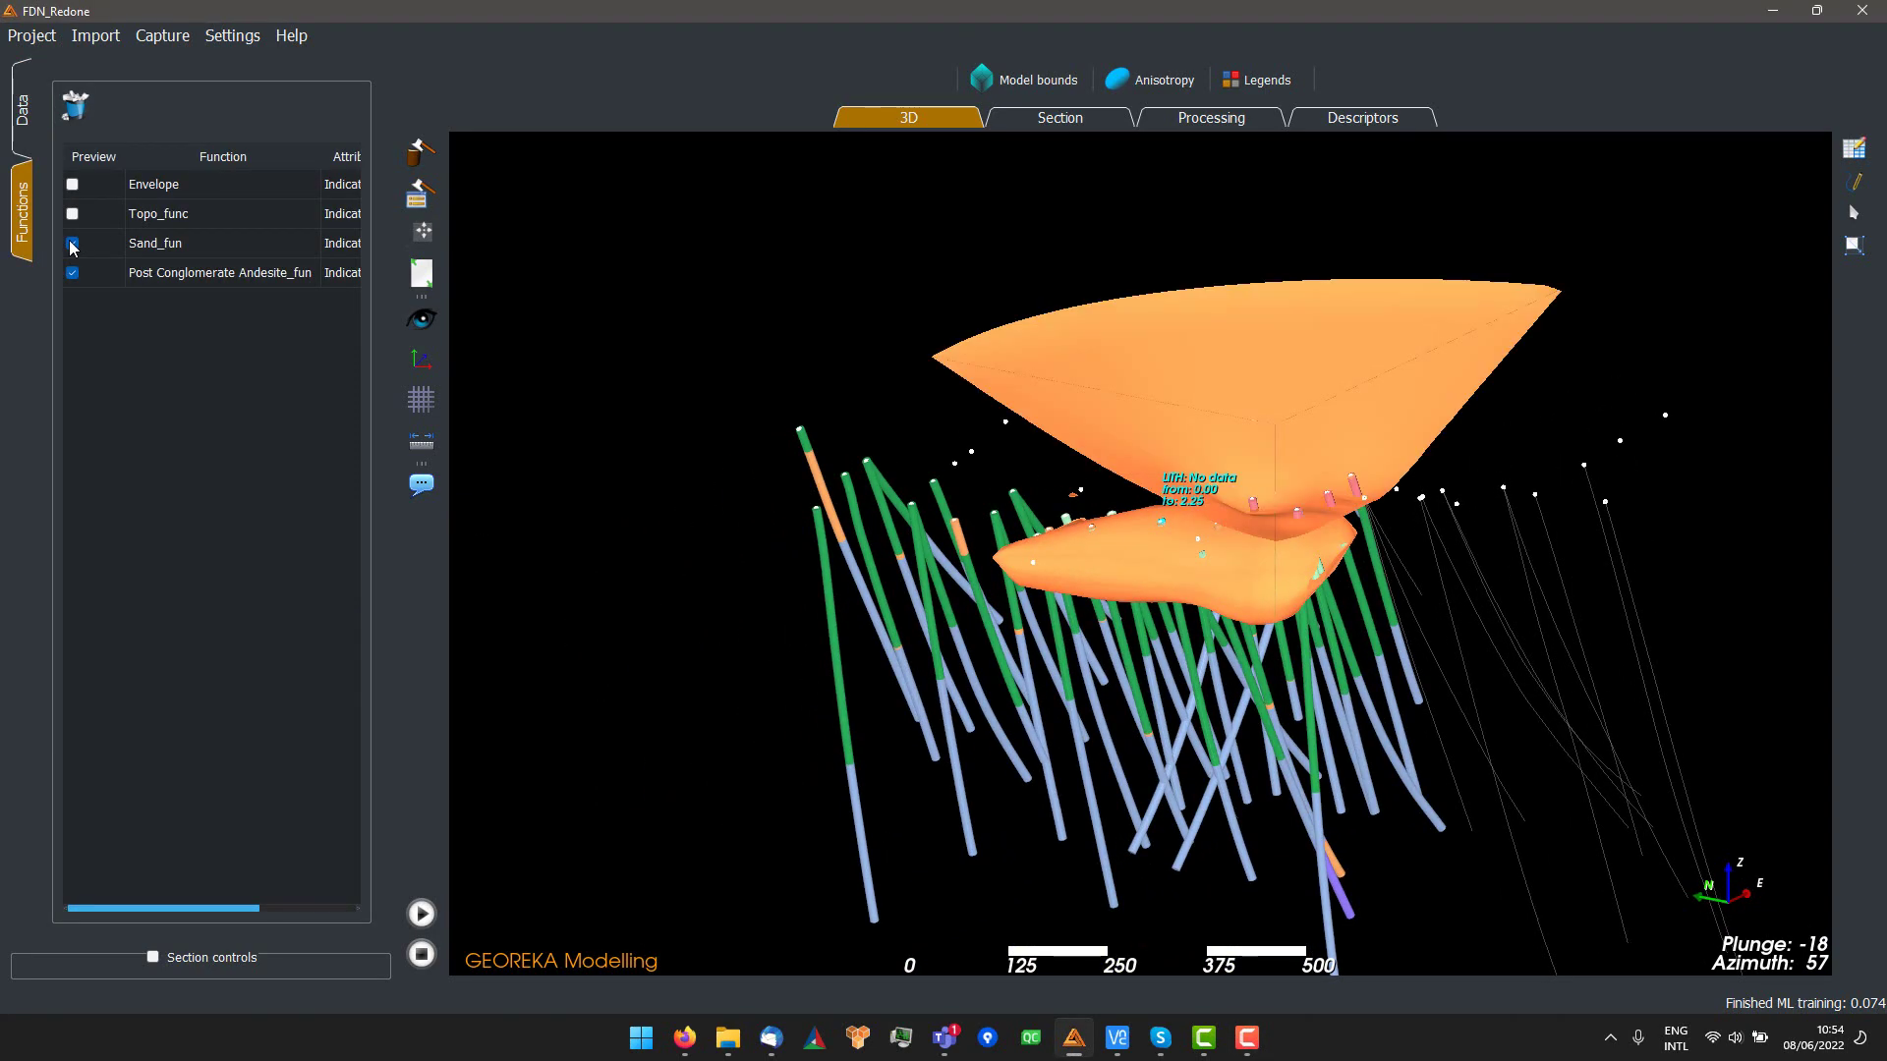
left_click_drag(1277, 629, 1148, 617)
left_click_drag(1282, 627, 1323, 603)
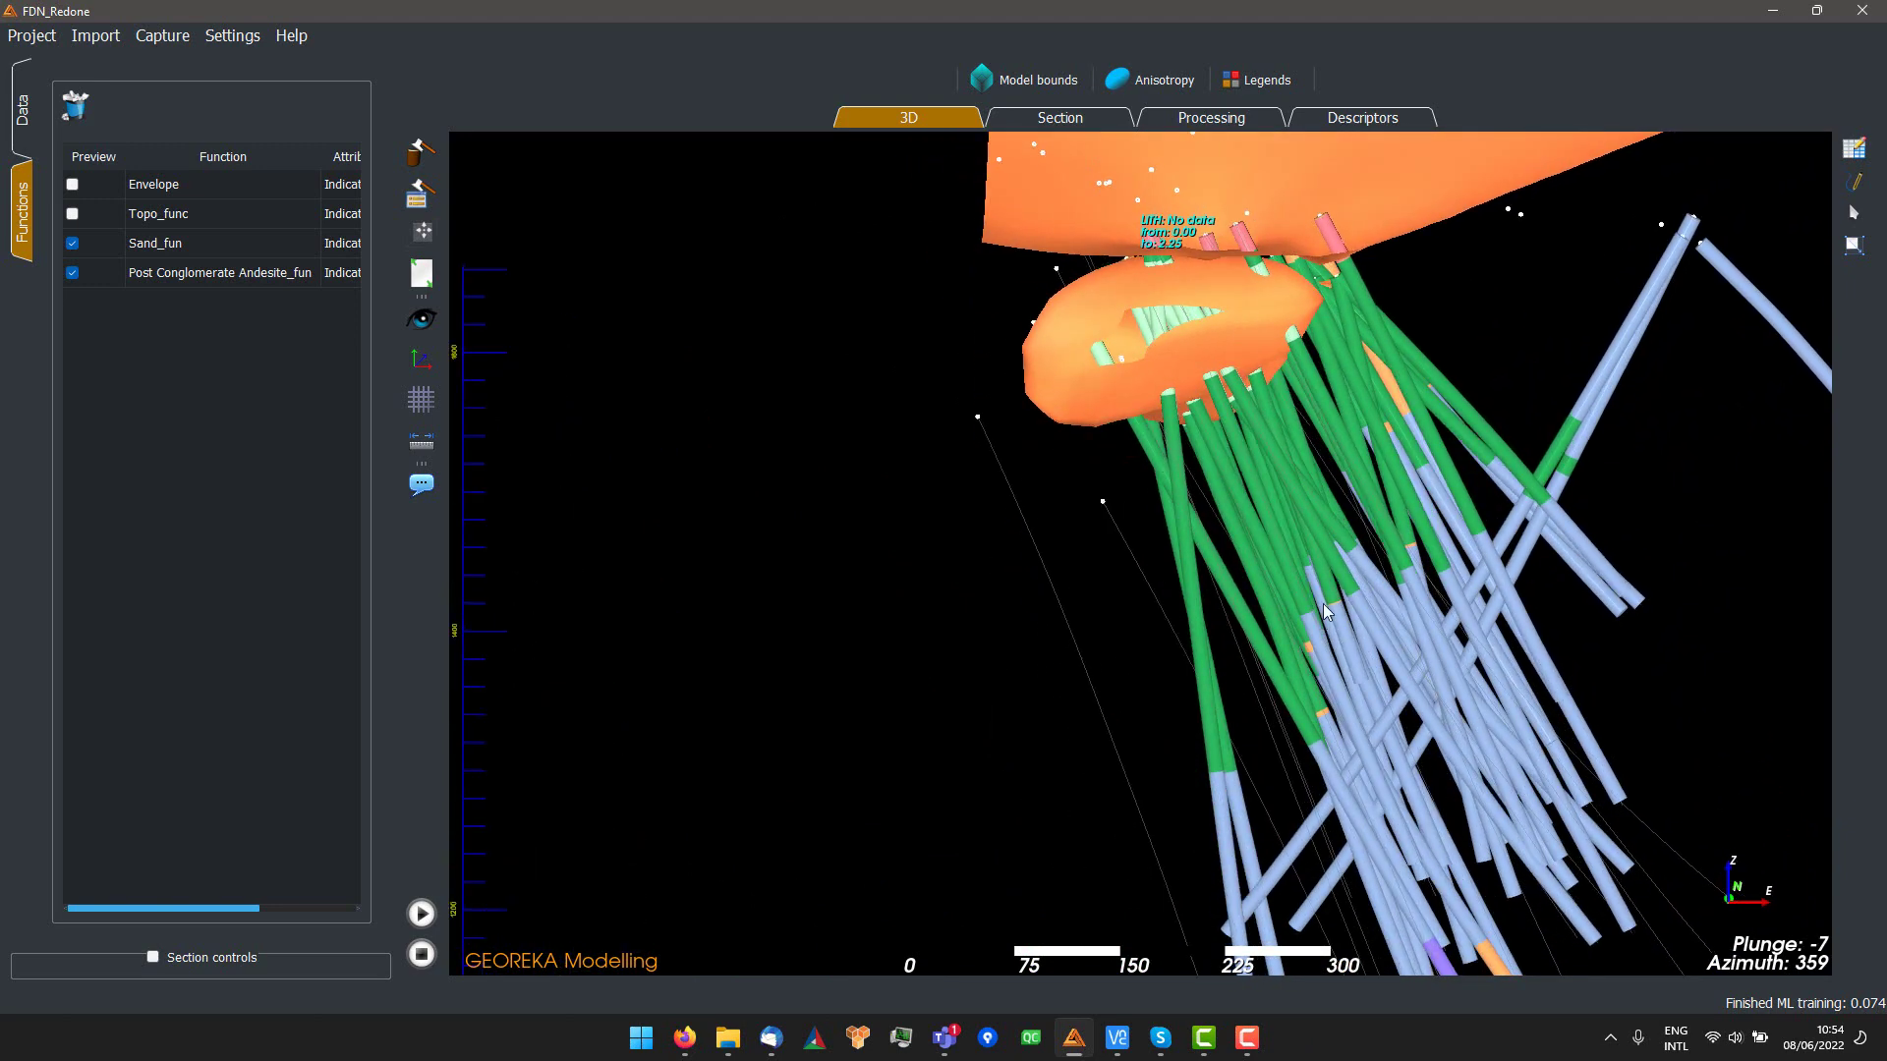
- Hide the Sand_fun and Post Conglomerate Andesite_fun previews and inspect the drillholes on their own
left_click(72, 243)
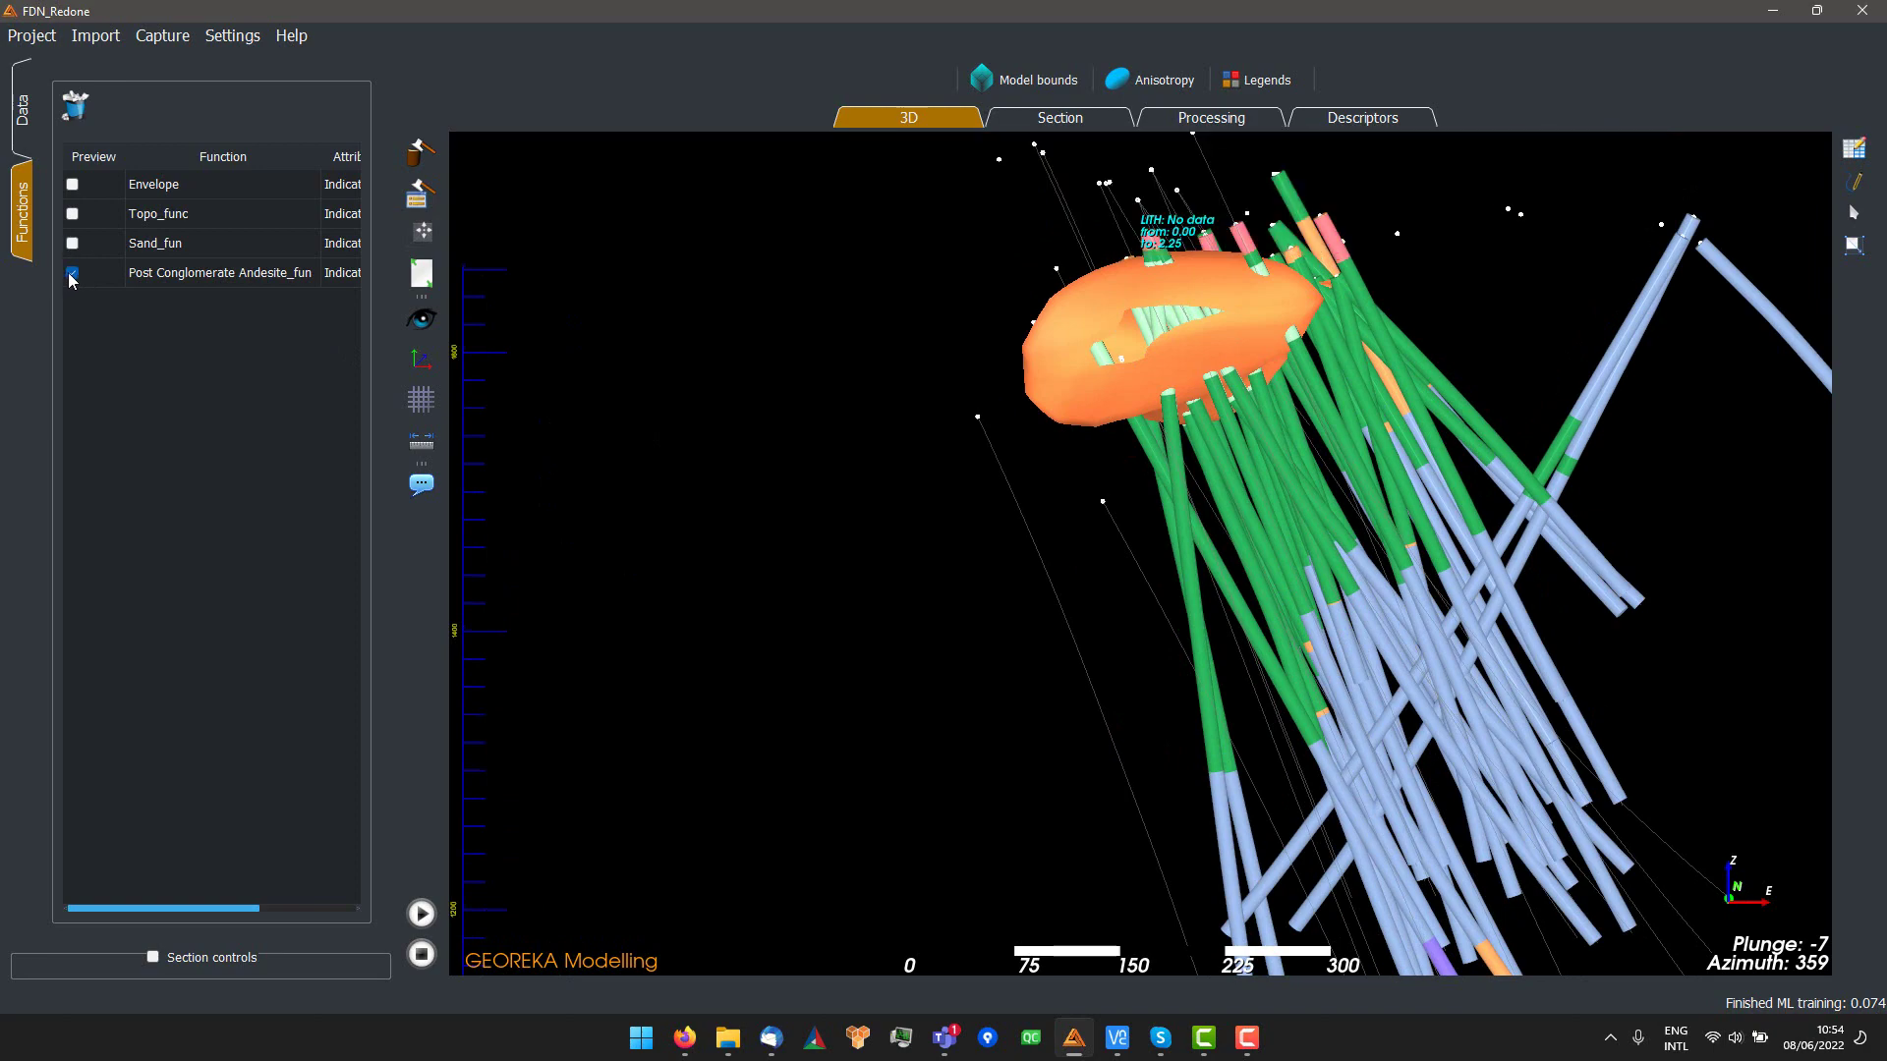
left_click(72, 274)
left_click_drag(1126, 507, 1446, 666)
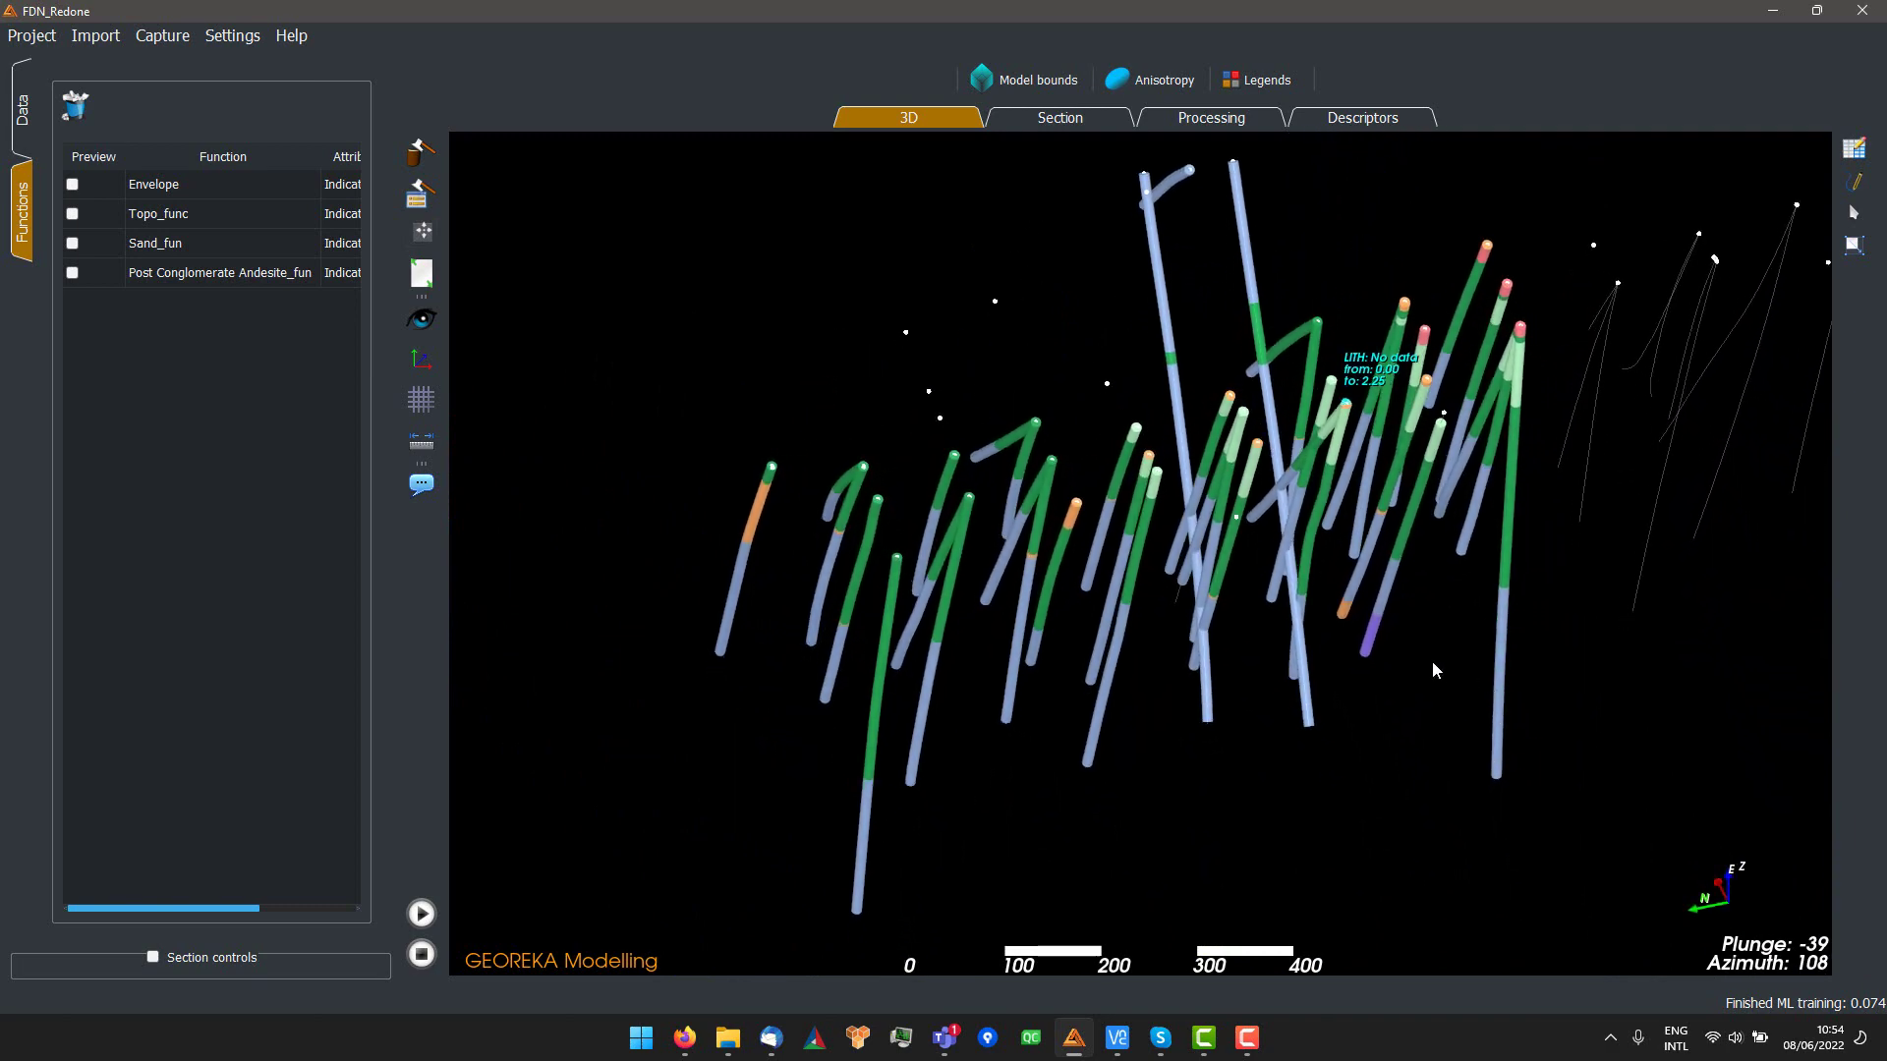
- View the drillholes from the south and obliquely, and turn on the section plane cutting through them
left_click_drag(1433, 670, 1093, 564)
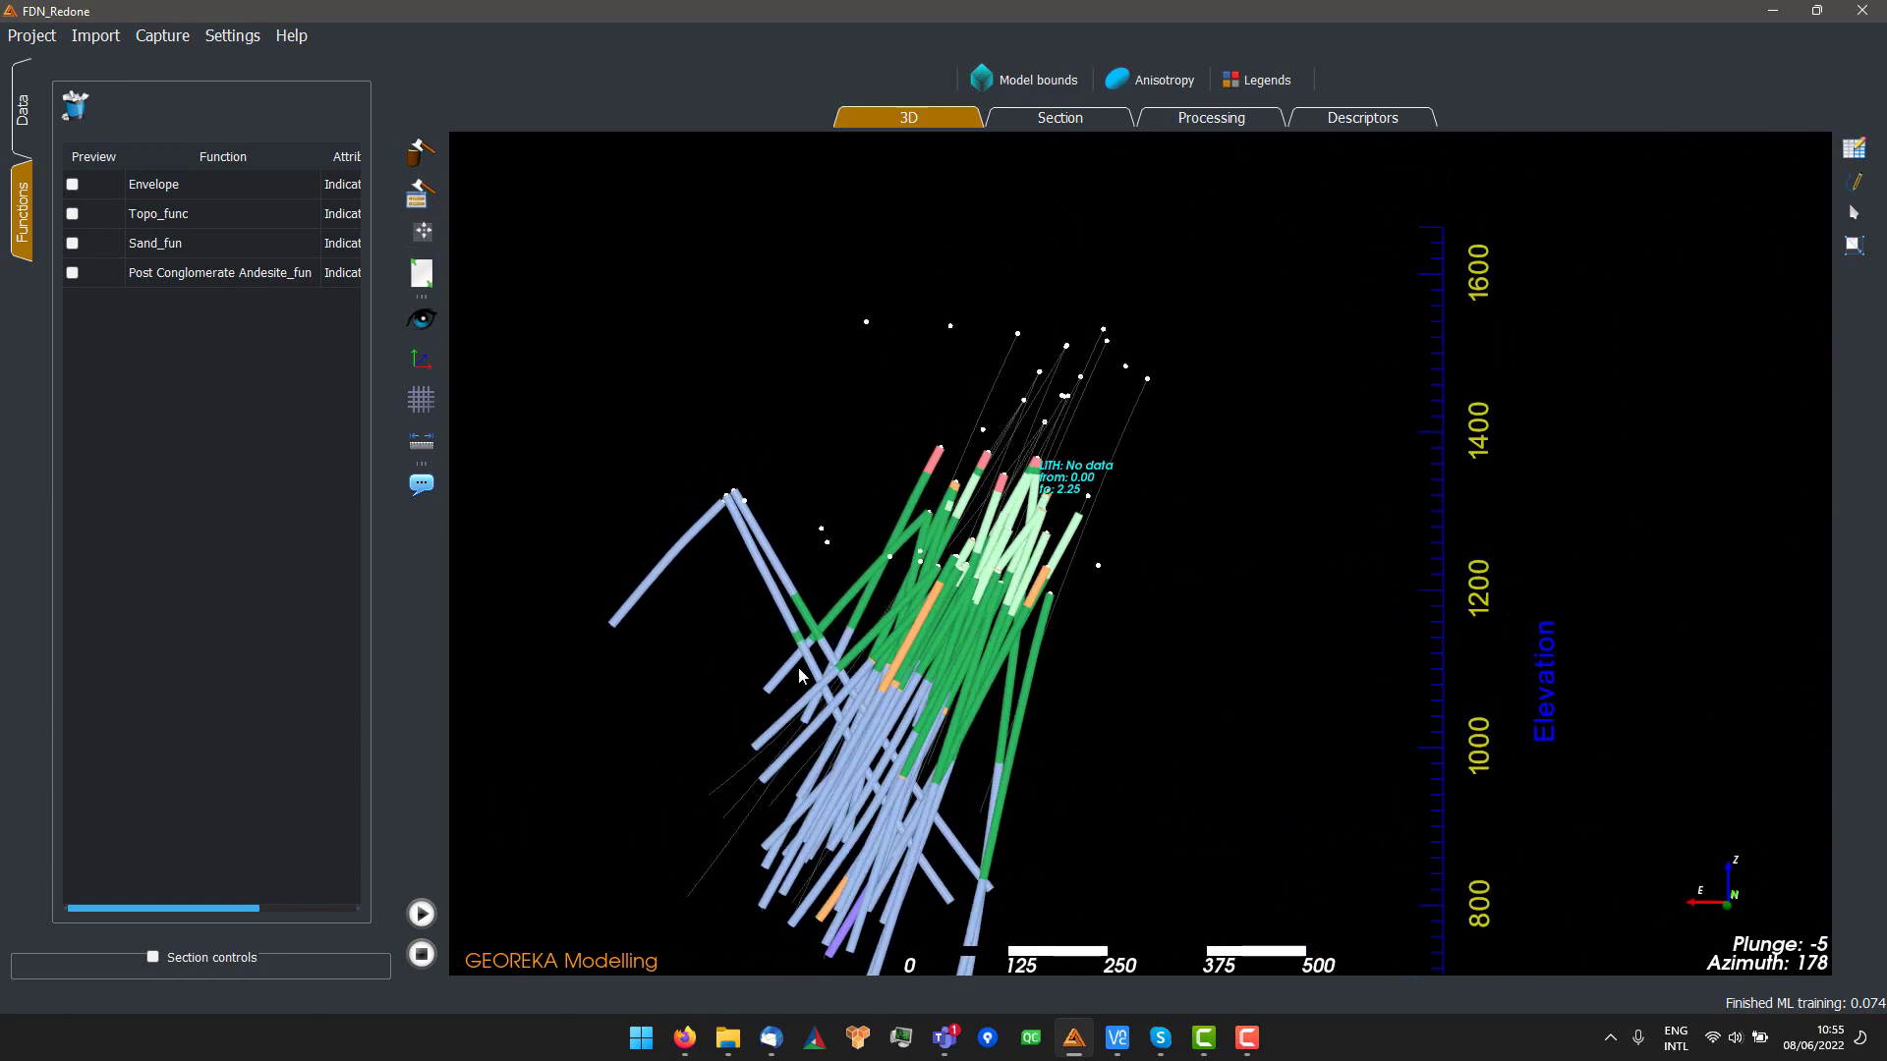
left_click_drag(784, 628, 503, 301)
scroll(808, 575, "down", 2)
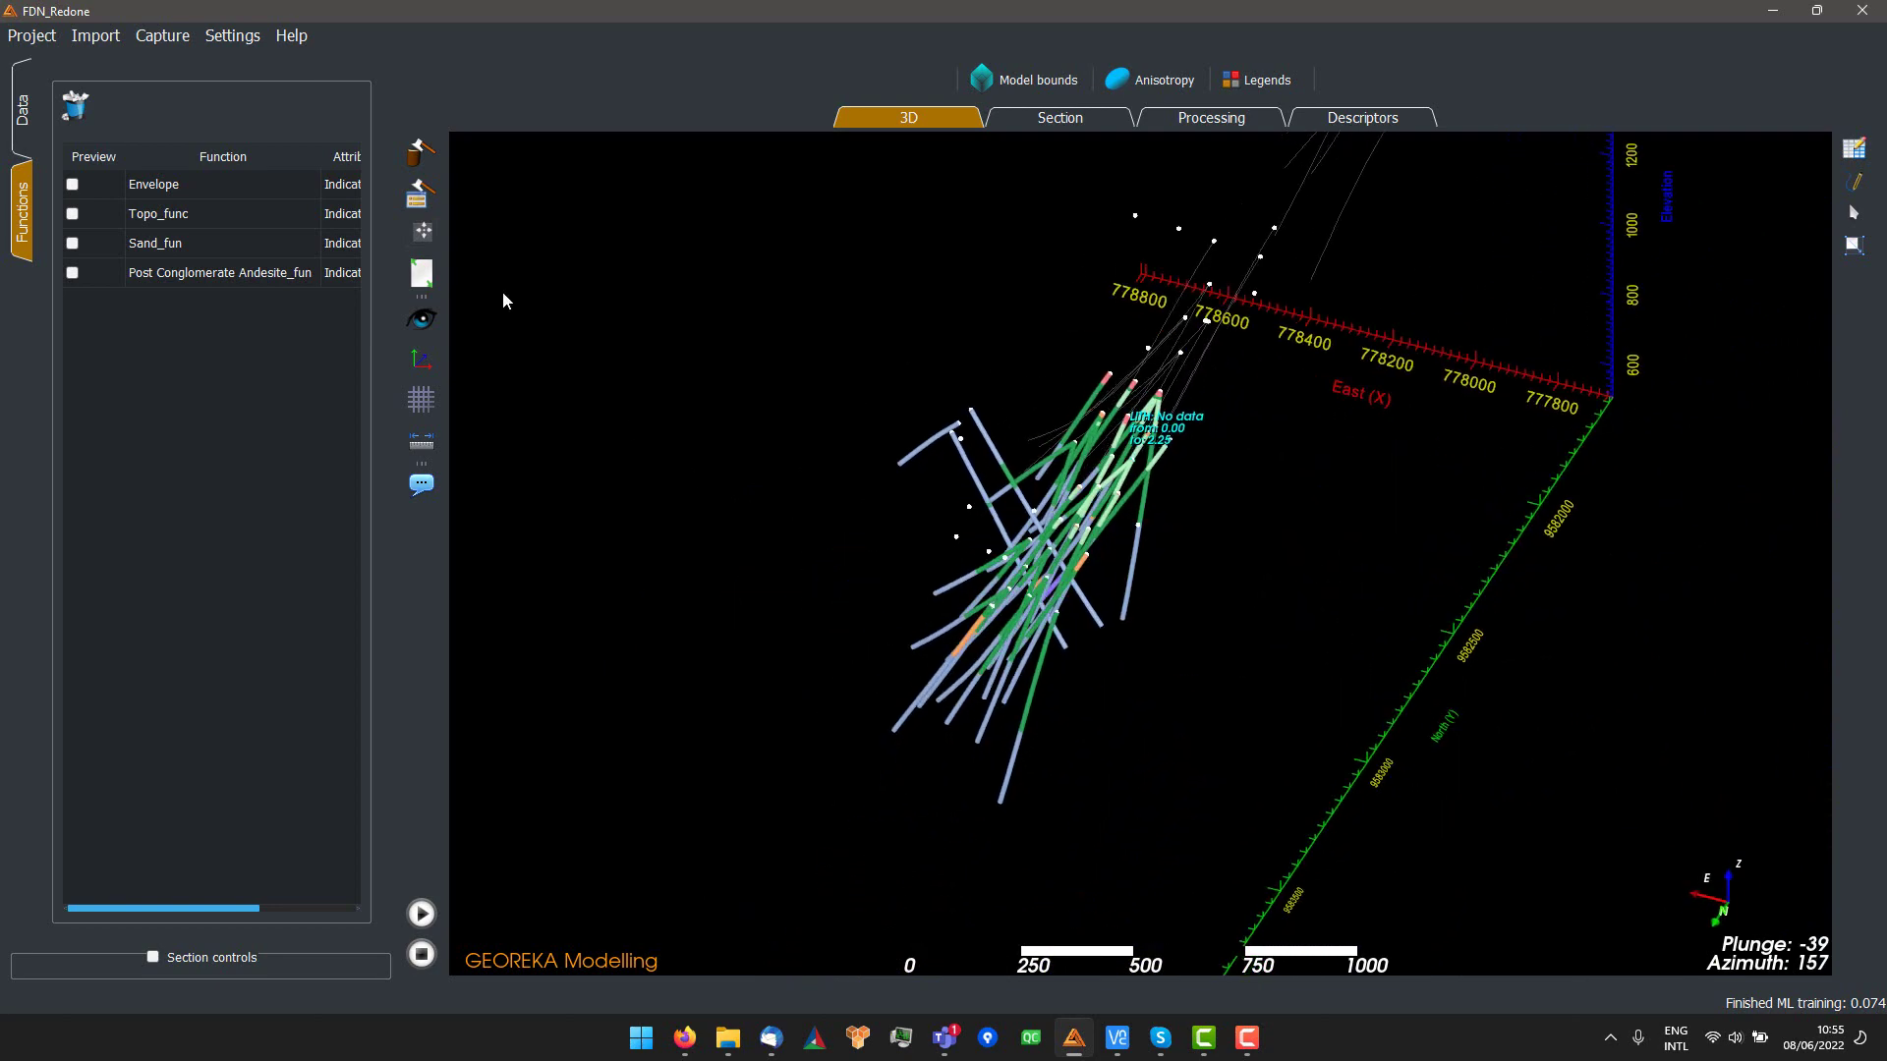
left_click(416, 169)
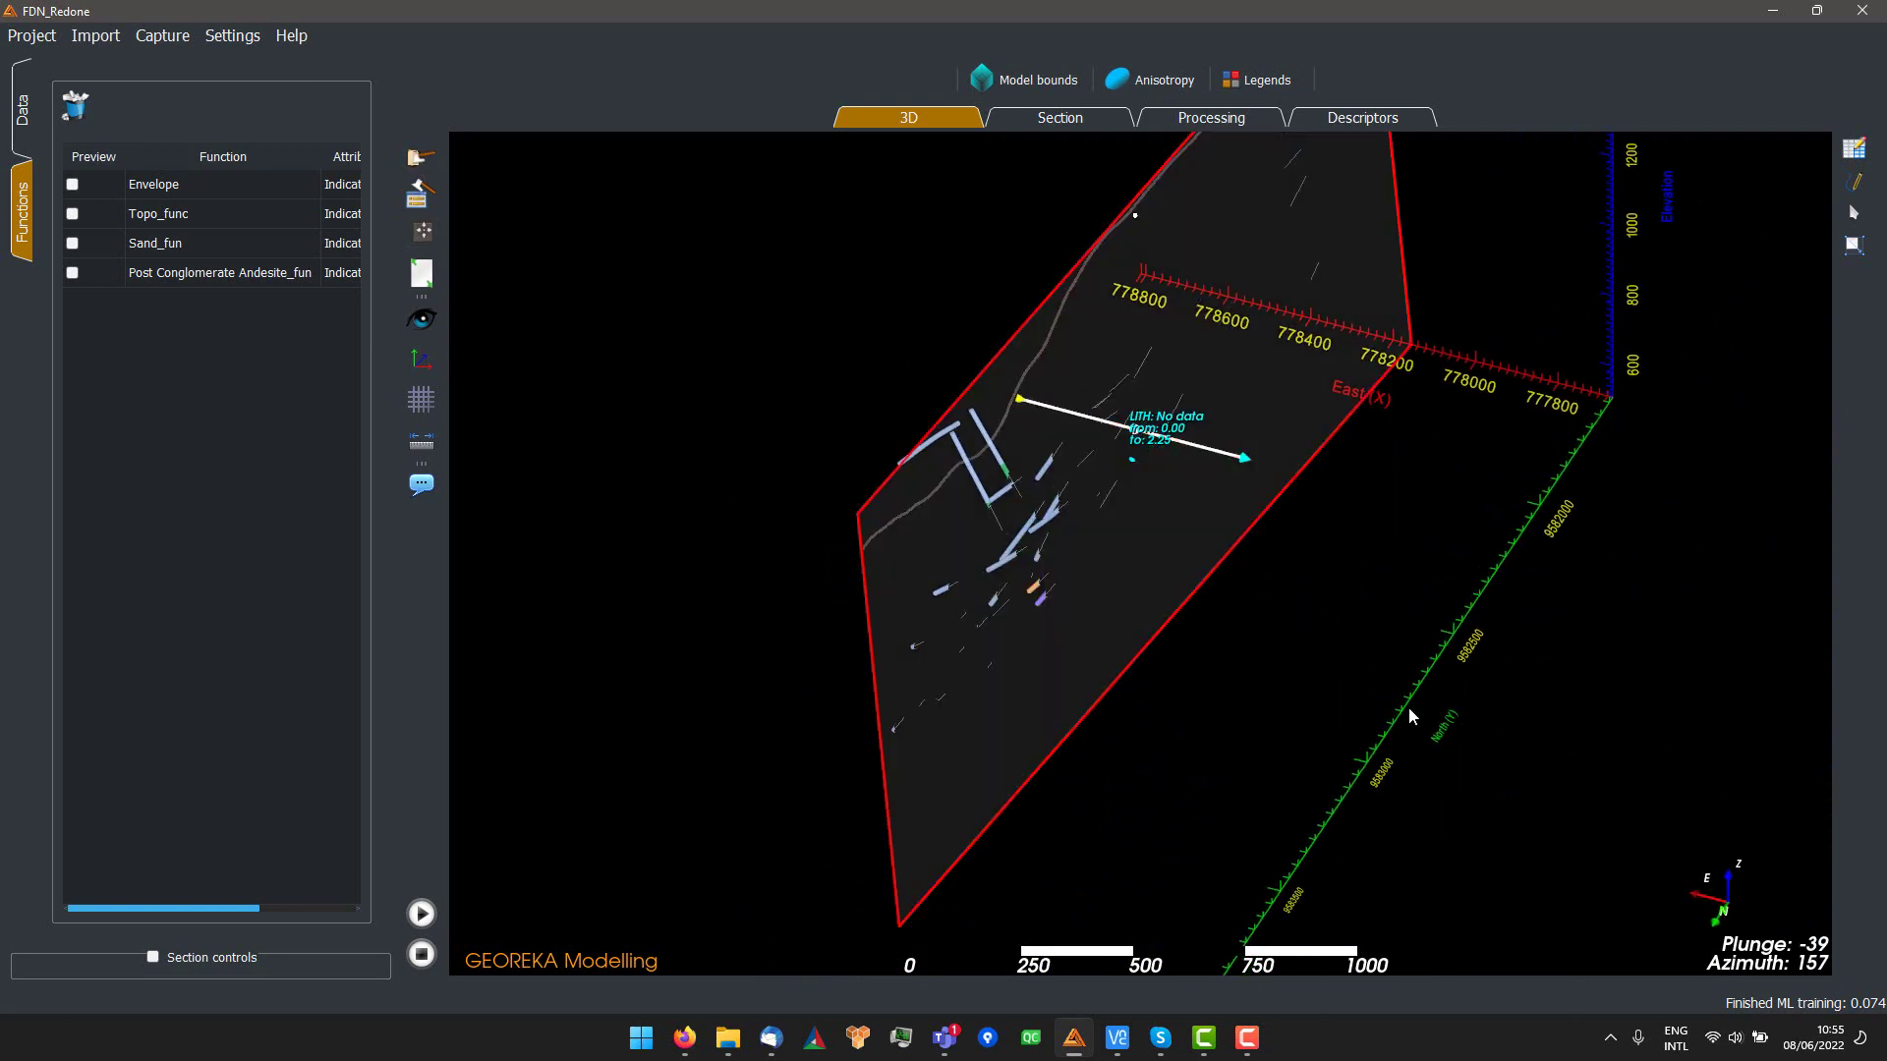
left_click_drag(1411, 716, 225, 365)
- Check the section plane setting of the LithologyNEW drillhole data and slide the section plane east to about easting 778338
left_click(22, 110)
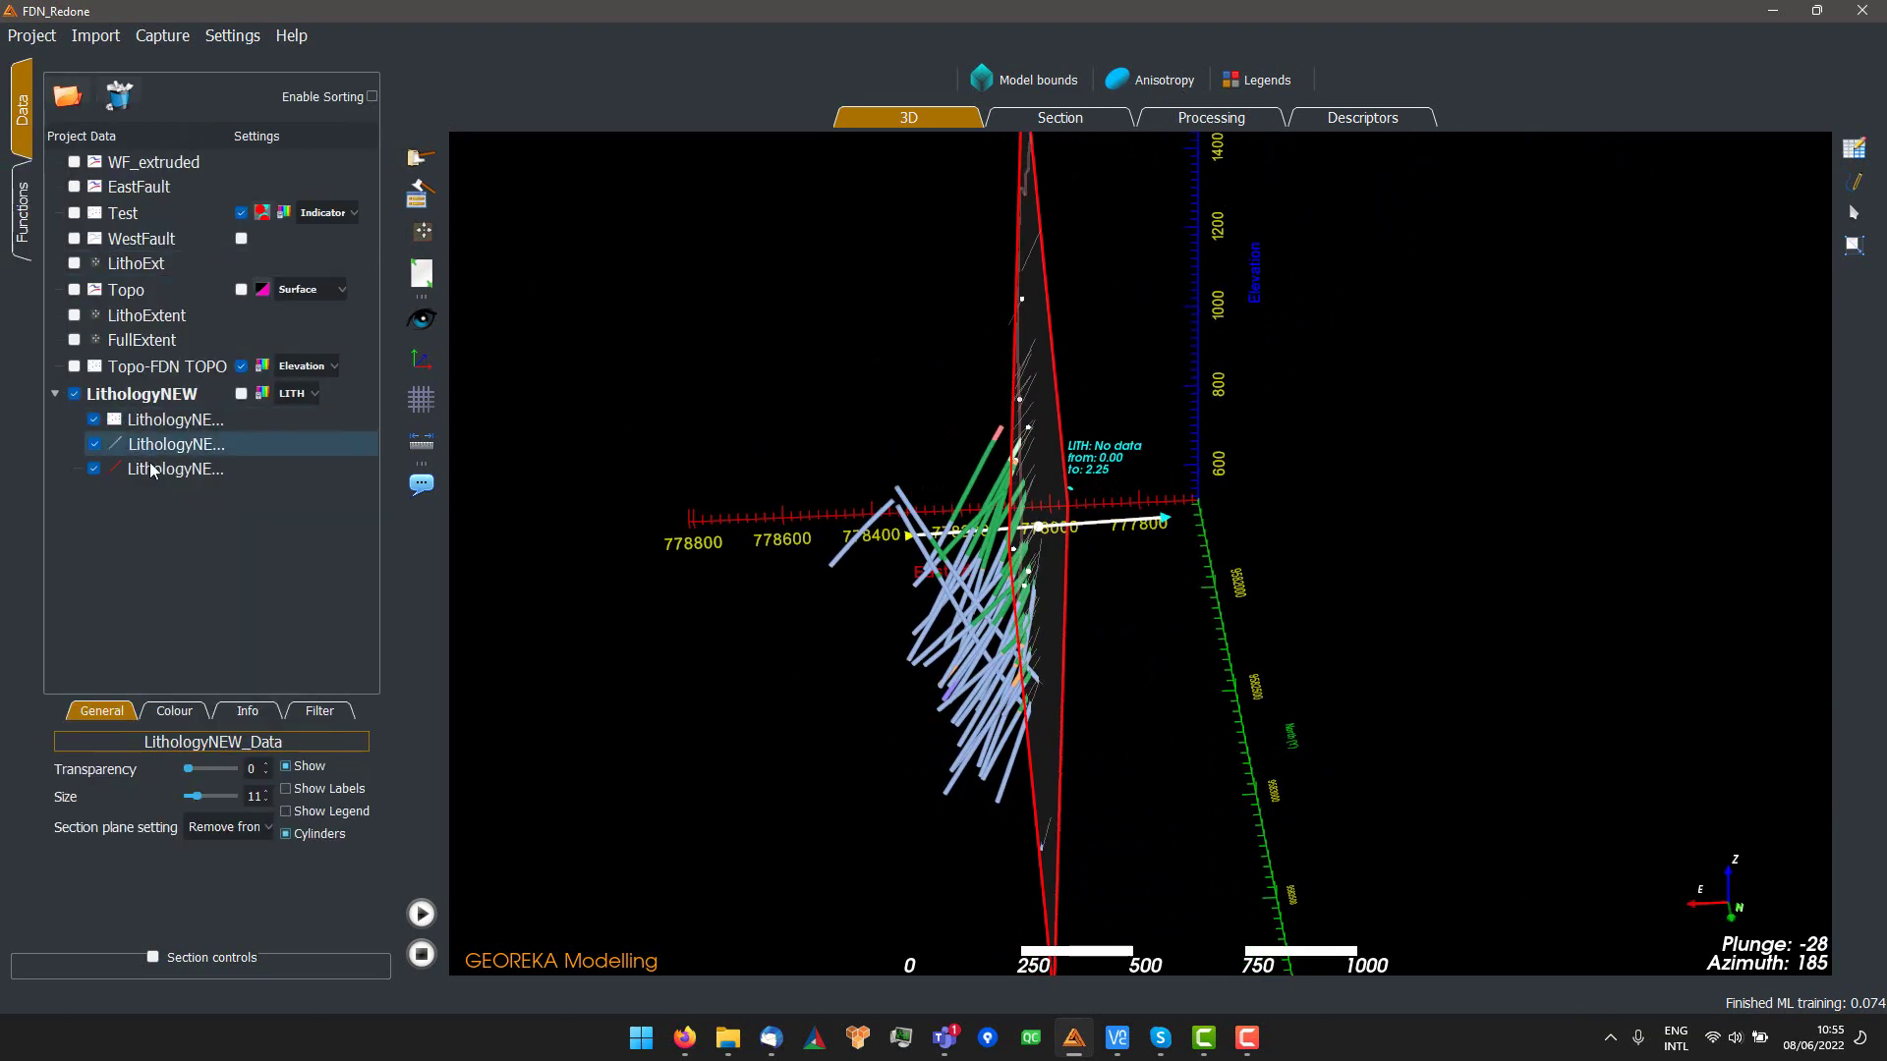
left_click(172, 469)
left_click(228, 828)
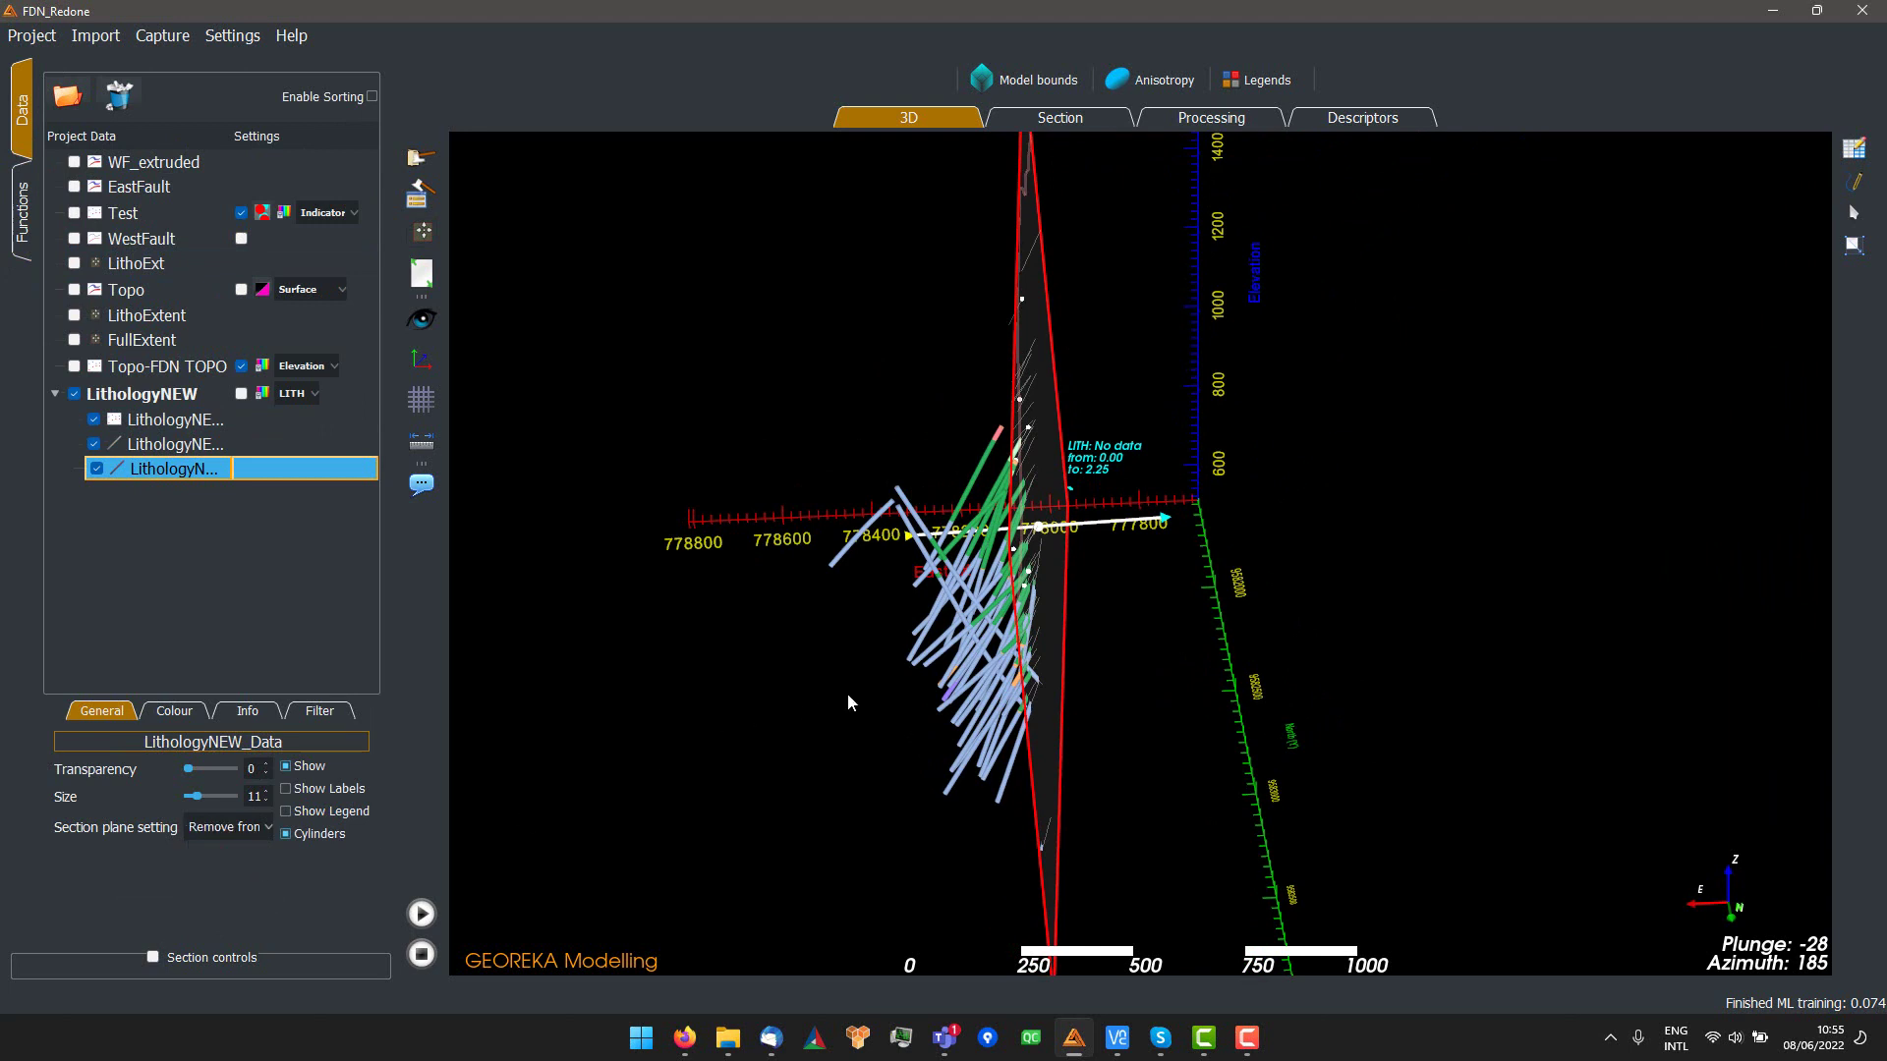
left_click_drag(1052, 602, 965, 601)
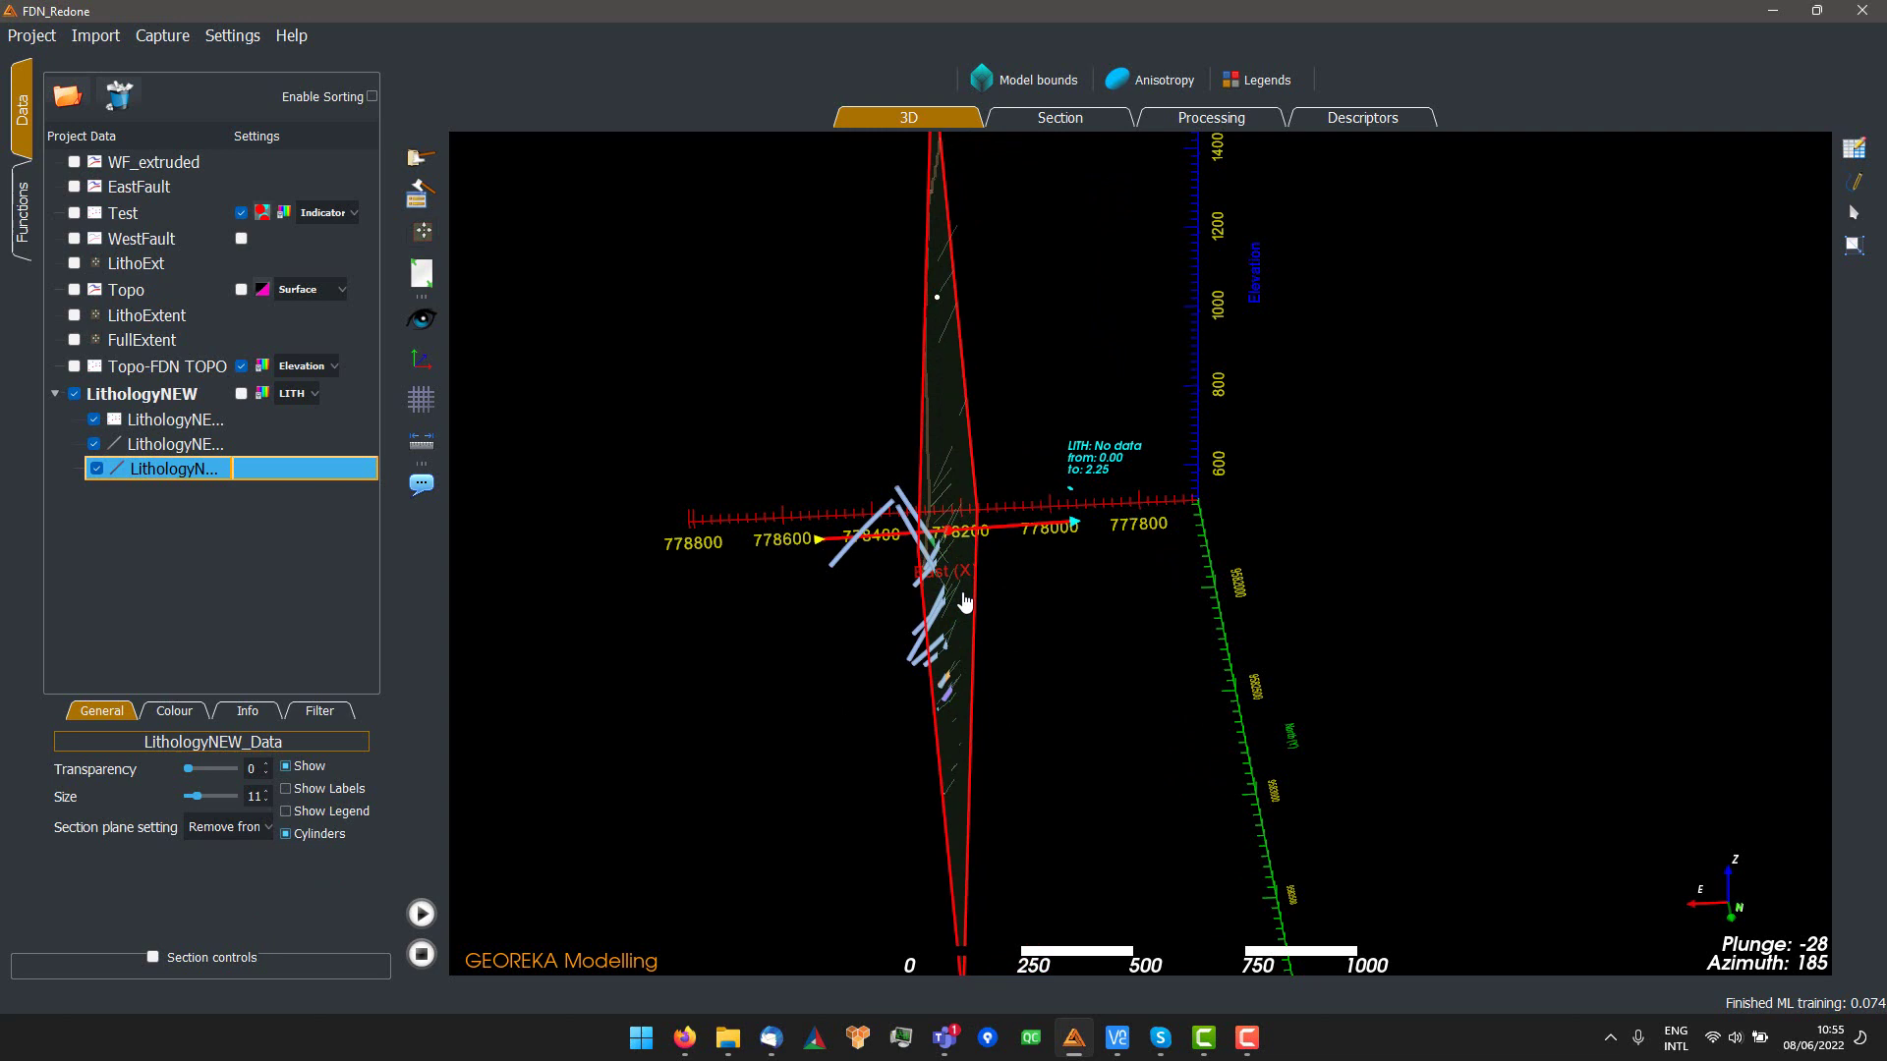
- Show the section controls, set the section plane's strike to 9 and shift the plane to about easting 778320
left_click(154, 957)
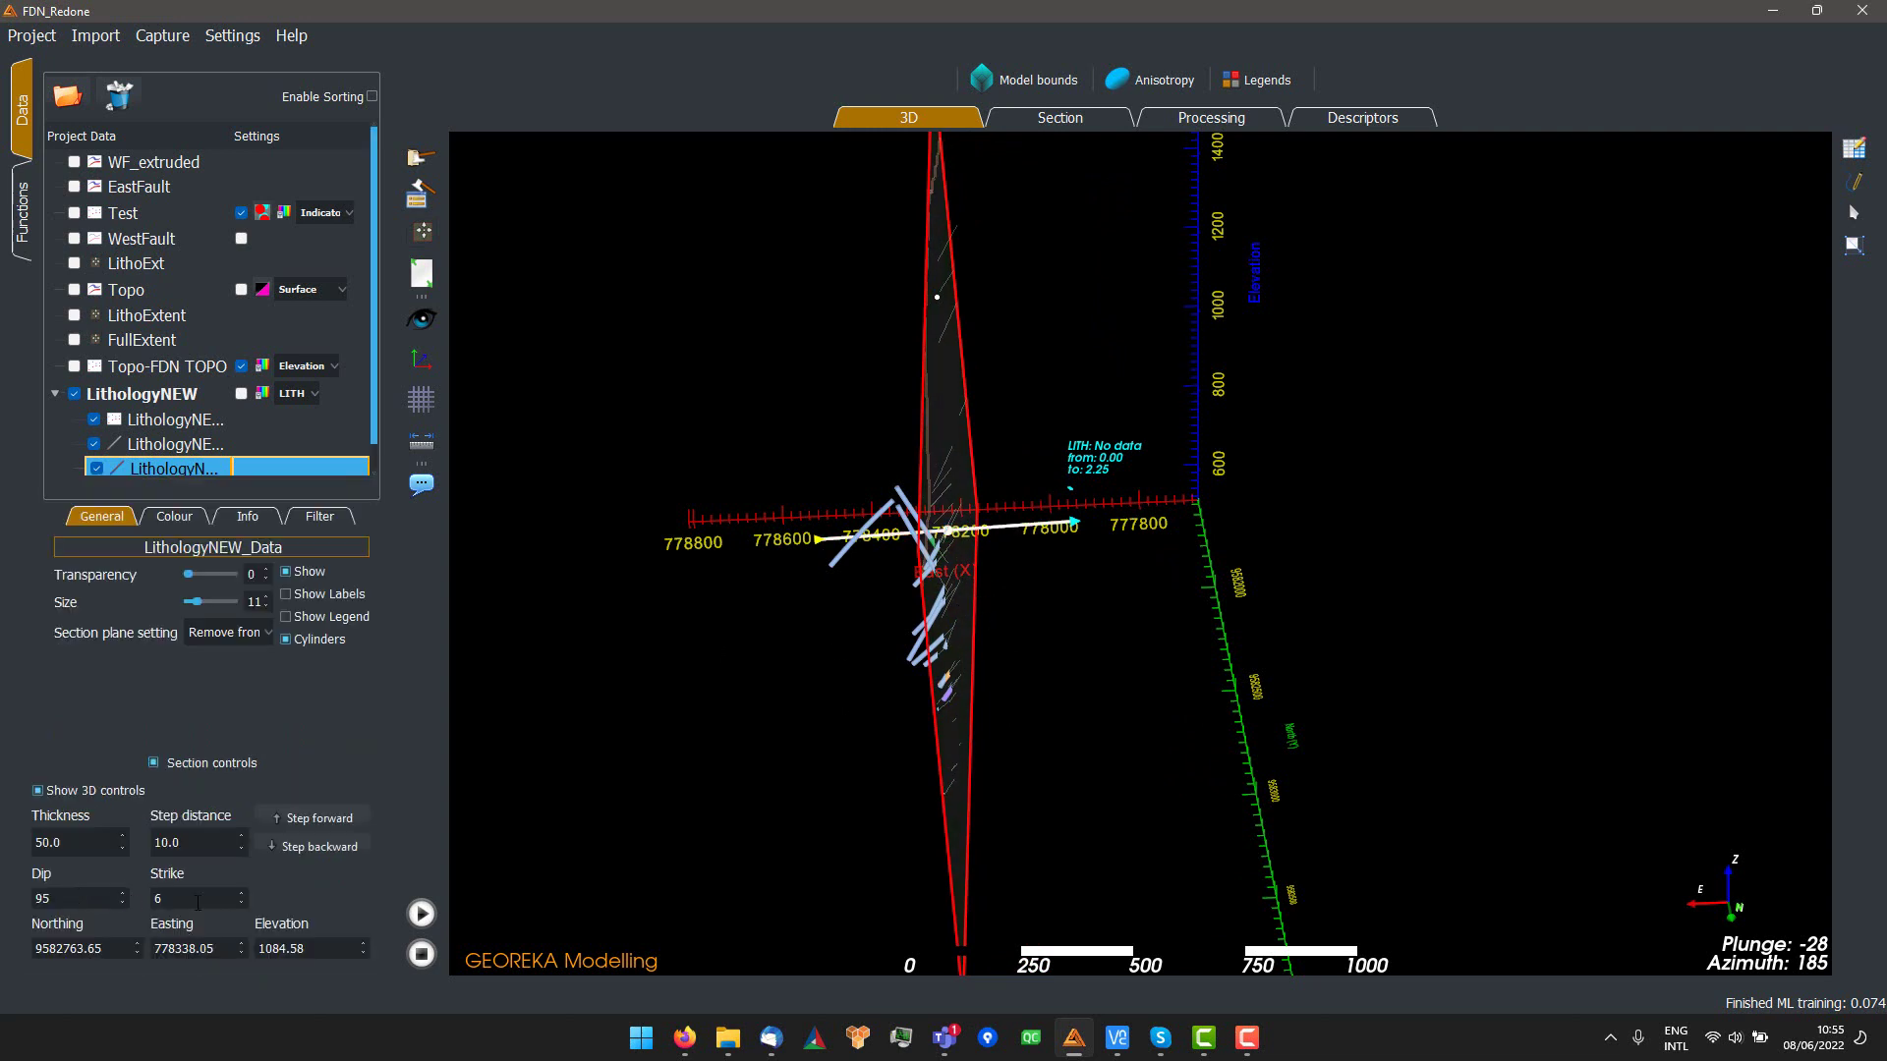
double_click(198, 902)
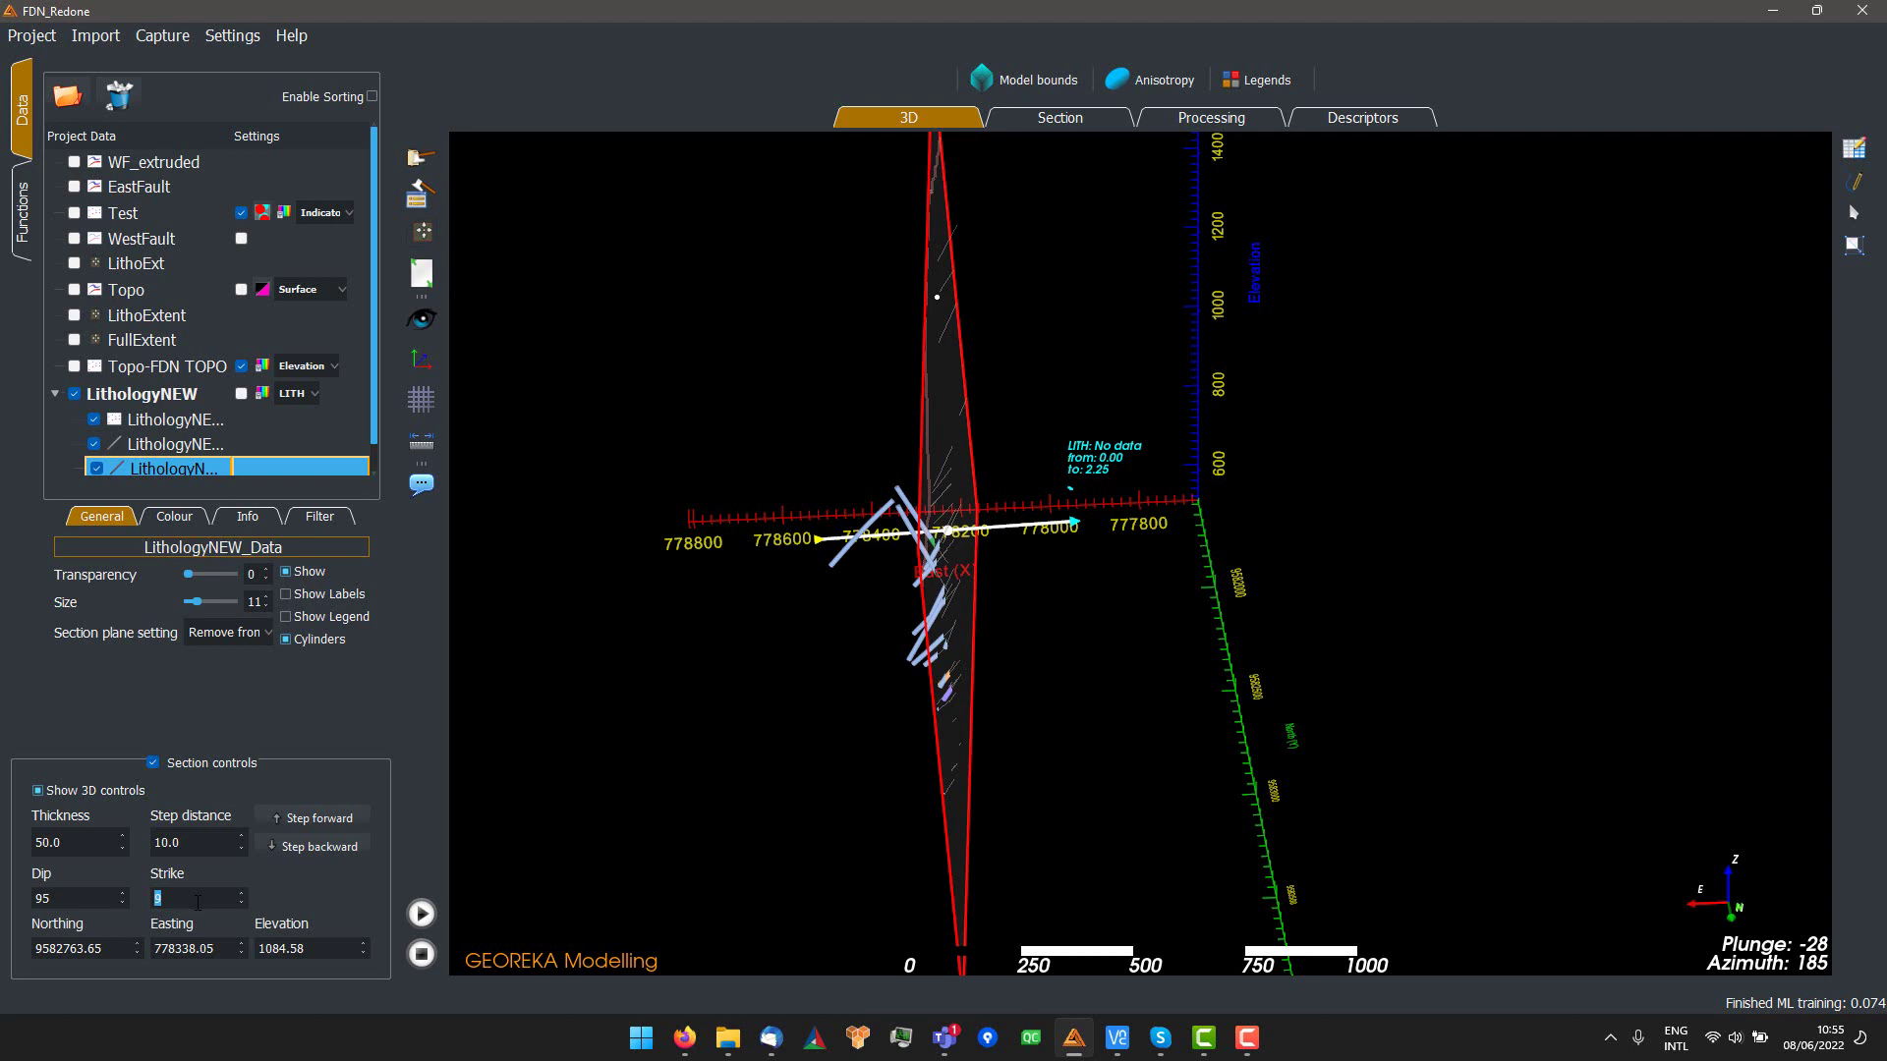
scroll(197, 902, "up", 2)
left_click_drag(644, 826, 992, 750)
left_click_drag(1181, 717, 1070, 472)
left_click_drag(1053, 539, 1466, 619)
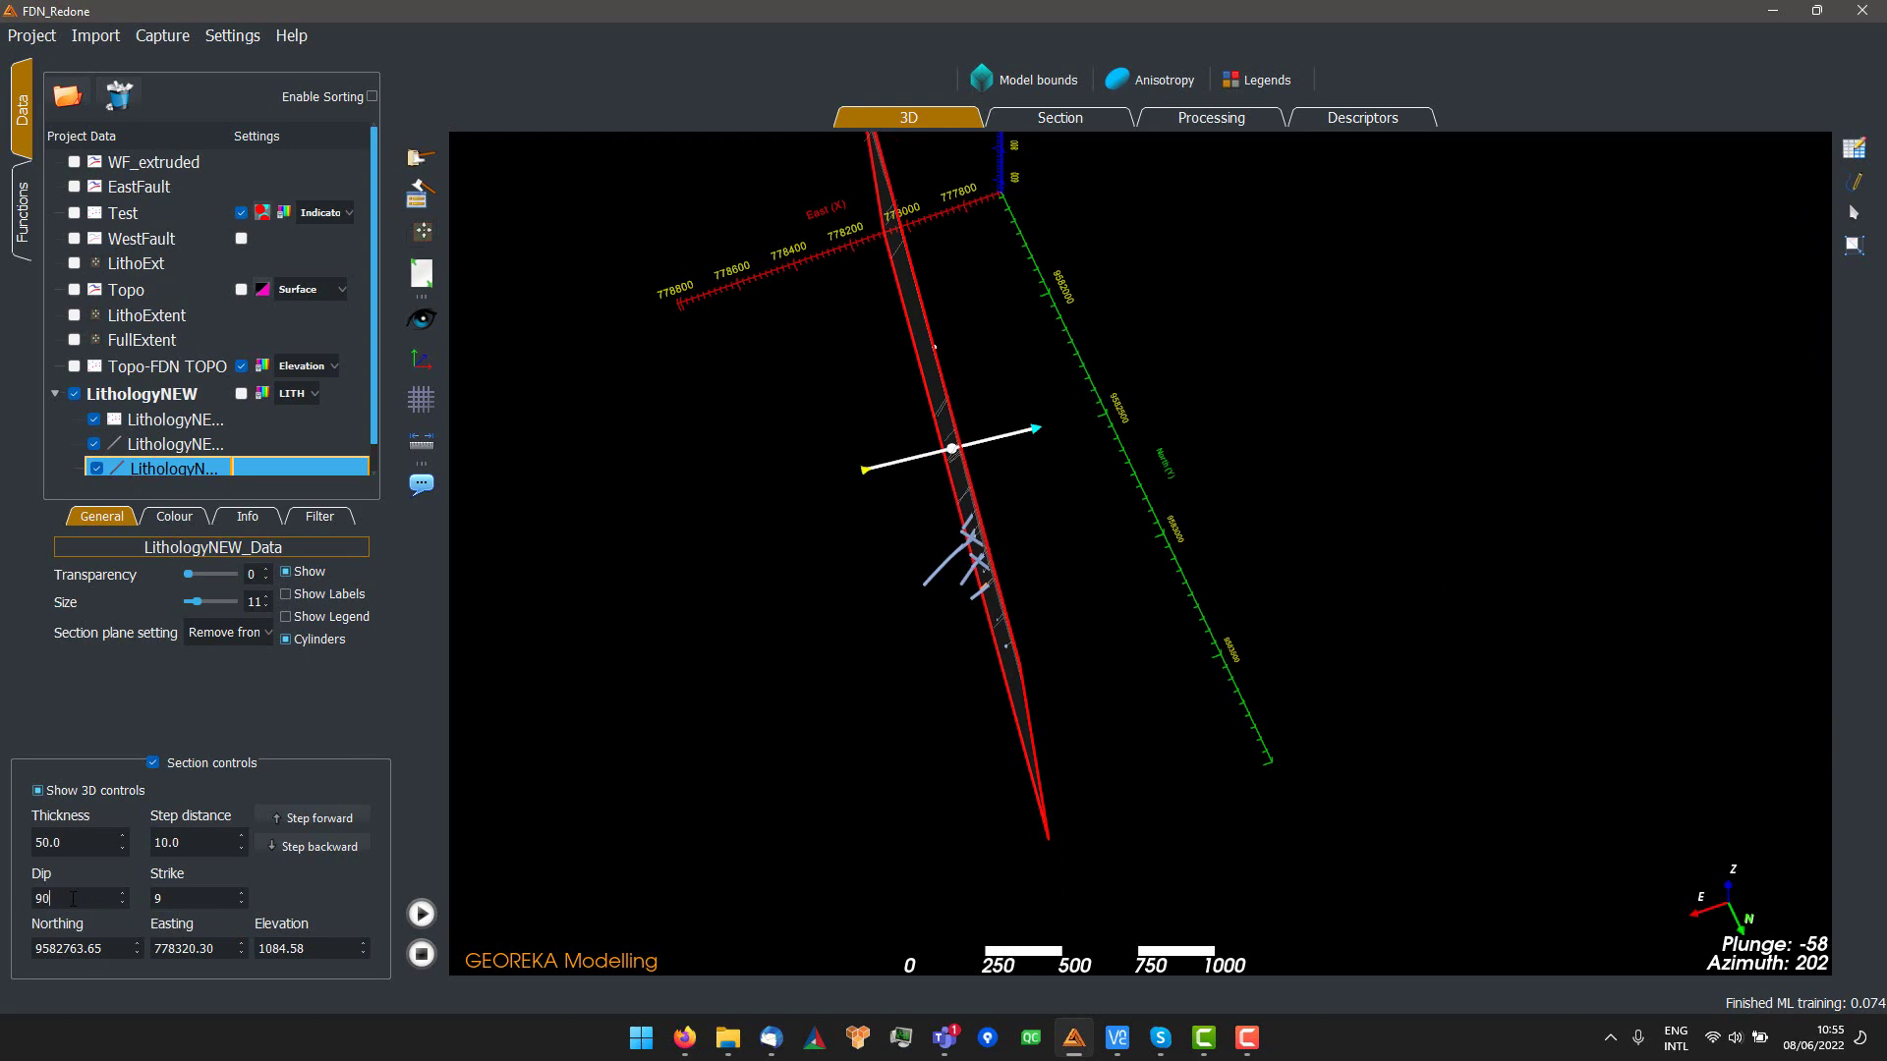
- Set the section plane's dip to 90 and nudge the plane to about easting 778316 beside the drillholes
left_click(72, 898)
type("90")
key("Return")
left_click_drag(1300, 652, 857, 534)
scroll(1130, 593, "up", 5)
scroll(1020, 540, "up", 3)
mouse_move(1022, 536)
left_mouse_down()
mouse_move(1031, 564)
mouse_move(1031, 544)
left_mouse_up()
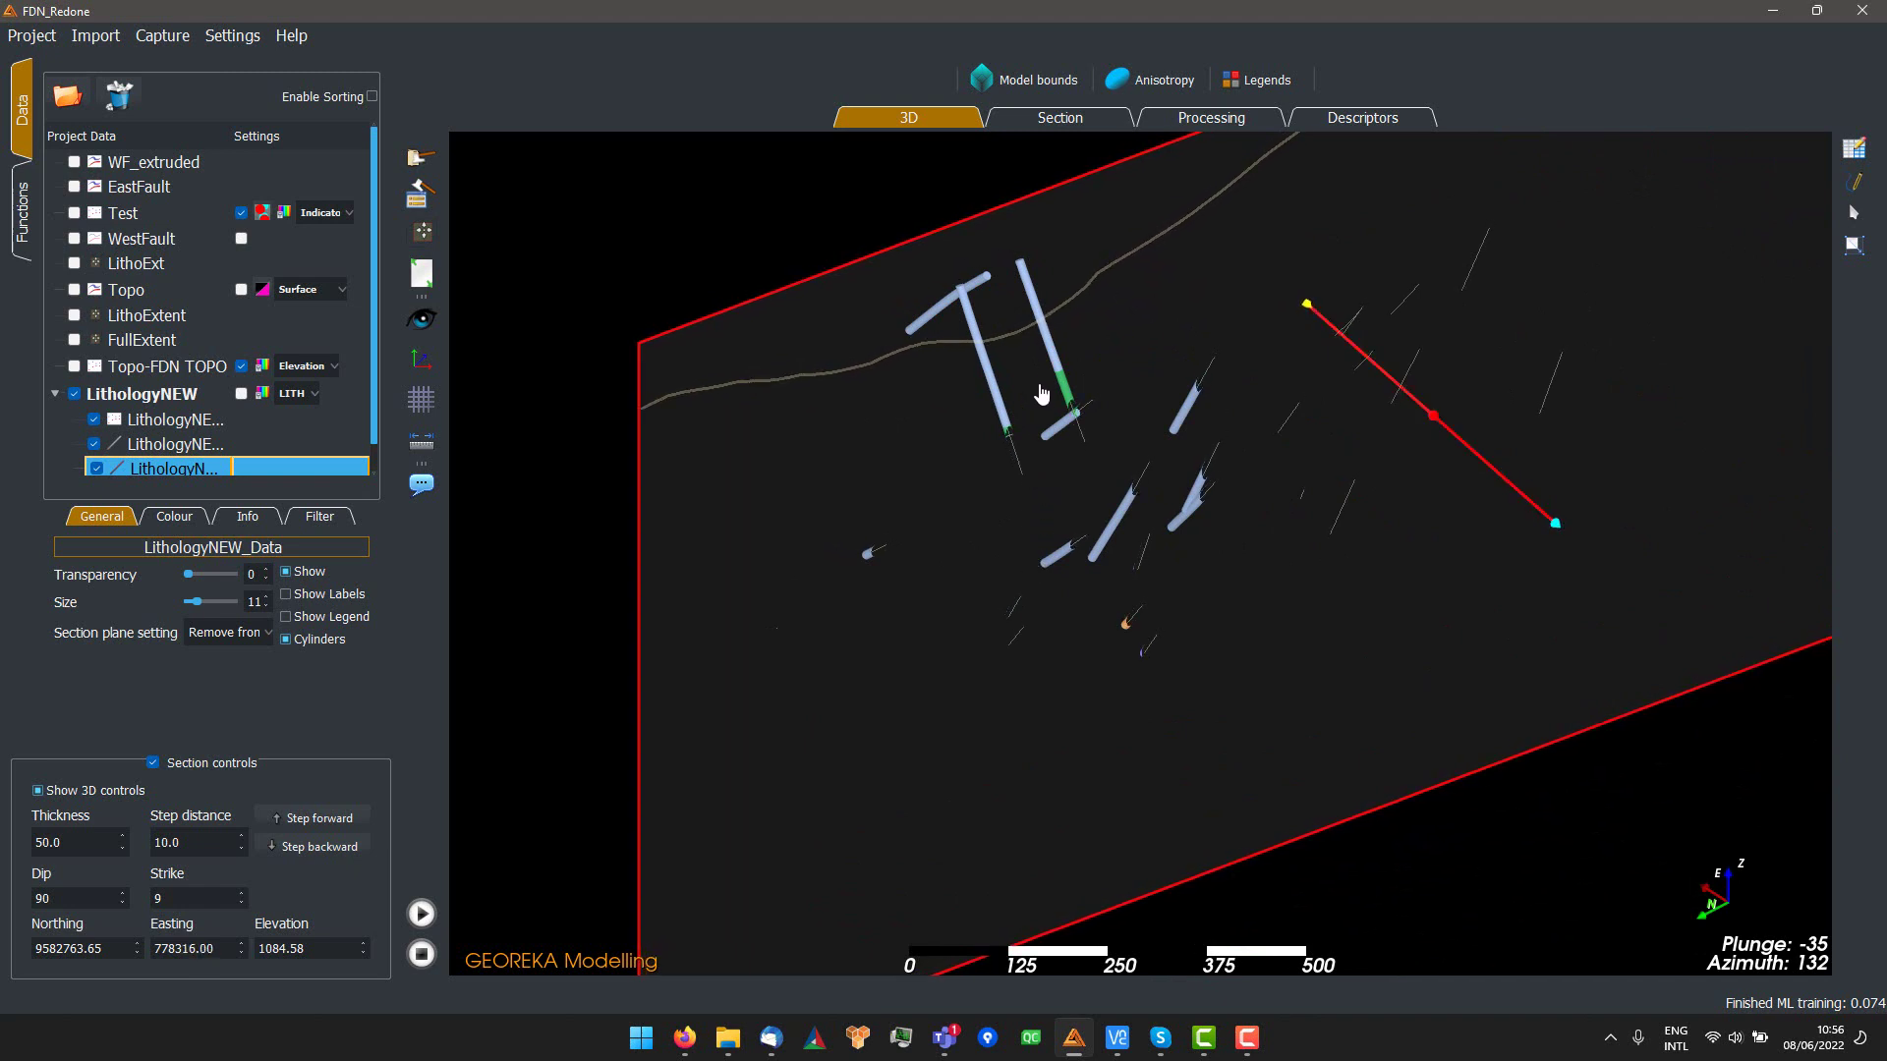
- Set the section plane's strike to 7 and move the plane to about easting 778340
scroll(1253, 811, "down", 3)
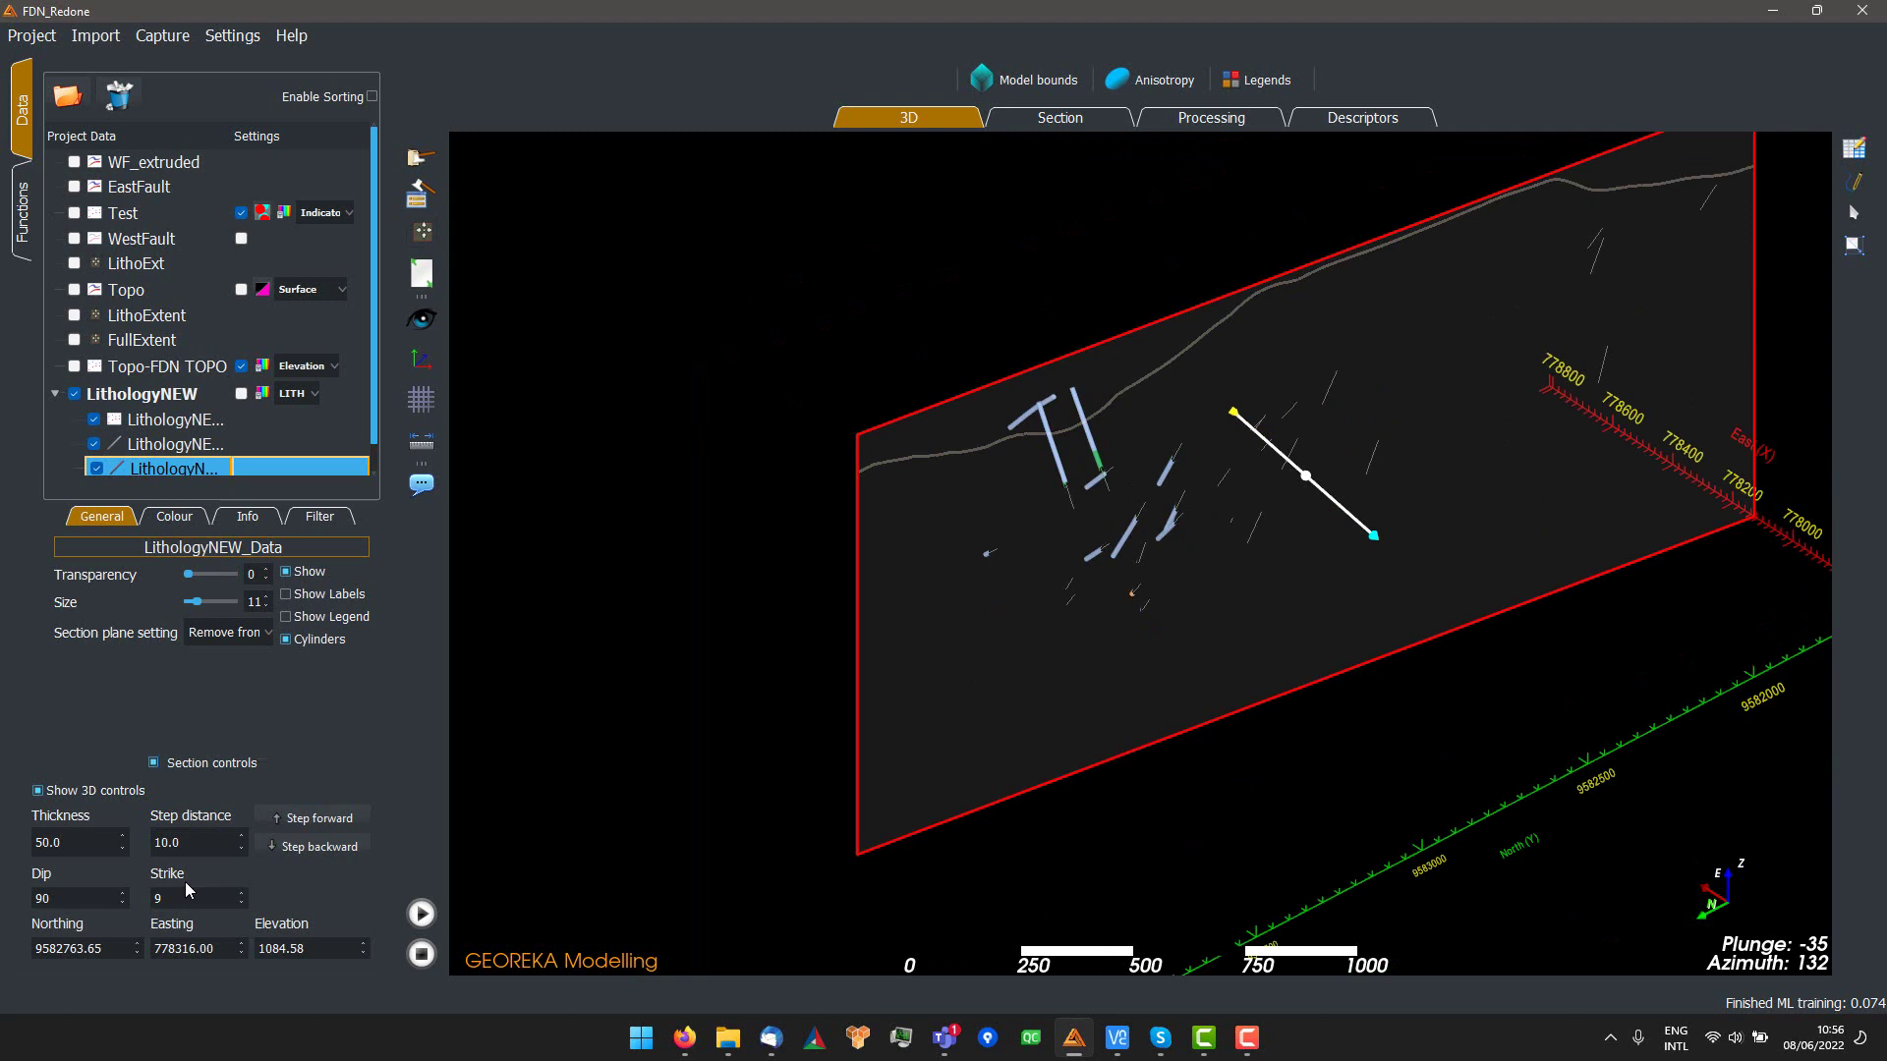
left_click(179, 900)
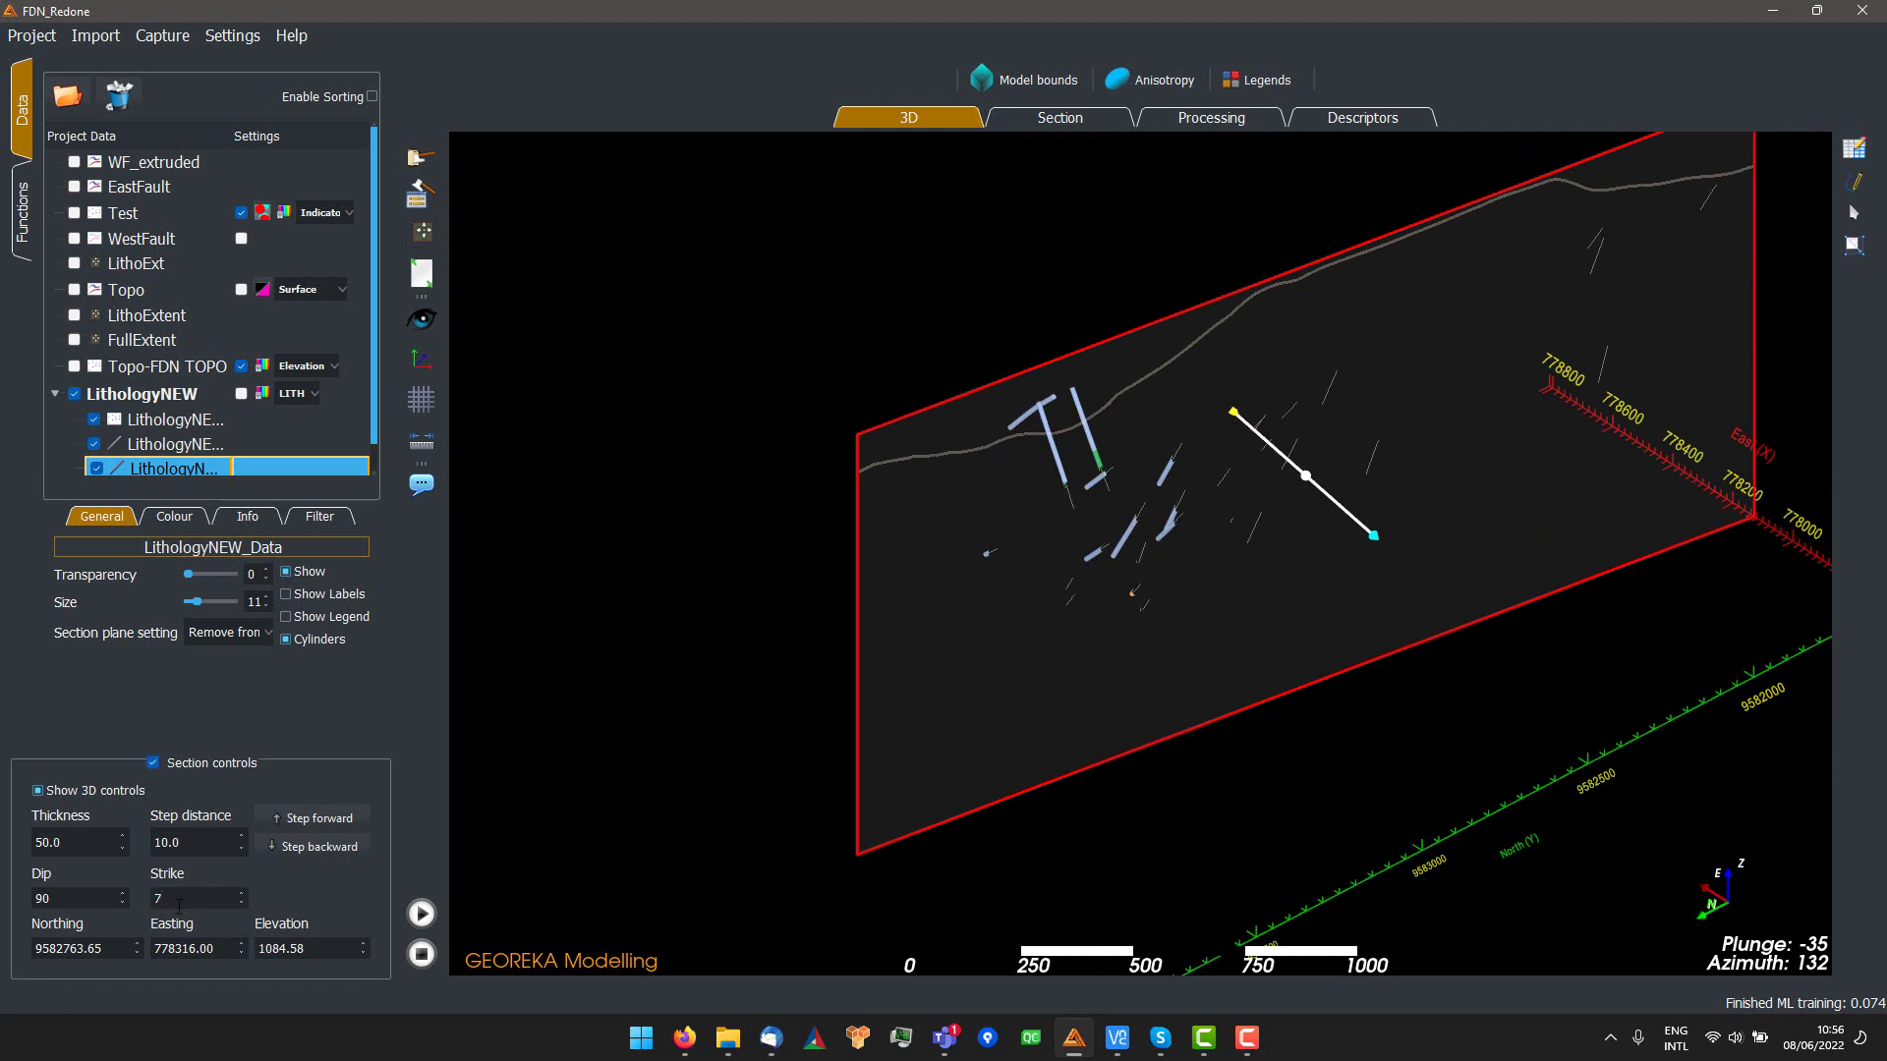
key("Return")
left_click_drag(1180, 643, 1179, 623)
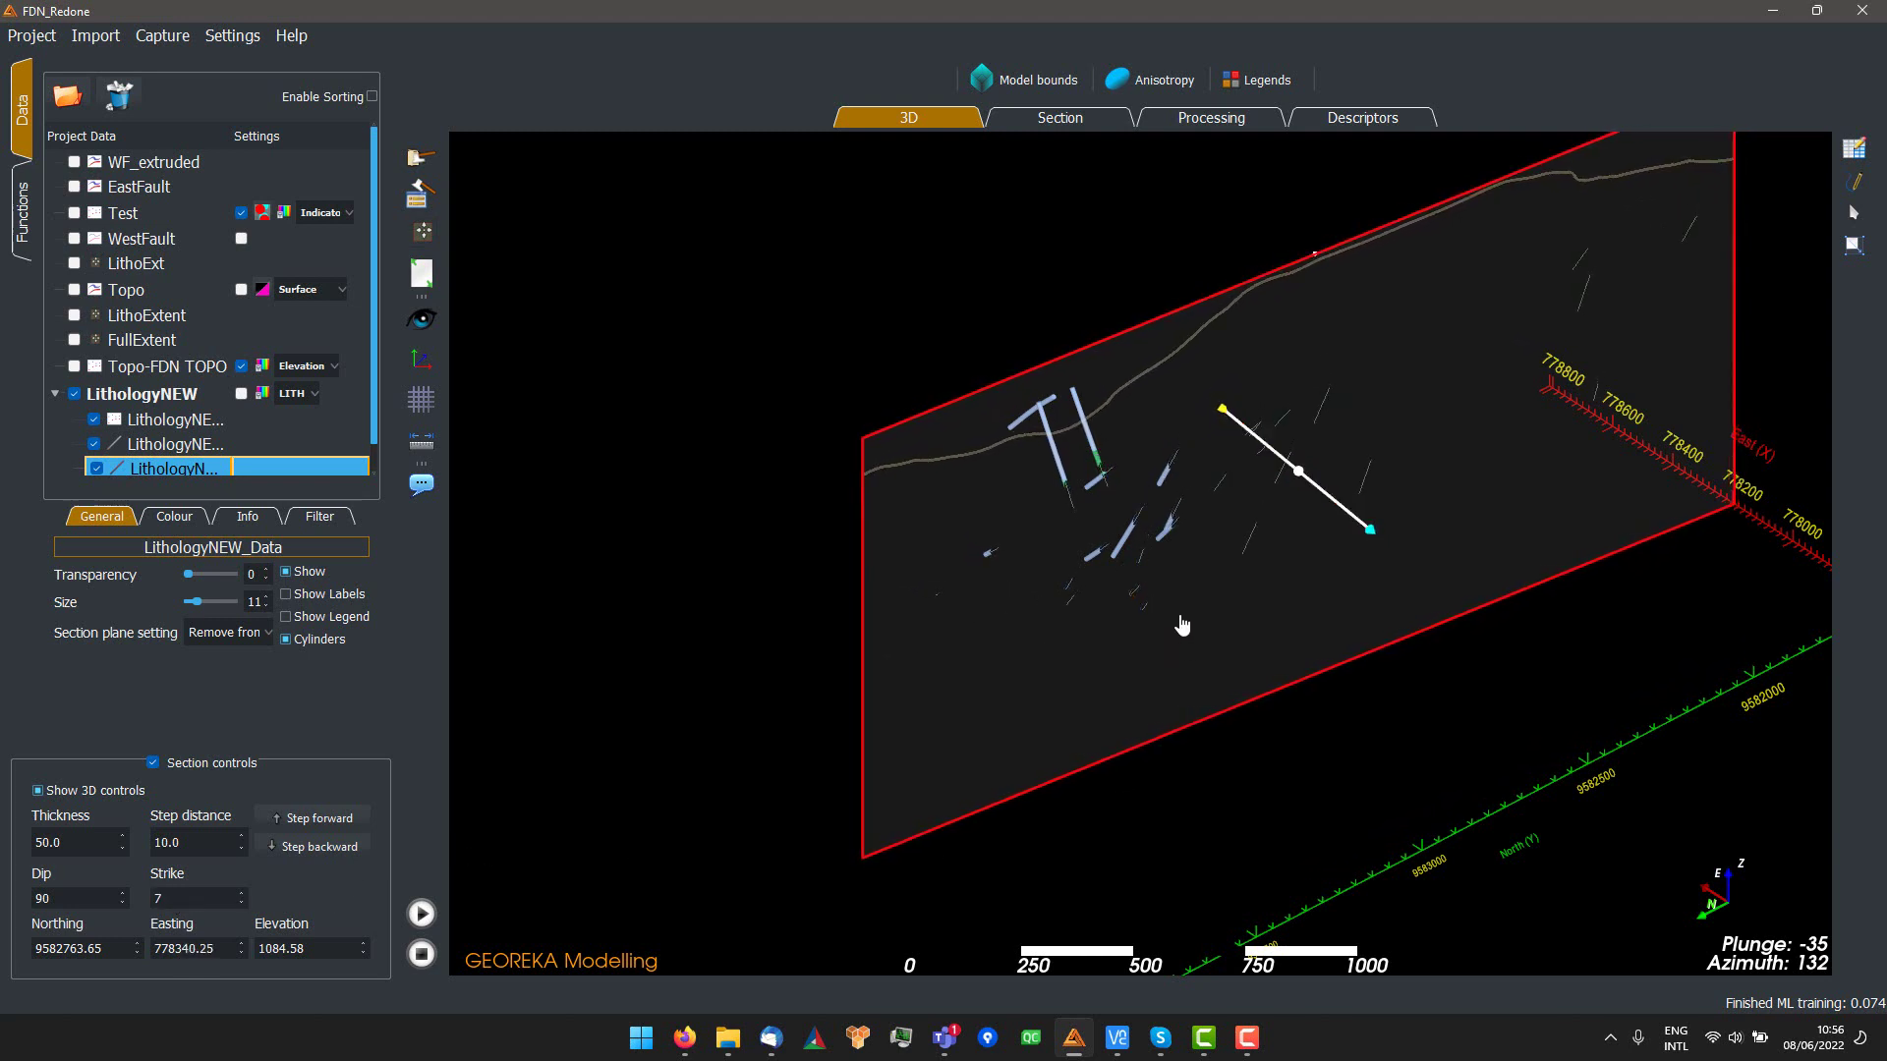
- Create a surface named EastFault_plane from the section plane and turn the section plane off
left_click_drag(1293, 702, 1145, 801)
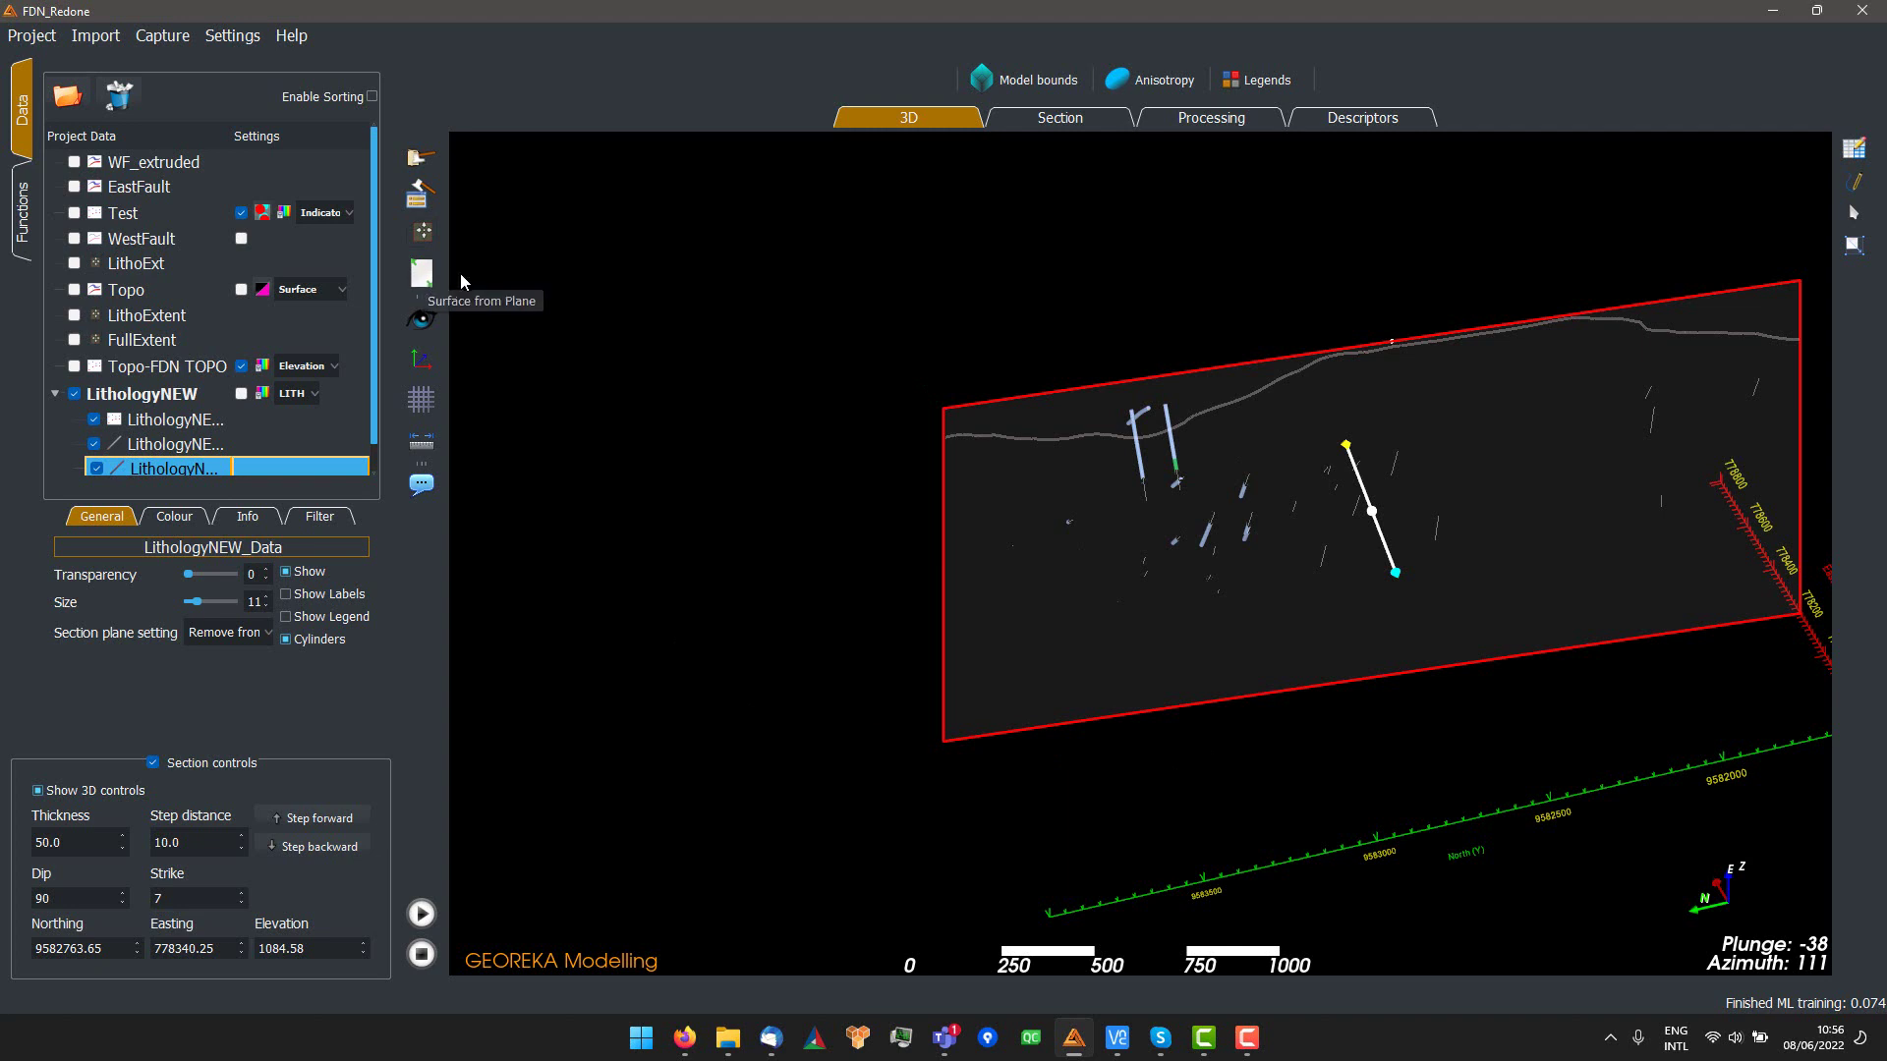
left_click(423, 275)
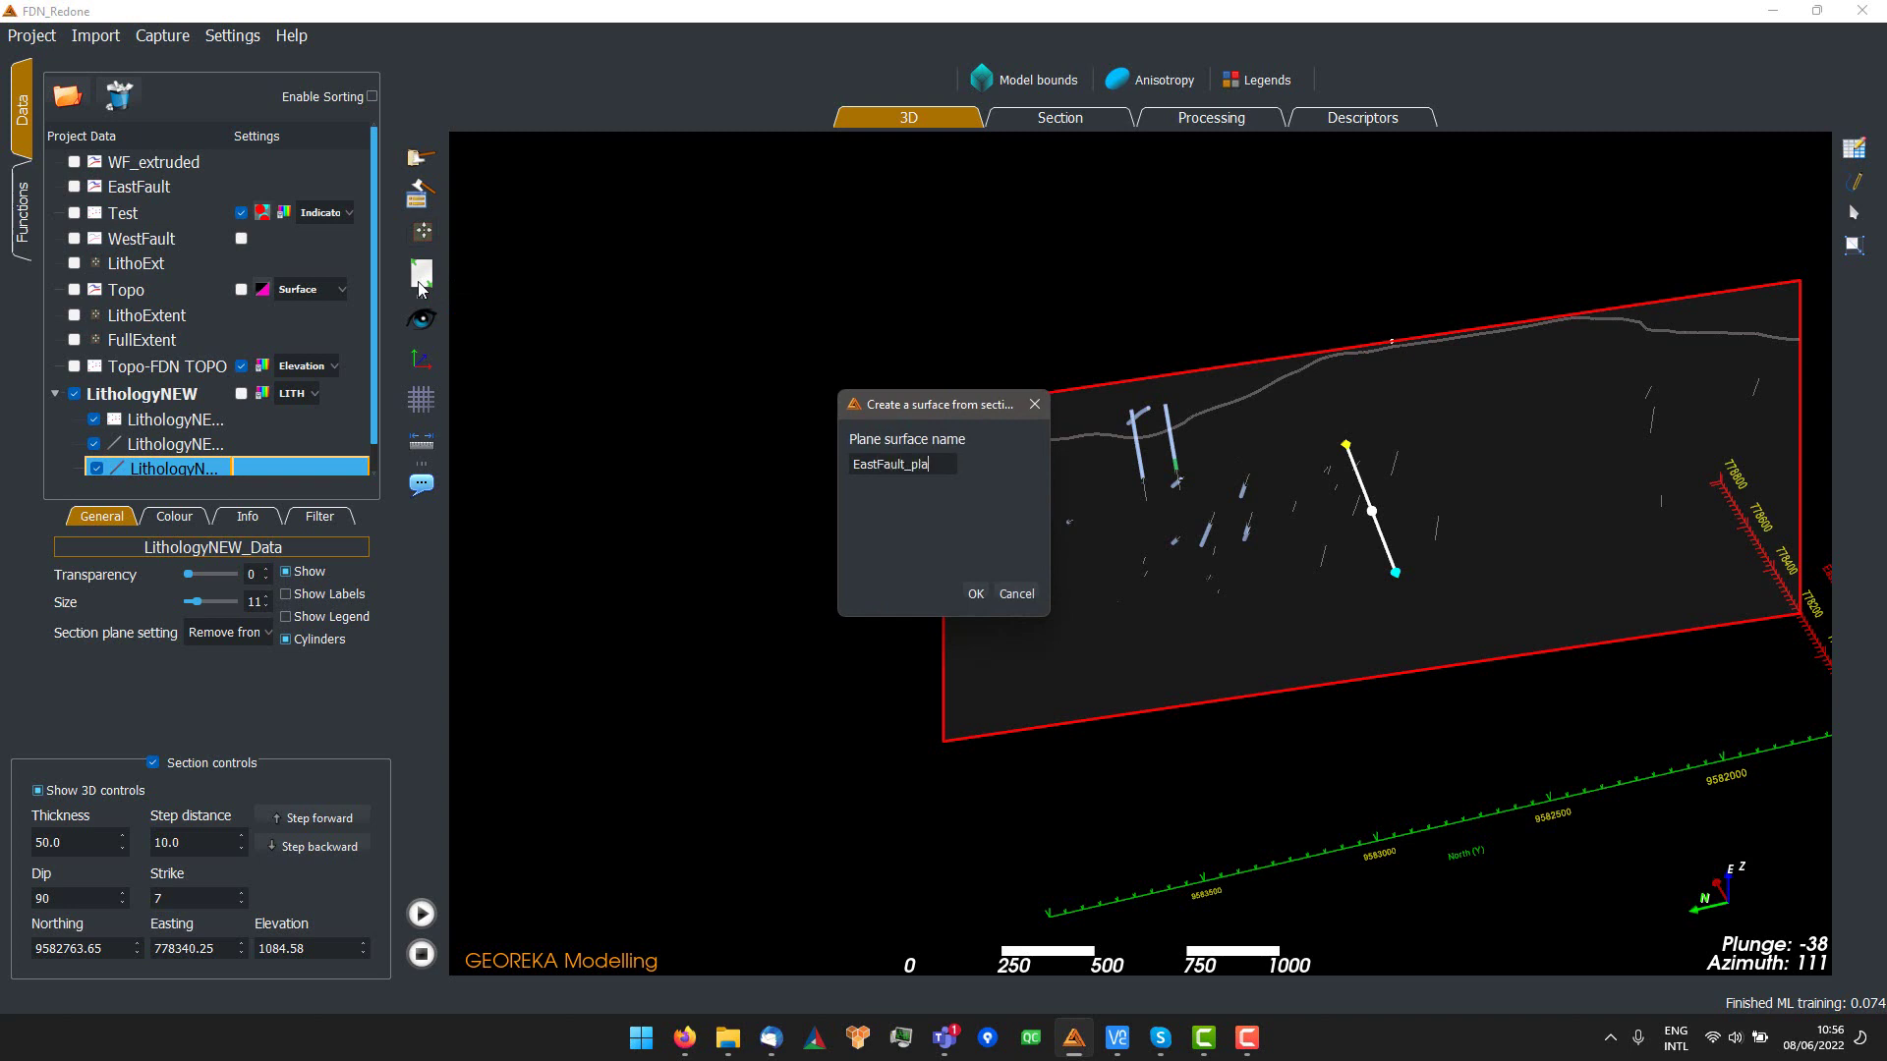
left_click(978, 596)
left_click(413, 163)
- Examine the EastFault_plane surface against the drillhole lithology from several directions, including along the plane from the south
scroll(962, 430, "down", 6)
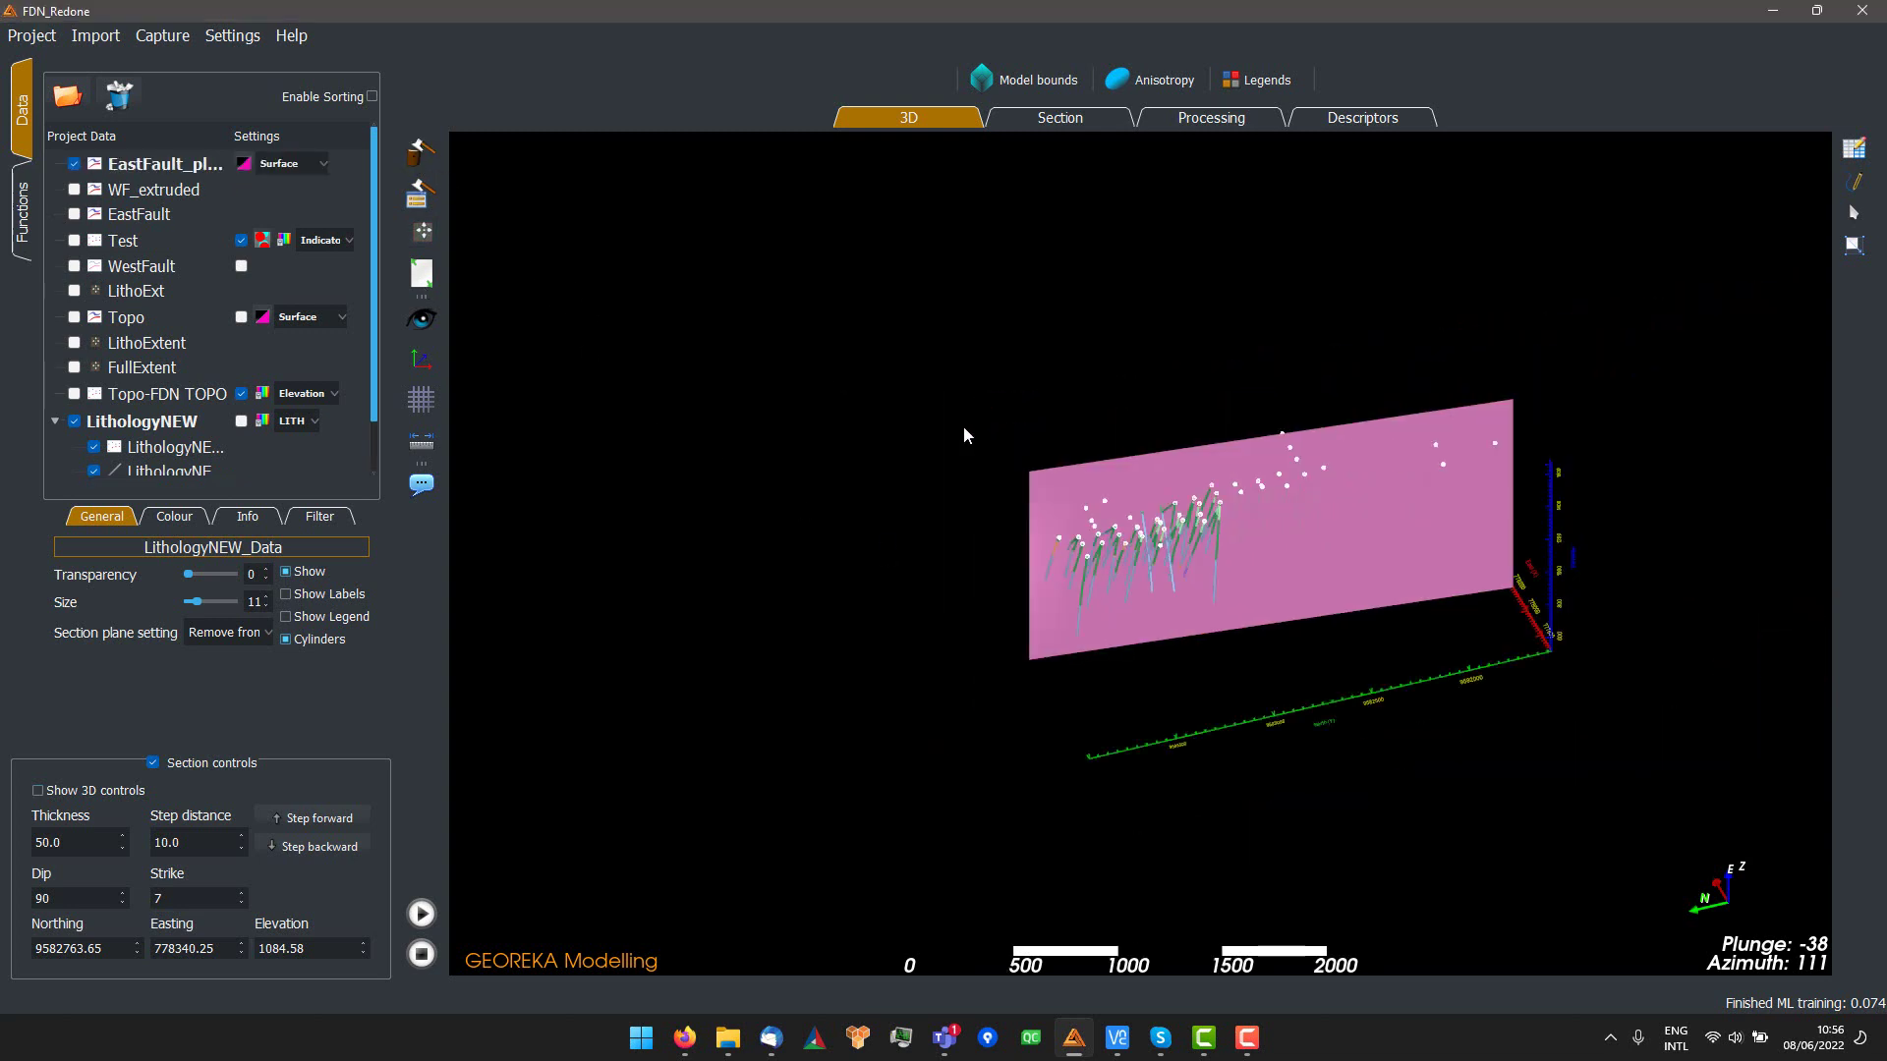
left_click_drag(1205, 480, 1640, 452)
scroll(1234, 555, "up", 2)
left_click_drag(1206, 515, 510, 671)
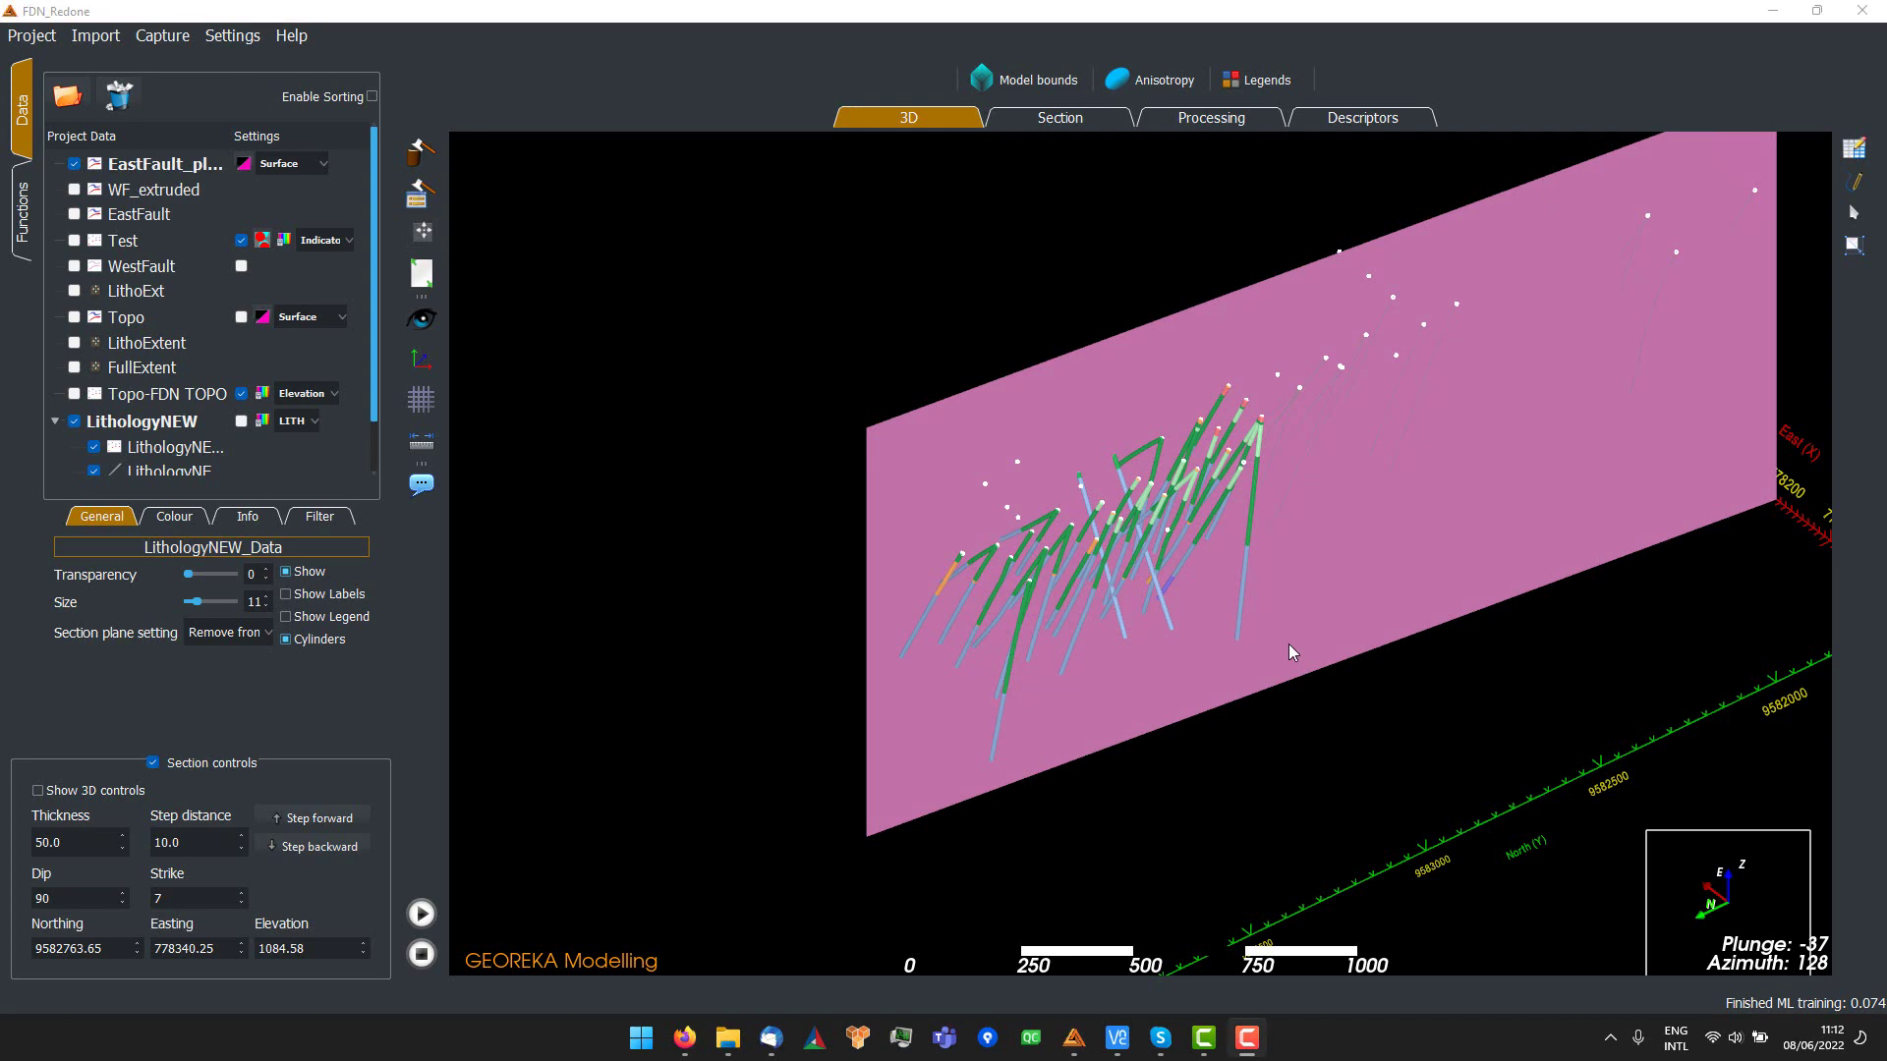
left_click_drag(1017, 651, 1271, 563)
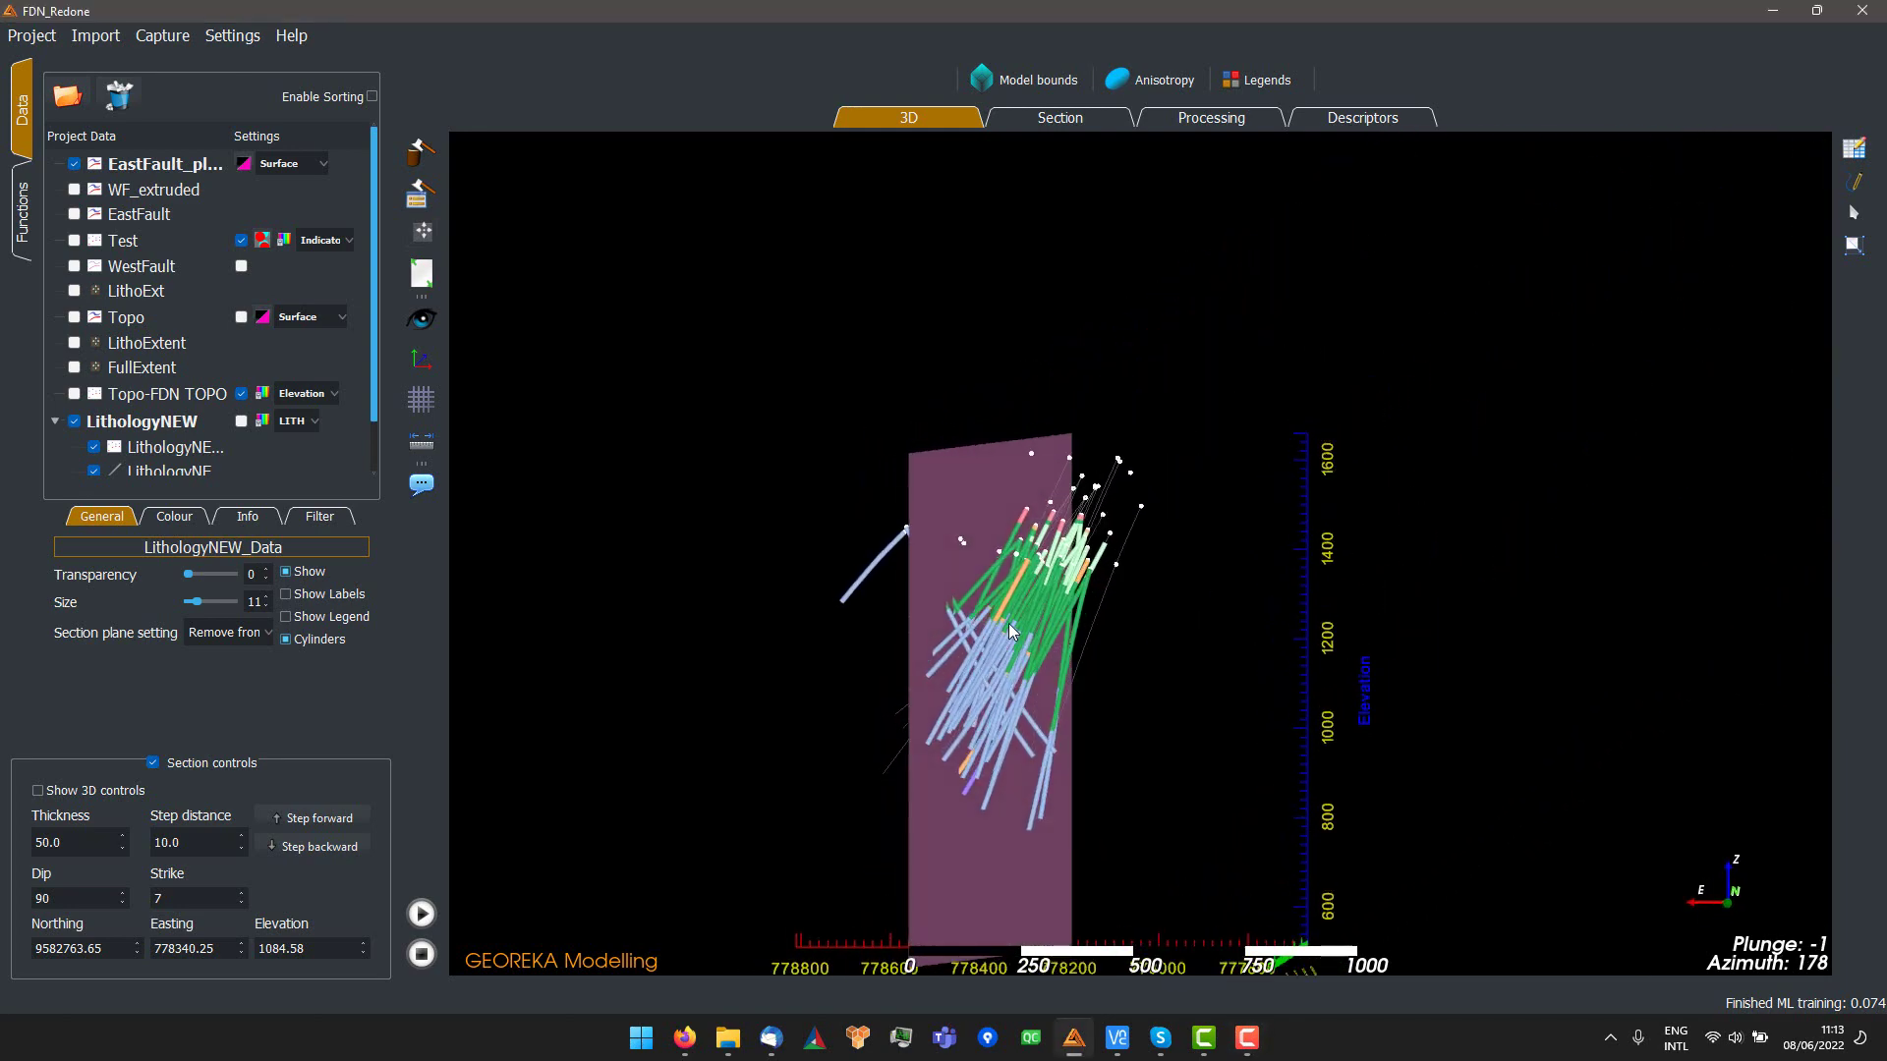
scroll(1008, 623, "down", 2)
scroll(1002, 625, "up", 2)
scroll(1006, 609, "up", 2)
mouse_move(958, 662)
left_mouse_down()
mouse_move(986, 657)
mouse_move(964, 652)
left_mouse_up()
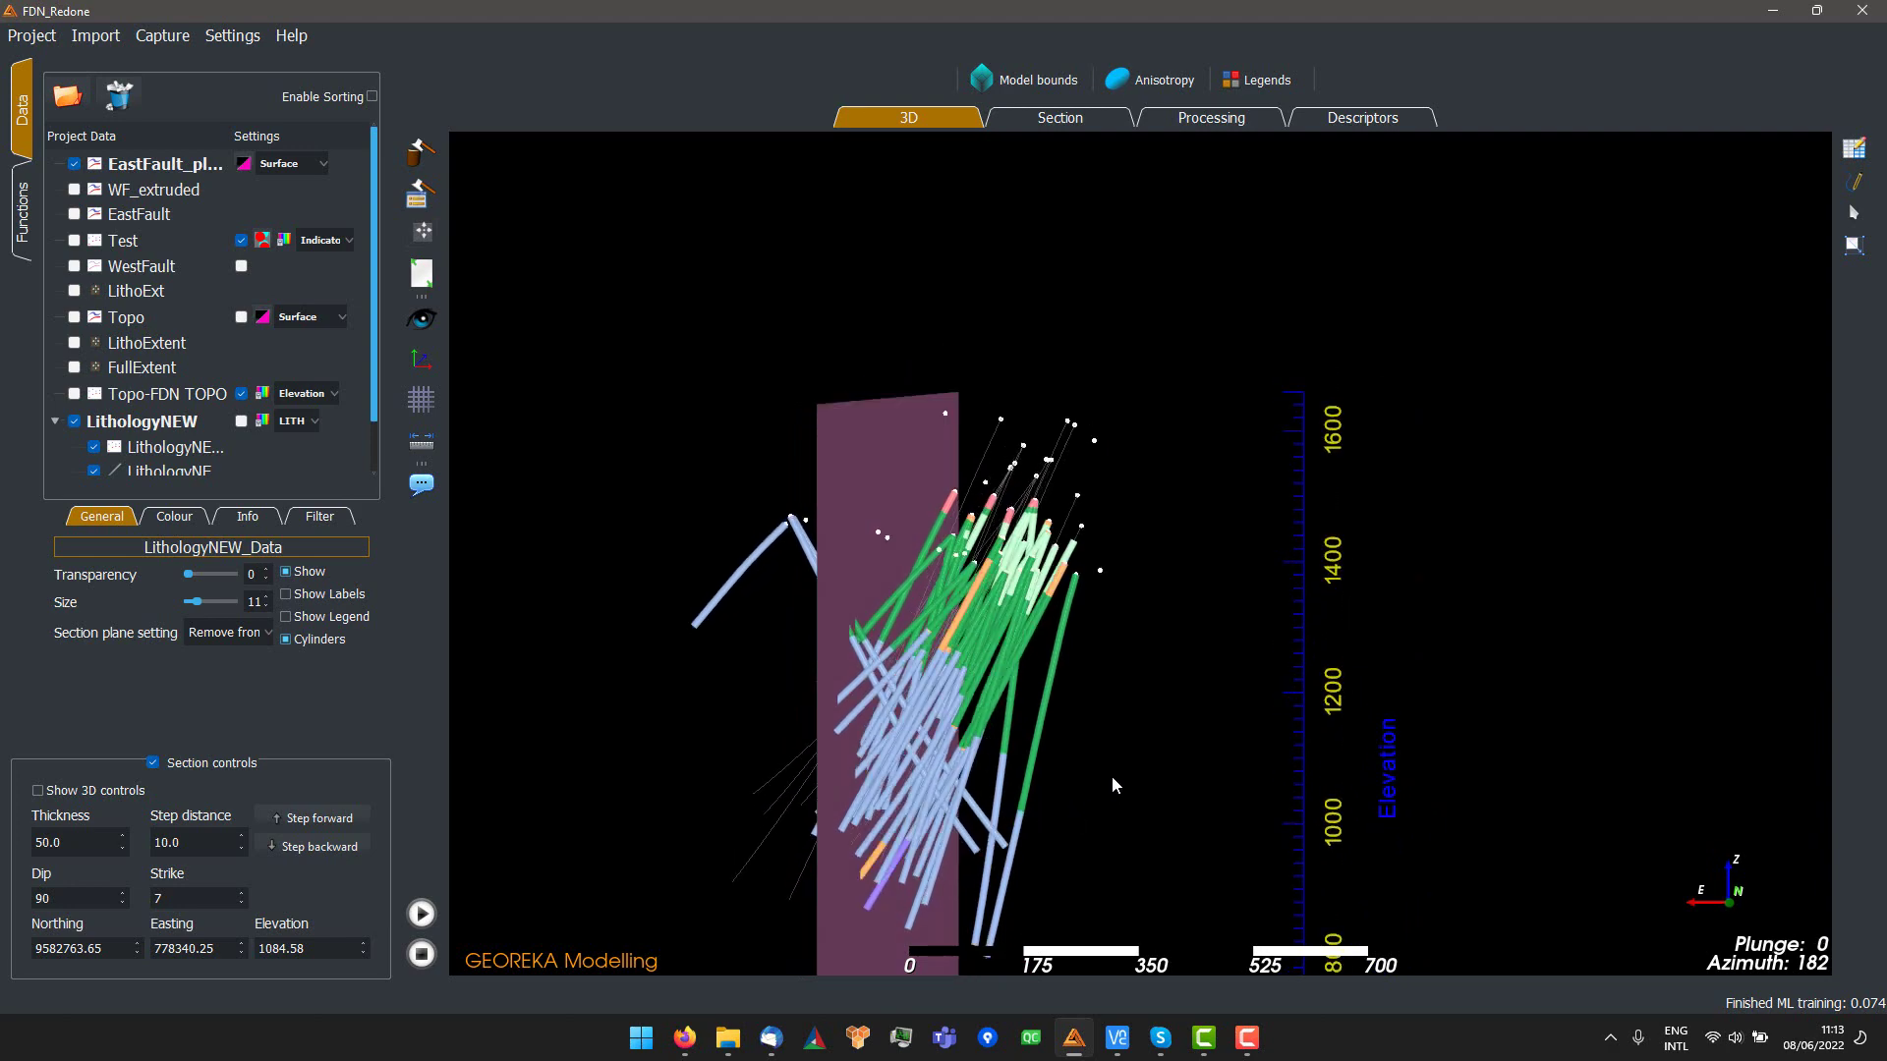
left_click_drag(1112, 785, 704, 771)
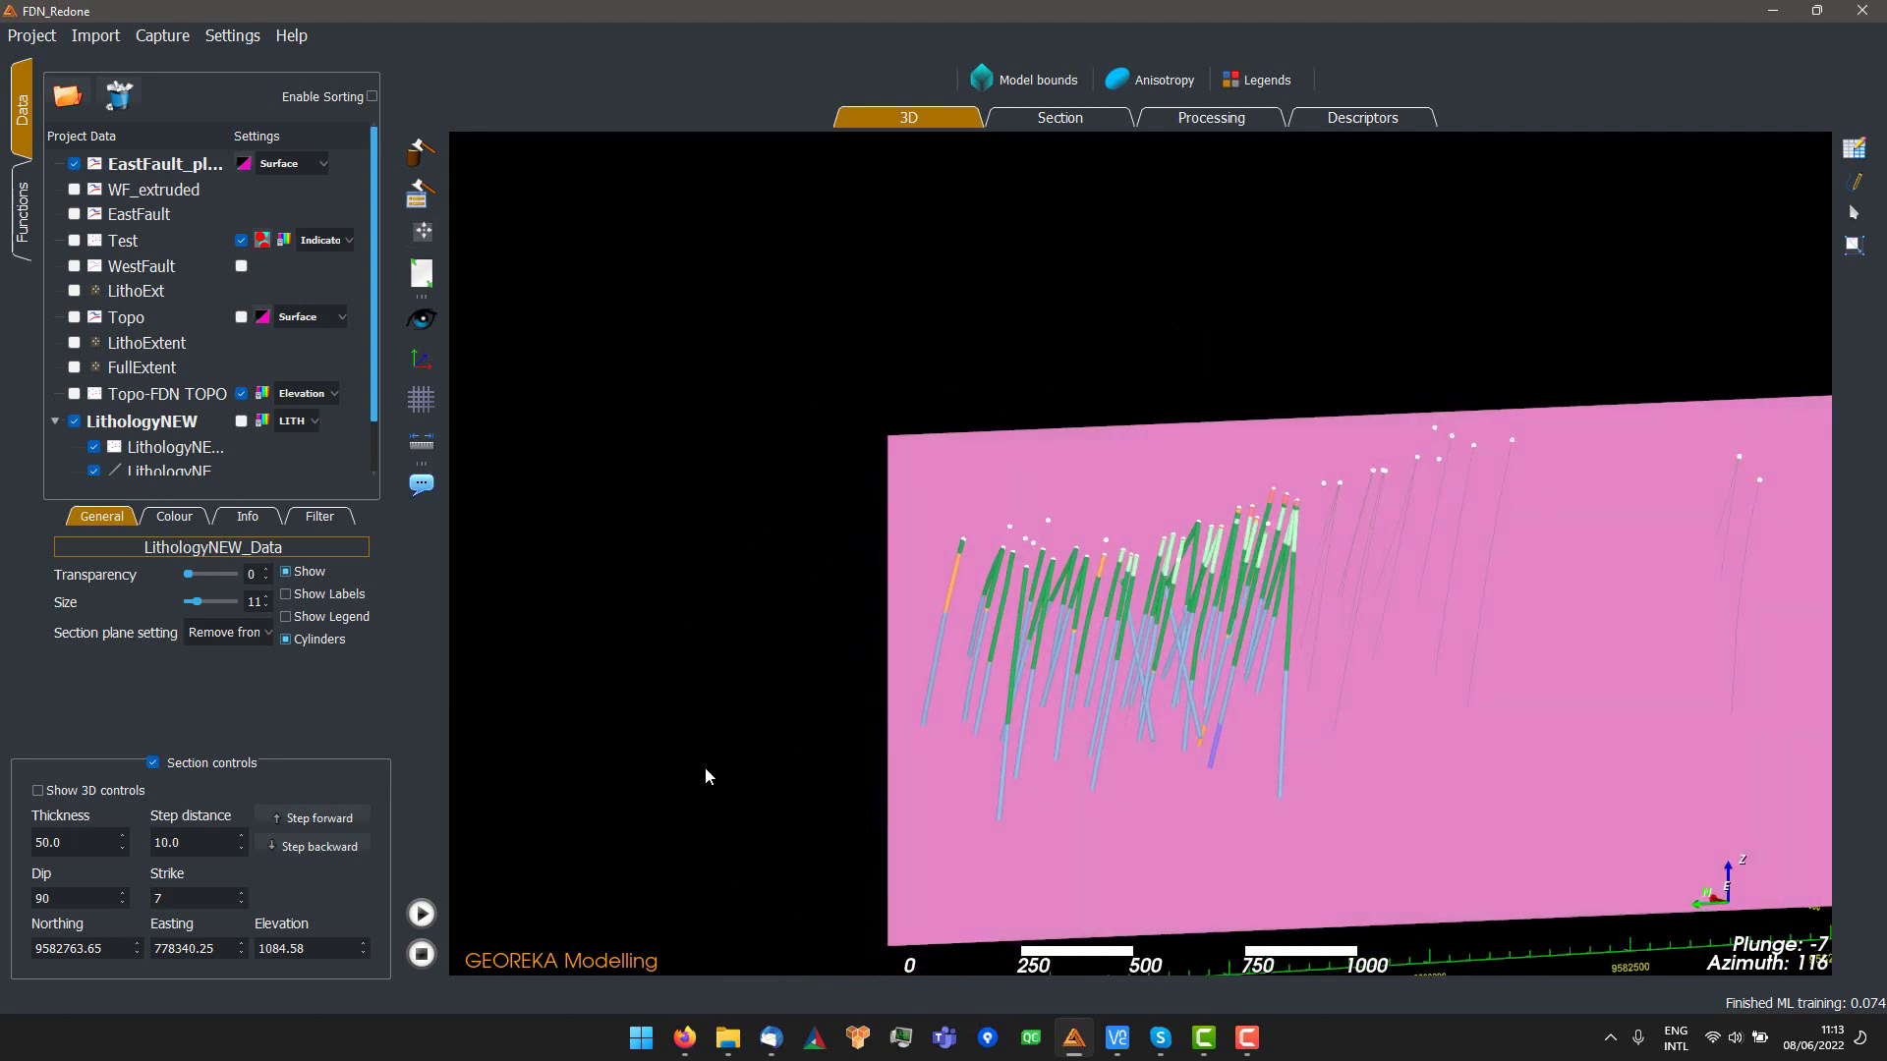
- Show the WF_extruded surface and examine its shape among the drillholes from the side and from above
left_click(75, 190)
left_click_drag(783, 349, 1177, 637)
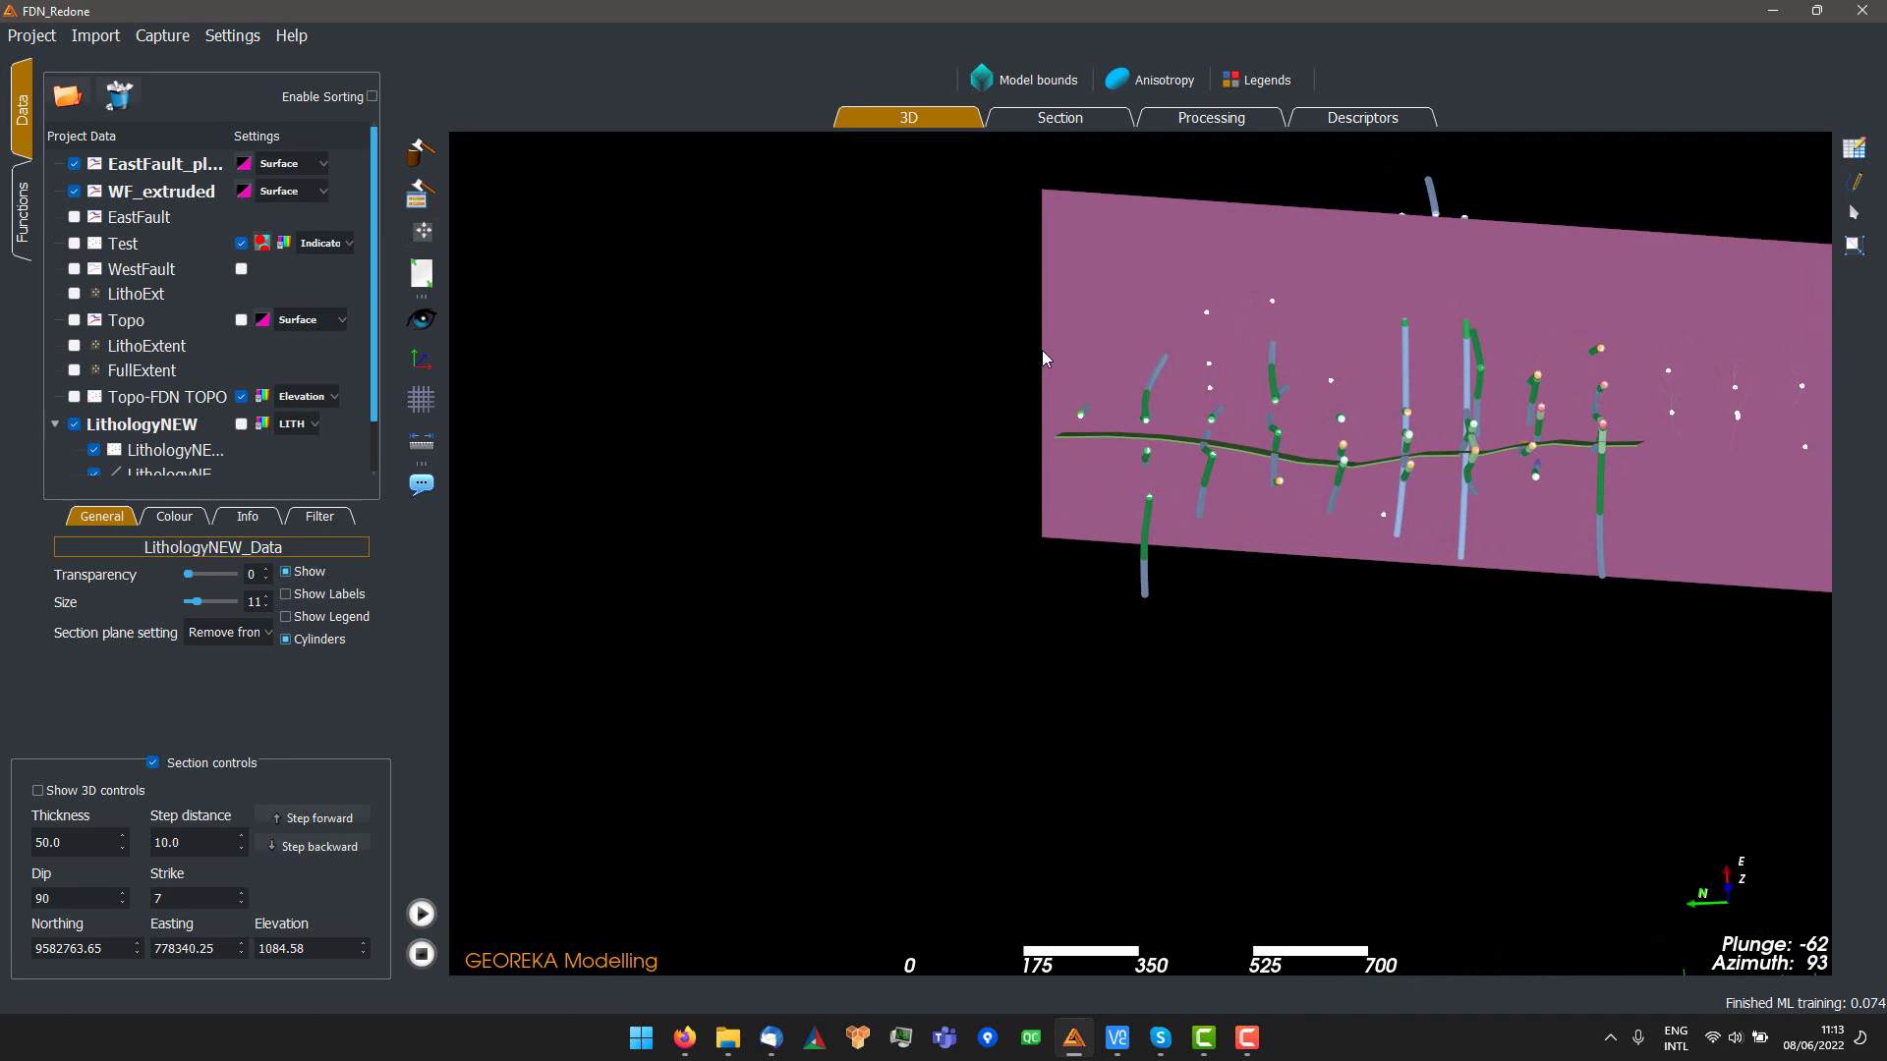
left_click_drag(1616, 455, 562, 583)
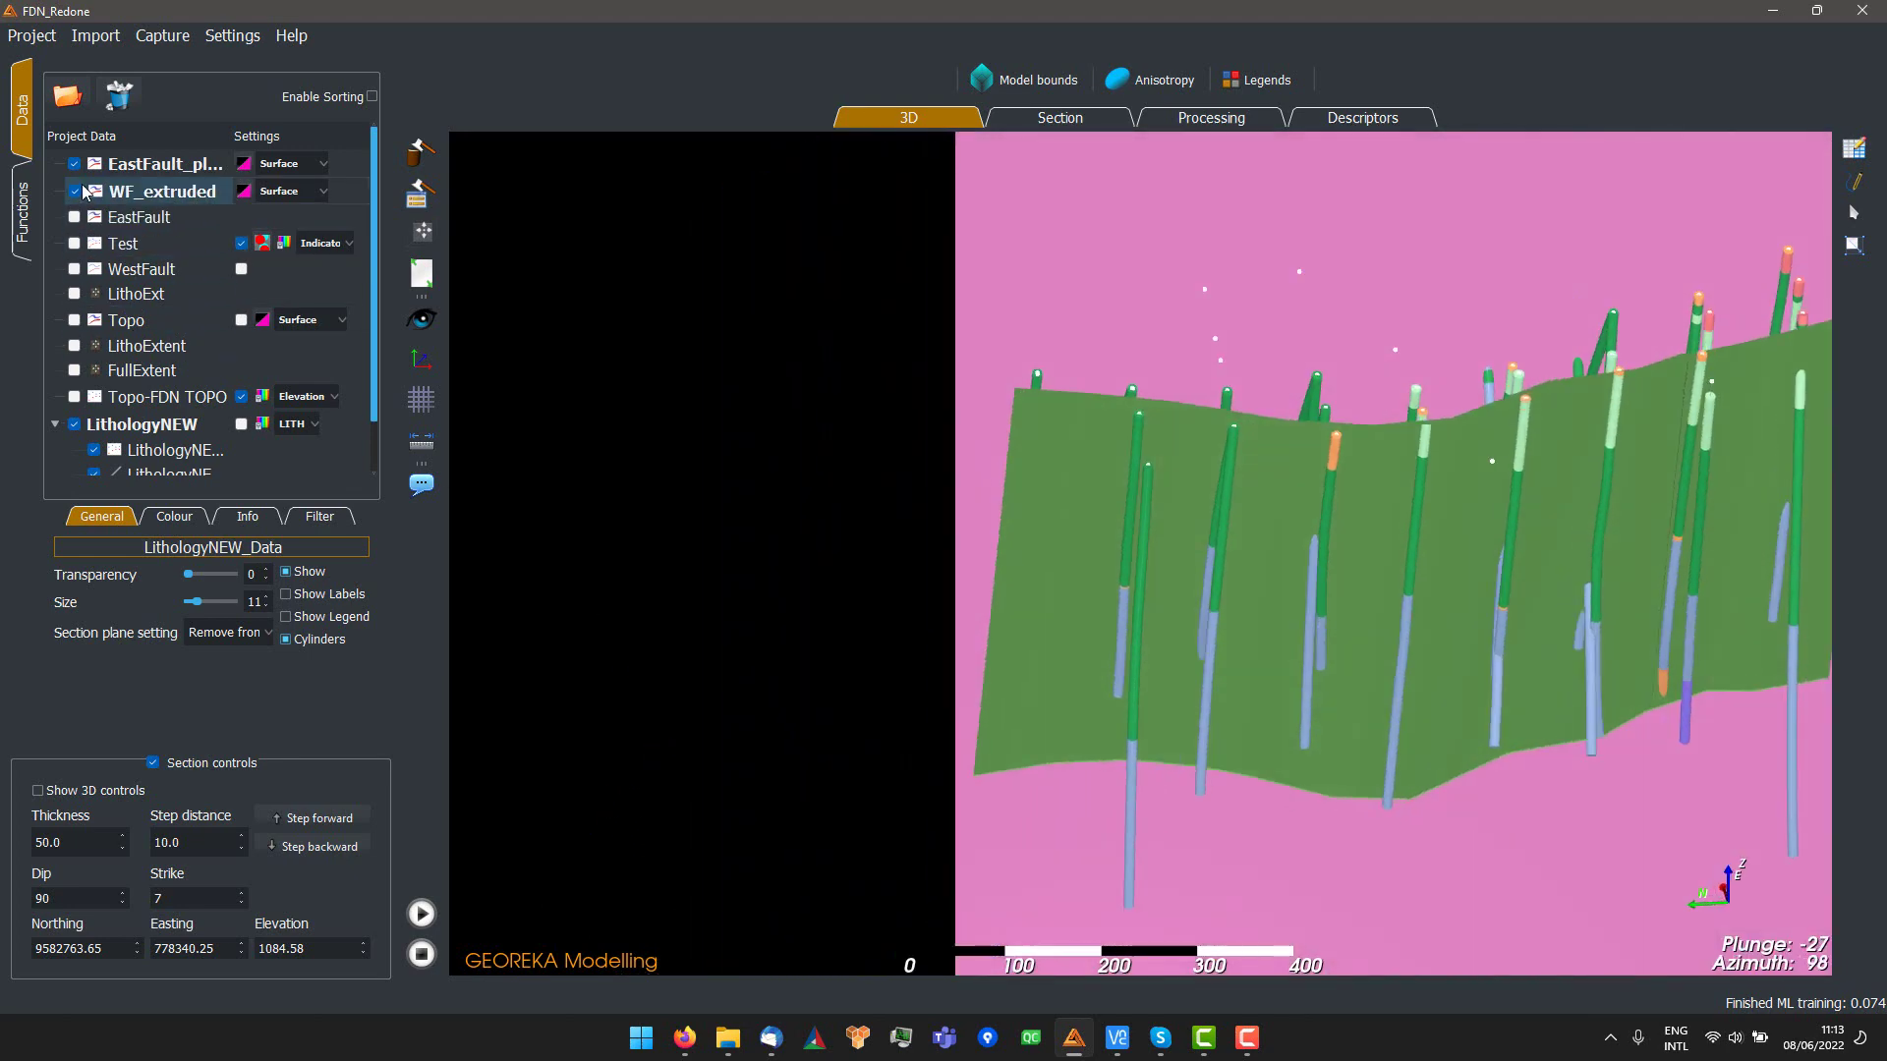
left_click_drag(1082, 368, 1047, 552)
scroll(658, 449, "down", 1)
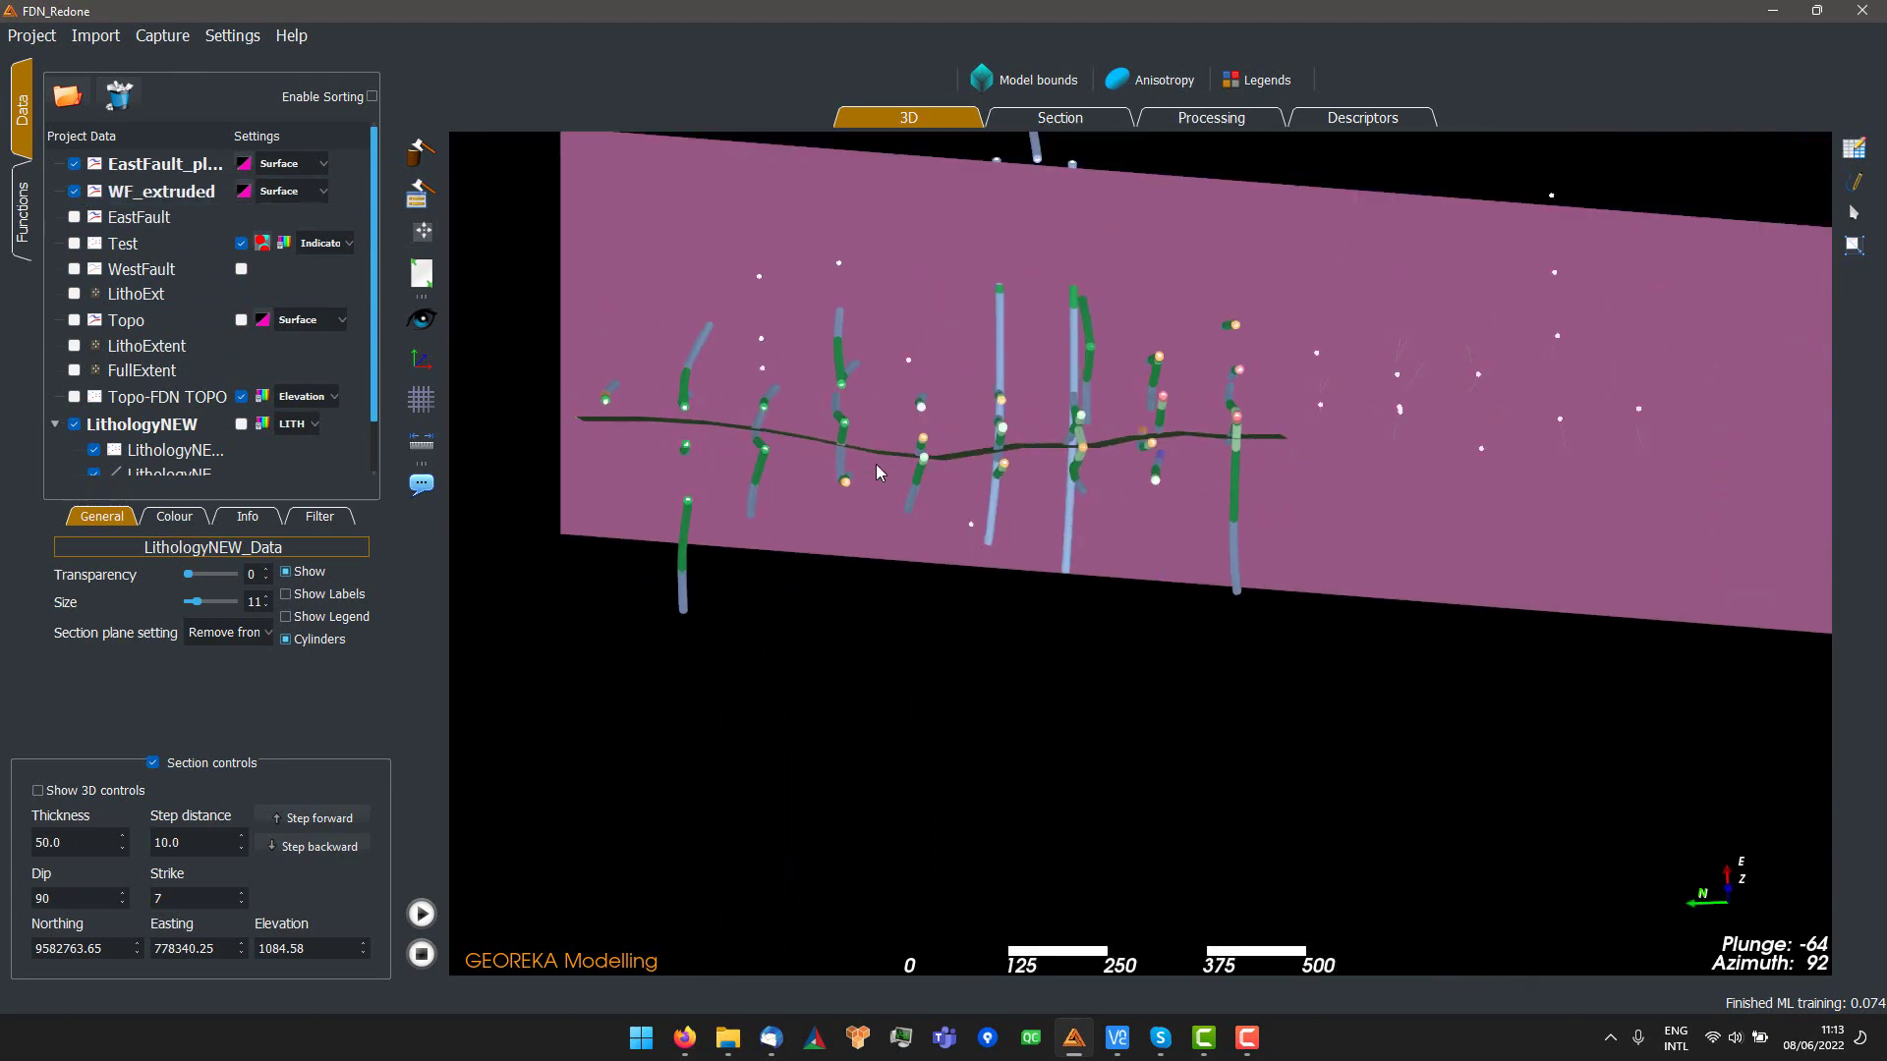
left_click_drag(758, 438, 755, 422)
middle_click_drag(837, 427, 1153, 473)
left_click_drag(1153, 474, 1148, 488)
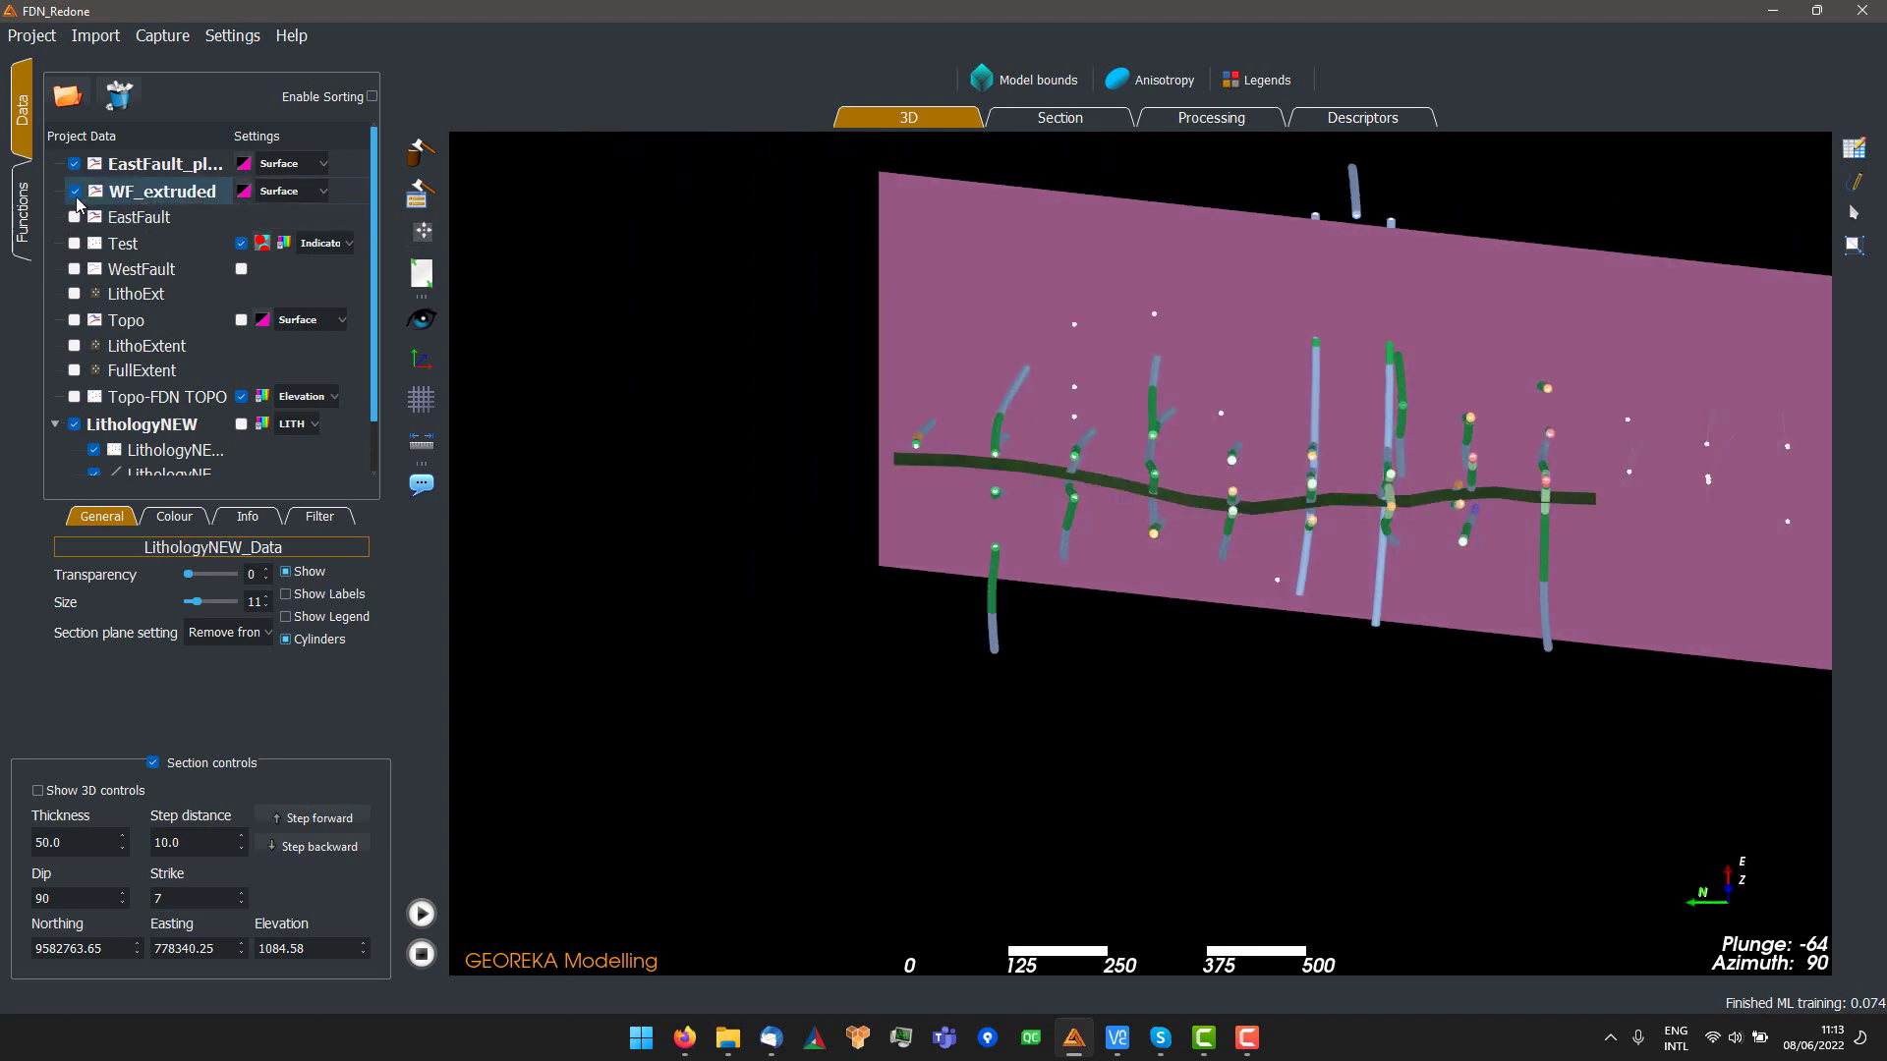
- Hide the WF_extruded and EastFault_plane surfaces, show the Topo surface and inspect the drillholes beneath it
left_click(75, 191)
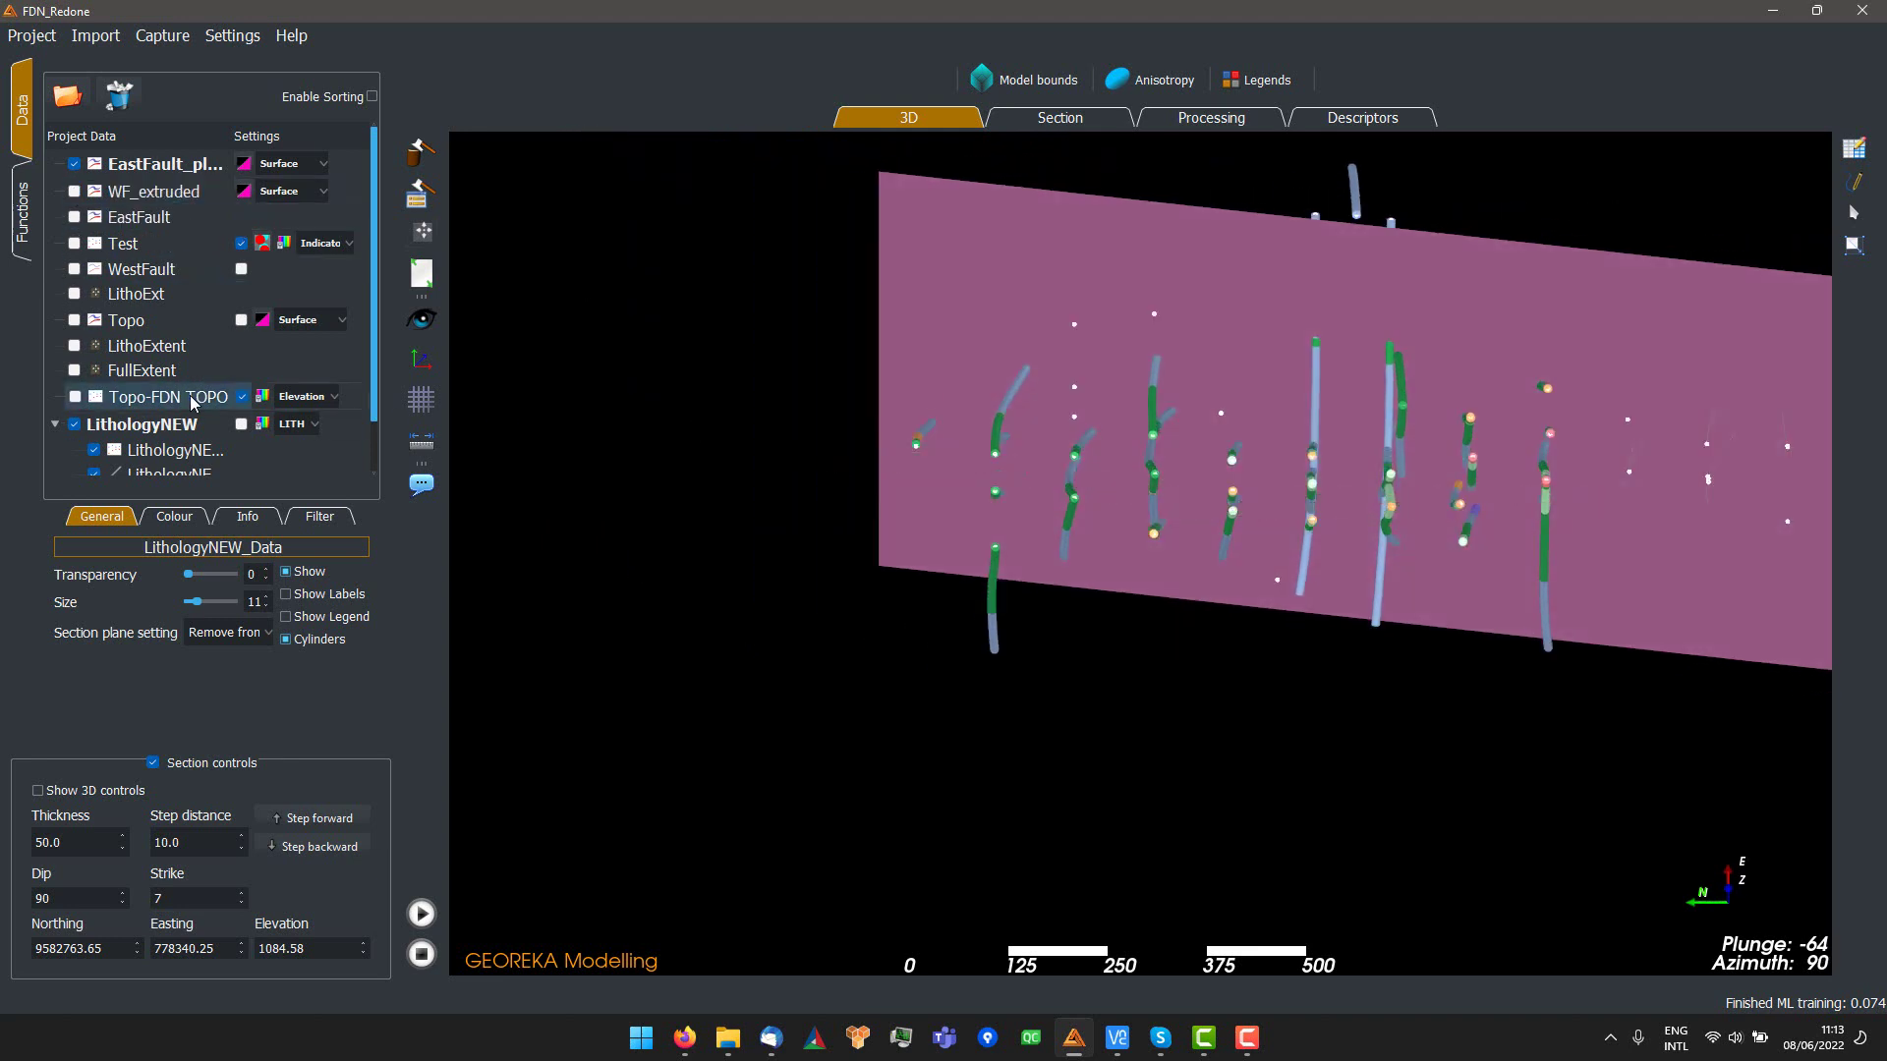
left_click(76, 319)
left_click_drag(1114, 507, 1169, 456)
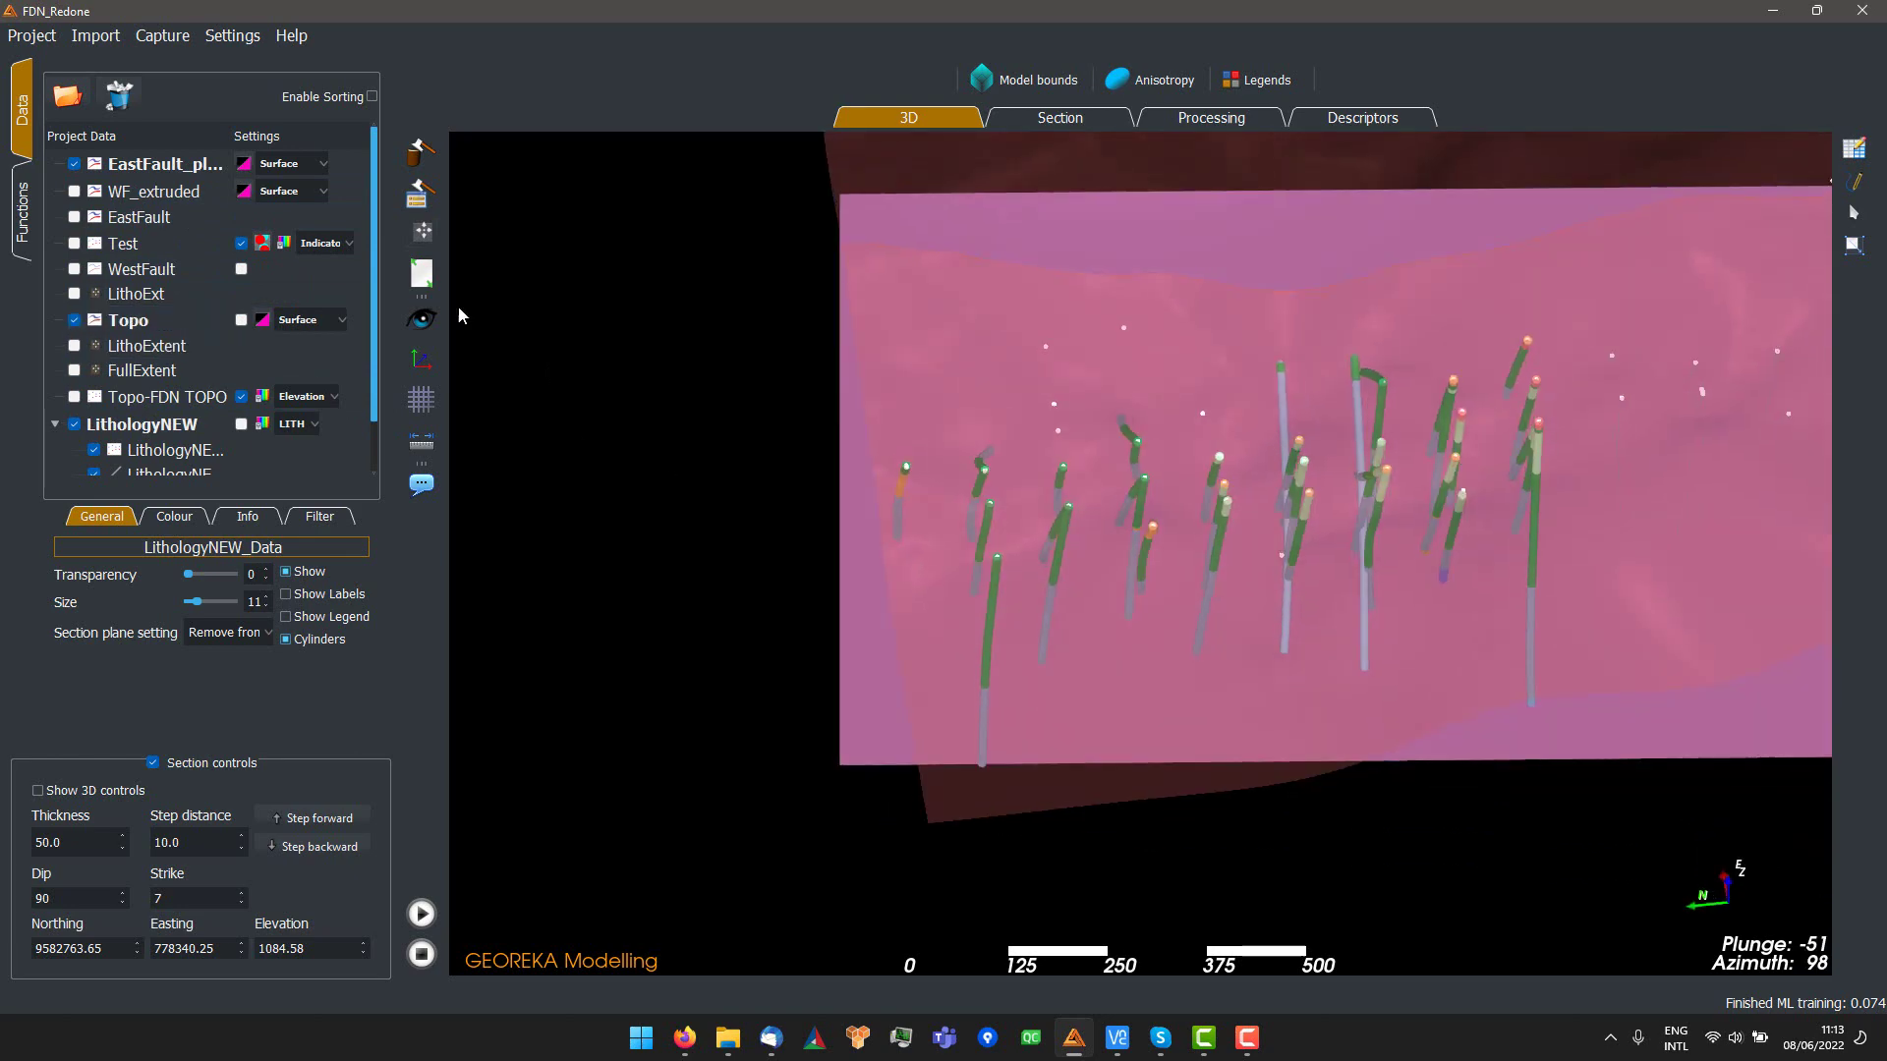
left_click(76, 164)
left_click_drag(1214, 423, 1506, 302)
left_click_drag(1187, 546, 1154, 575)
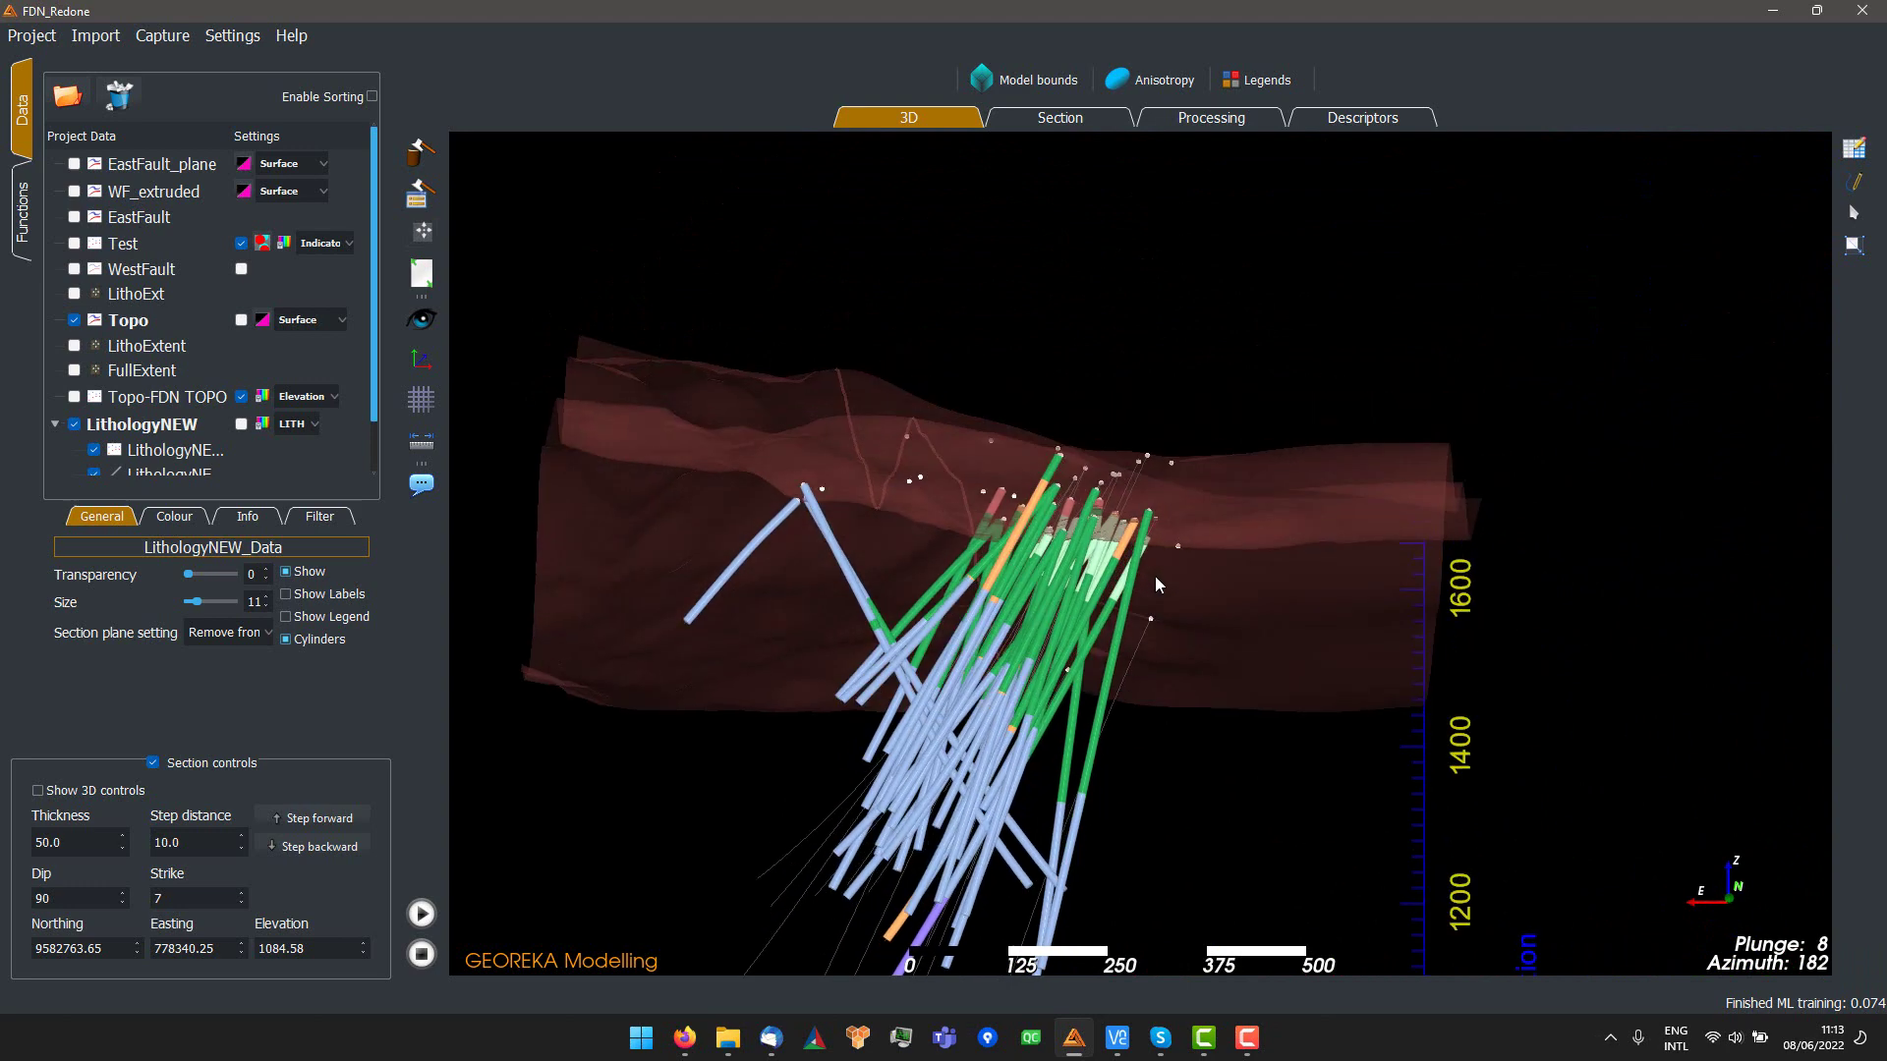
left_click_drag(1070, 653, 1047, 710)
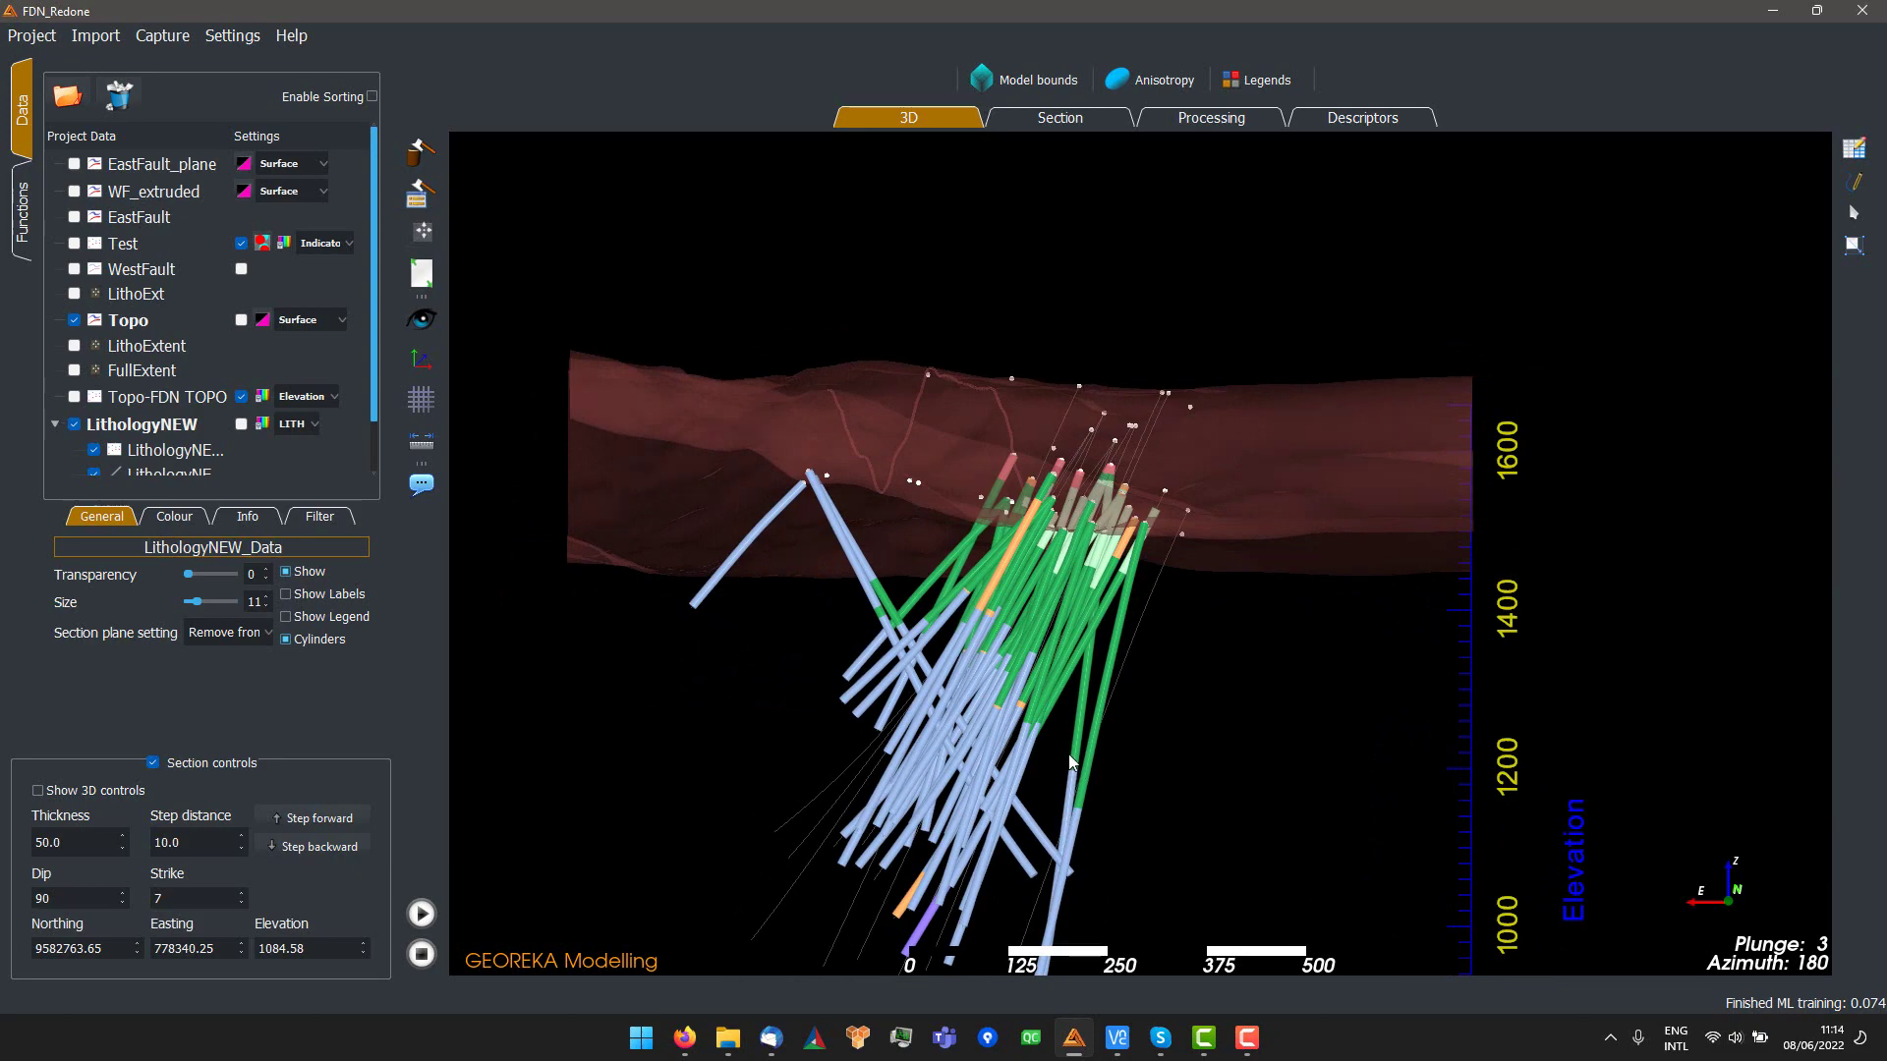
left_click_drag(1053, 723, 1328, 595)
left_click_drag(1154, 544, 1146, 651)
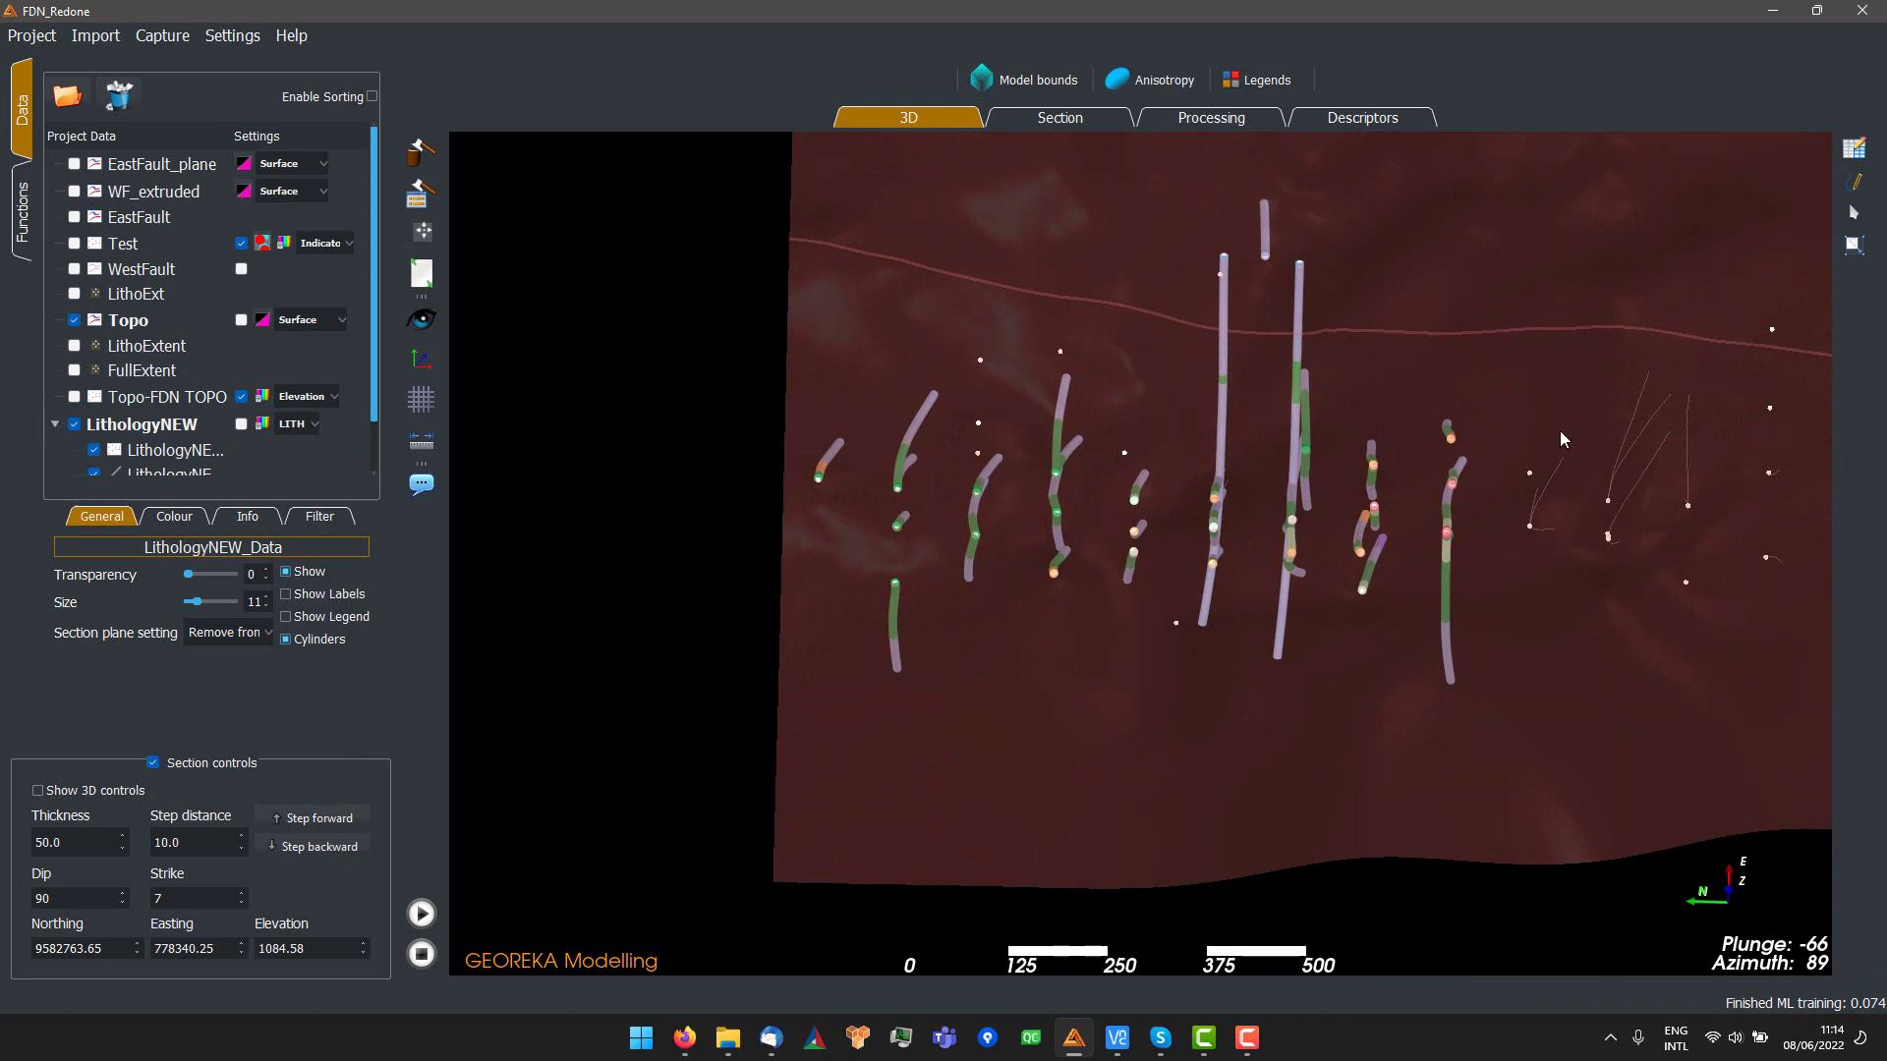
- Start a new string drawing named DemoWestFault and set Topo as the surface it snaps to
middle_click_drag(1559, 430, 1419, 445)
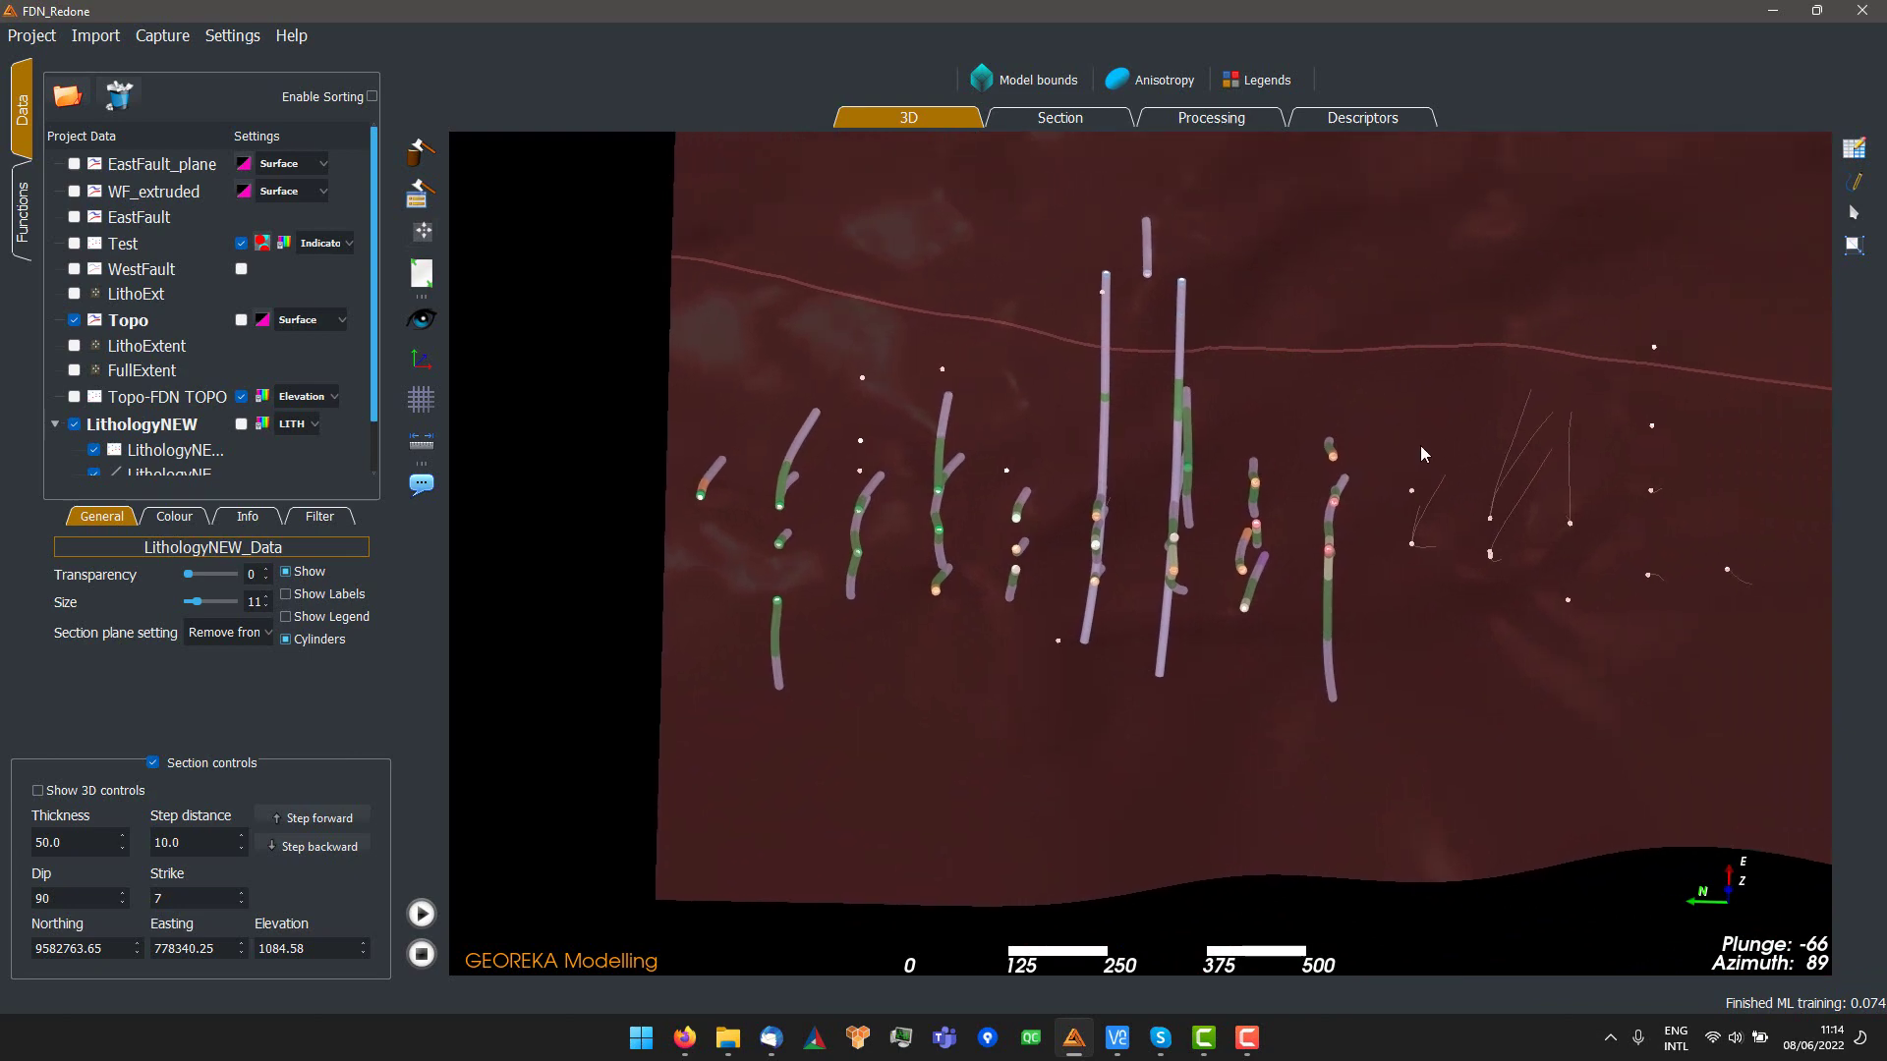
left_click(1856, 185)
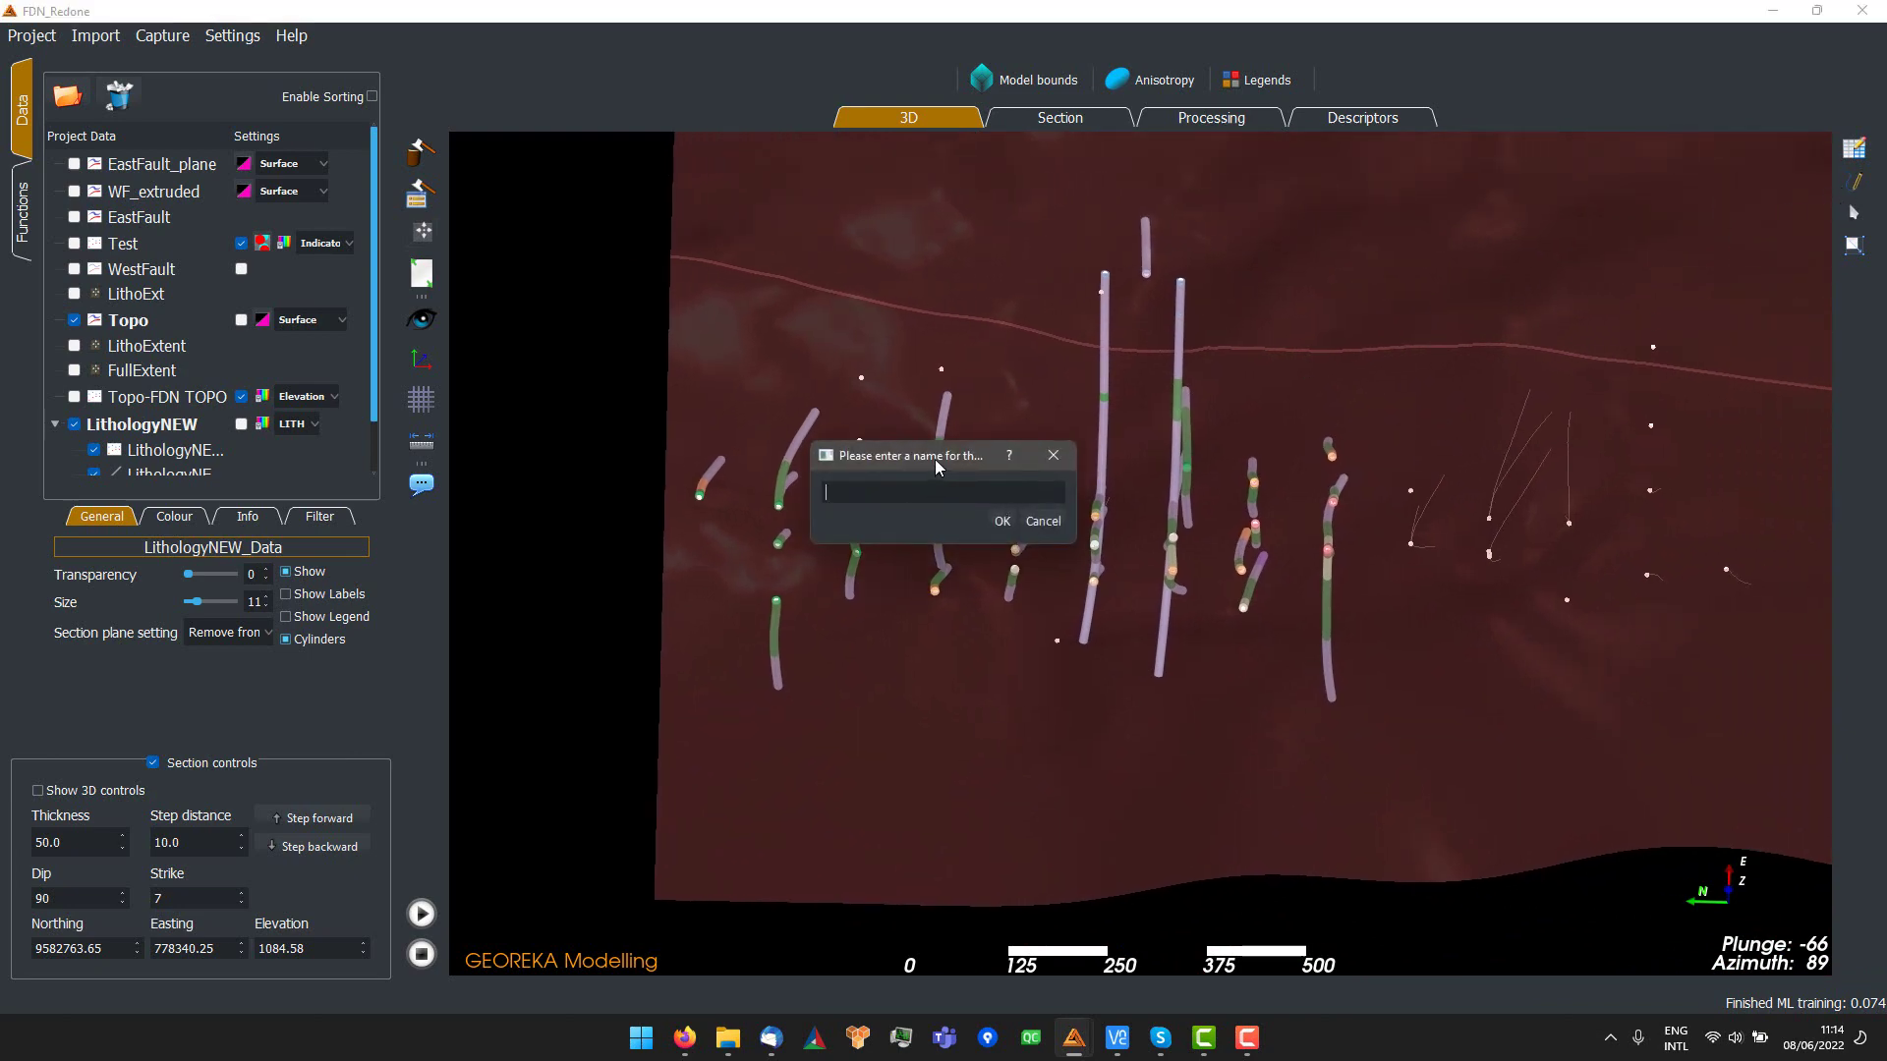
left_click_drag(937, 467, 851, 468)
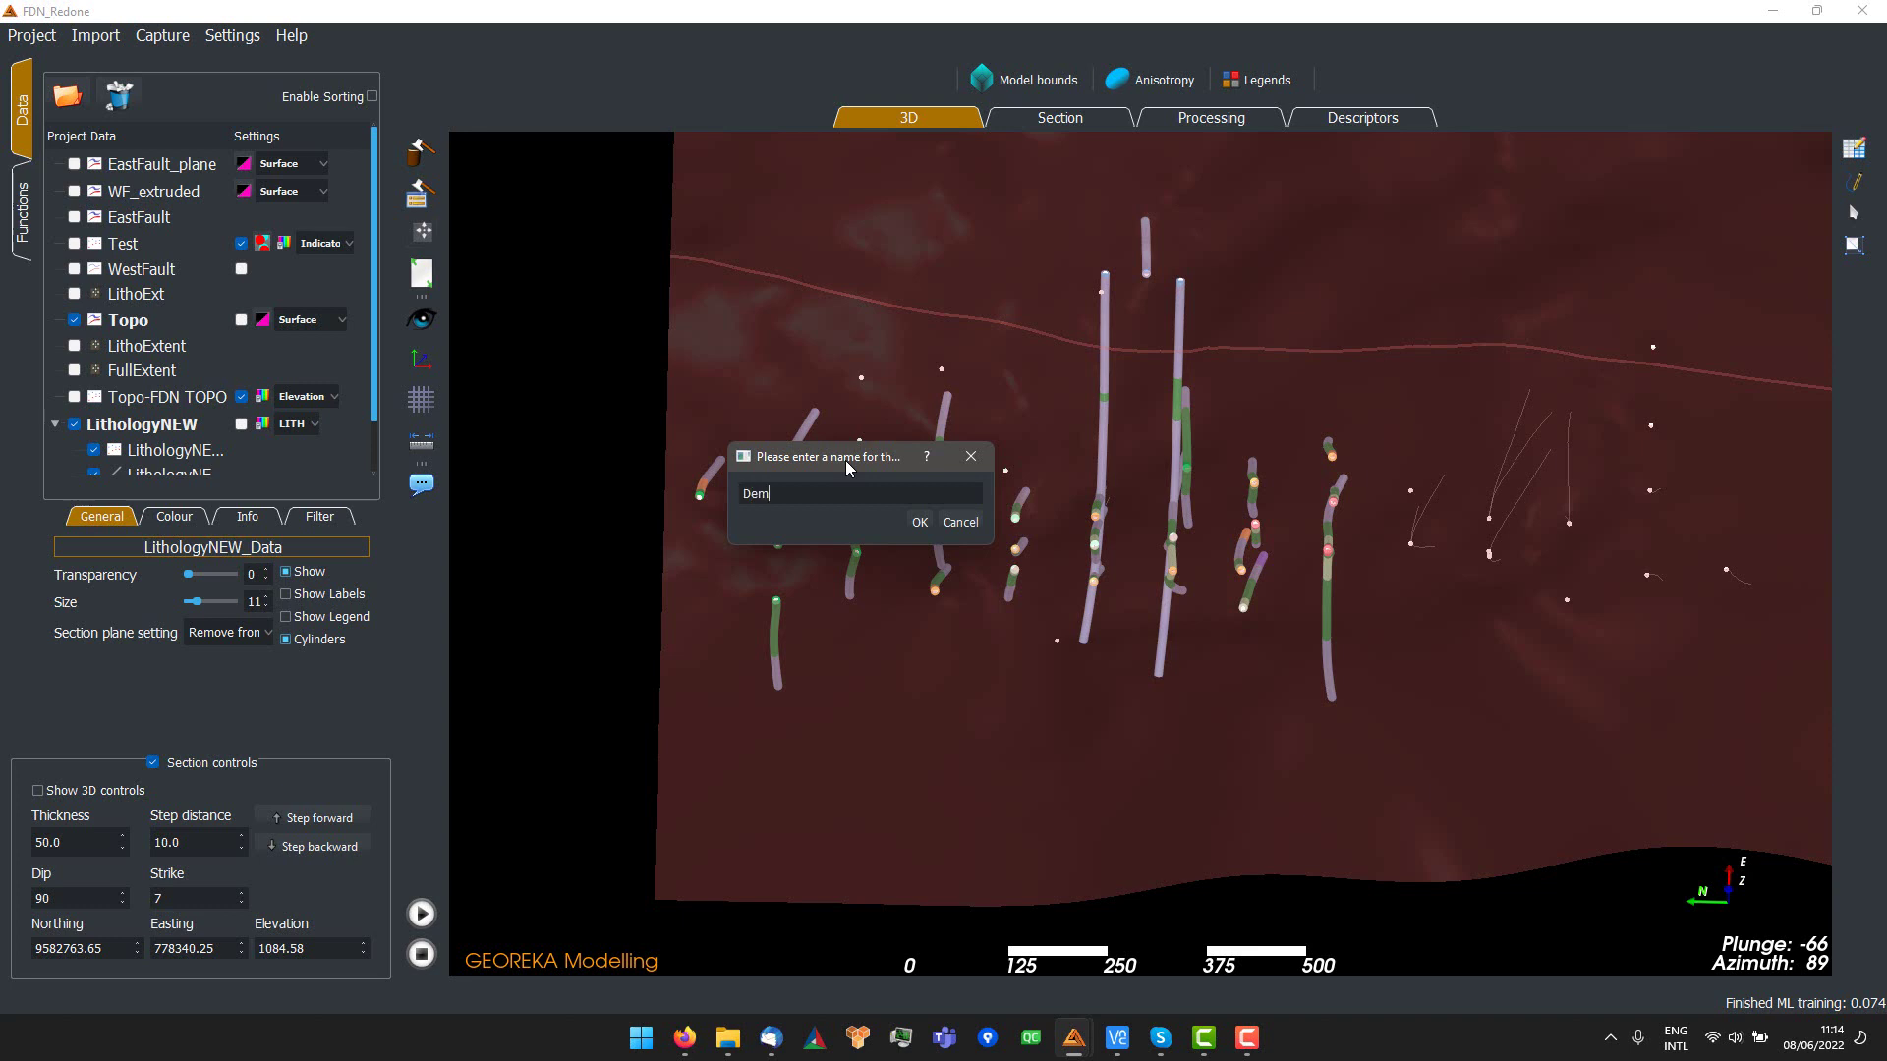
type("DemoWestFault")
key("Return")
left_click_drag(1014, 285, 573, 278)
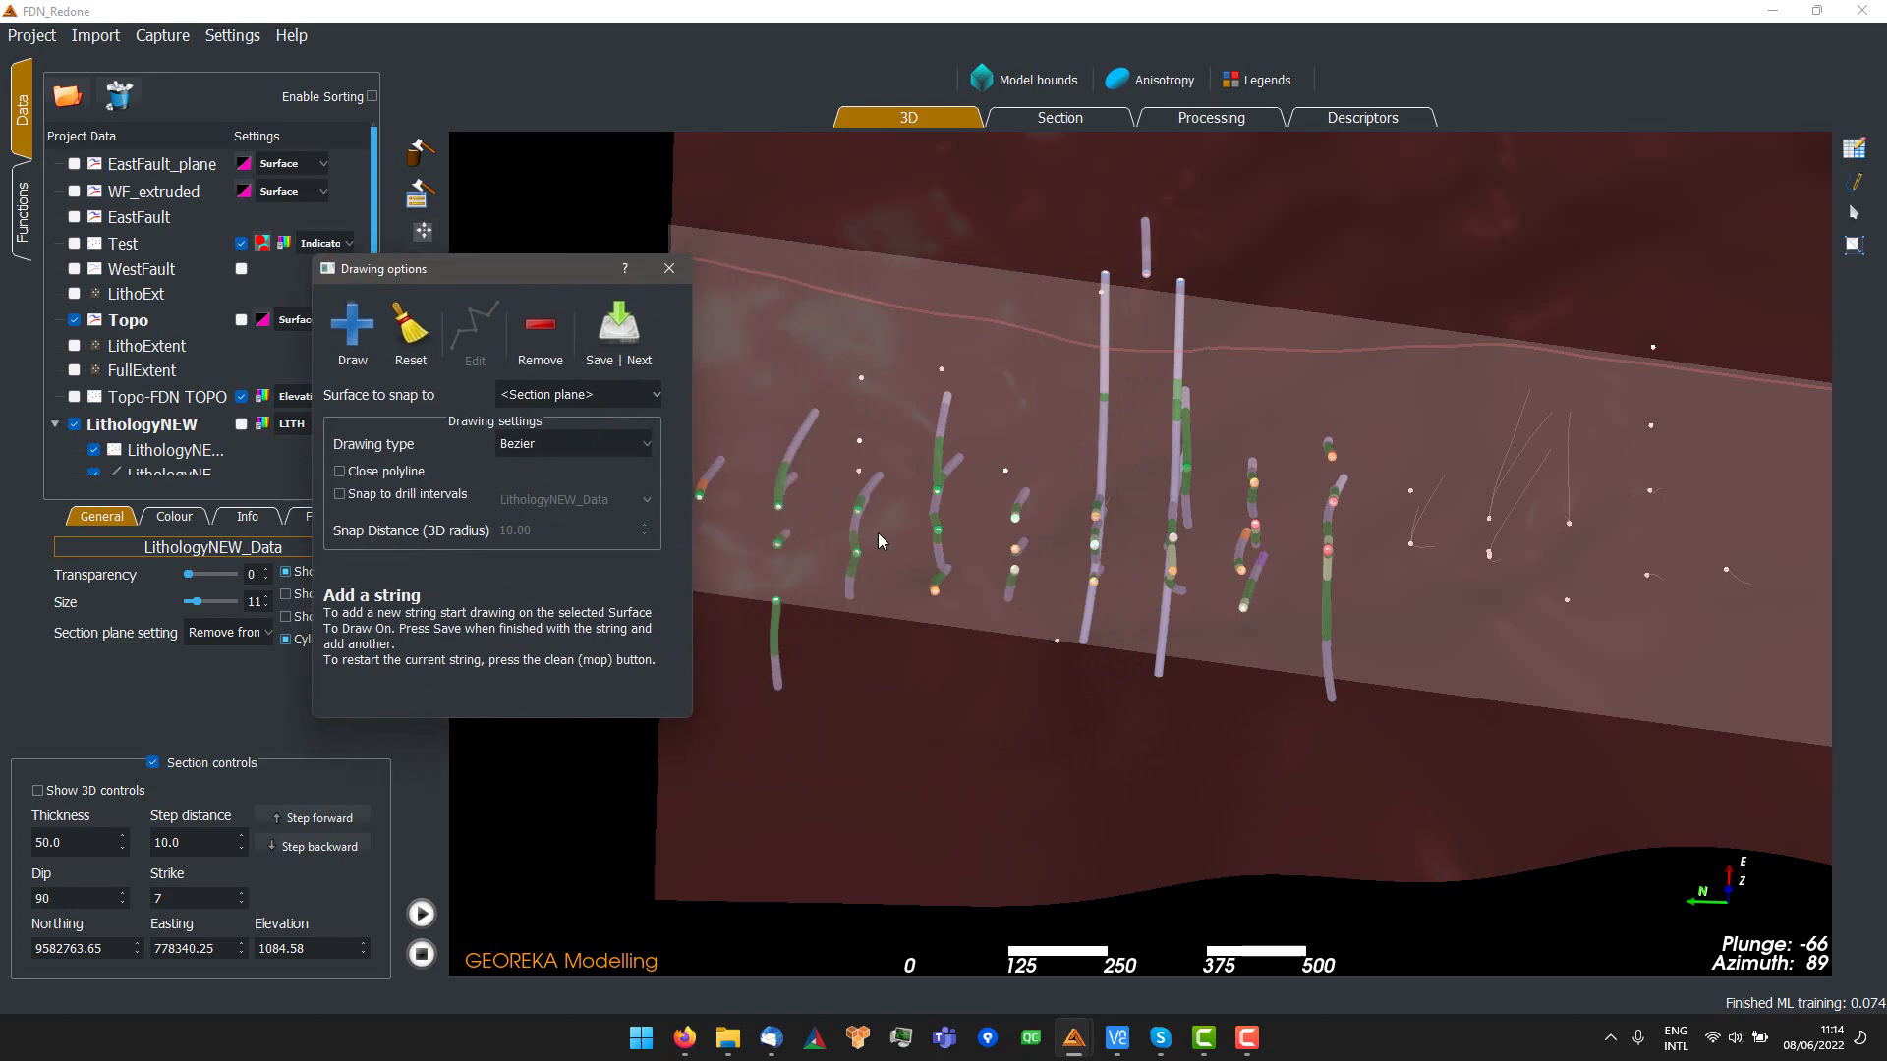
left_click(547, 396)
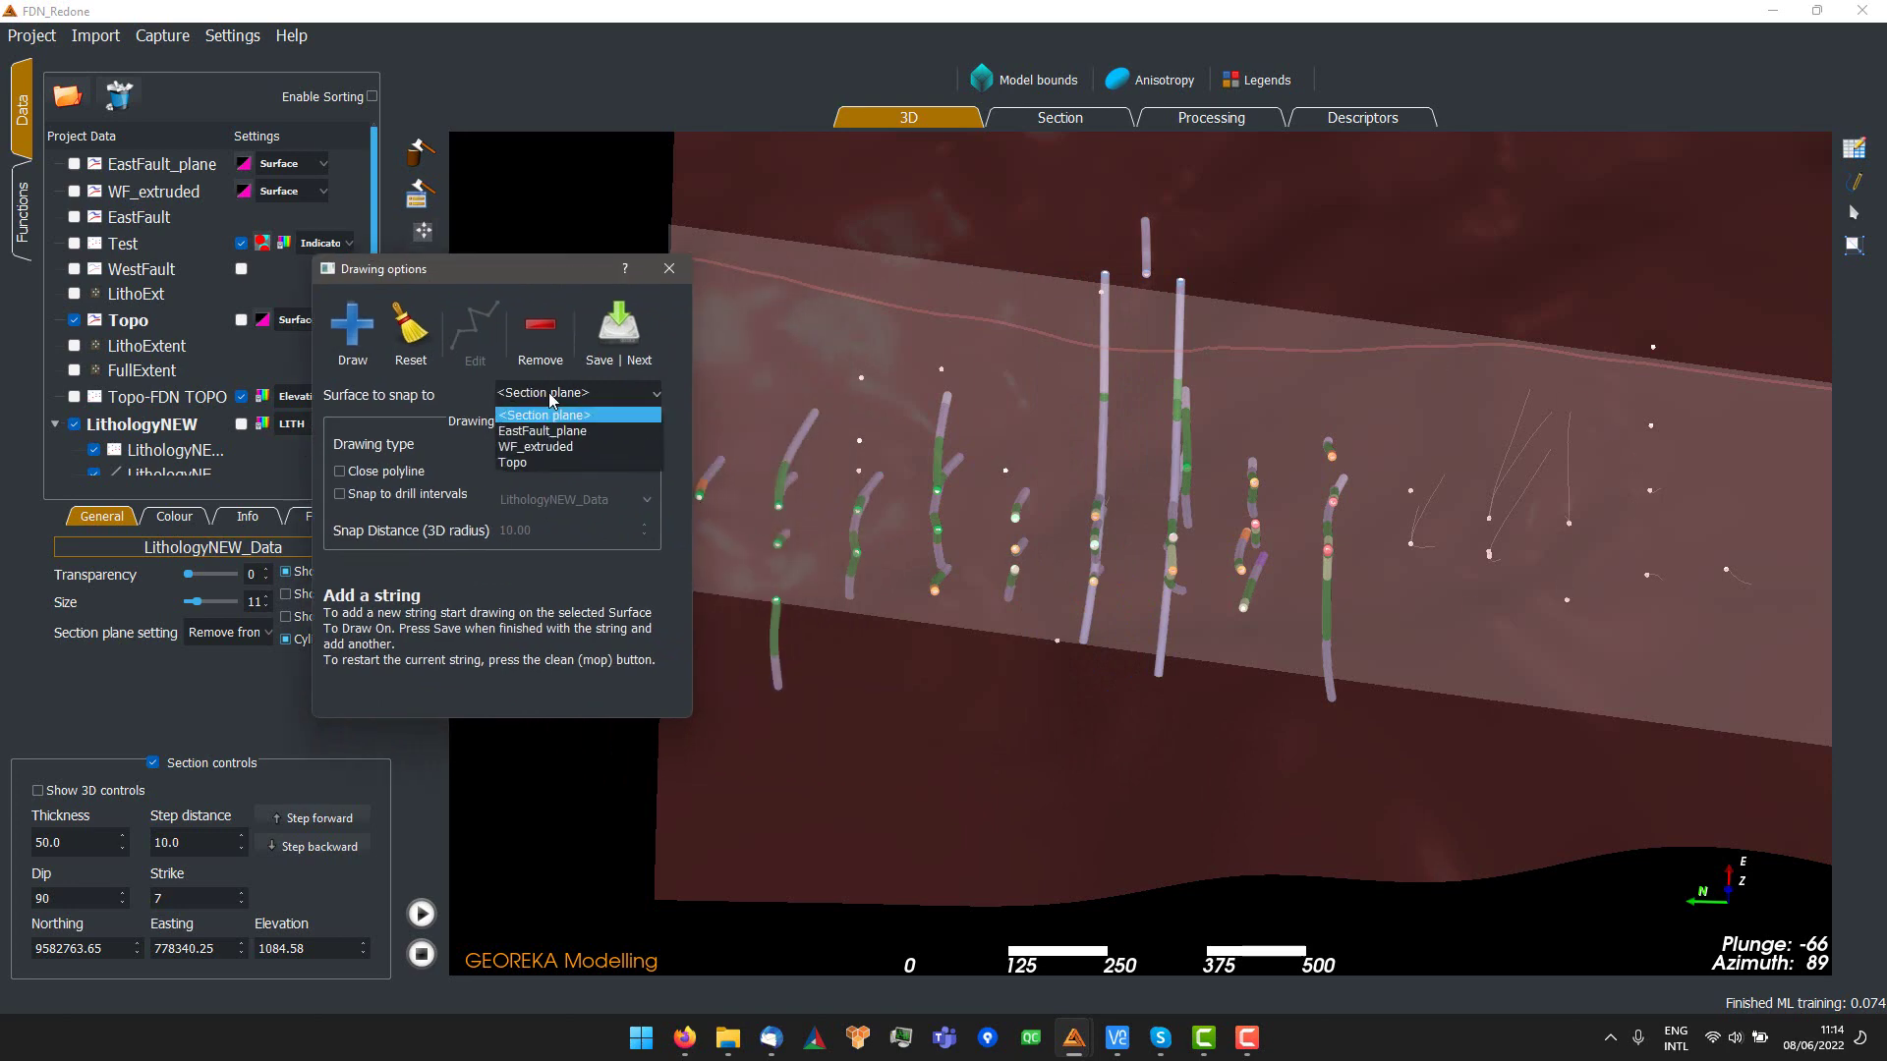
left_click(545, 458)
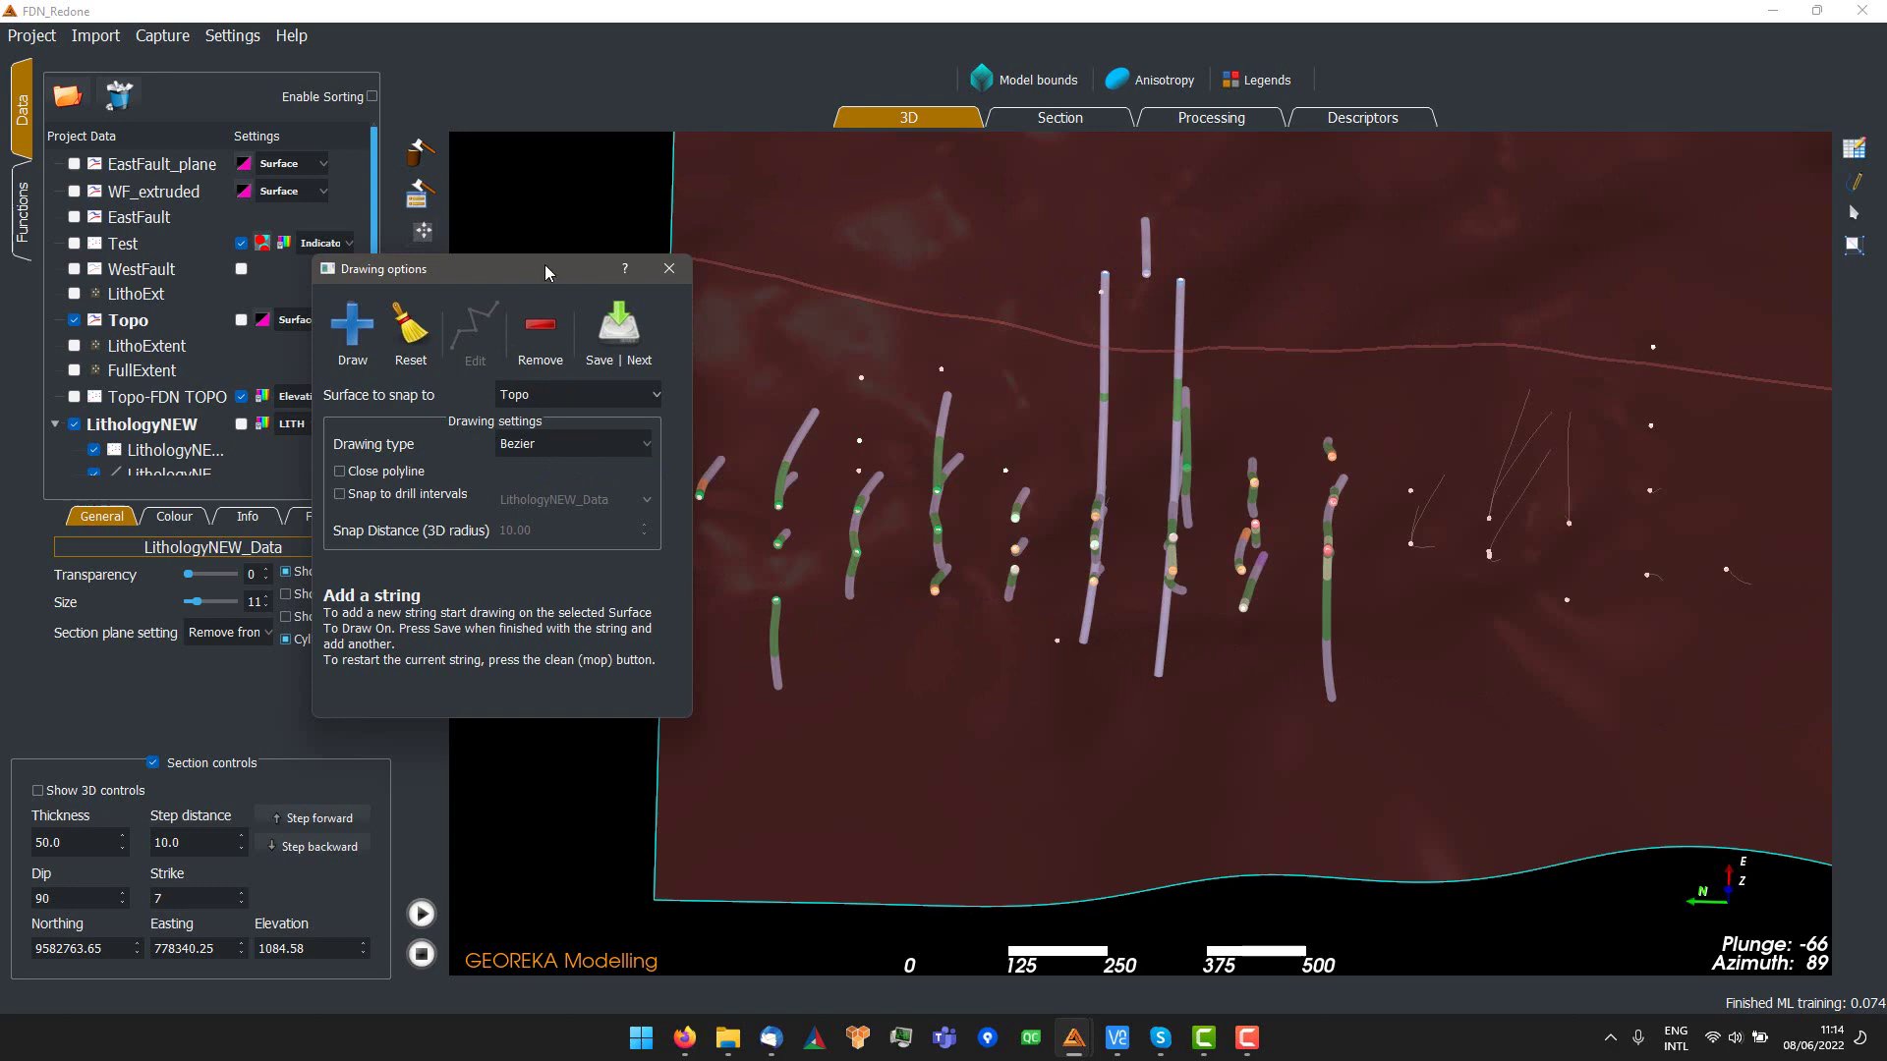
- Inspect the drillholes beneath Topo from several directions and clear the stray points placed in the current string
left_click_drag(544, 263, 367, 246)
mouse_move(590, 377)
left_mouse_down()
mouse_move(780, 286)
mouse_move(587, 357)
mouse_move(685, 314)
mouse_move(706, 245)
mouse_move(784, 247)
mouse_move(744, 240)
mouse_move(971, 147)
mouse_move(807, 338)
mouse_move(576, 359)
mouse_move(822, 340)
mouse_move(646, 361)
mouse_move(589, 341)
mouse_move(1046, 299)
mouse_move(554, 381)
mouse_move(593, 383)
mouse_move(670, 320)
mouse_move(1302, 111)
mouse_move(1277, 123)
left_mouse_up()
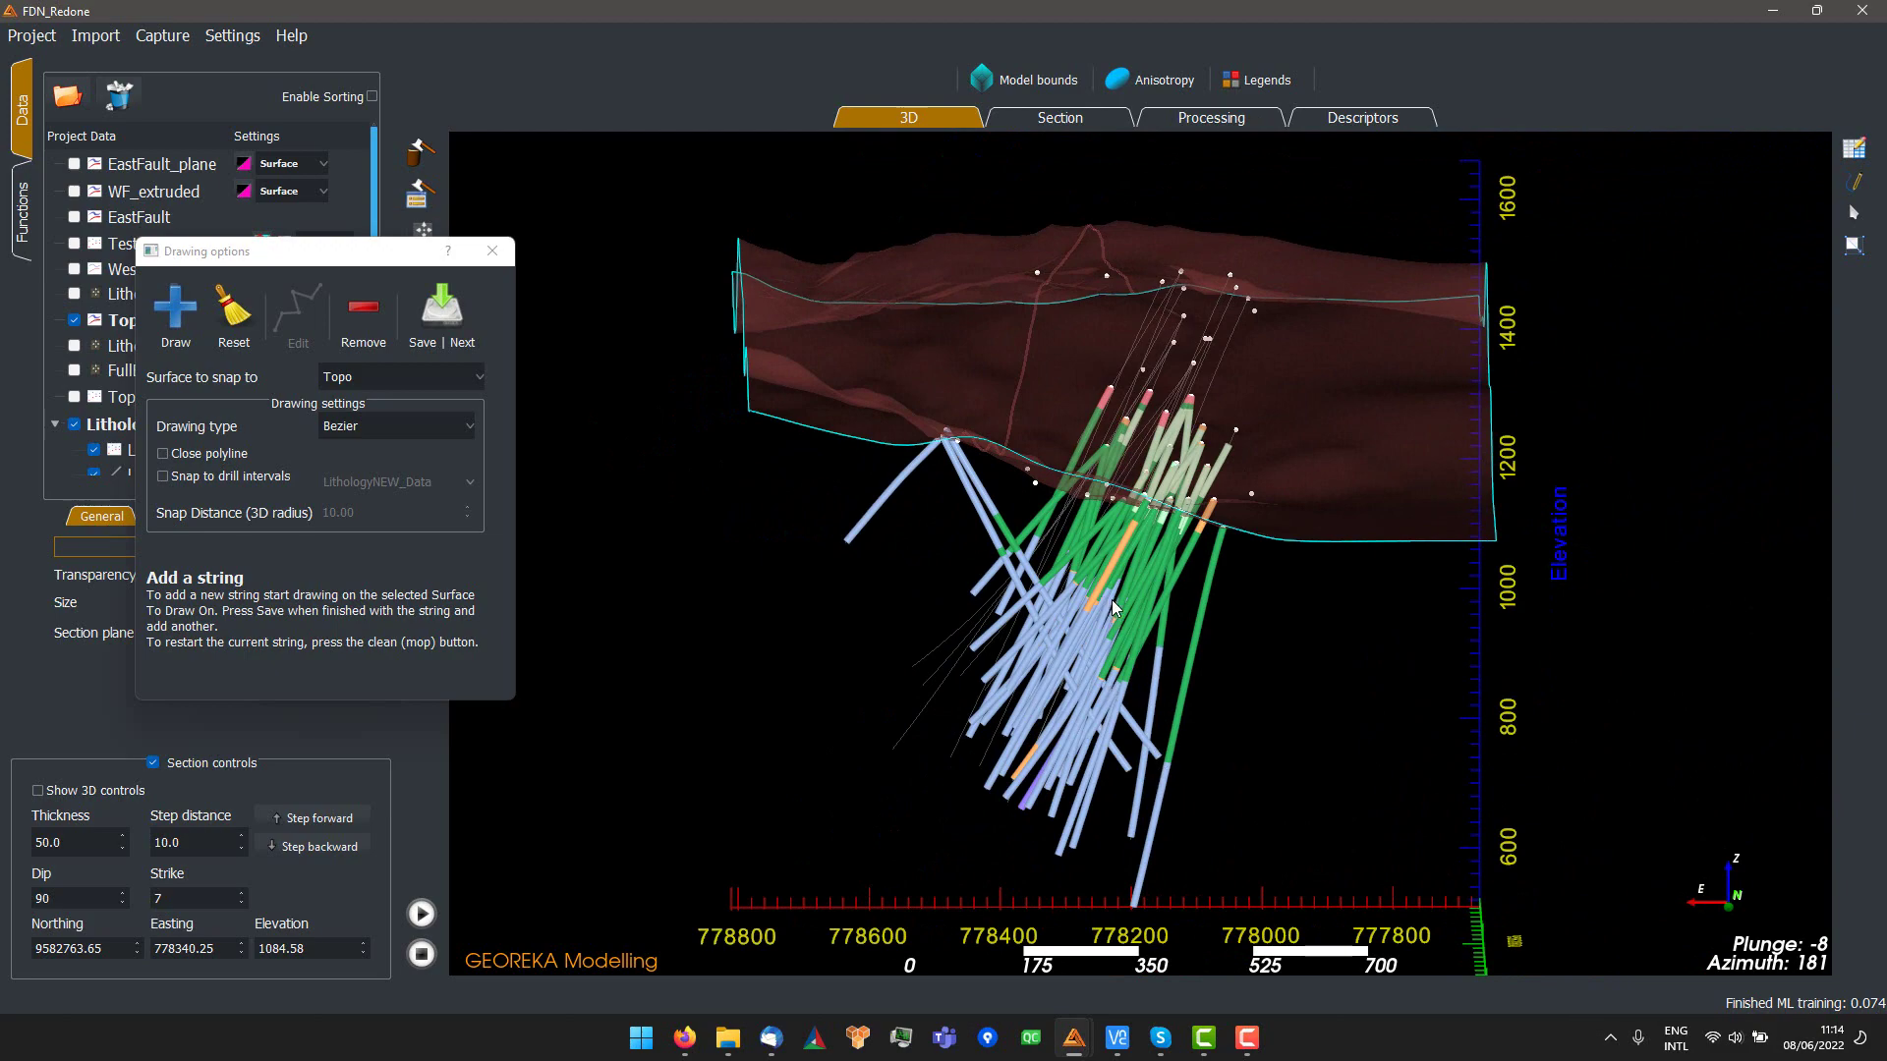
left_click_drag(1112, 600, 918, 625)
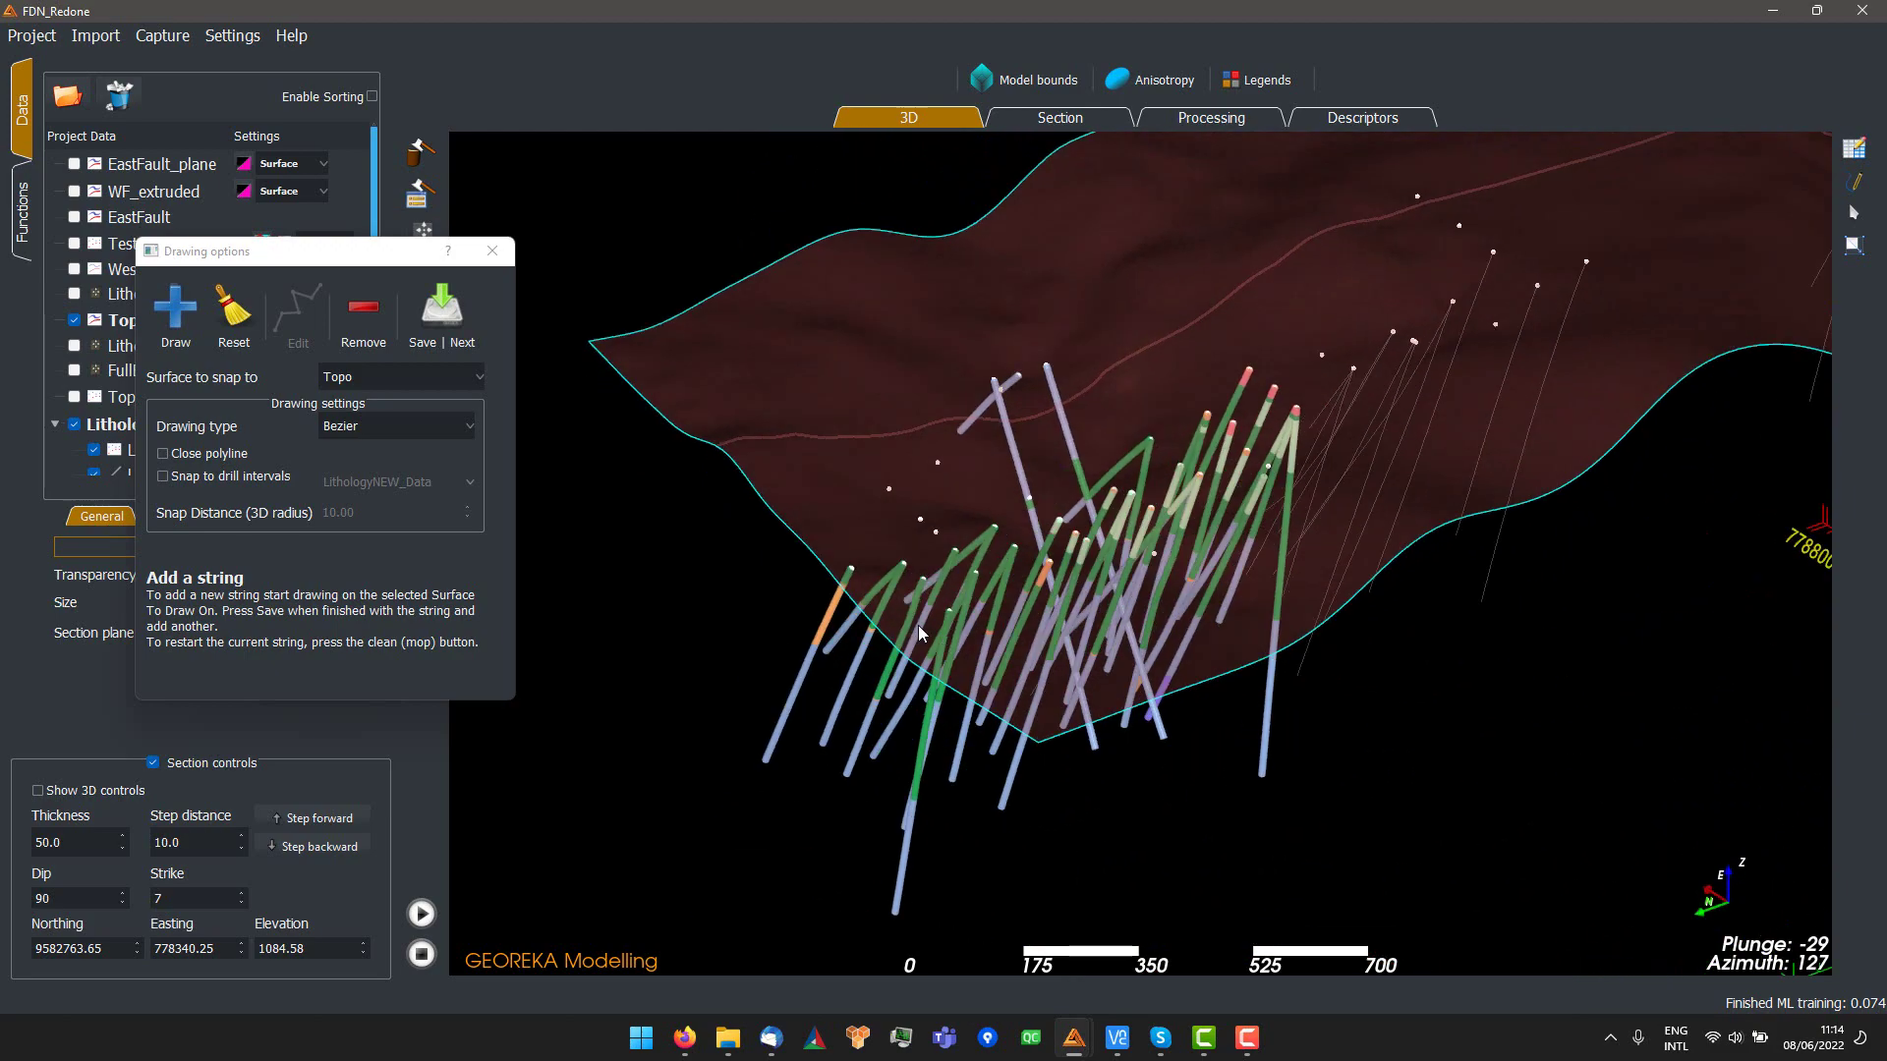
mouse_move(1193, 770)
left_mouse_down()
mouse_move(1101, 688)
mouse_move(805, 550)
left_mouse_up()
left_click(235, 320)
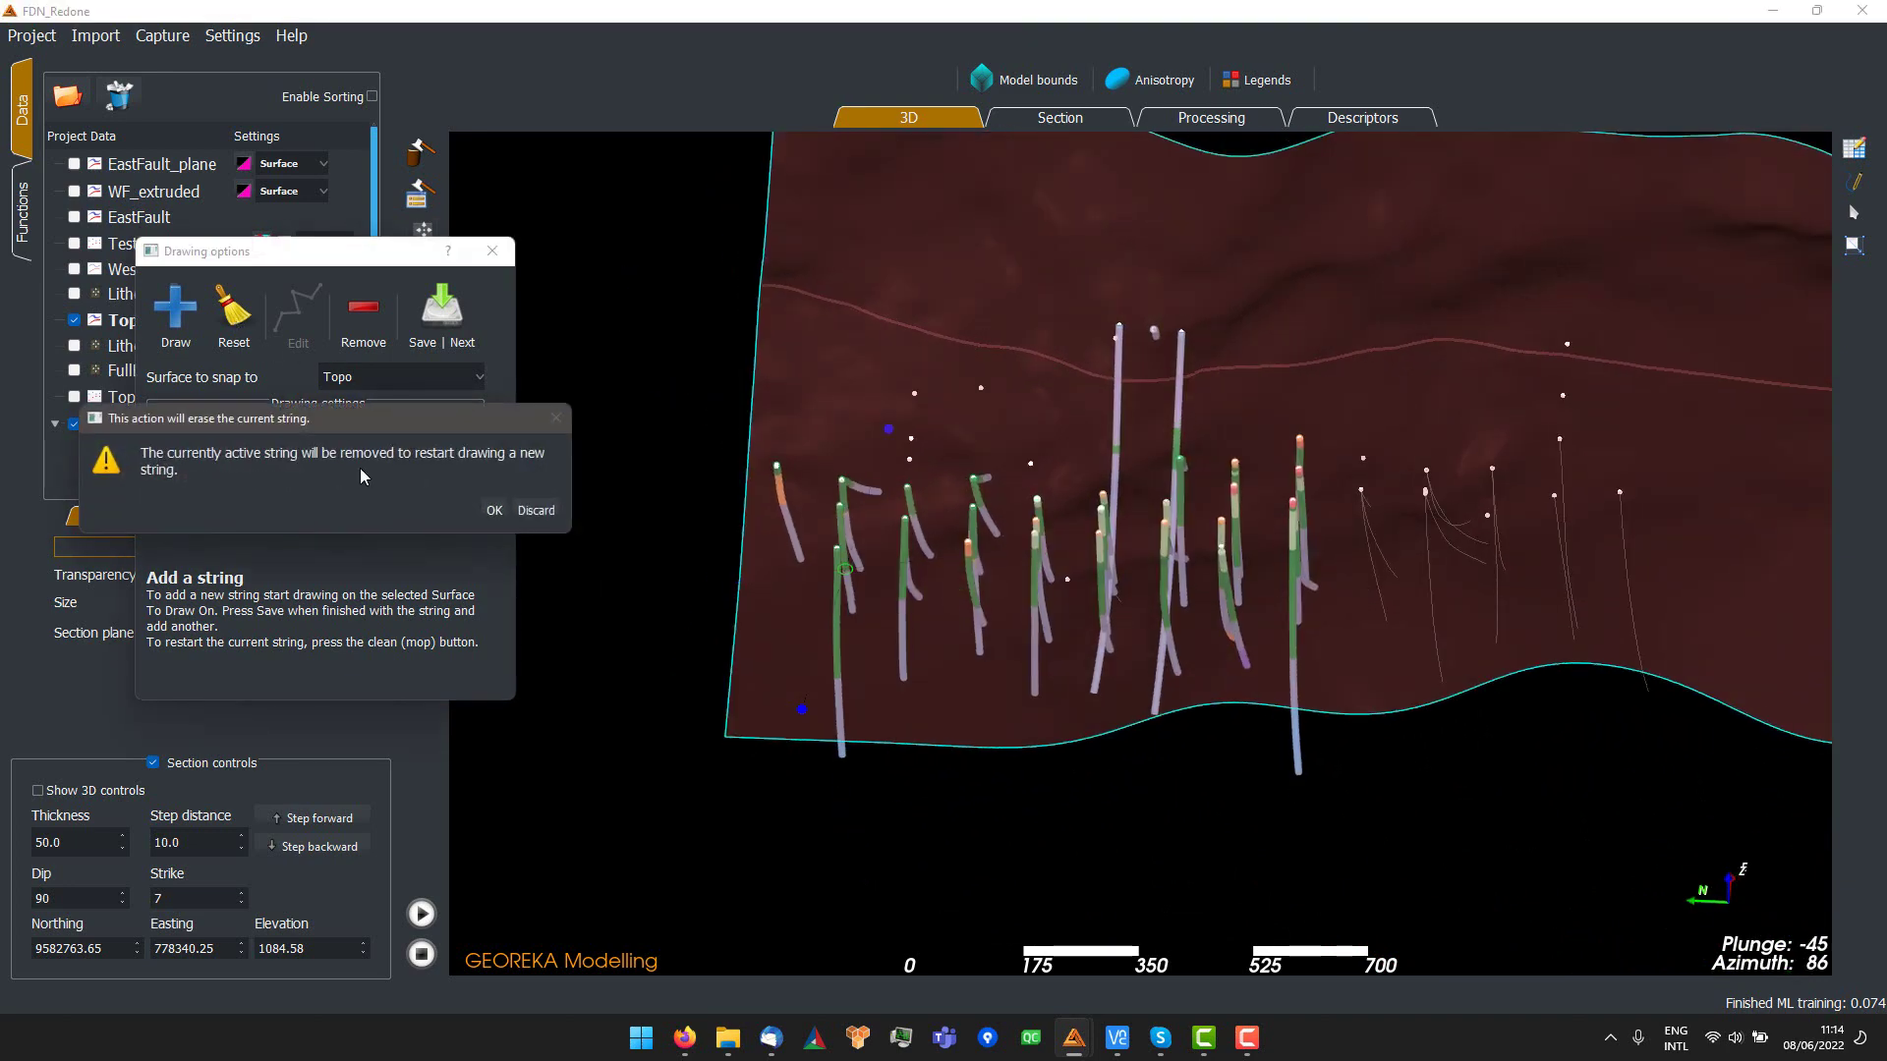
left_click(489, 511)
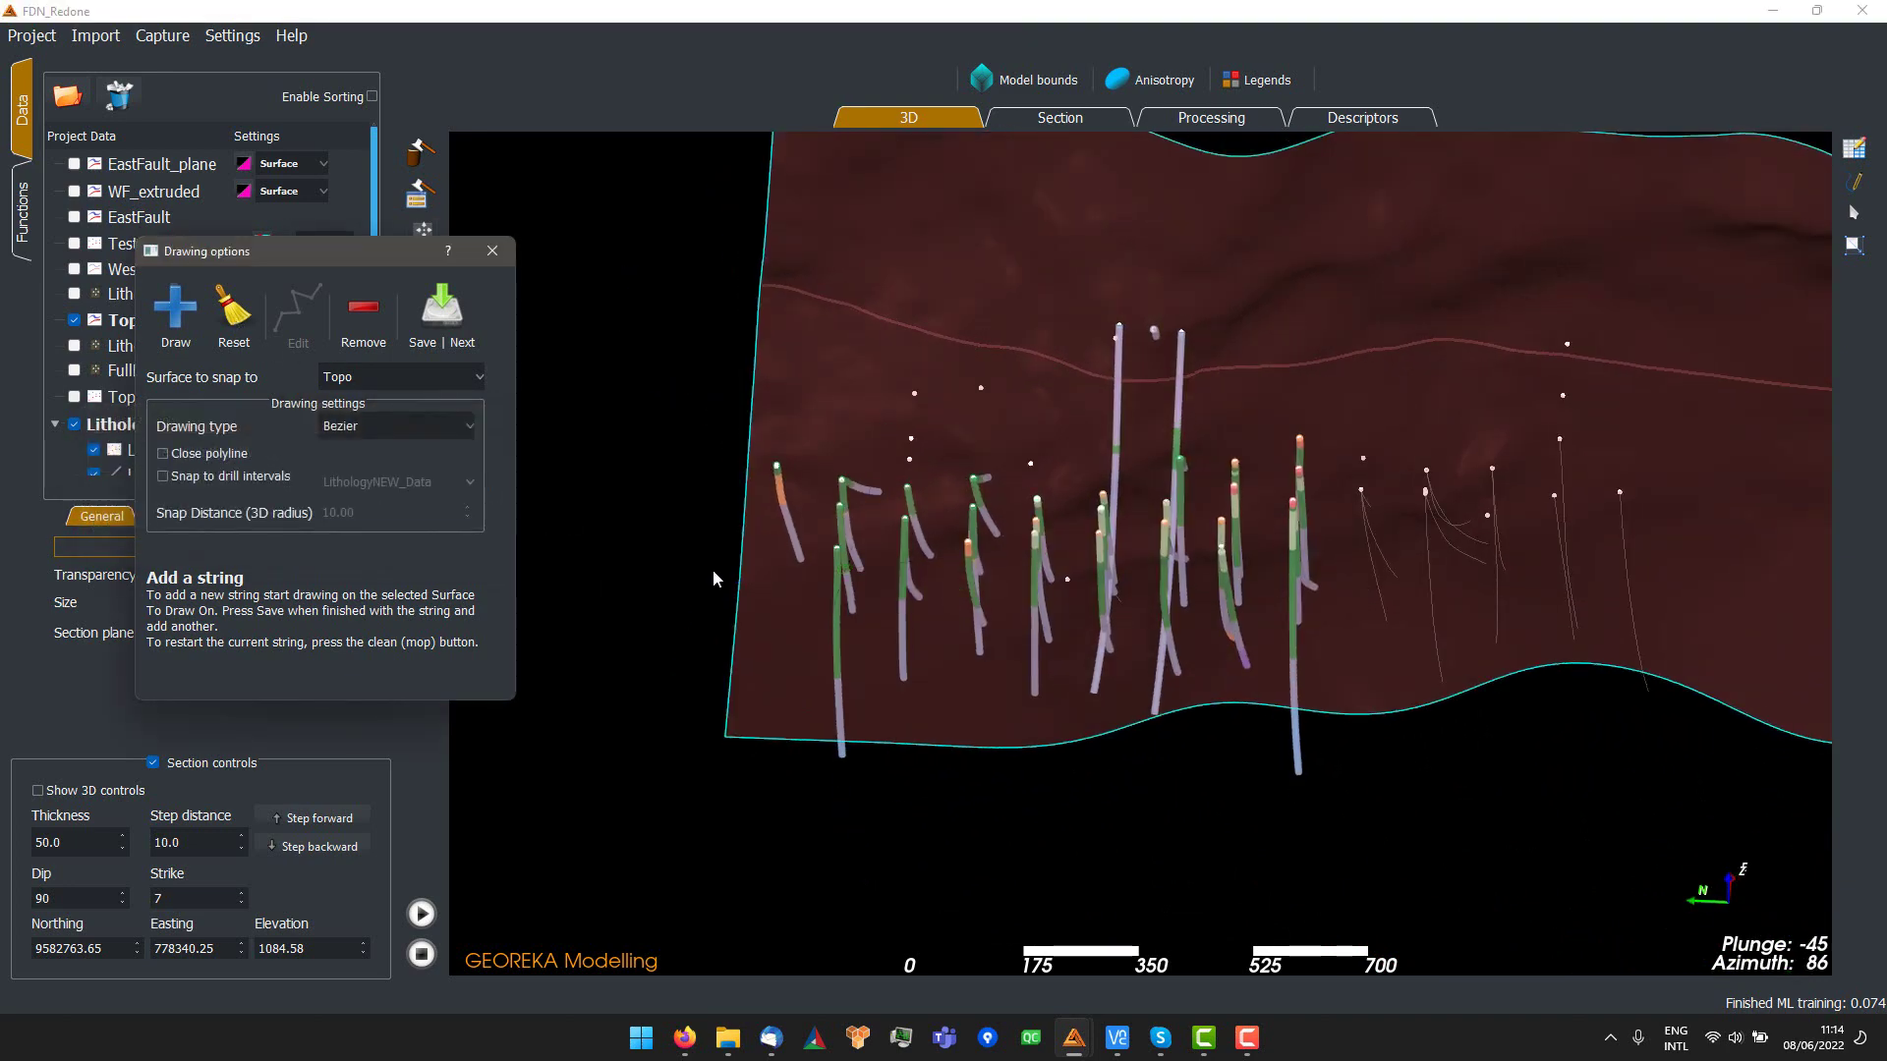
- Draw the west fault string on Topo from north to south along the row of drillhole collars, ending beyond the southernmost coloured hole
left_click_drag(703, 555, 756, 557)
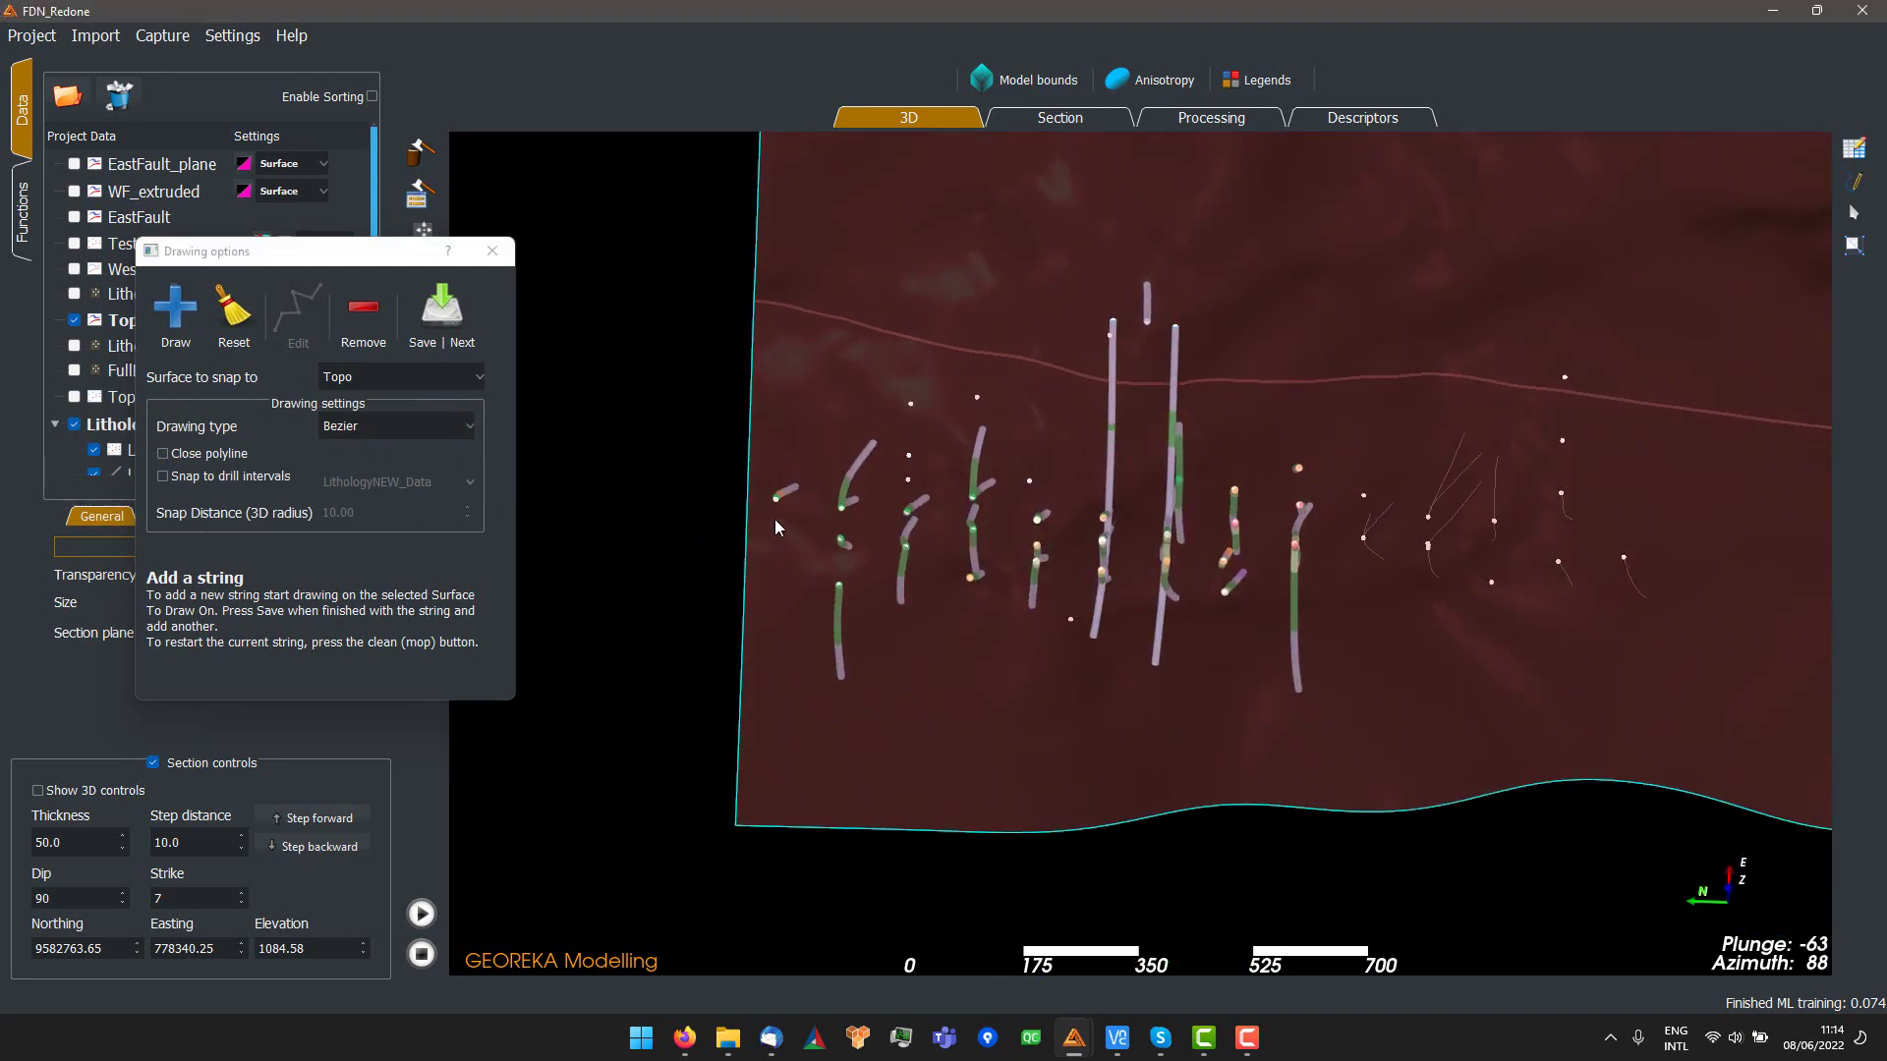
left_click(860, 523)
left_click(1071, 558)
left_click(1130, 560)
left_click(1269, 580)
left_click(1352, 589)
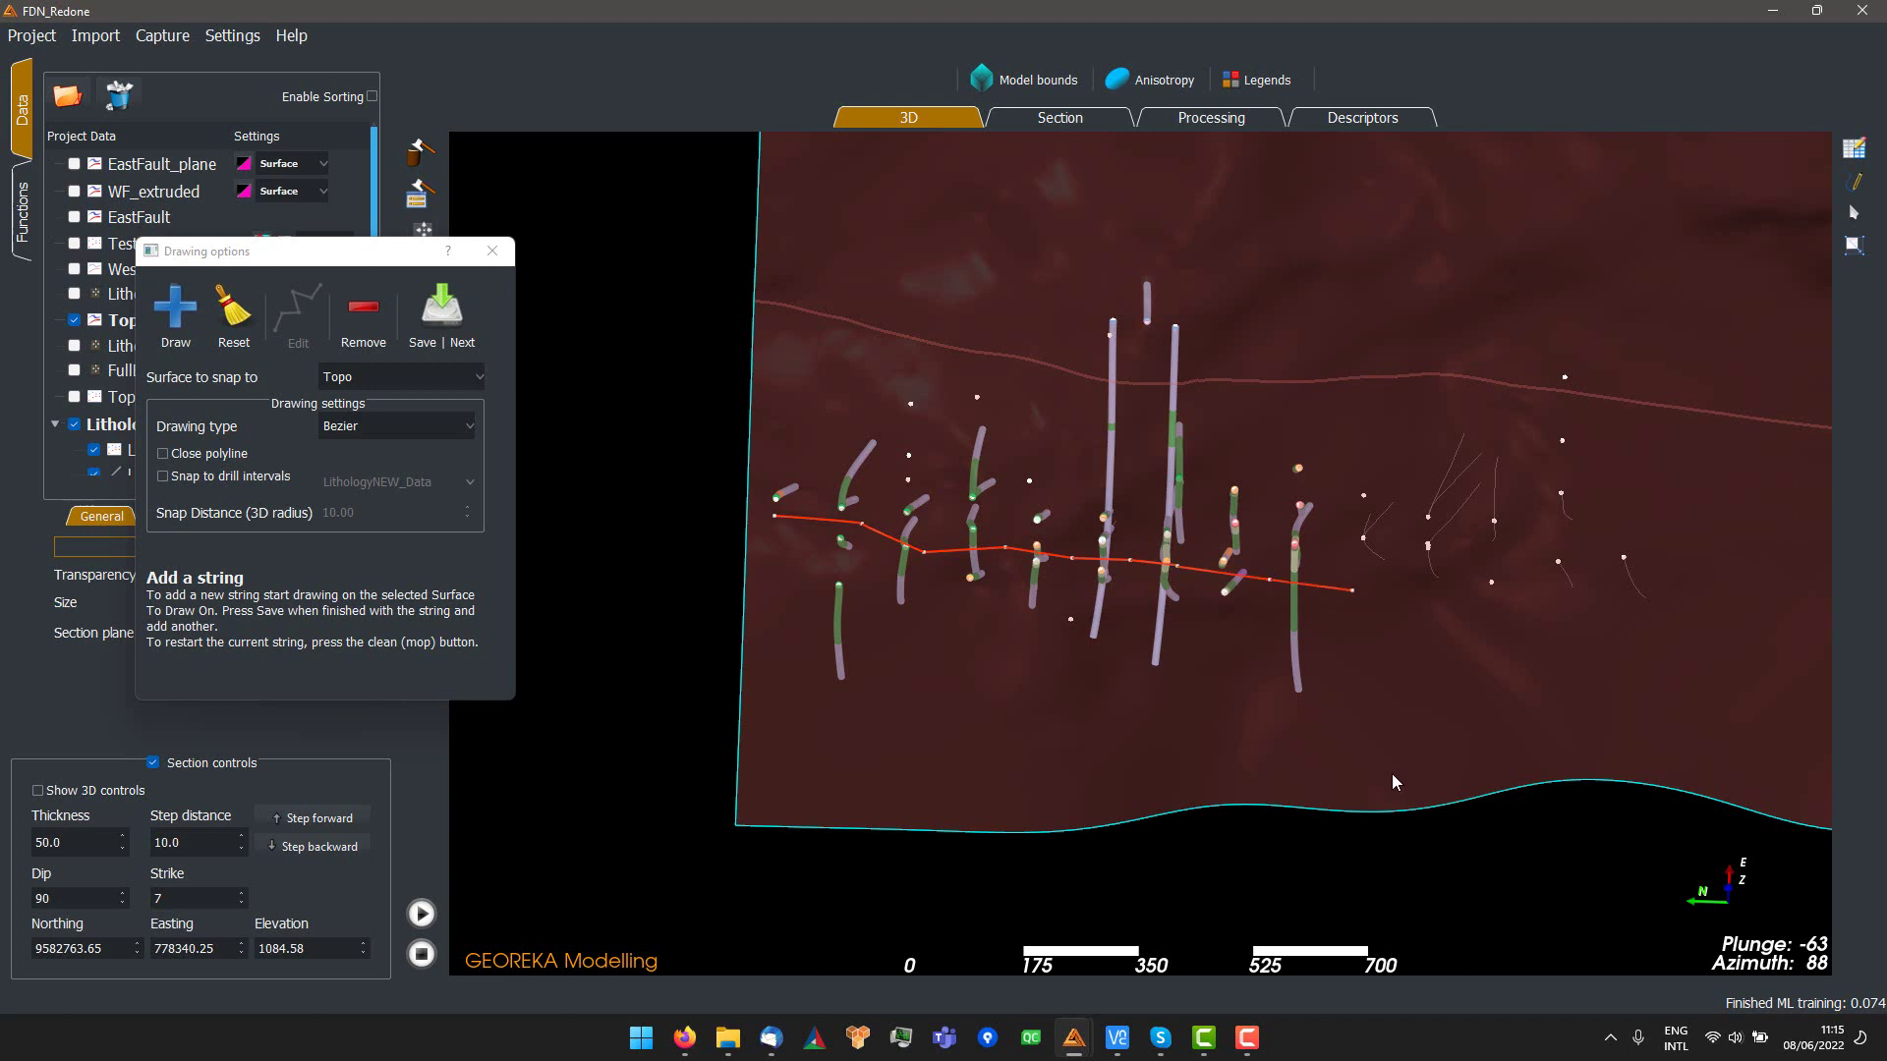
- Shift the string's southern and central points and one northern point eastward to straighten its trace through the drillholes
left_click_drag(1317, 863, 1327, 905)
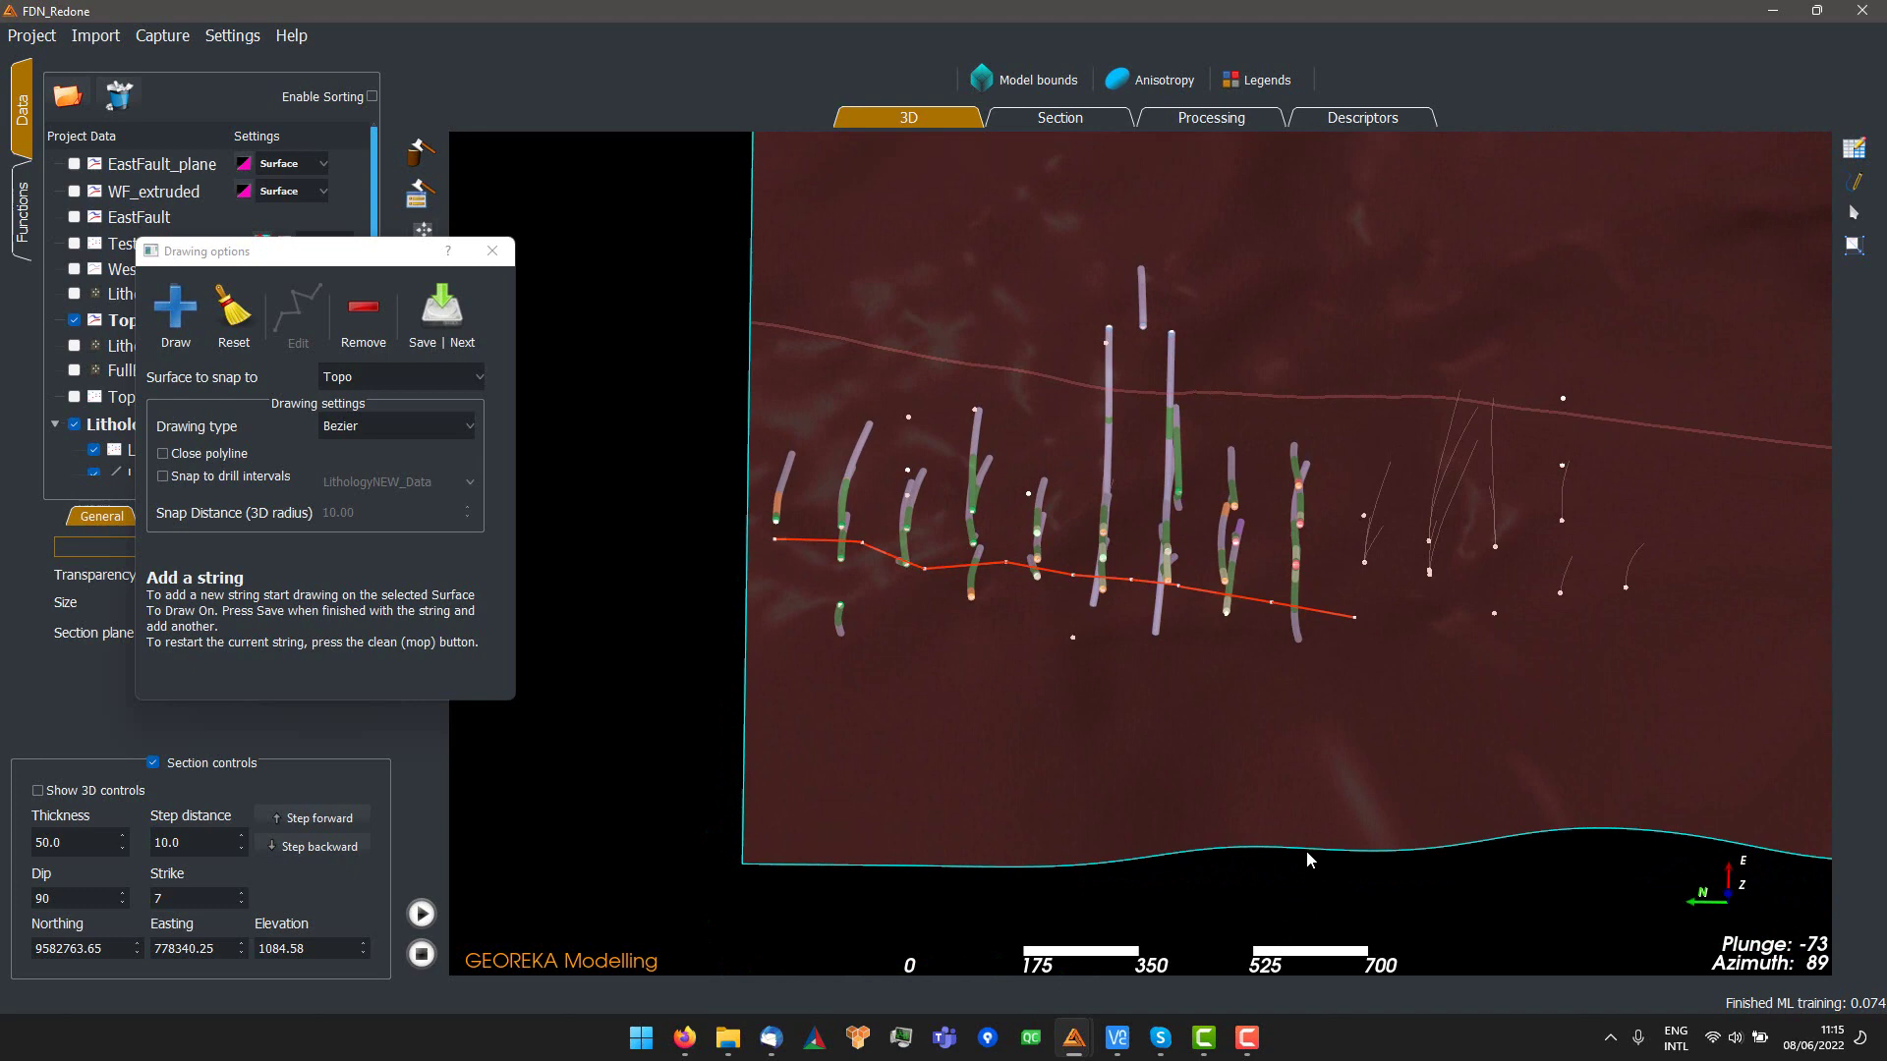
left_click_drag(1270, 602, 1272, 556)
left_click_drag(1354, 617, 1365, 561)
left_click_drag(1171, 590, 1073, 561)
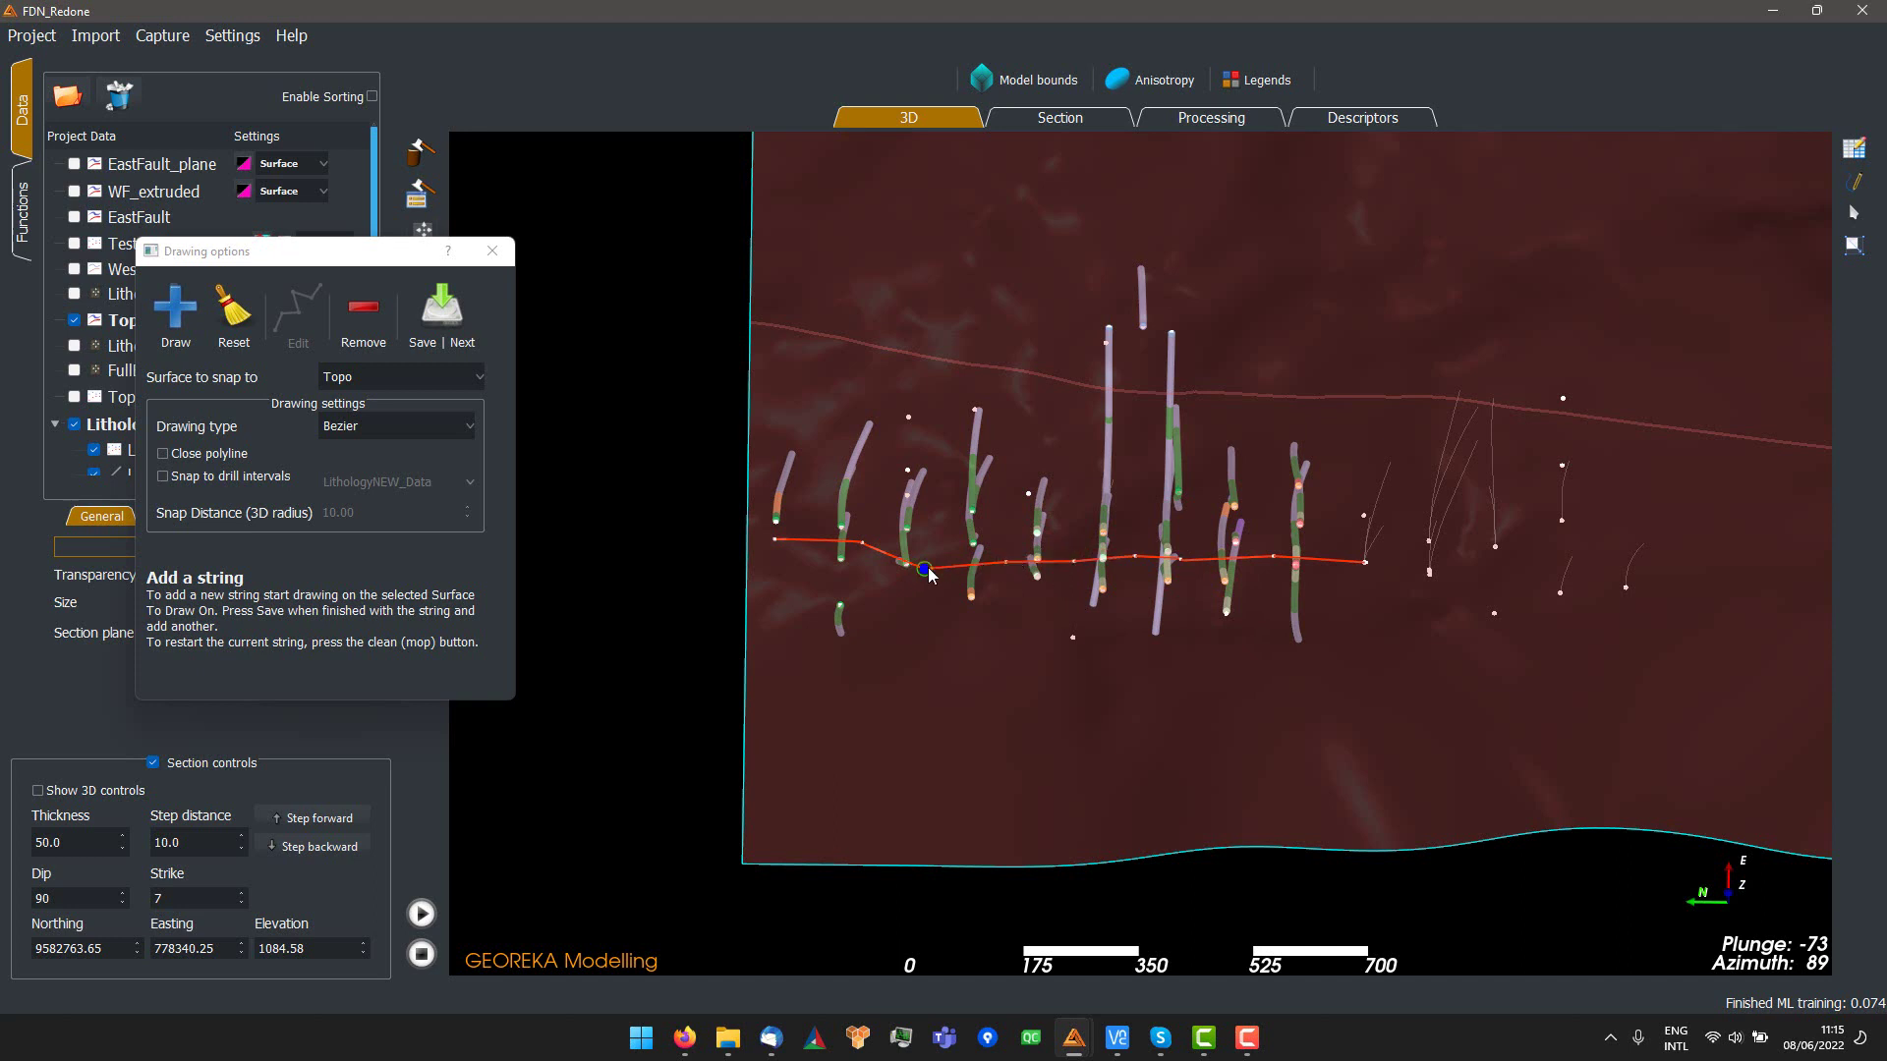
left_click_drag(925, 569, 931, 551)
- Compare the string with the drillhole lithology from the side and refine its central and southern points into a smooth curve
left_click_drag(816, 552, 1153, 654)
left_click_drag(1307, 798, 1117, 593)
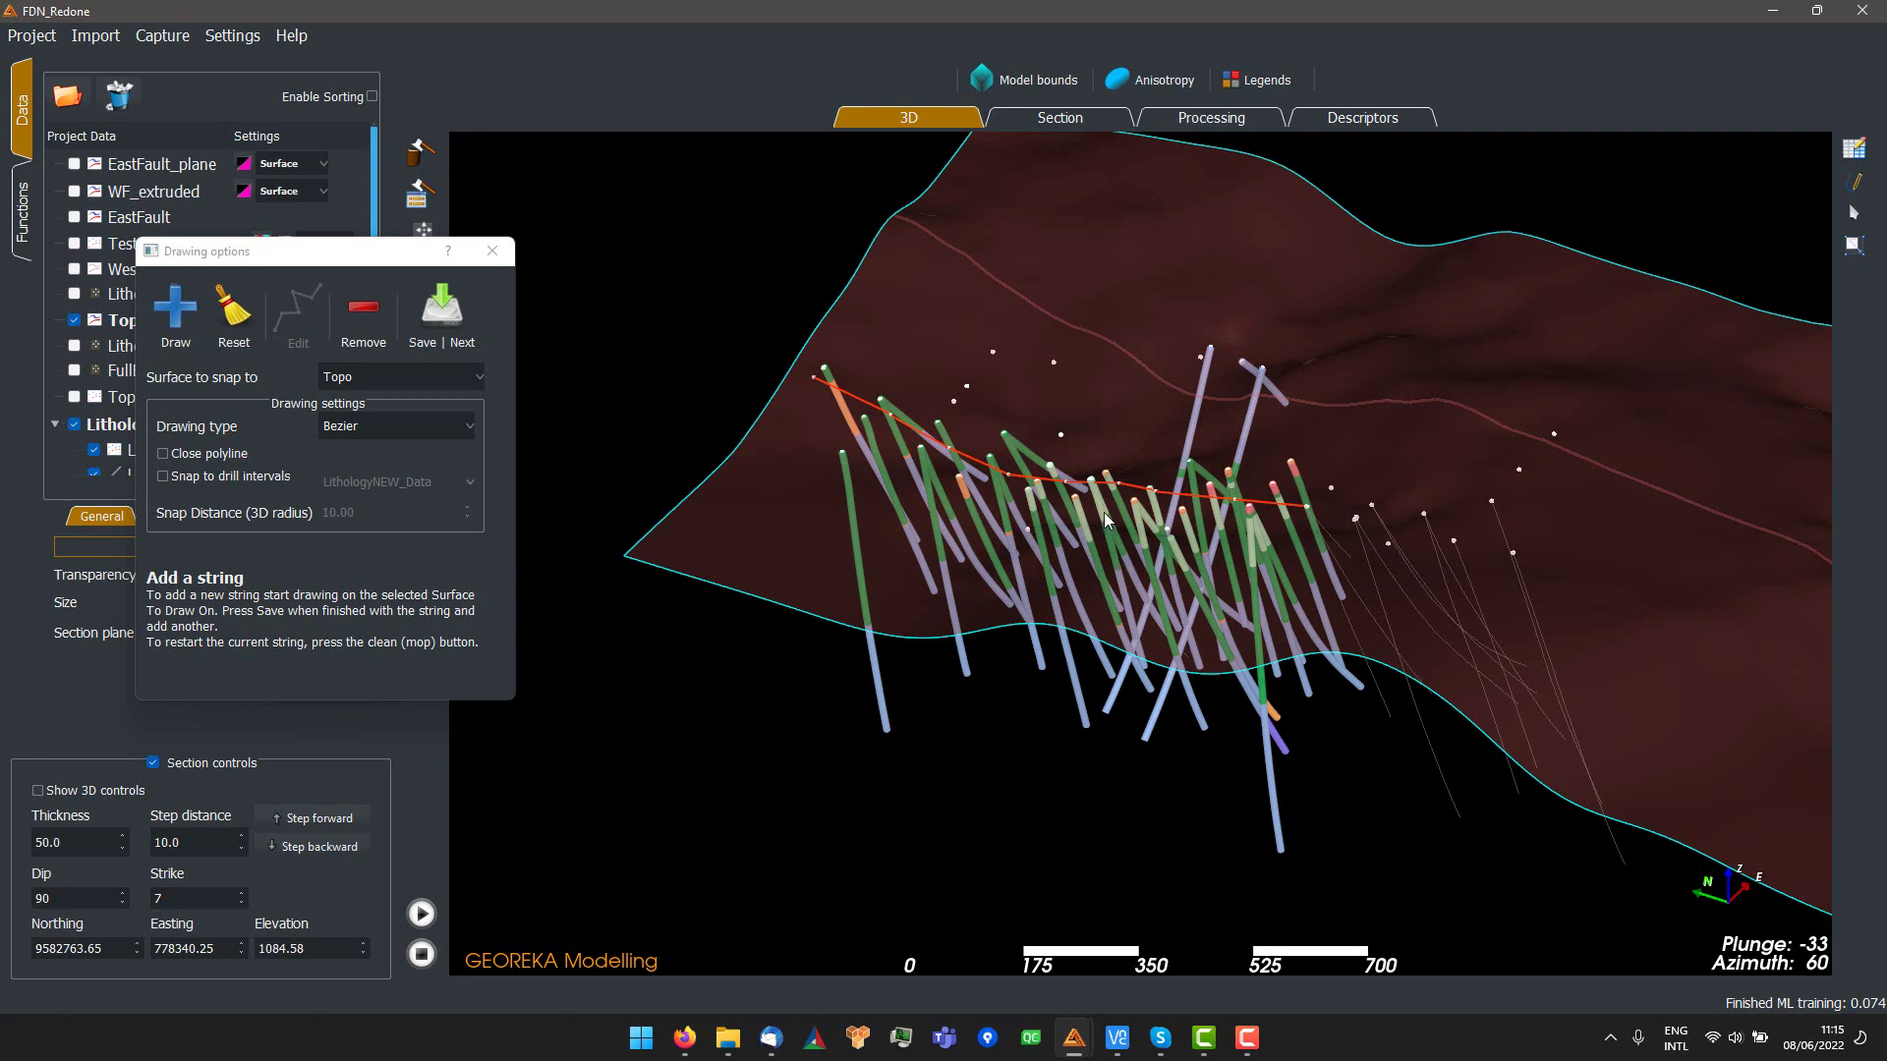
left_click_drag(1078, 708, 1249, 853)
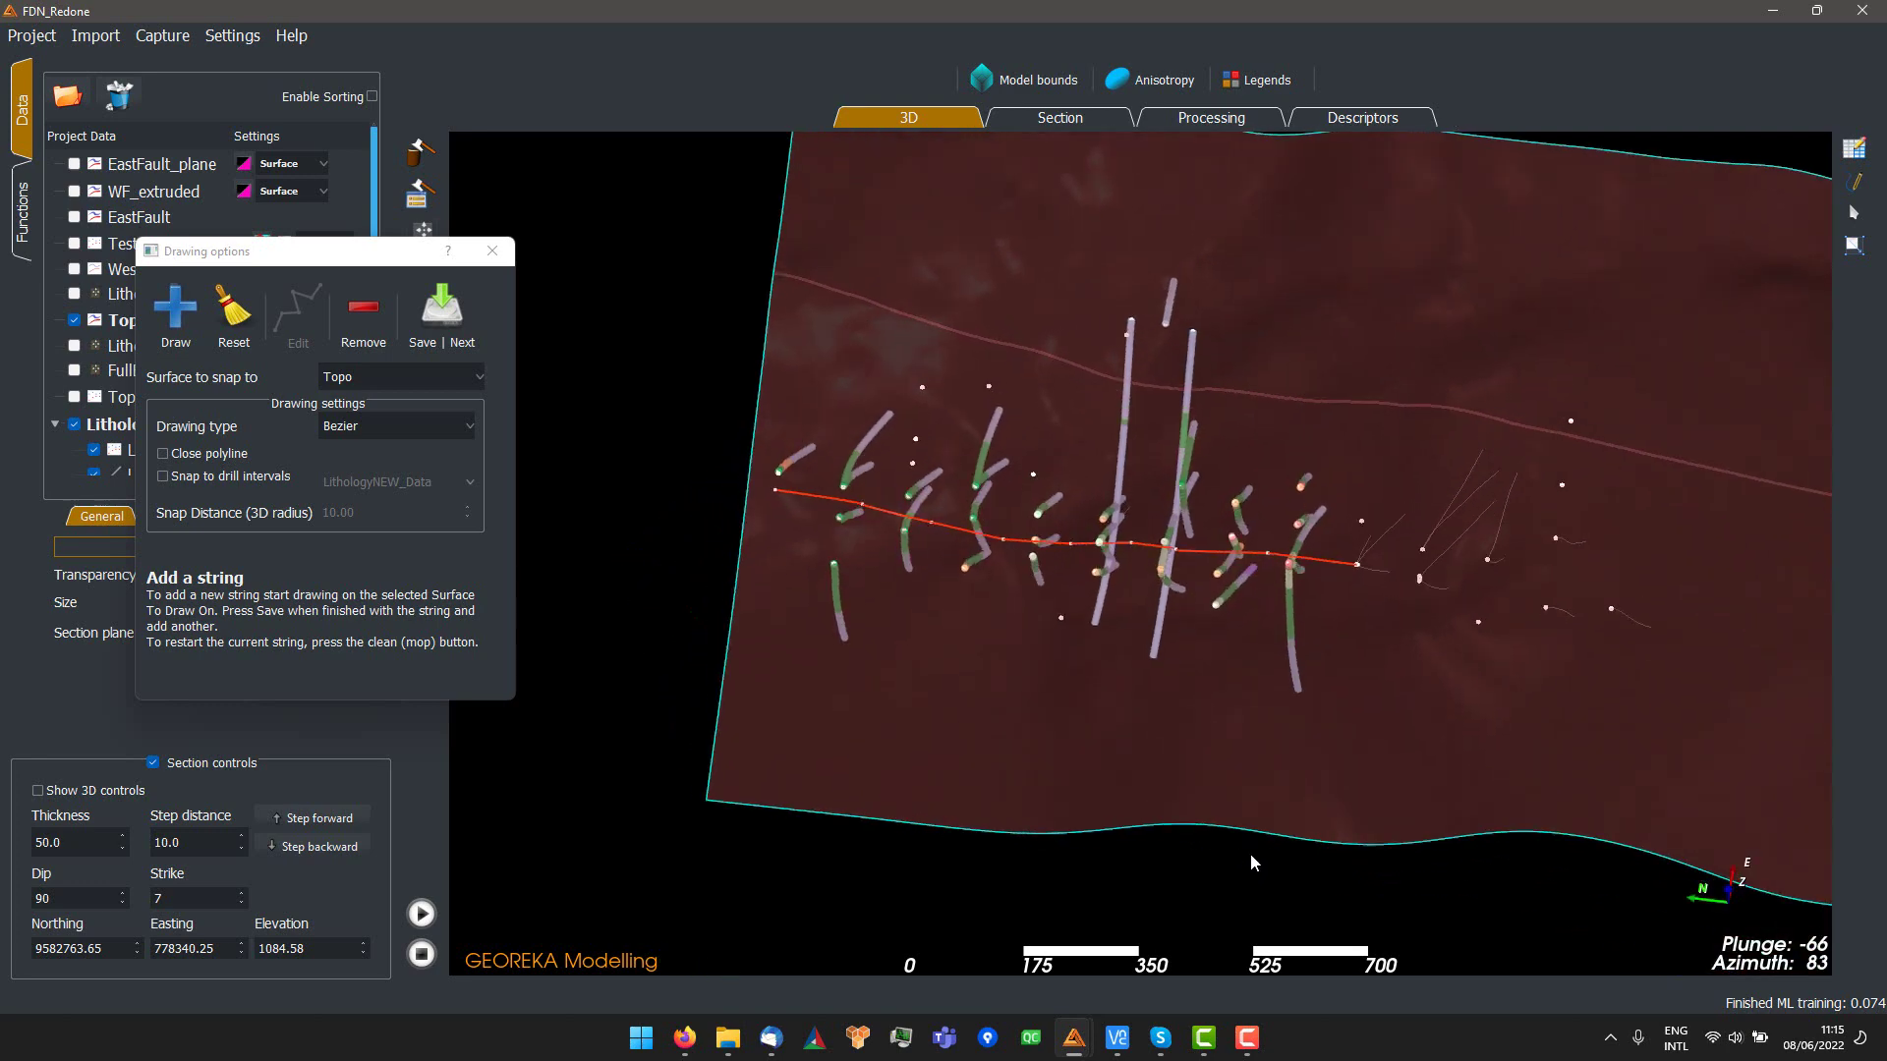
left_click_drag(1131, 540, 1133, 566)
mouse_move(964, 802)
left_mouse_down()
mouse_move(981, 891)
mouse_move(996, 882)
mouse_move(971, 829)
left_mouse_up()
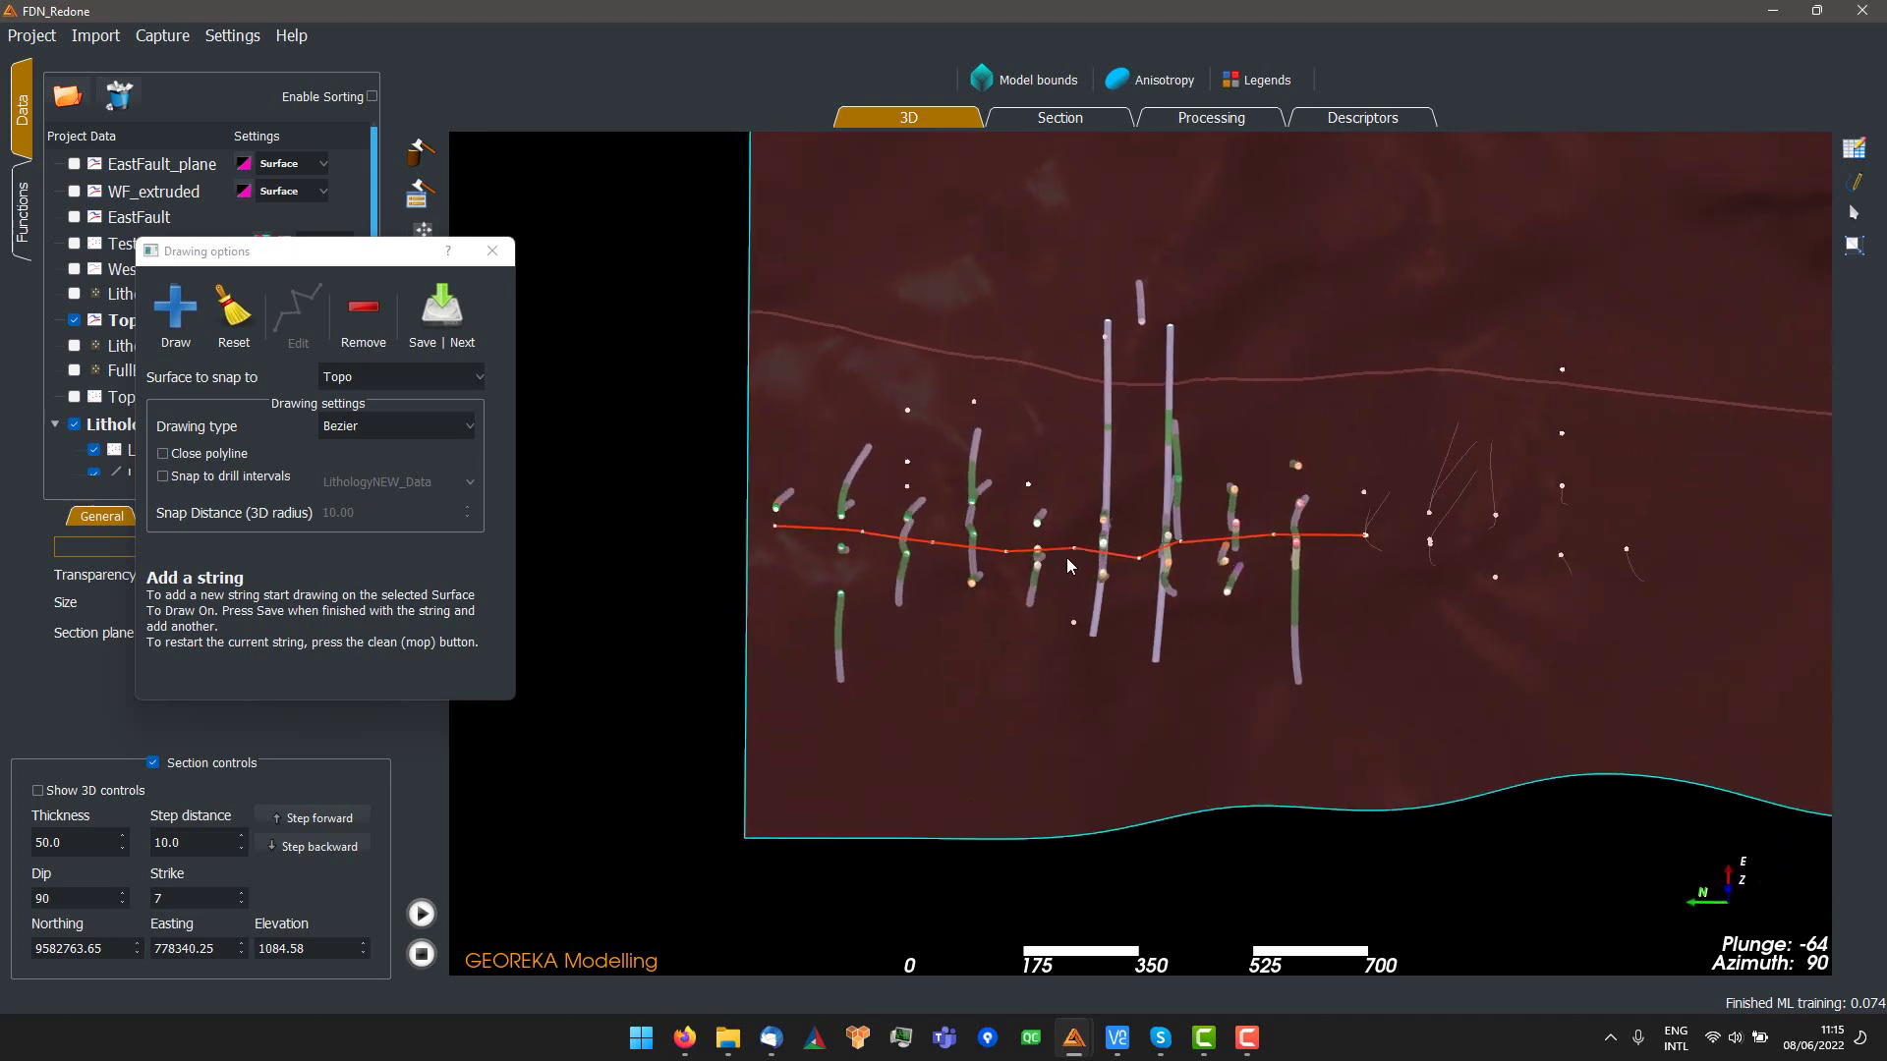
left_click_drag(1074, 548, 1186, 562)
left_click(860, 533)
left_click_drag(1273, 537, 1280, 541)
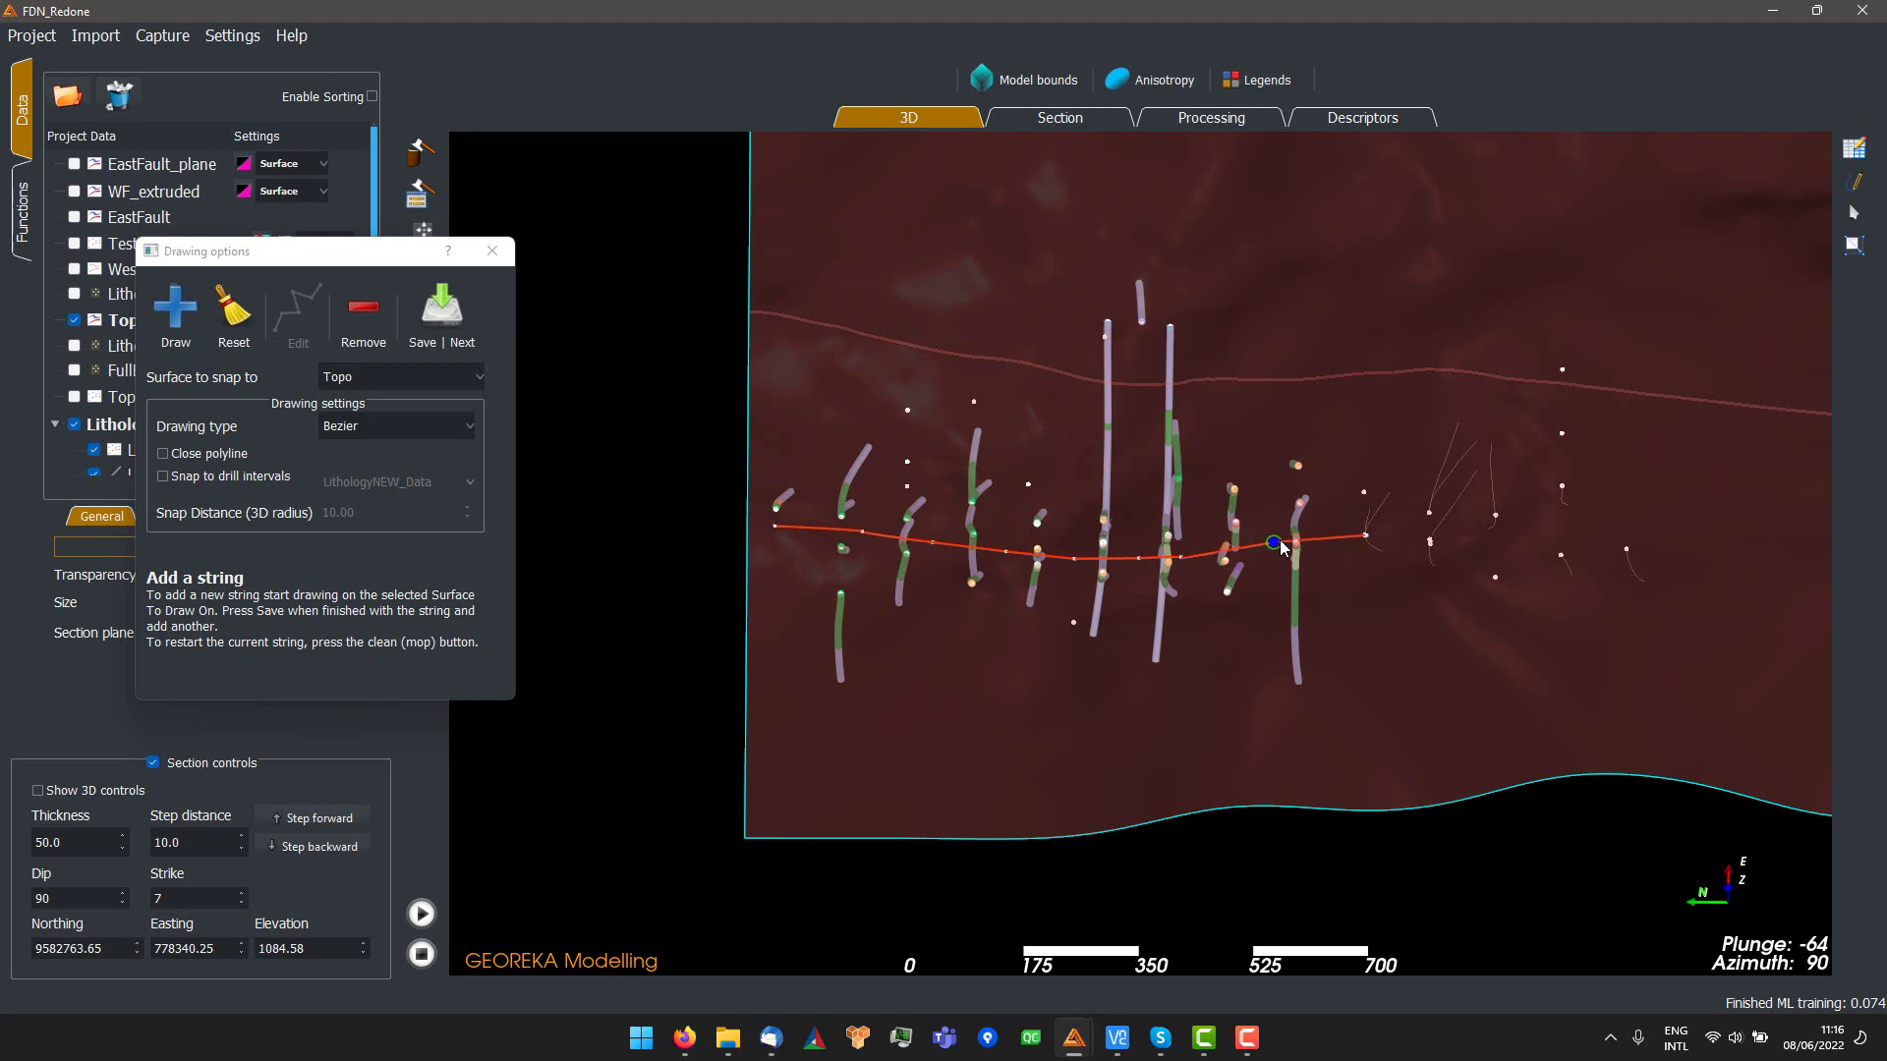
- Check the finished string against the drillholes from the side and from above, save it as DemoWestFault and end the drawing
mouse_move(1639, 901)
left_mouse_down()
mouse_move(1482, 839)
mouse_move(1639, 882)
left_mouse_up()
left_click_drag(1438, 855, 999, 587)
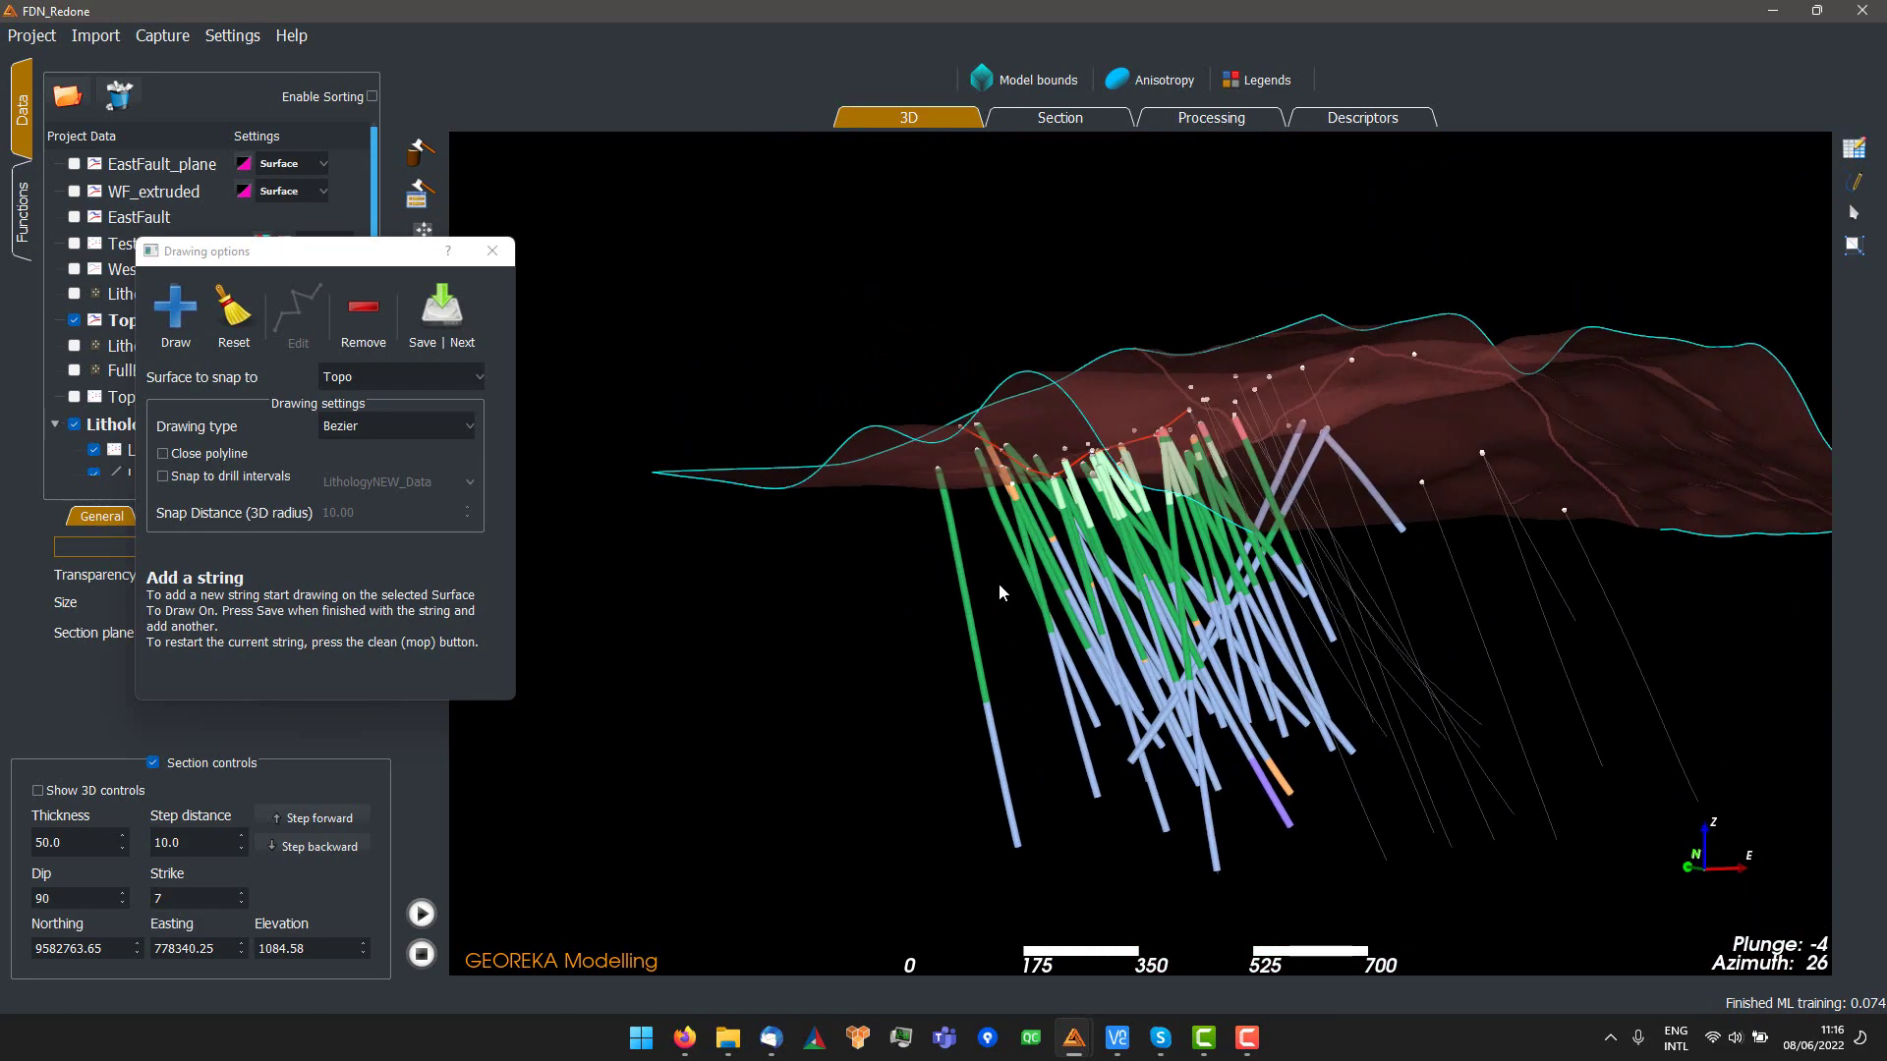
left_click_drag(1047, 708, 1316, 956)
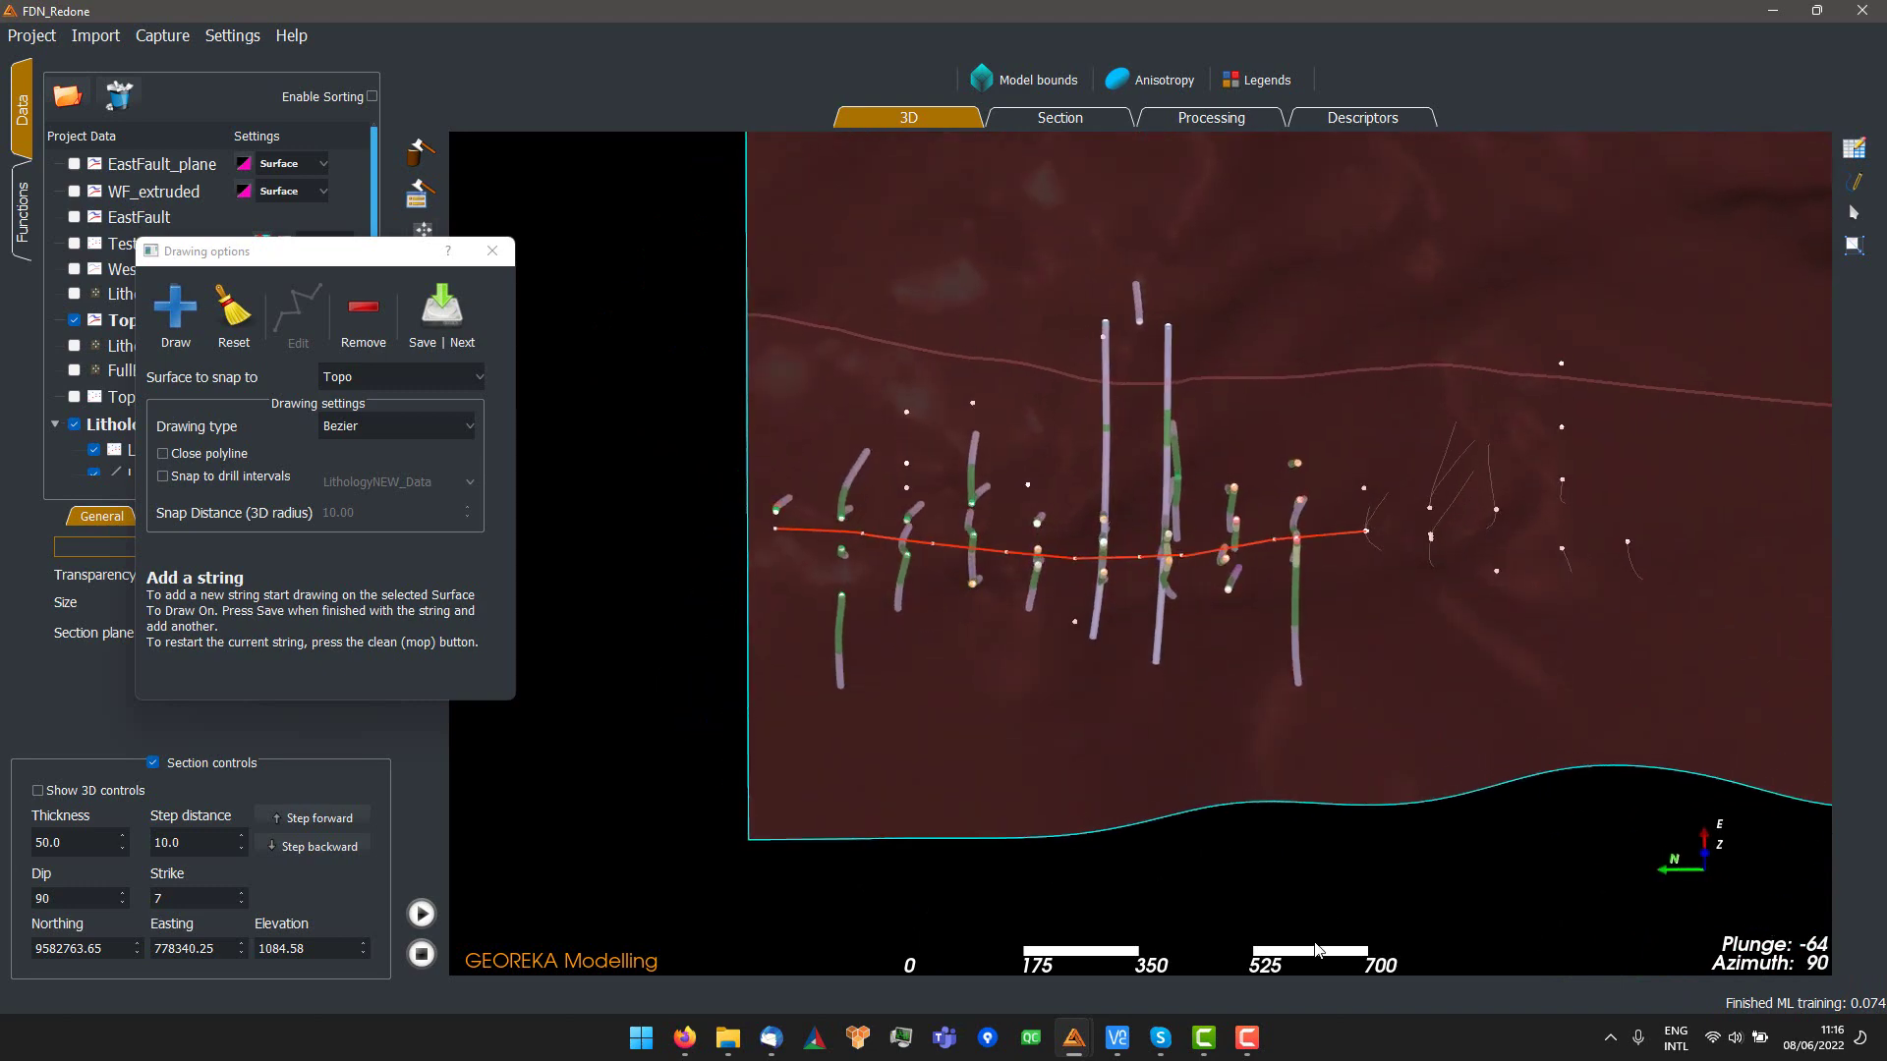
scroll(1163, 759, "down", 2)
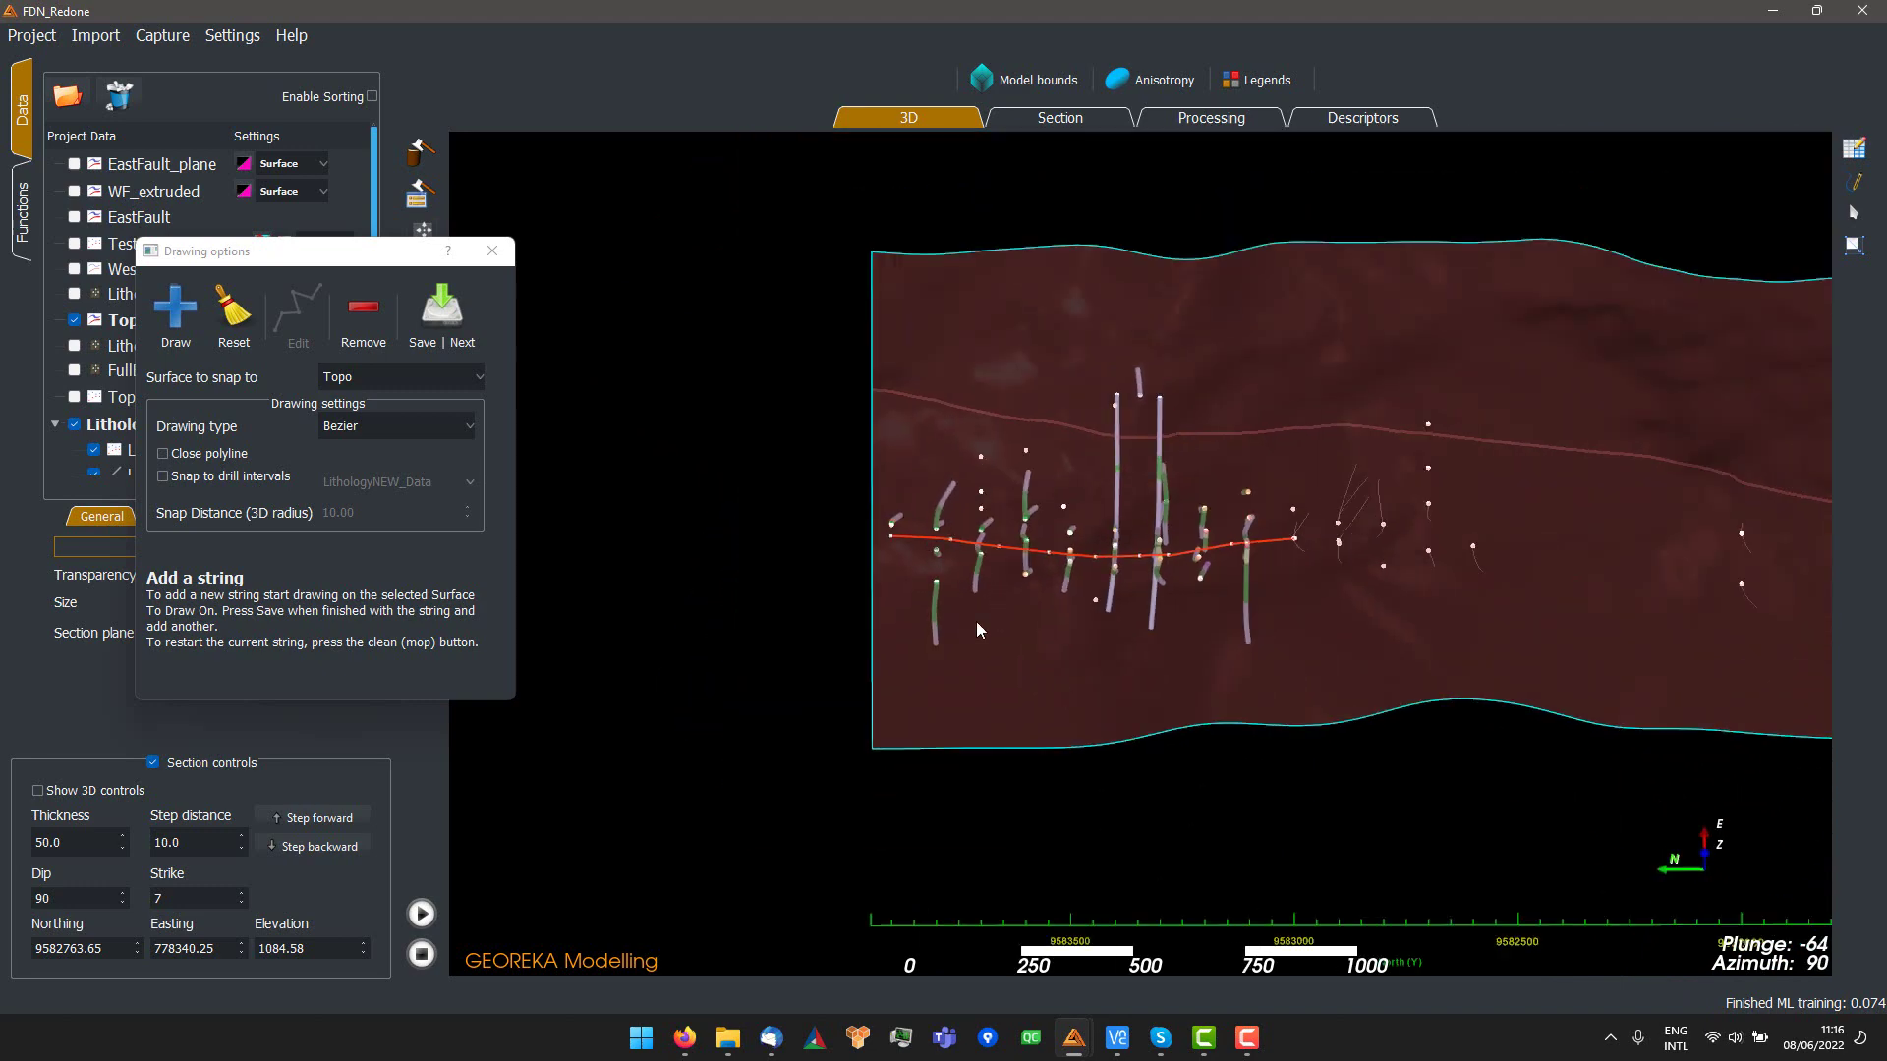
left_click(440, 312)
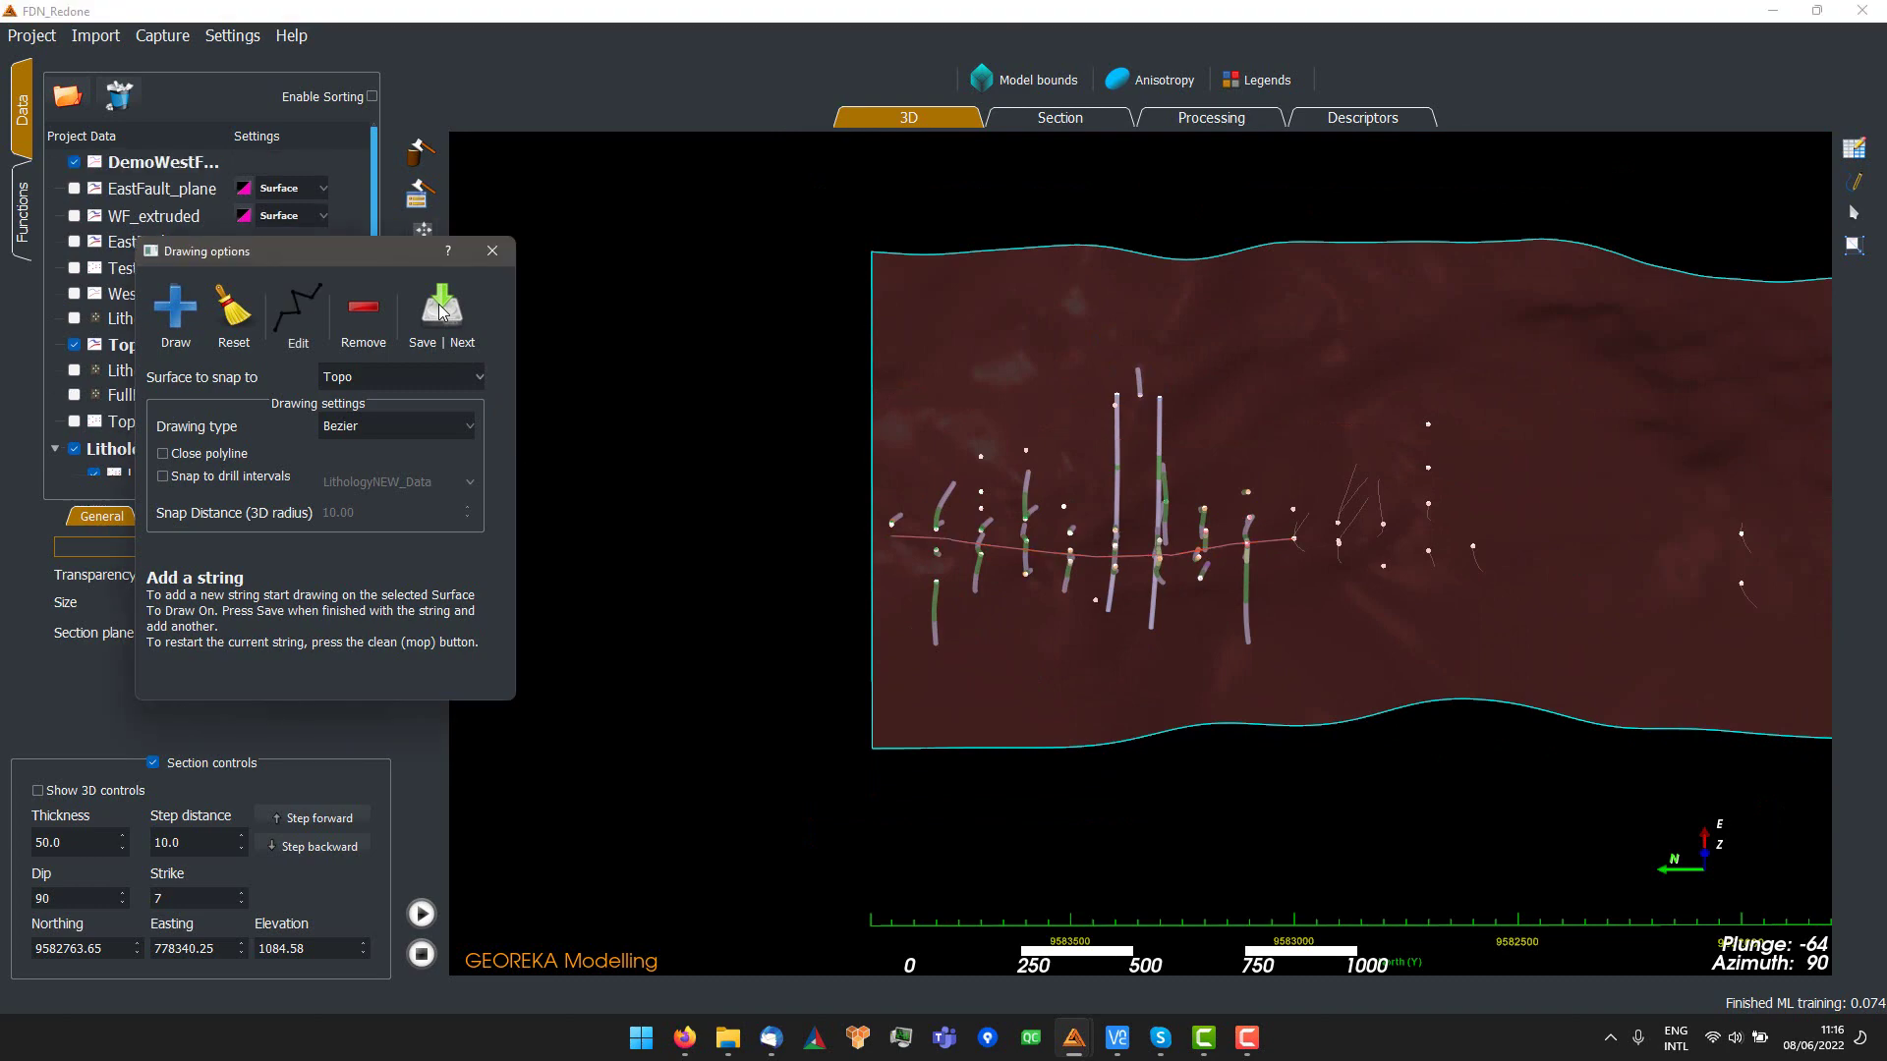
left_click(492, 250)
mouse_move(1346, 806)
left_mouse_down()
mouse_move(1057, 721)
mouse_move(889, 698)
mouse_move(1134, 804)
mouse_move(1378, 820)
mouse_move(1431, 724)
mouse_move(1352, 829)
mouse_move(1332, 777)
left_mouse_up()
- Clear the existing processing workflow and add the DemoWestFault string as its input
left_click(1188, 120)
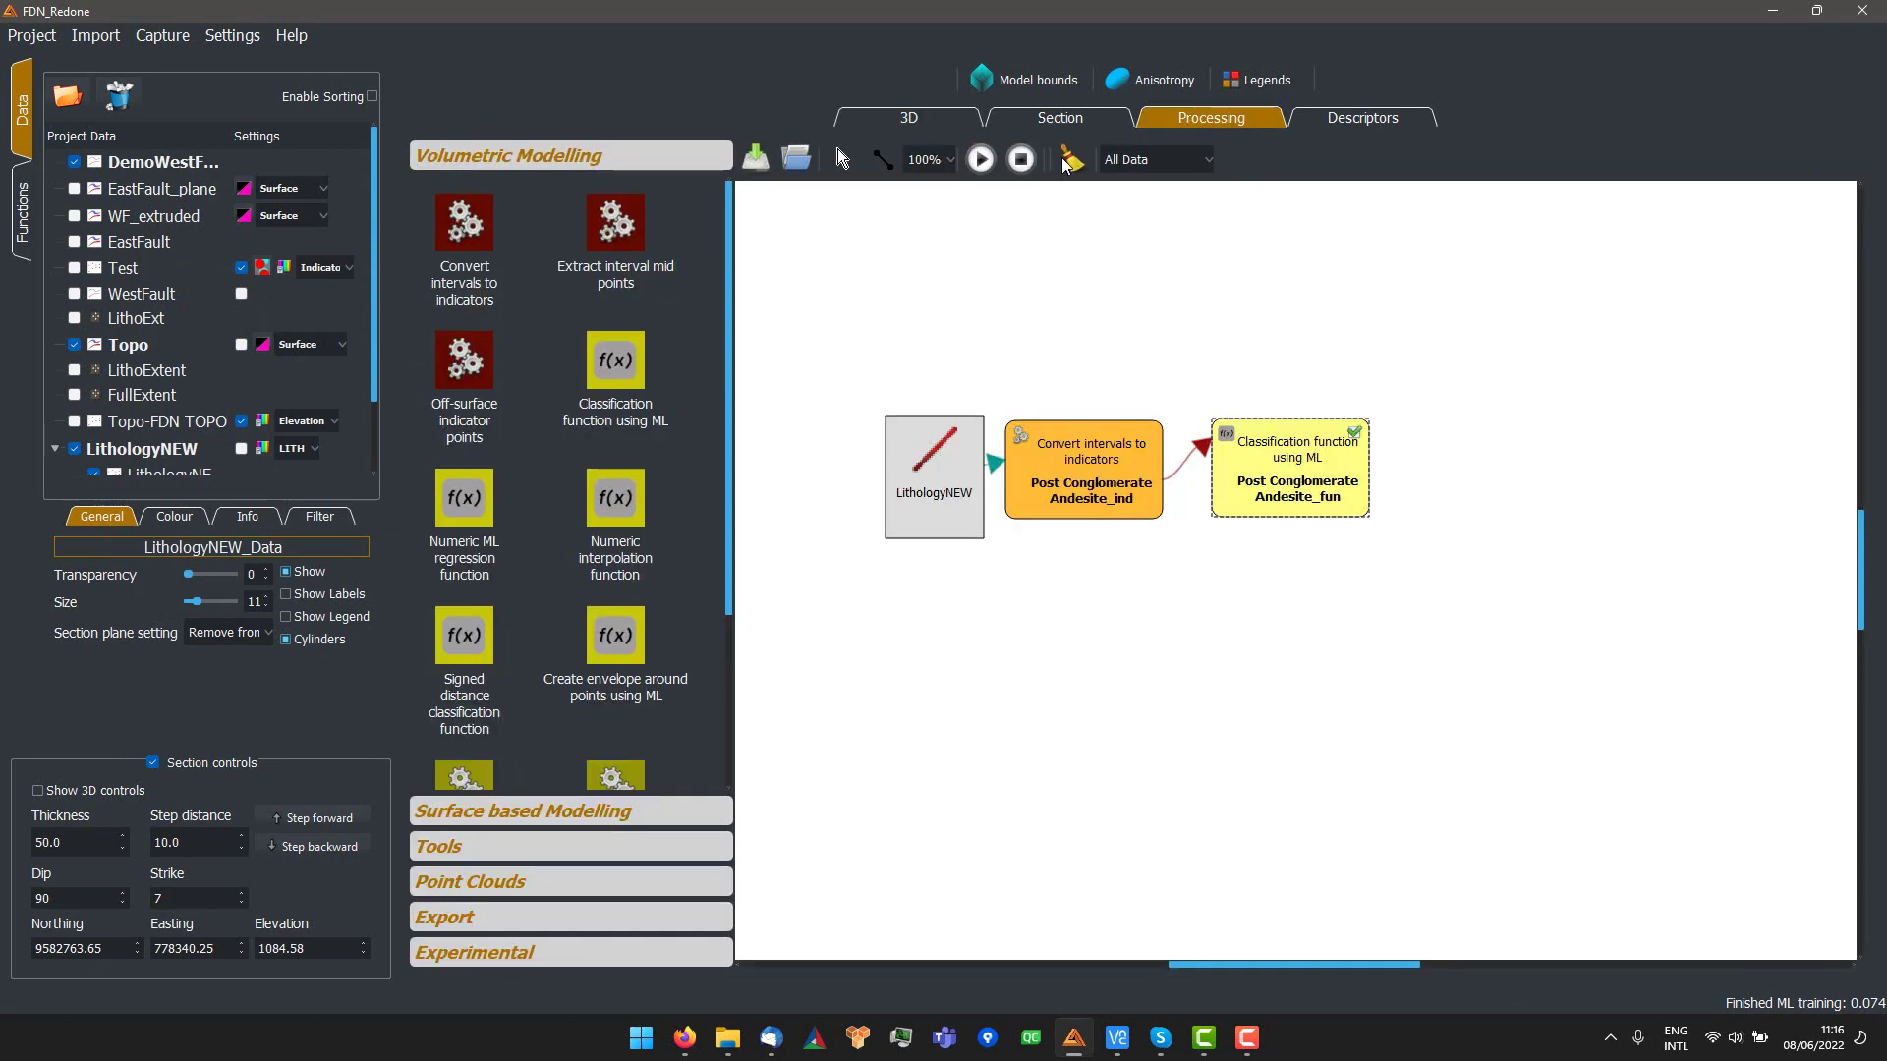
left_click(1068, 164)
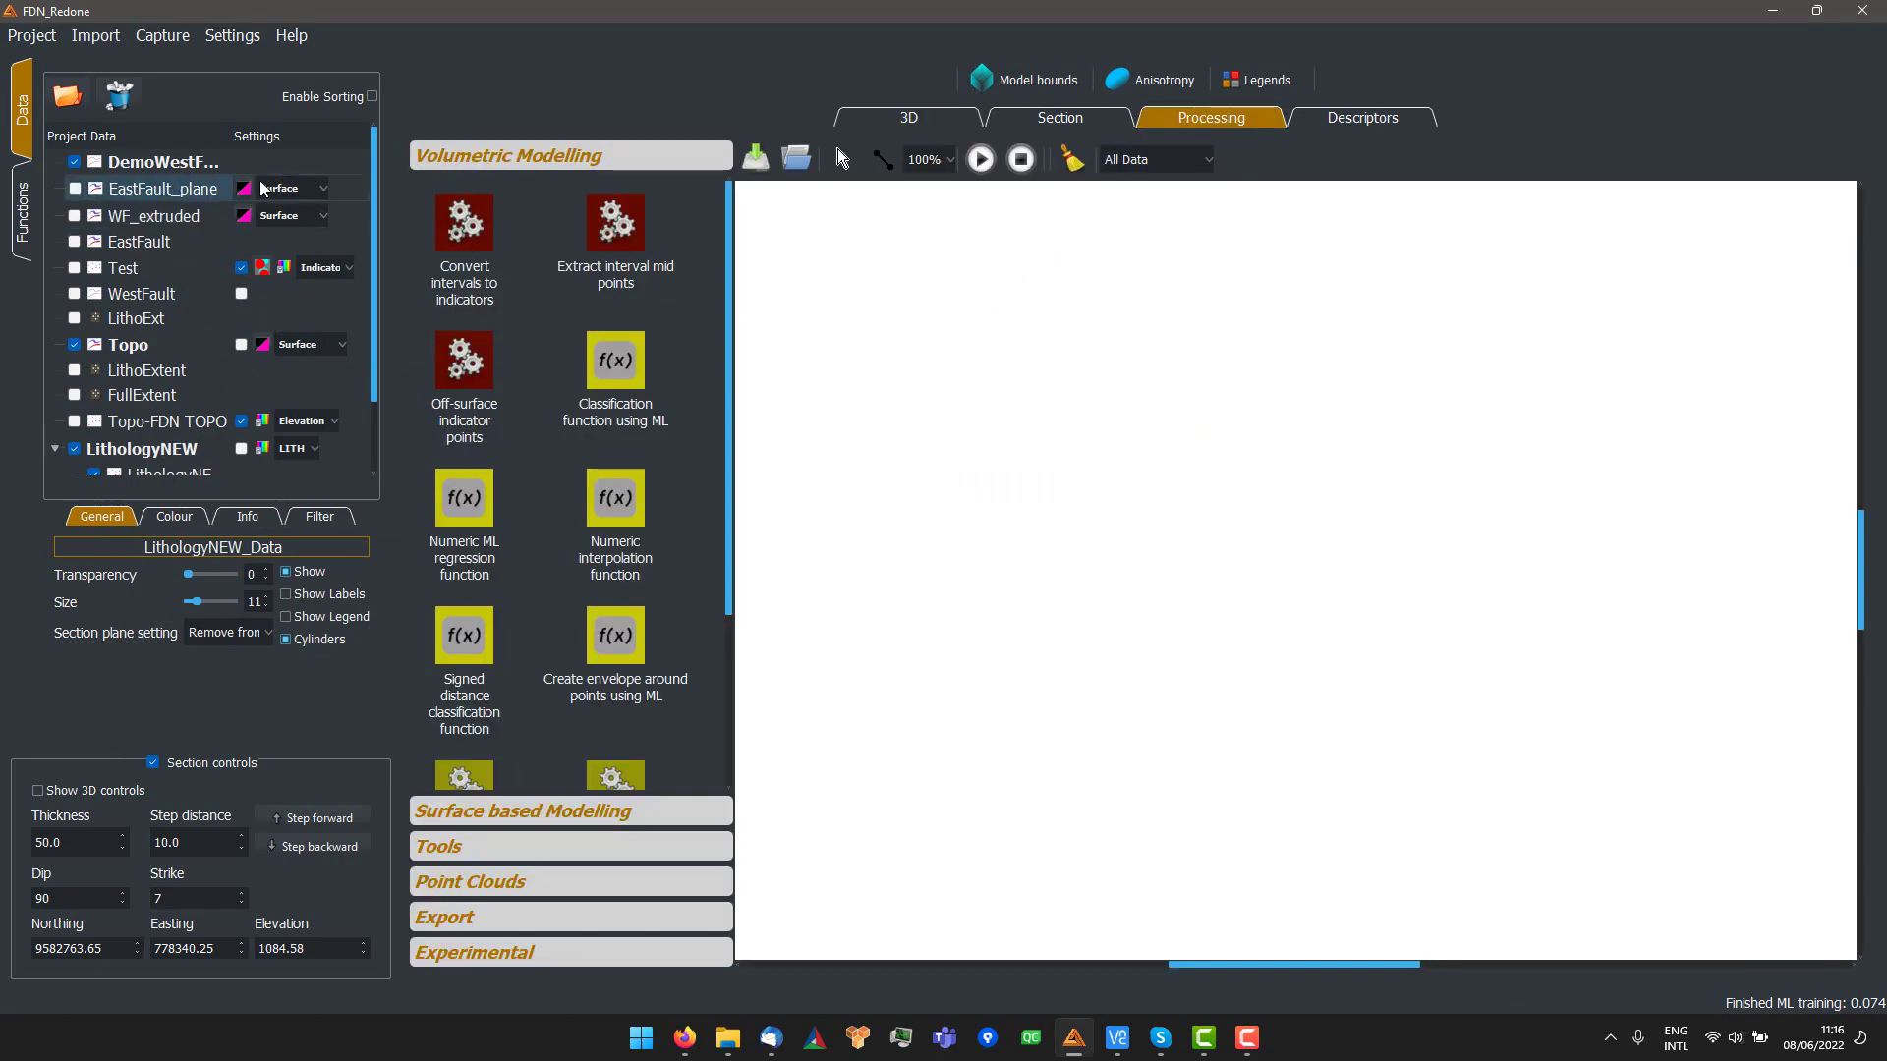
left_click(162, 162)
left_click_drag(879, 545, 881, 548)
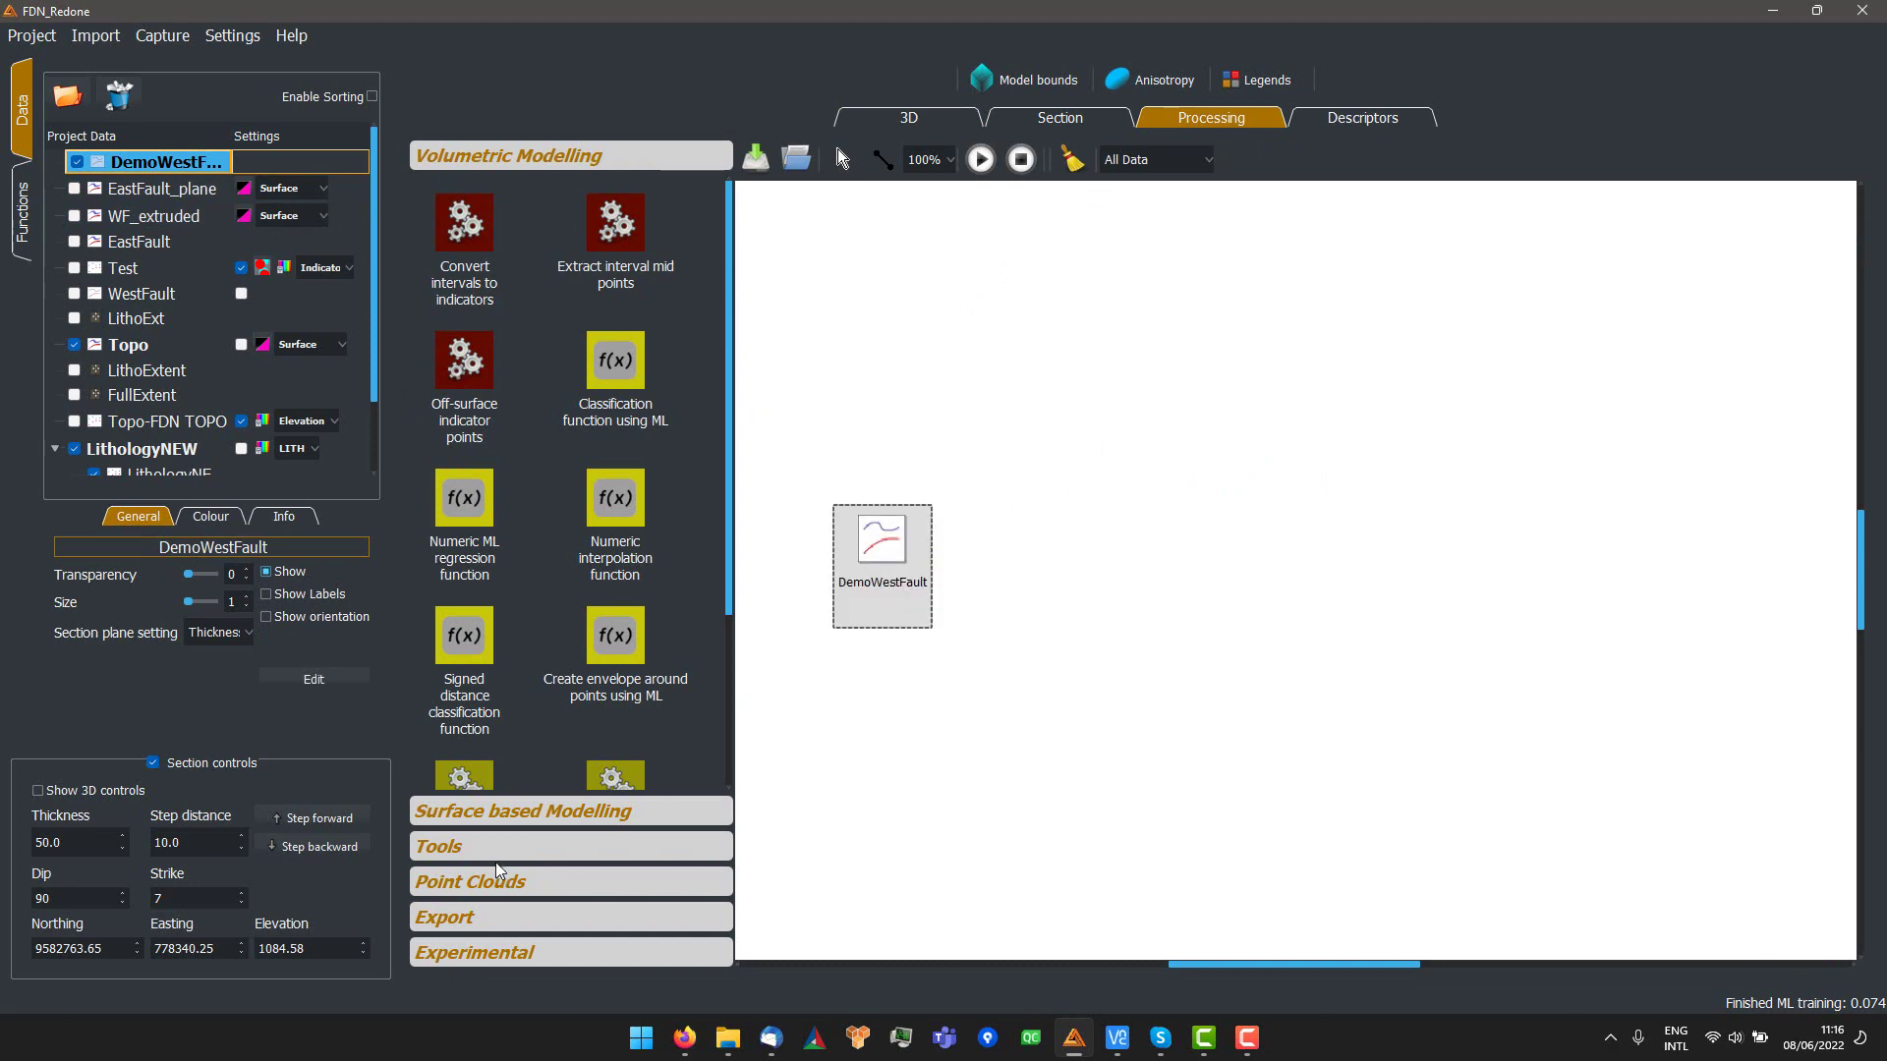
- Add an Extrude object function from the surface based modelling tools and connect DemoWestFault to it
left_click(501, 816)
scroll(502, 491, "down", 8)
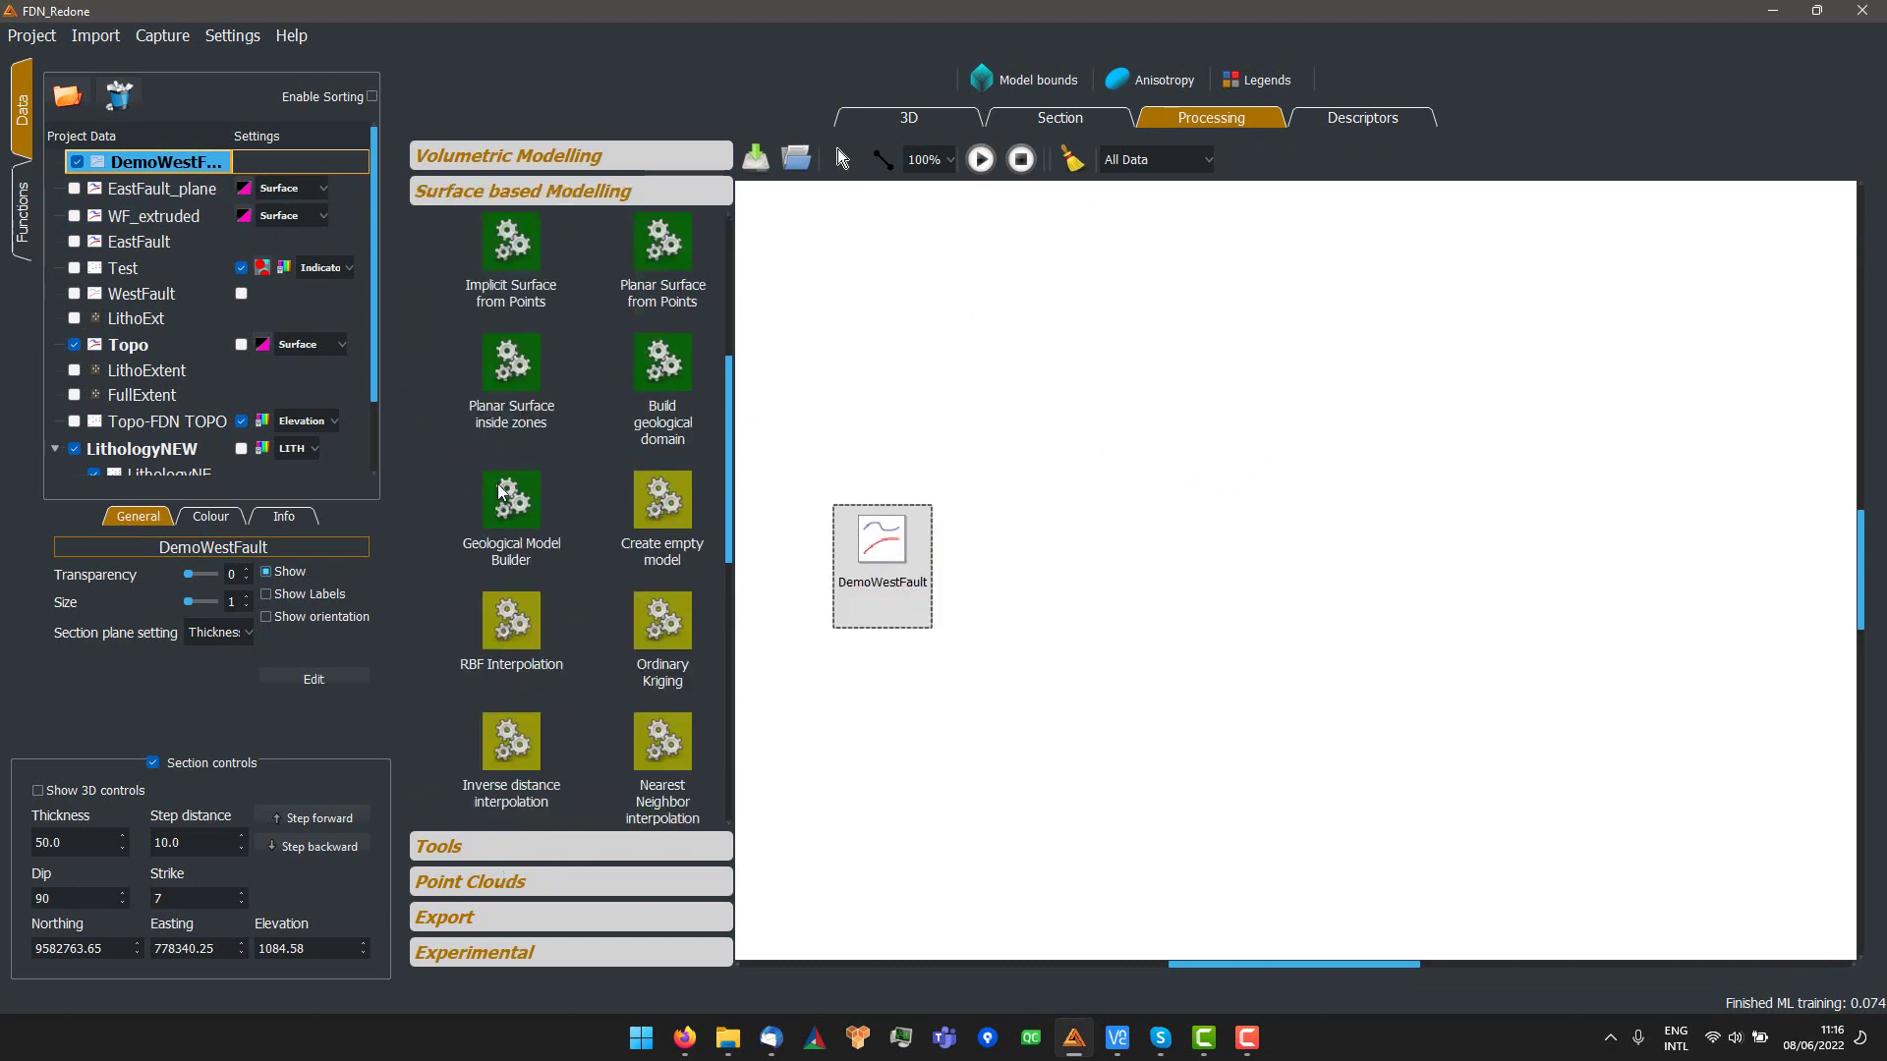
scroll(501, 491, "down", 4)
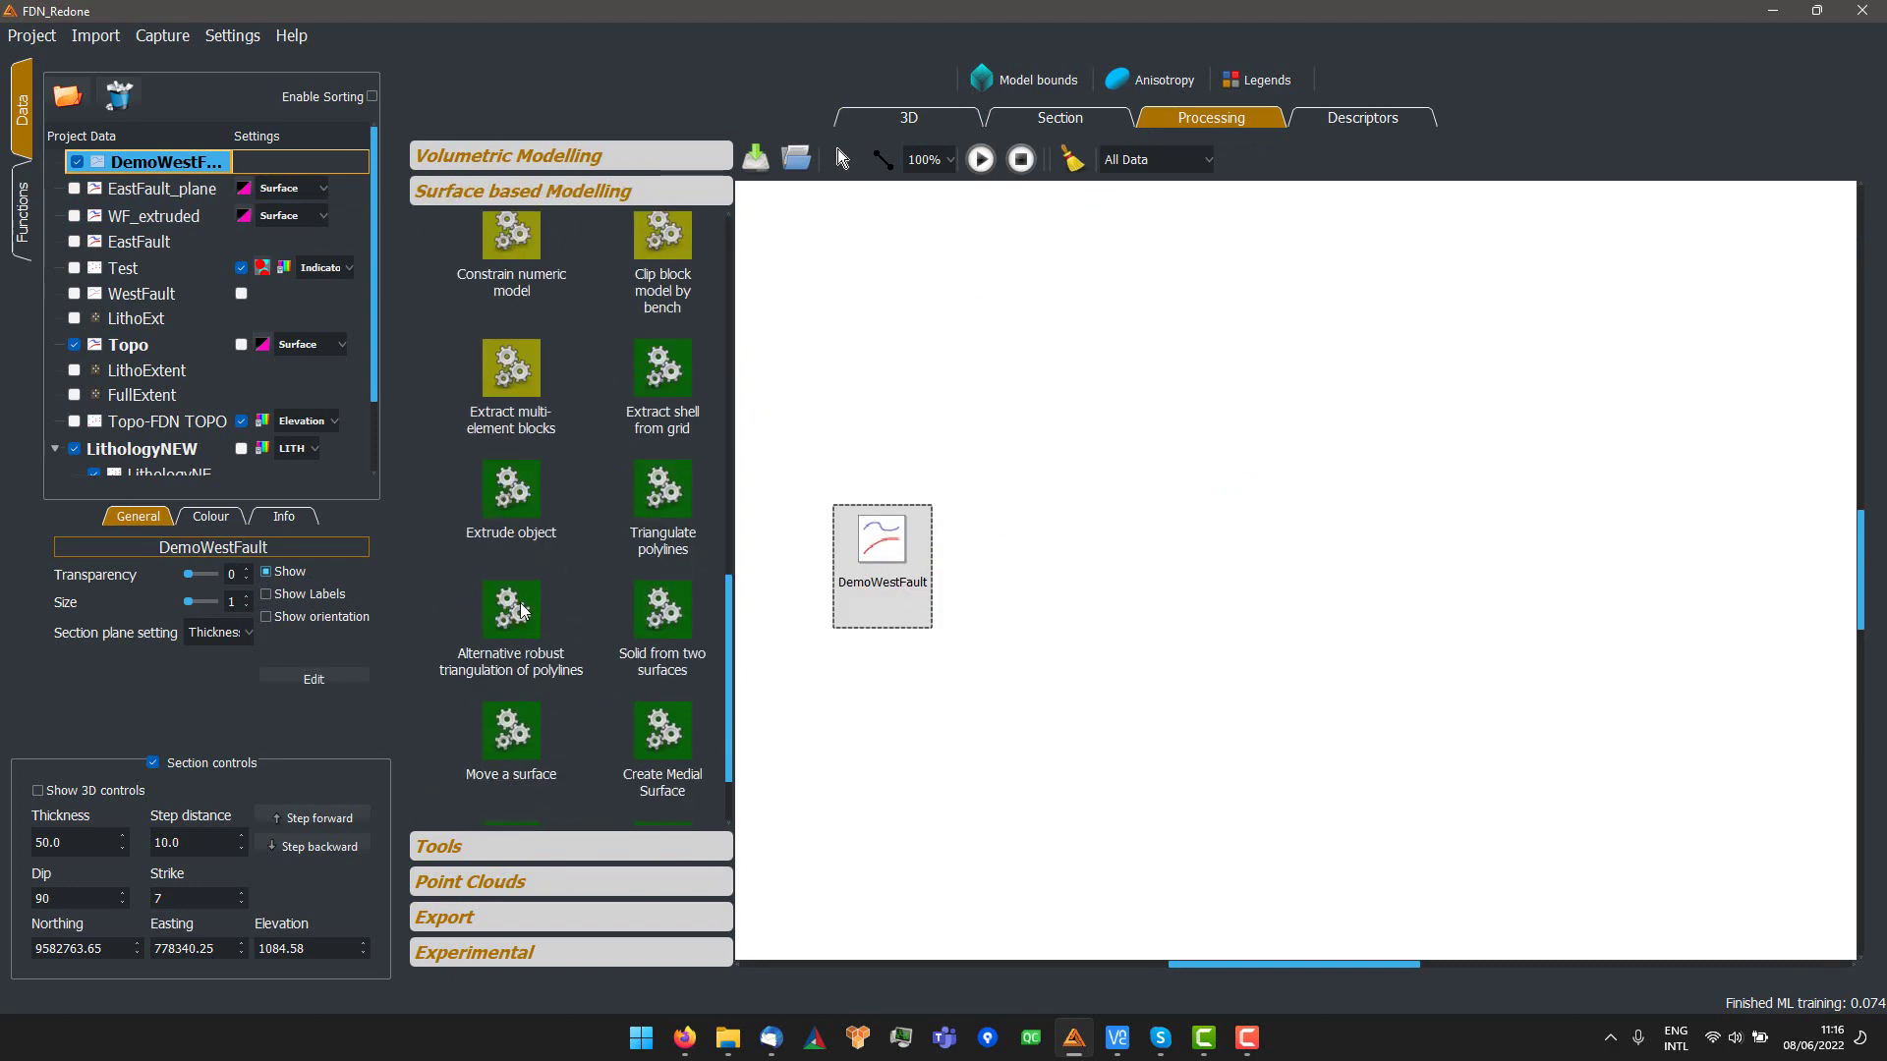
left_click(1111, 587)
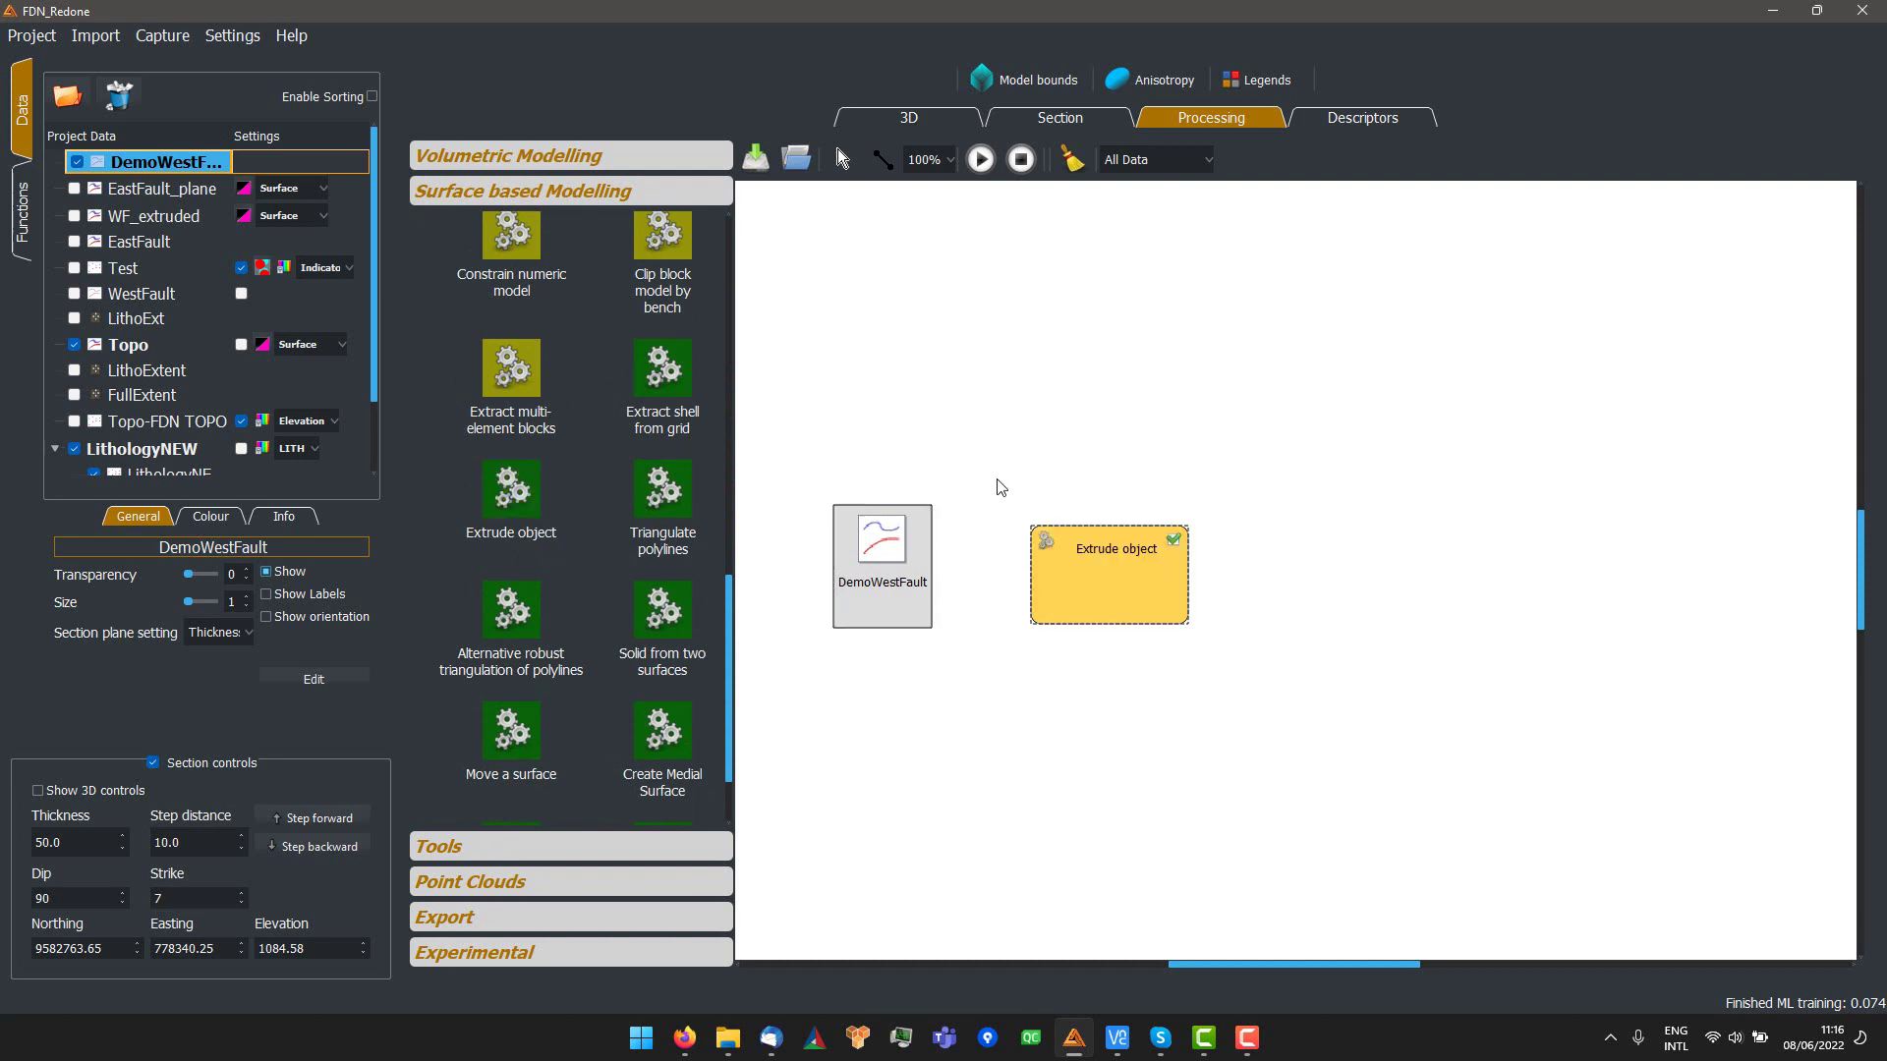
left_click_drag(890, 593, 1086, 596)
- Name the extrusion output WF_surf and set the extrude distance to 500
left_click(965, 455)
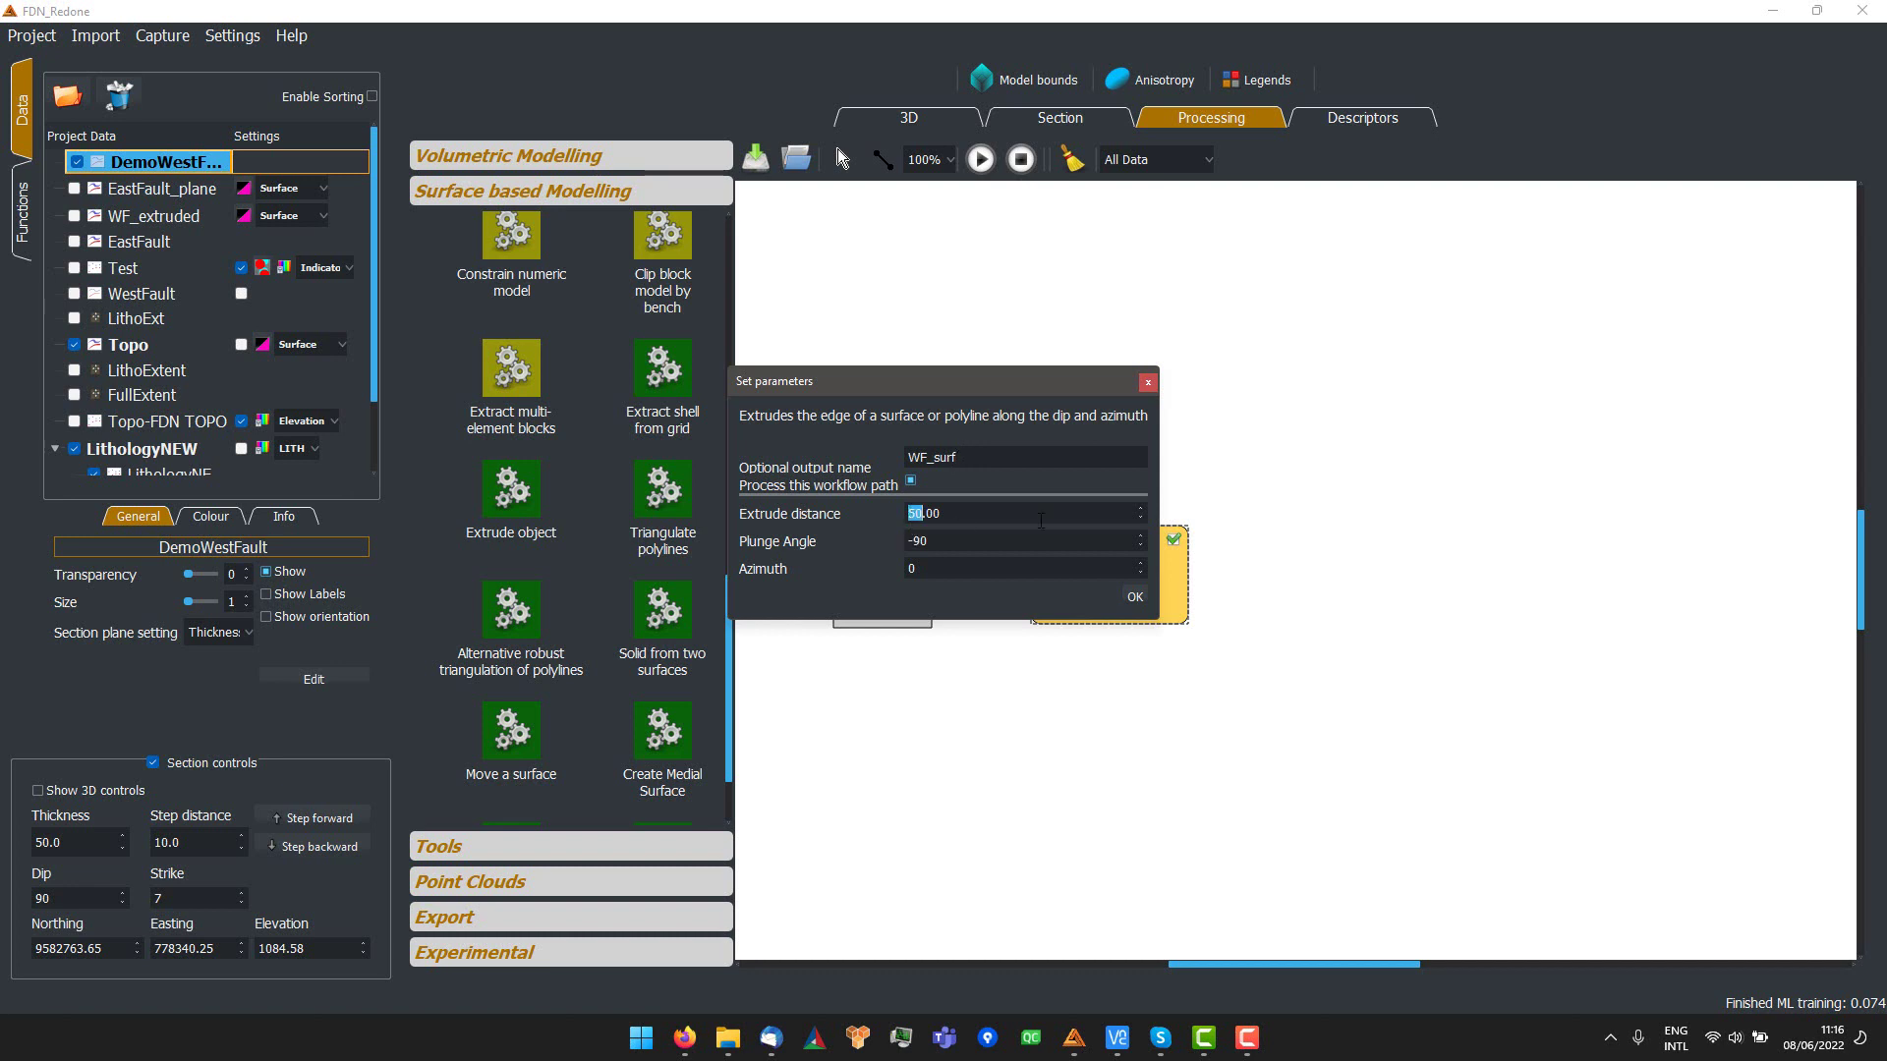
type("00")
key("Tab")
- Set the extrusion's plunge angle to -64 and azimuth to 90, matching the 3D view's orientation, and run the workflow
left_click(912, 117)
left_click_drag(1142, 842, 1191, 817)
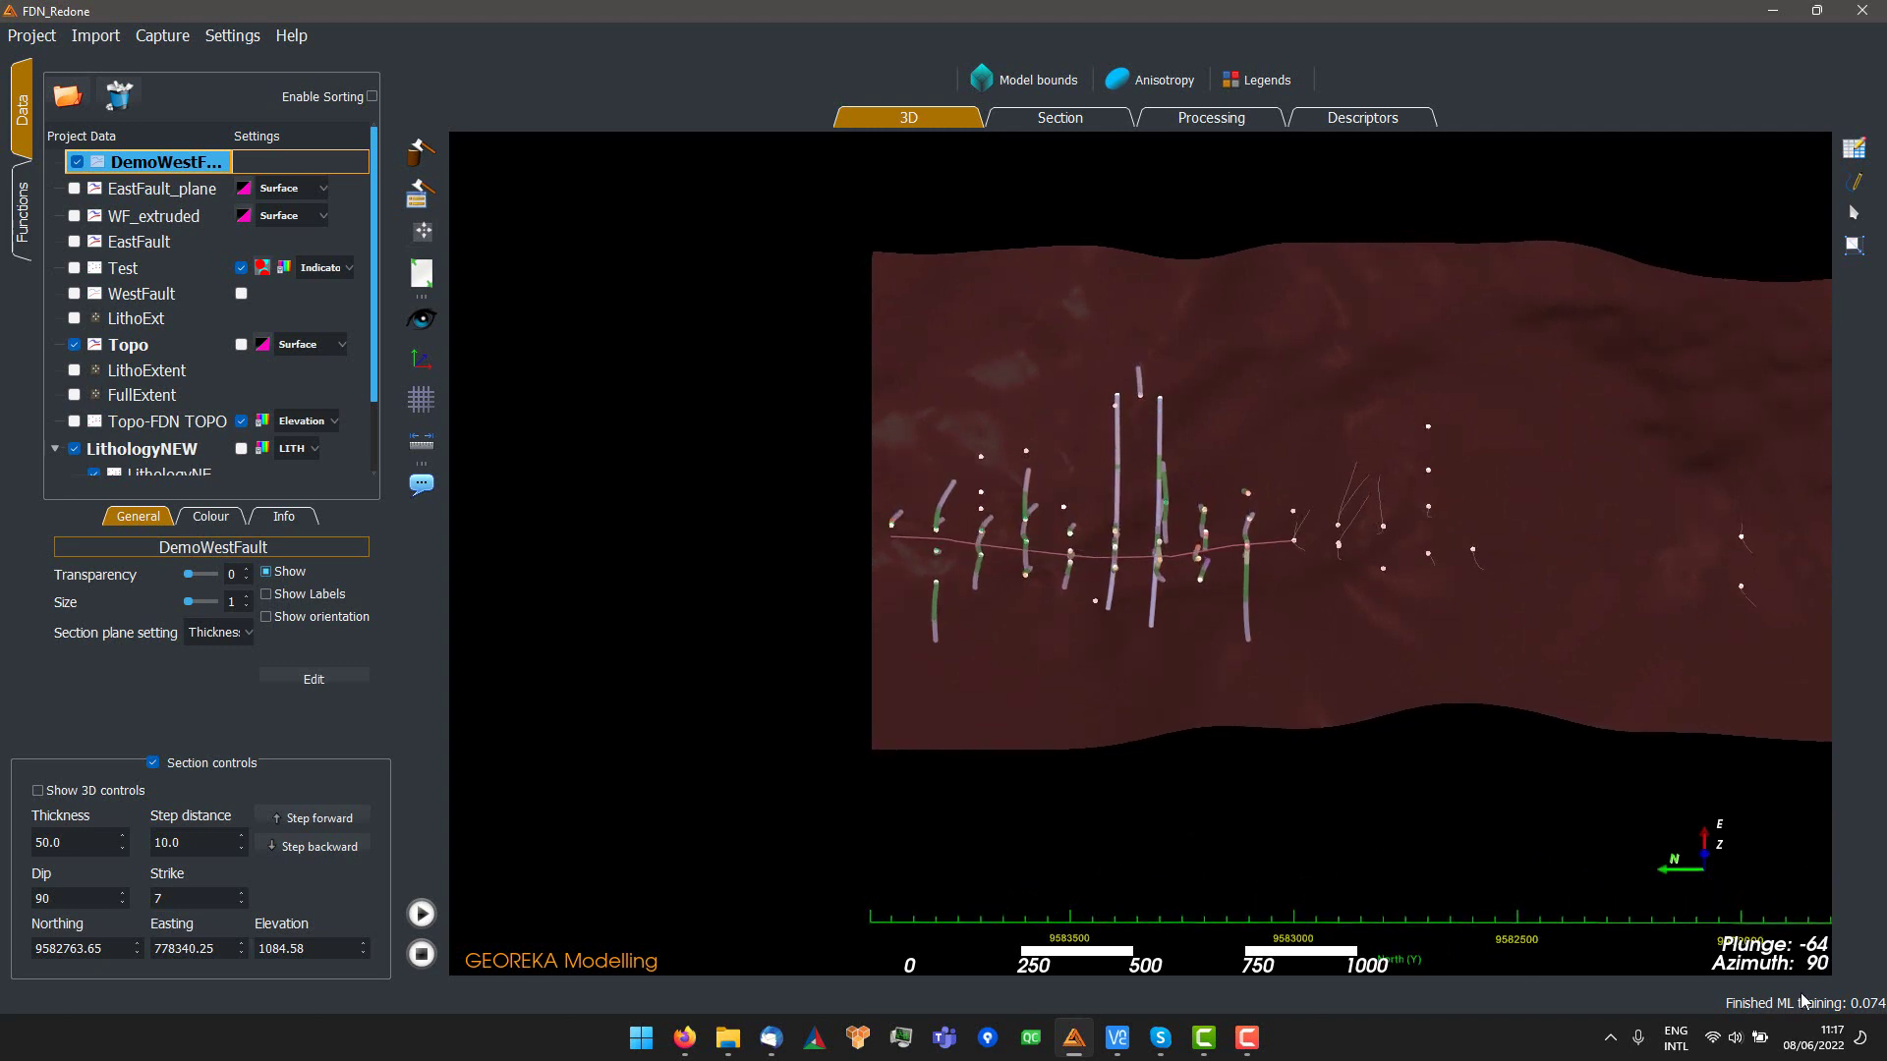
left_click(1193, 128)
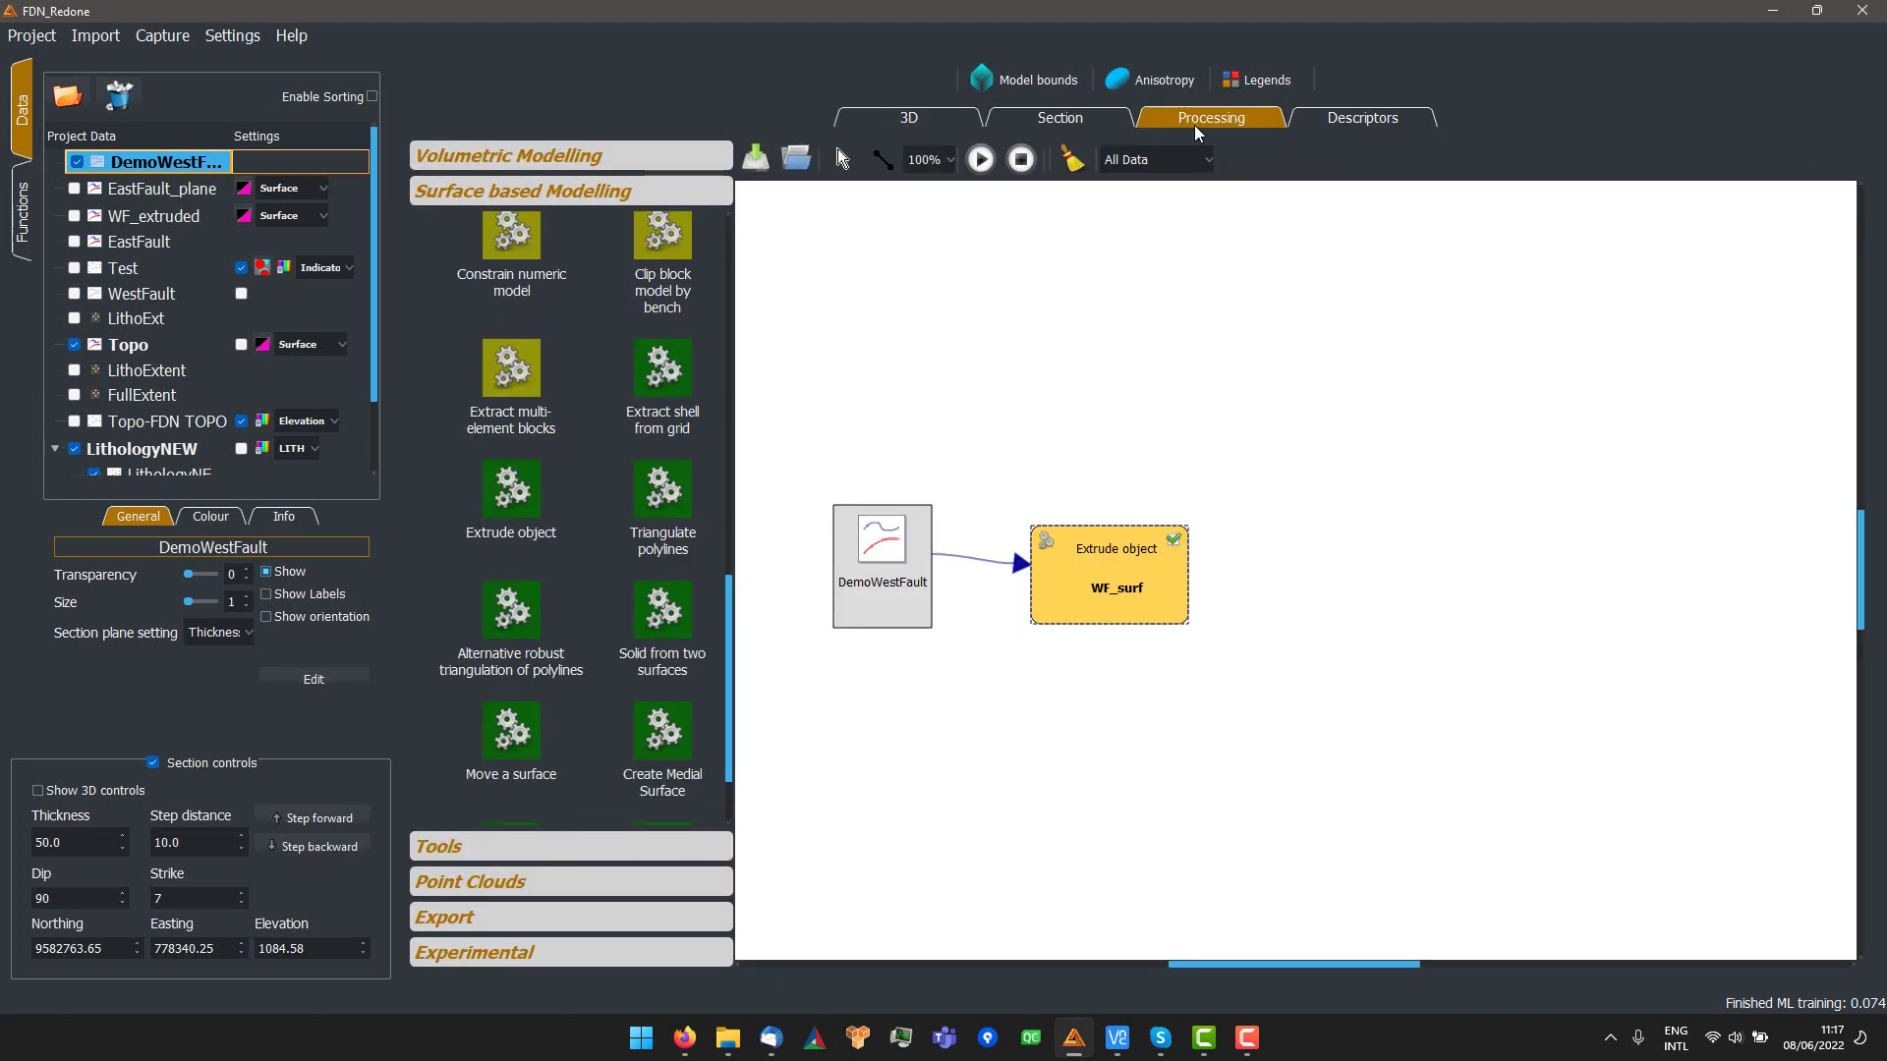
double_click(1138, 625)
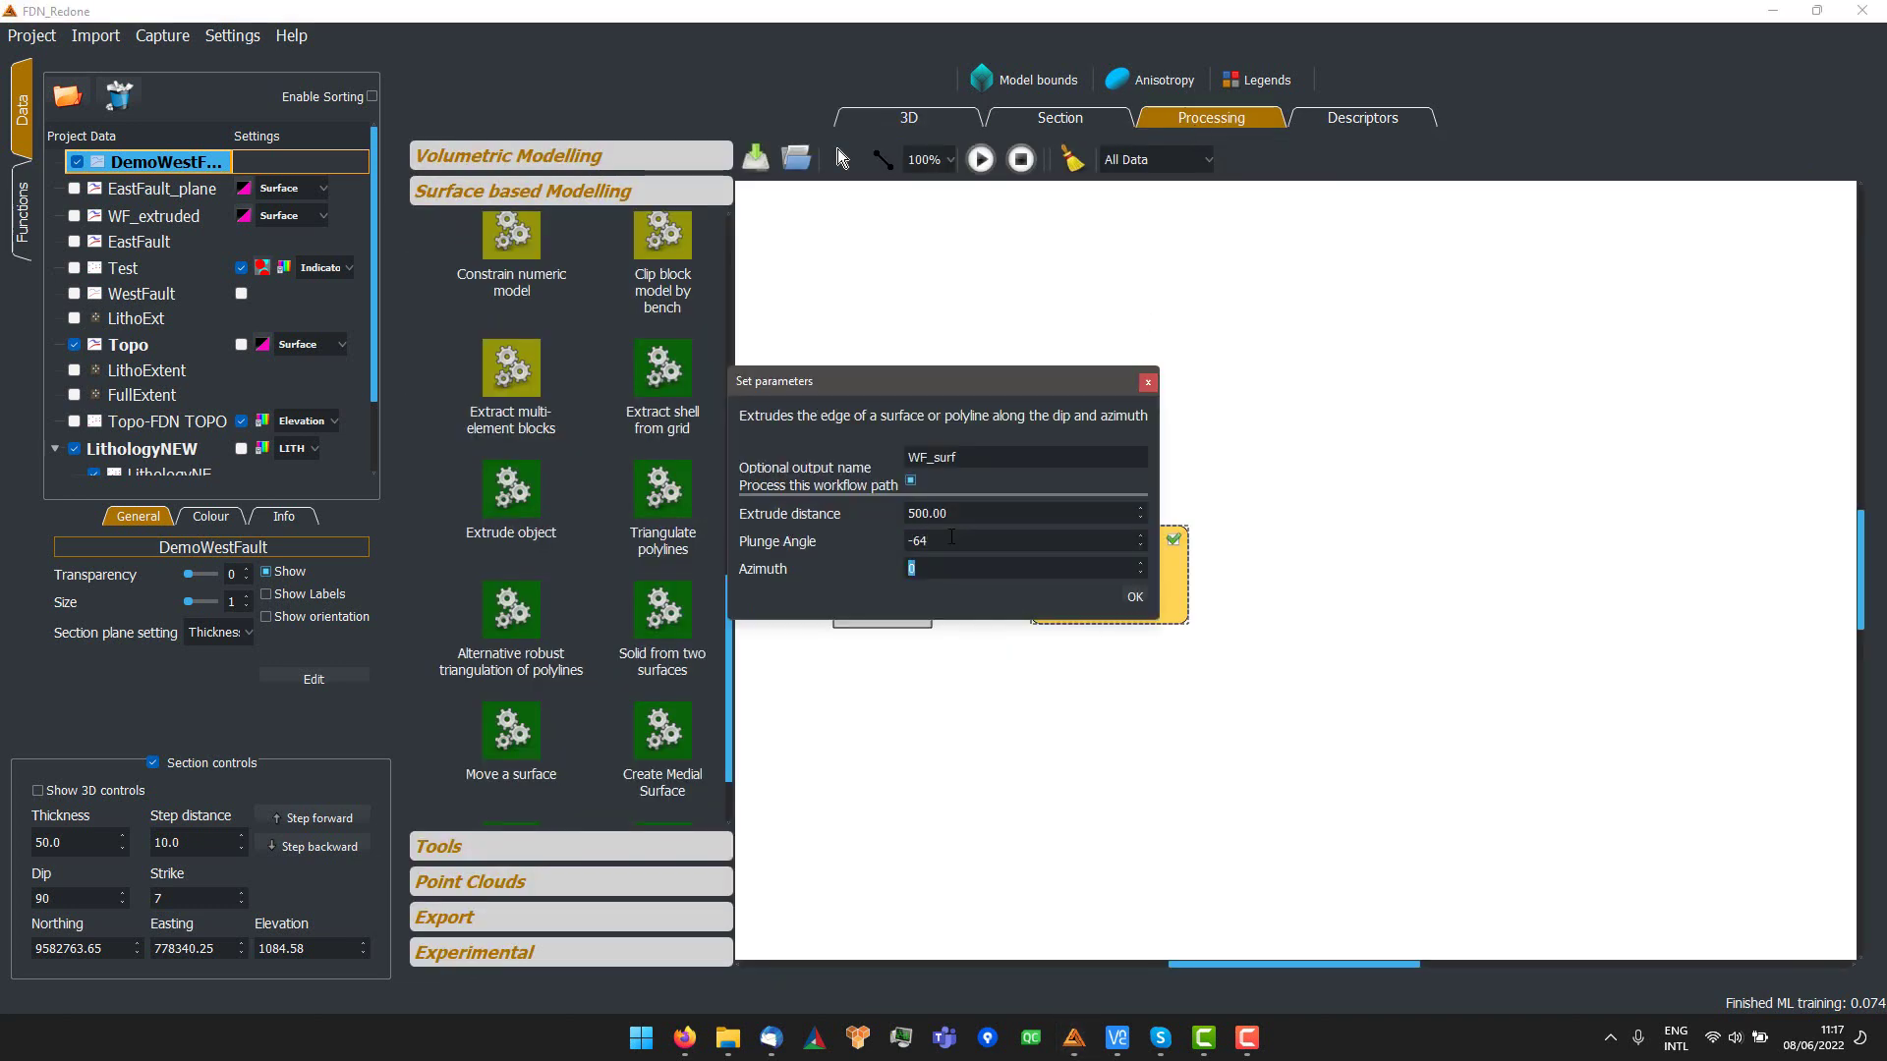
left_click(1135, 597)
left_click(979, 160)
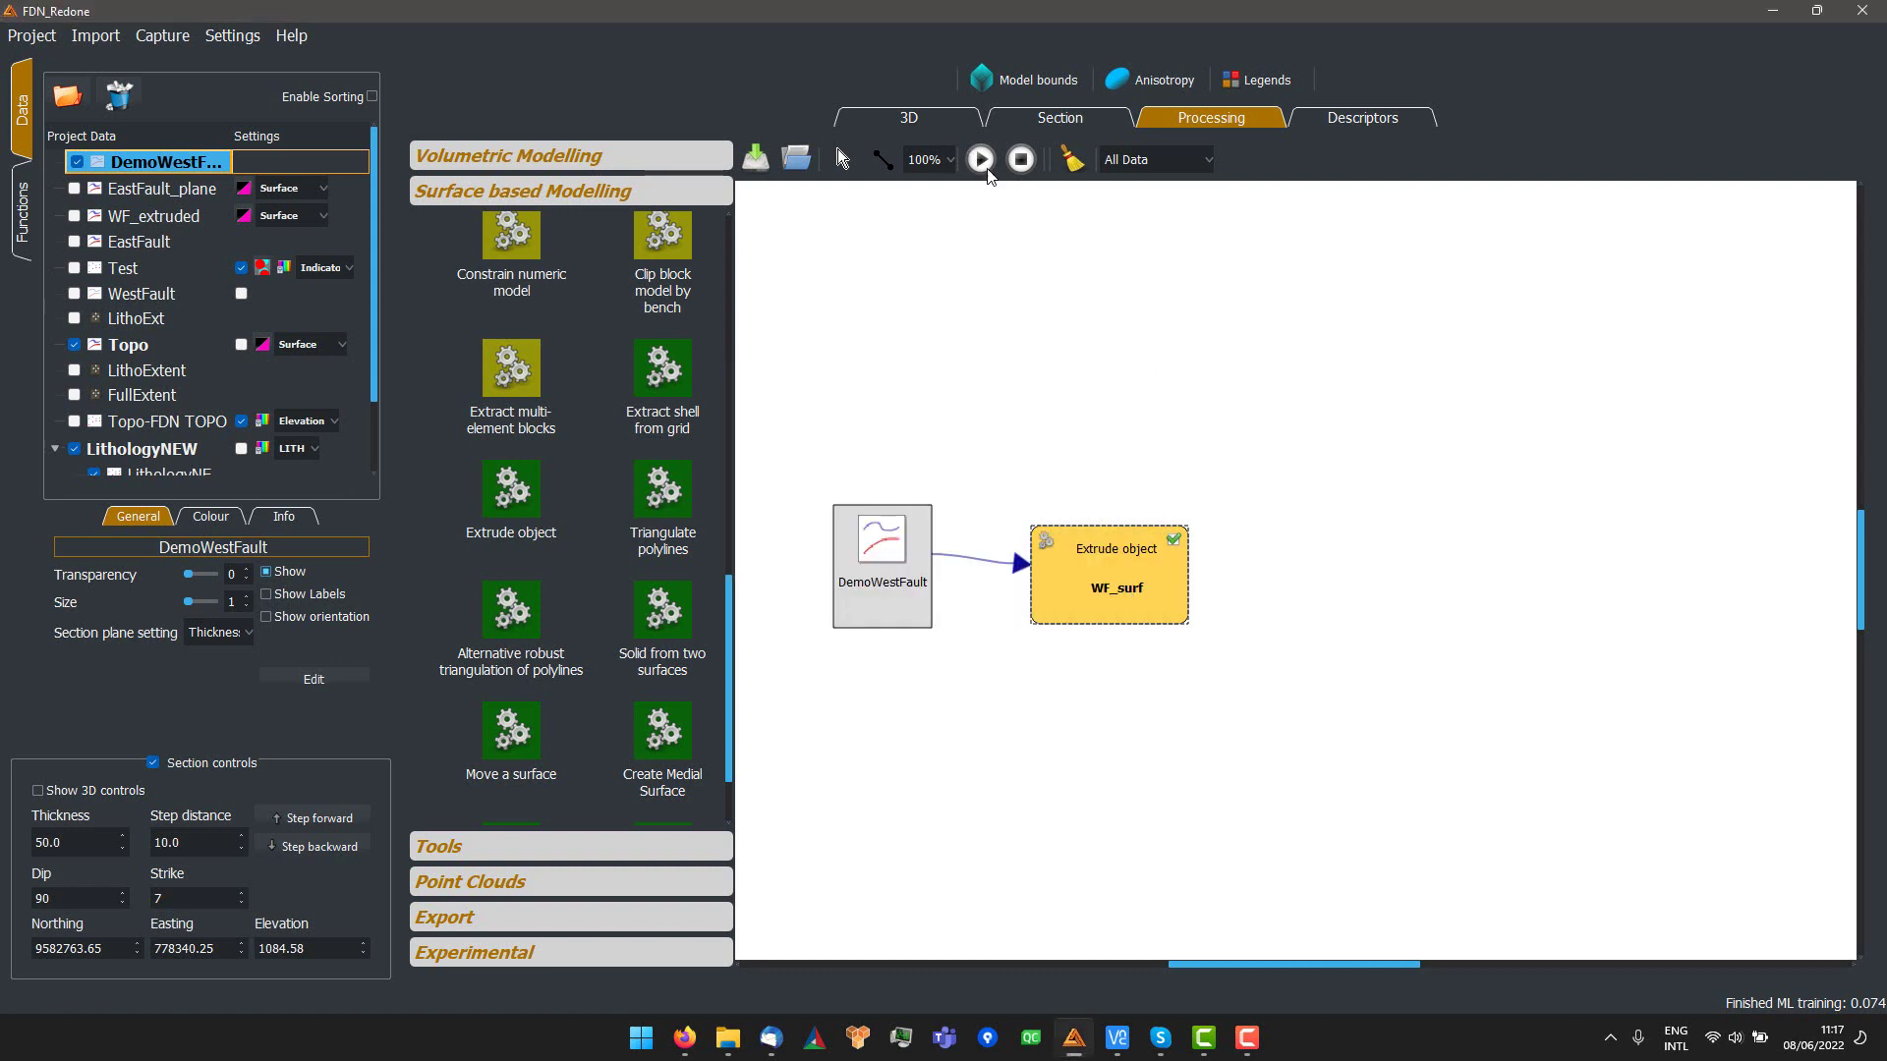
- Examine the WF_surf surface against the drillhole lithology in 3D from the side and edge-on along its plunge
left_click(929, 110)
left_click_drag(1188, 849, 668, 665)
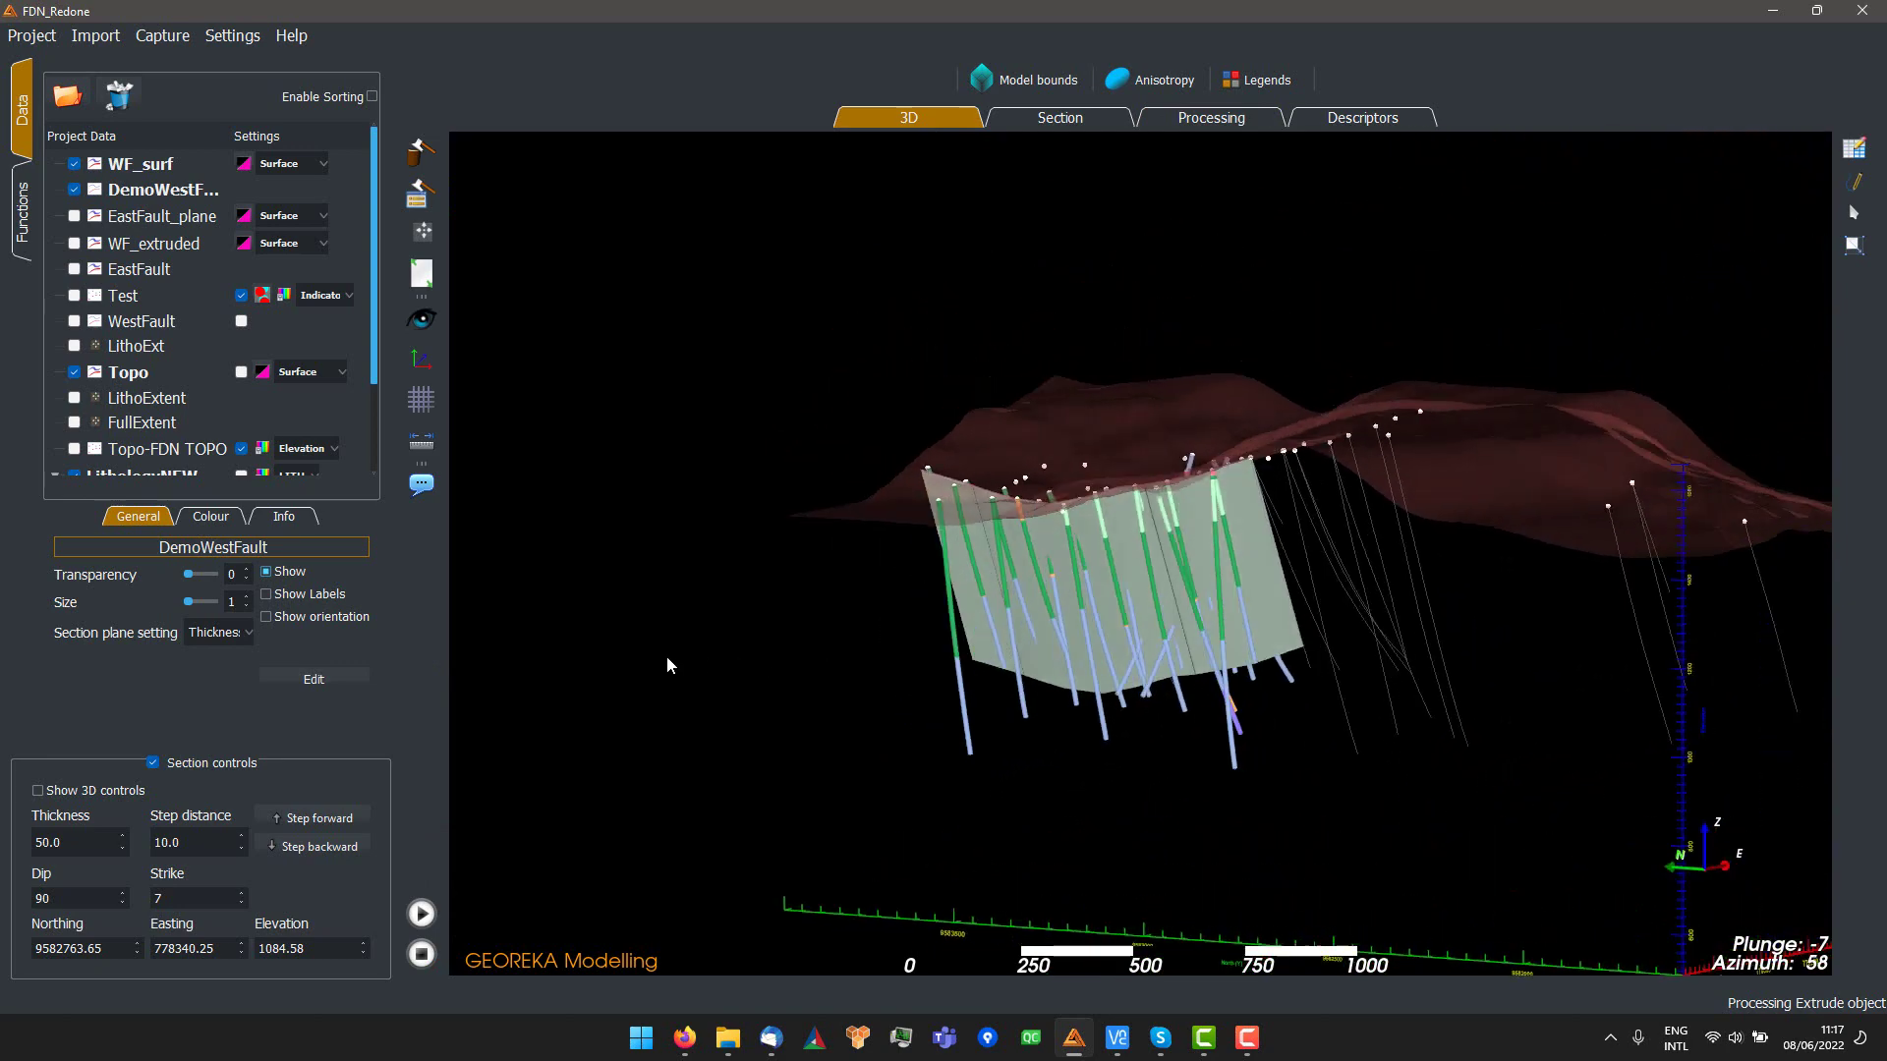
scroll(1073, 574, "up", 5)
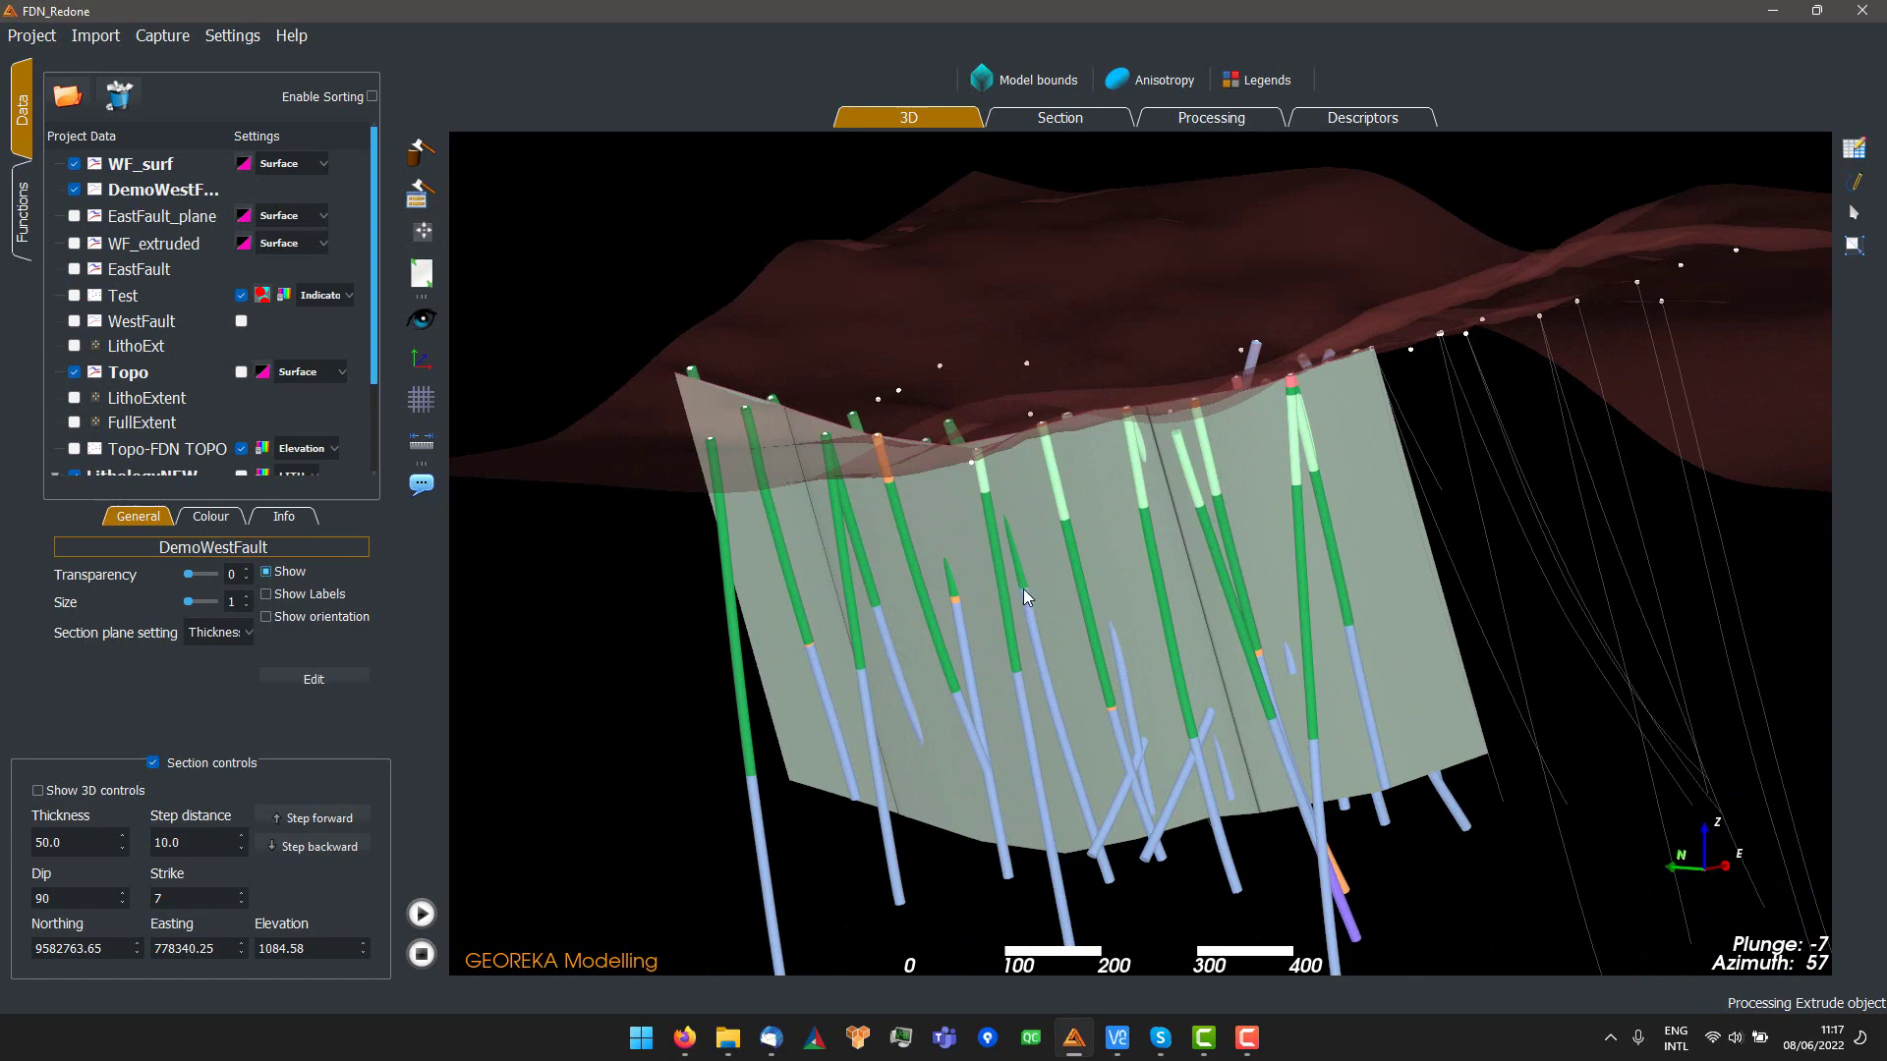
left_click_drag(1527, 614, 1725, 688)
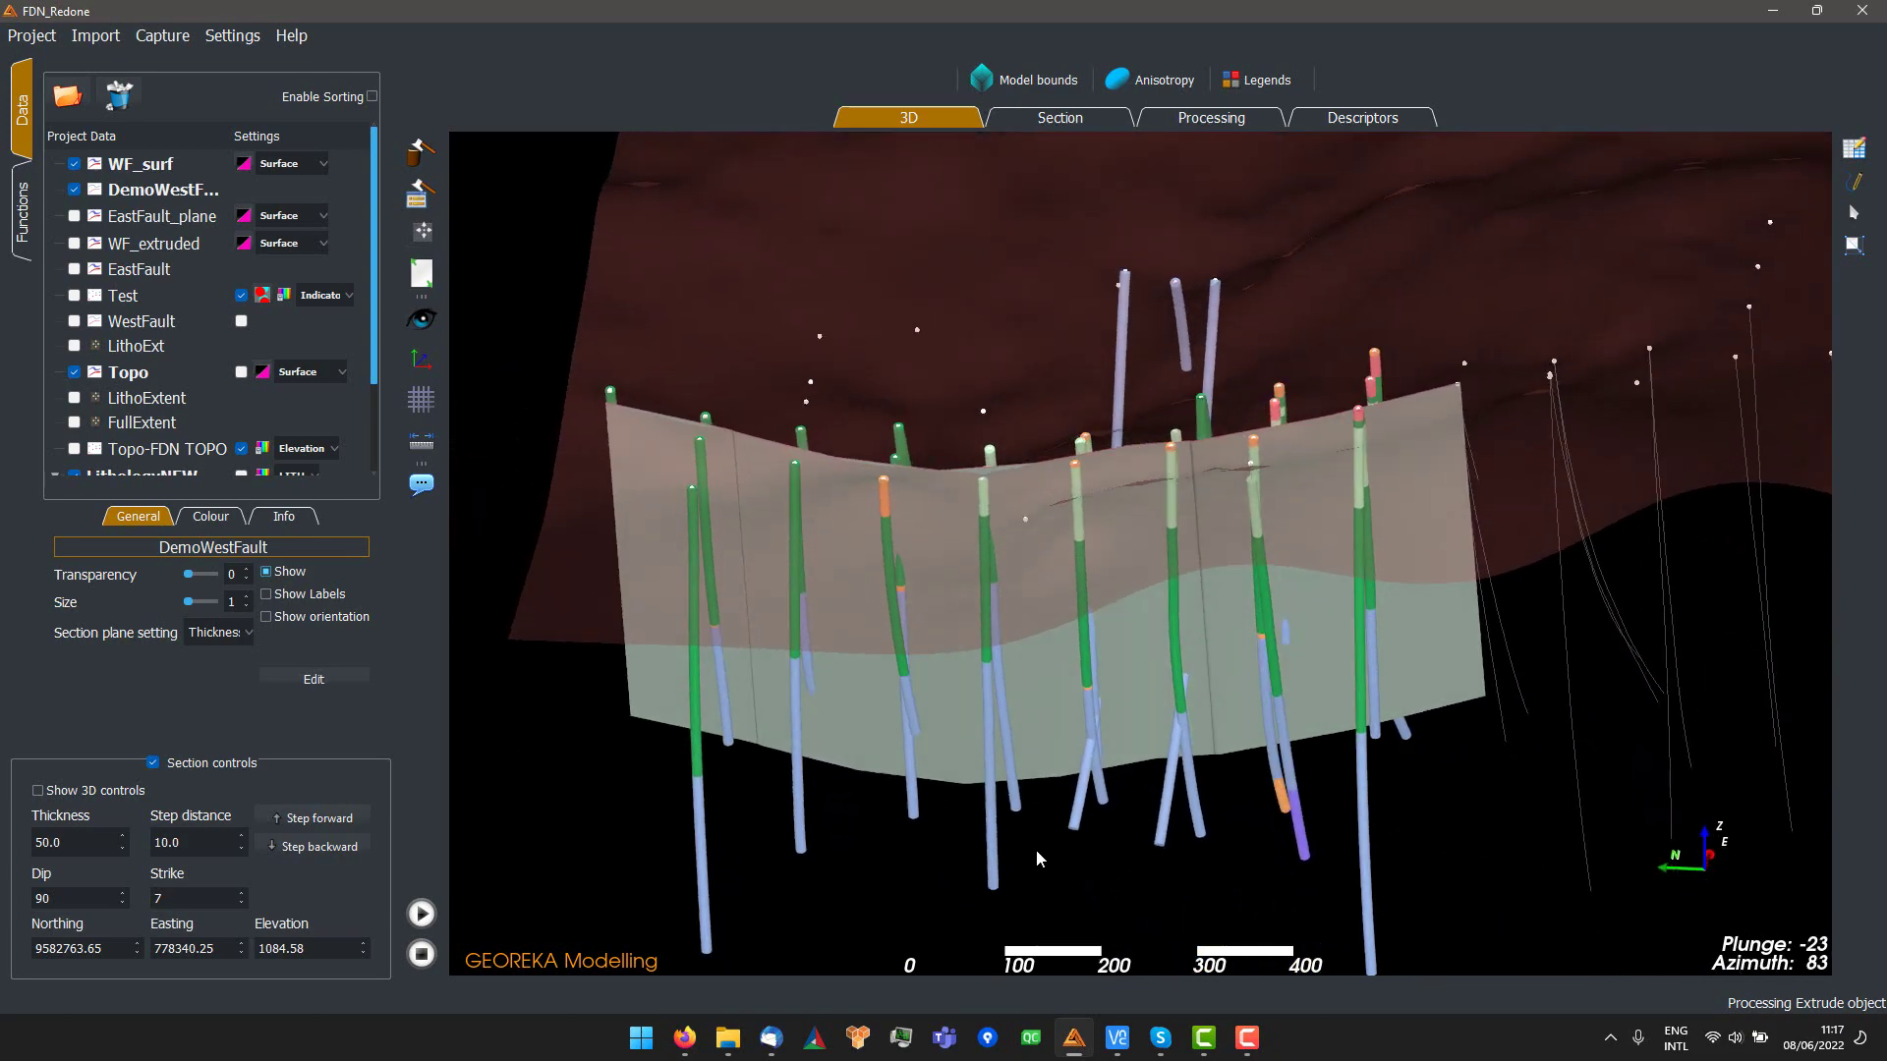
left_click_drag(1035, 849, 1079, 1039)
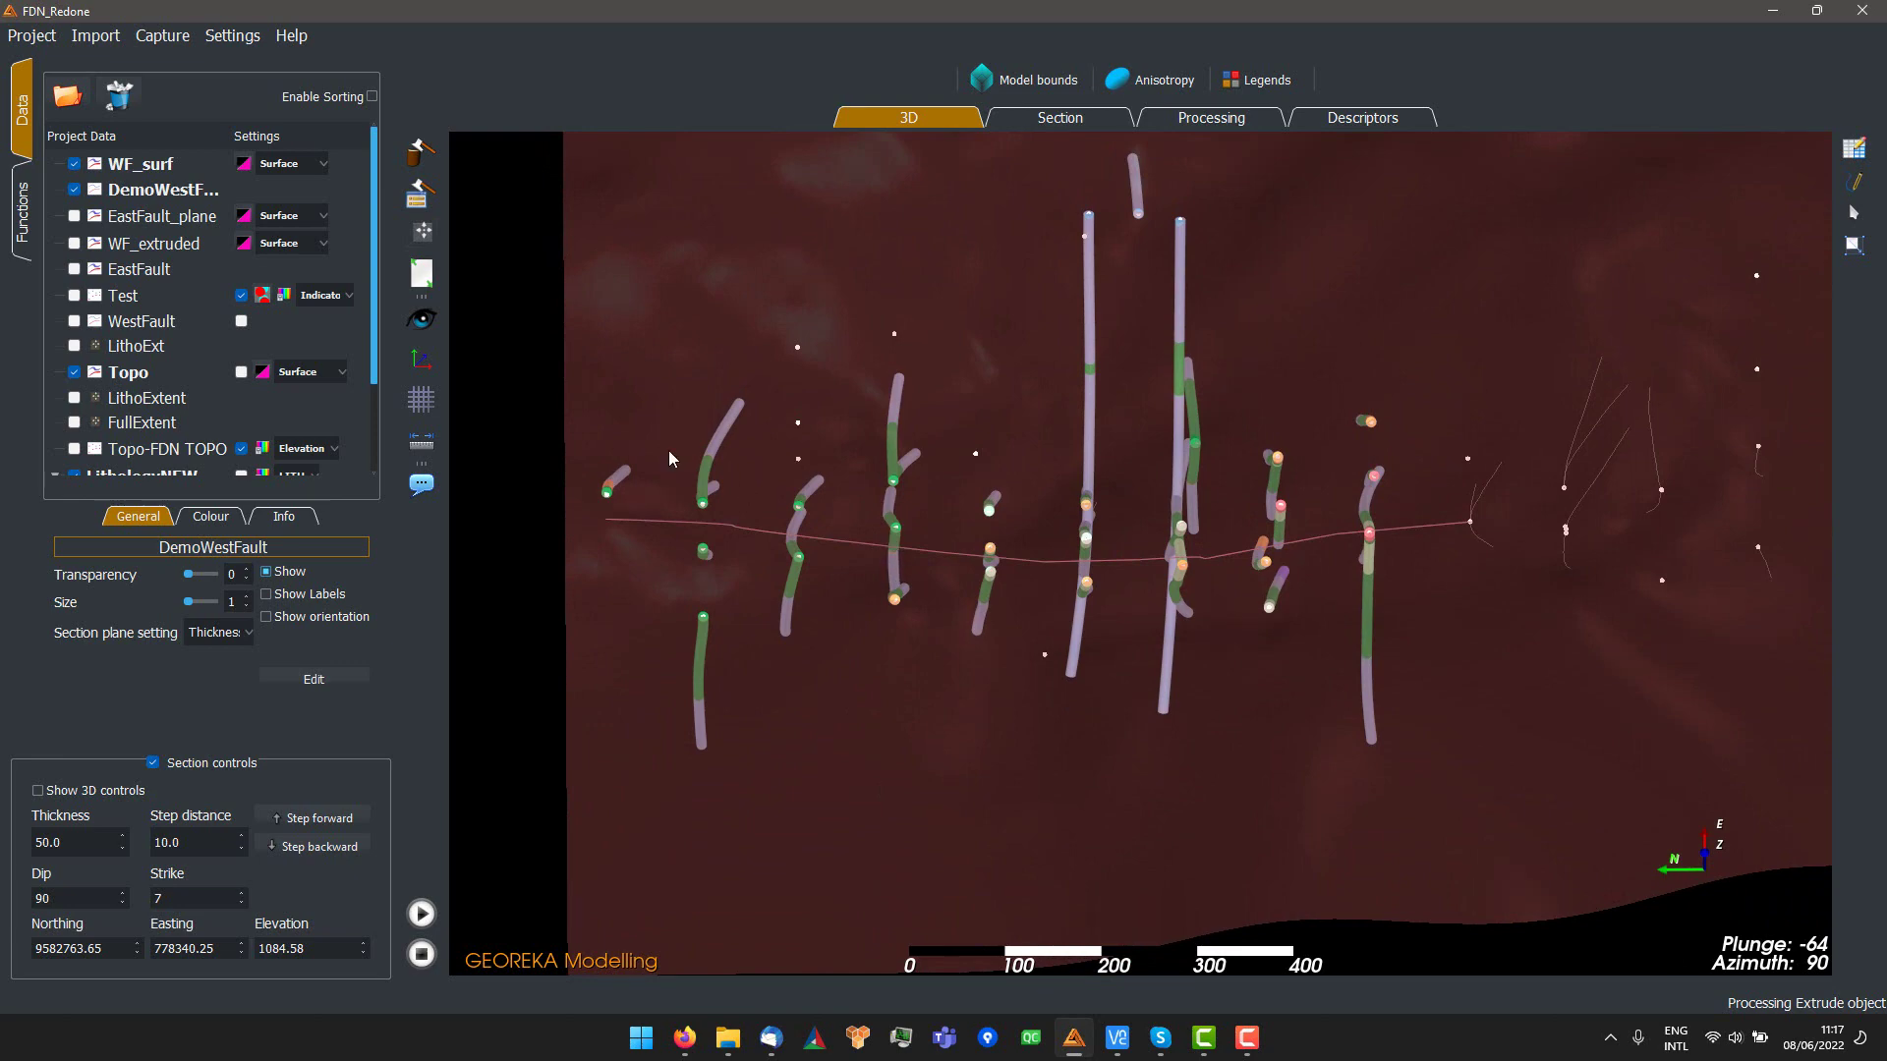
- Edit the DemoWestFault string with the section plane as the snapping surface, adjusting the points along its middle stretch
left_click(167, 192)
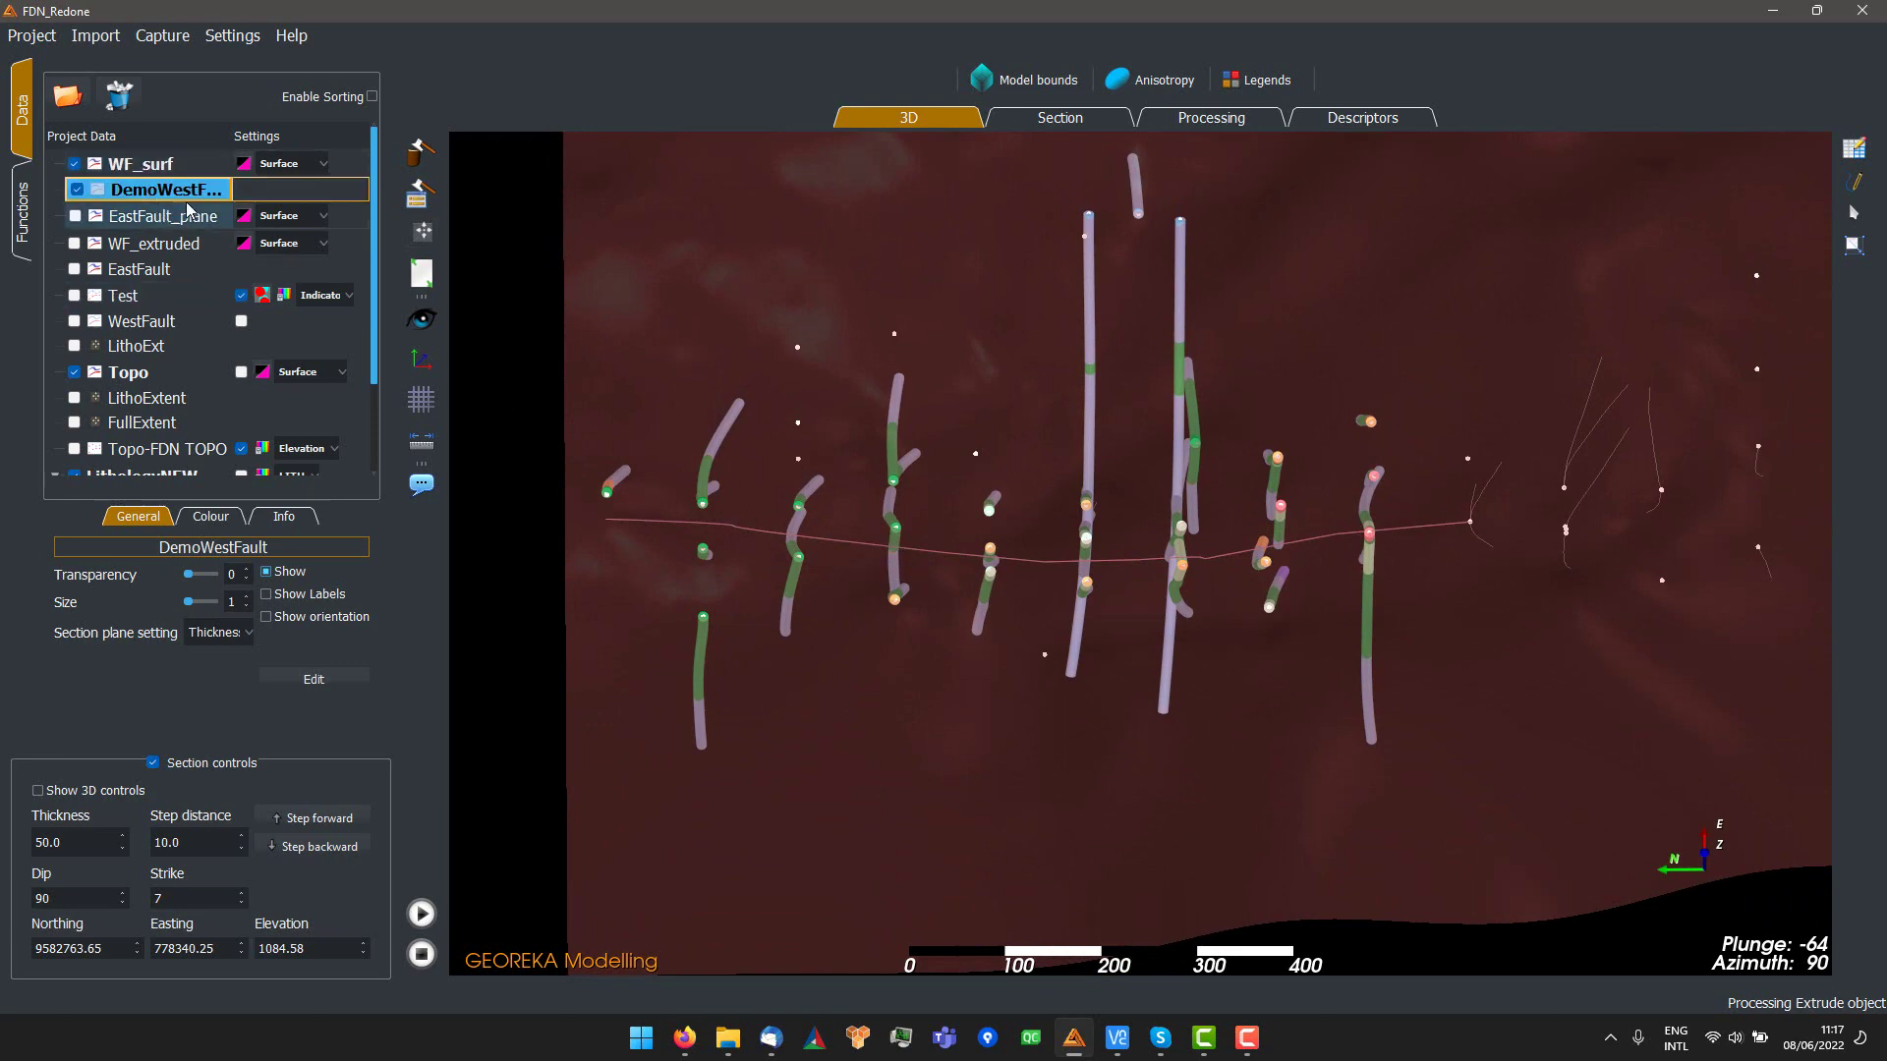
left_click(315, 681)
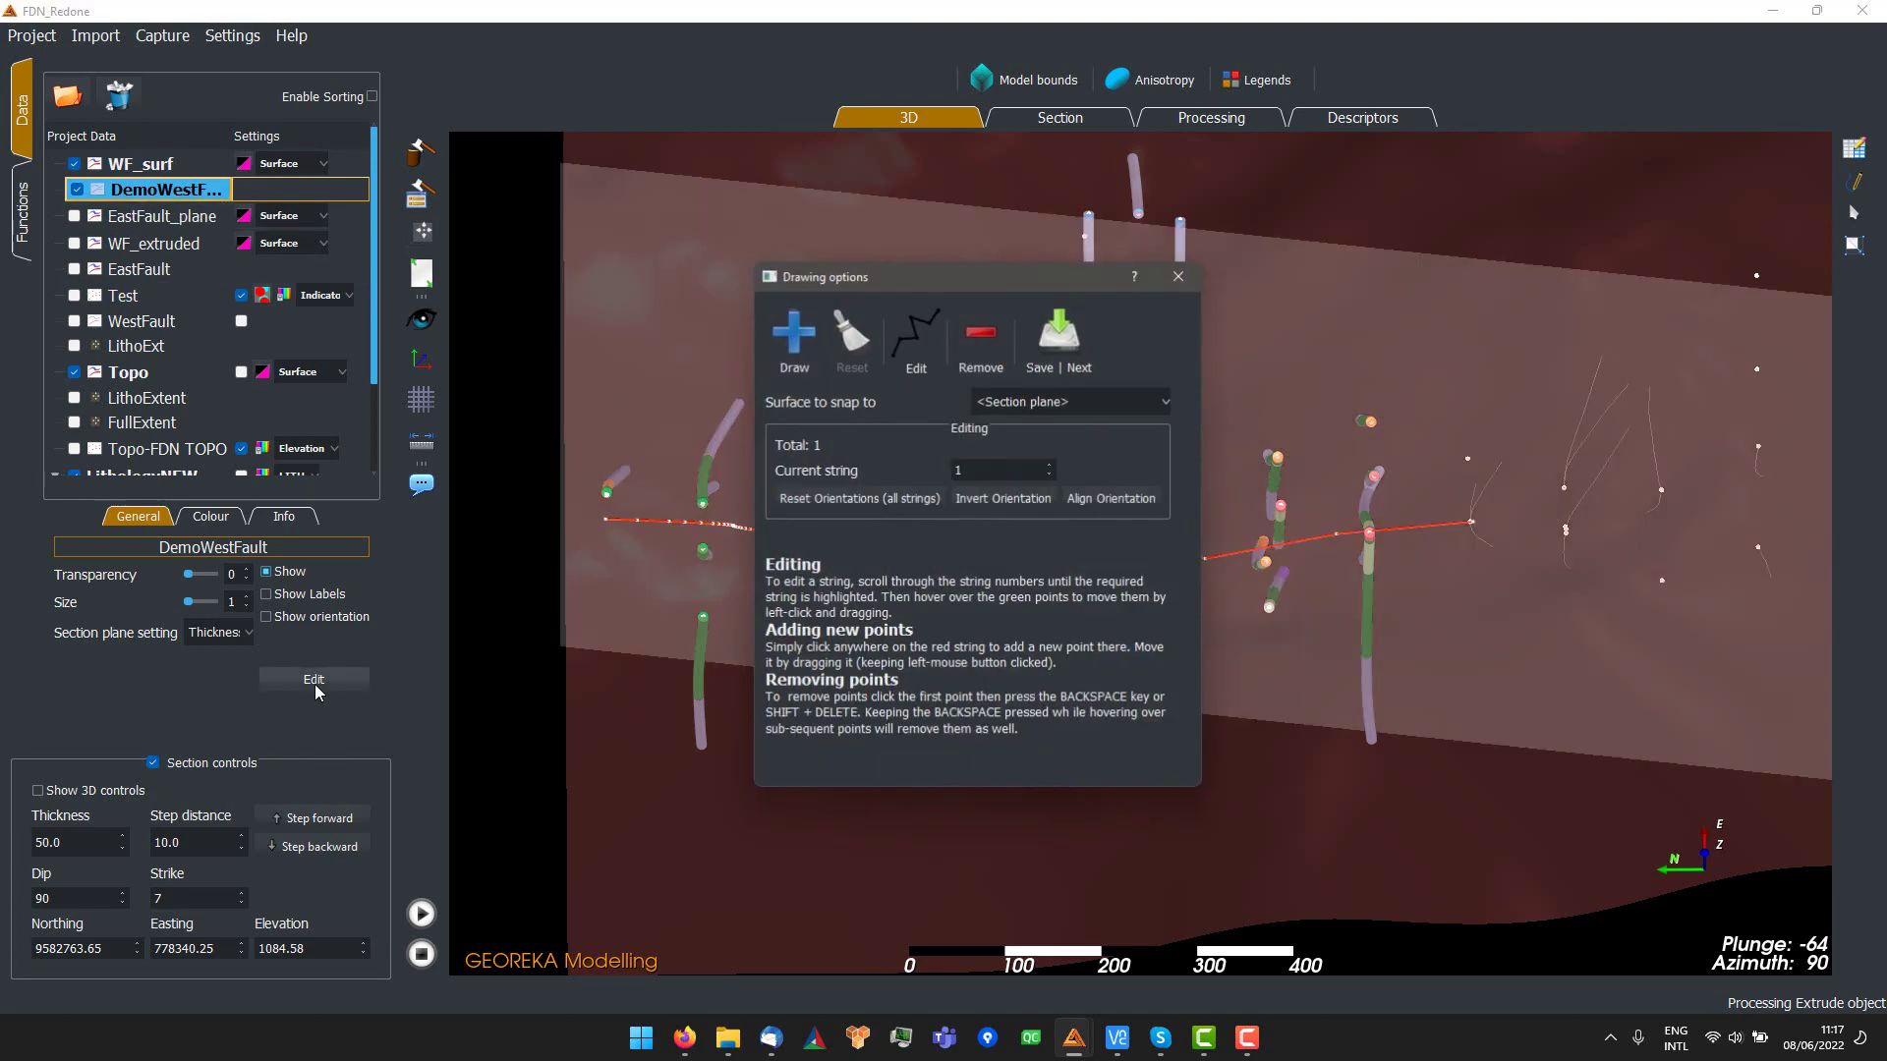
left_click_drag(963, 278, 296, 291)
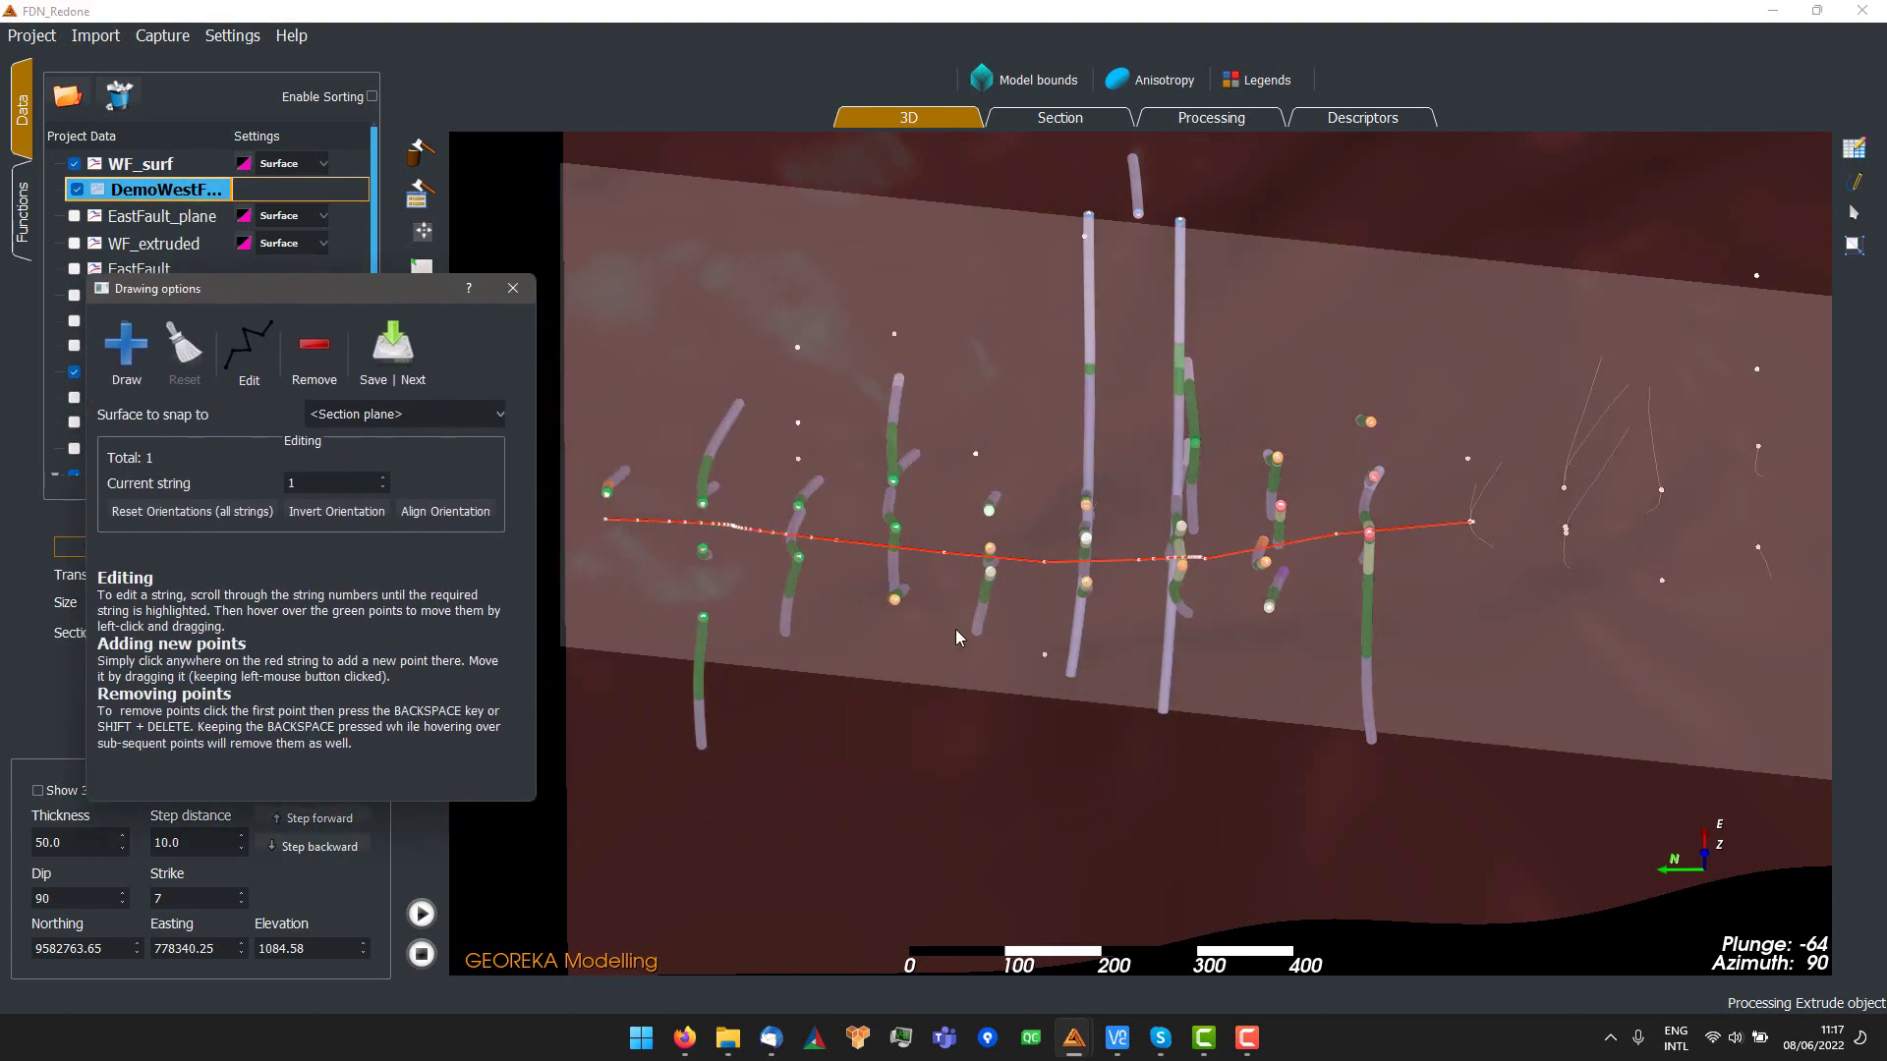
left_click_drag(1043, 562, 1047, 584)
key("BackSpace")
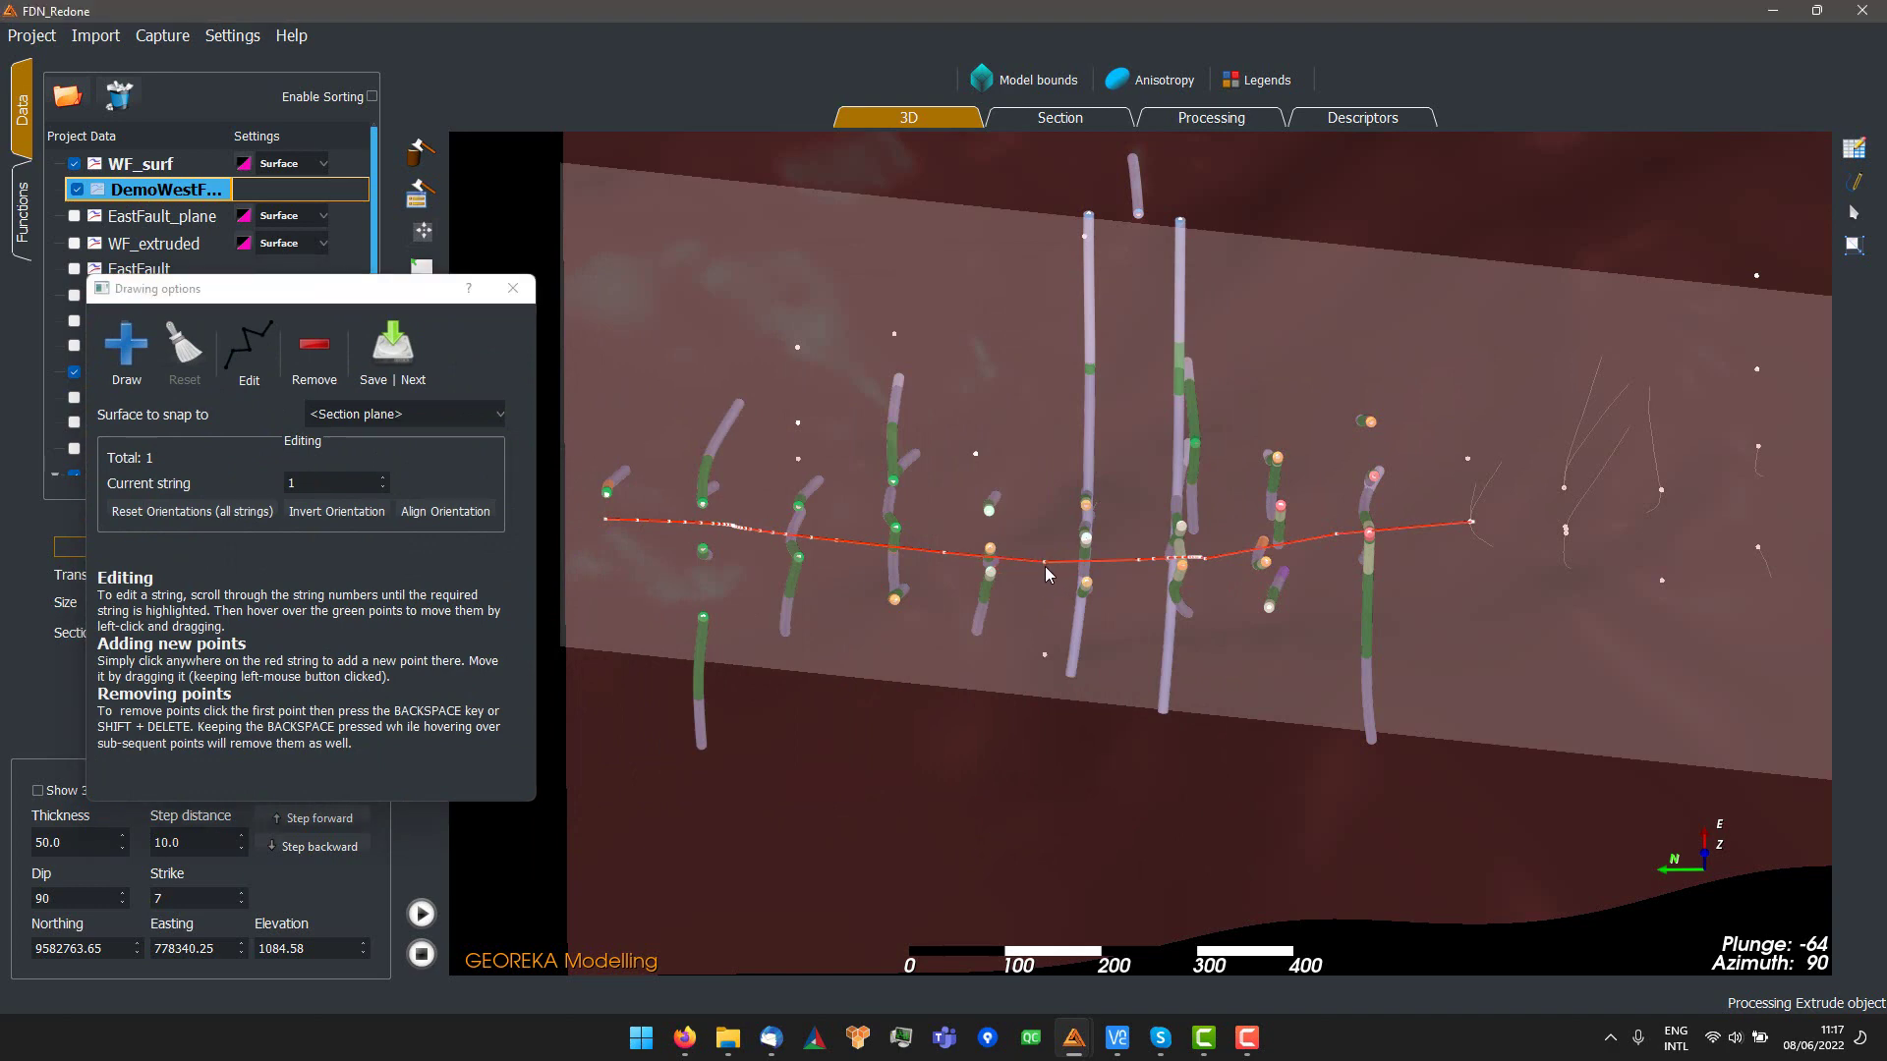
mouse_move(1045, 566)
left_mouse_down()
mouse_move(1047, 591)
mouse_move(1045, 572)
left_mouse_up()
left_click_drag(945, 558, 933, 563)
left_click(513, 288)
- Replace the DemoWestFault input of the WF_surf Extrude object with the edited string and run the workflow
left_click(1238, 118)
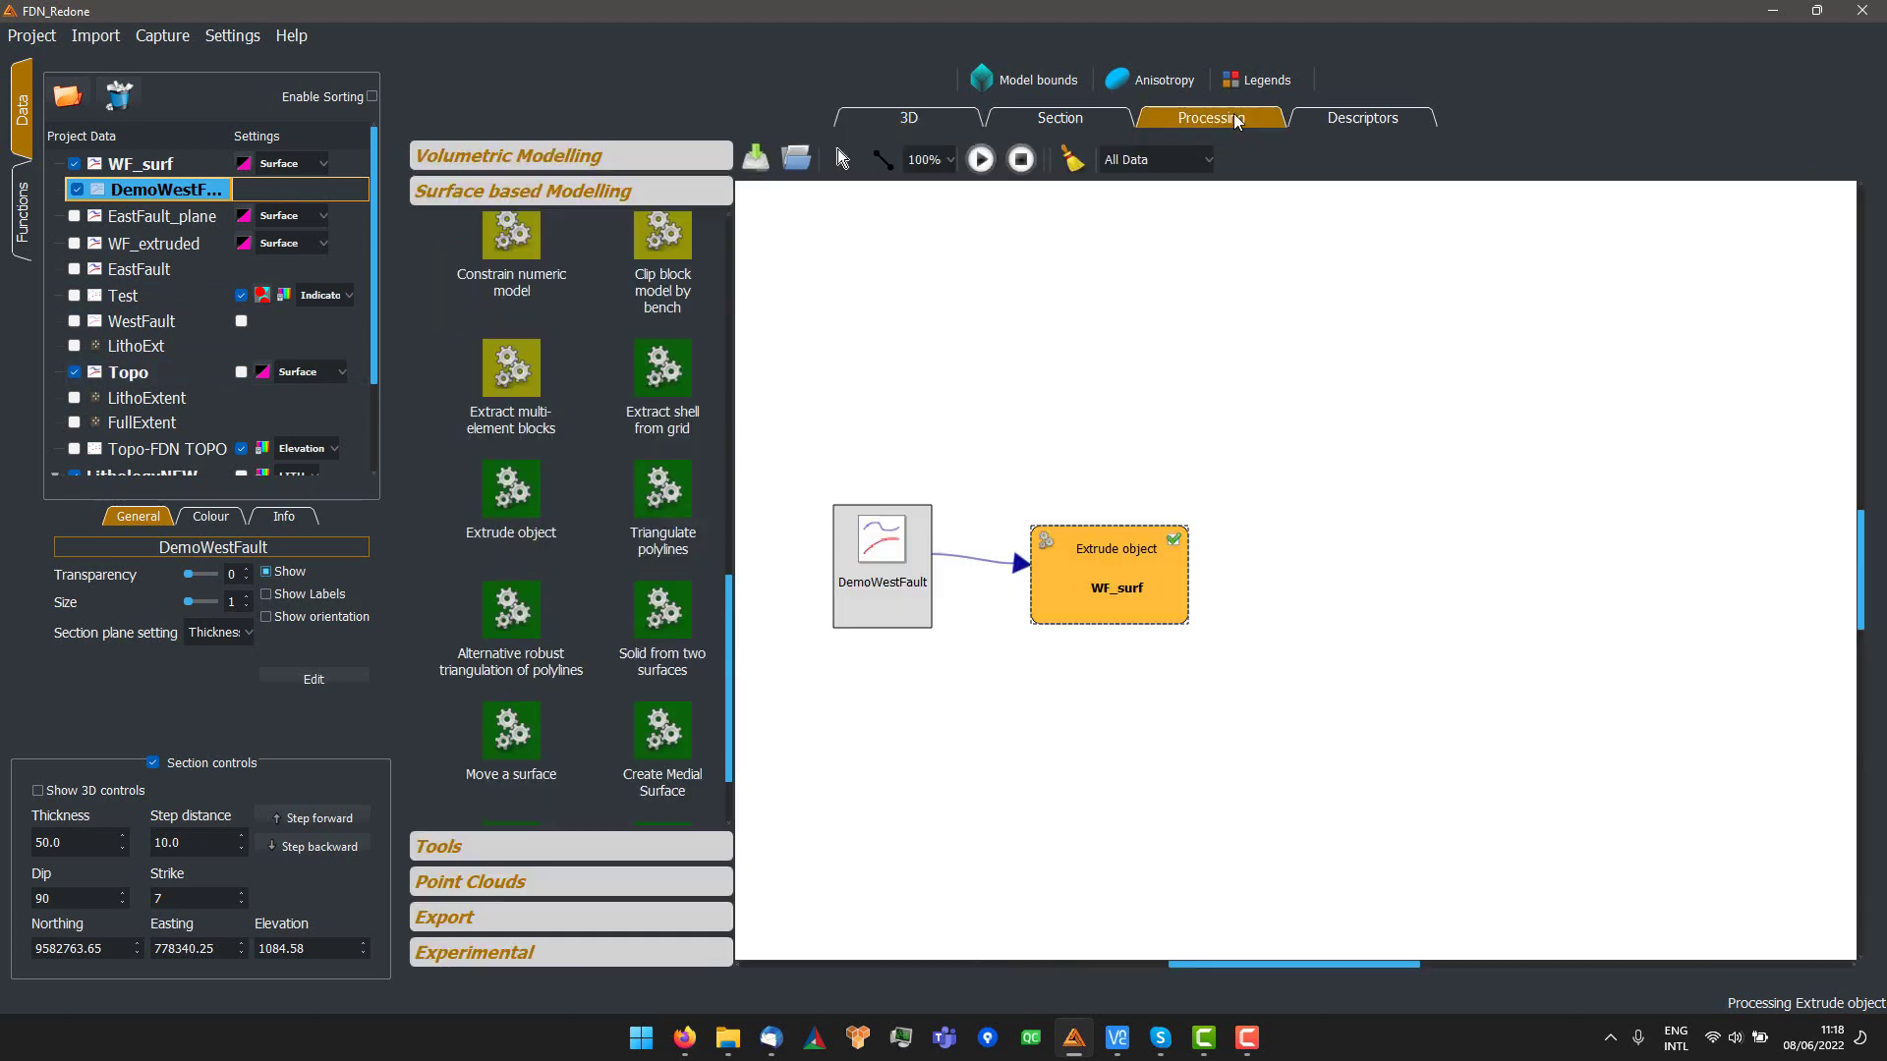
key("Delete")
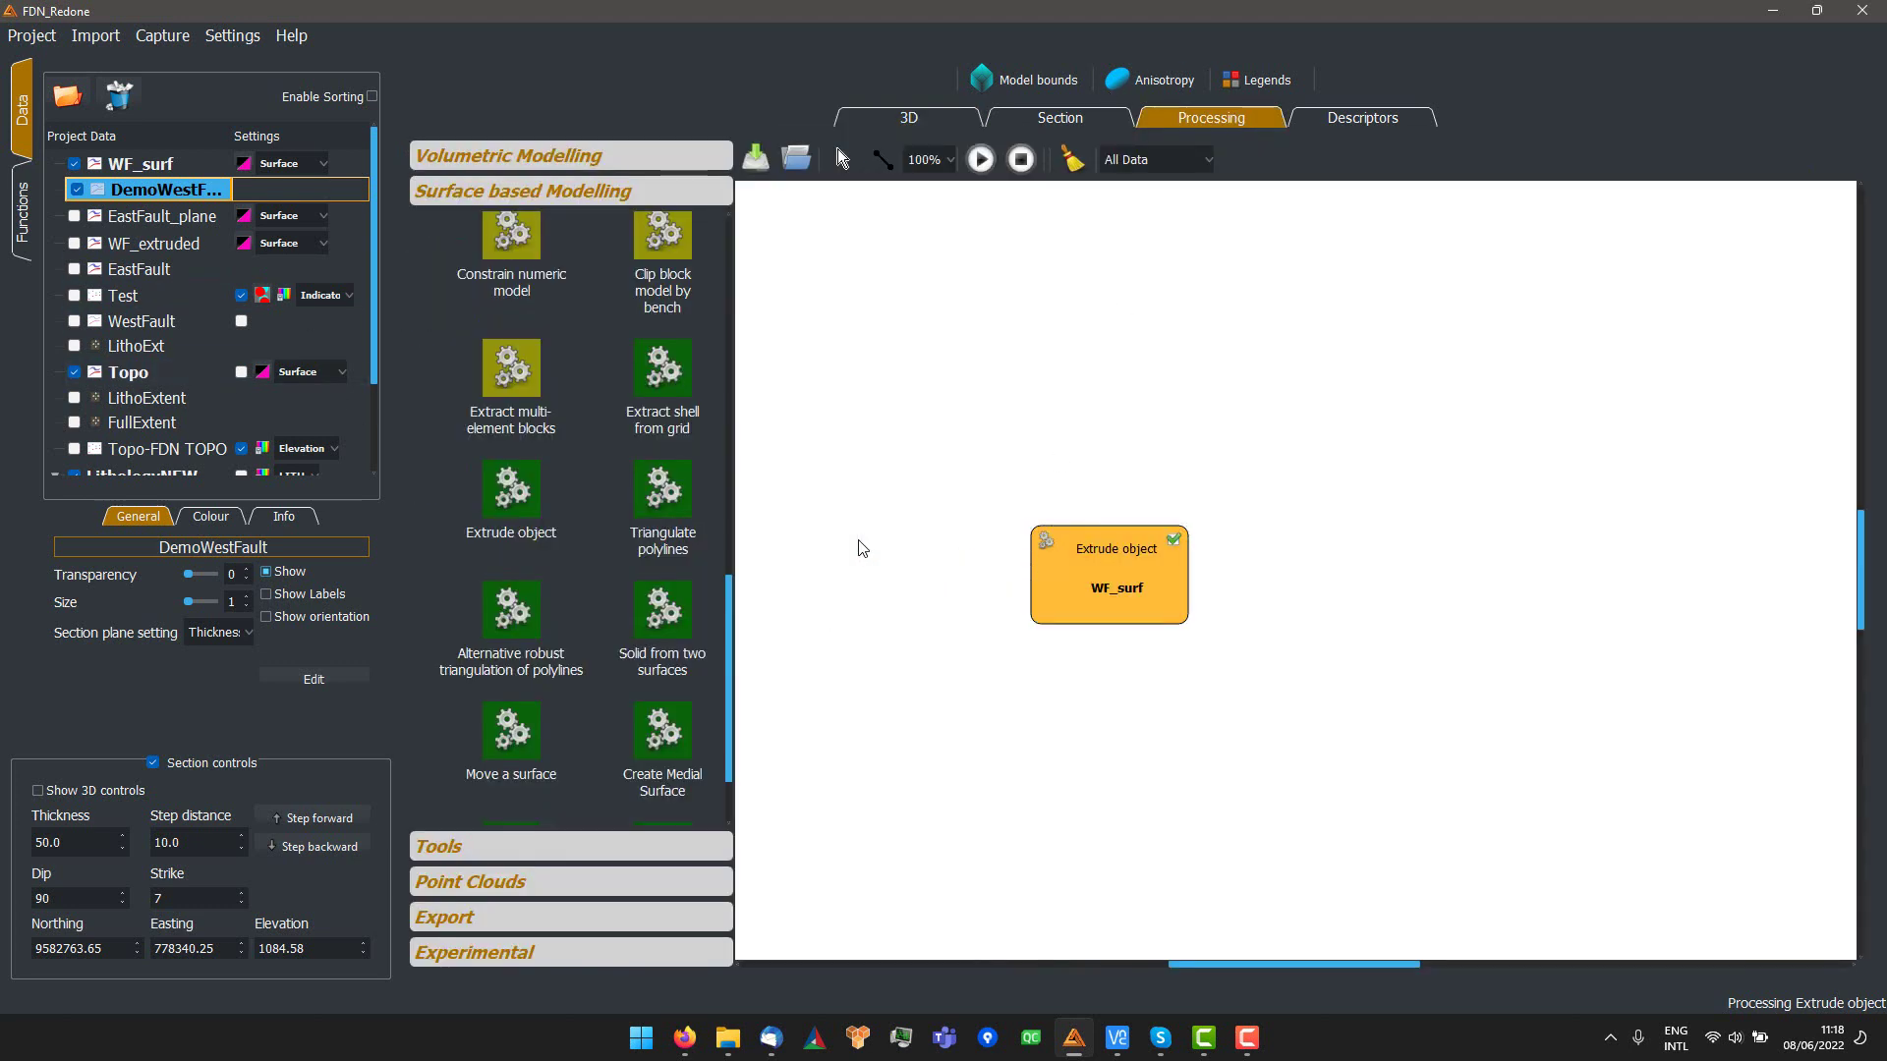
left_click_drag(182, 192, 875, 575)
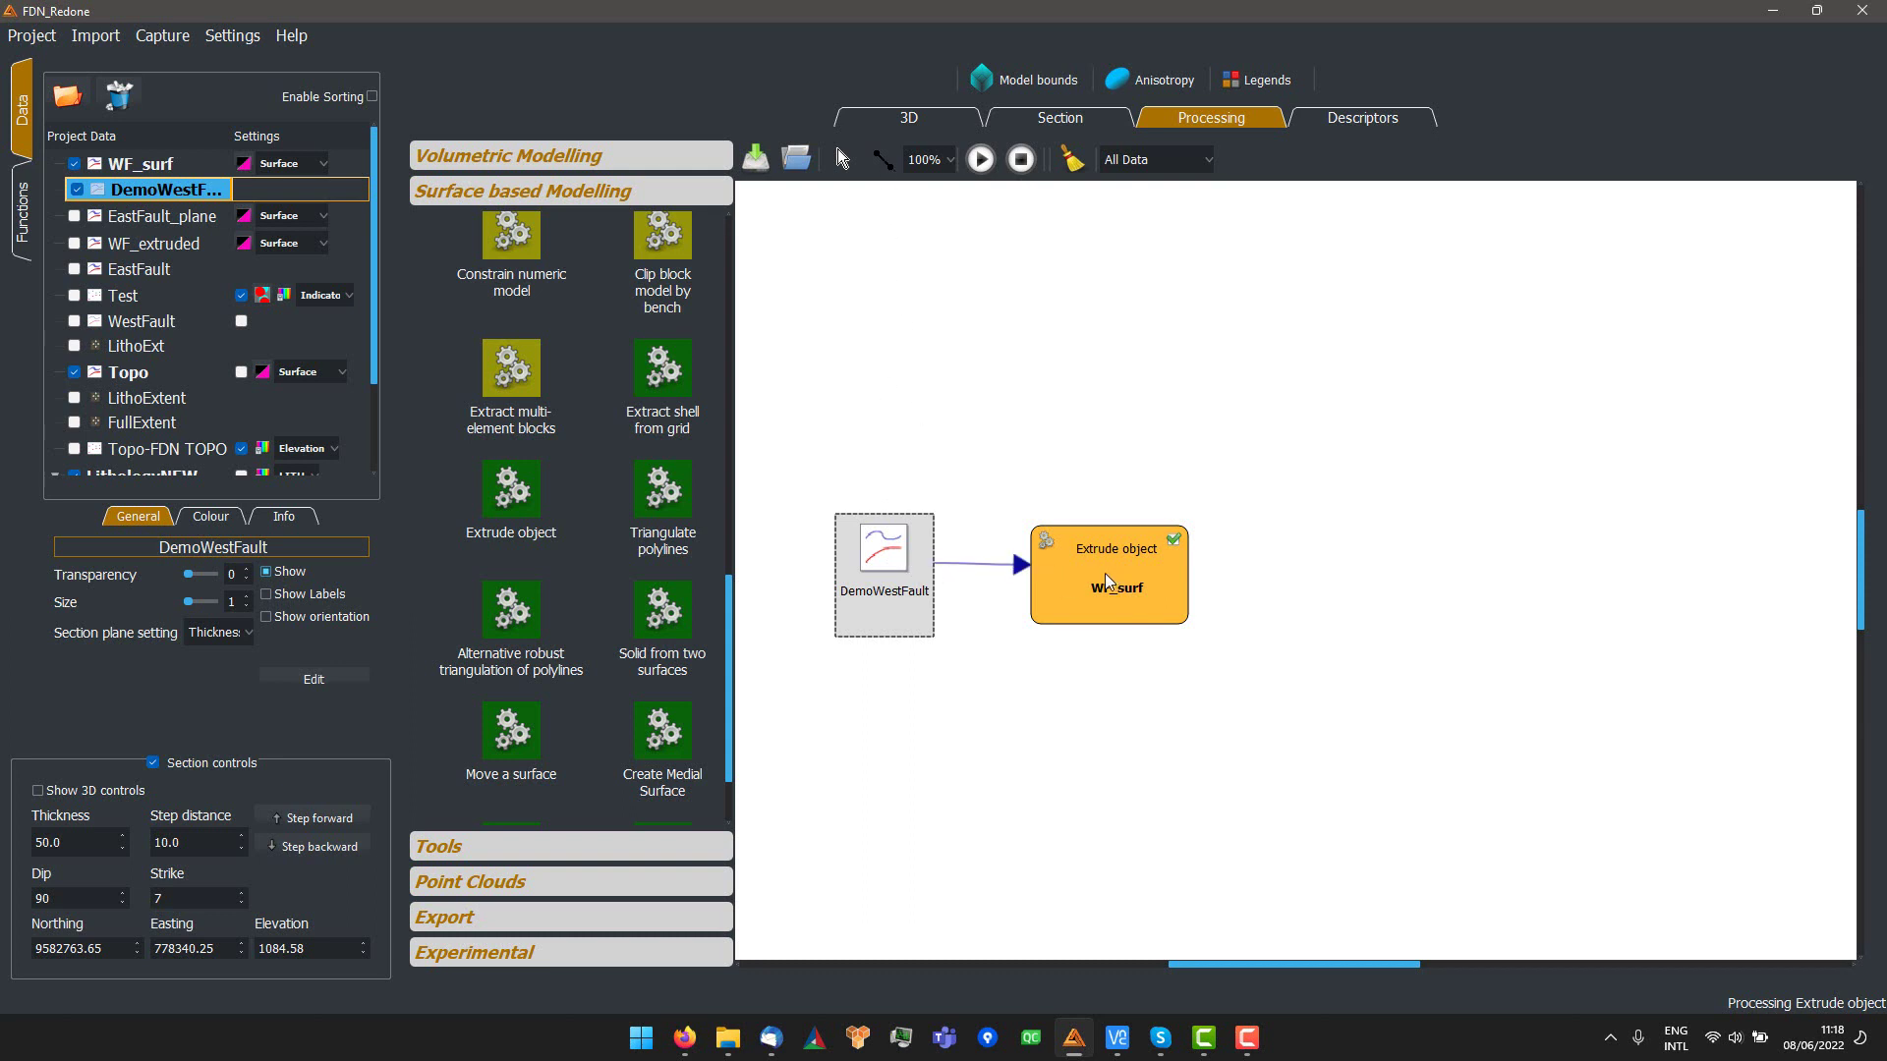
left_click(979, 159)
- Hide the original WF_surf surface and view the re-extruded WF_surf_1 in 3D from an oblique angle
left_click(932, 117)
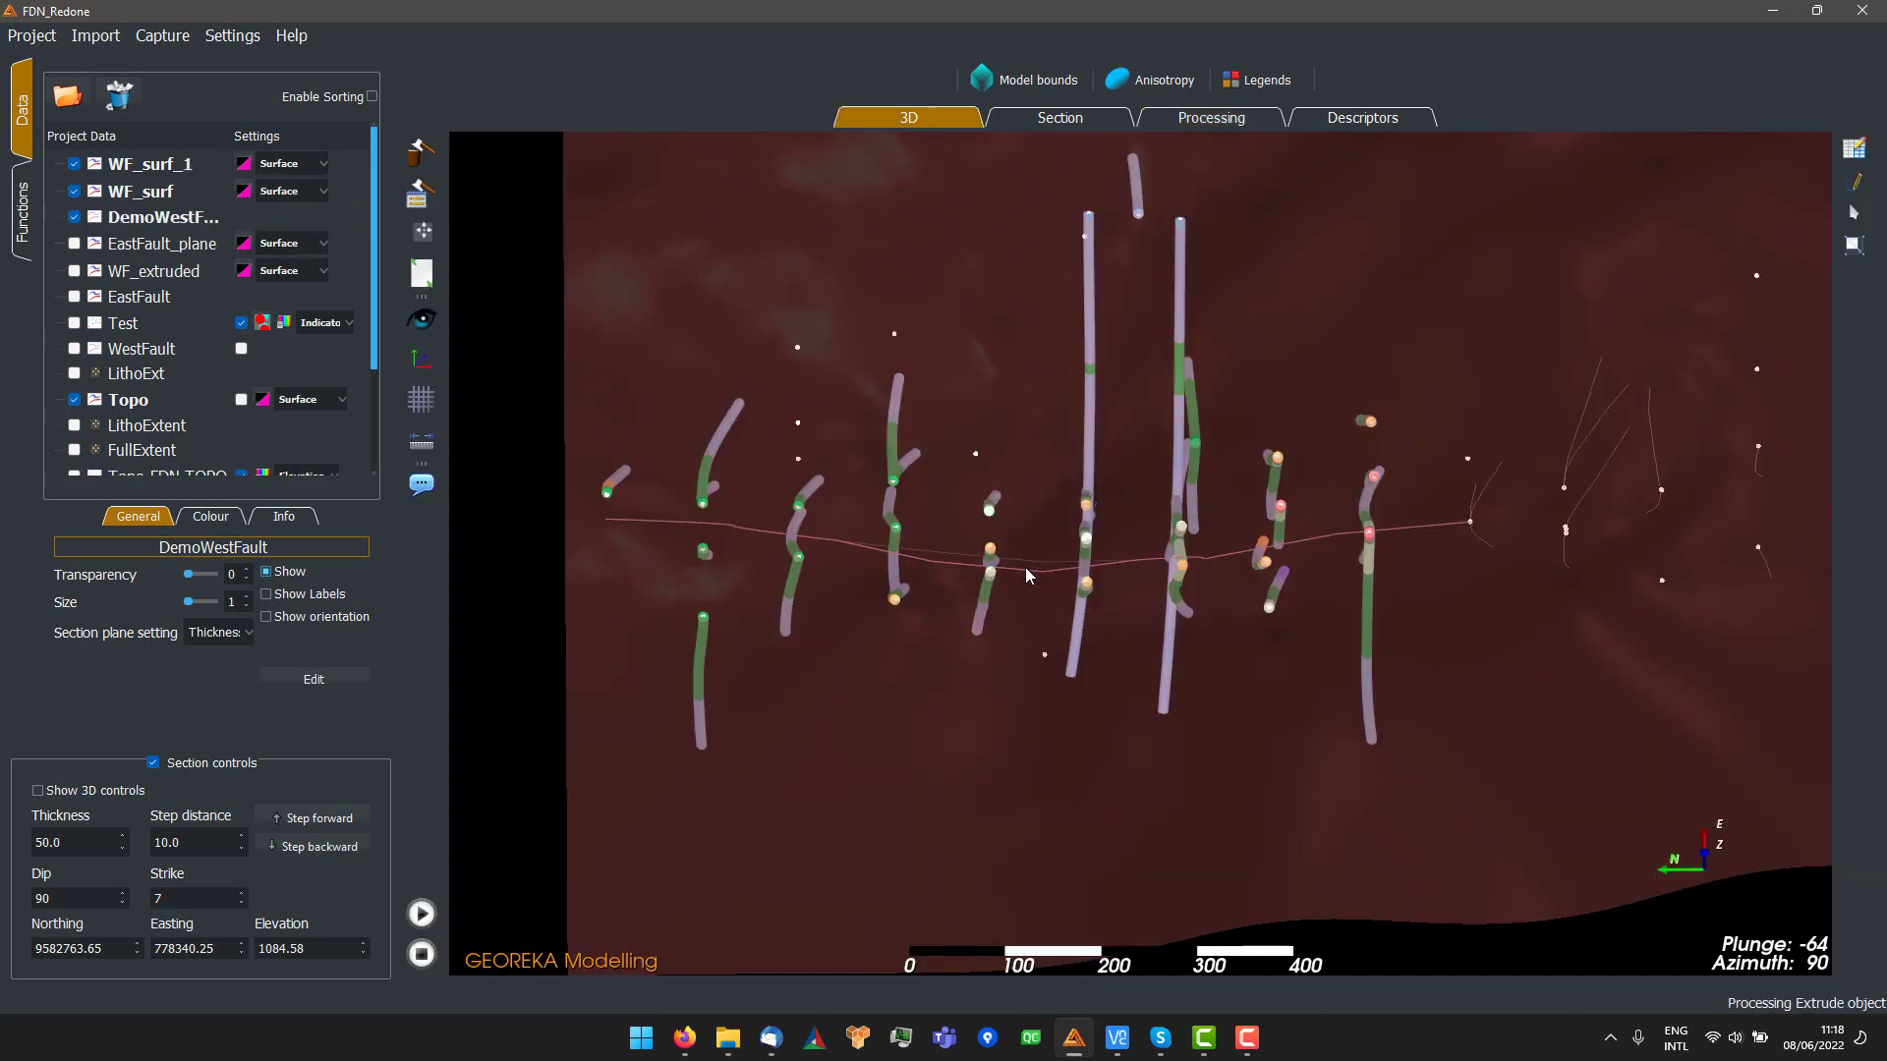
left_click(74, 192)
left_click_drag(1143, 706, 1263, 656)
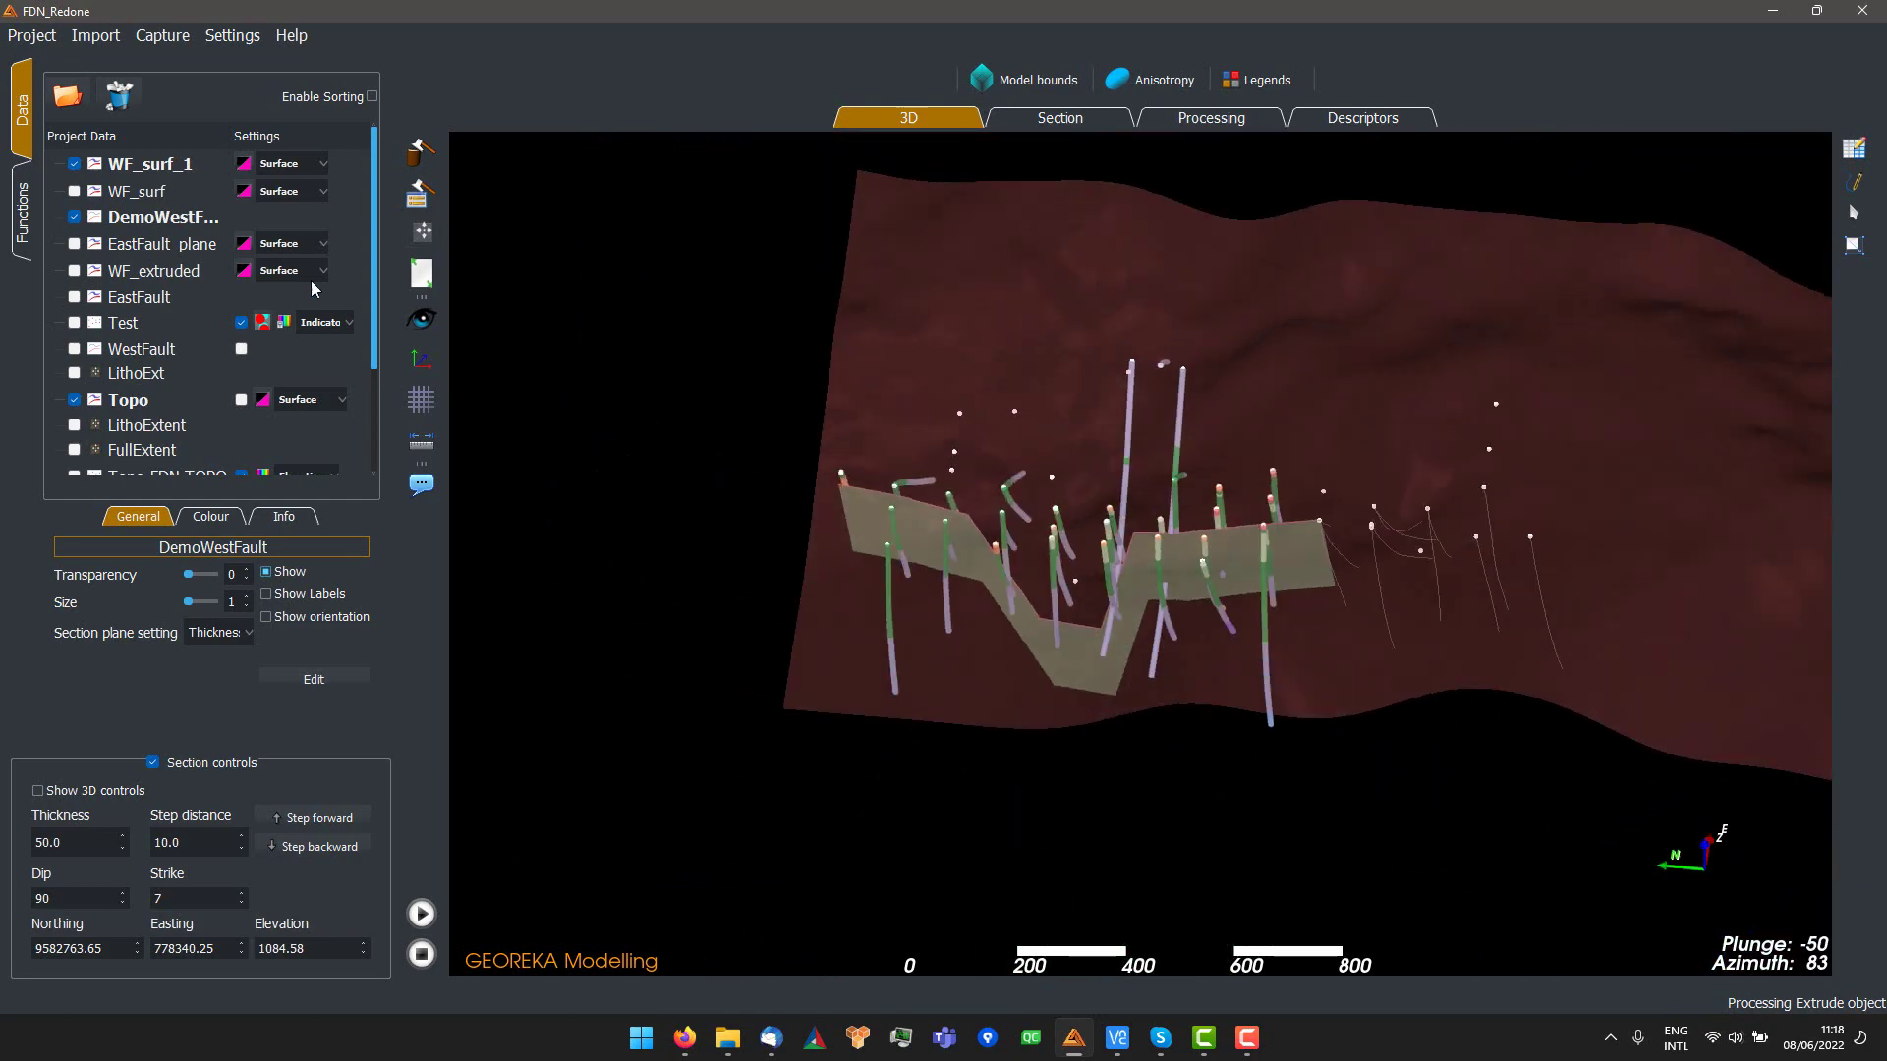
- Edit the DemoWestFault string with Topo as the snapping surface, move its sagging middle points onto the topography, and save it
left_click(162, 222)
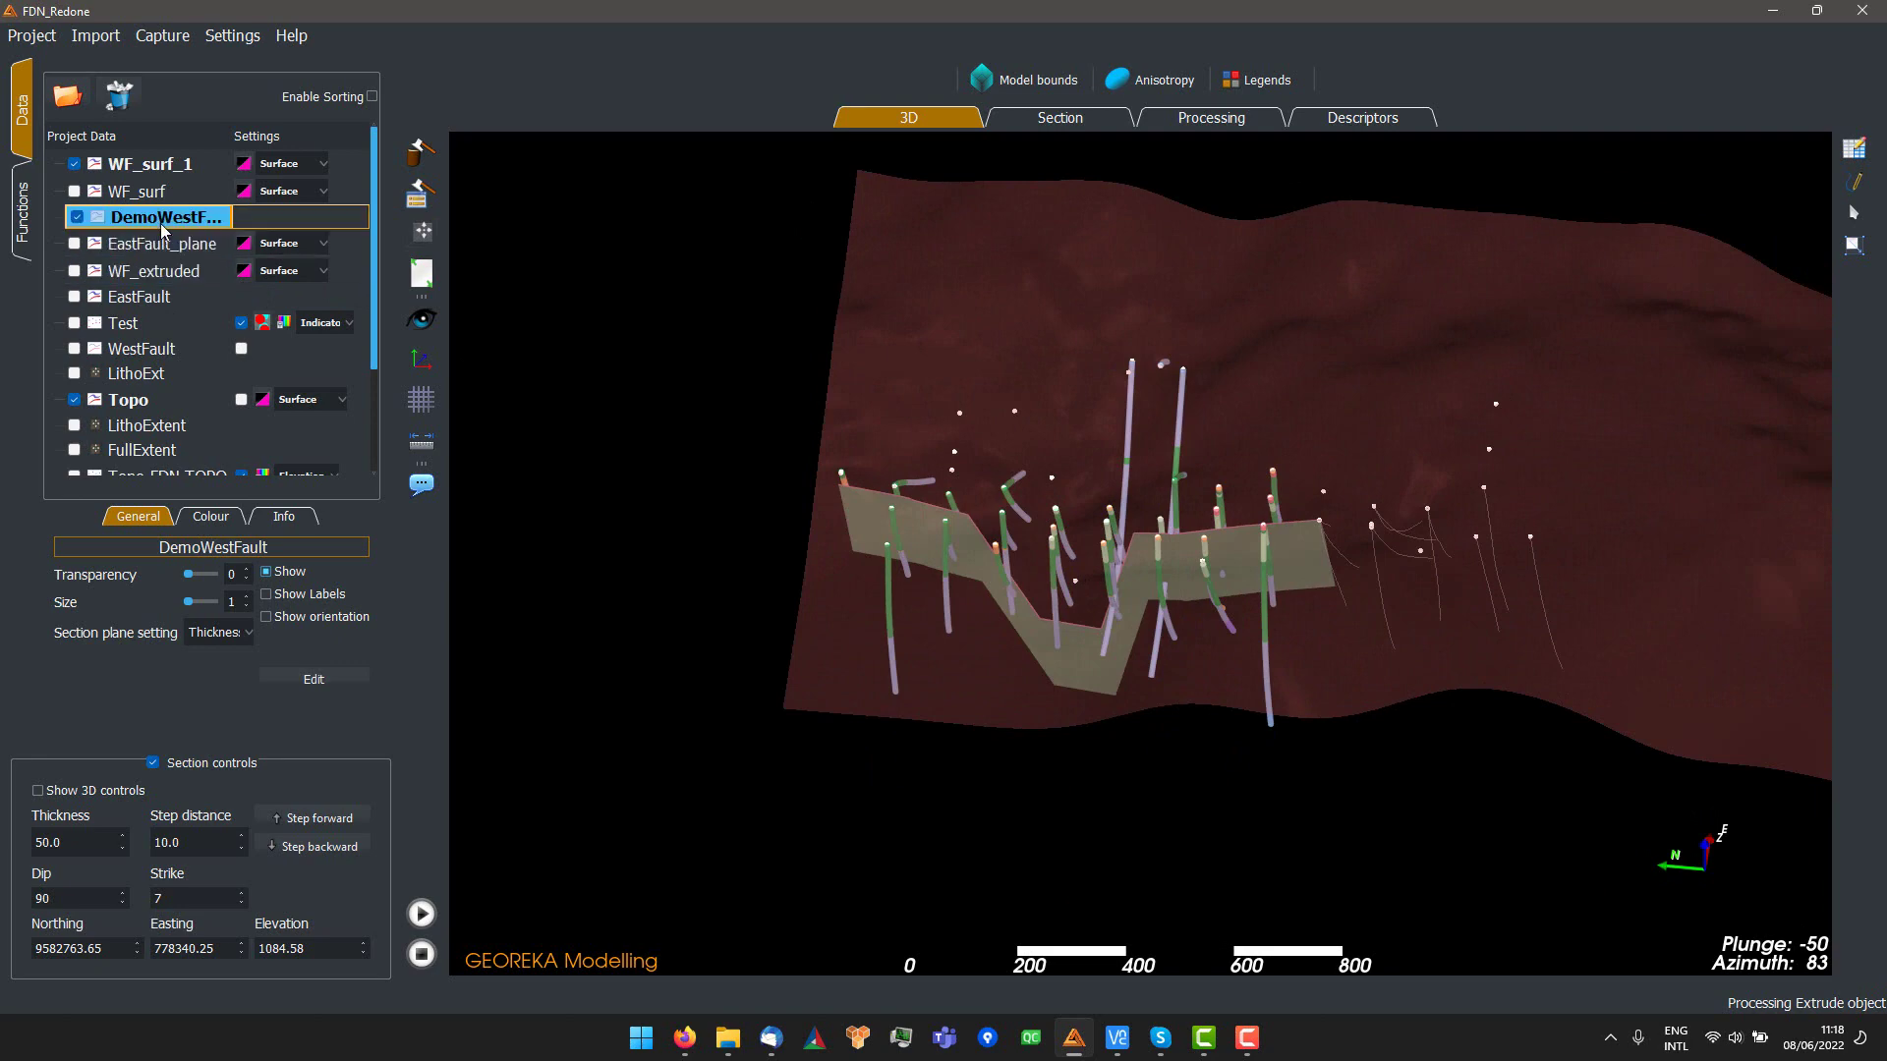
left_click(306, 680)
left_click_drag(902, 243, 541, 252)
left_click(644, 383)
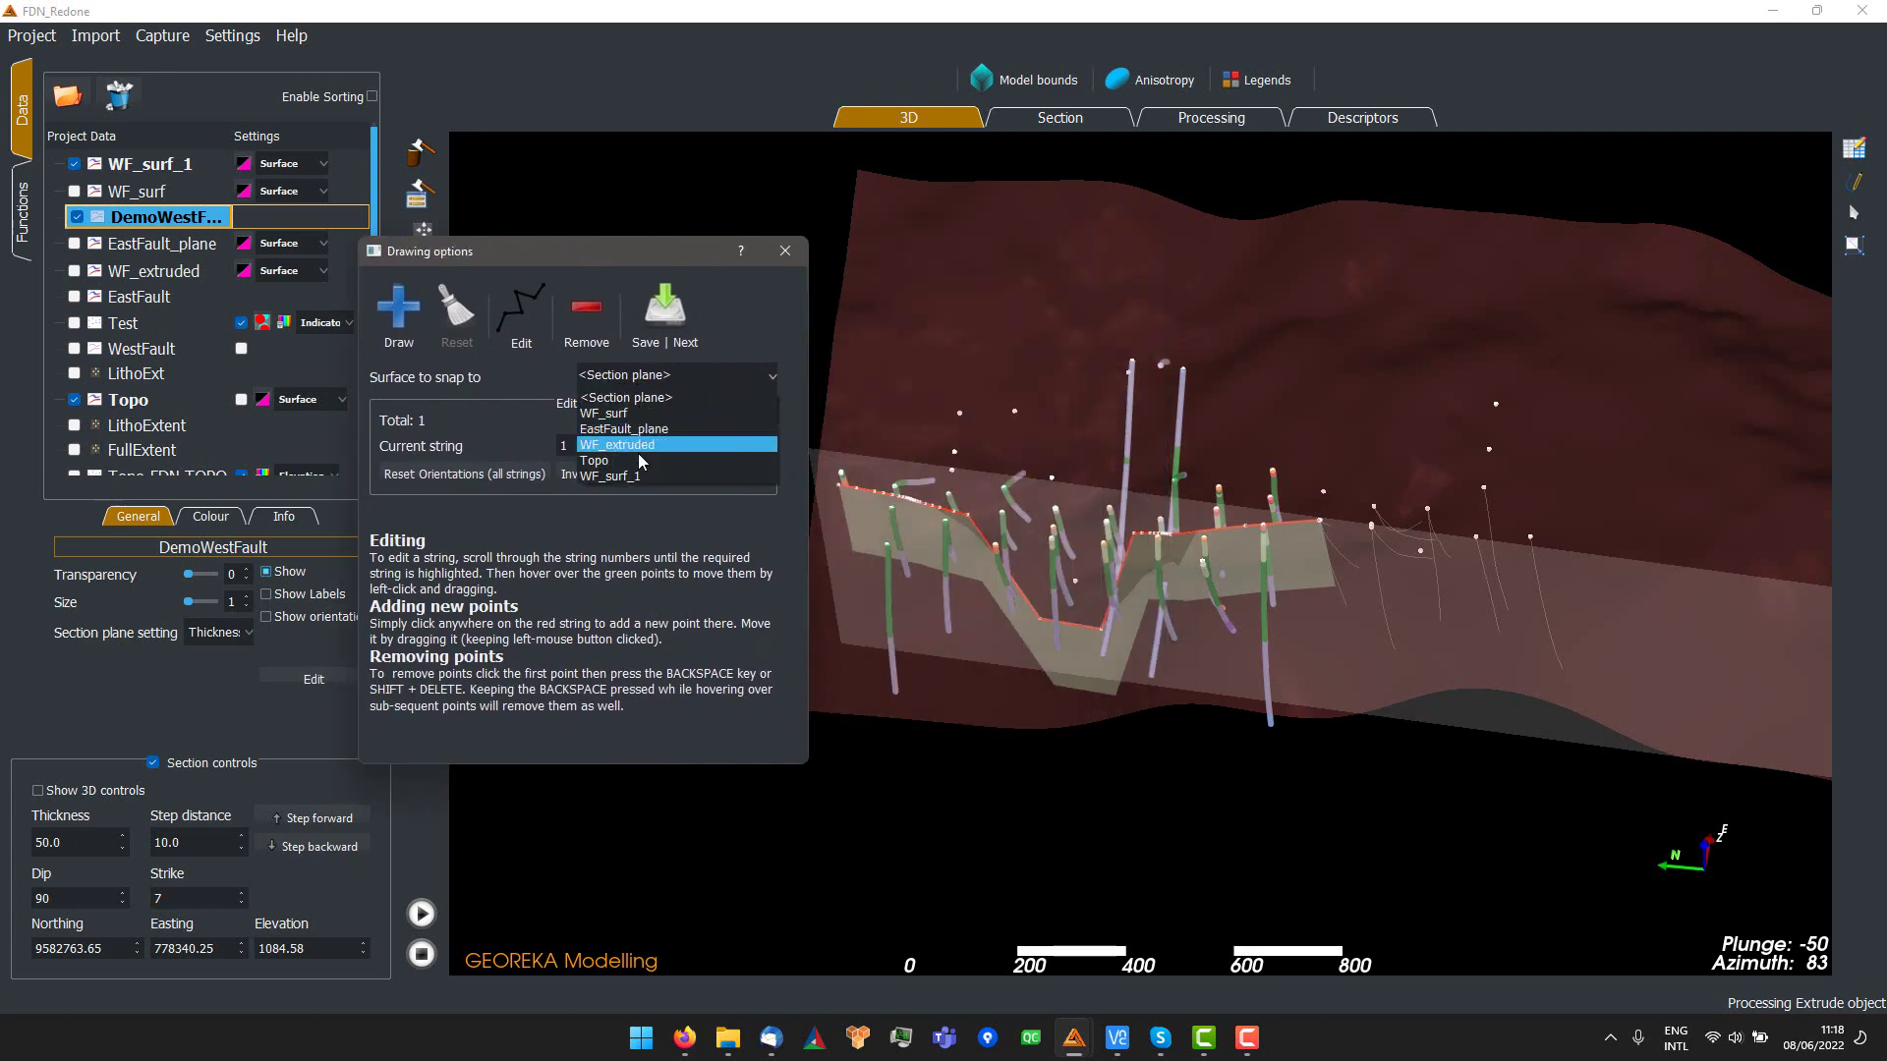
left_click(791, 453)
left_click_drag(1078, 791, 1126, 839)
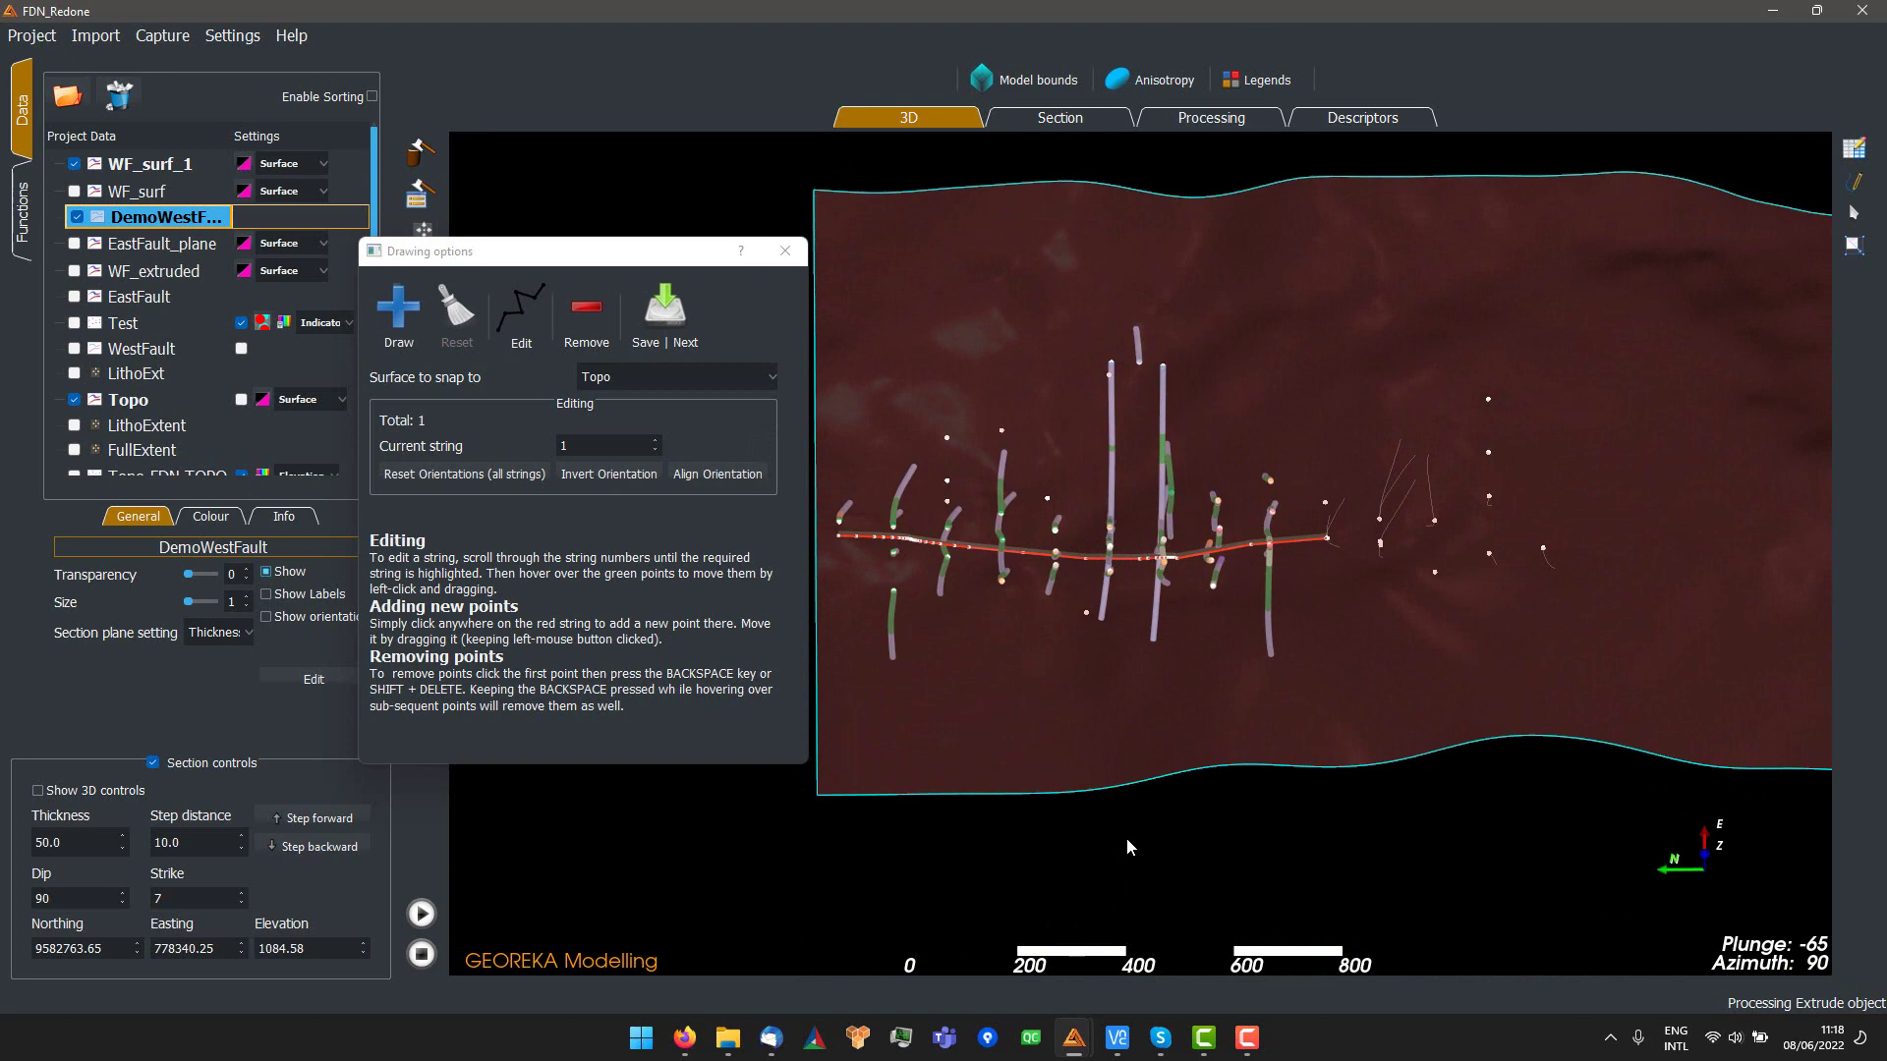
left_click(1022, 557)
left_click_drag(1023, 557, 1088, 562)
left_click_drag(1283, 777, 1250, 657)
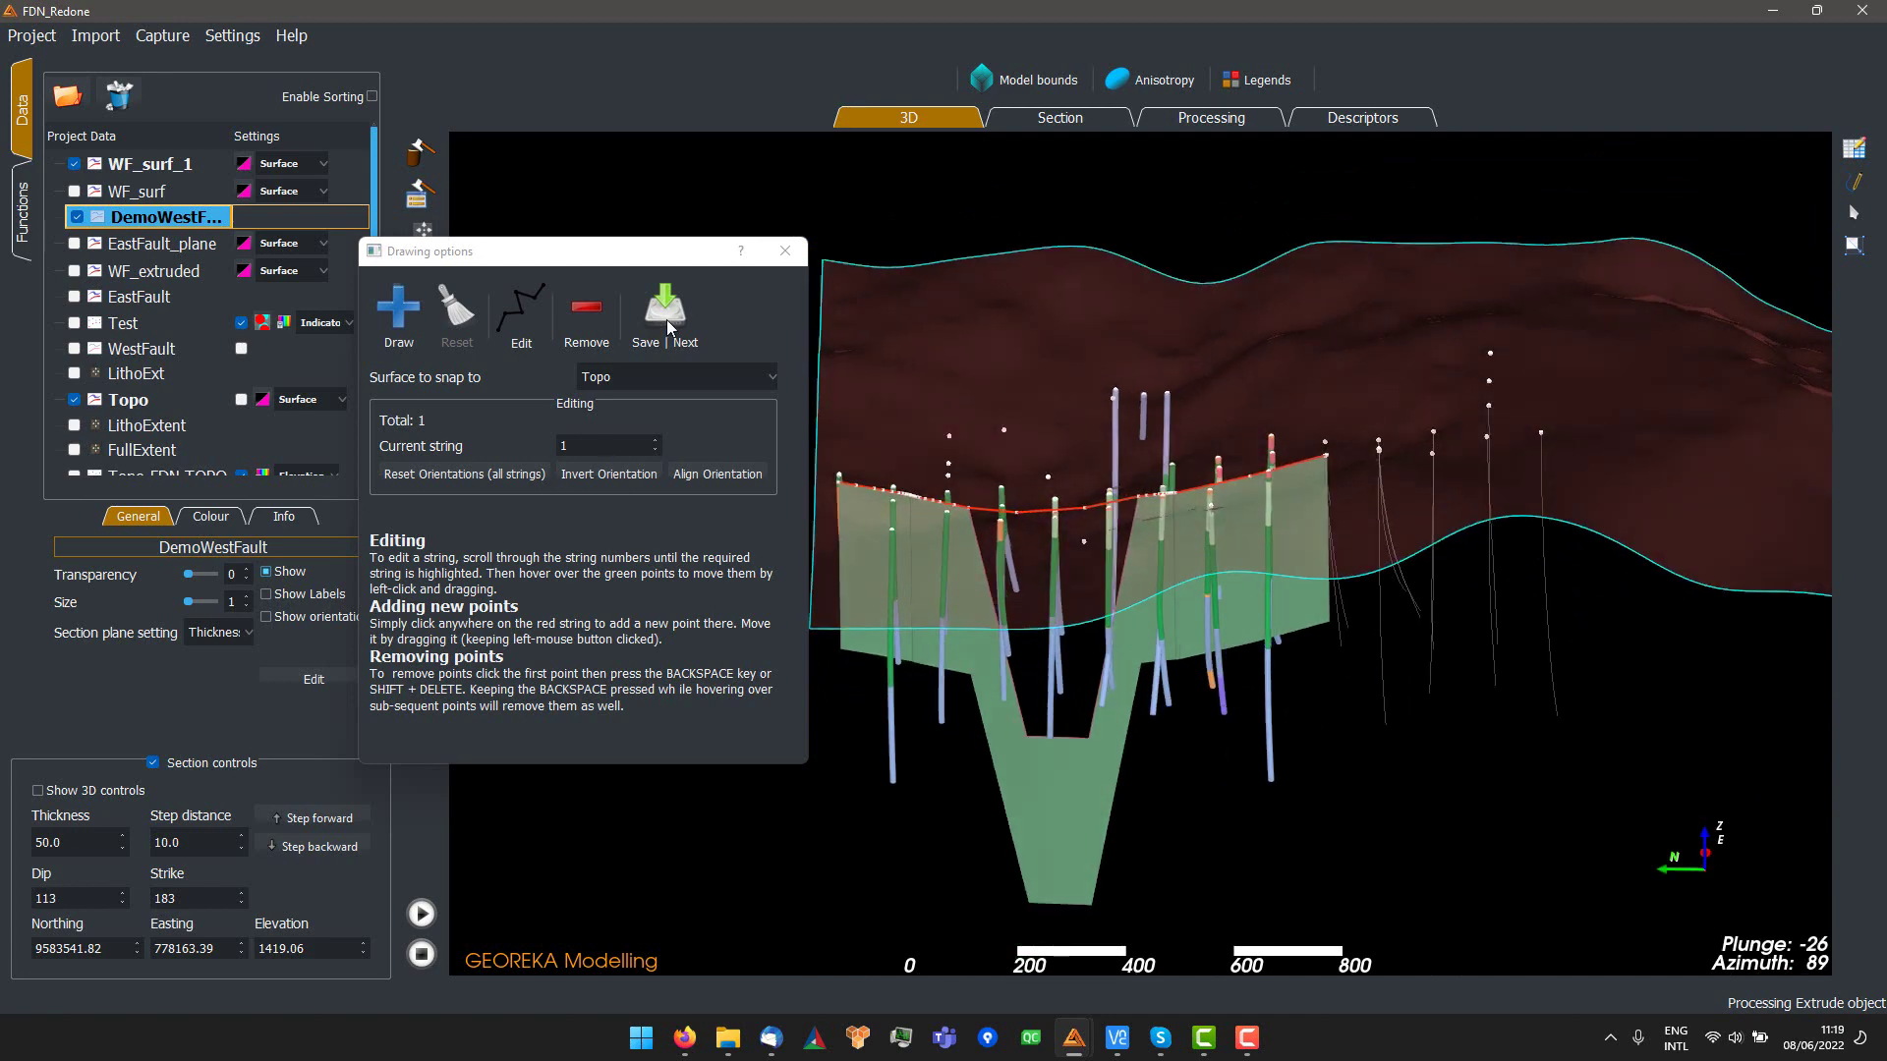
left_click(669, 327)
left_click(785, 251)
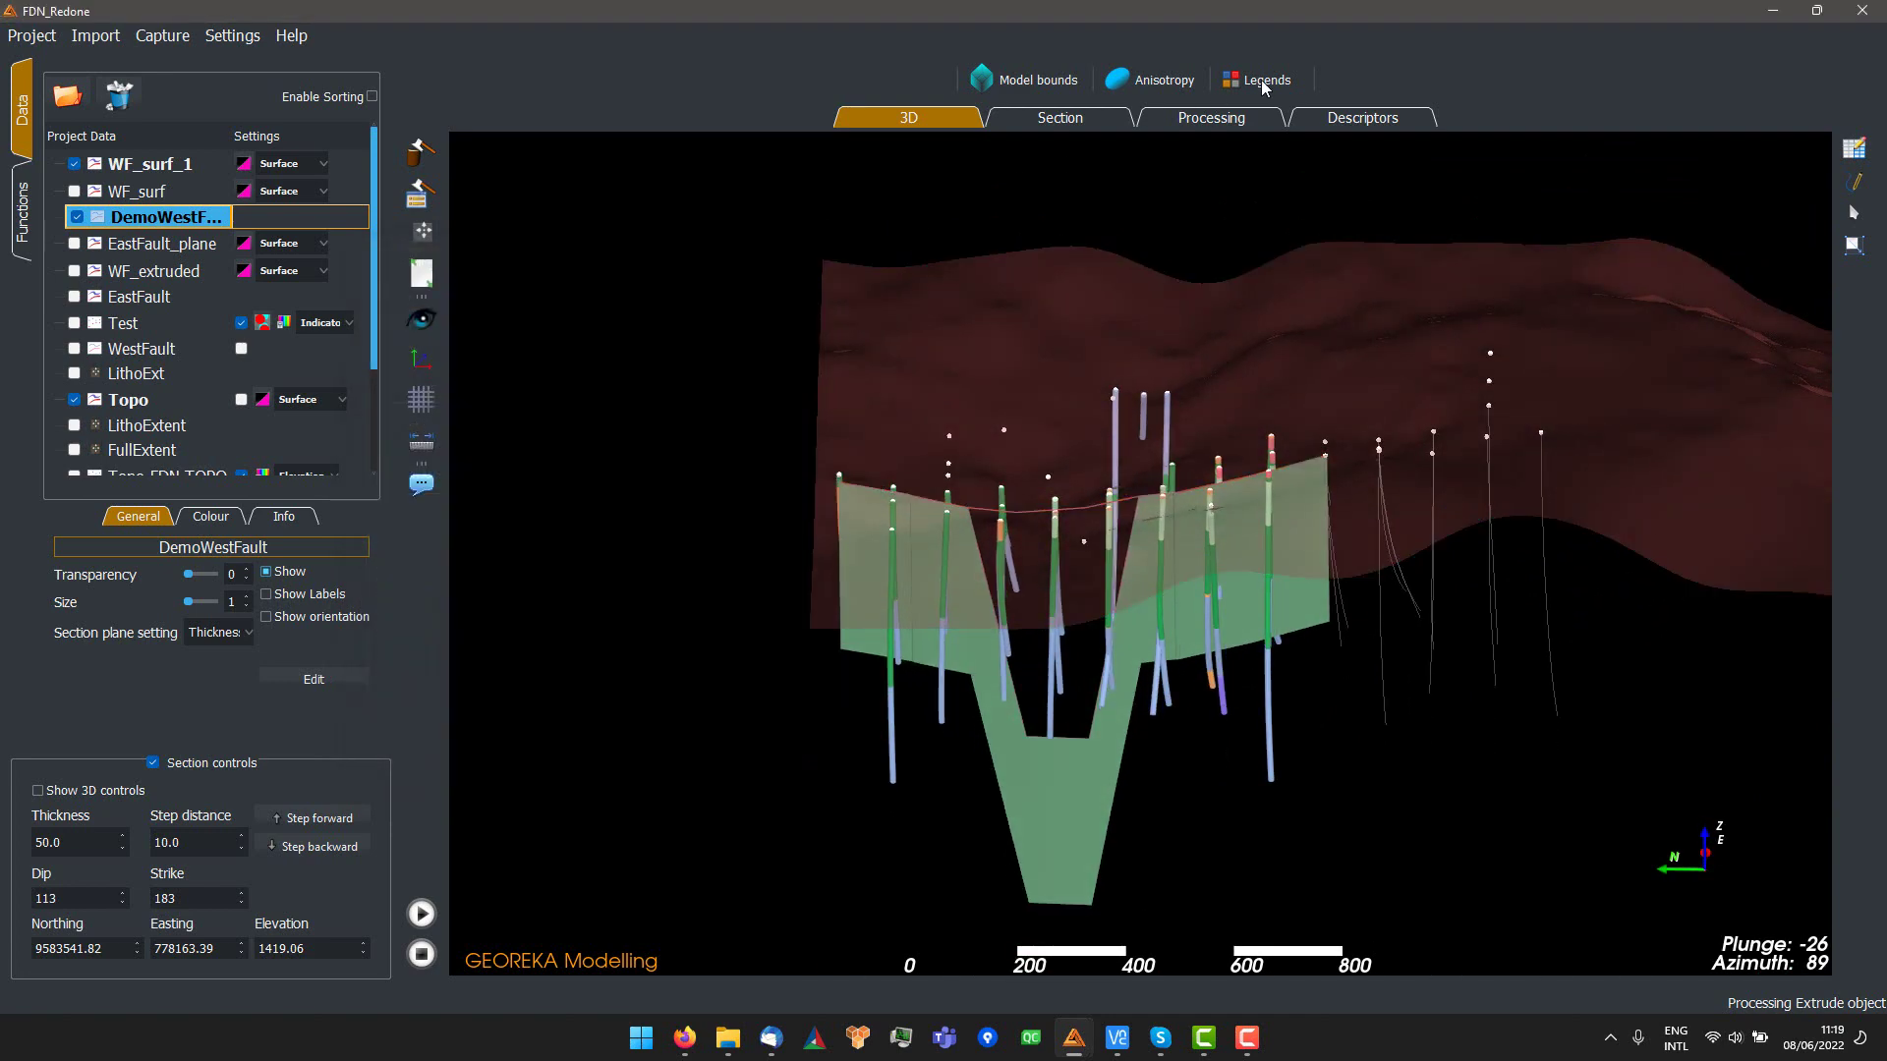
- Swap the old DemoWestFault node for the topography-snapped string, connect it to the WF_surf Extrude object, and run the workflow
left_click(1236, 117)
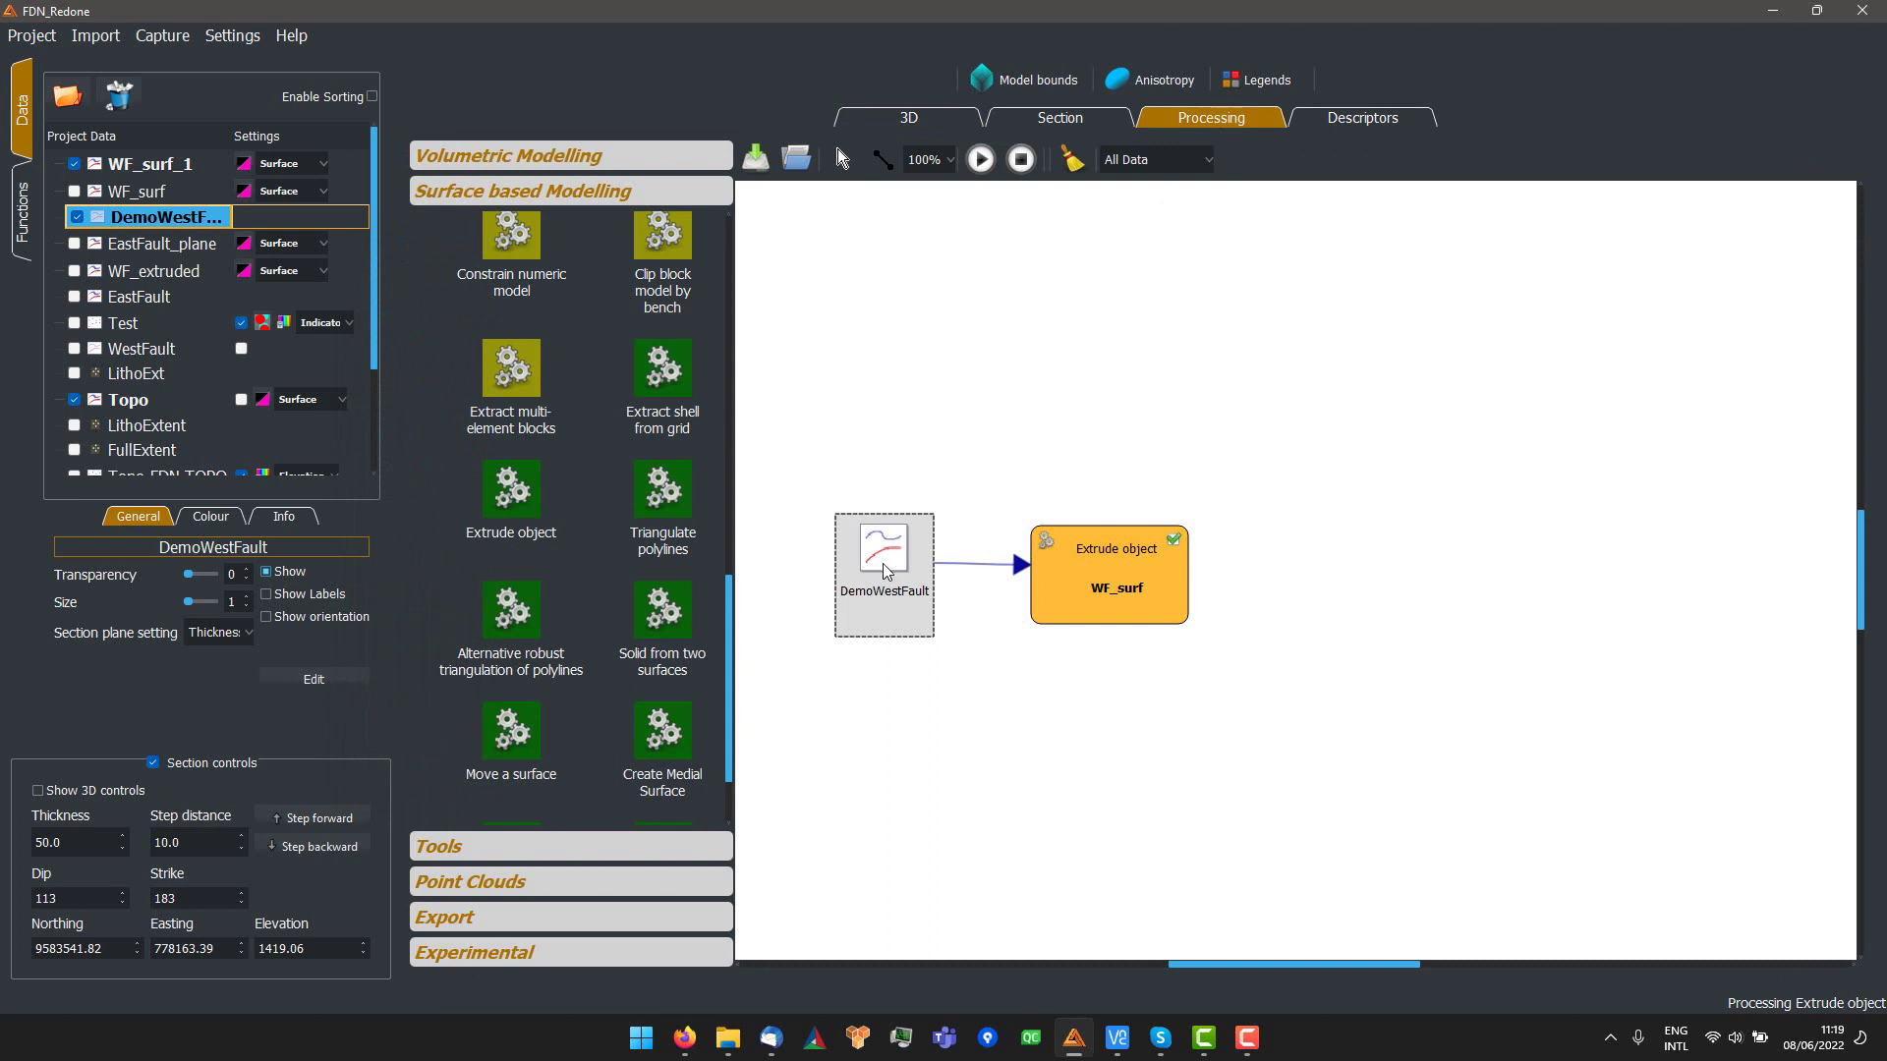
key("Delete")
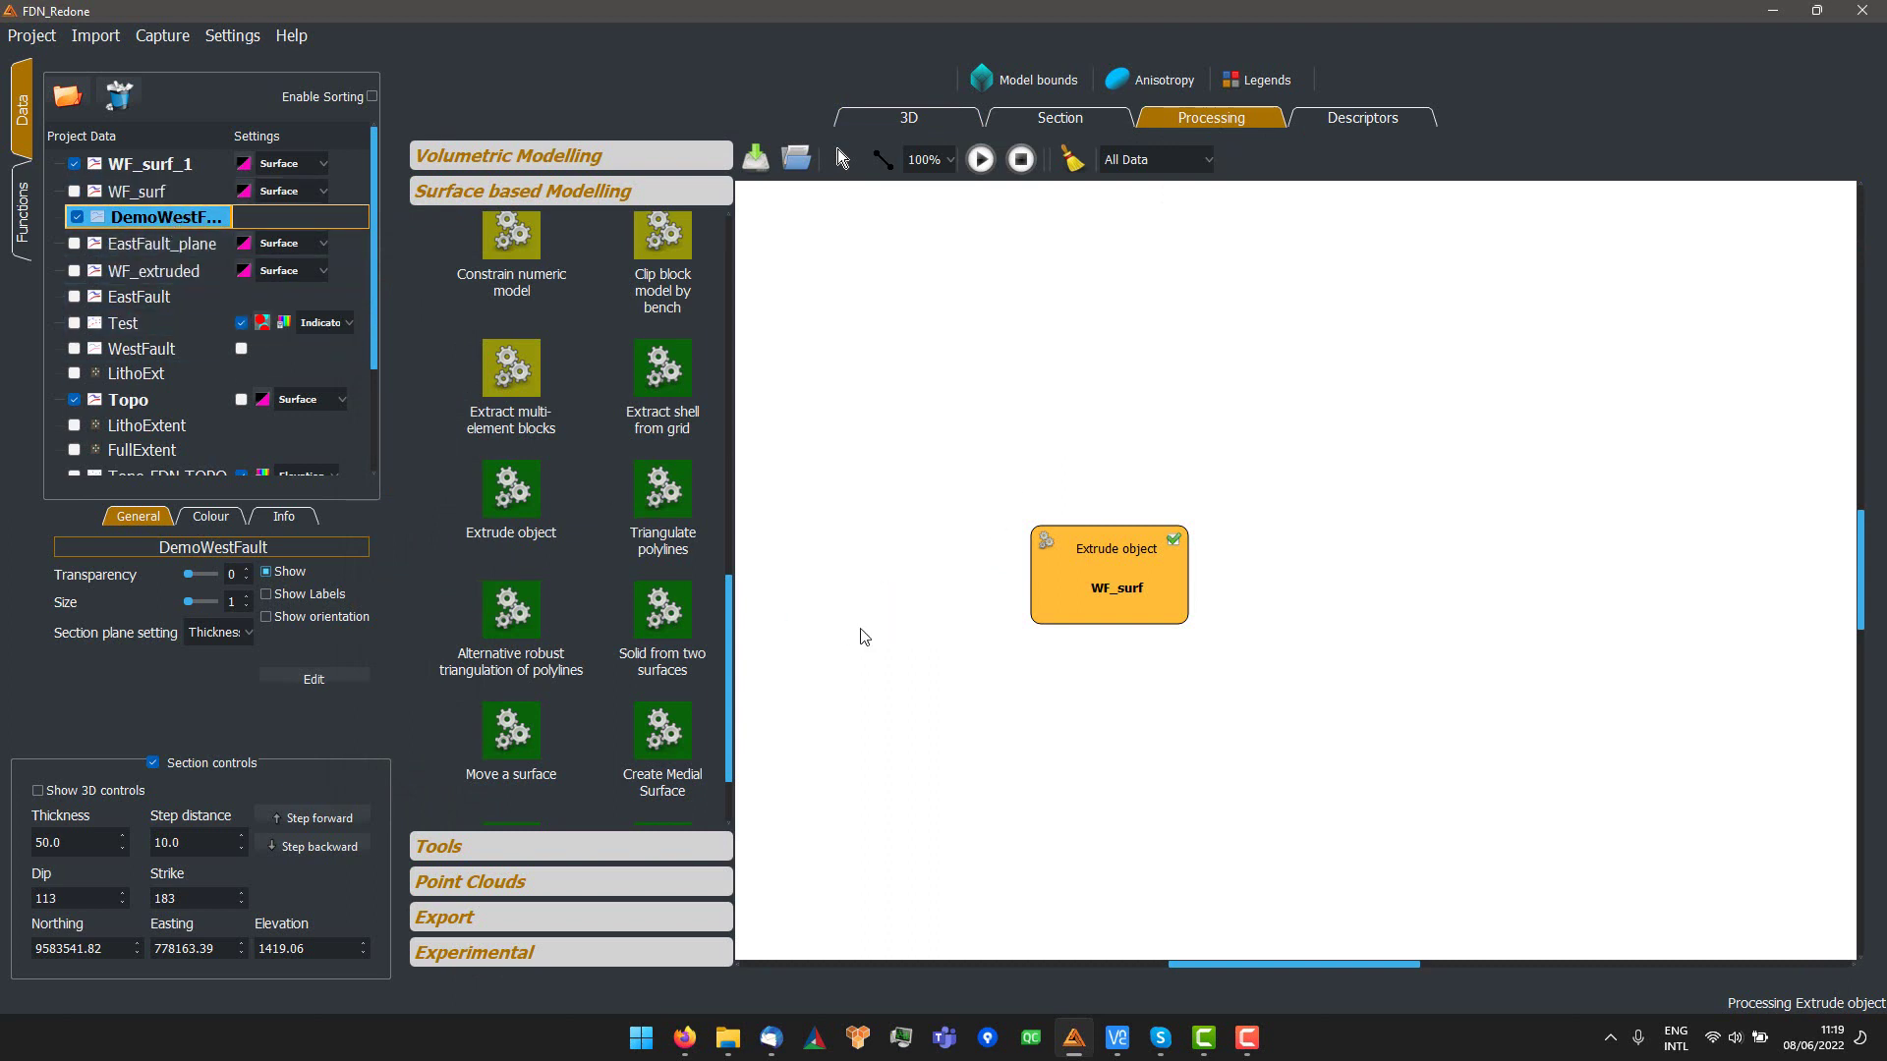
left_click_drag(860, 629, 1122, 587)
left_click(882, 163)
left_click(981, 159)
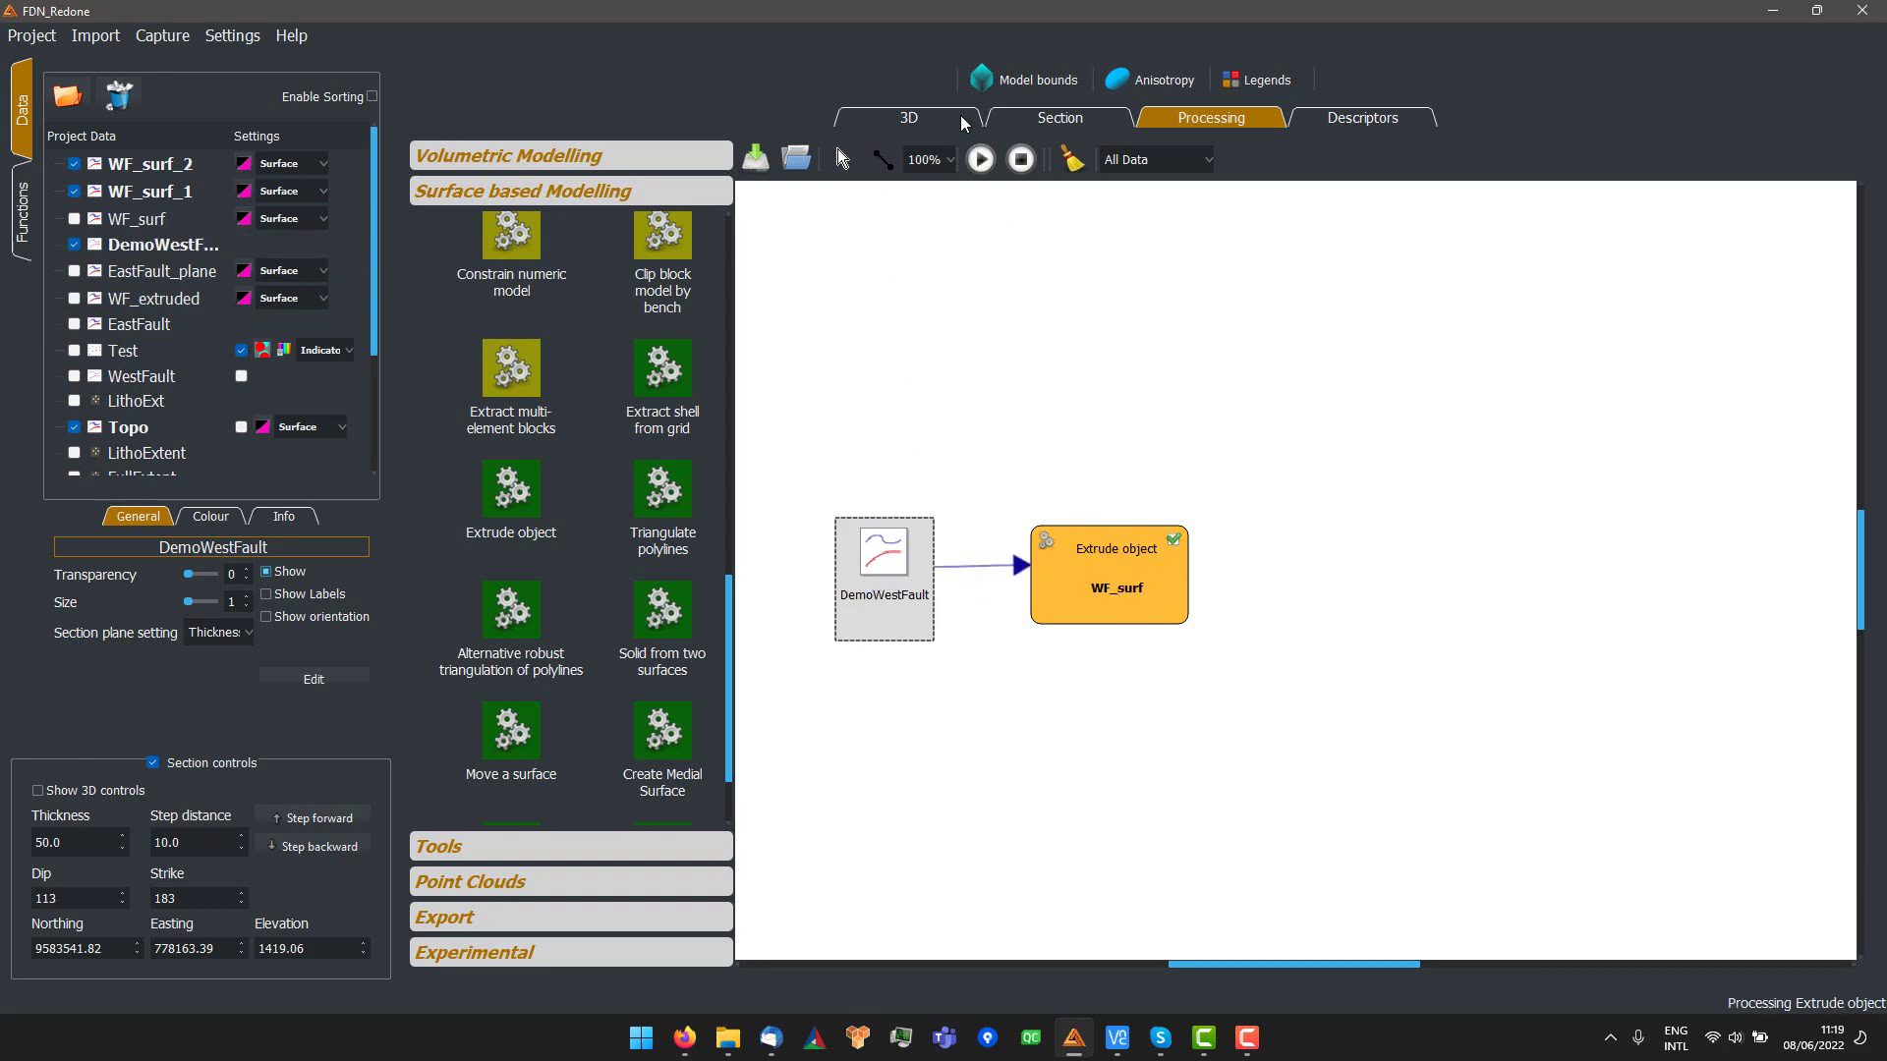
- Compare the extruded surfaces in 3D and delete the distorted WF_surf_1 surface from the project data
left_click(908, 118)
left_click_drag(1454, 619, 885, 515)
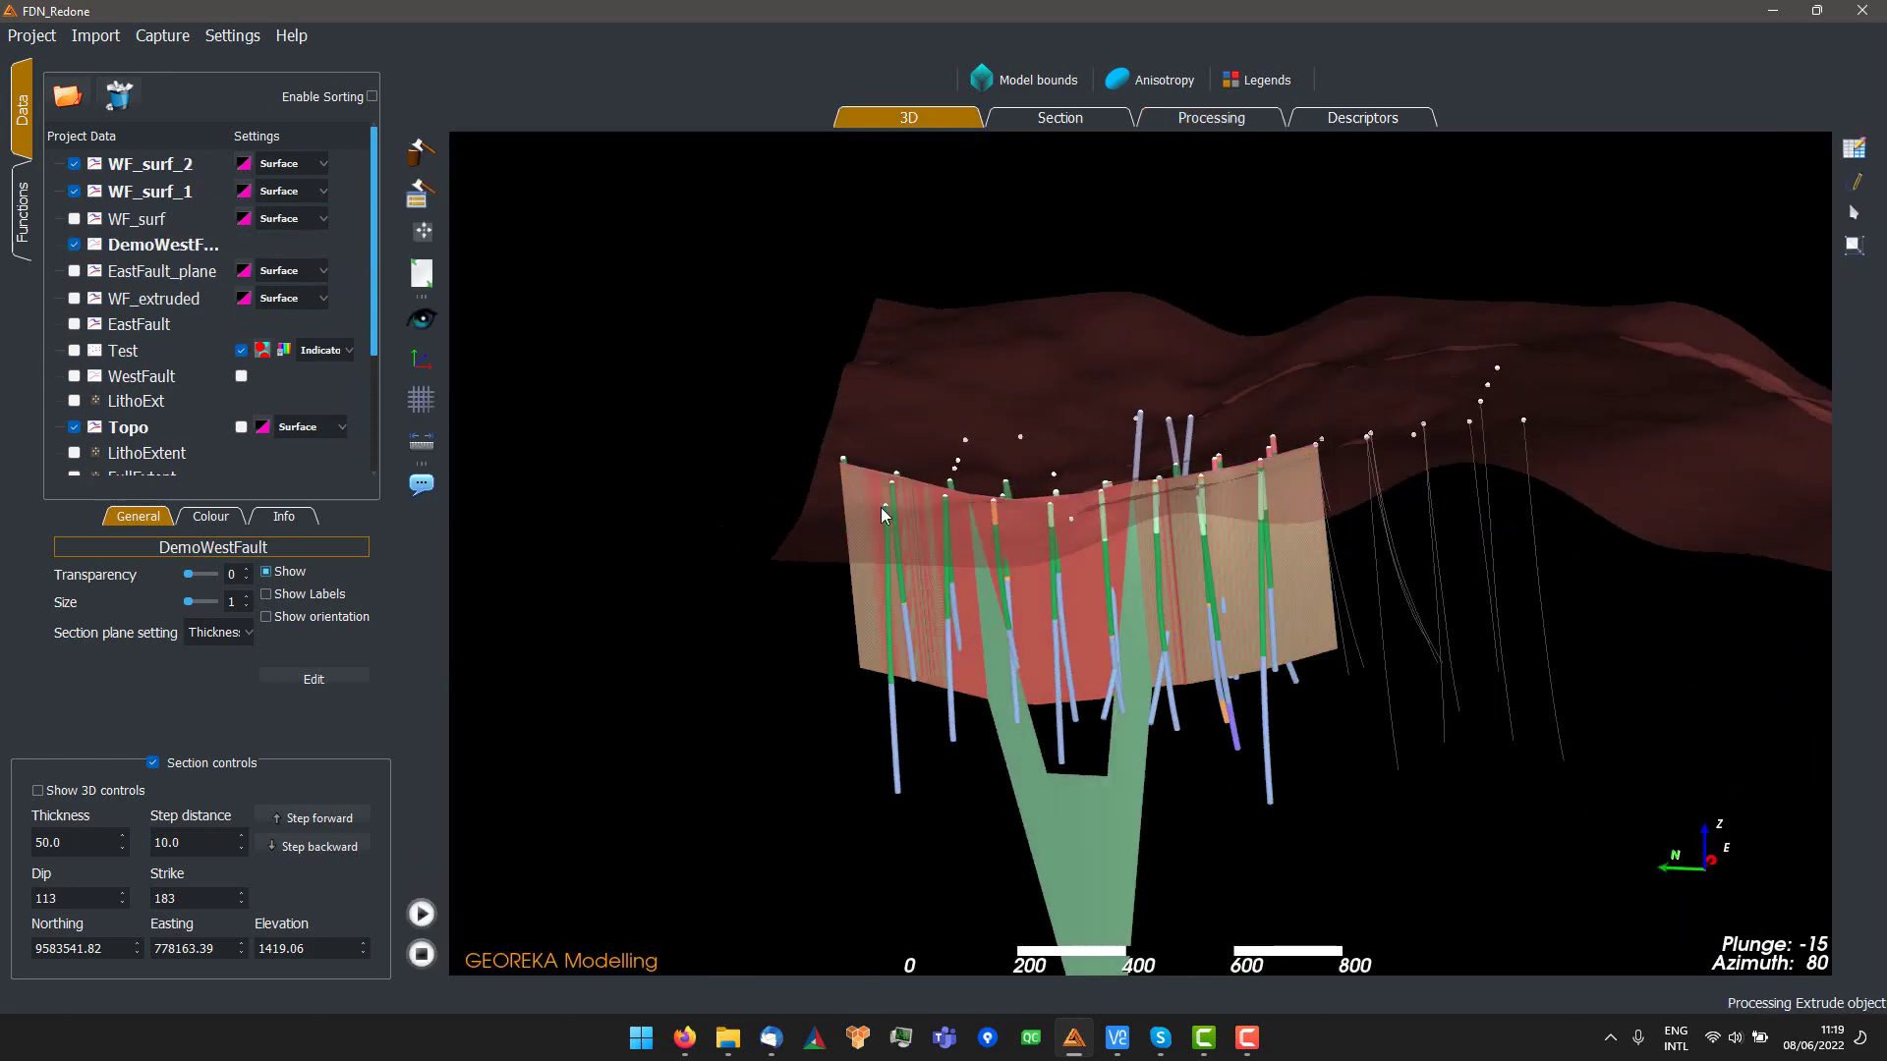
left_click(150, 191)
left_click(125, 97)
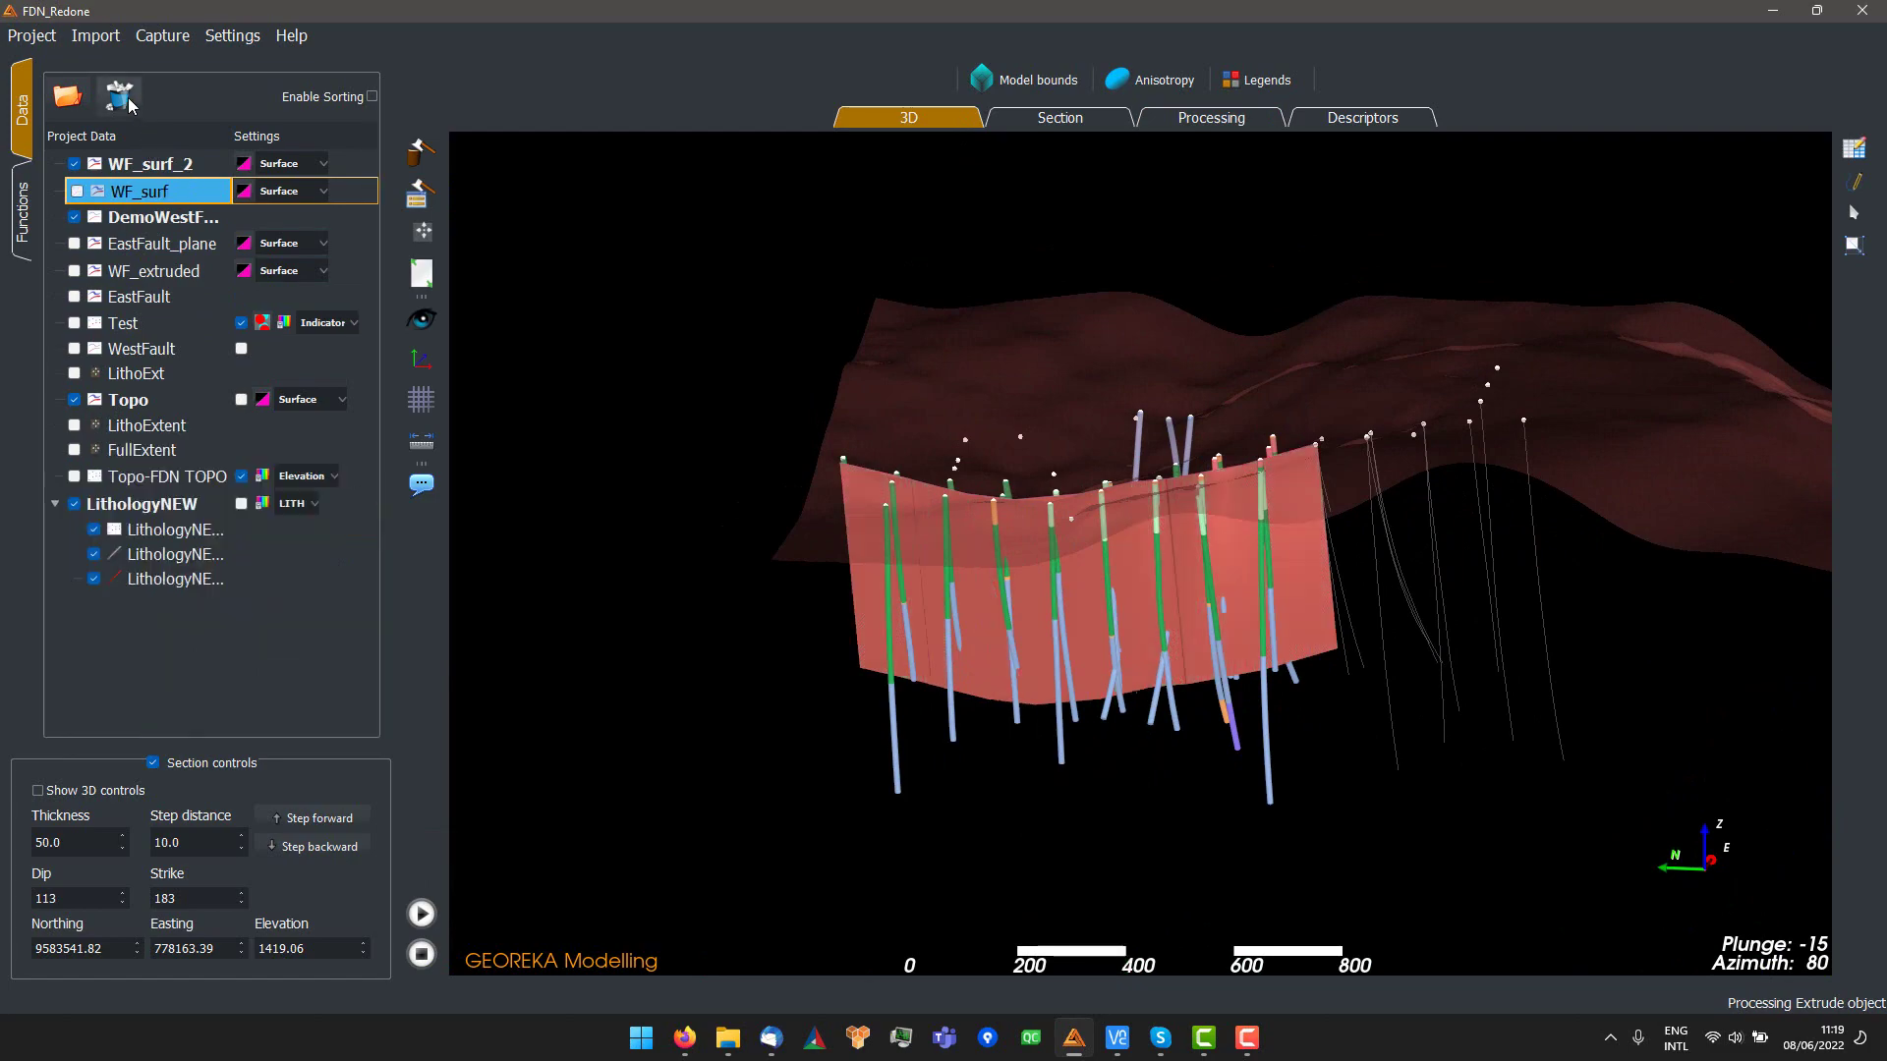
- Set the size of the LithologyNEW_Data drillhole cylinders to 5
scroll(1183, 658, "up", 3)
left_click_drag(1183, 659, 1008, 577)
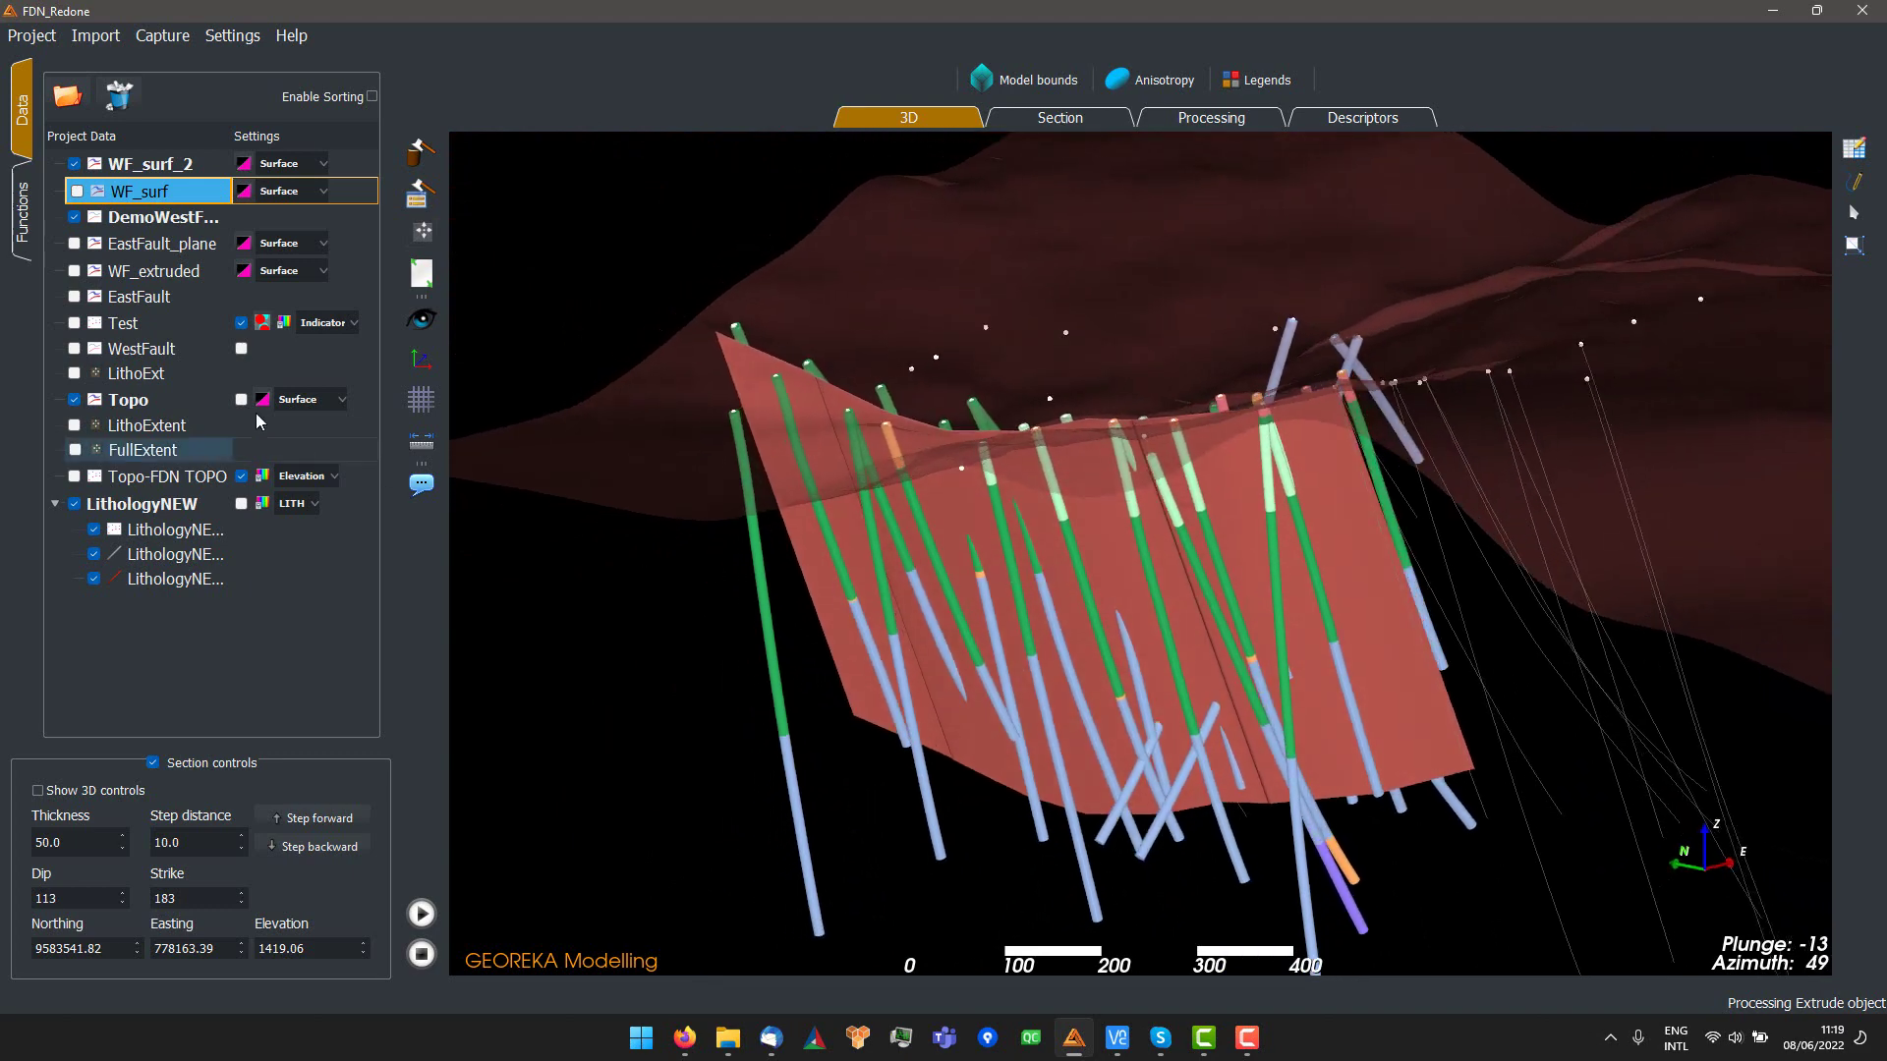
left_click(172, 578)
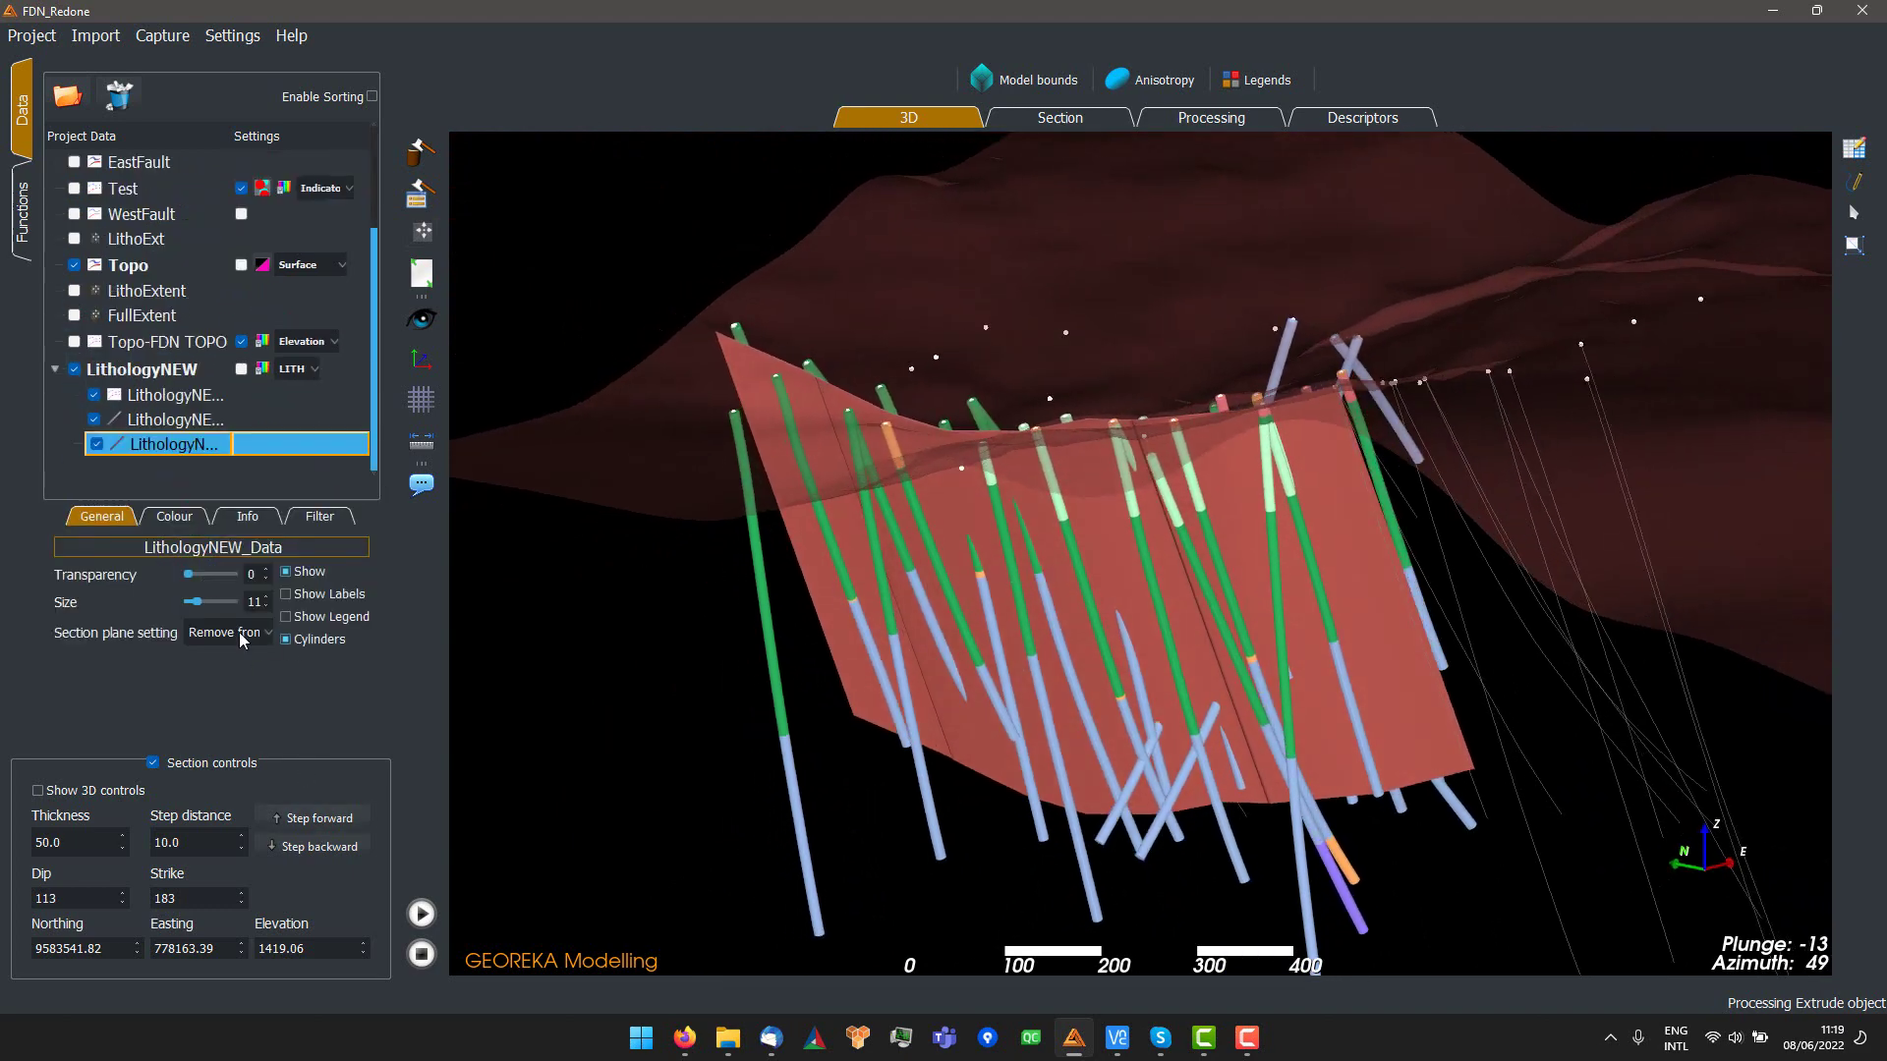
scroll(259, 596, "down", 6)
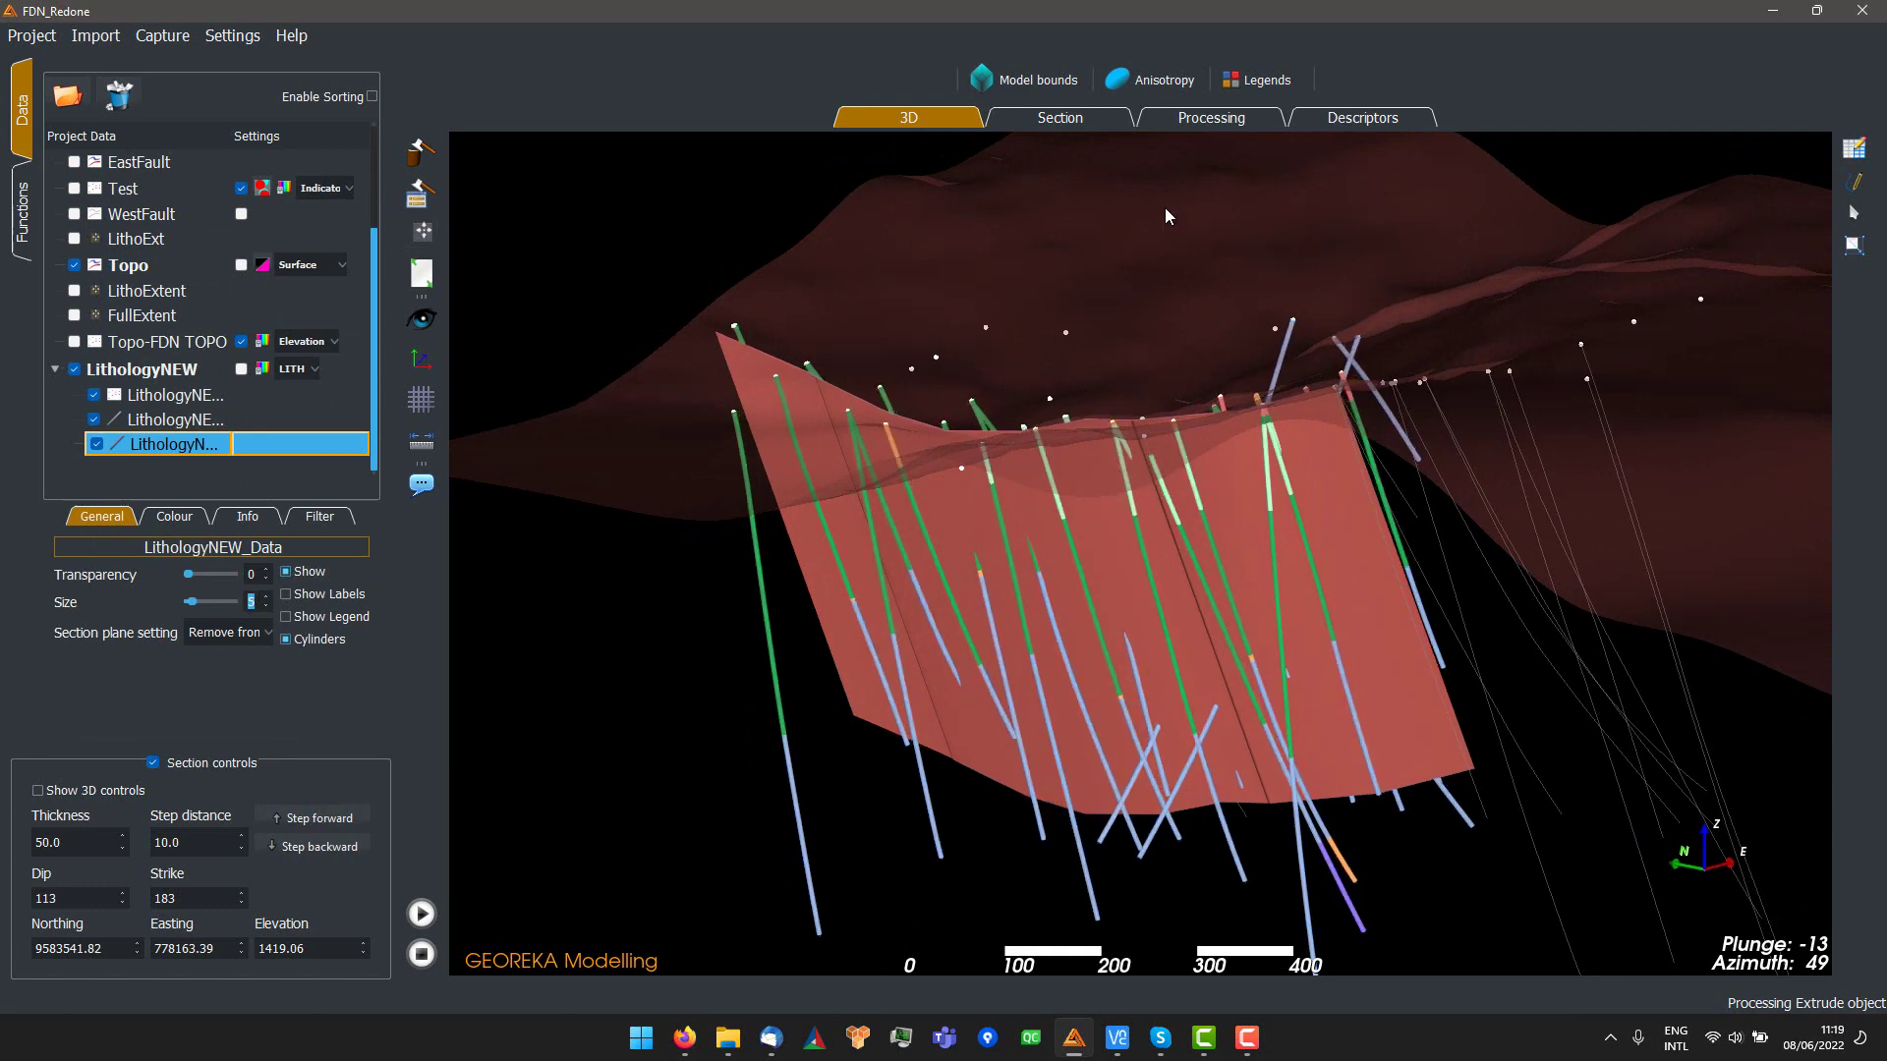
- Adjust the plunge angle of the WF_surf Extrude object slightly and run the workflow again
left_click(1211, 119)
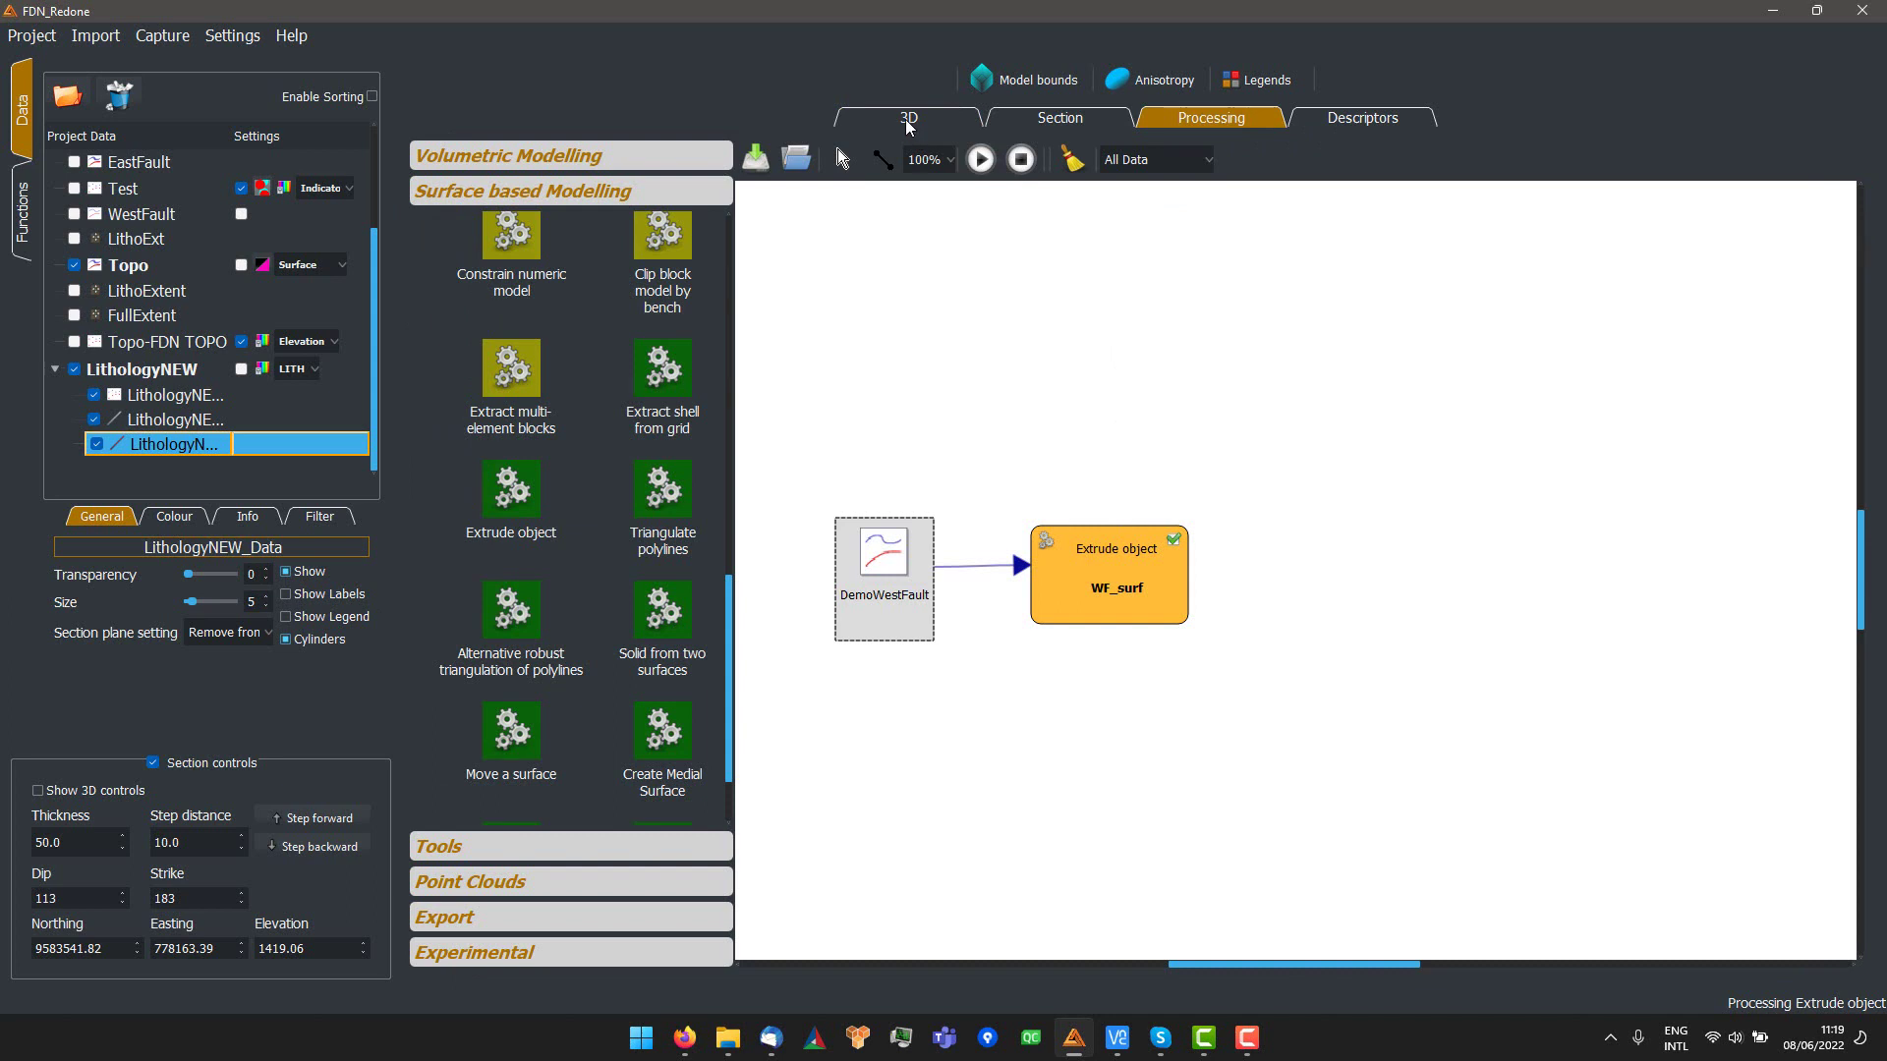
double_click(1120, 599)
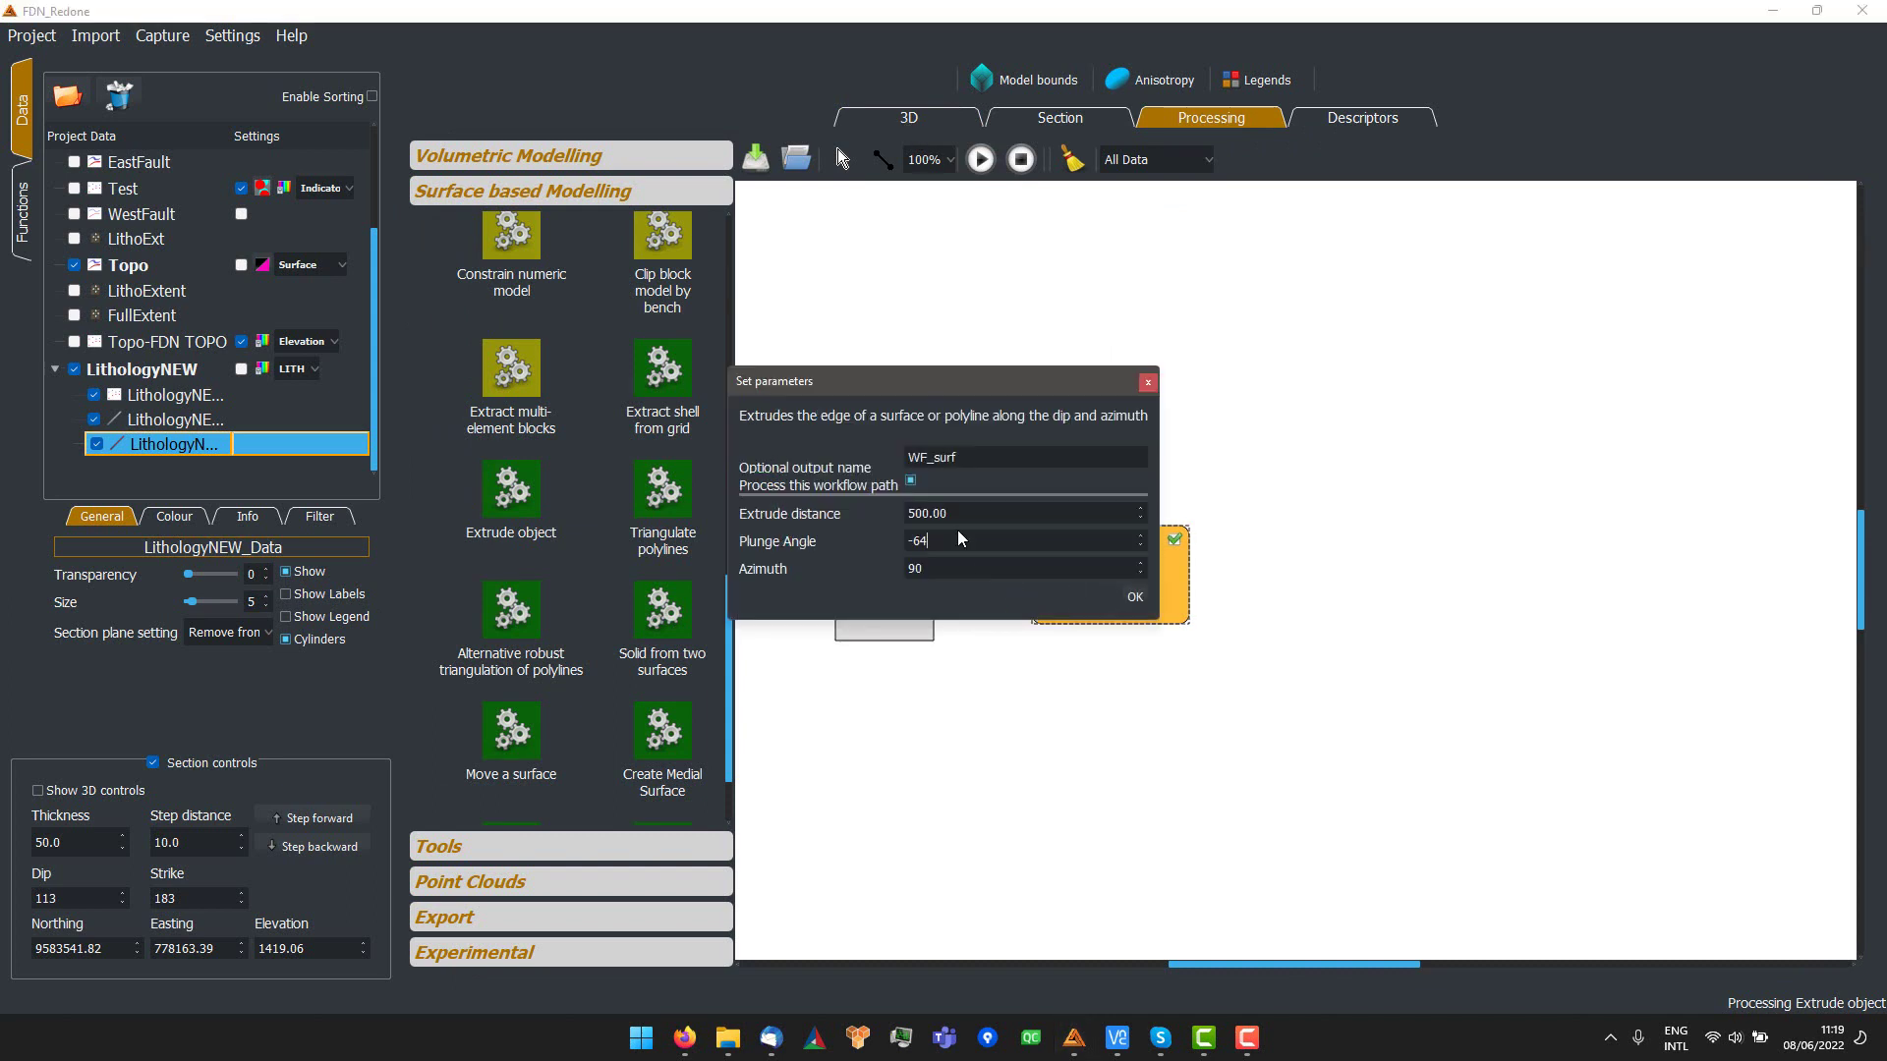
scroll(959, 537, "up", 1)
scroll(969, 538, "down", 1)
left_click(1133, 599)
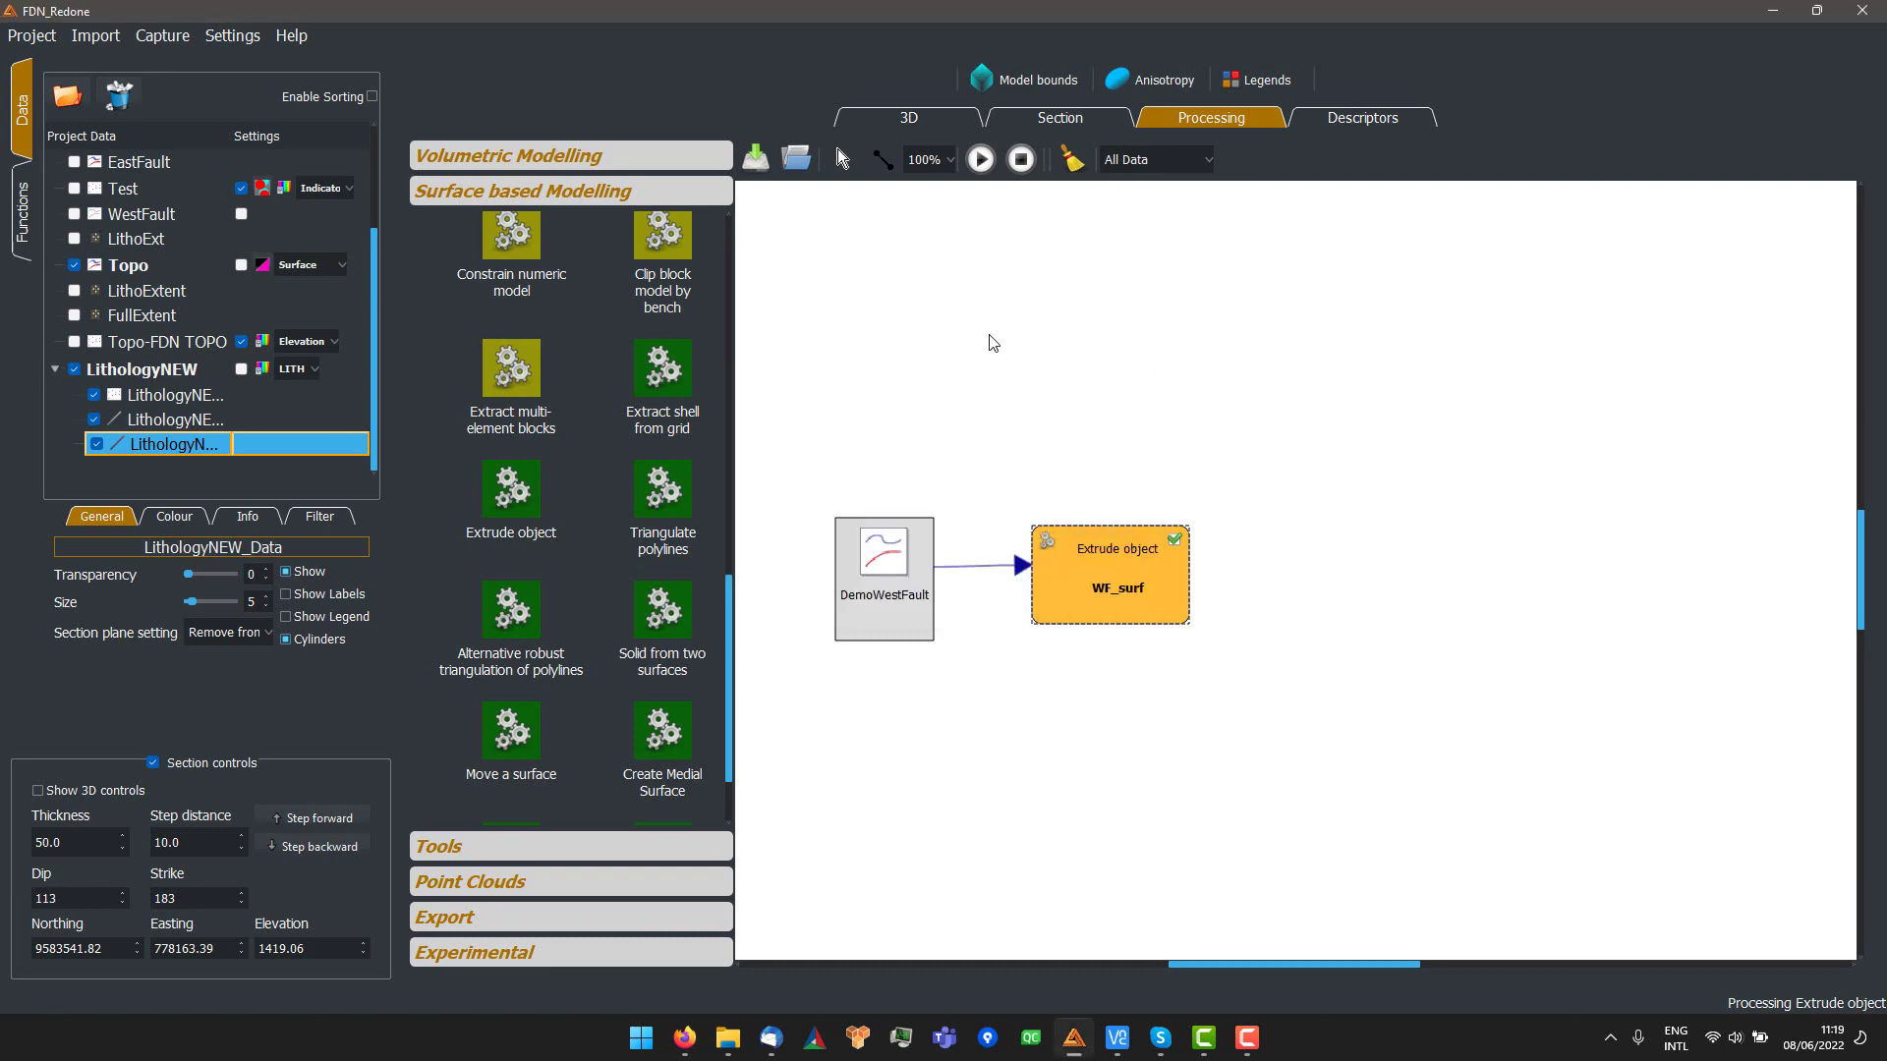
left_click(977, 163)
- Compare the newly extruded WF_surf_1 with WF_surf_2 in 3D and delete WF_surf_2 from the project data
left_click(947, 119)
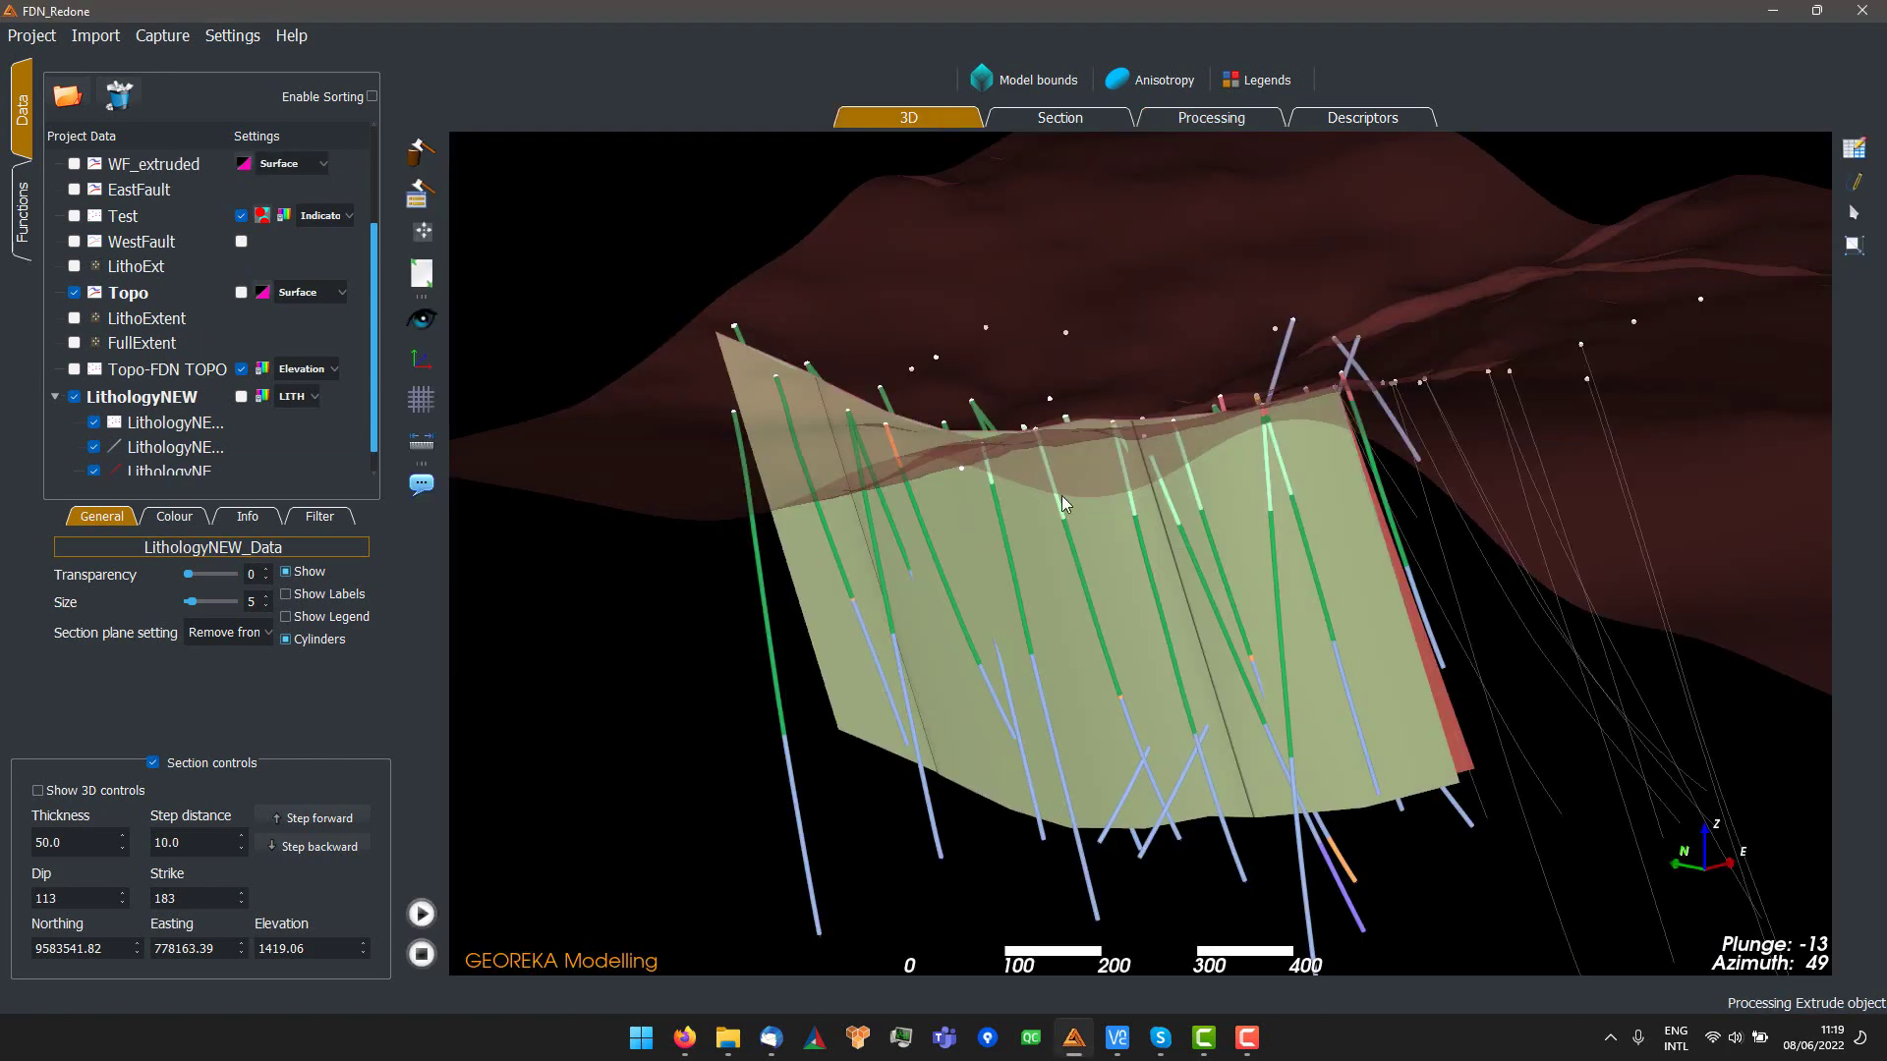
left_click_drag(1052, 582, 1123, 599)
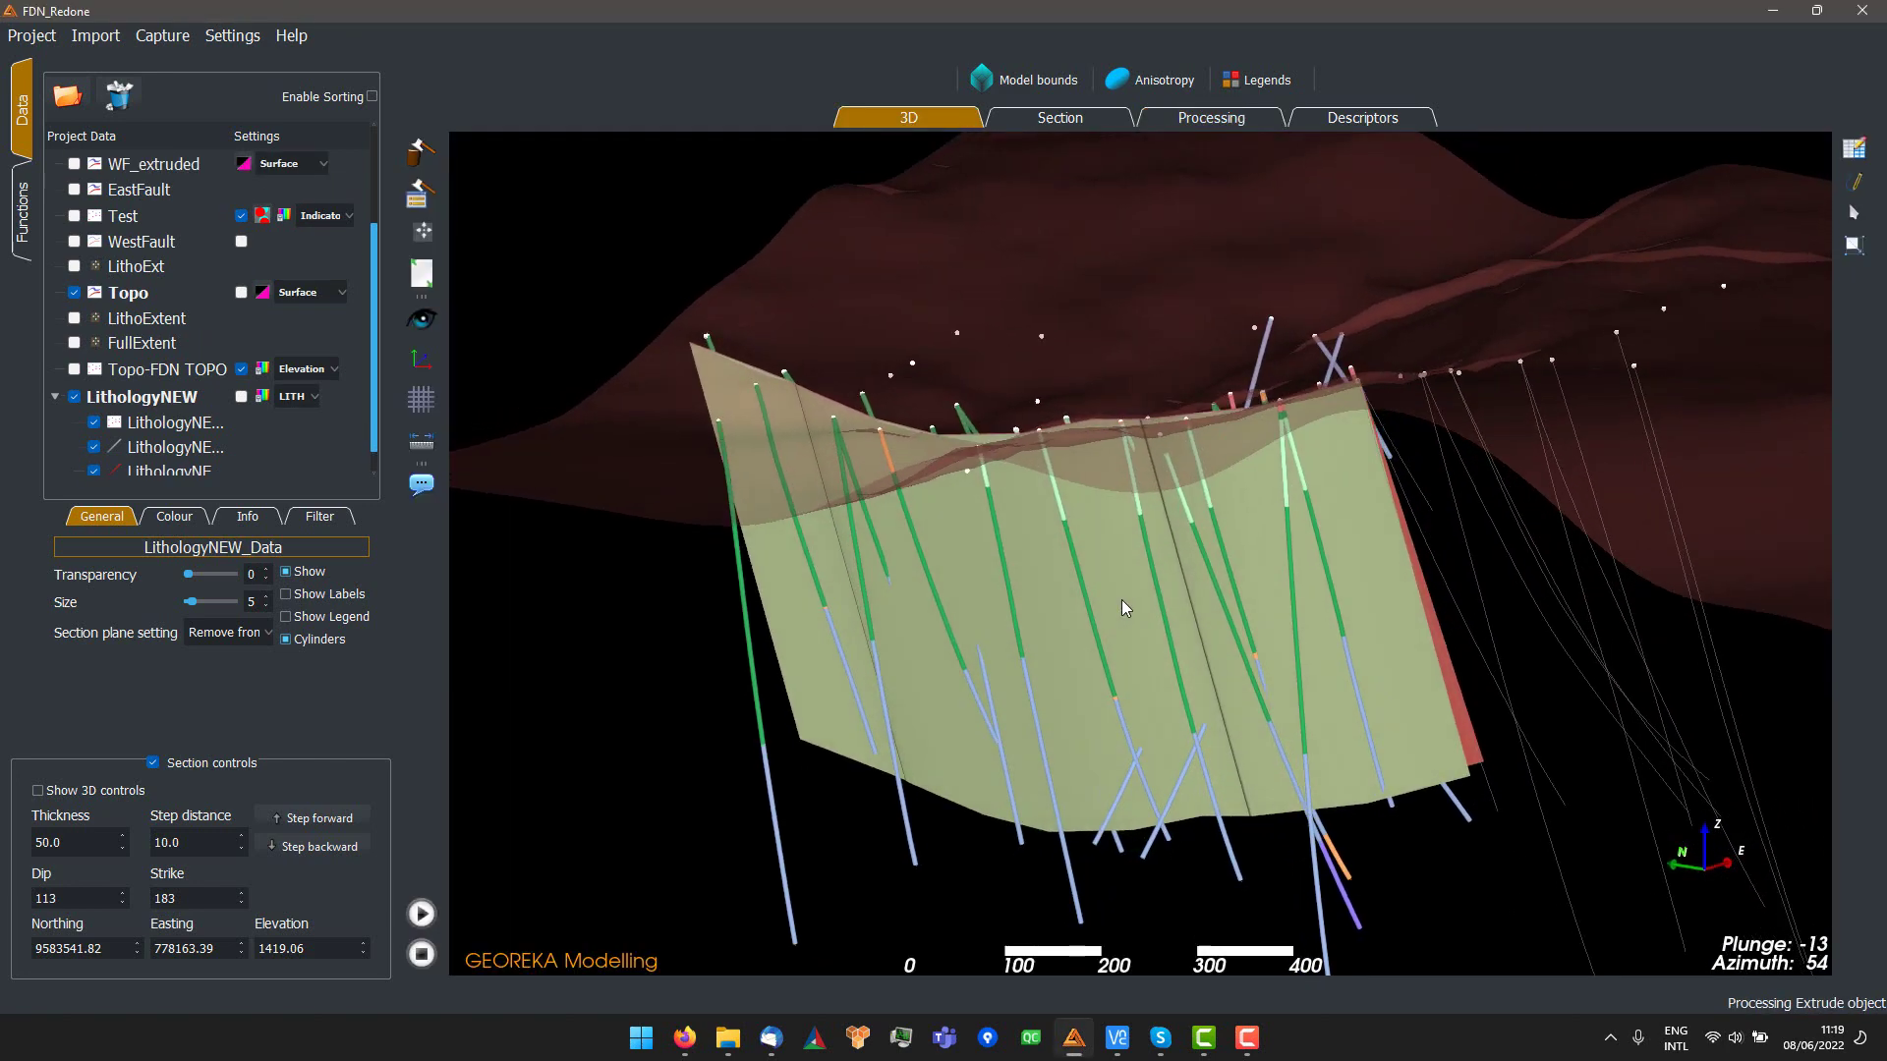
scroll(150, 197, "up", 2)
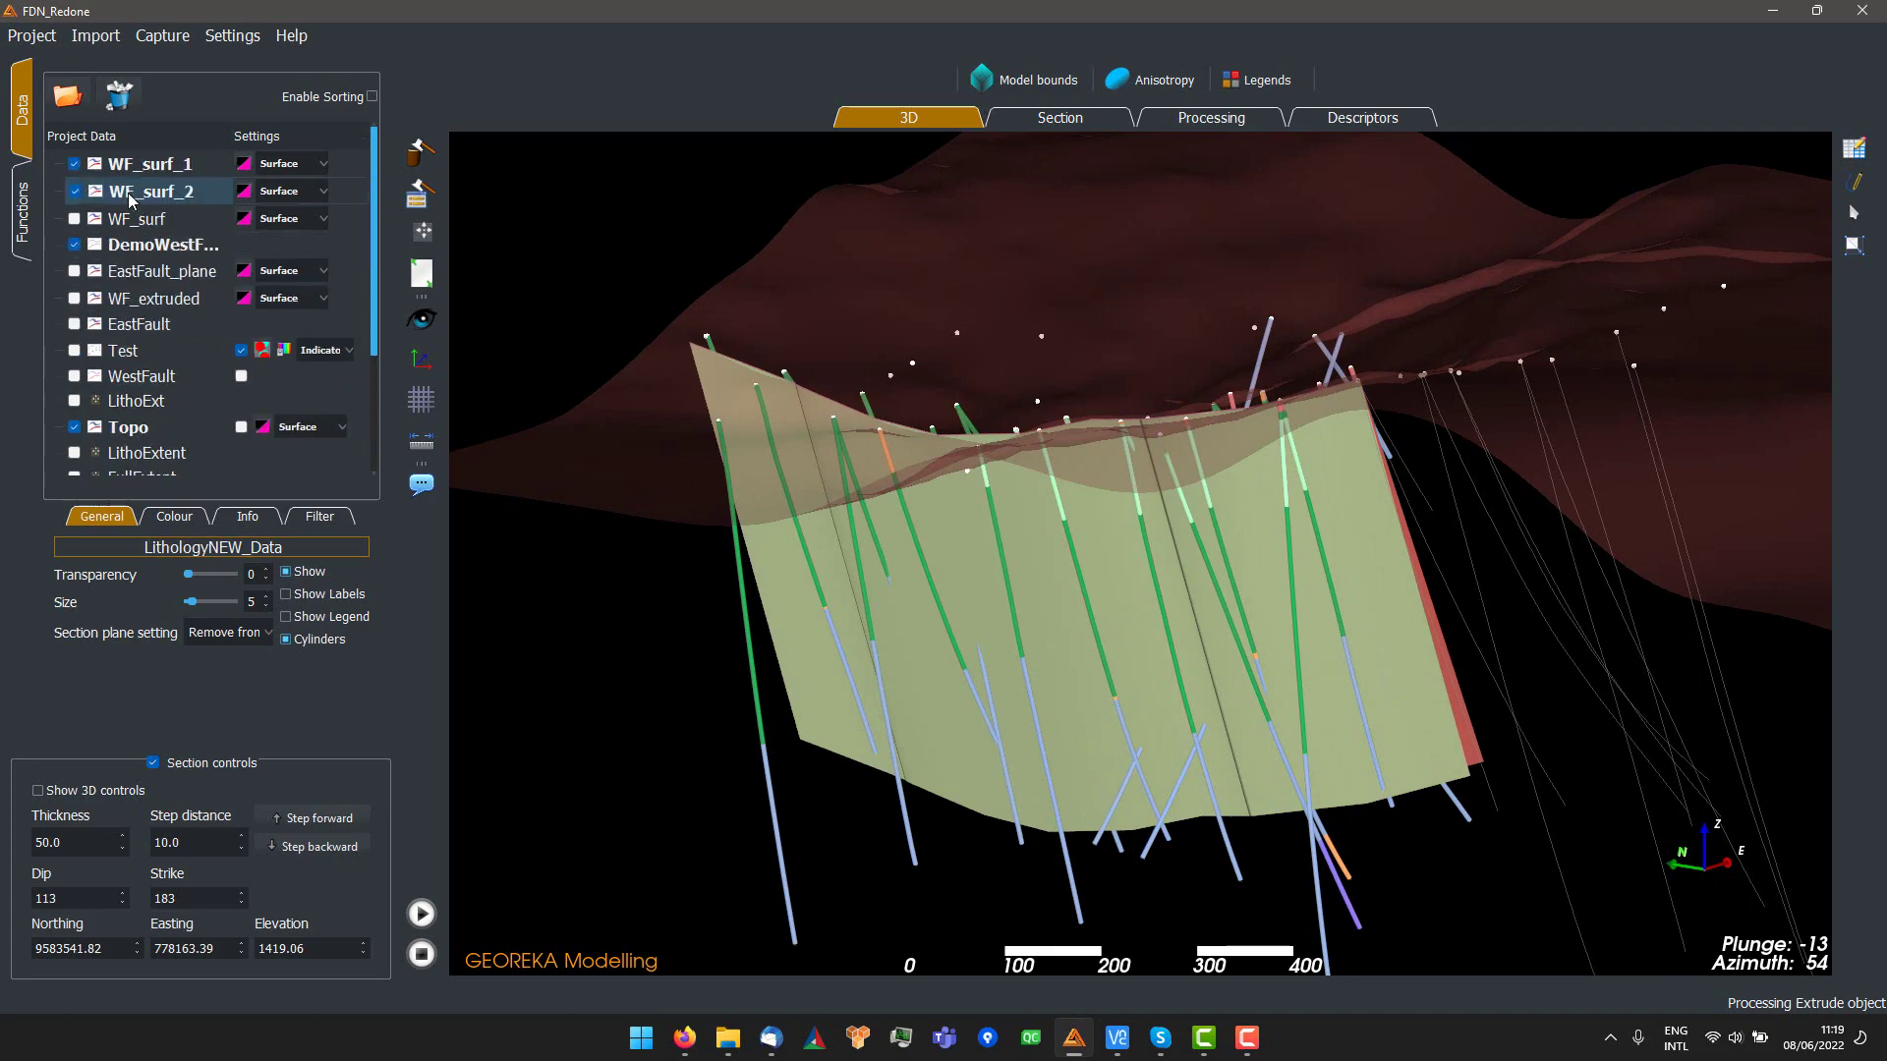
left_click(150, 191)
left_click(119, 94)
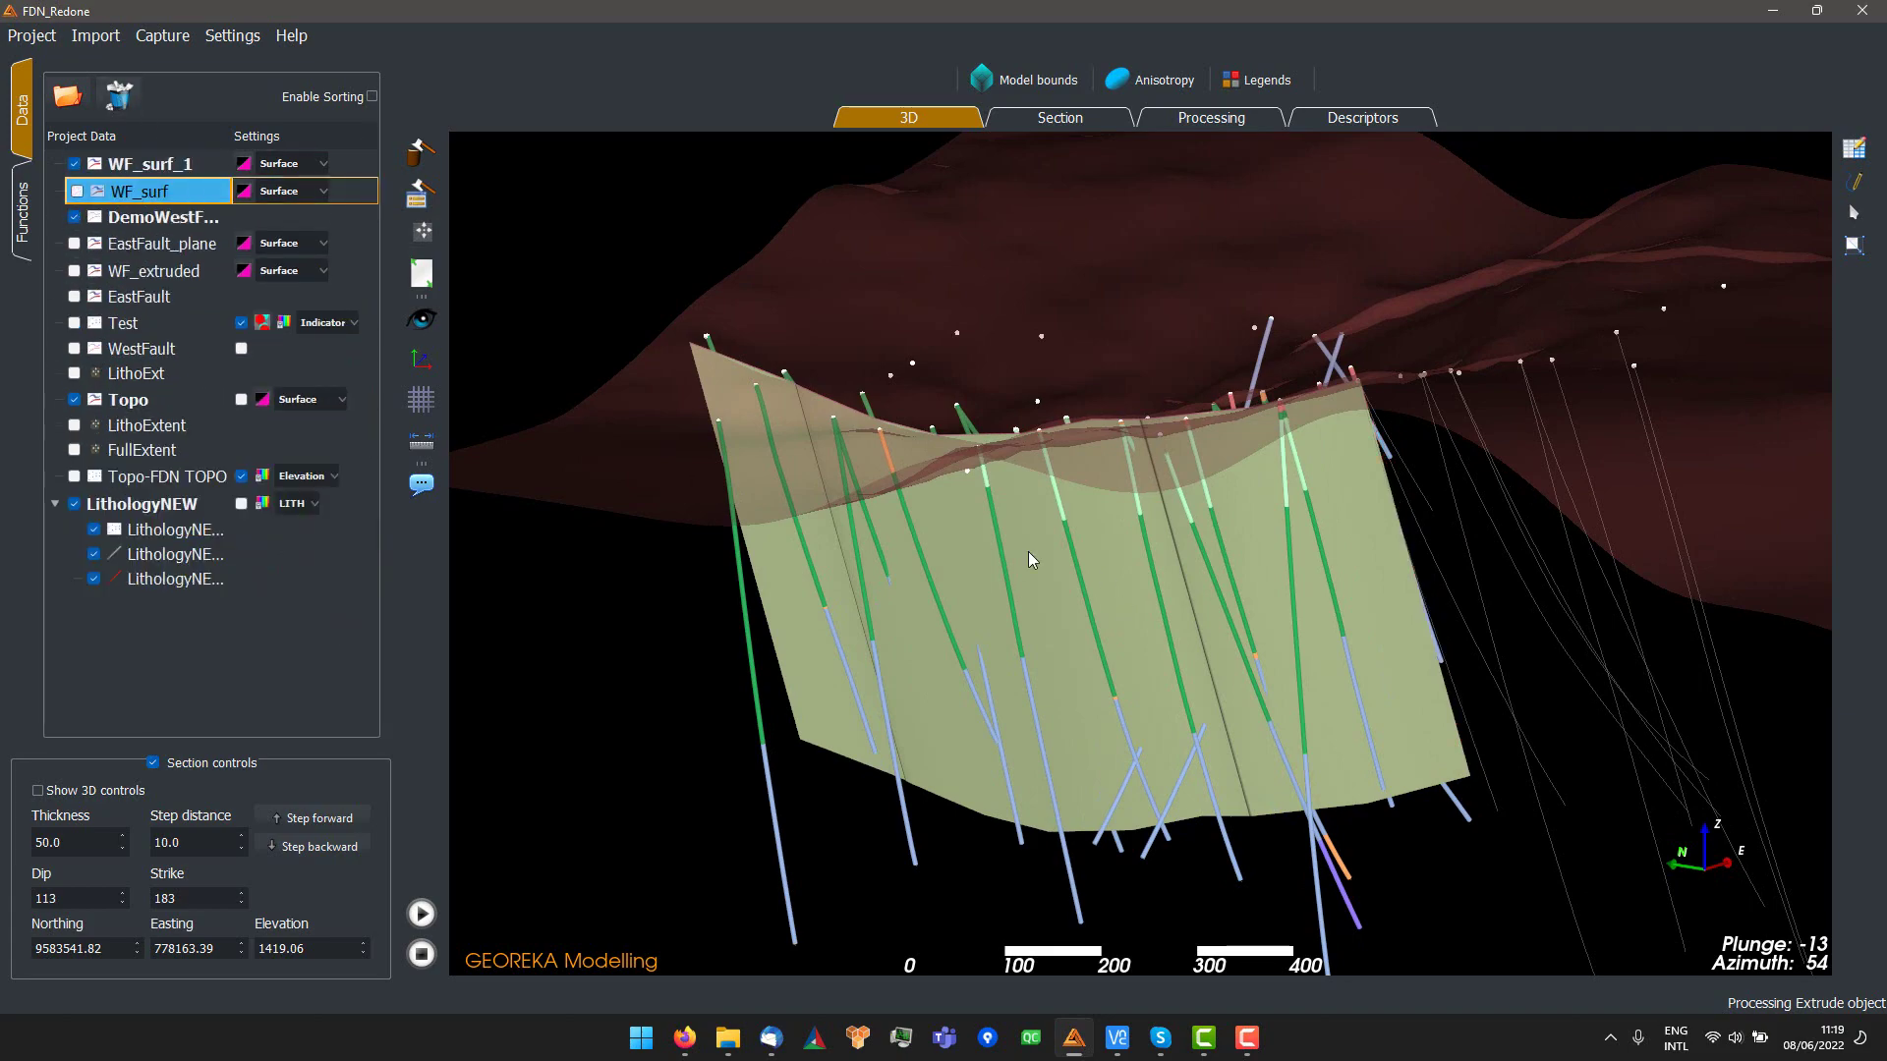
- Show EastFault_plane and examine it with the WF_surf_1 surface and drillhole lithology in 3D, including edge-on along strike
left_click_drag(1027, 551, 1285, 523)
scroll(1200, 566, "down", 3)
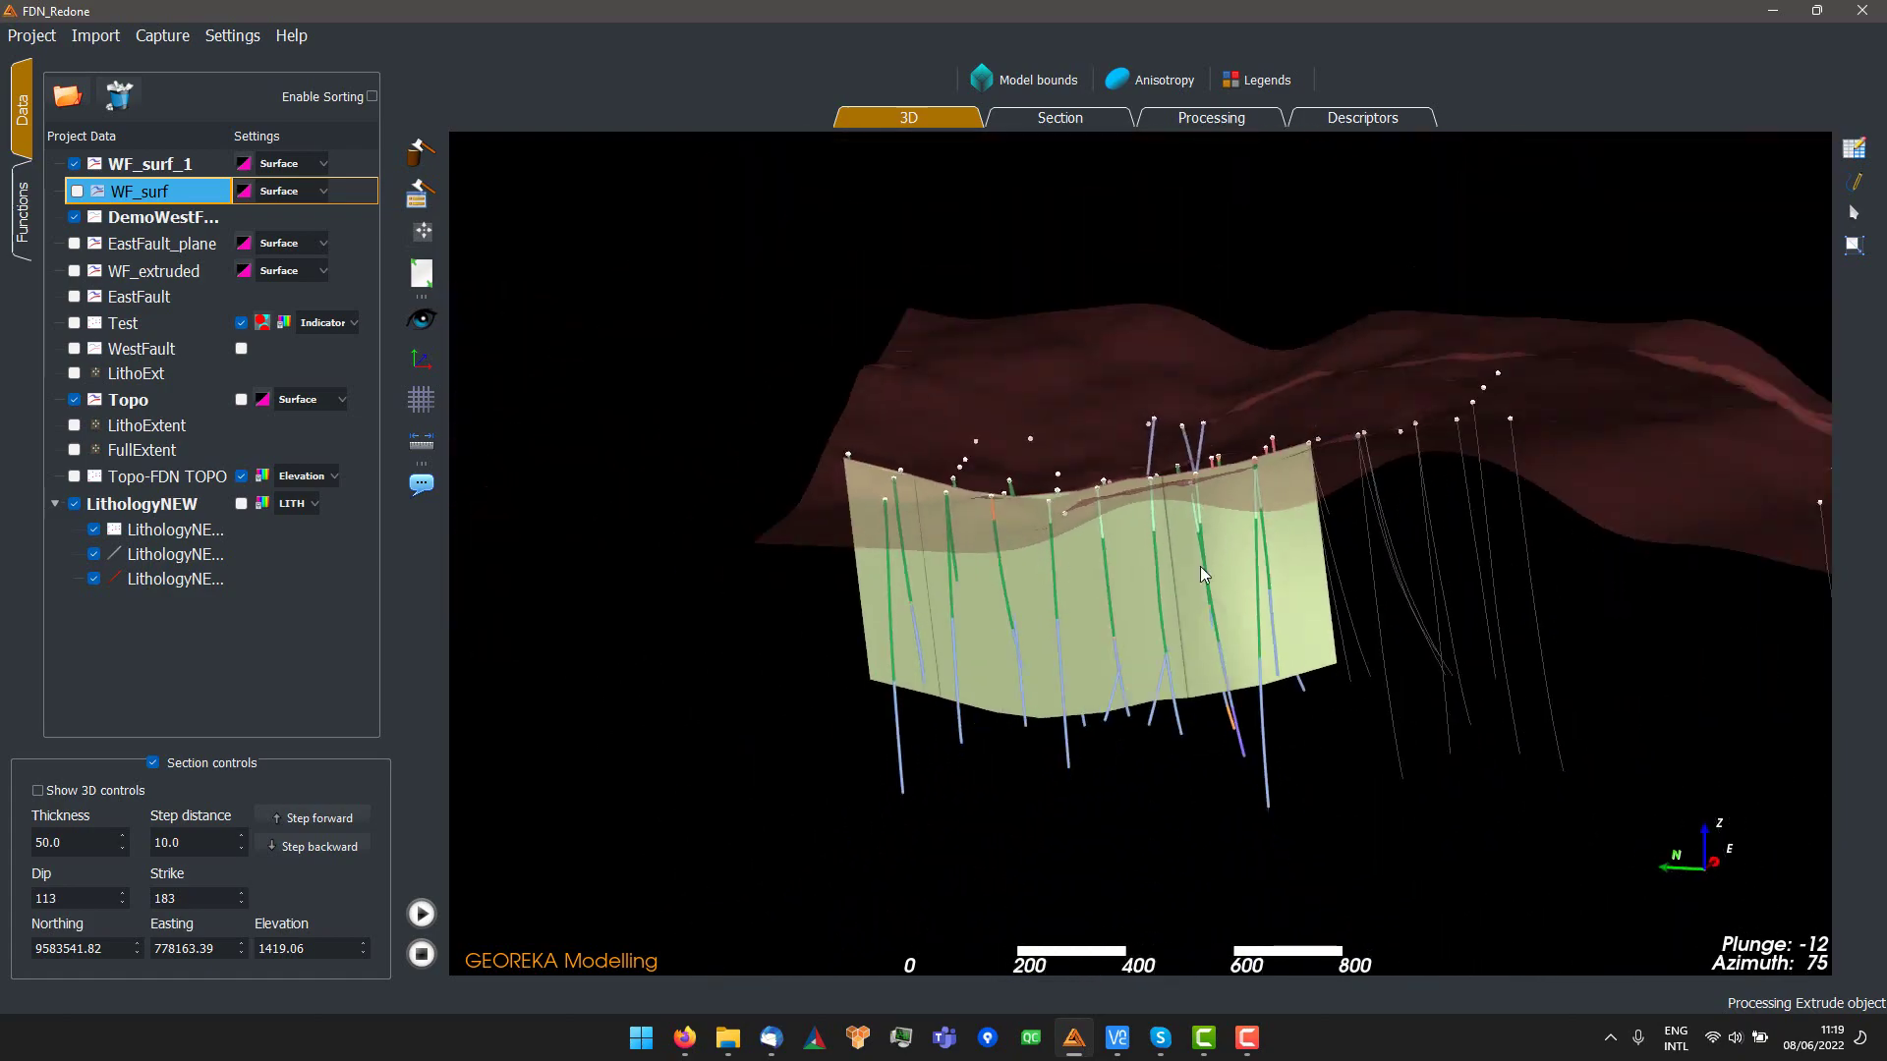
left_click_drag(1200, 566, 1564, 534)
left_click_drag(1263, 575, 1152, 520)
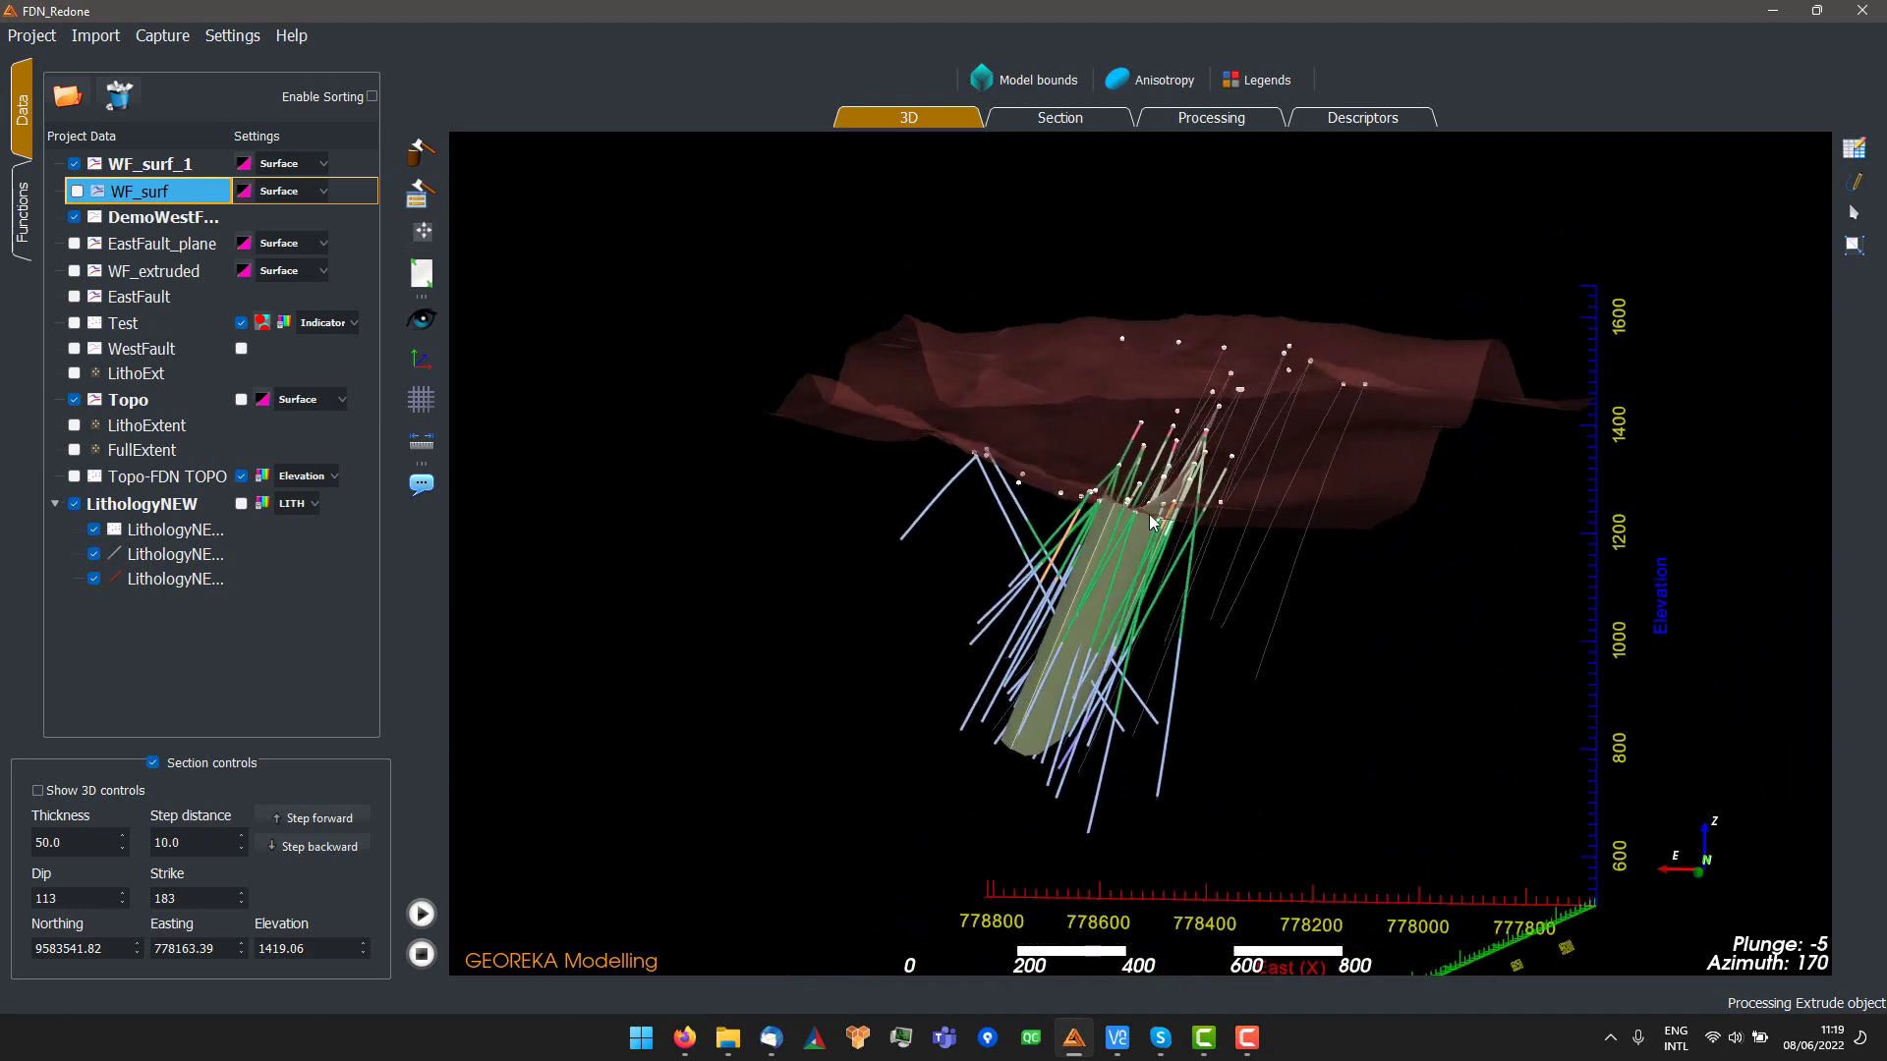
left_click_drag(806, 429, 924, 584)
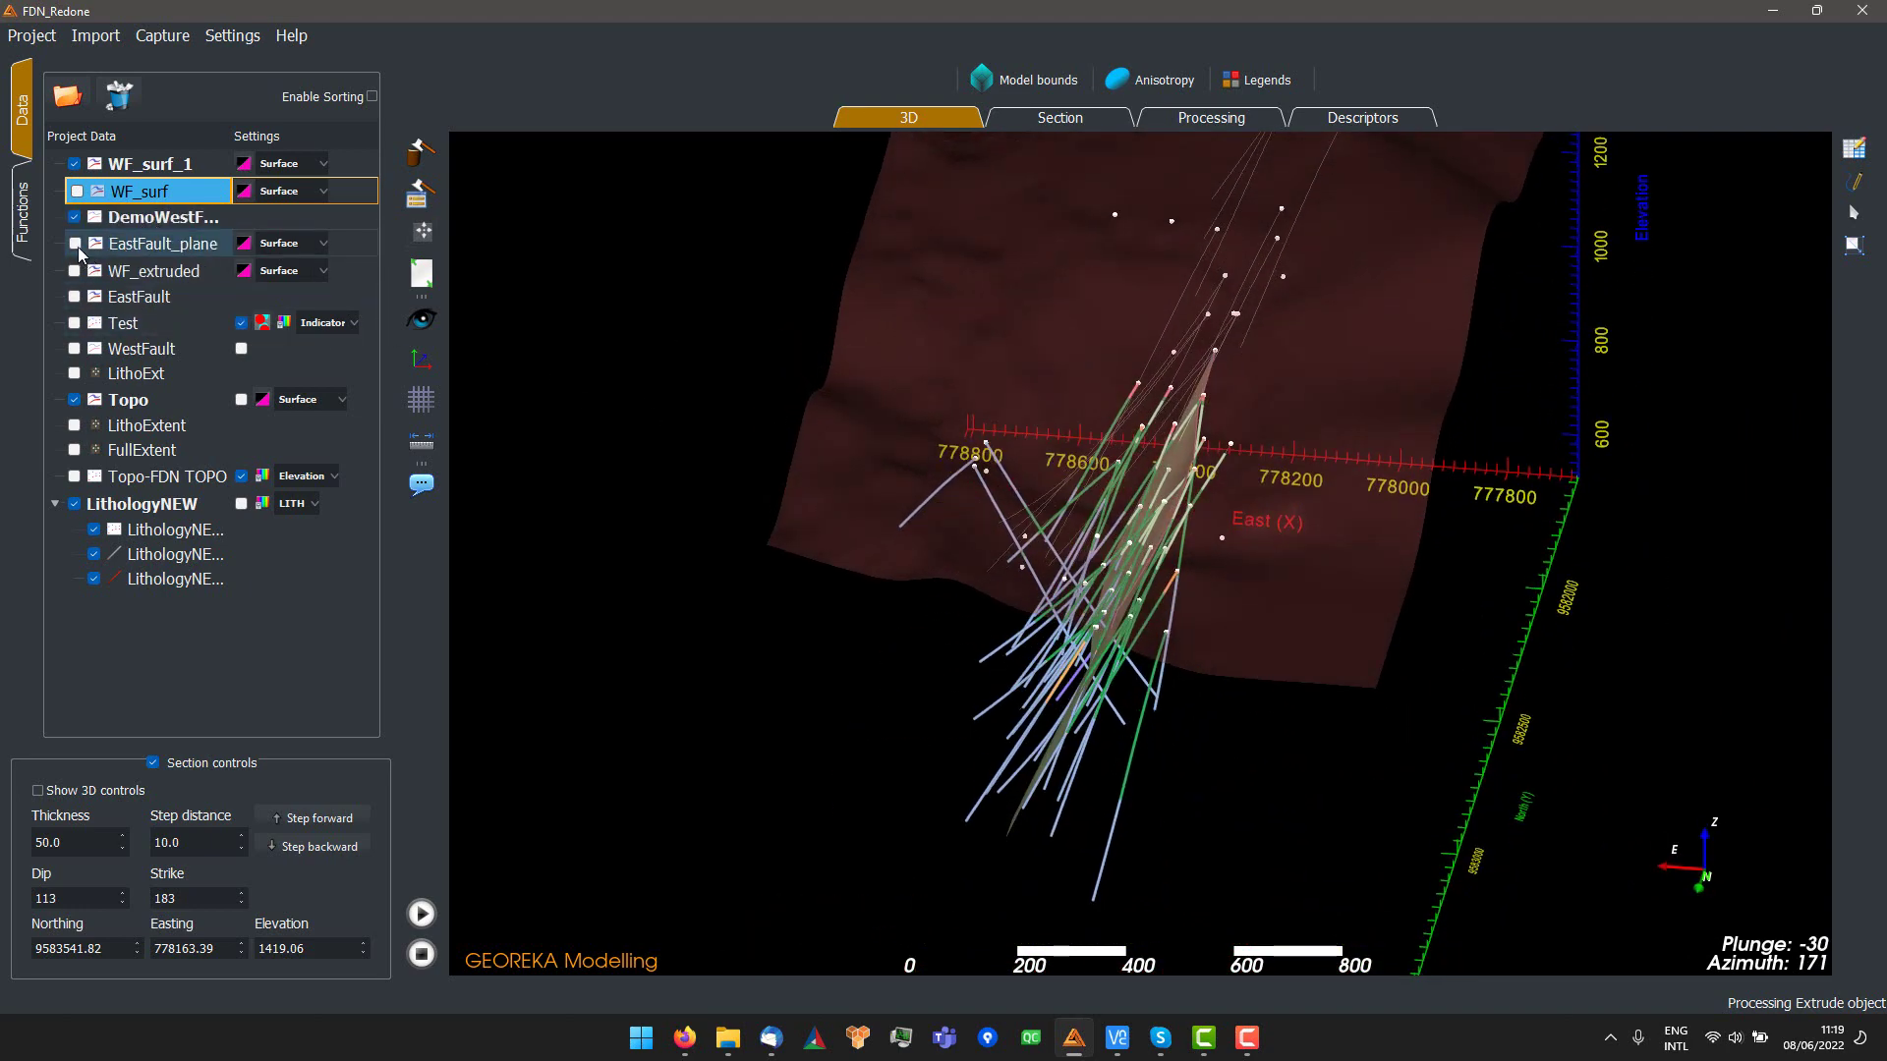
left_click(76, 244)
scroll(1028, 411, "down", 3)
left_click_drag(1043, 422, 1342, 627)
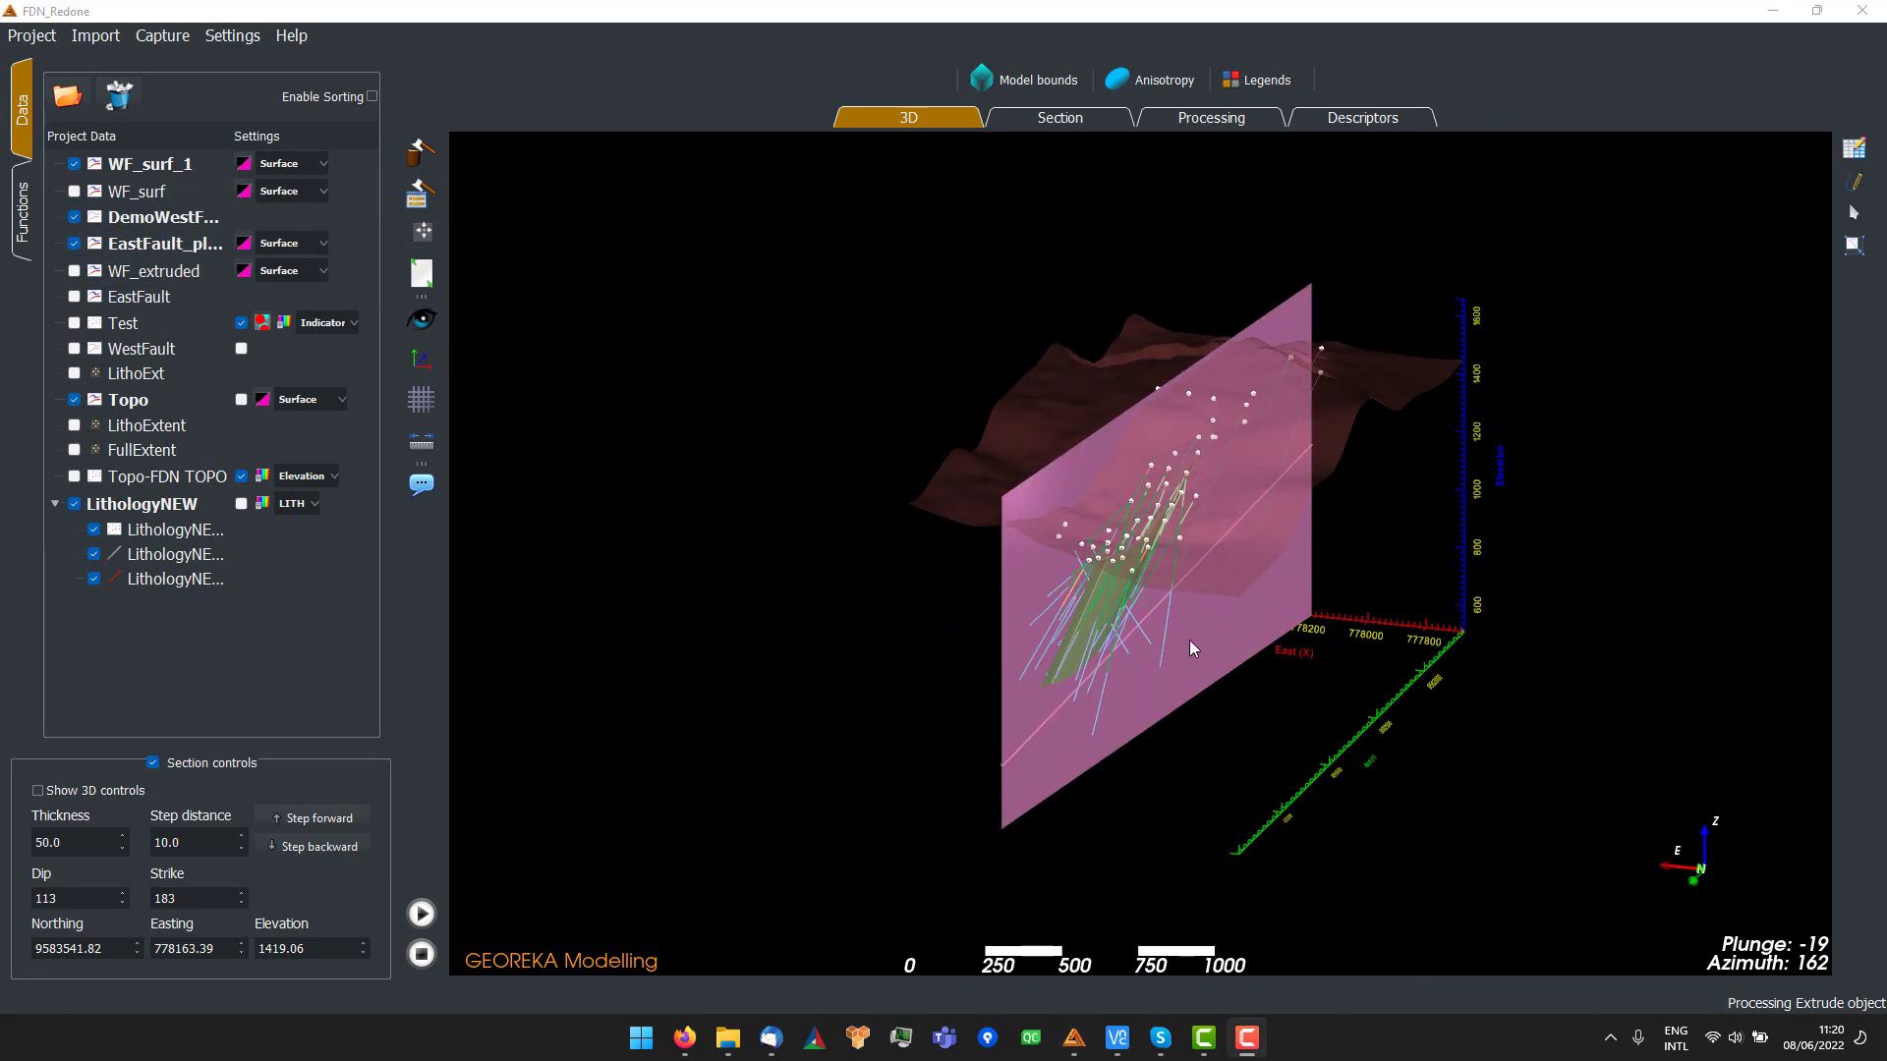
scroll(1185, 634, "up", 3)
left_click_drag(1204, 625, 1352, 585)
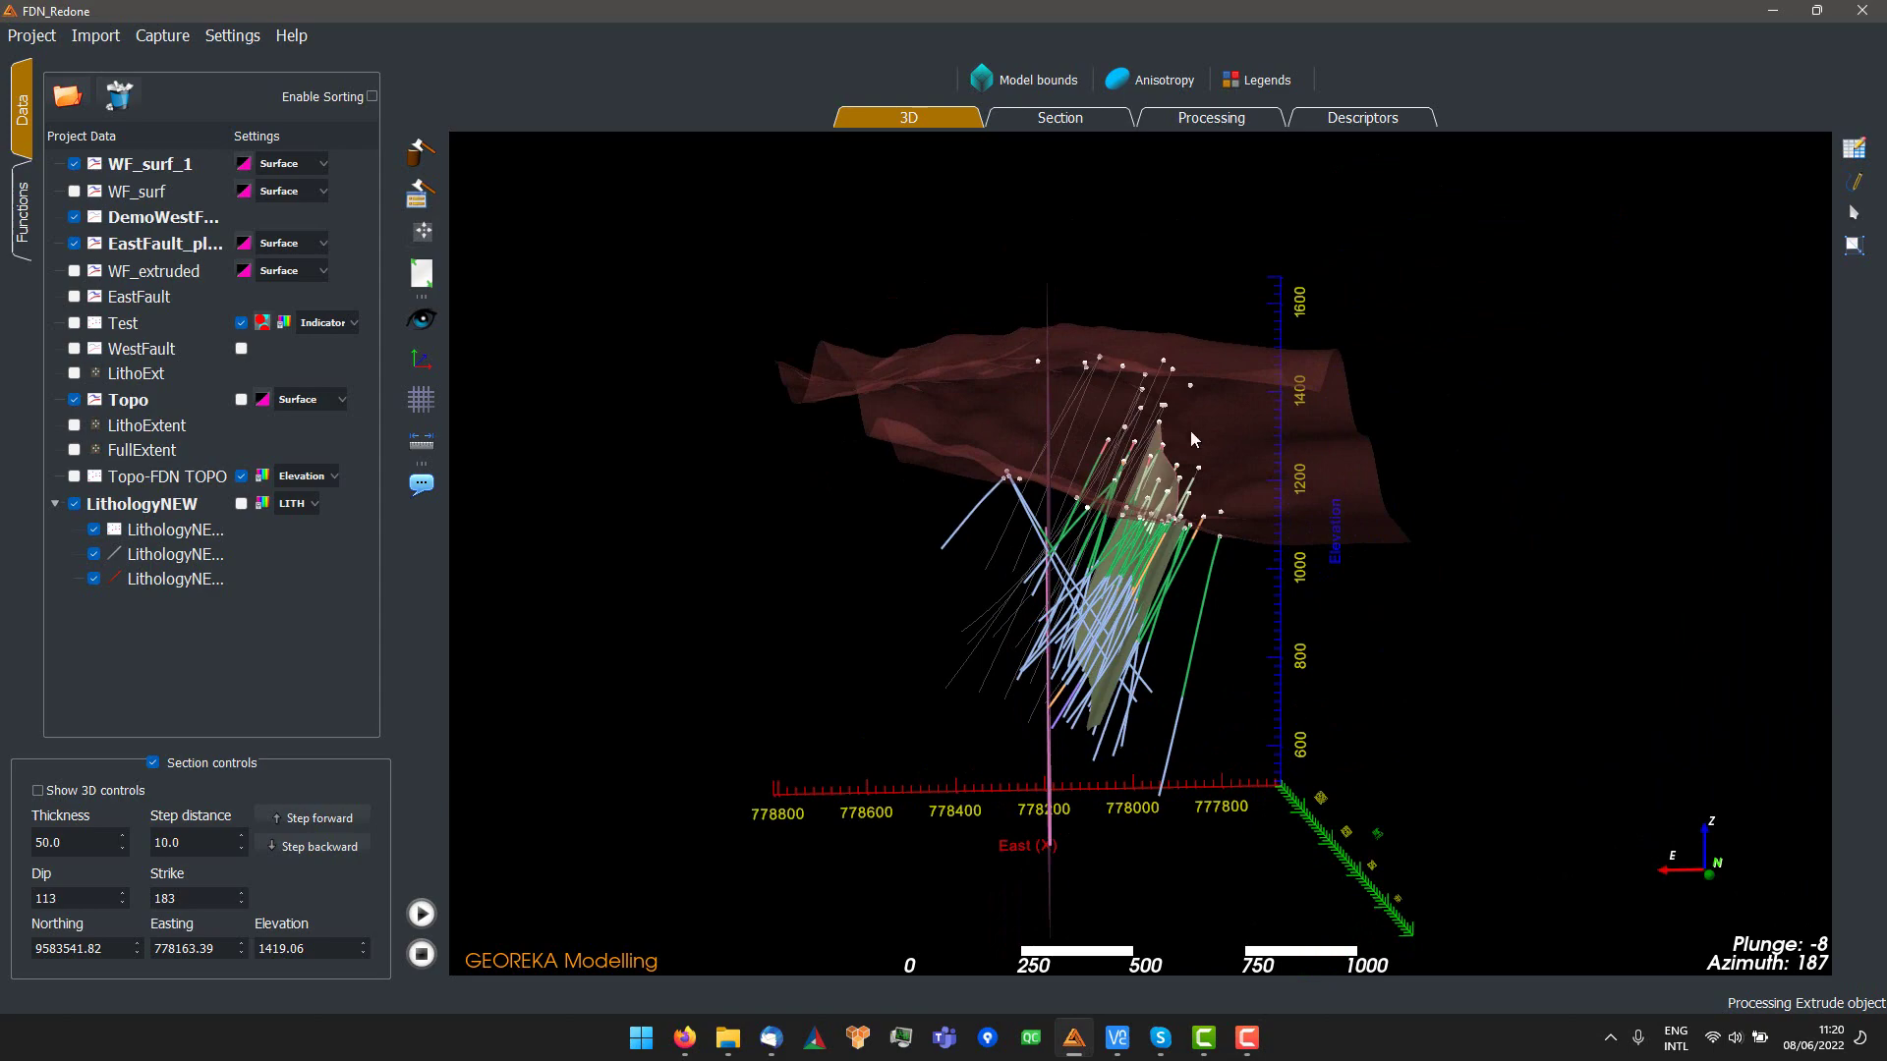
left_click_drag(1149, 499, 1216, 517)
left_click_drag(1028, 587, 1278, 550)
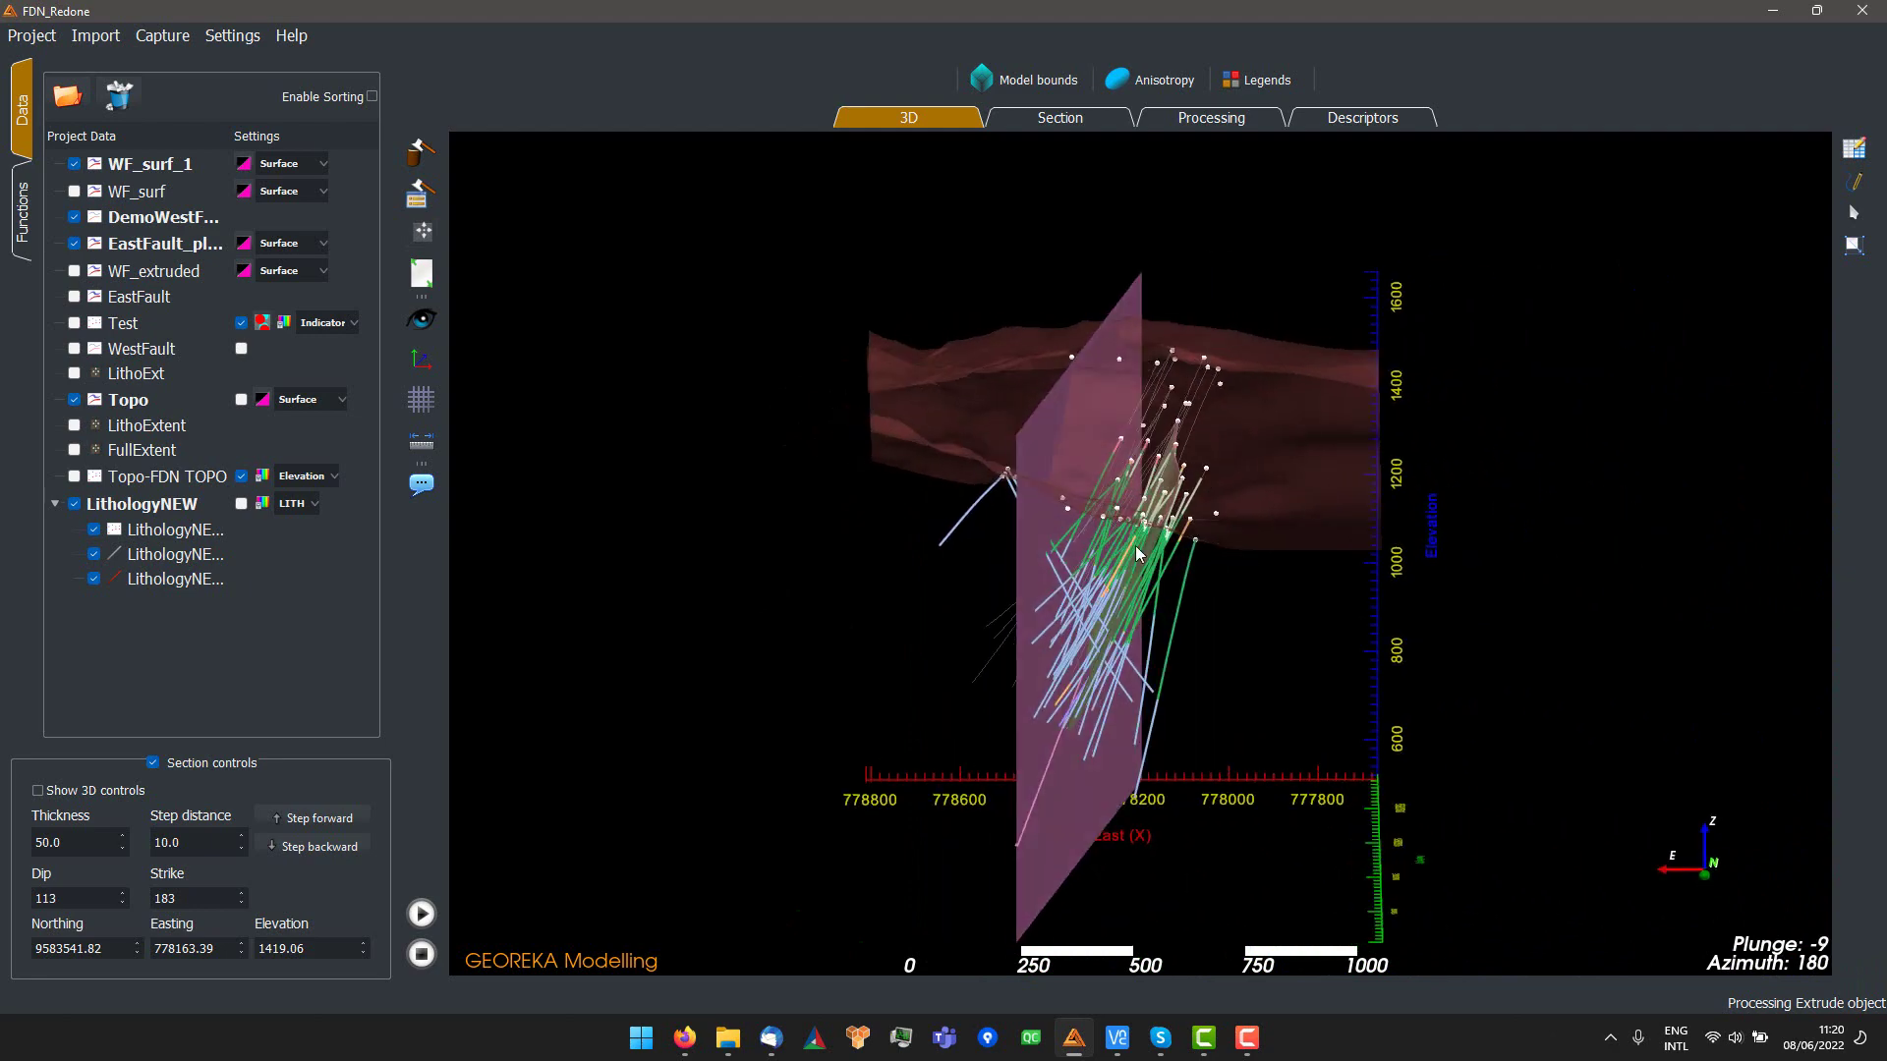
- Show the WF_extruded surface in 3D and hide WF_surf_1, DemoWestFault and EastFault_plane
left_click(79, 173)
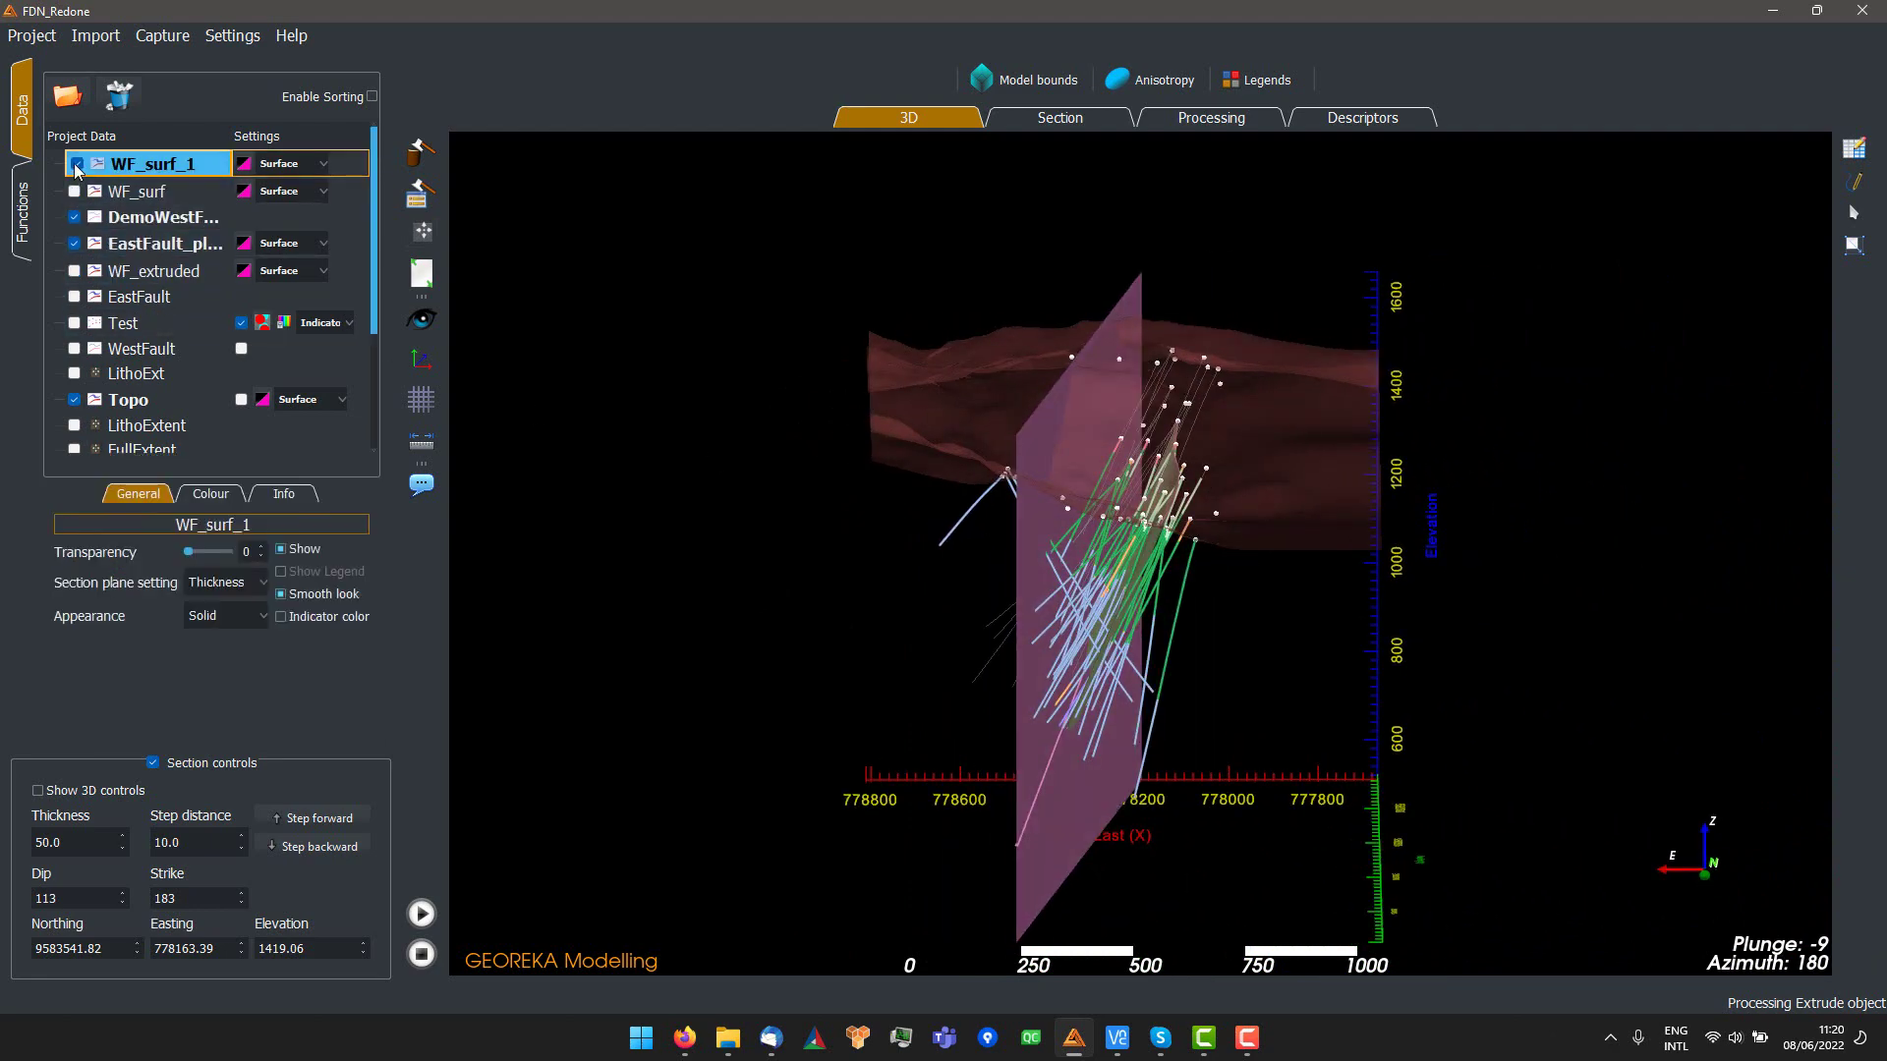
left_click(75, 164)
left_click(75, 271)
left_click(98, 217)
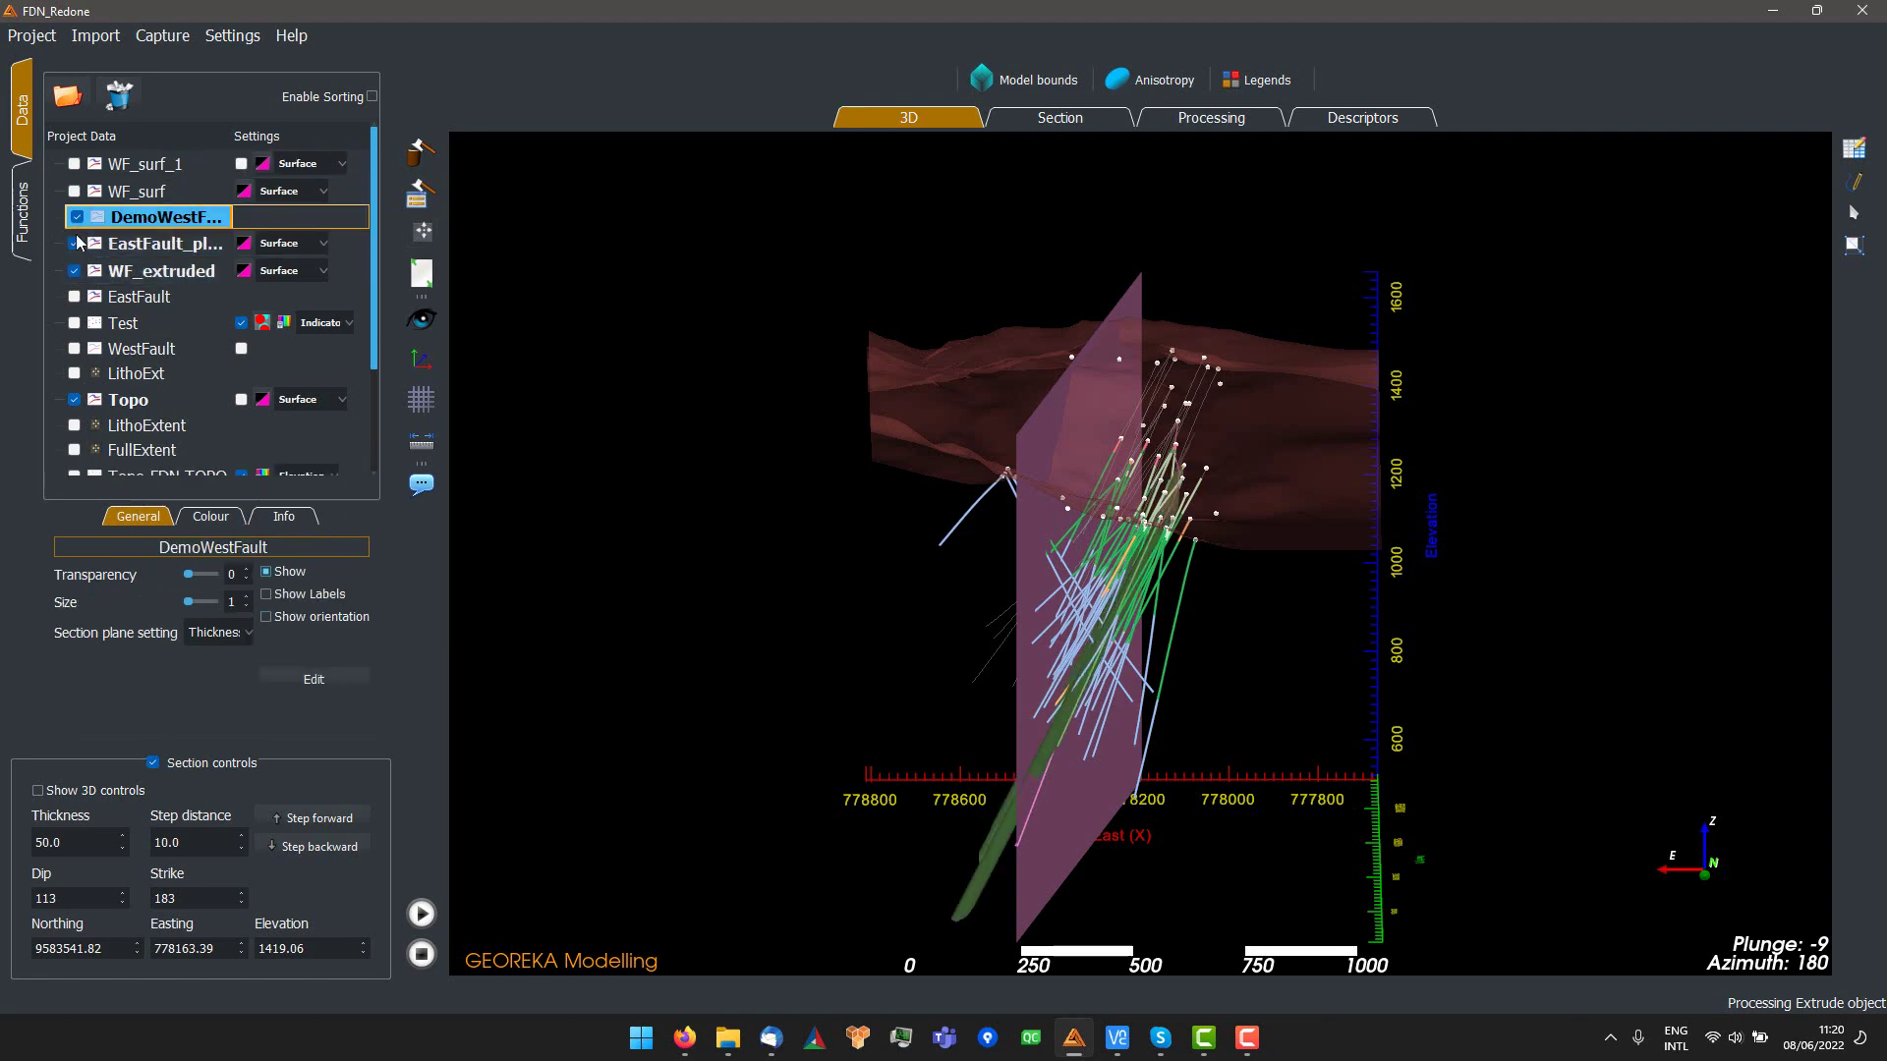
left_click(76, 218)
left_click(75, 244)
left_click_drag(1001, 502, 904, 515)
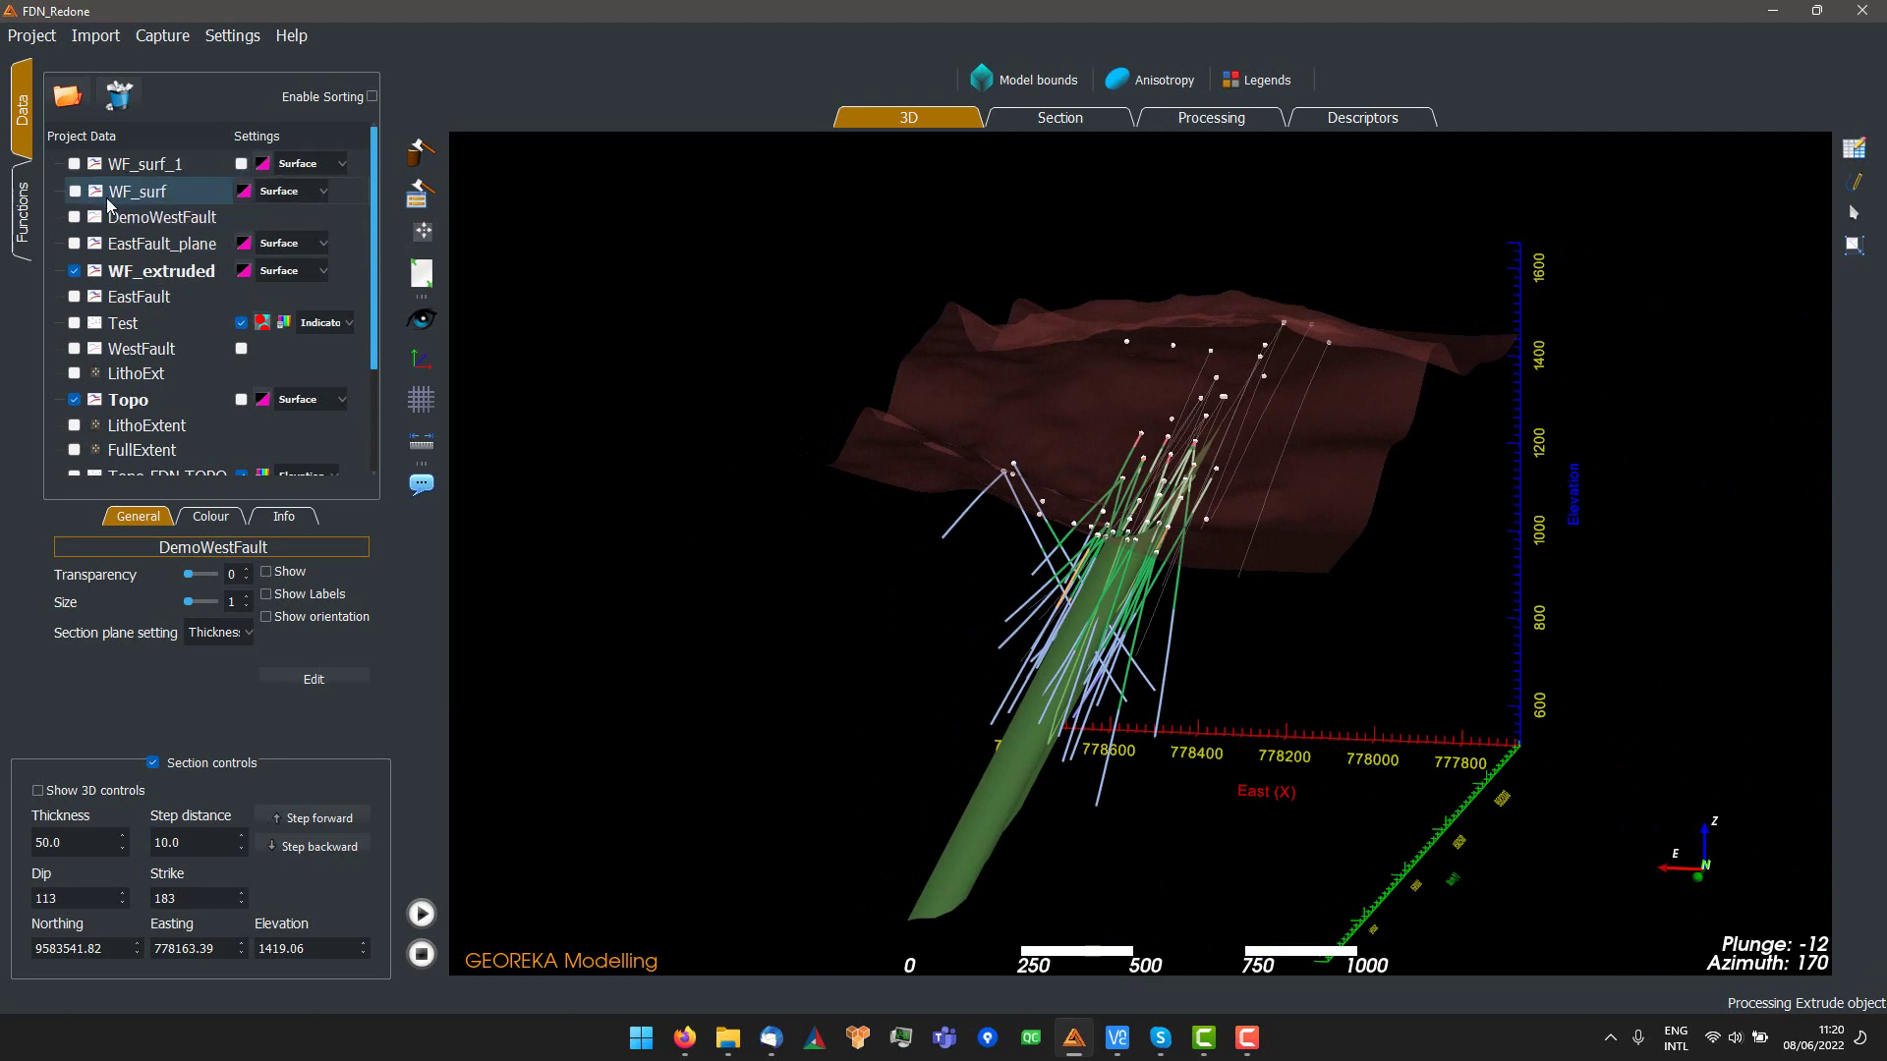
- Compare EastFault_plane with the WF_extruded surface in 3D from several angles, and hide both surfaces
left_click(75, 217)
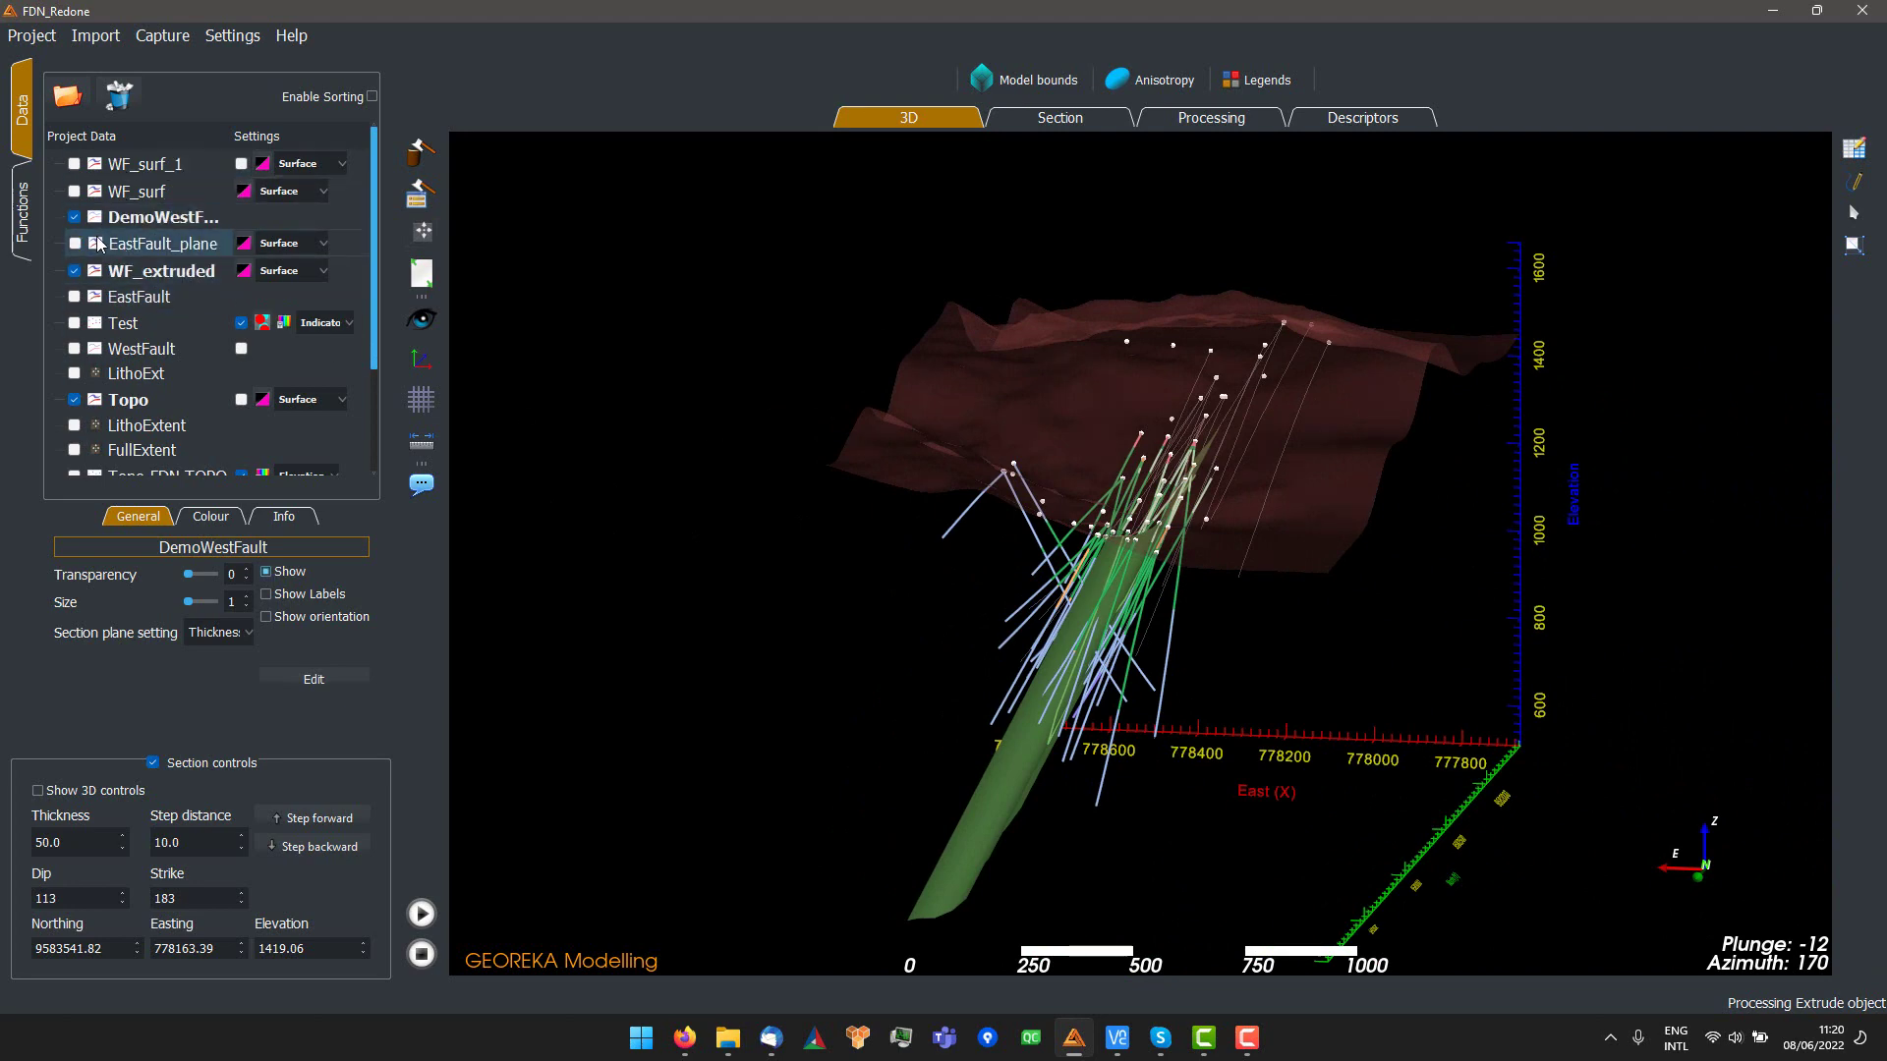
left_click(69, 220)
left_click(74, 218)
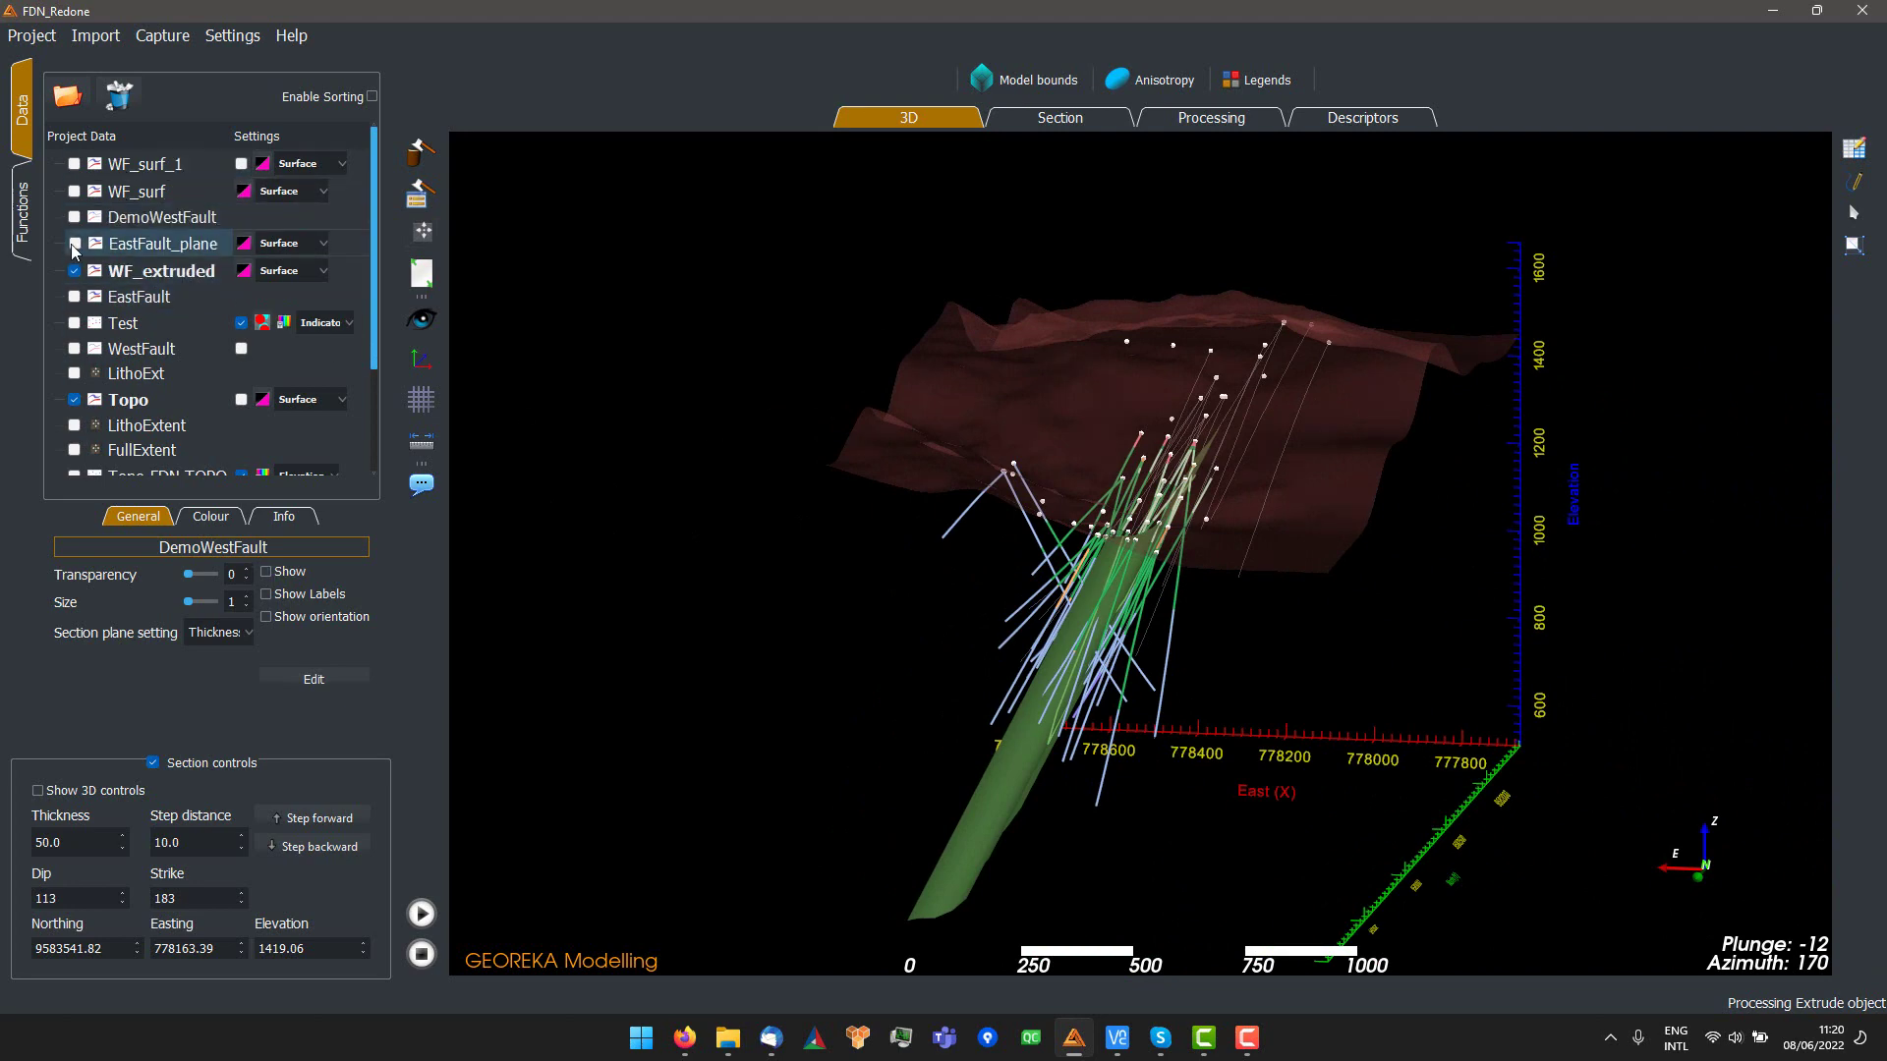
left_click(75, 244)
left_click_drag(1101, 422, 1069, 380)
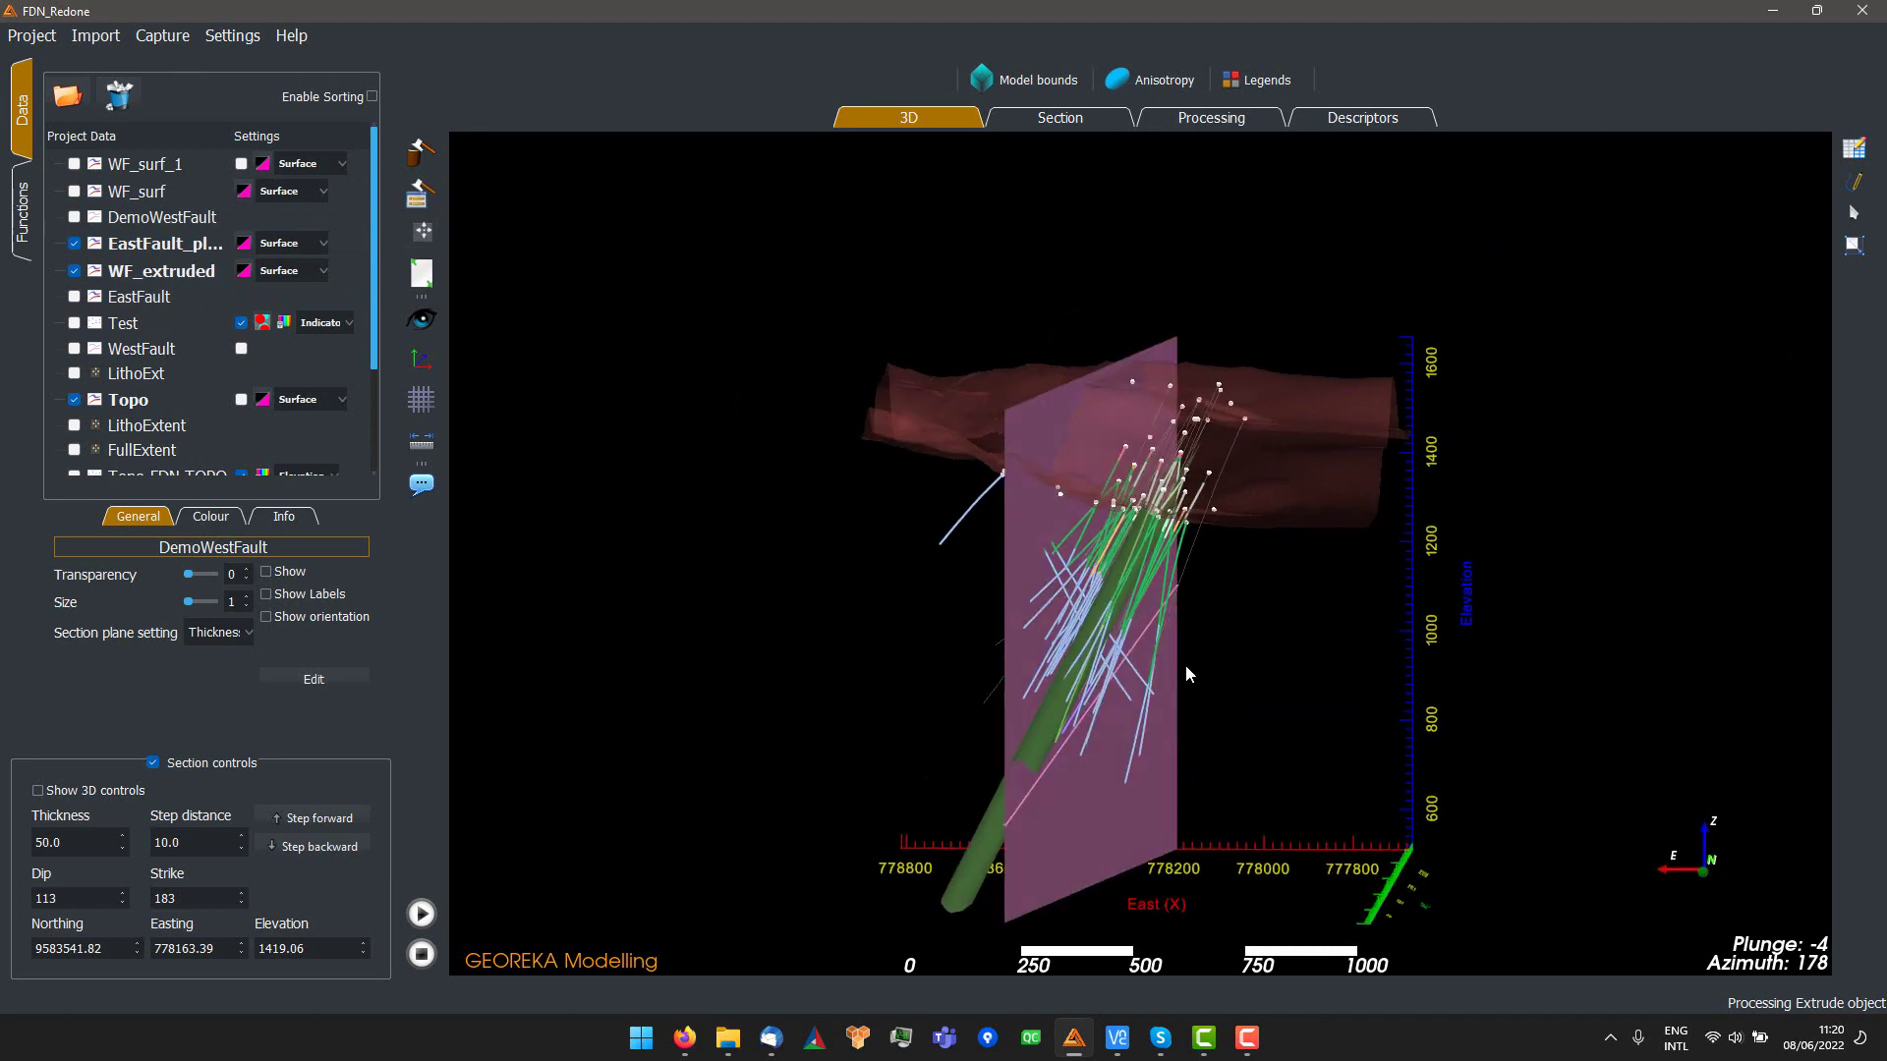
left_click_drag(1087, 582, 1138, 580)
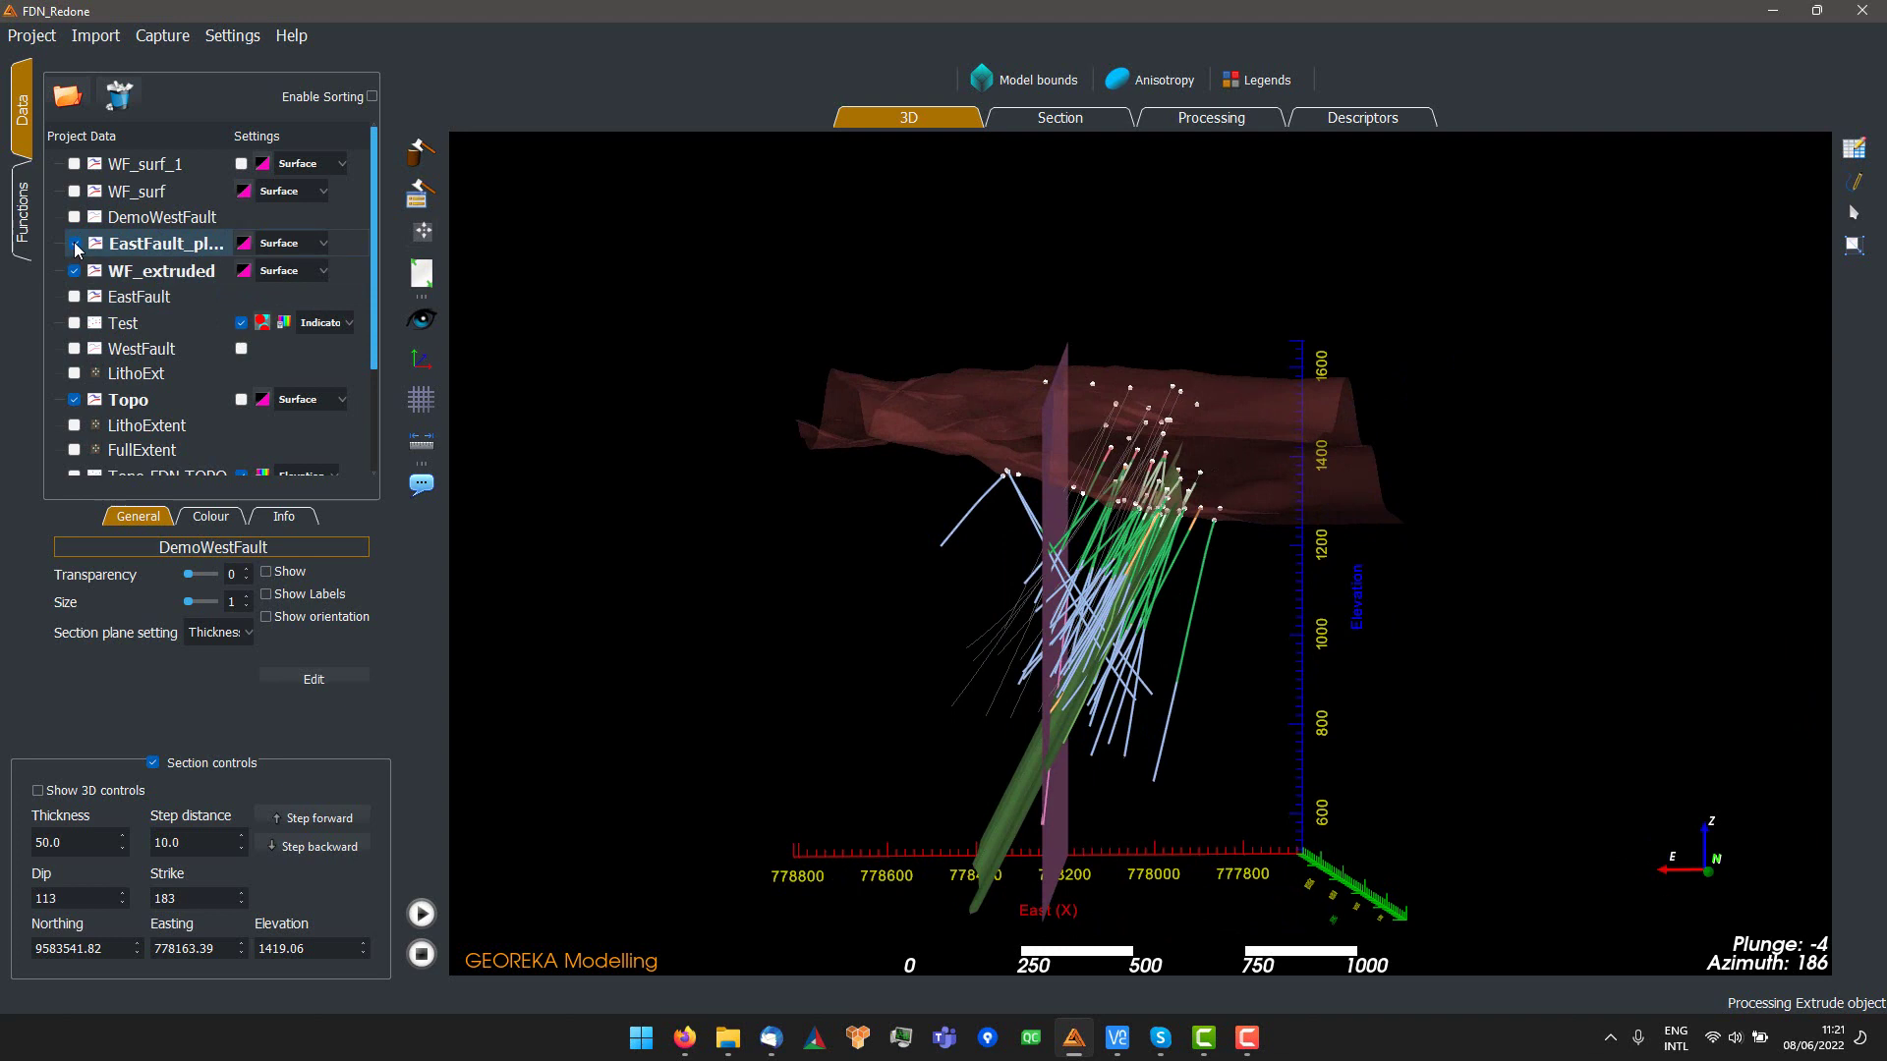
left_click(75, 245)
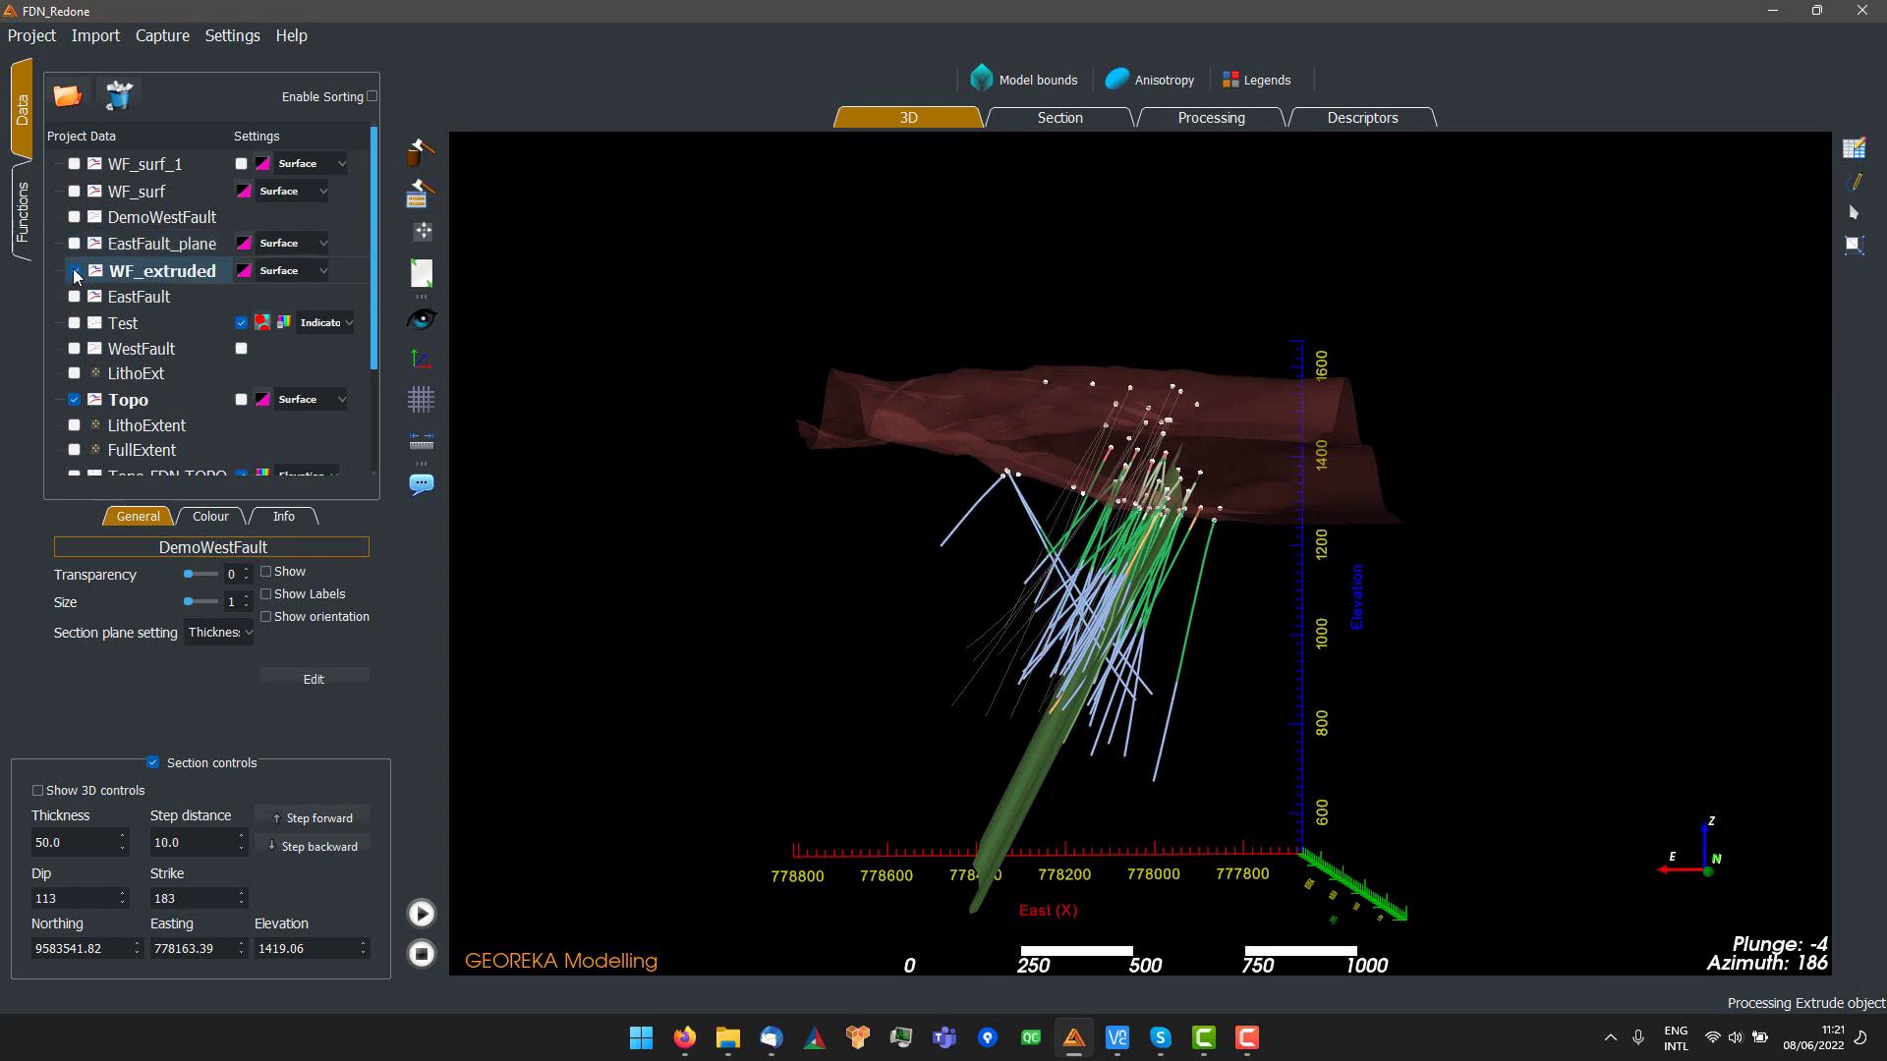
left_click(76, 273)
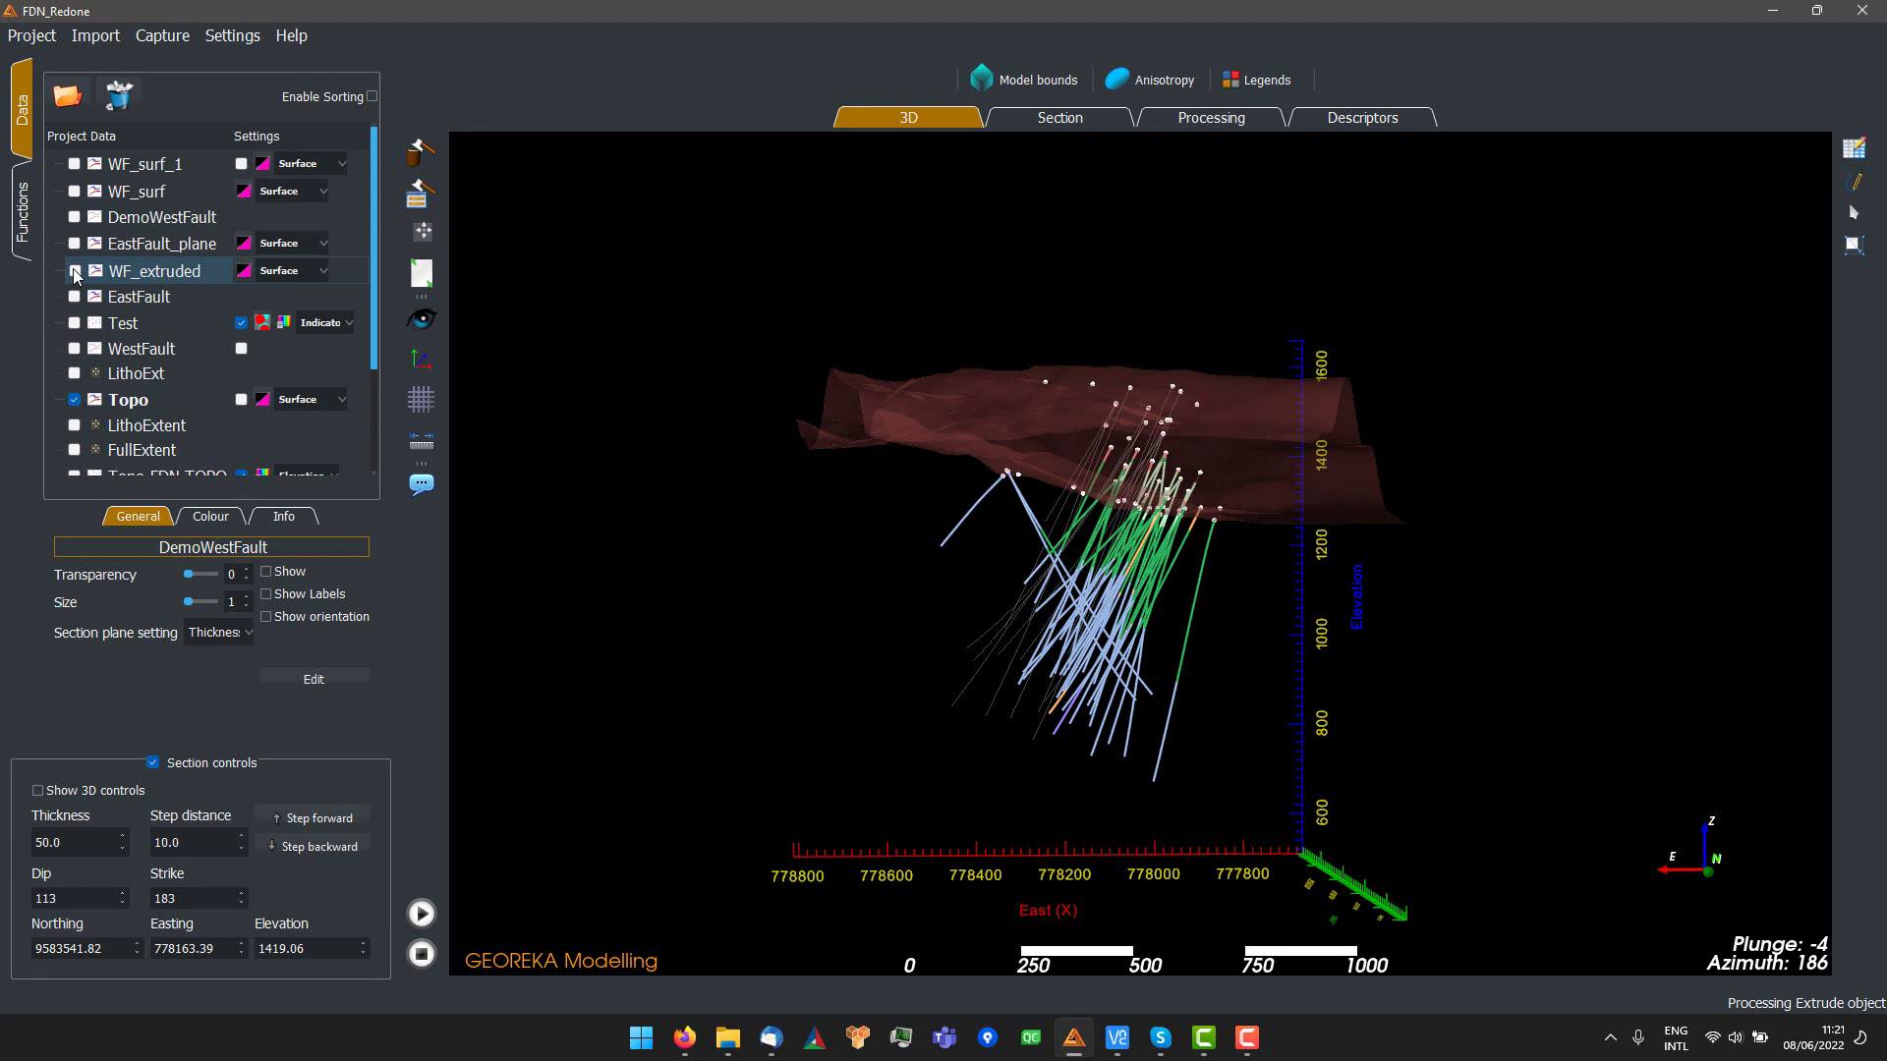
- Examine the drillhole lithology beneath the topography in 3D, along strike and obliquely, for offsets between the fault blocks
scroll(1222, 580, "up", 5)
left_click_drag(1222, 580, 1071, 619)
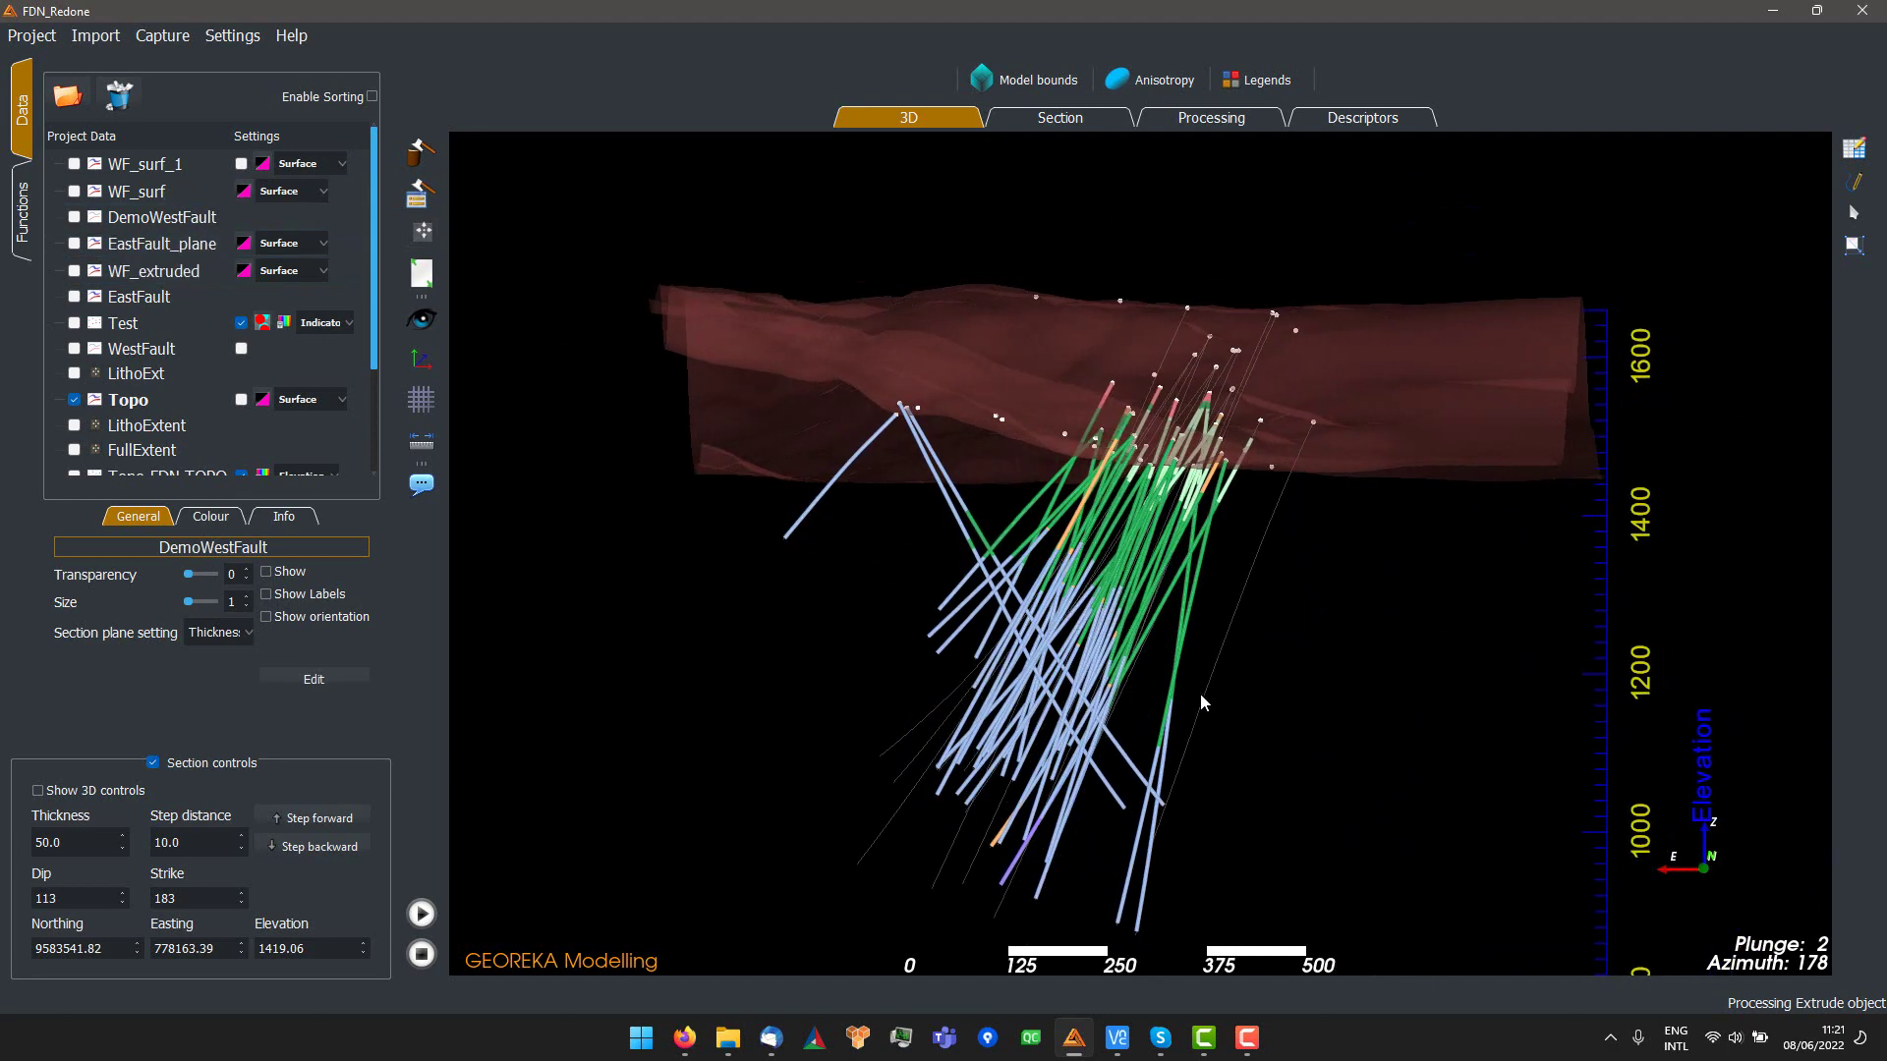
left_click_drag(1199, 692, 1244, 616)
scroll(1247, 648, "down", 2)
left_click_drag(1253, 681, 1121, 648)
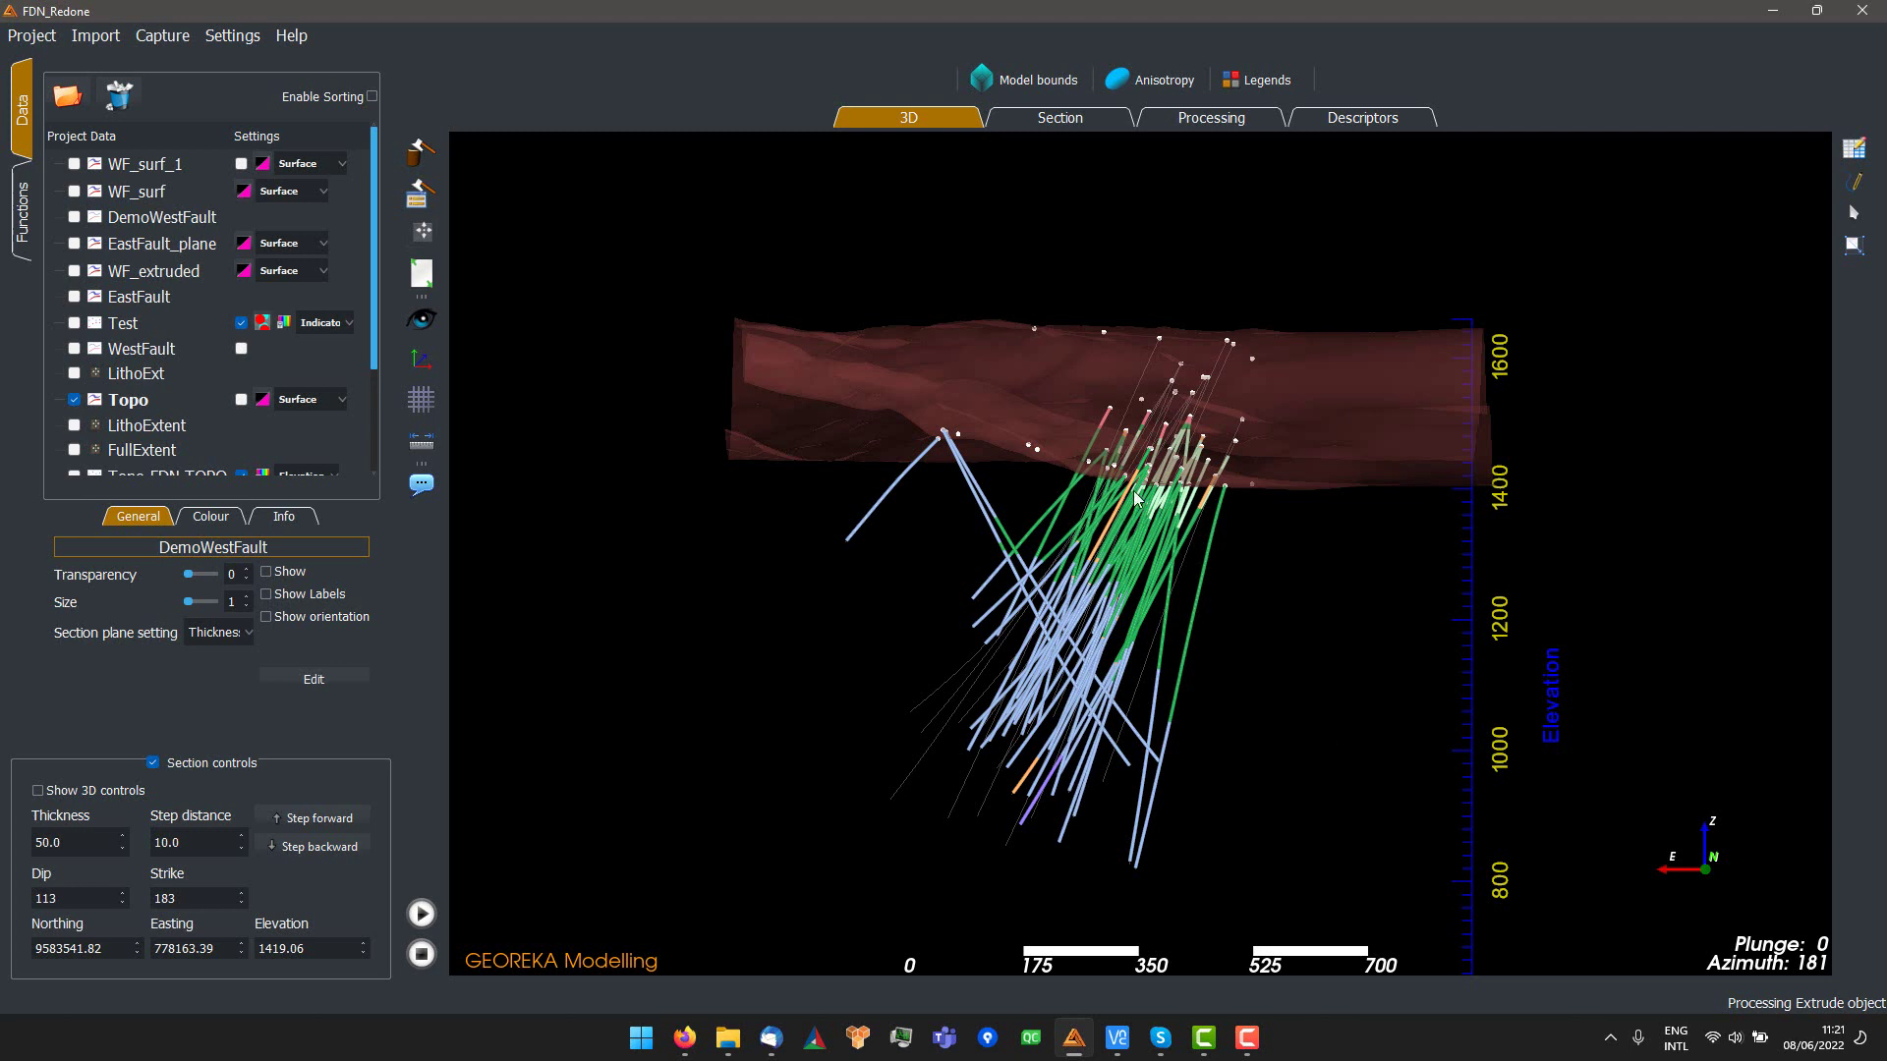
mouse_move(1204, 720)
left_mouse_down()
mouse_move(1139, 724)
mouse_move(1214, 725)
left_mouse_up()
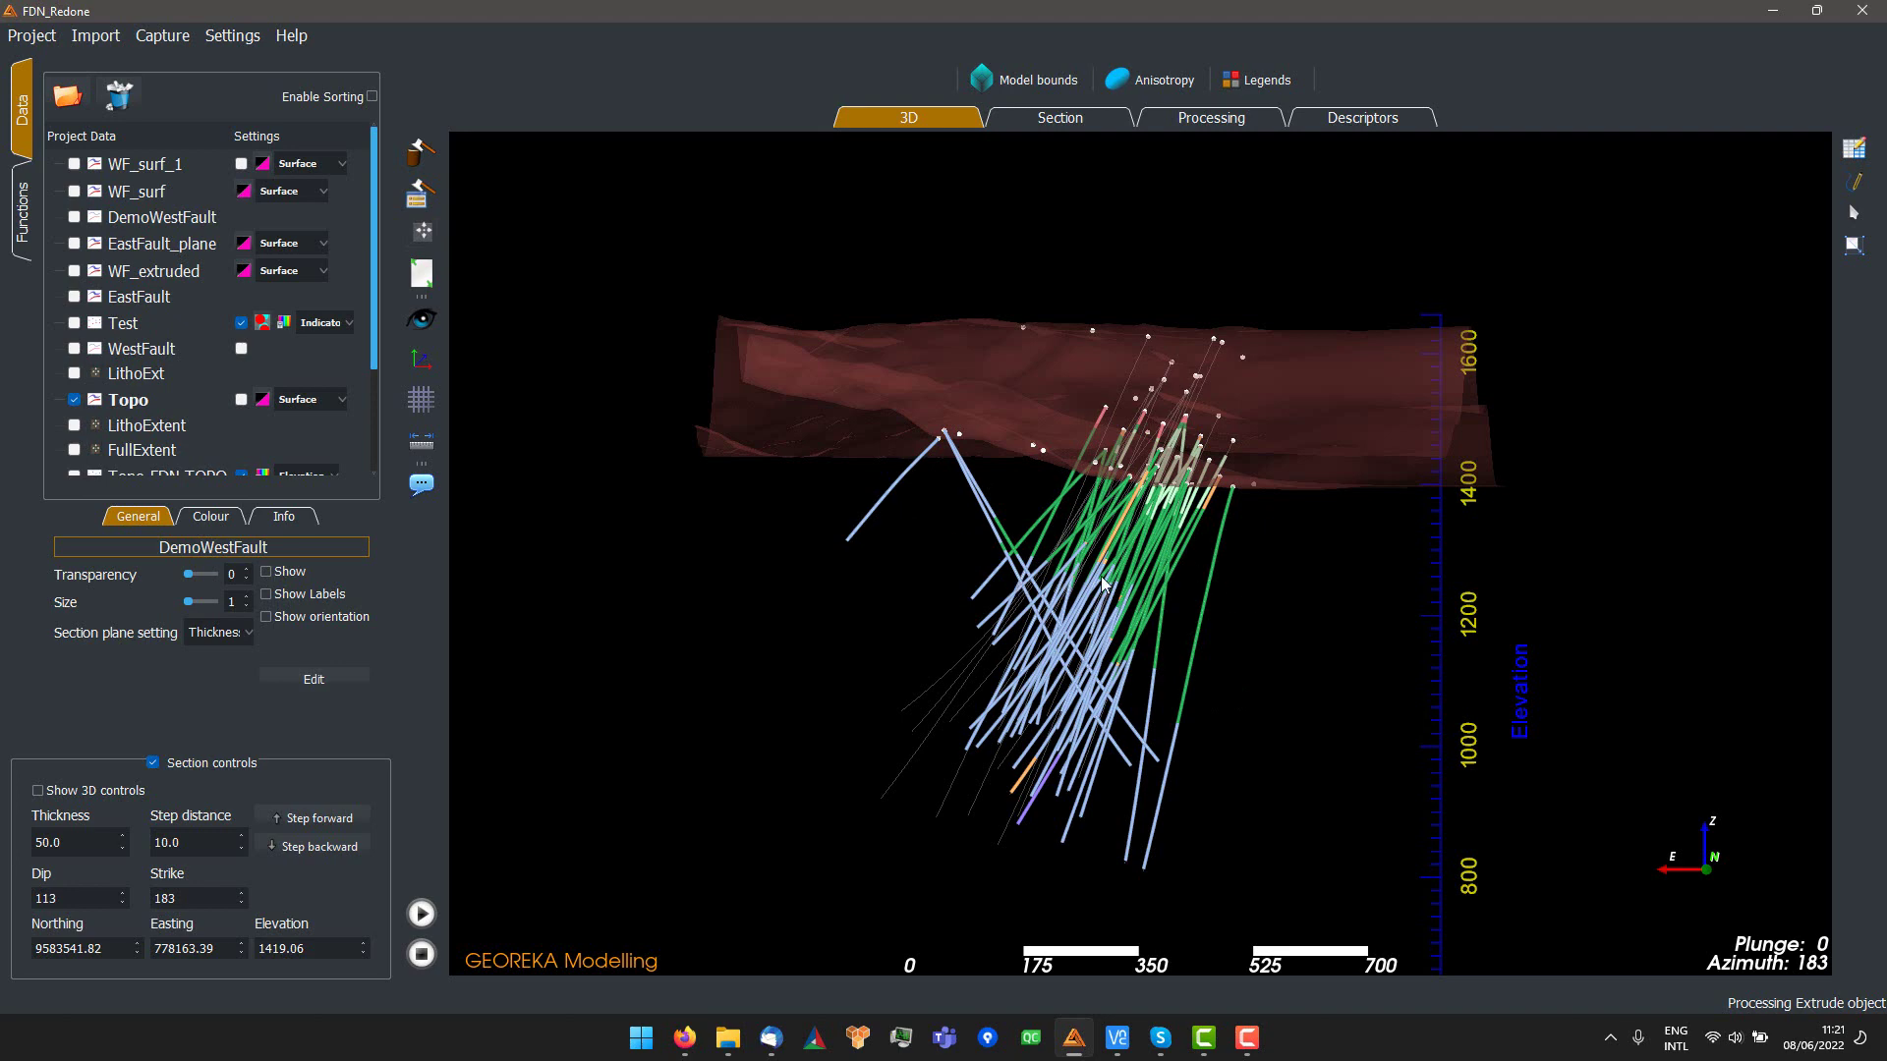
left_click_drag(1101, 576, 1142, 603)
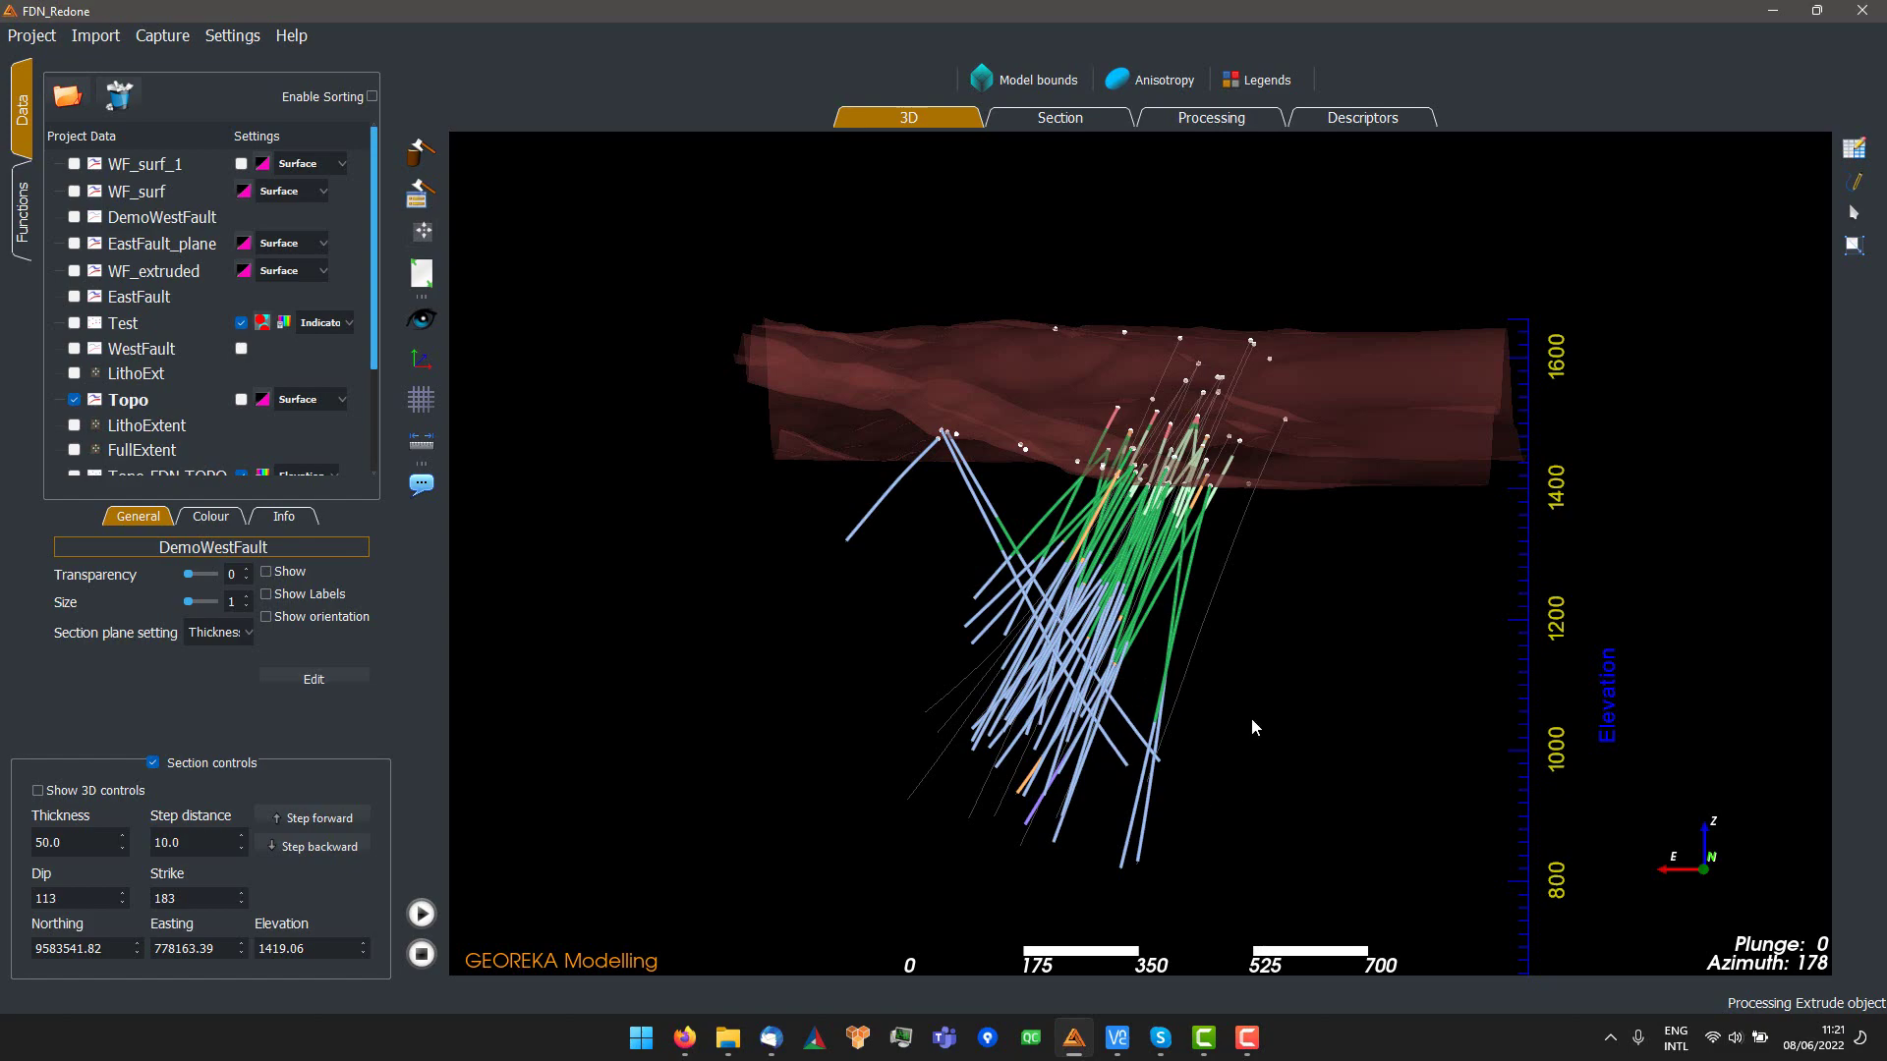
left_click_drag(1252, 720, 976, 715)
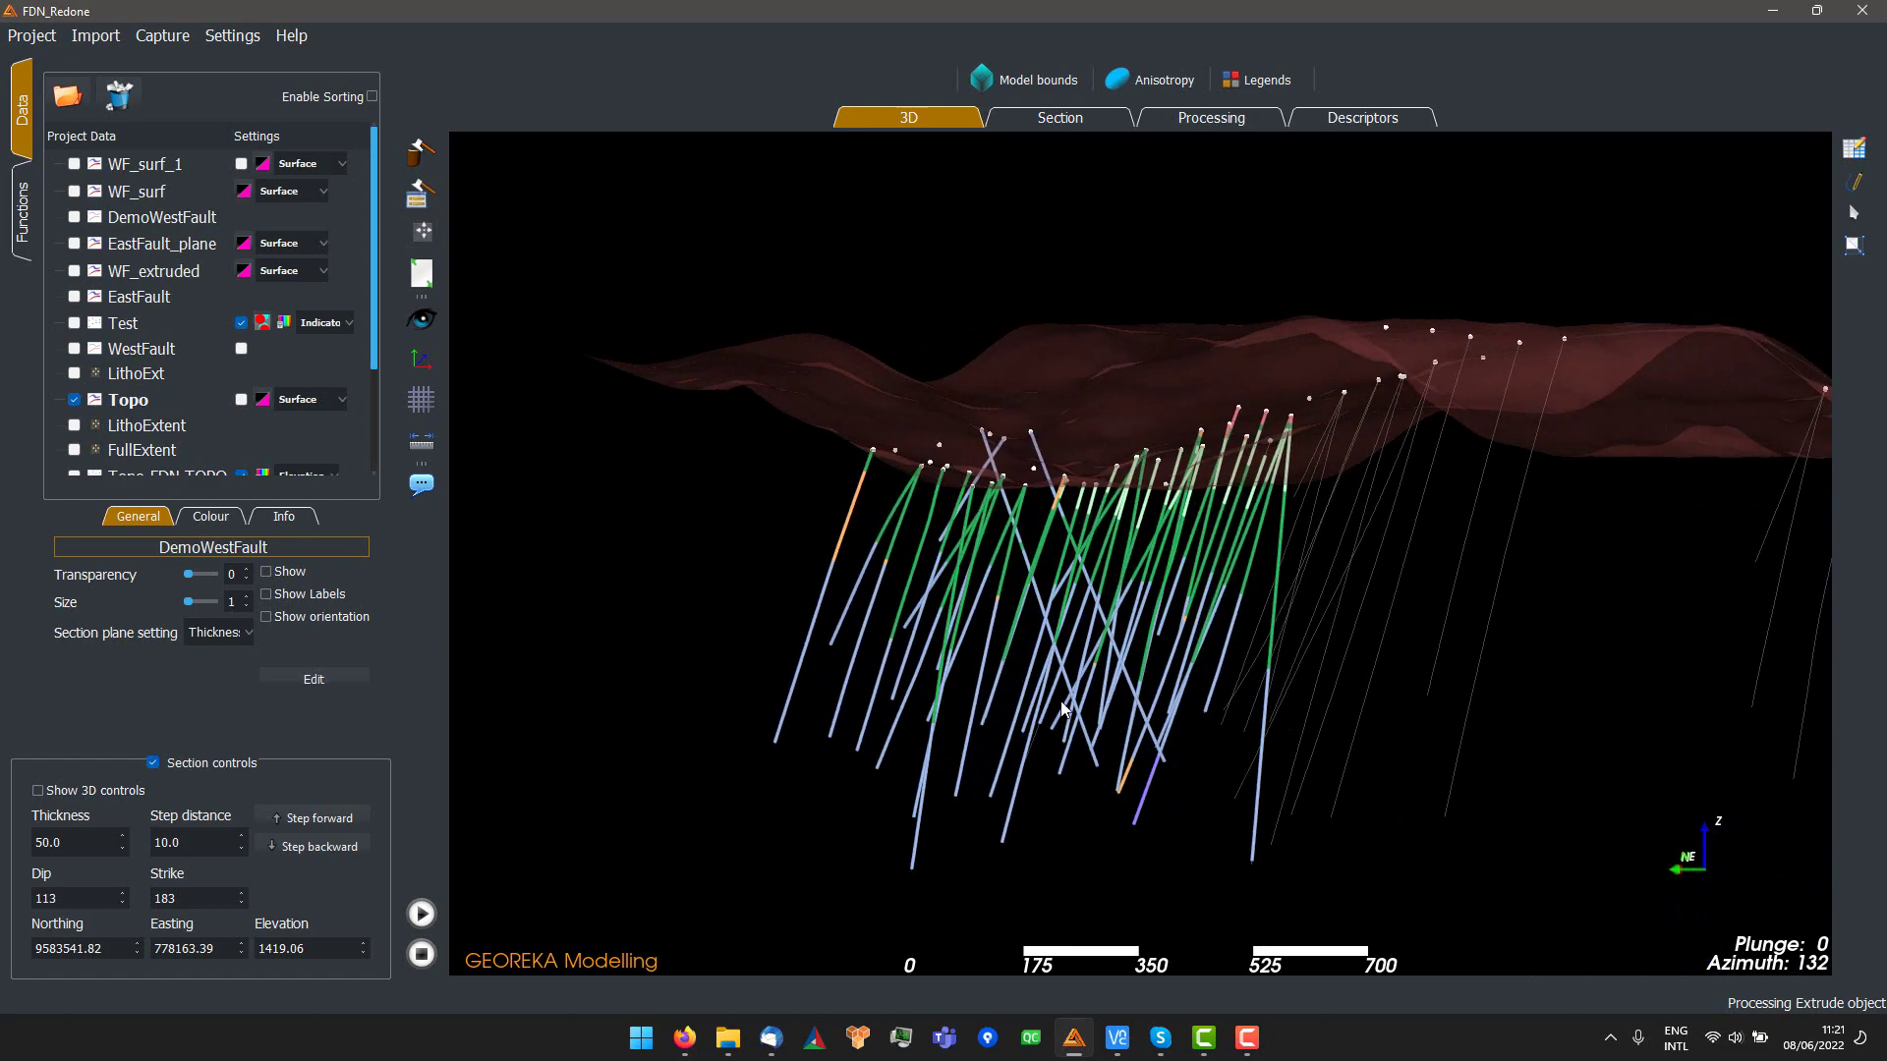
left_click_drag(1299, 693, 1221, 678)
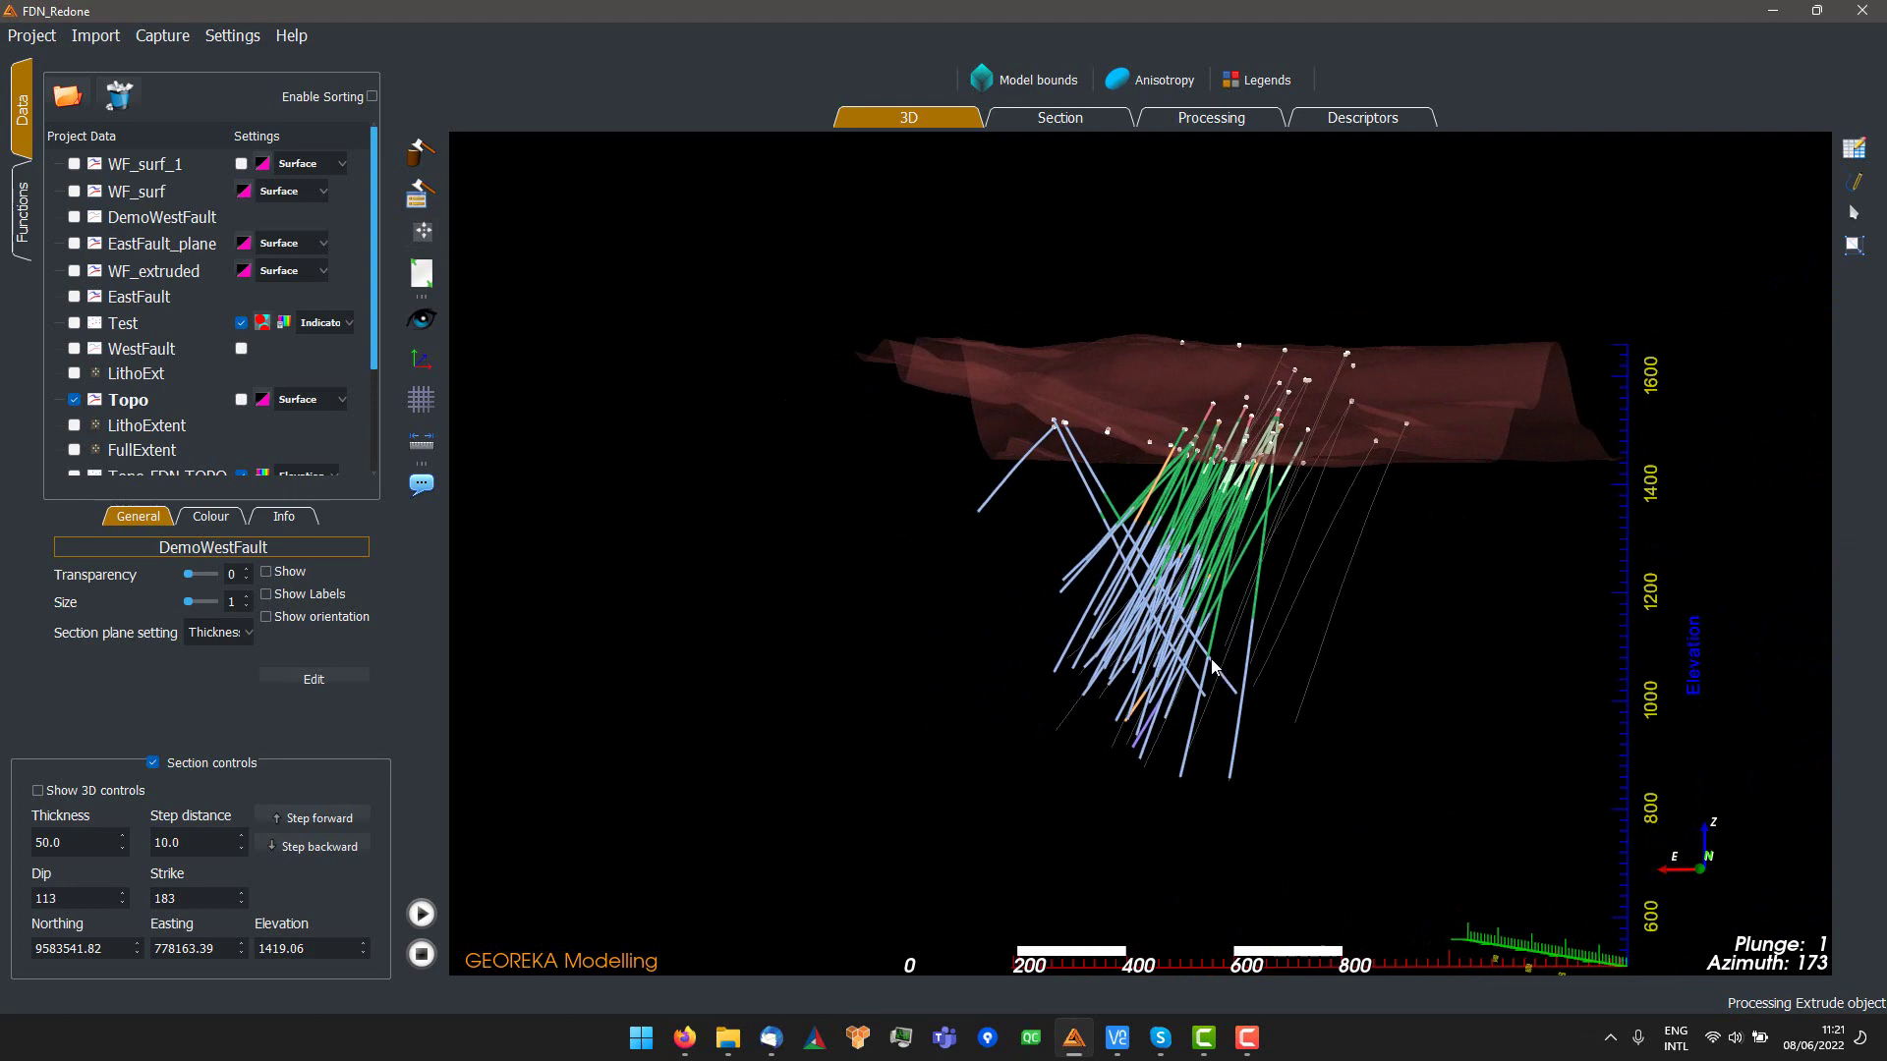
left_click_drag(1576, 422, 1200, 590)
scroll(1310, 603, "up", 3)
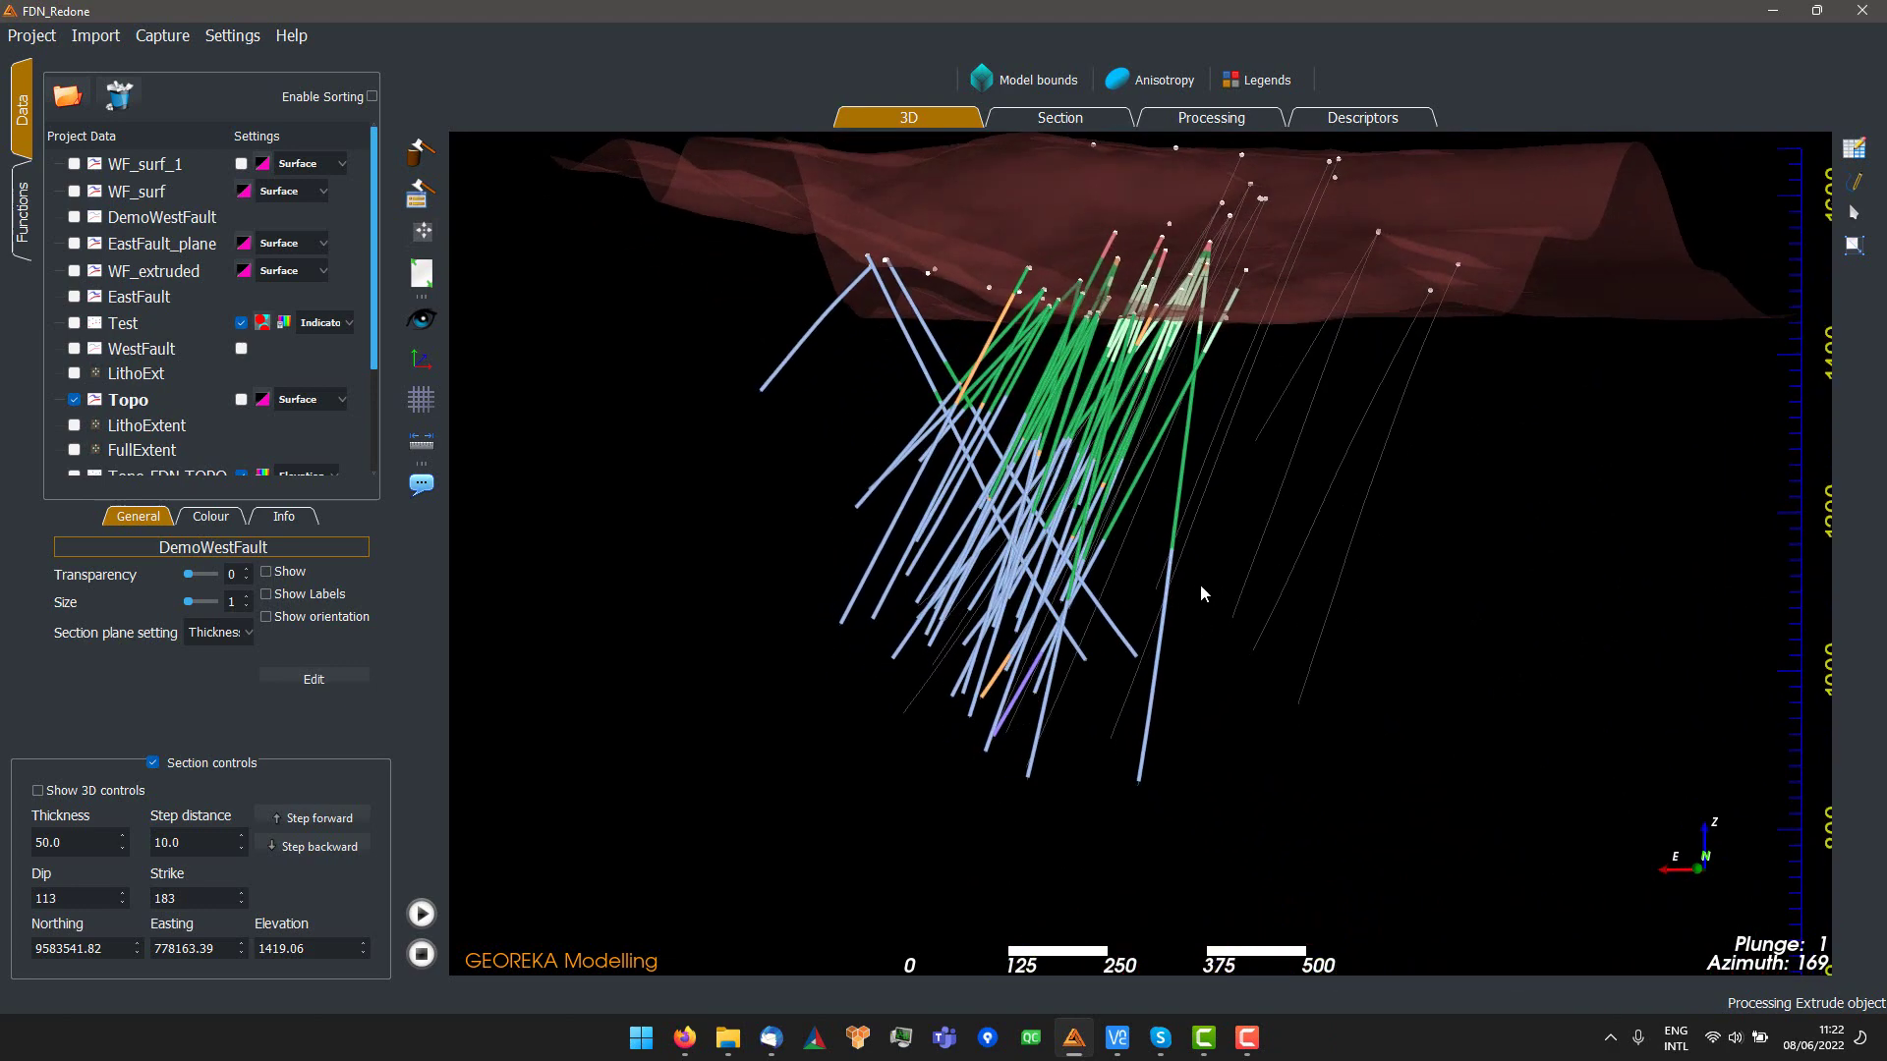
- Open the data selection tool for the LithologyNEW_Data dataset
left_click(1853, 248)
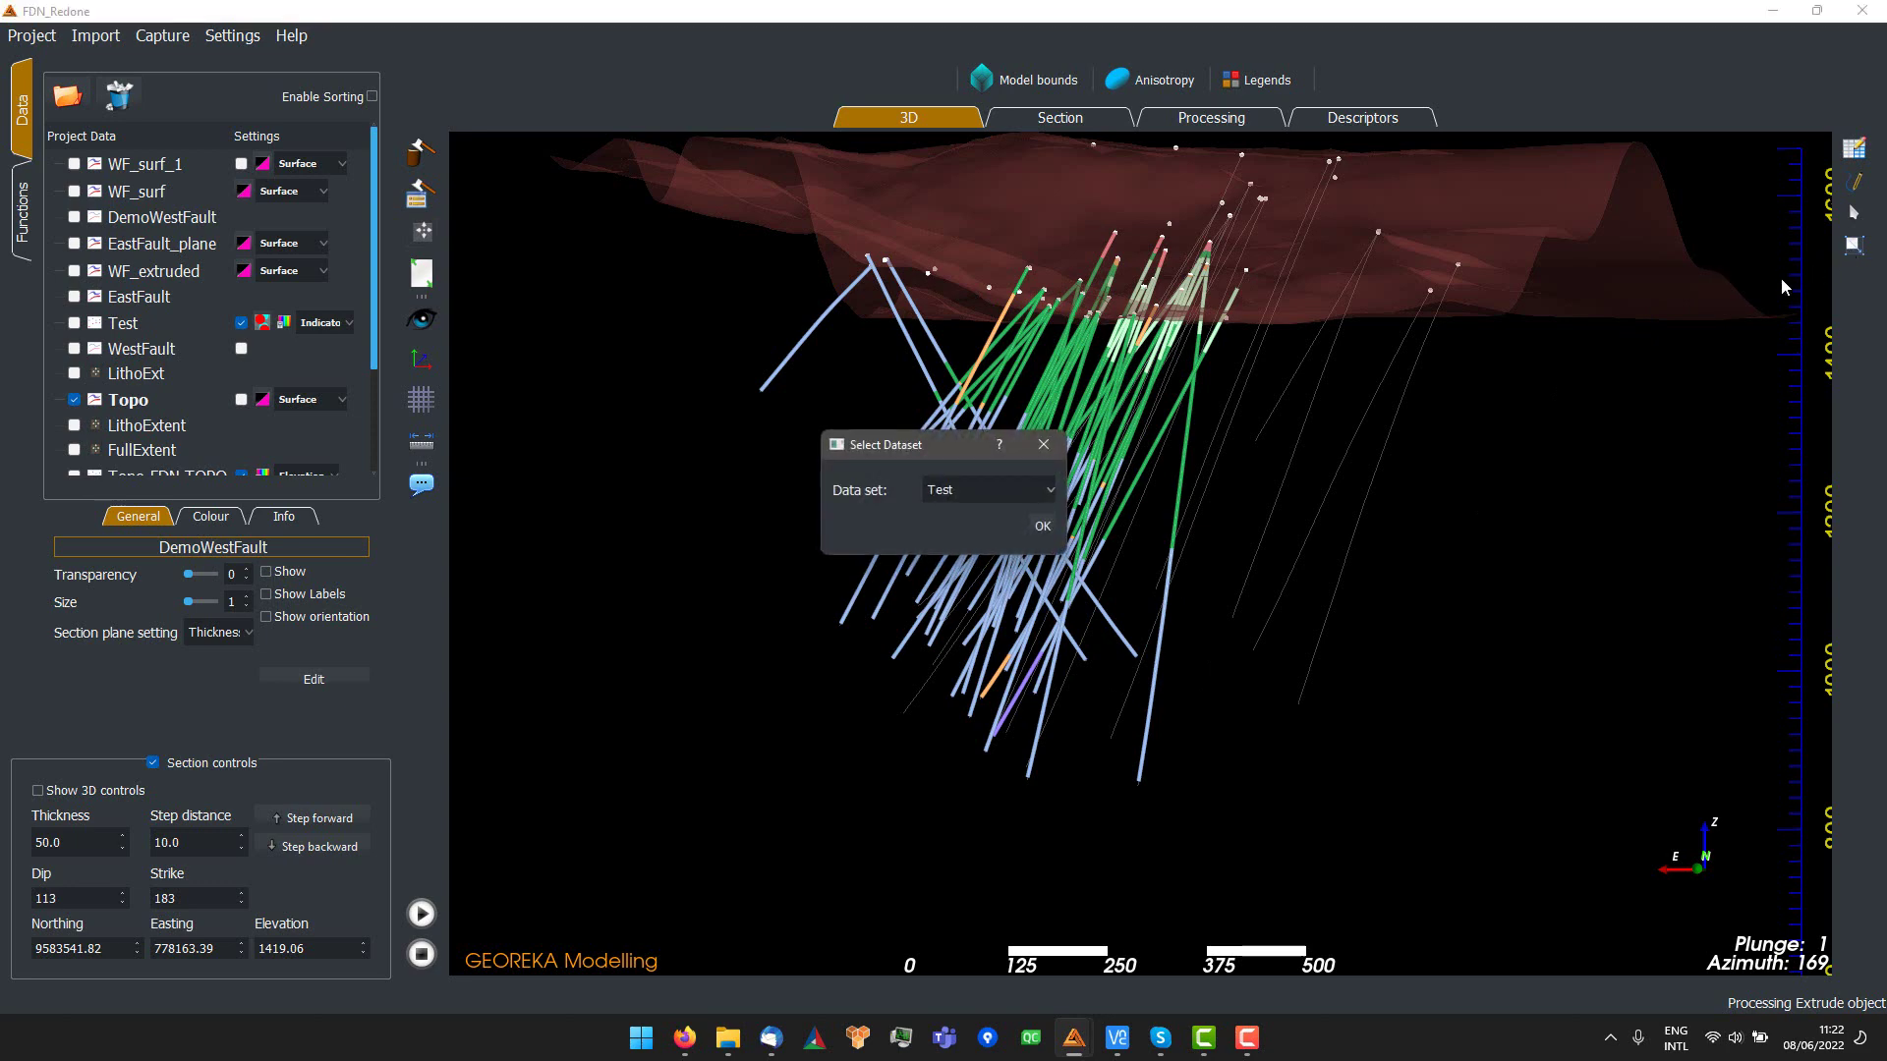
left_click(982, 499)
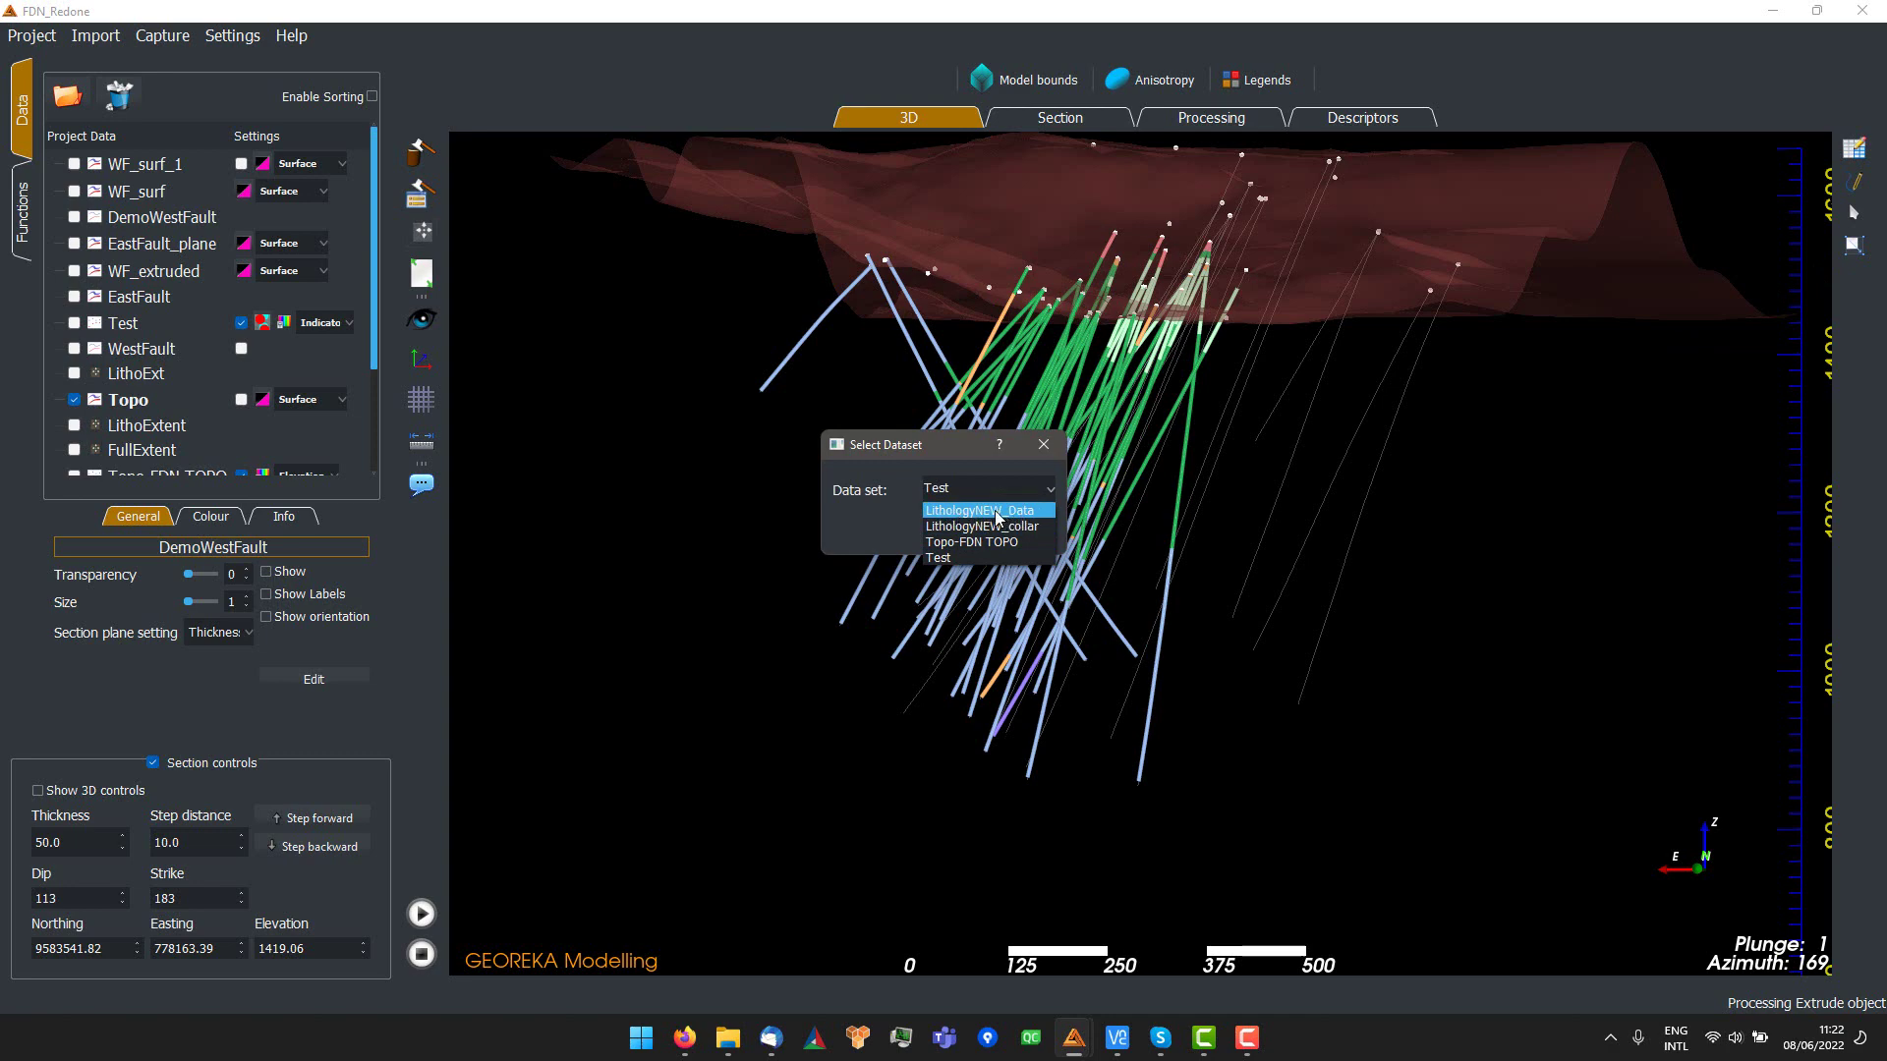
left_click(996, 513)
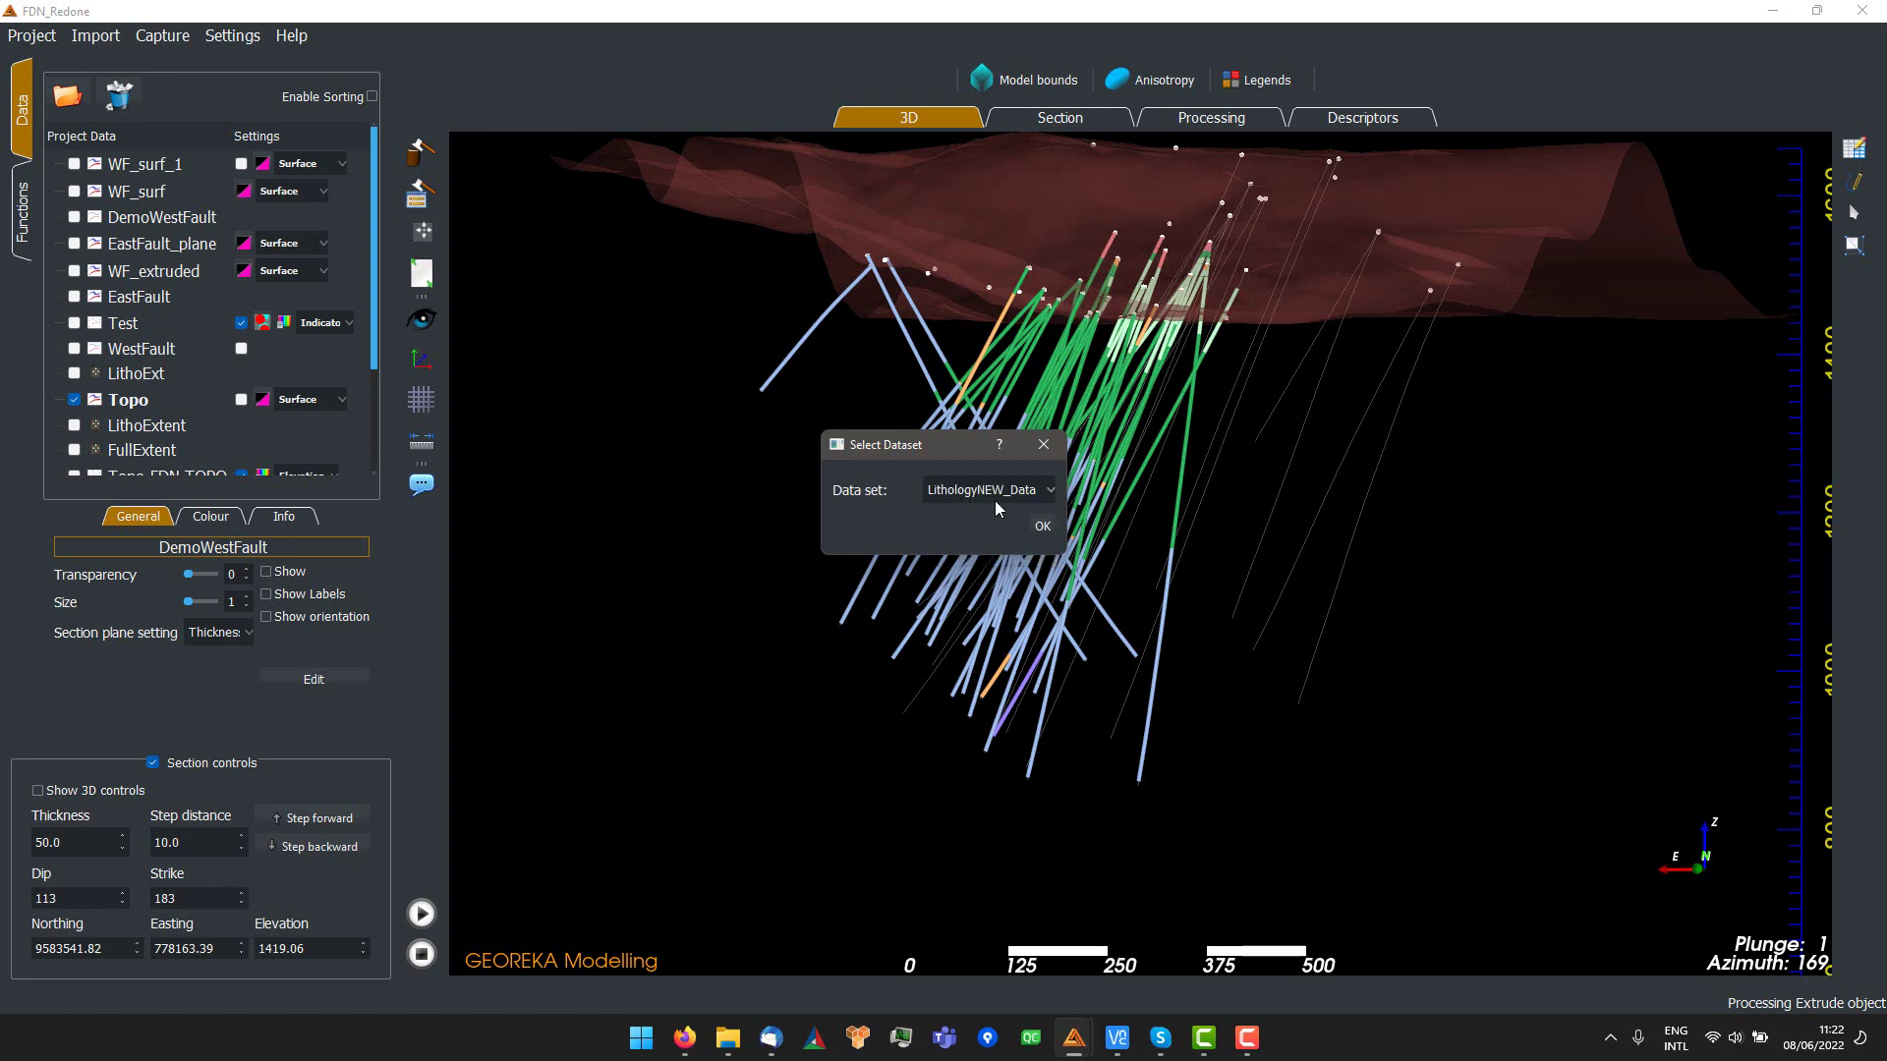
left_click(1045, 522)
- Create a new selection group named DemoWest for LithologyNEW_Data
left_click_drag(947, 205, 595, 205)
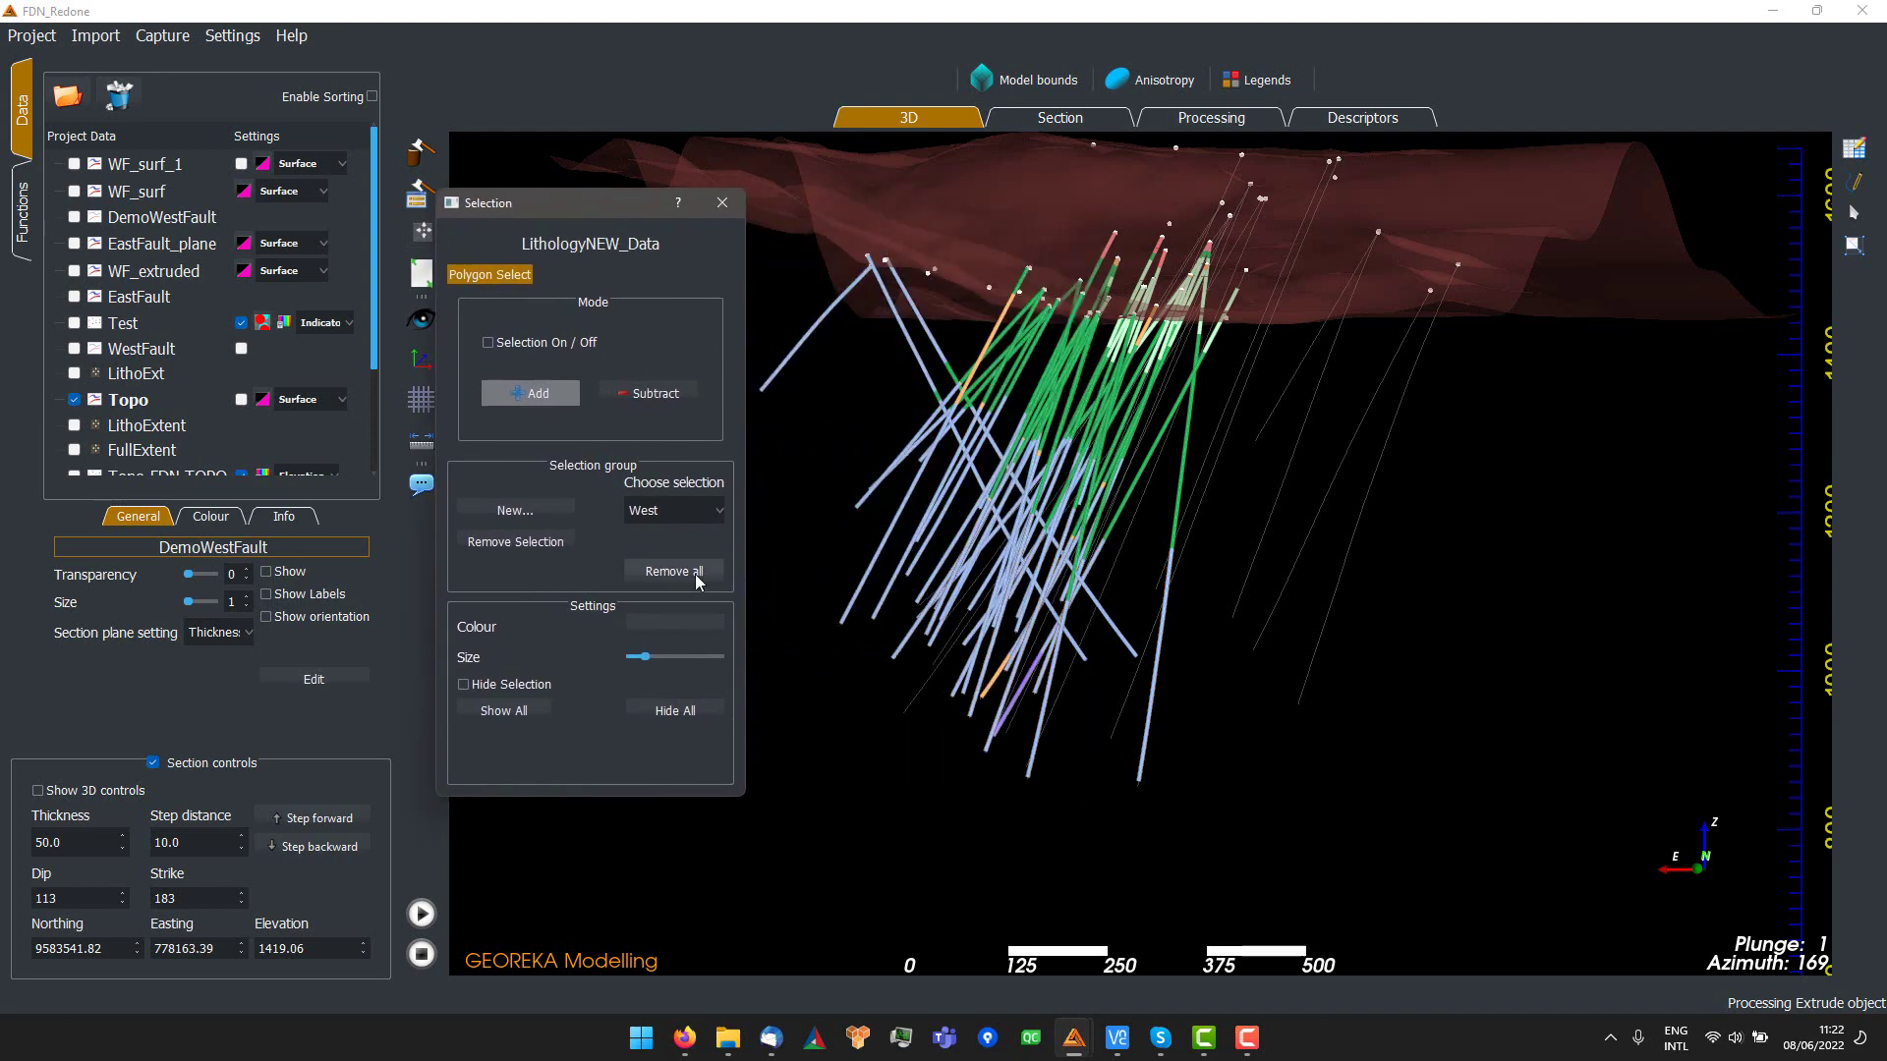
left_click(669, 511)
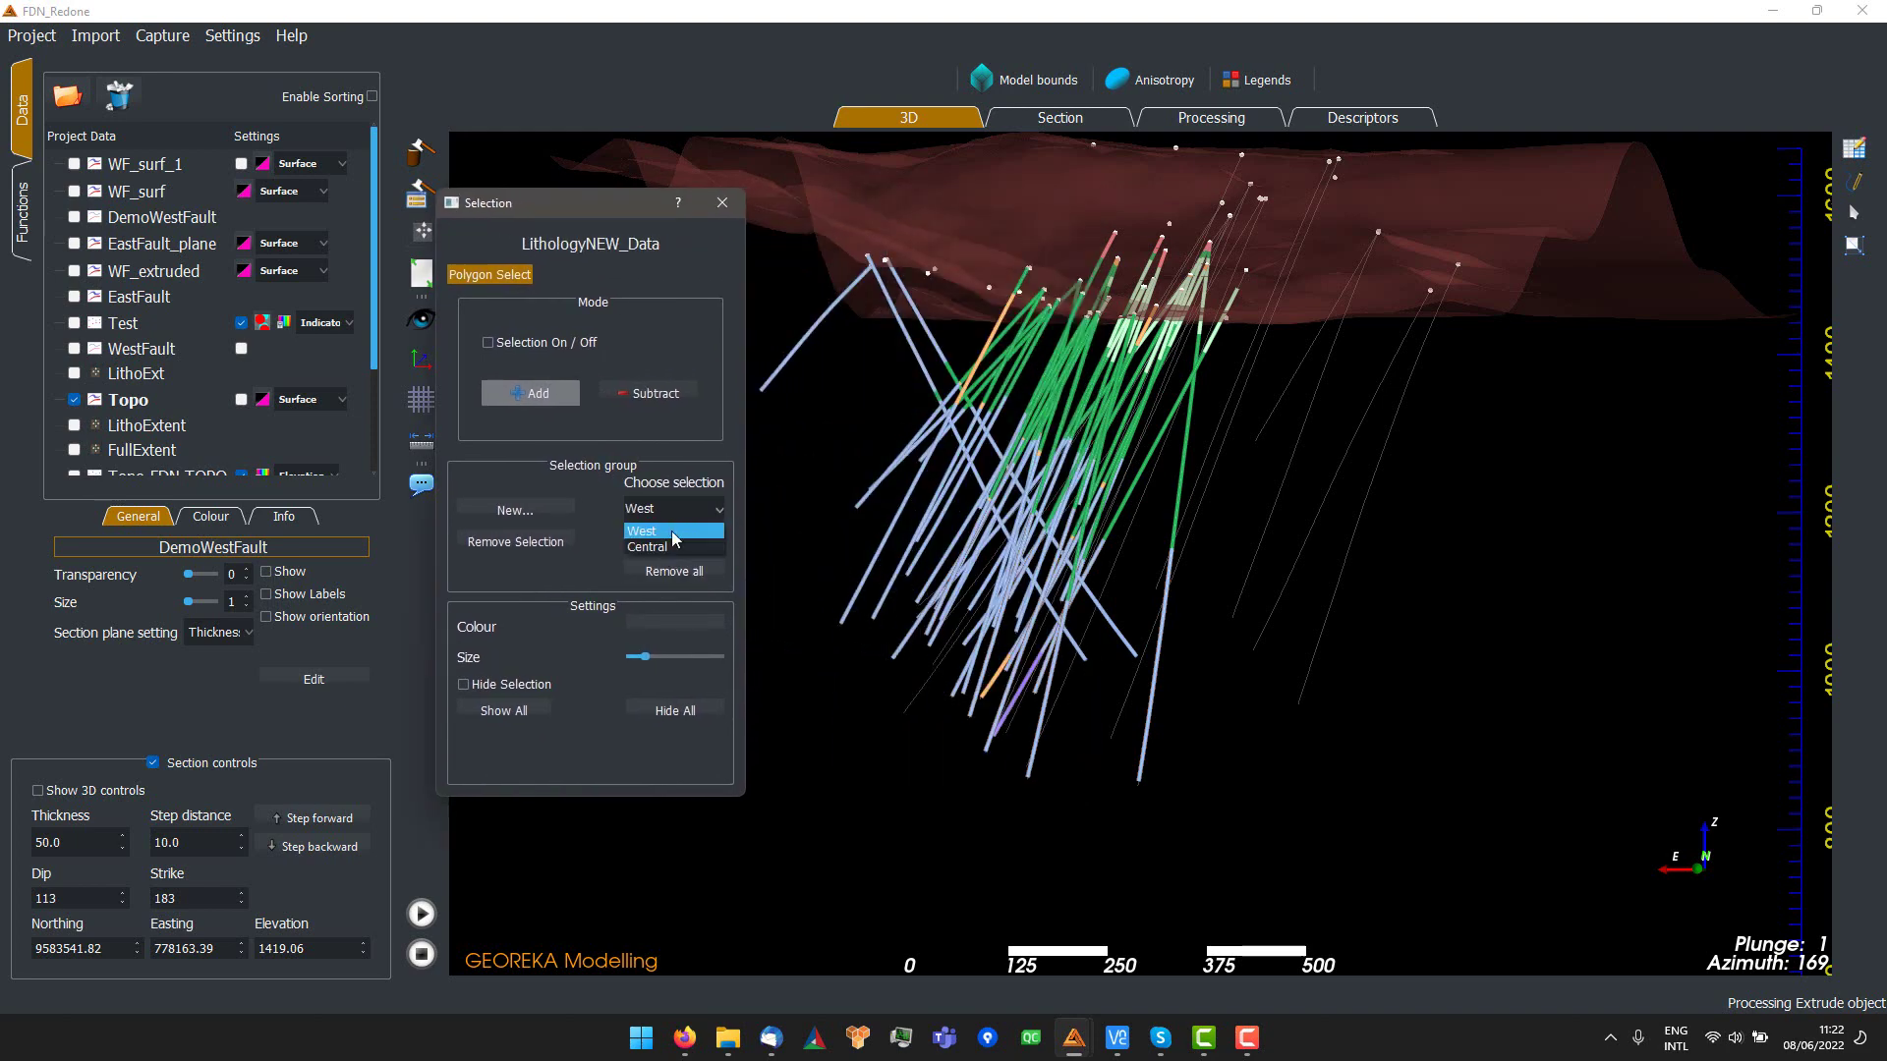
left_click(690, 446)
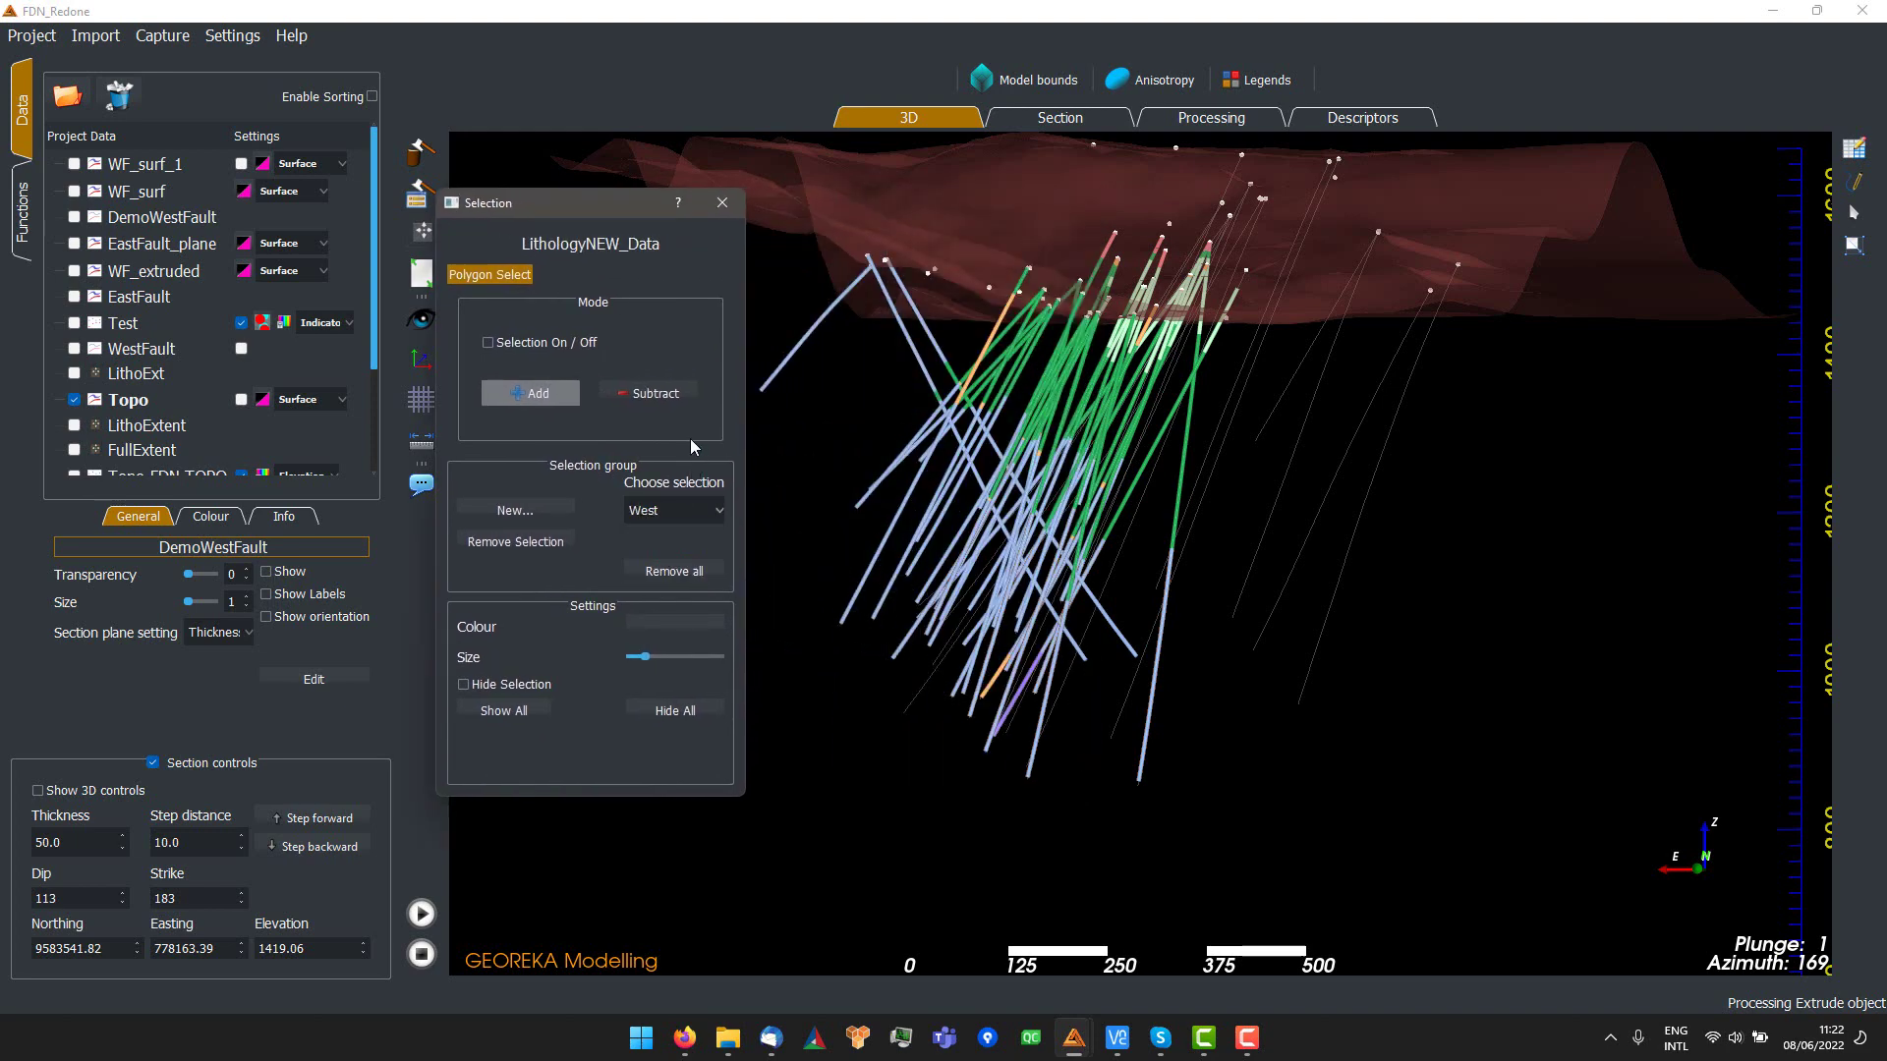
left_click(528, 511)
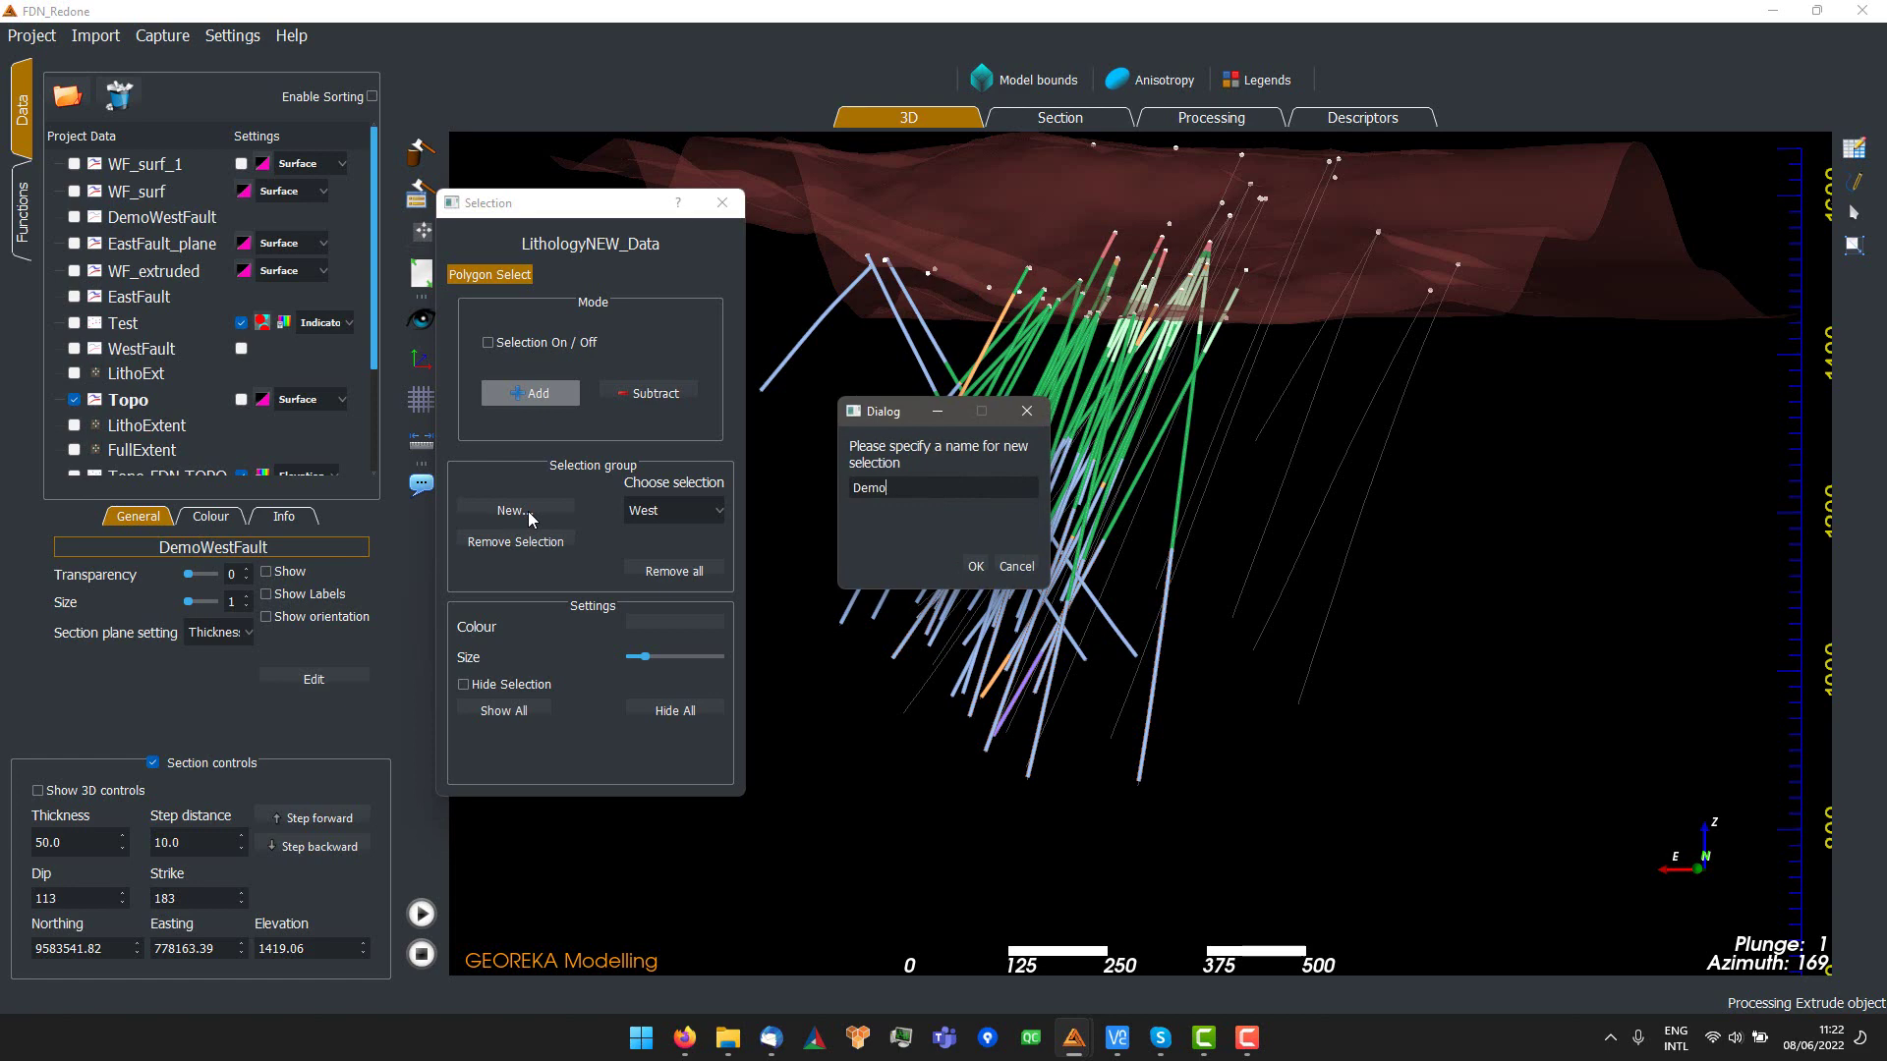
left_click(972, 572)
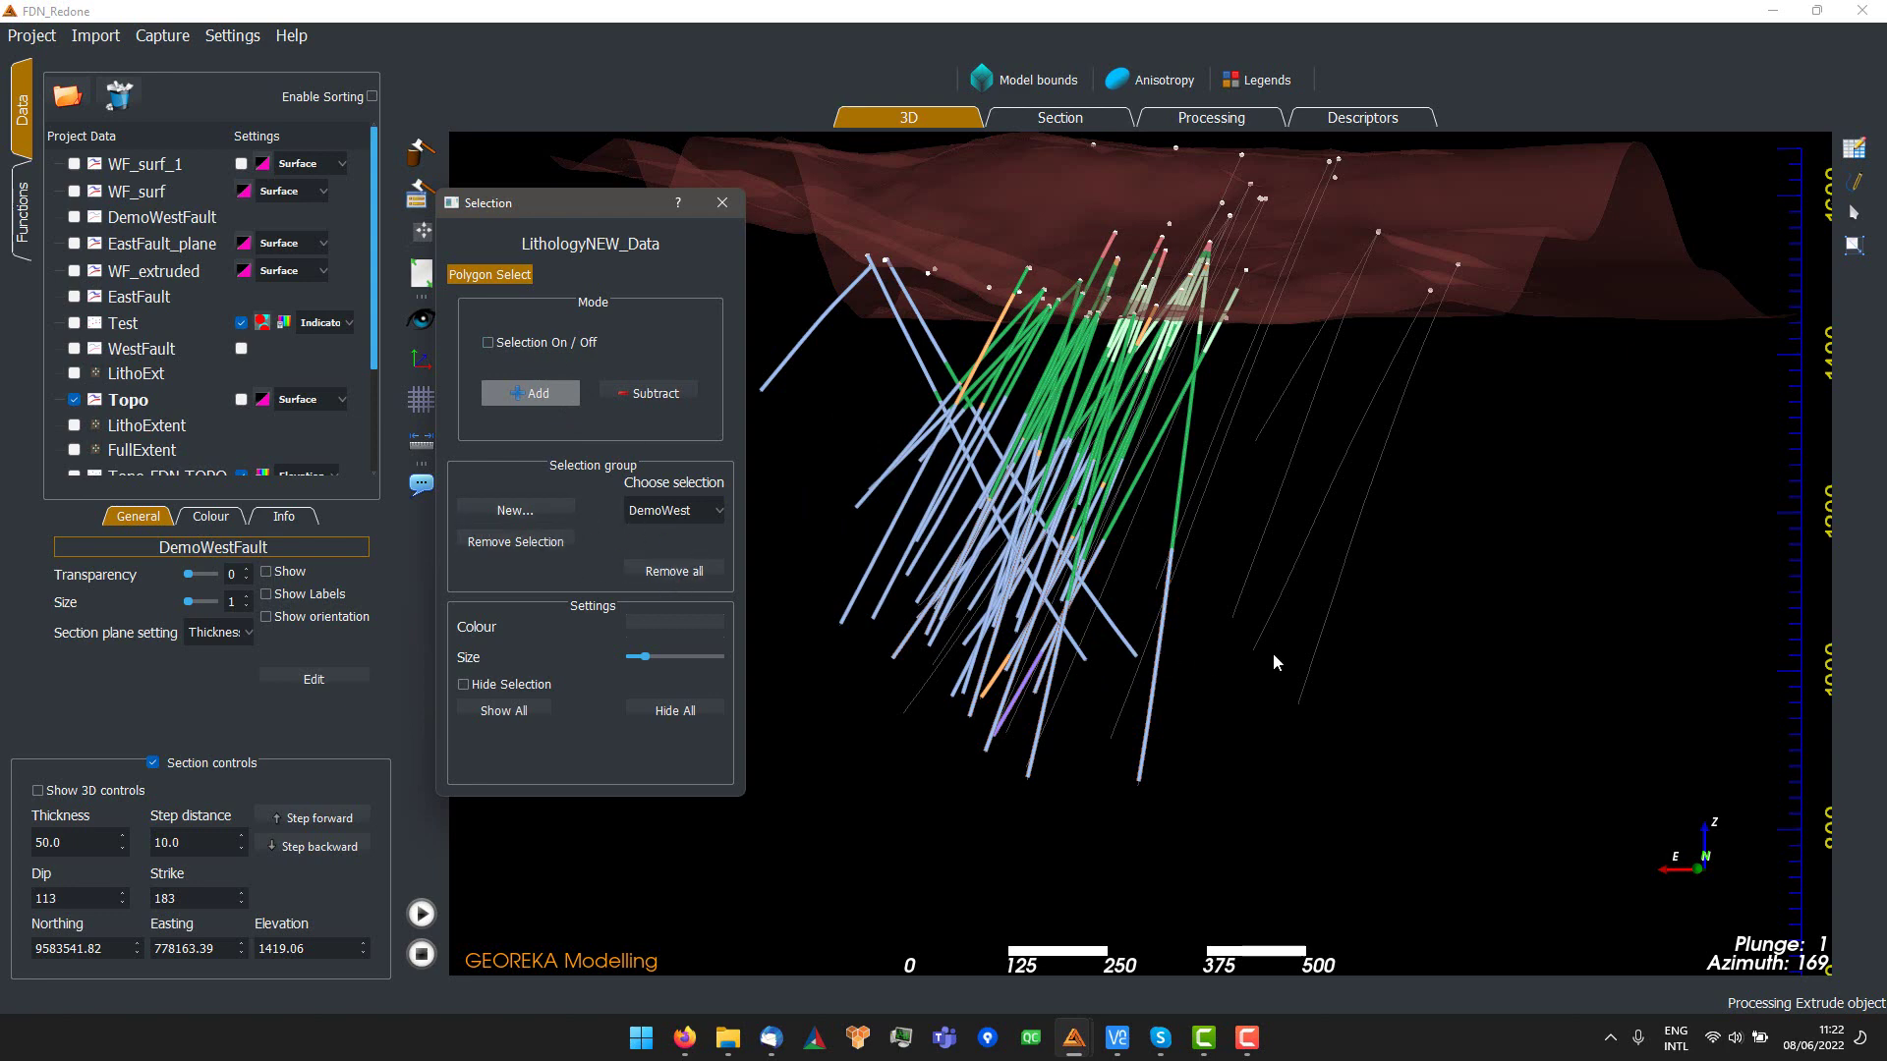
- Add the deep light-blue intervals at the western lower ends of the drillholes to DemoWest with a polygon selection, viewing along strike
middle_click_drag(1271, 652, 1319, 657)
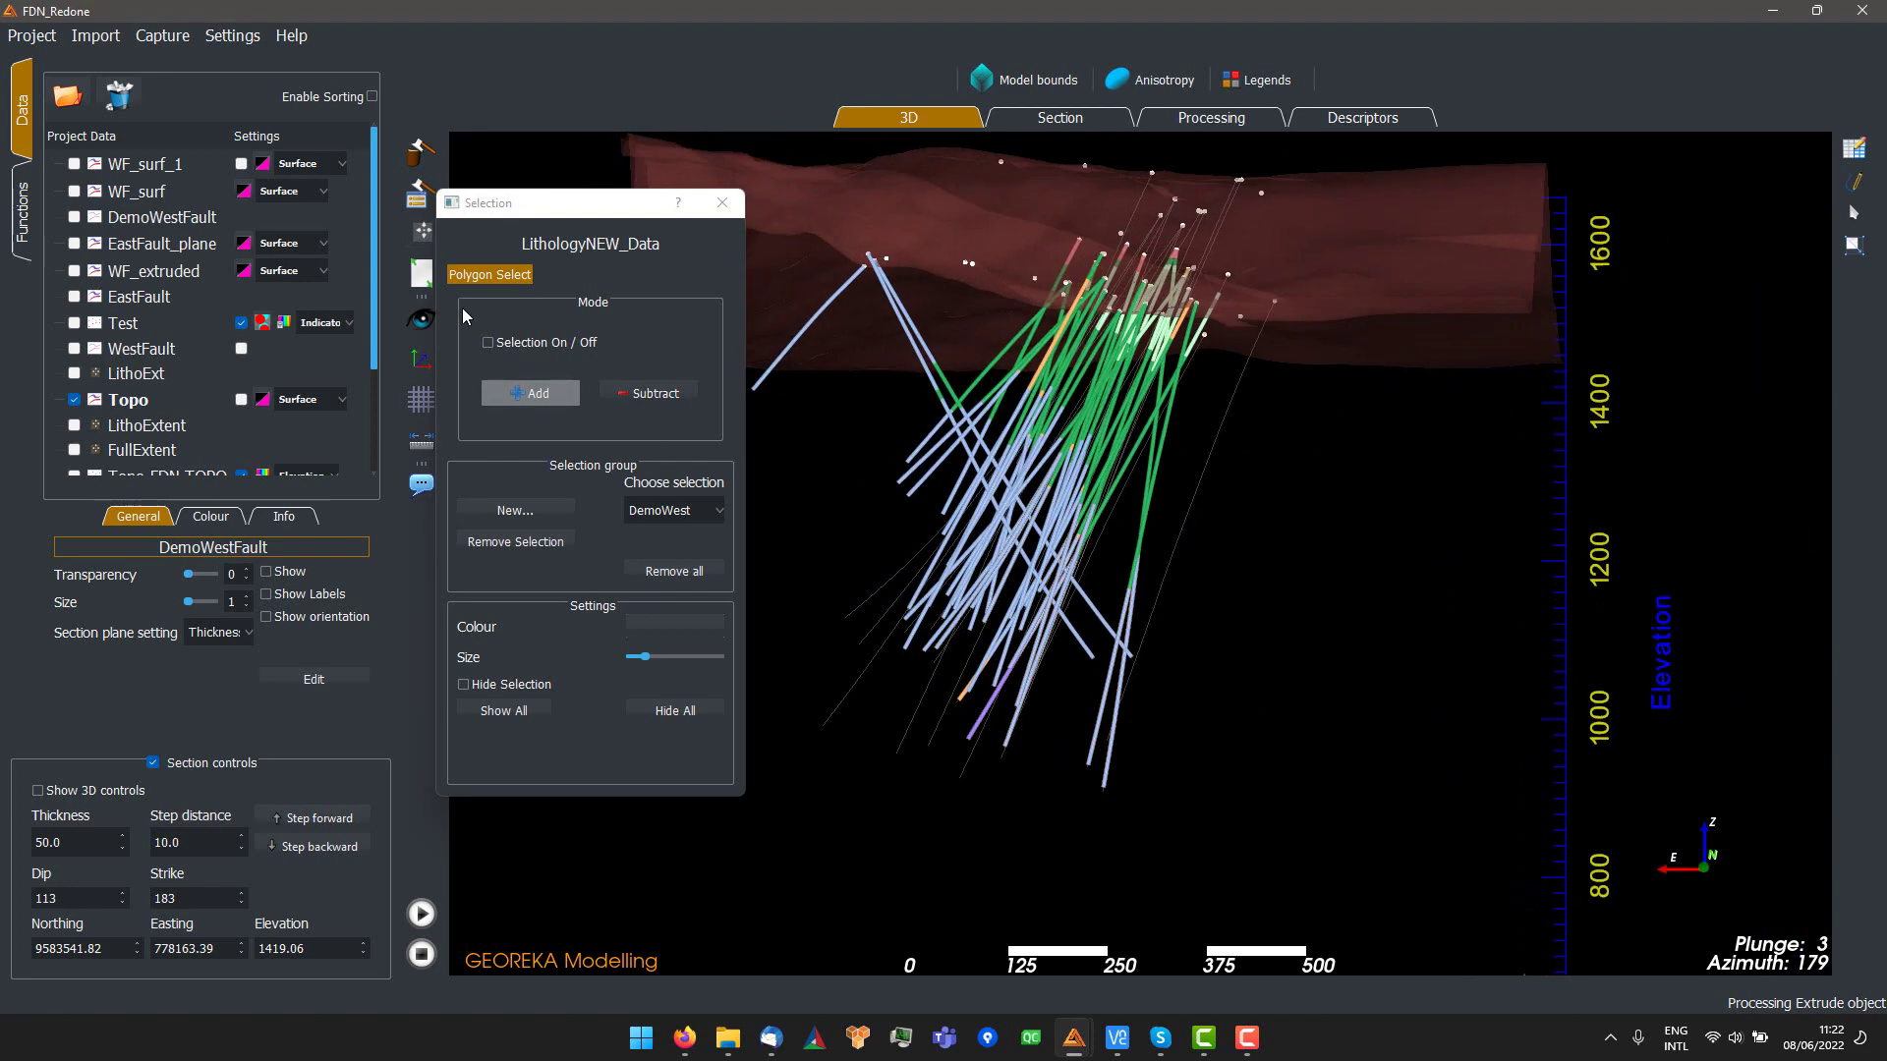
left_click(505, 345)
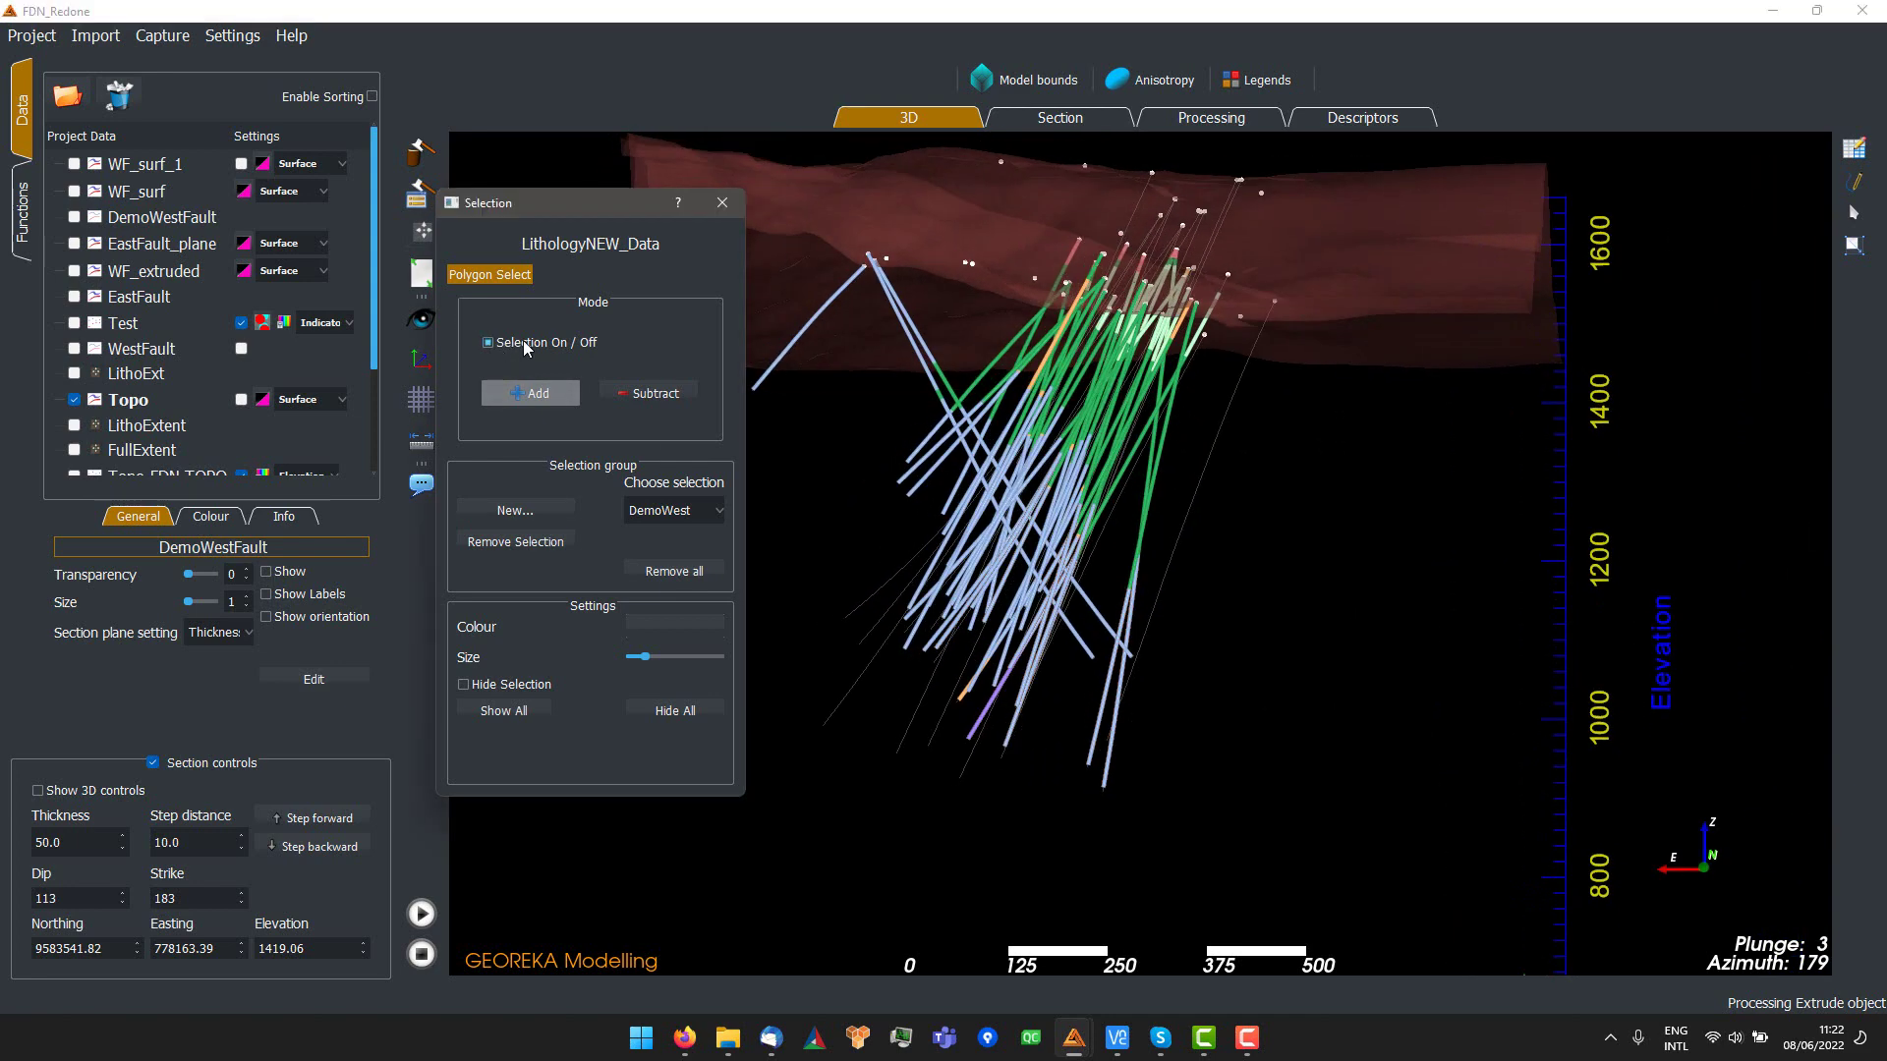
left_click(1164, 635)
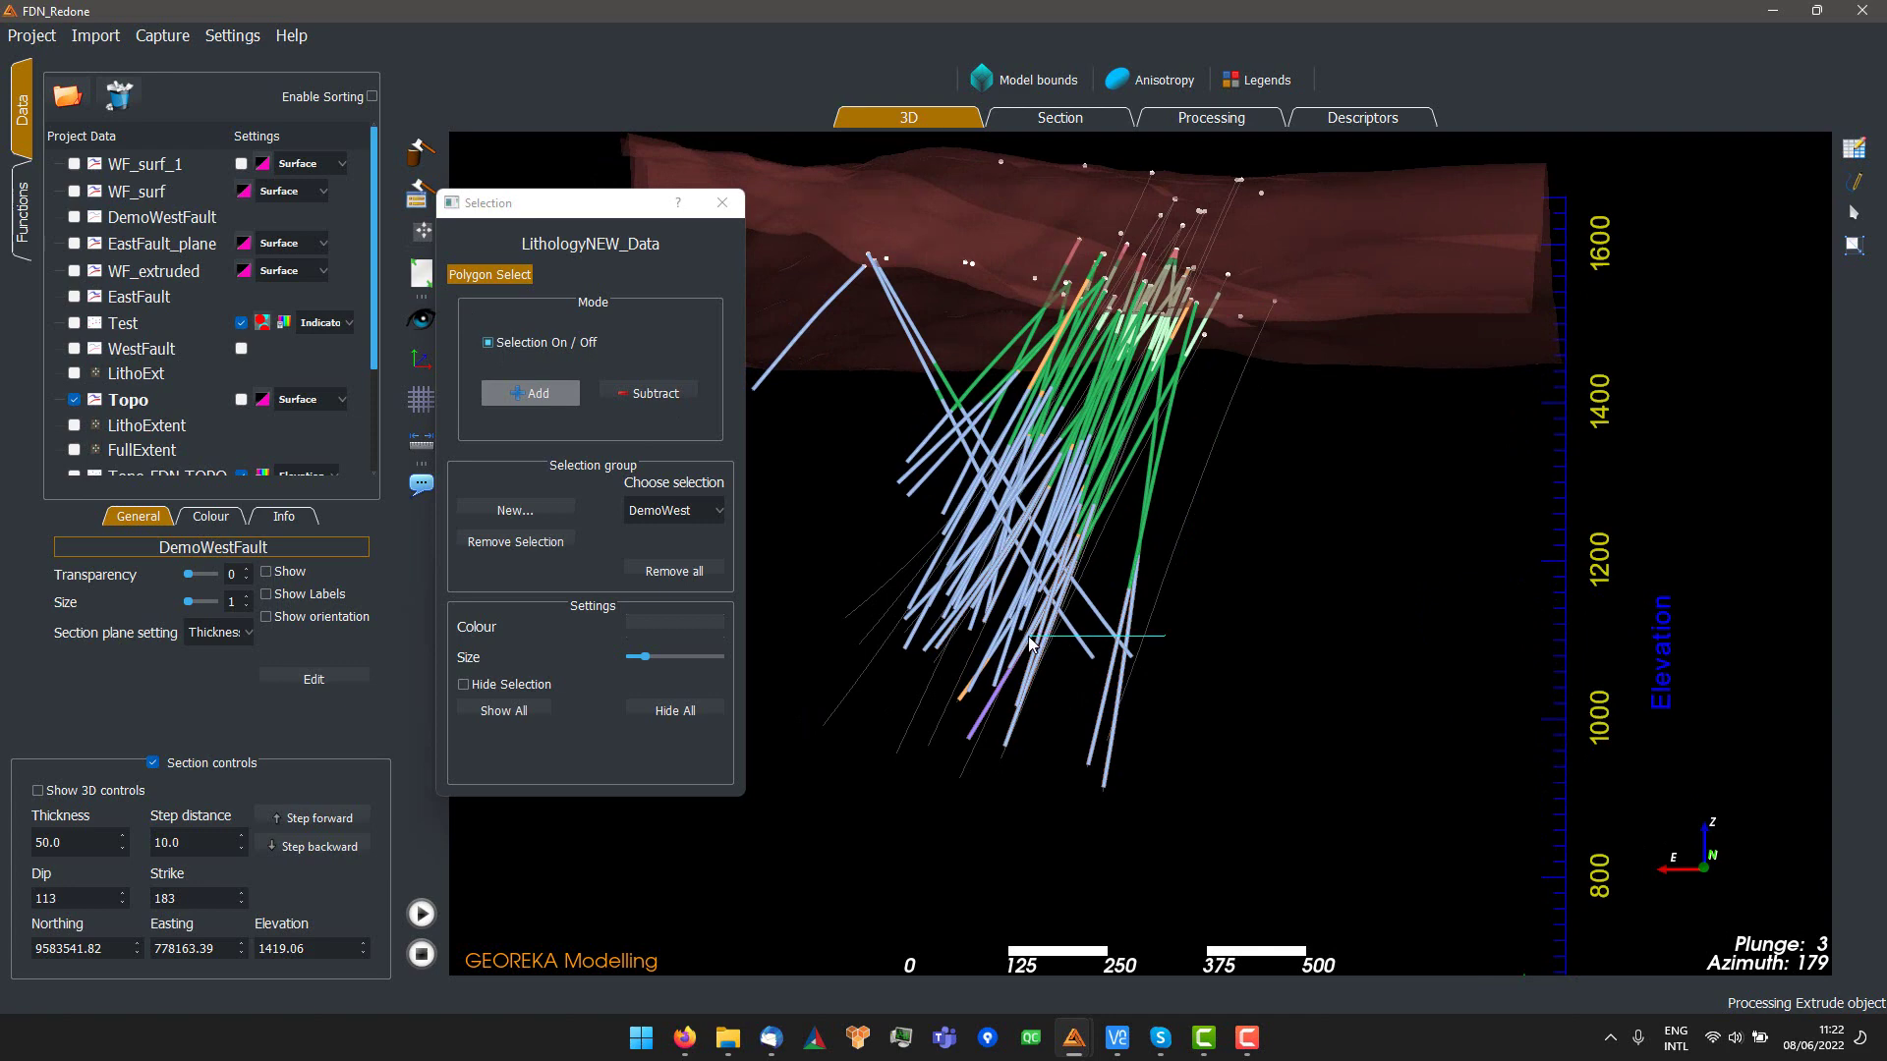
left_click(1029, 636)
left_click(1043, 715)
right_click(1145, 725)
- Keep the DemoWest selection shown and enlarge the display size of its selected intervals
left_click(651, 714)
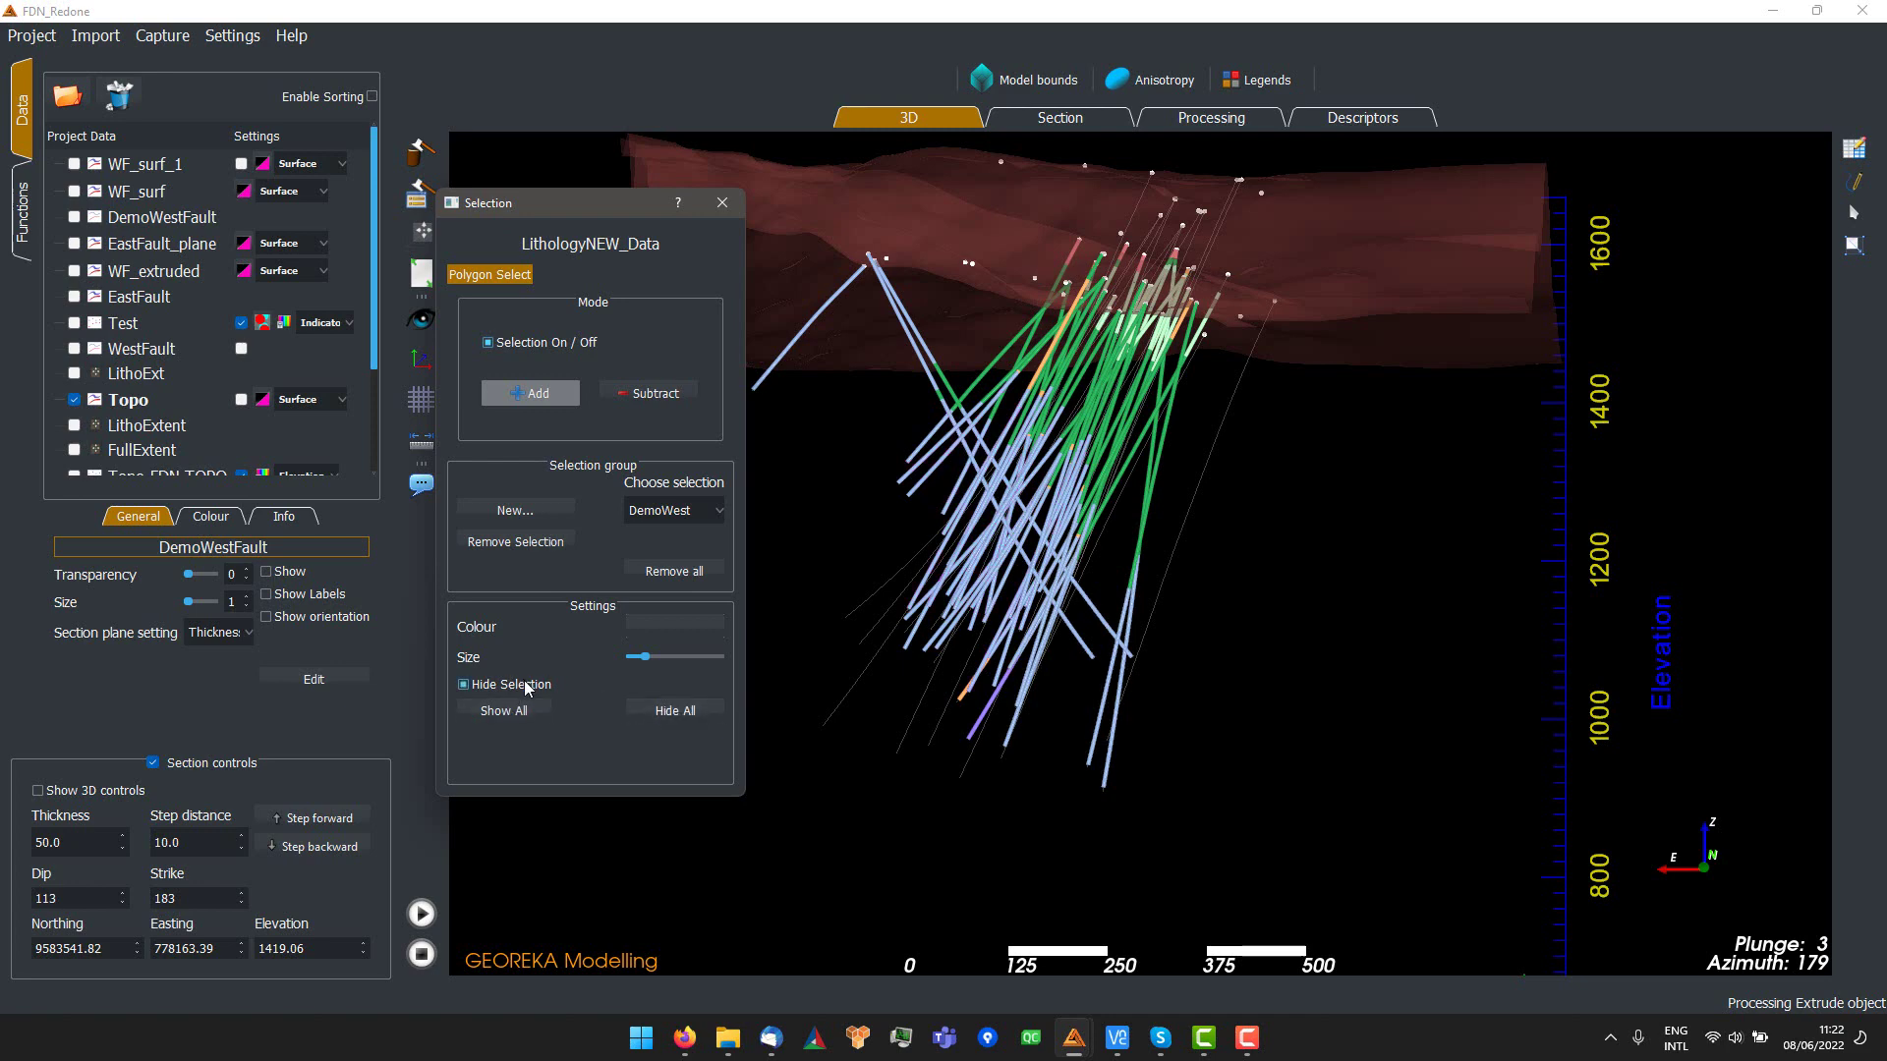
left_click(525, 685)
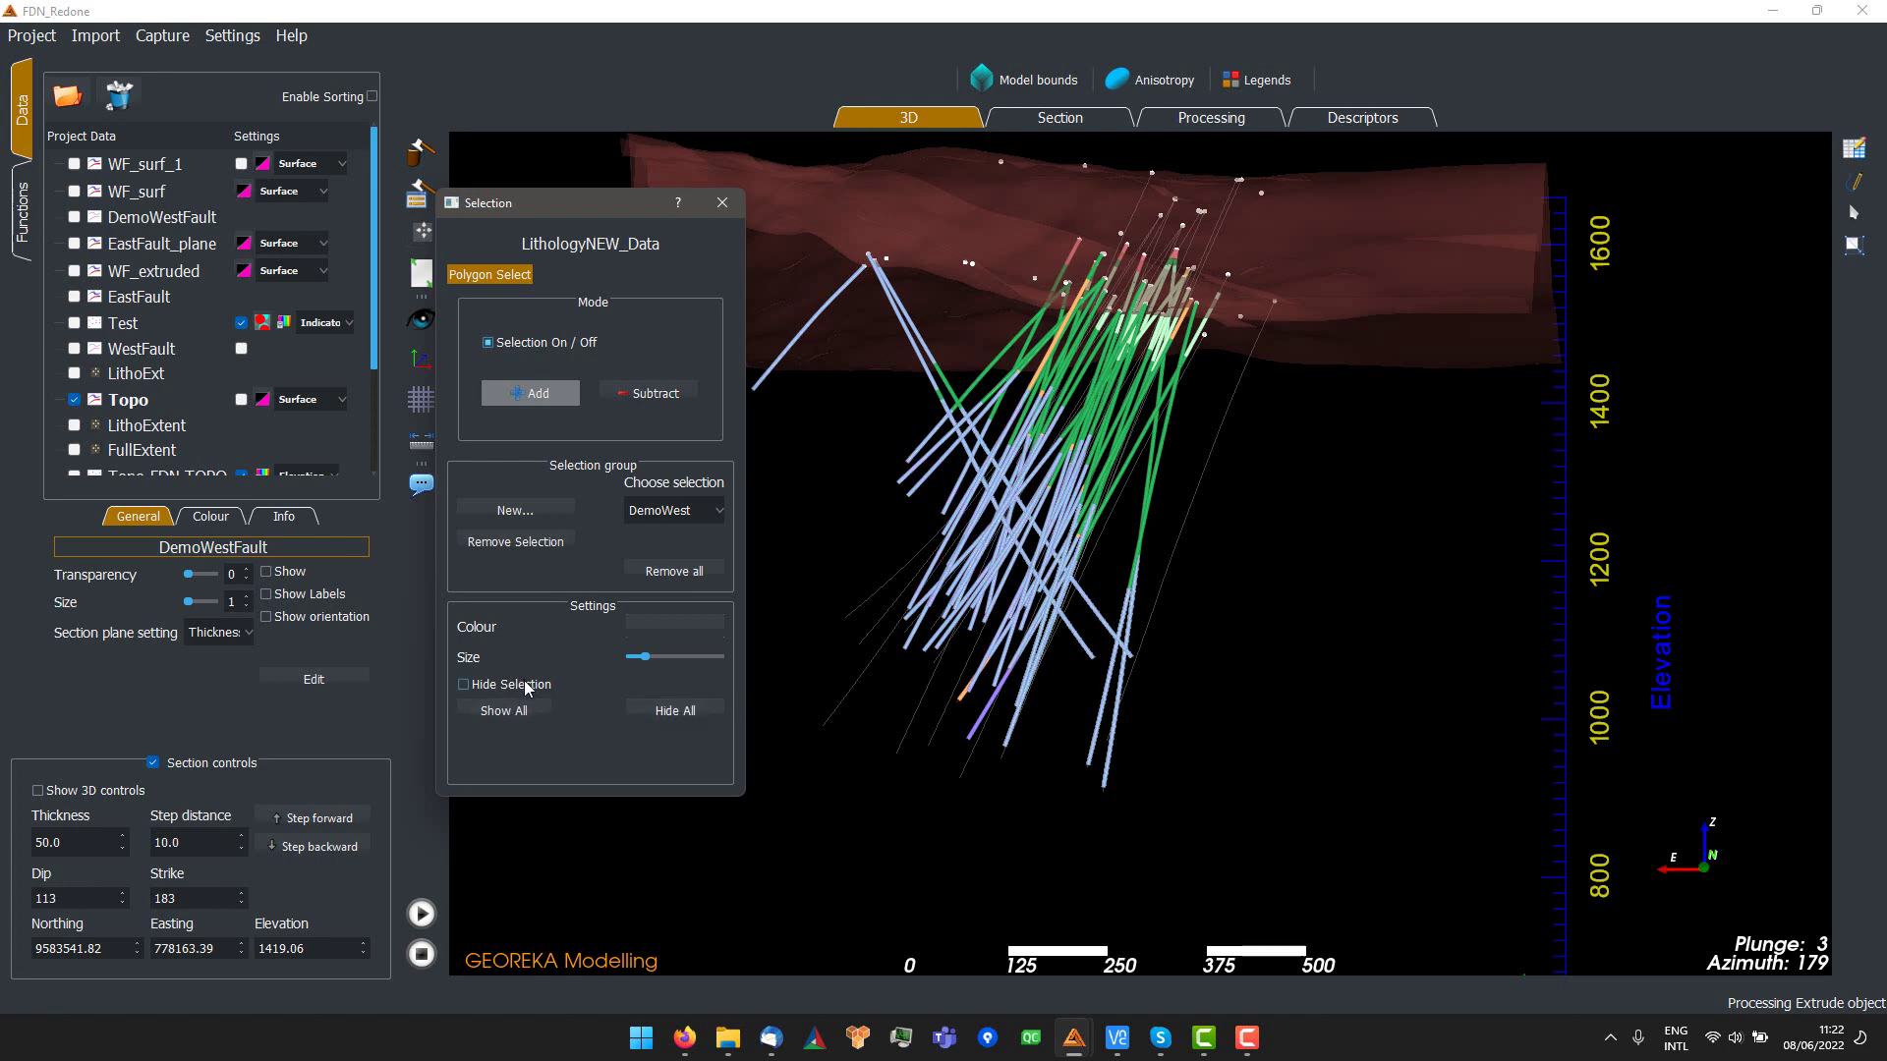
left_click(678, 656)
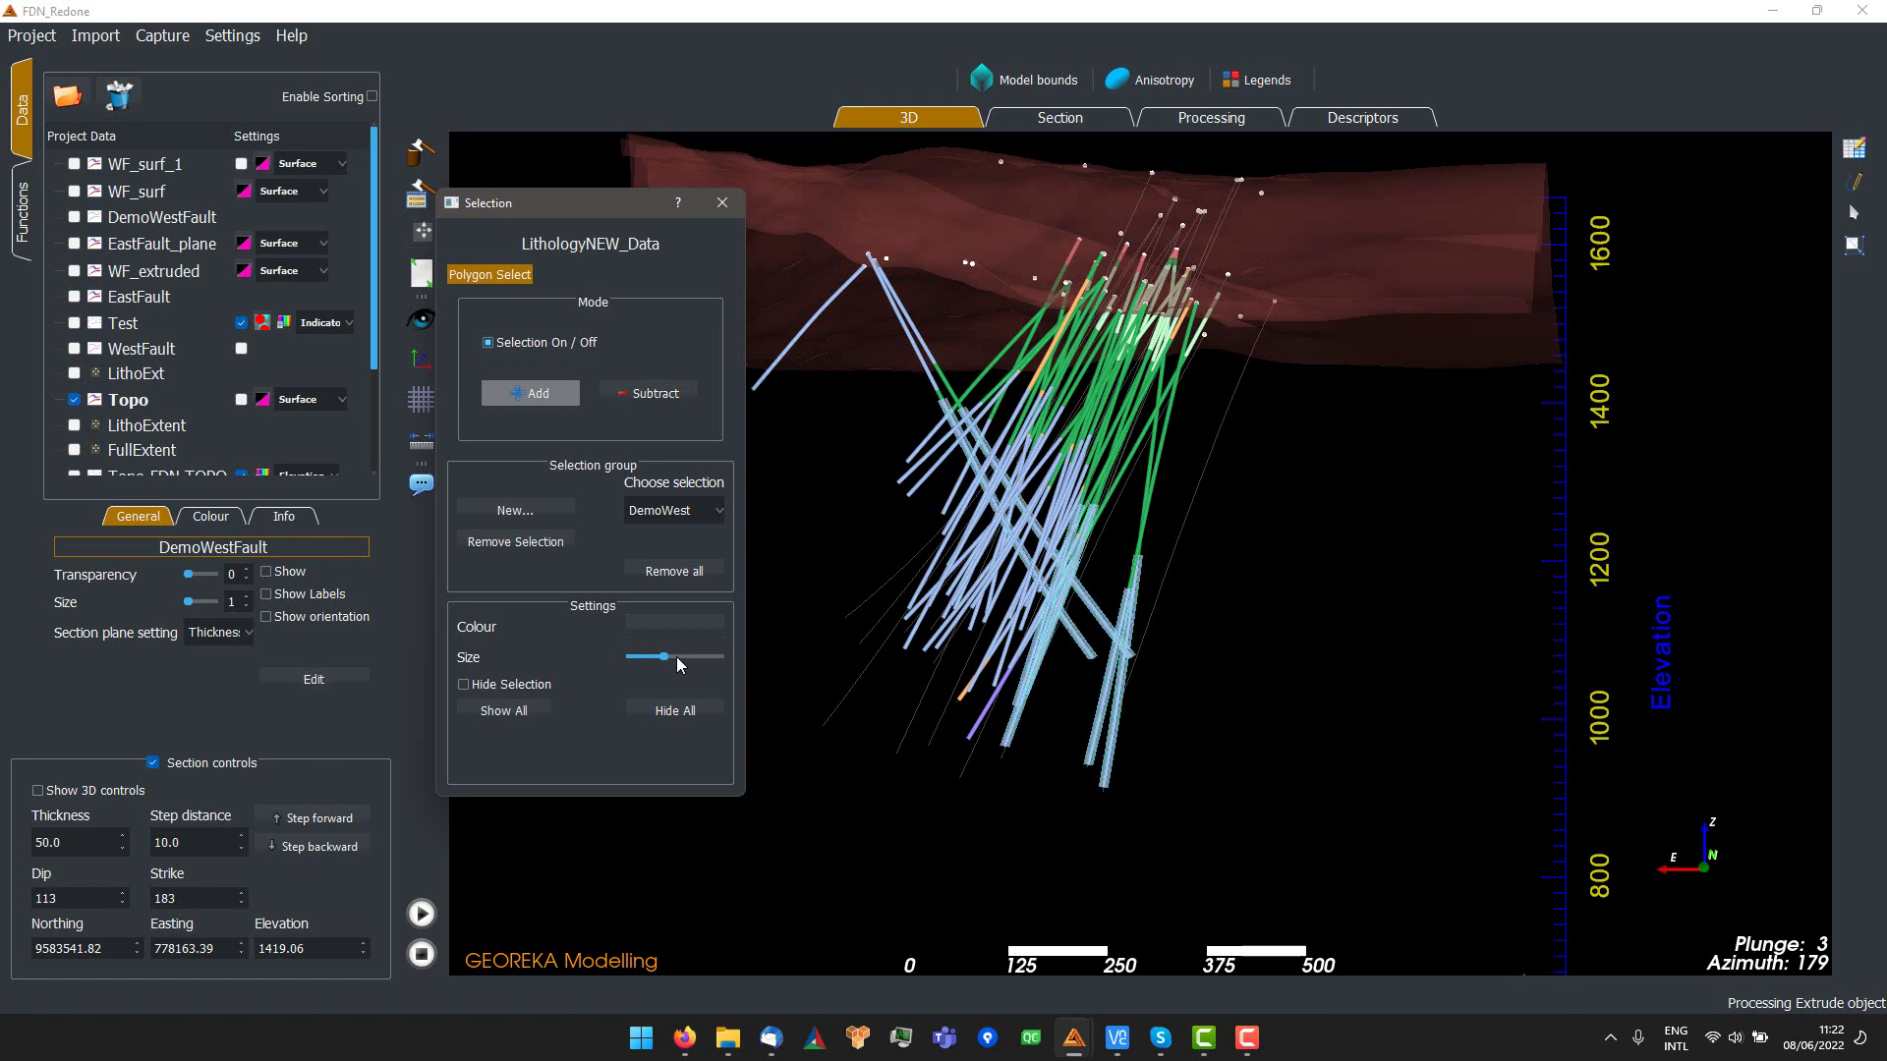
left_click(684, 657)
left_click(1417, 691)
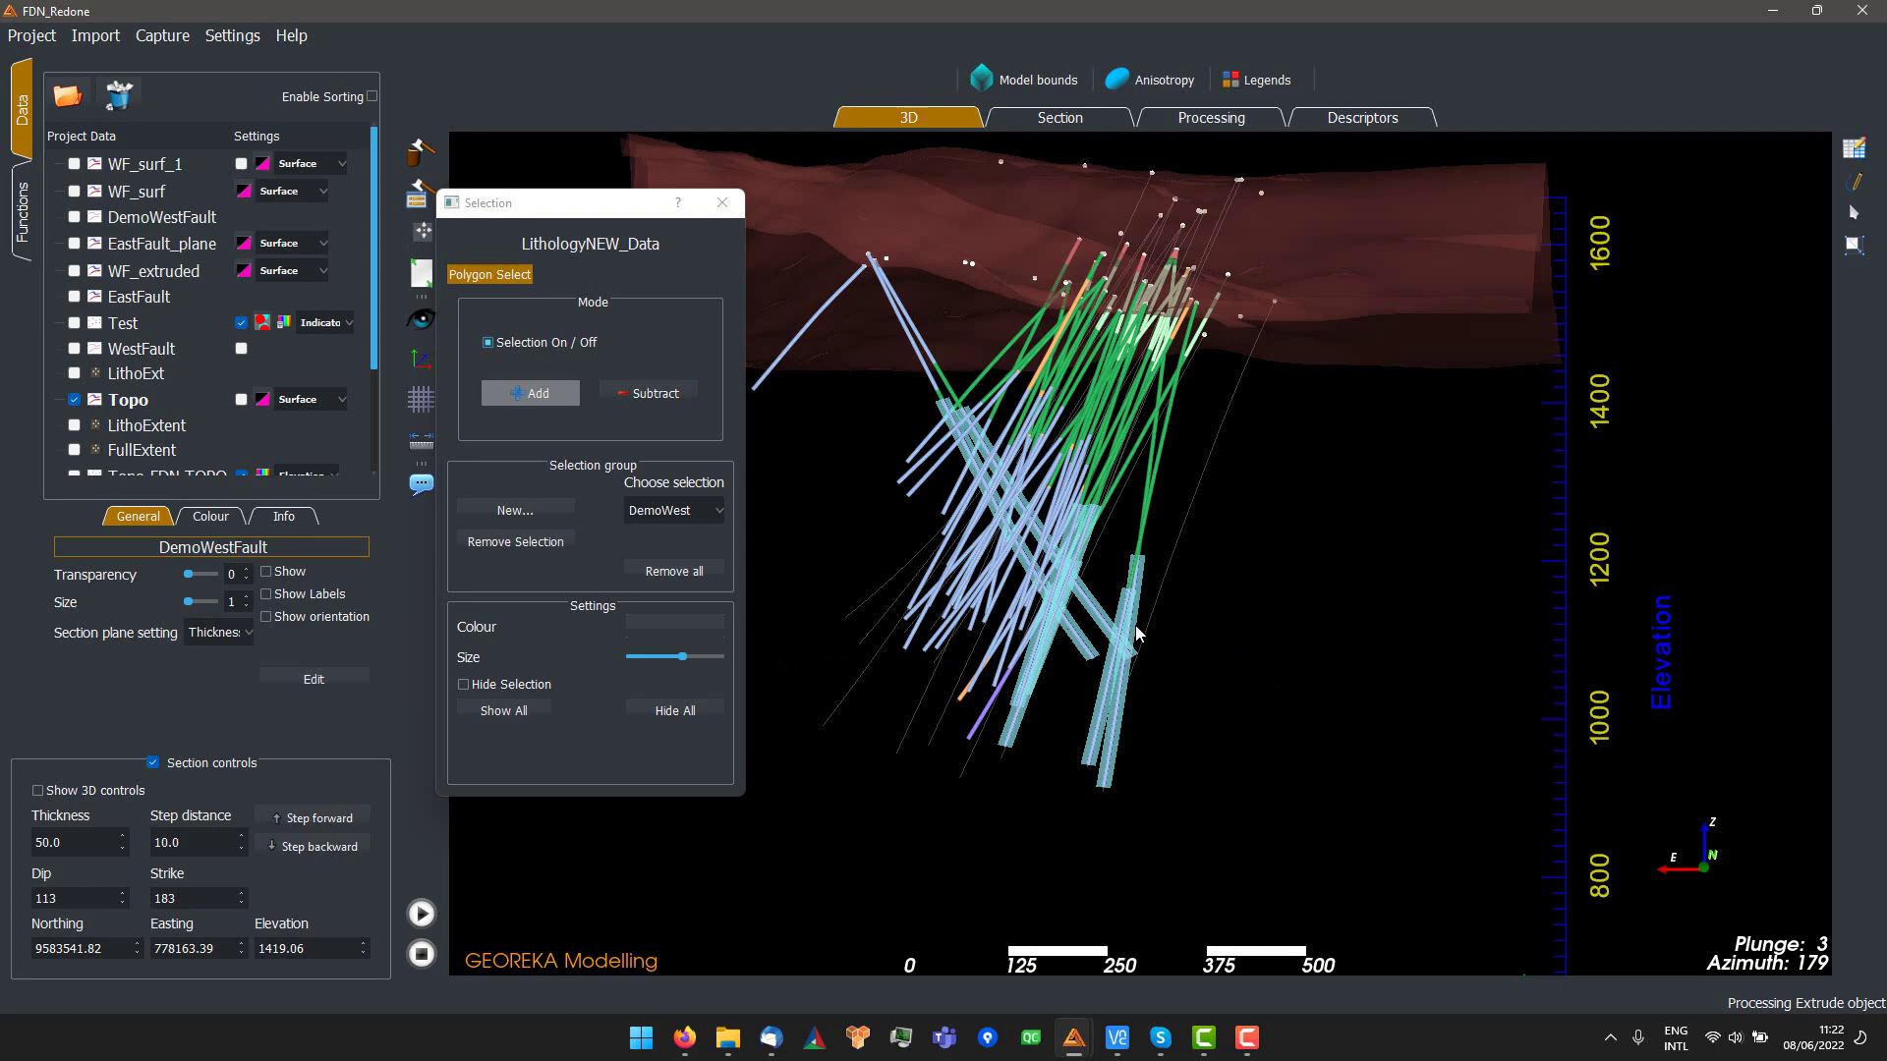
- View the holes obliquely to strike and add the deep purple-tipped drillhole interval to the DemoWest selection
left_click(583, 338)
left_click_drag(1207, 558, 1042, 536)
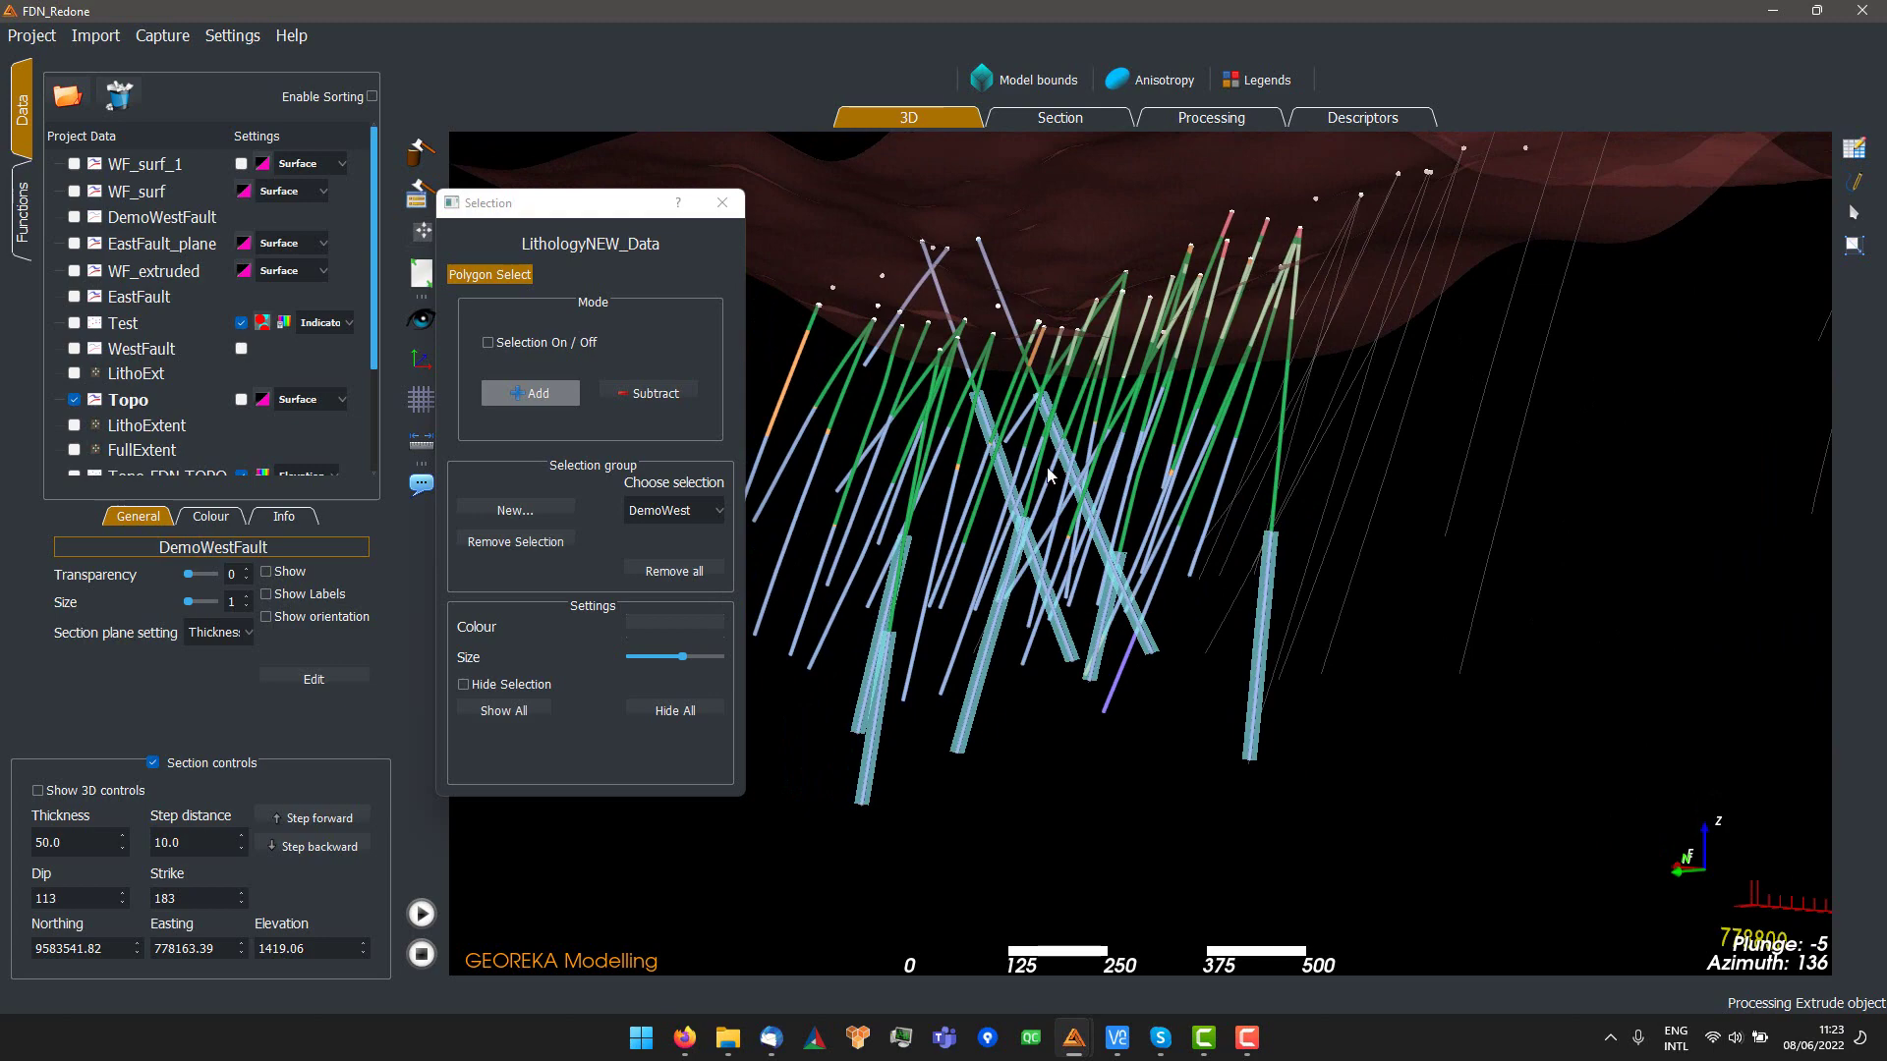
left_click_drag(1381, 586, 1240, 603)
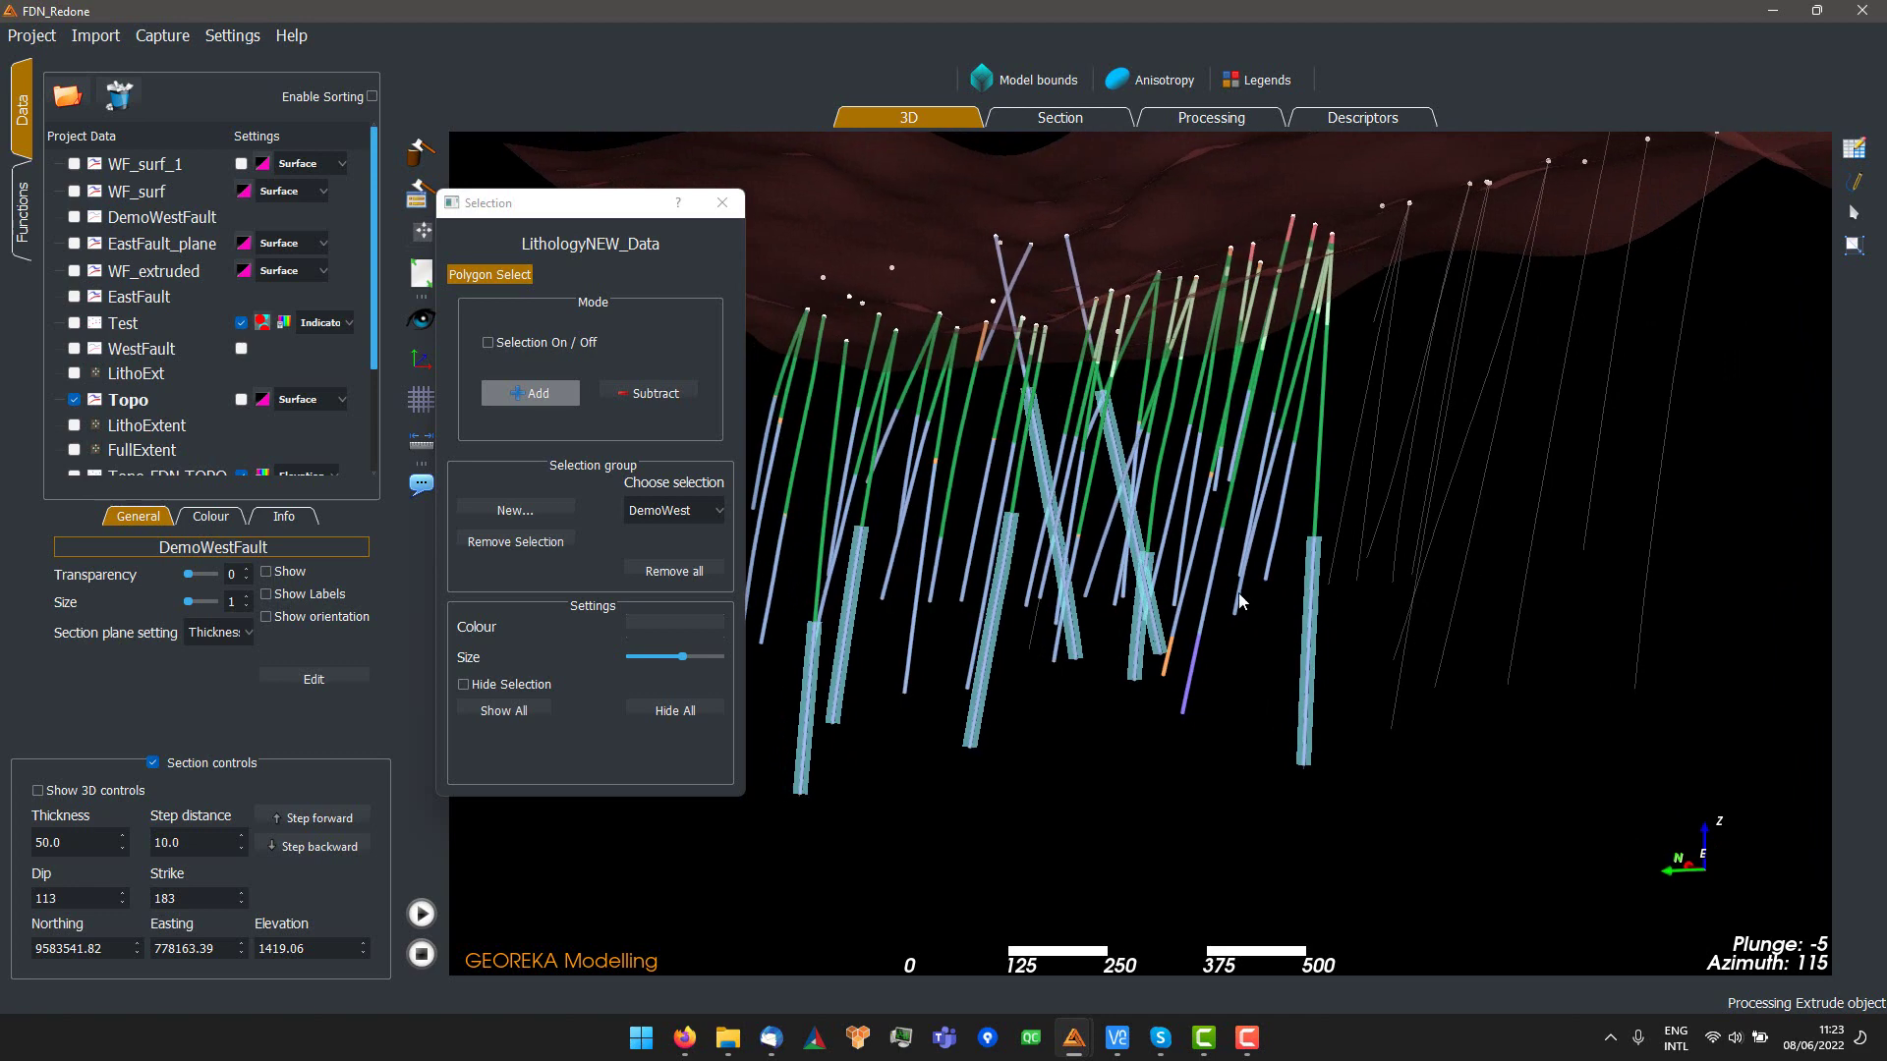
left_click(527, 345)
mouse_move(1212, 590)
left_mouse_down()
mouse_move(1218, 672)
mouse_move(1172, 722)
left_mouse_up()
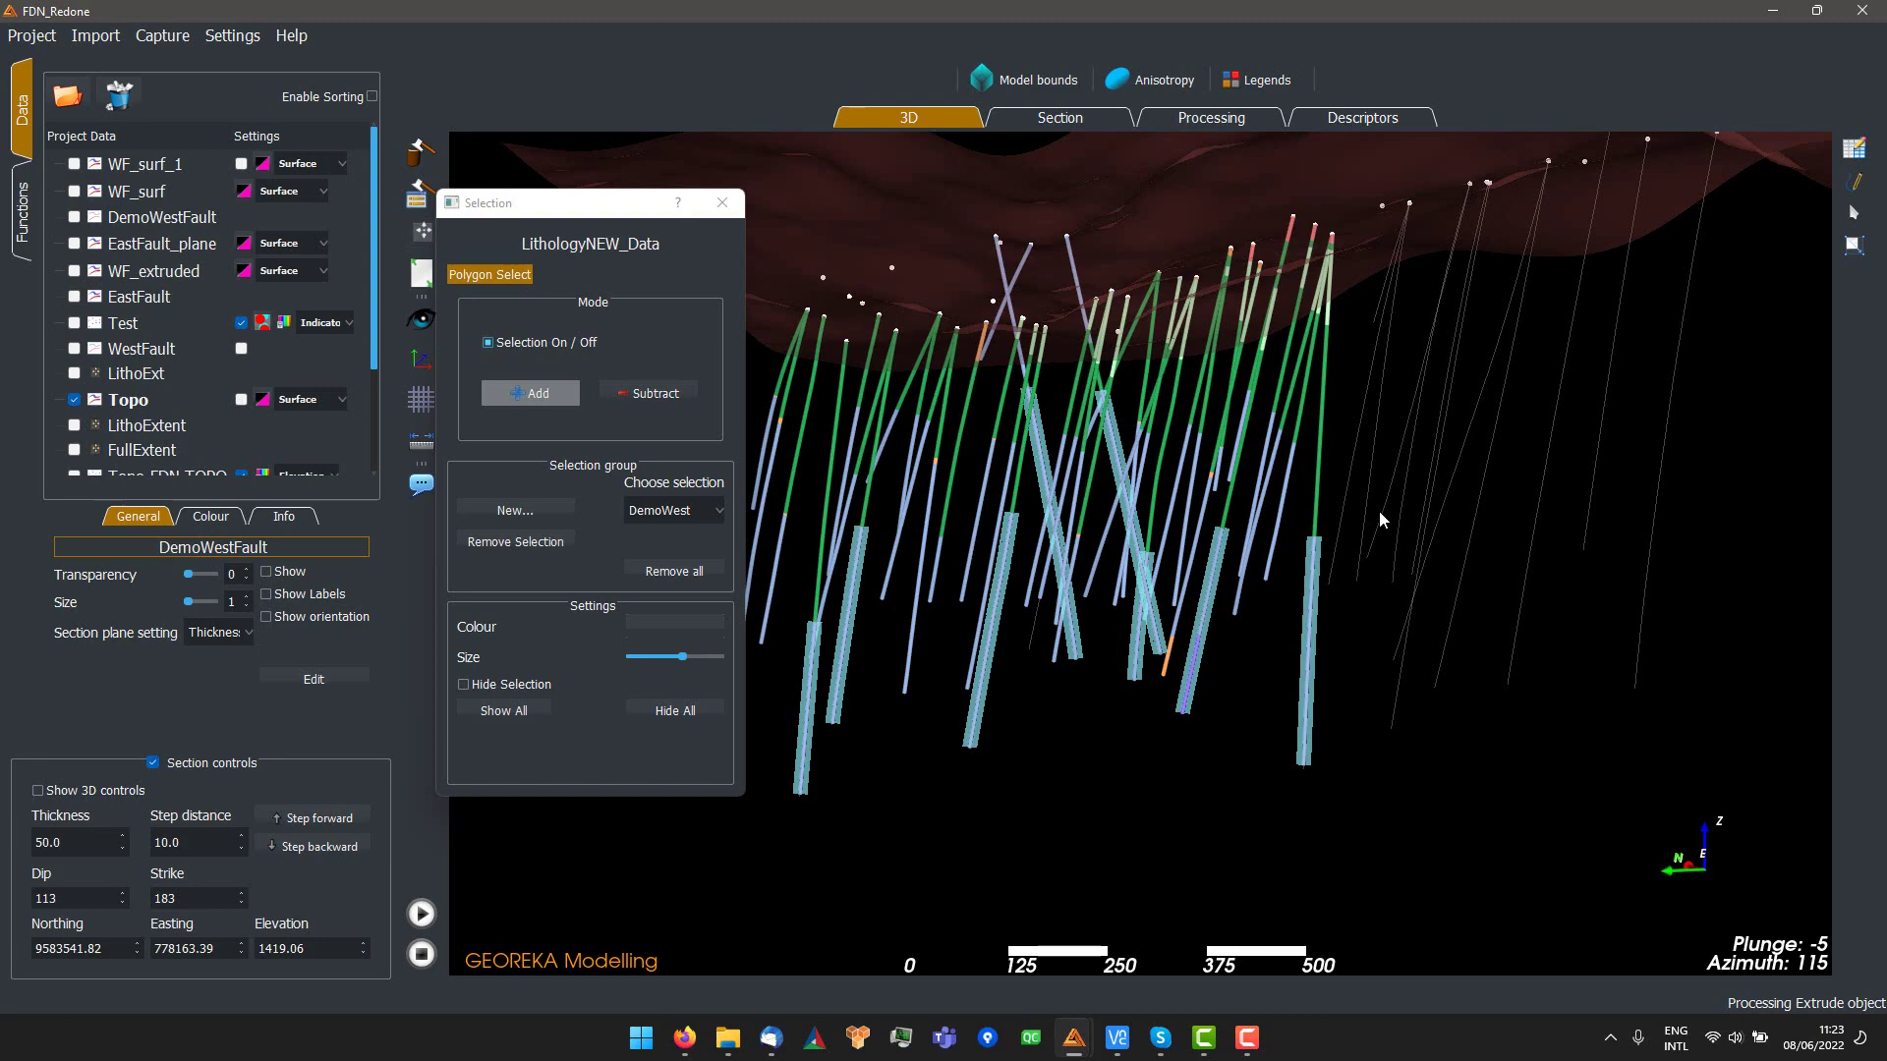
key("s")
left_click_drag(1449, 551, 1169, 407)
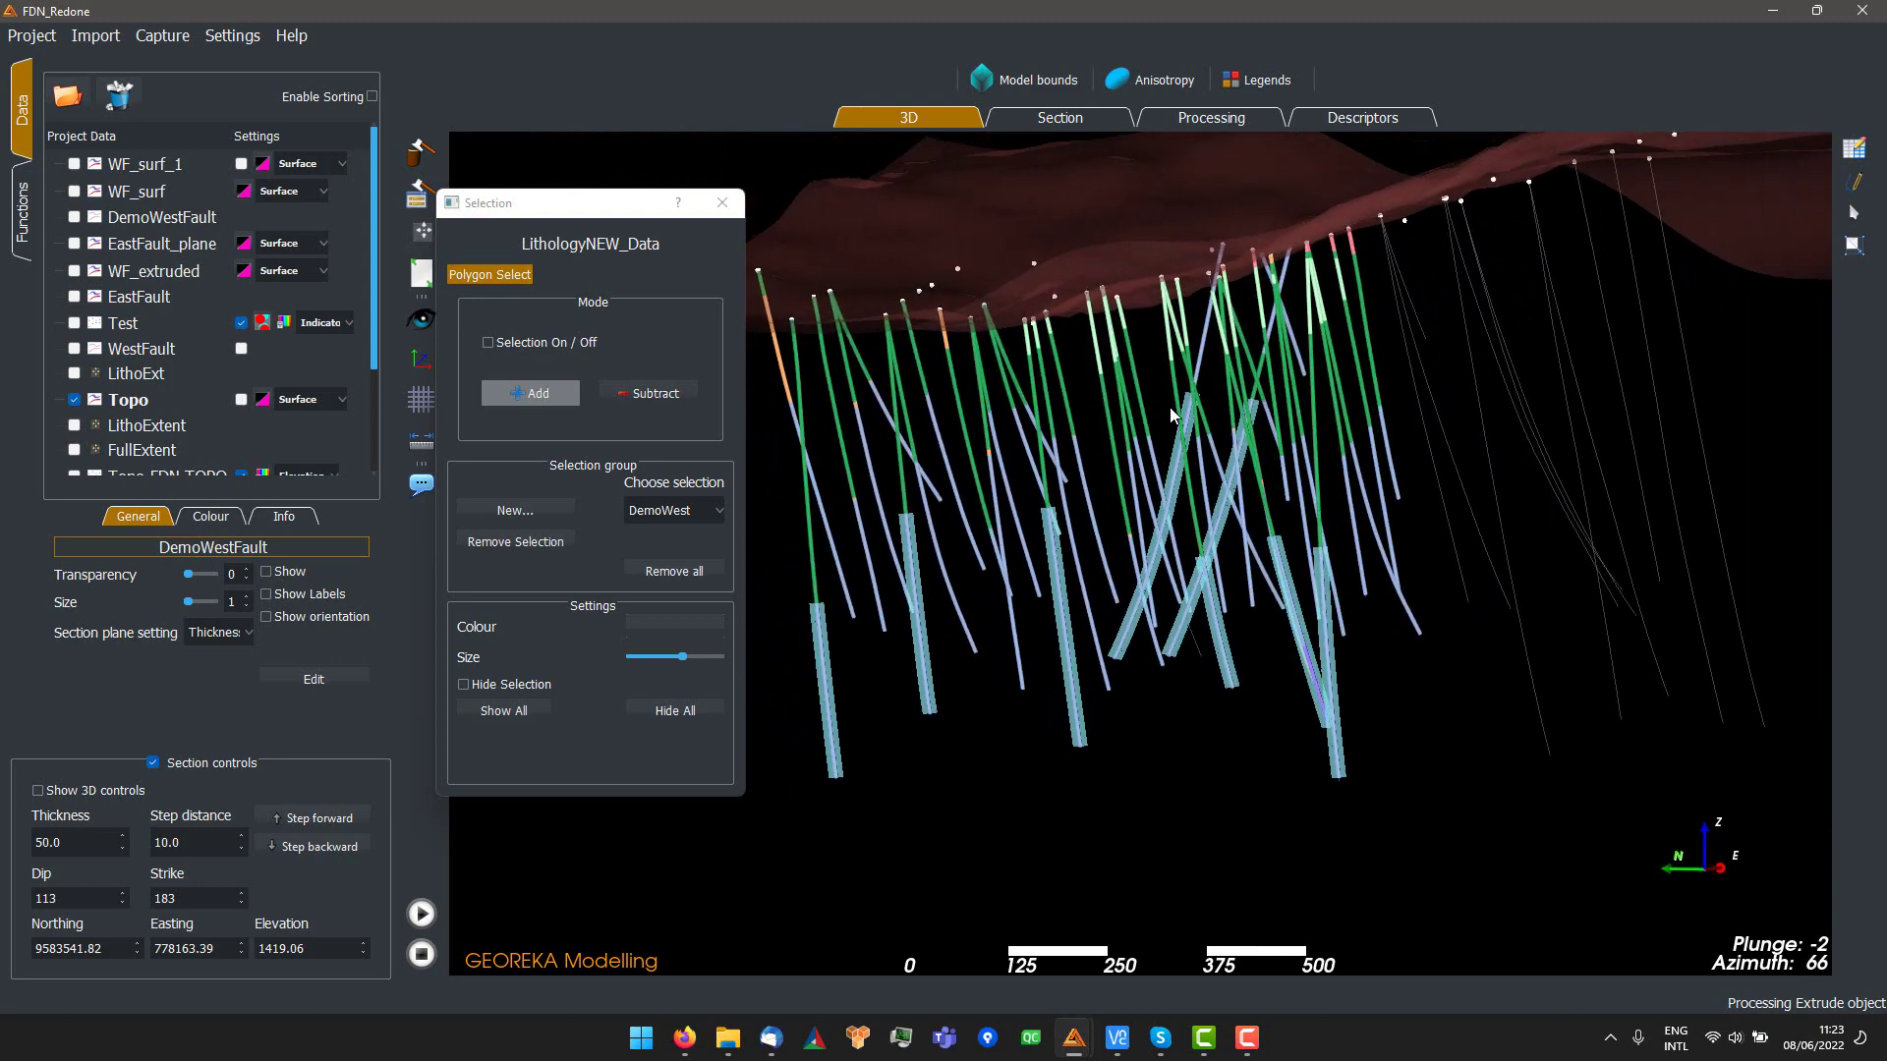
- Subtract the two oppositely inclined, crossing light-blue drillhole intervals from the DemoWest selection with polygon selections
left_click_drag(1311, 495, 1104, 460)
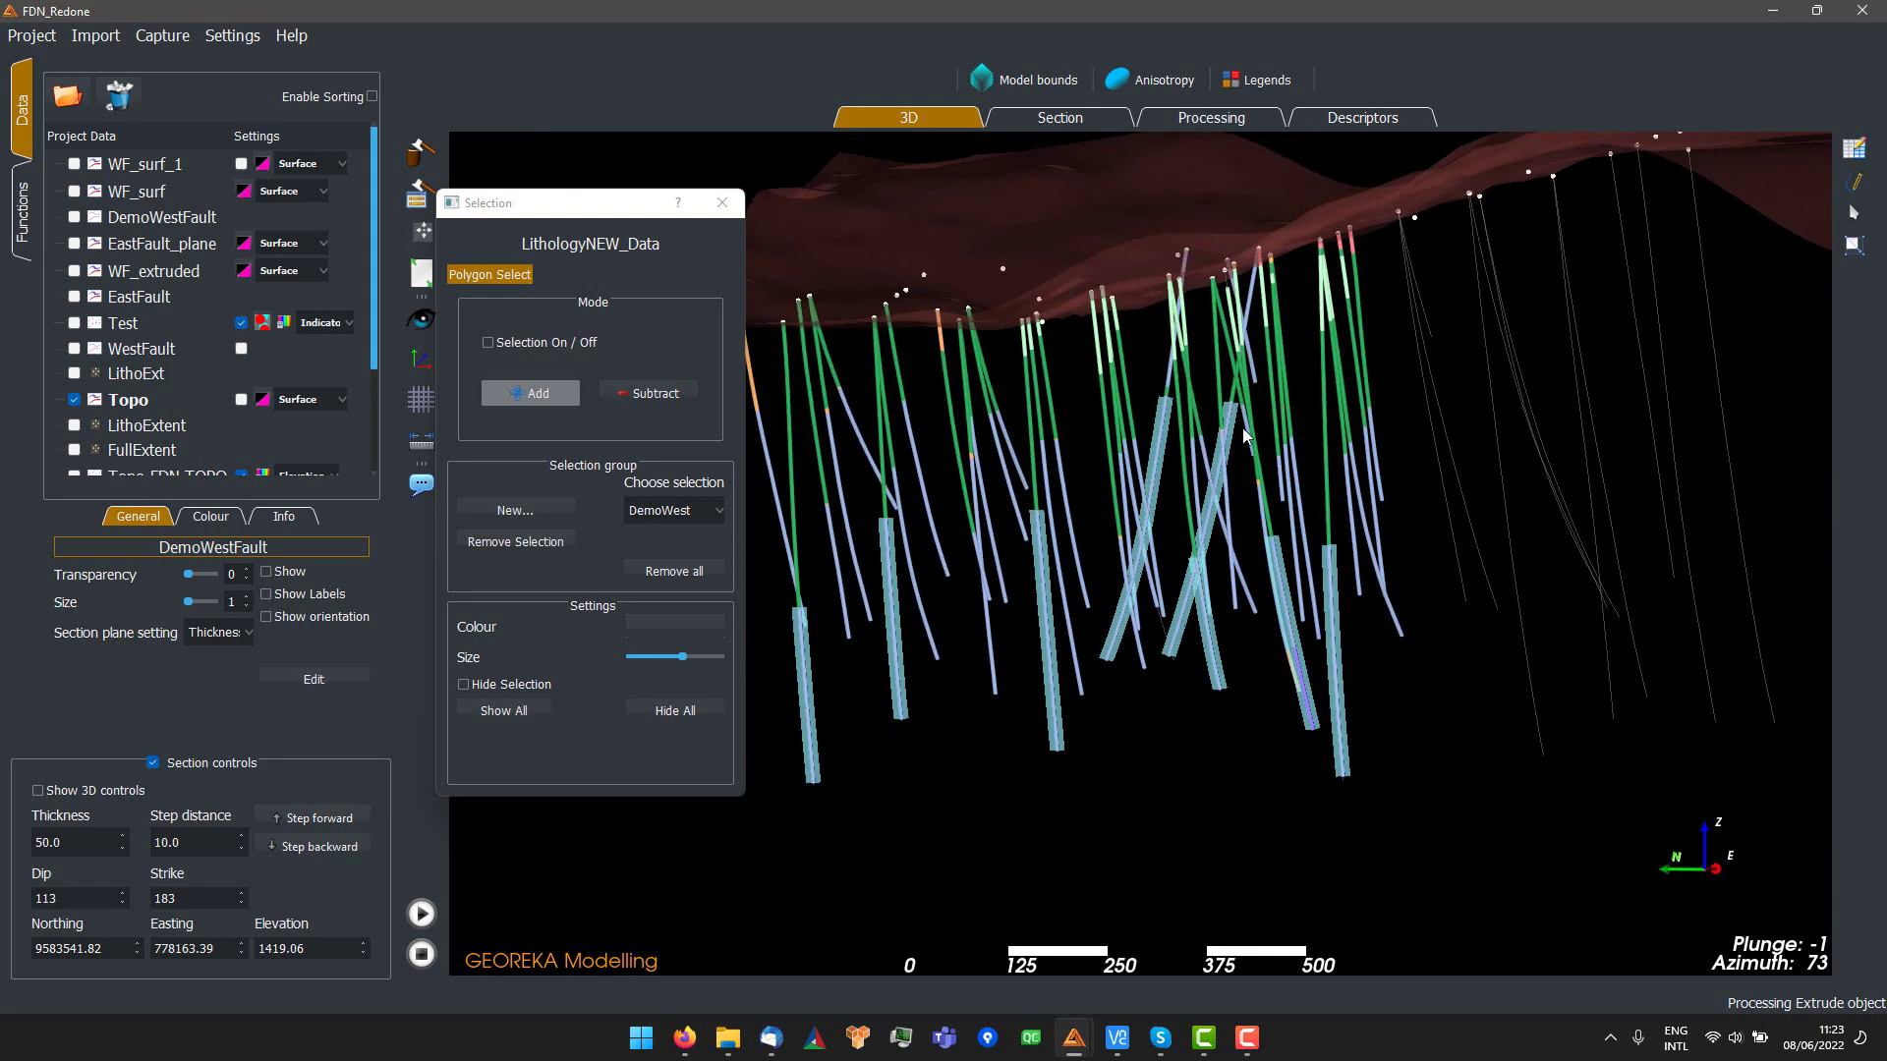
left_click_drag(1209, 503, 1159, 509)
left_click(650, 395)
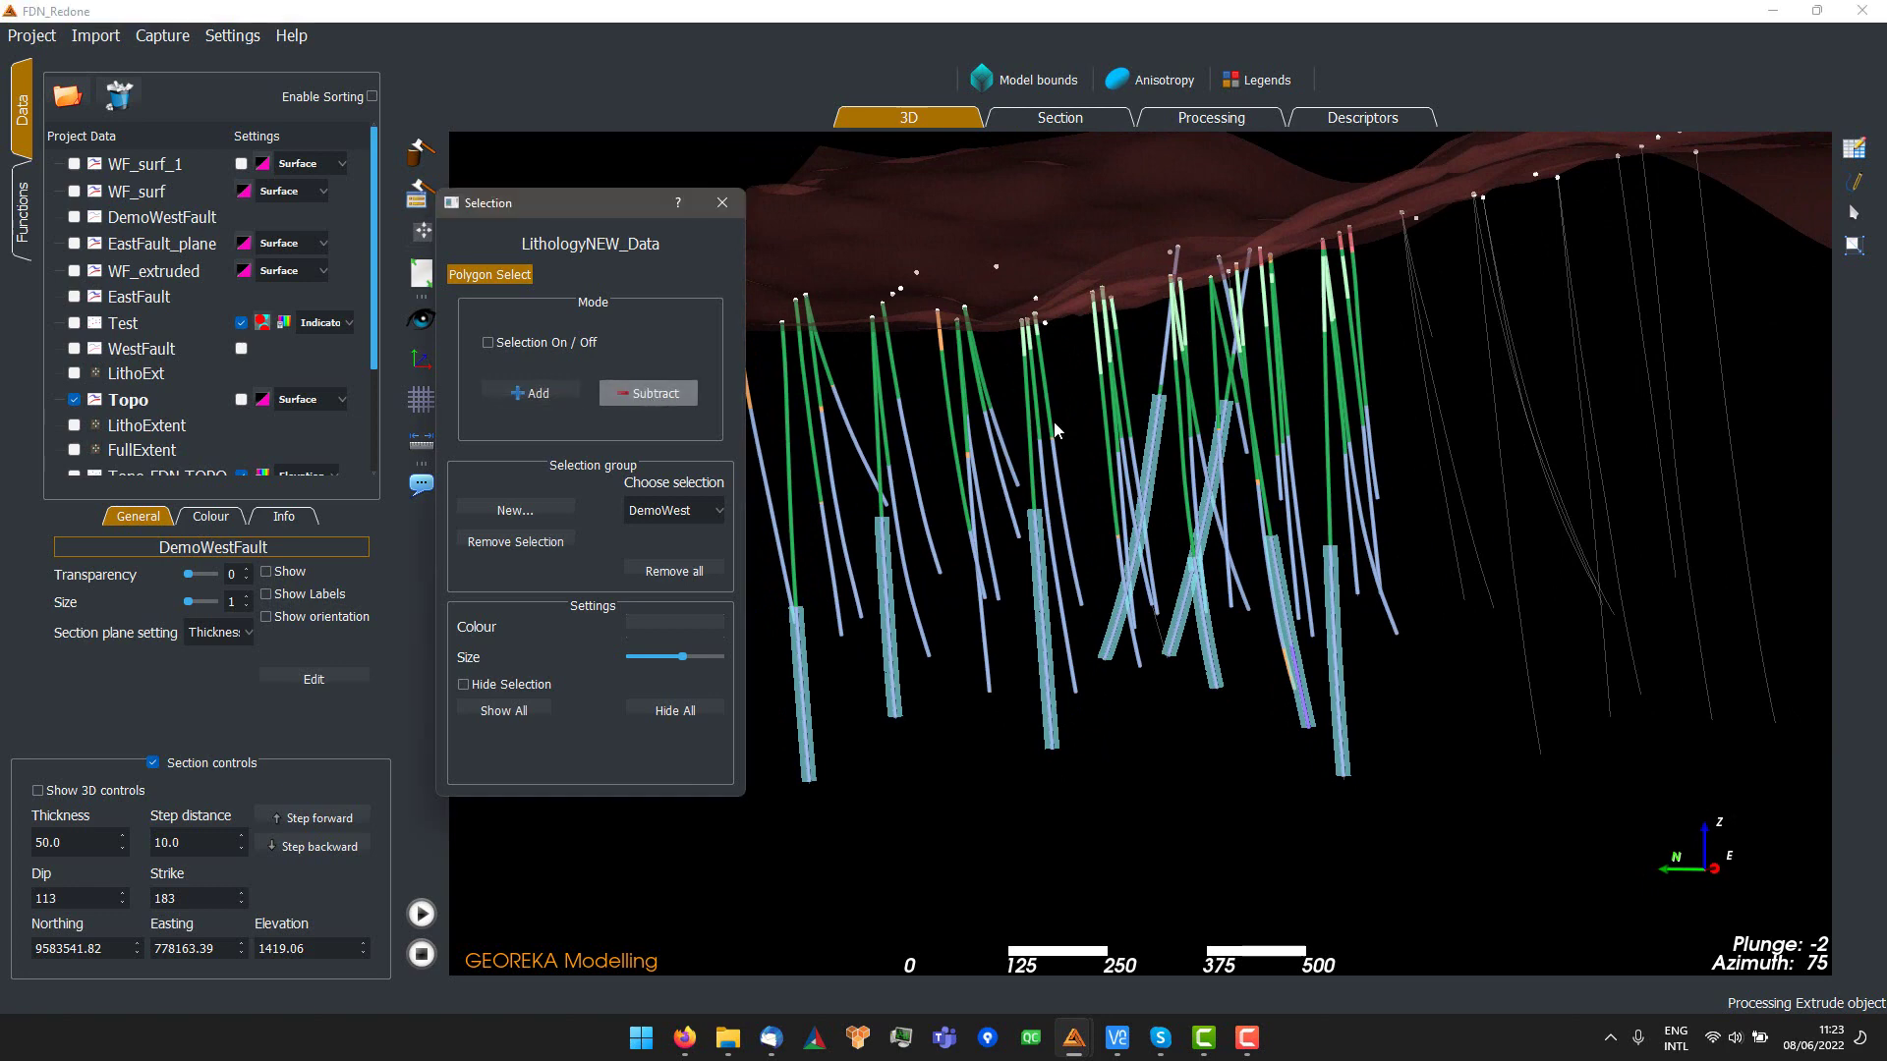
left_click(544, 346)
left_click(1151, 399)
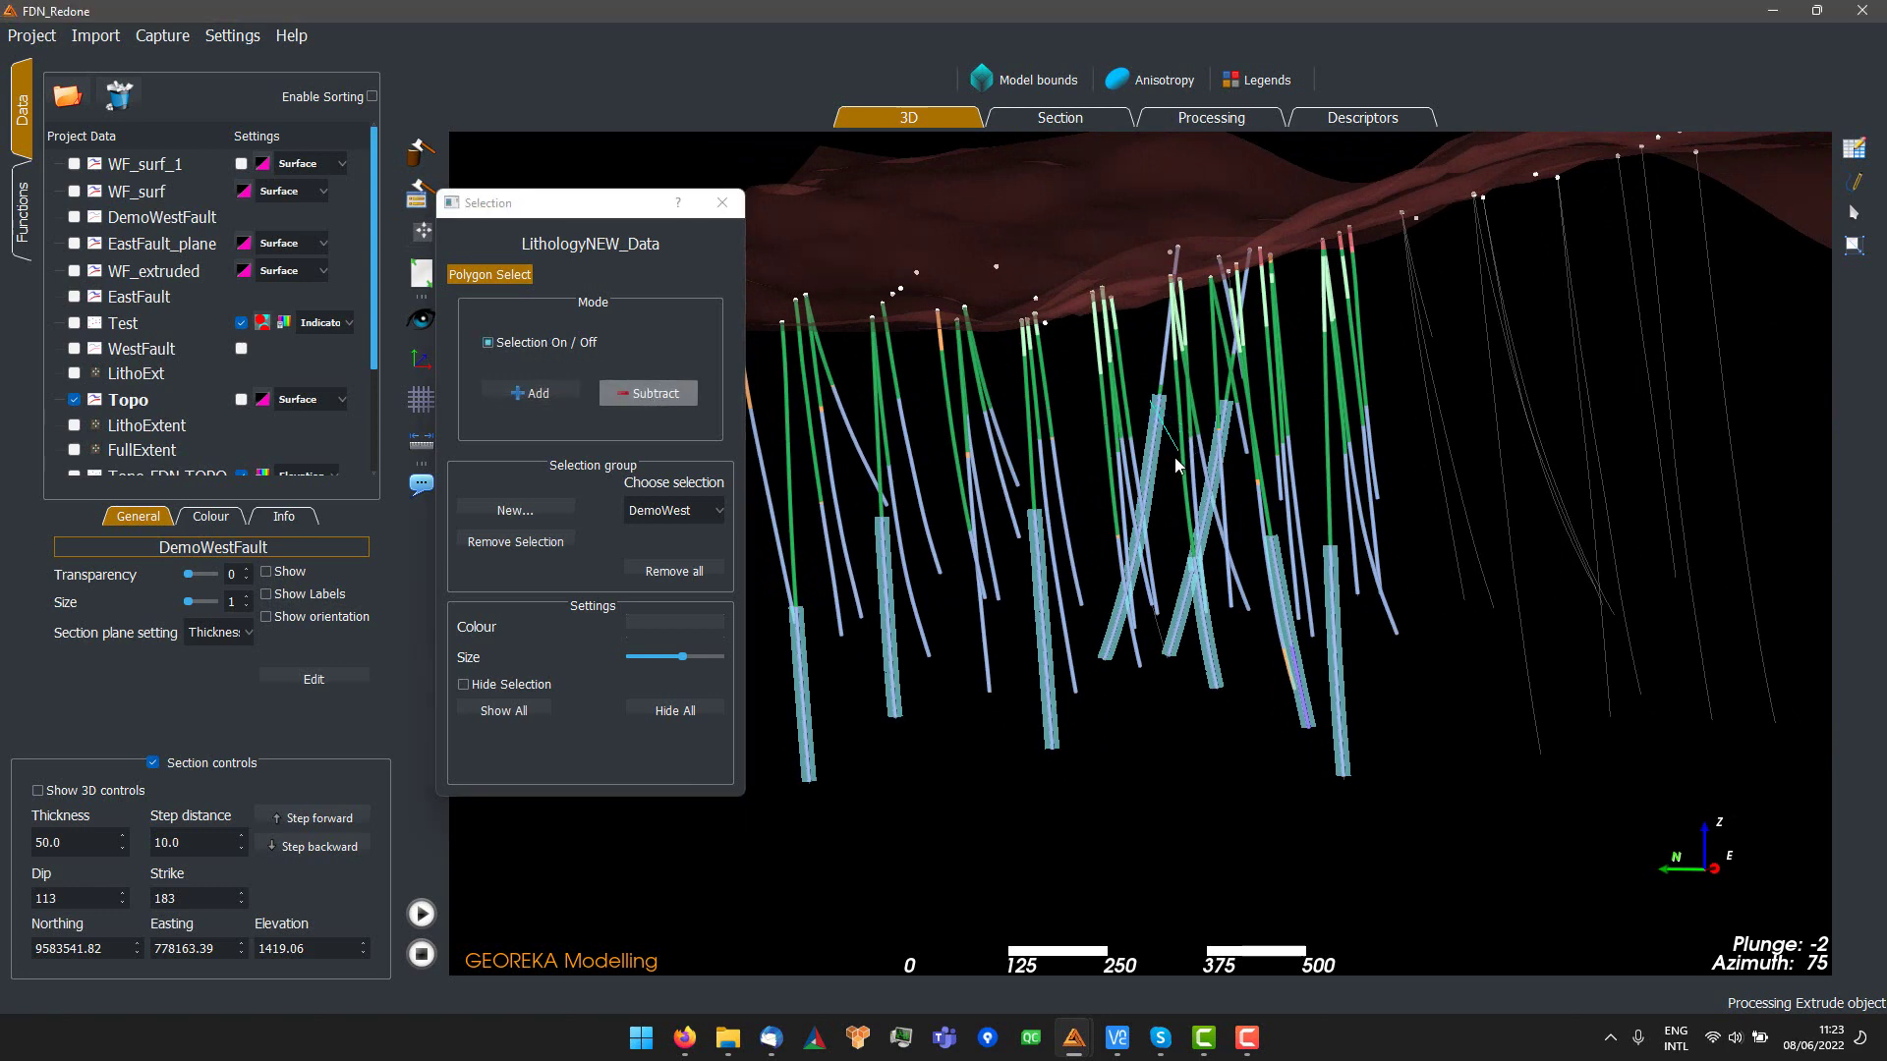
double_click(1130, 447)
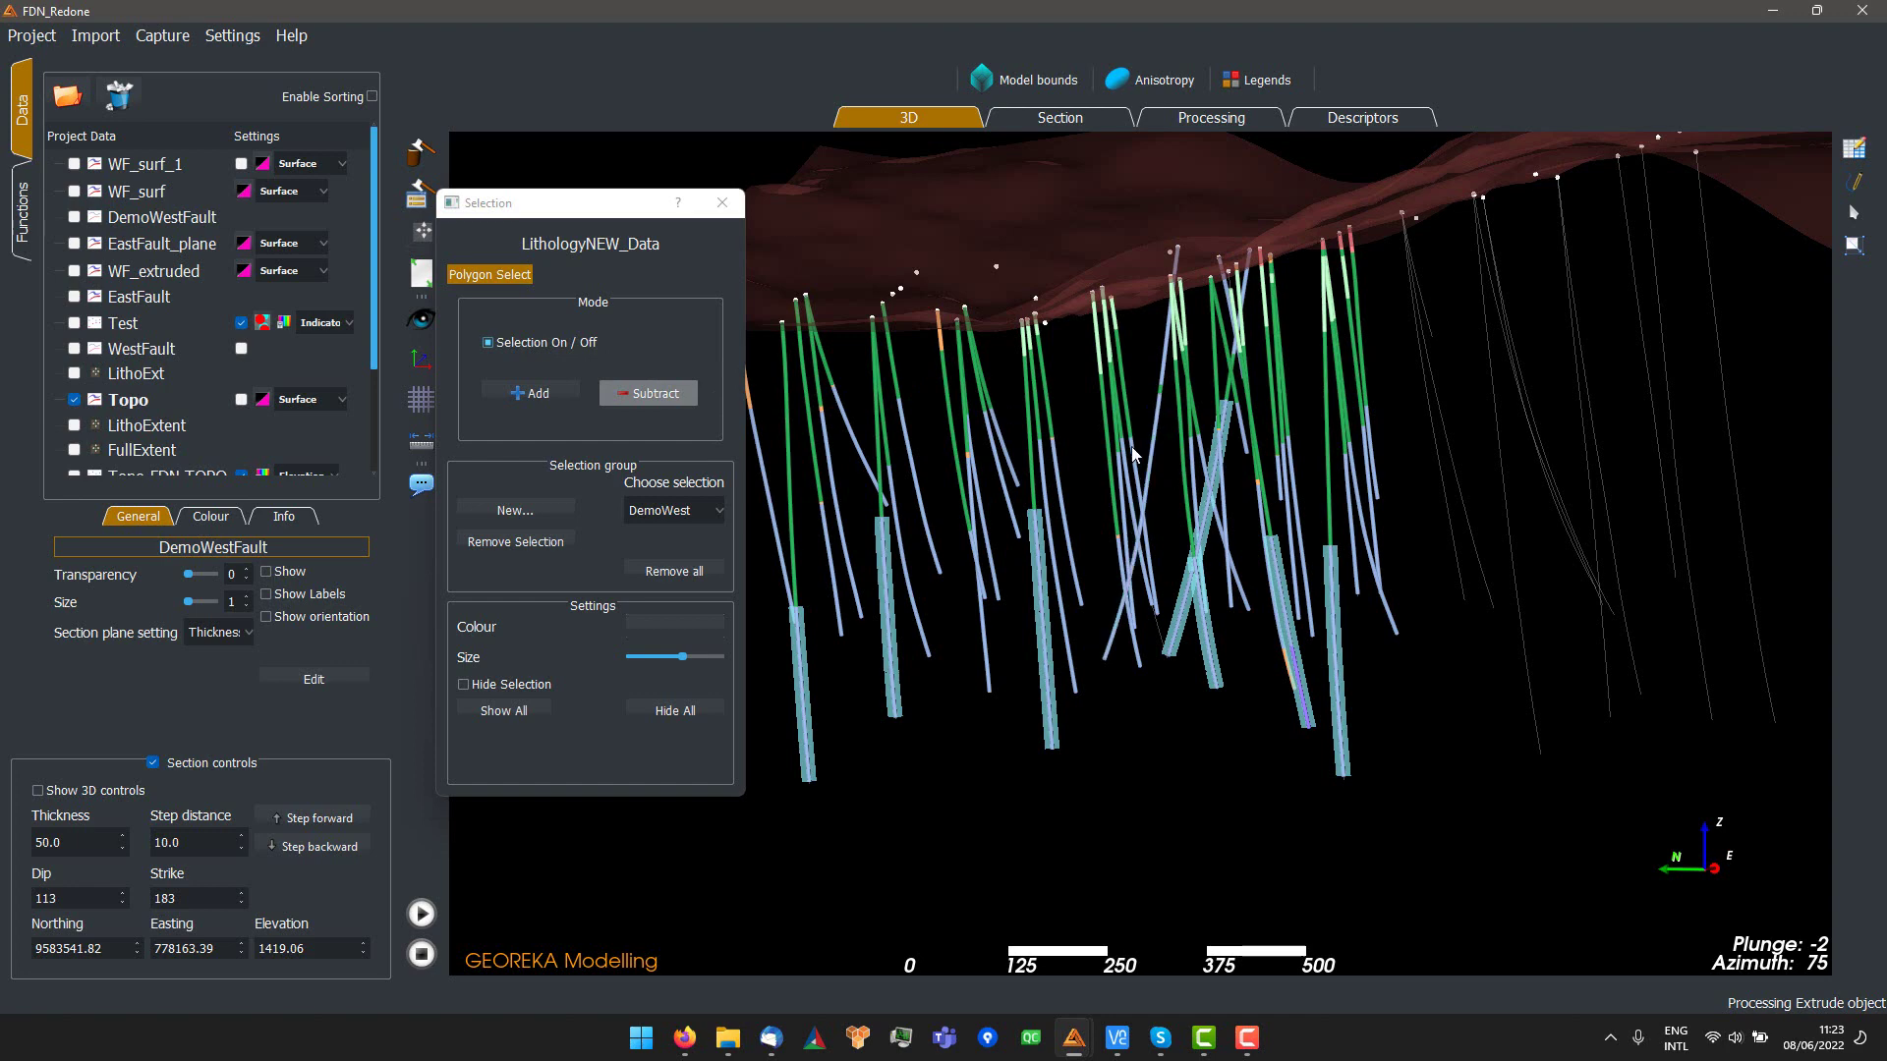
left_click(1208, 410)
left_click(1245, 456)
double_click(1203, 455)
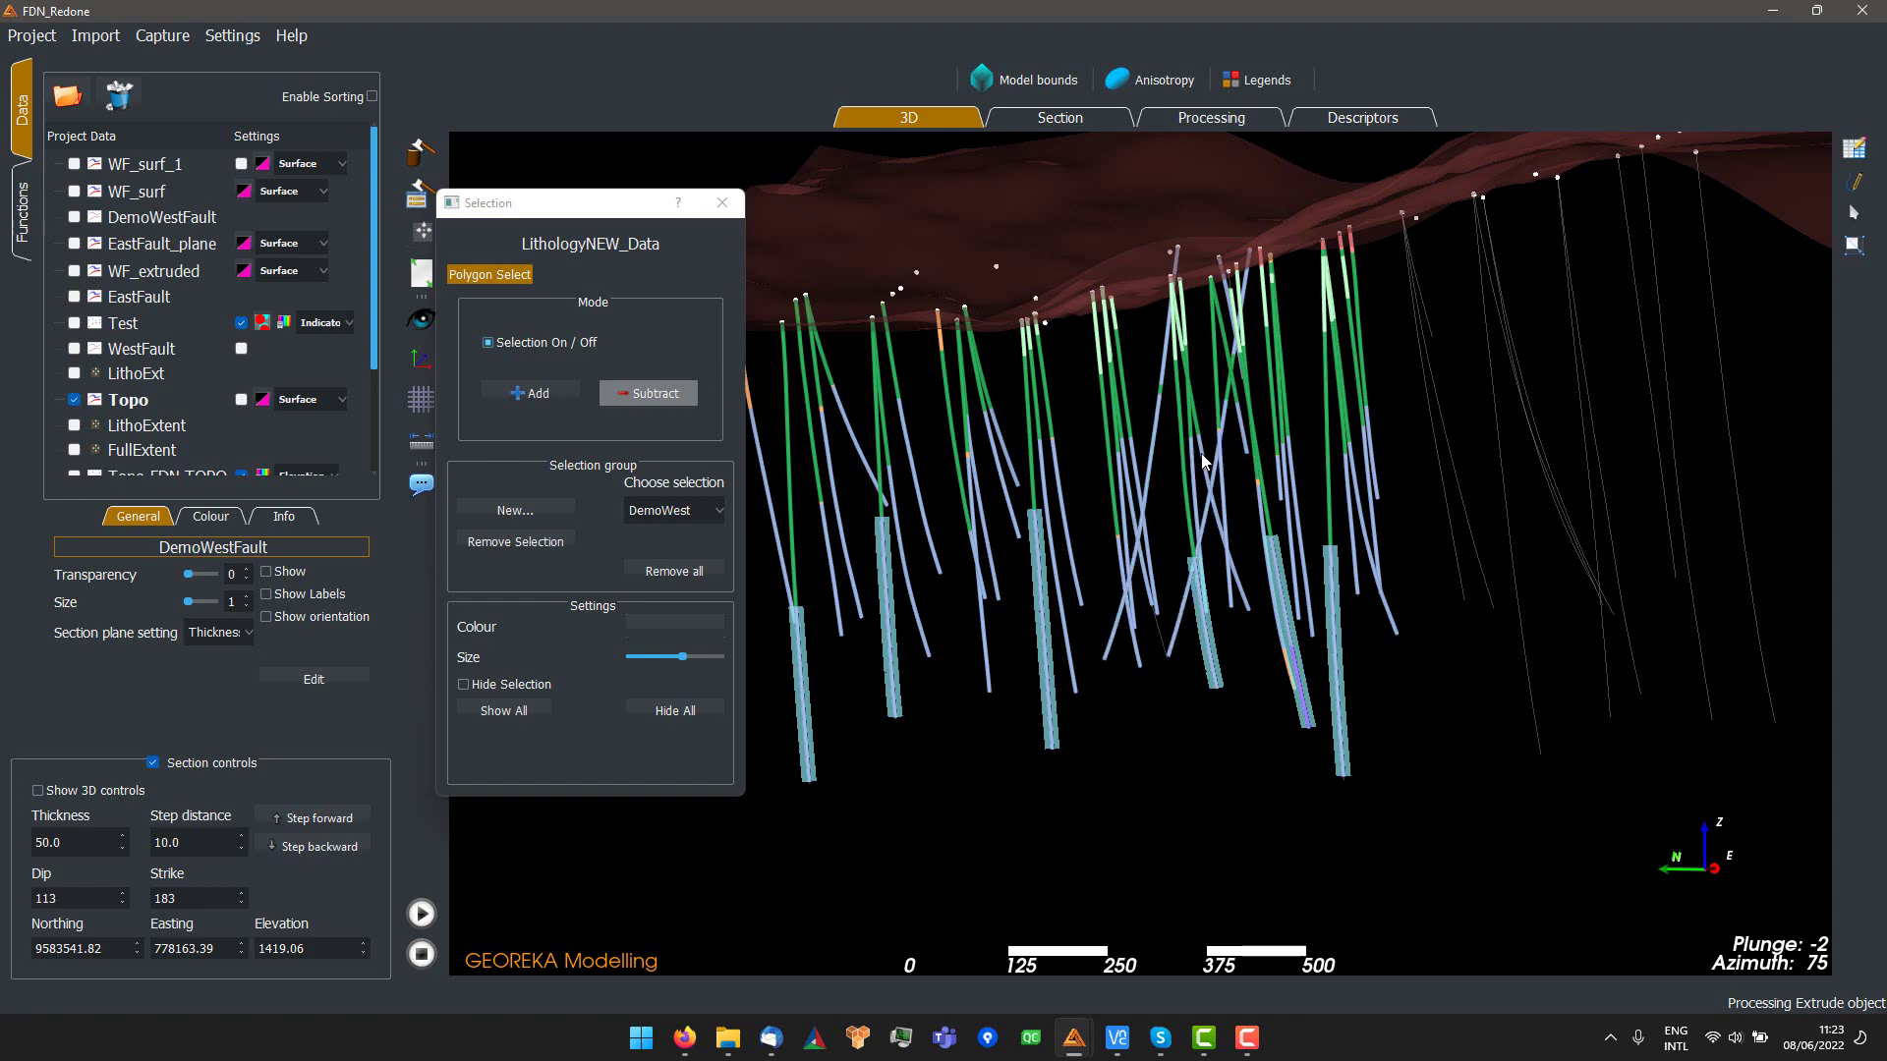
- Add the light-blue interval beneath the thin orange band in the central drillhole to the DemoWest selection
left_click(539, 391)
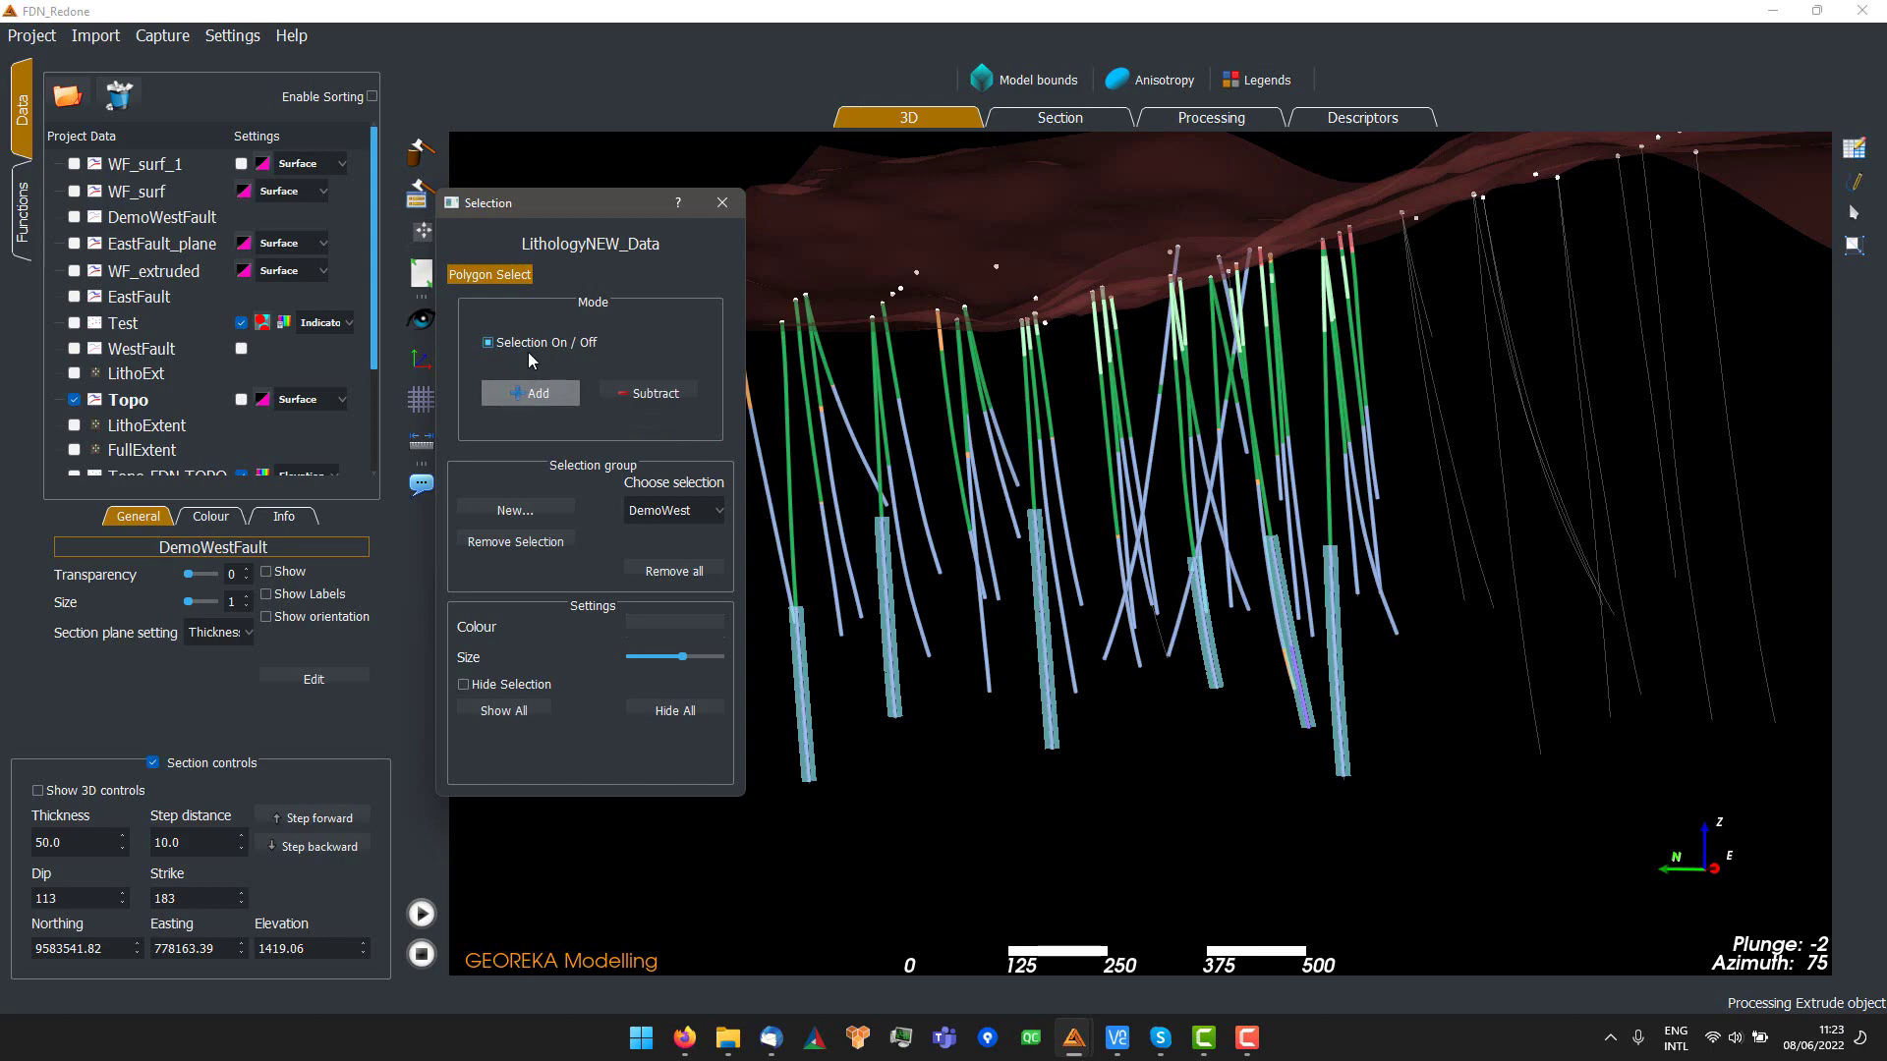
left_click_drag(1002, 674, 1095, 678)
scroll(1122, 548, "up", 4)
scroll(1122, 547, "up", 2)
left_click_drag(1122, 547, 1163, 541)
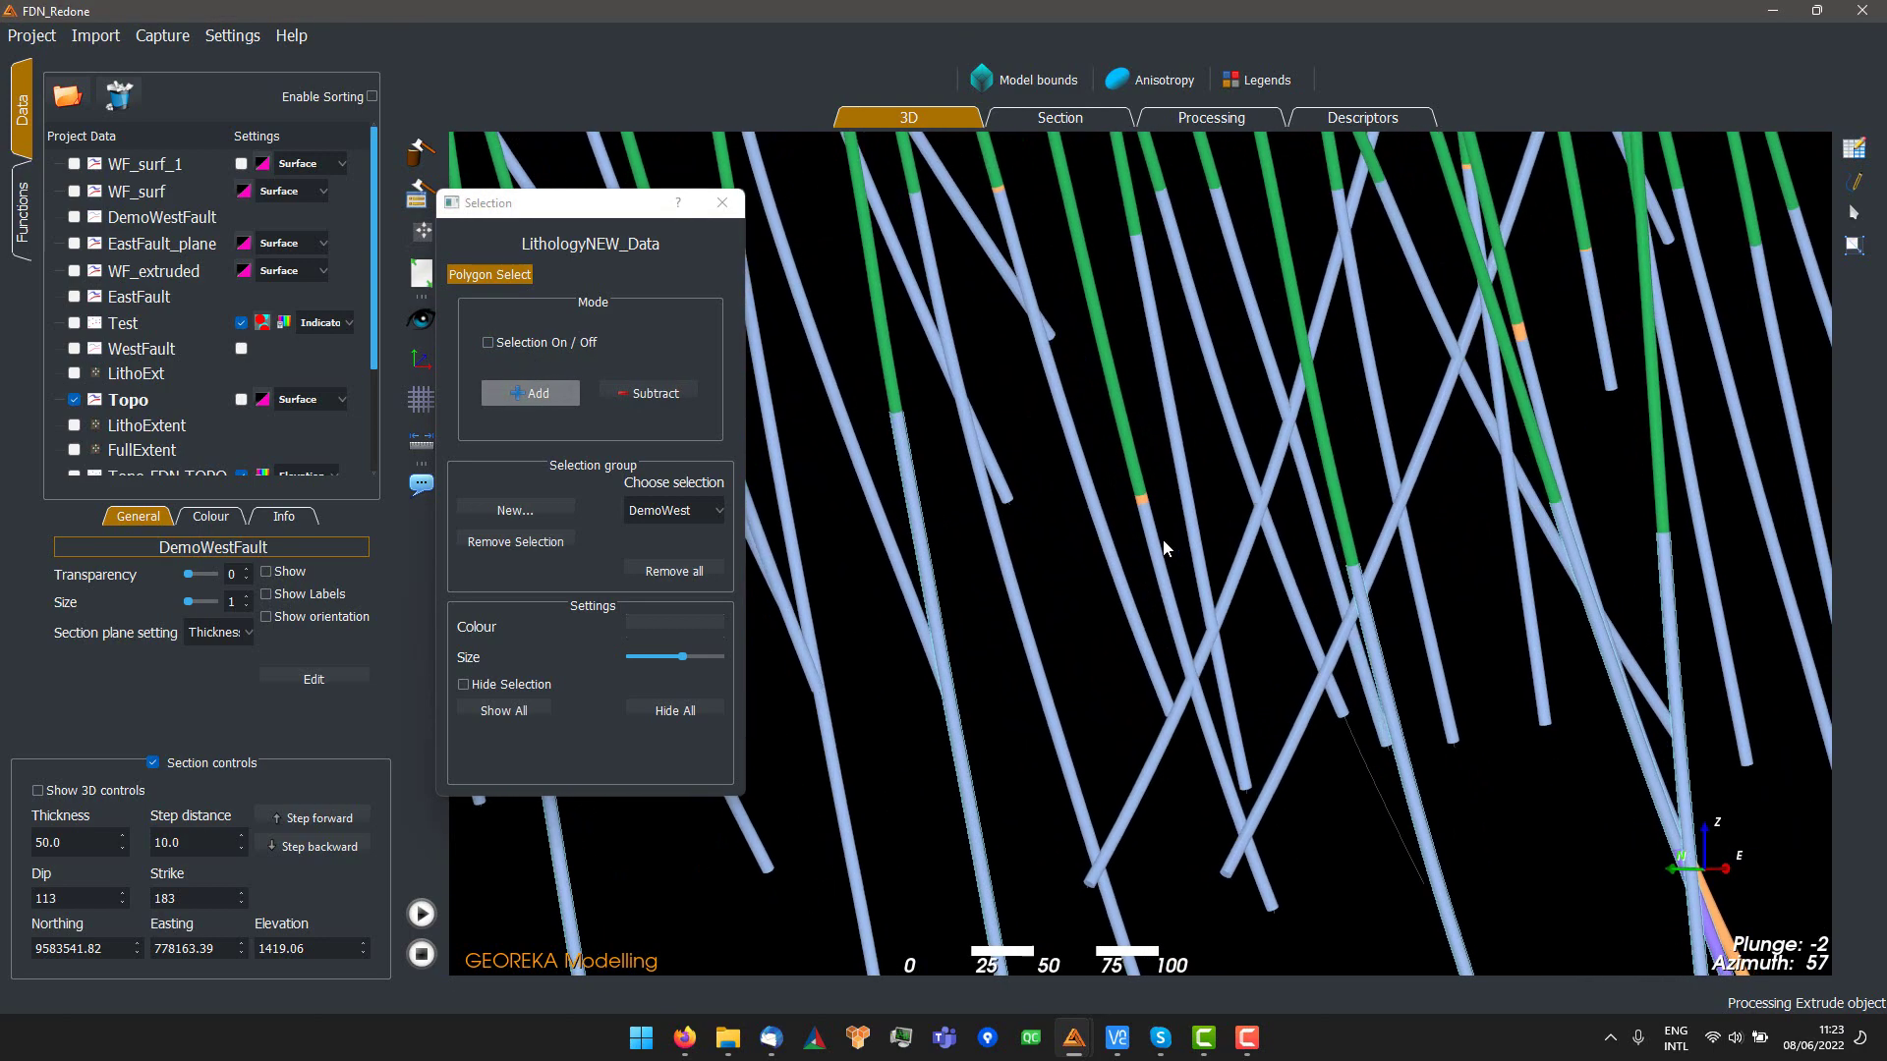
left_click(491, 343)
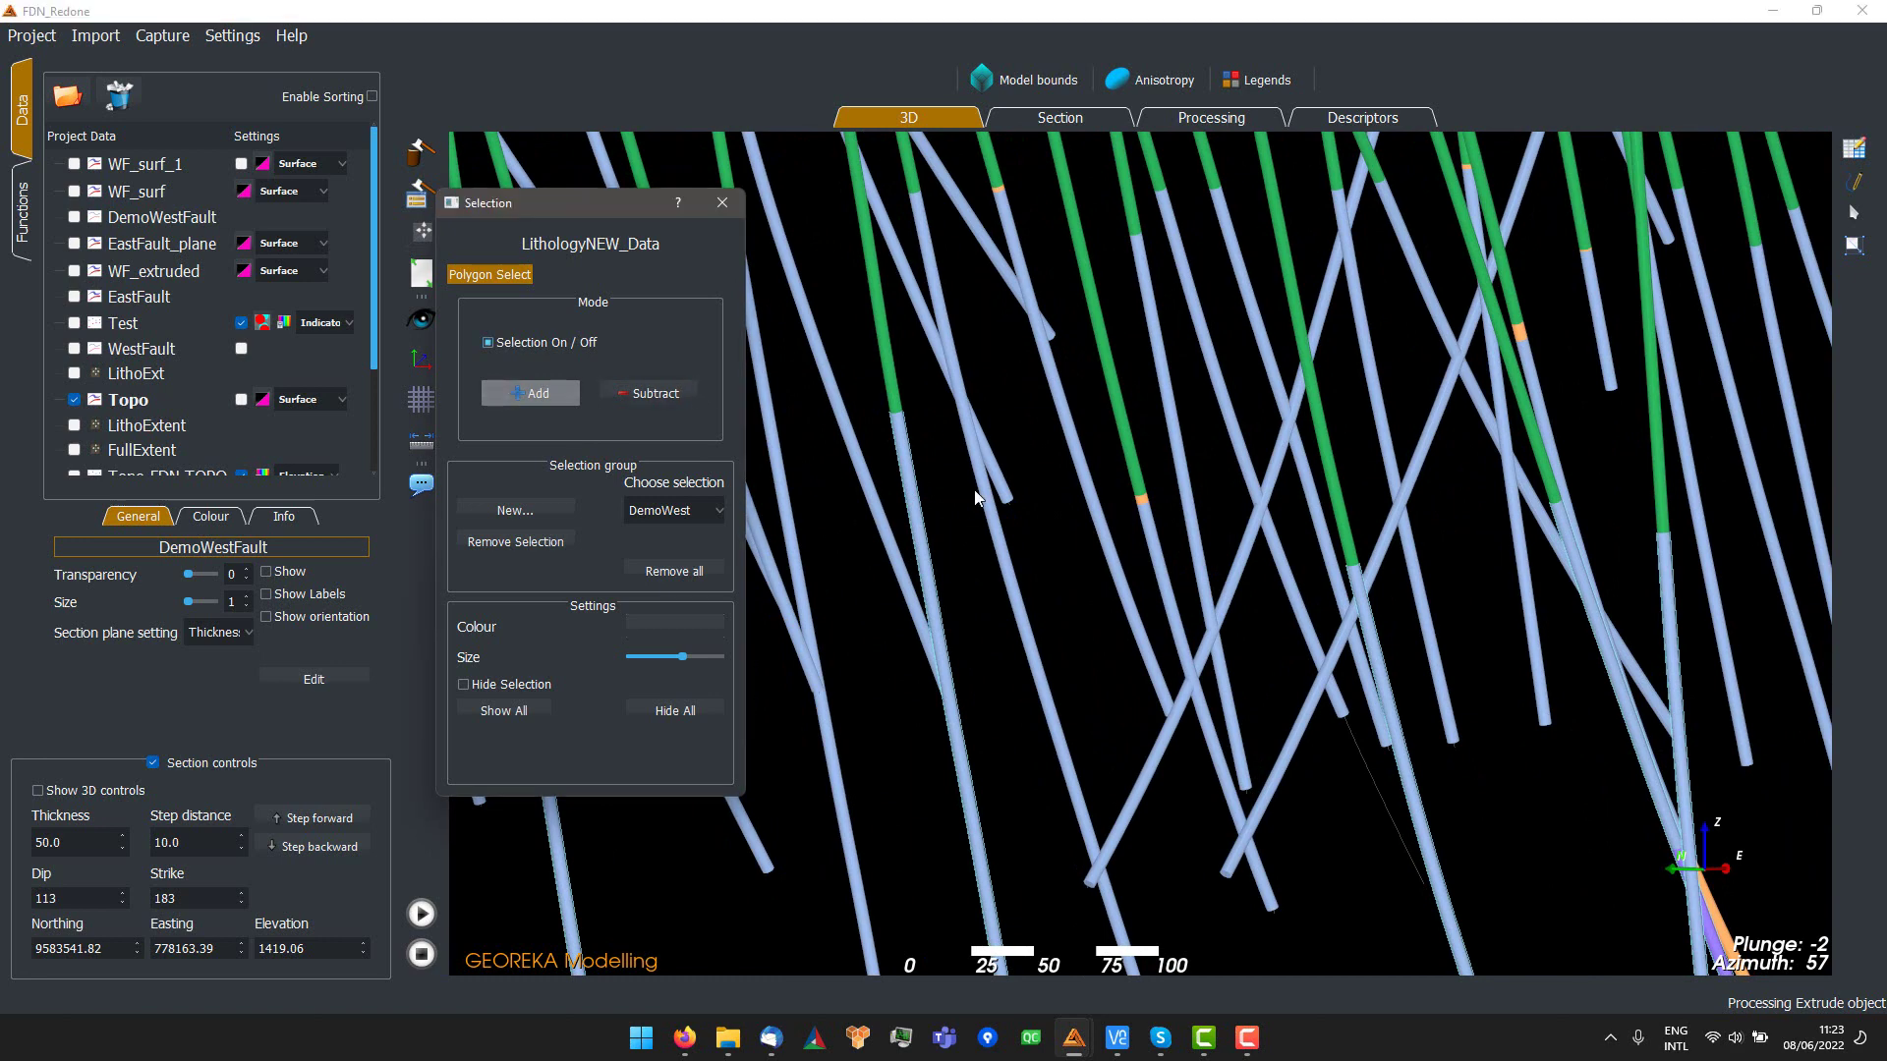
left_click(1130, 528)
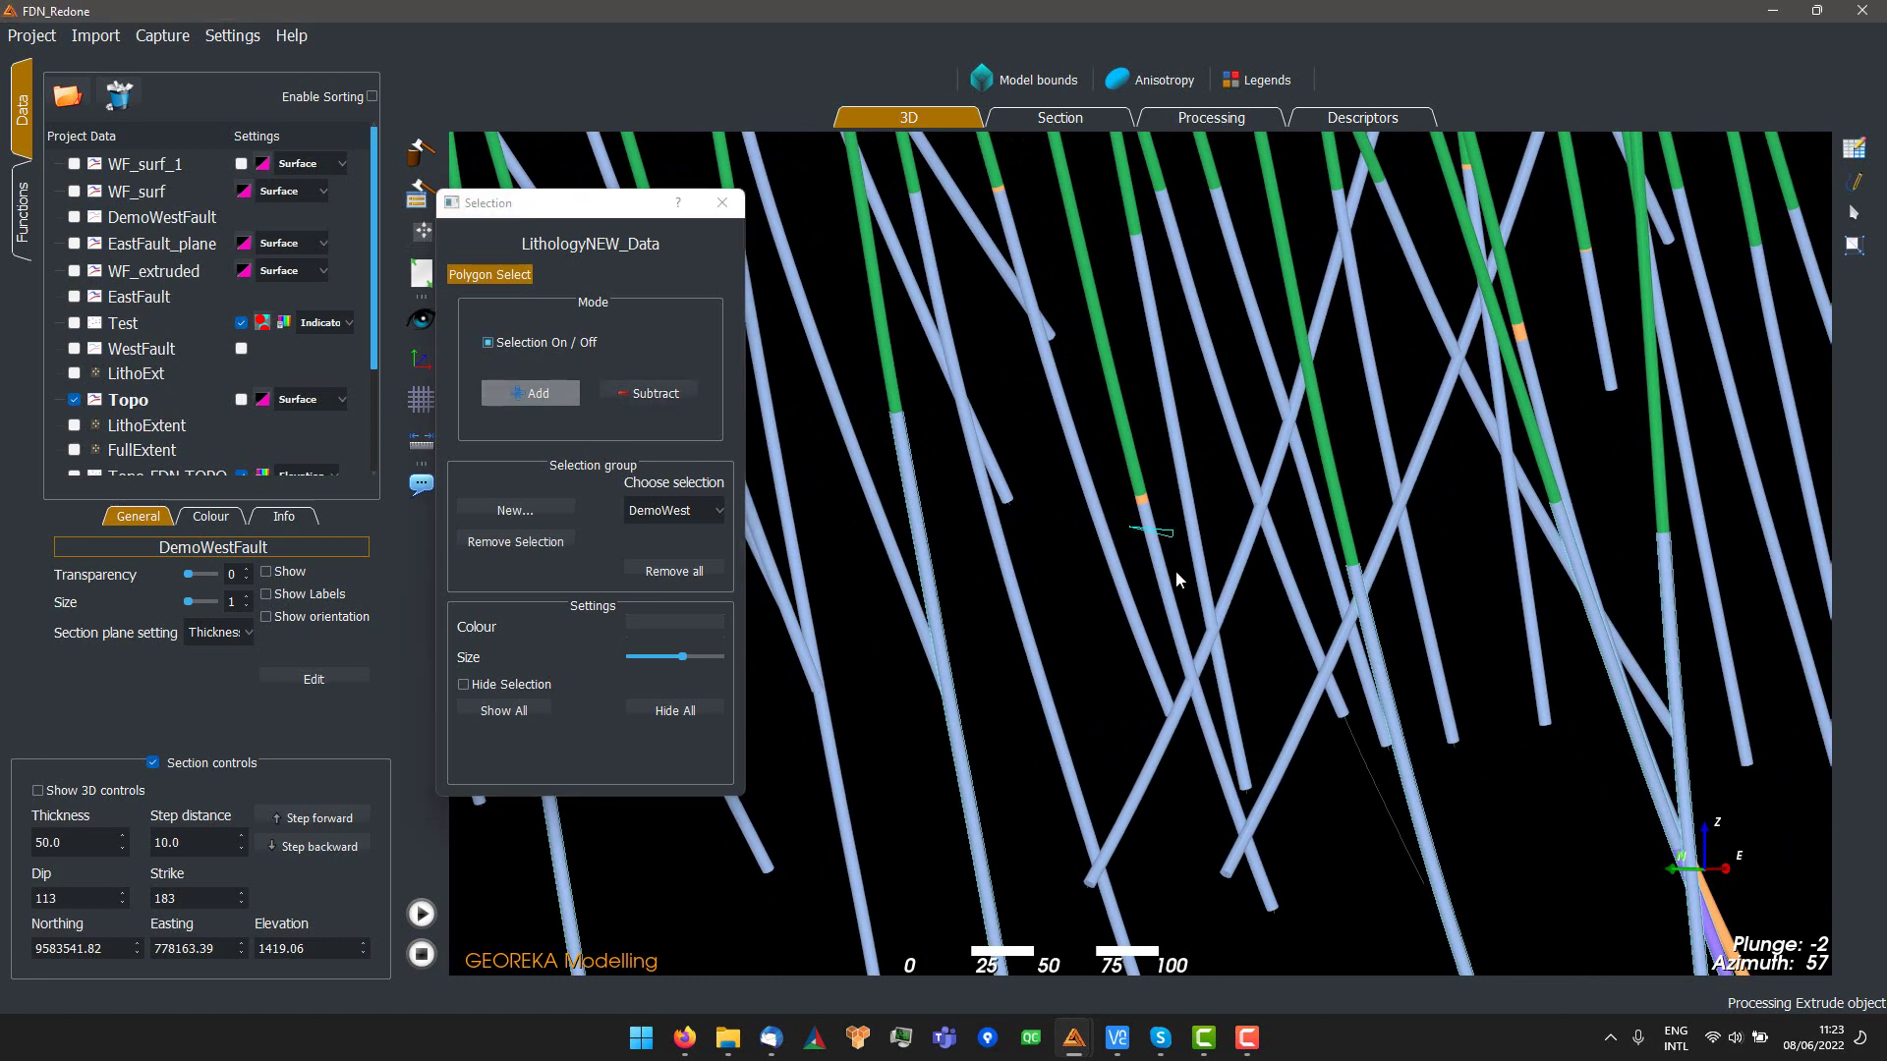
right_click(1159, 609)
scroll(1188, 603, "down", 5)
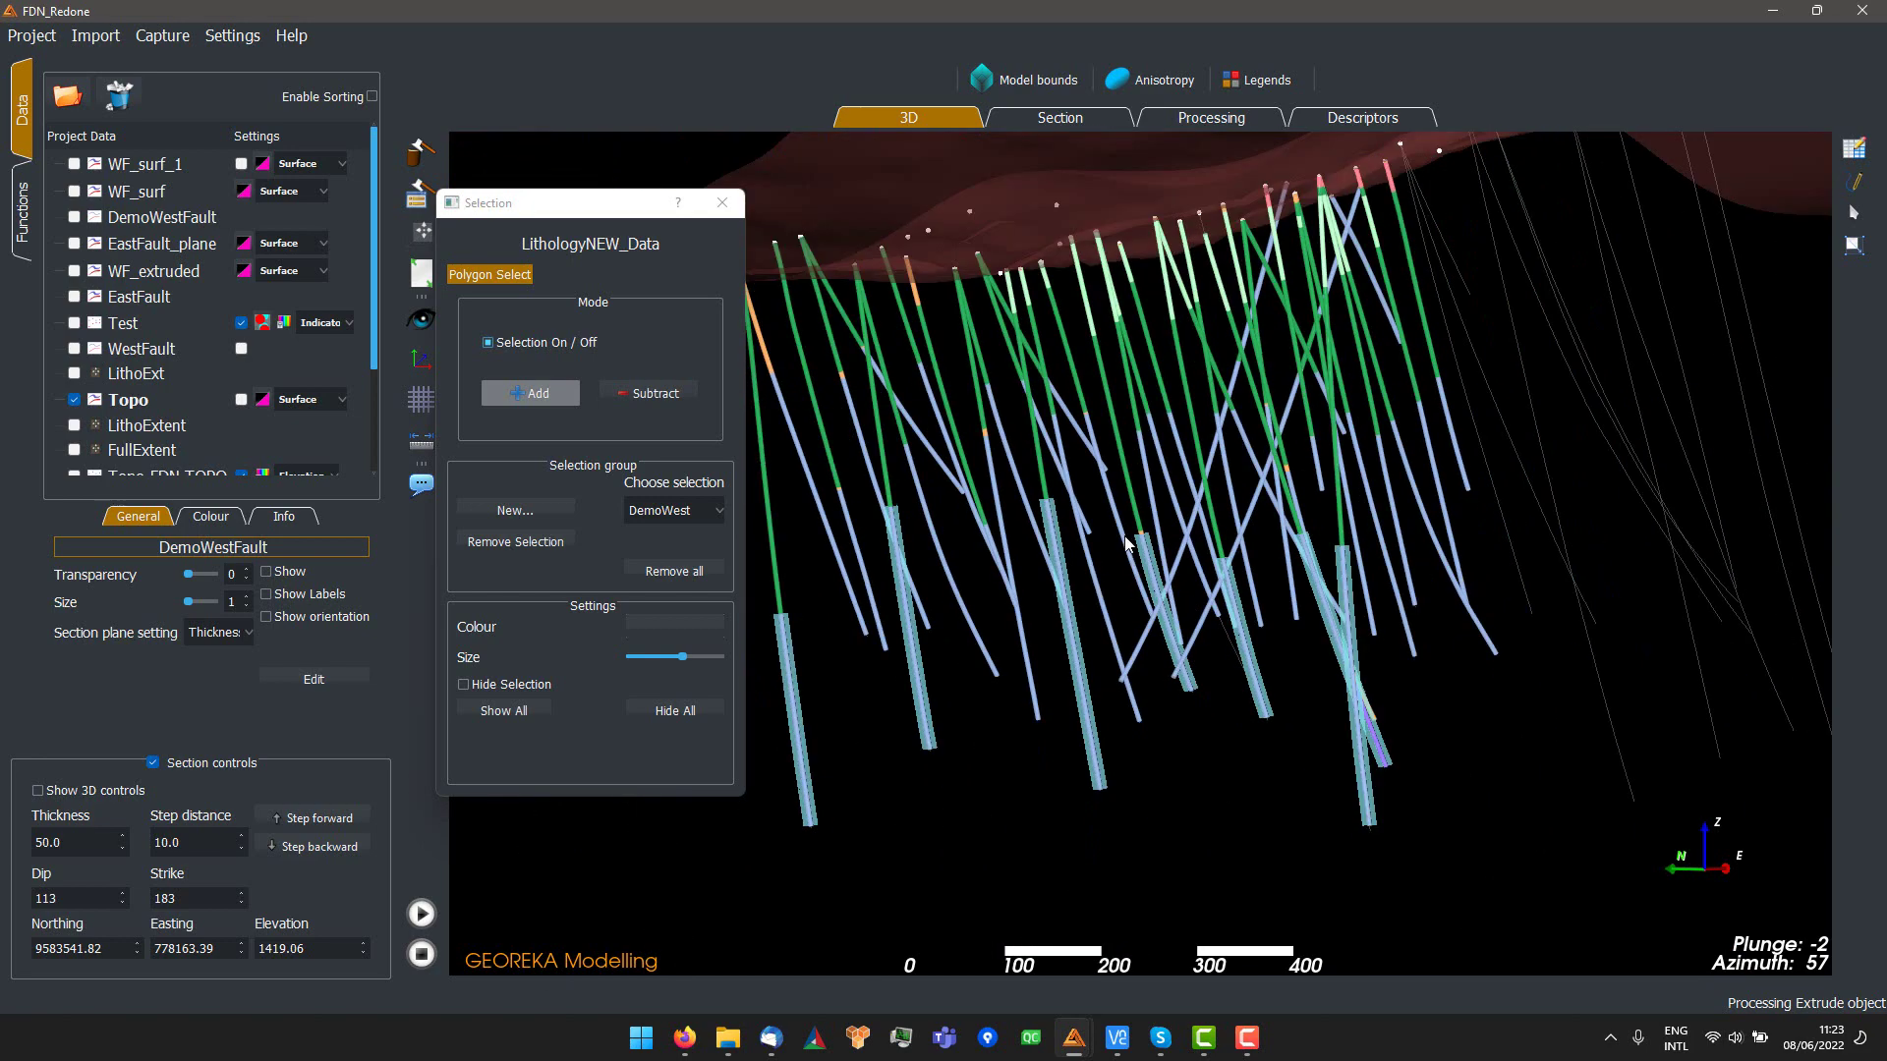
left_click(515, 340)
- Add the short light-blue lower interval between two already selected northern drillholes to the DemoWest selection
left_click_drag(1284, 698, 1153, 709)
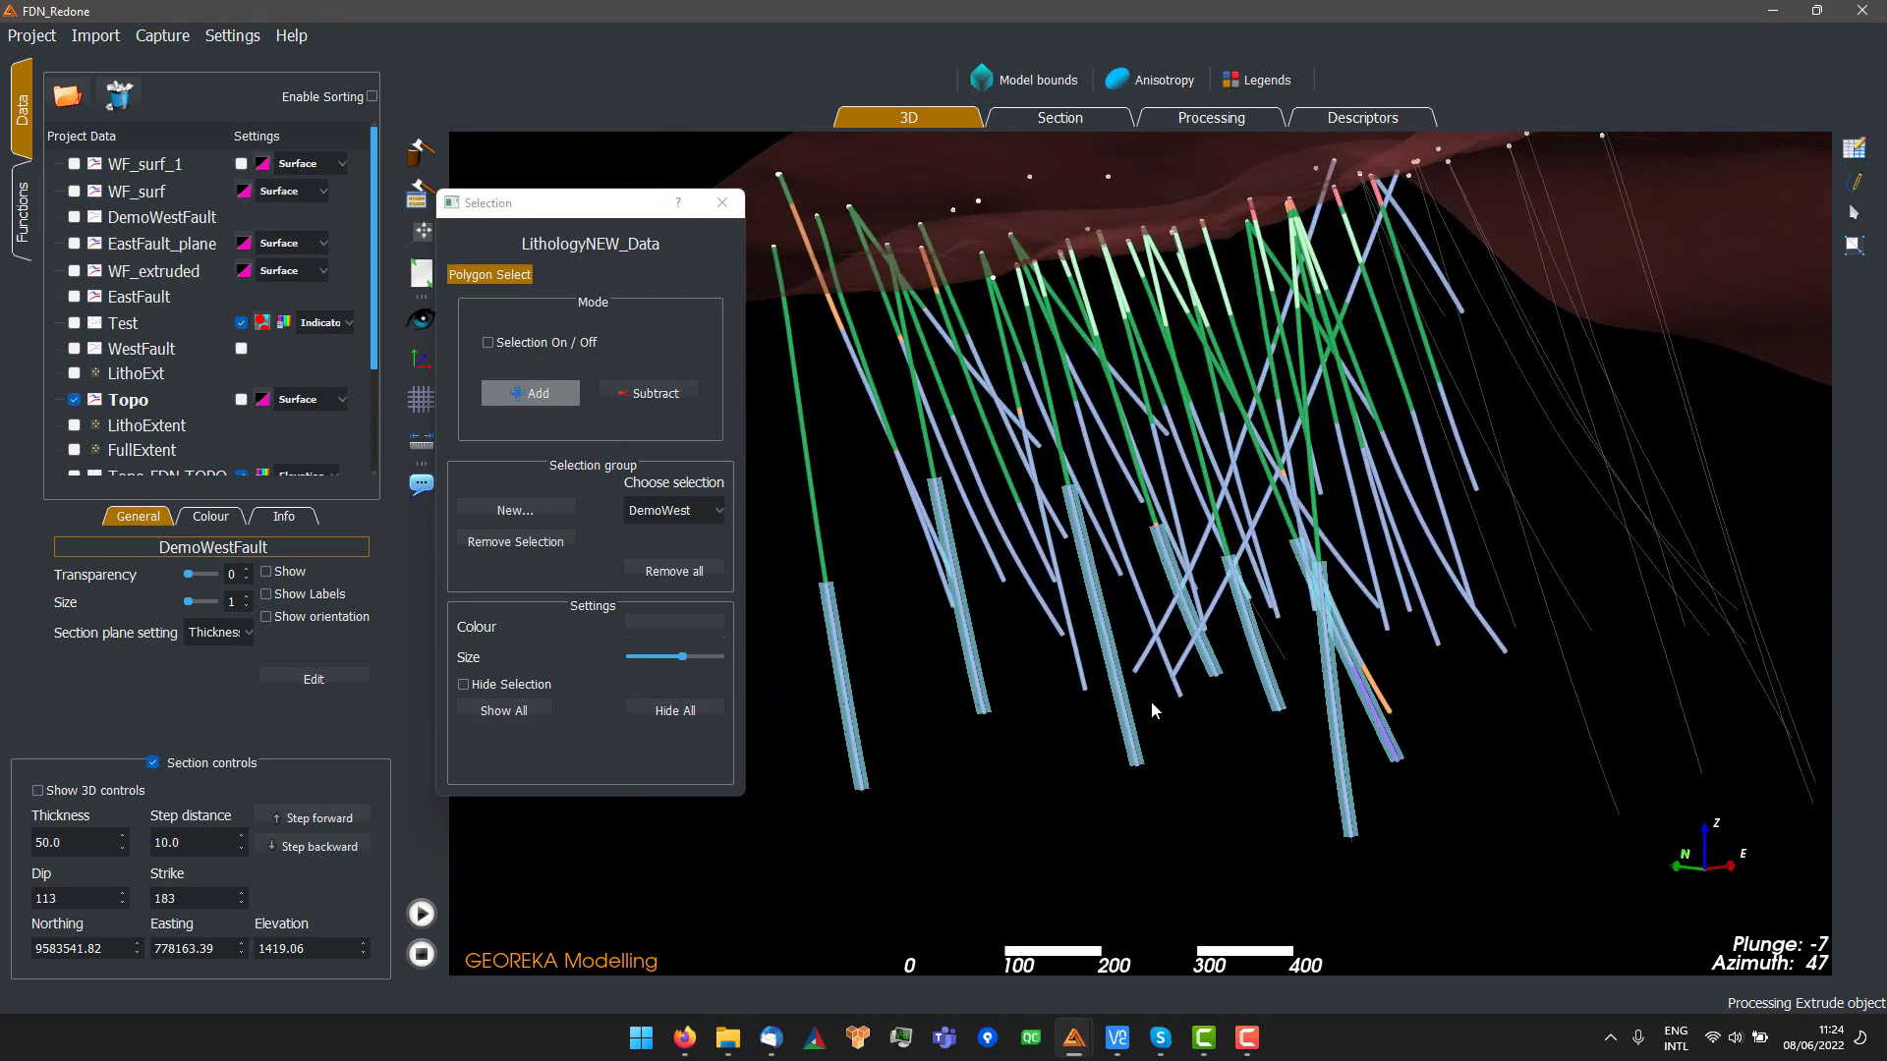
scroll(1153, 709, "up", 5)
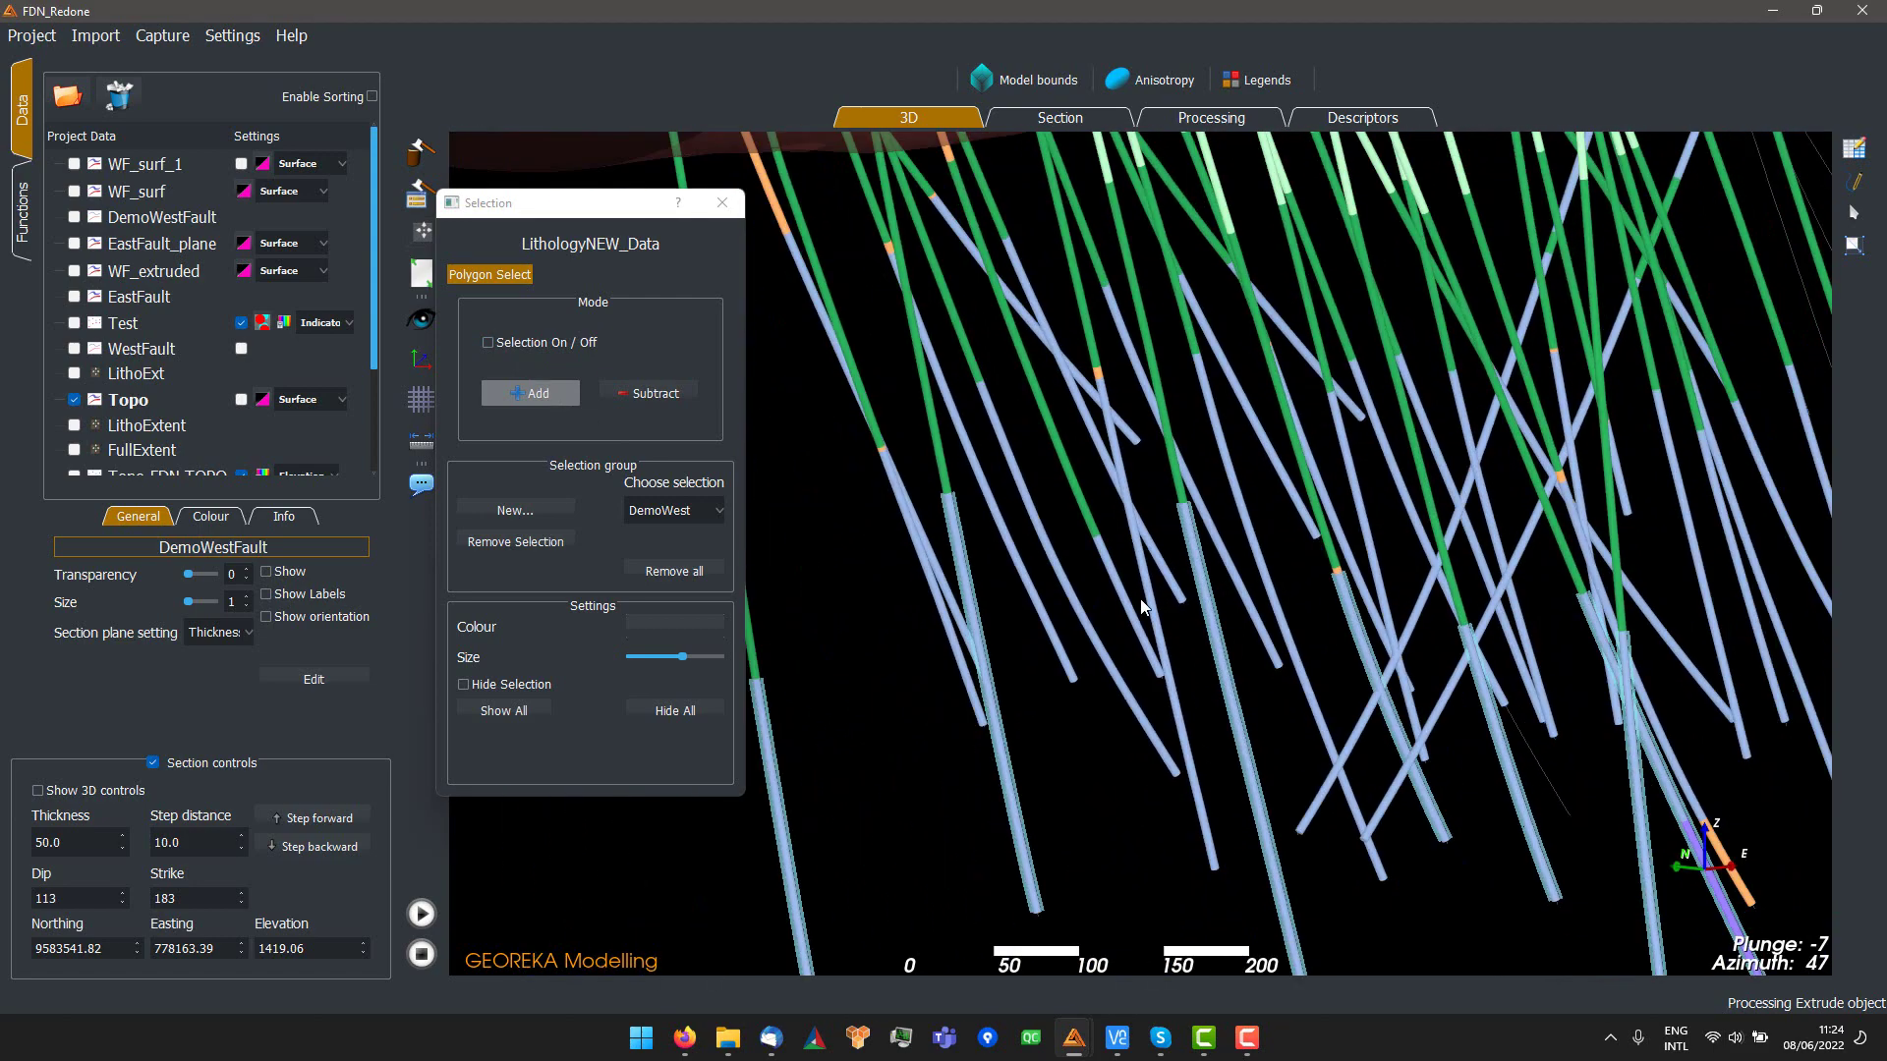
left_click(602, 340)
left_click(1097, 570)
left_click(502, 344)
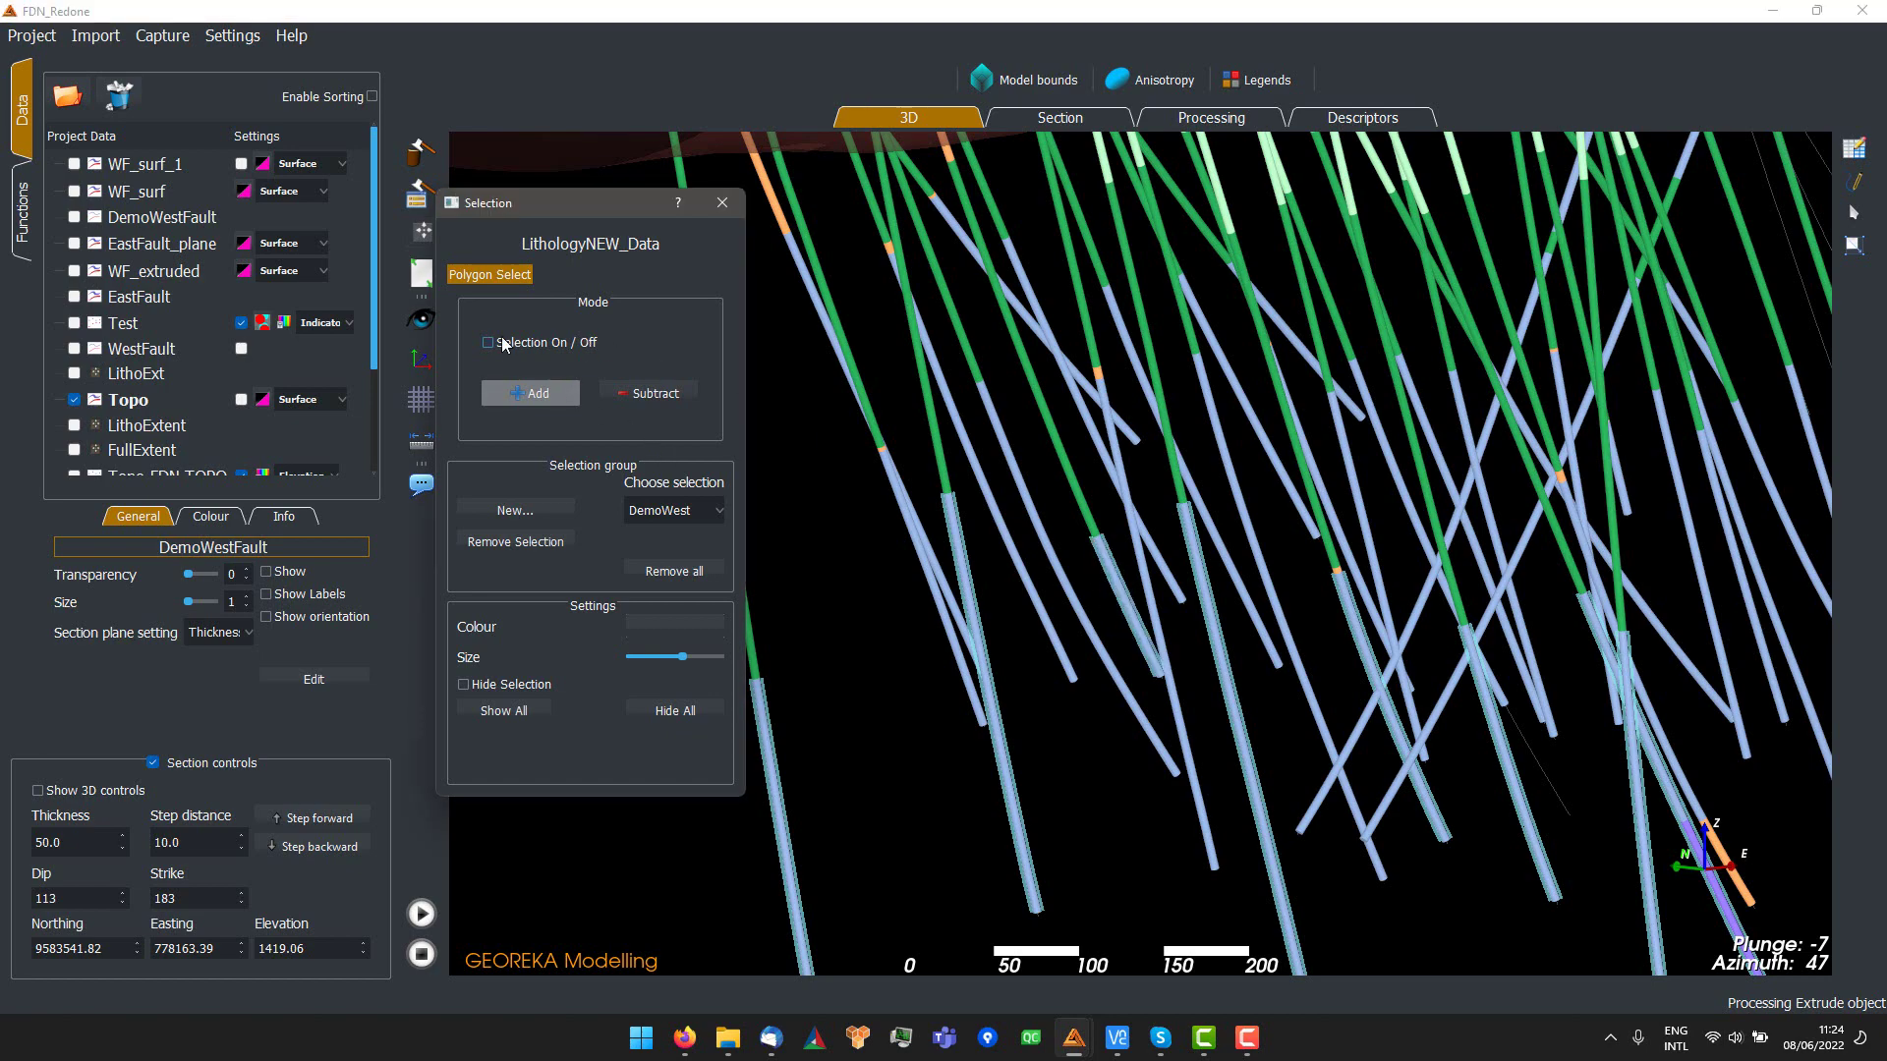
- View the holes from the opposite side, add the light-blue interval below the northern hole's orange band to DemoWest, and close the selection dialog
scroll(1075, 470, "down", 6)
left_click_drag(1295, 595, 1279, 719)
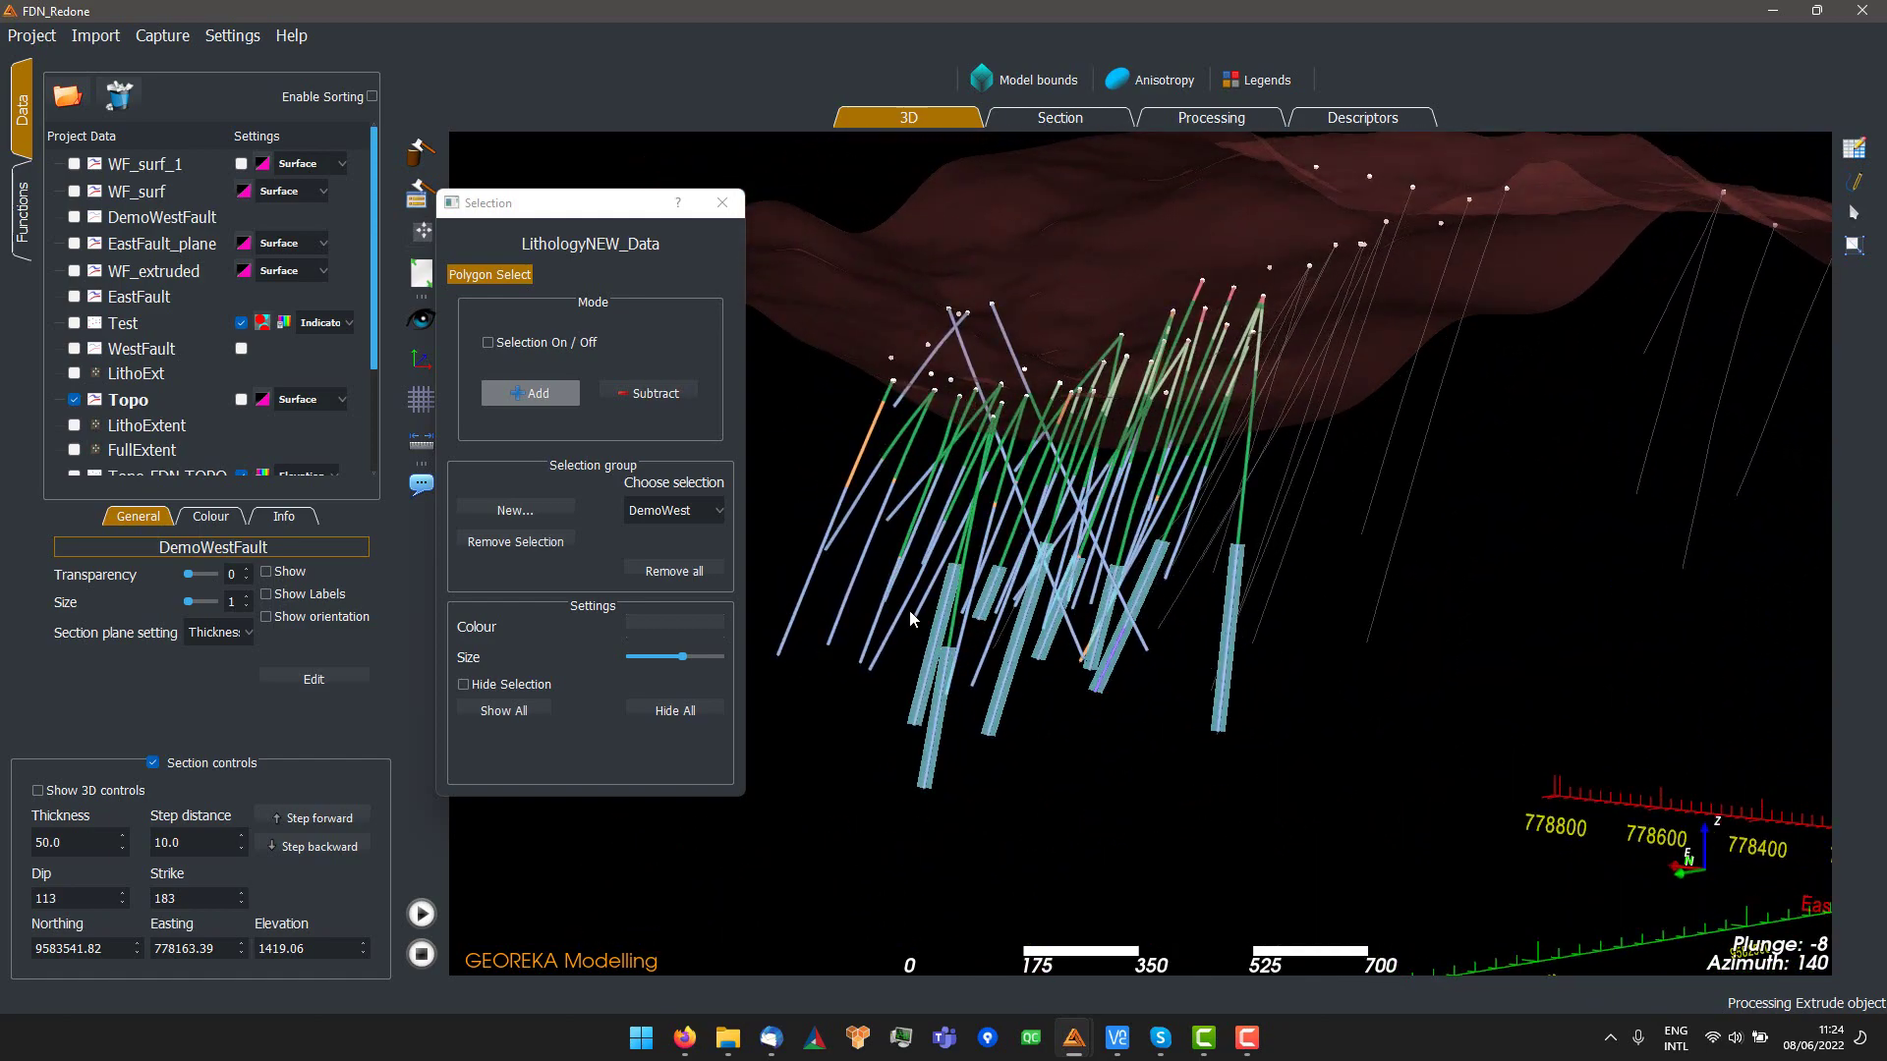
scroll(909, 611, "up", 4)
middle_click_drag(902, 605, 1738, 561)
left_click_drag(1525, 601, 1436, 591)
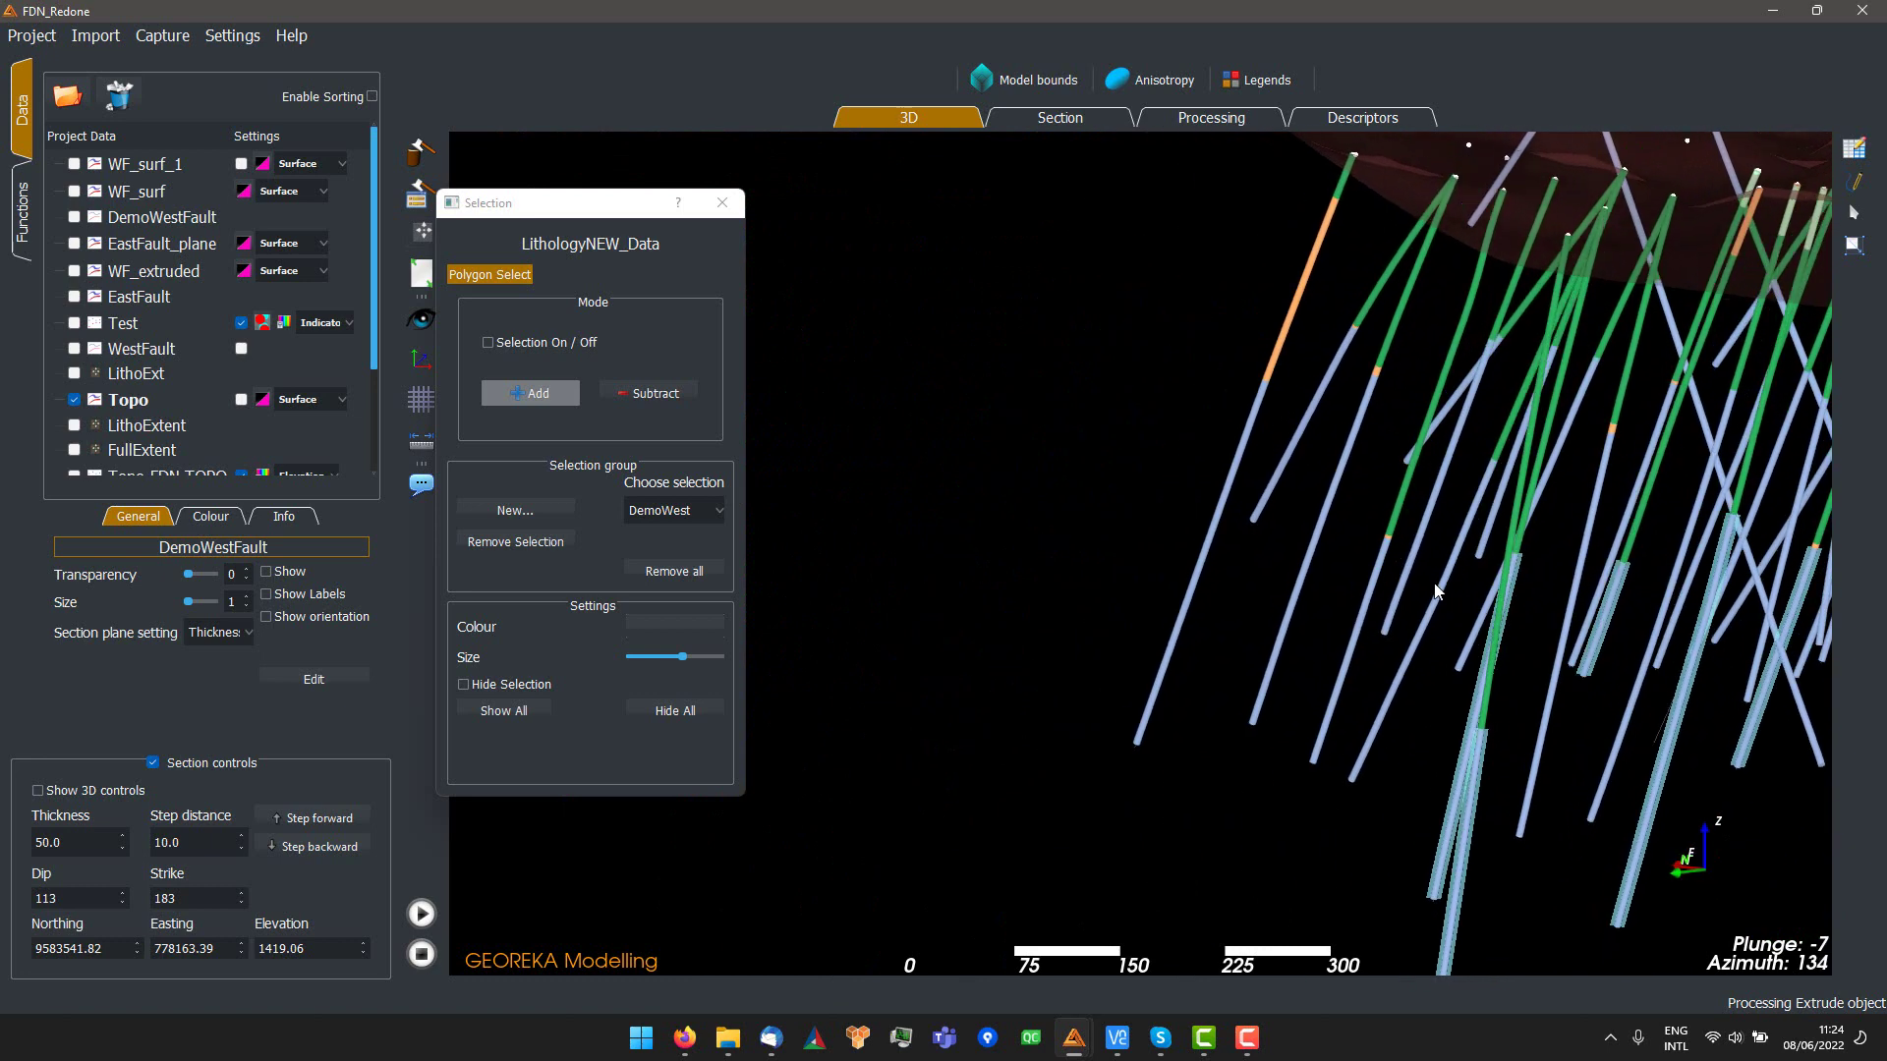
left_click(539, 343)
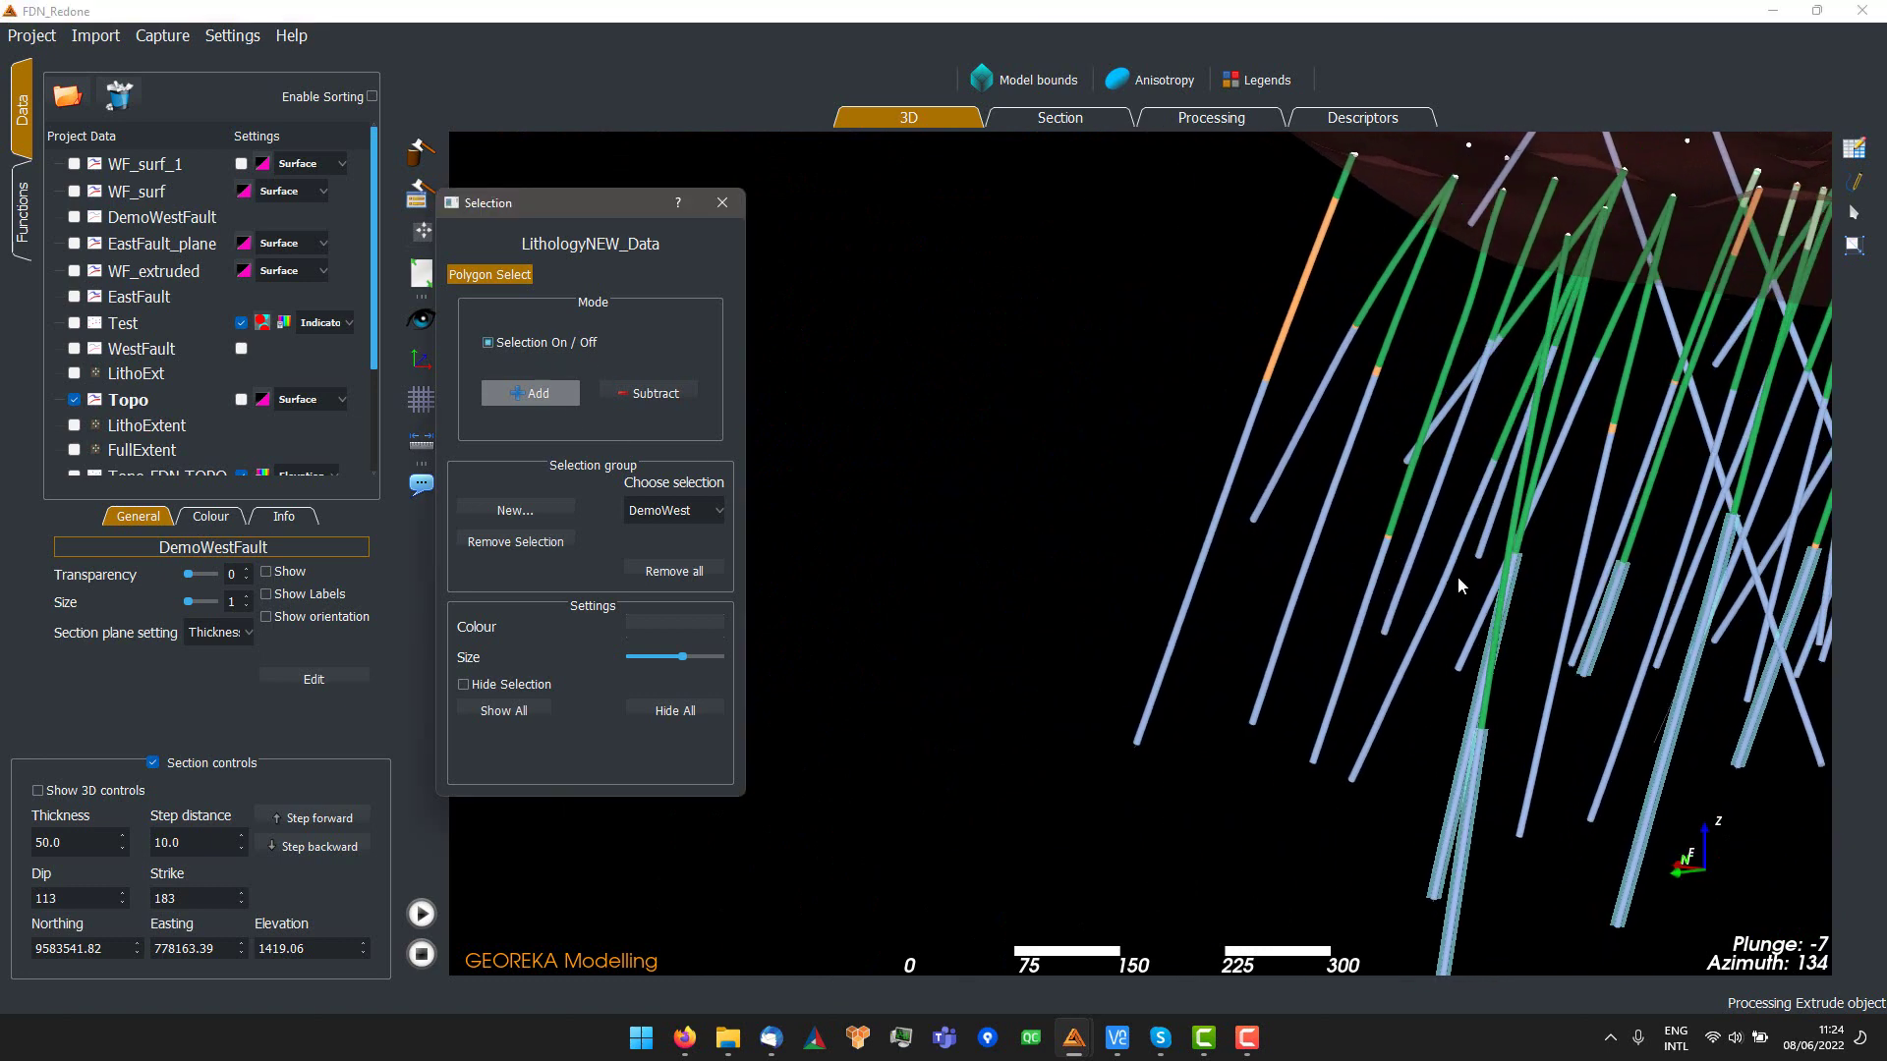
left_click(1363, 546)
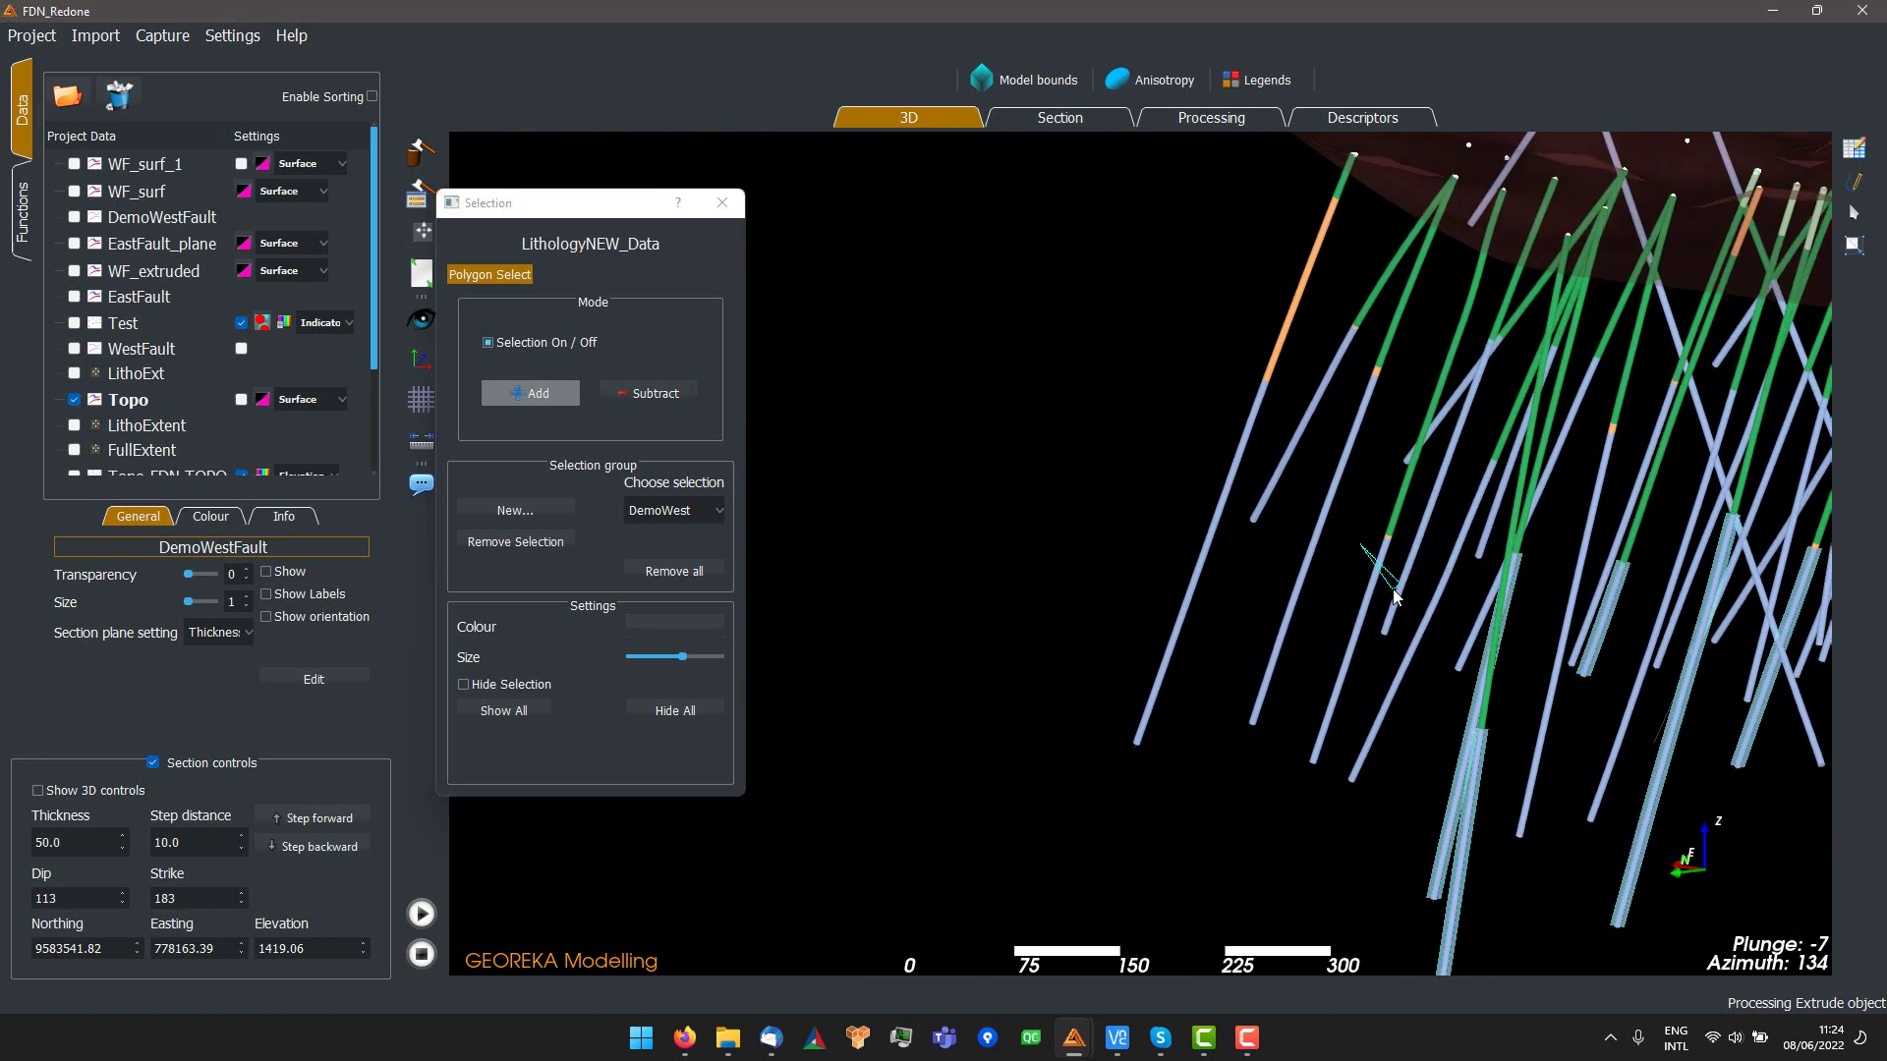
right_click(1349, 601)
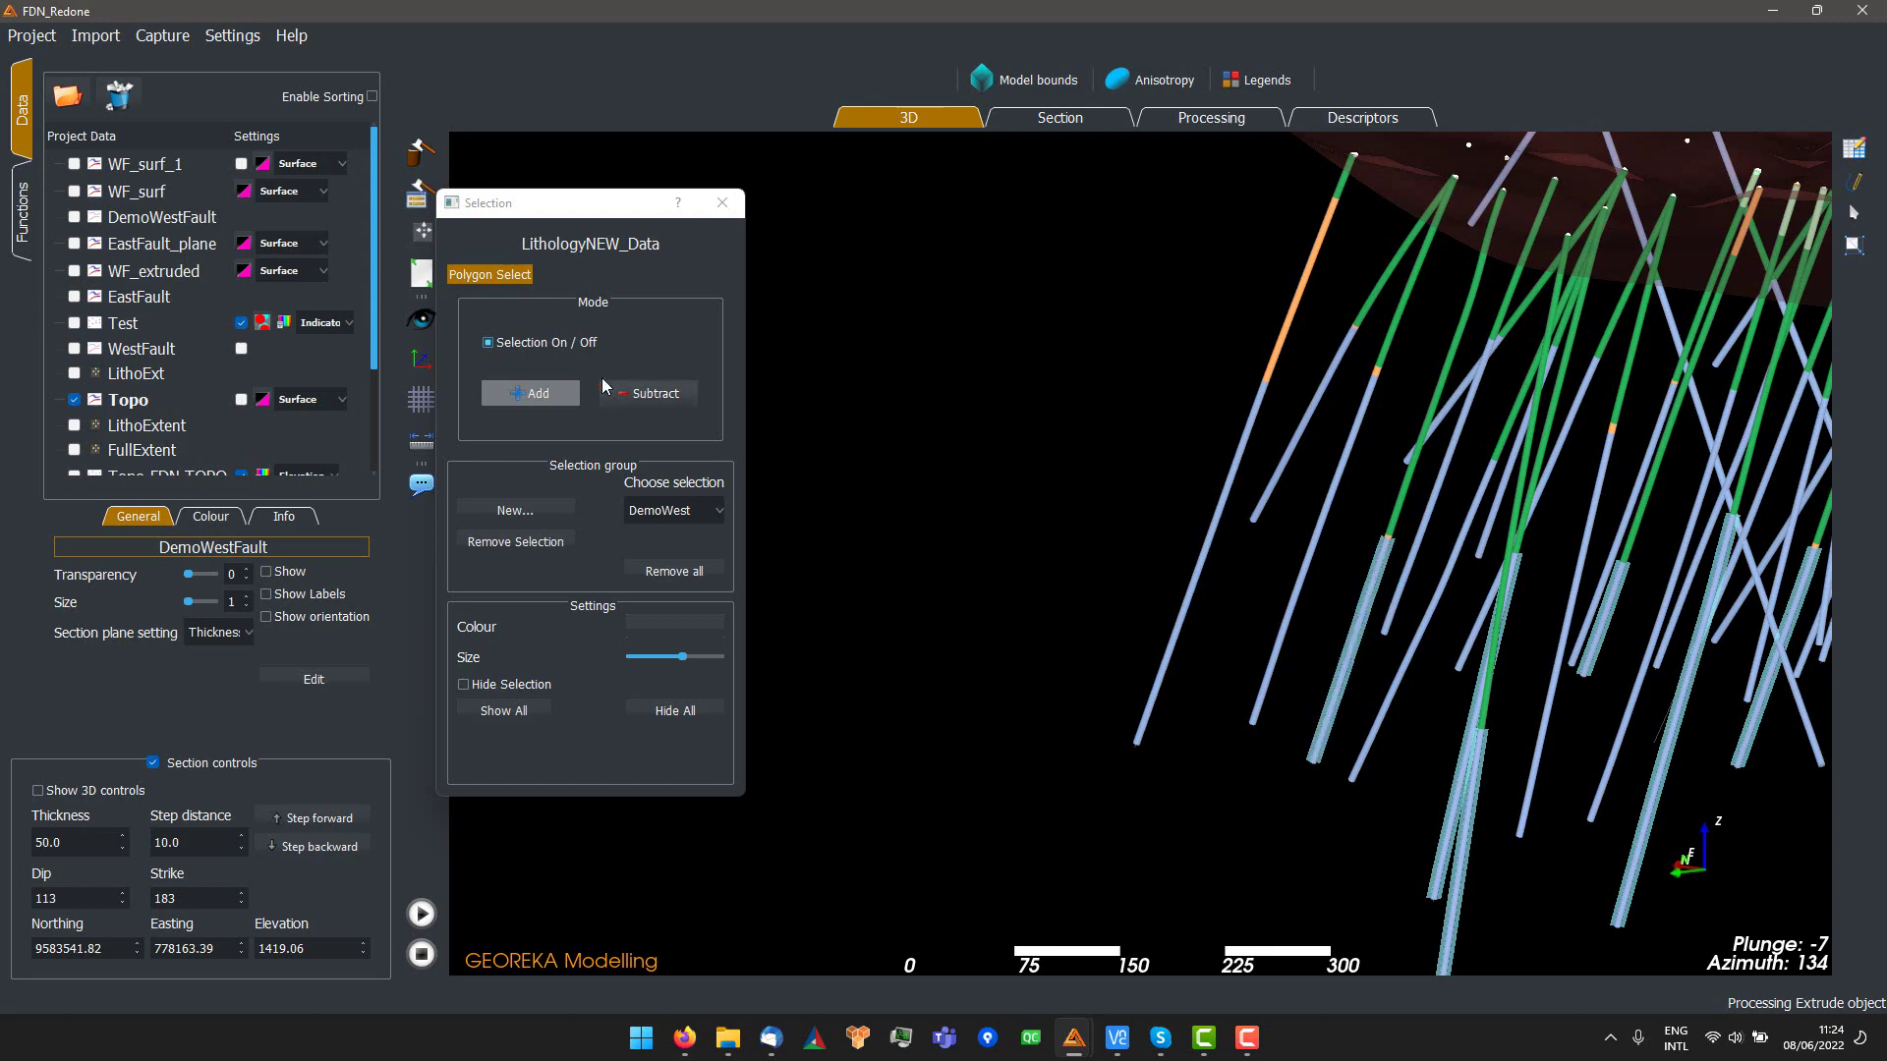
left_click(538, 343)
scroll(1235, 503, "down", 5)
left_click_drag(1501, 530, 1364, 652)
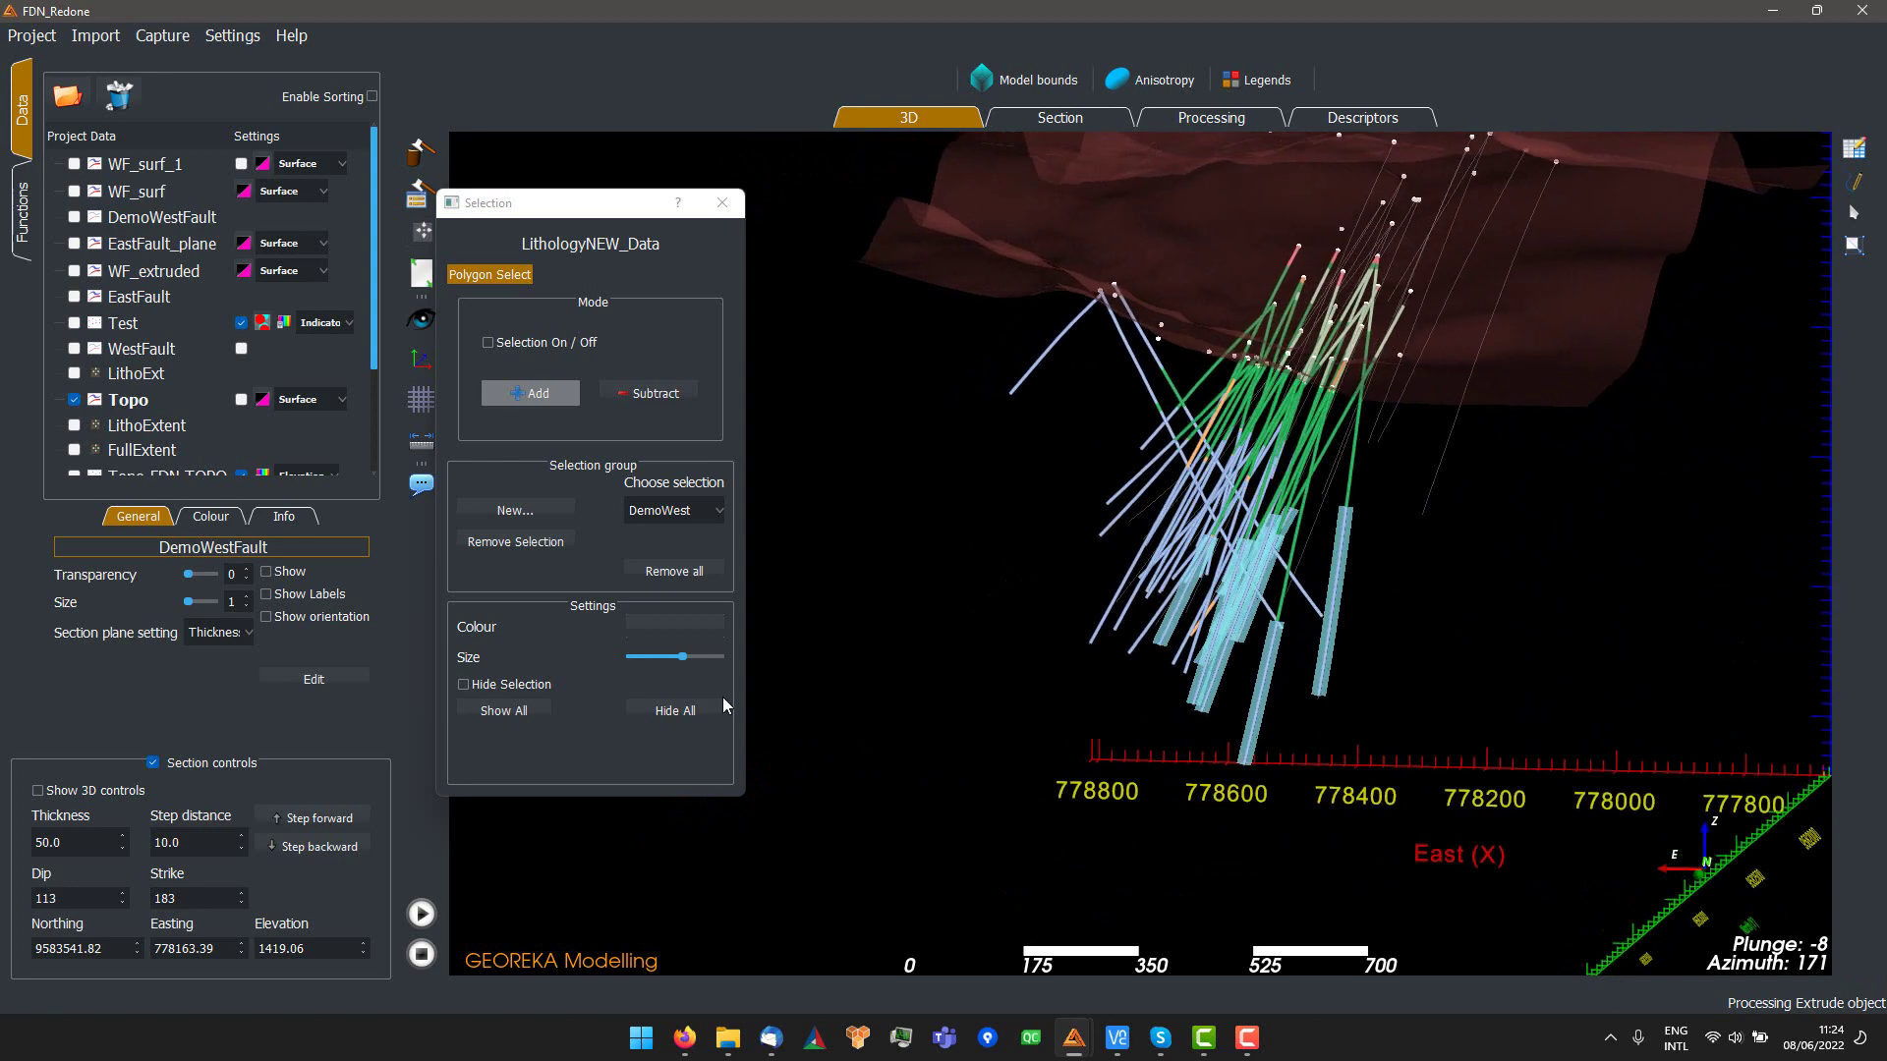
left_click(722, 206)
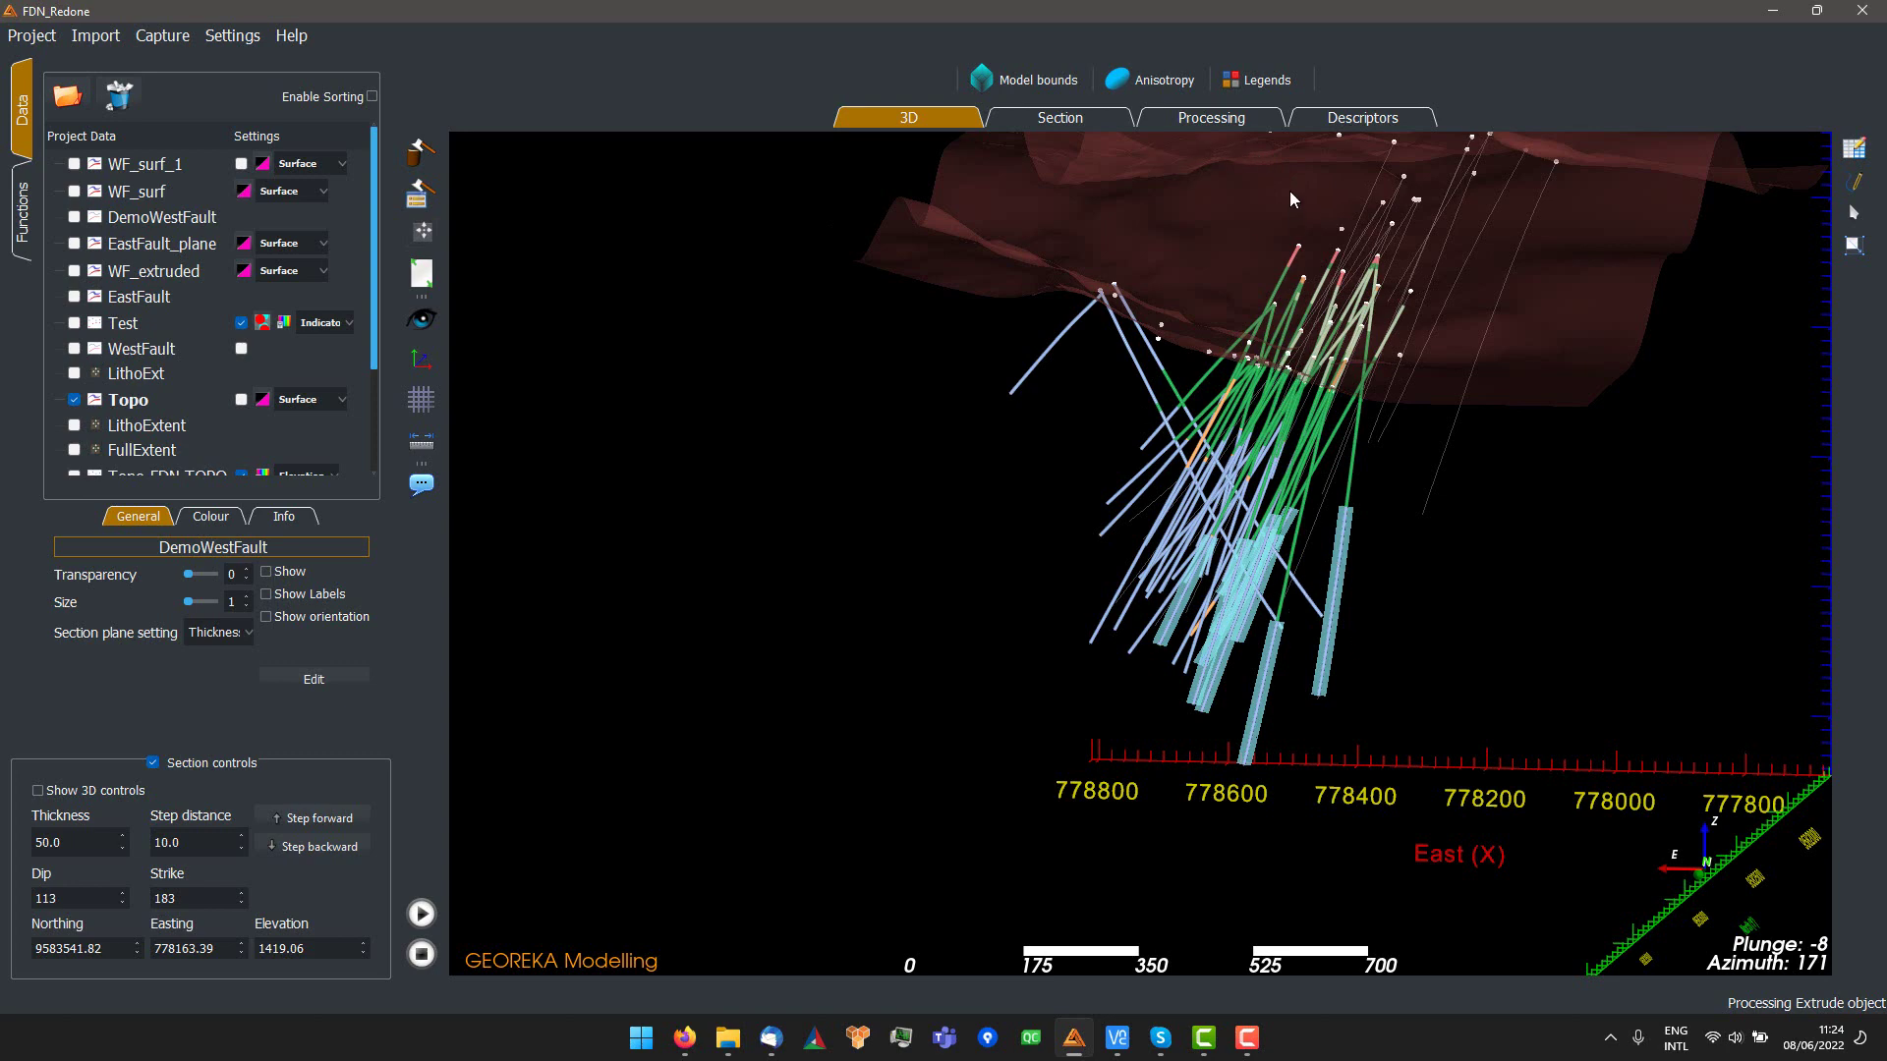
- Build a processing workflow that feeds LithologyNEW_Data into a Convert intervals to indicators process
left_click(1215, 119)
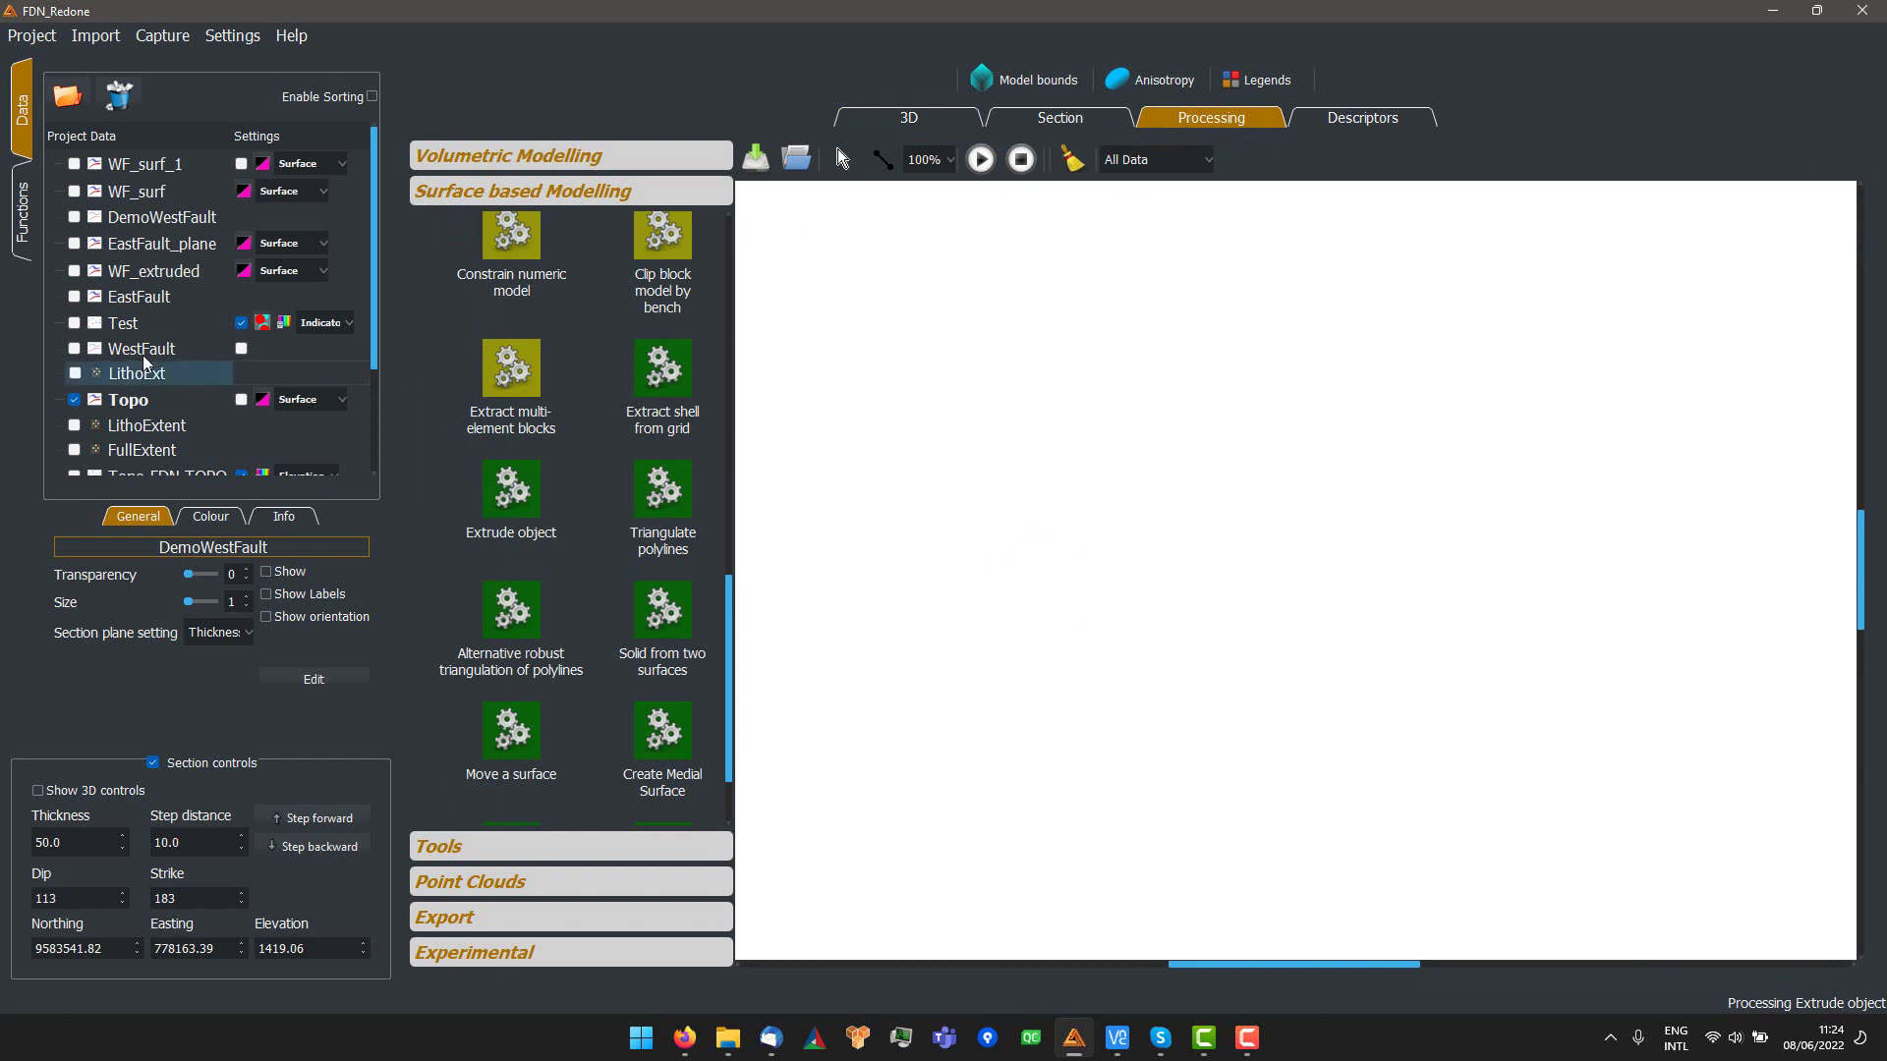
scroll(177, 393, "down", 2)
left_click(158, 445)
left_click_drag(142, 452, 843, 484)
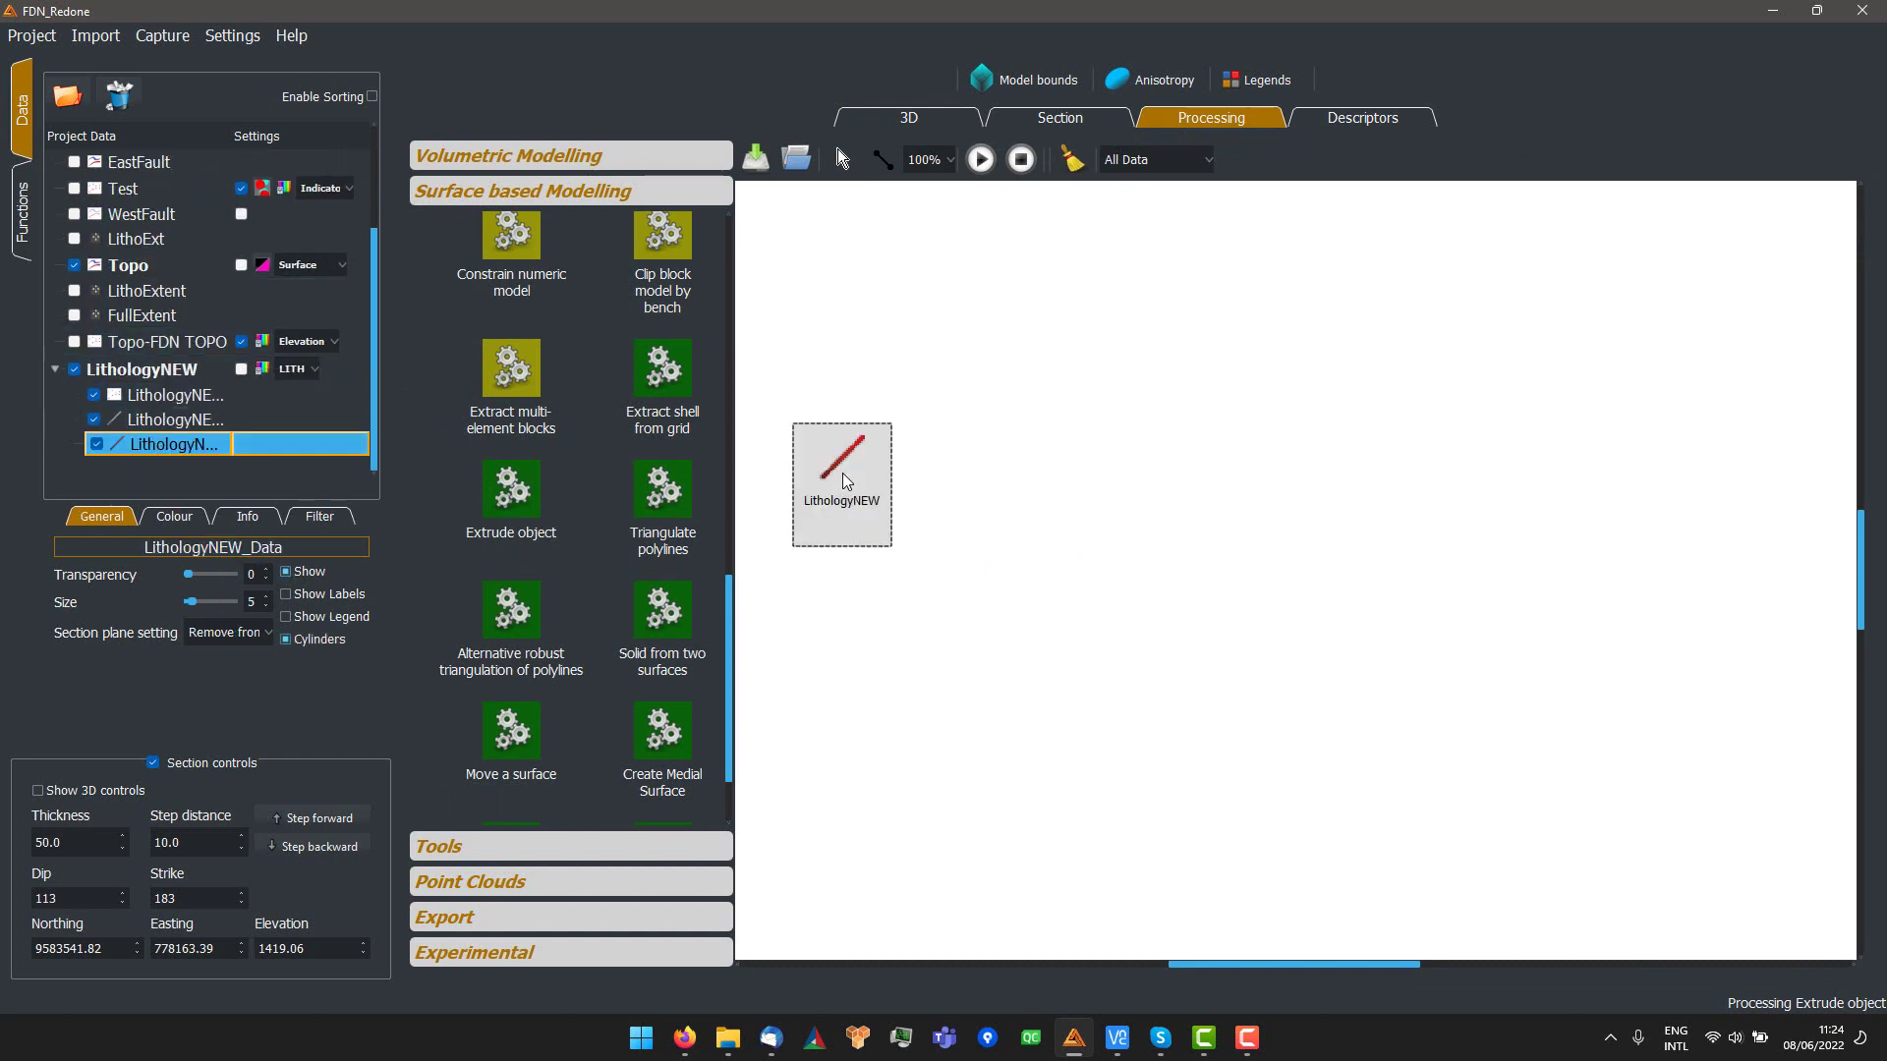
left_click(497, 165)
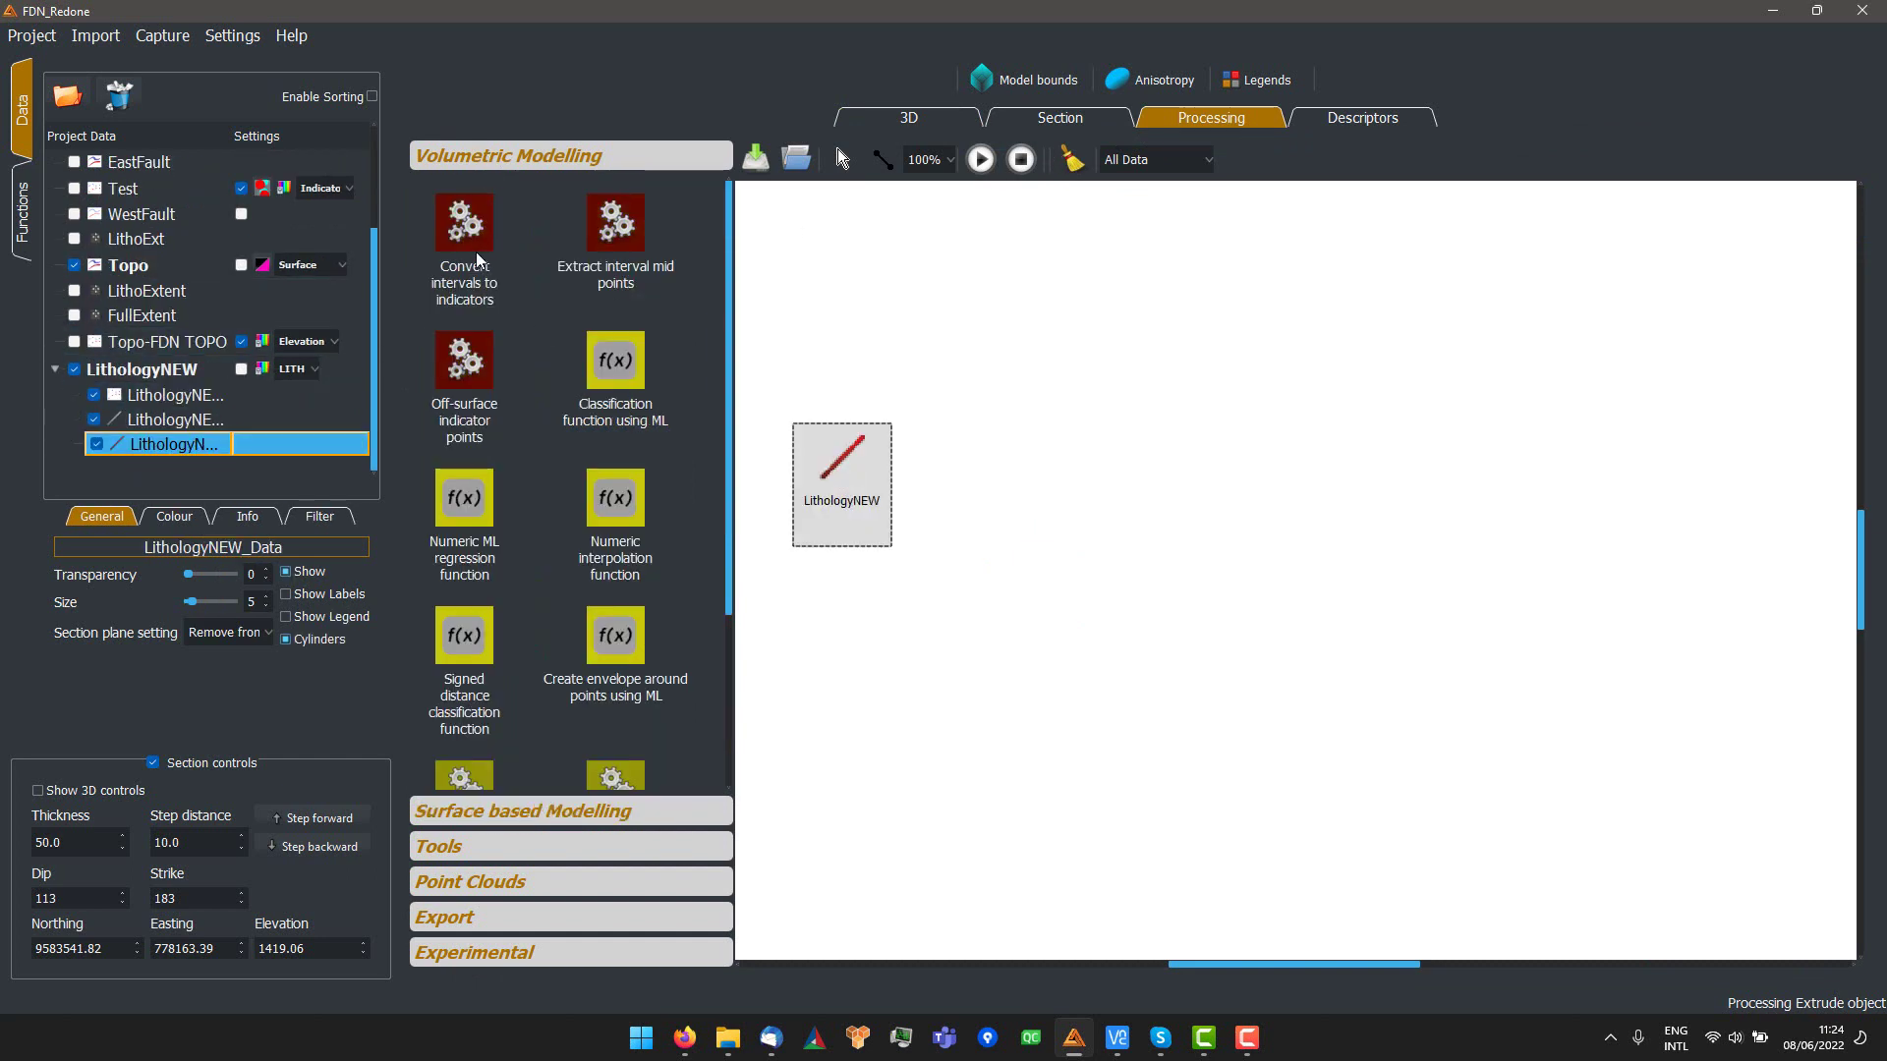
left_click_drag(1036, 494, 1034, 488)
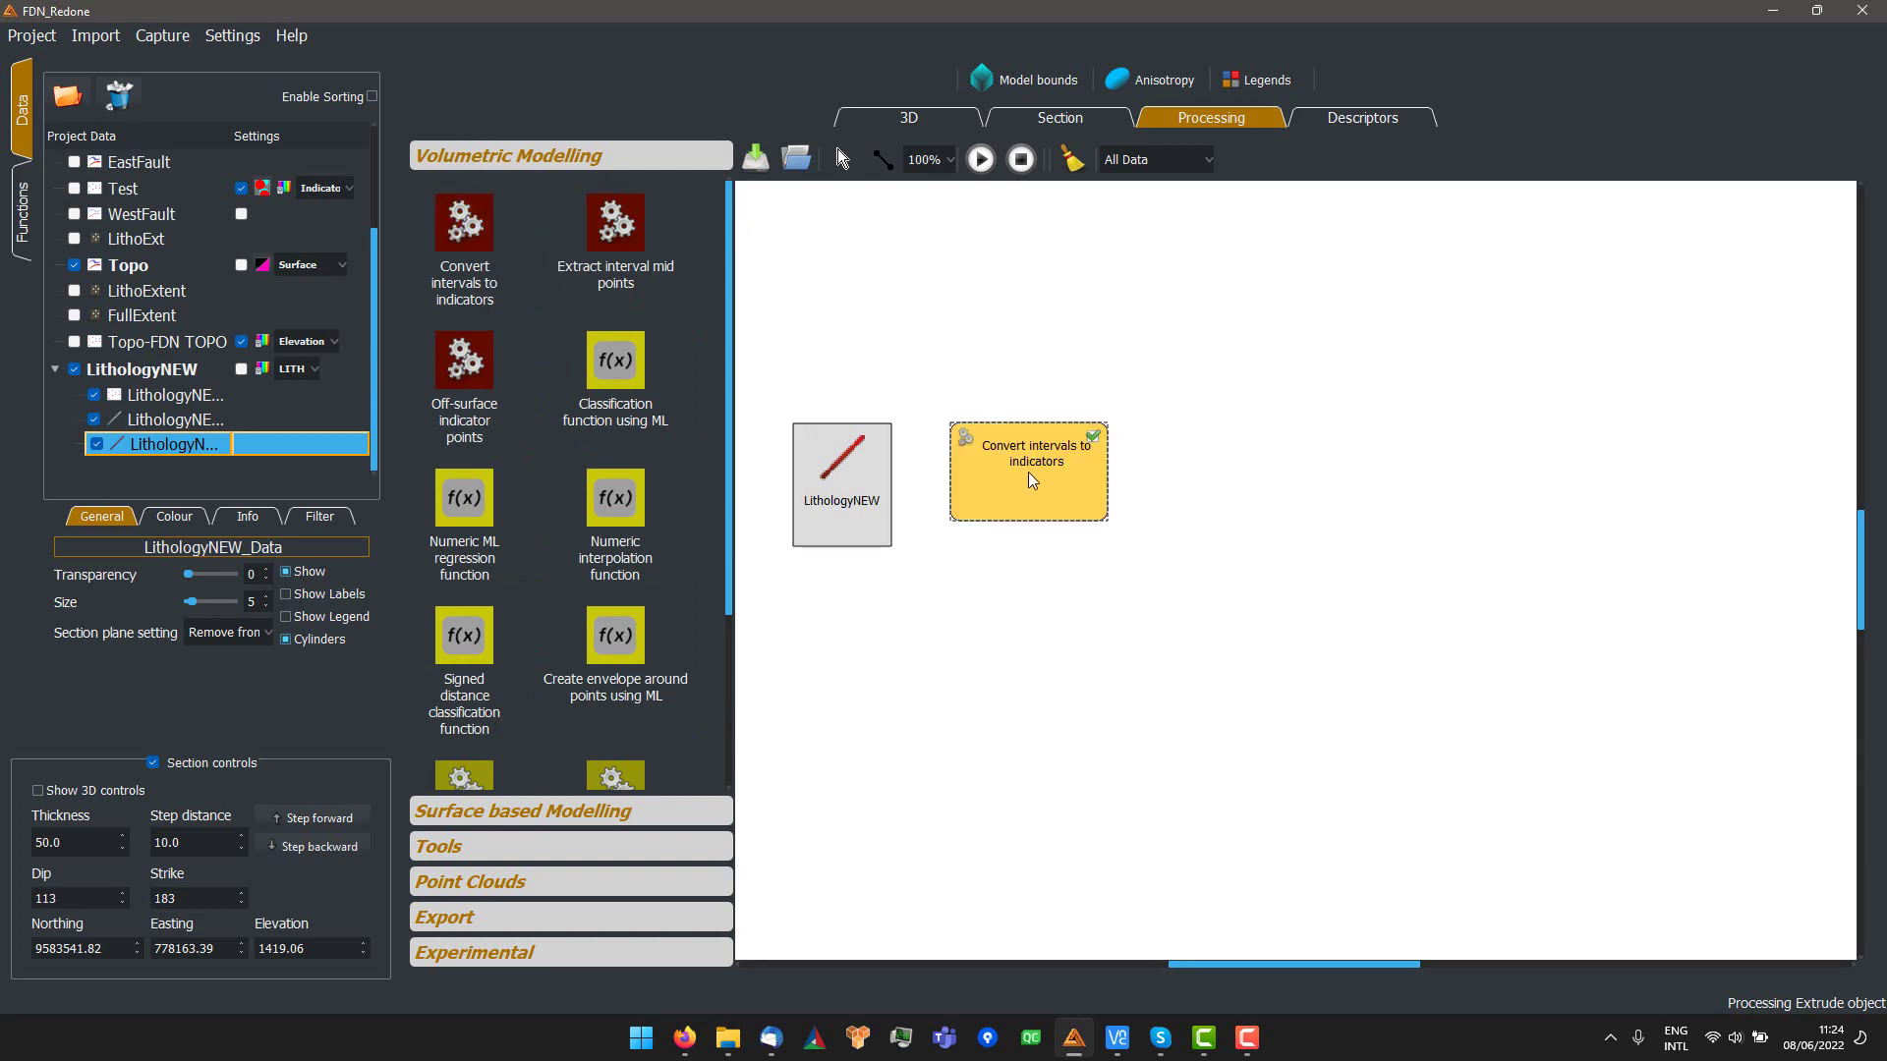
left_click_drag(855, 458, 983, 463)
- Configure the conversion to use the manually selected segments of DemoWest and name its output DemoWest_ind
double_click(1018, 476)
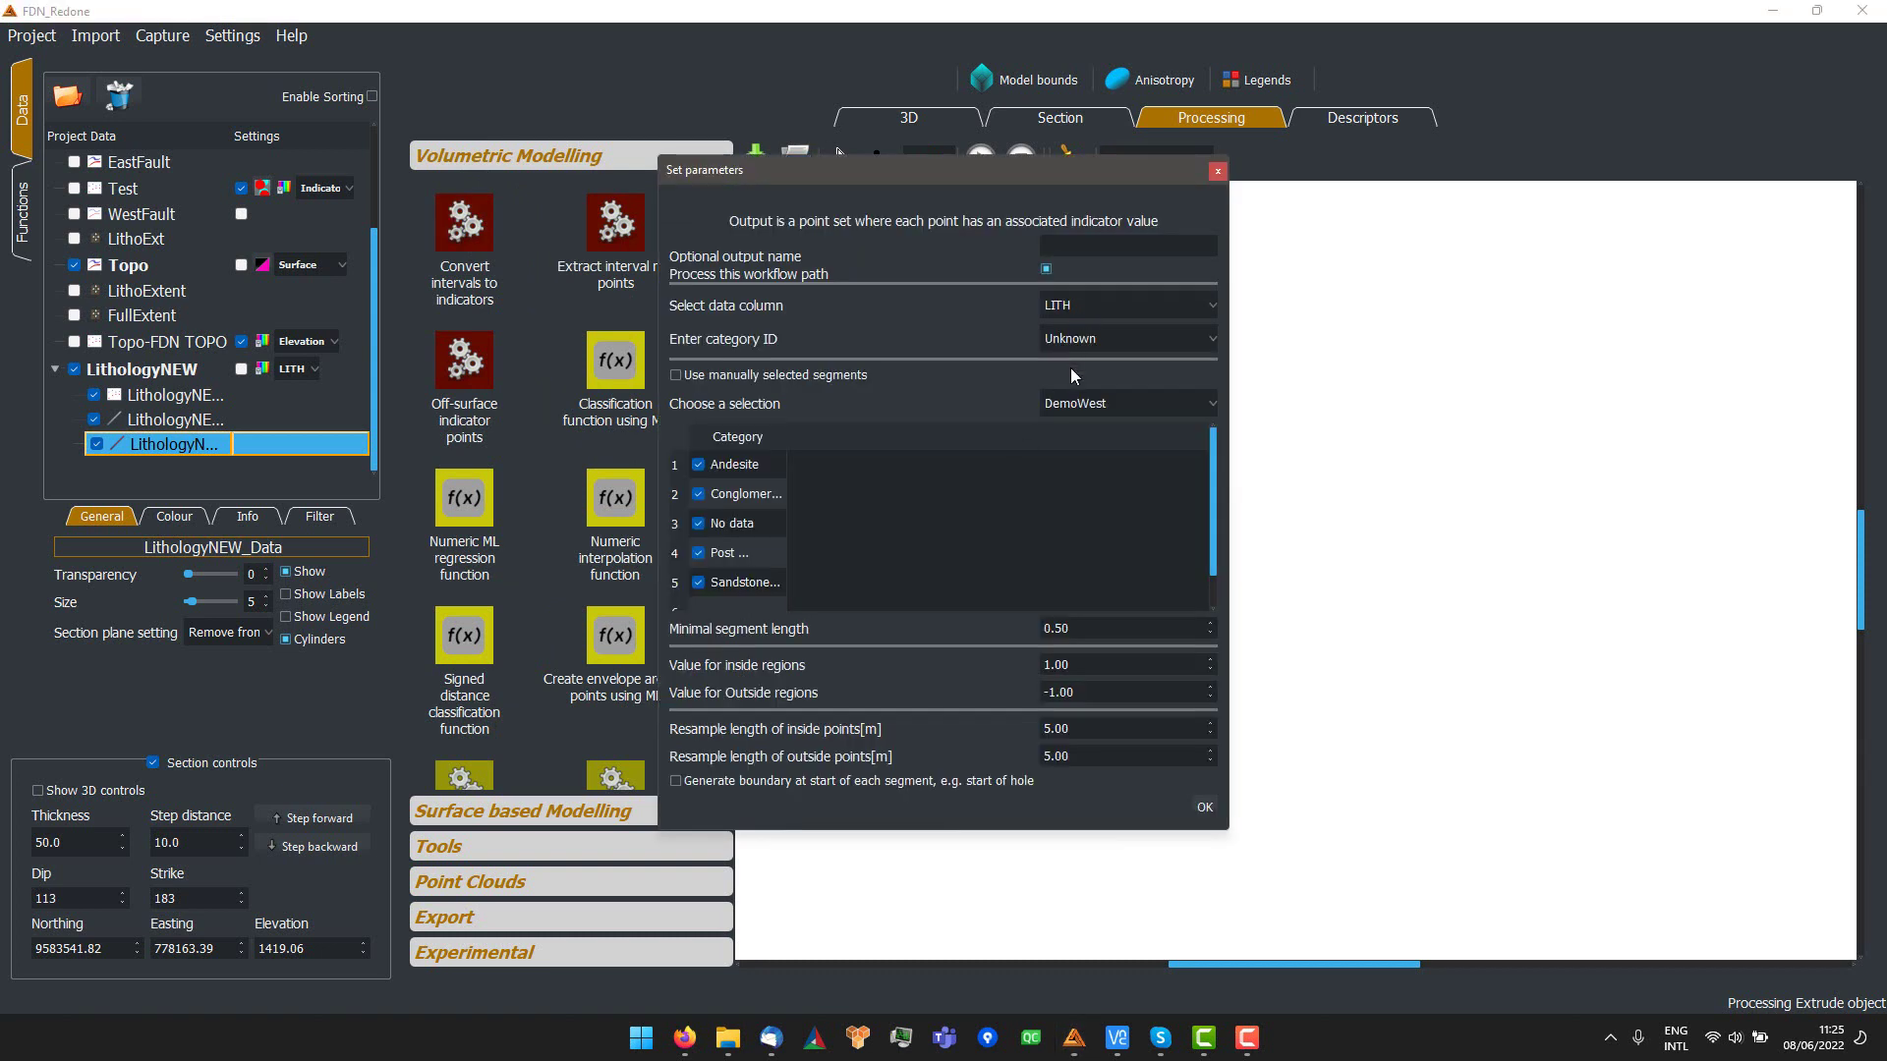
left_click(1061, 339)
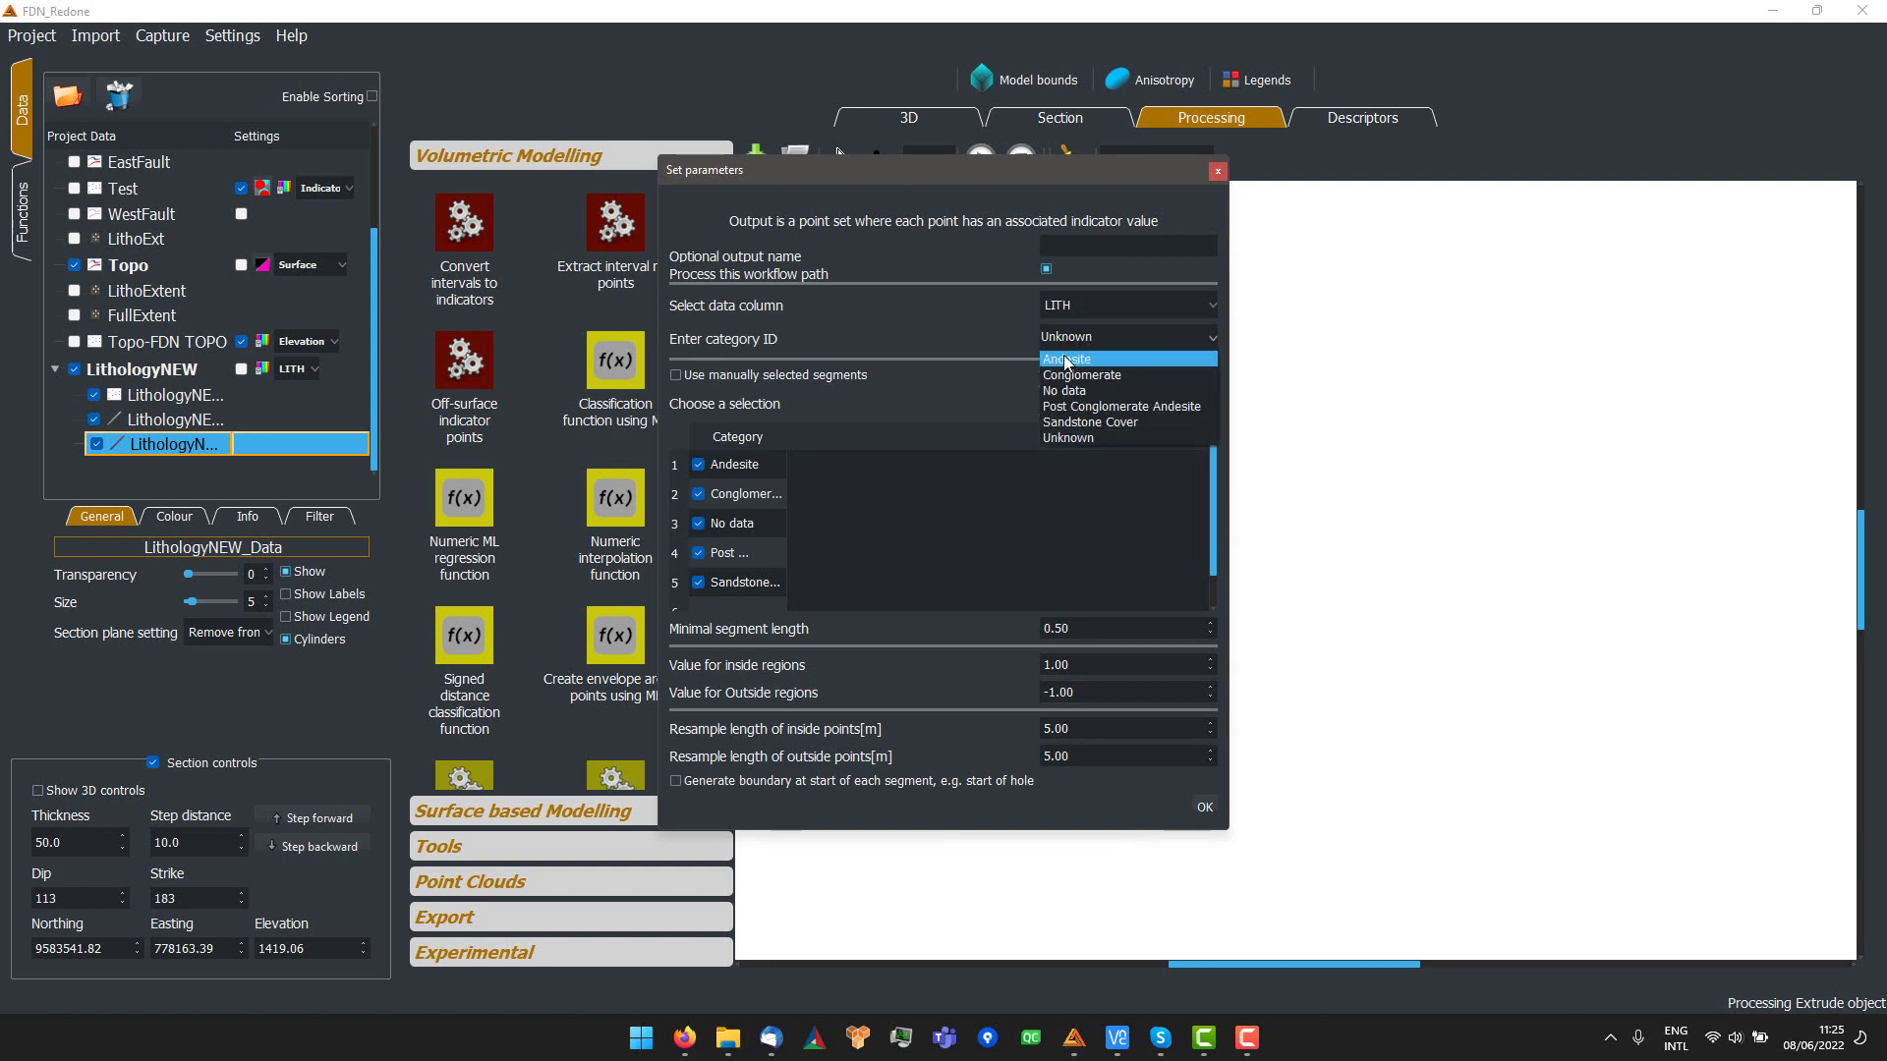
left_click(993, 315)
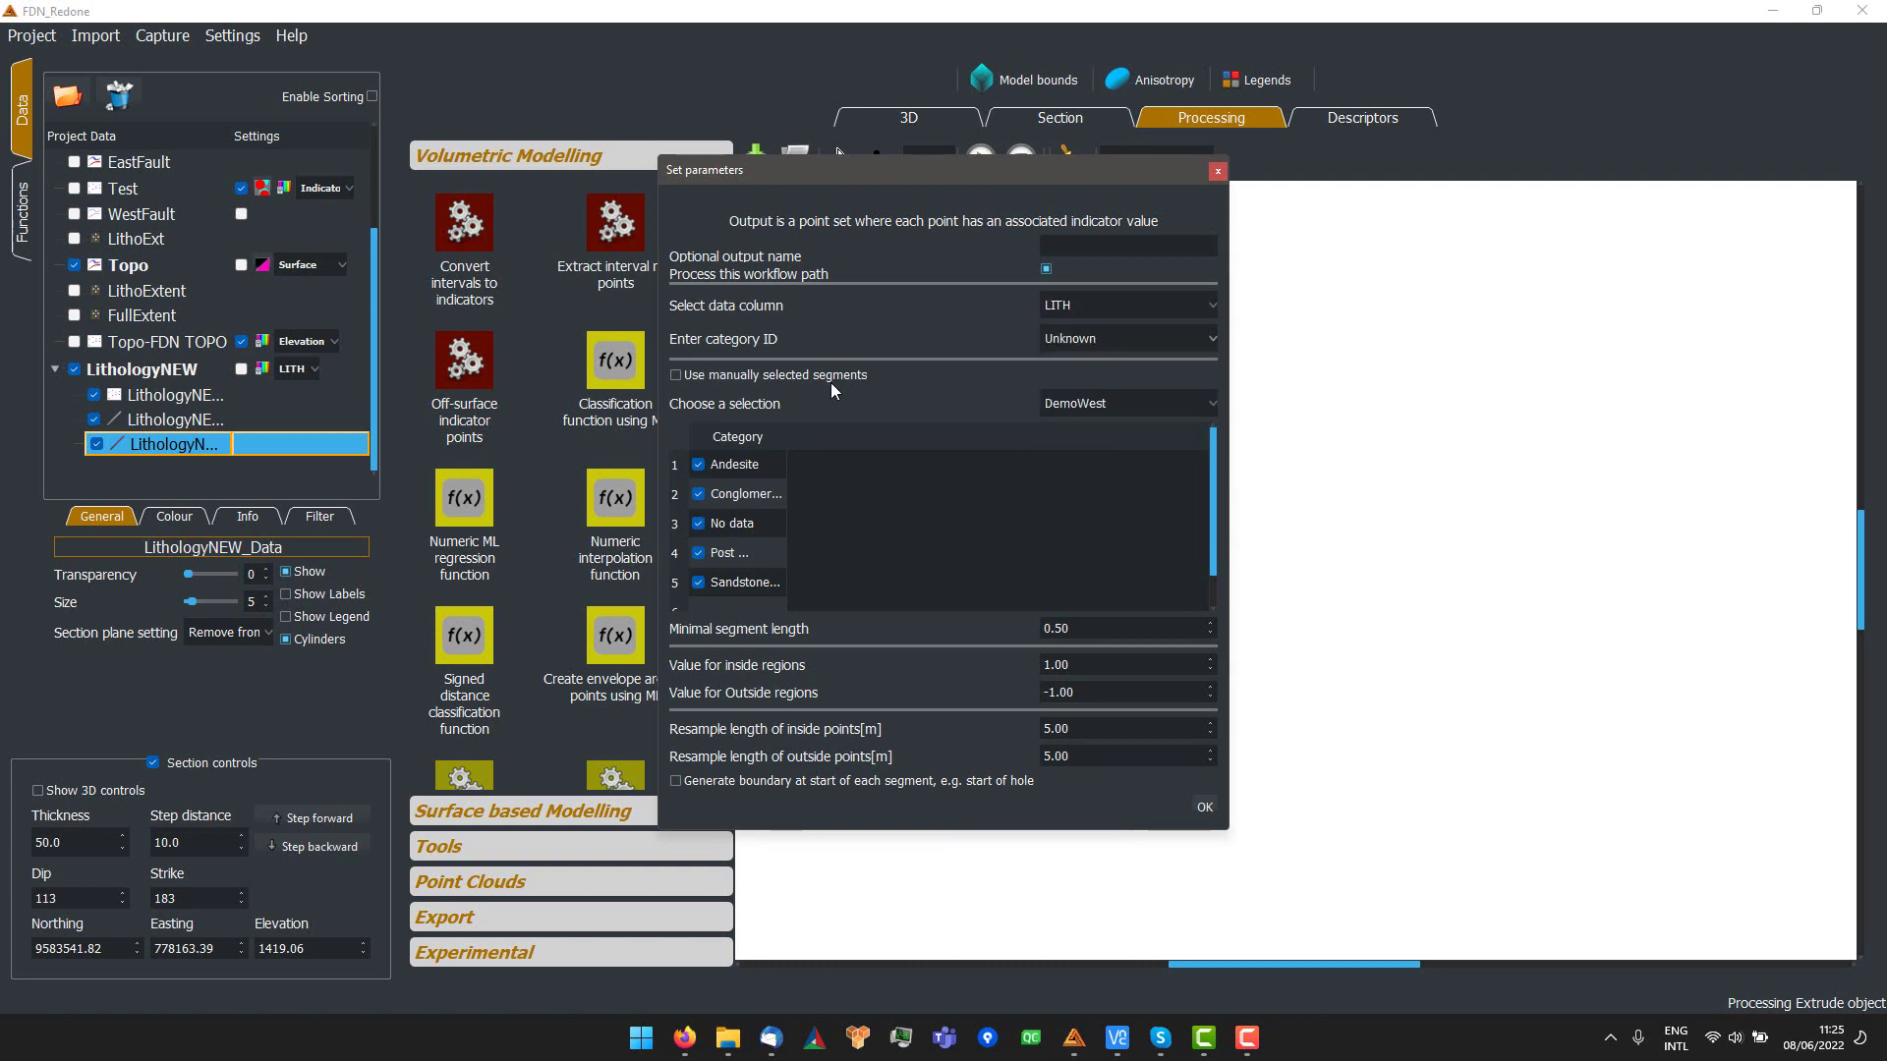
left_click(701, 374)
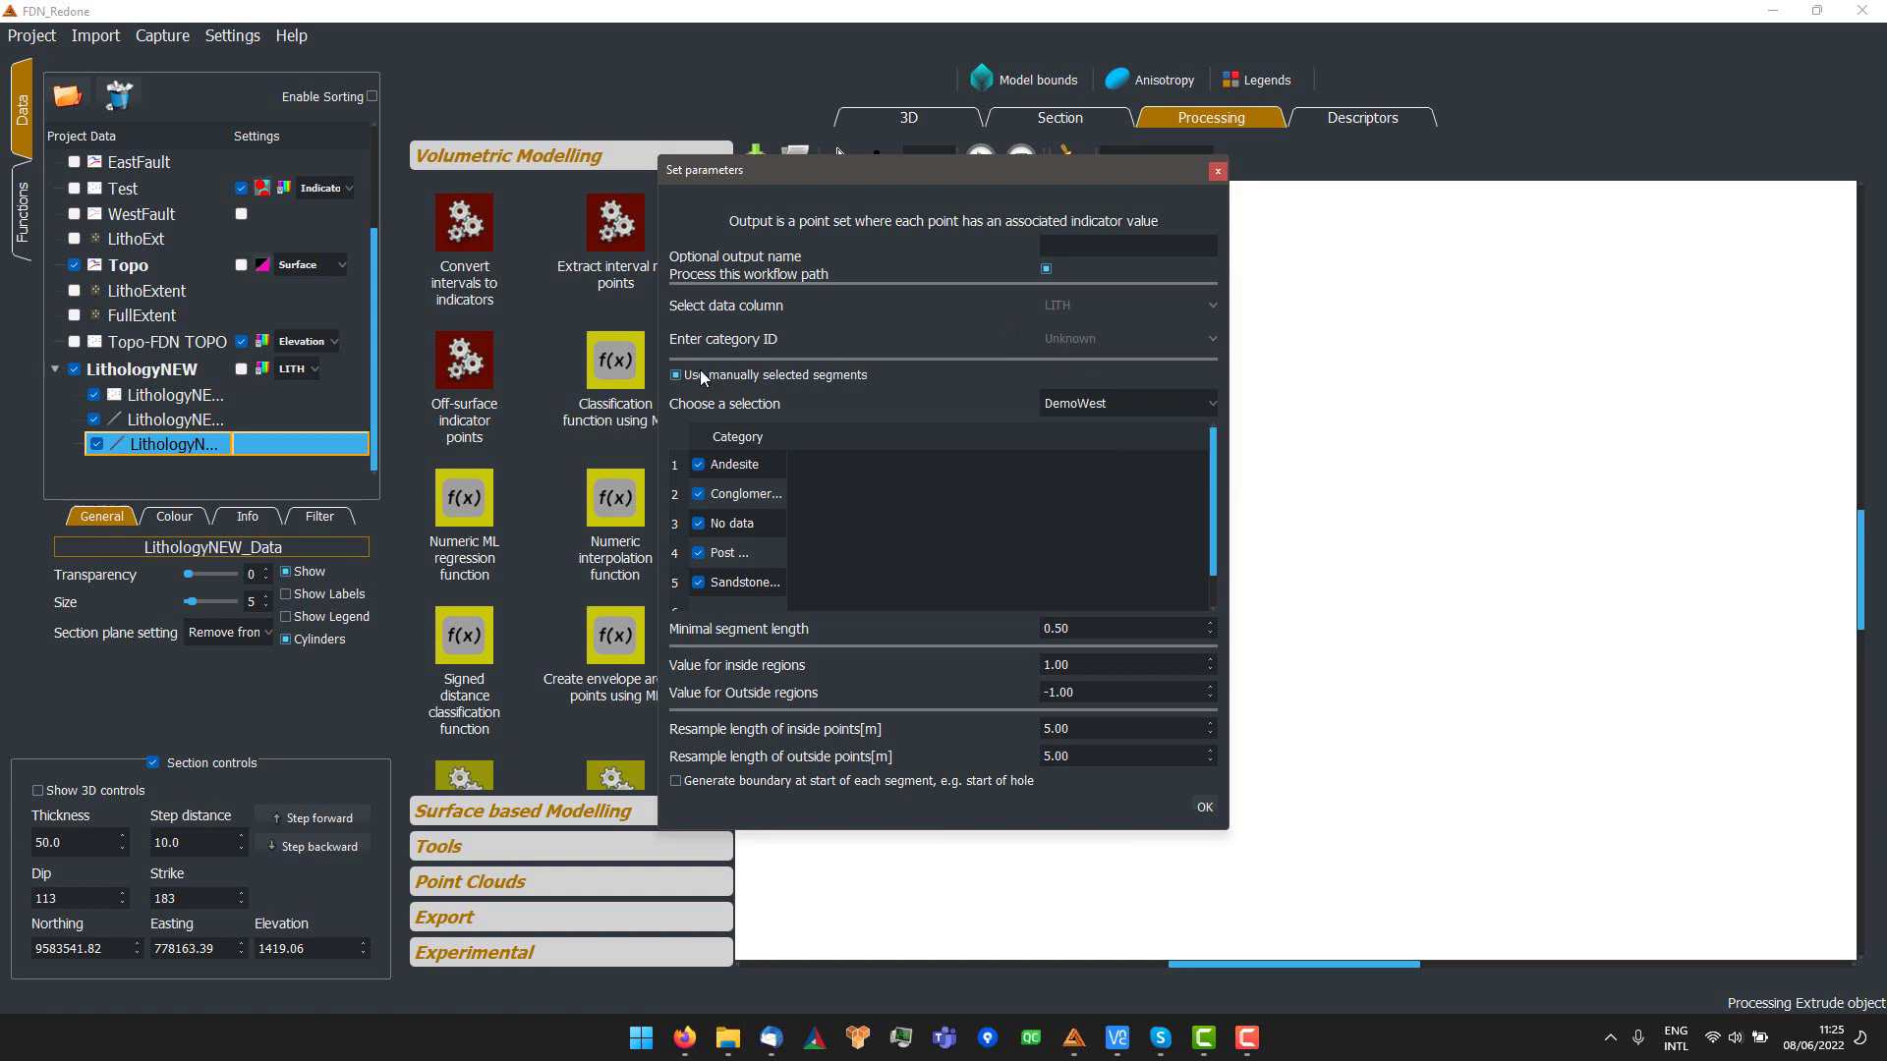
left_click(1122, 411)
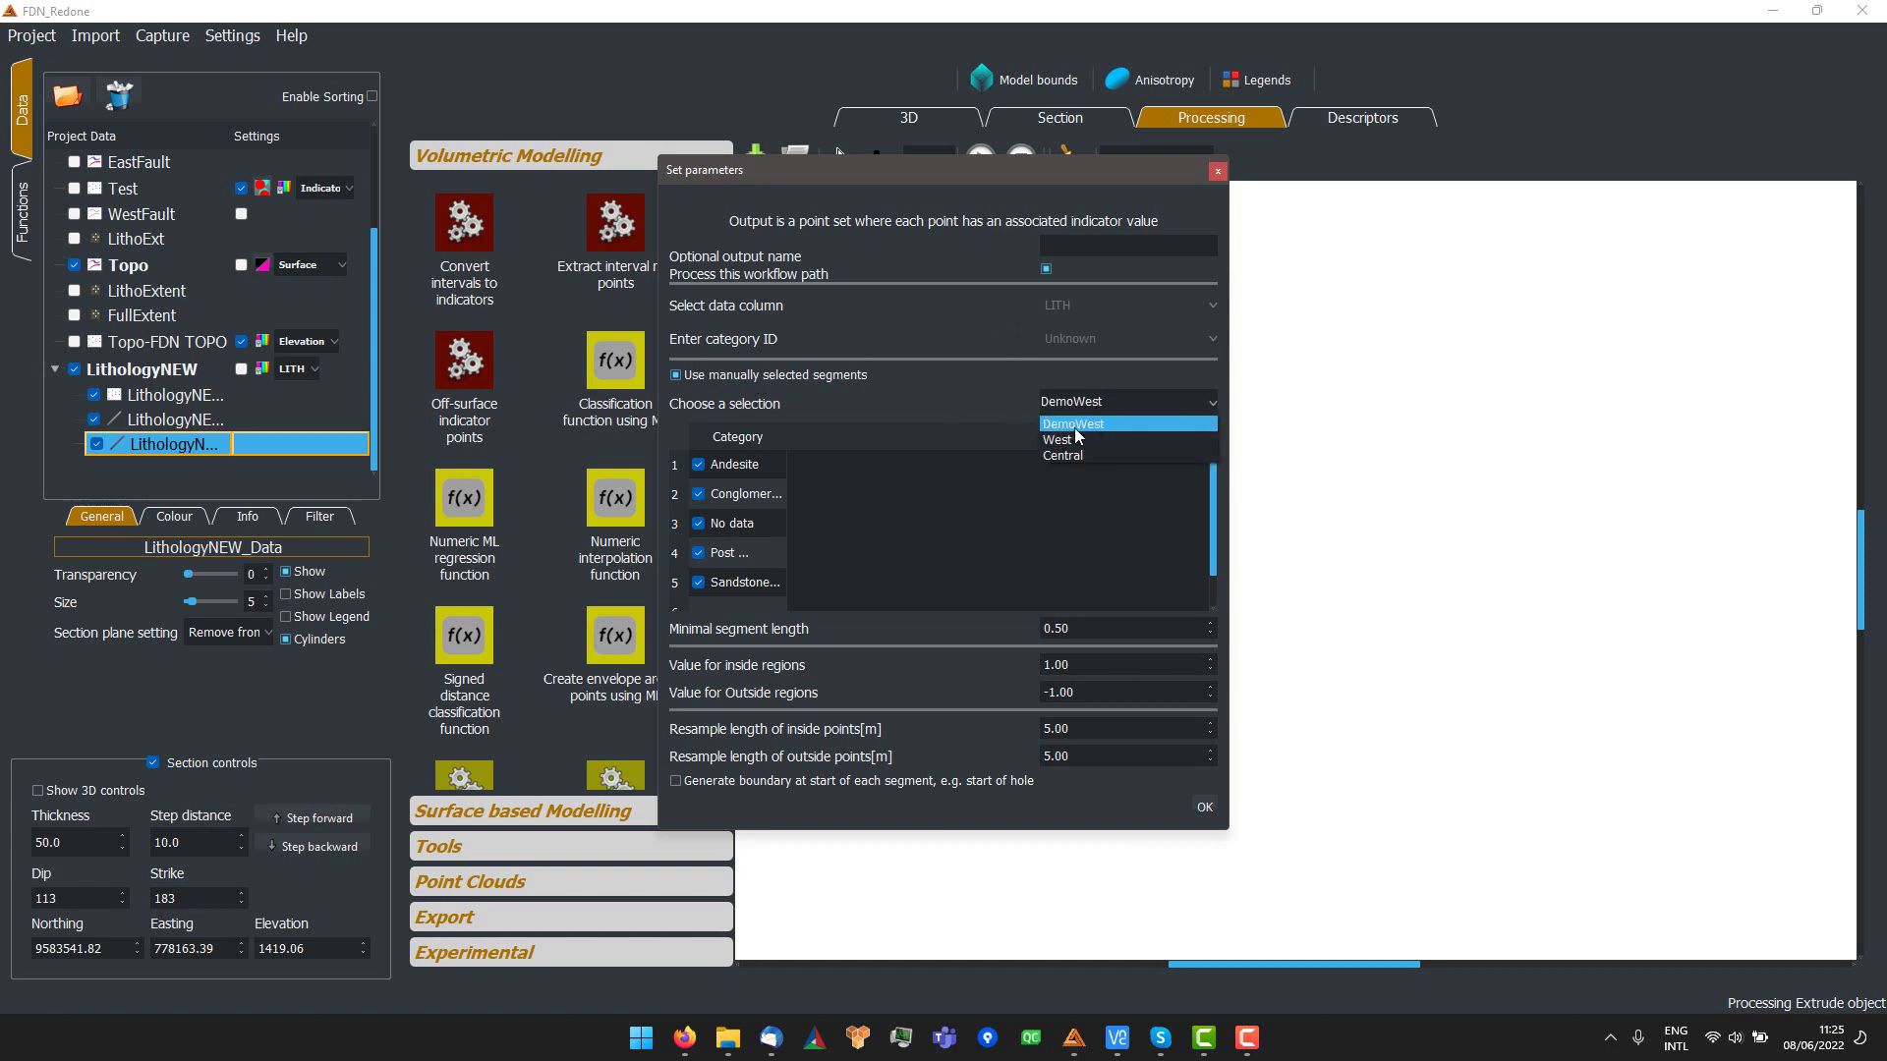
left_click(1074, 425)
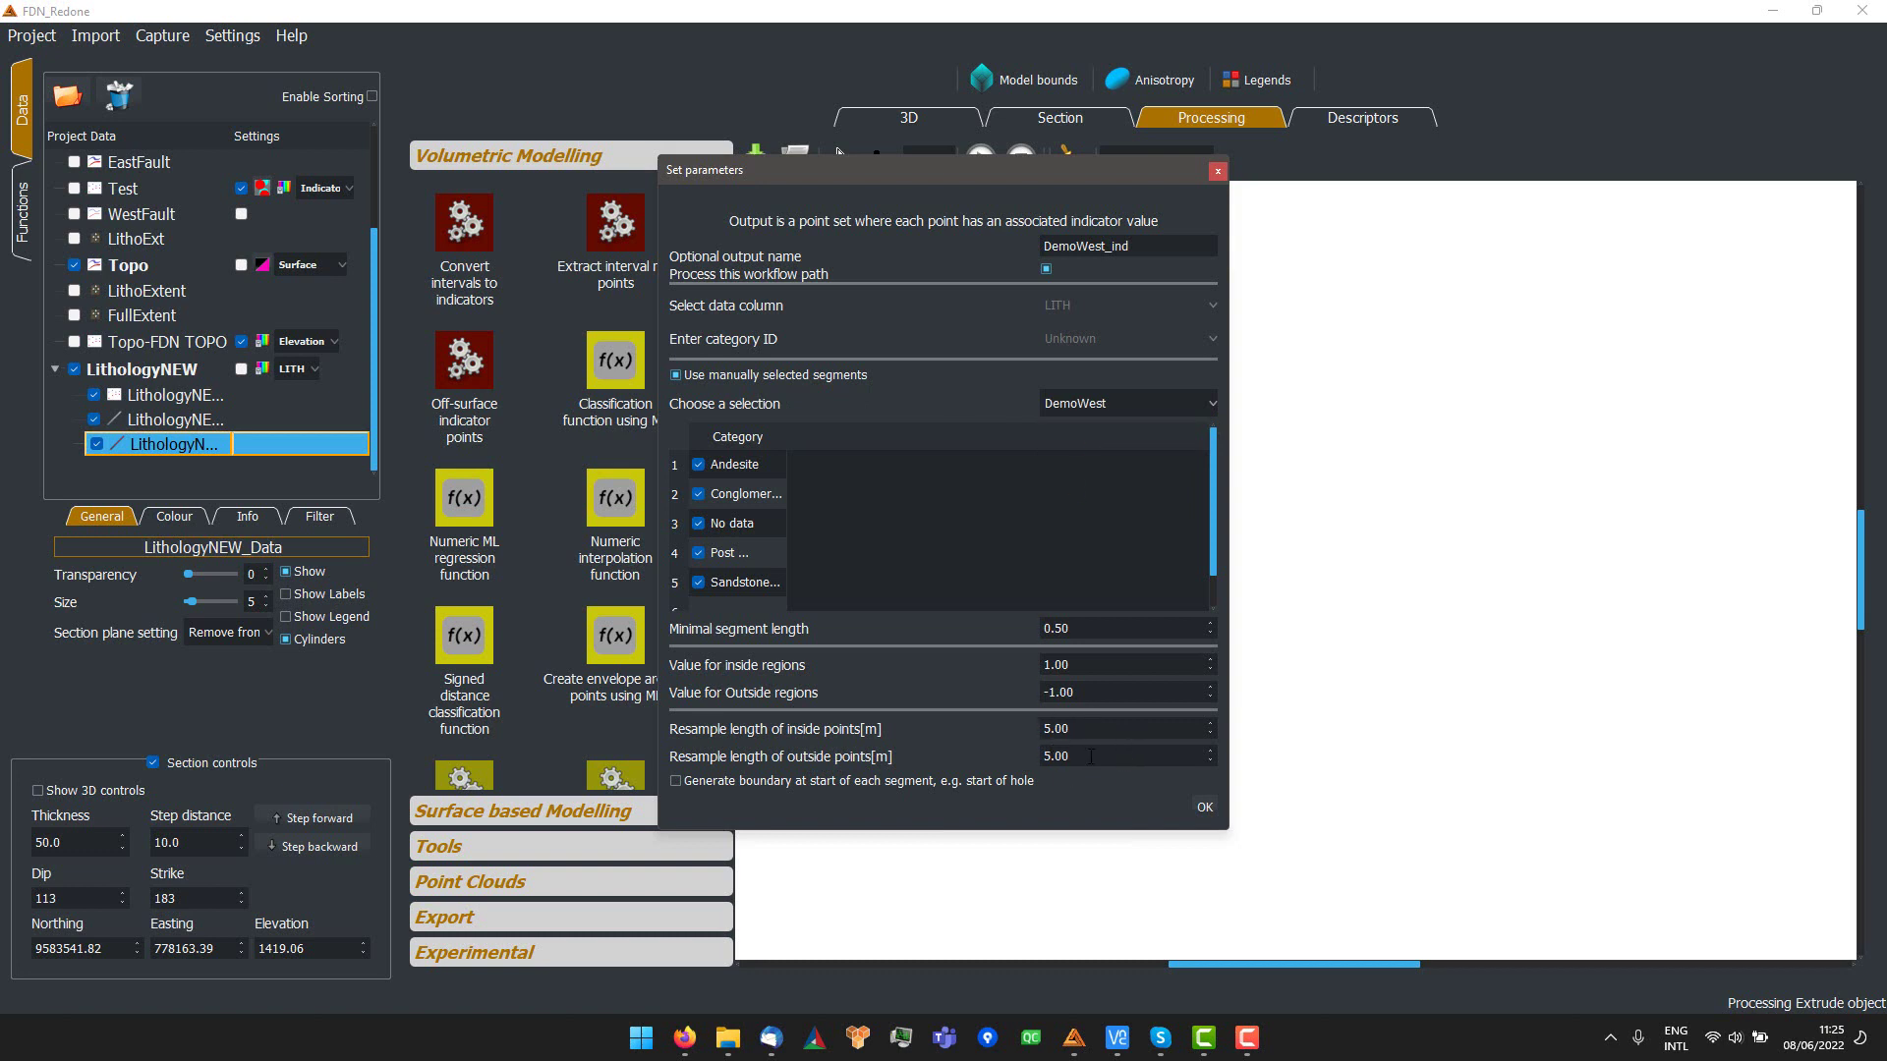
left_click(1204, 808)
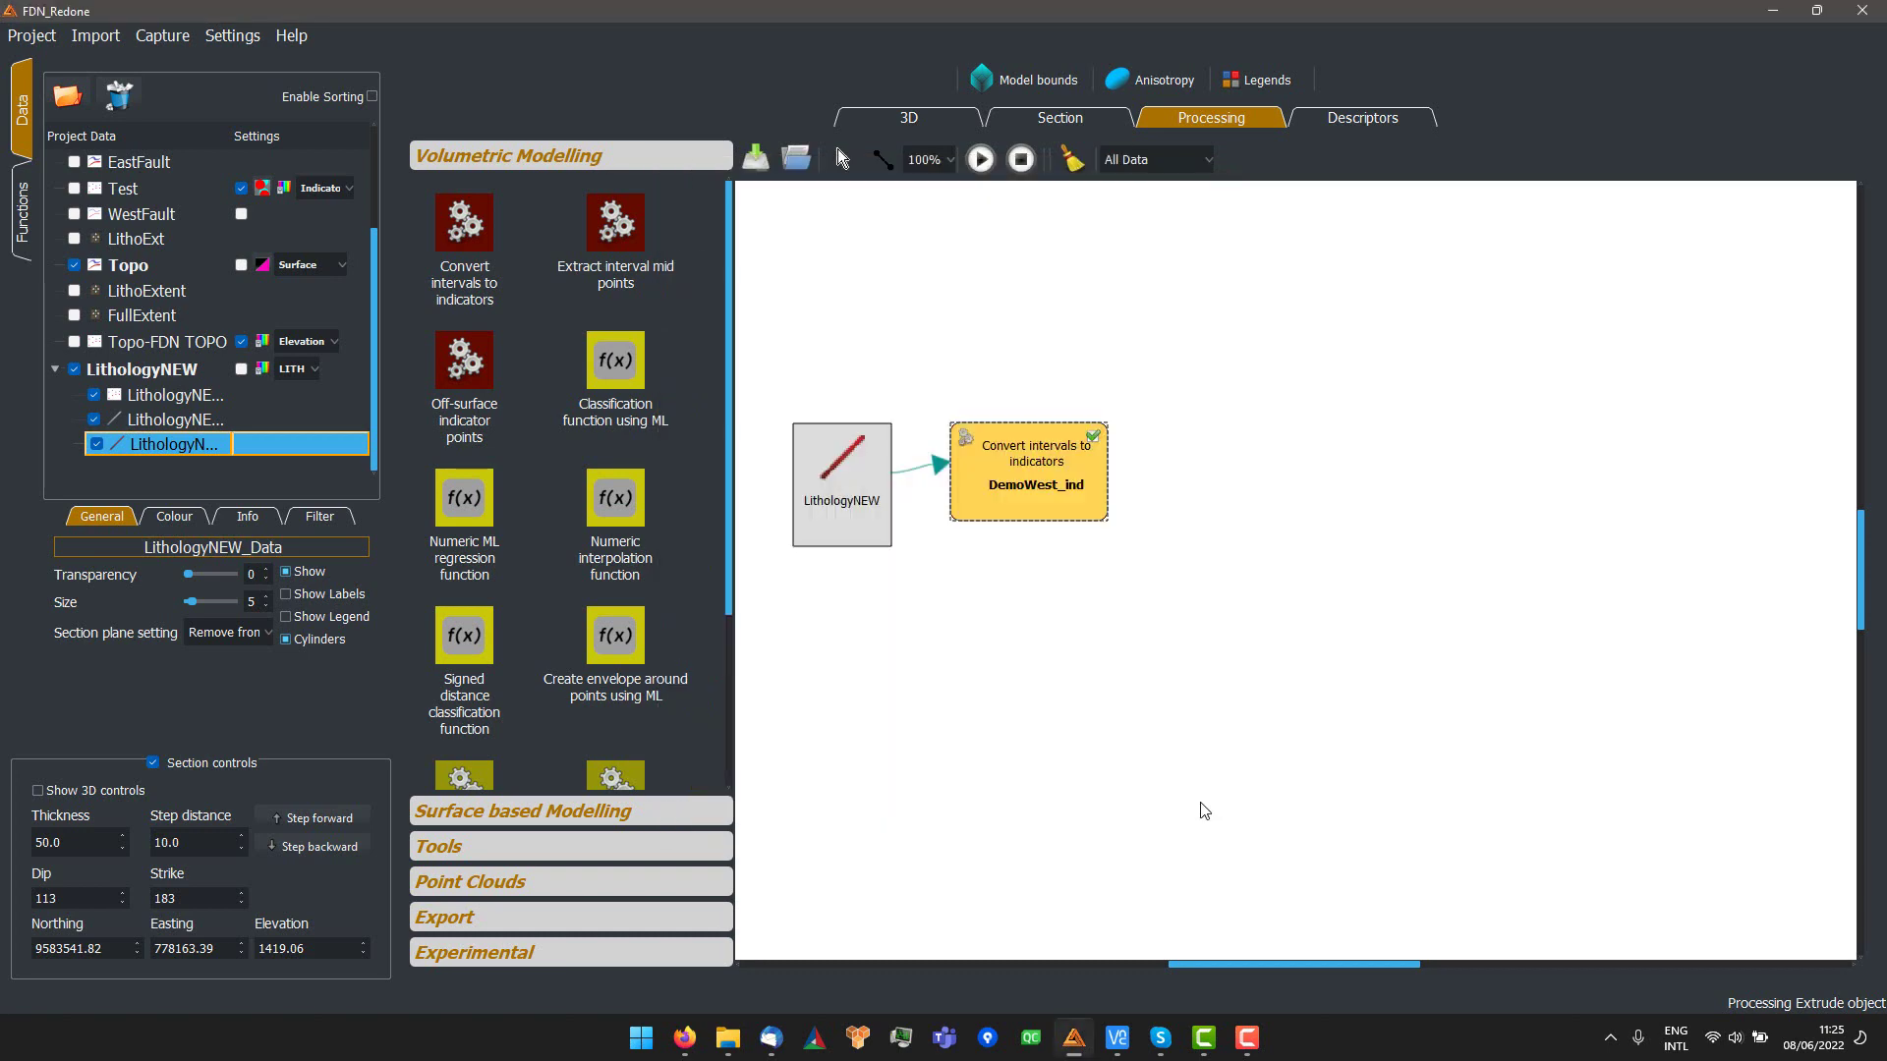
- Run the conversion workflow and hide the LithologyNEW drillholes in the 3D view to inspect the DemoWest indicator points
left_click(982, 163)
left_click(923, 117)
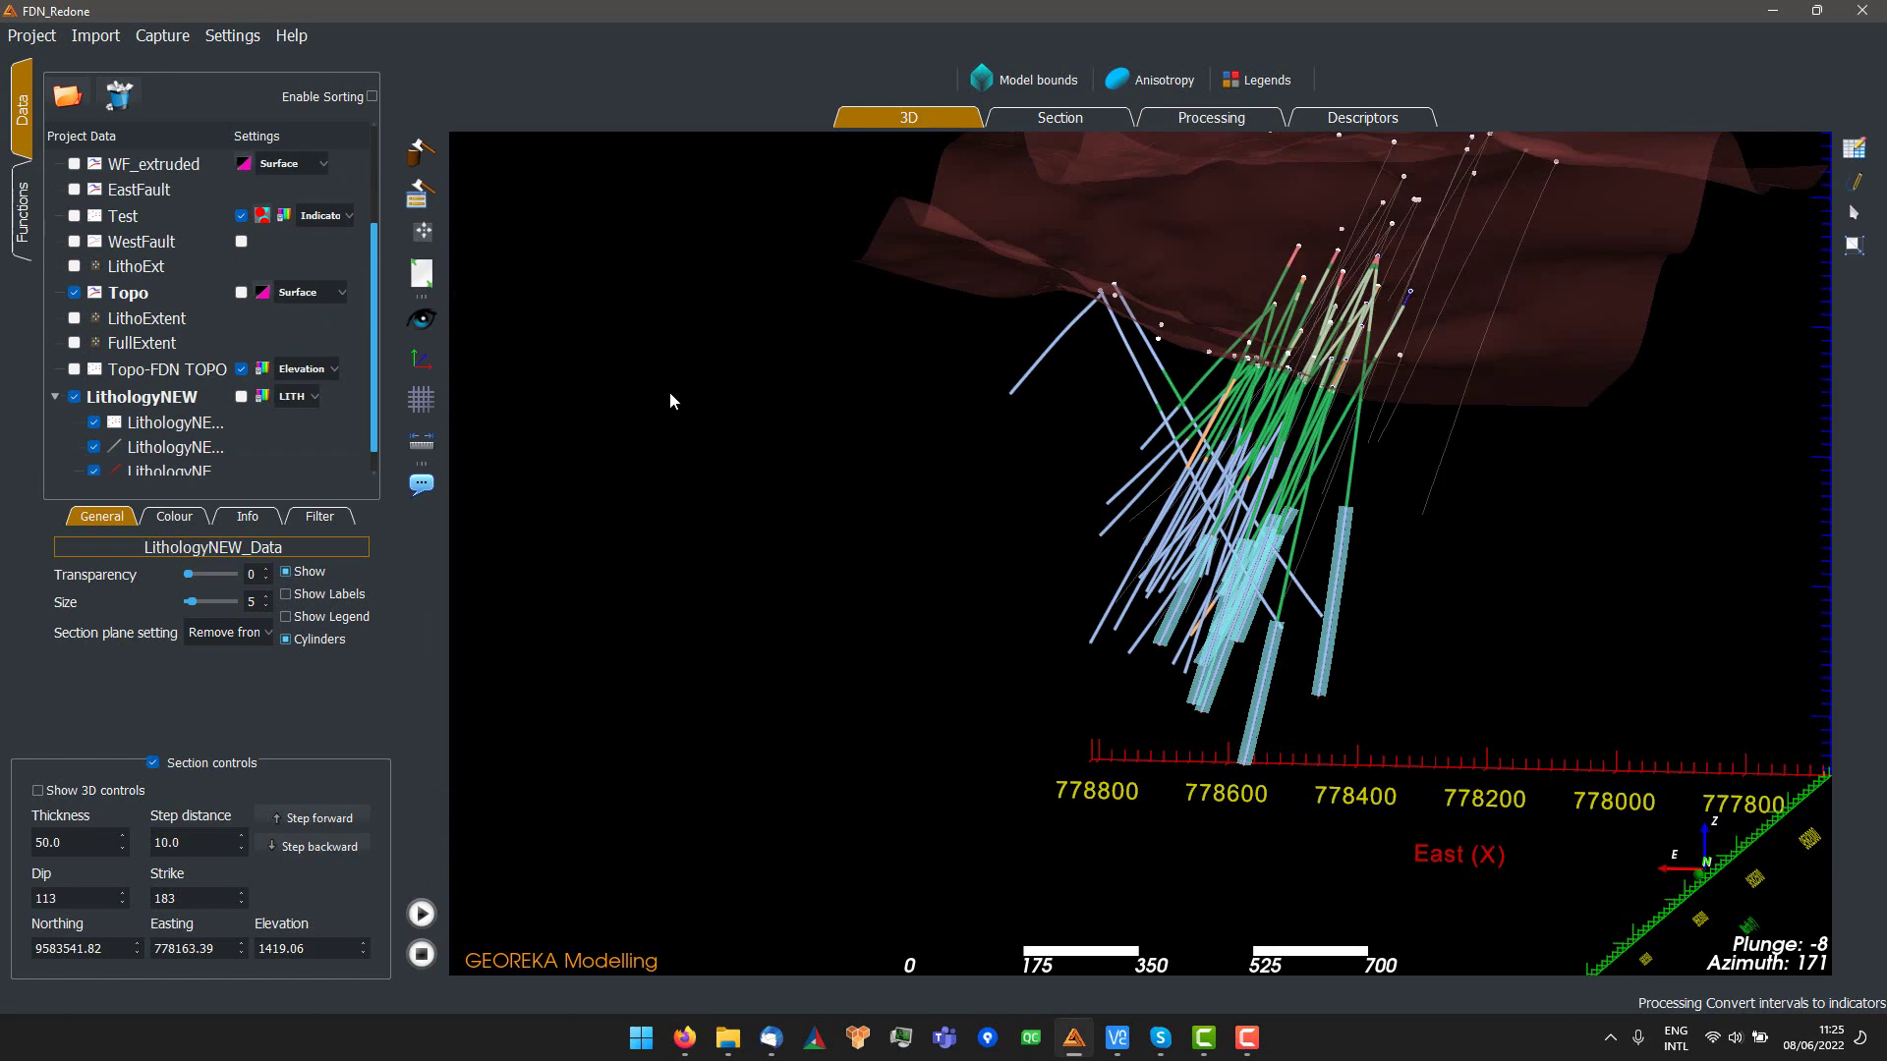
left_click(75, 397)
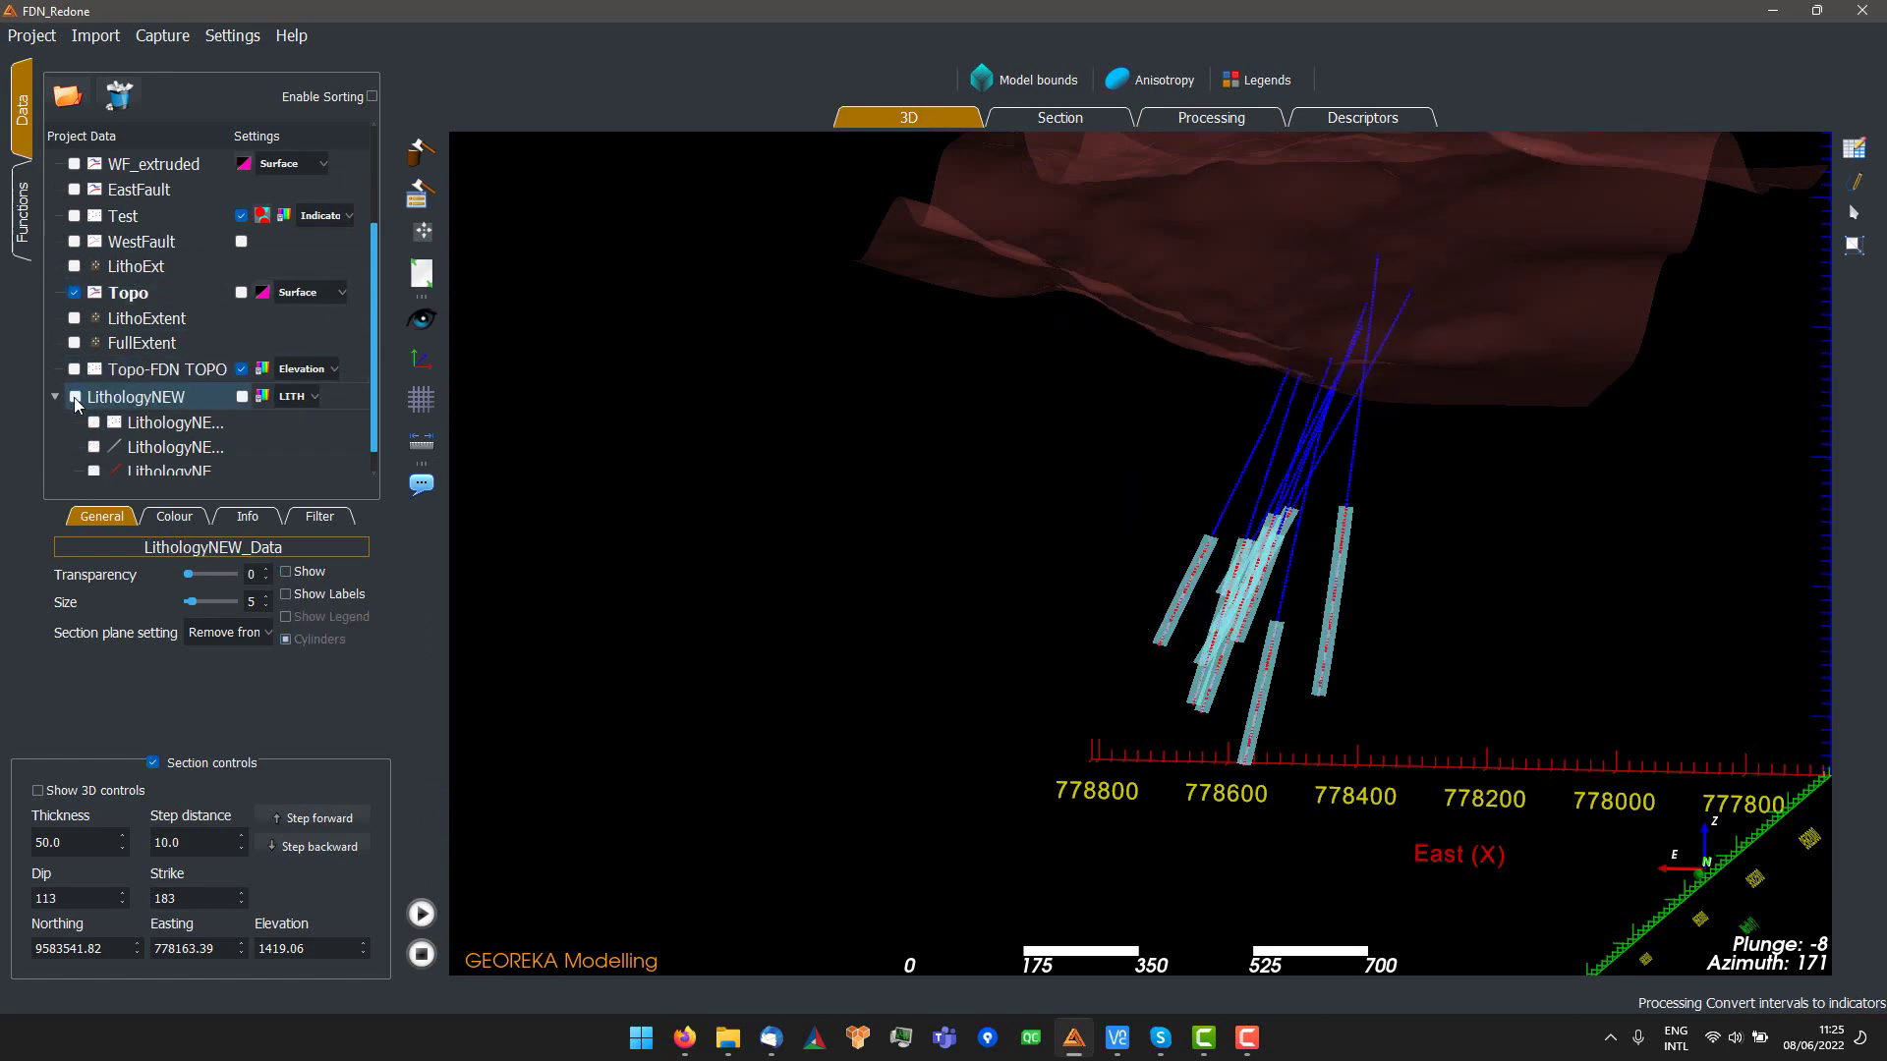
left_click_drag(1088, 690, 952, 645)
scroll(921, 629, "up", 5)
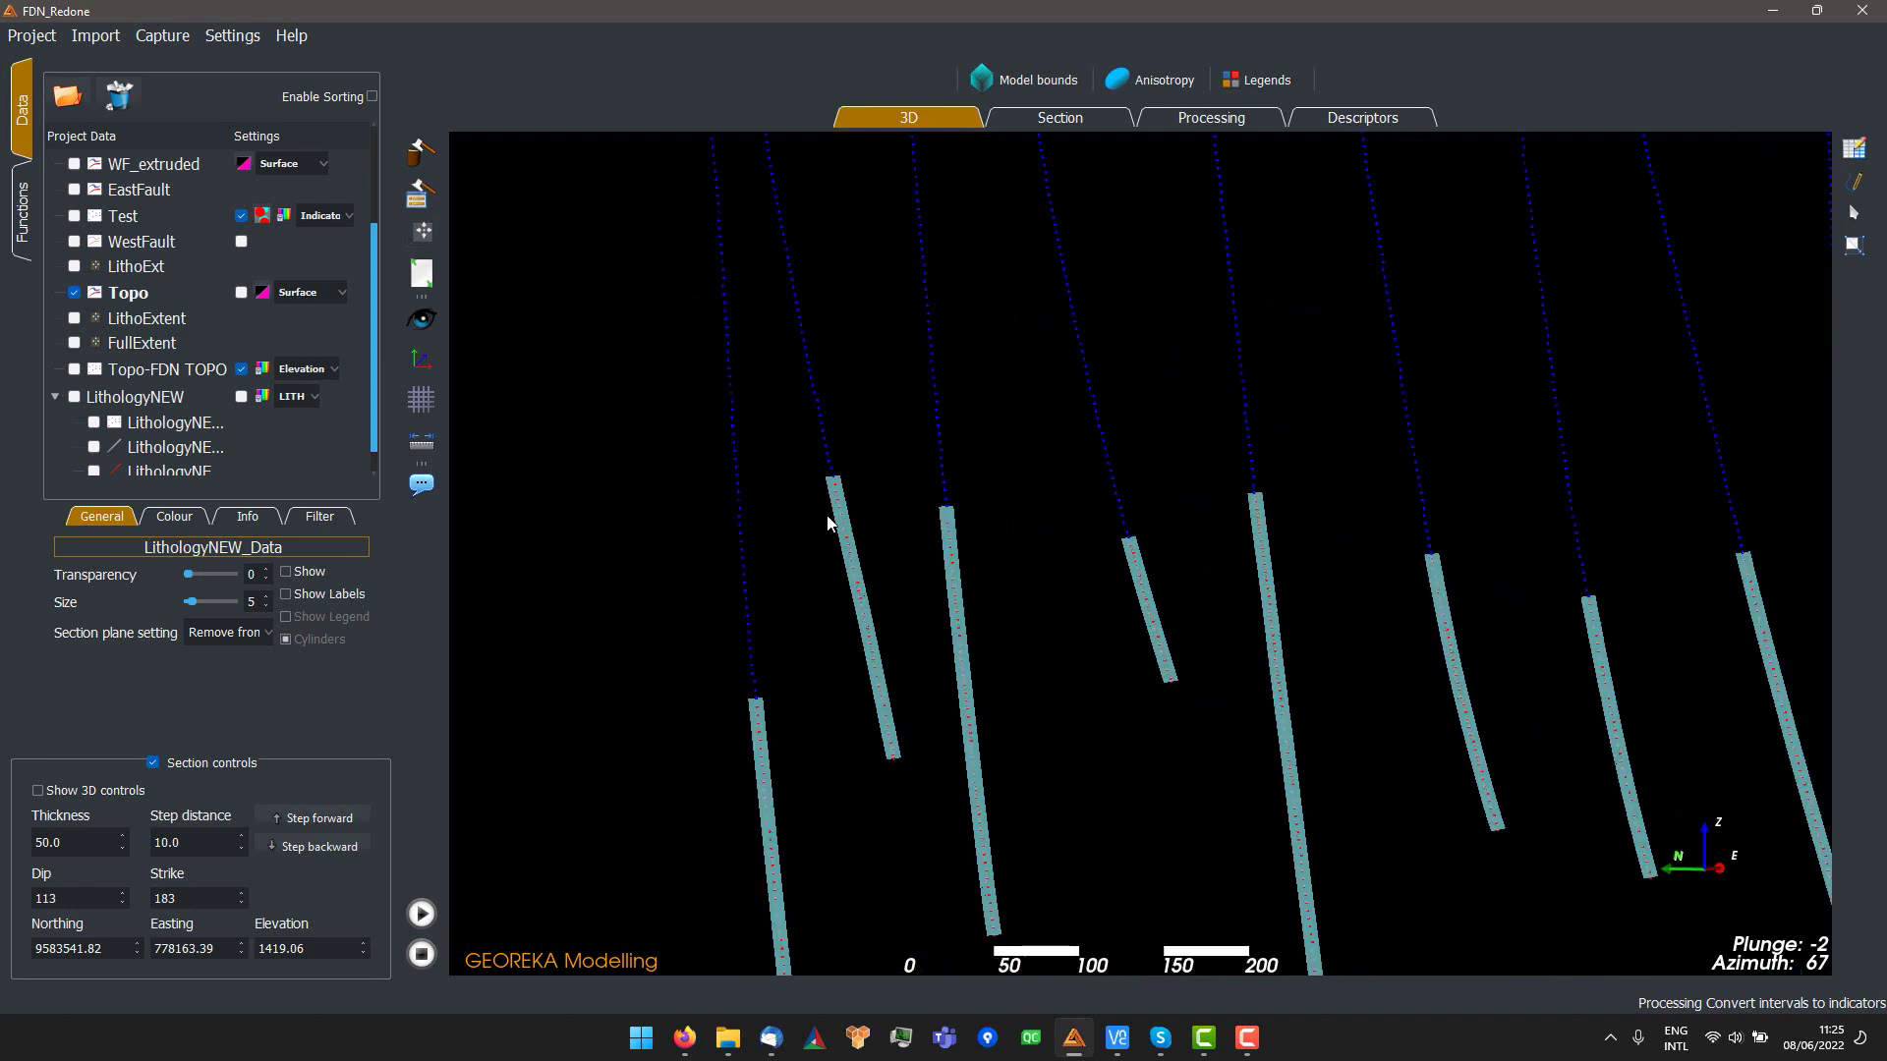
scroll(933, 627, "down", 3)
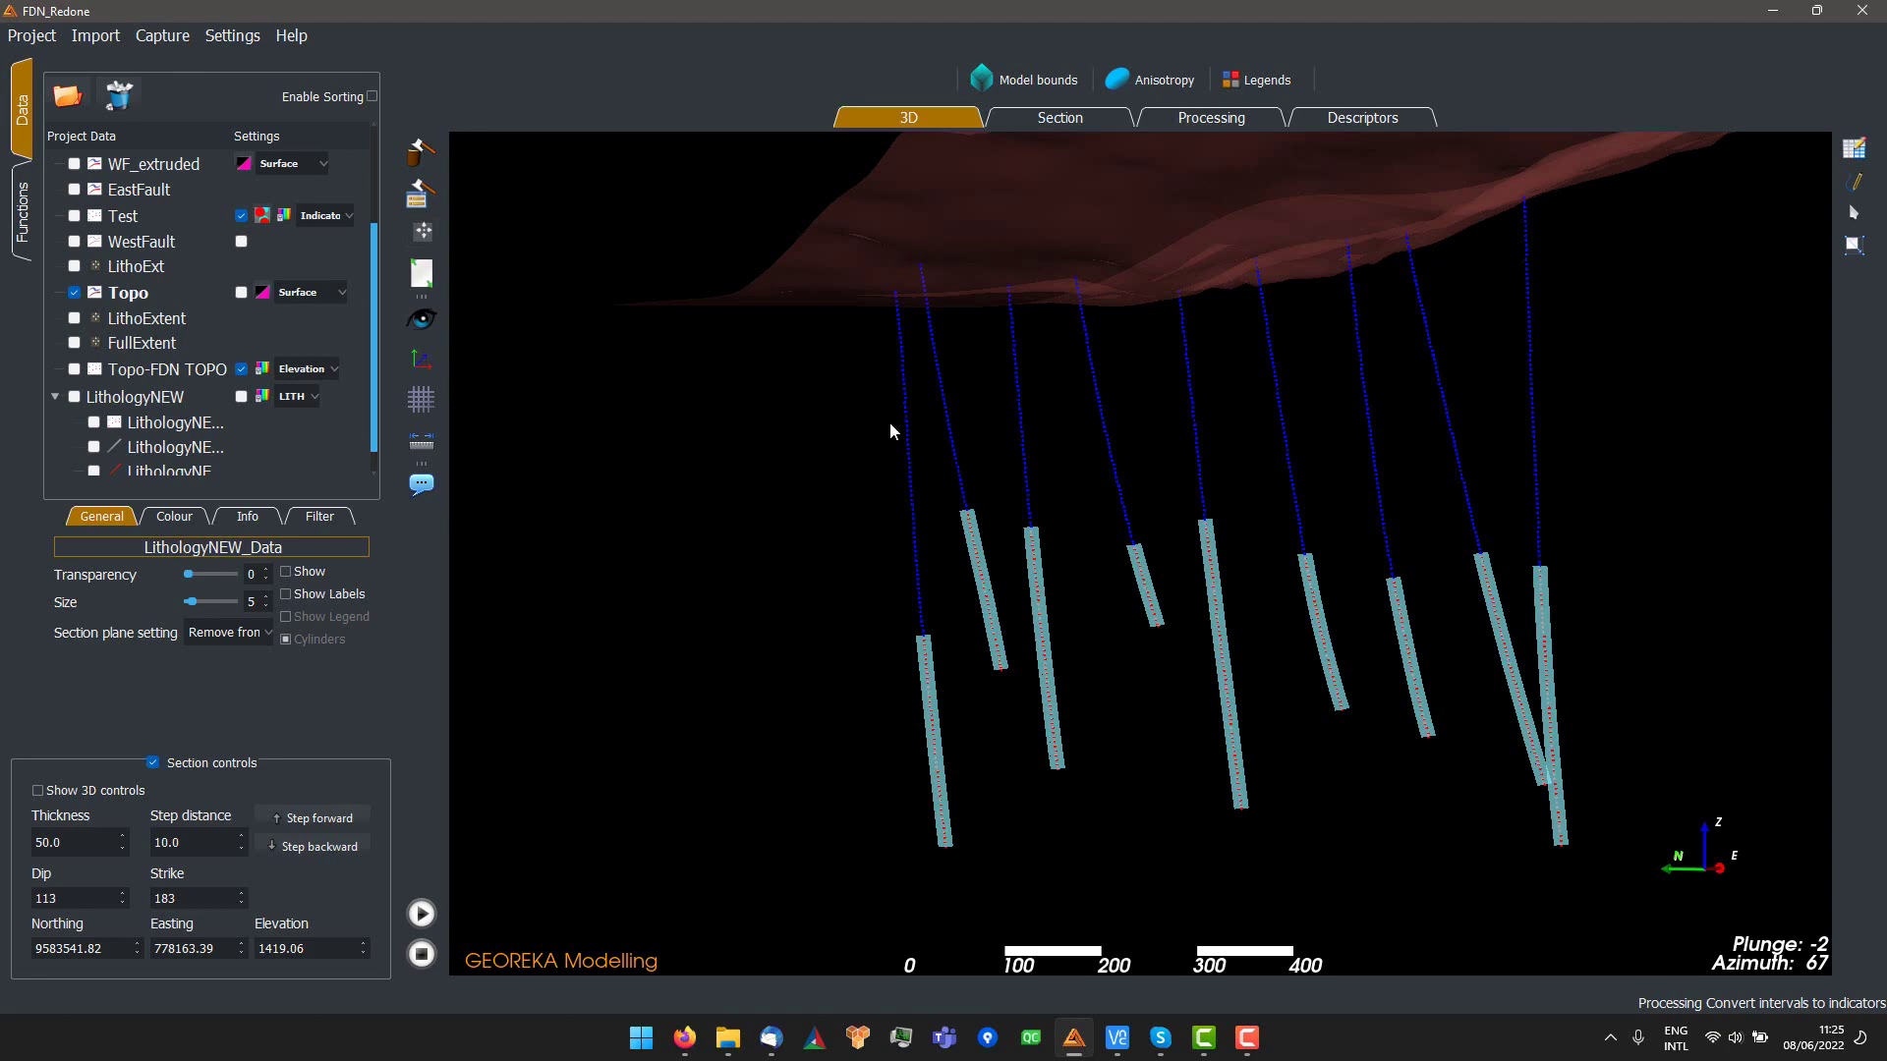
- Compare the DemoWest indicator points with the LithologyNEW drillholes by temporarily showing the drillholes in the 3D view
left_click_drag(888, 421, 1659, 479)
scroll(1593, 512, "down", 2)
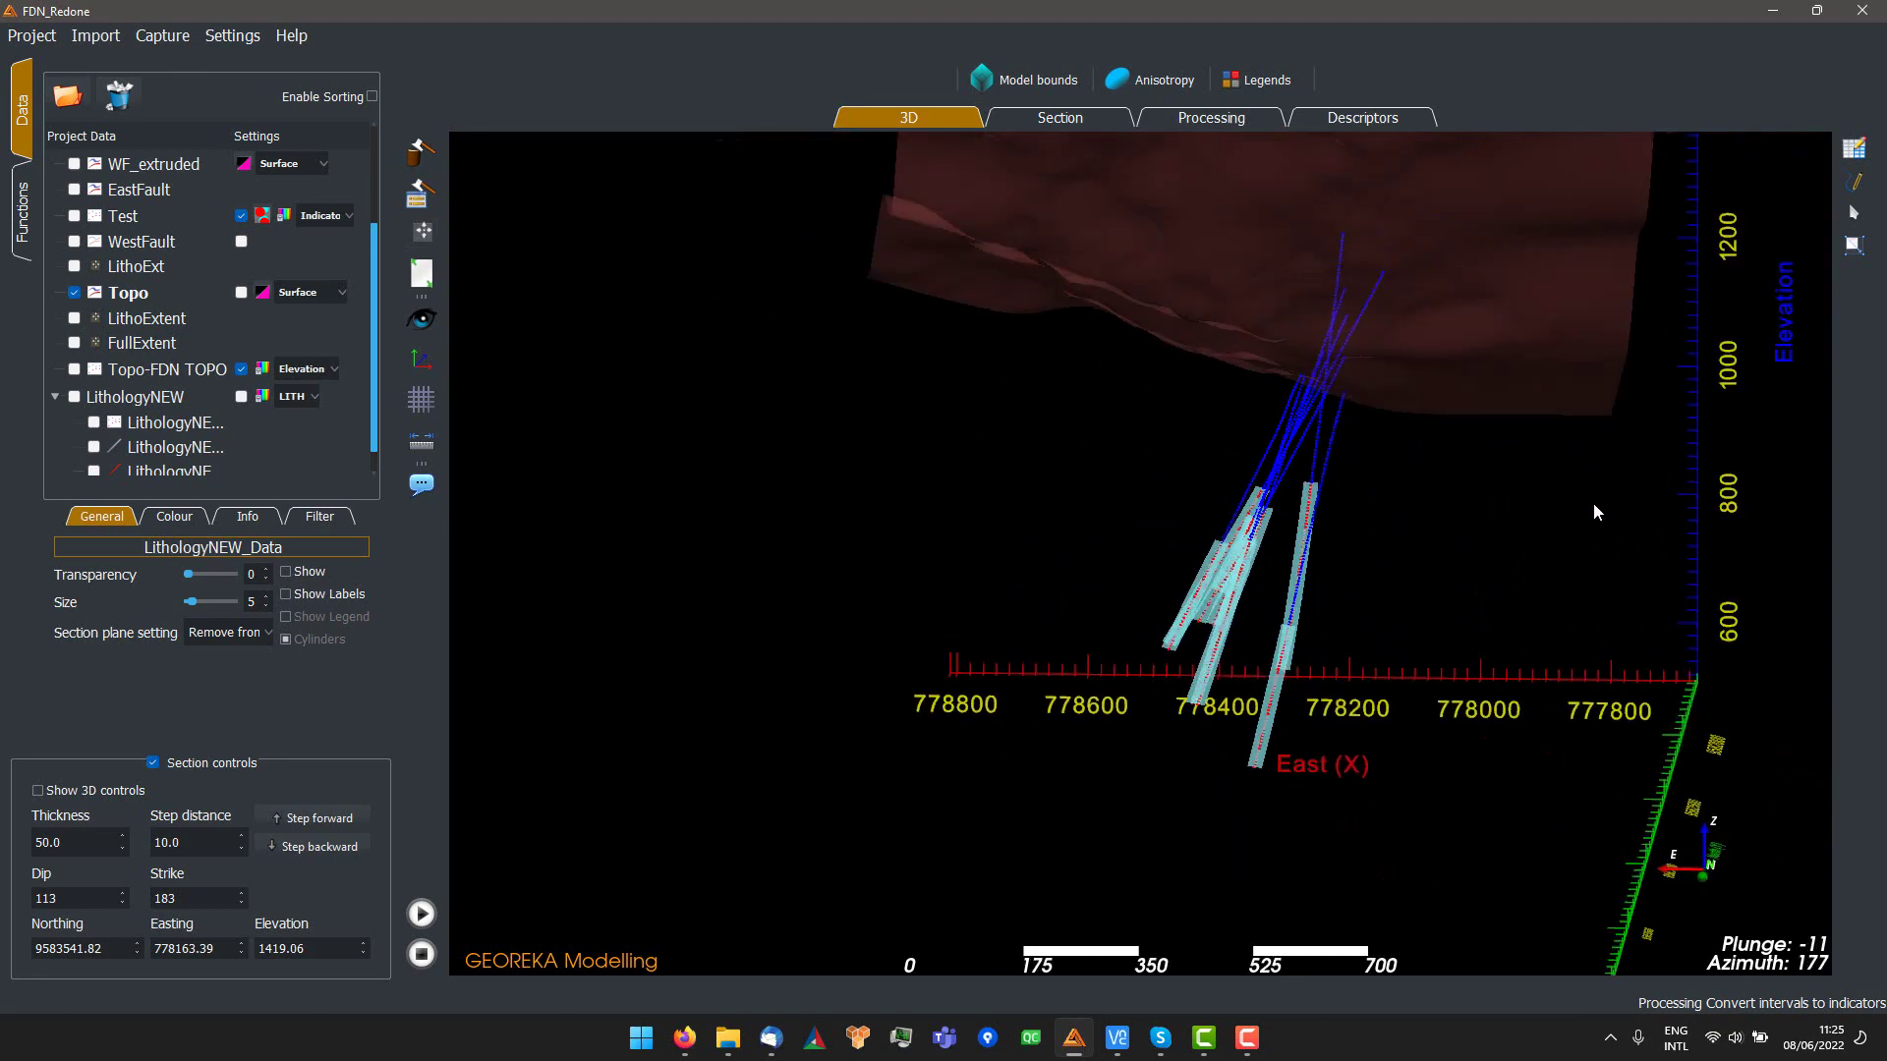
left_click(74, 398)
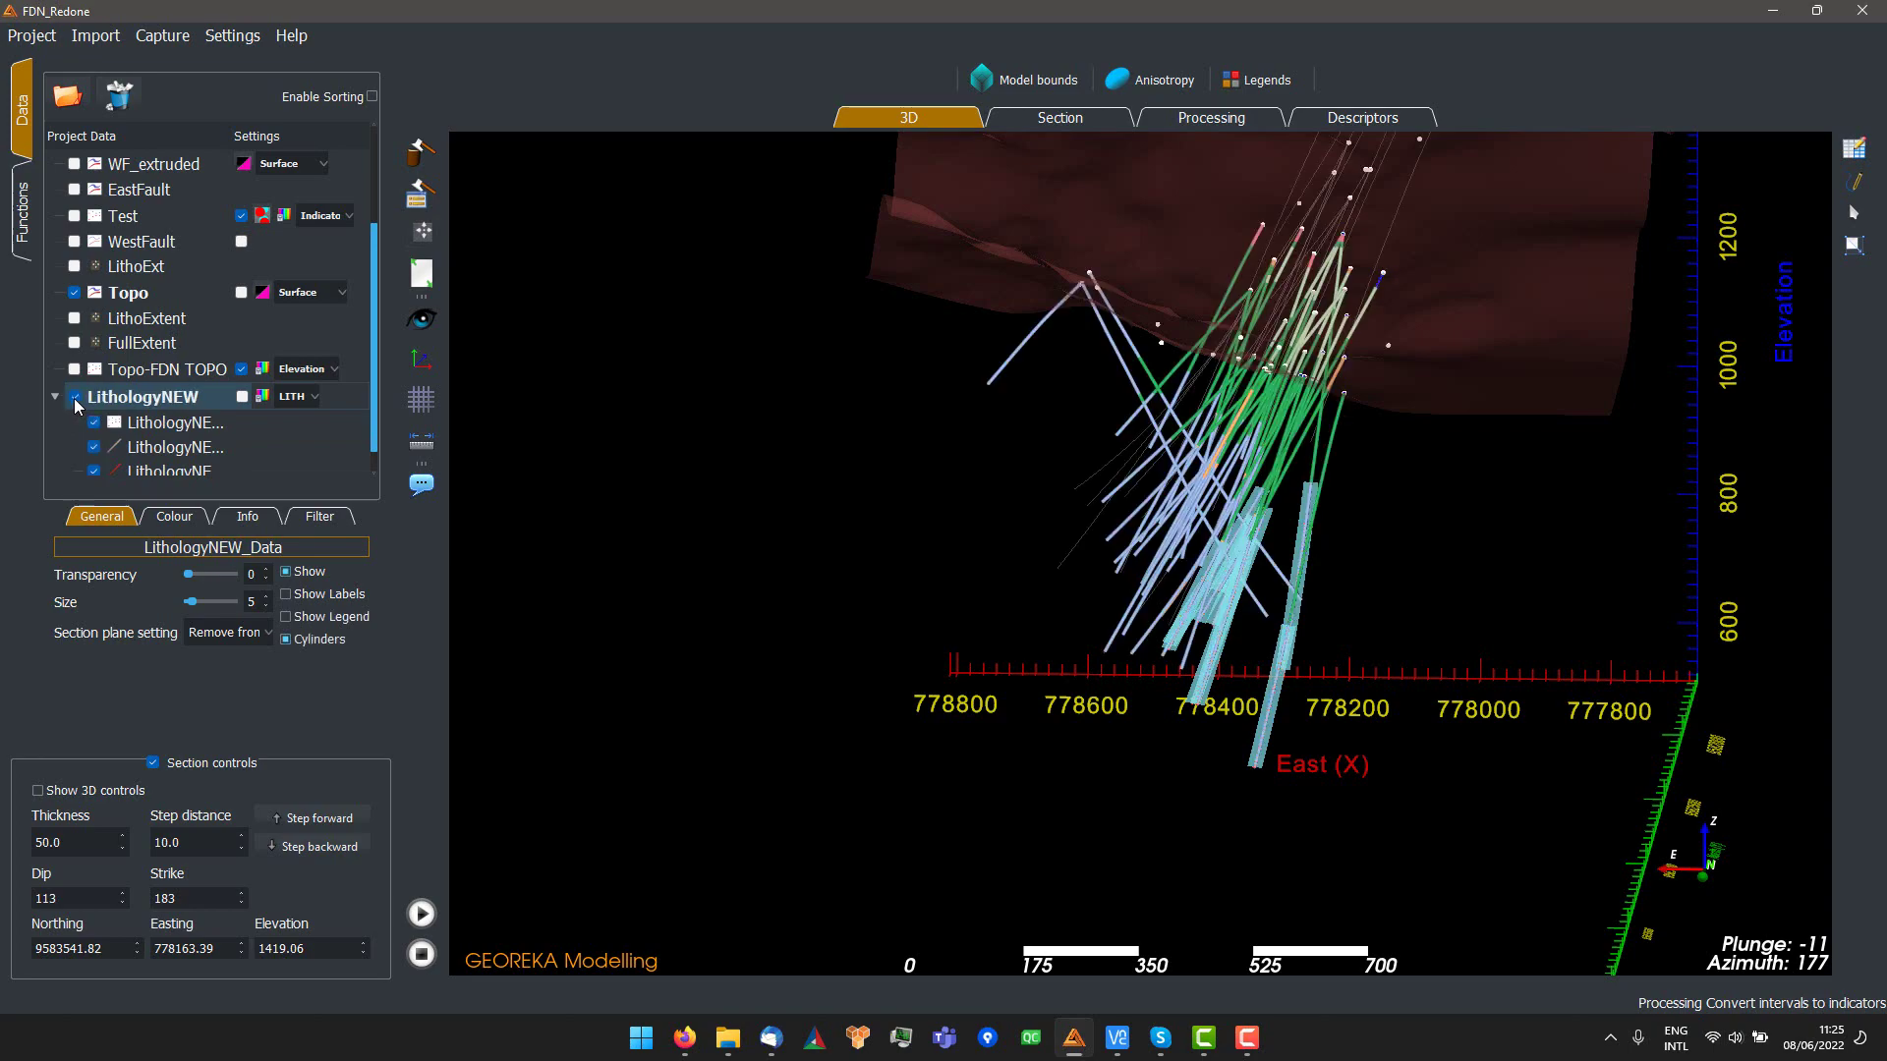
mouse_move(1458, 509)
left_mouse_down()
mouse_move(1320, 503)
mouse_move(1571, 517)
mouse_move(1459, 498)
left_mouse_up()
scroll(1456, 505, "up", 5)
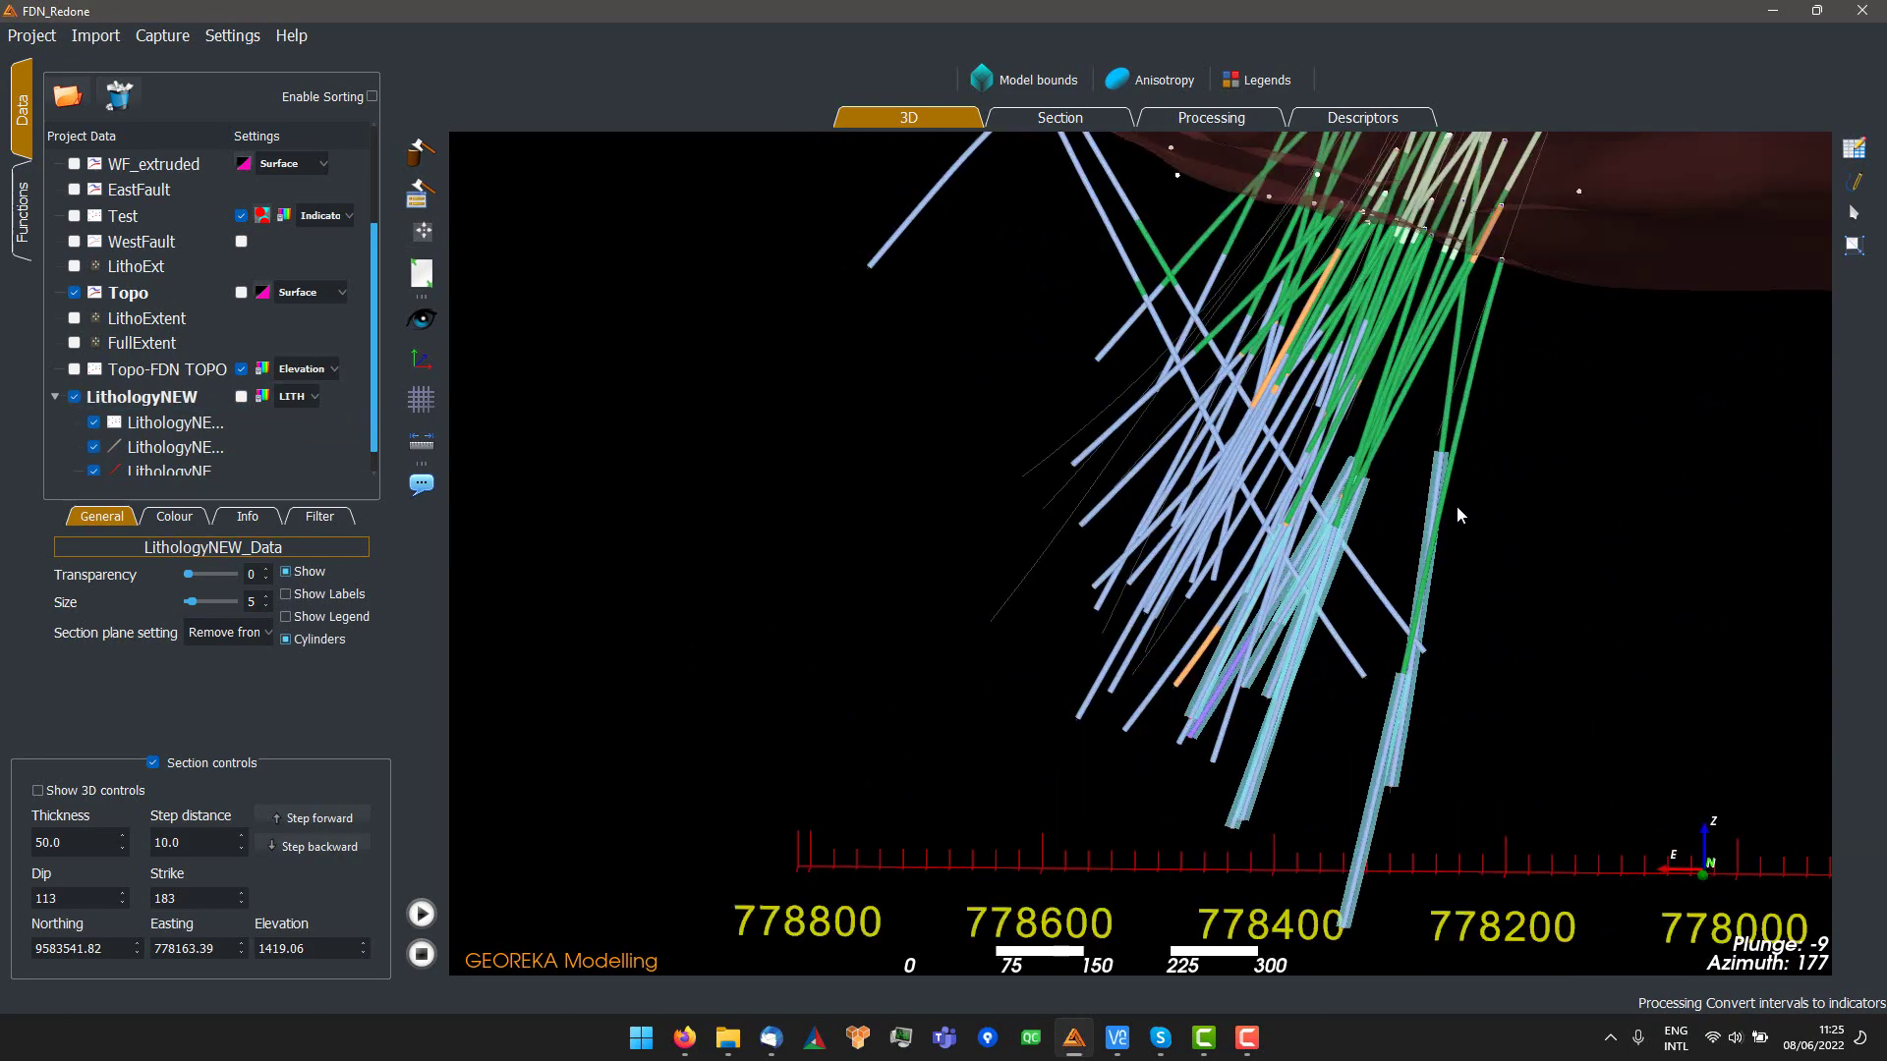
left_click(73, 397)
scroll(1428, 562, "down", 5)
left_click_drag(1428, 562, 845, 562)
left_click_drag(1459, 638, 1188, 549)
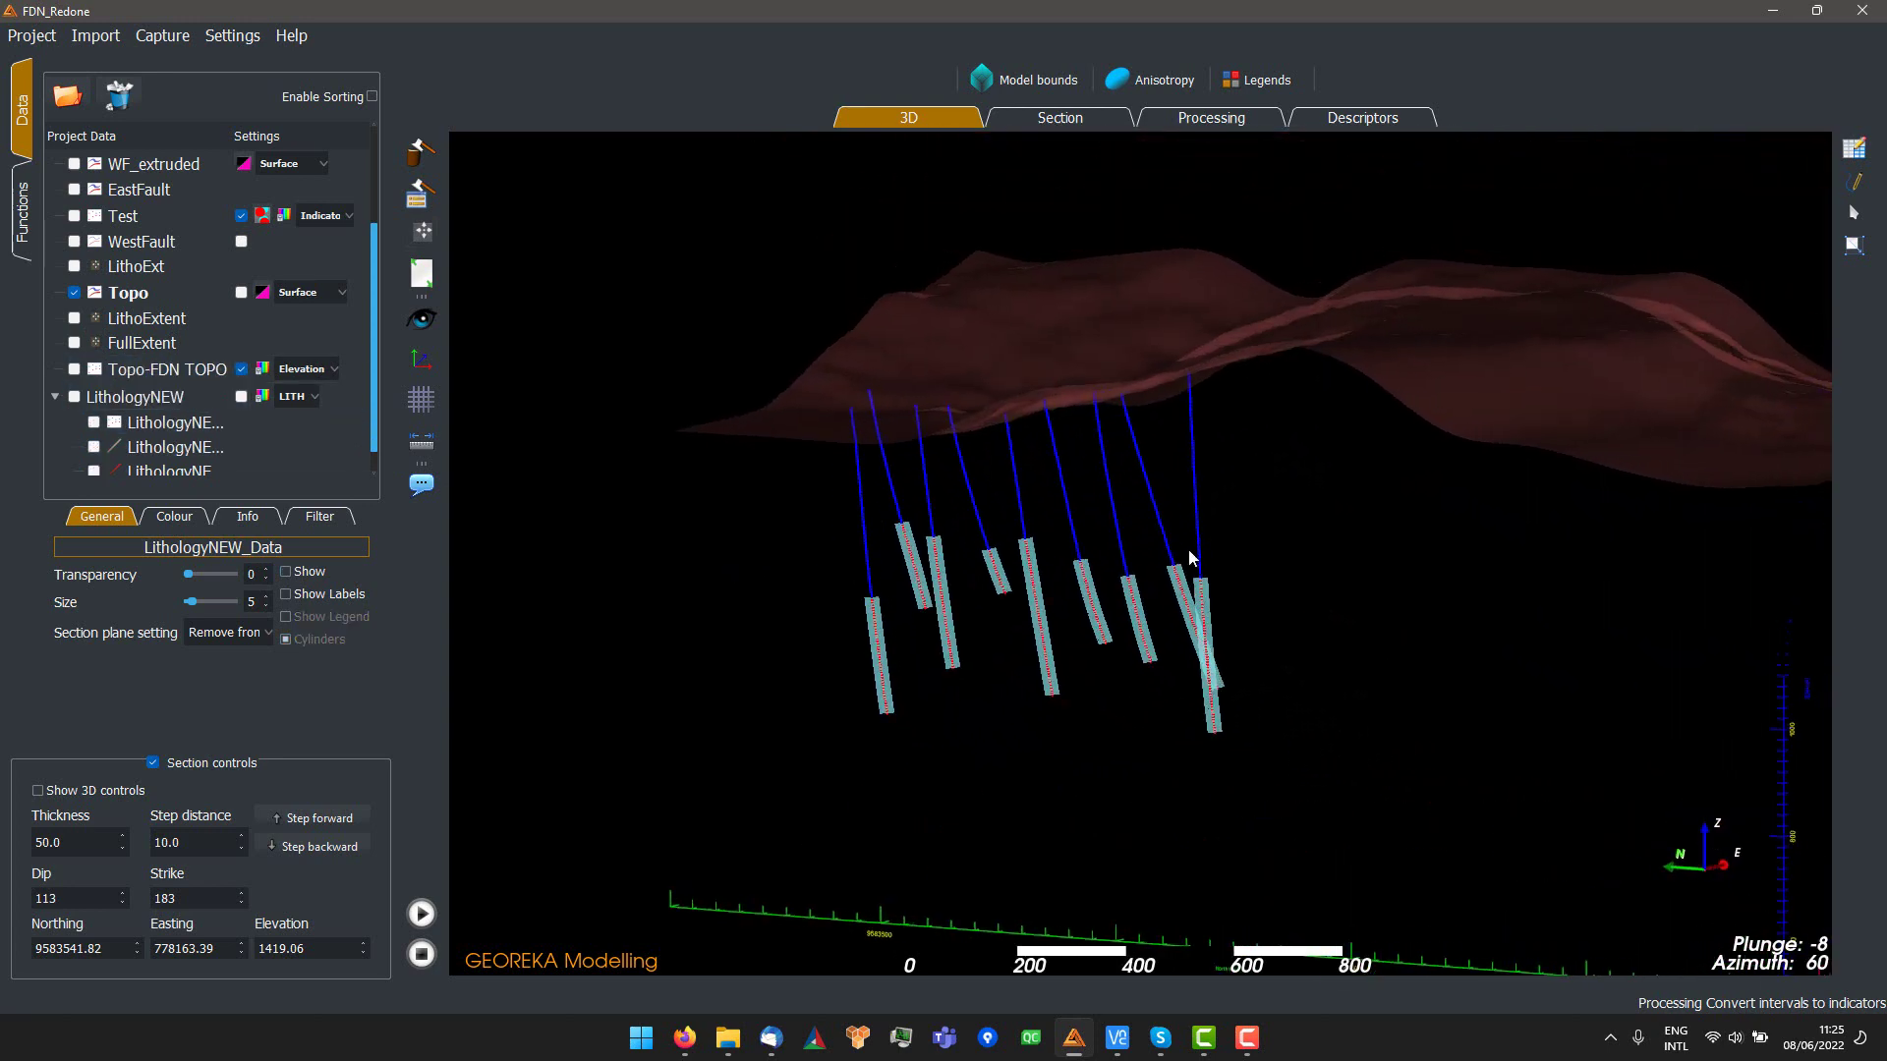
- Add a Classification function using ML process to the workflow and feed it from the DemoWest_ind conversion
left_click(1205, 120)
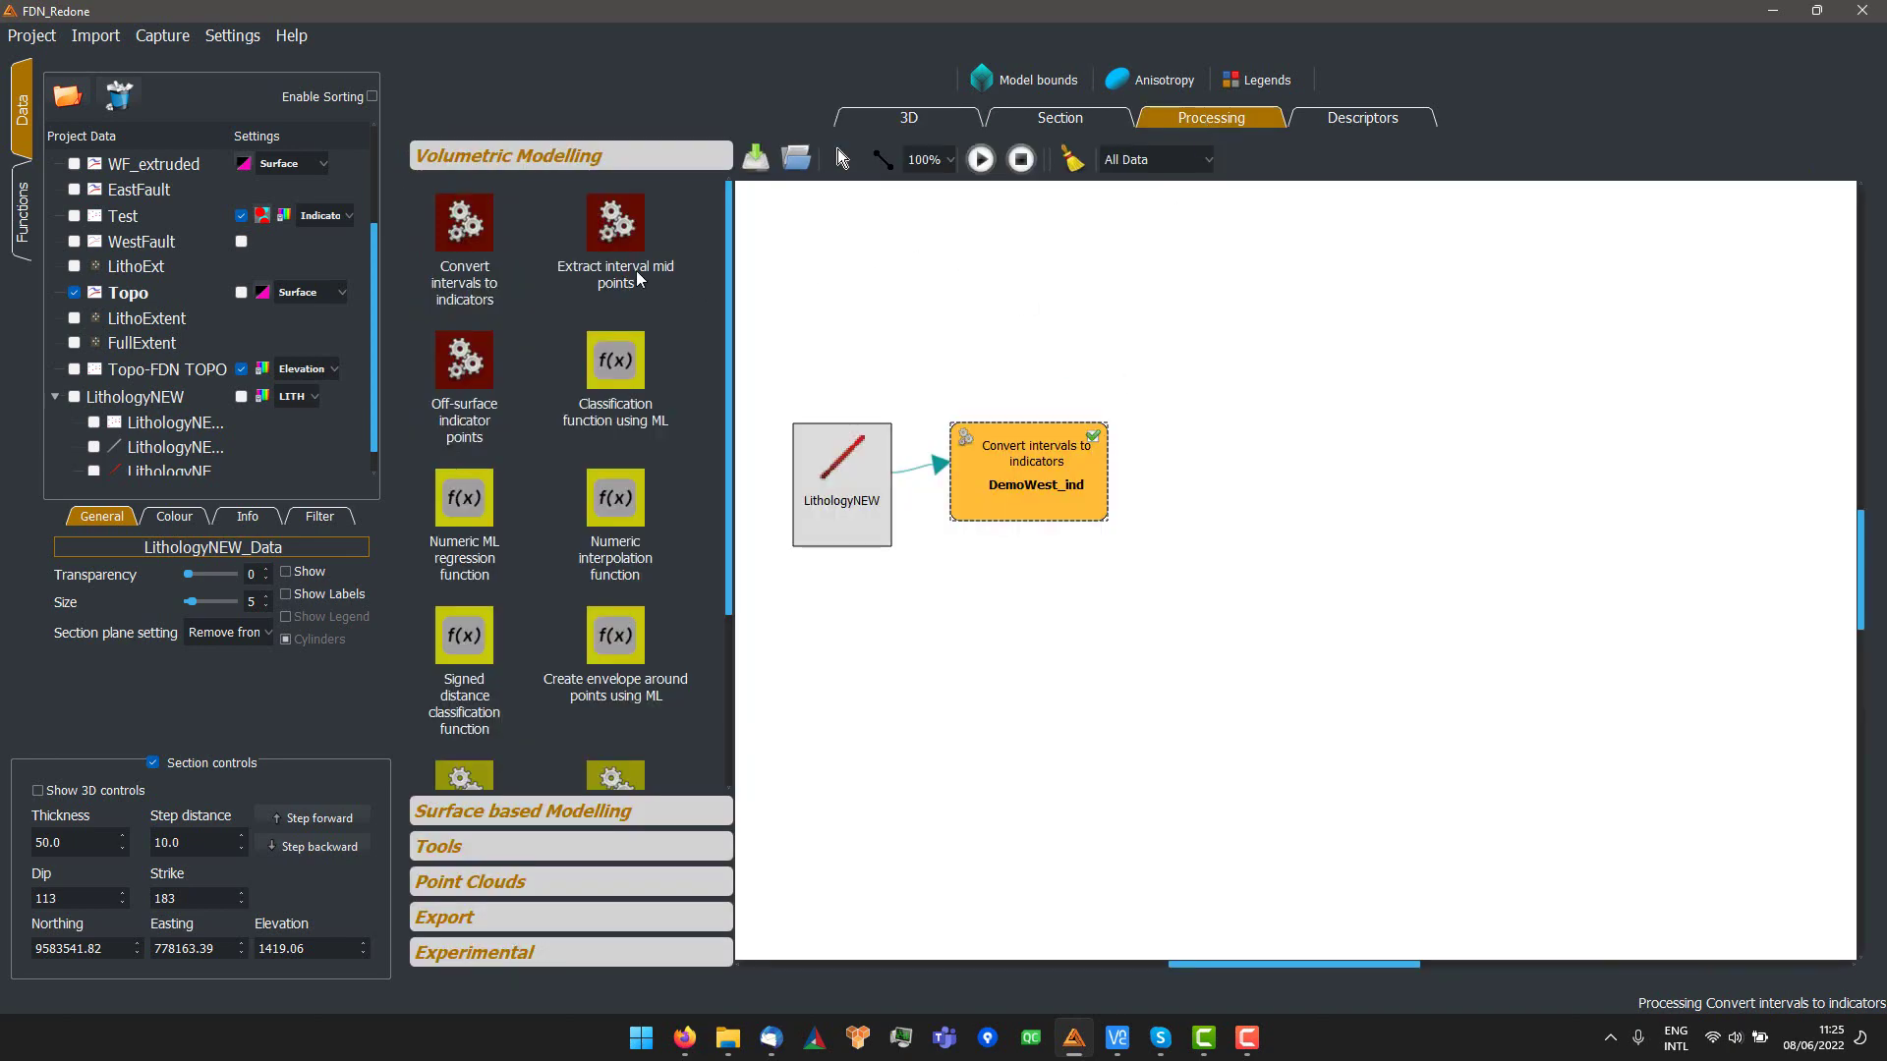
left_click(618, 376)
left_click(1243, 480)
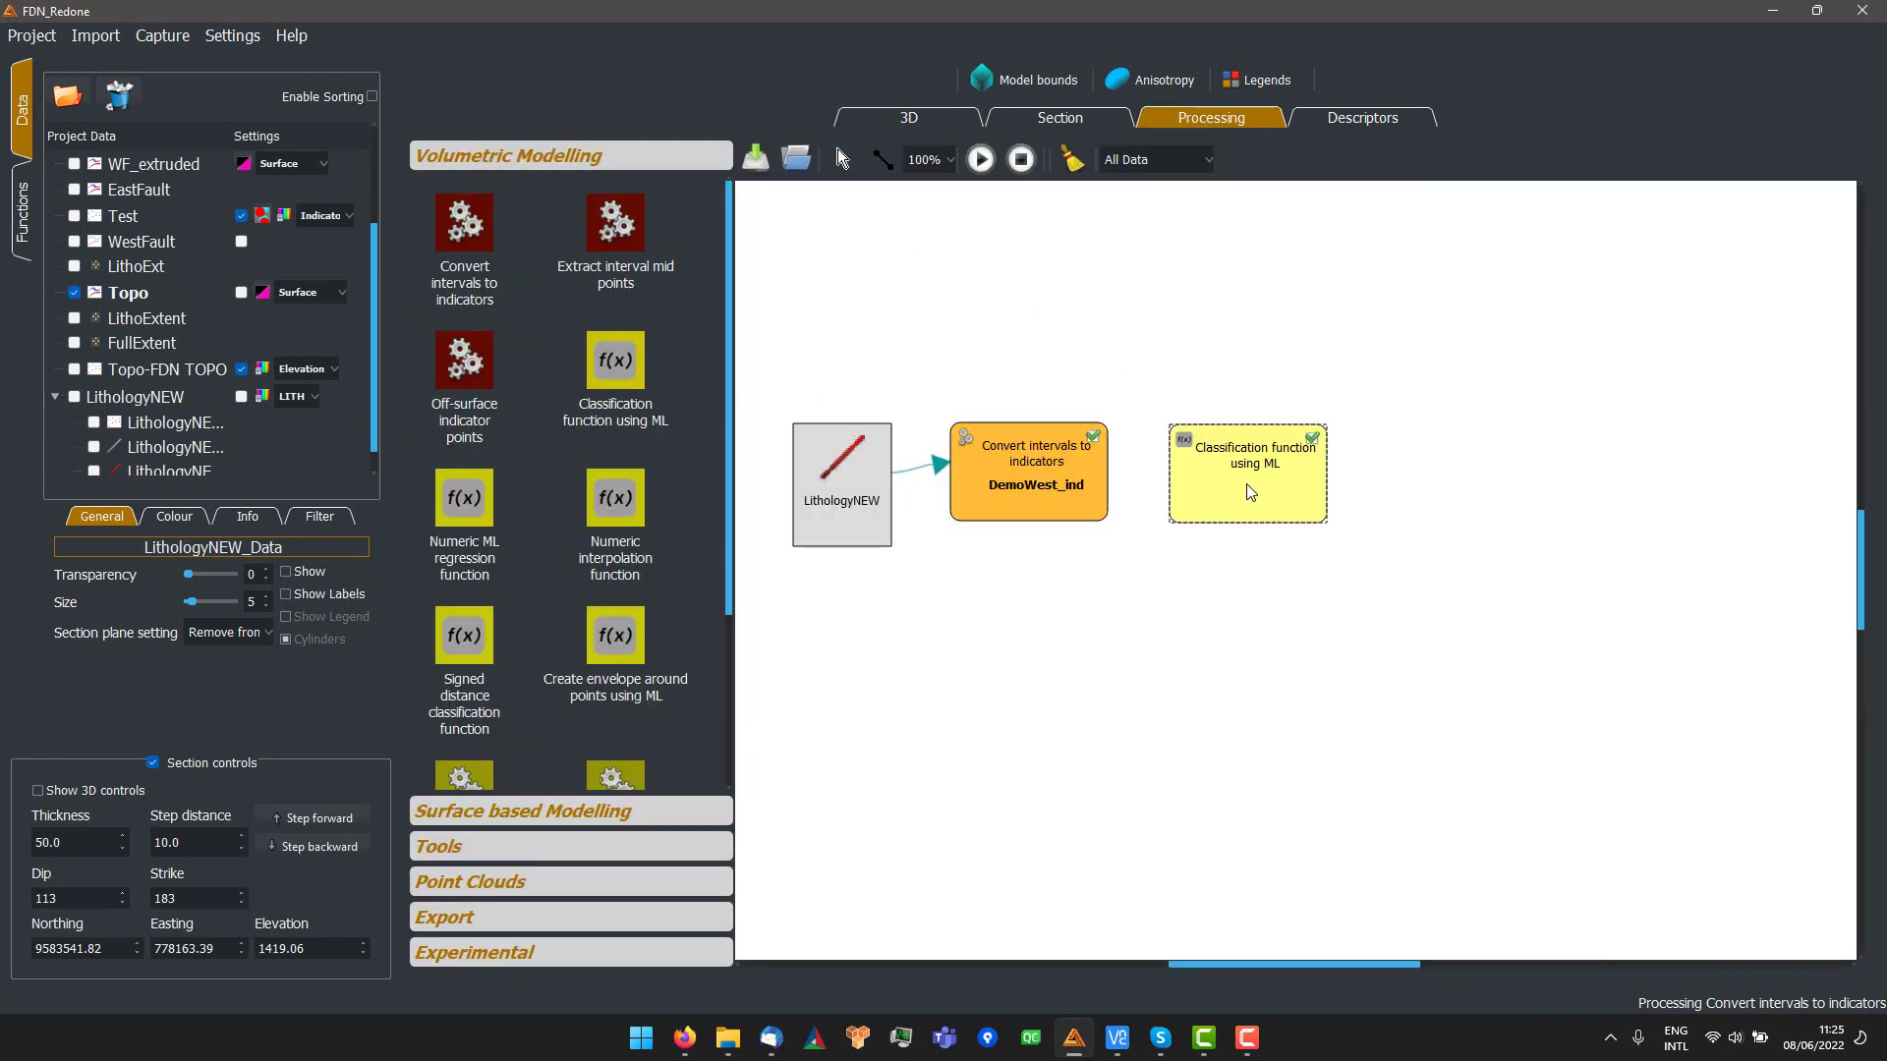
left_click_drag(1029, 481, 1228, 511)
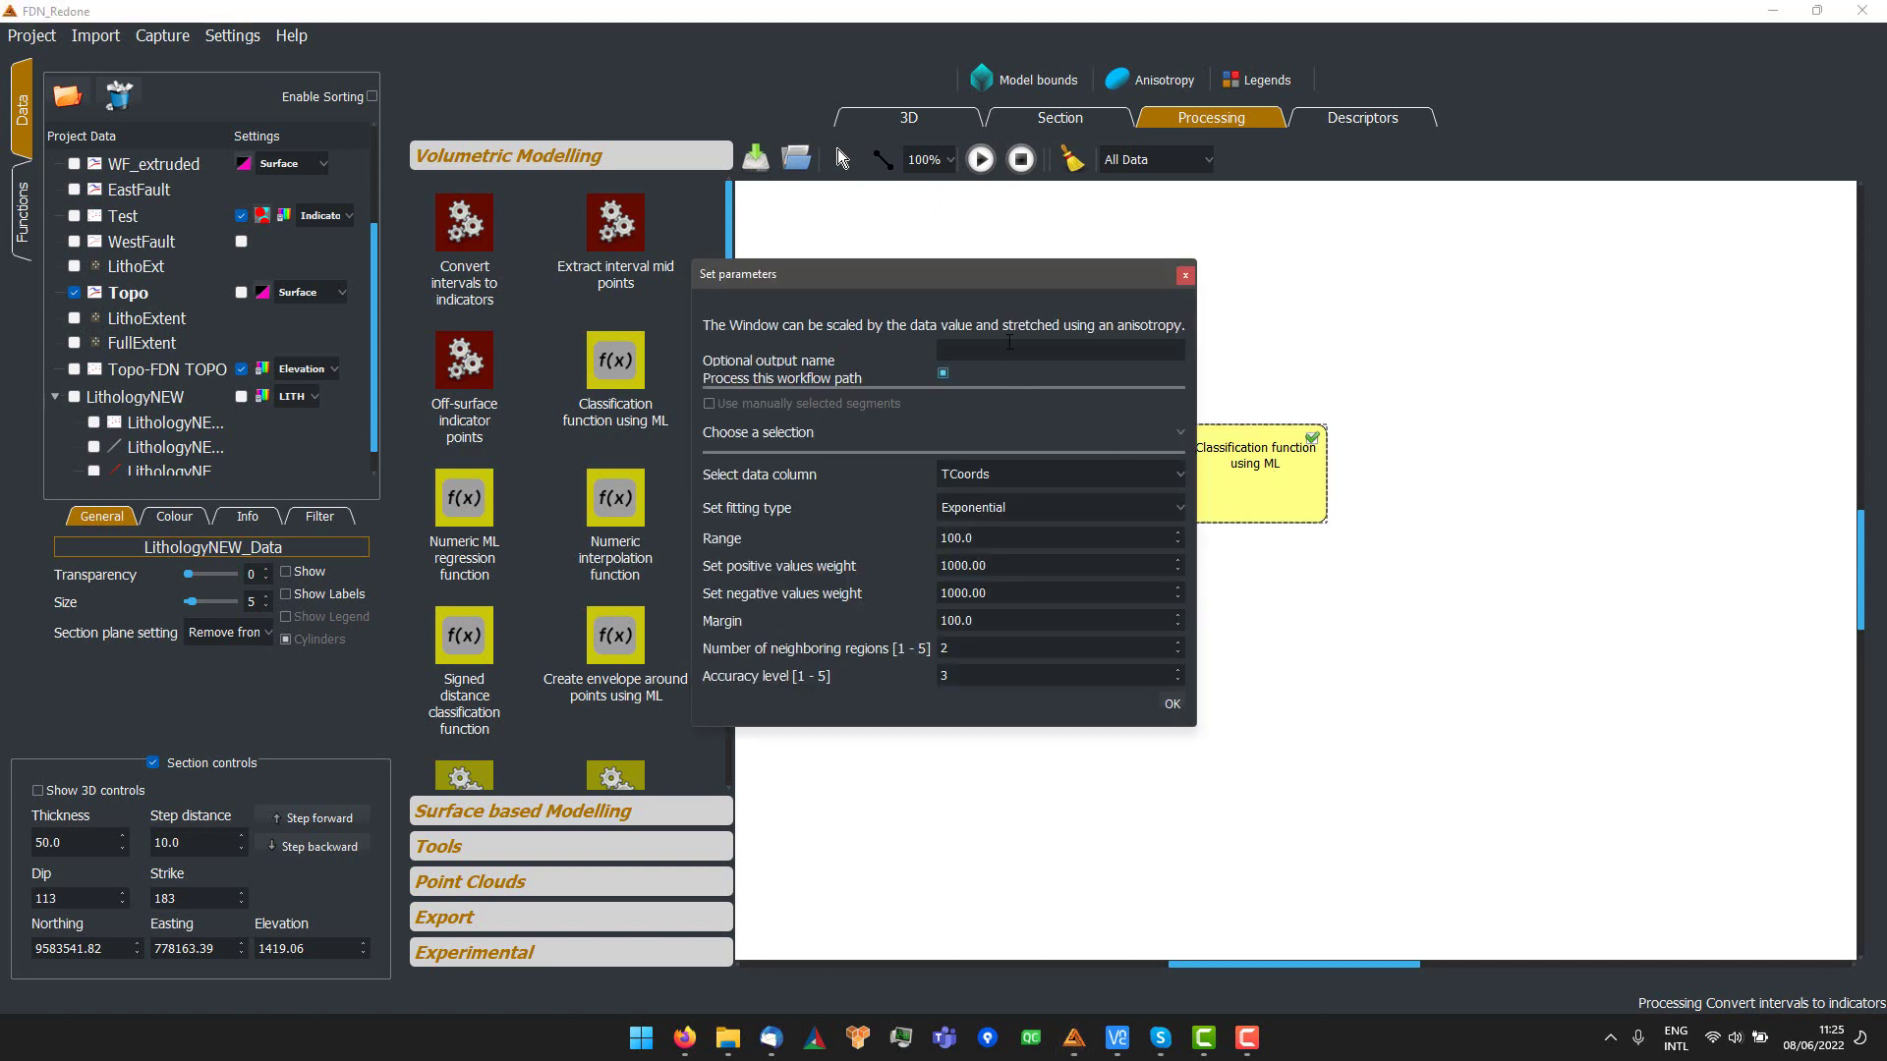
- Name the classification output DEMO_And_W and set its data column to Indicator
left_click(1009, 348)
type("DEMO_And_W")
left_click(951, 475)
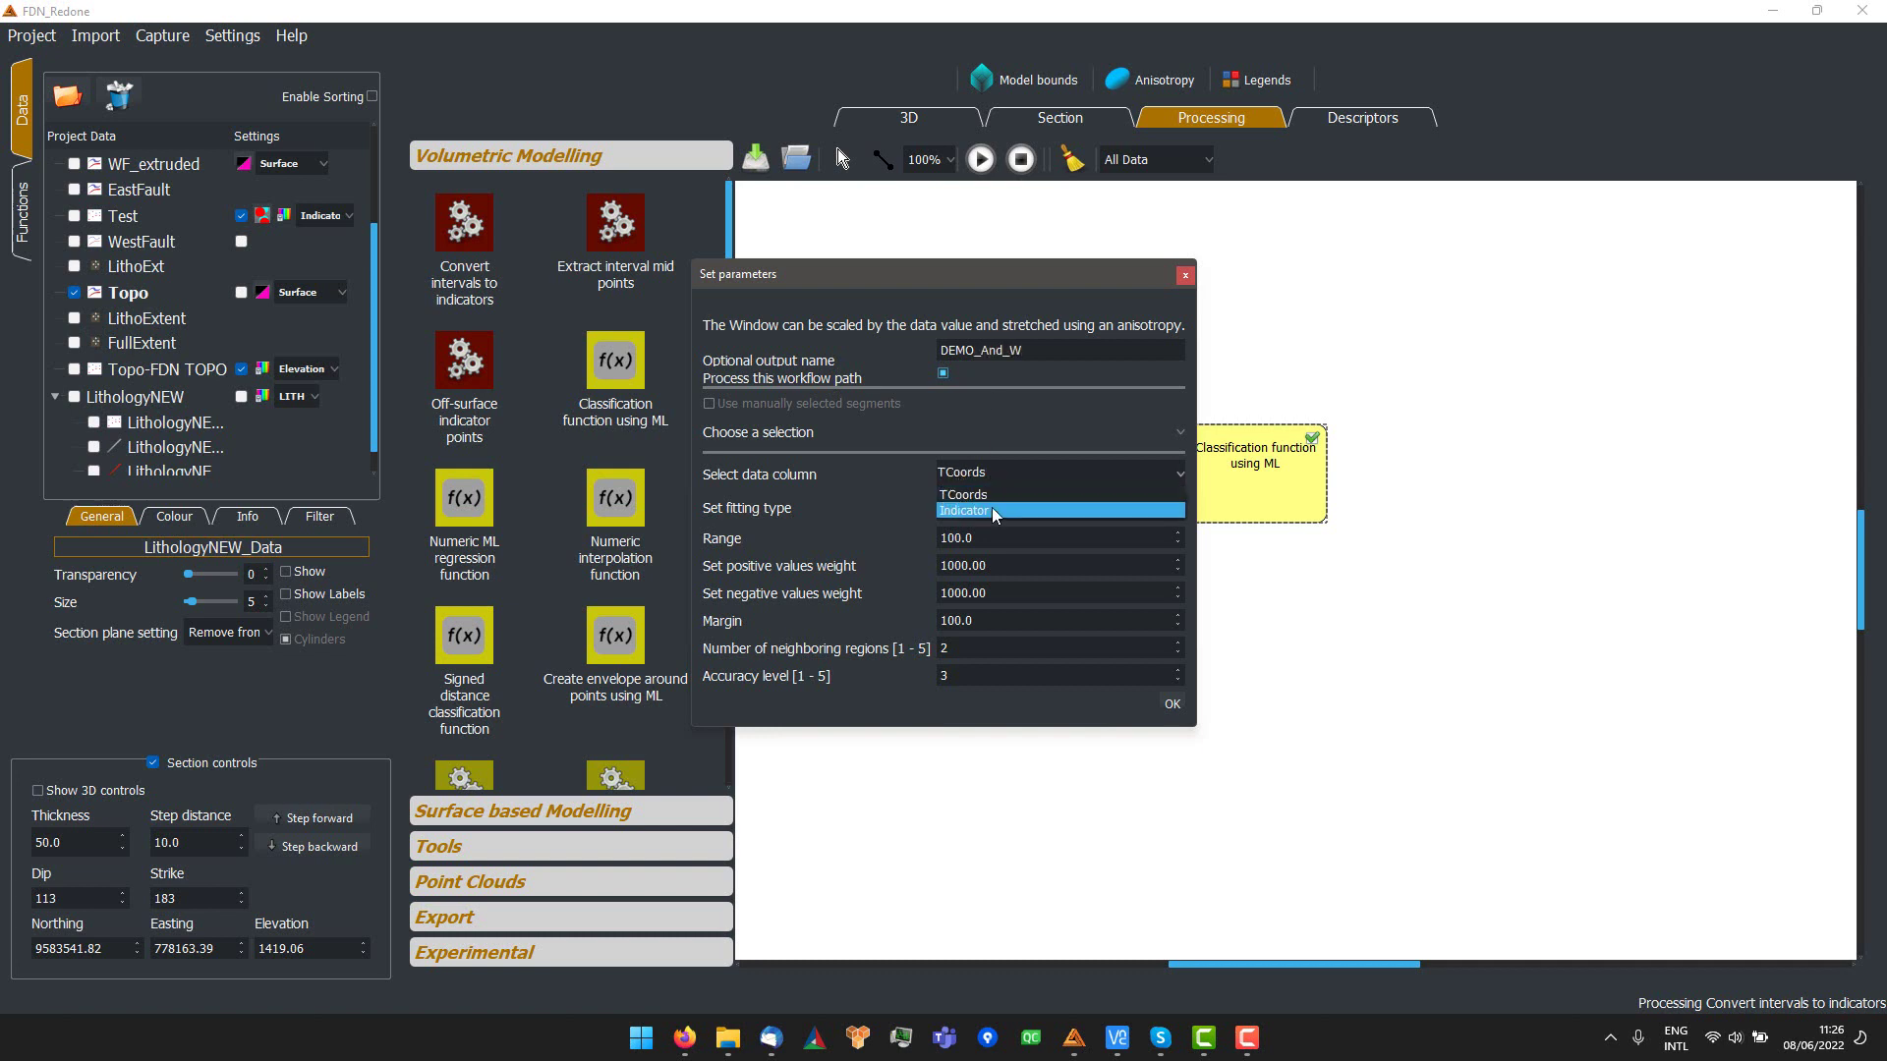
left_click(995, 511)
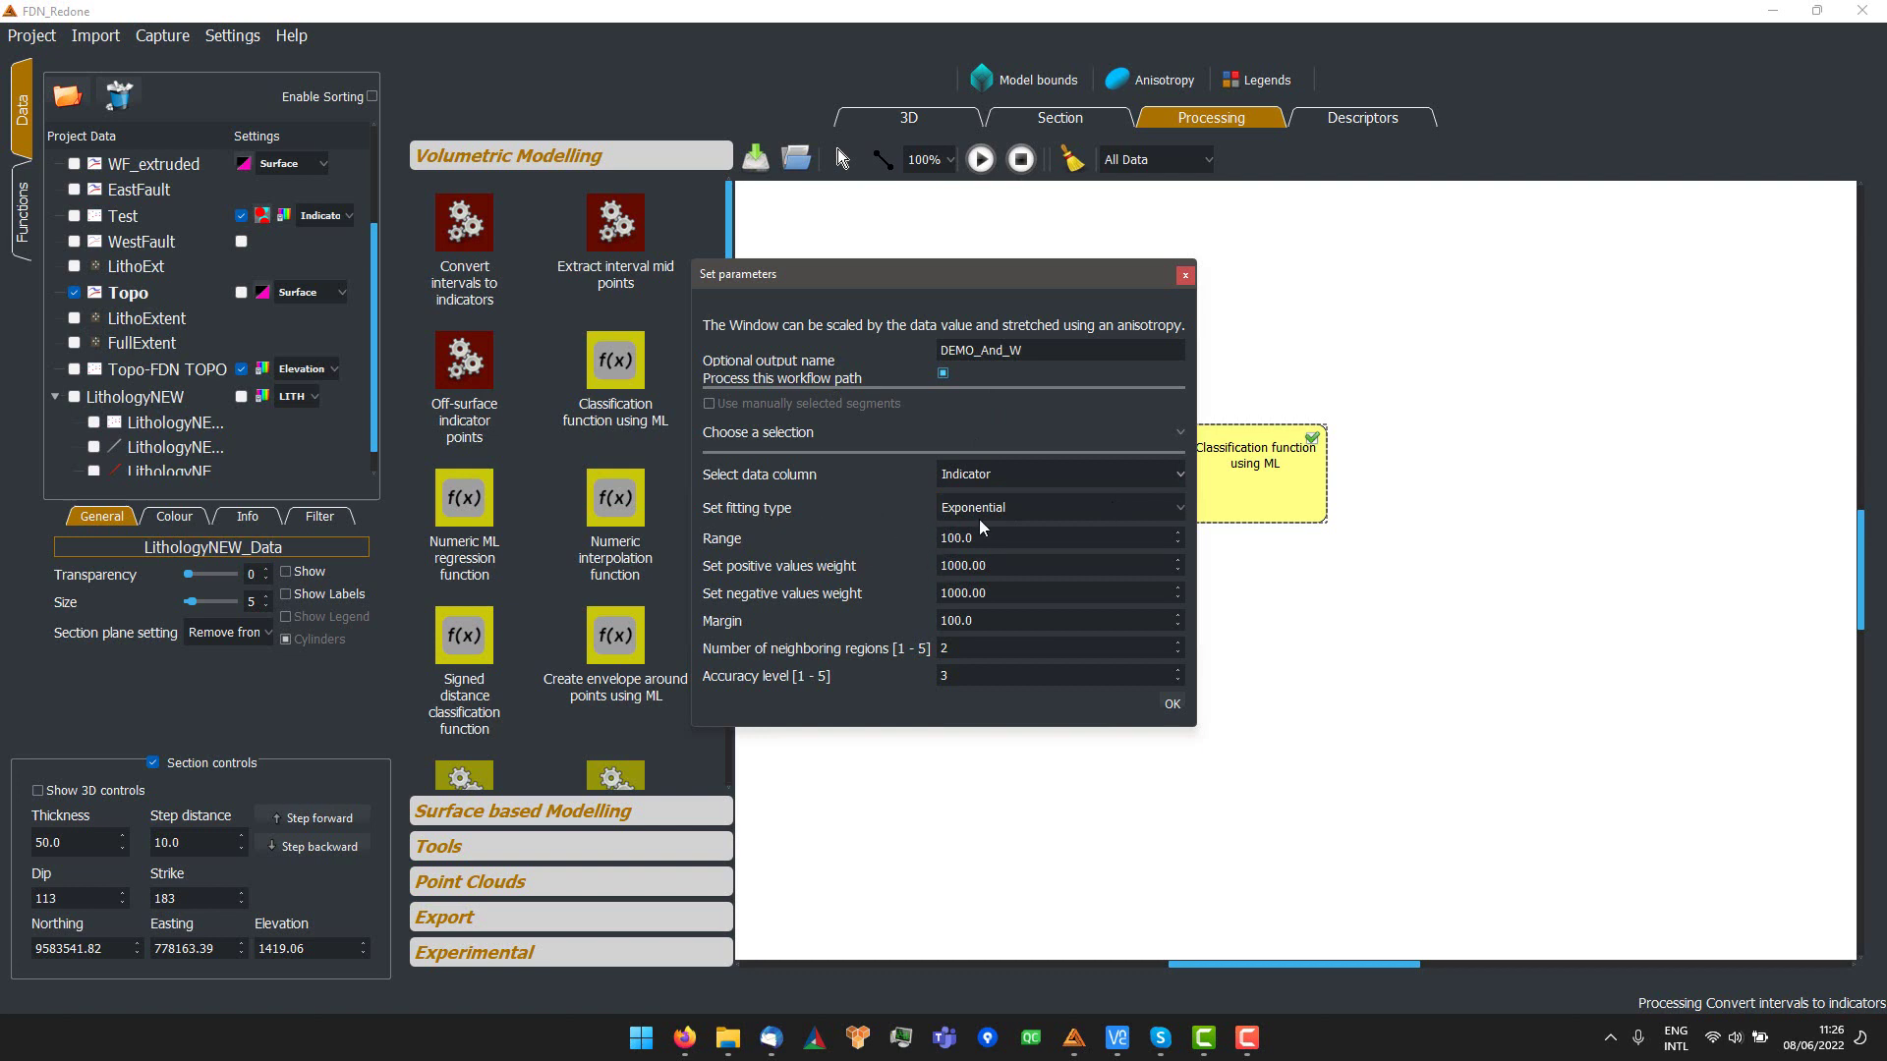
left_click(1174, 706)
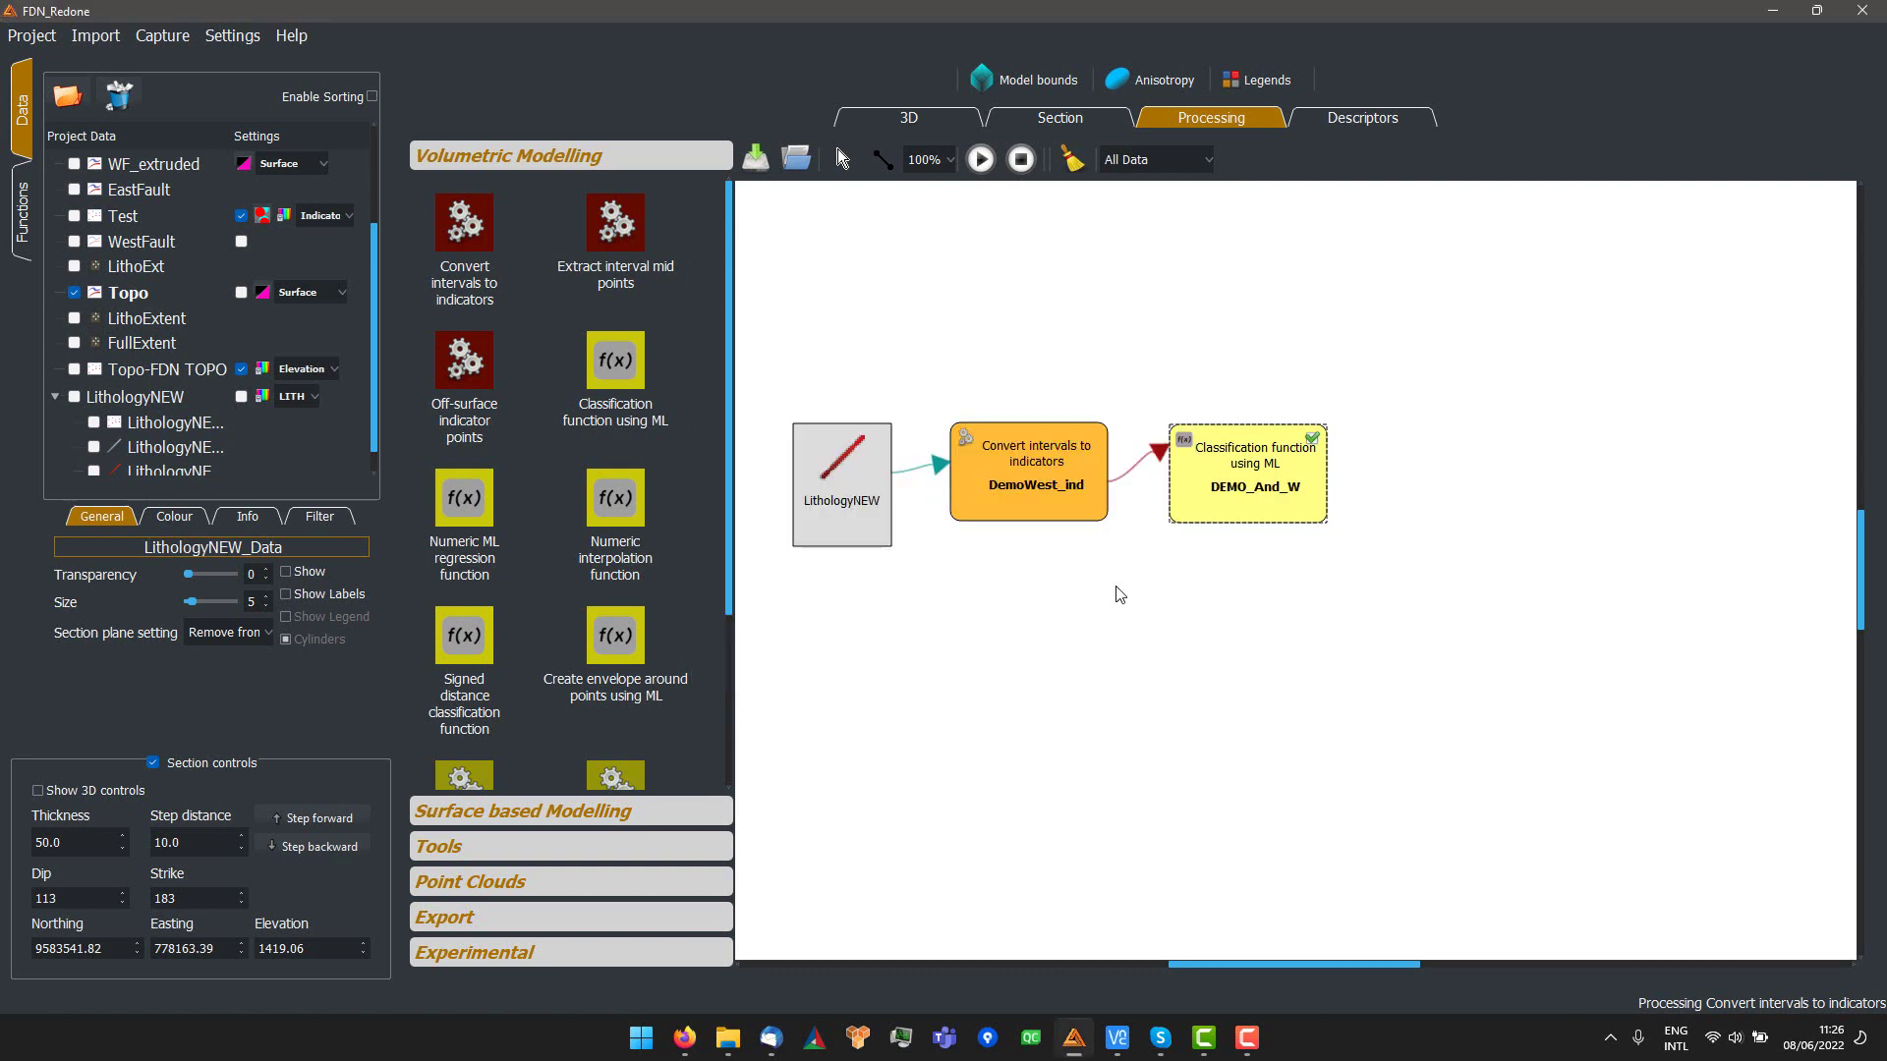
- Run the classification workflow and inspect the resulting DEMO_And_W surface with the indicator points in 3D
left_click(980, 159)
left_click(938, 119)
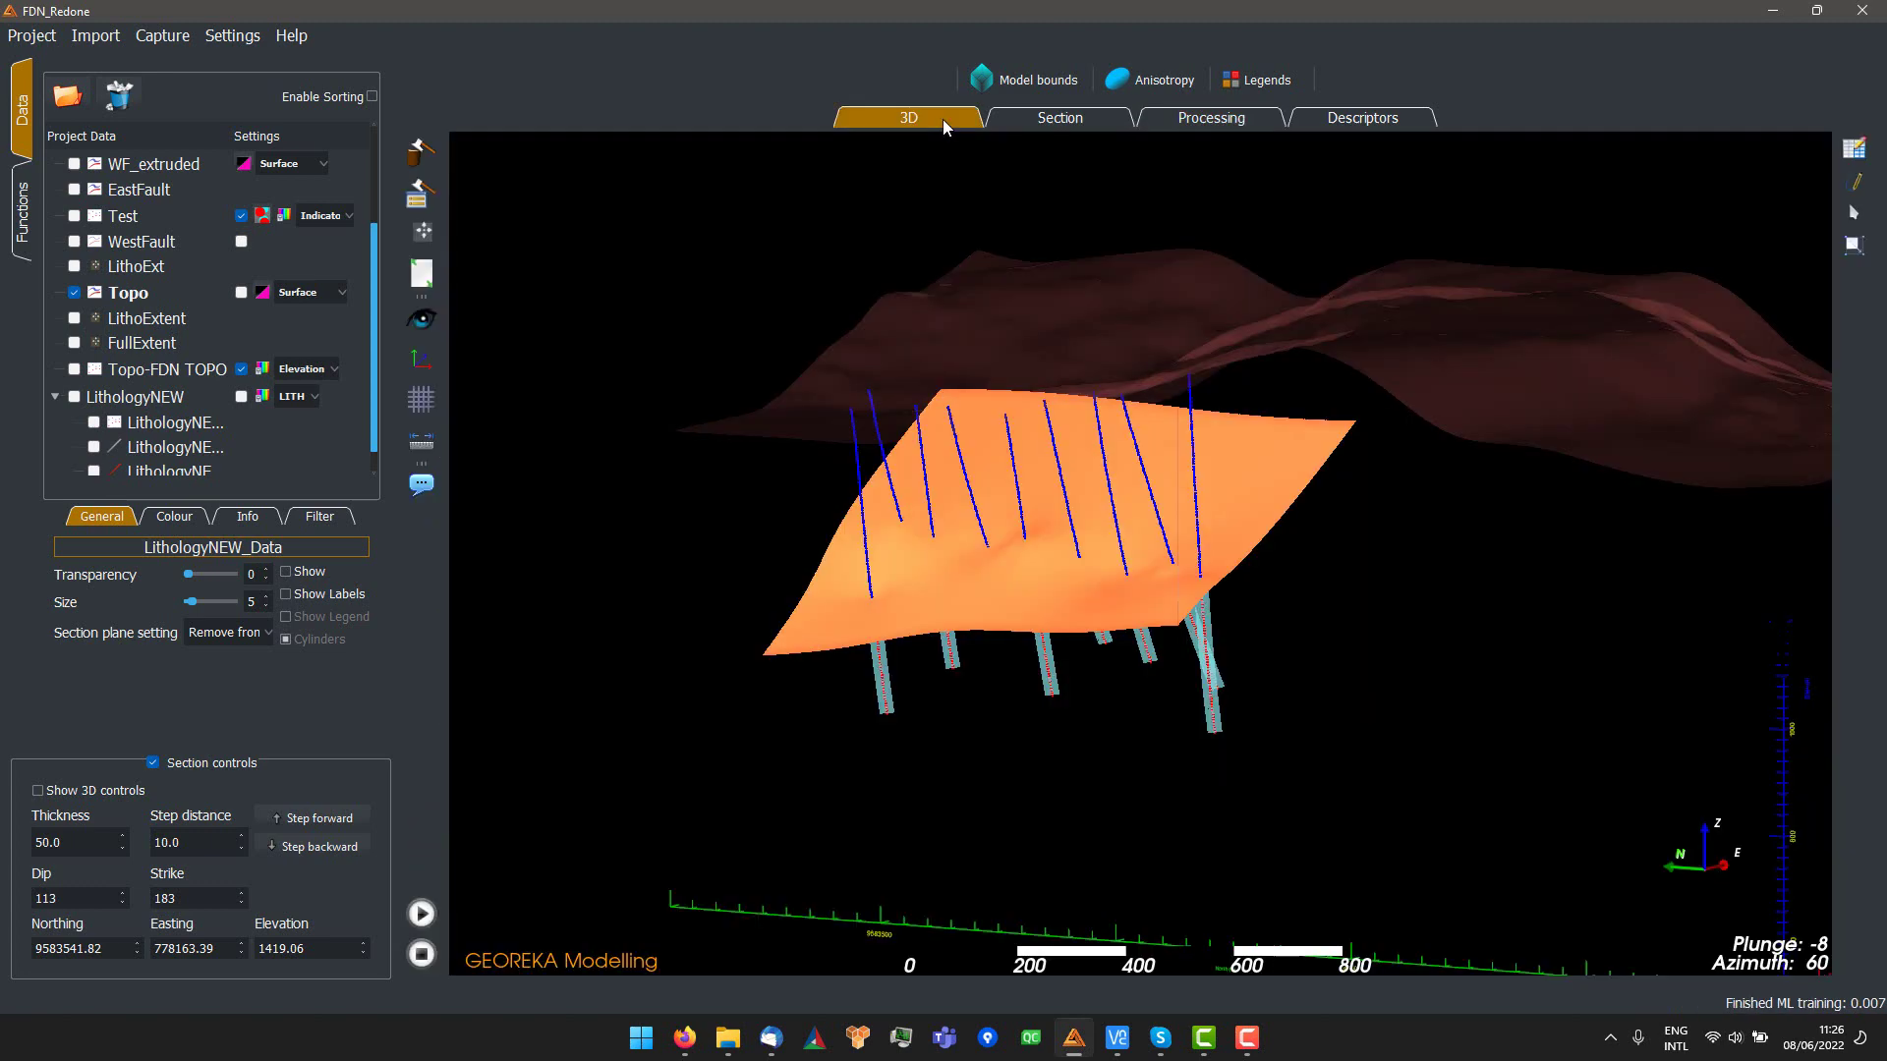
left_click_drag(1357, 553, 1612, 671)
scroll(1500, 727, "up", 2)
left_click_drag(1570, 762, 1494, 657)
scroll(1494, 657, "down", 2)
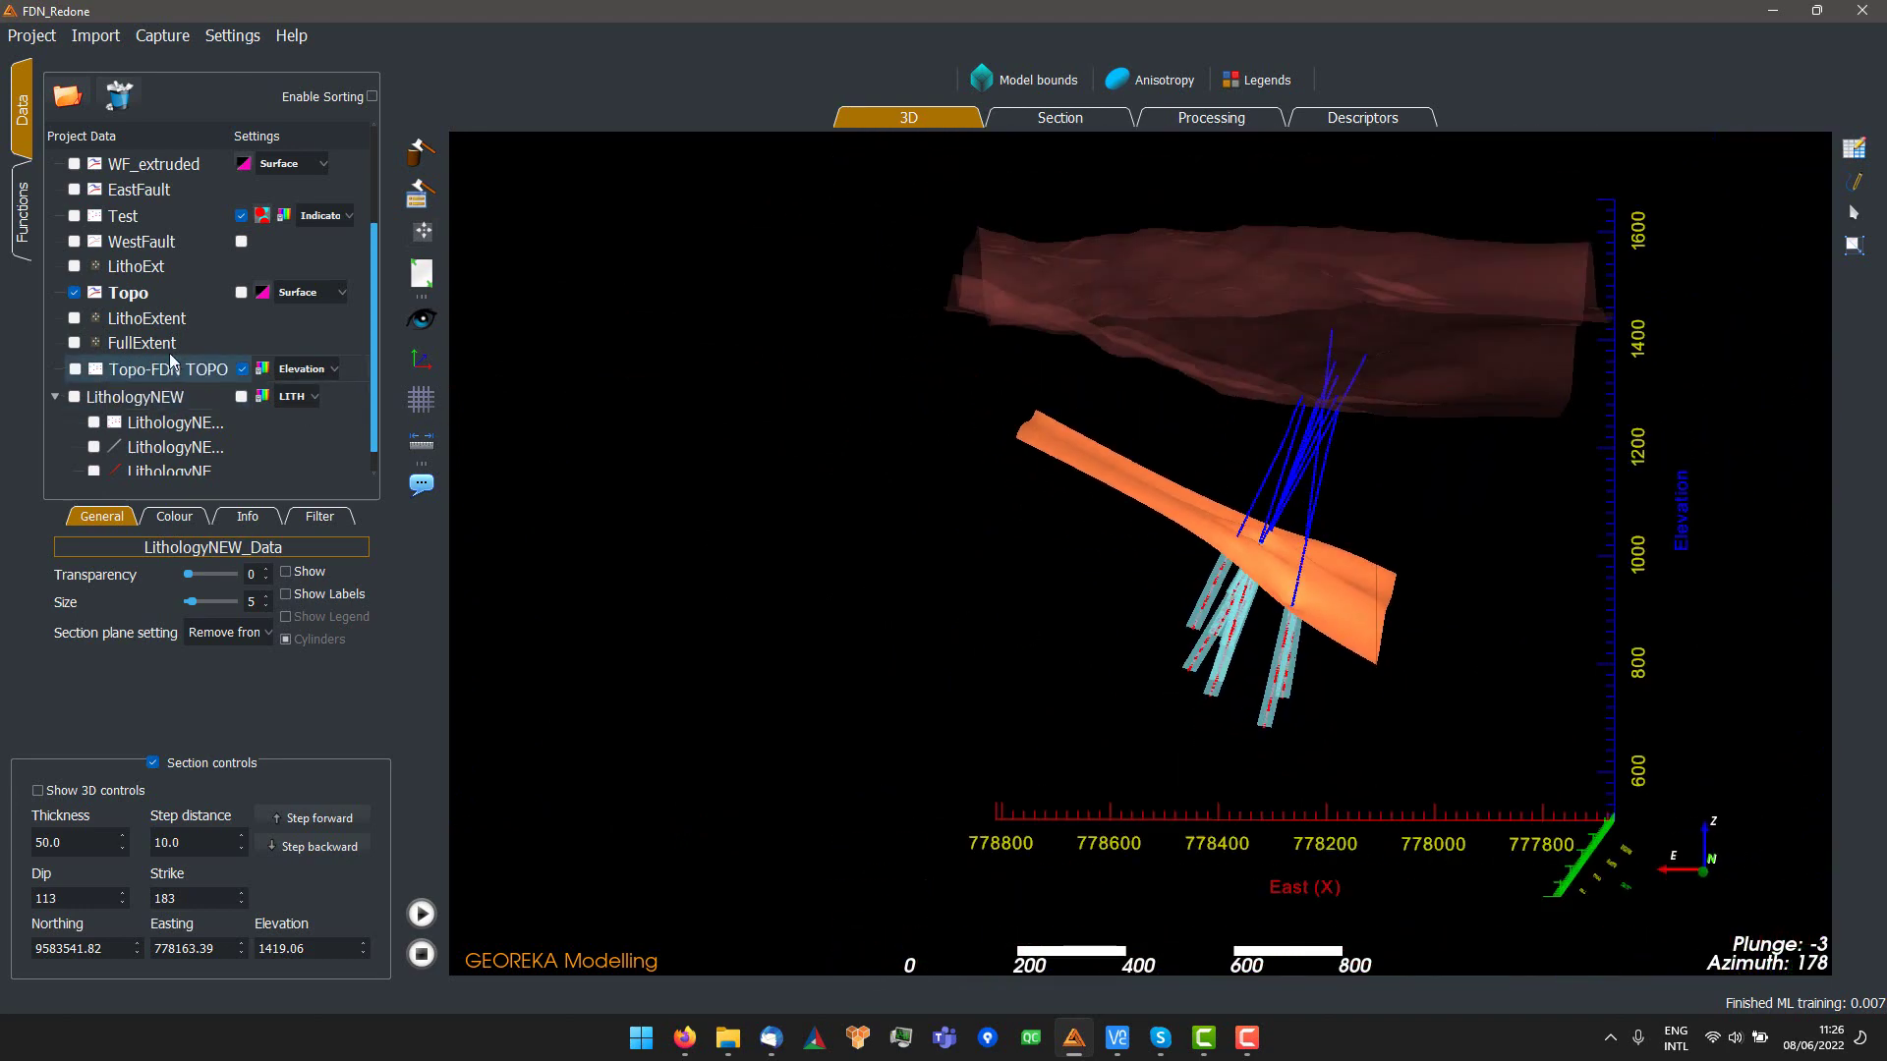
- Show the WF_surf_1 fault surface together with the DEMO_And_W surface in the 3D view
scroll(108, 299, "up", 2)
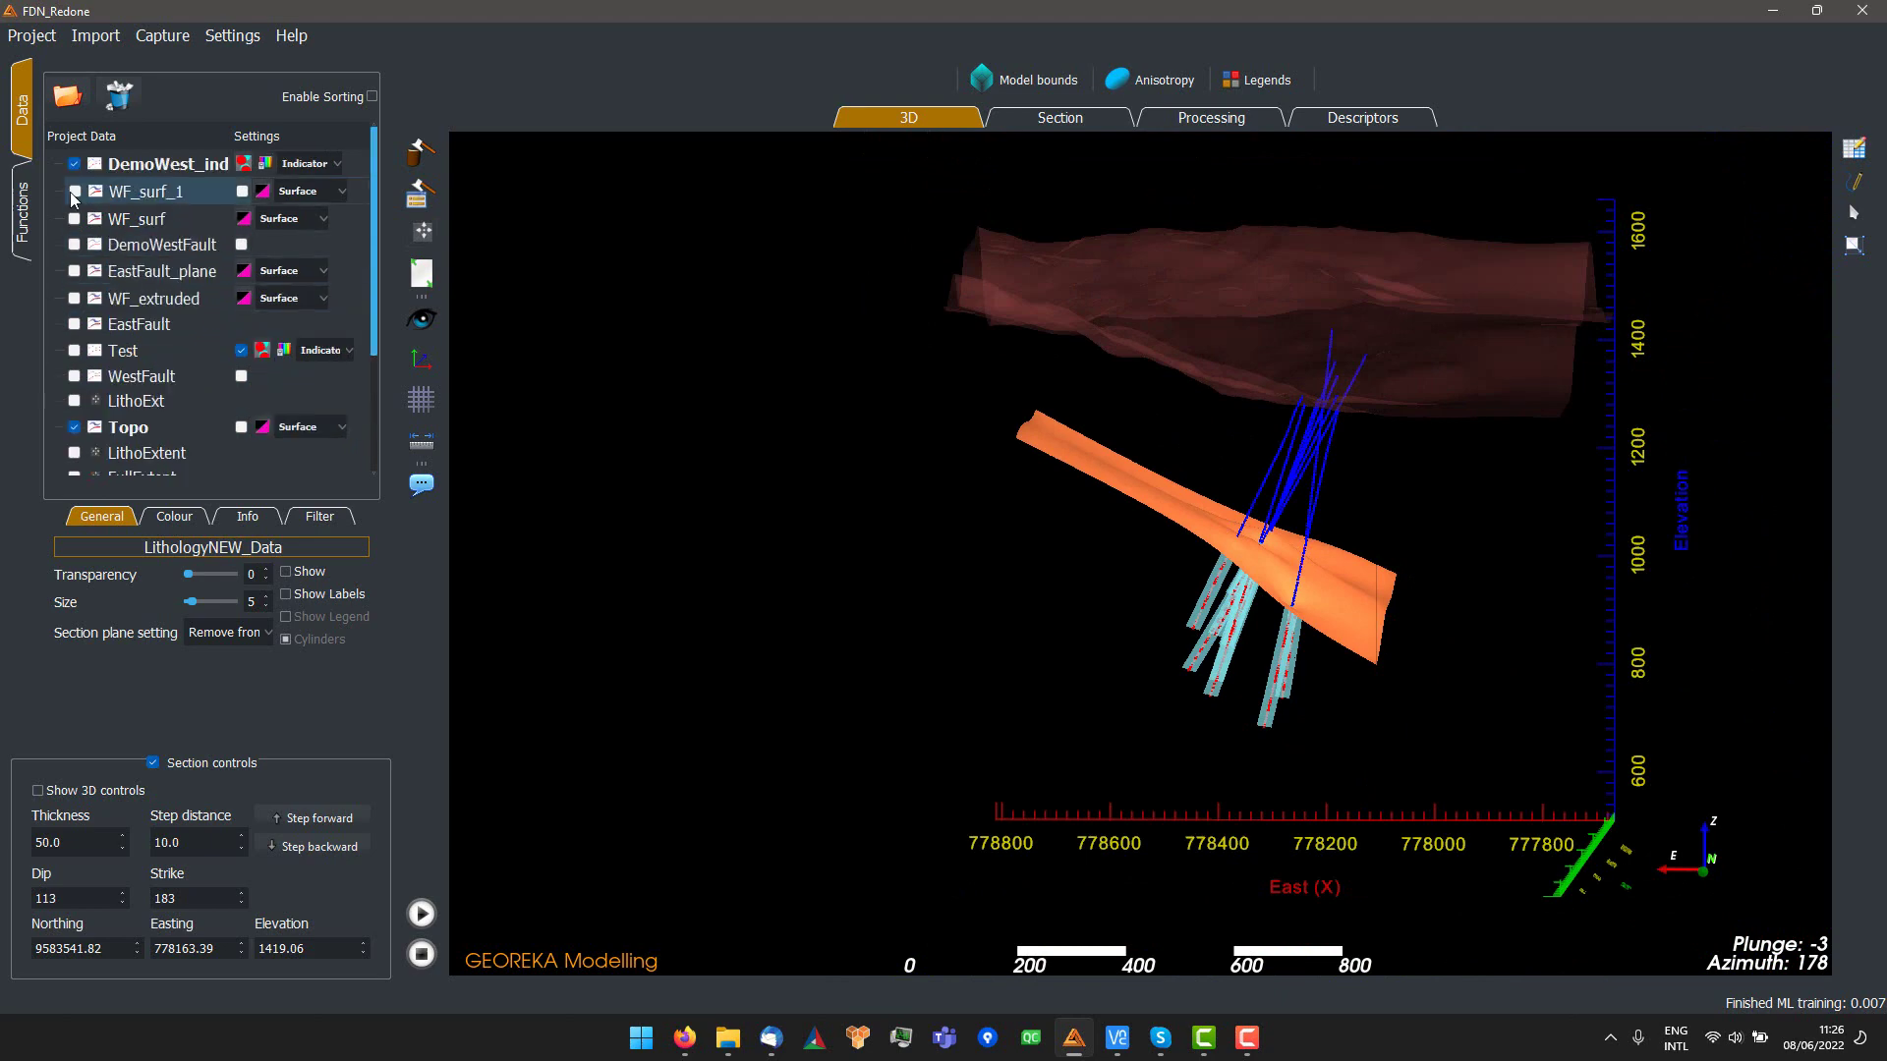
left_click(74, 191)
left_click_drag(914, 533, 811, 594)
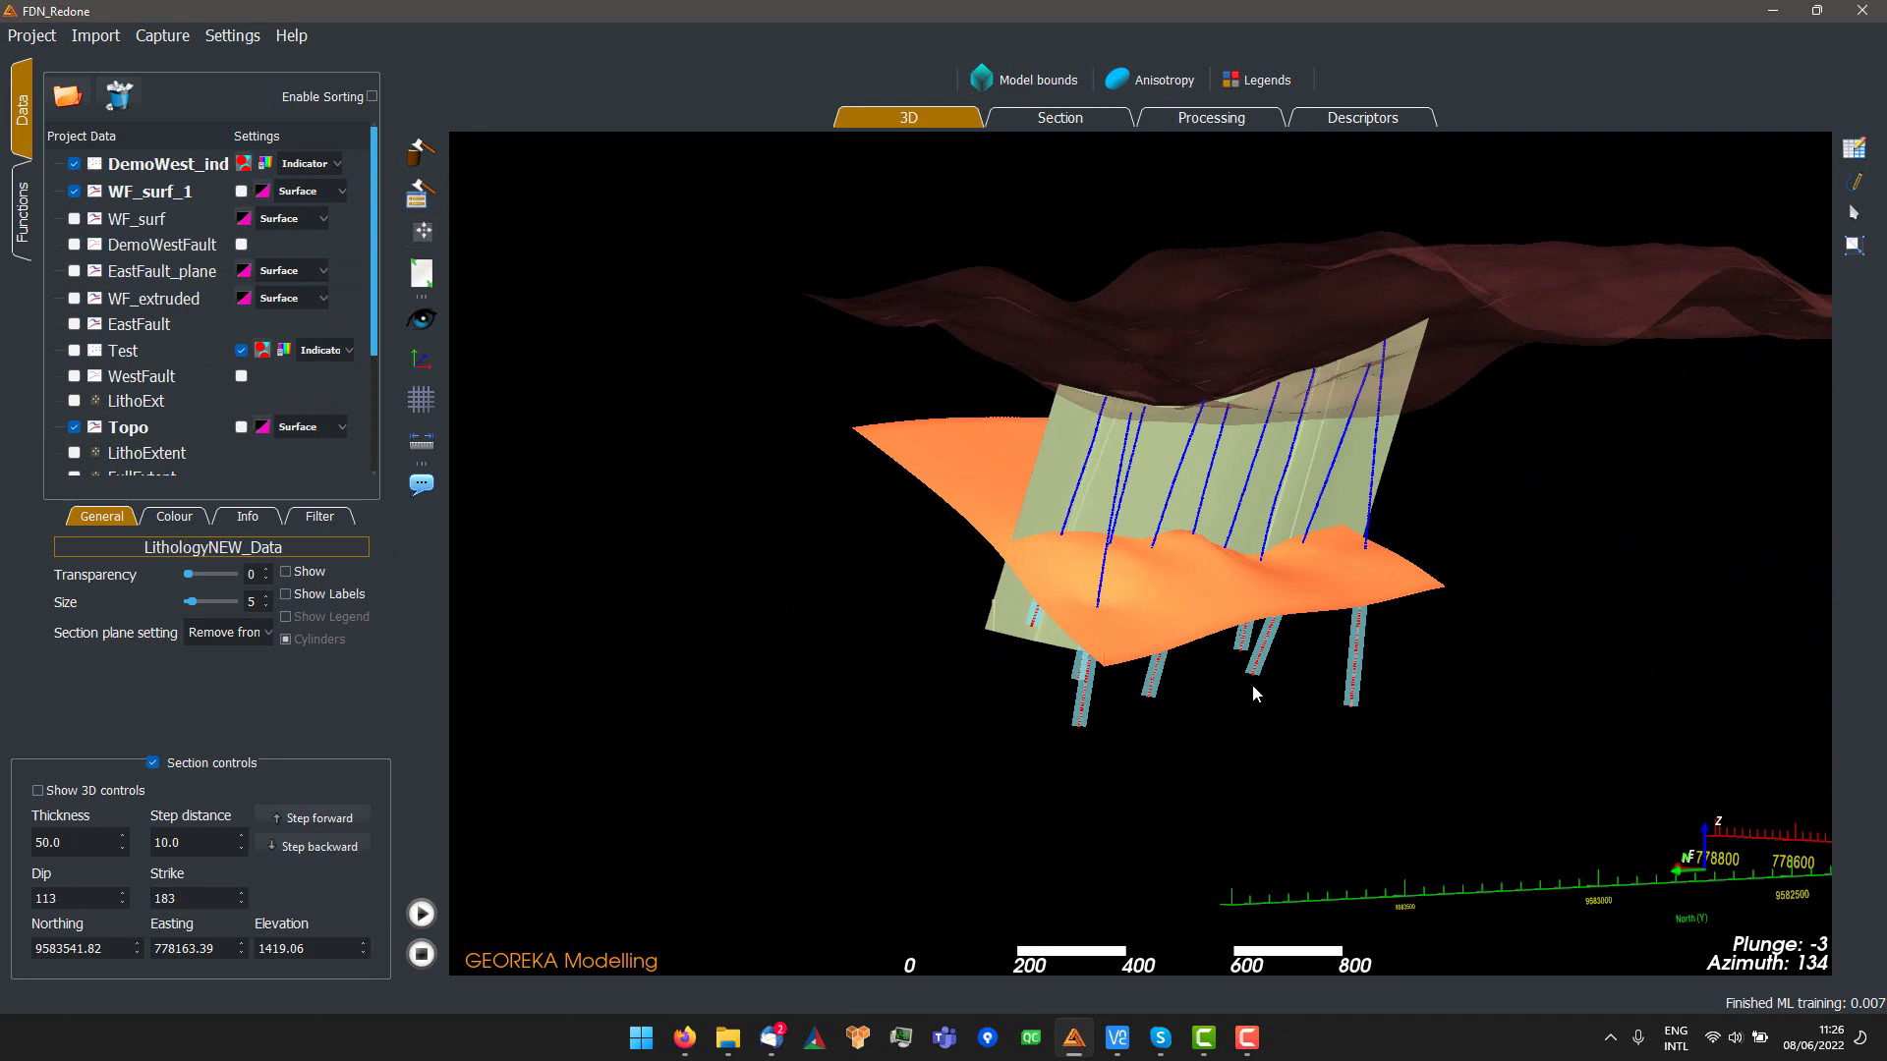
scroll(1356, 749, "down", 2)
left_click_drag(894, 538, 981, 588)
- Check the model bounds around the DEMO_And_W surface, discard the bounds dialog, and examine where the surface crosses the WF_surf_1 fault
left_click(1001, 76)
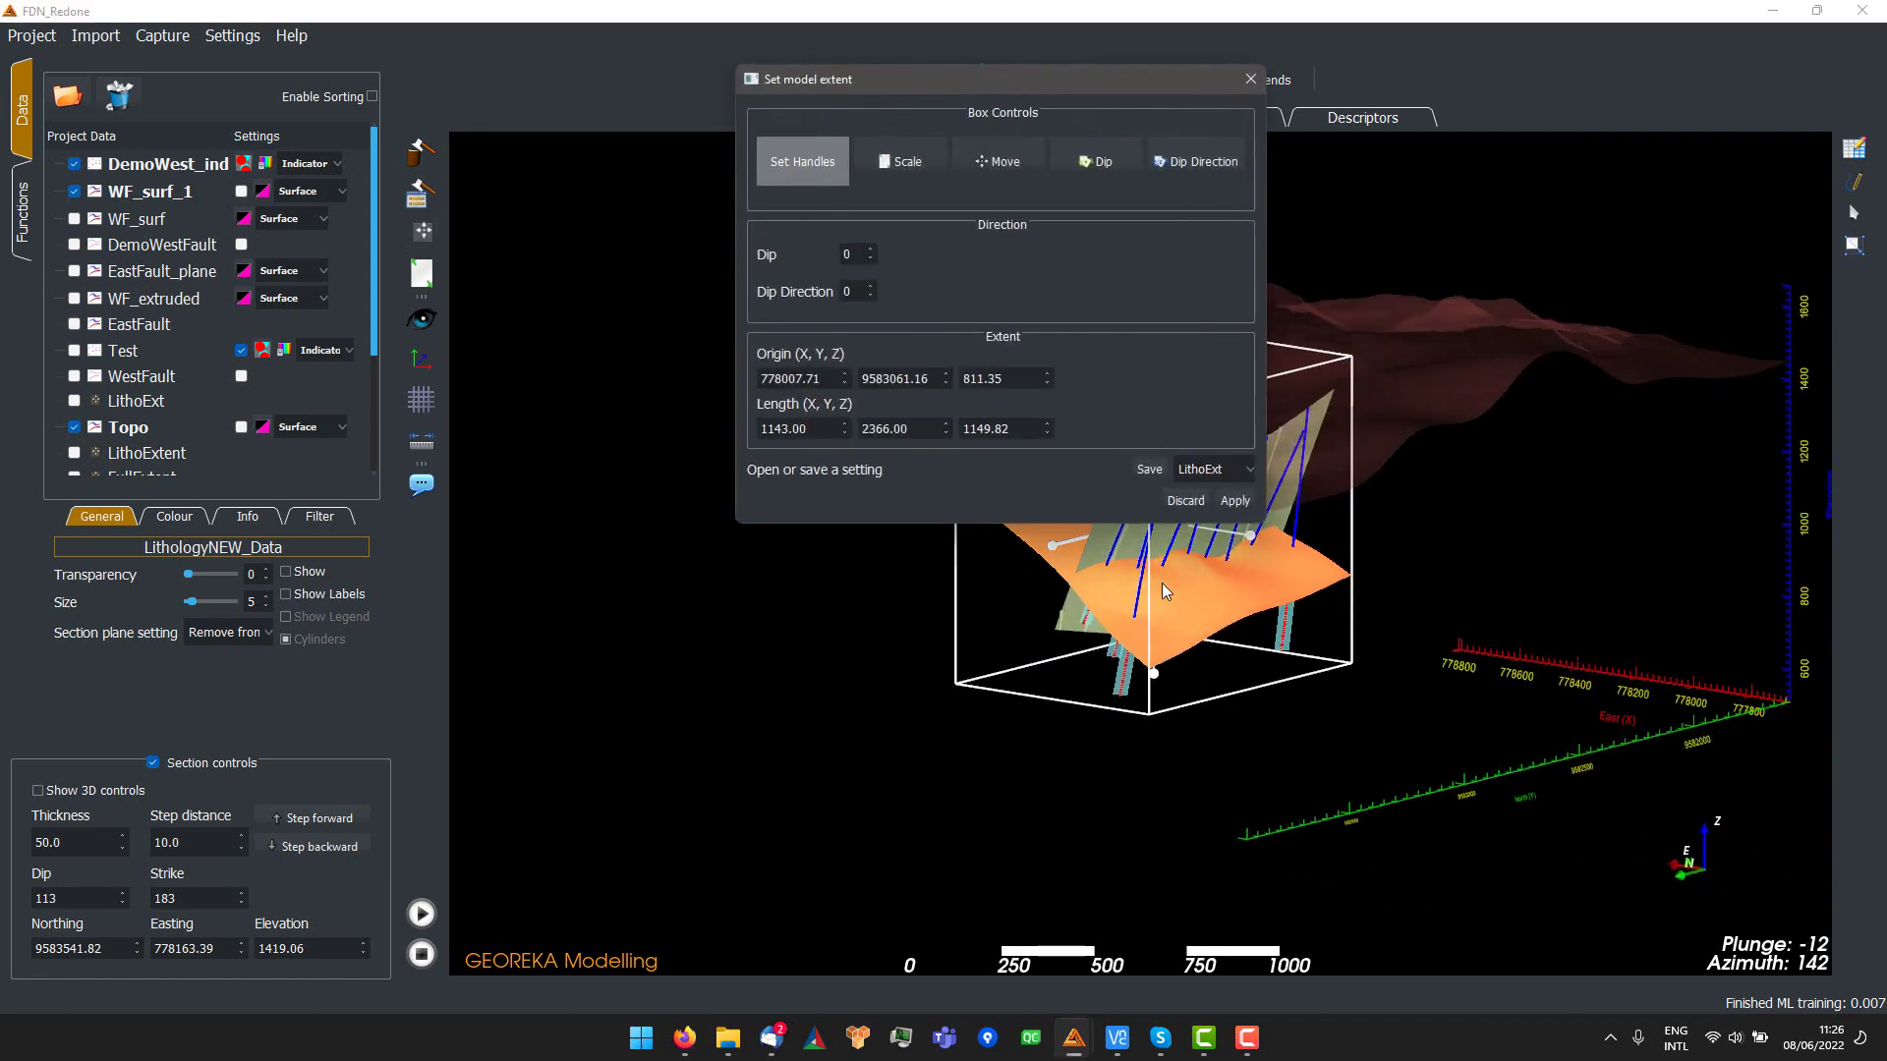
left_click_drag(1050, 86, 634, 106)
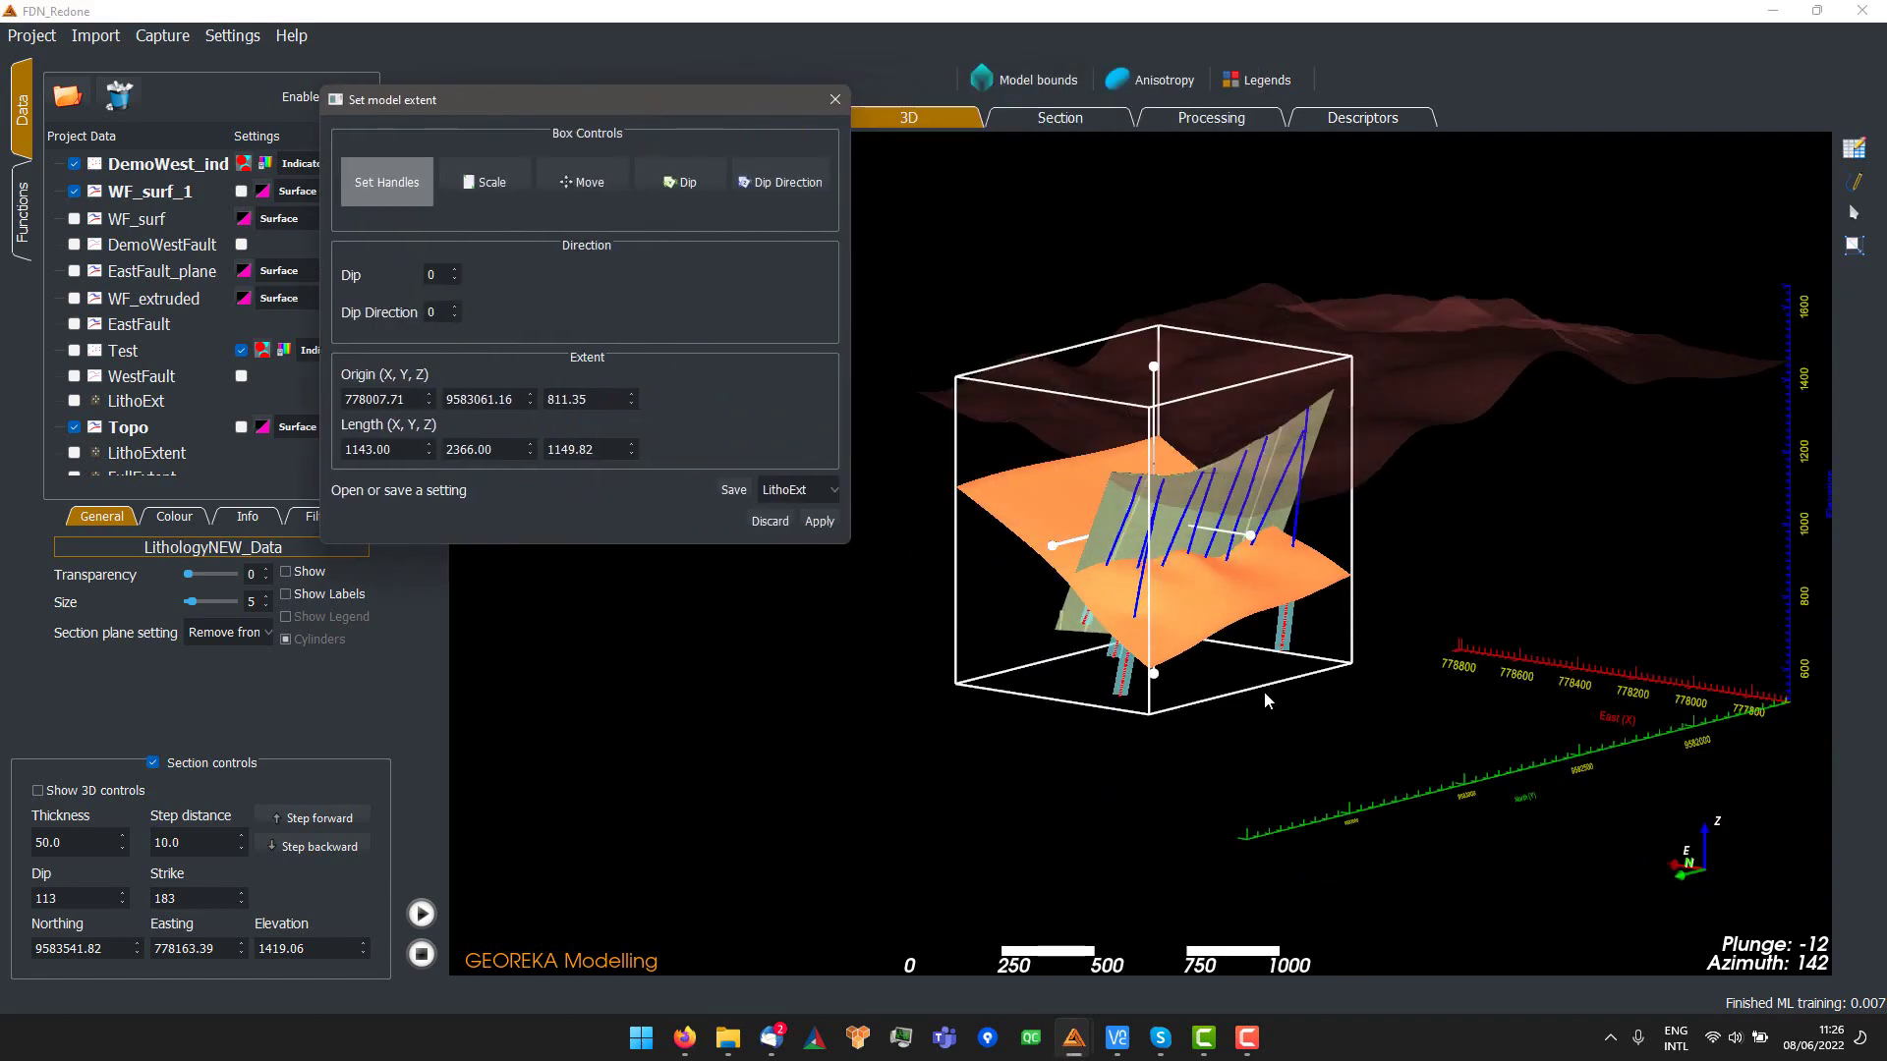
left_click(770, 522)
scroll(928, 558, "up", 3)
left_click_drag(1028, 552, 1225, 554)
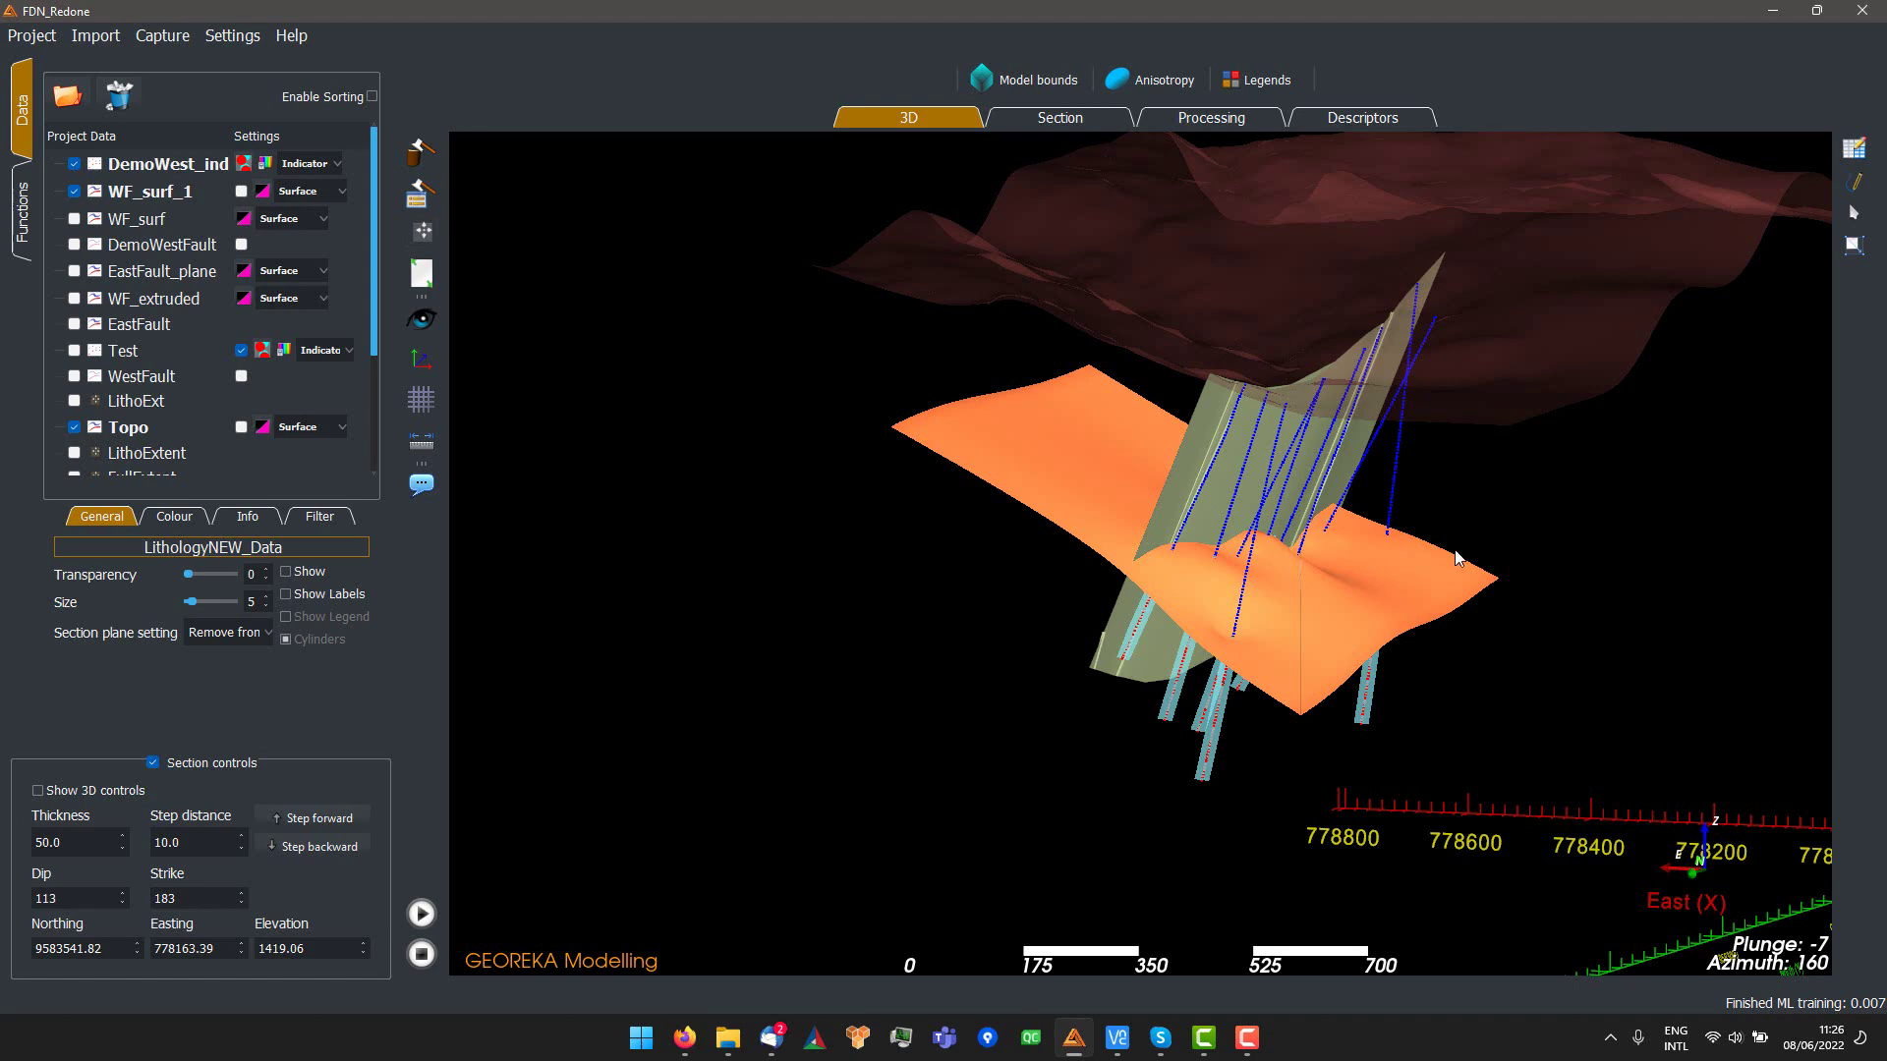
left_click_drag(1427, 648, 1516, 670)
left_click_drag(1393, 517, 1336, 540)
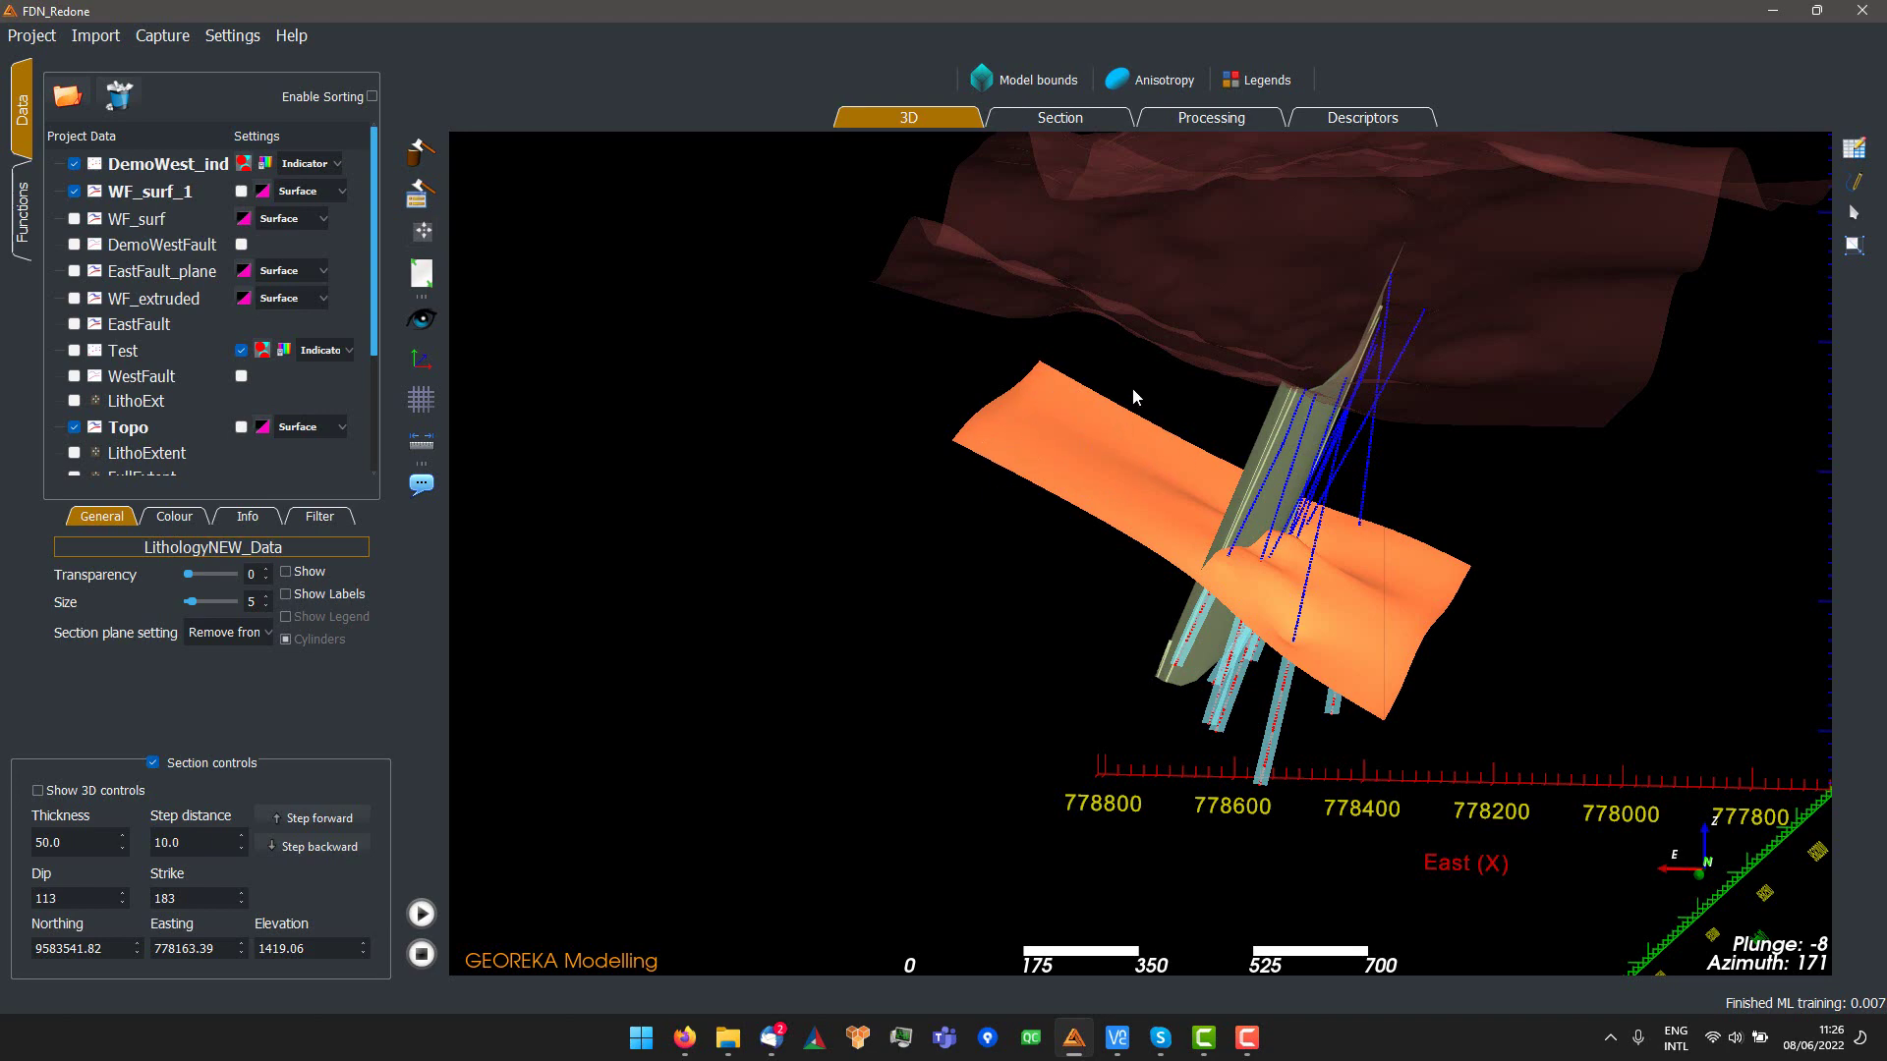
mouse_move(1138, 427)
left_mouse_down()
mouse_move(633, 422)
mouse_move(988, 407)
mouse_move(1120, 429)
left_mouse_up()
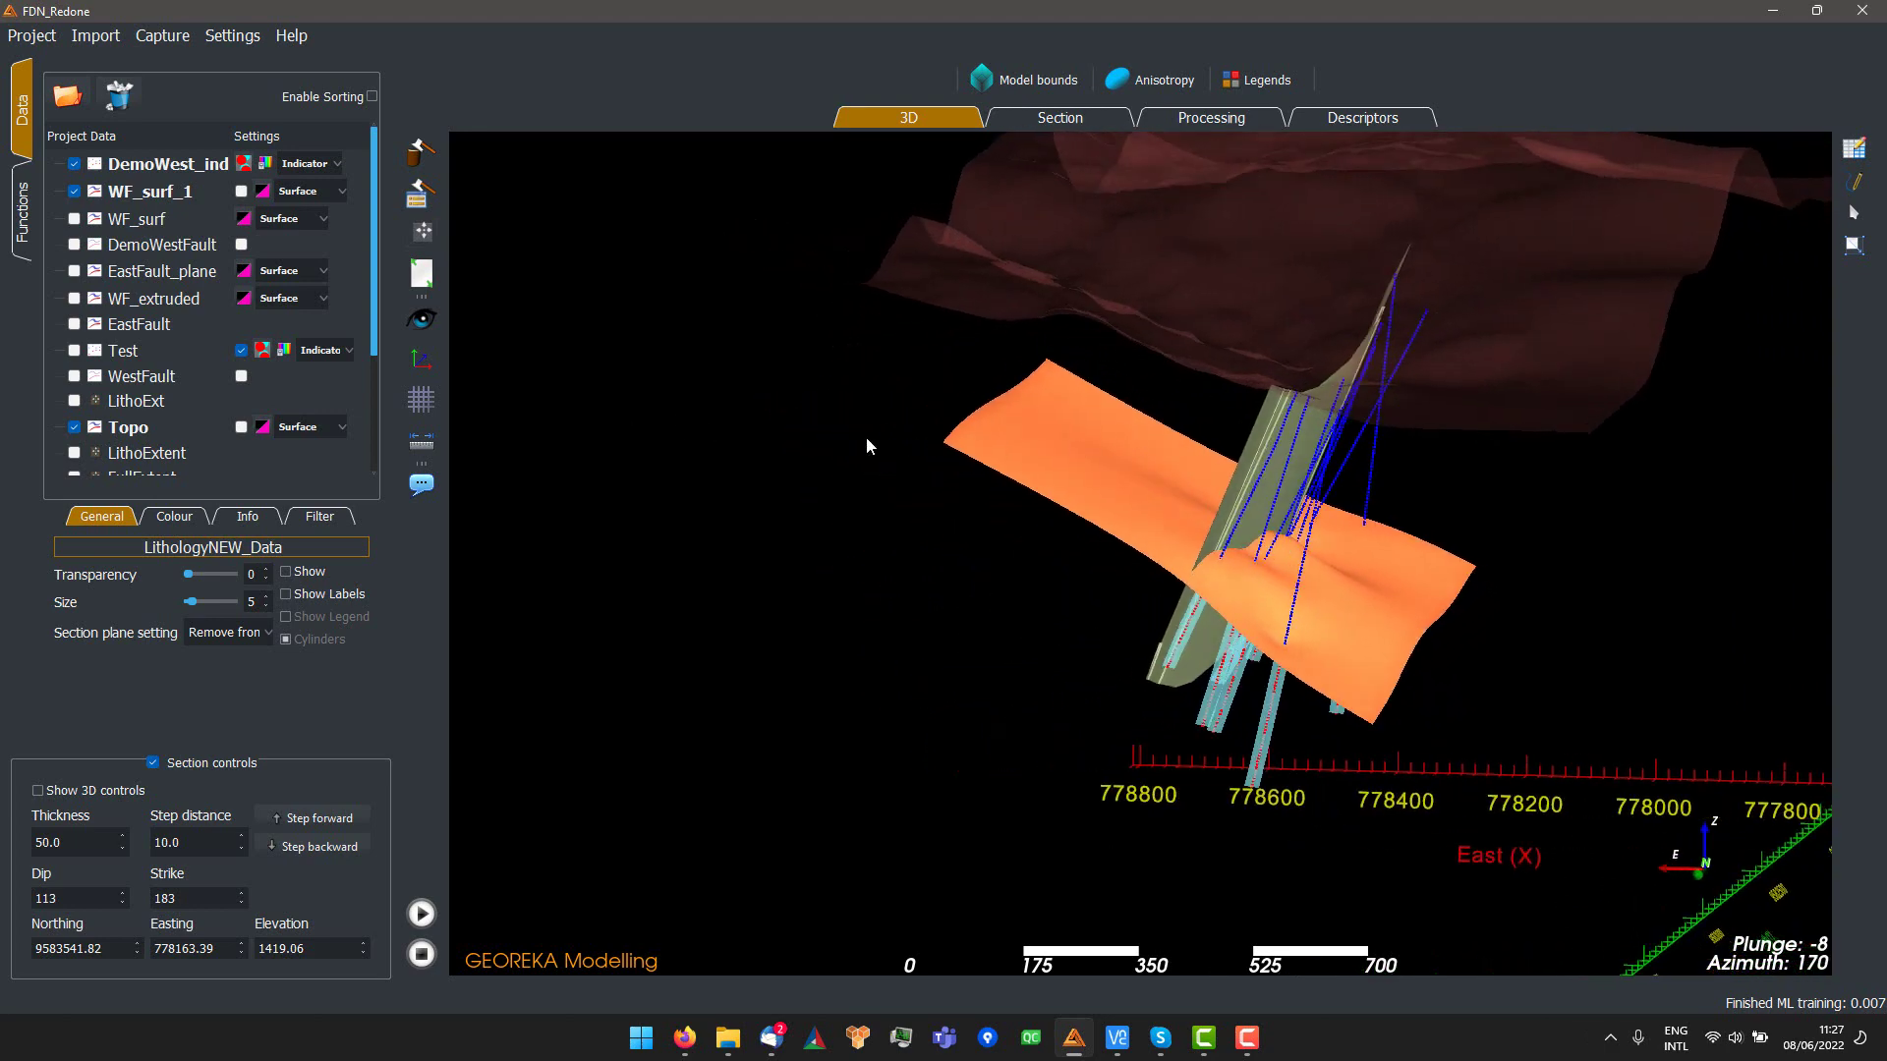
- Hide the DEMO_And_W function preview and show the Test indicator points alongside the WF_surf_1 fault
left_click(22, 224)
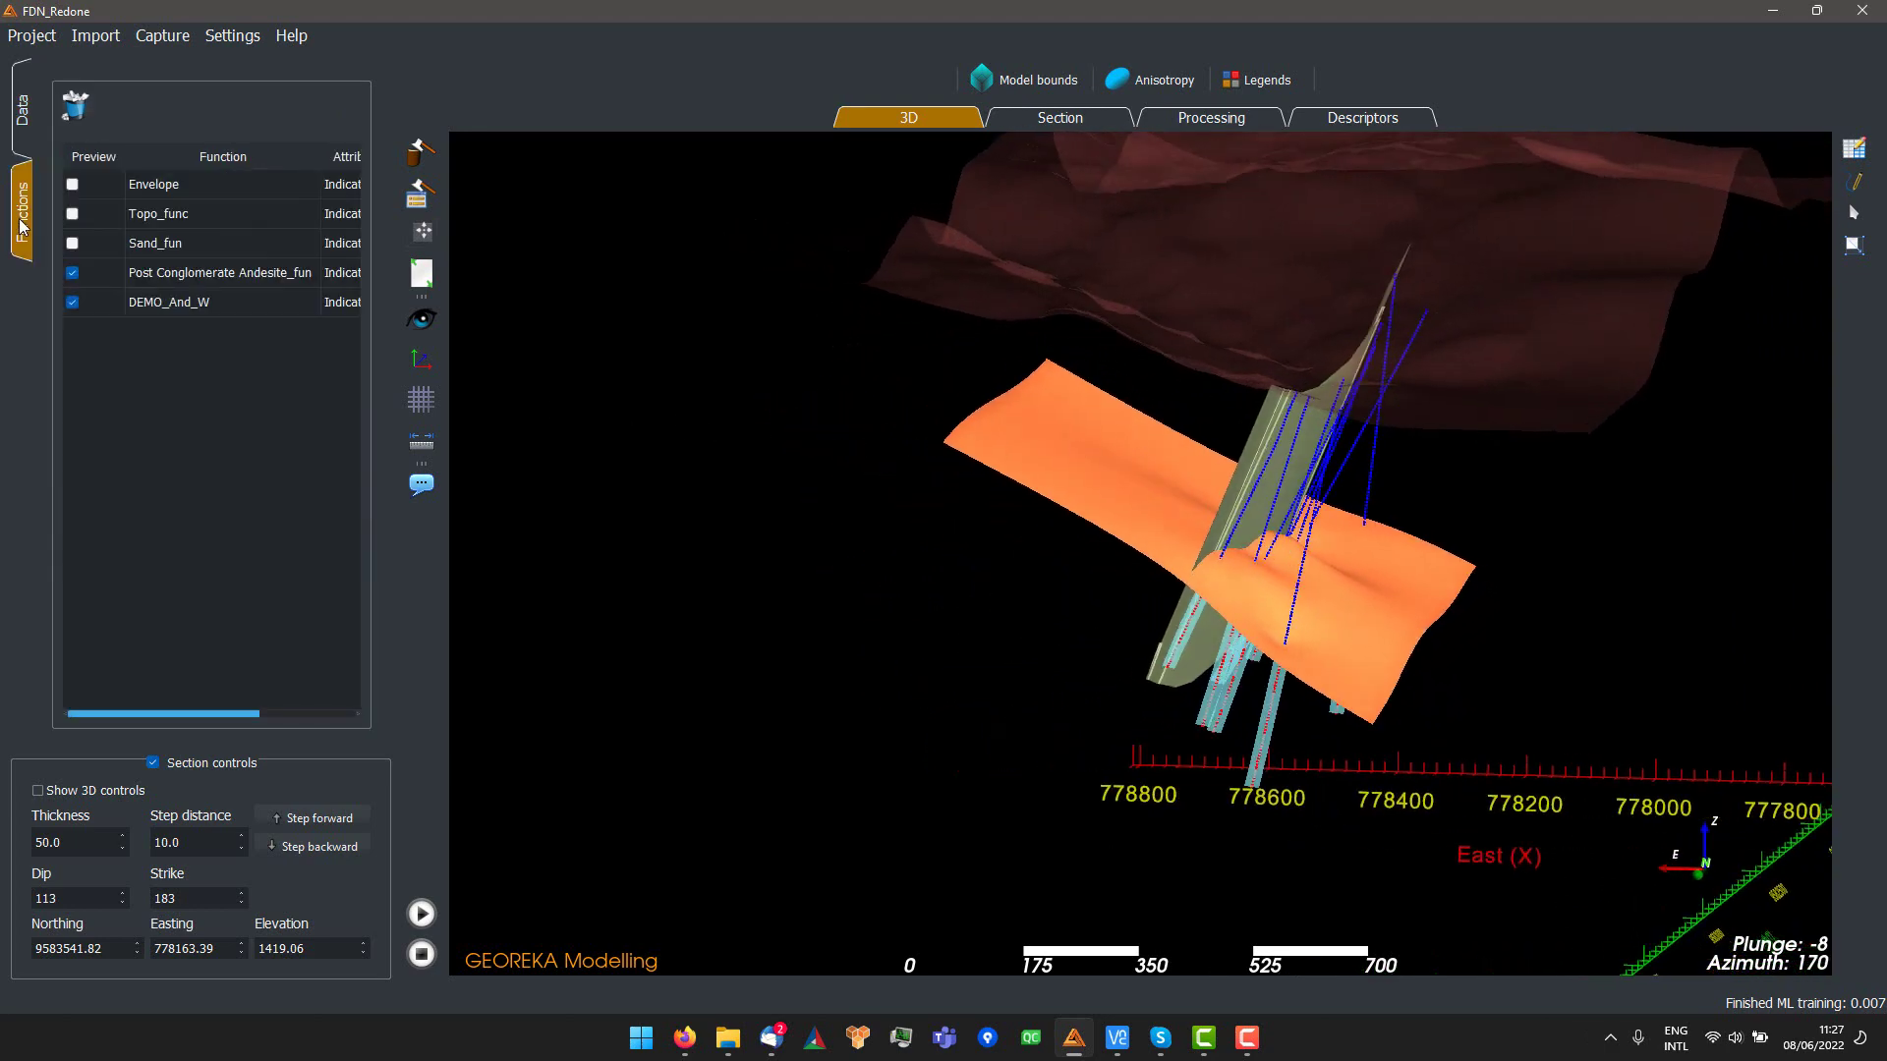
left_click(73, 304)
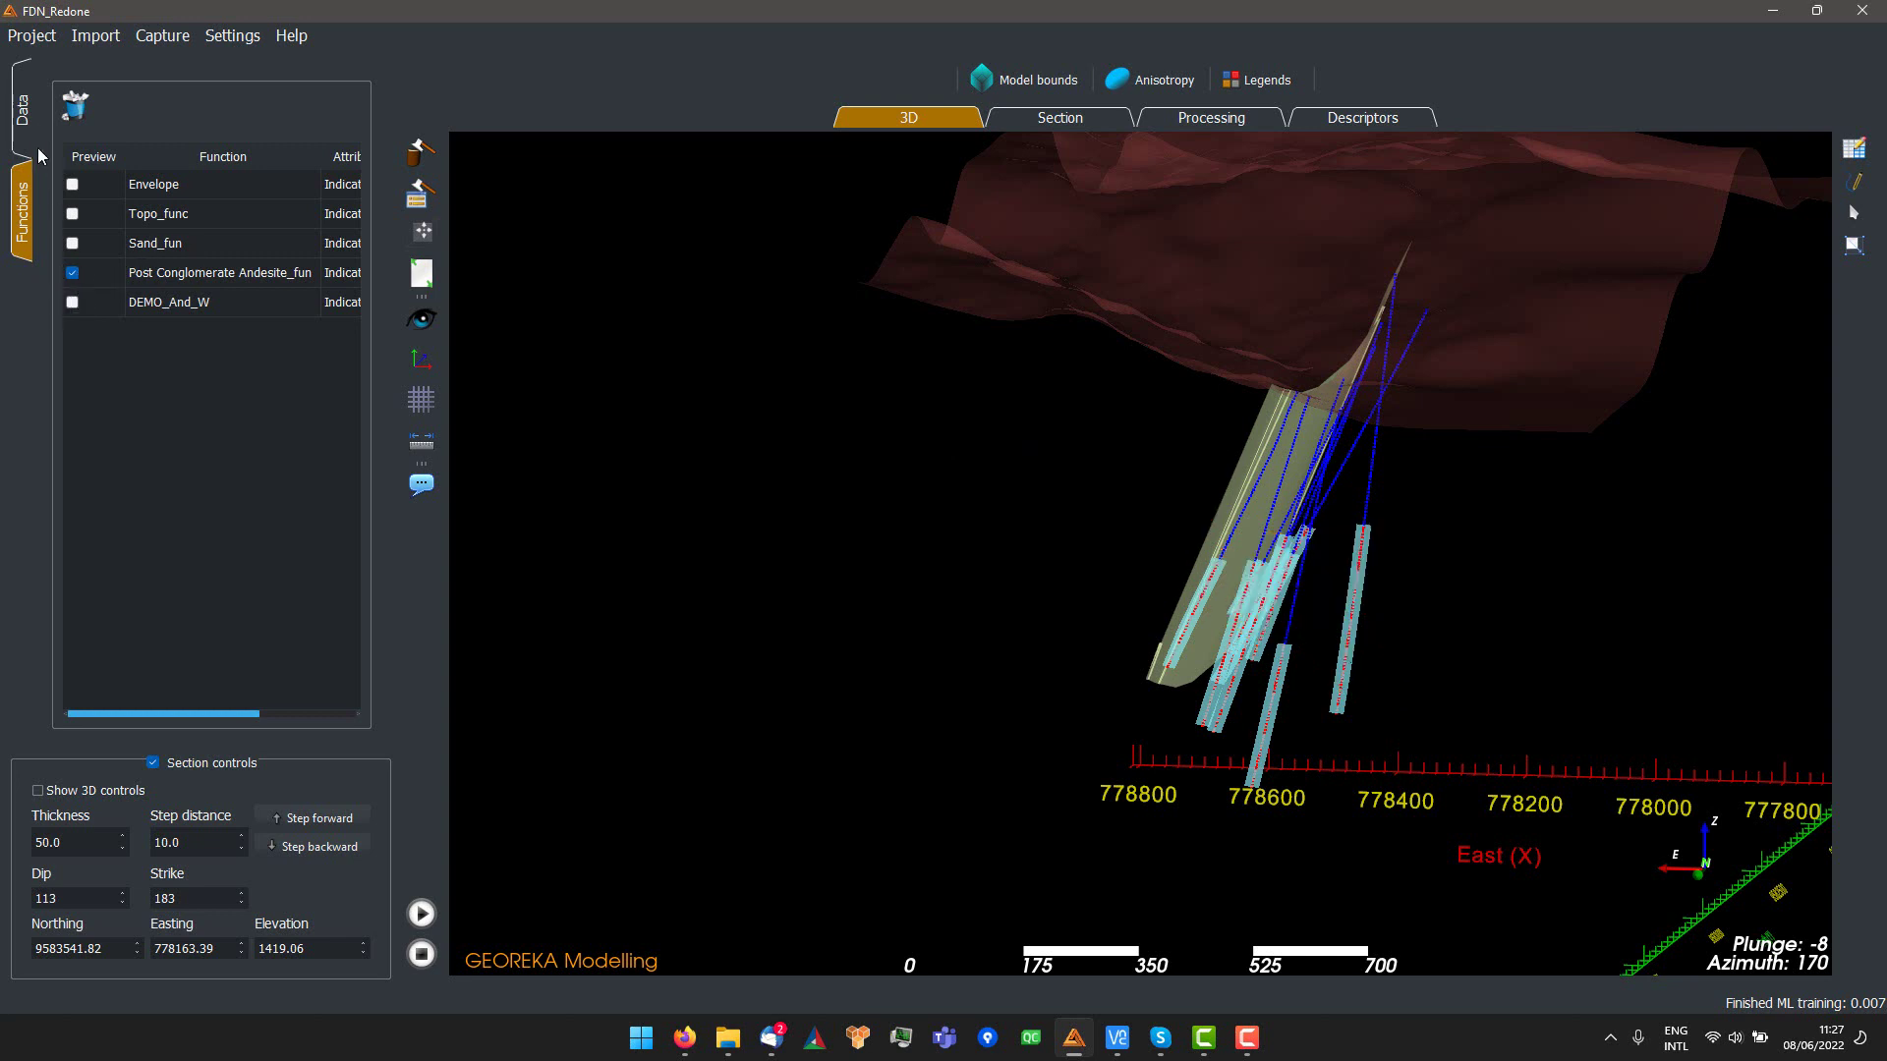
left_click(21, 110)
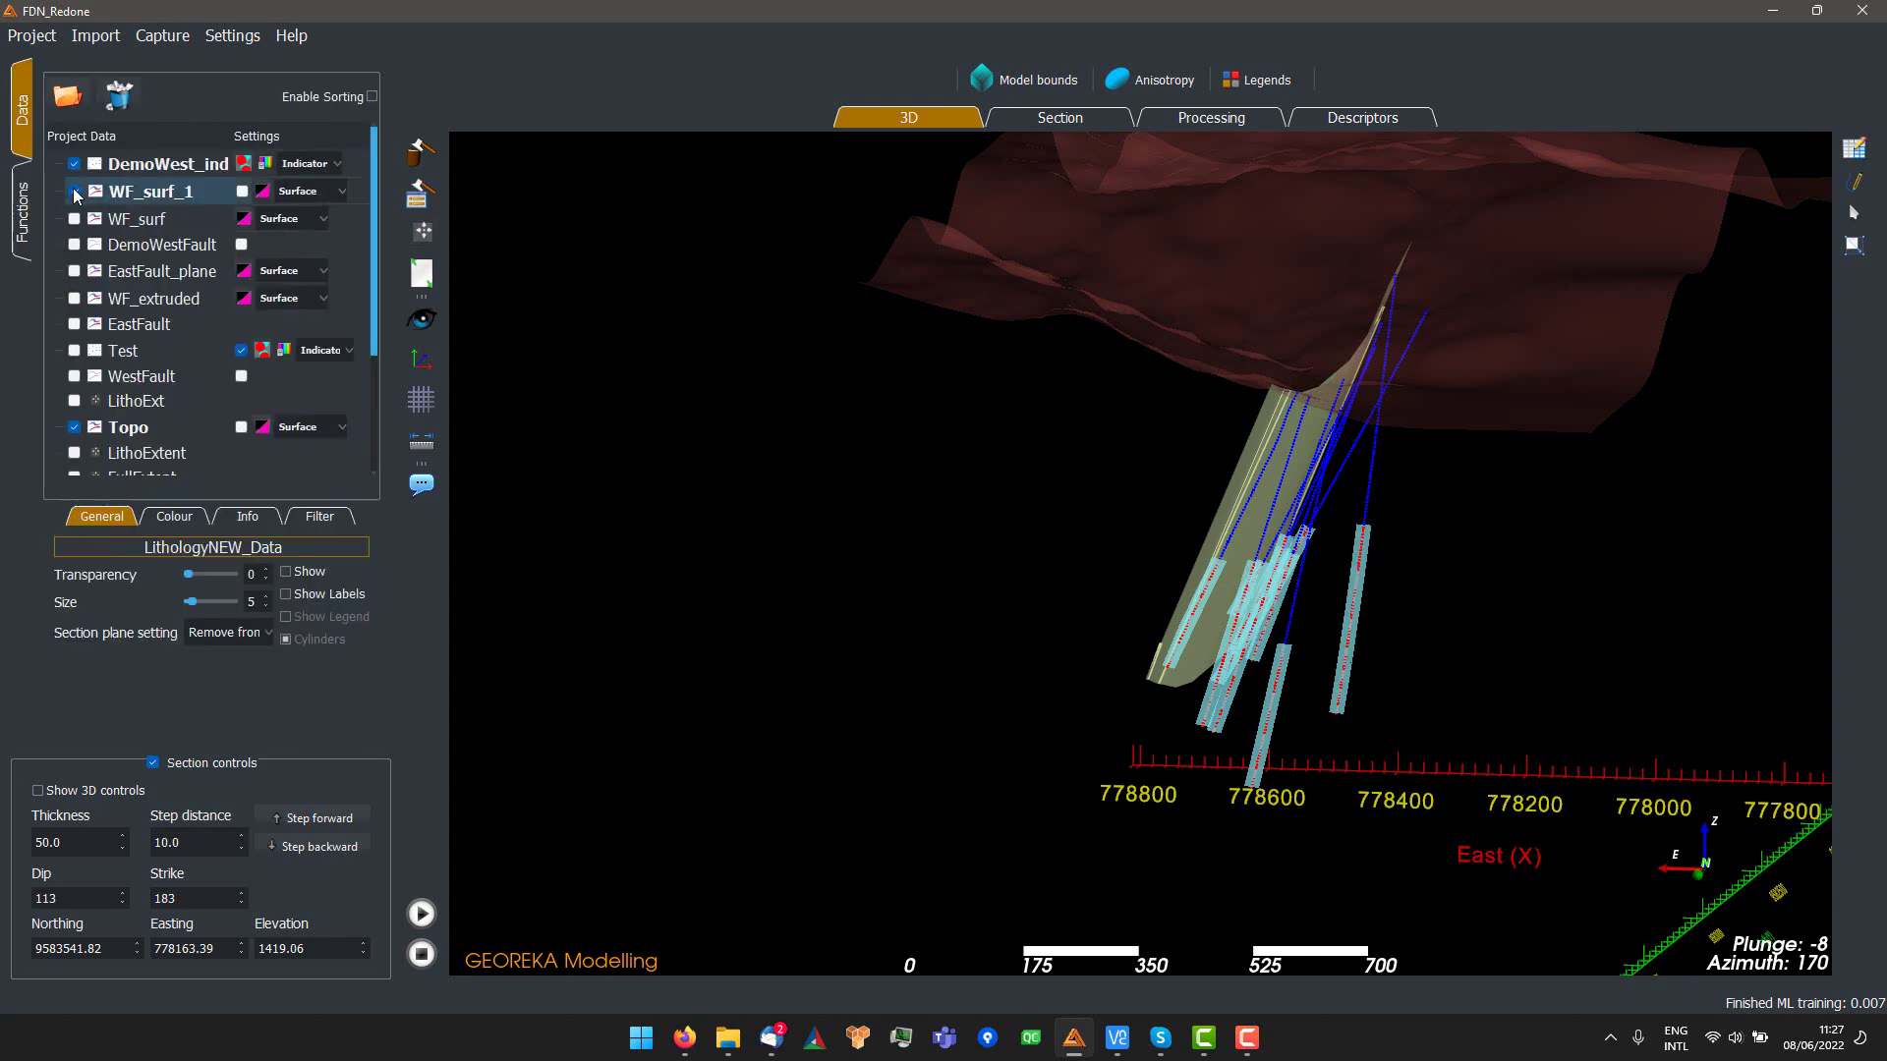
left_click(75, 192)
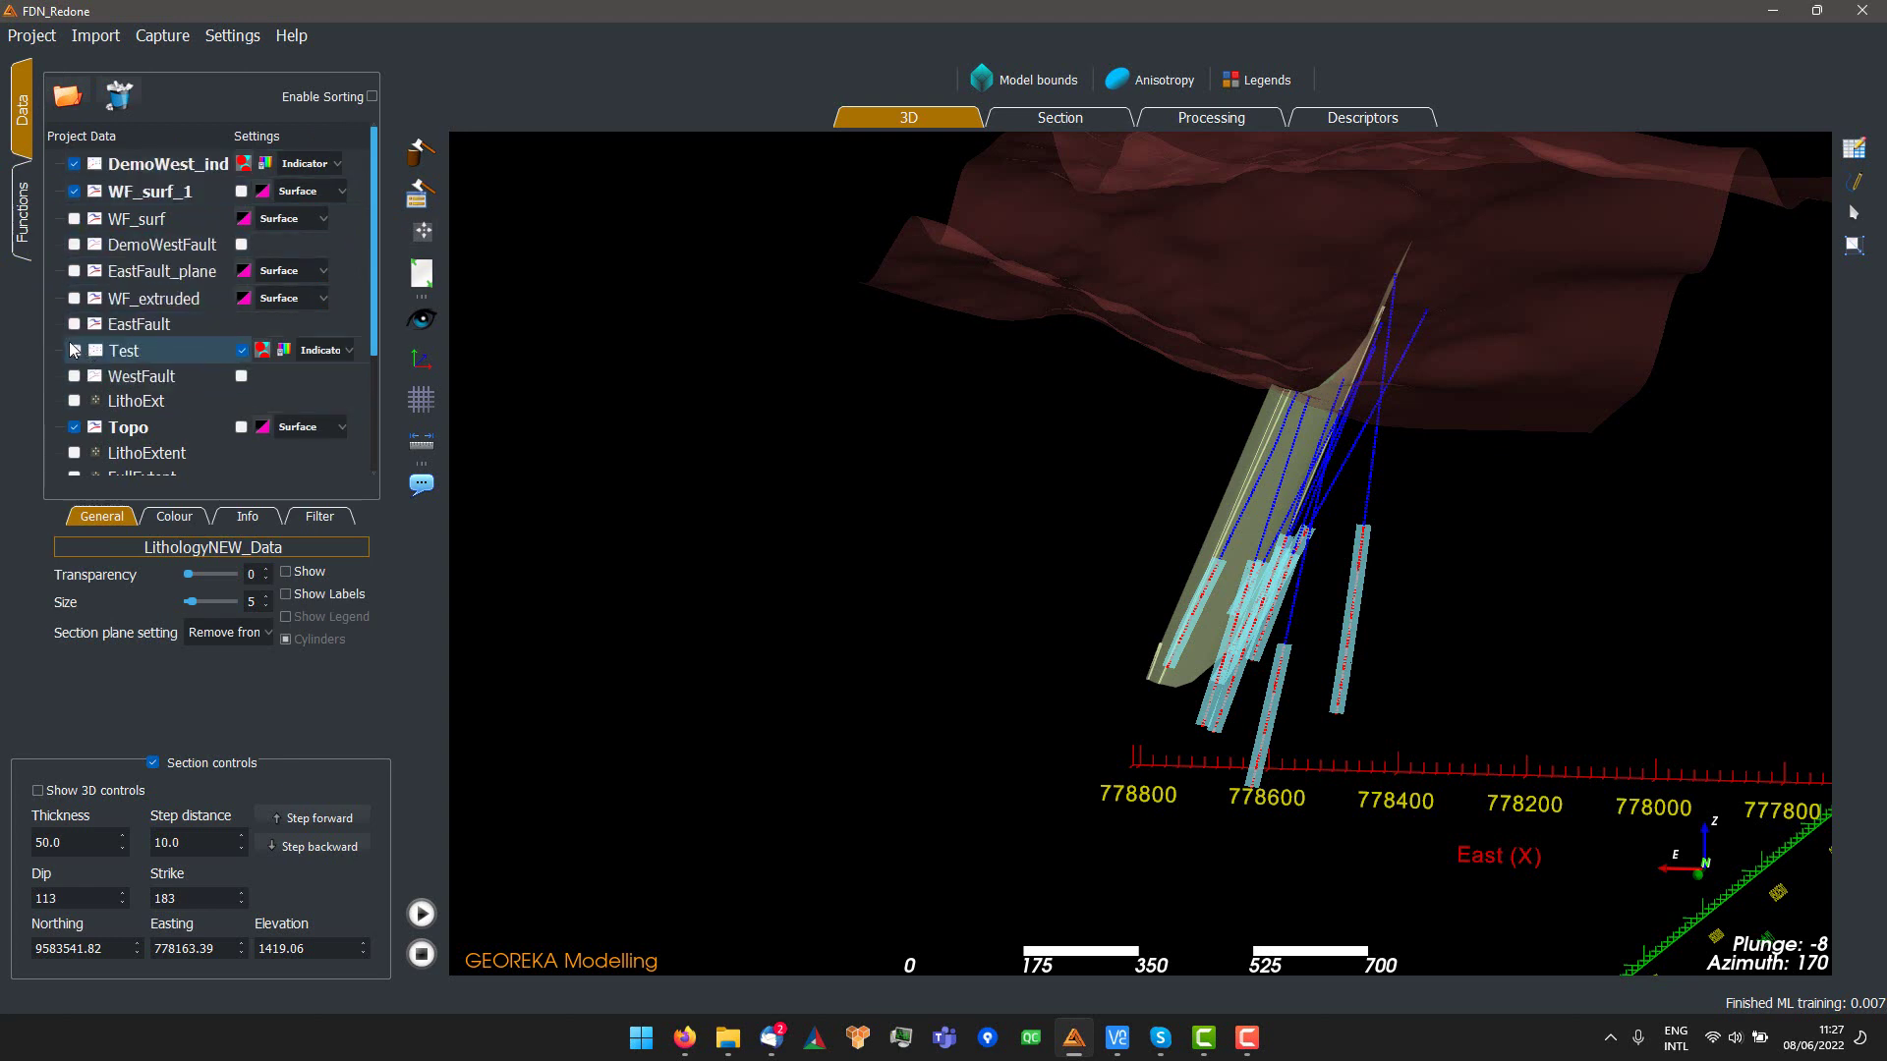
left_click(77, 353)
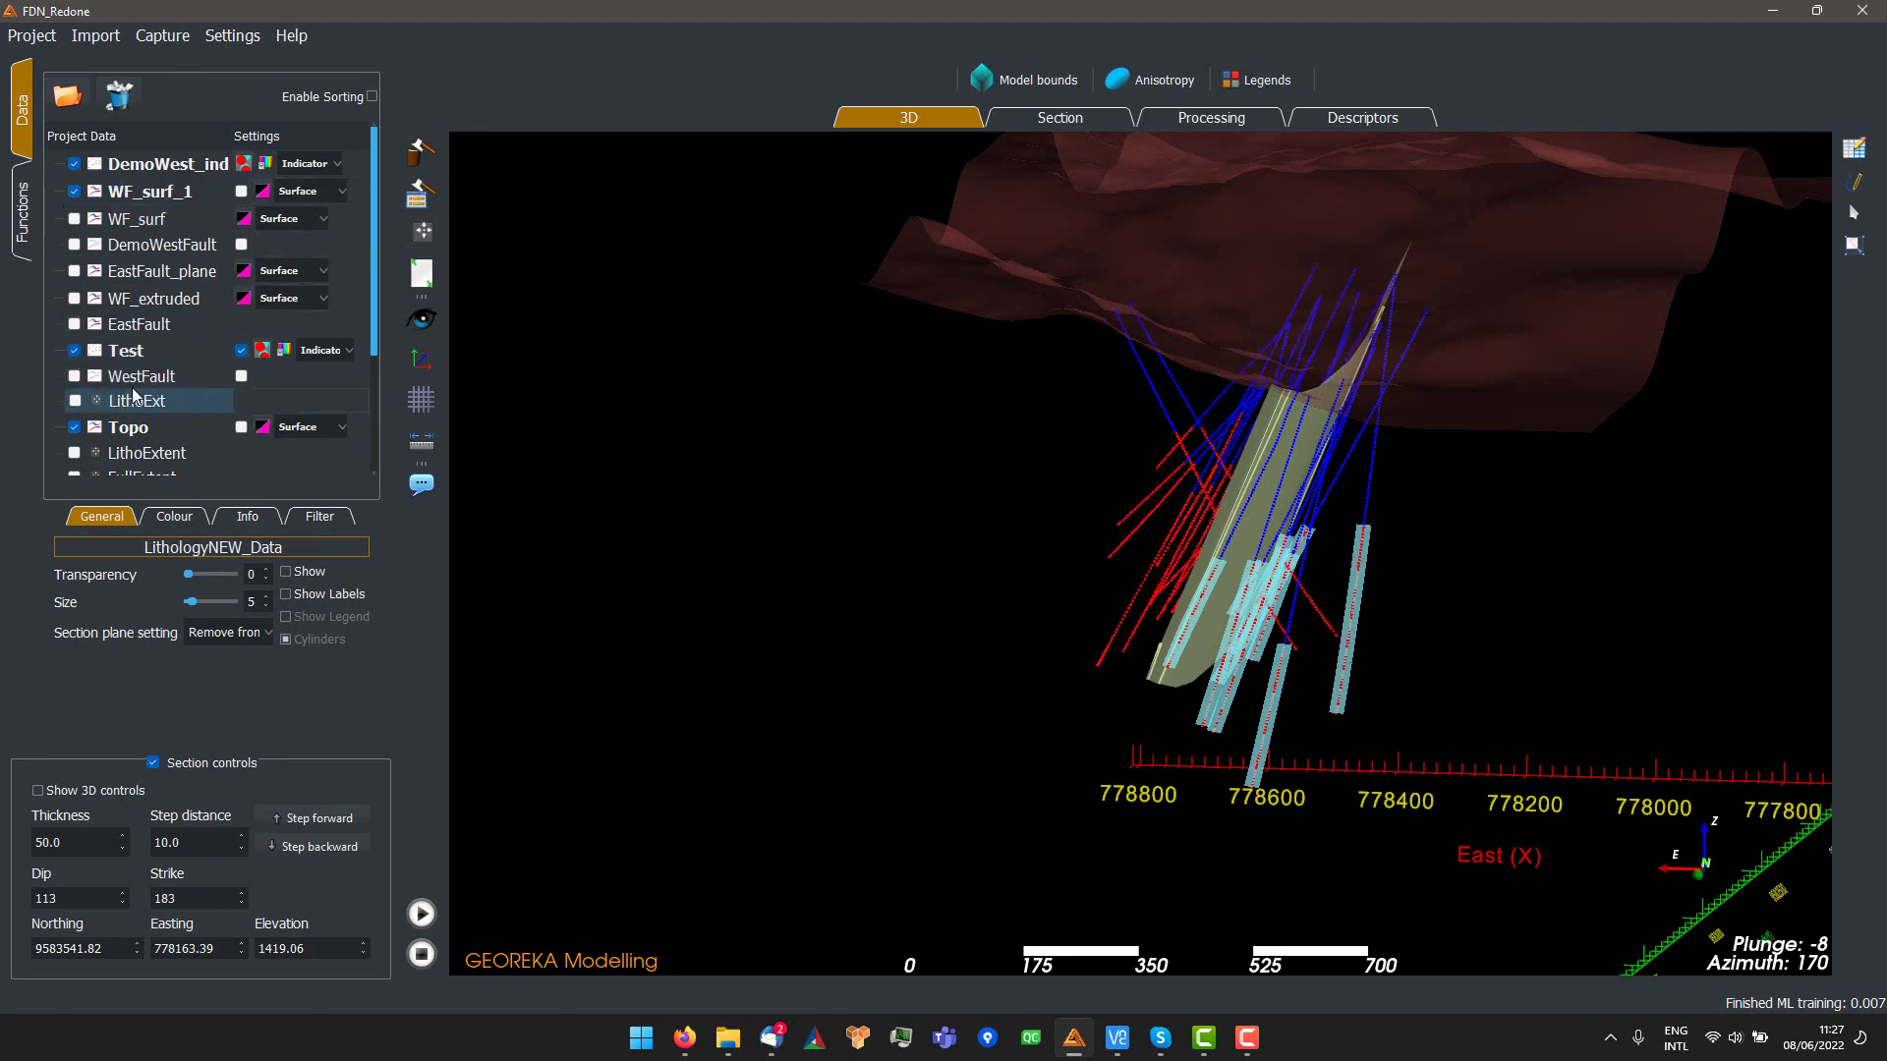
left_click_drag(963, 488, 1014, 476)
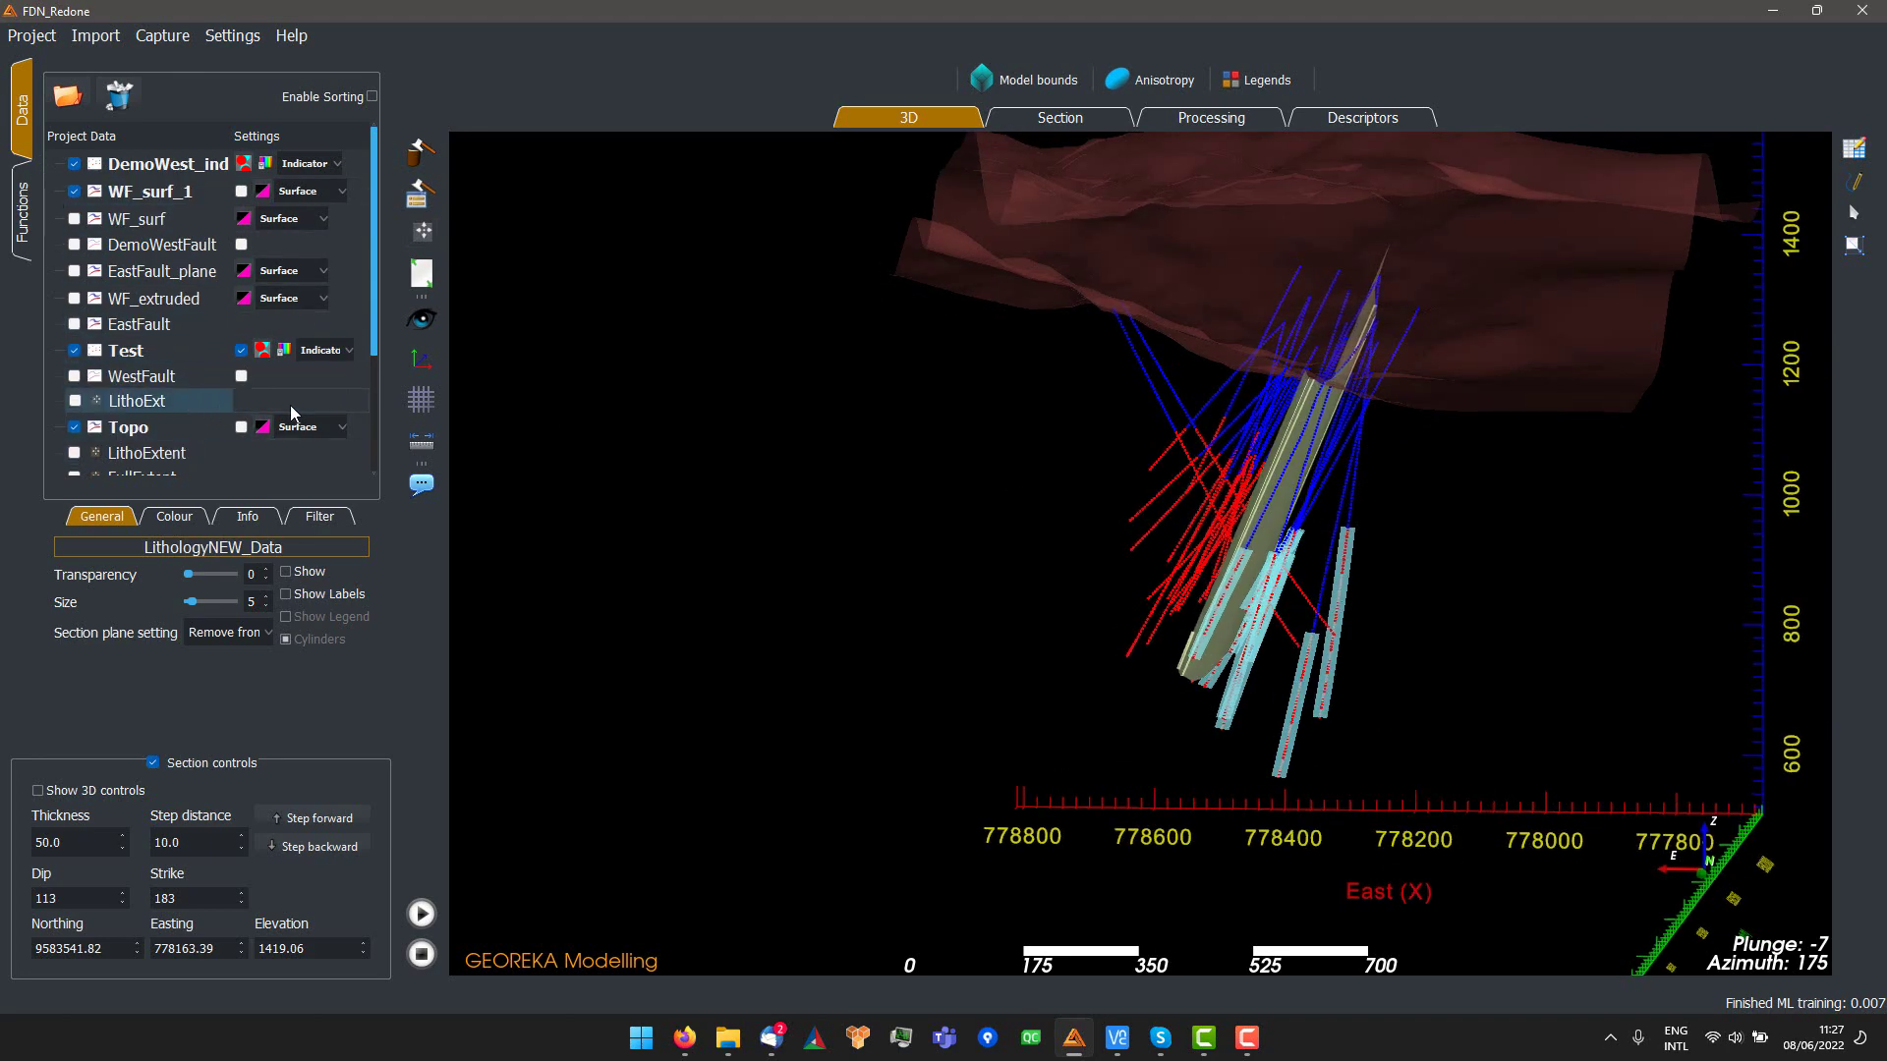
mouse_move(944, 444)
left_mouse_down()
mouse_move(971, 450)
mouse_move(952, 428)
left_mouse_up()
- Build a new processing workflow that feeds the Test points into a Classification function using ML process
left_click(1207, 126)
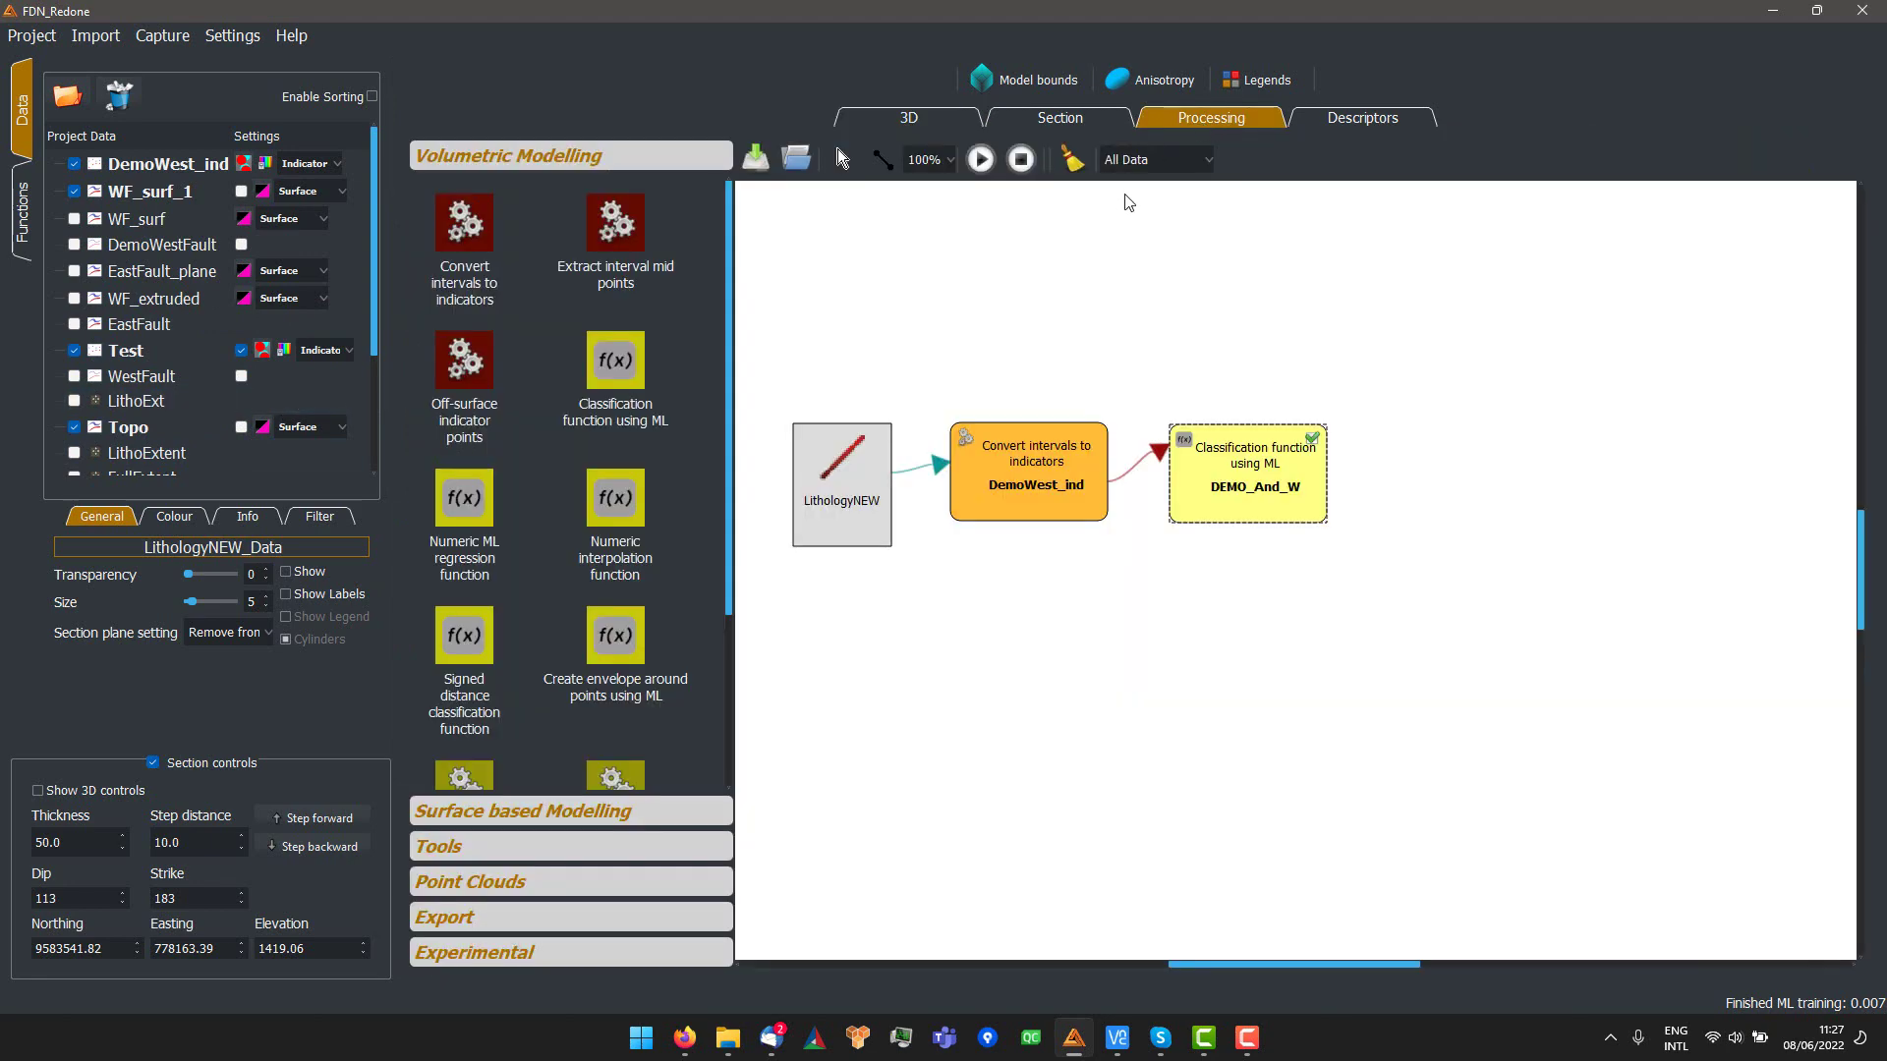
left_click(129, 351)
left_click_drag(978, 476, 980, 478)
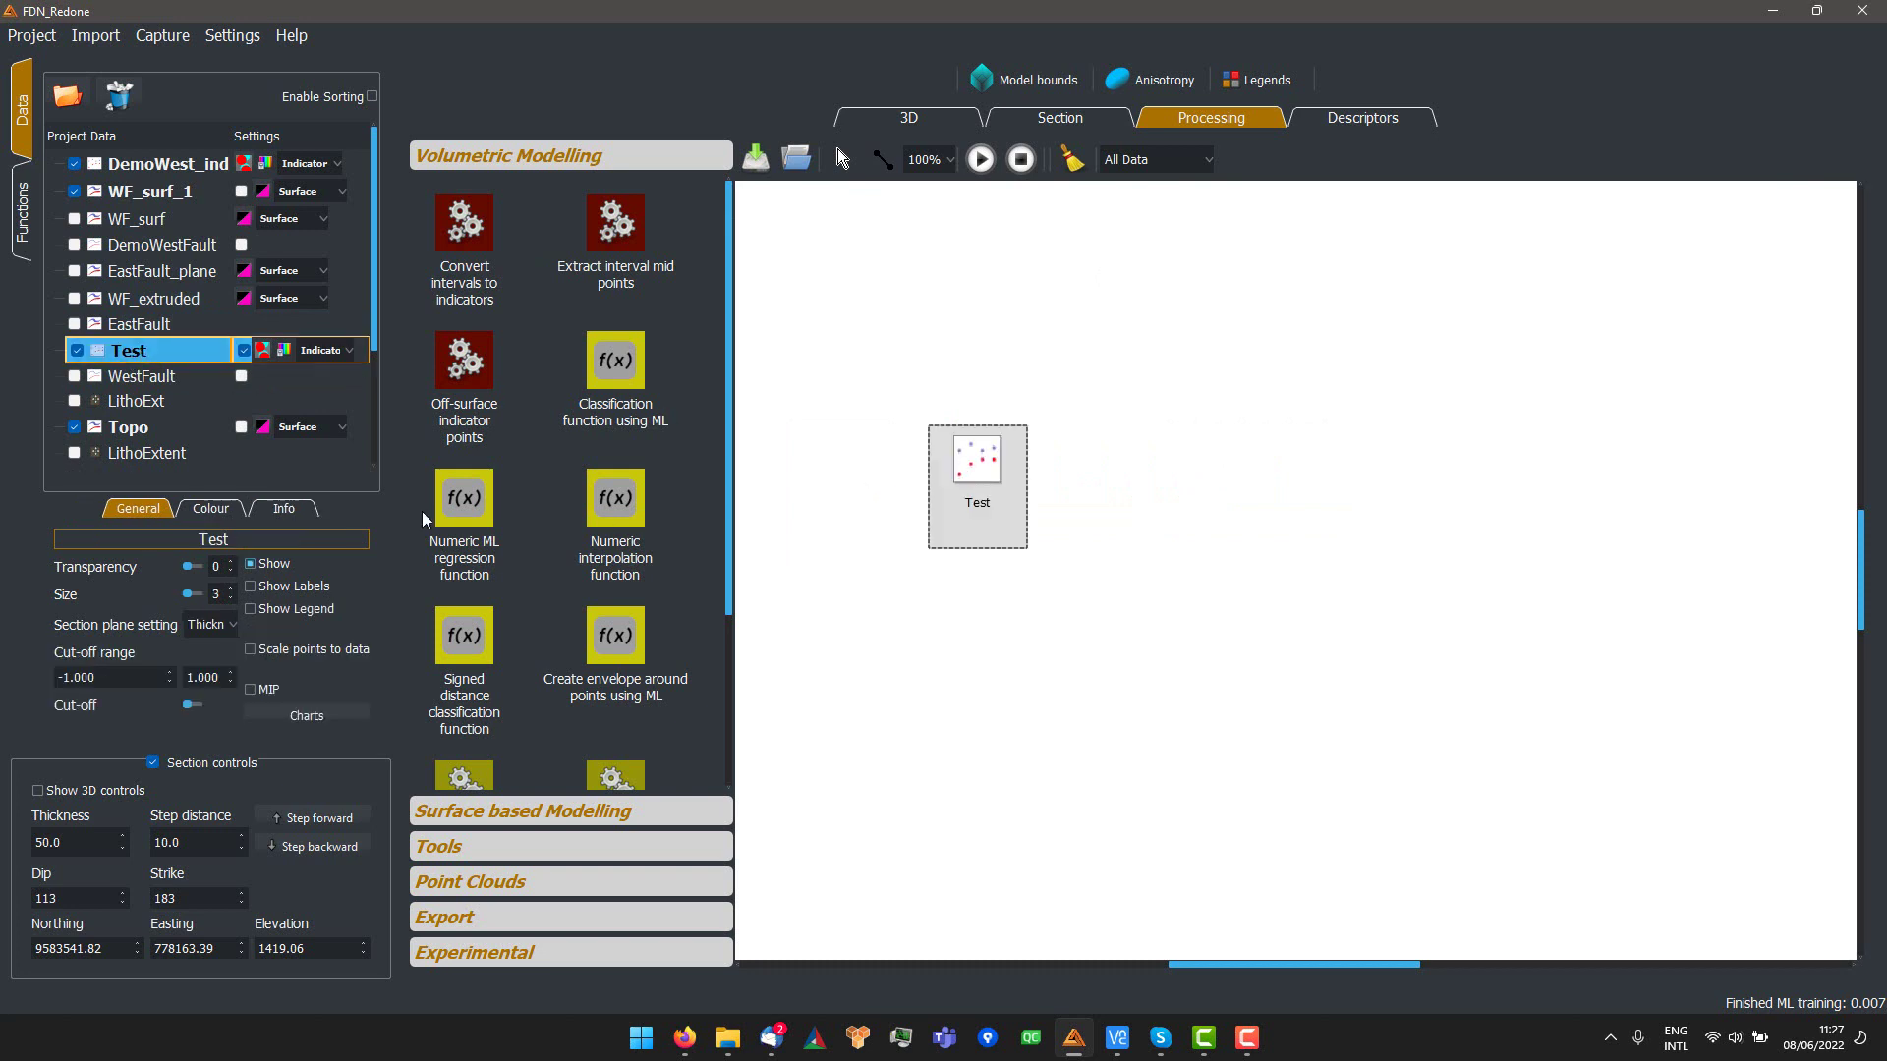
left_click_drag(632, 383, 1184, 503)
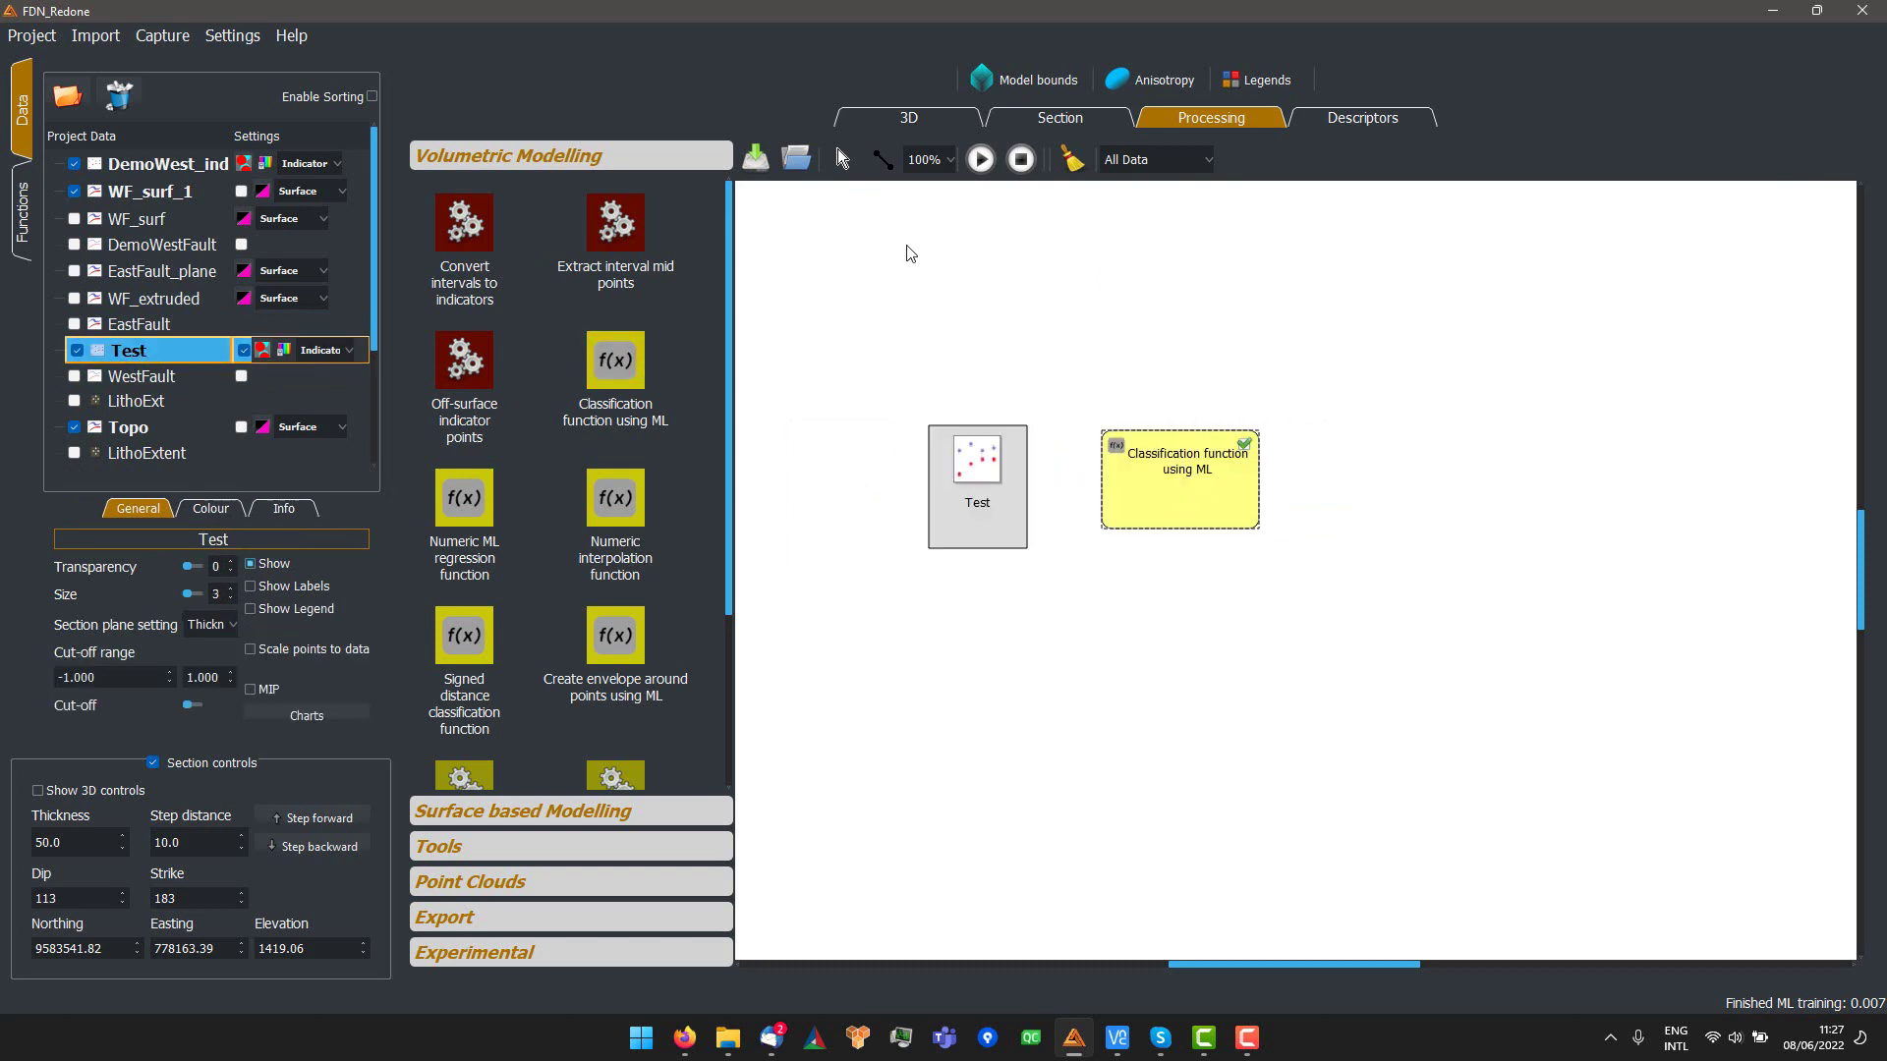
left_click_drag(997, 470, 1155, 469)
- Name the Test classification output Demo_And_Cent, keep Indicator as its data column, and run the workflow
double_click(1155, 470)
type("And_")
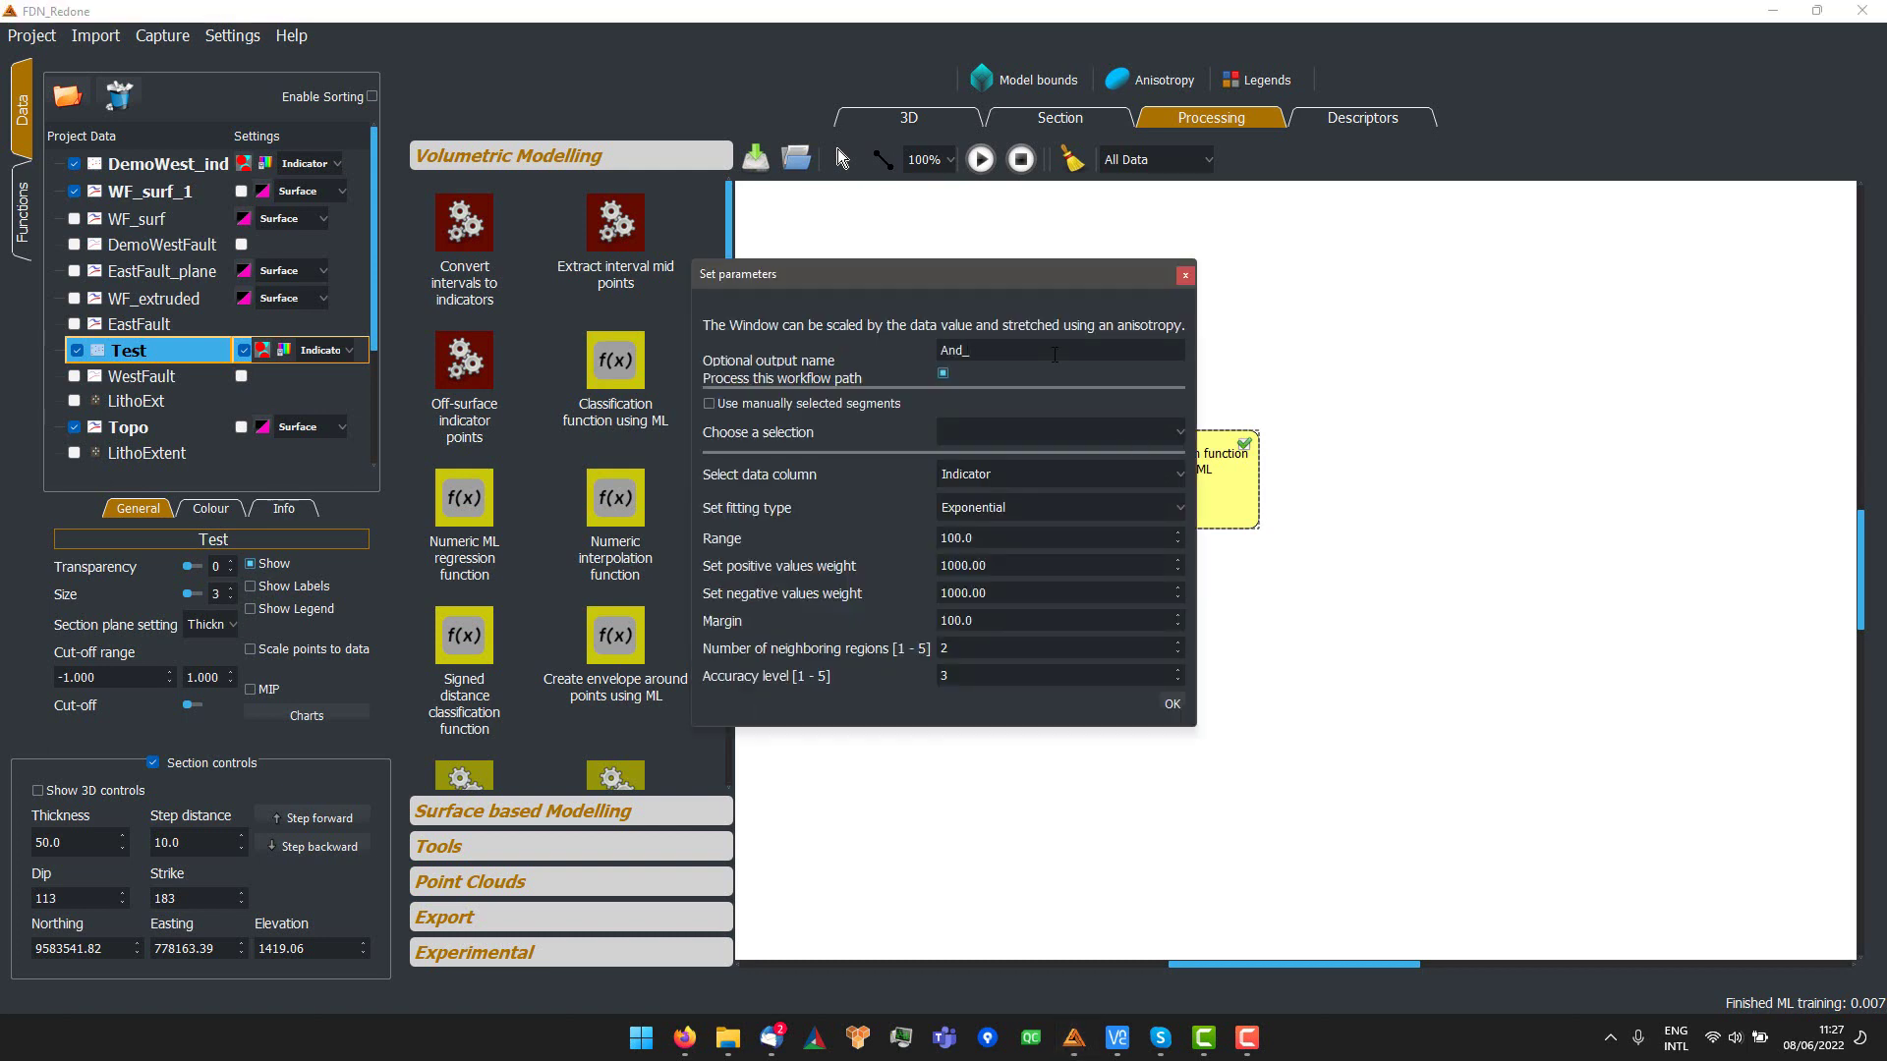
key("BackSpace")
key("BackSpace")
key("BackSpace")
key("BackSpace")
type("Demo_And_Cen")
left_click(1173, 704)
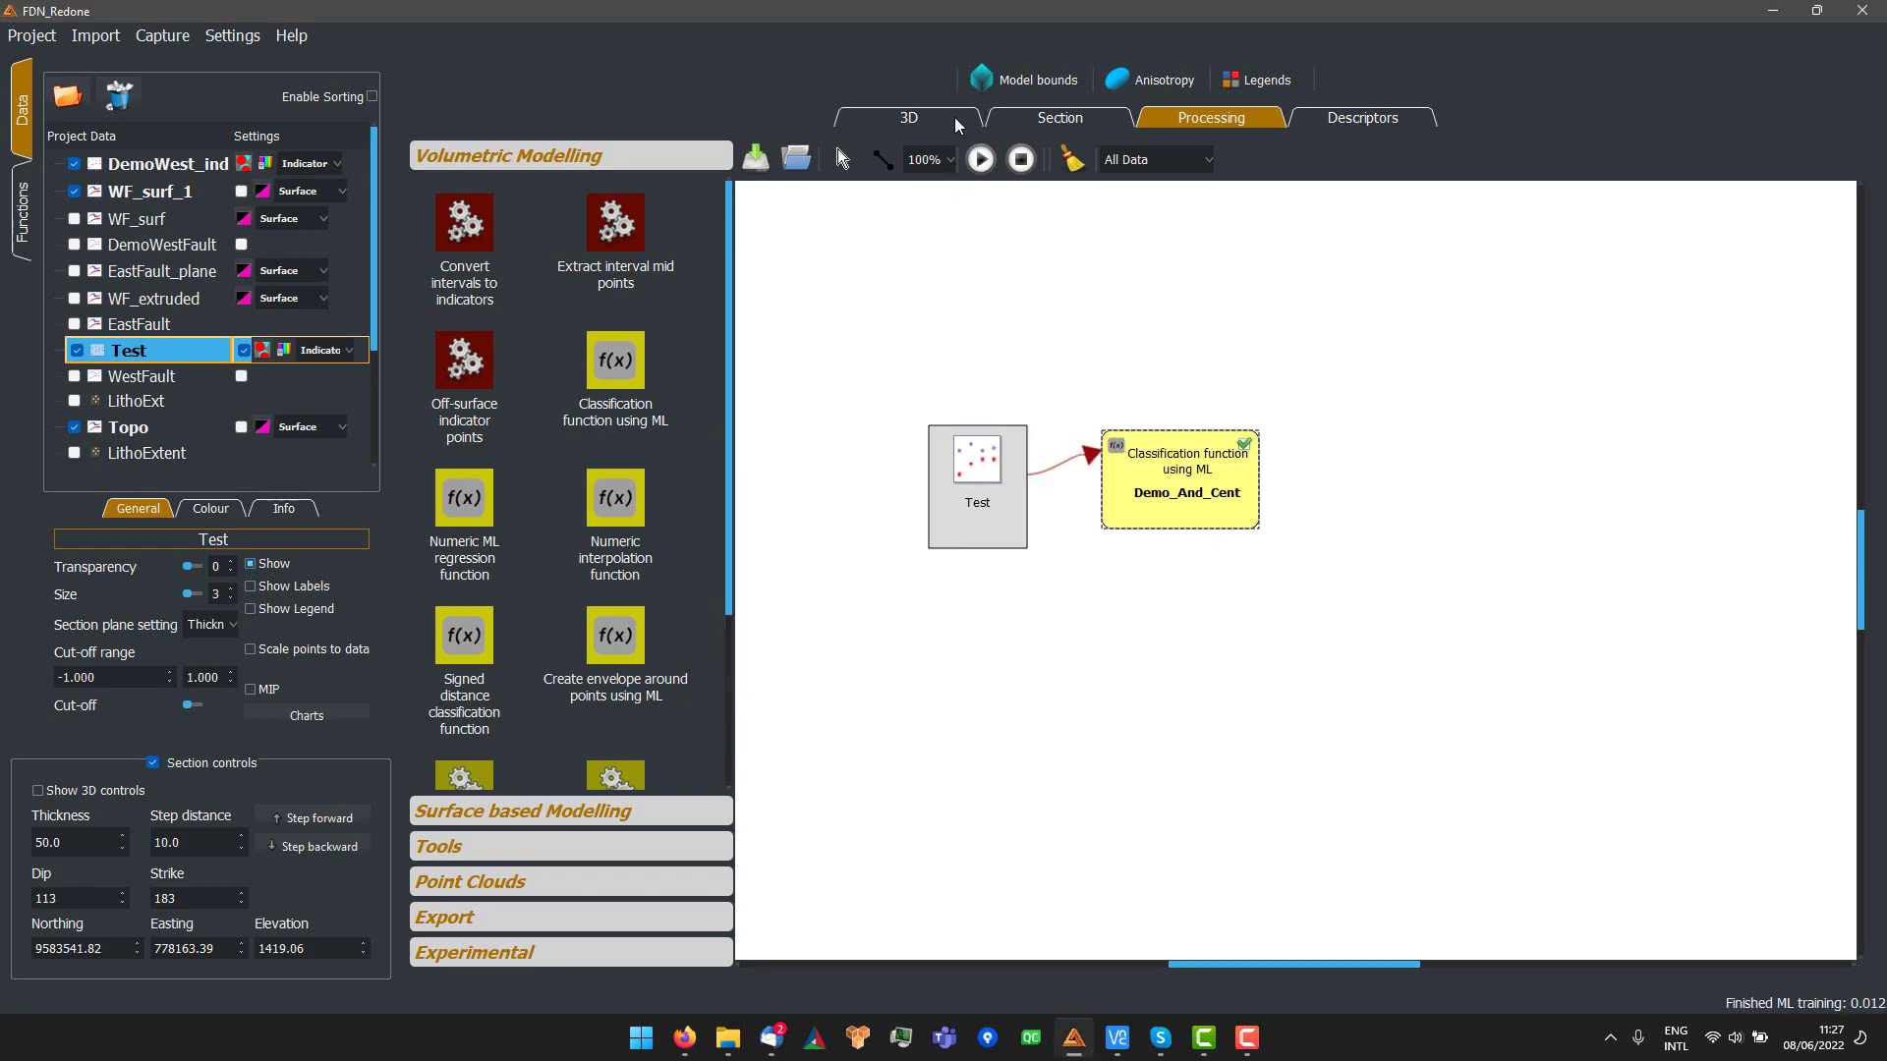
- Inspect the Demo_And_Cent surface against the WF_surf_1 fault in 3D and bring up the list of functions
left_click(943, 118)
left_click_drag(1127, 575, 1108, 426)
left_click(20, 212)
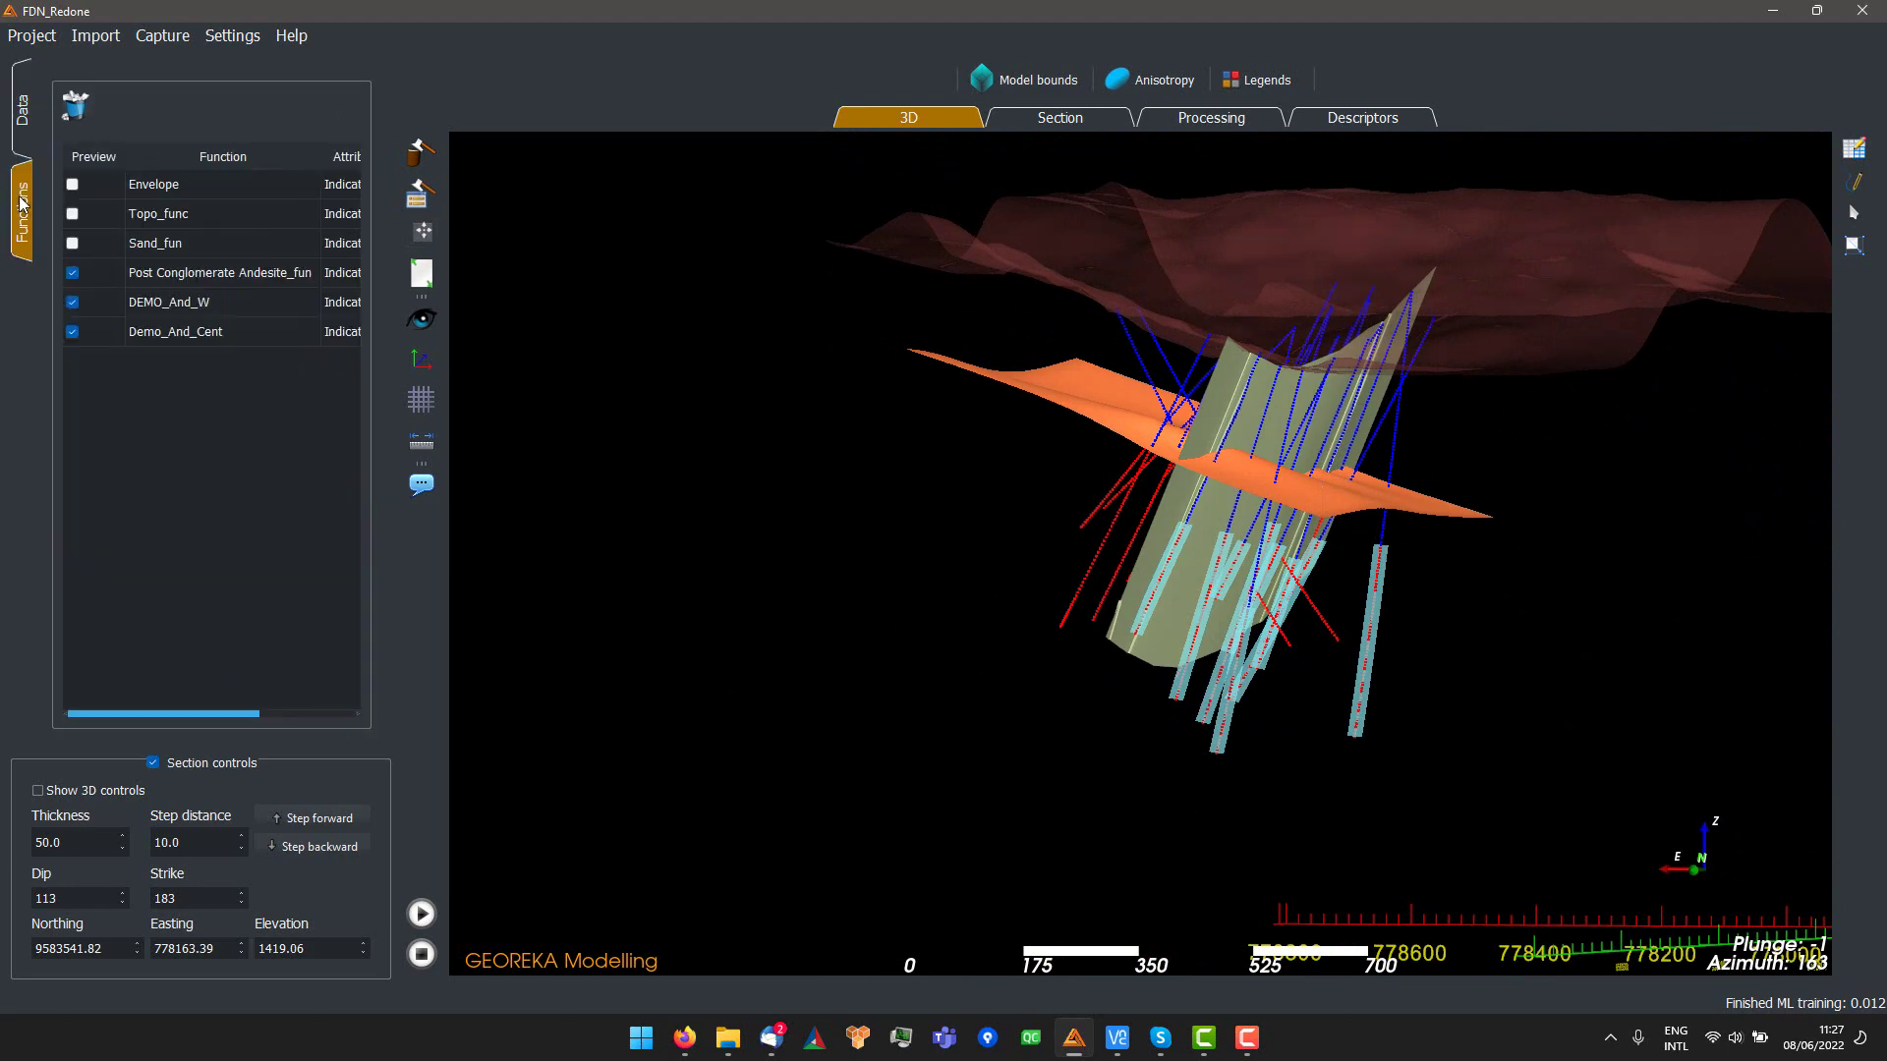
- Preview the DEMO_And_W function in the 3D scene and examine the modelled surfaces against the drillholes from several sides
left_click(72, 301)
left_click_drag(958, 481, 1057, 477)
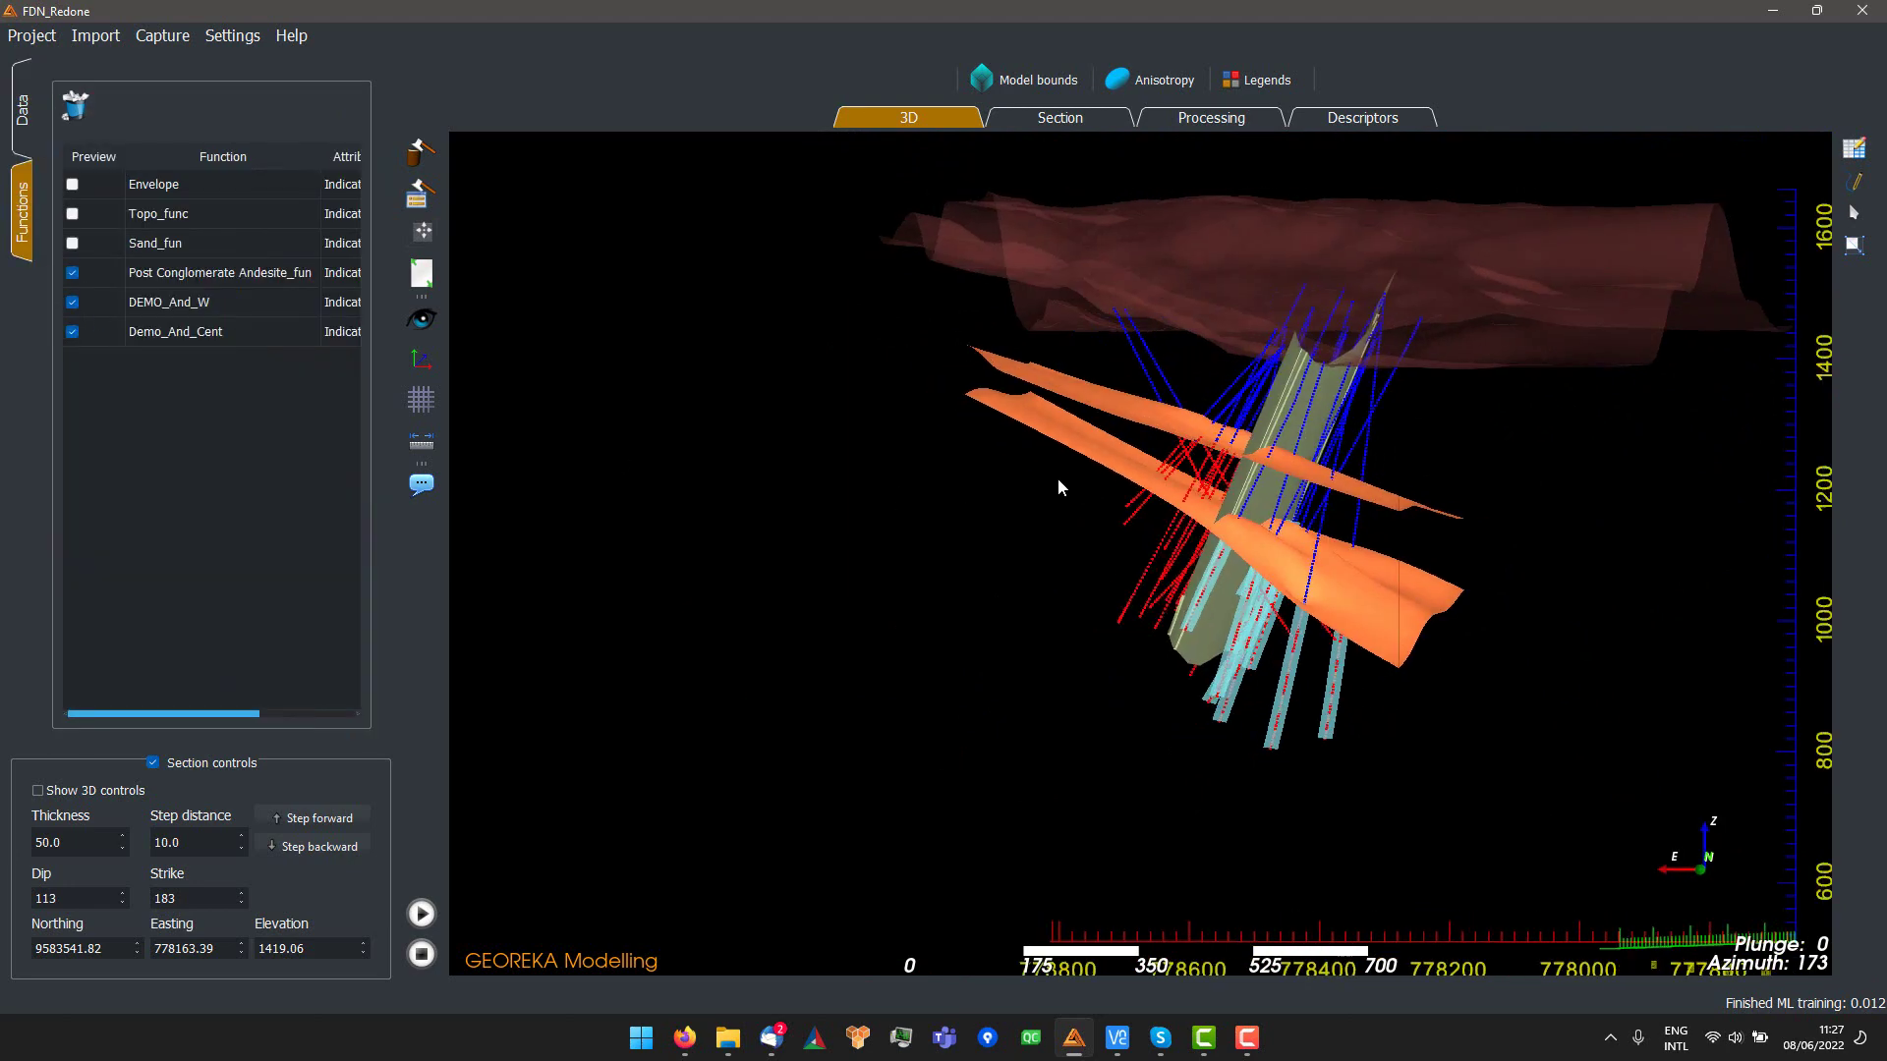
left_click_drag(1336, 556, 1276, 504)
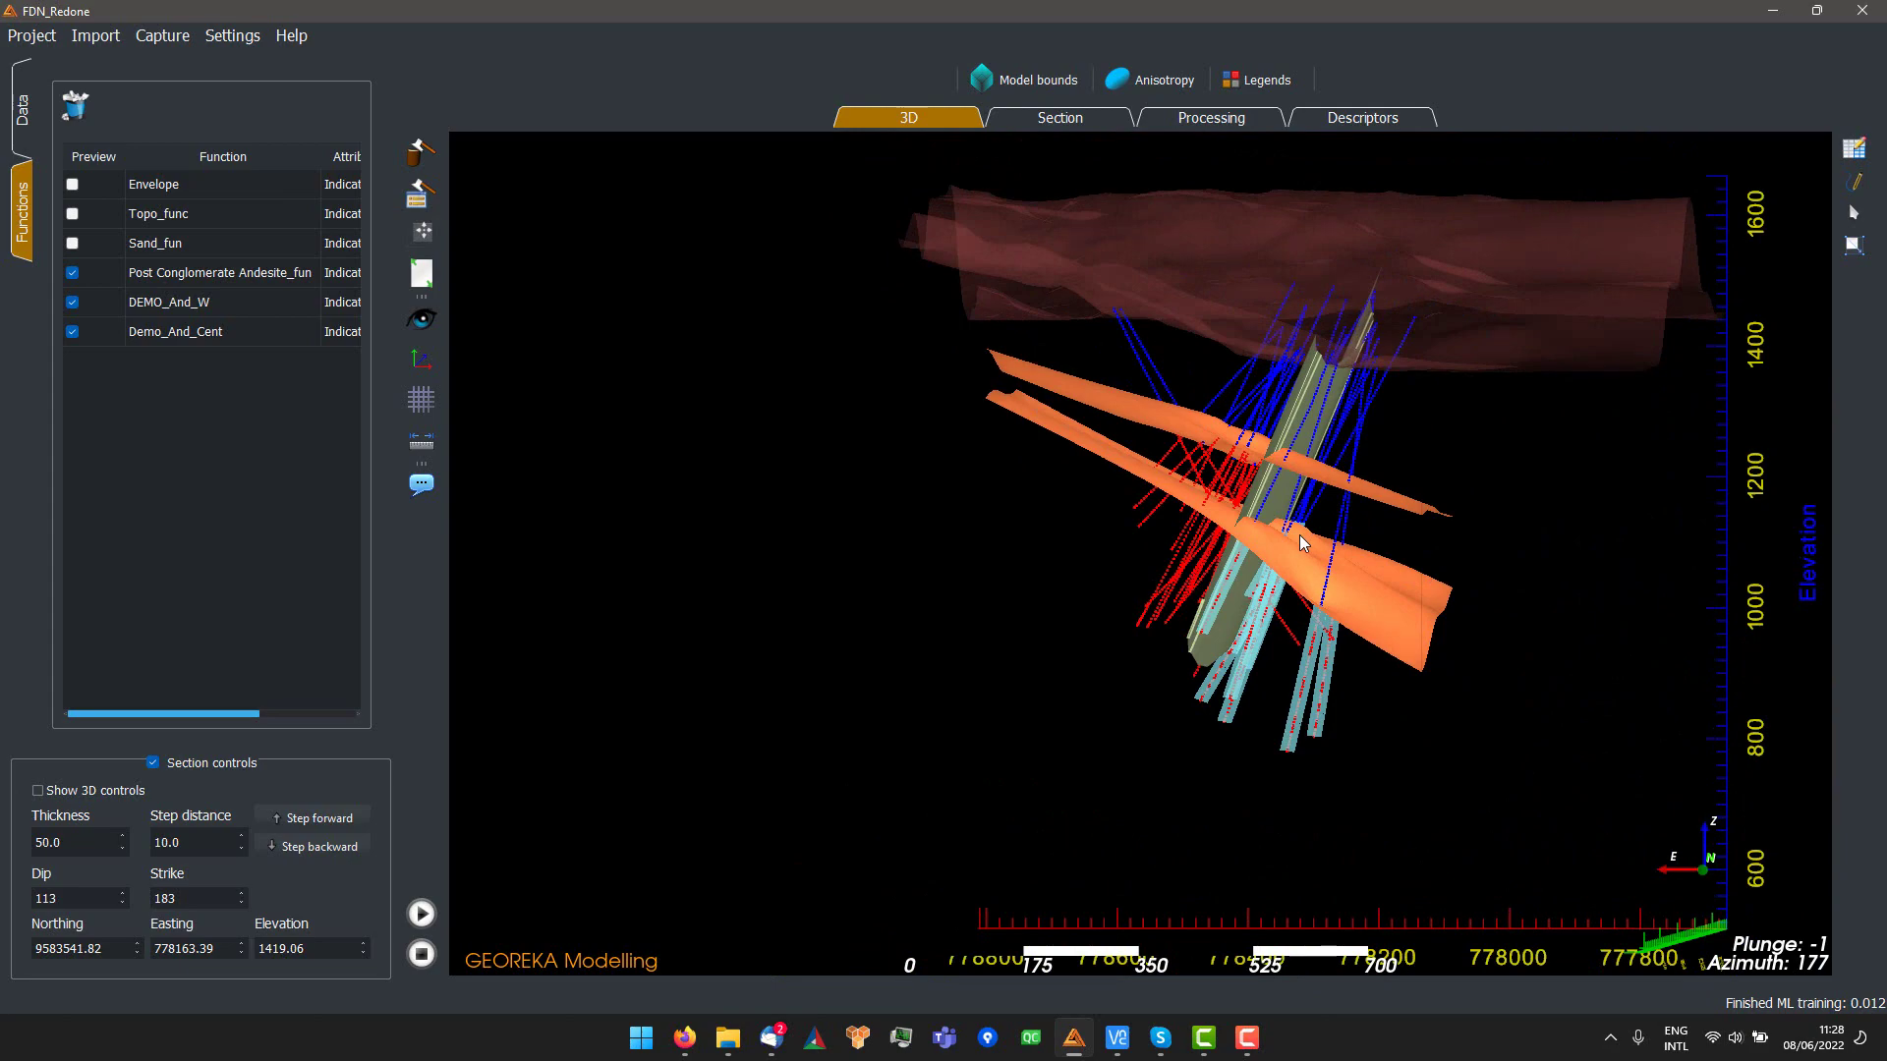
scroll(1299, 534, "up", 3)
left_click_drag(1430, 490, 1395, 412)
scroll(1421, 445, "down", 3)
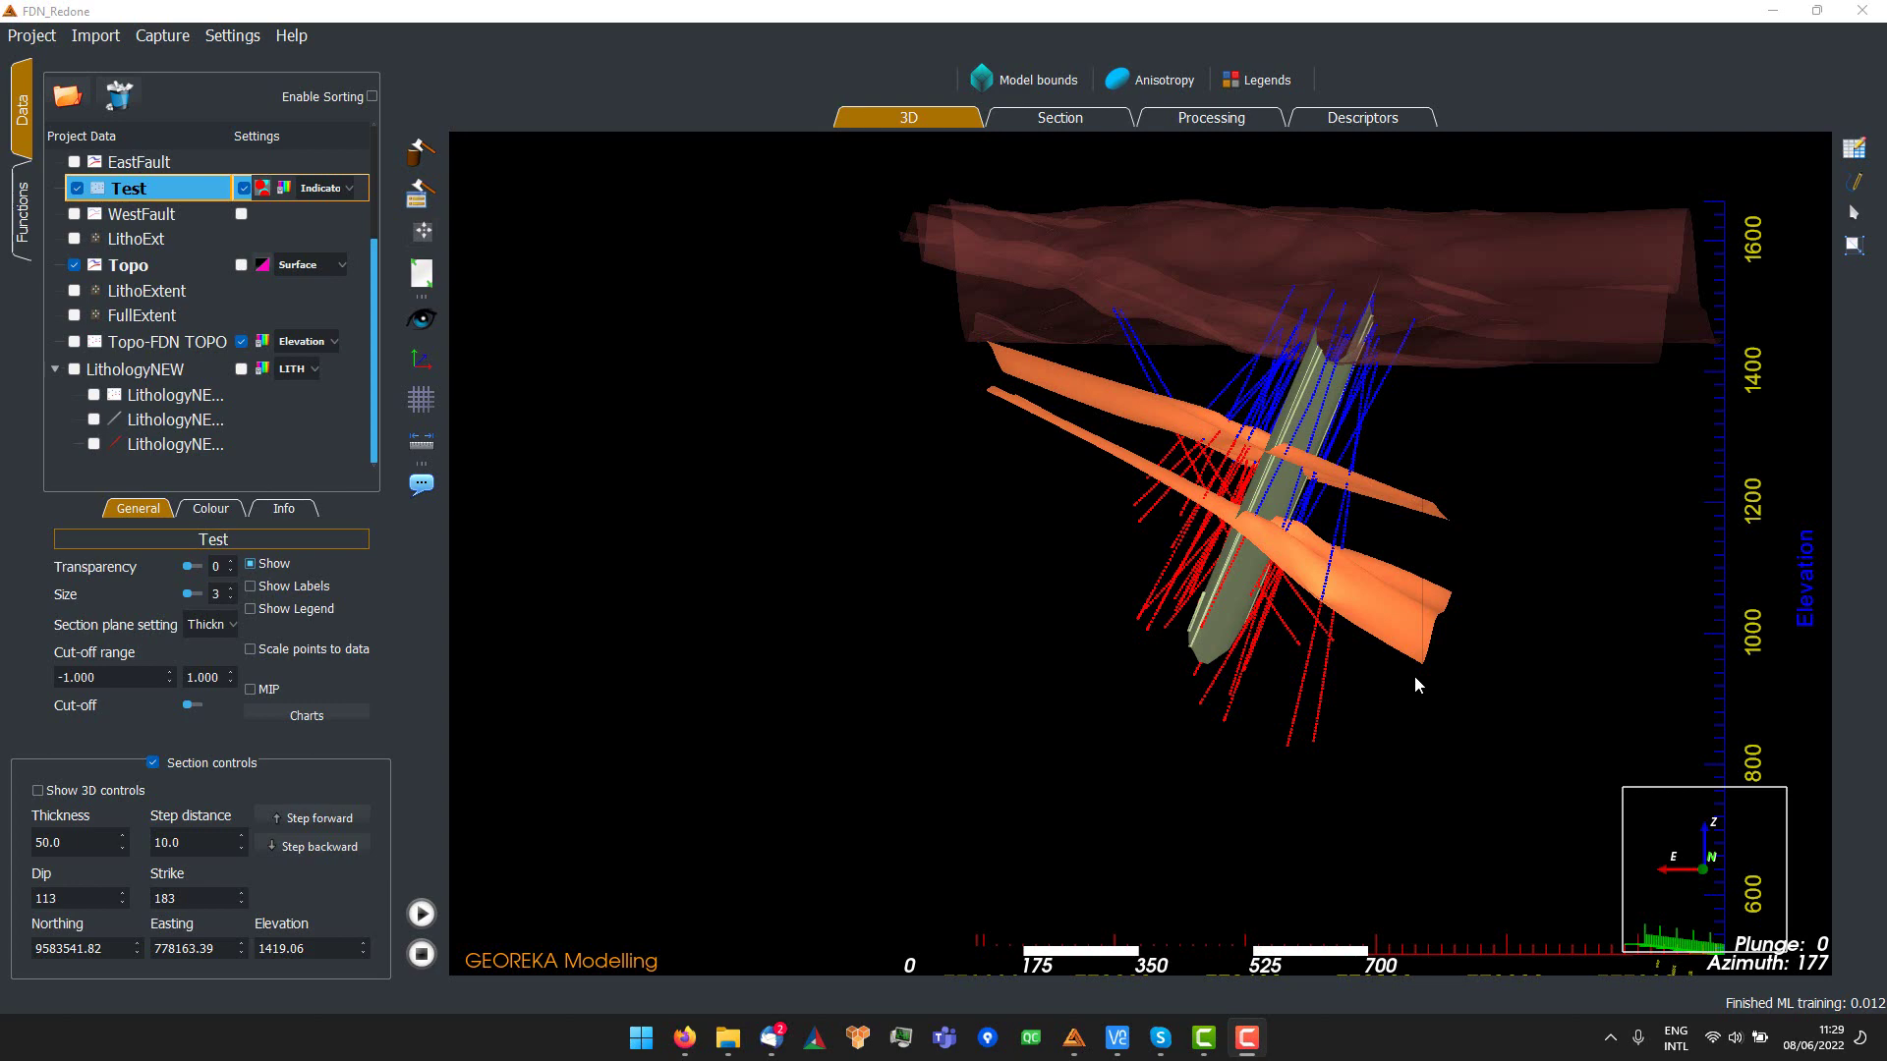
left_click_drag(1402, 668, 849, 664)
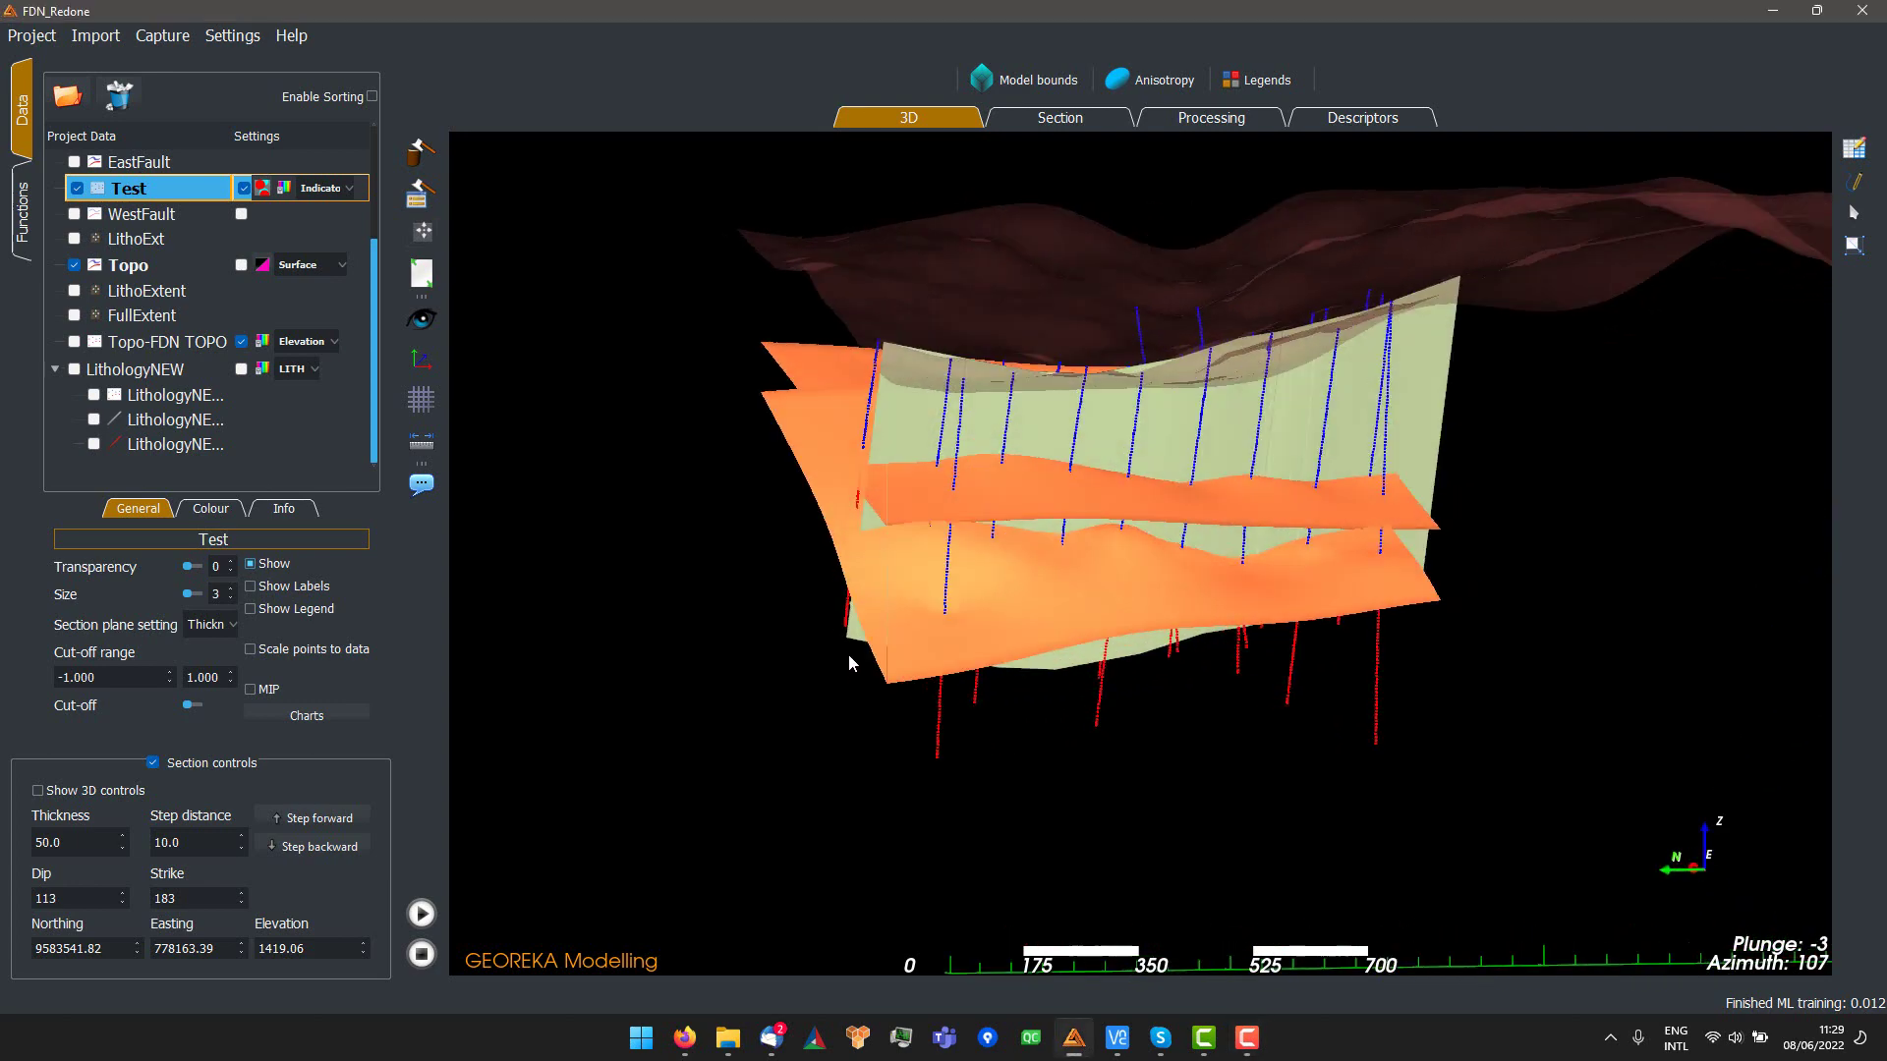
- Hide the Test and DemoWest_ind point data so only the modelled surfaces stay in the 3D scene
left_click(76, 187)
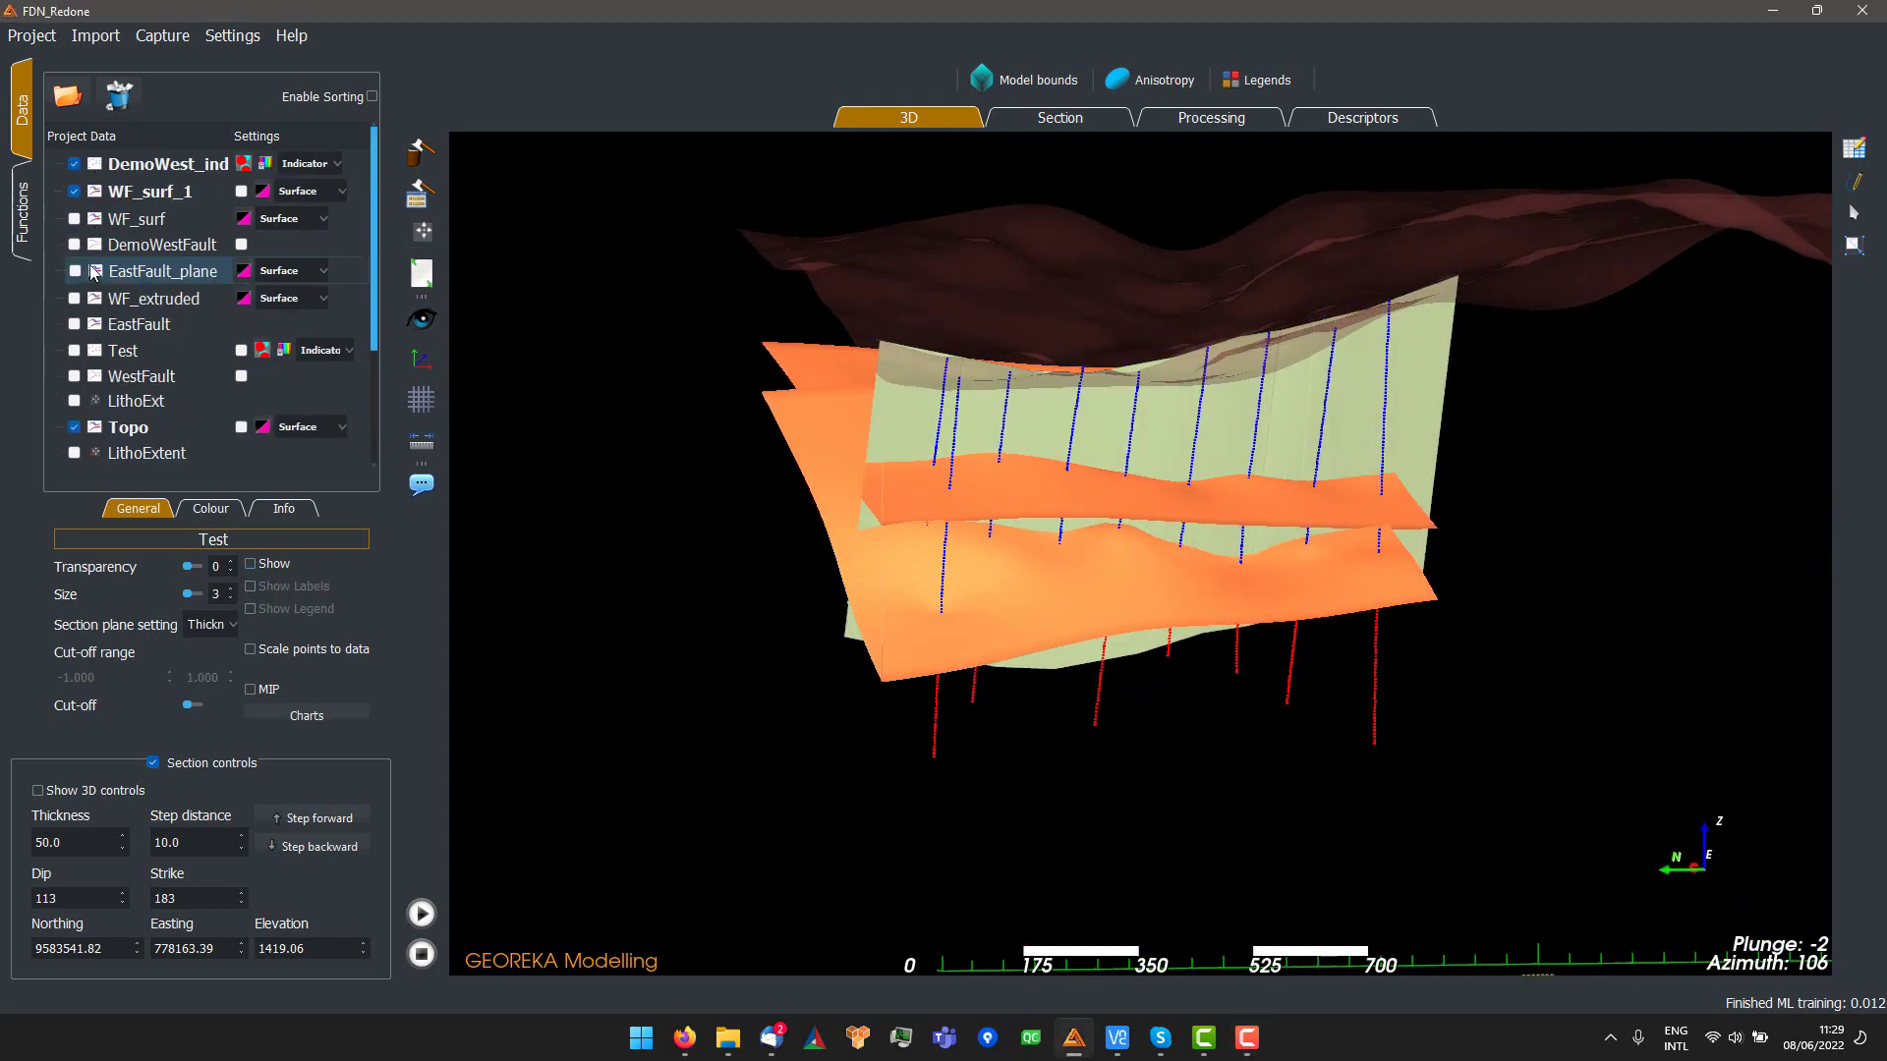
left_click(75, 165)
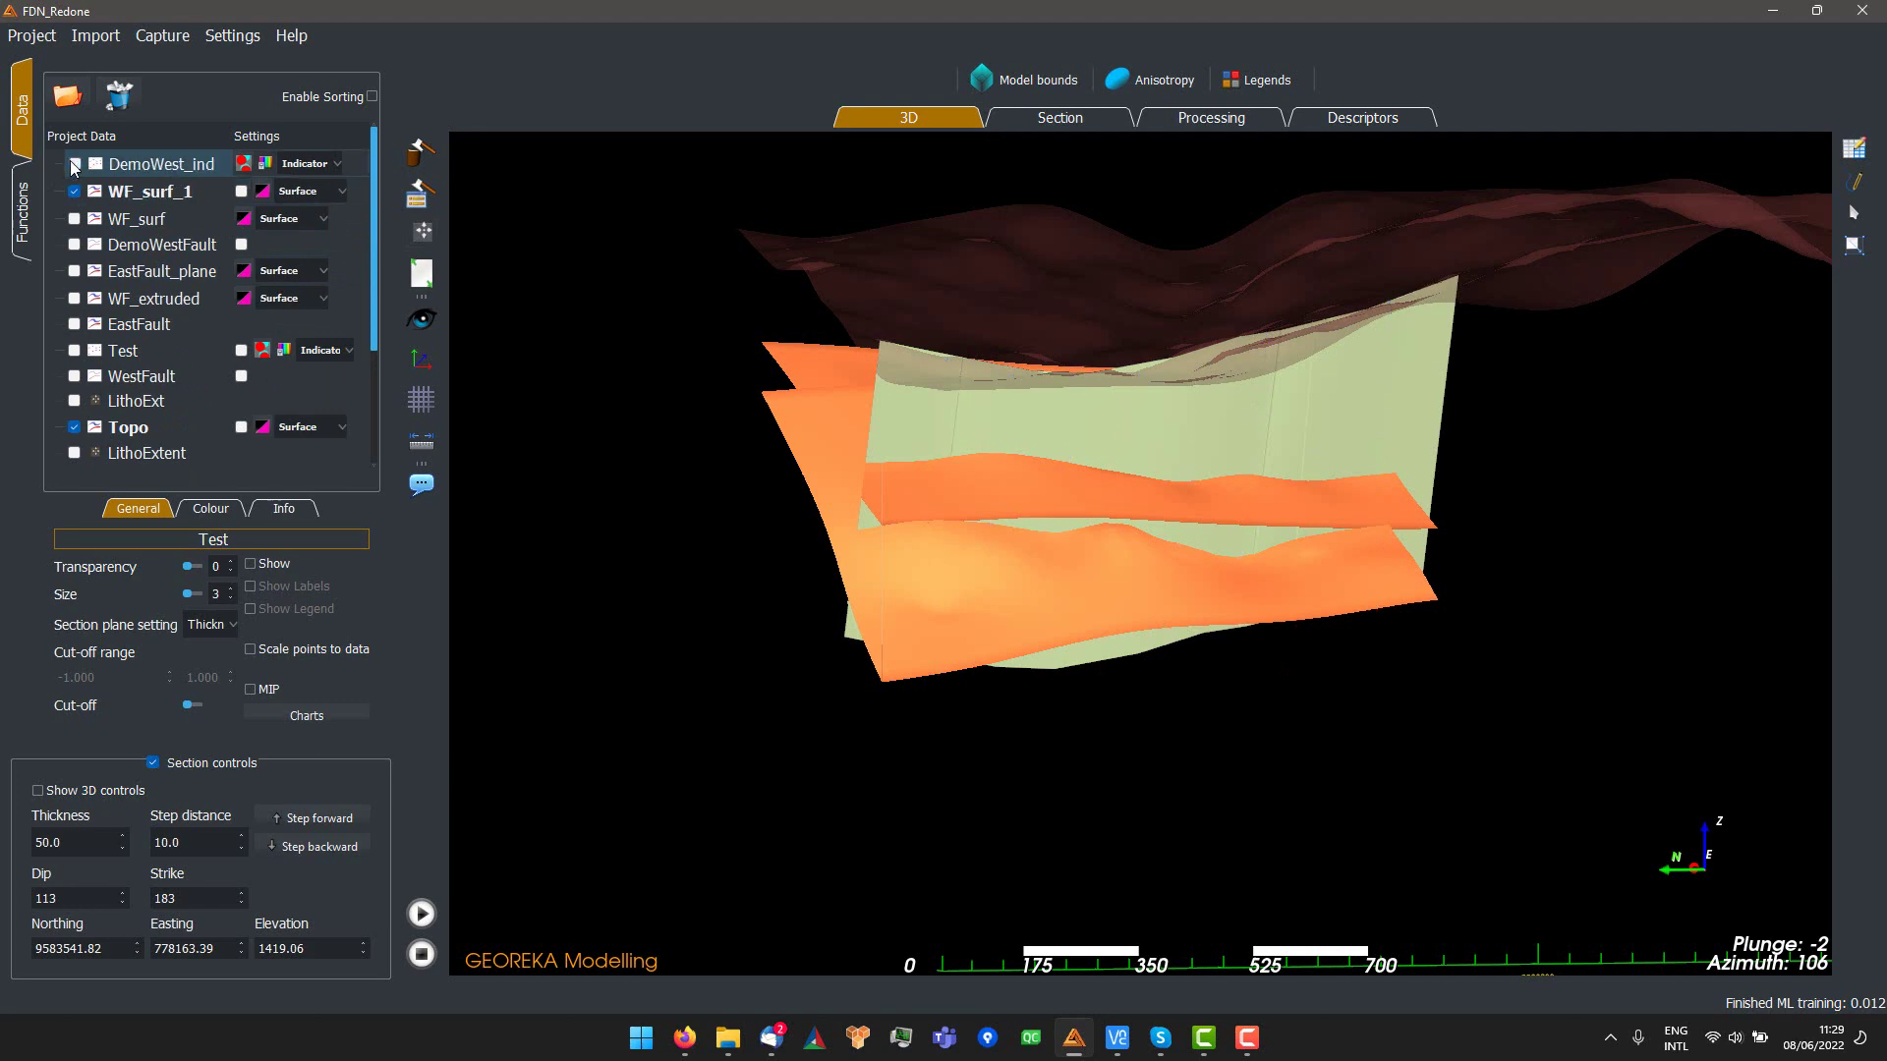
left_click_drag(705, 375, 919, 389)
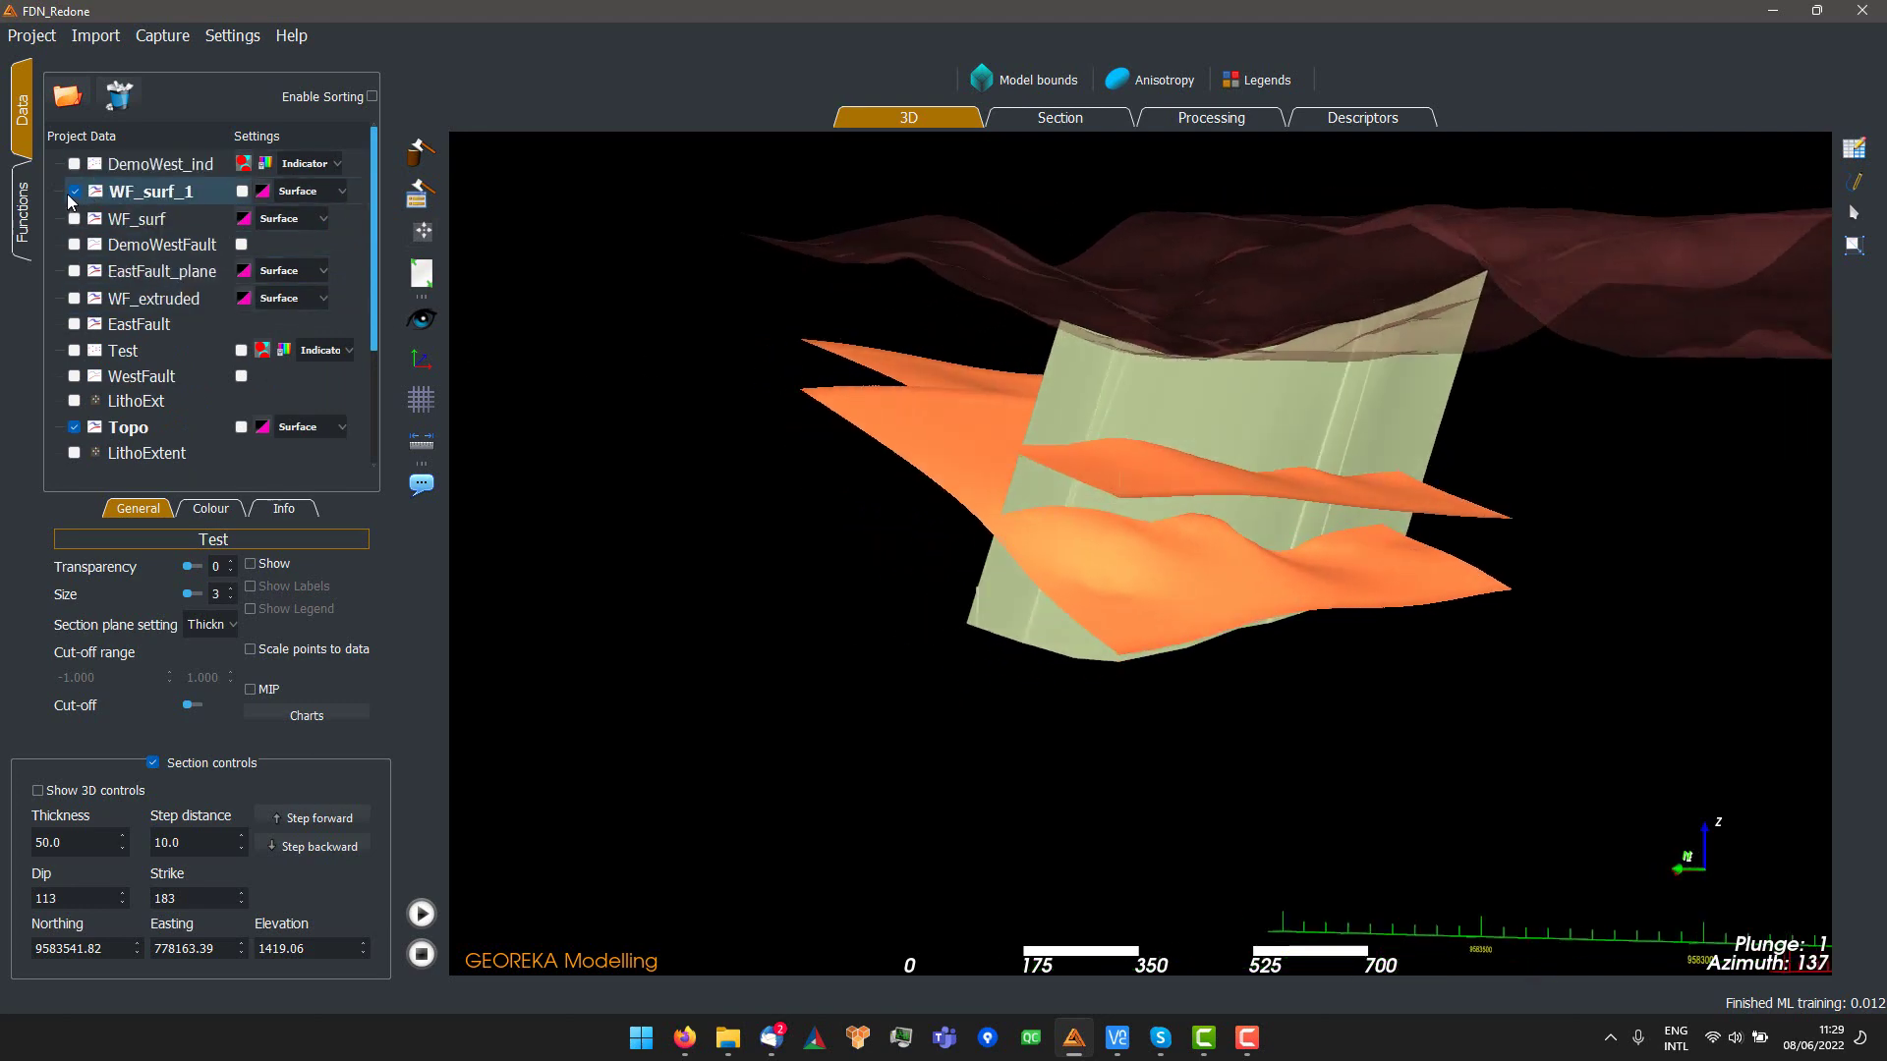
left_click_drag(958, 477, 1004, 469)
scroll(1004, 470, "down", 3)
- Show the DemoWestFault data in the 3D scene and view it together with the fault surface
left_click(75, 244)
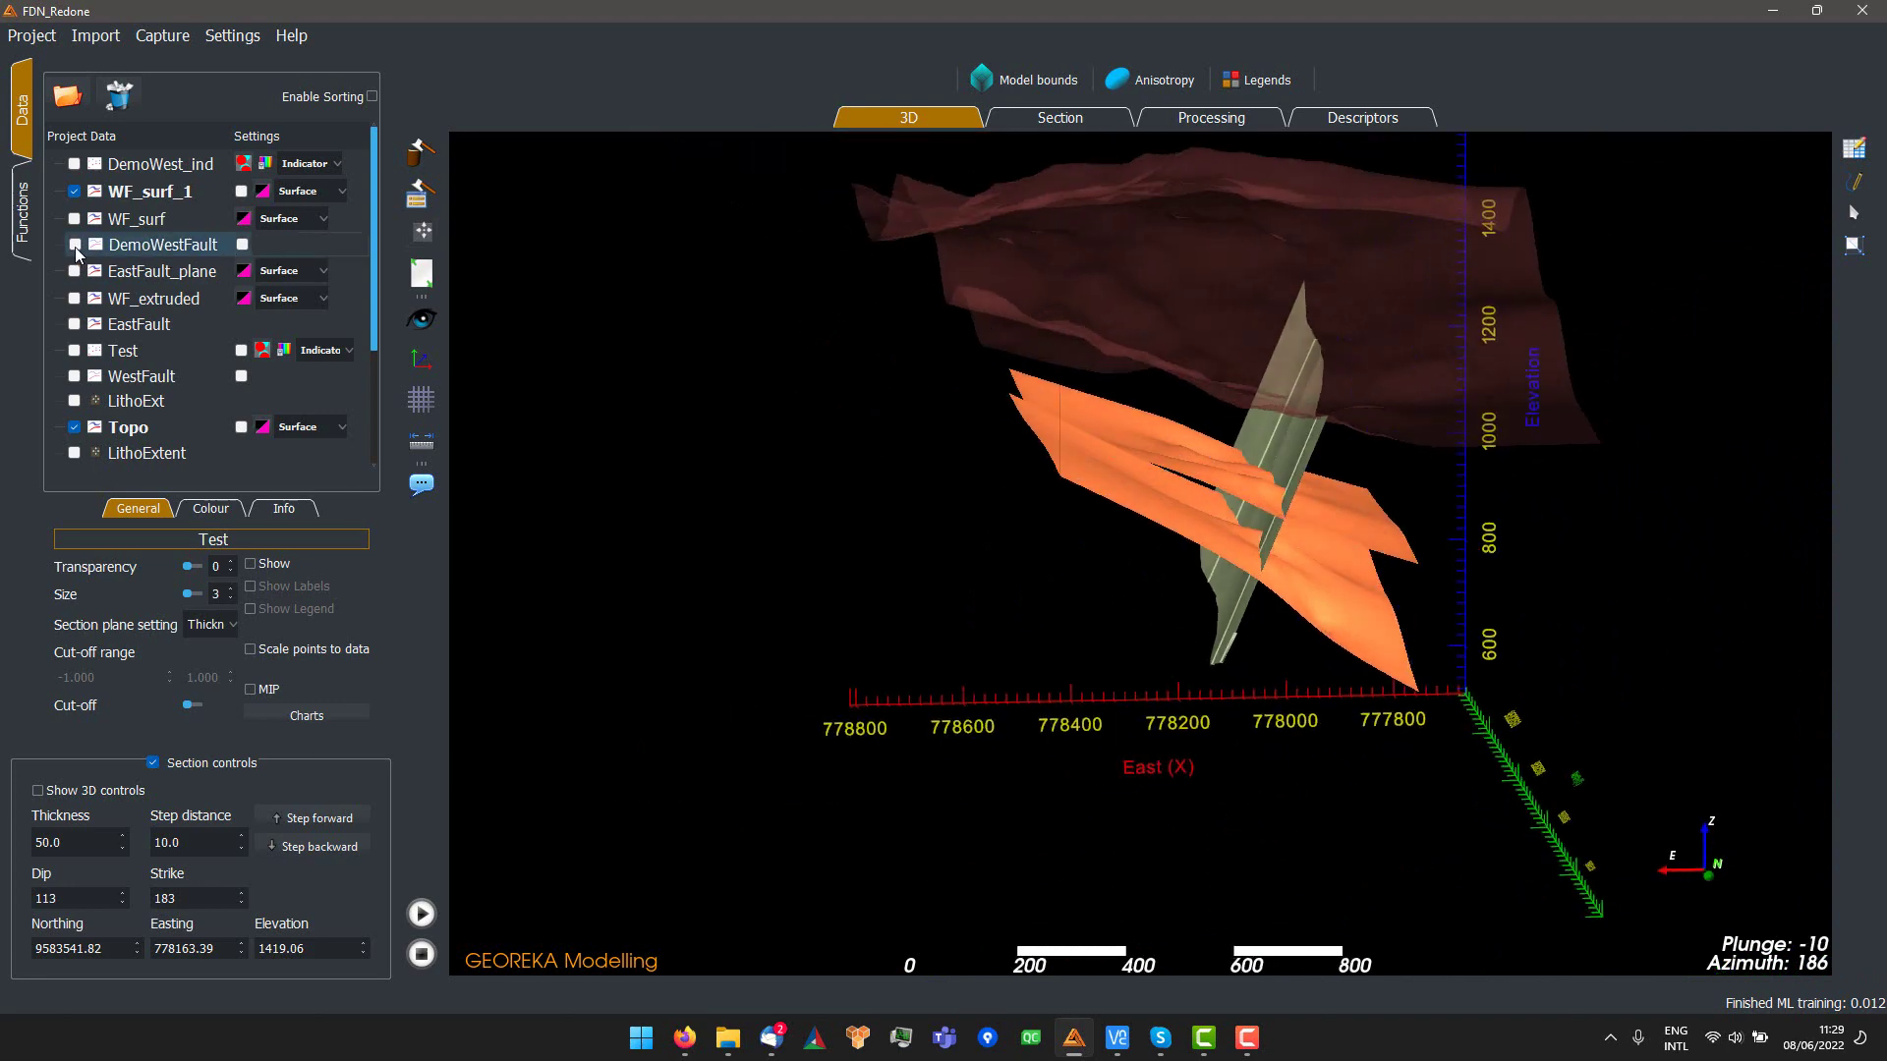
left_click_drag(1020, 513, 1134, 479)
left_click_drag(1345, 417, 1268, 373)
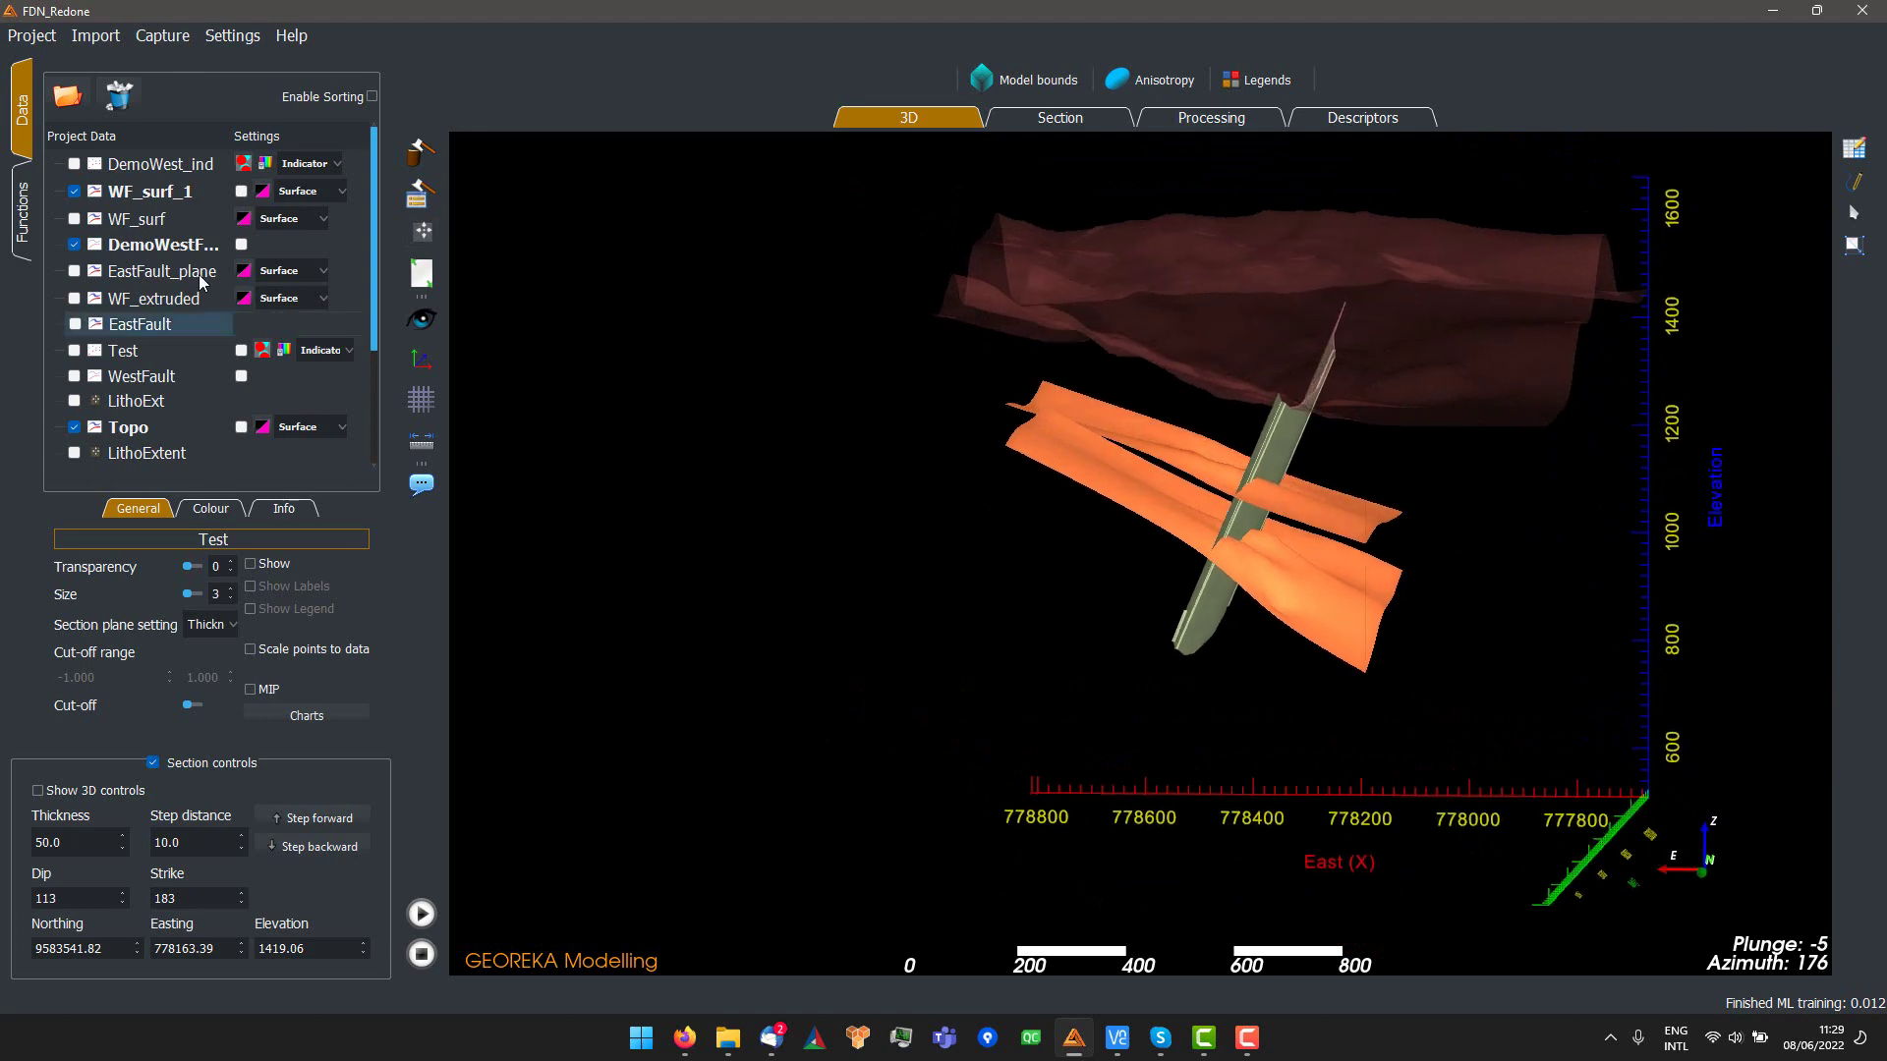
- Turn on the previews of the Sand_fun and Topo_func functions in the 3D scene
left_click(26, 209)
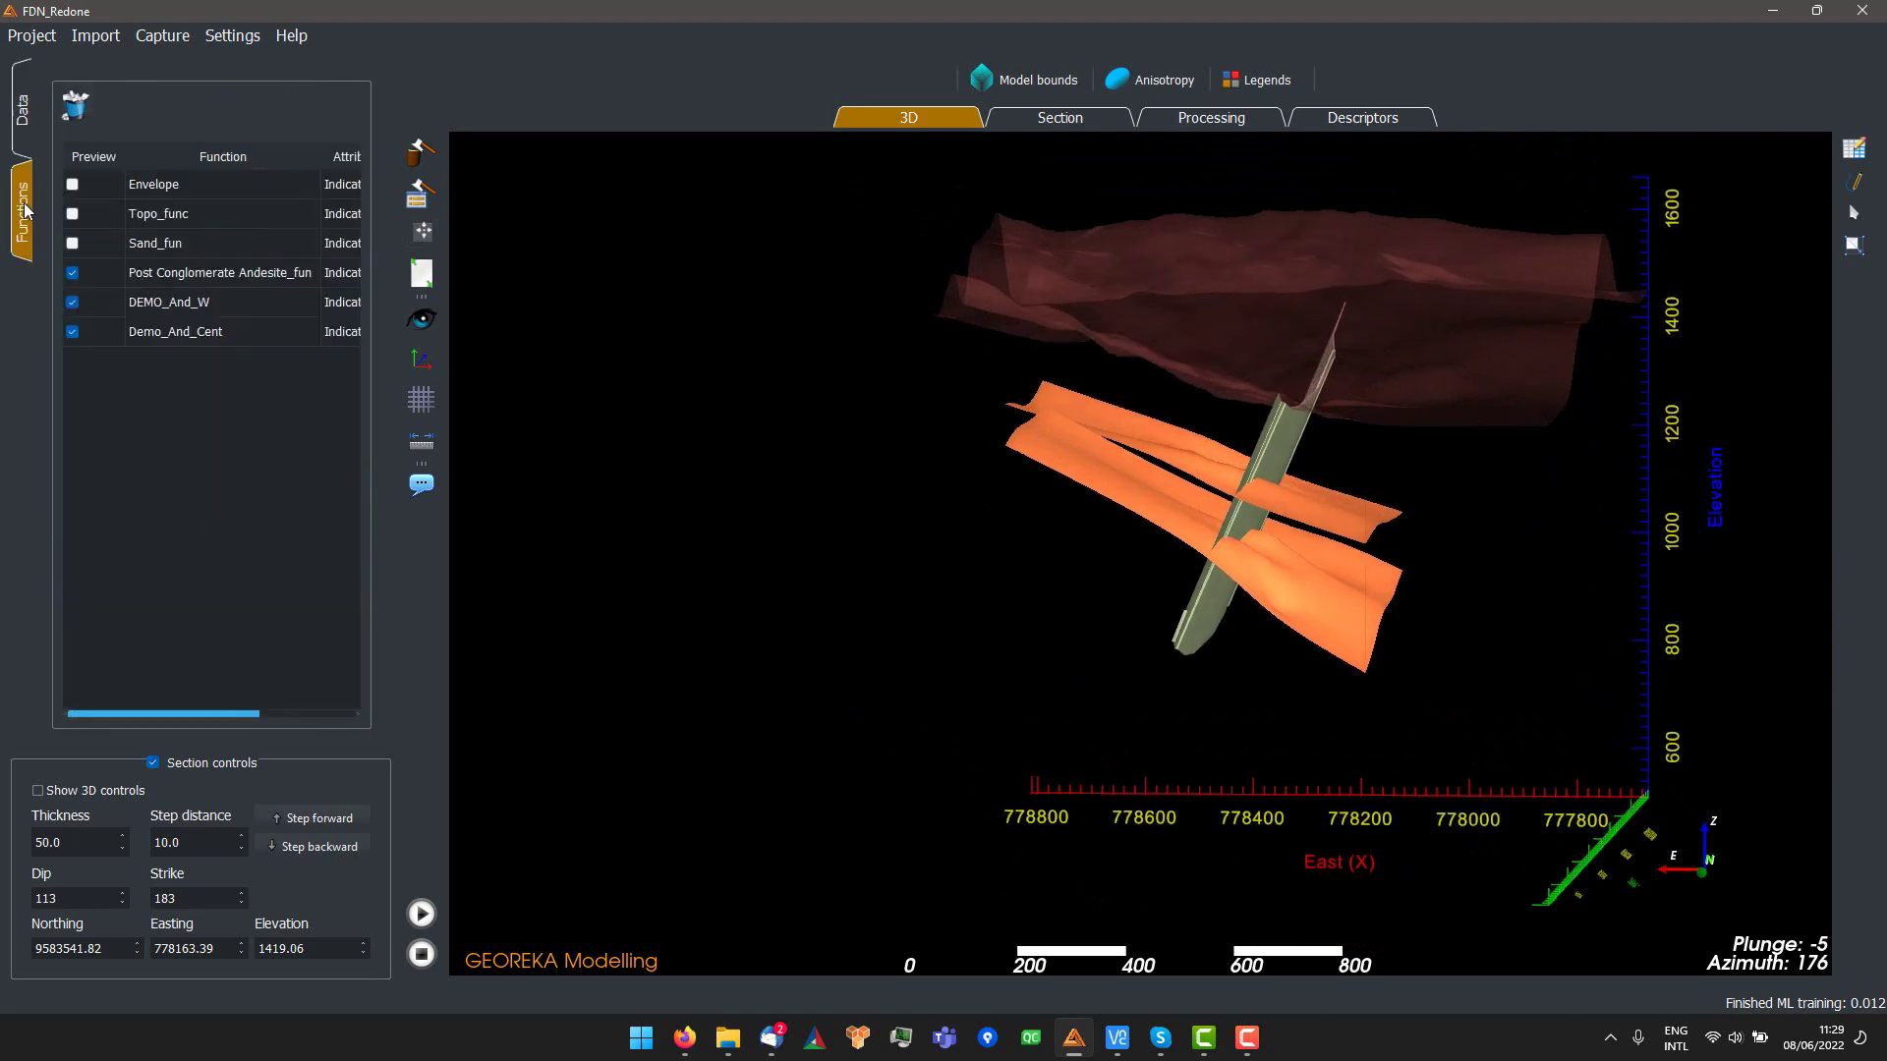
left_click(72, 244)
left_click(73, 214)
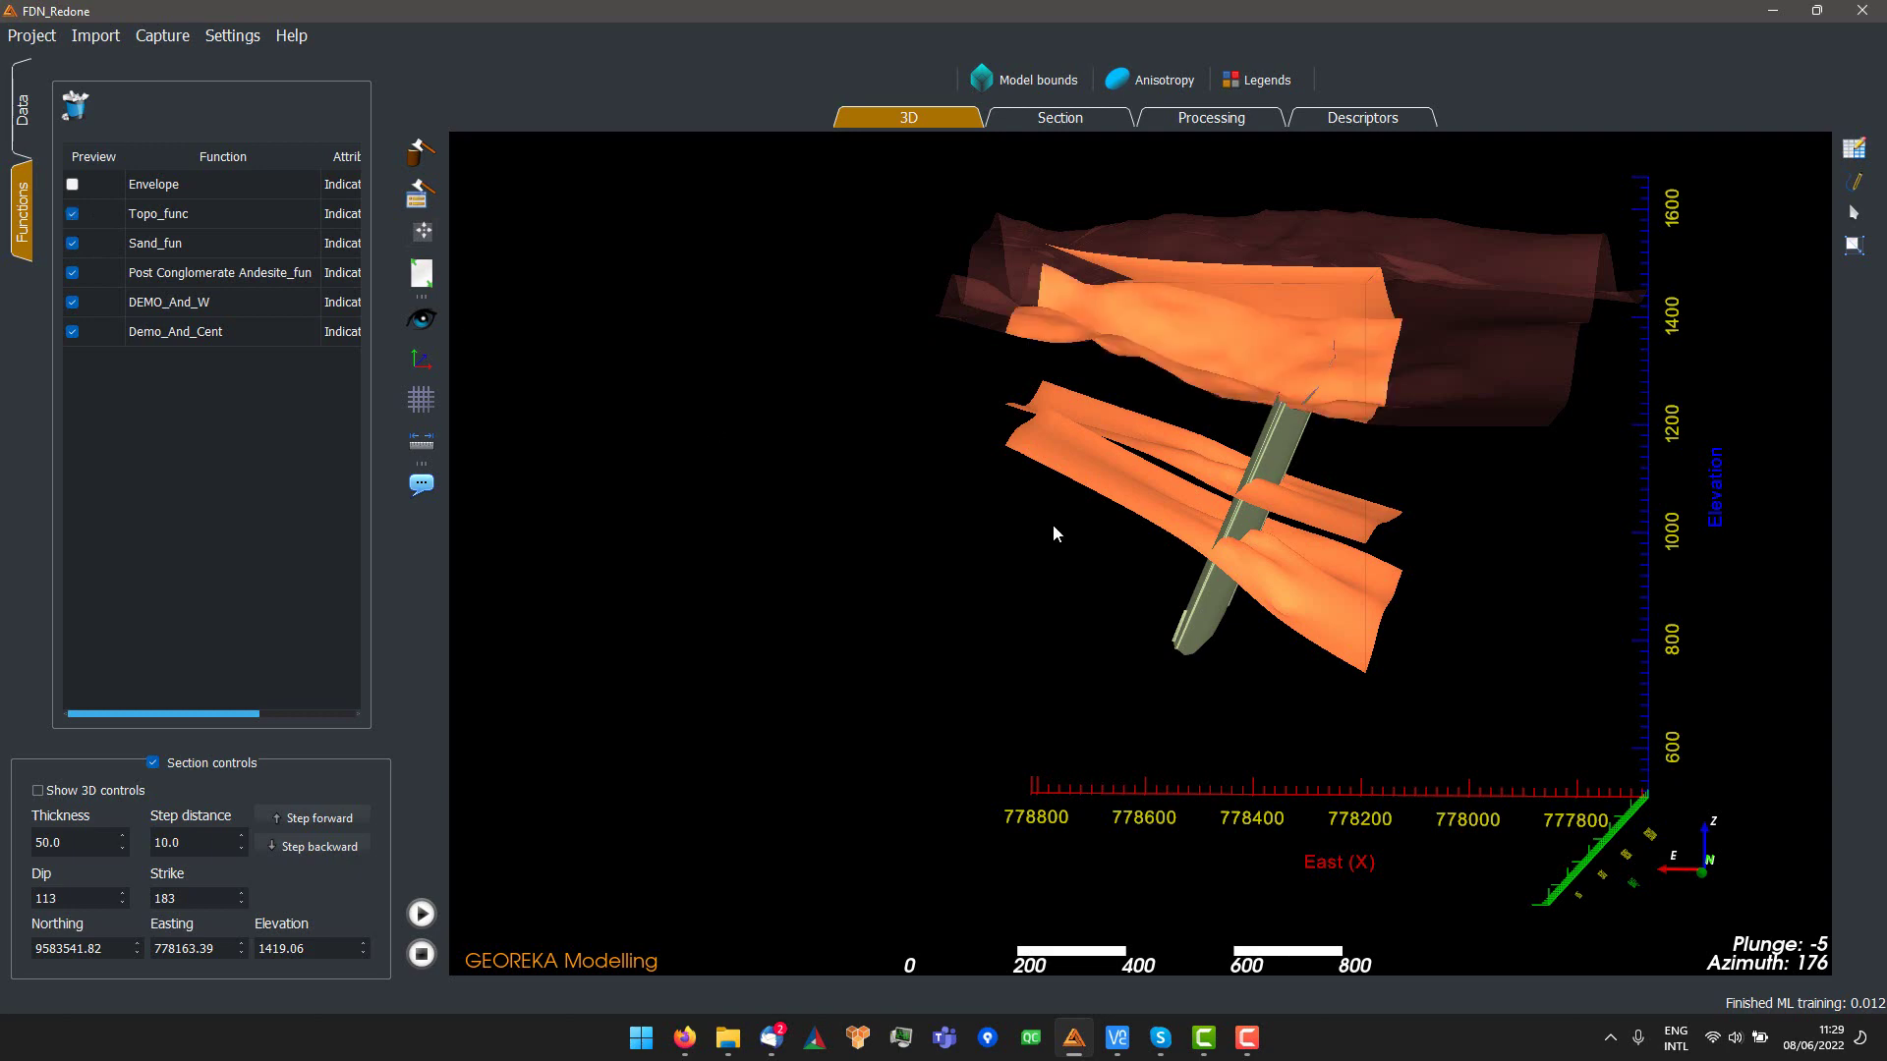
left_click_drag(867, 548, 1680, 353)
- Show the WF_extruded fault surface in the 3D scene and hide WF_surf_1
left_click(24, 113)
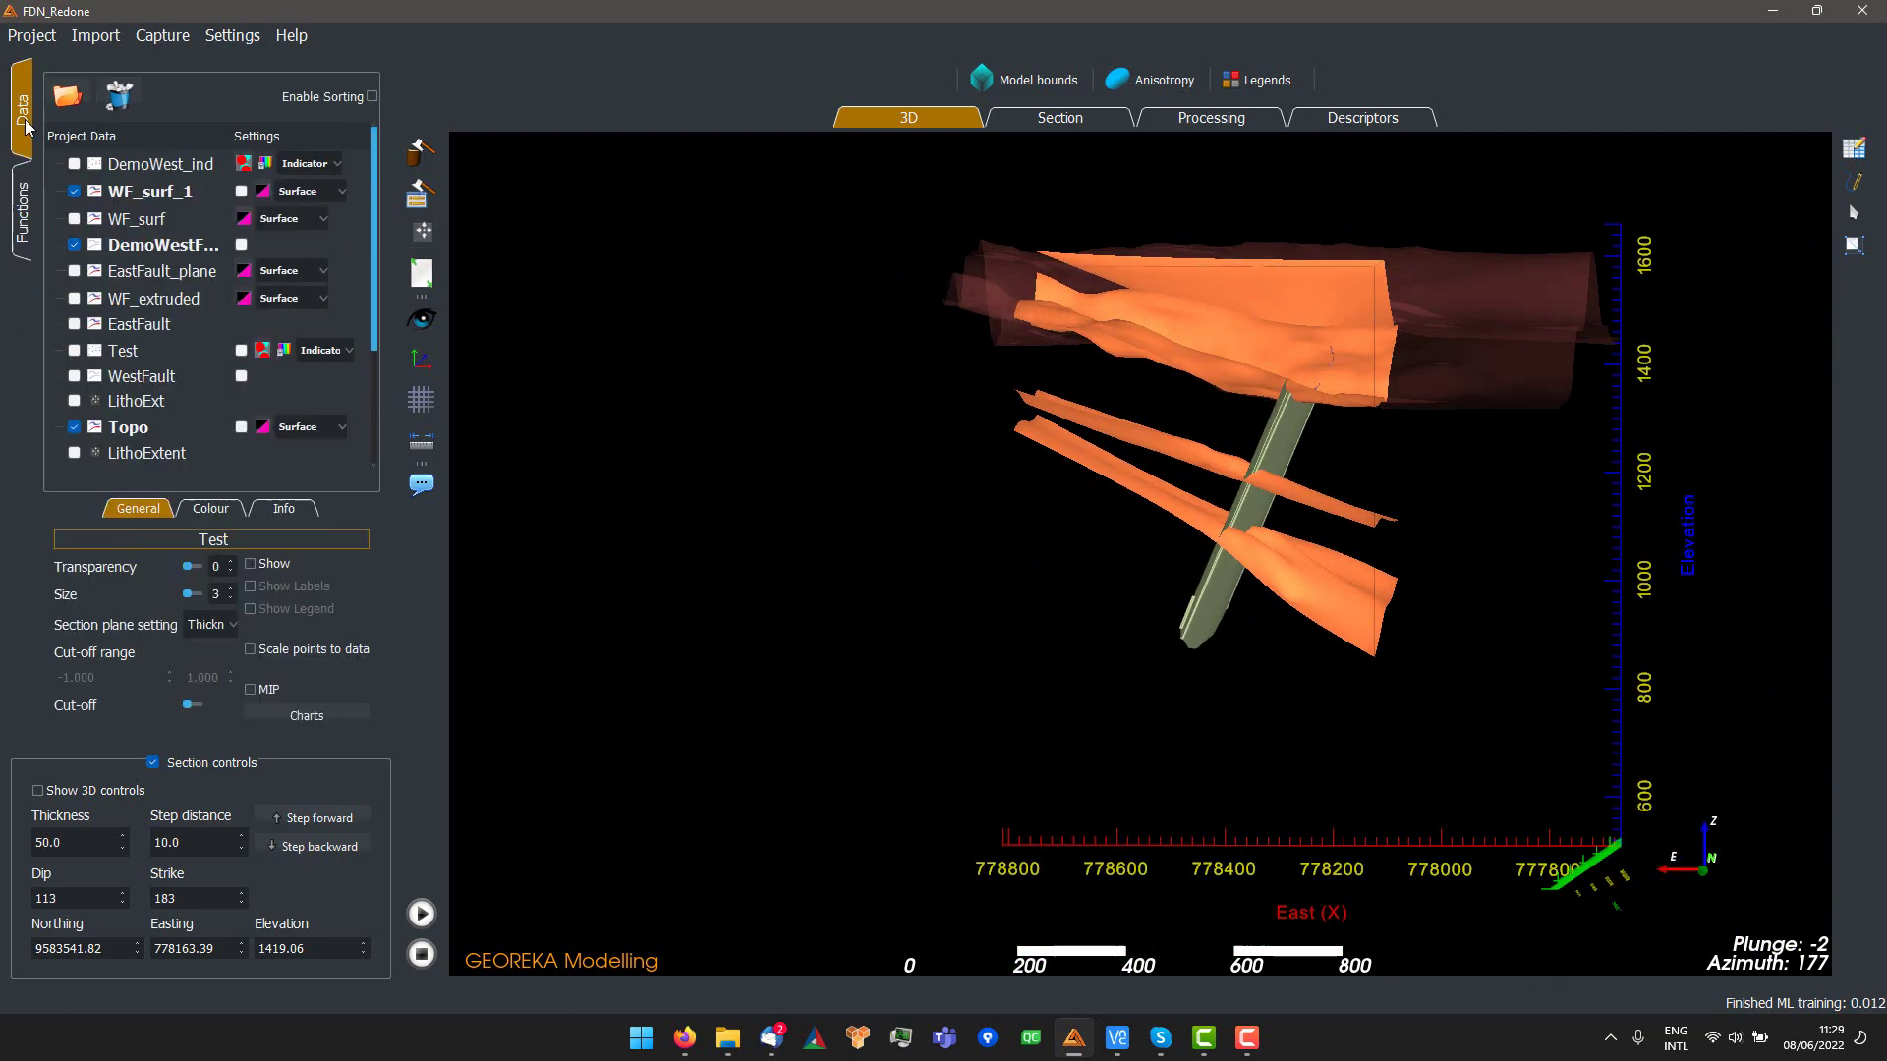
mouse_move(957, 509)
left_mouse_down()
mouse_move(788, 505)
mouse_move(973, 488)
left_mouse_up()
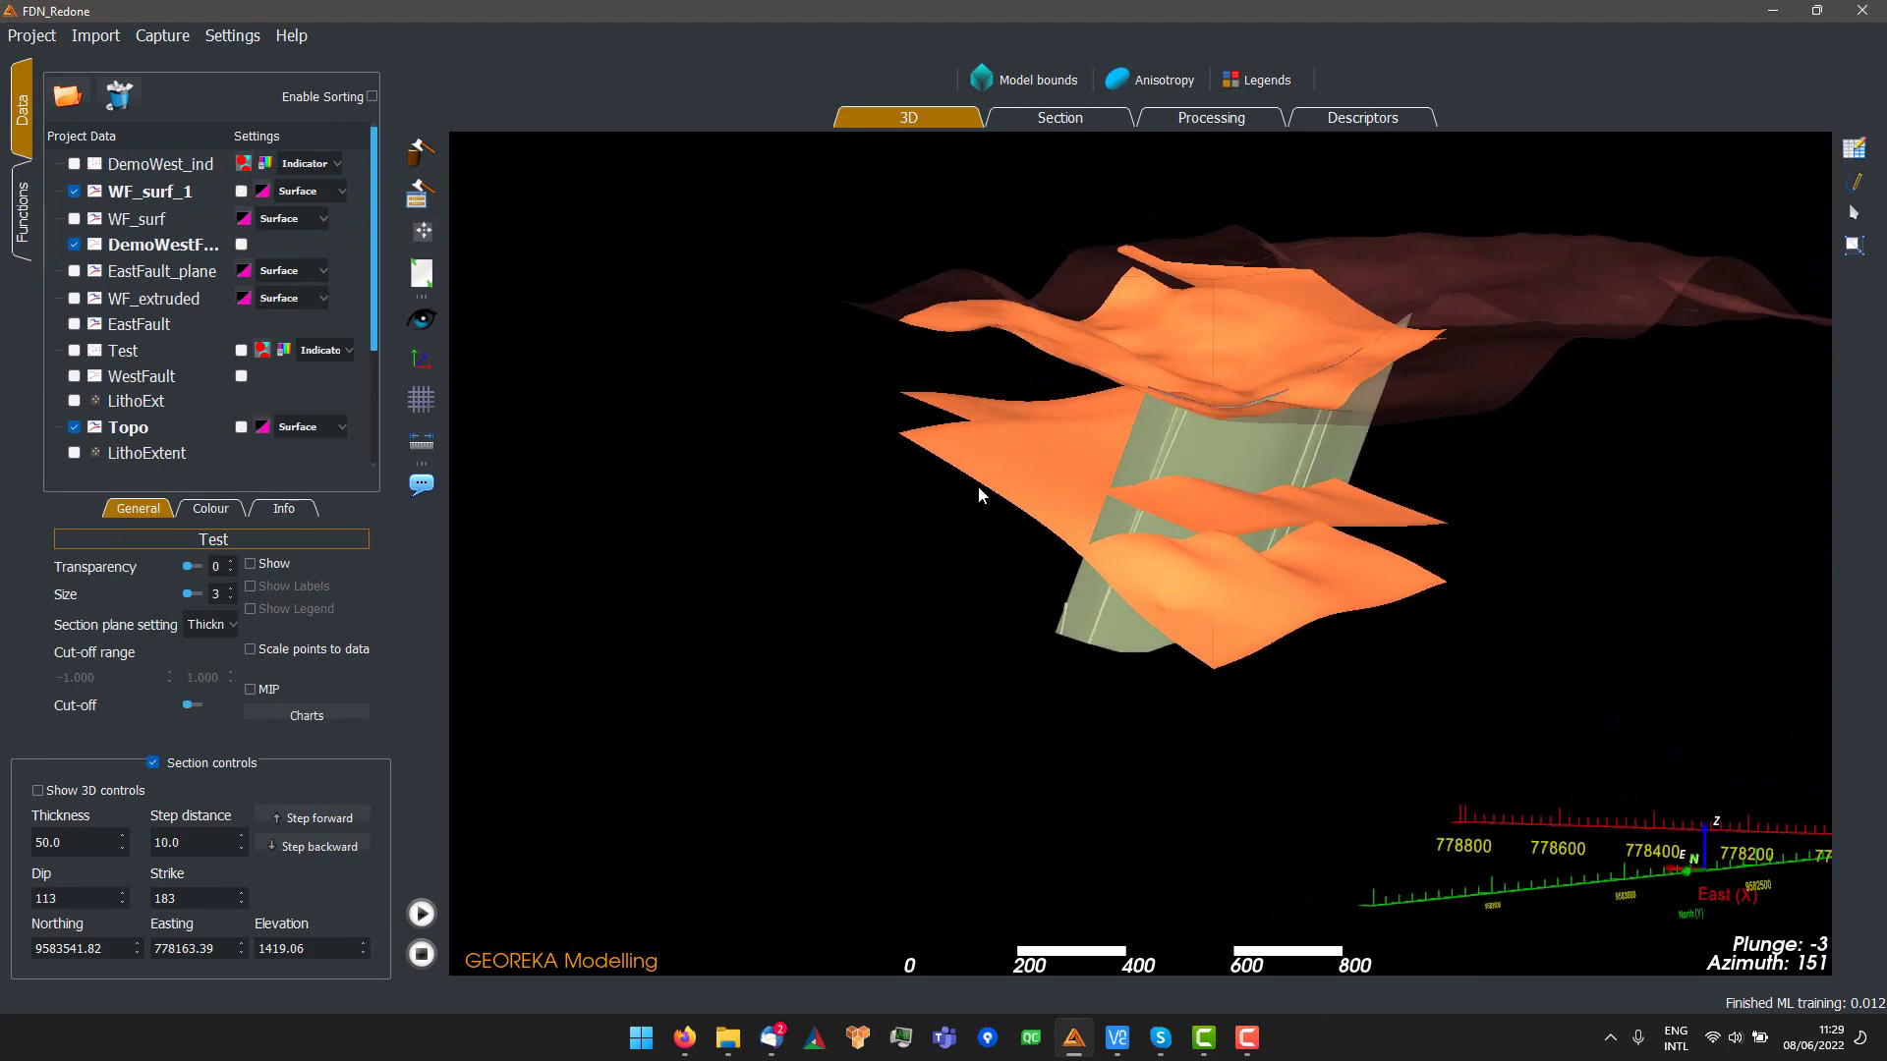
left_click(75, 298)
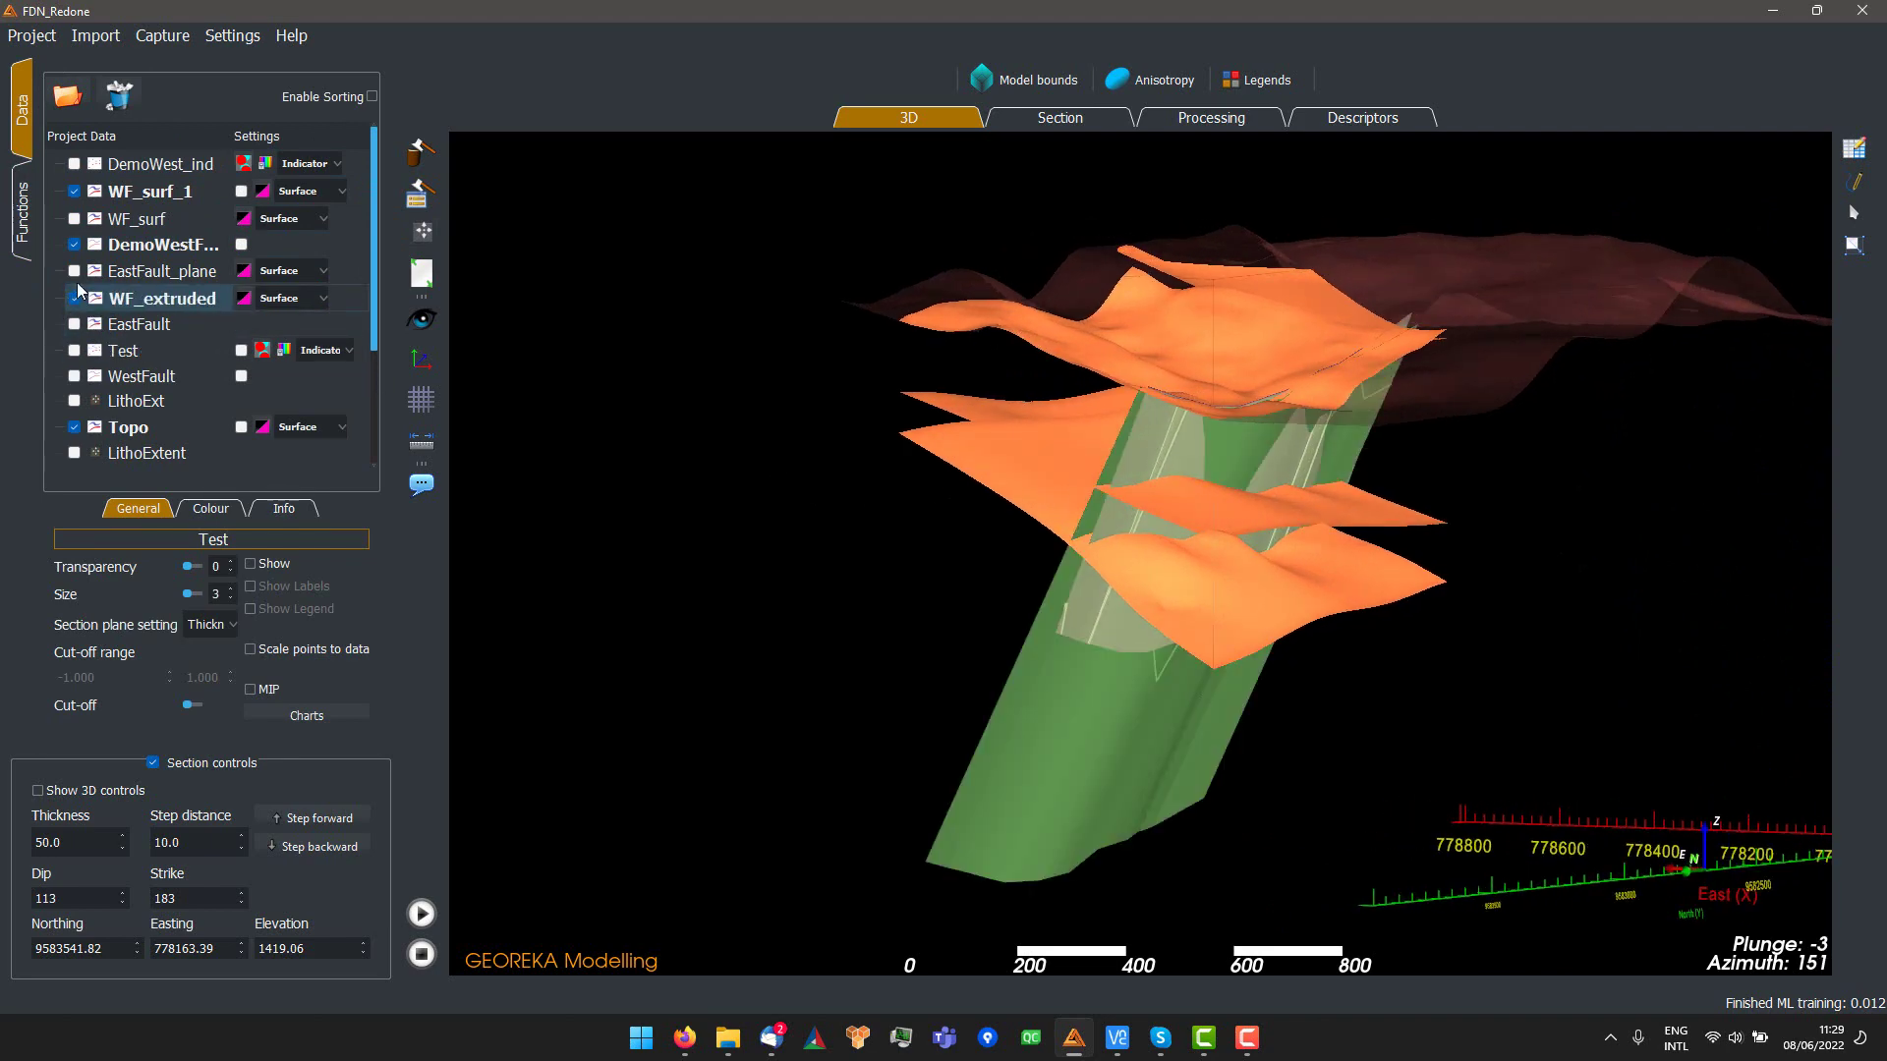
left_click(71, 197)
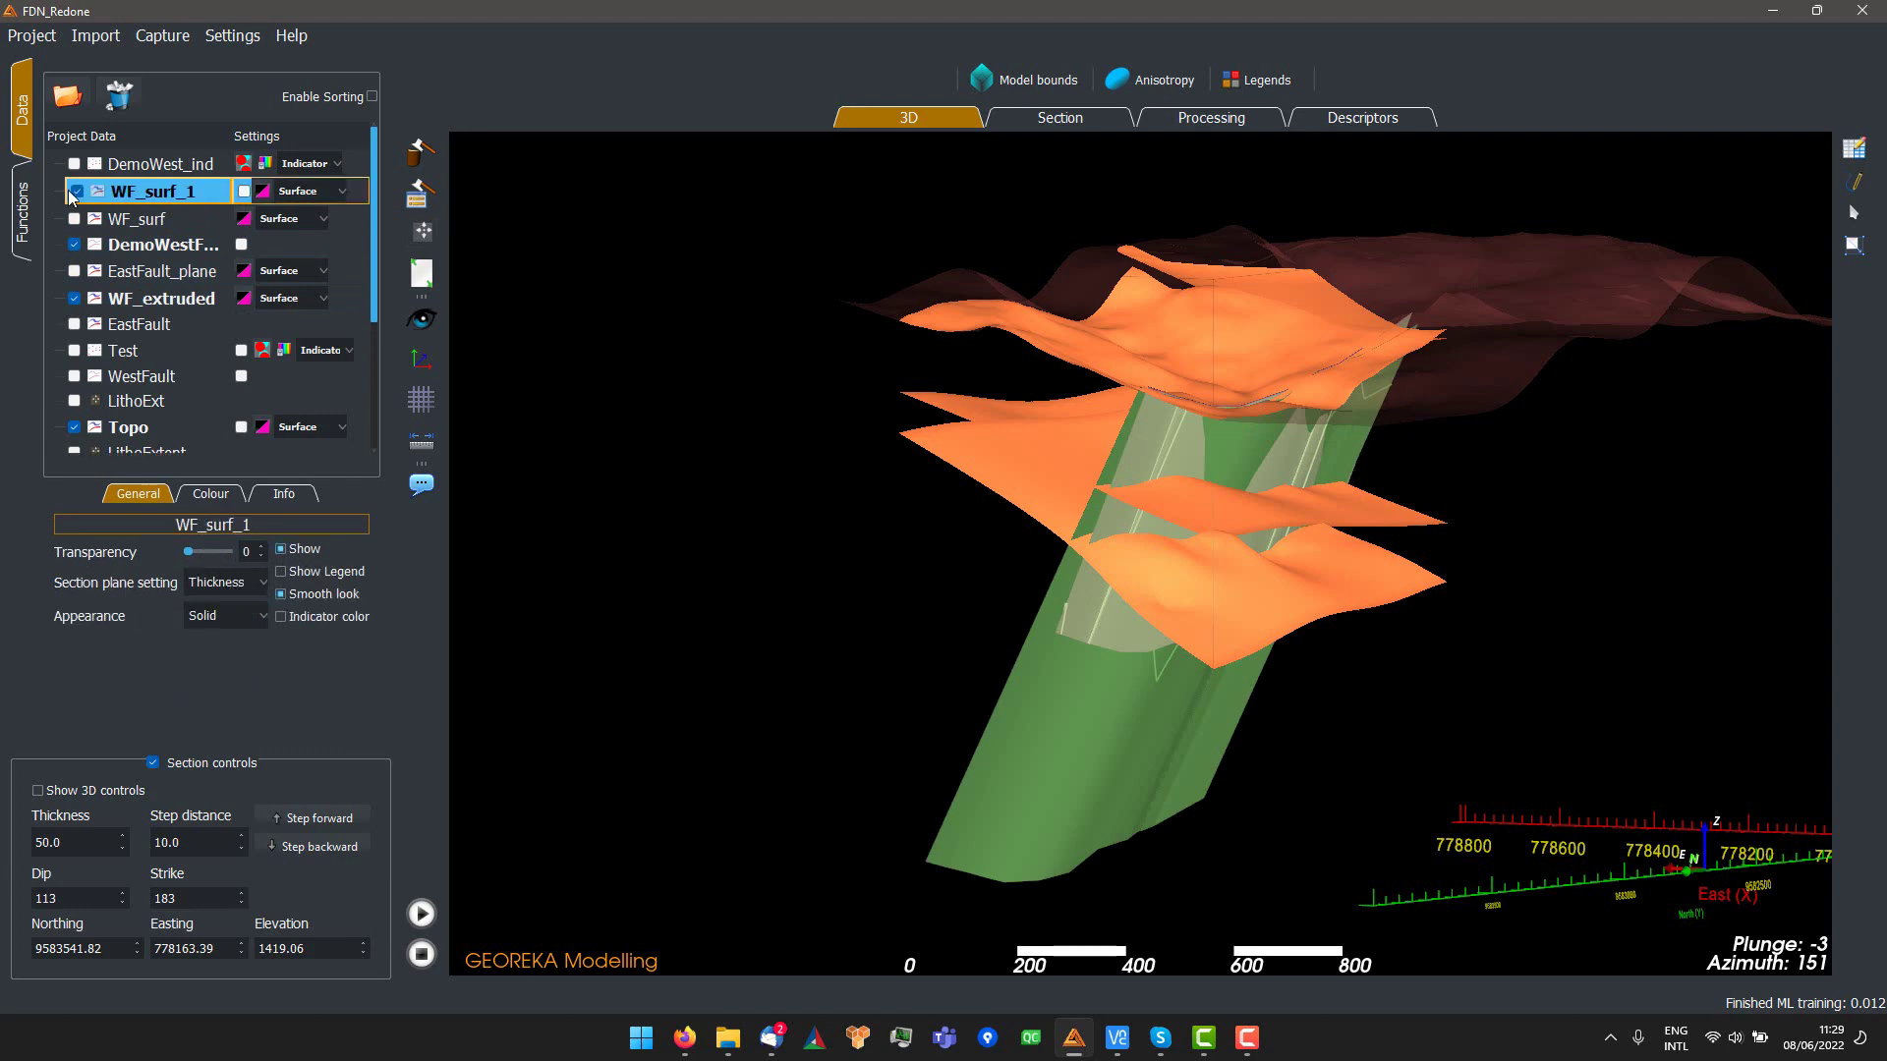
left_click(77, 191)
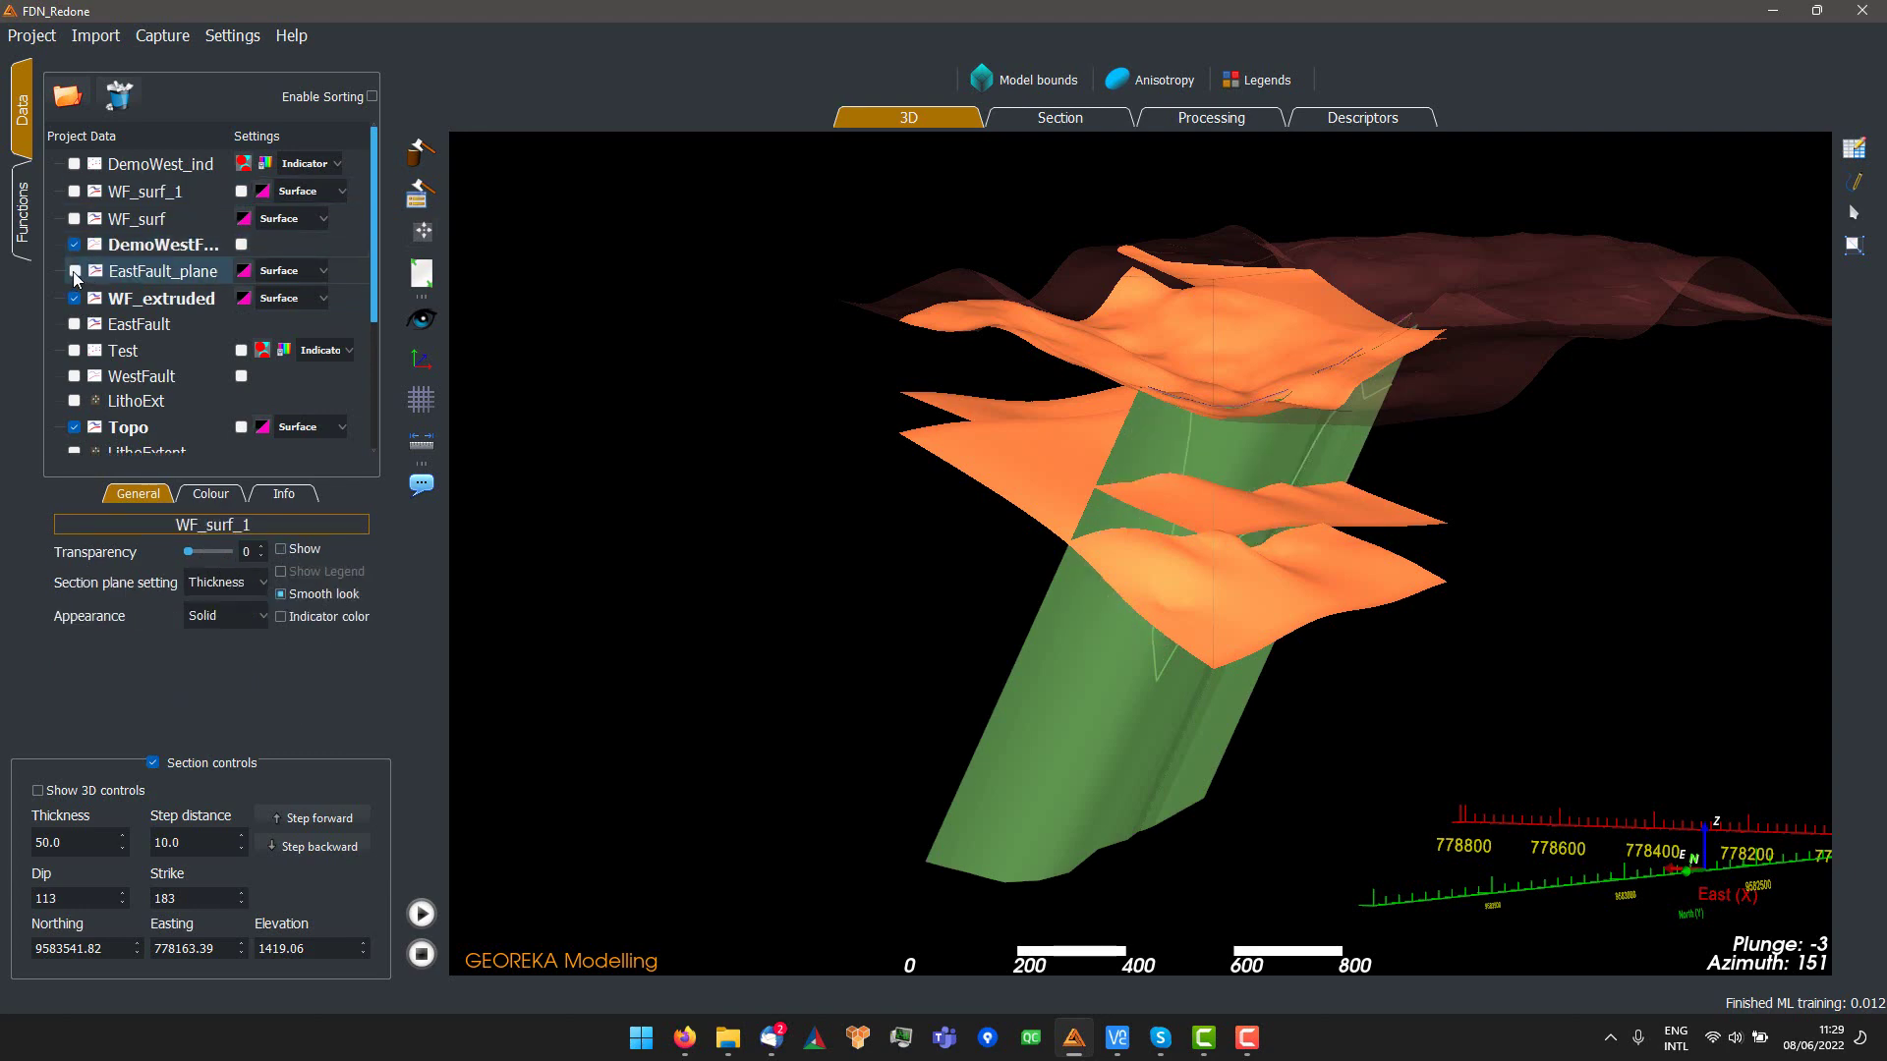
- Show EastFault_plane and inspect how it and WF_extruded cut through the modelled surfaces
left_click(75, 272)
left_click_drag(1140, 371, 1243, 368)
scroll(1243, 368, "down", 3)
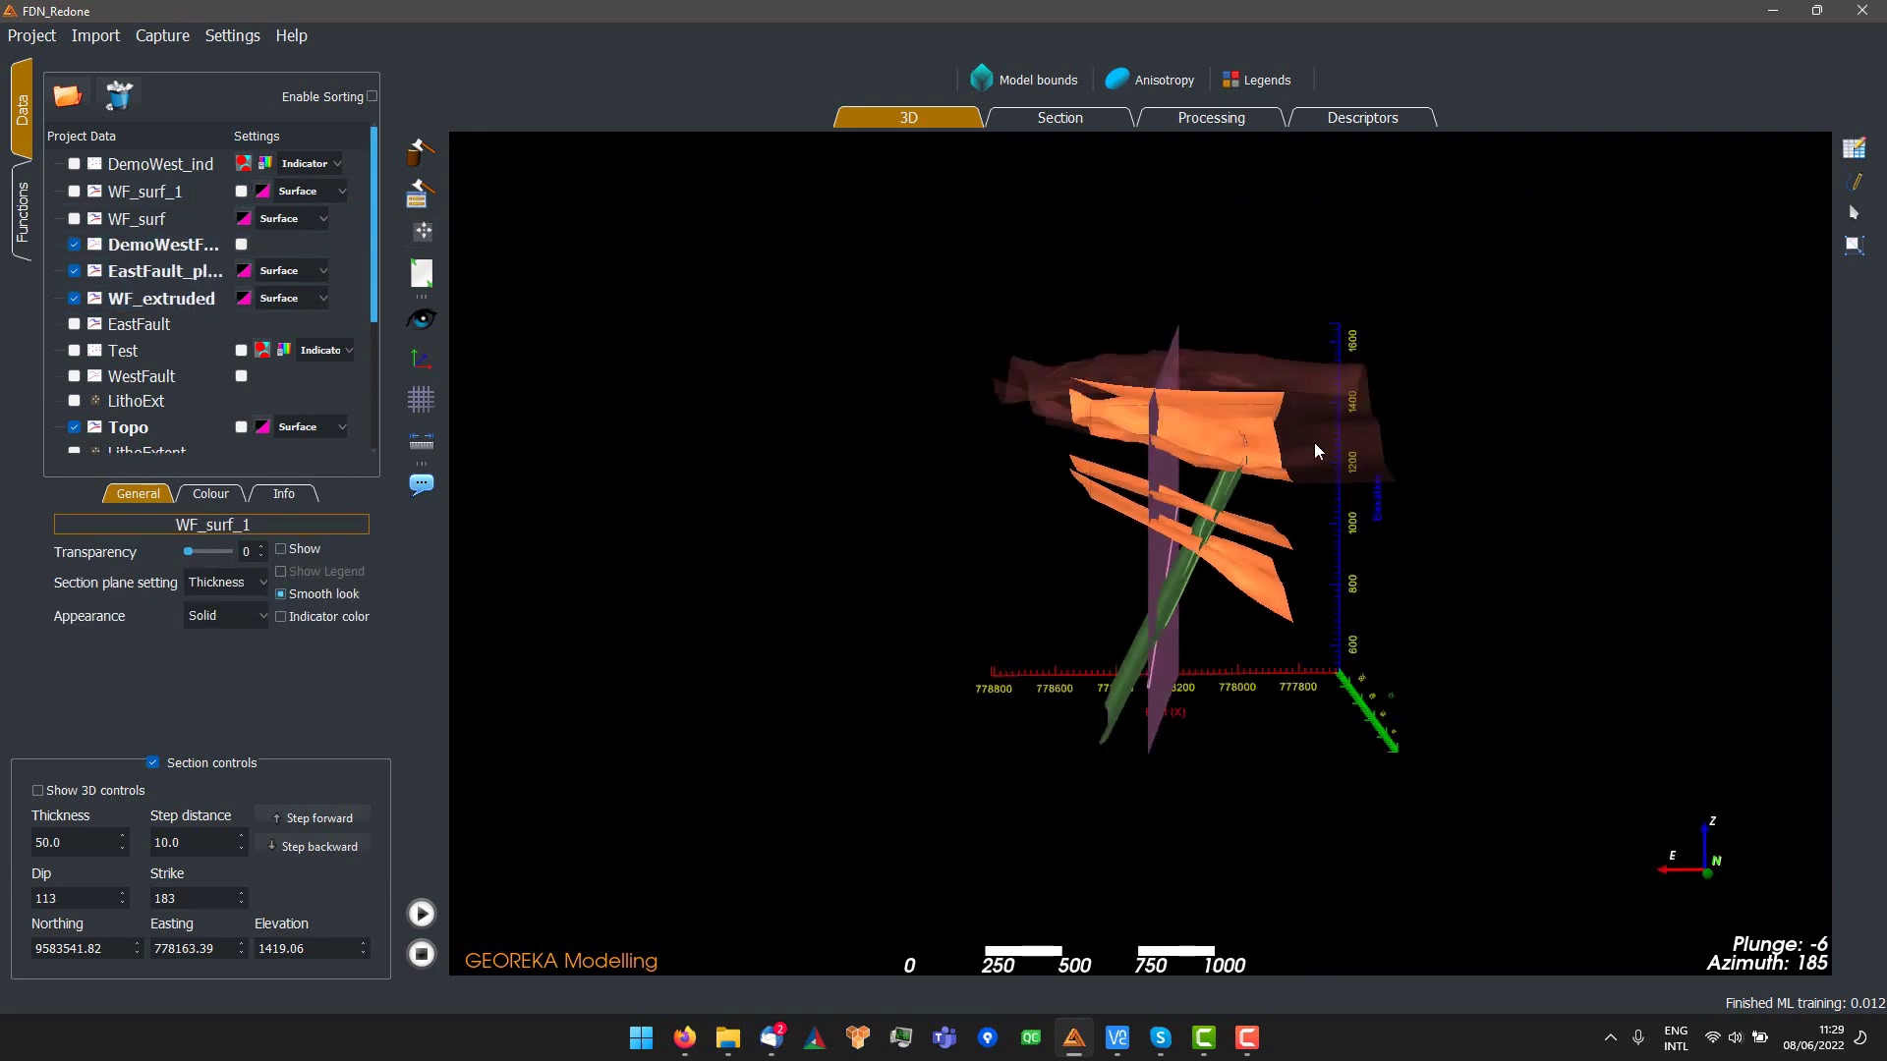
scroll(1313, 440, "up", 2)
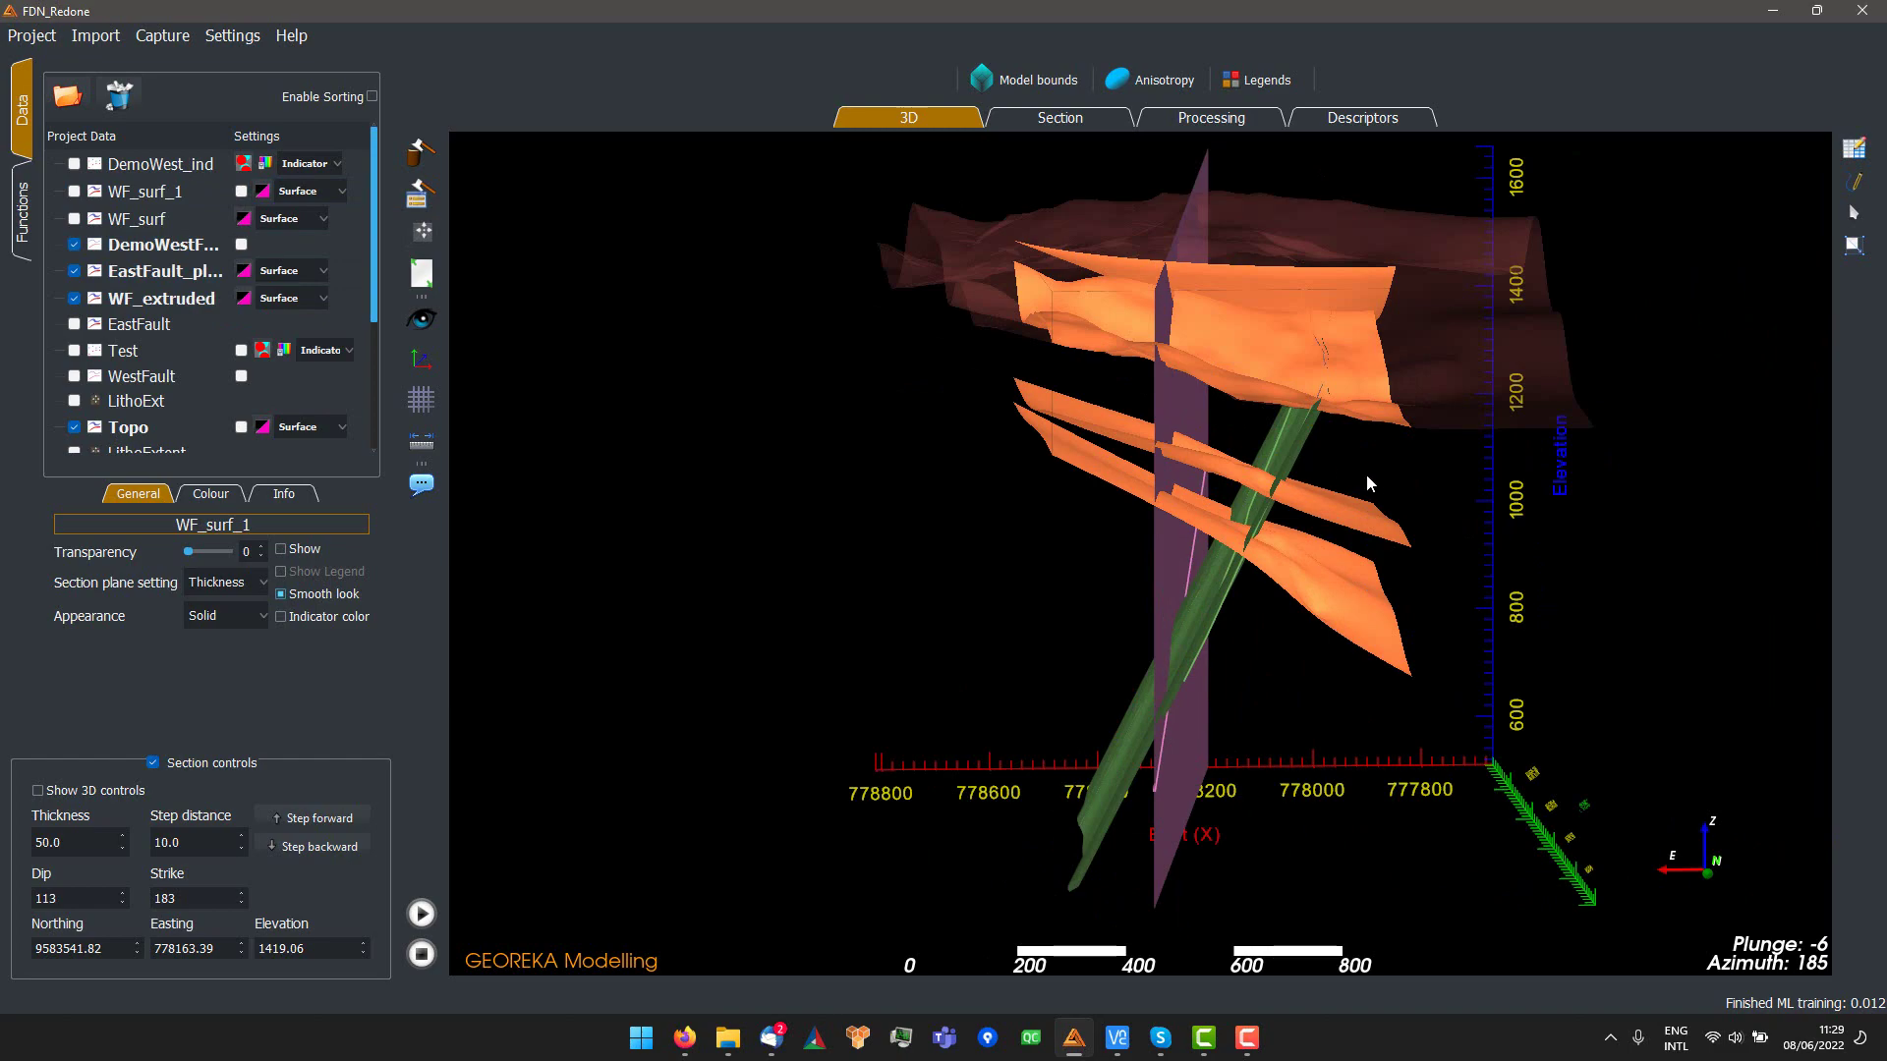
left_click_drag(1366, 473, 1410, 518)
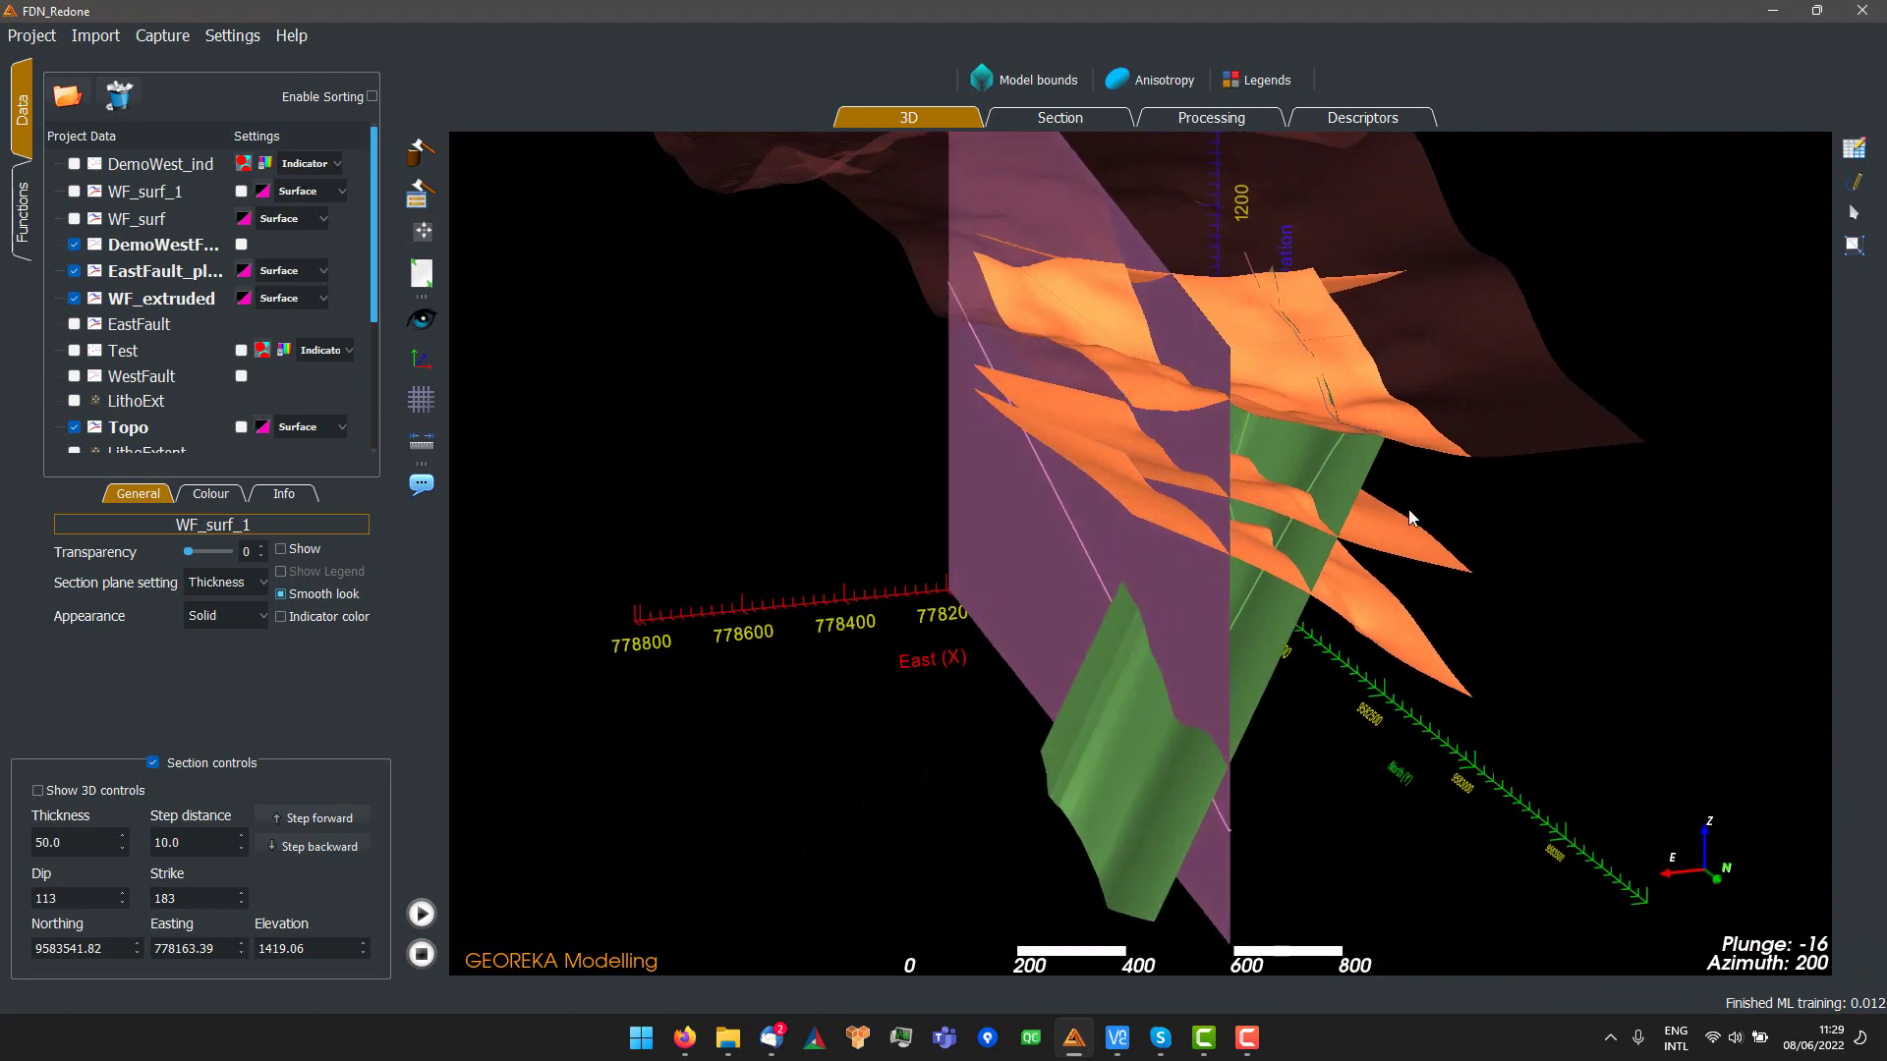
left_click_drag(1328, 452, 1347, 491)
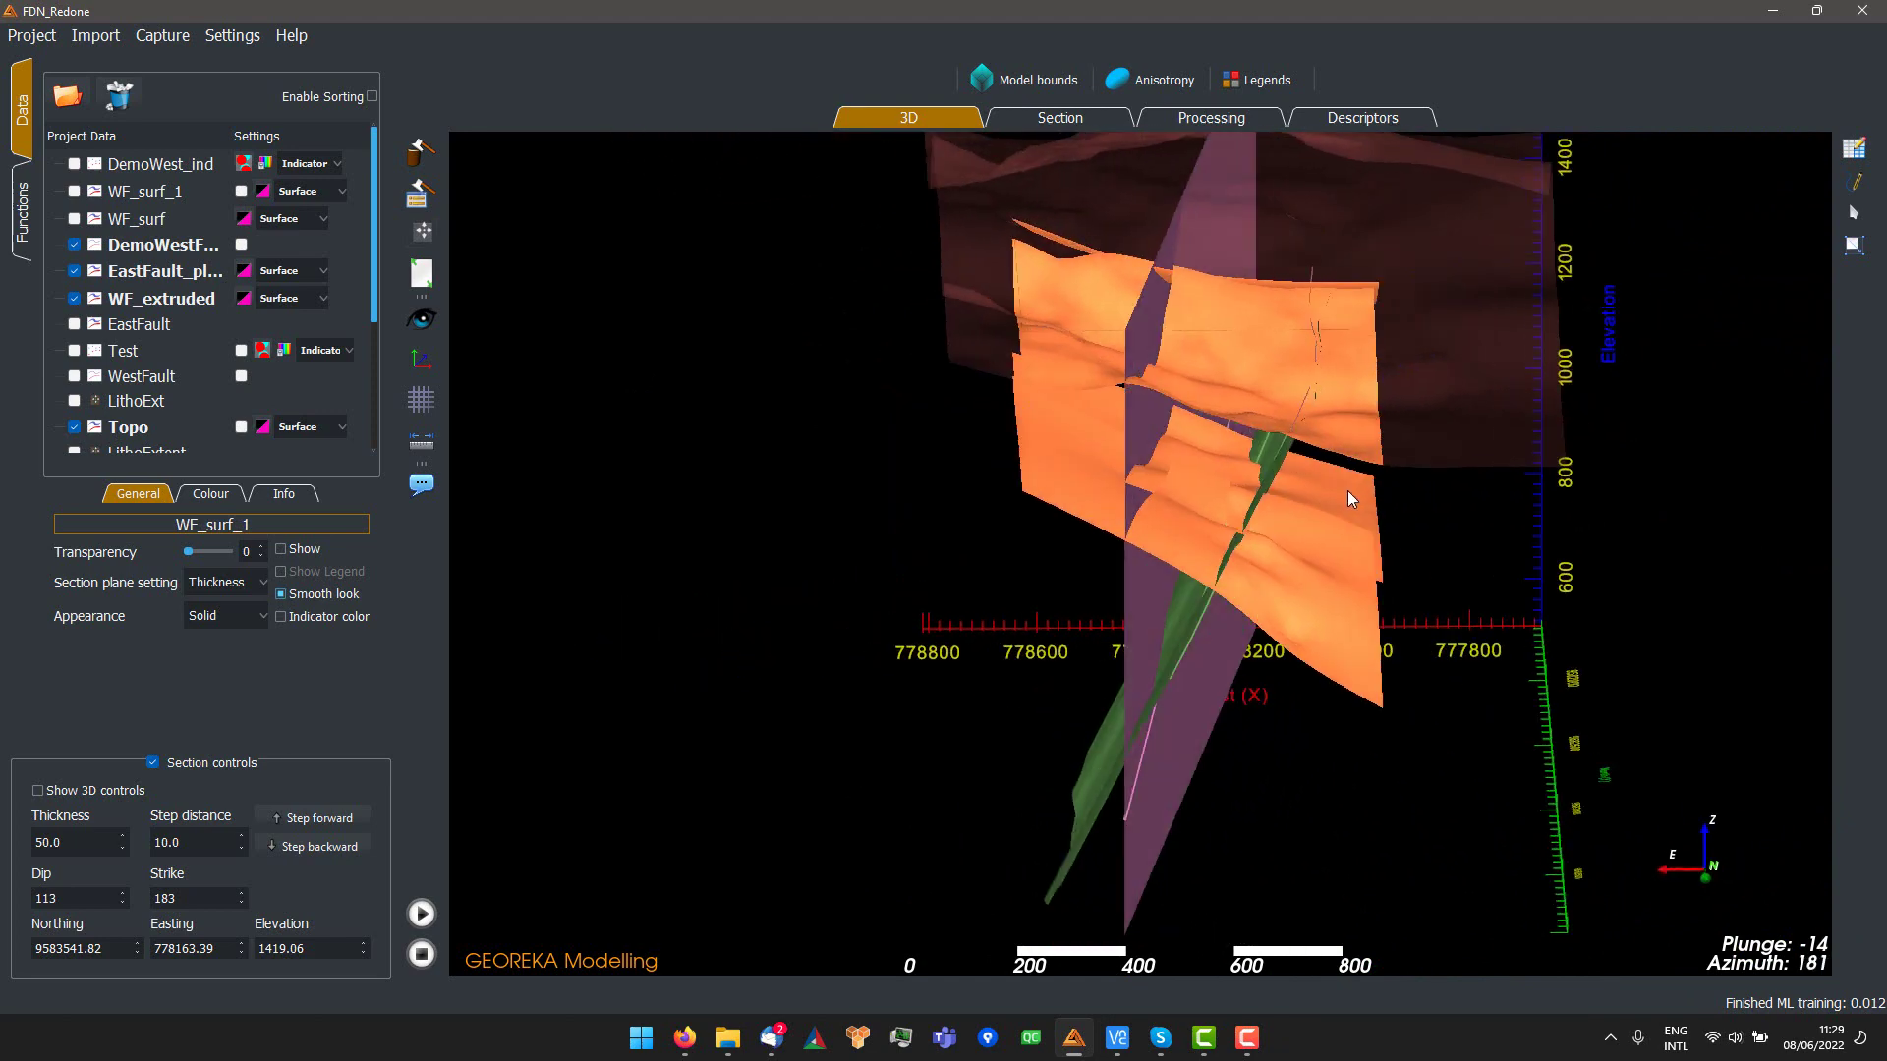
scroll(1490, 570, "down", 2)
left_click_drag(1490, 570, 1222, 269)
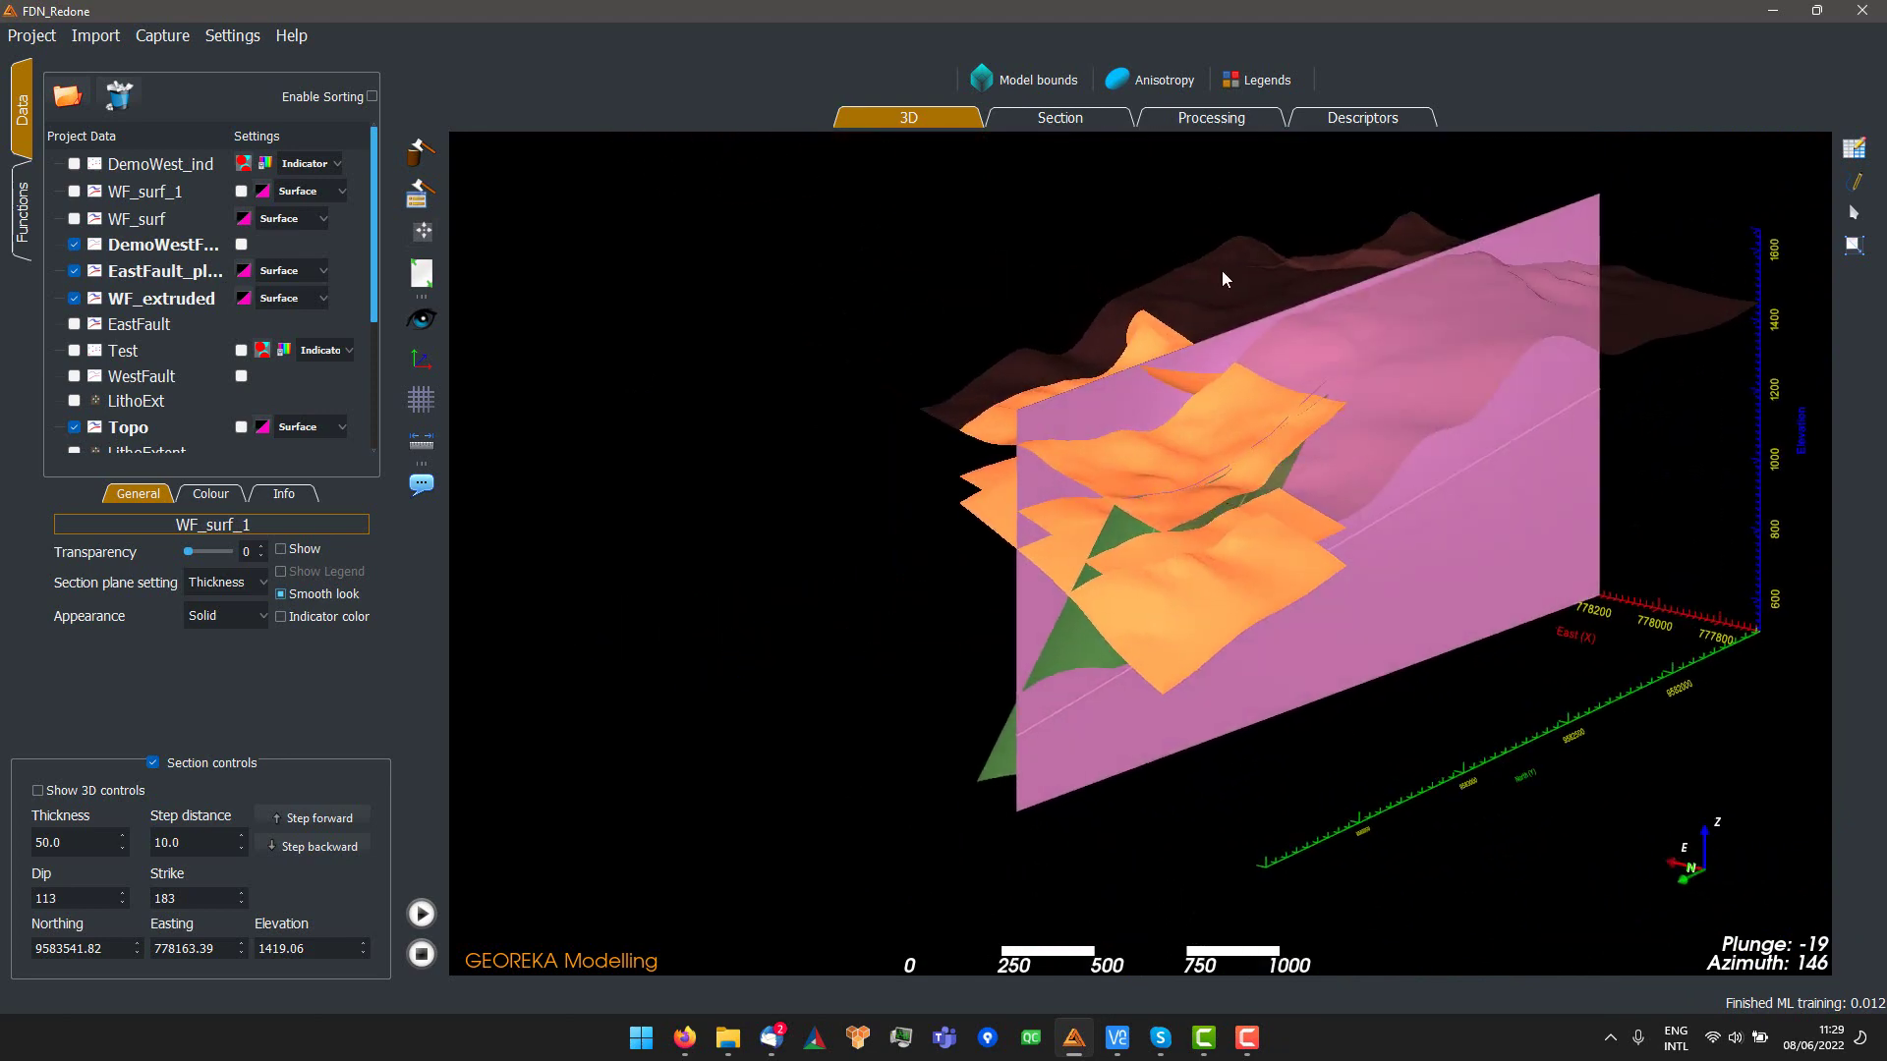
- Clear the processing canvas, add WF_extruded and link it to a new Signed distance classification function
left_click(1208, 118)
left_click(1073, 160)
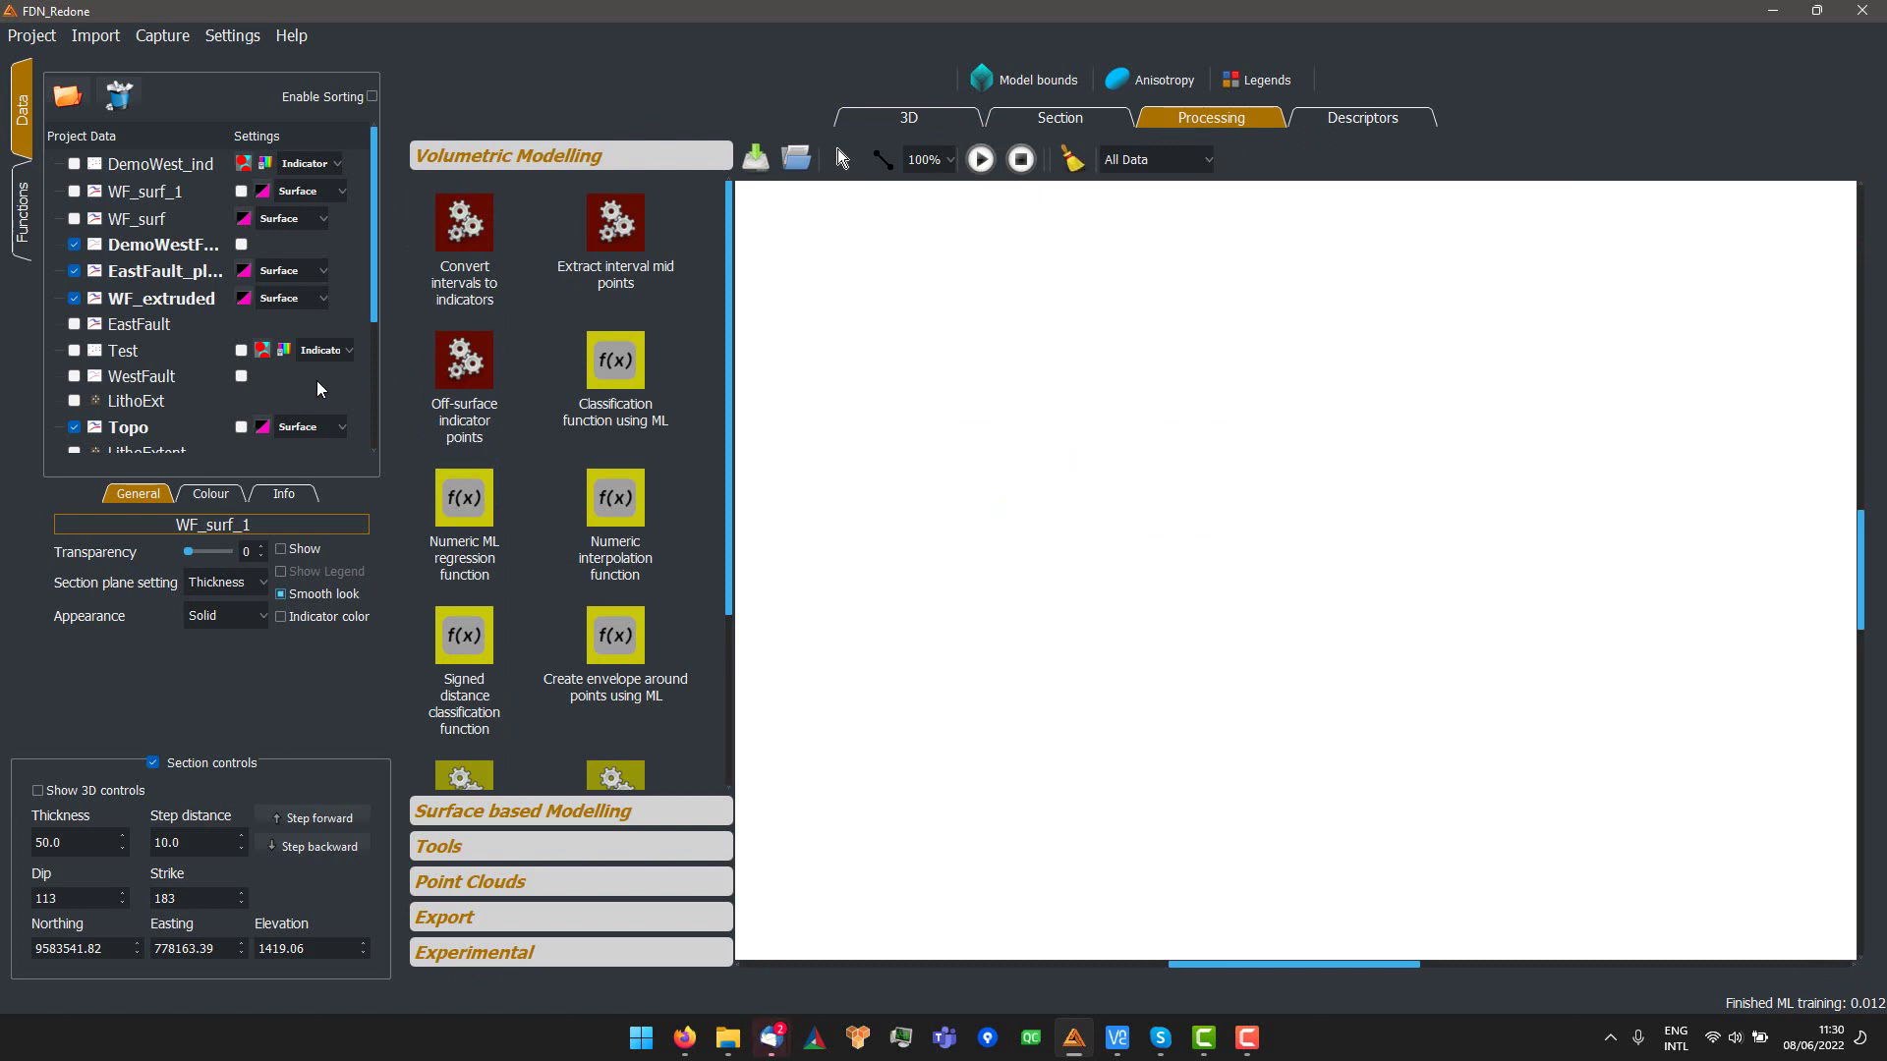
left_click_drag(116, 309, 948, 485)
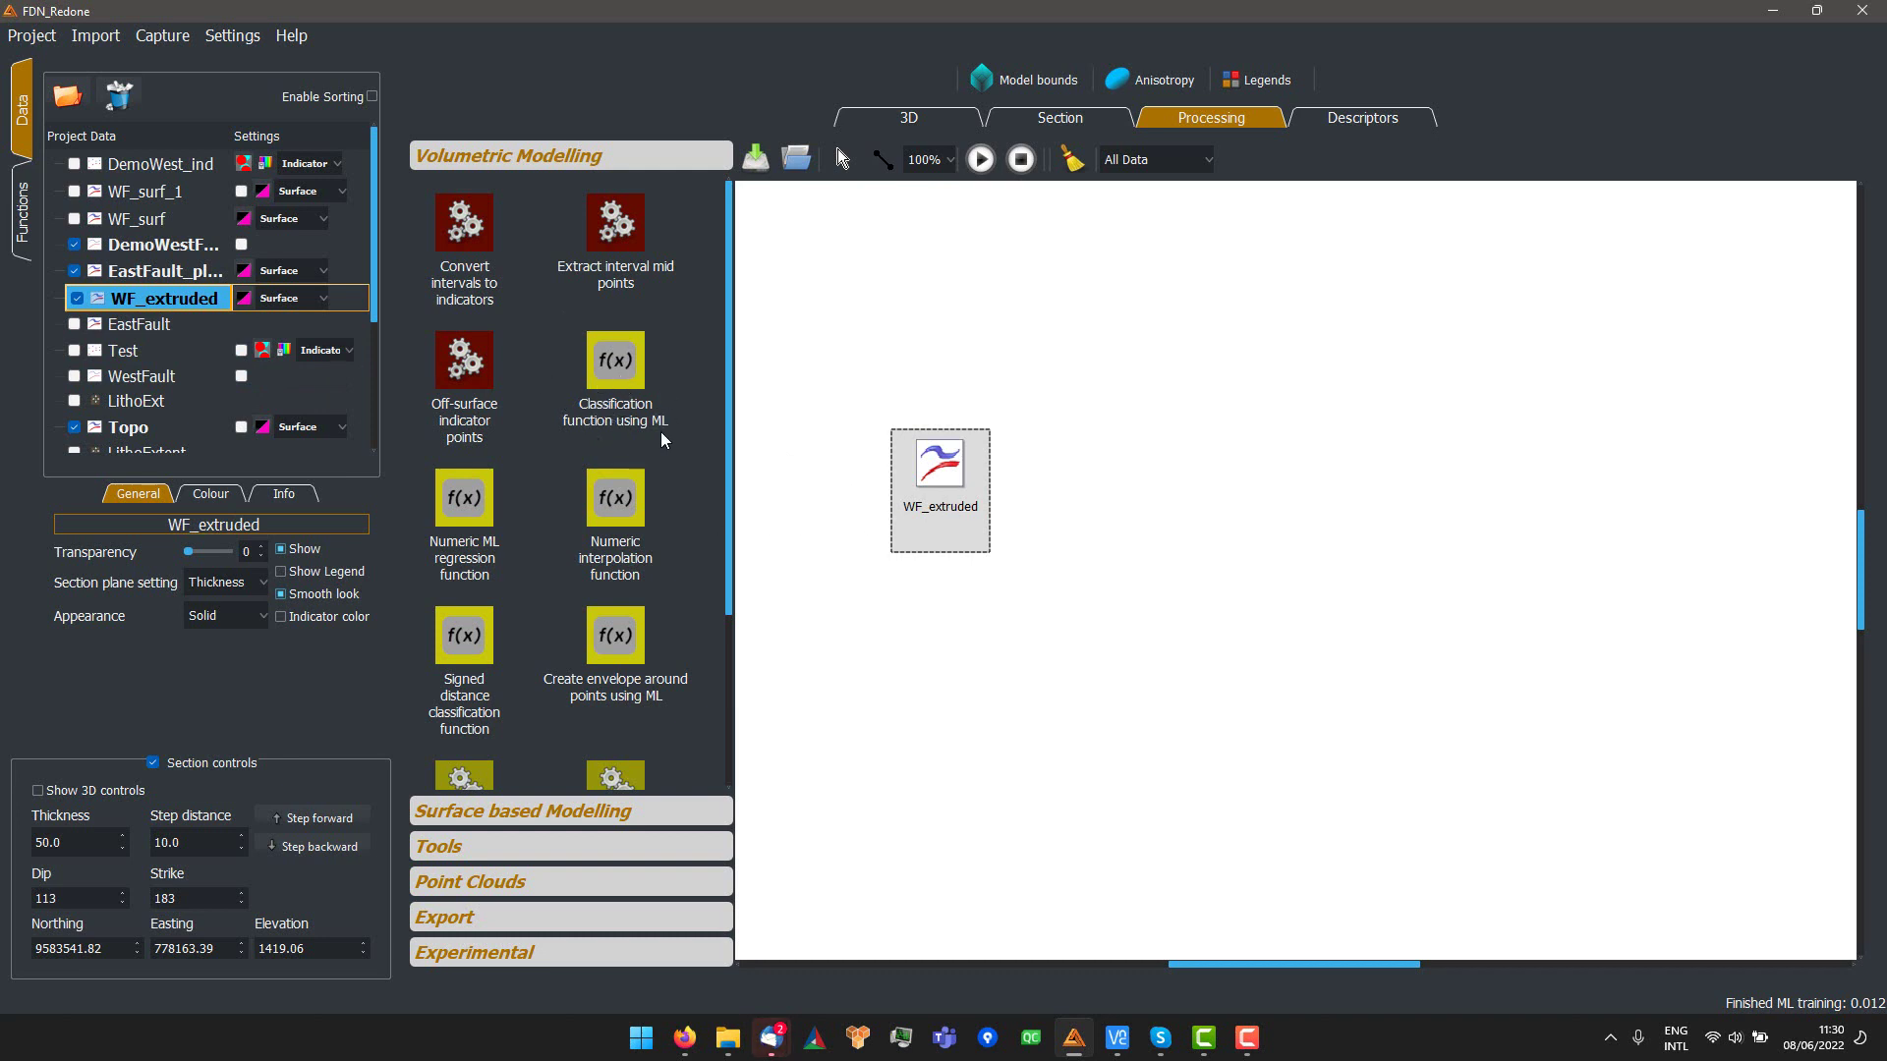
left_click(458, 627)
left_click(1130, 509)
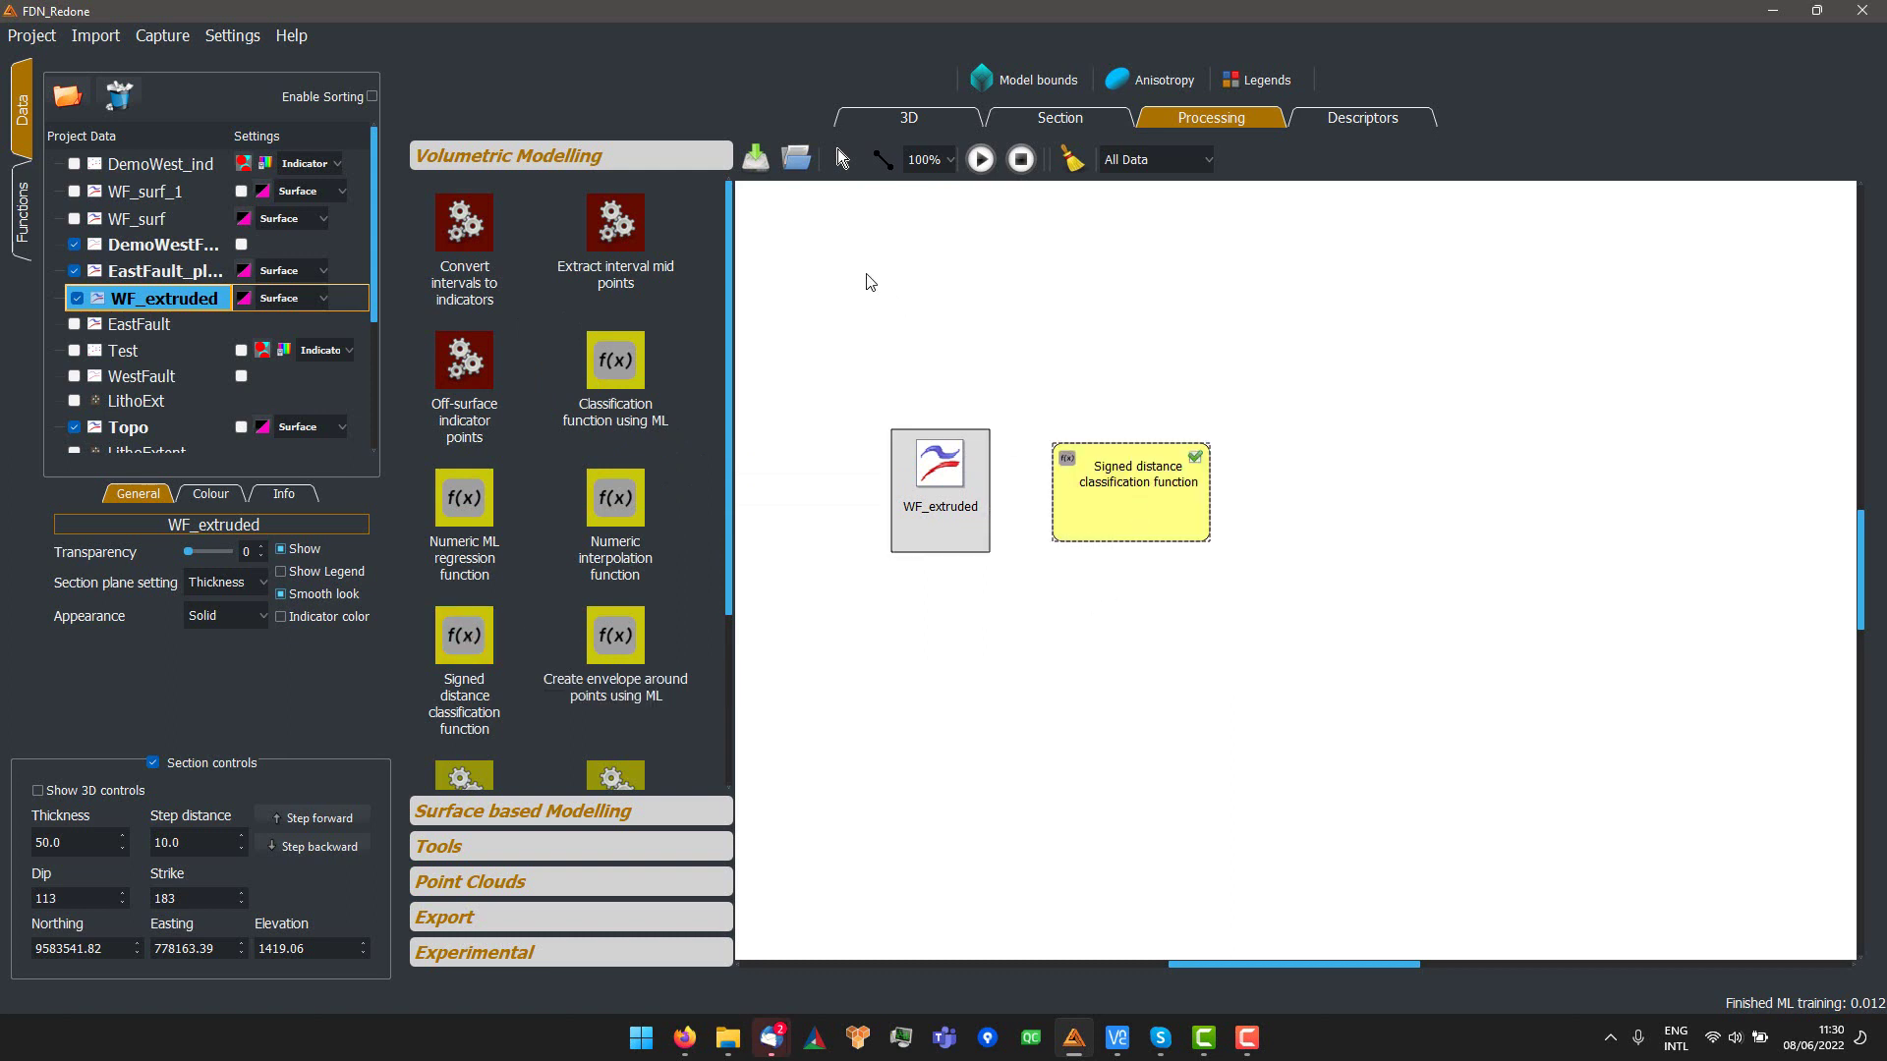
mouse_move(938, 499)
left_mouse_down()
mouse_move(1183, 481)
mouse_move(1124, 457)
left_mouse_up()
- Switch WF_extruded in the 3D scene to colouring by surface side and inspect which way the fault faces
left_click(863, 118)
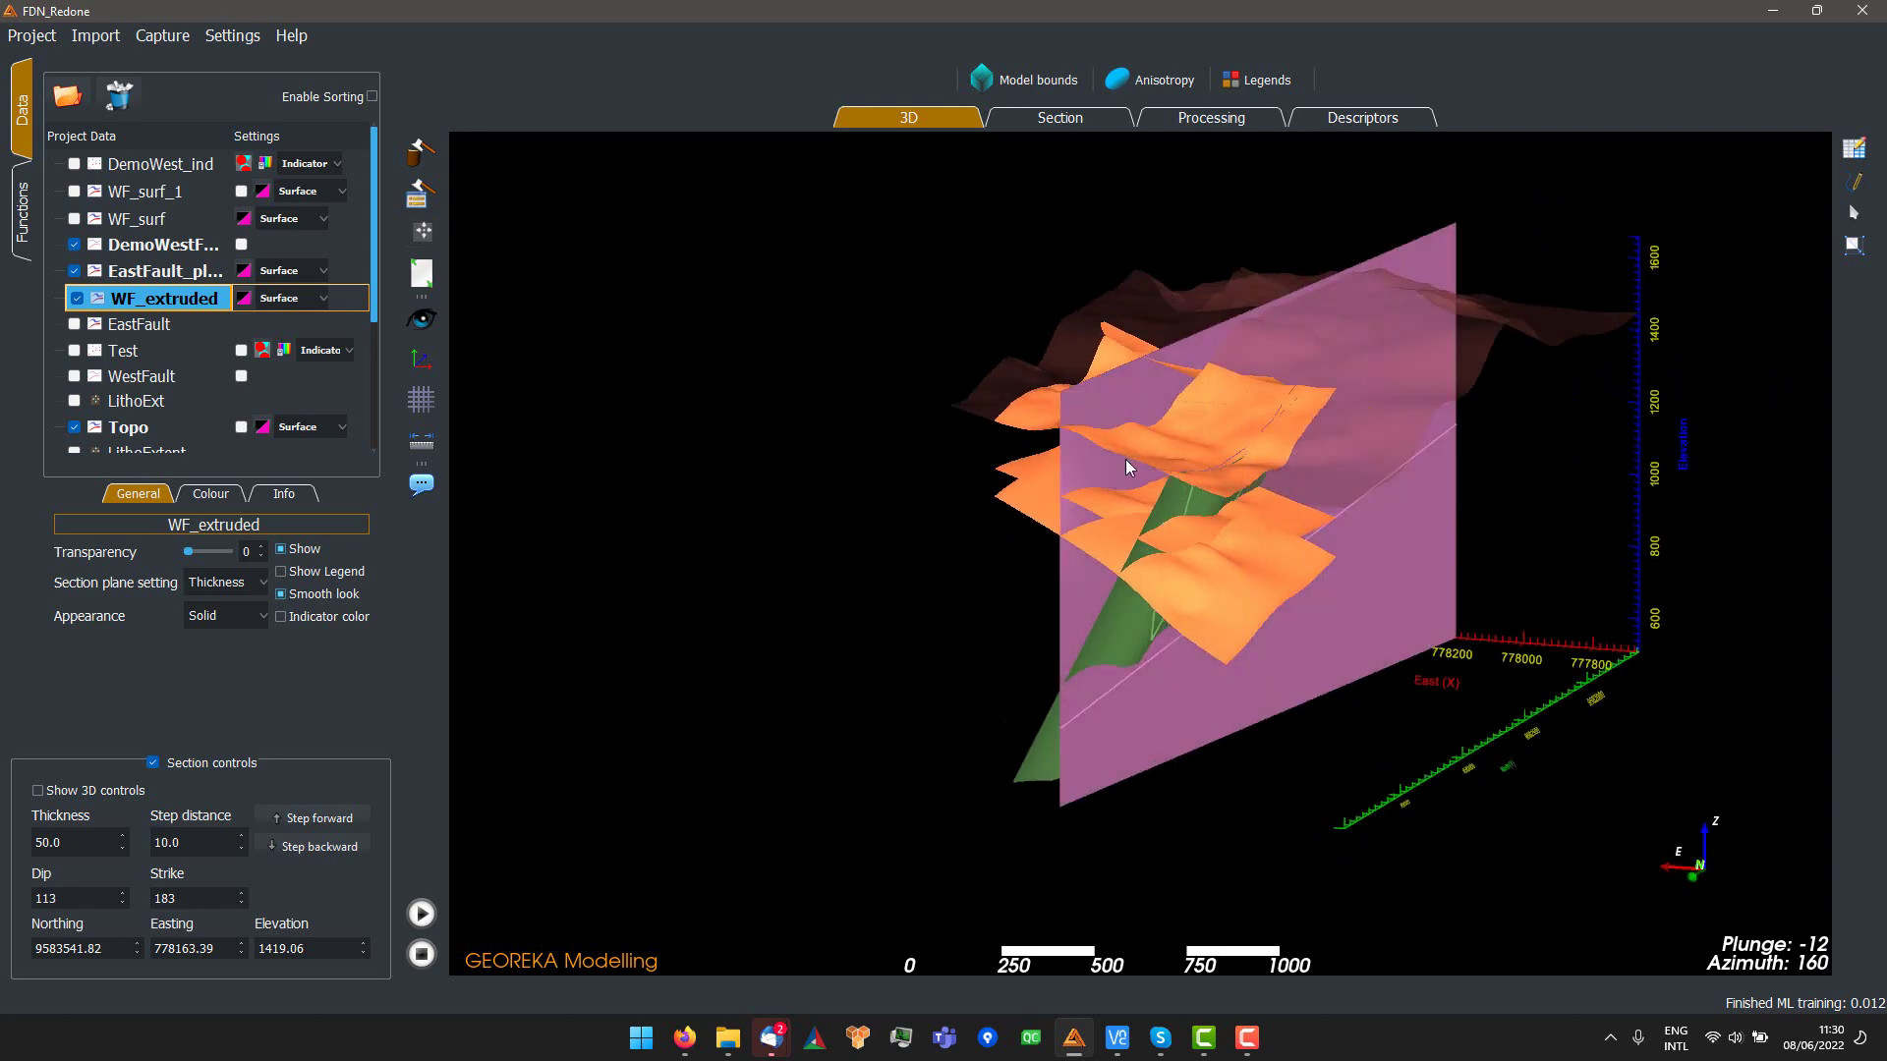
left_click(242, 301)
left_click_drag(667, 511, 981, 550)
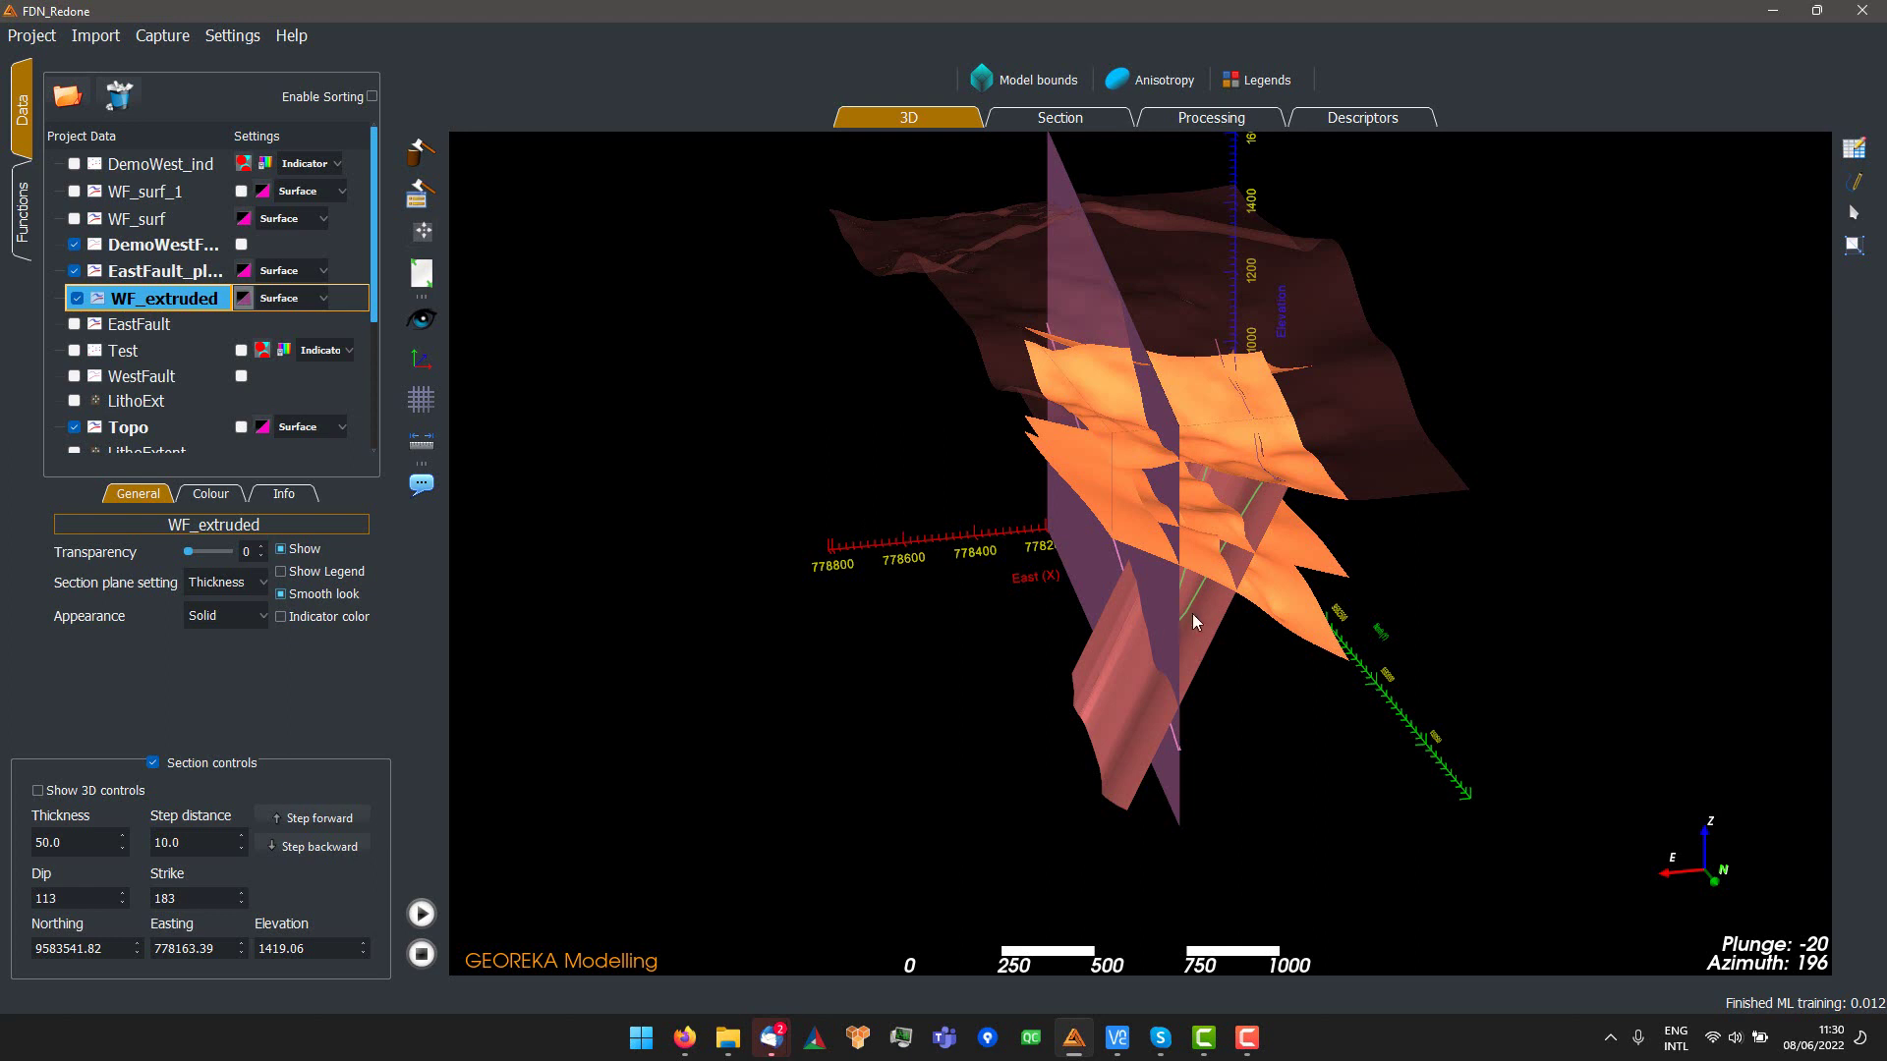
left_click_drag(1193, 613, 1148, 568)
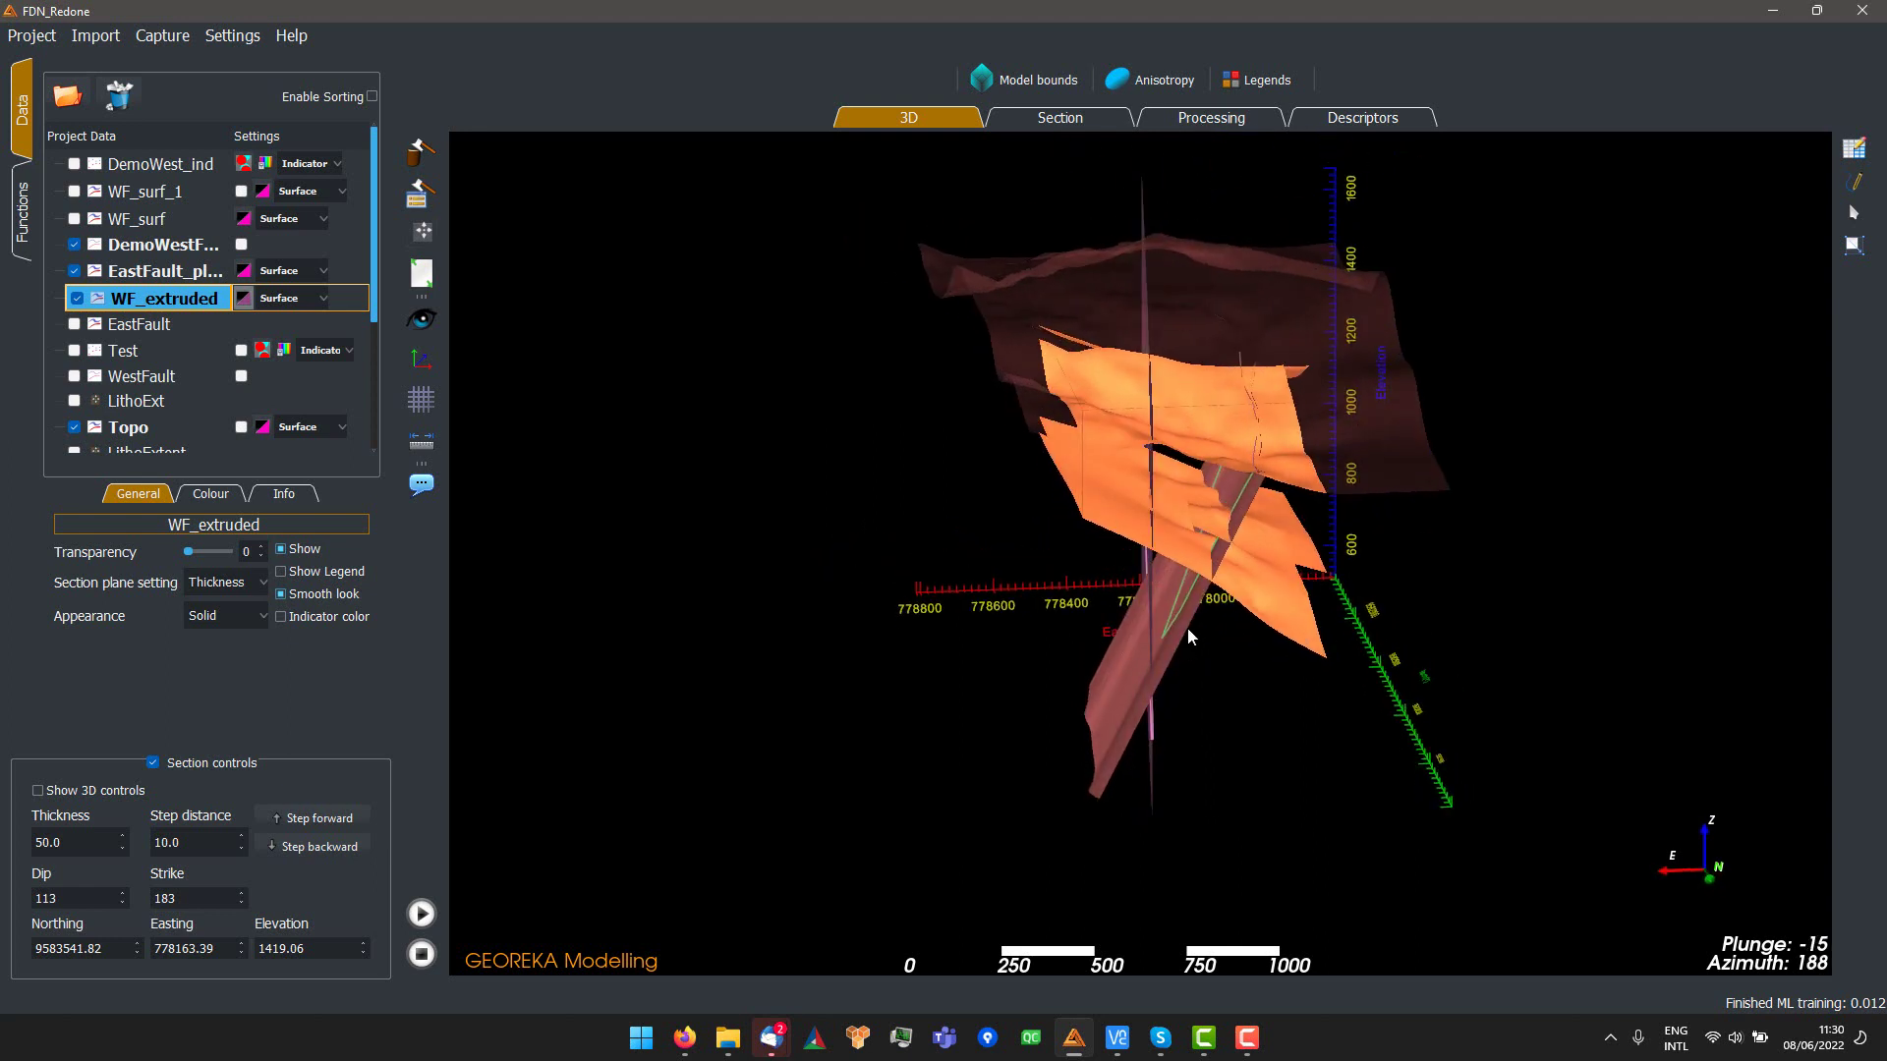
left_click_drag(1188, 630, 1134, 274)
- Name the signed distance function's output WF_signed_fun, run the workflow and check the result in the 3D scene
left_click(1205, 120)
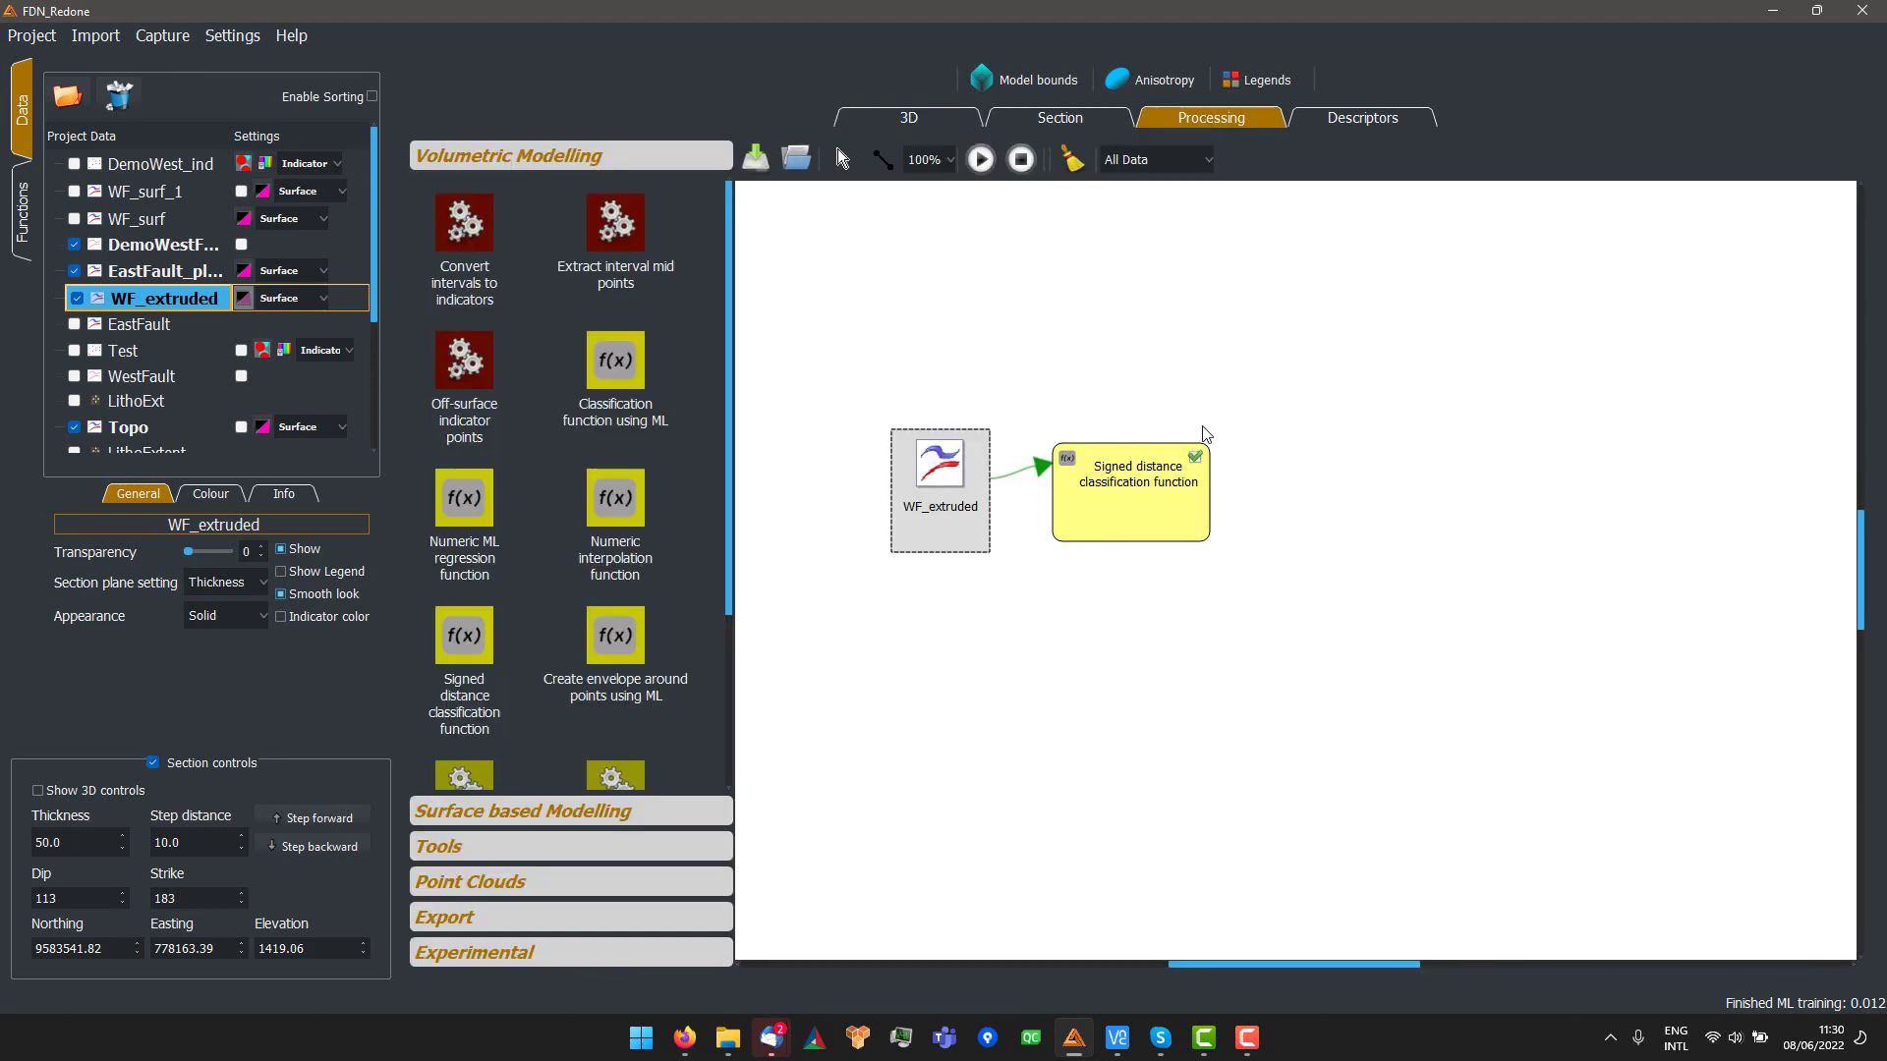
double_click(1142, 530)
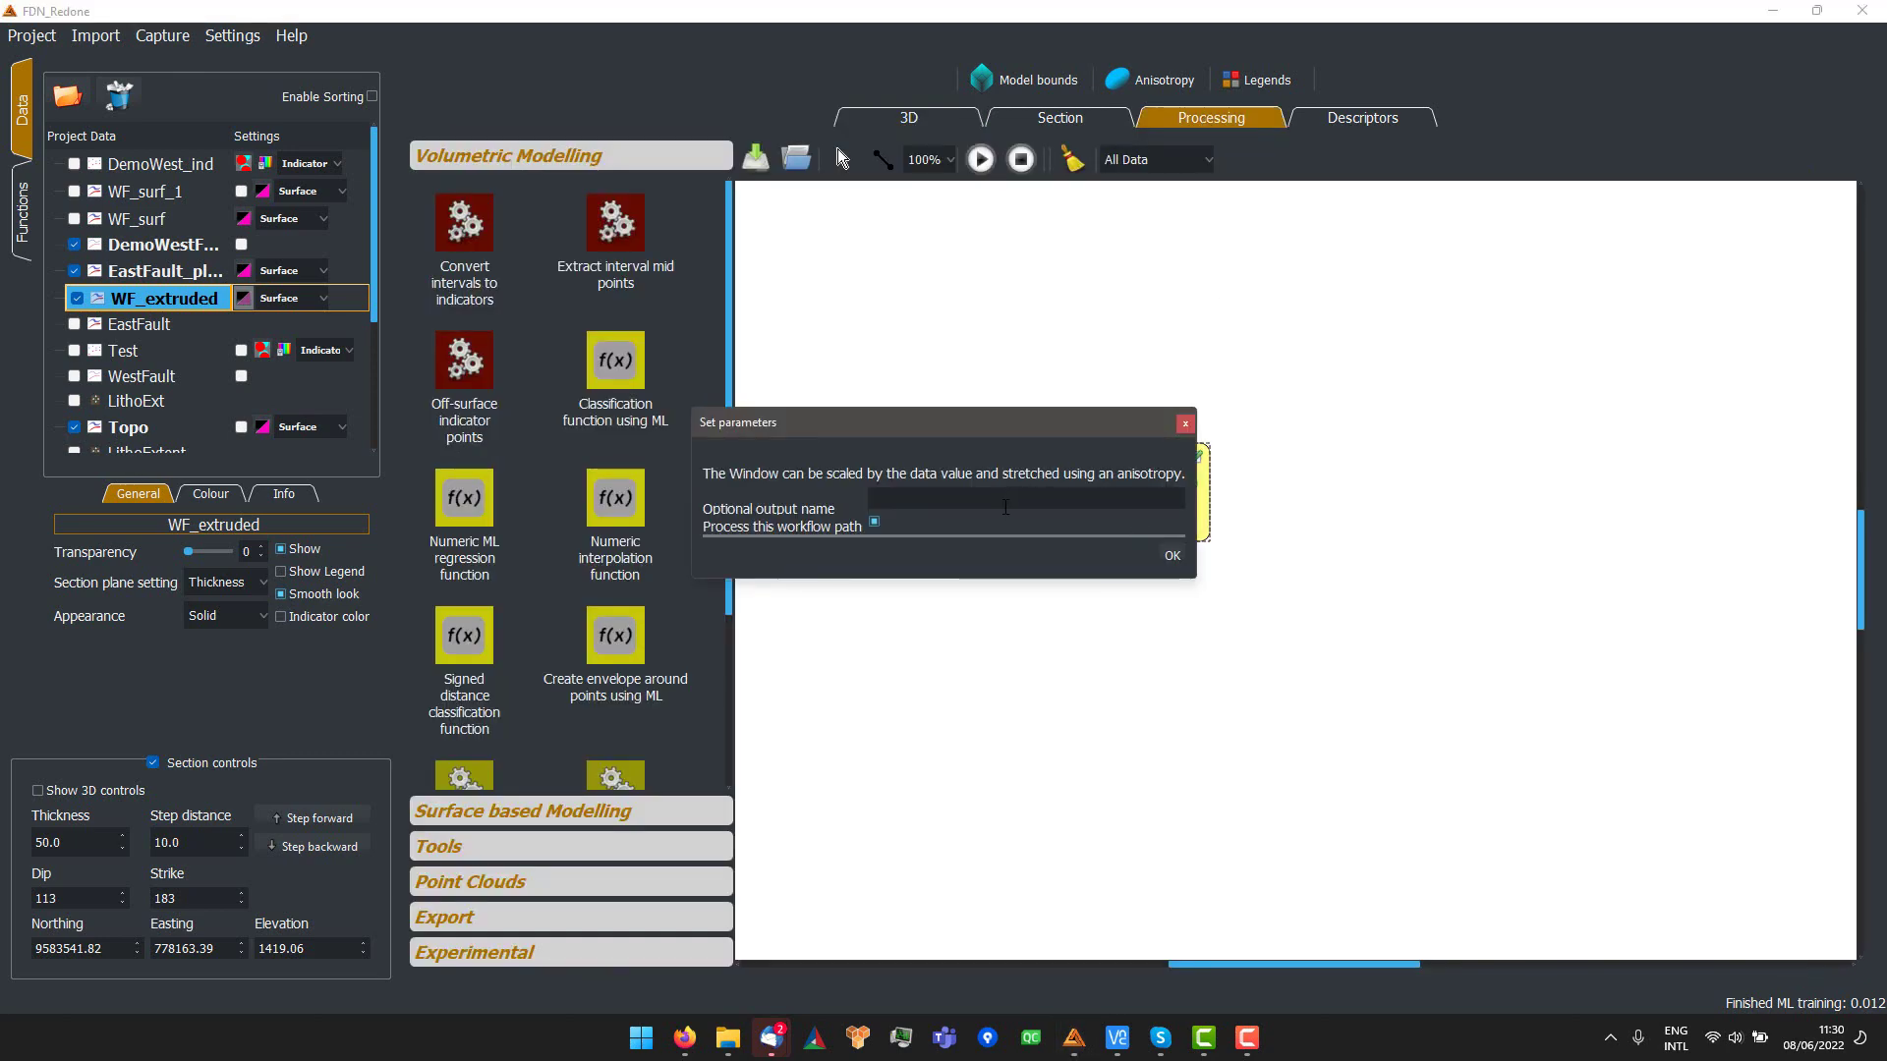
left_click(1006, 507)
type("WF_signed_fun")
left_click(1179, 556)
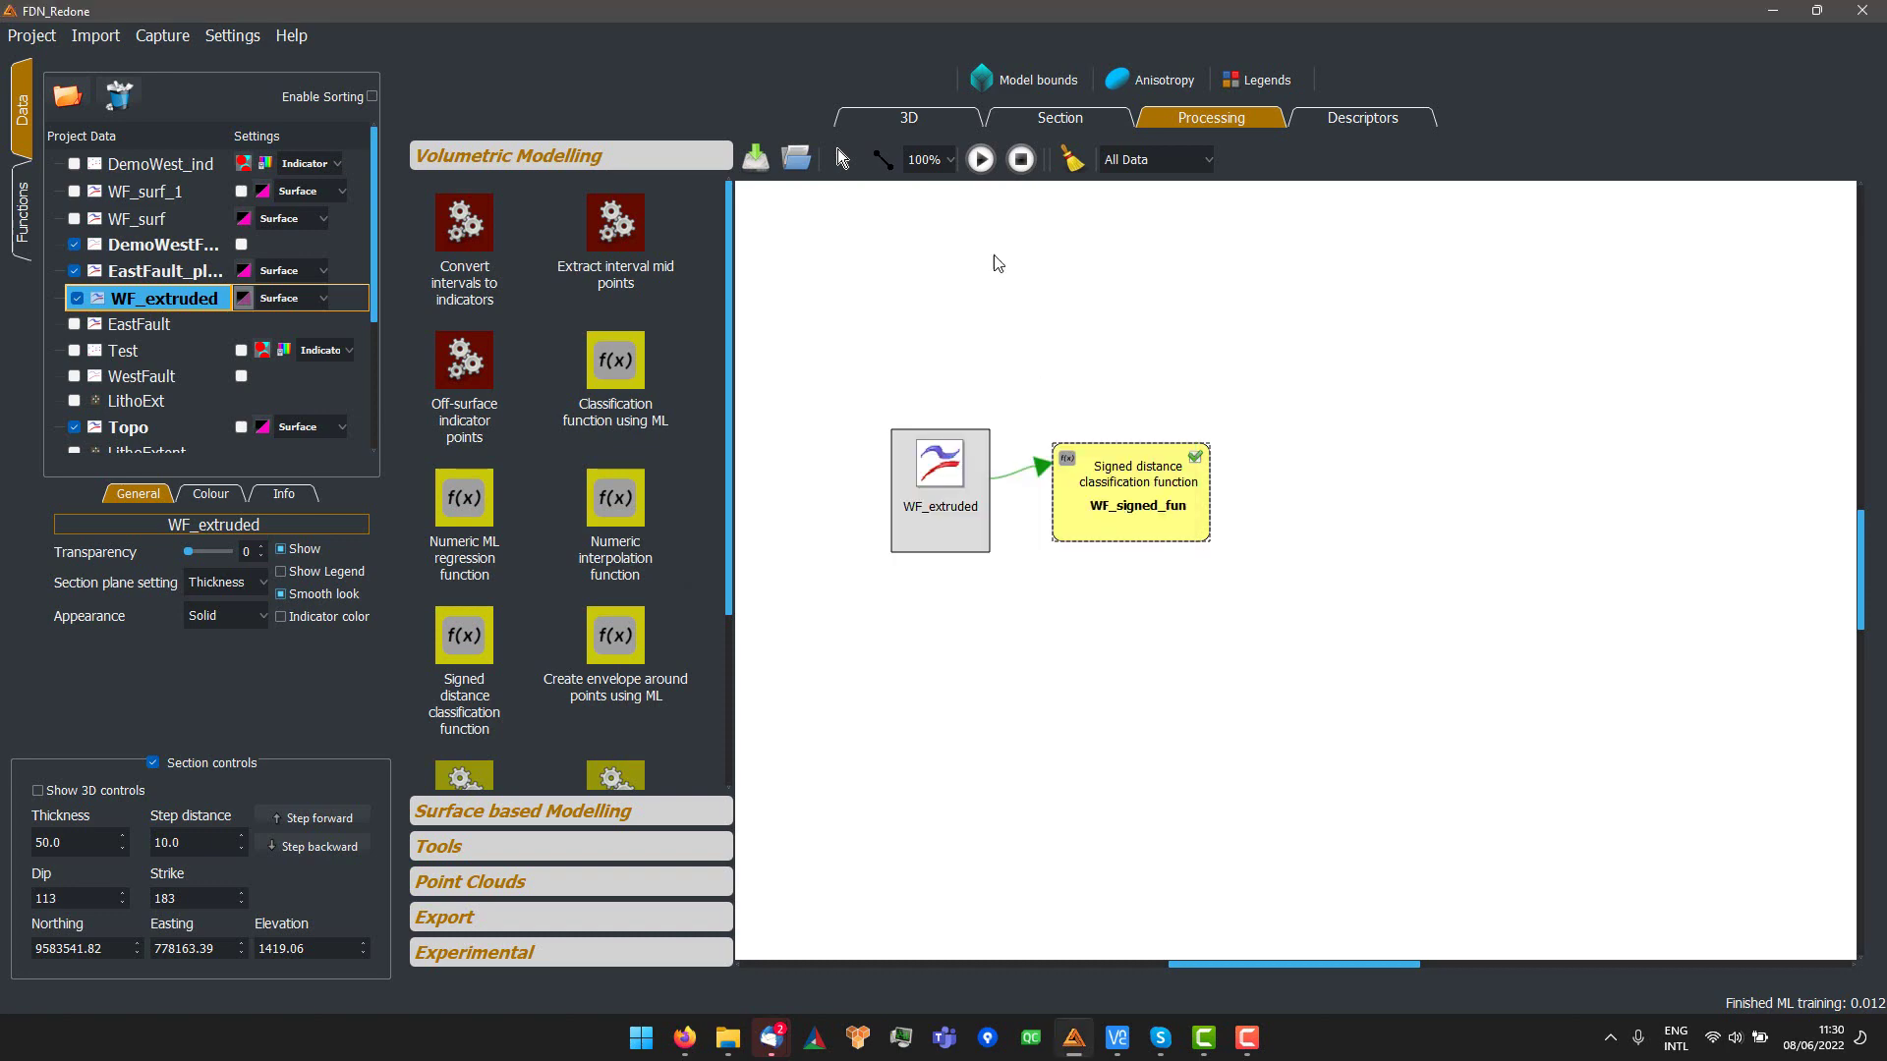
left_click(988, 161)
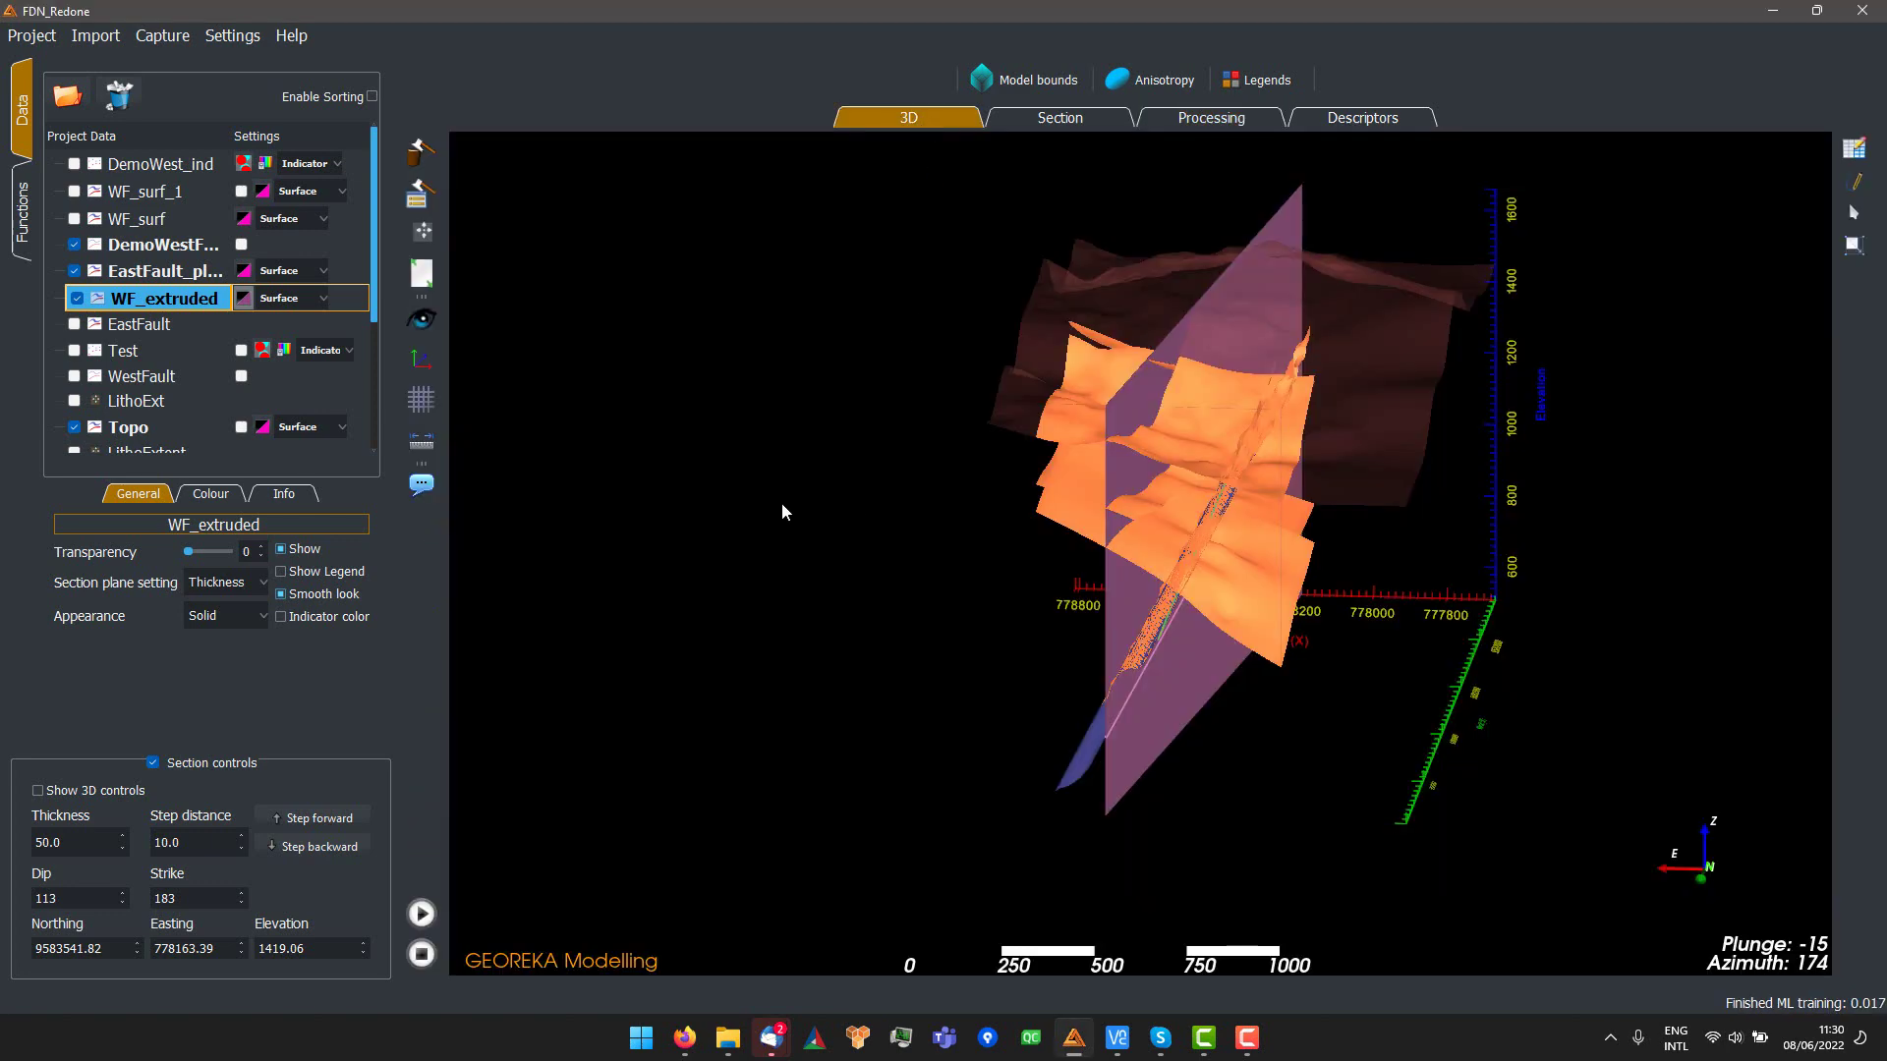
left_click_drag(783, 504, 983, 412)
left_click_drag(1171, 373, 1210, 297)
- Clear the processing canvas, add EastFault_plane and link it to a new Signed distance classification function
left_click(1197, 122)
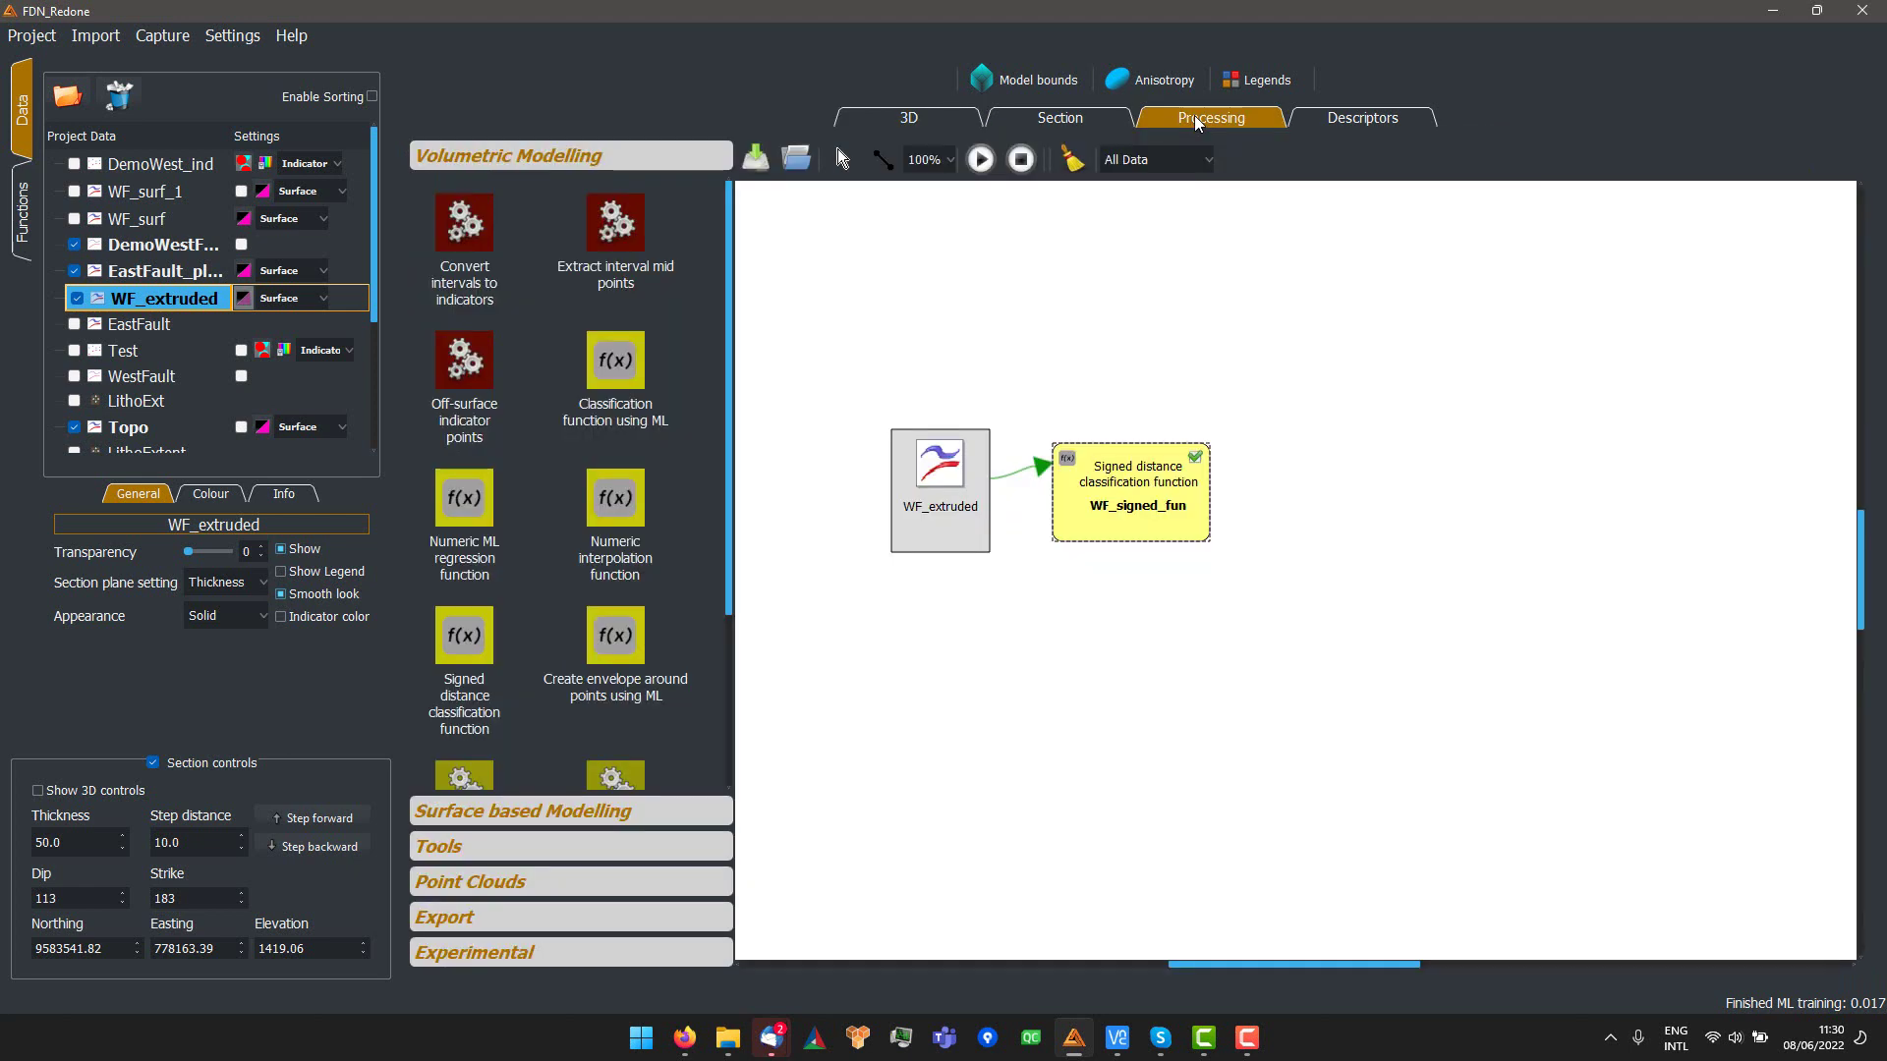
left_click(1072, 163)
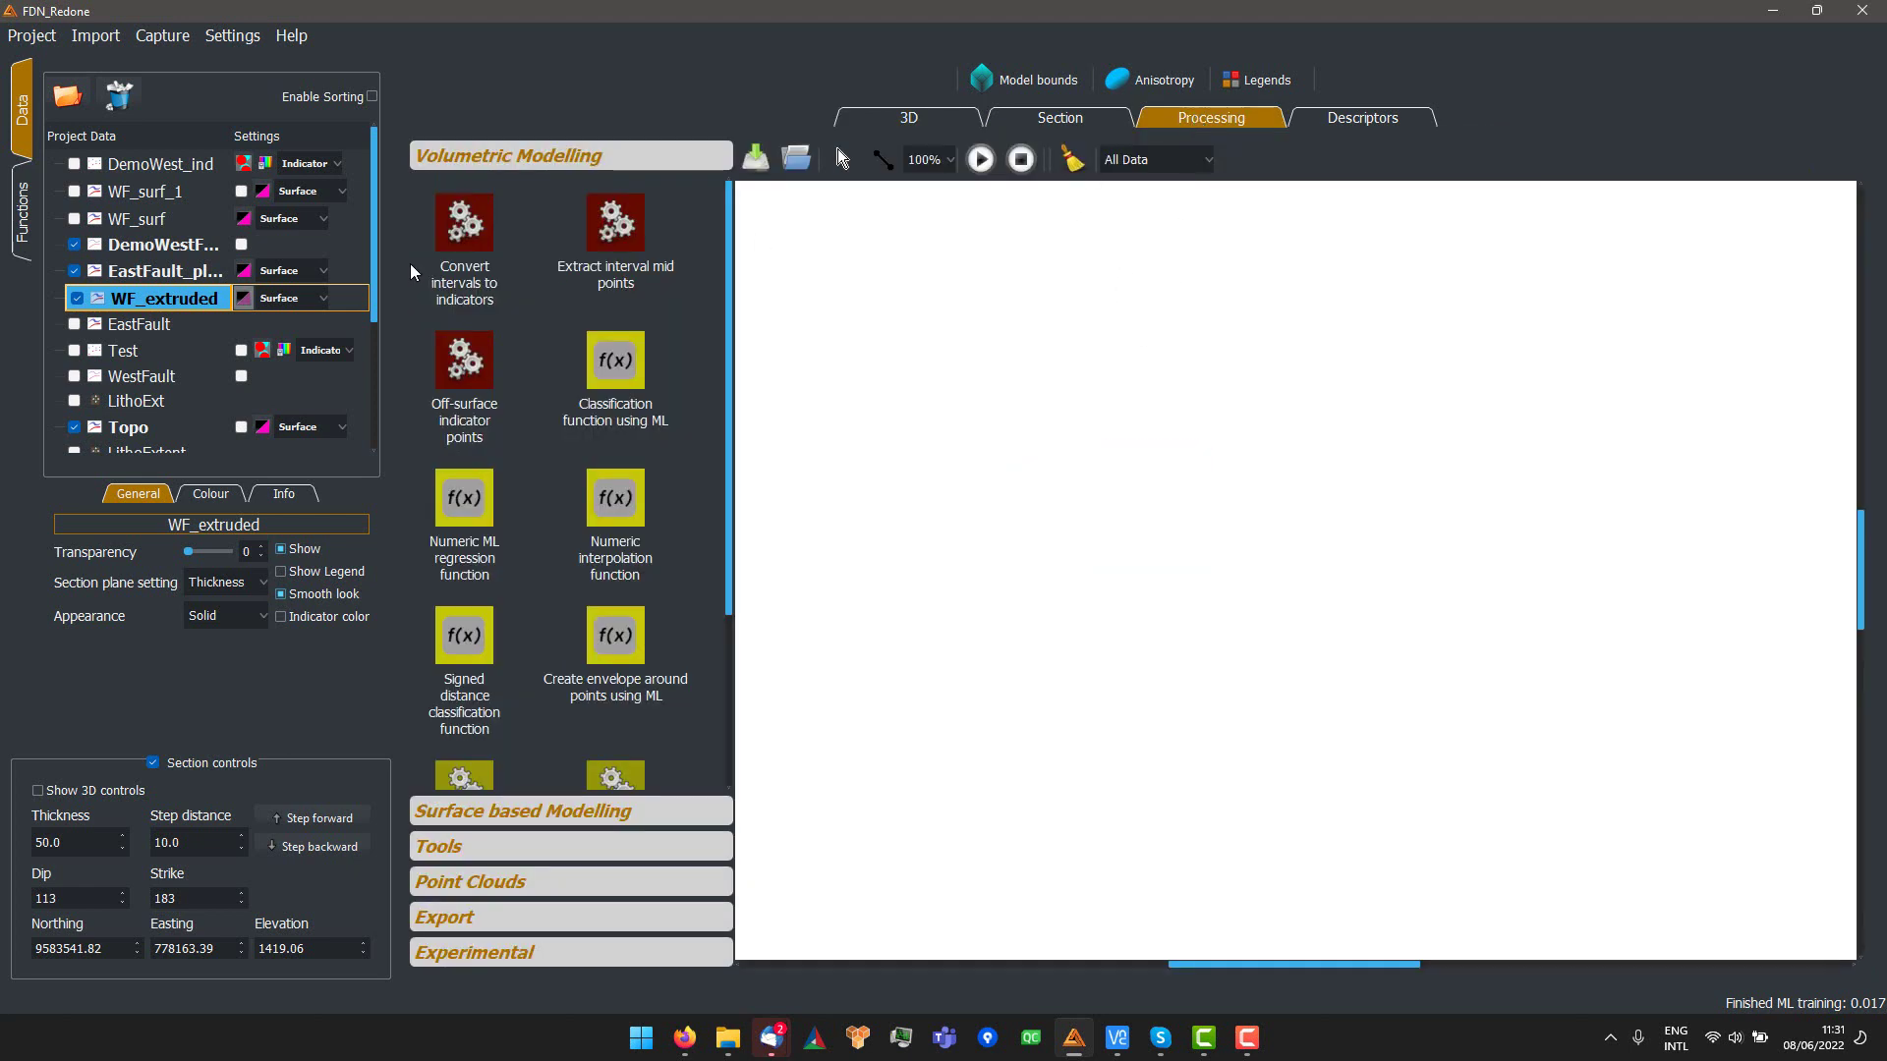
left_click(162, 272)
left_click_drag(901, 464, 901, 465)
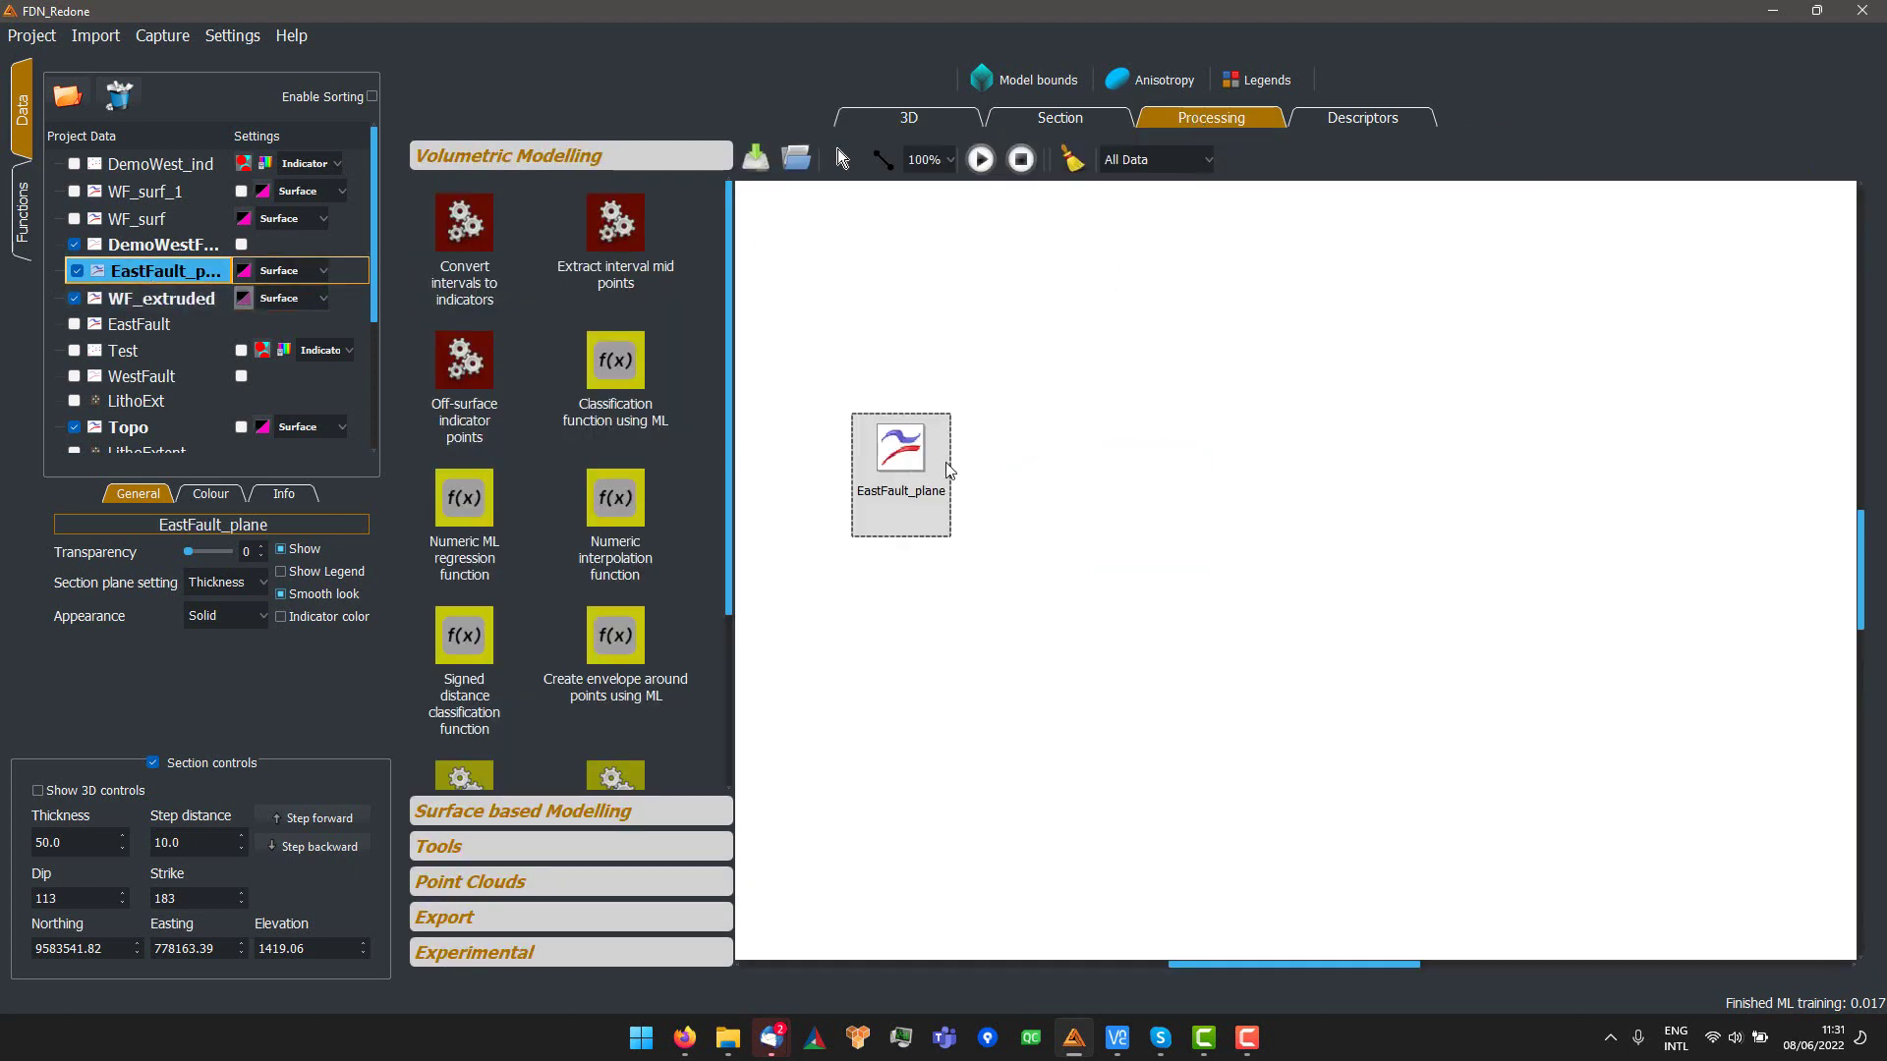
left_click_drag(458, 637, 1056, 506)
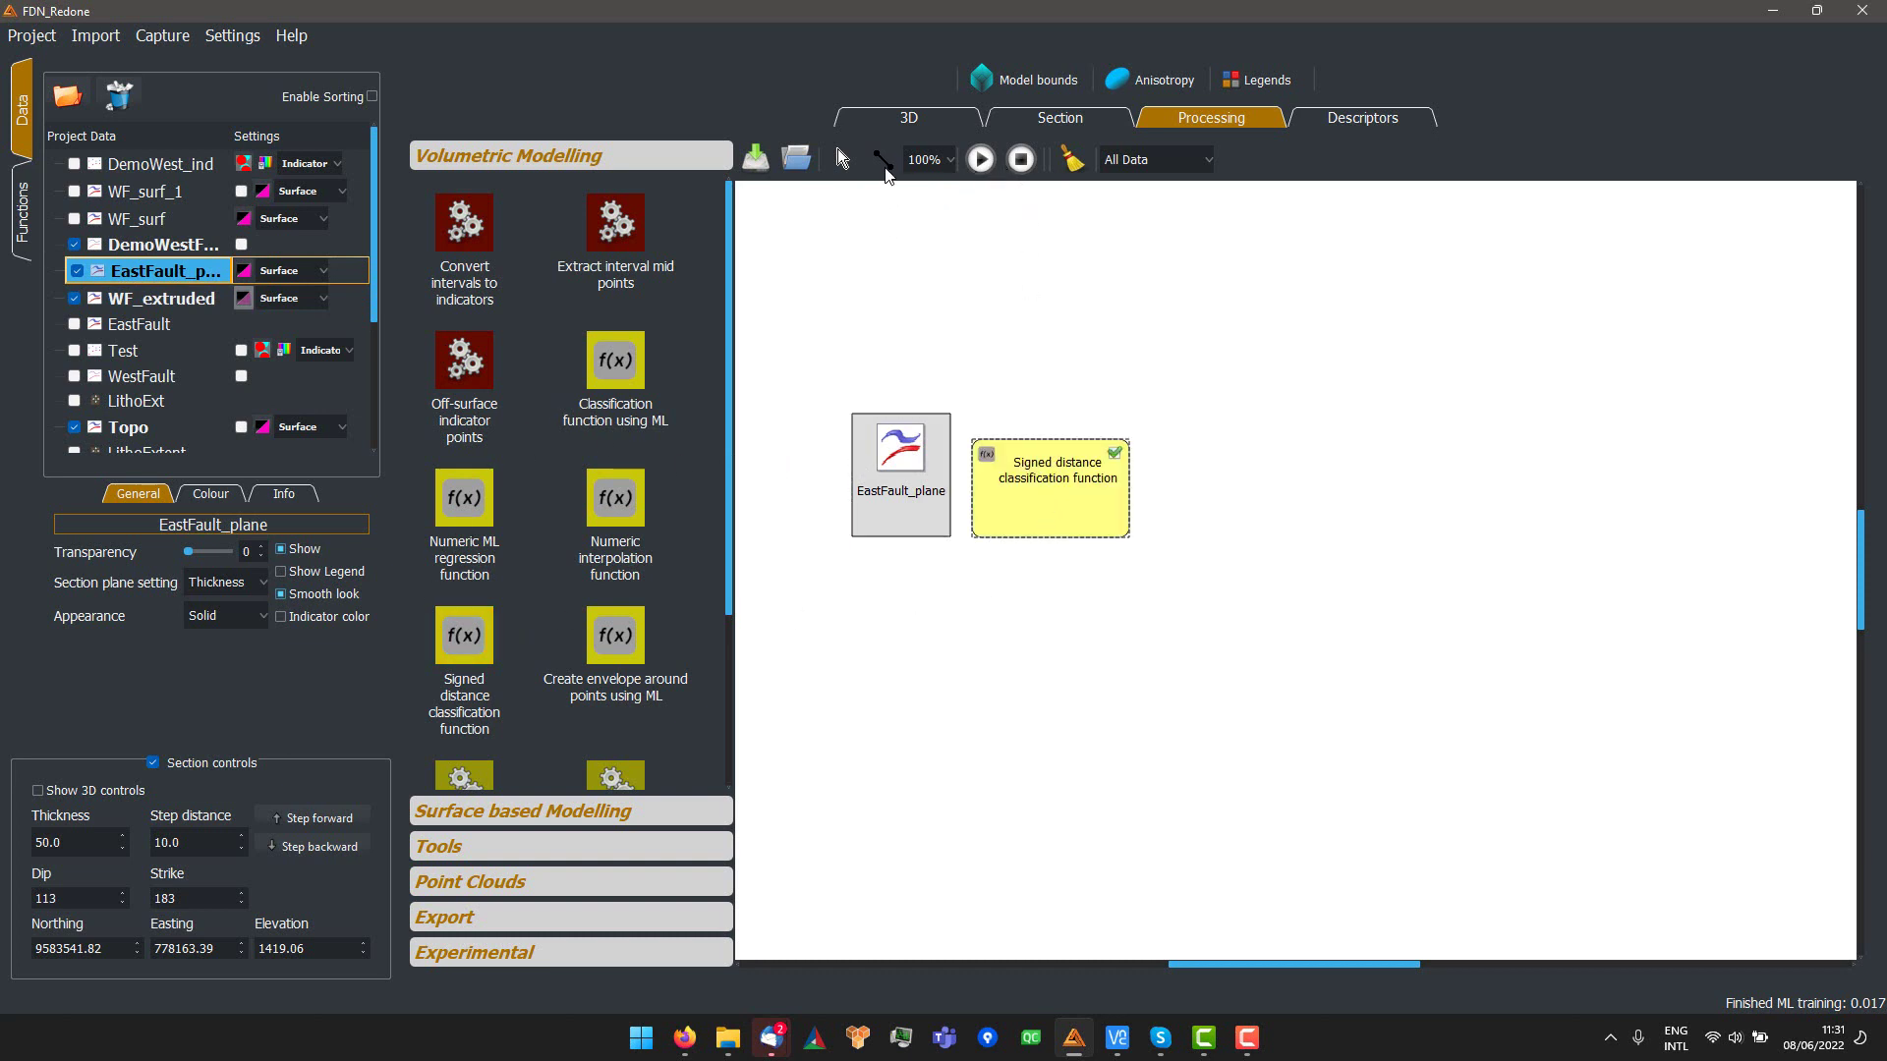
left_click_drag(904, 455, 1017, 491)
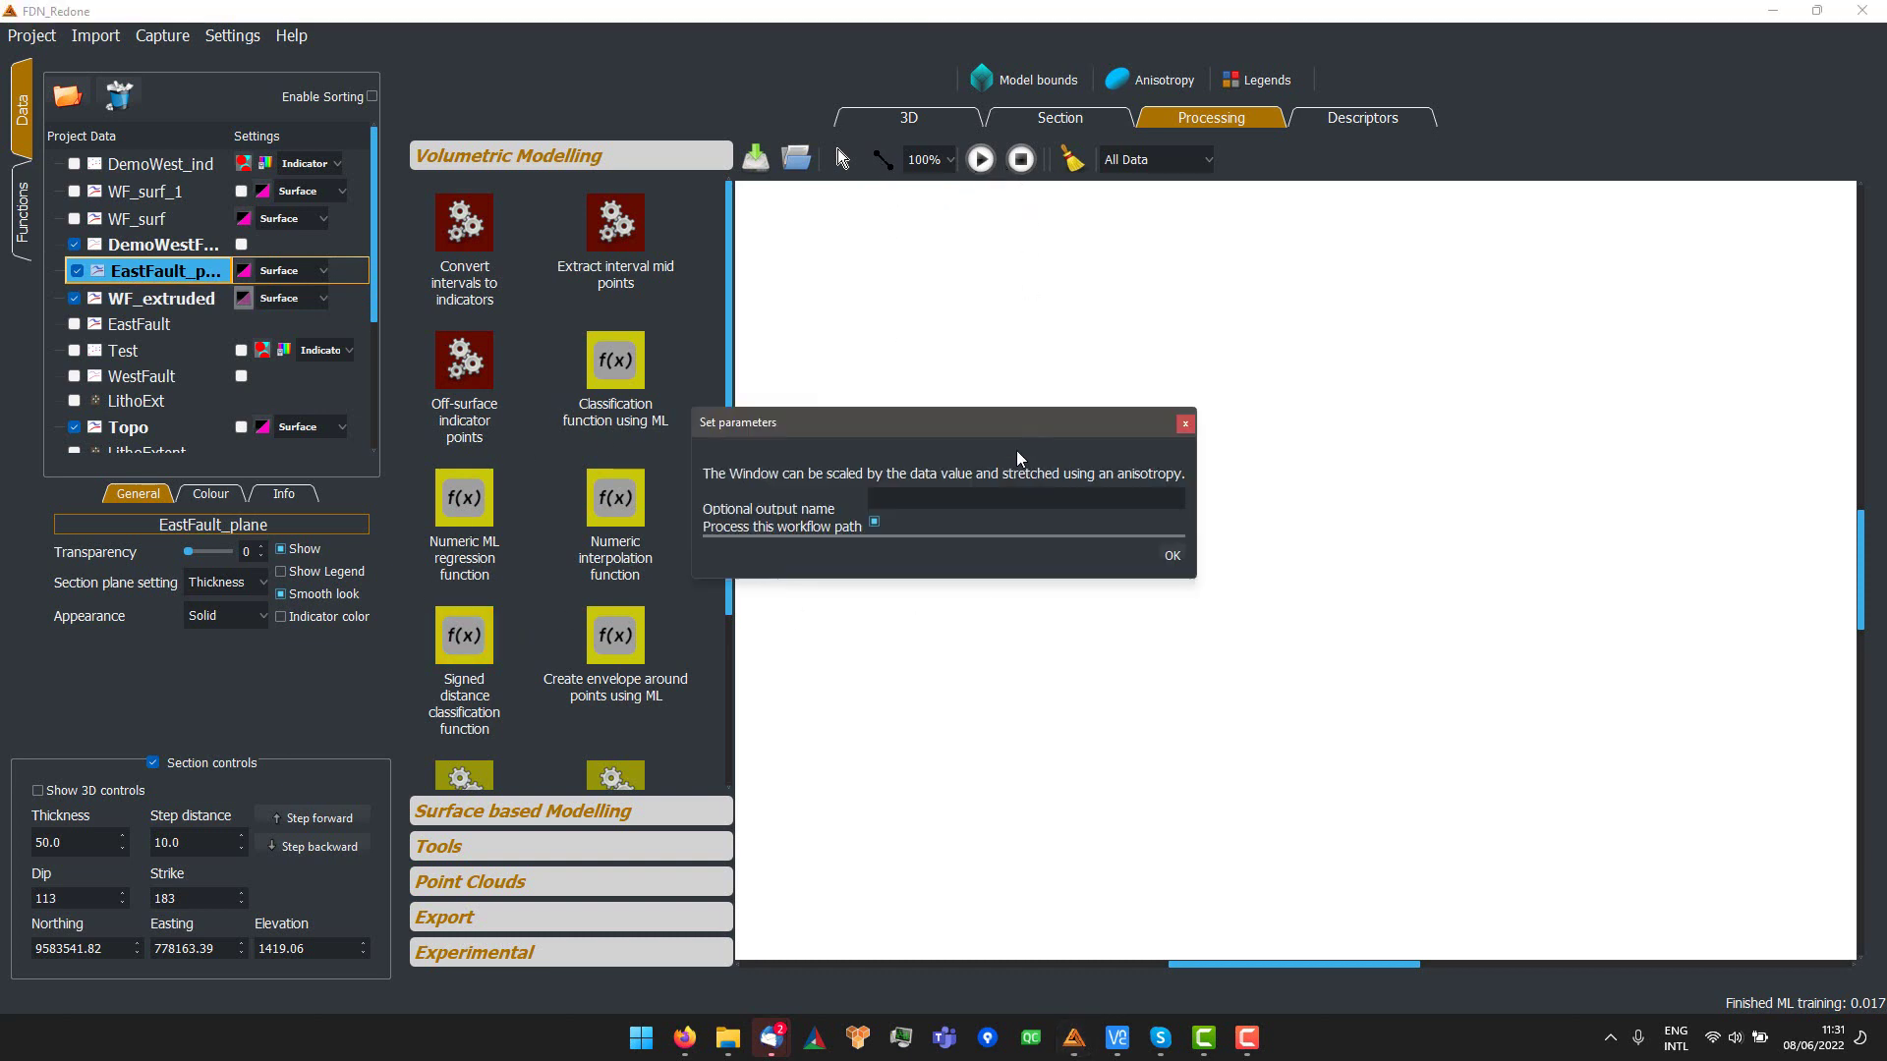
- Name the signed distance function's output EF_sign_fun, run the workflow and inspect the result in the 3D scene
type("EF_sign_fun")
left_click(1171, 555)
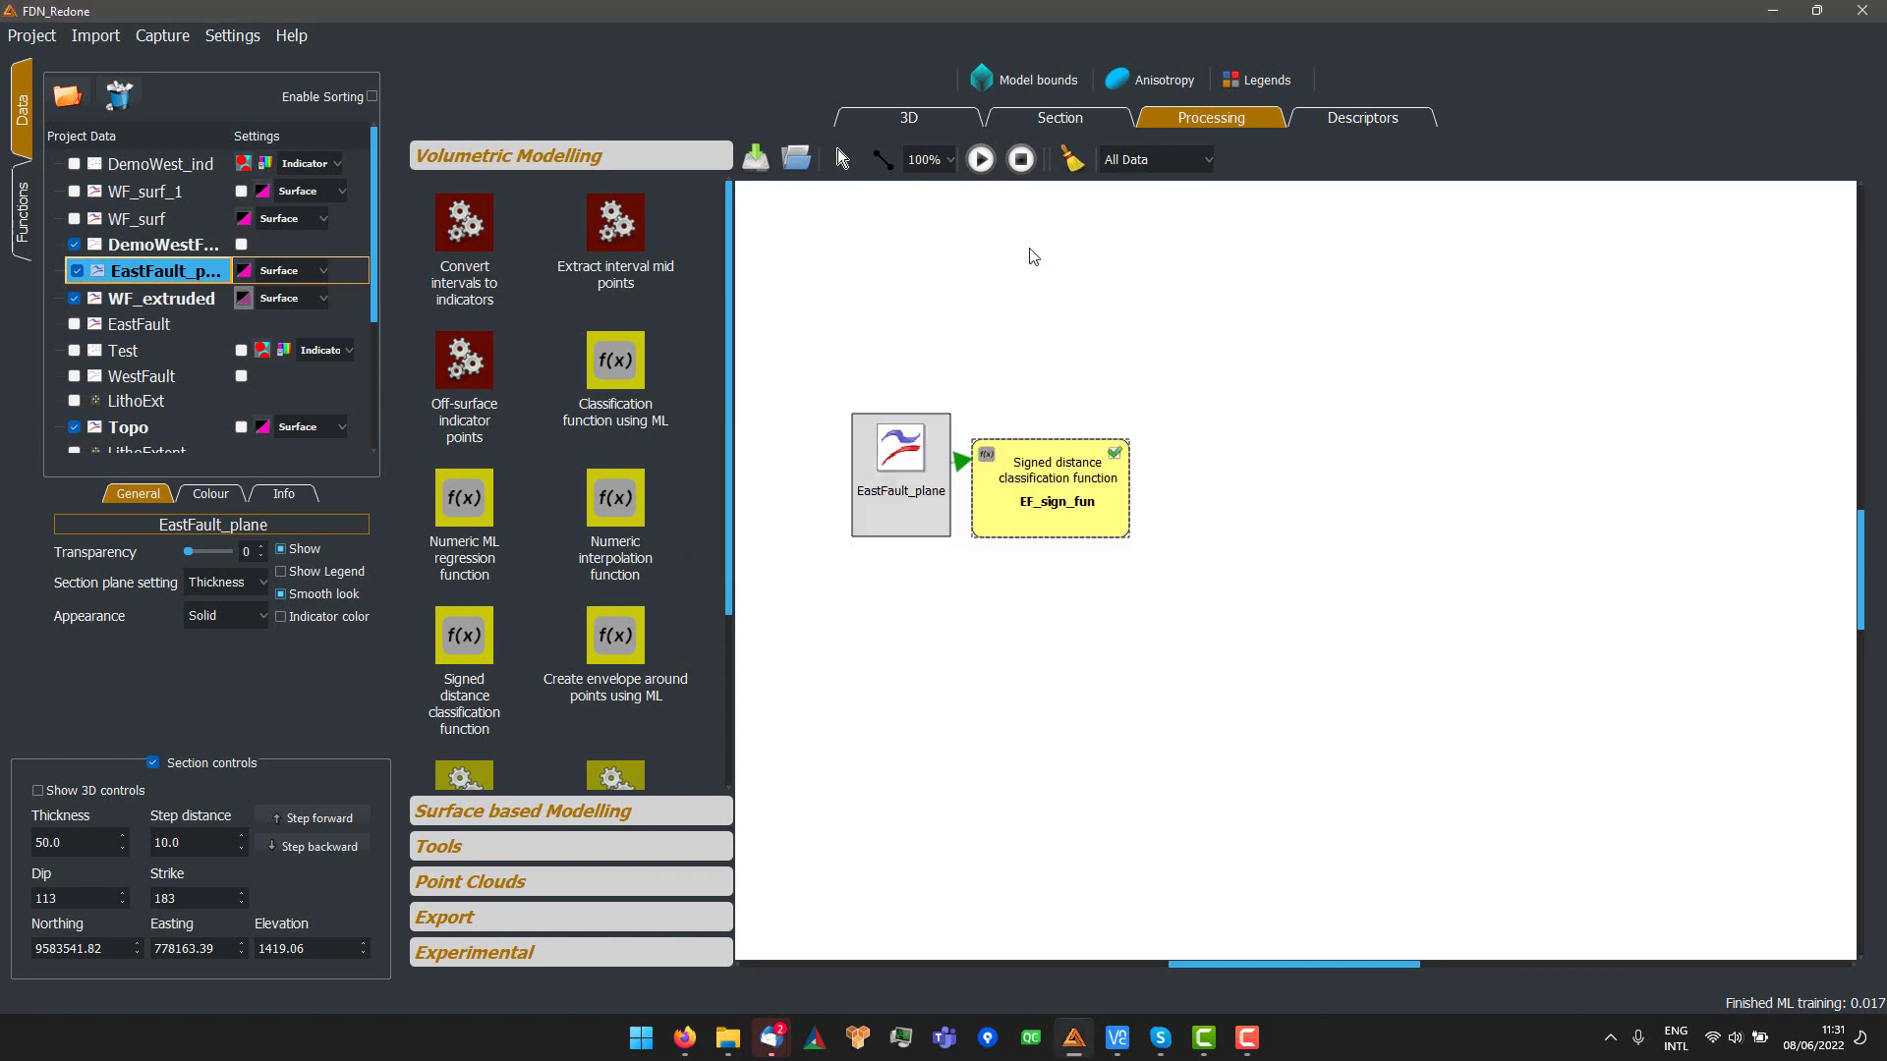
left_click(909, 119)
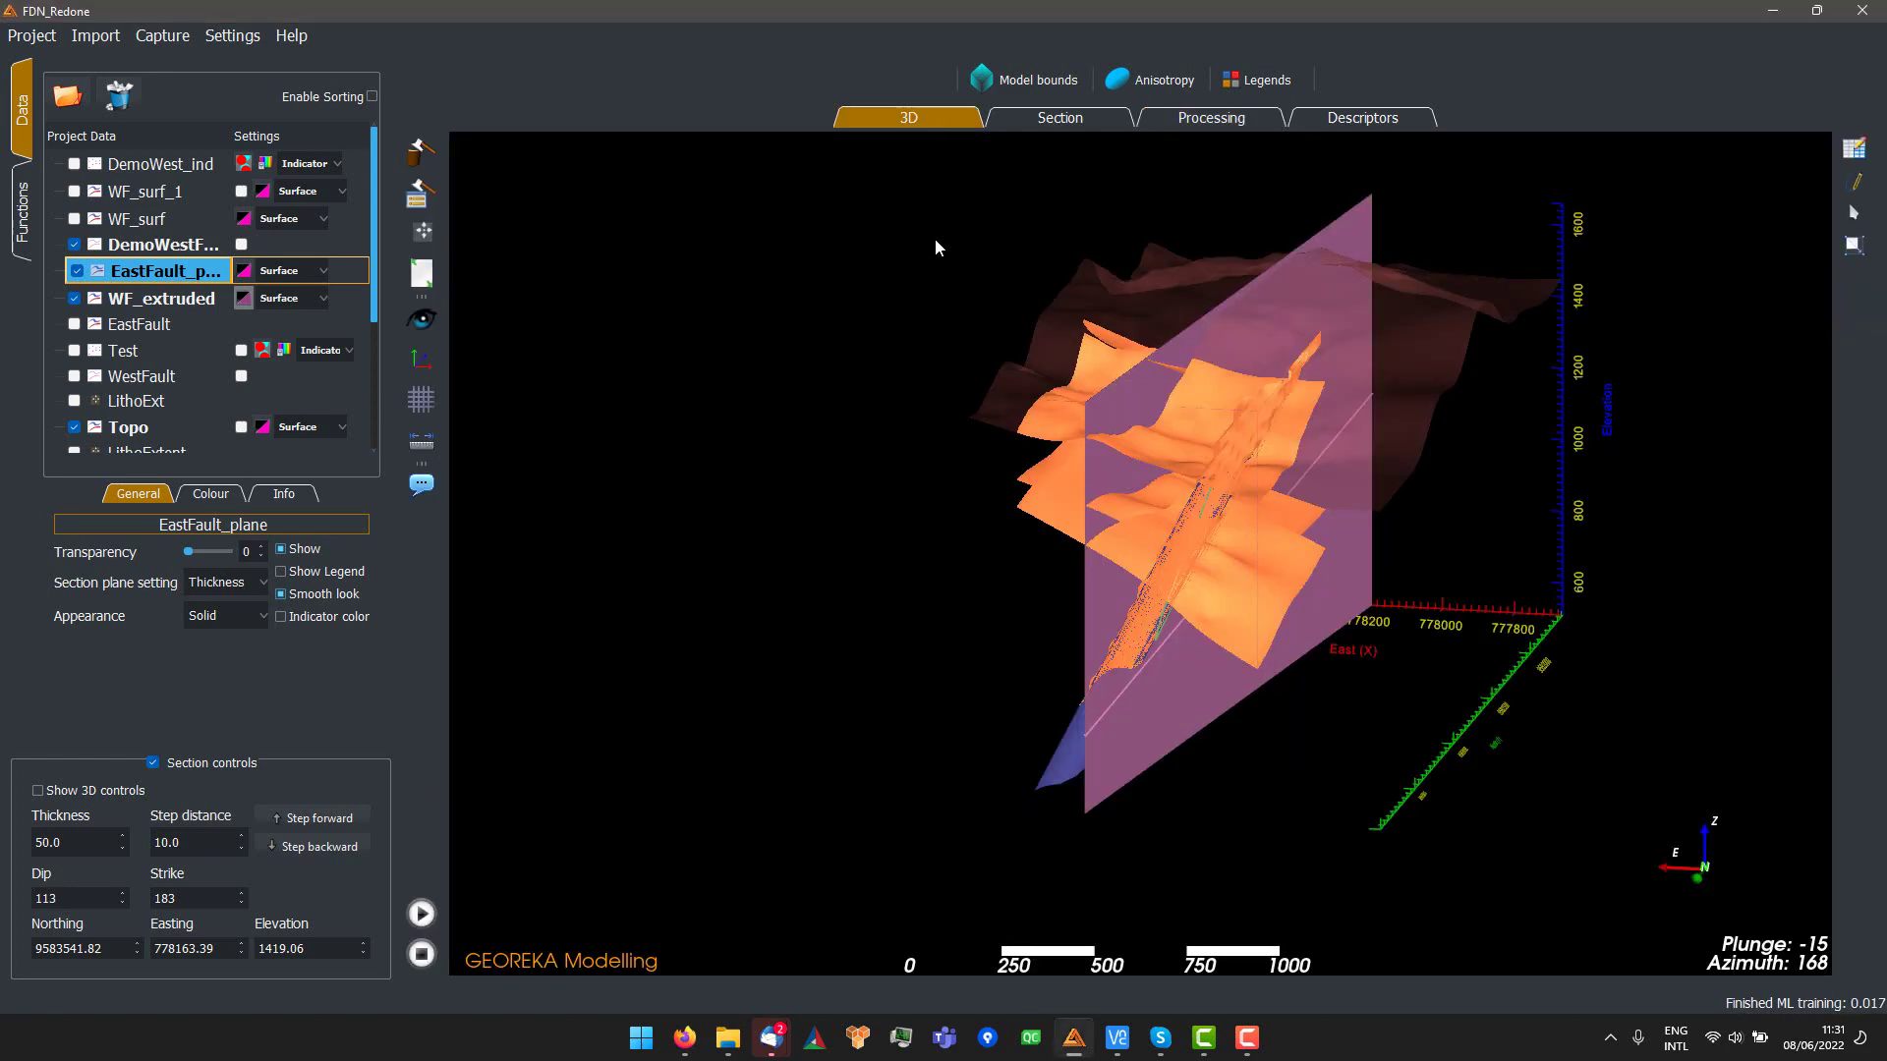
left_click_drag(935, 238, 1472, 666)
- Hide the EastFault_plane and WF_extruded surfaces and inspect the remaining function surfaces in the 3D scene
left_click(77, 272)
left_click(75, 299)
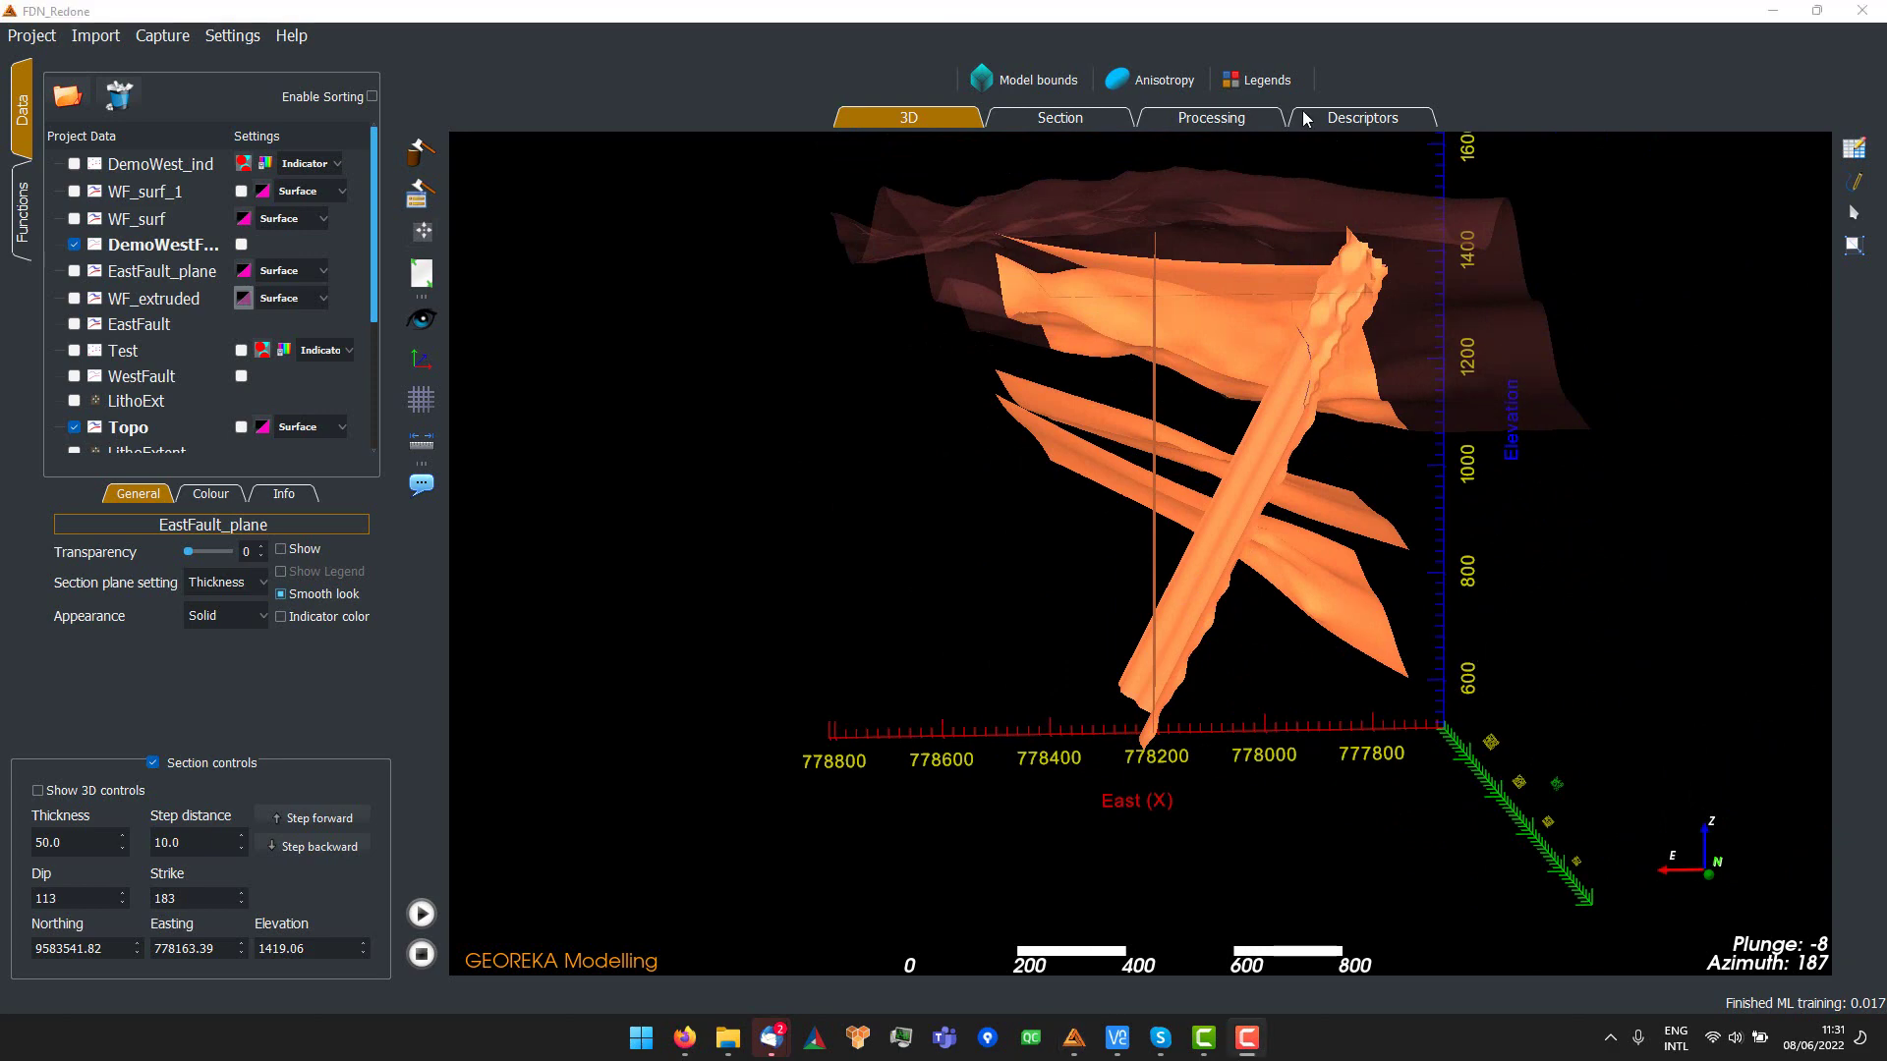
left_click_drag(1406, 511, 1302, 251)
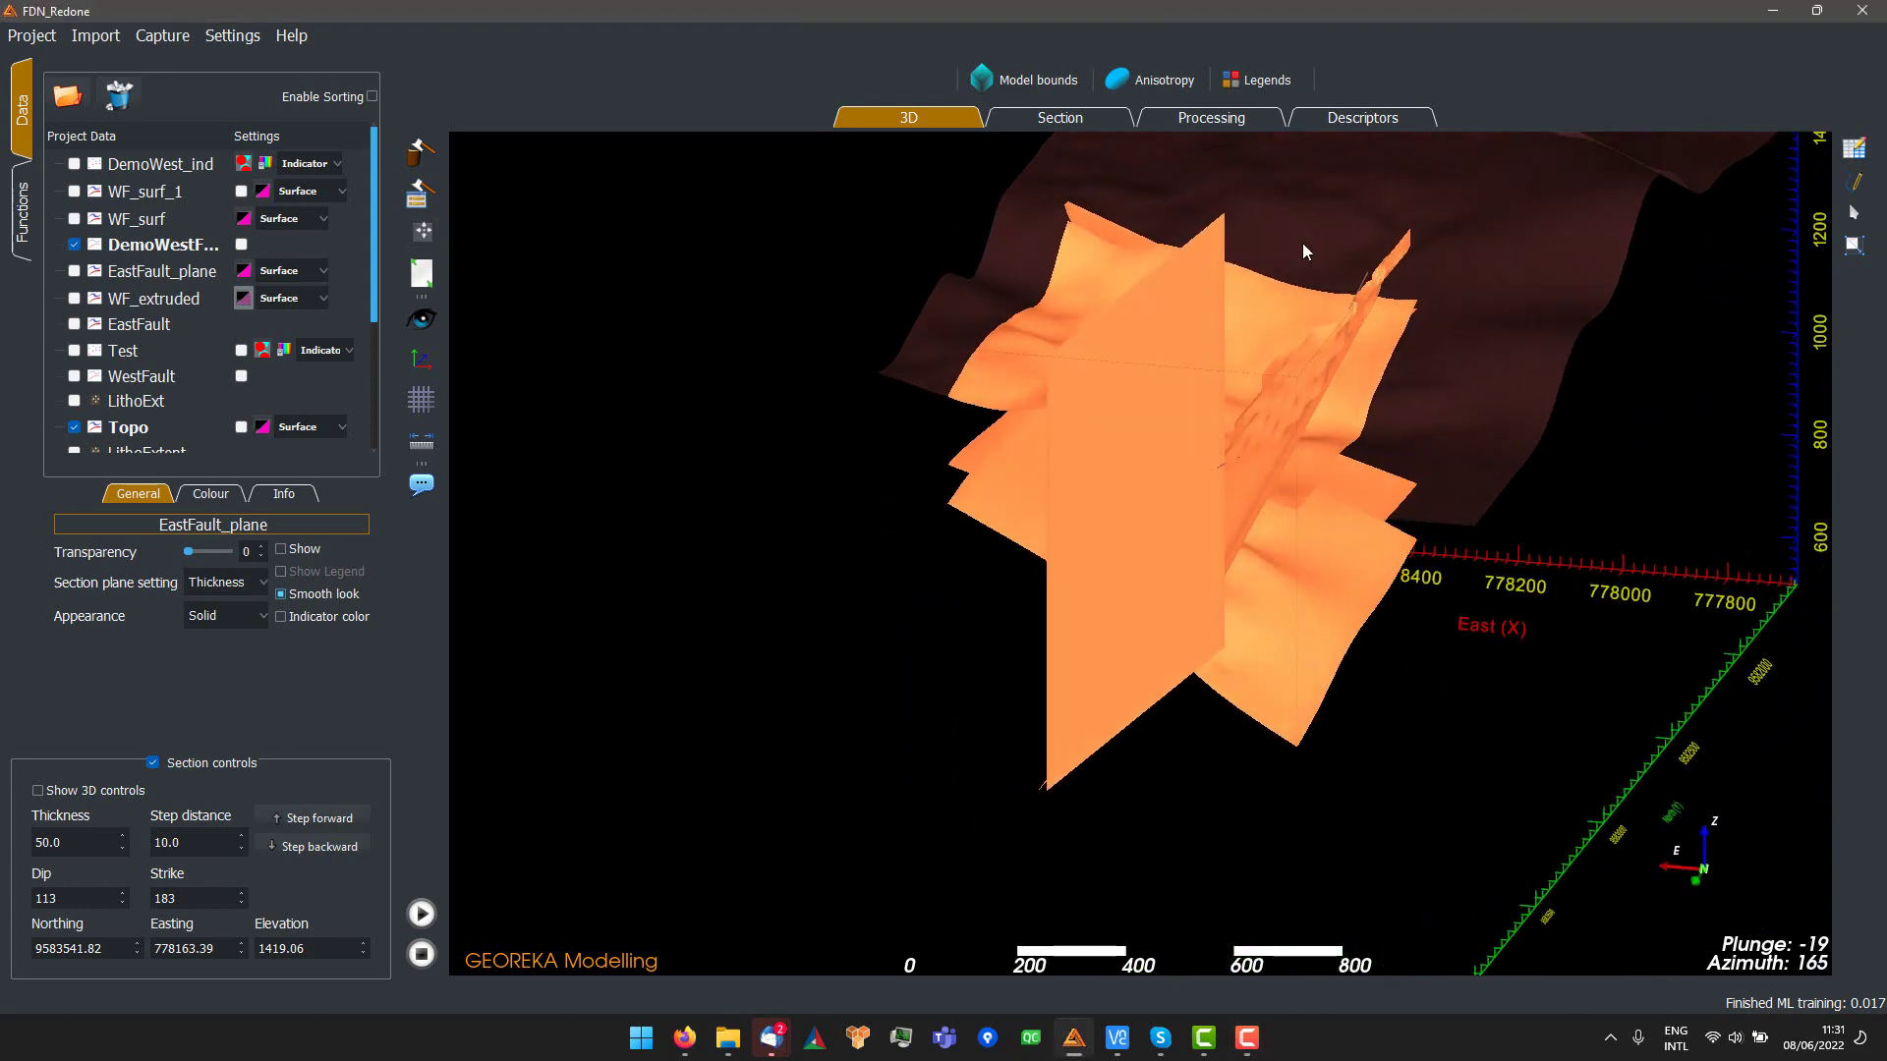
- Turn off the previews of Post Conglomerate Andesite_fun, DEMO_And_W, Demo_And_Cent, WF_signed_fun and EF_sign_fun
left_click(27, 230)
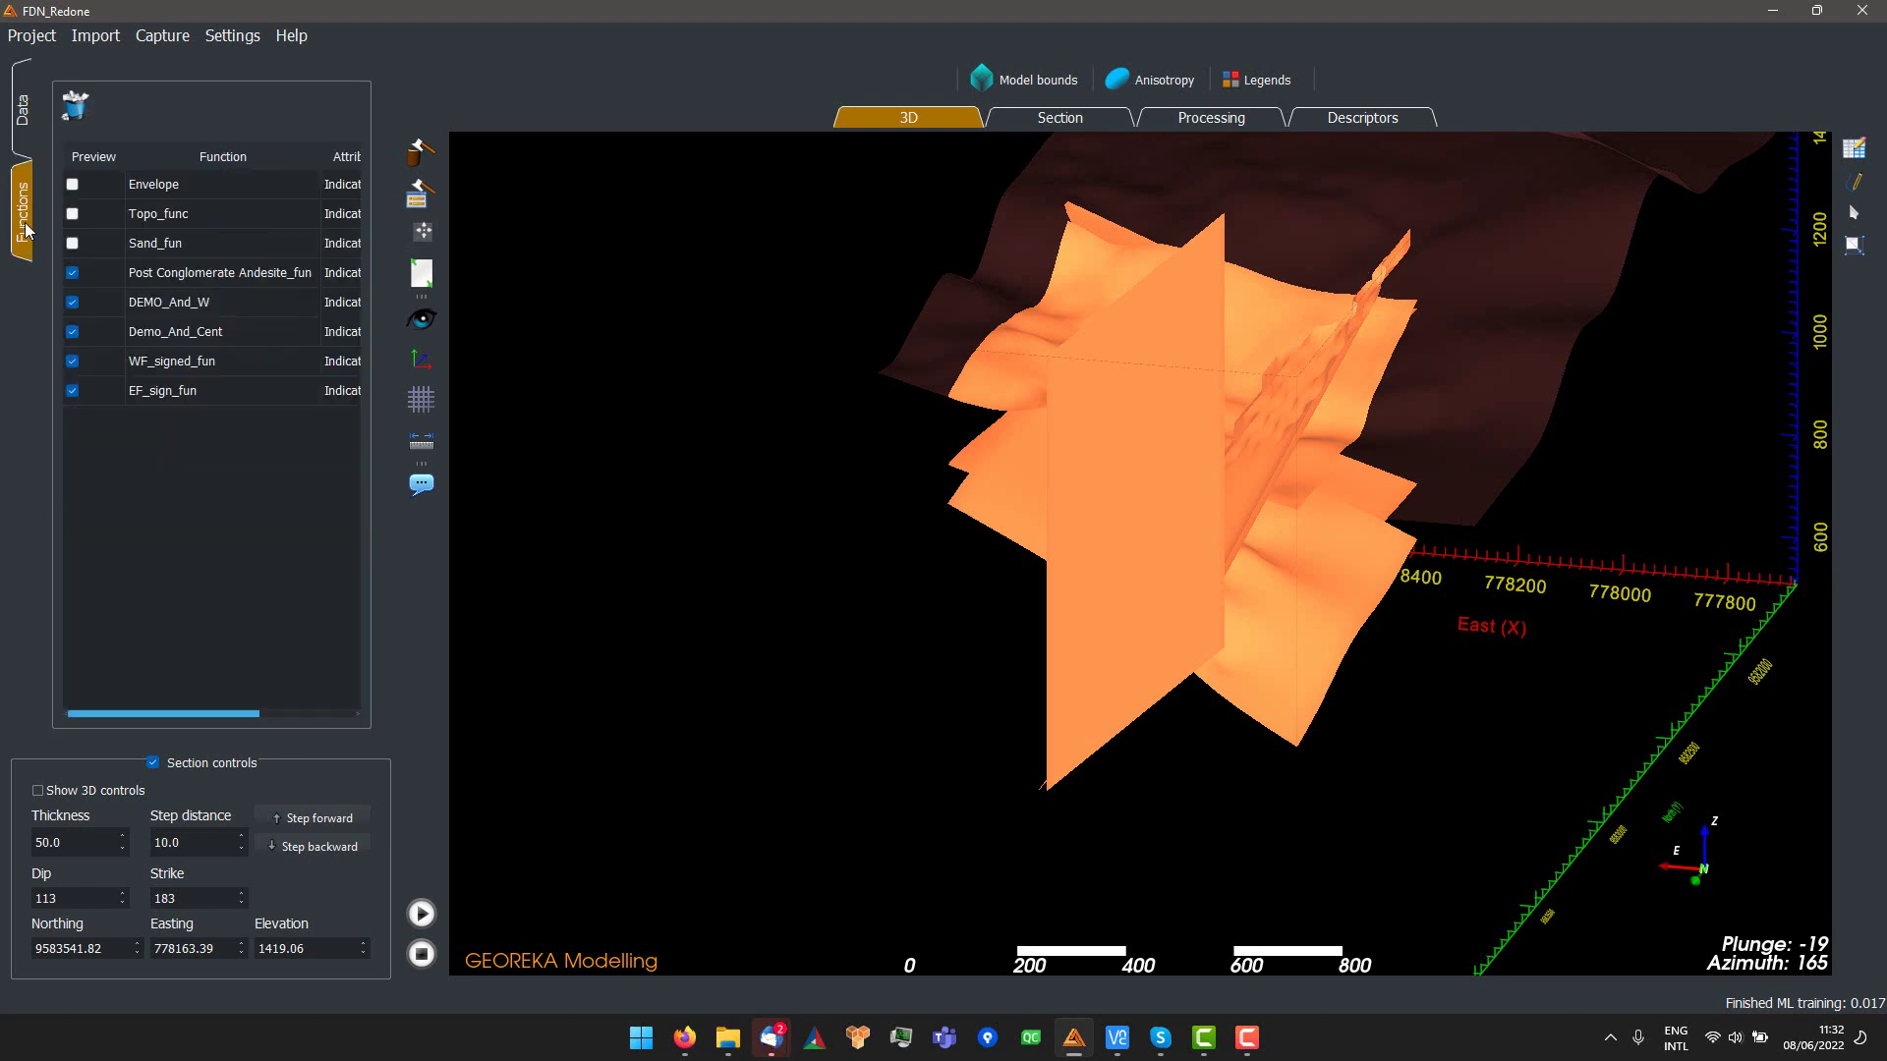
left_click(74, 274)
left_click(72, 302)
left_click(72, 333)
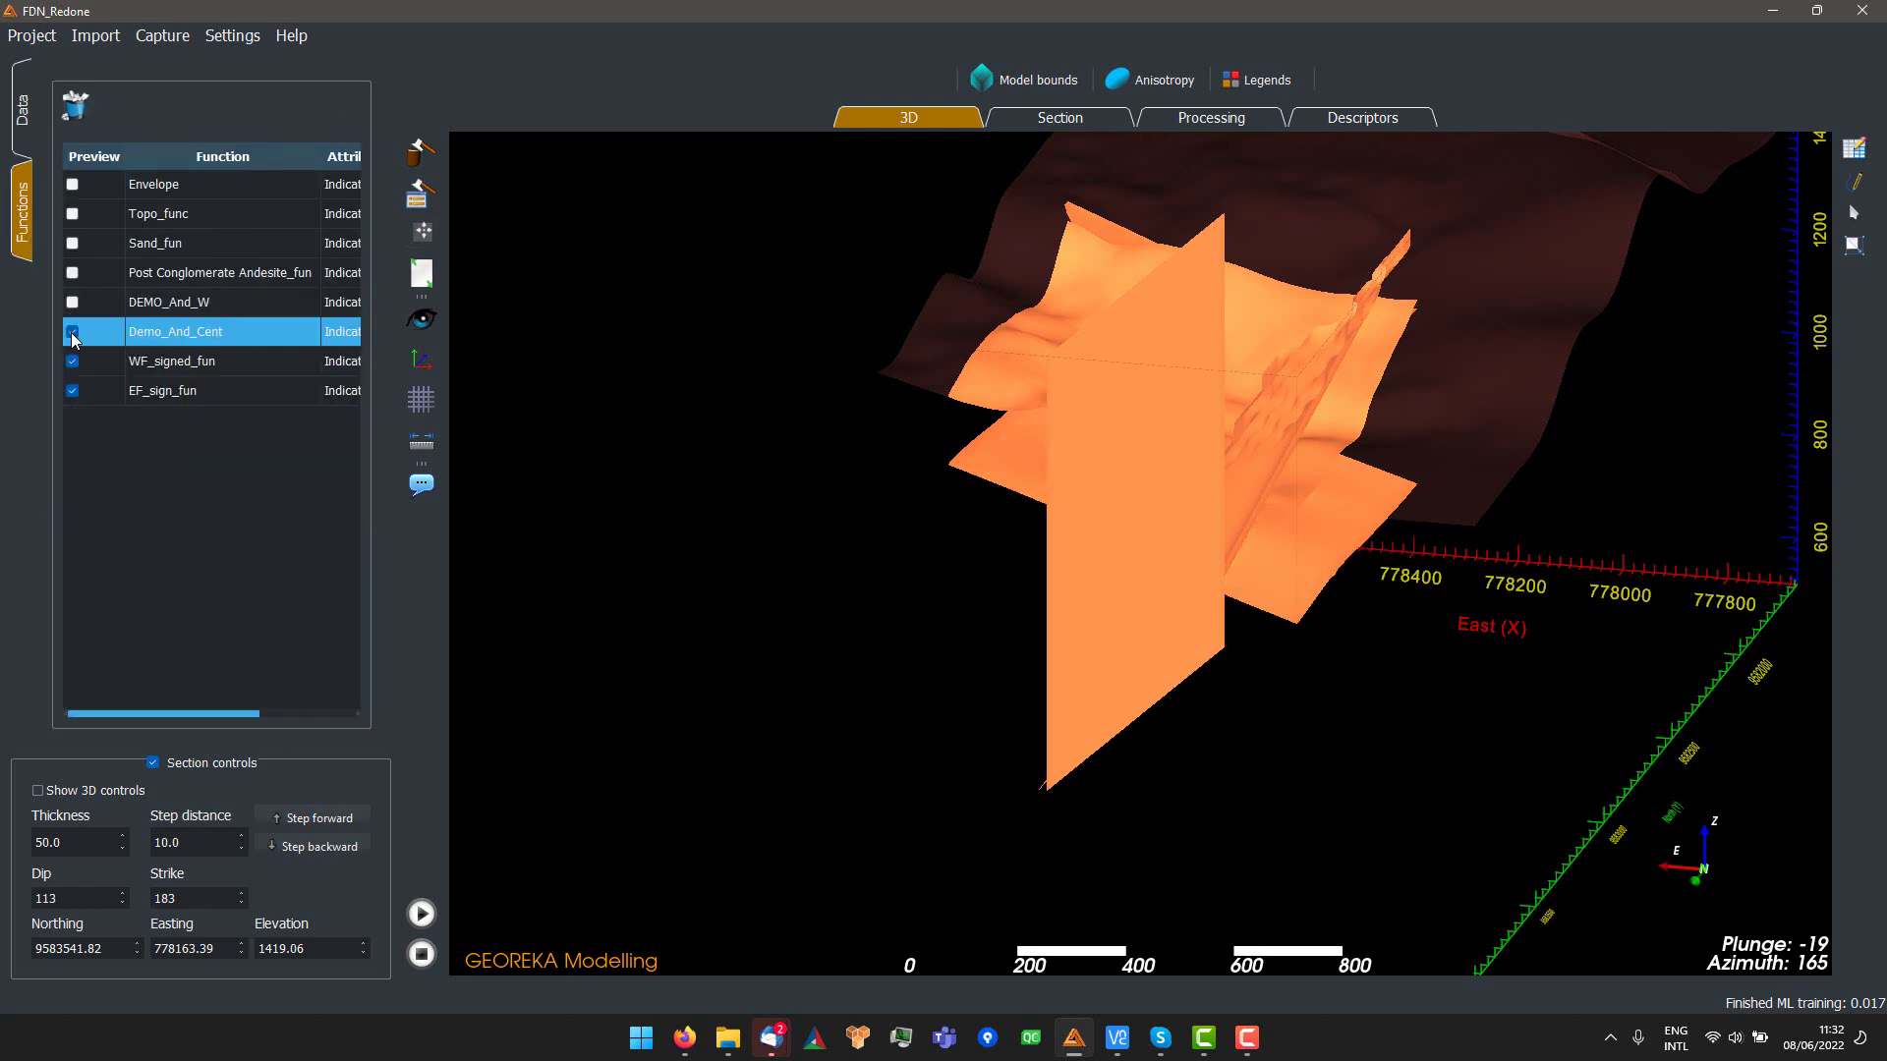
left_click(72, 361)
left_click(72, 391)
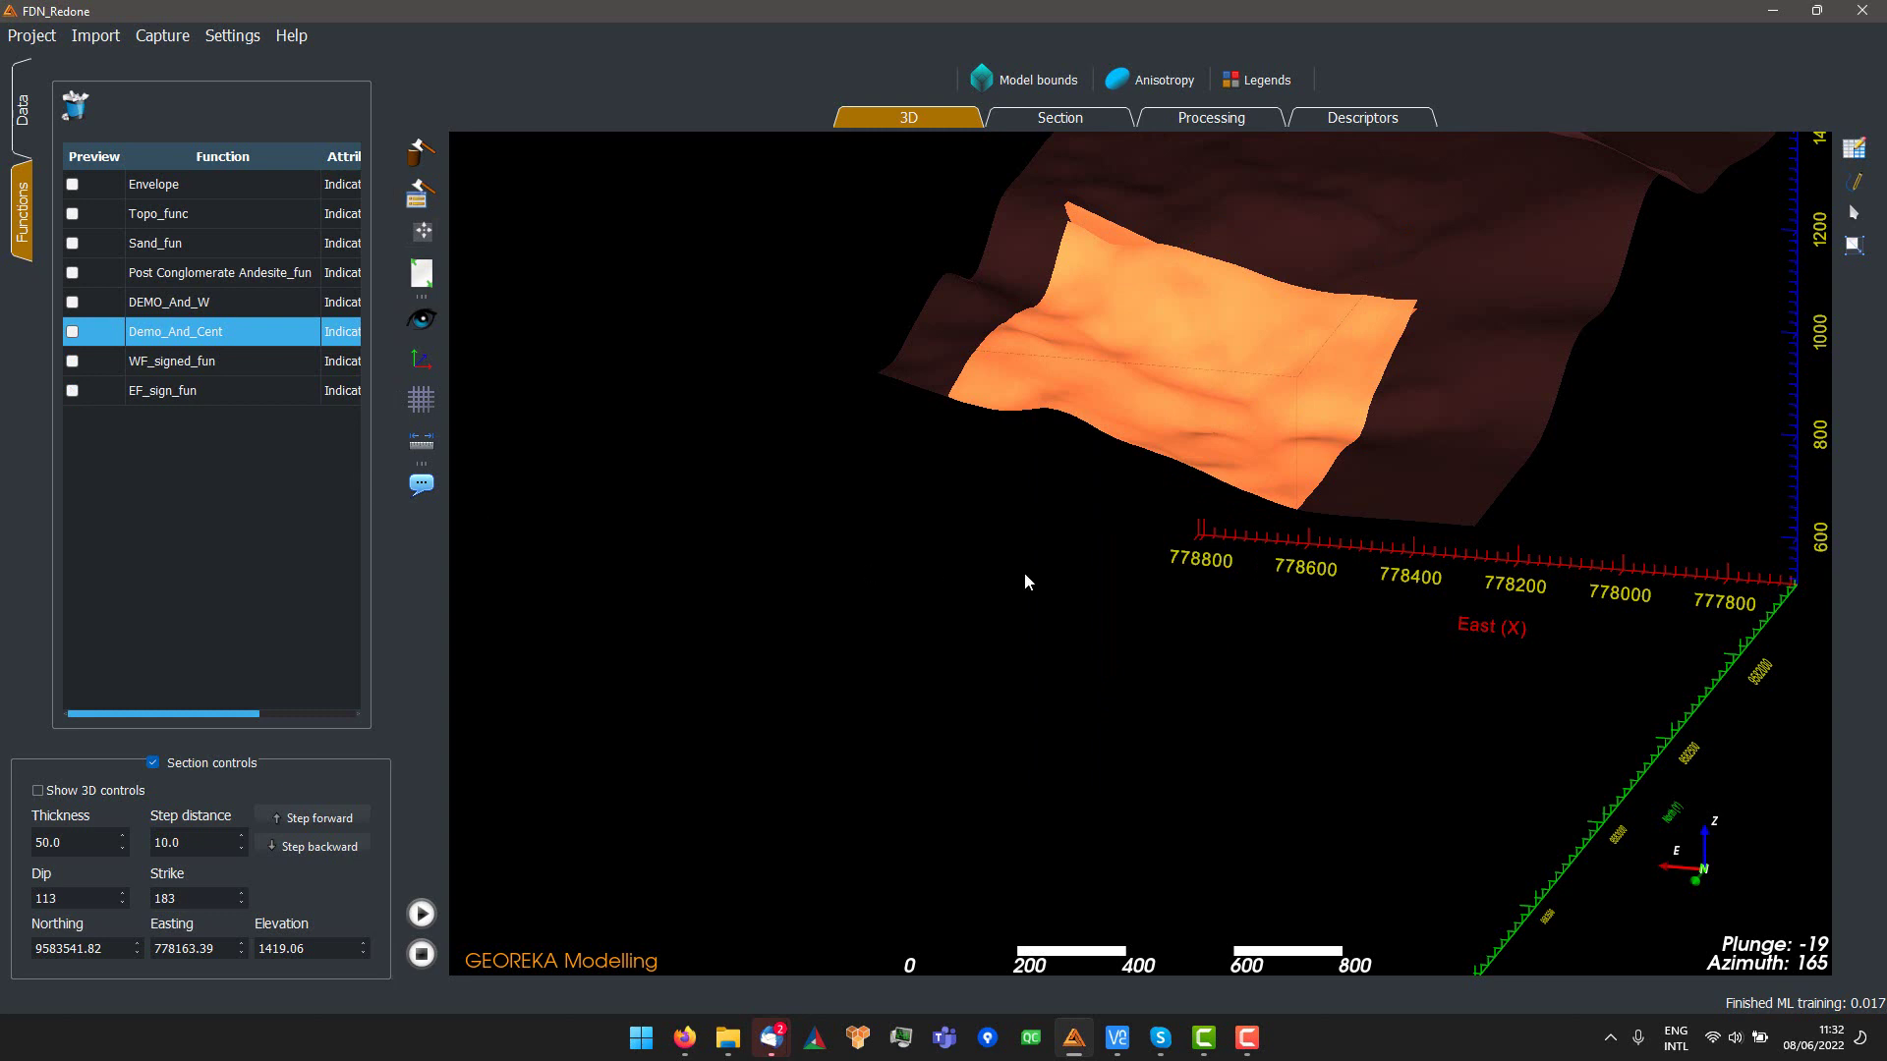
- Preview only Topo_func and examine its surface against the topography from several angles
left_click_drag(1025, 575, 813, 533)
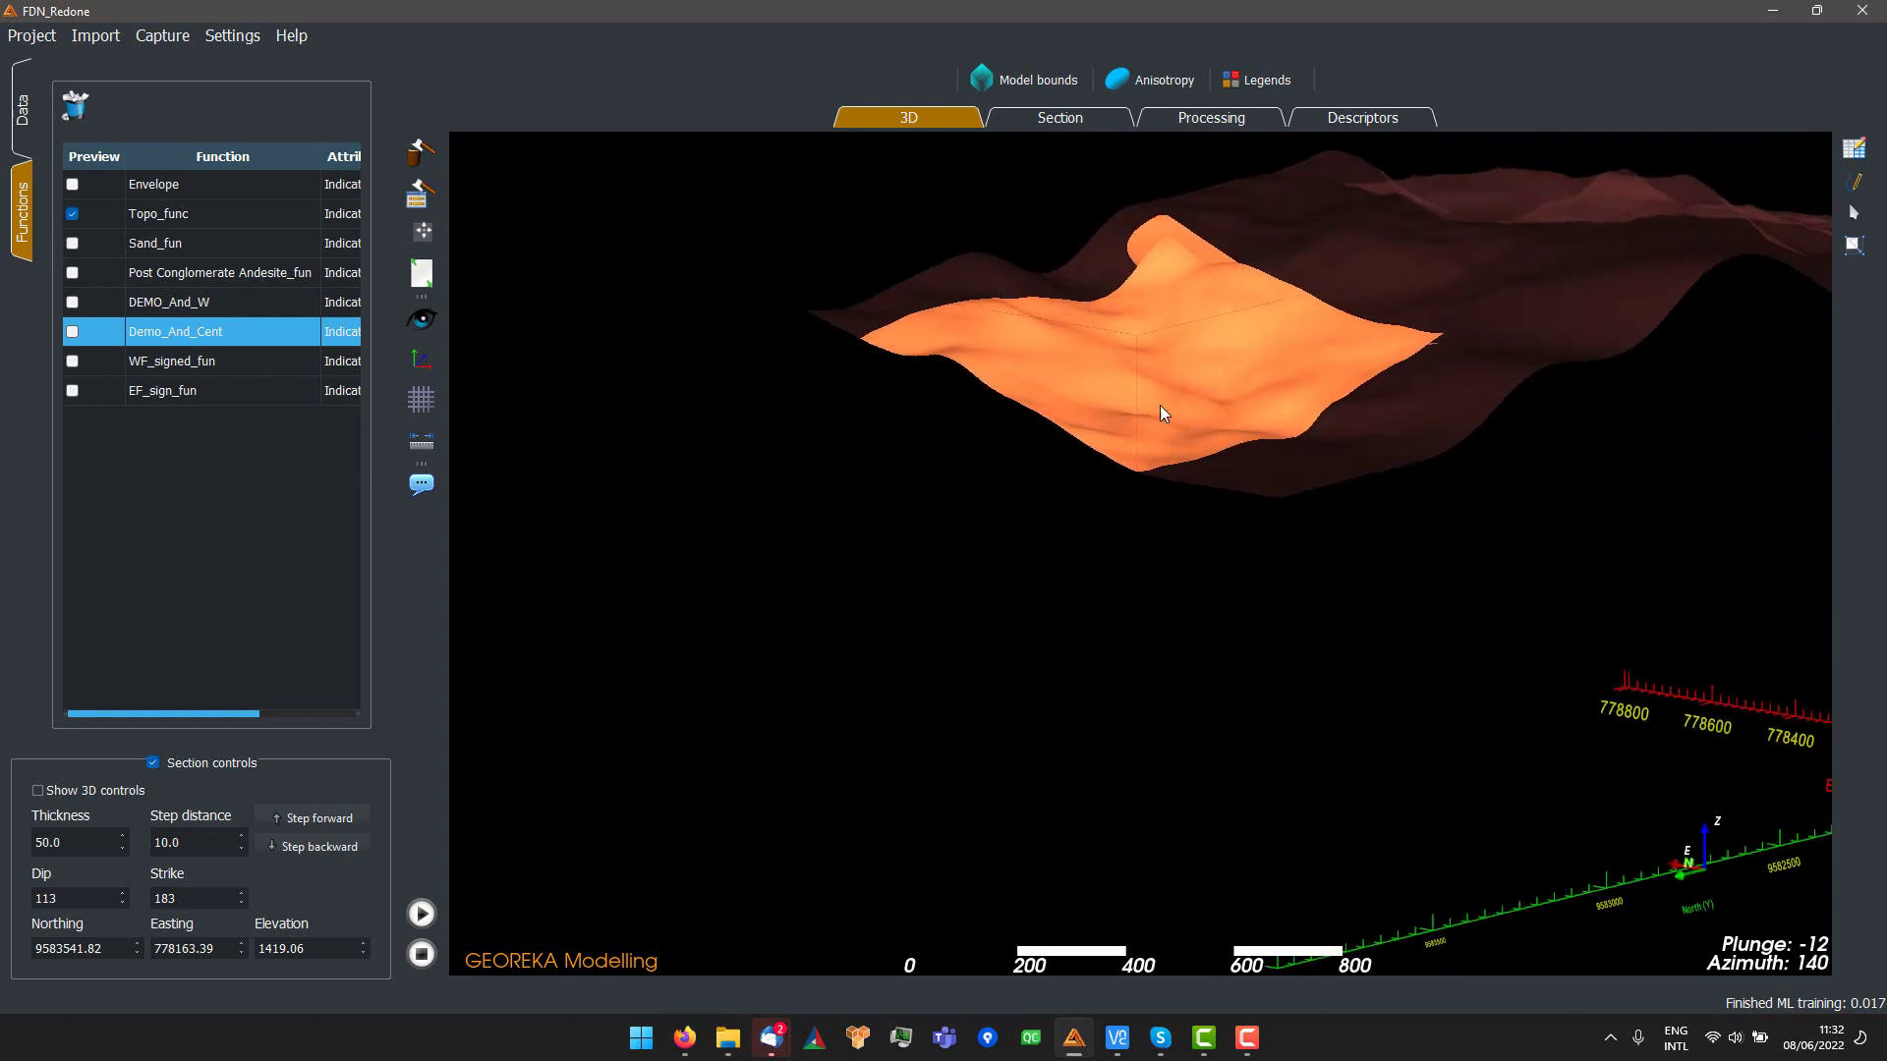
left_click_drag(1160, 413, 949, 350)
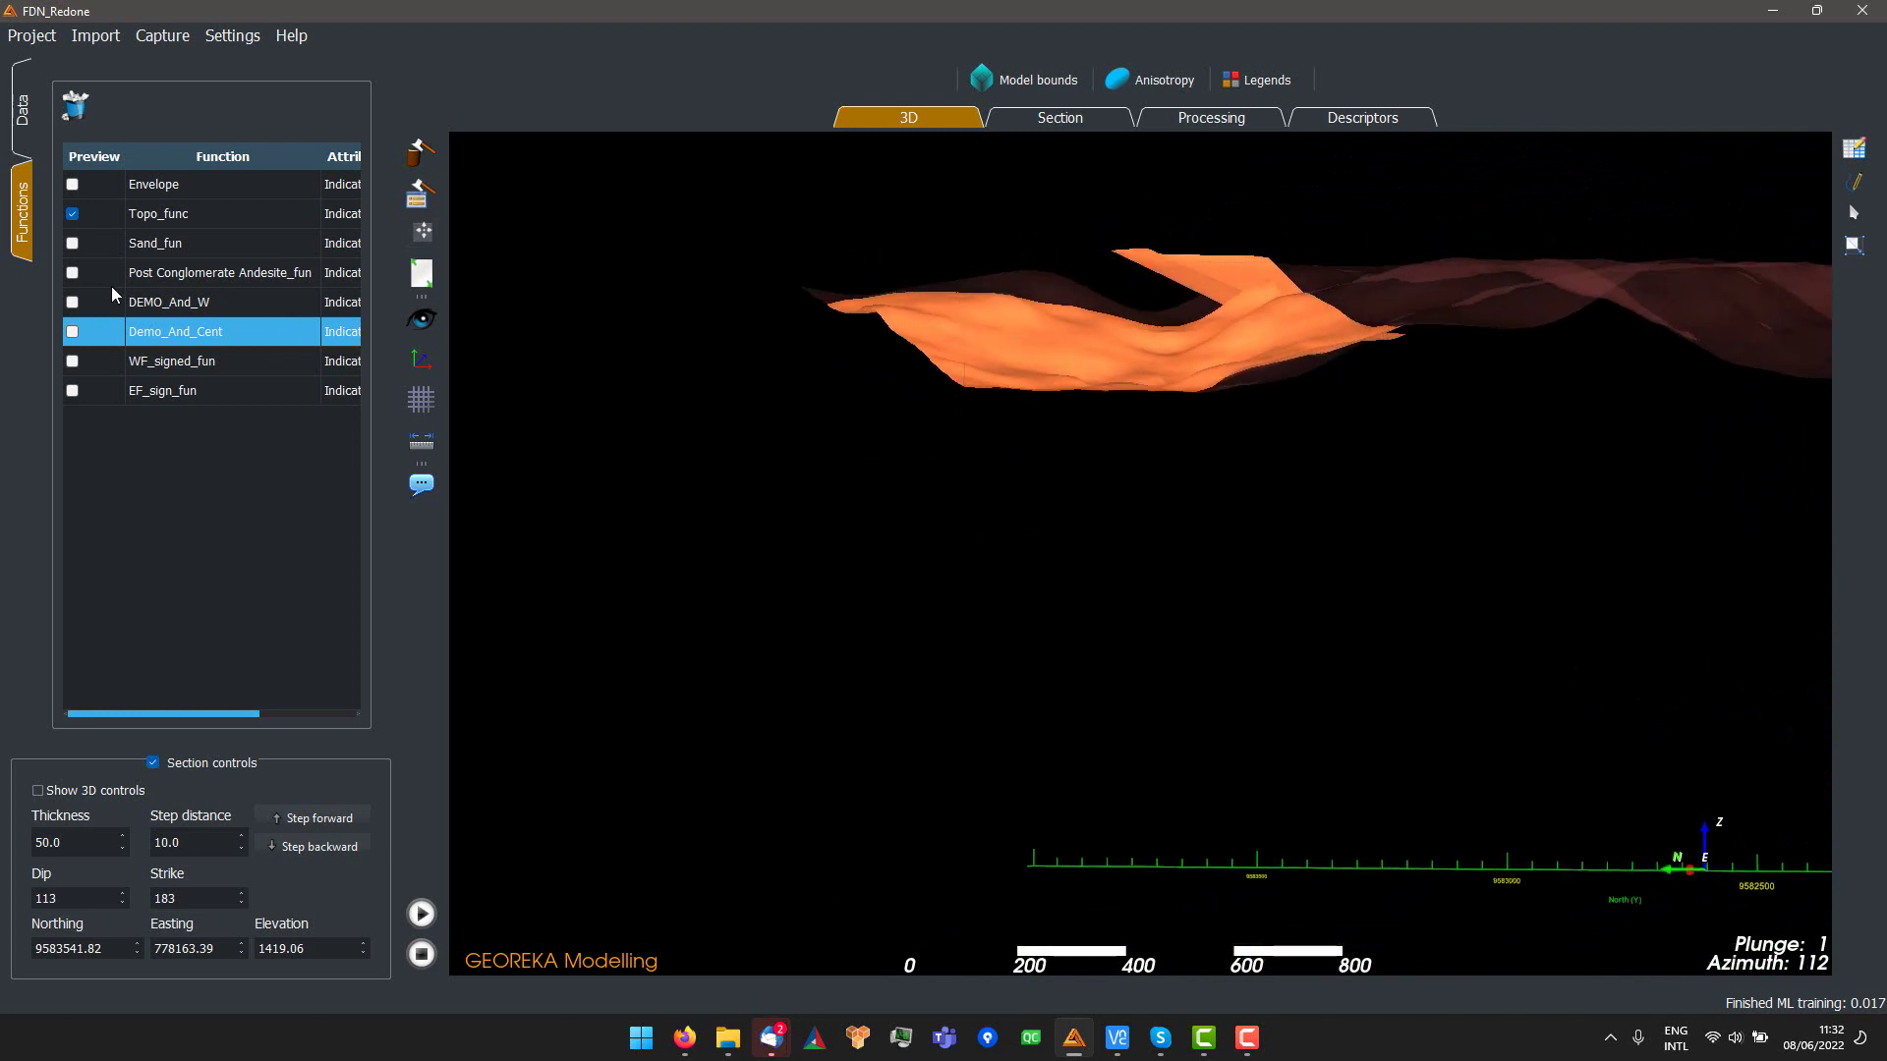
left_click(71, 243)
left_click_drag(585, 357, 1283, 471)
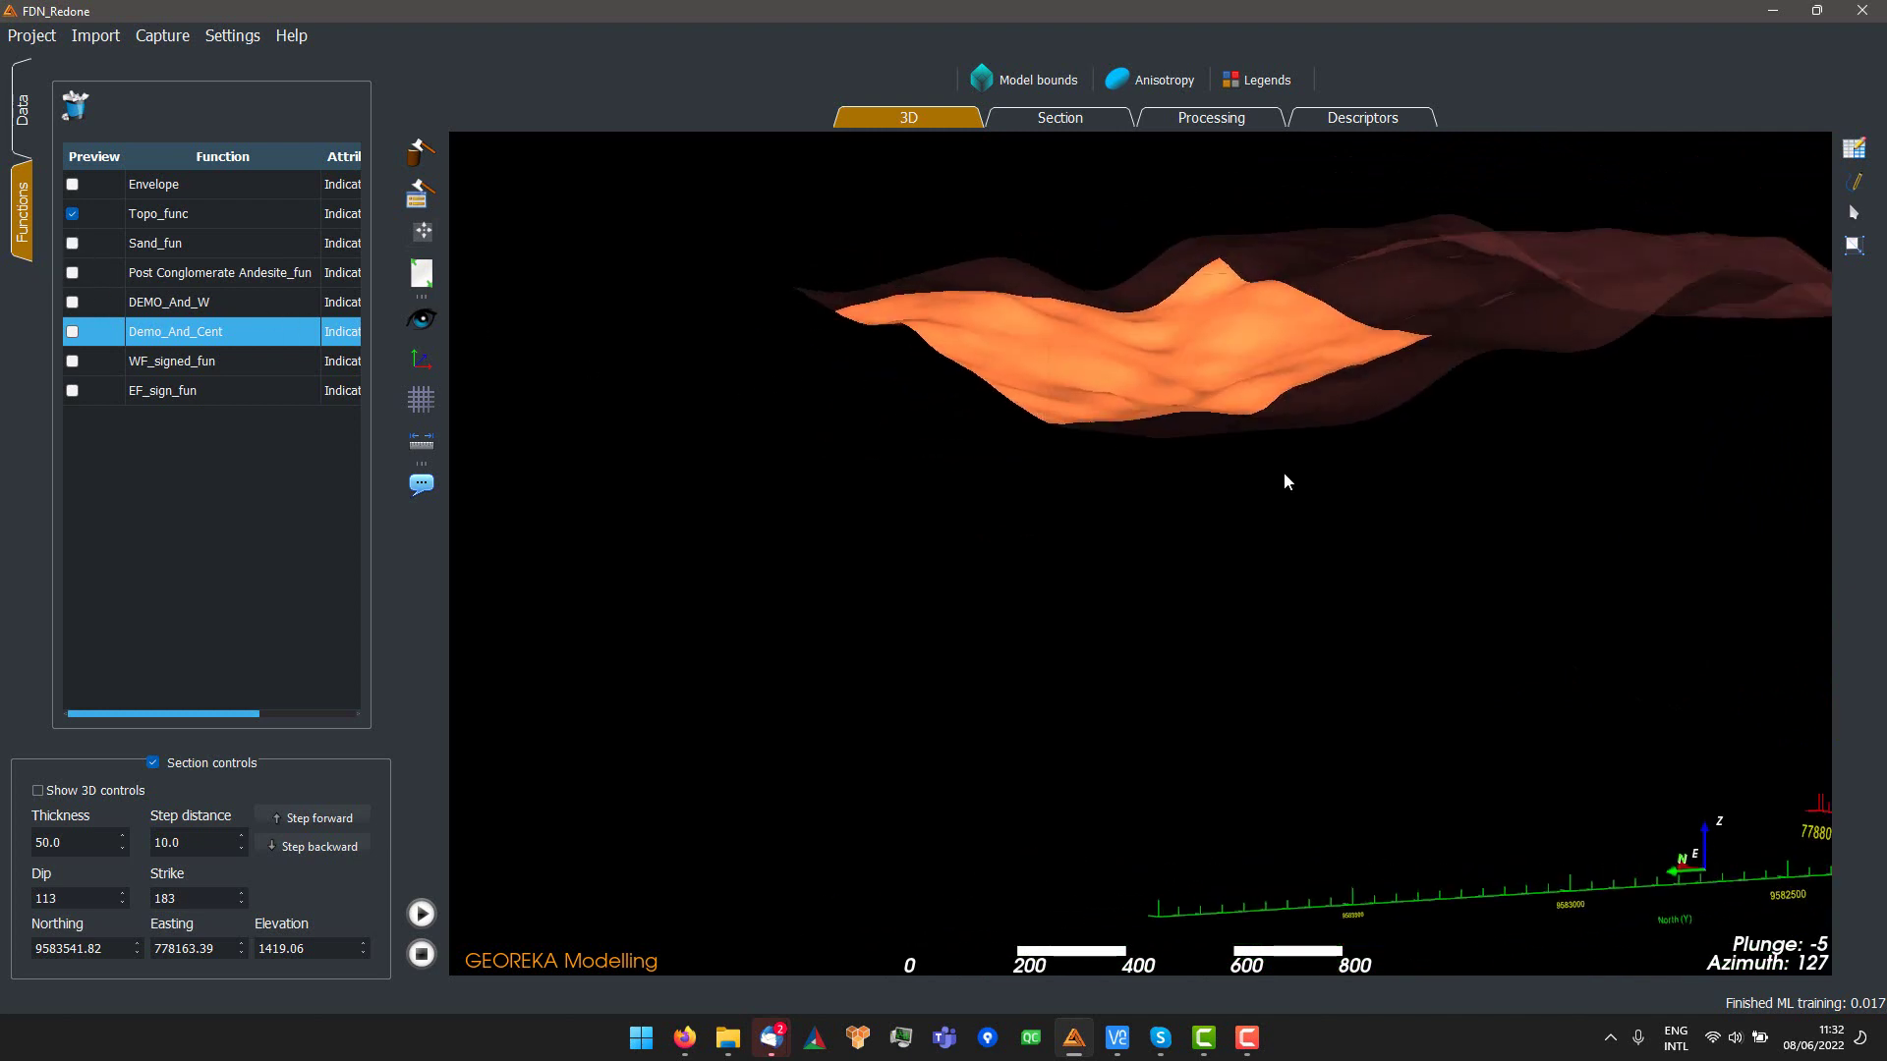
scroll(1246, 404, "up", 3)
middle_click_drag(1245, 405, 1276, 623)
left_click_drag(1277, 625, 1234, 155)
scroll(1225, 505, "down", 2)
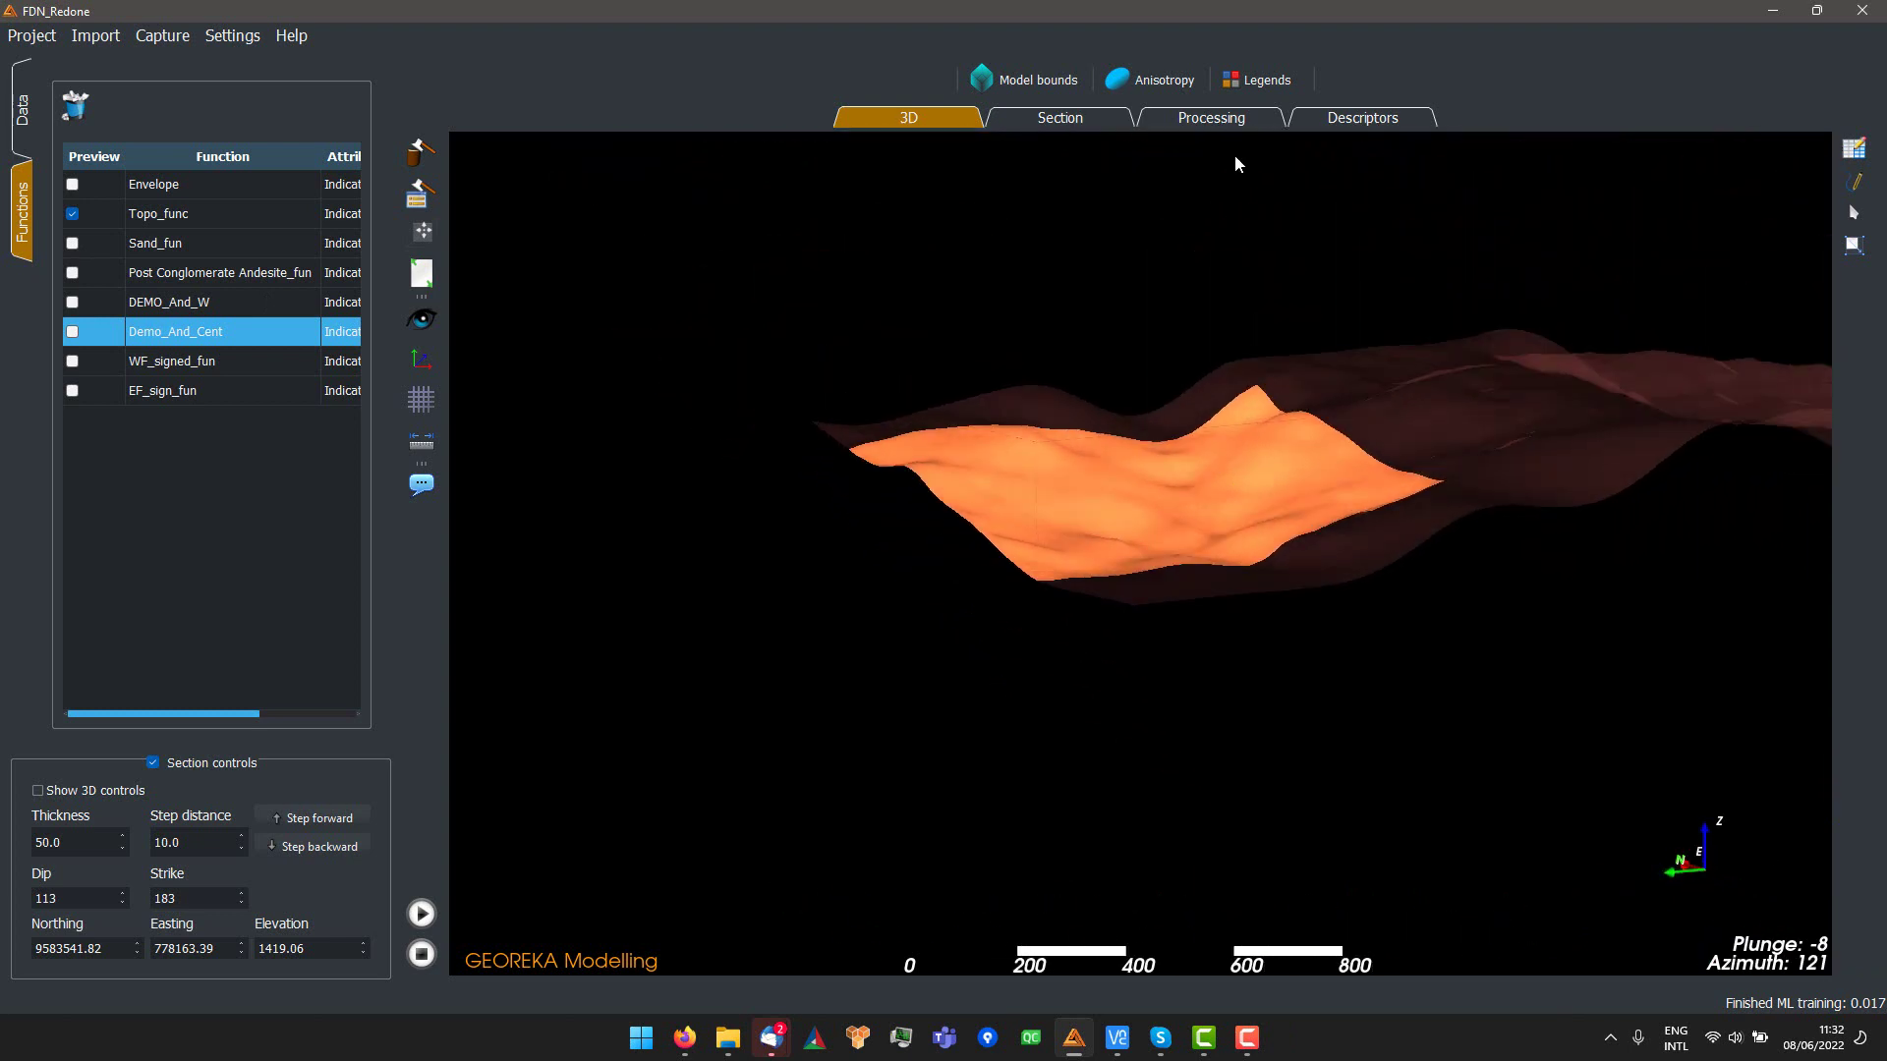
- Create a new model descriptor named Scen1
left_click(1336, 117)
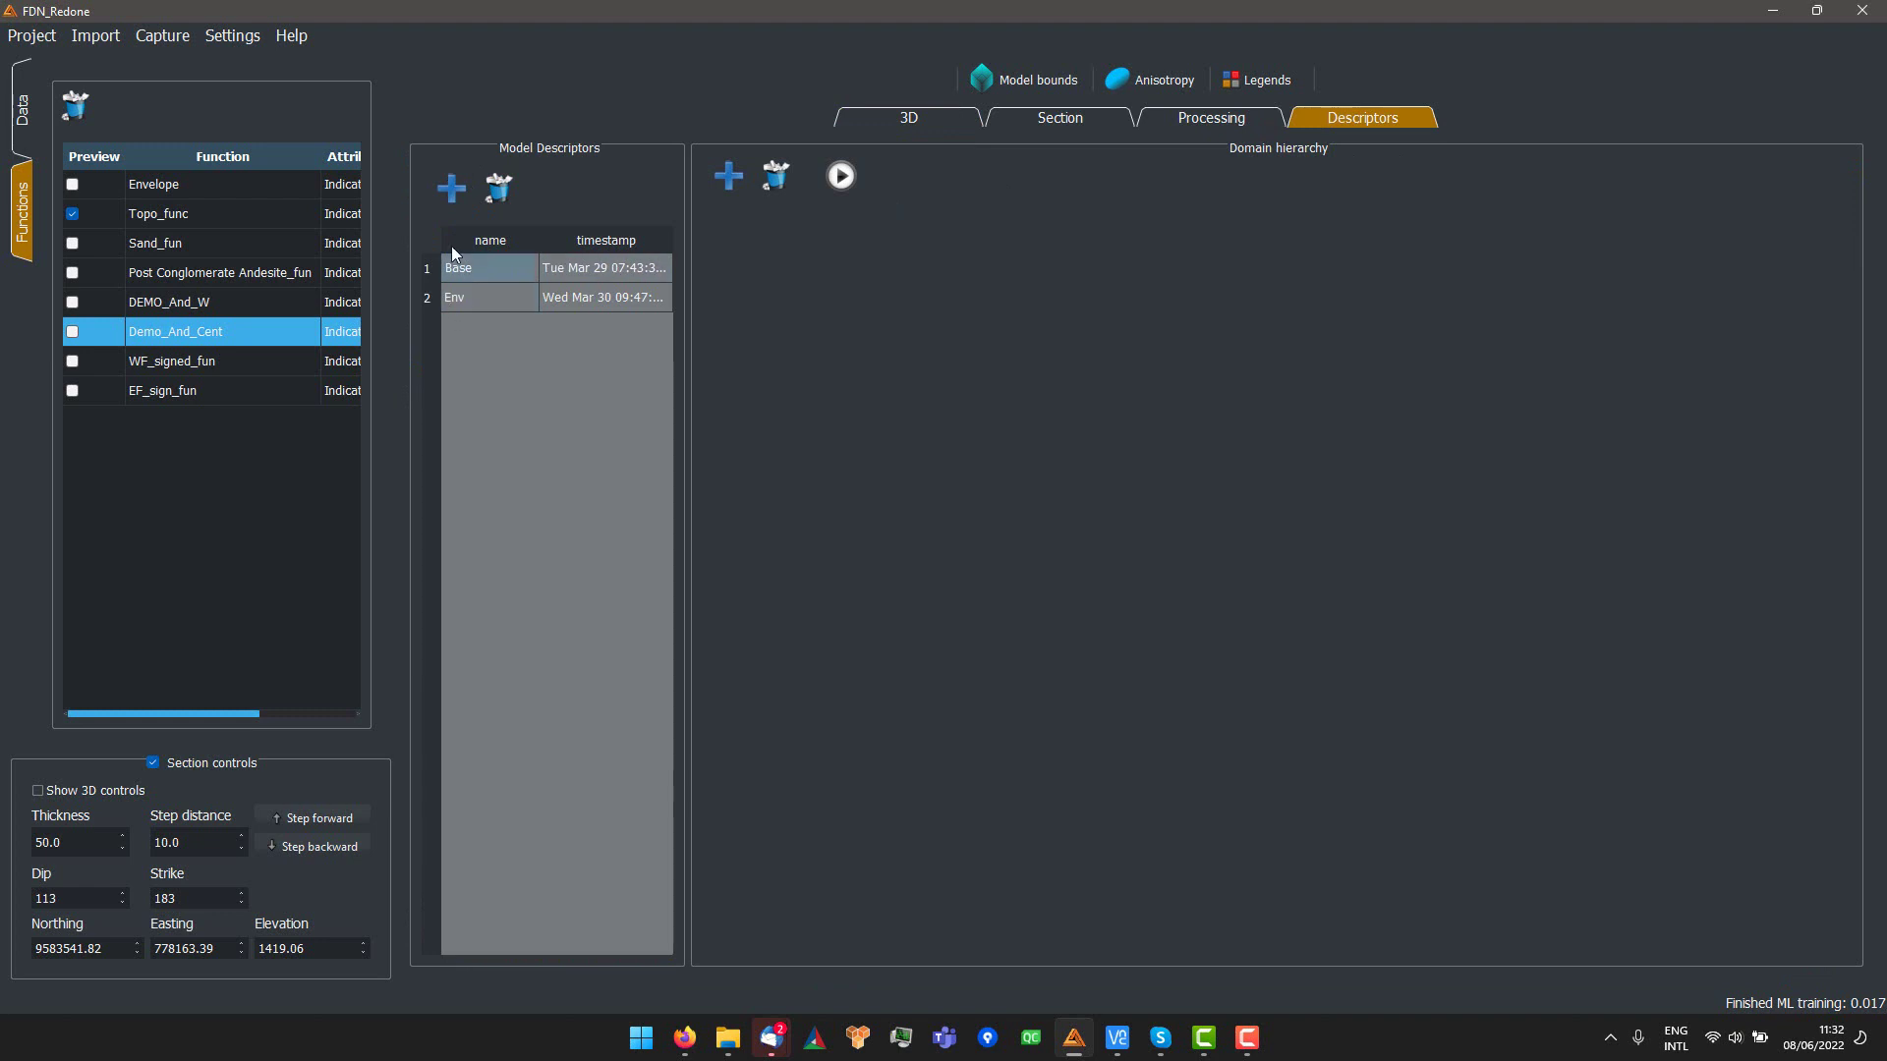
left_click(451, 189)
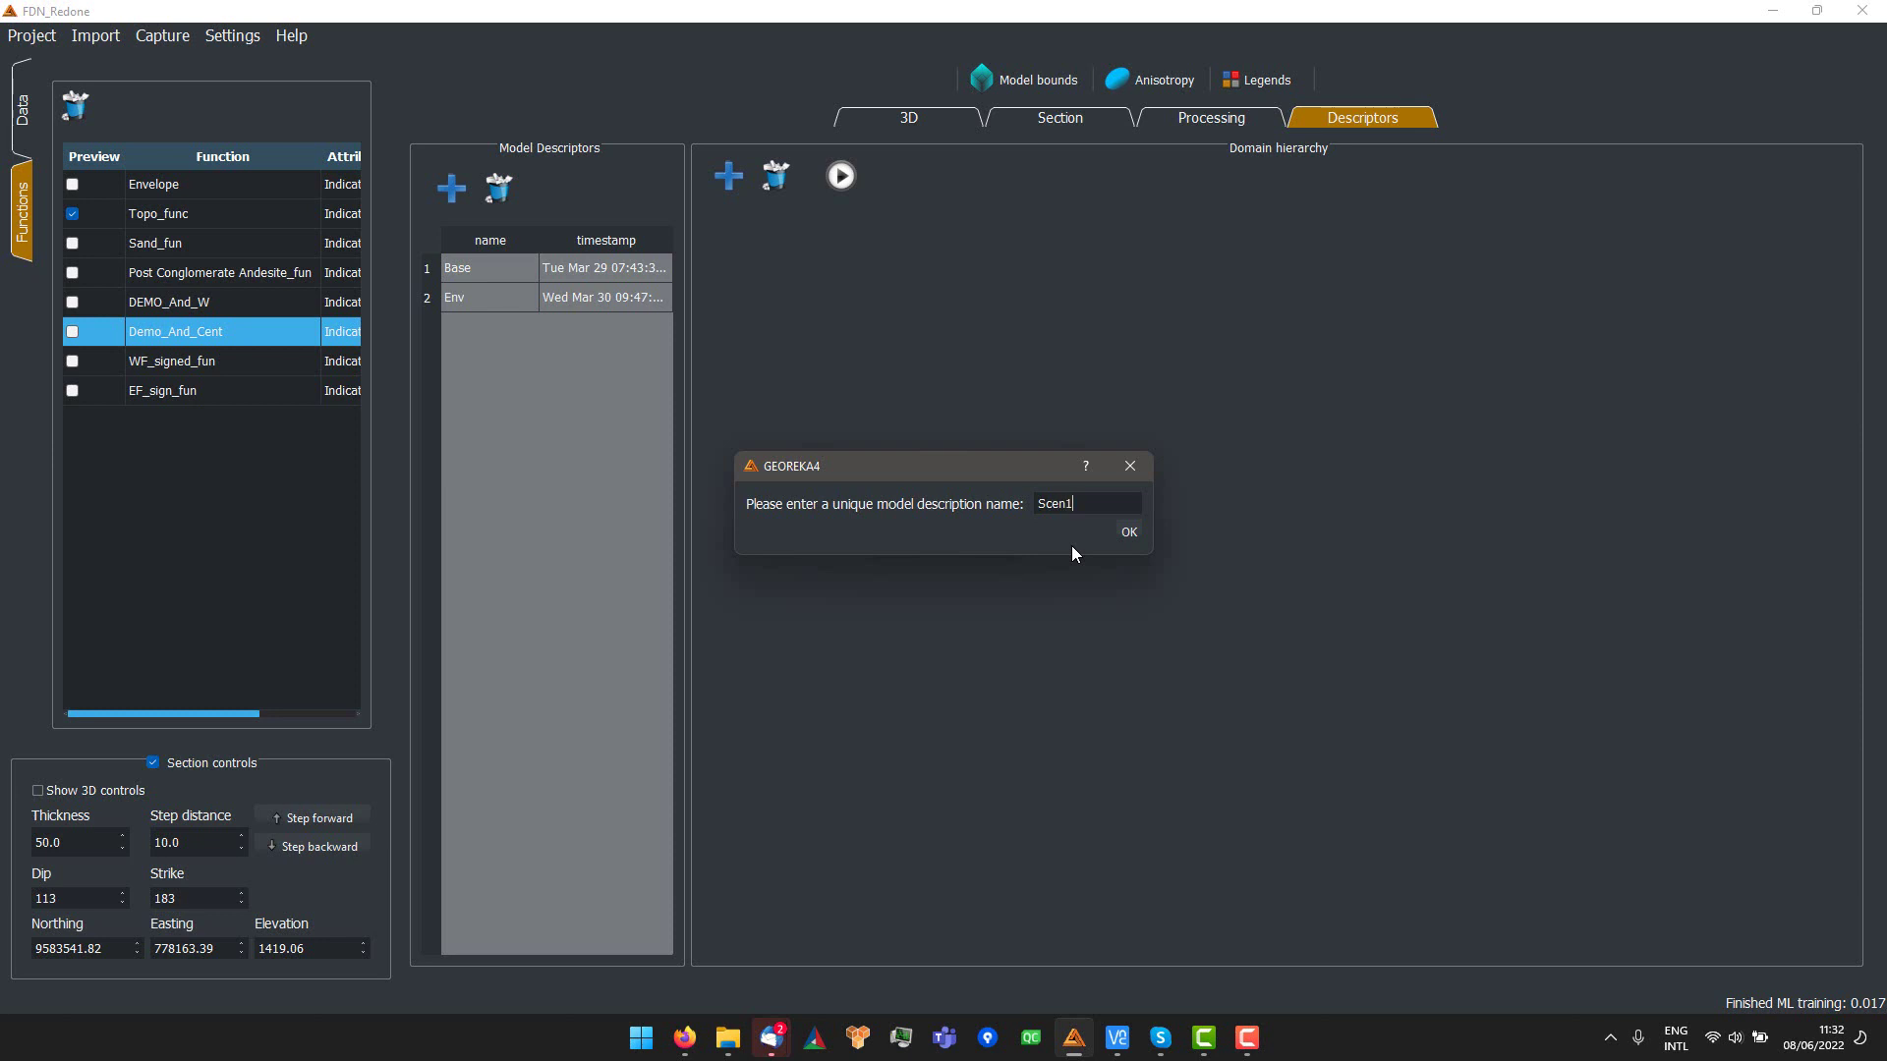
left_click(1130, 537)
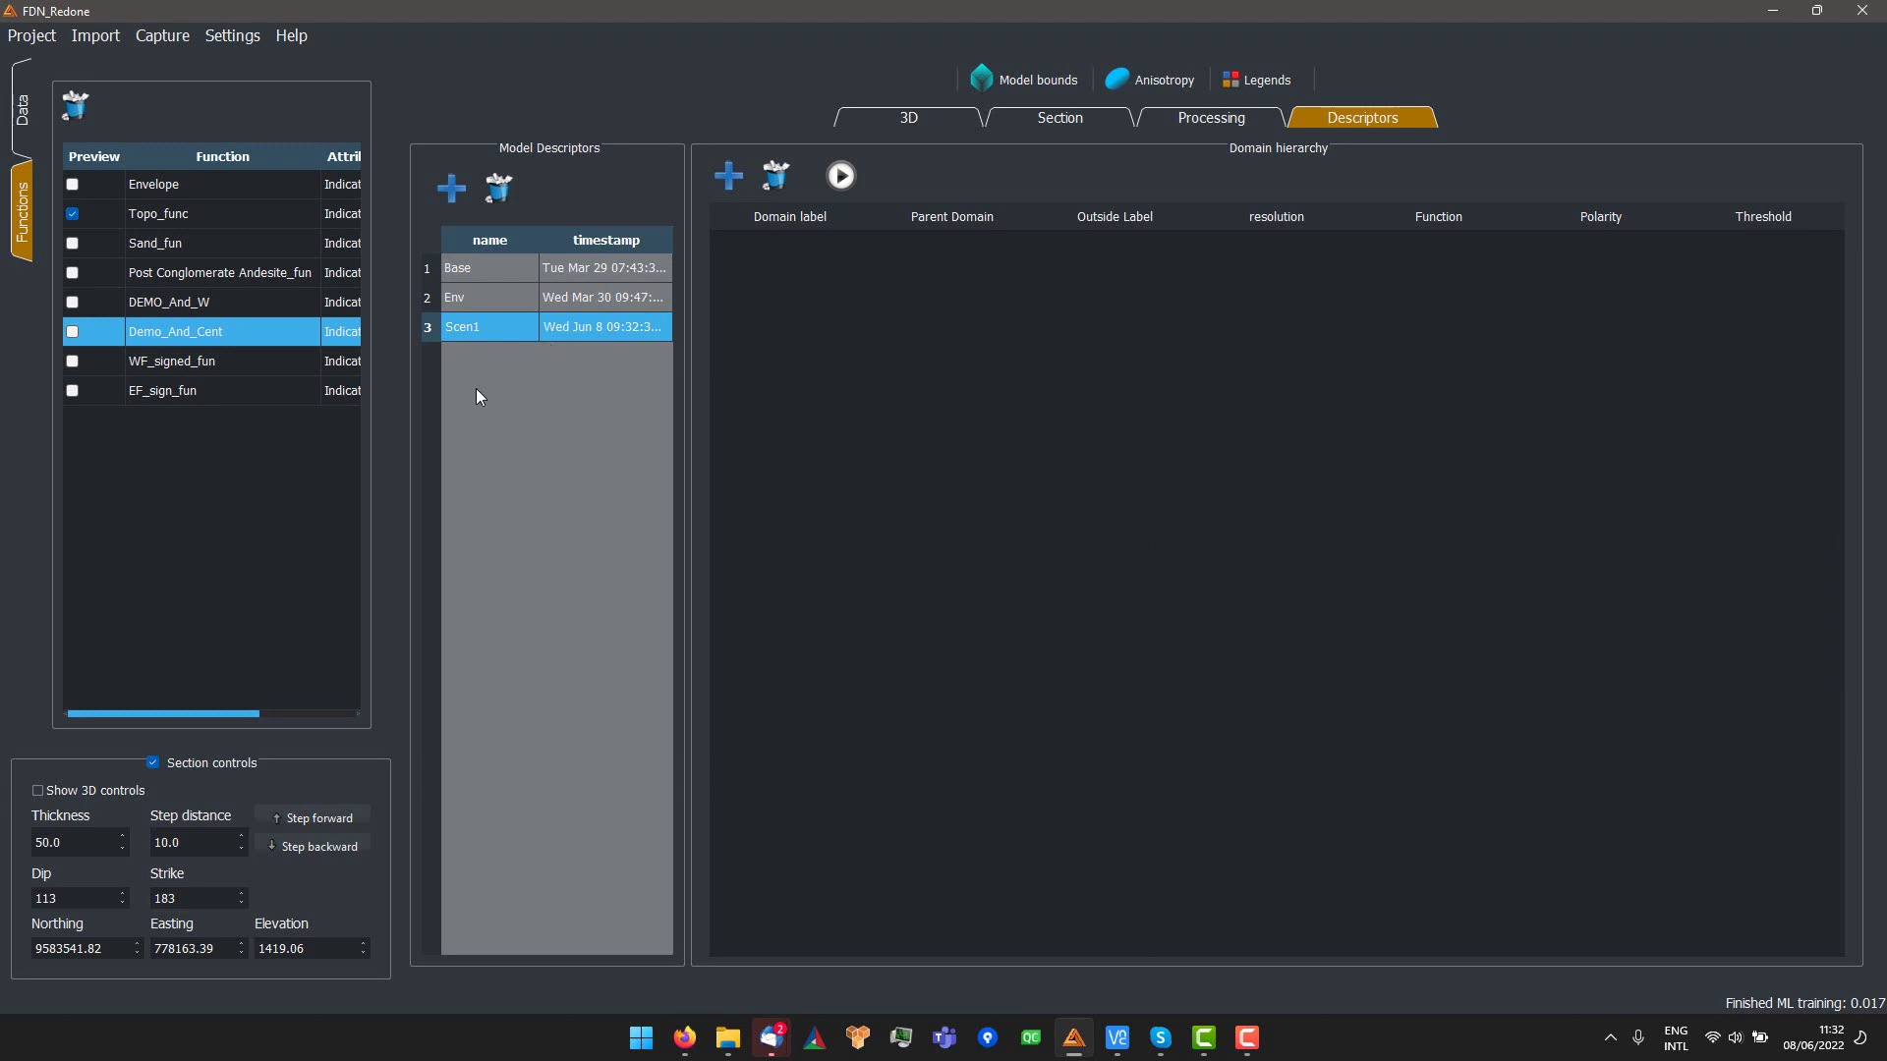
- Add a domain labelled Air to Scen1, replacing Unknown with boundary function Topo_func, resolution 15, threshold 0 and polarity >=
left_click(728, 176)
left_click(1029, 363)
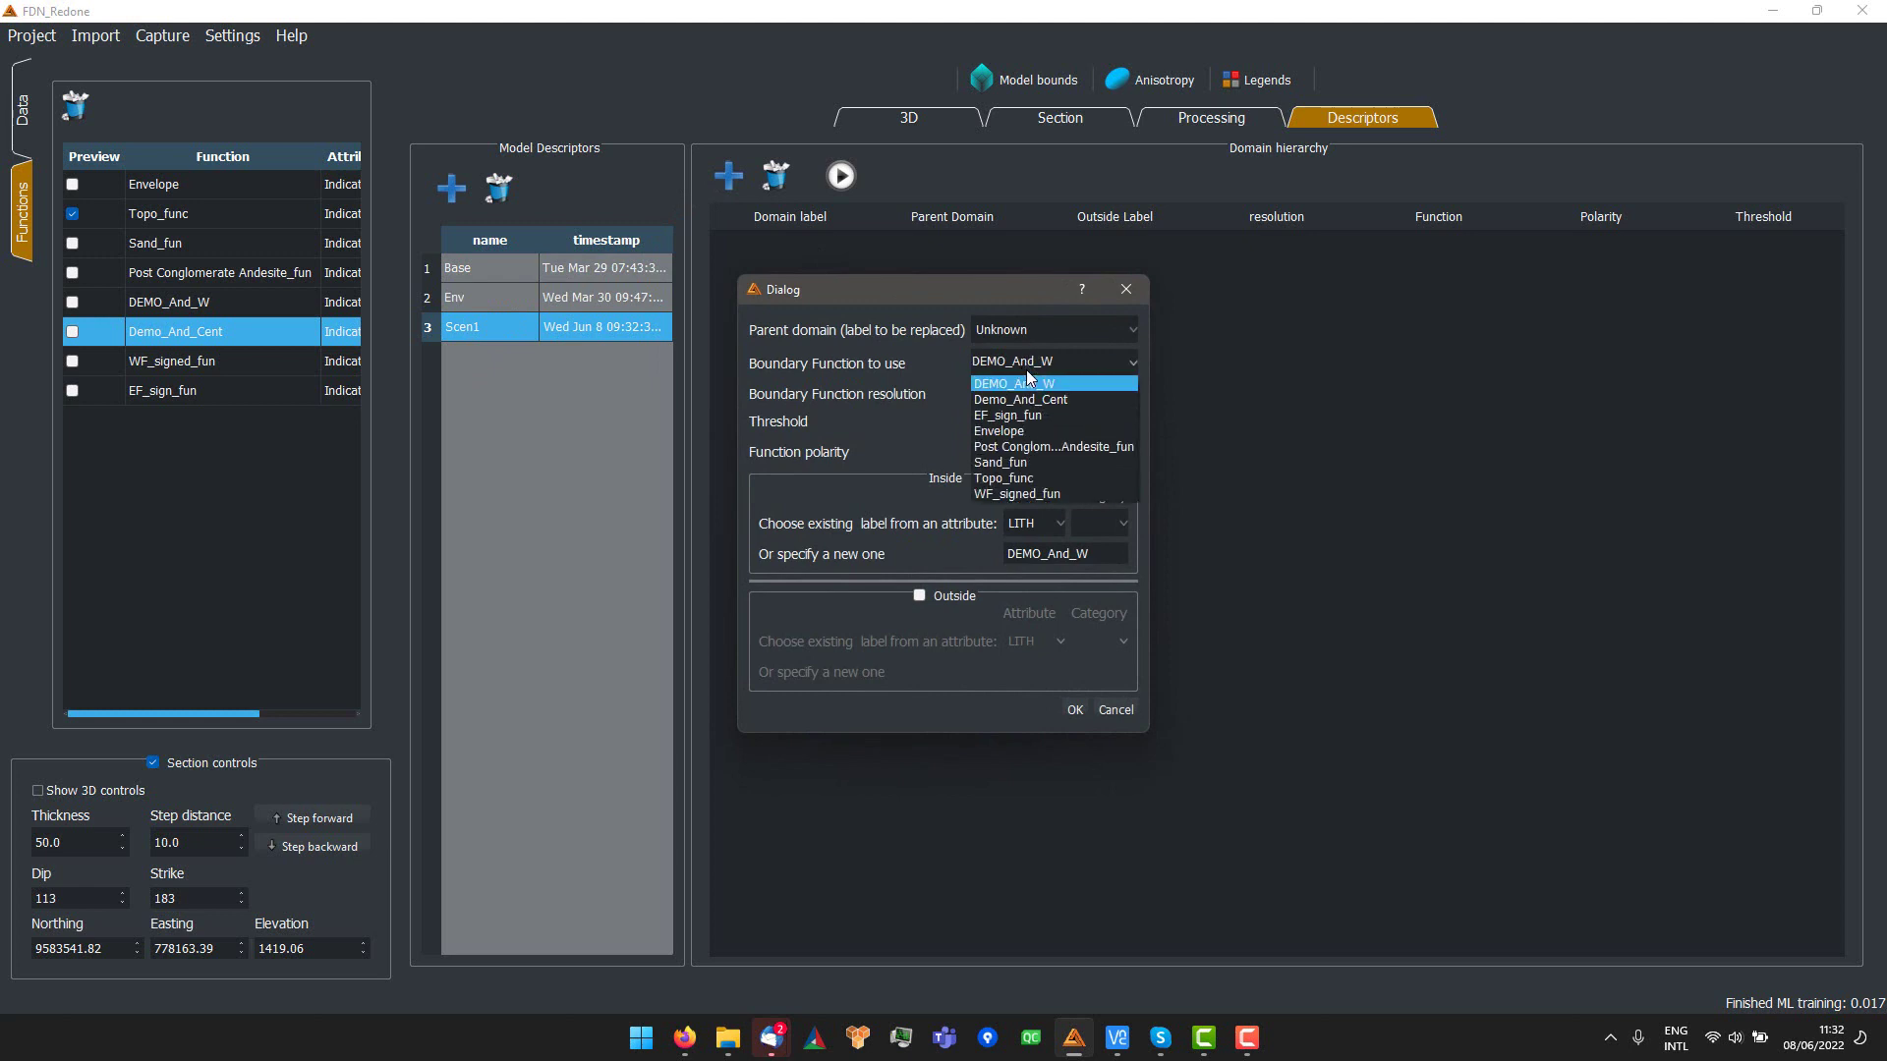
left_click(1119, 478)
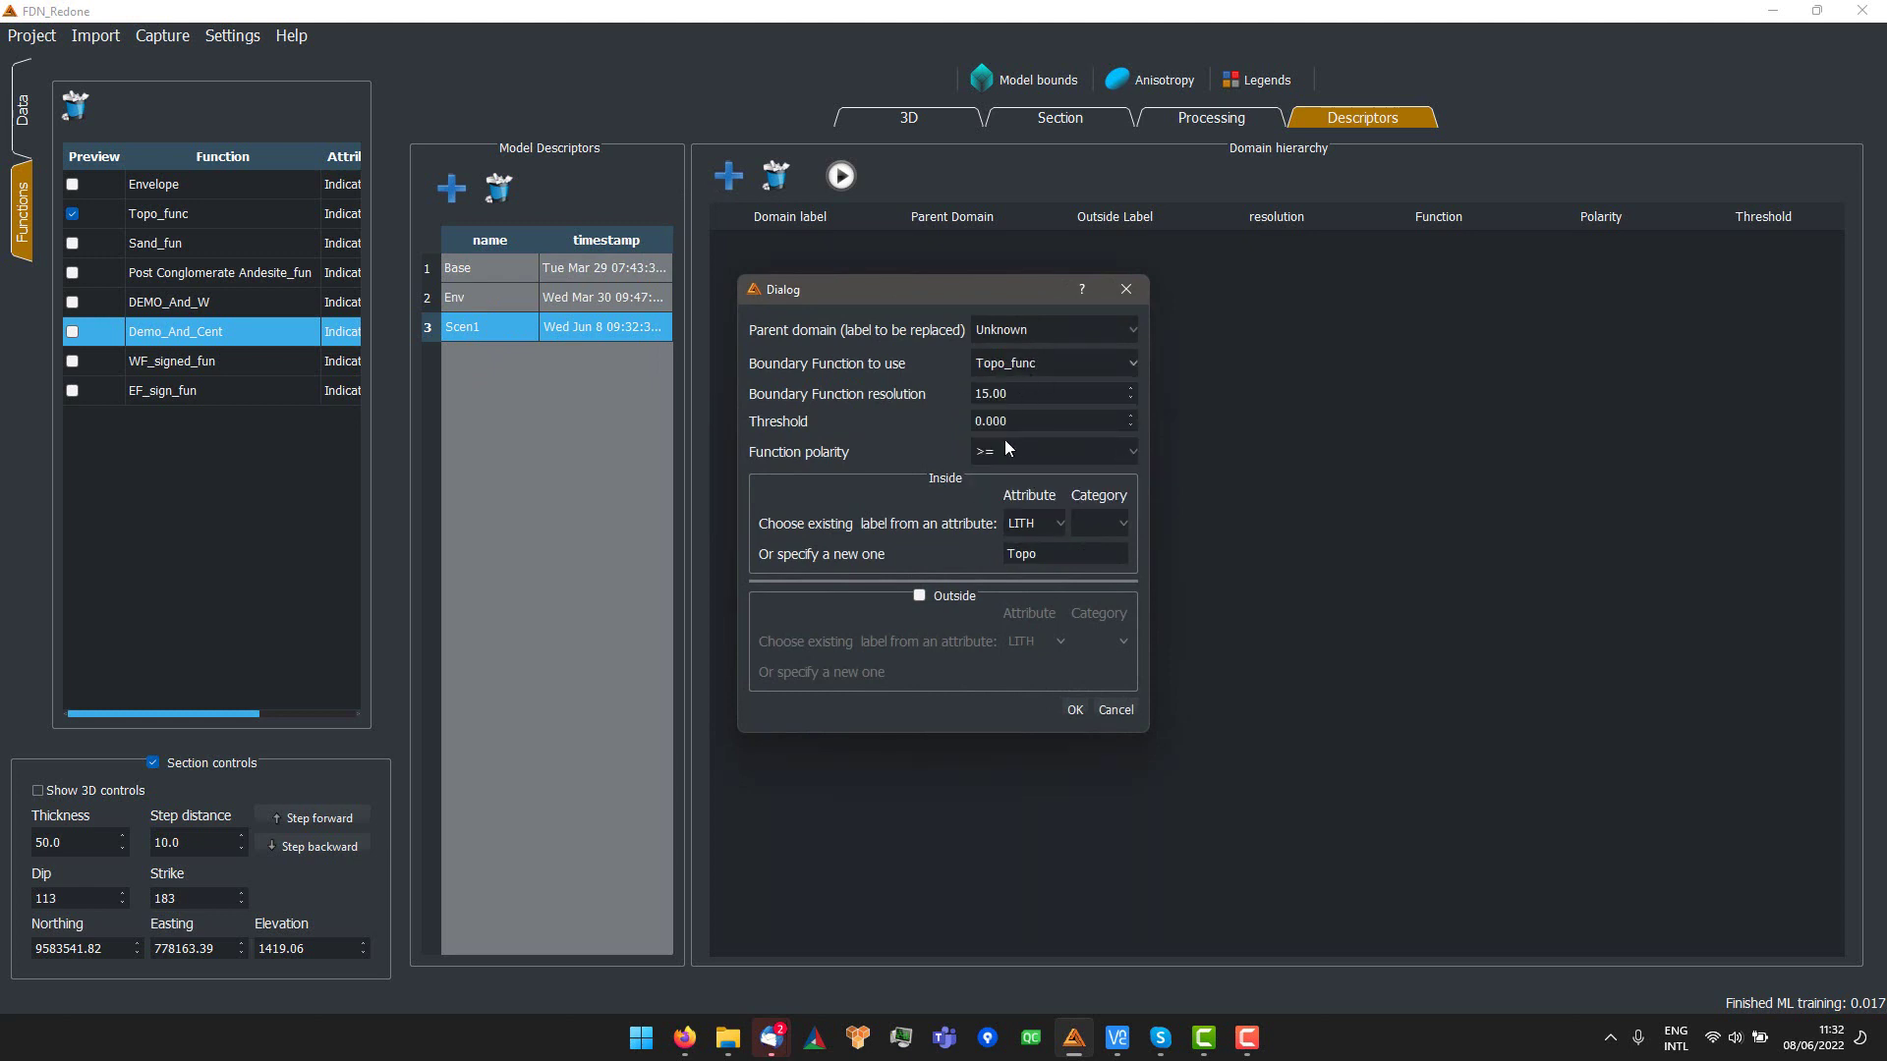
double_click(1041, 545)
type("Air")
left_click(1075, 710)
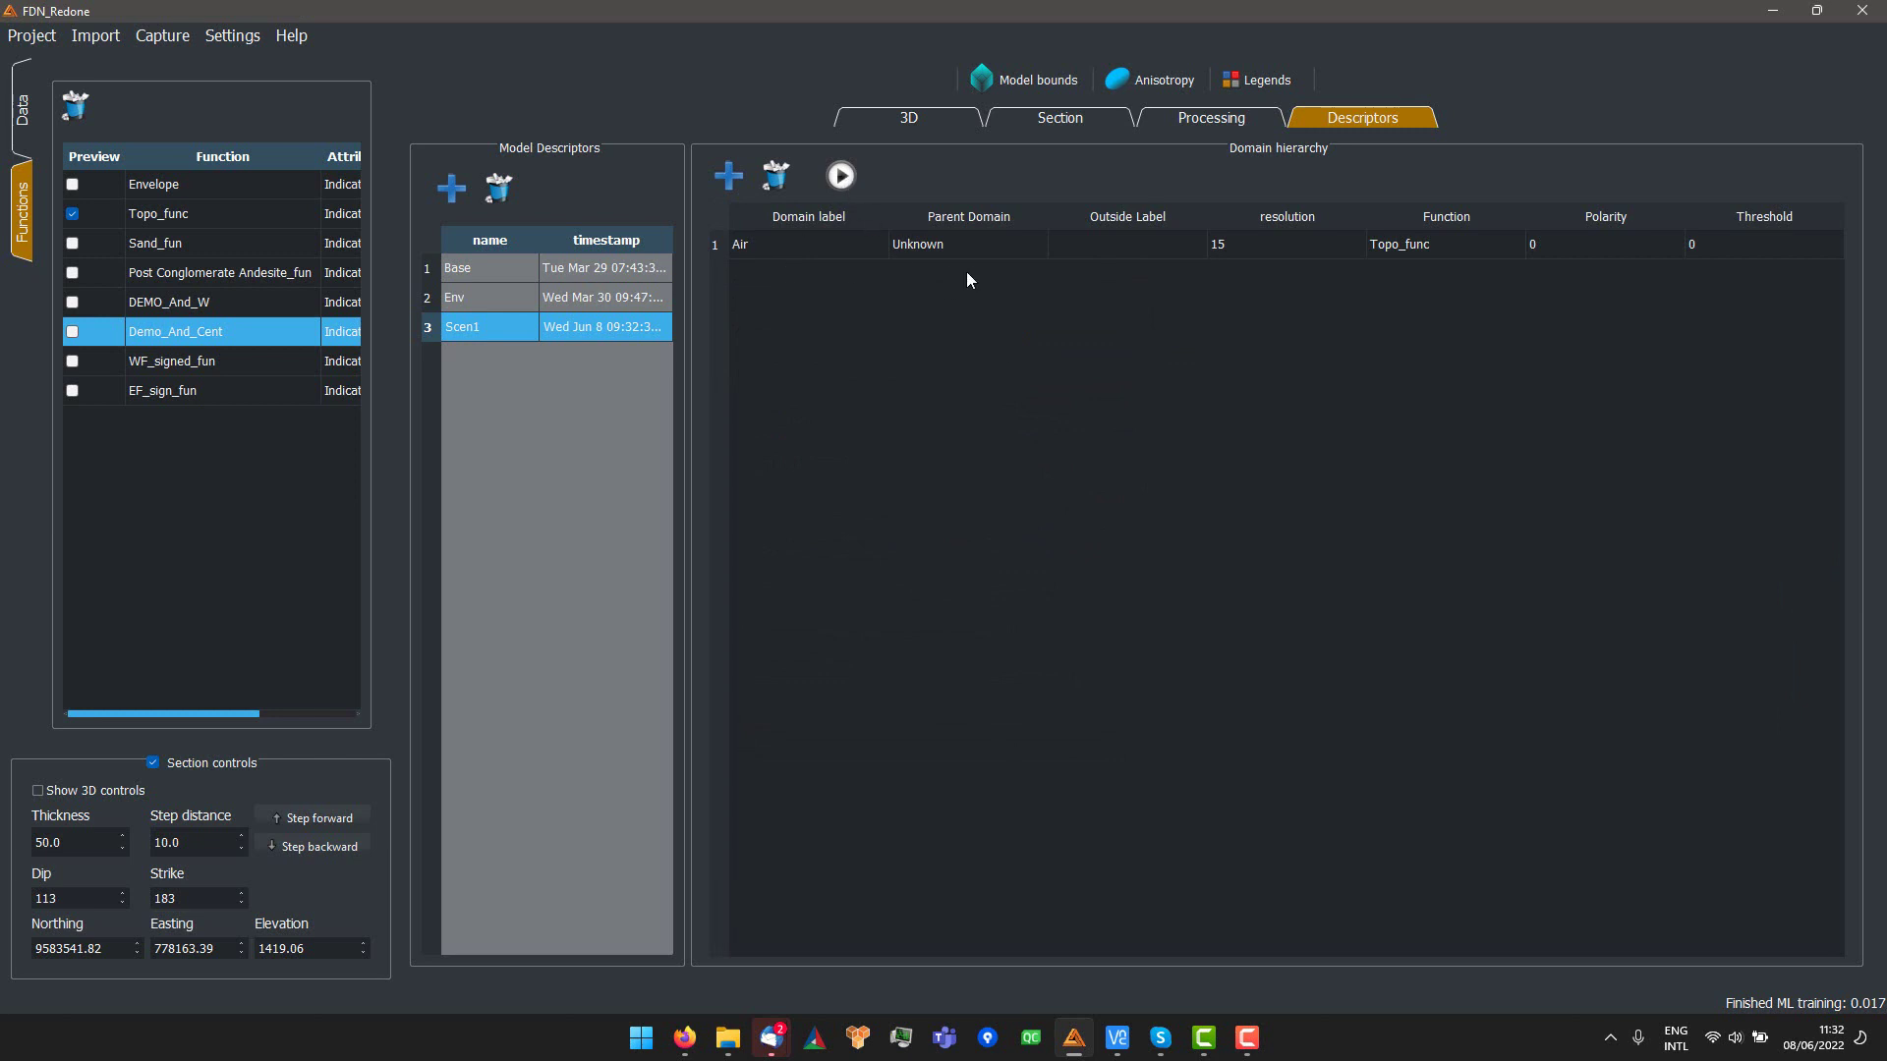
- Build the Scen1 model with base resolution 100 and final tetrahedra optimization, and view it in the 3D scene
left_click(825, 178)
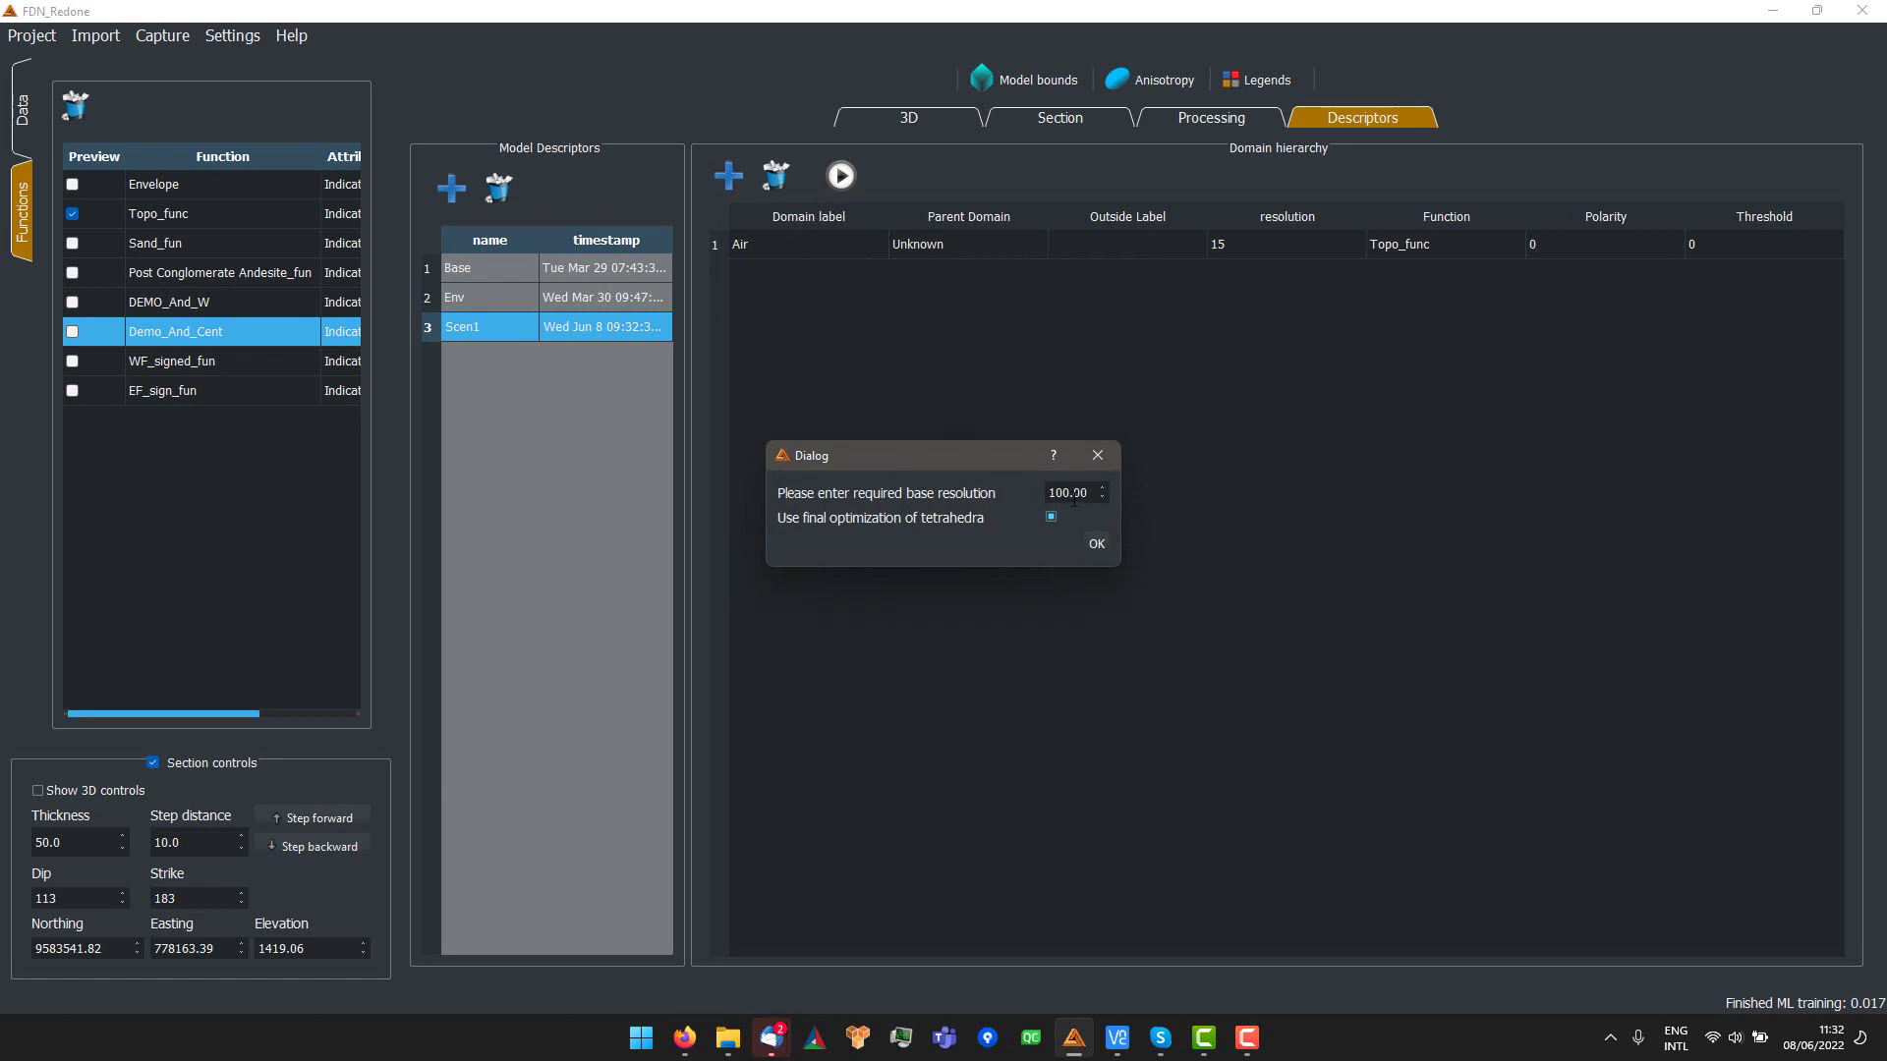
left_click(1097, 545)
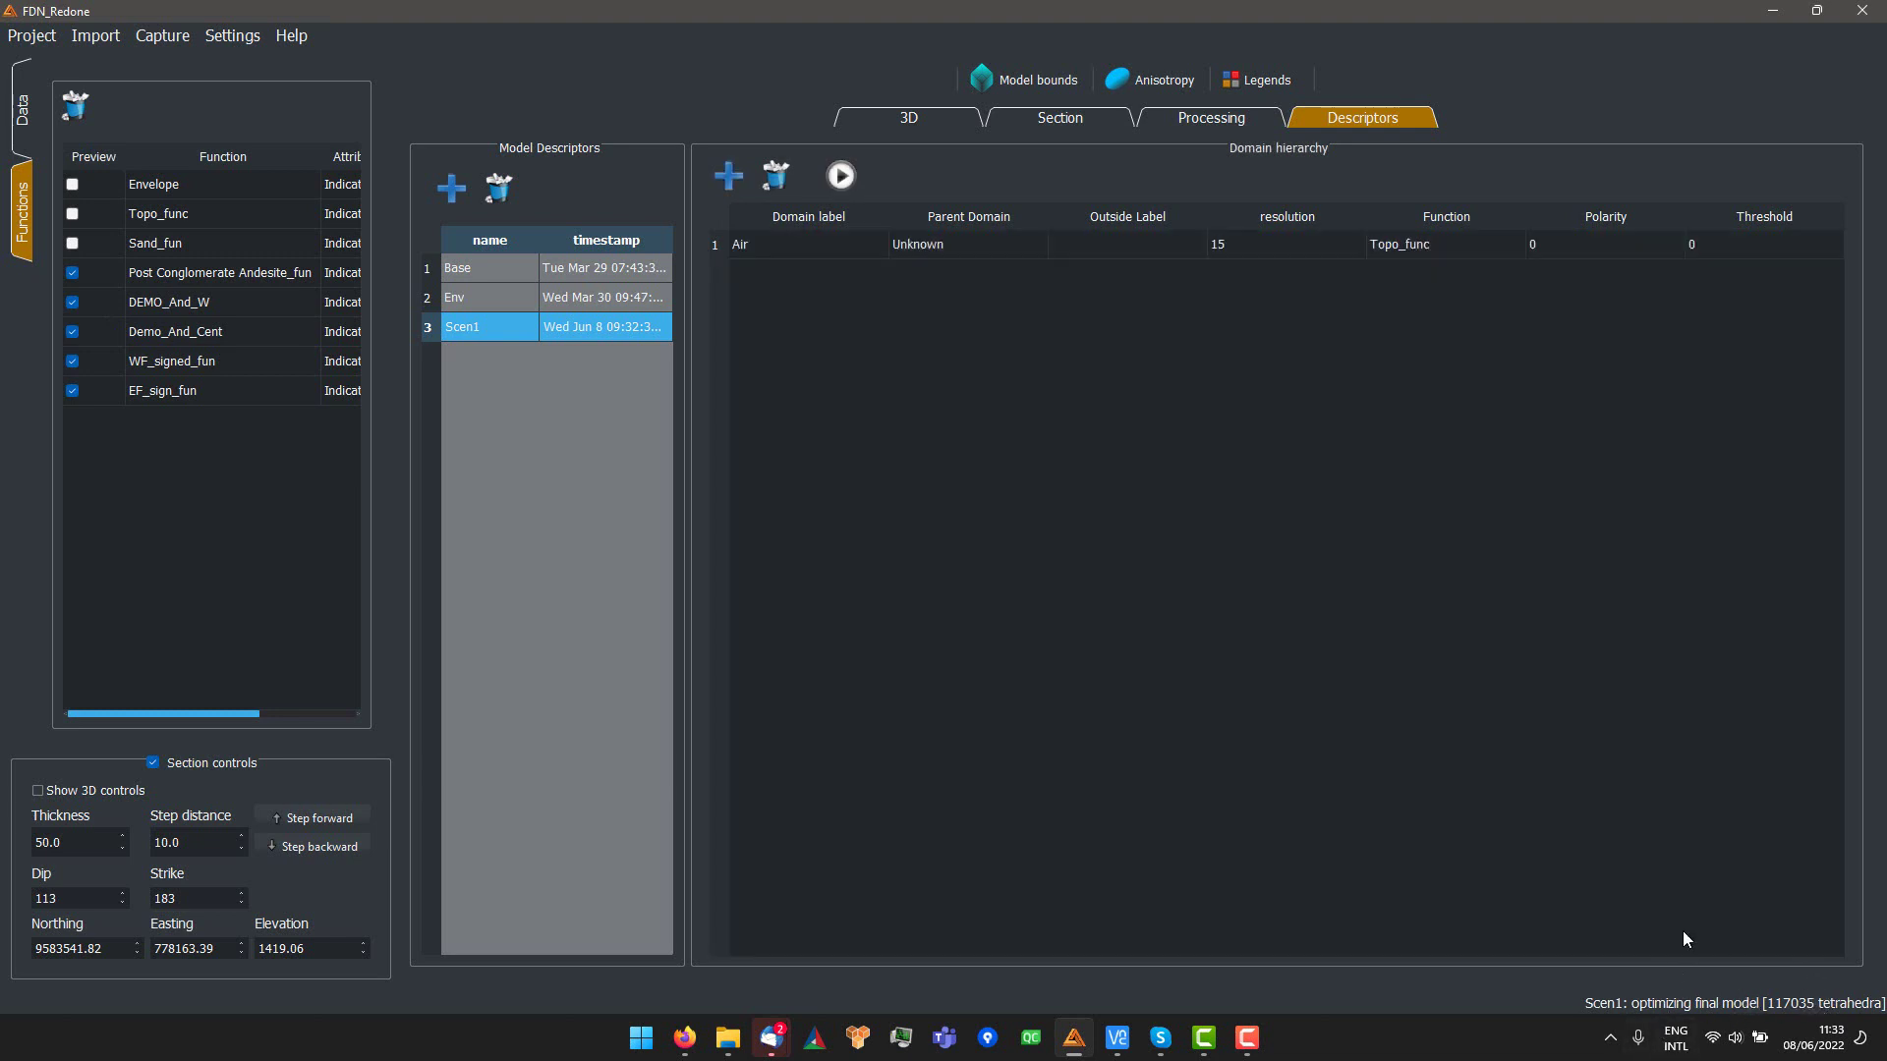
left_click(877, 117)
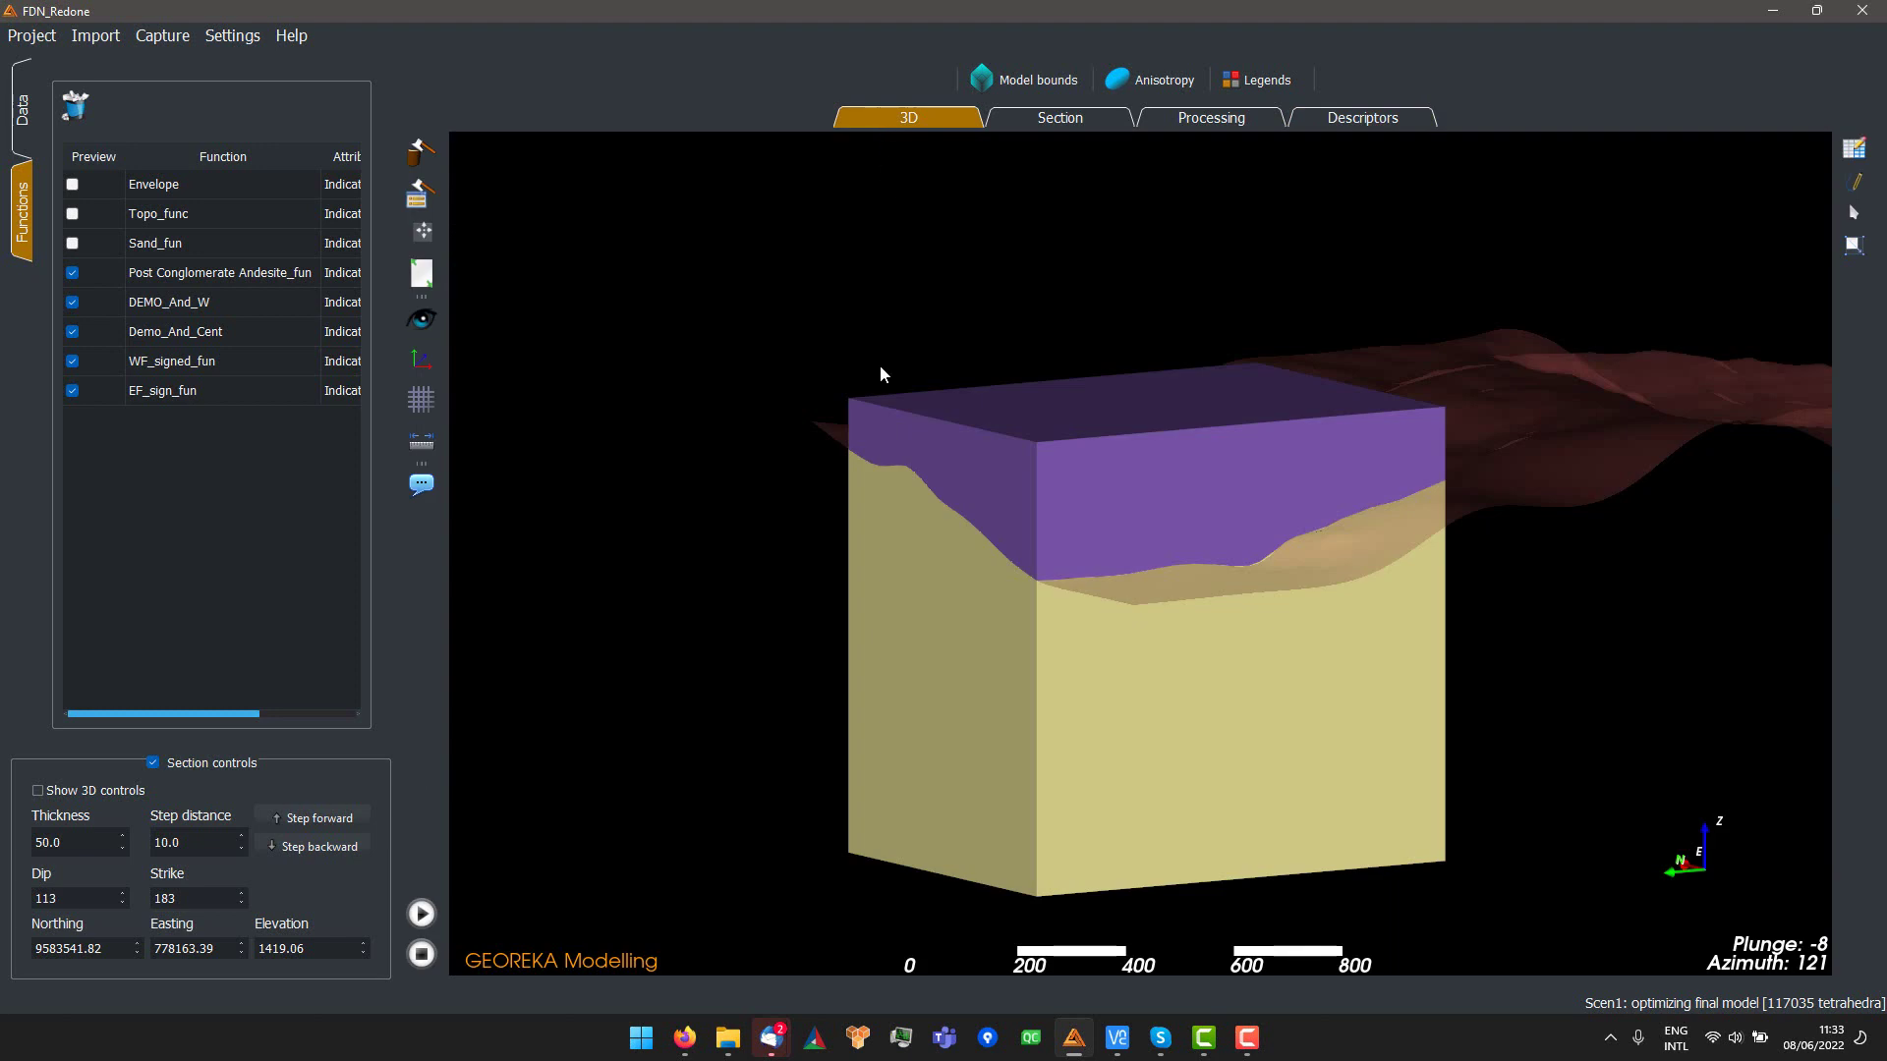
left_click_drag(880, 363, 1170, 515)
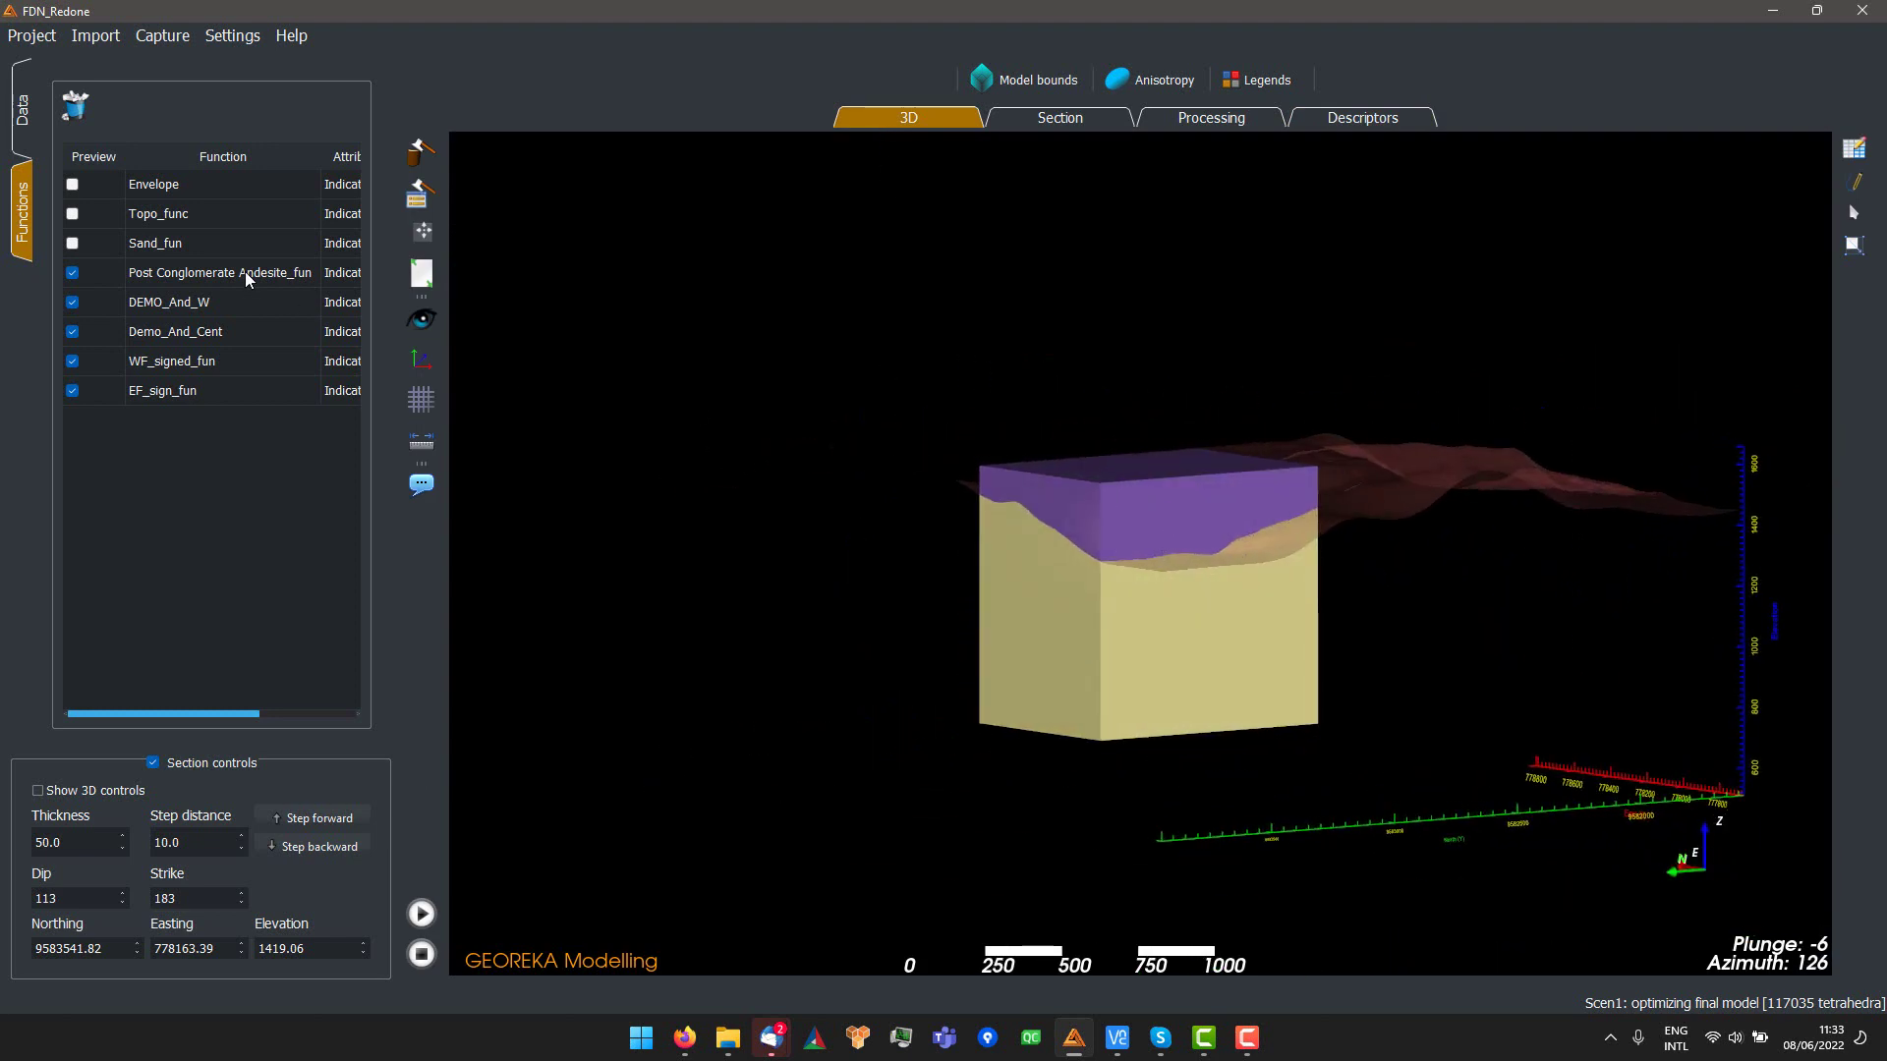
- Hide the Air category of the Scen1 model and inspect which side of the topography the Unknown domain fills
left_click(22, 106)
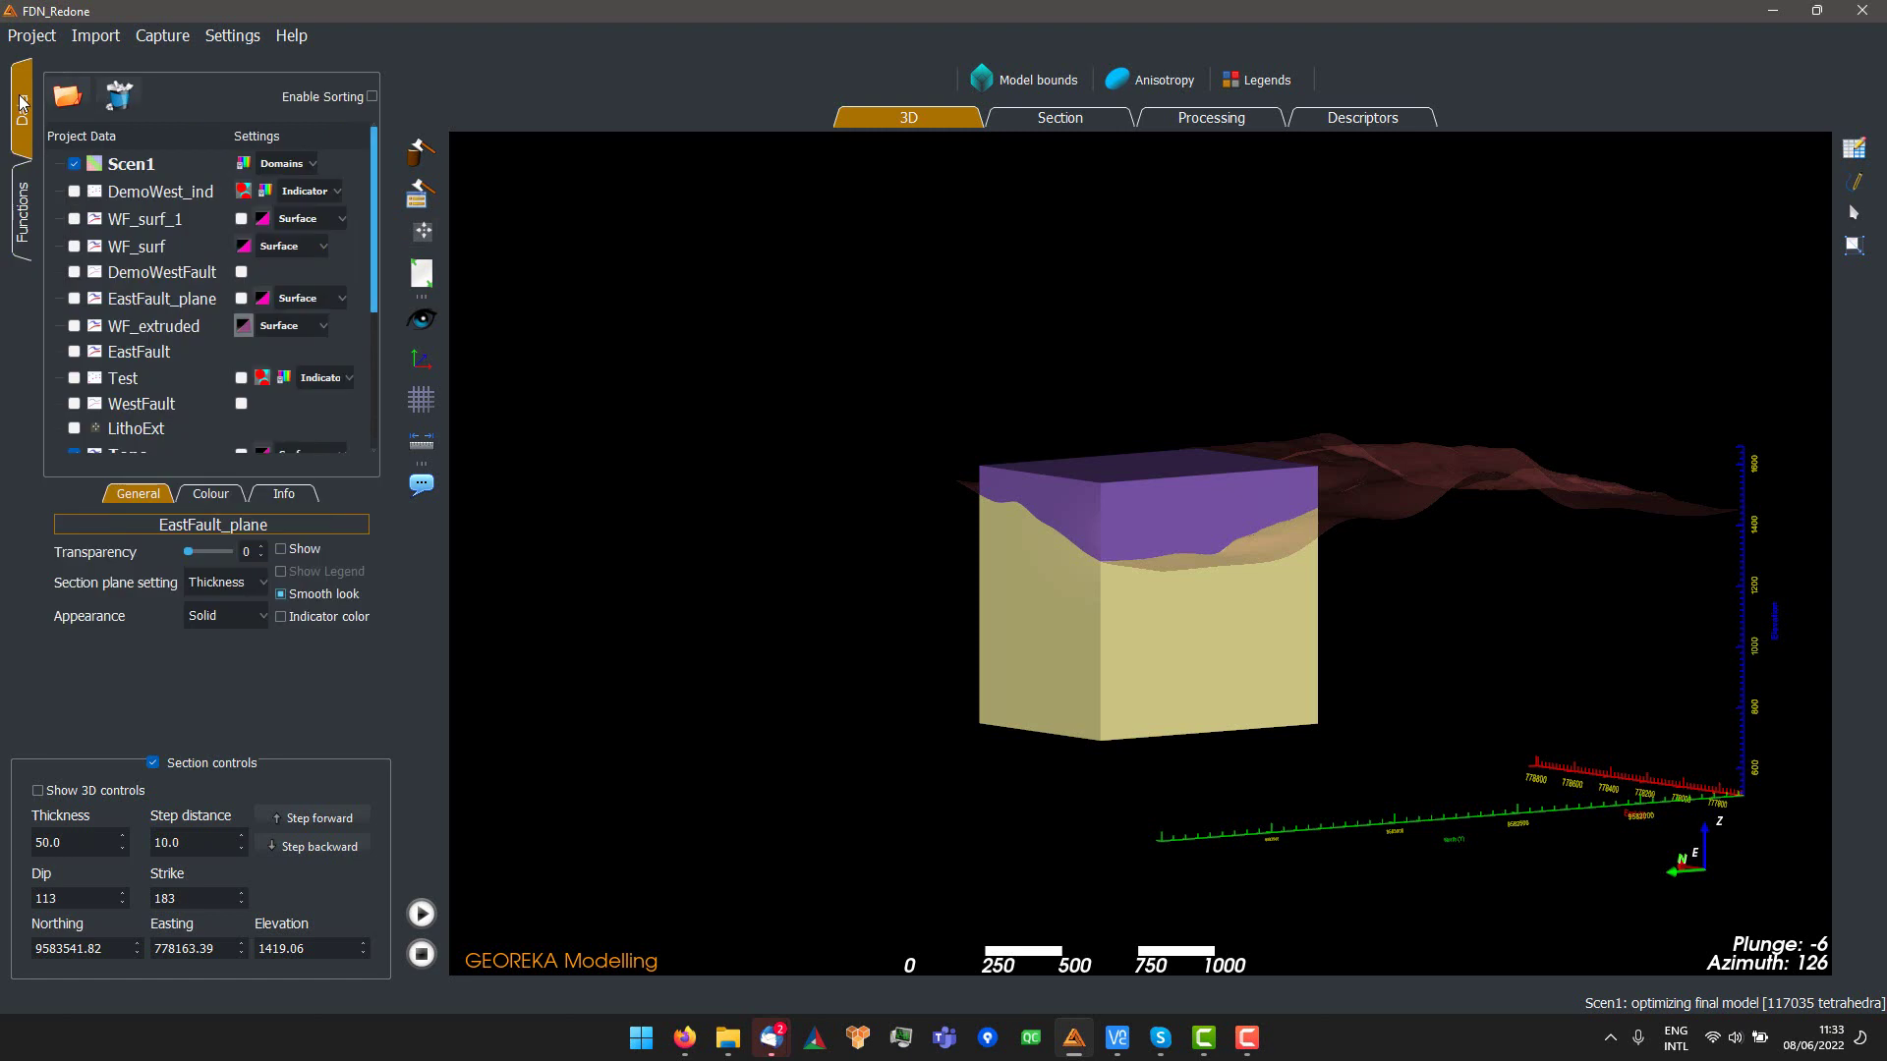
left_click(246, 164)
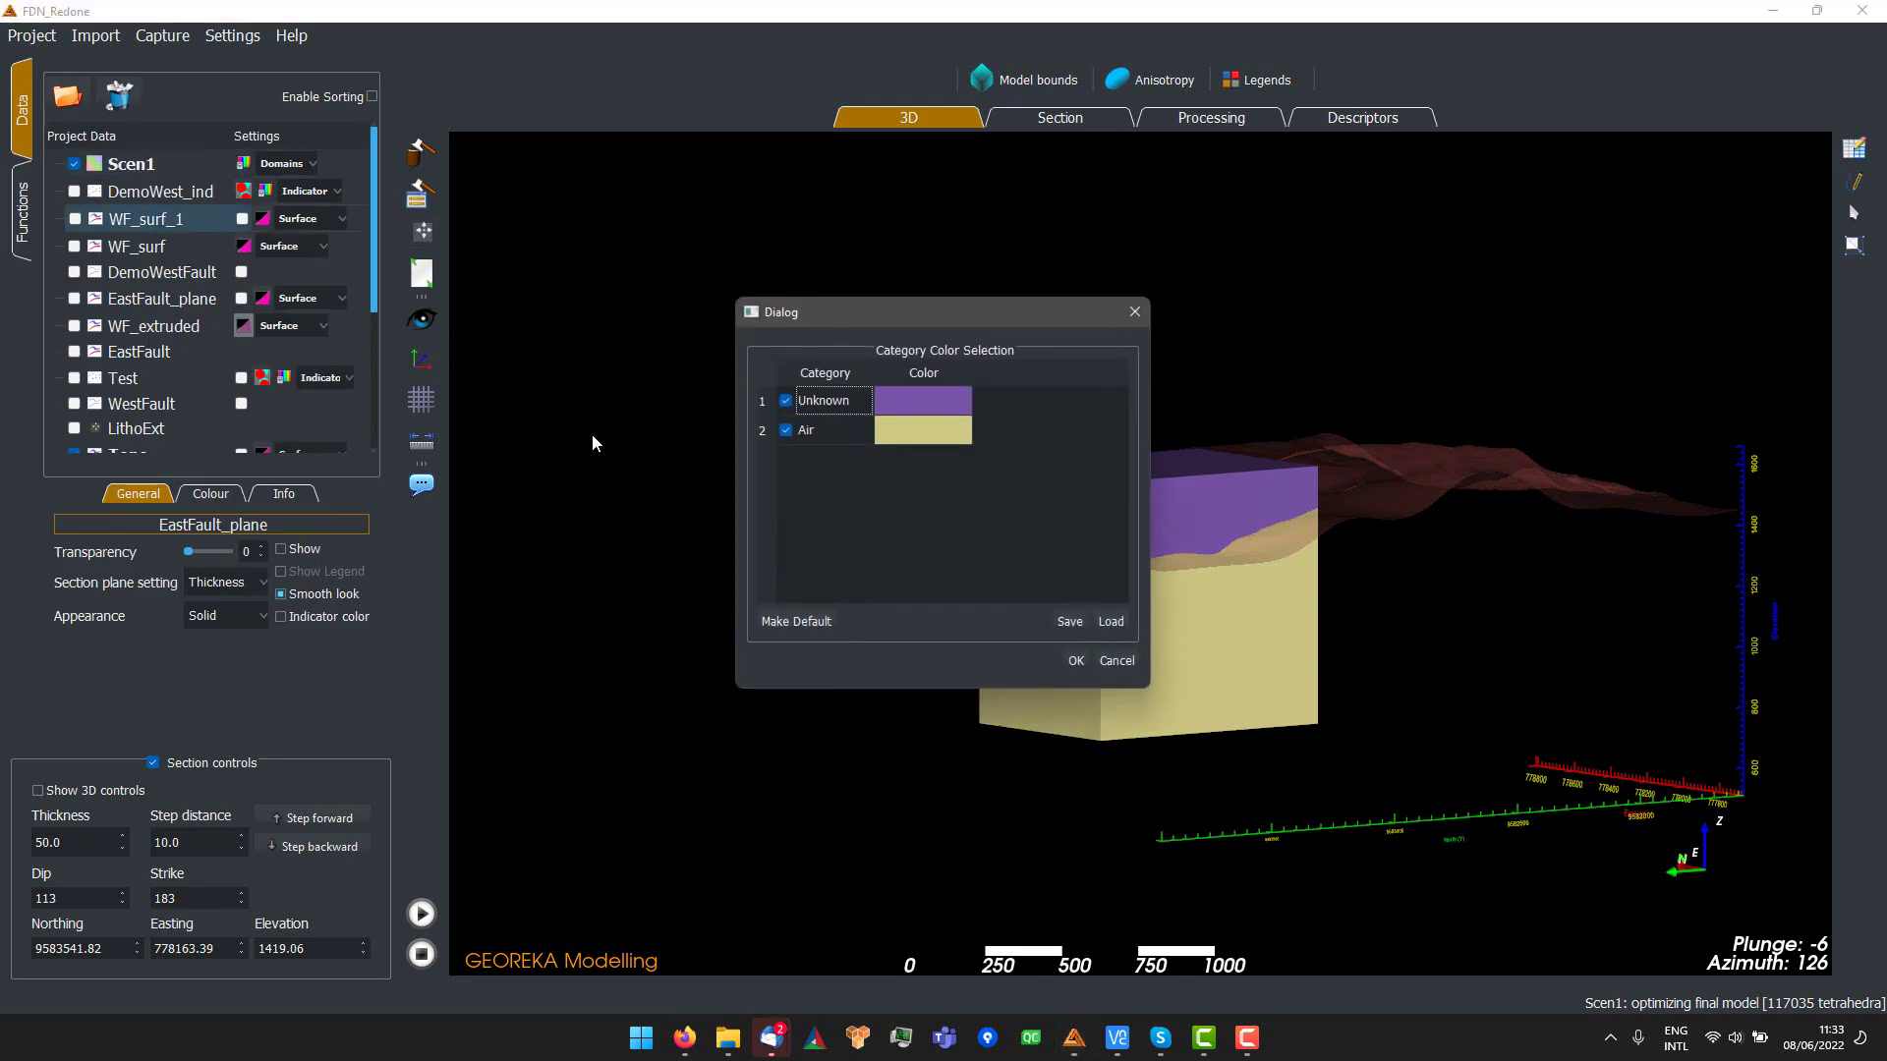
left_click(786, 429)
left_click_drag(876, 310, 554, 289)
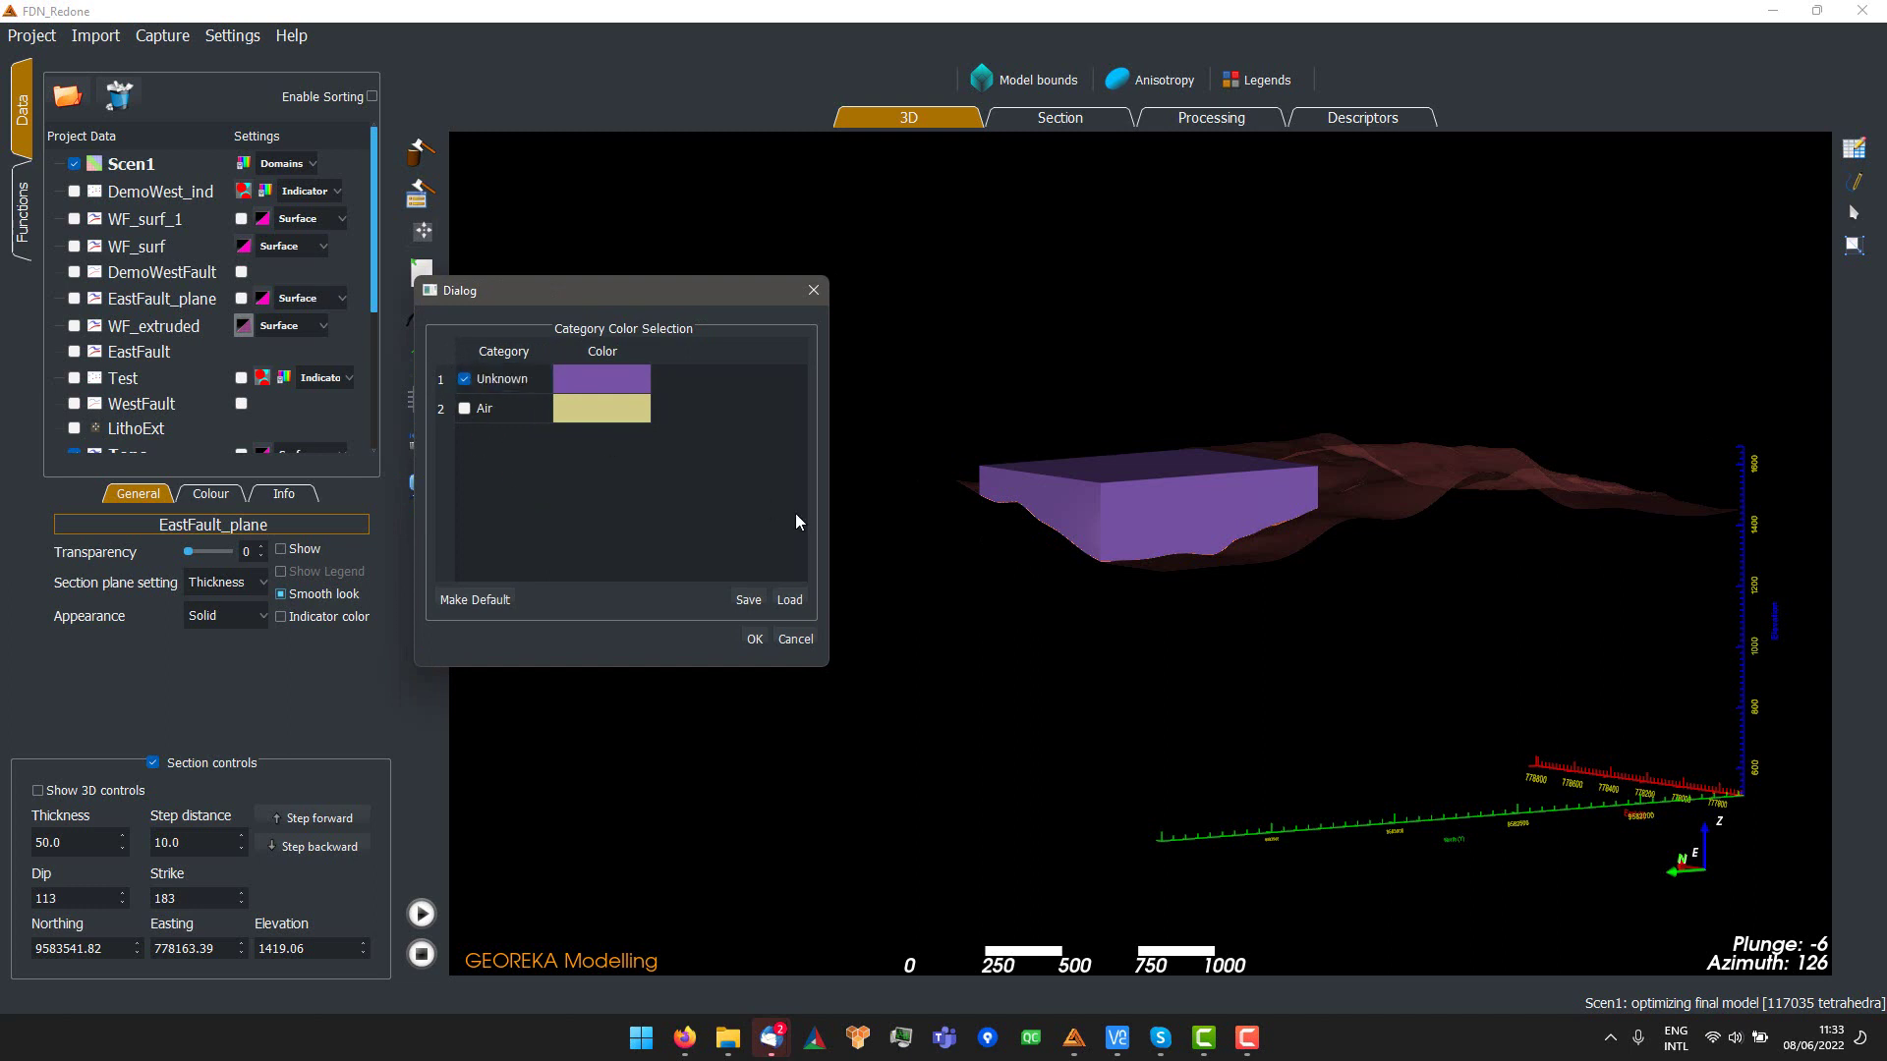
left_click_drag(1041, 442, 1134, 582)
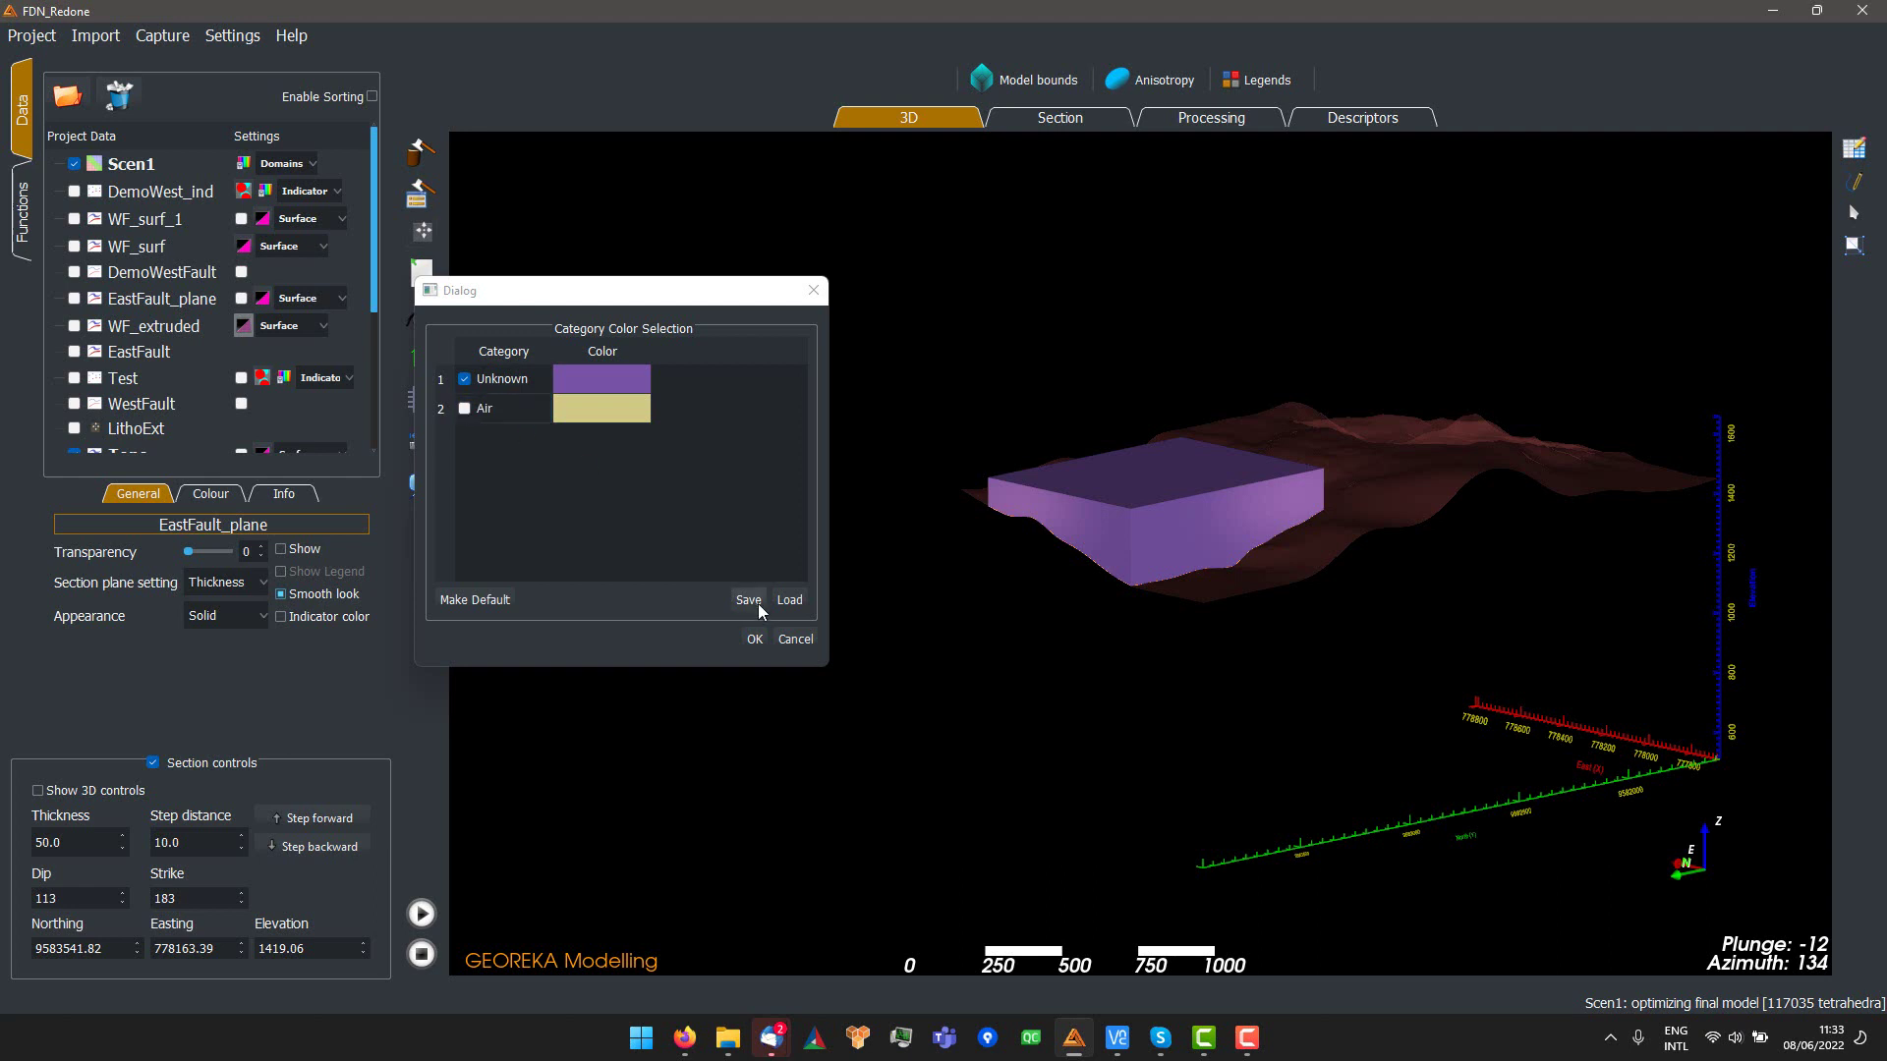
left_click(755, 638)
- Delete the Scen1 model from the project data and remove the Air domain from the Scen1 descriptor's hierarchy
left_click(180, 174)
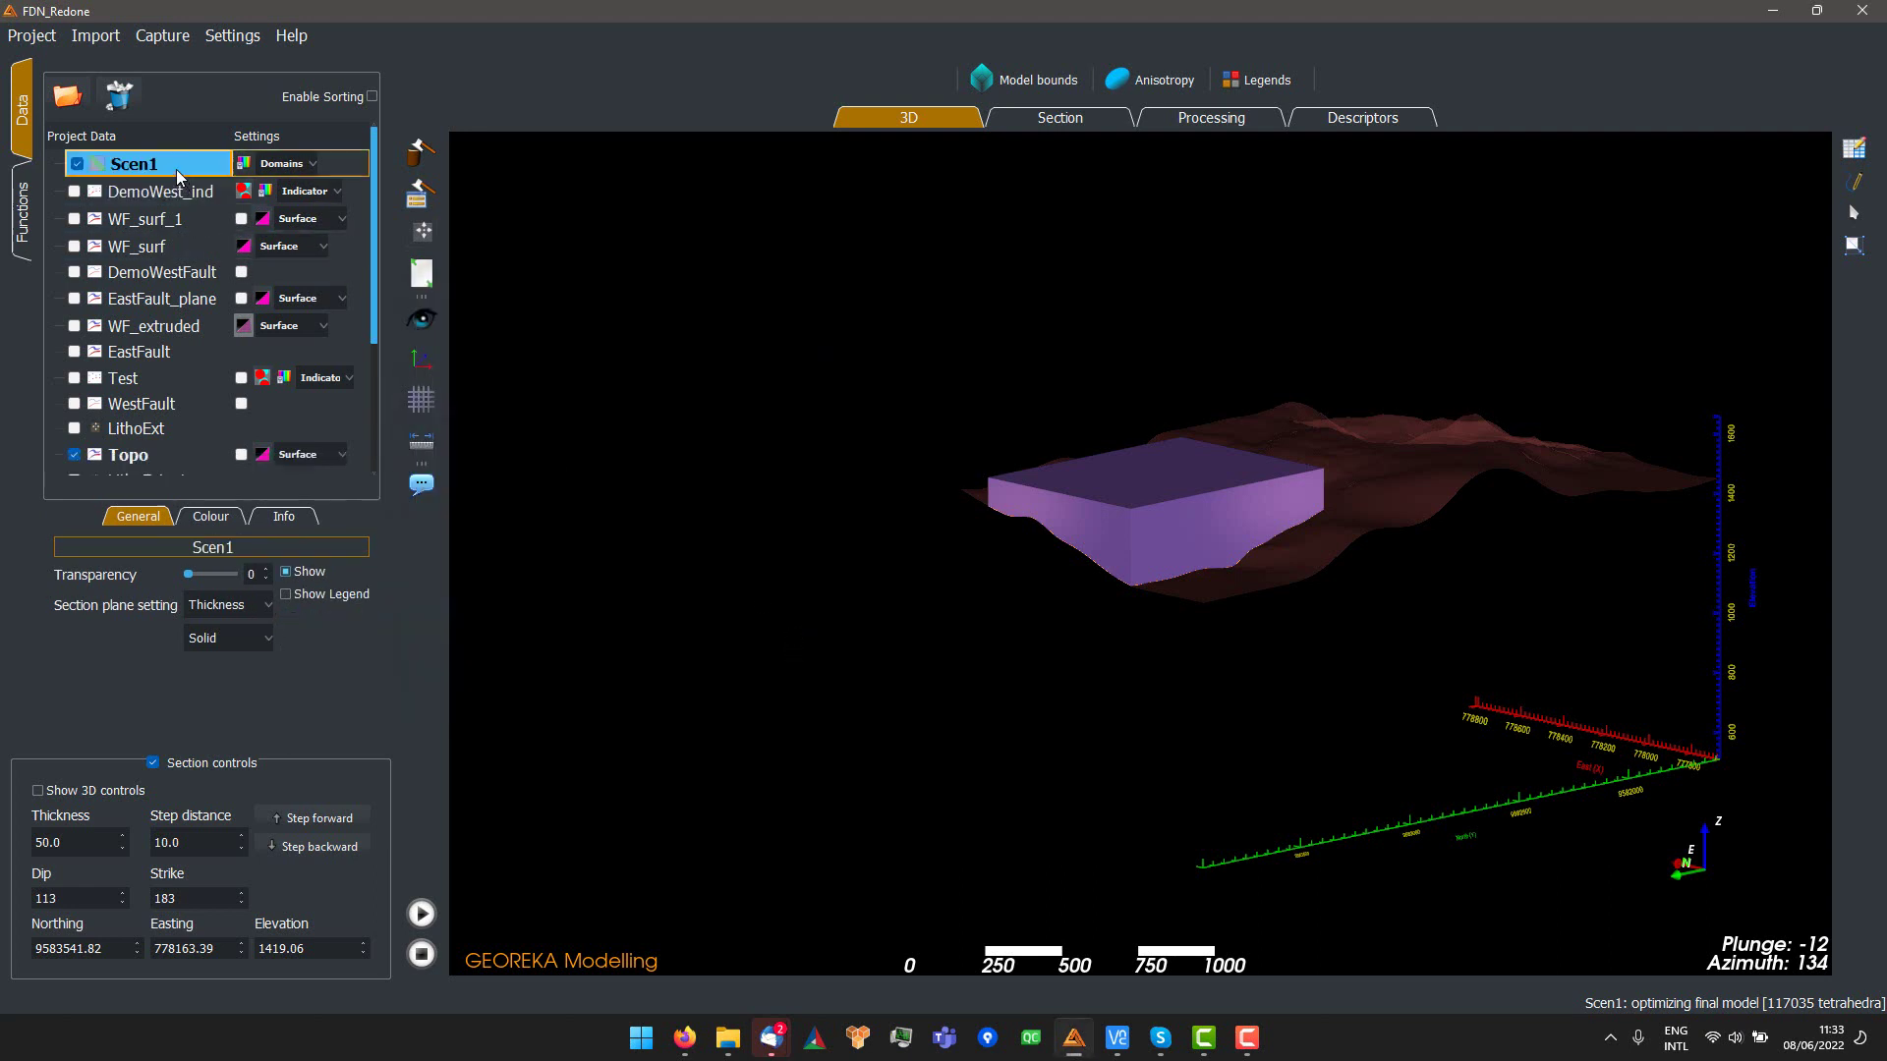
left_click(120, 97)
left_click(1208, 120)
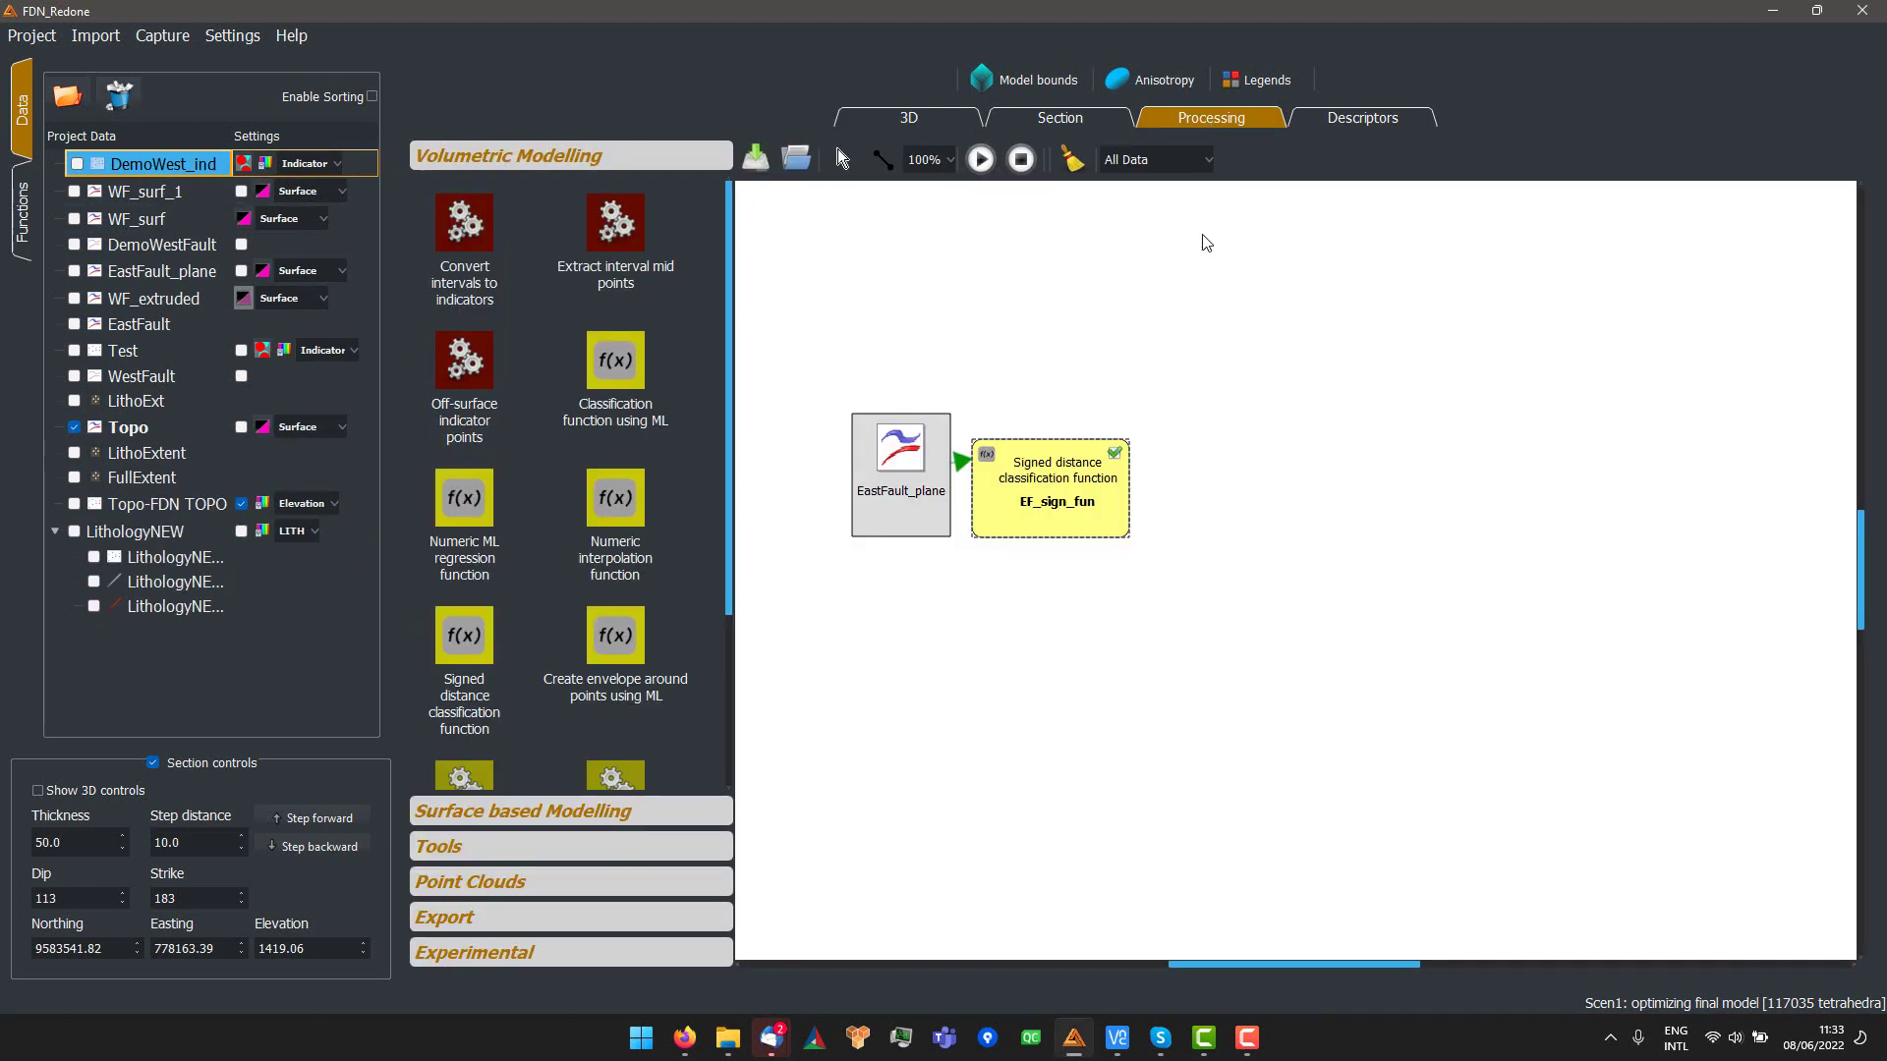
left_click(1328, 121)
left_click(755, 253)
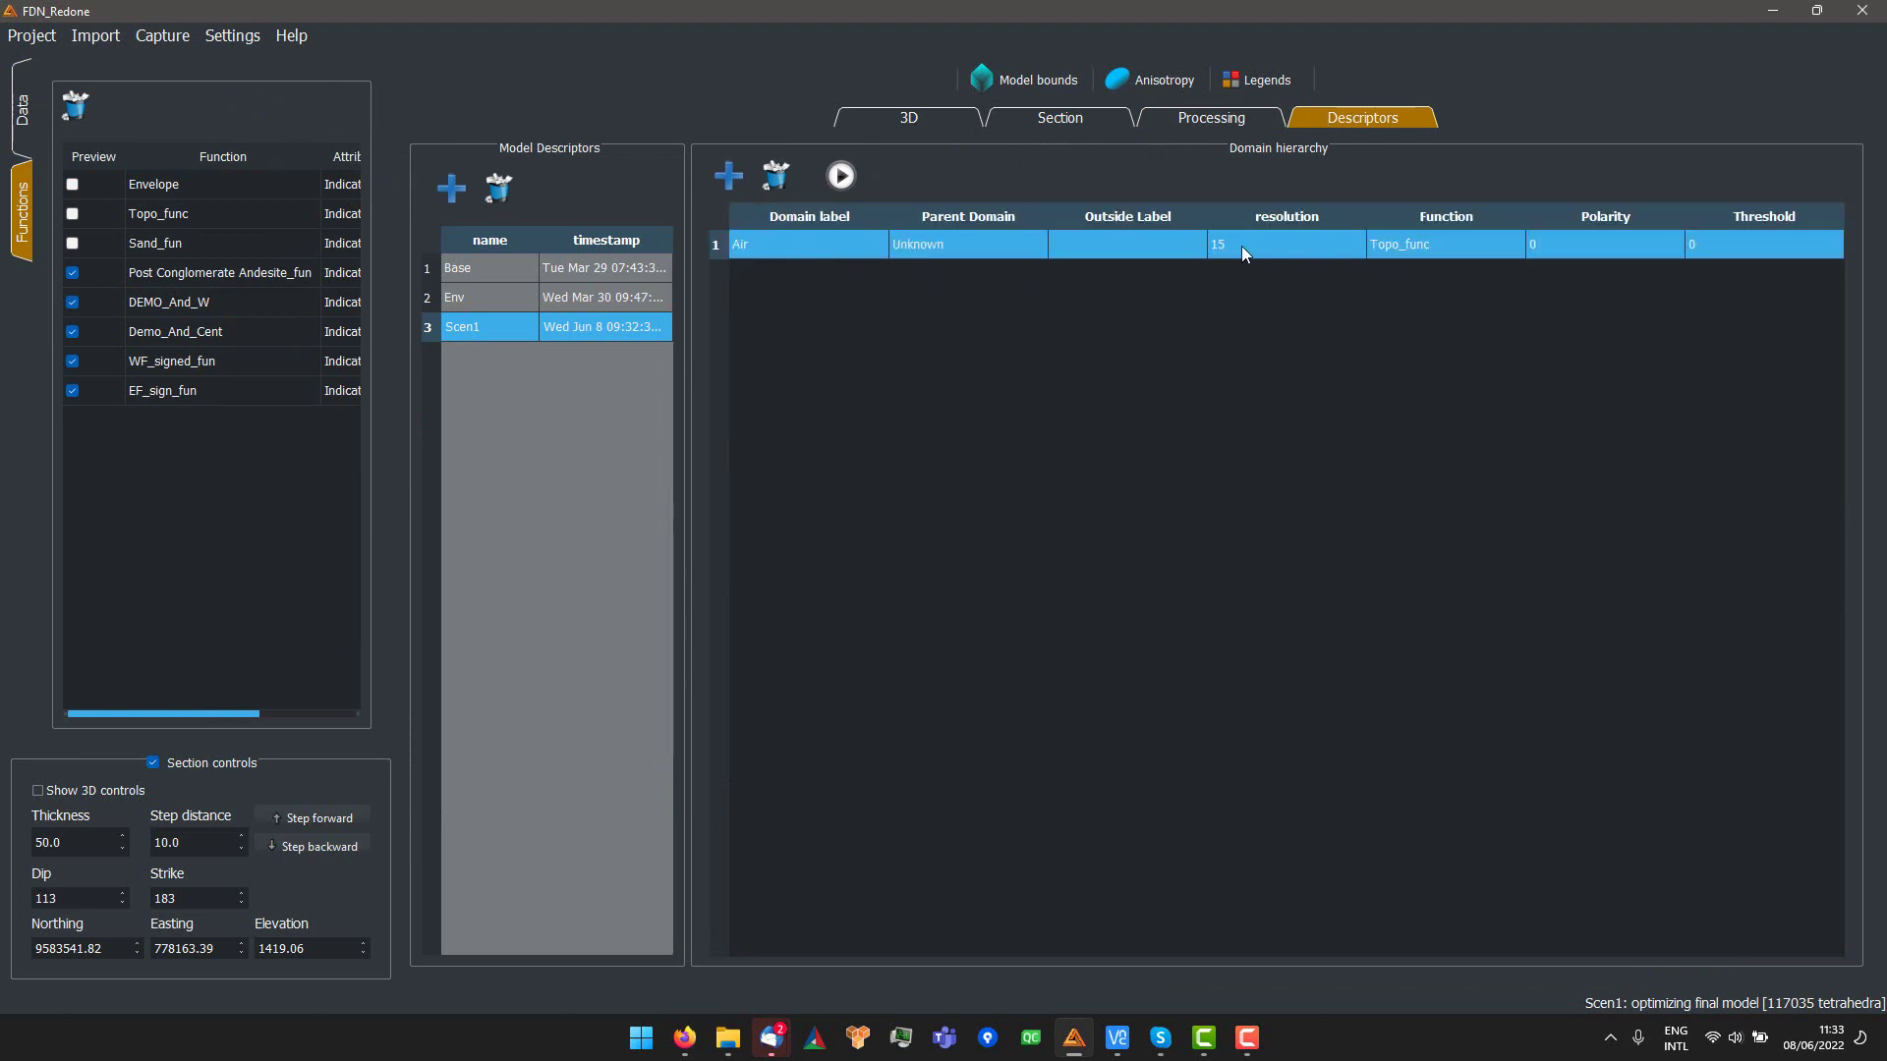
left_click(776, 183)
- Add a domain labelled Air to Scen1, replacing Unknown with boundary function Topo_func, resolution 15, threshold 0 and polarity <=
left_click(735, 177)
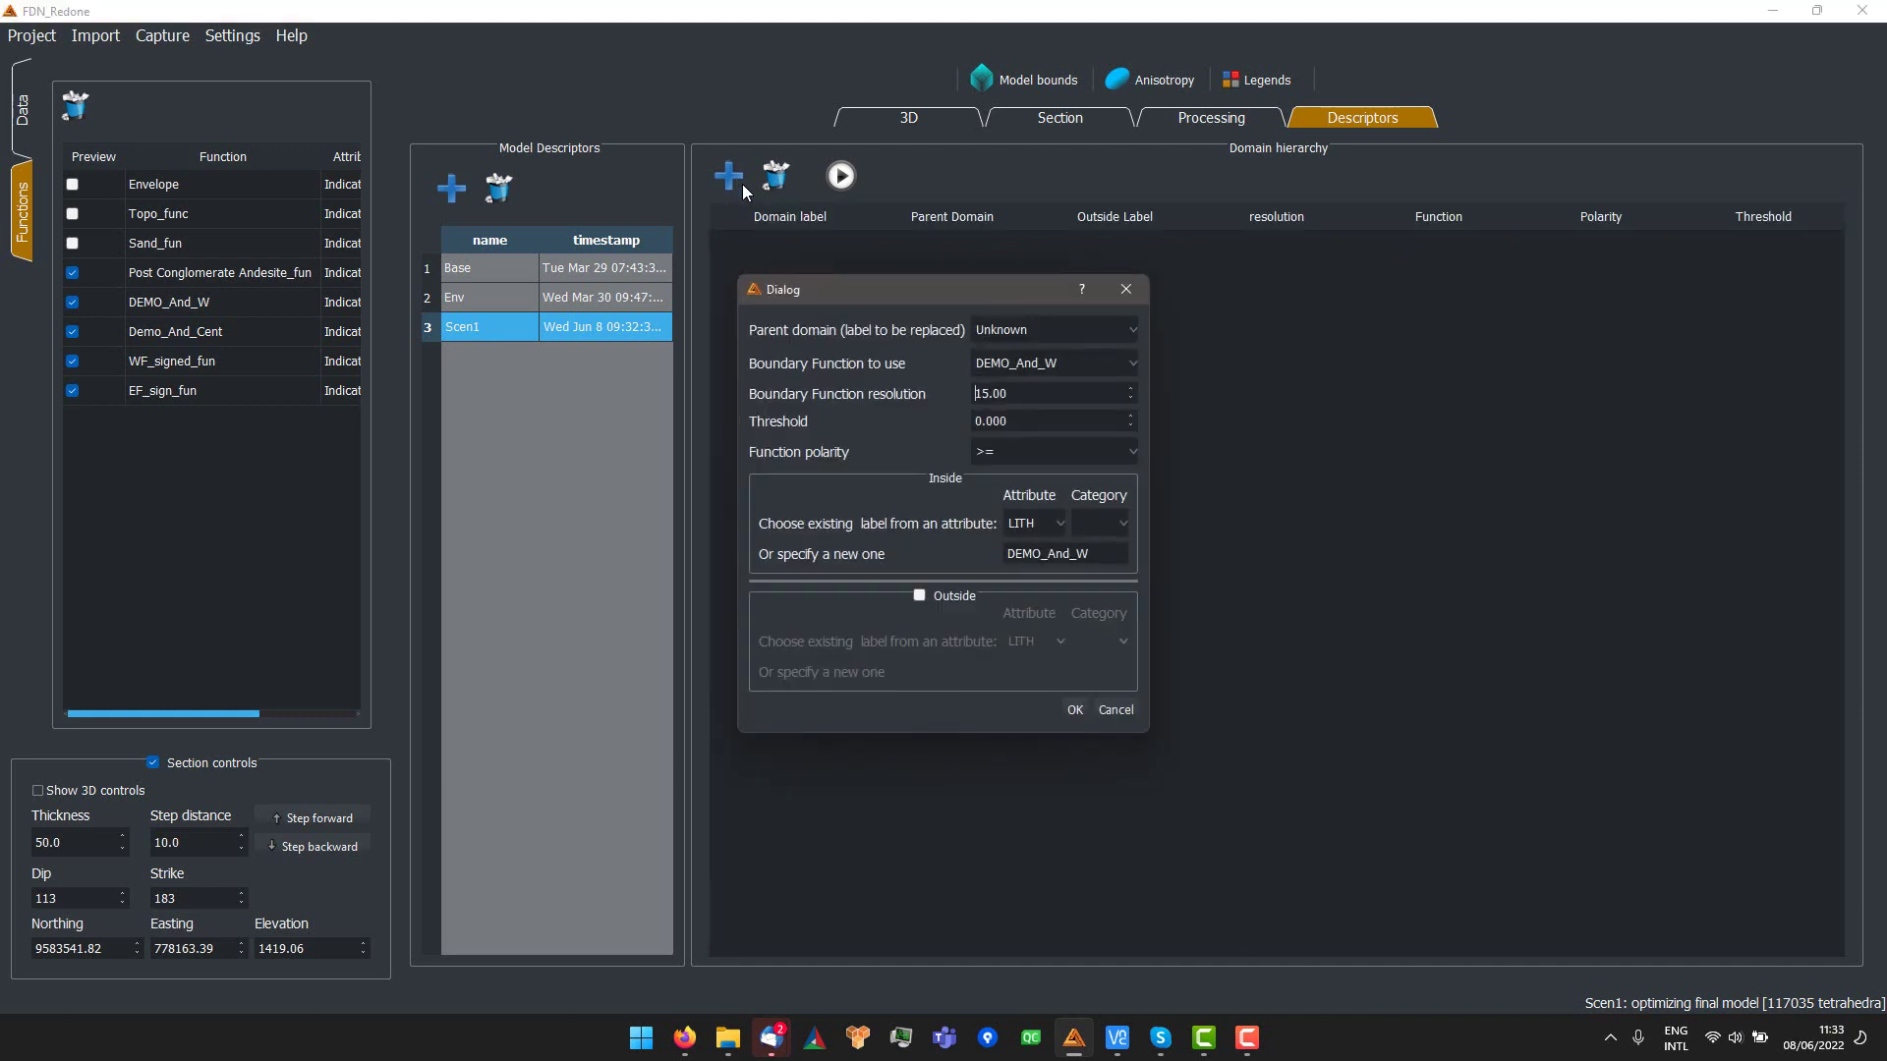
left_click(1016, 362)
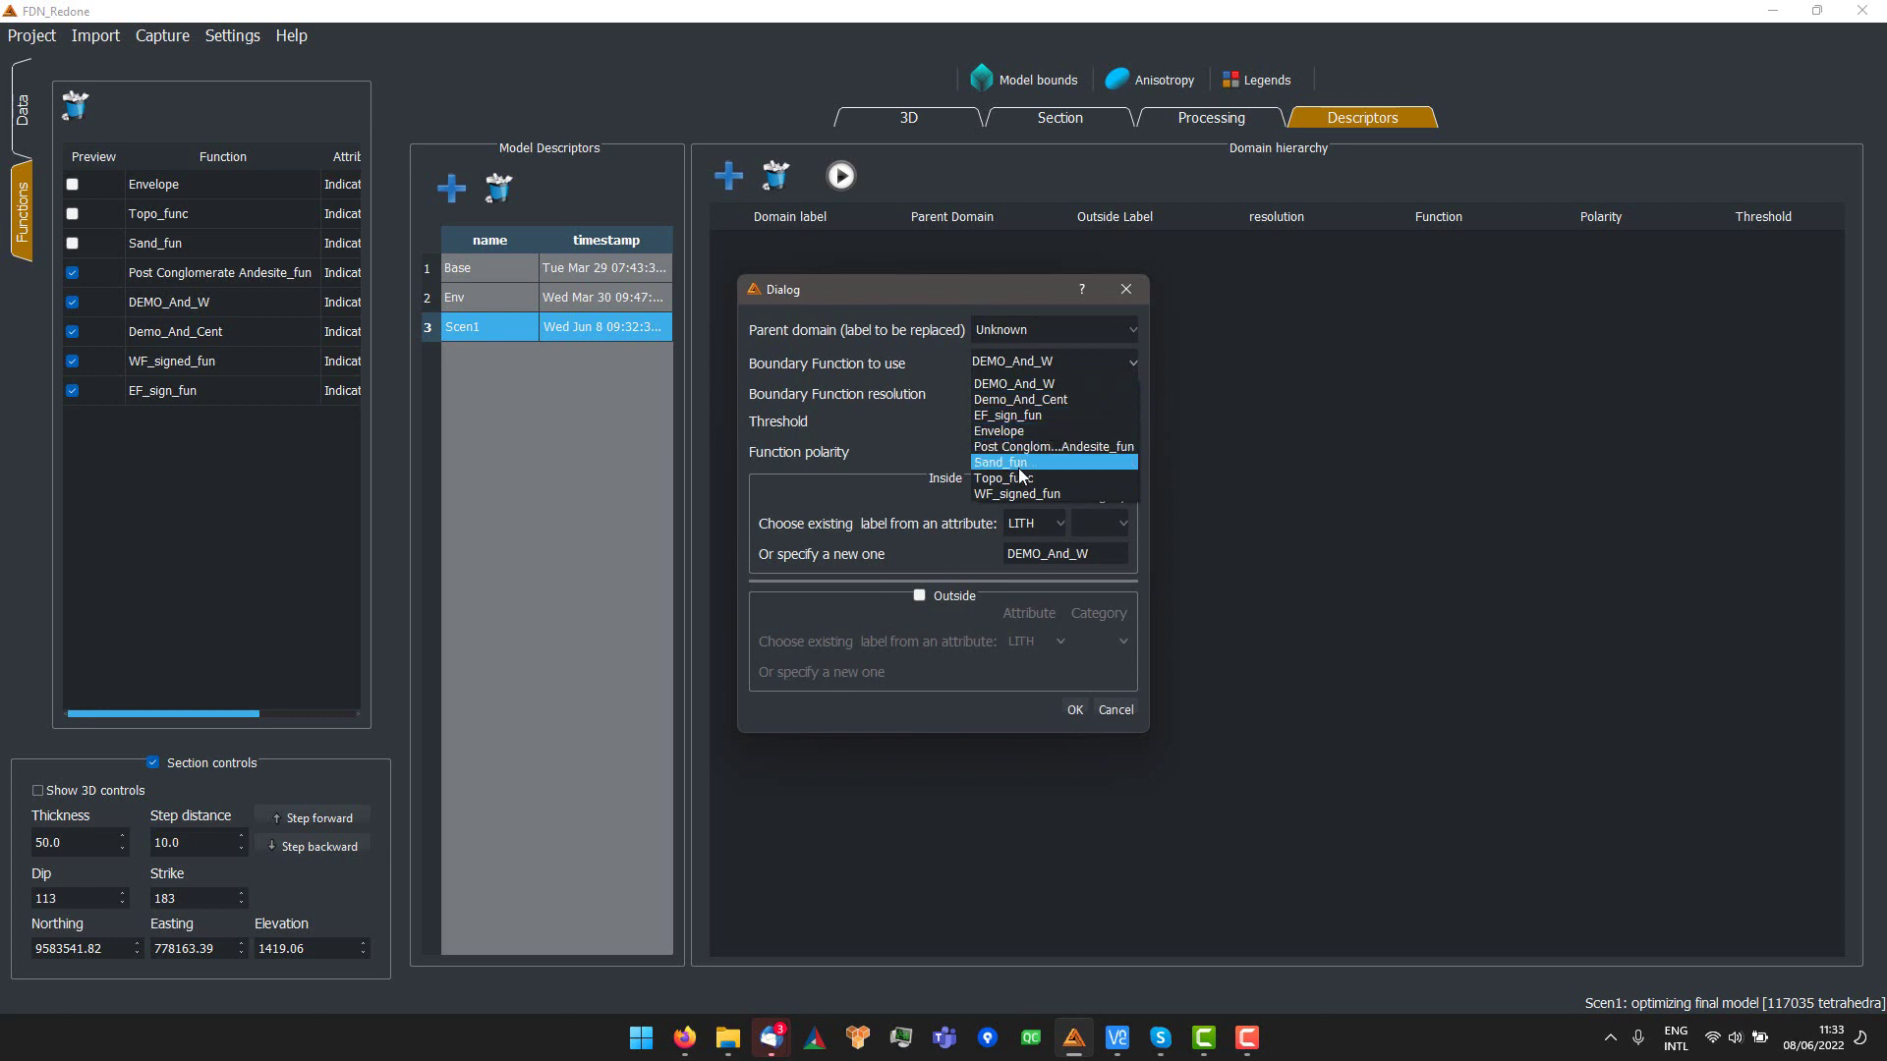
left_click(1020, 478)
left_click(1005, 456)
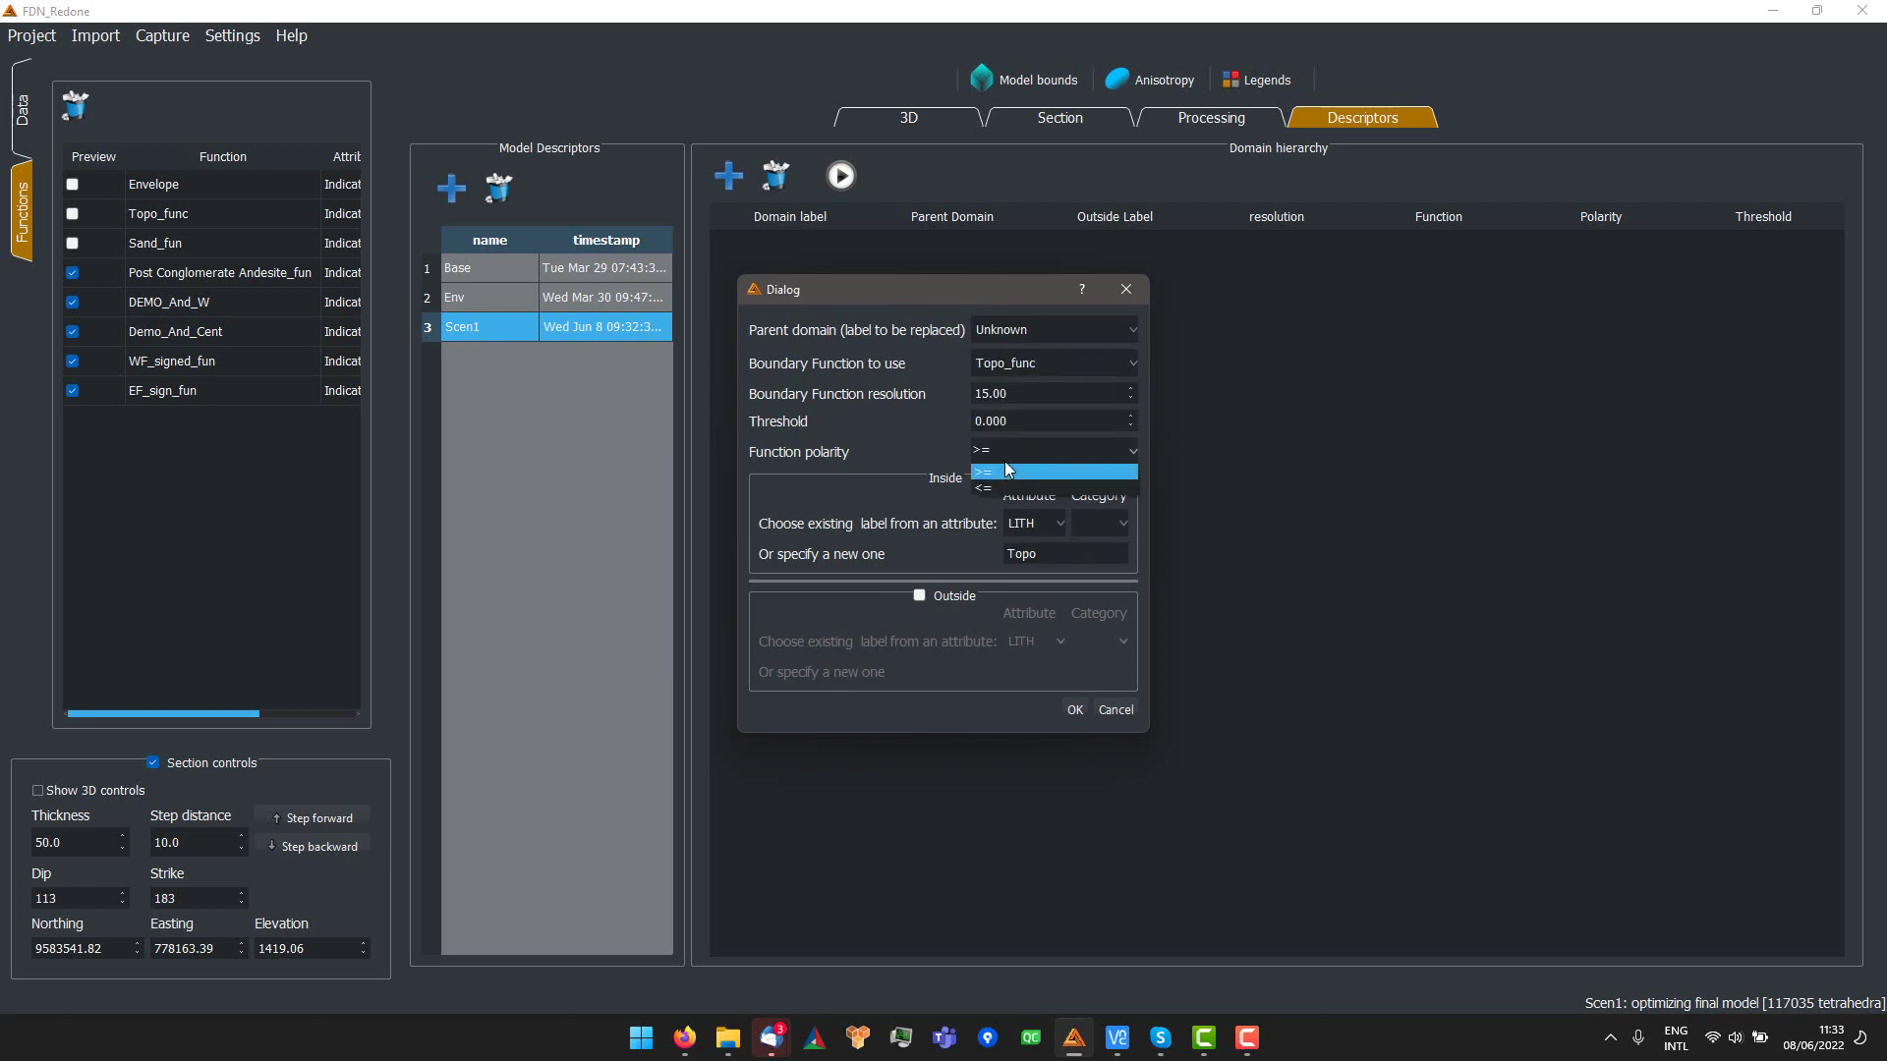
left_click(1004, 492)
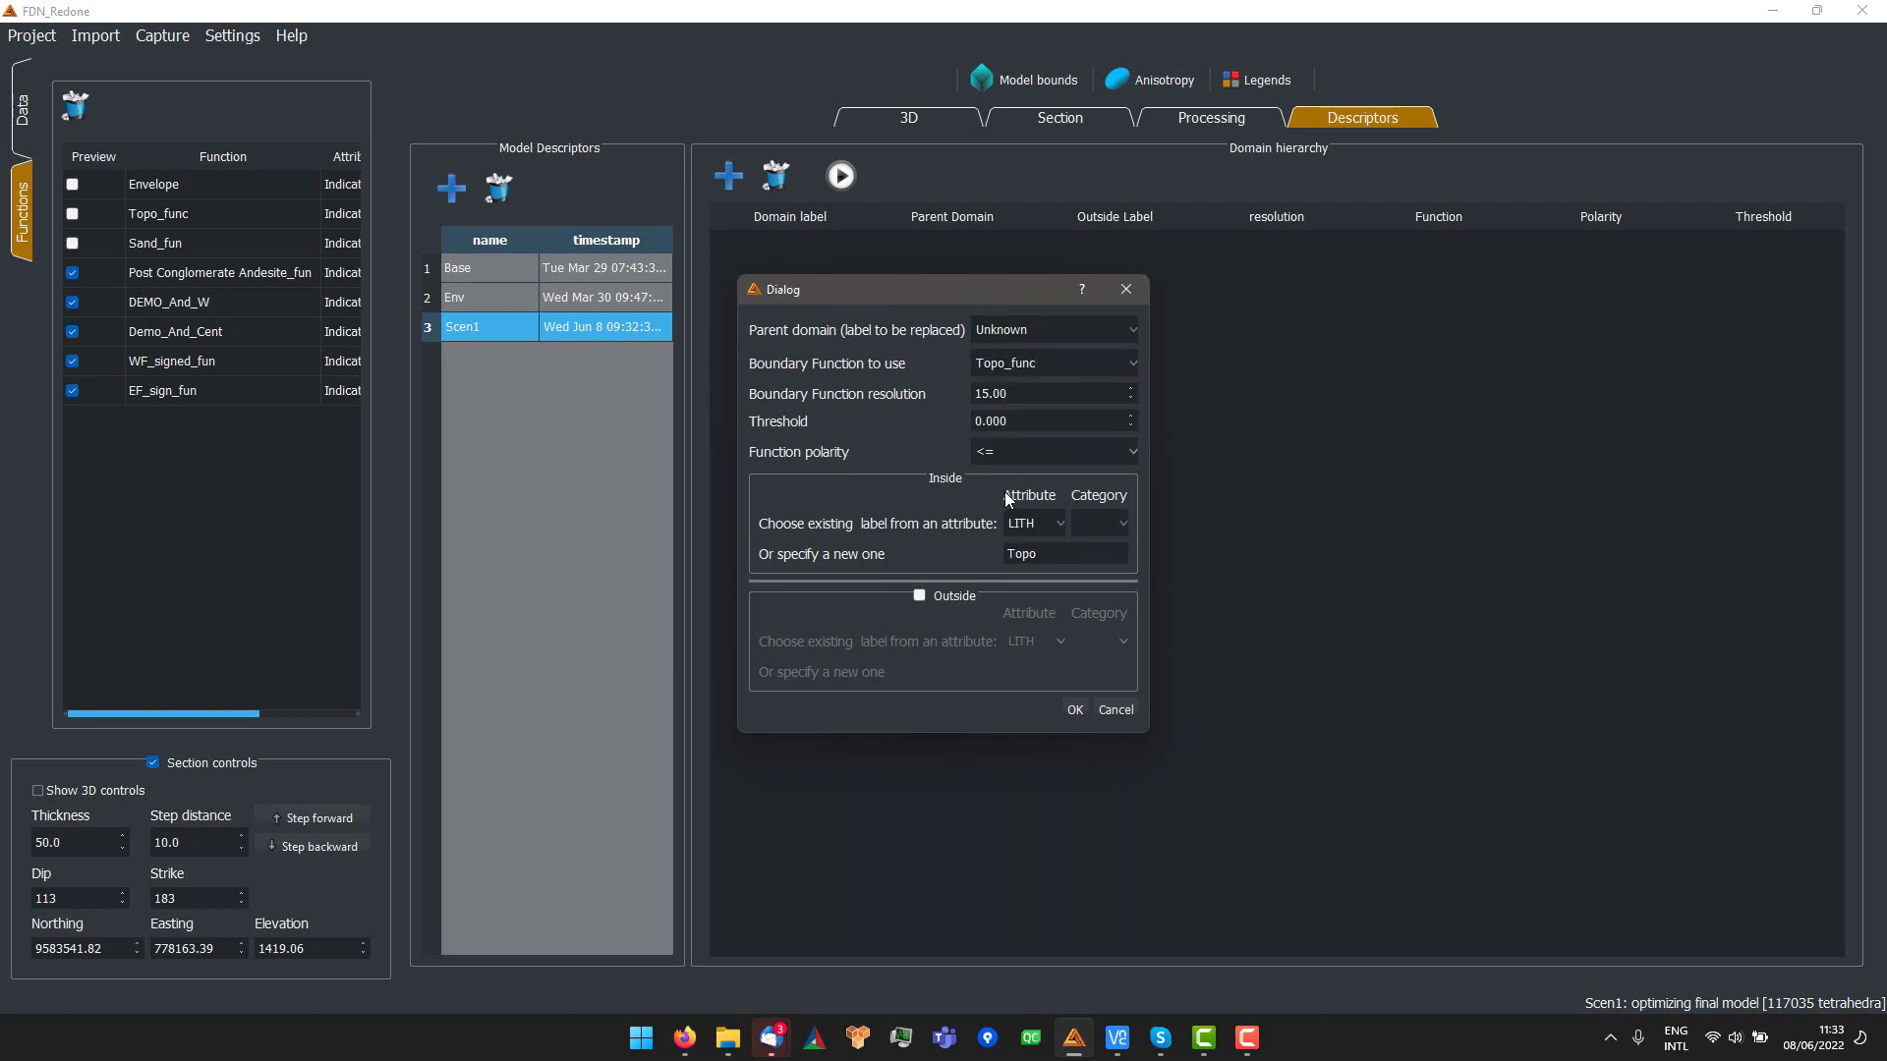
double_click(1044, 549)
type("Air")
left_click(1067, 710)
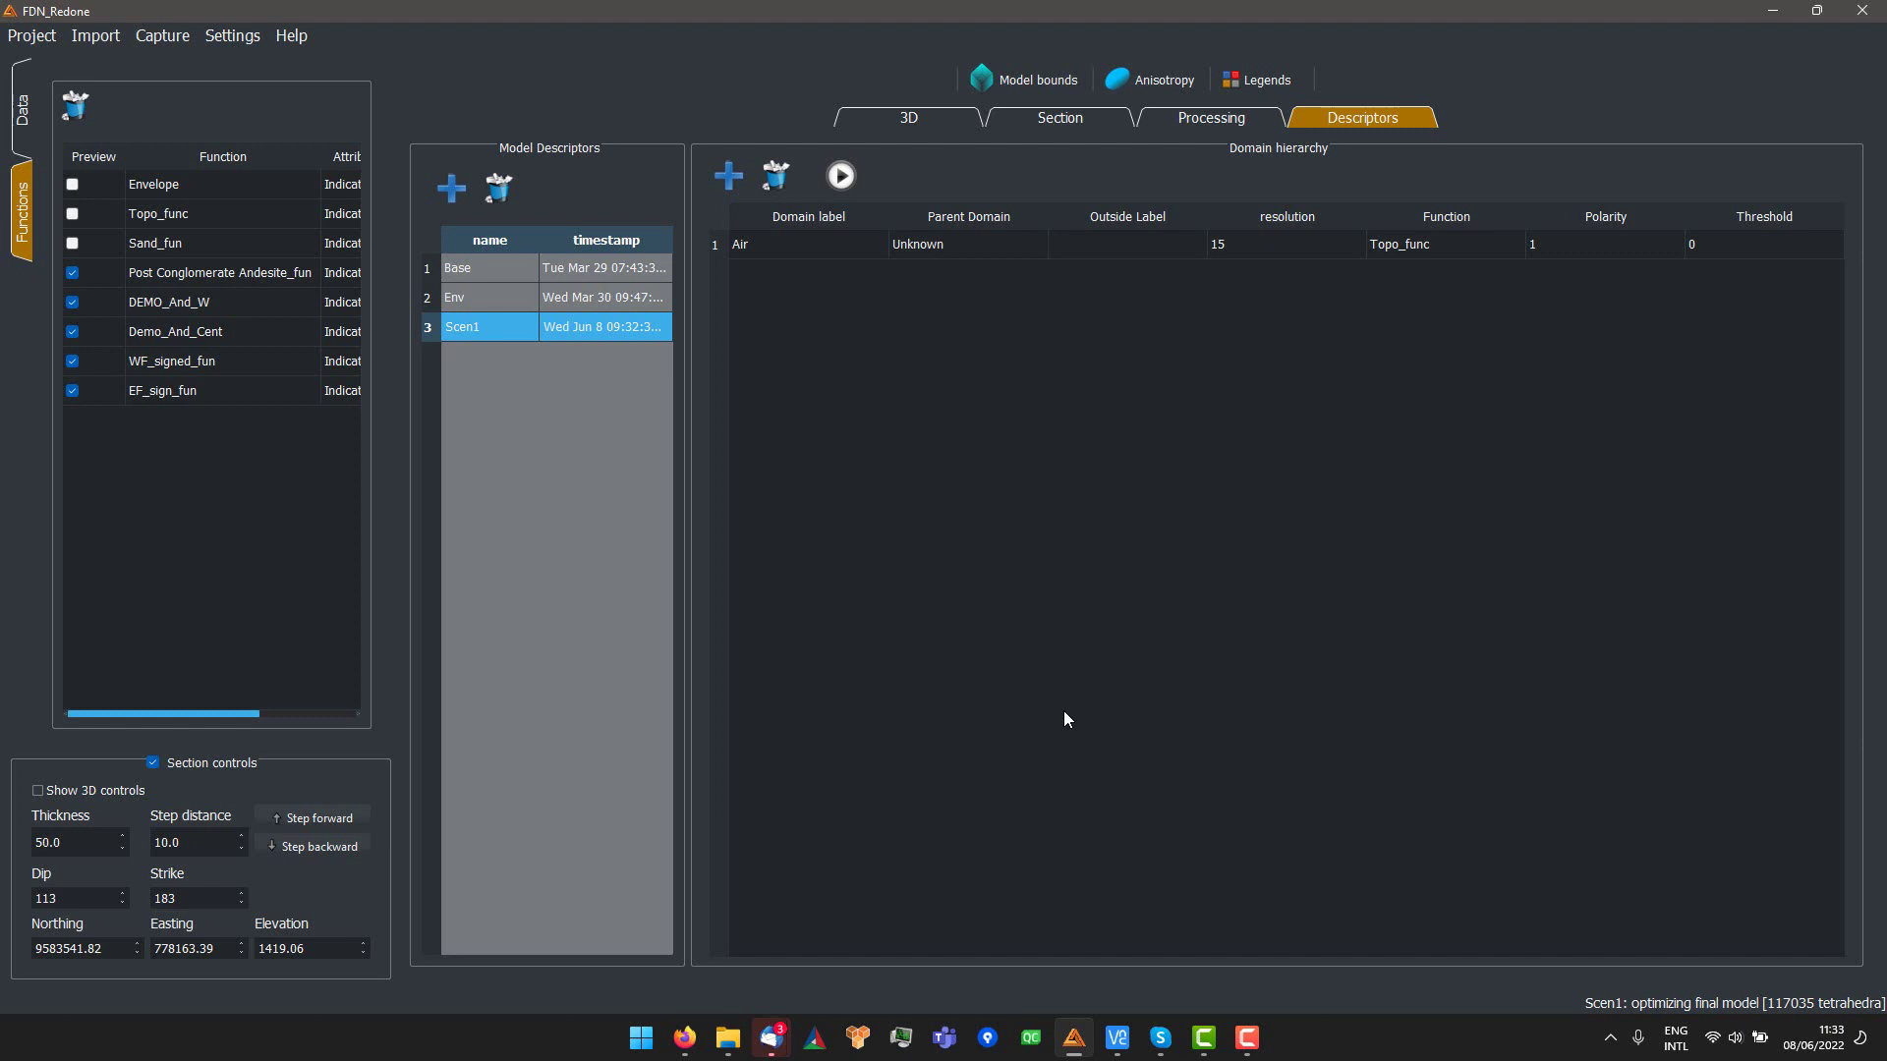
- Display the third LithologyNEW sub-dataset, the drillhole traces, in the 3D scene together with the topography
left_click(896, 122)
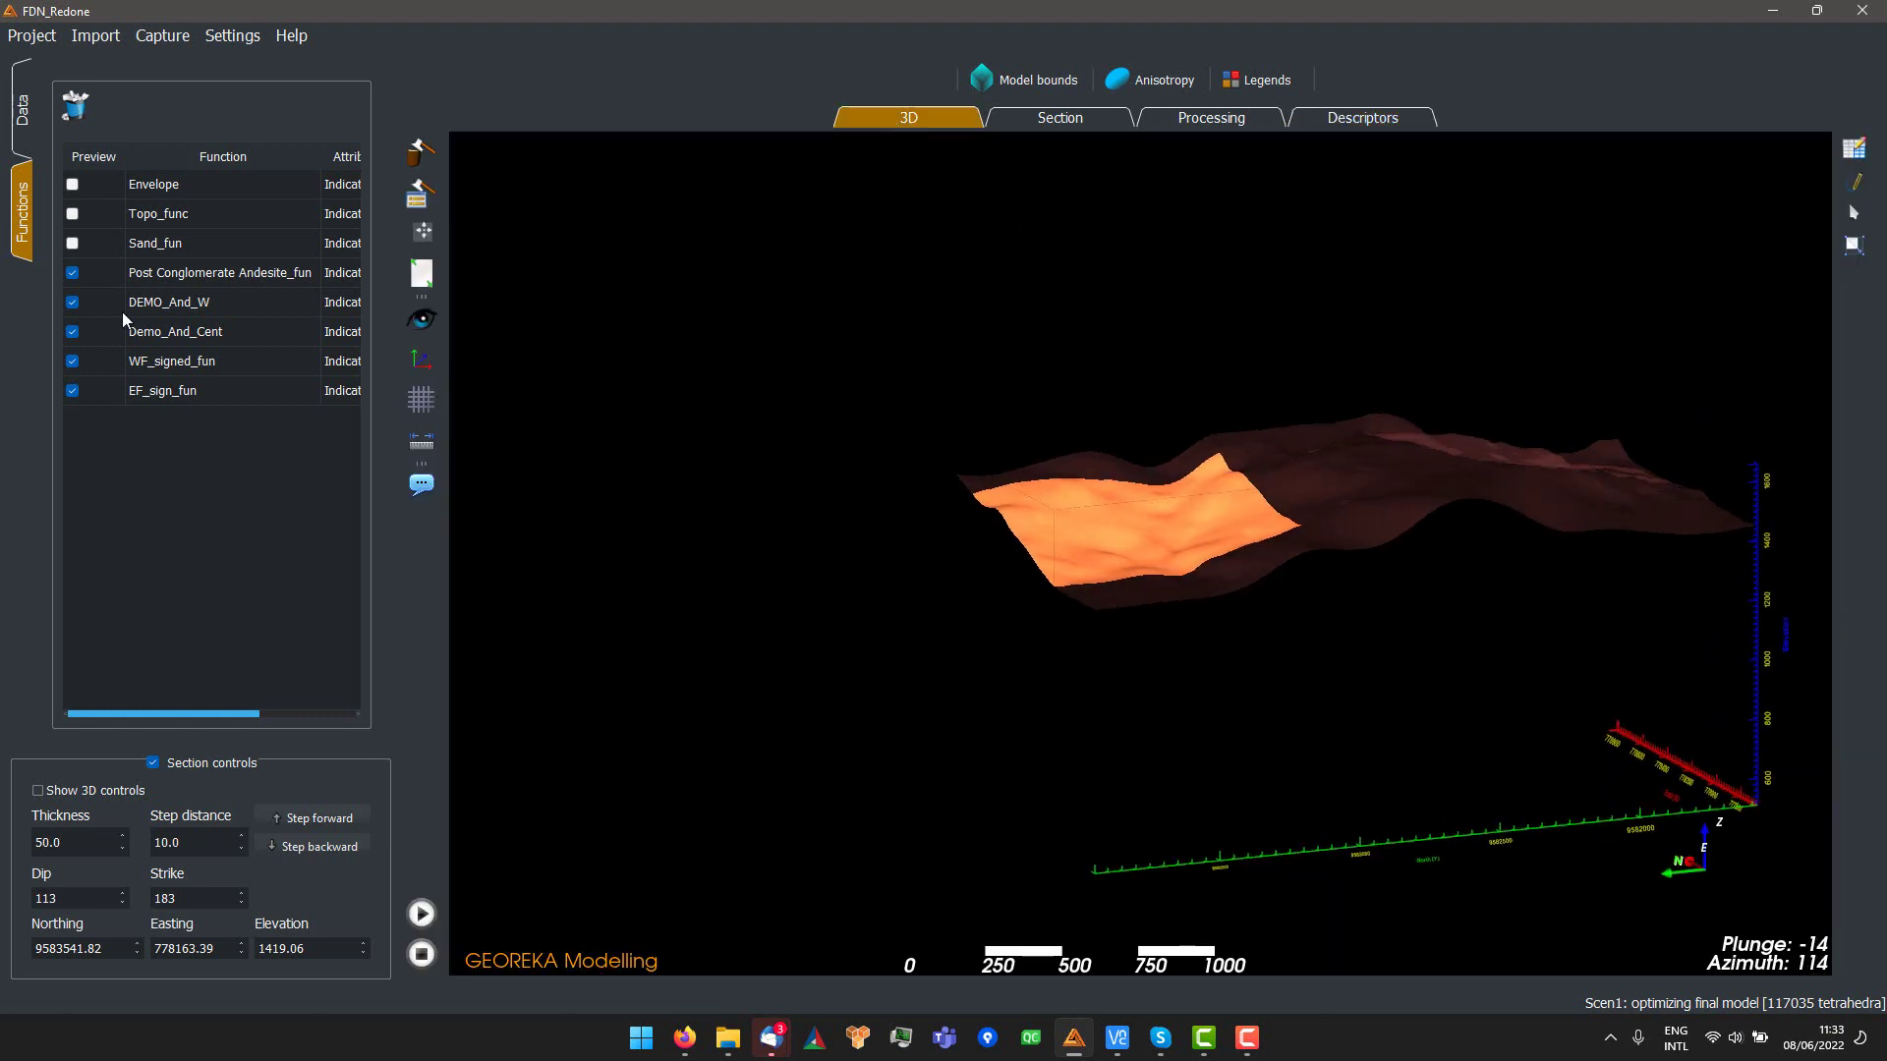
left_click(21, 108)
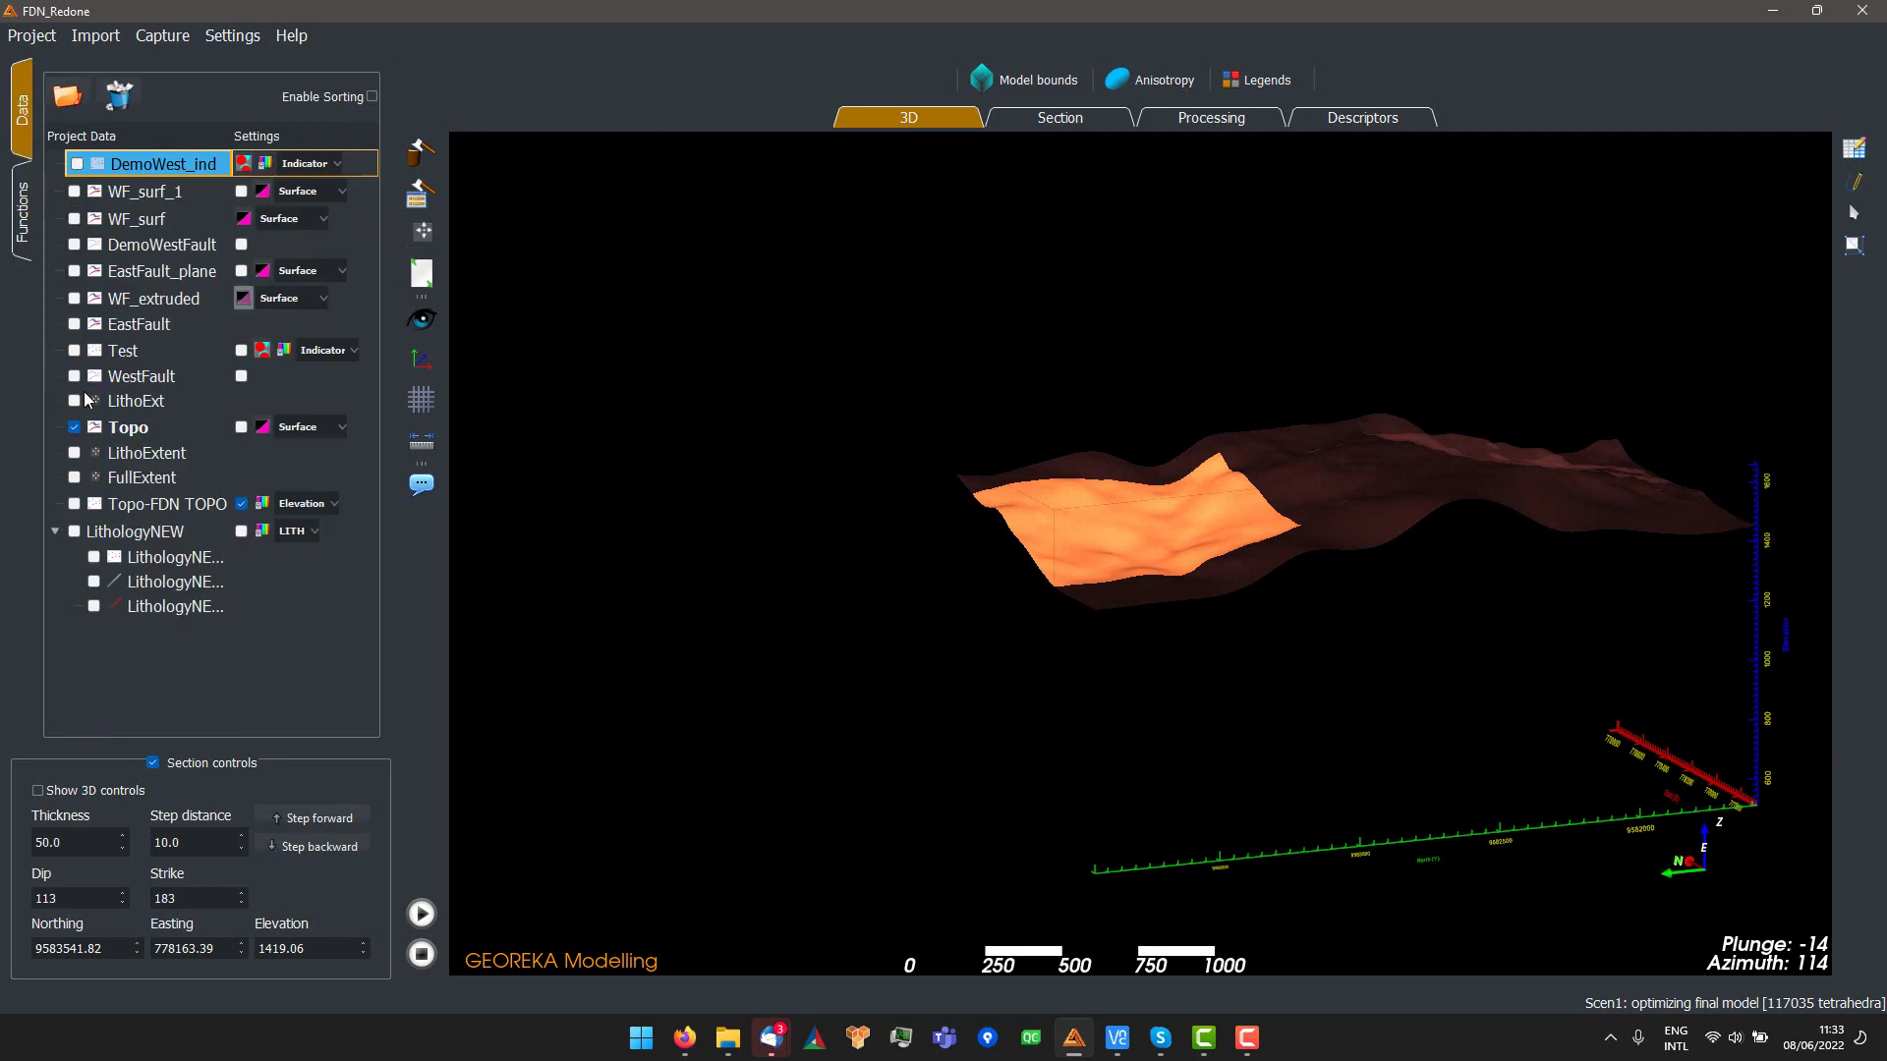
left_click(95, 607)
left_click_drag(1242, 664, 1395, 461)
- Add a domain to Scen1 replacing Unknown with Sand_fun, resolution 15, threshold 0, polarity >=, labelled with the existing LITH category Sandstone Cover
left_click(1209, 118)
left_click(1361, 119)
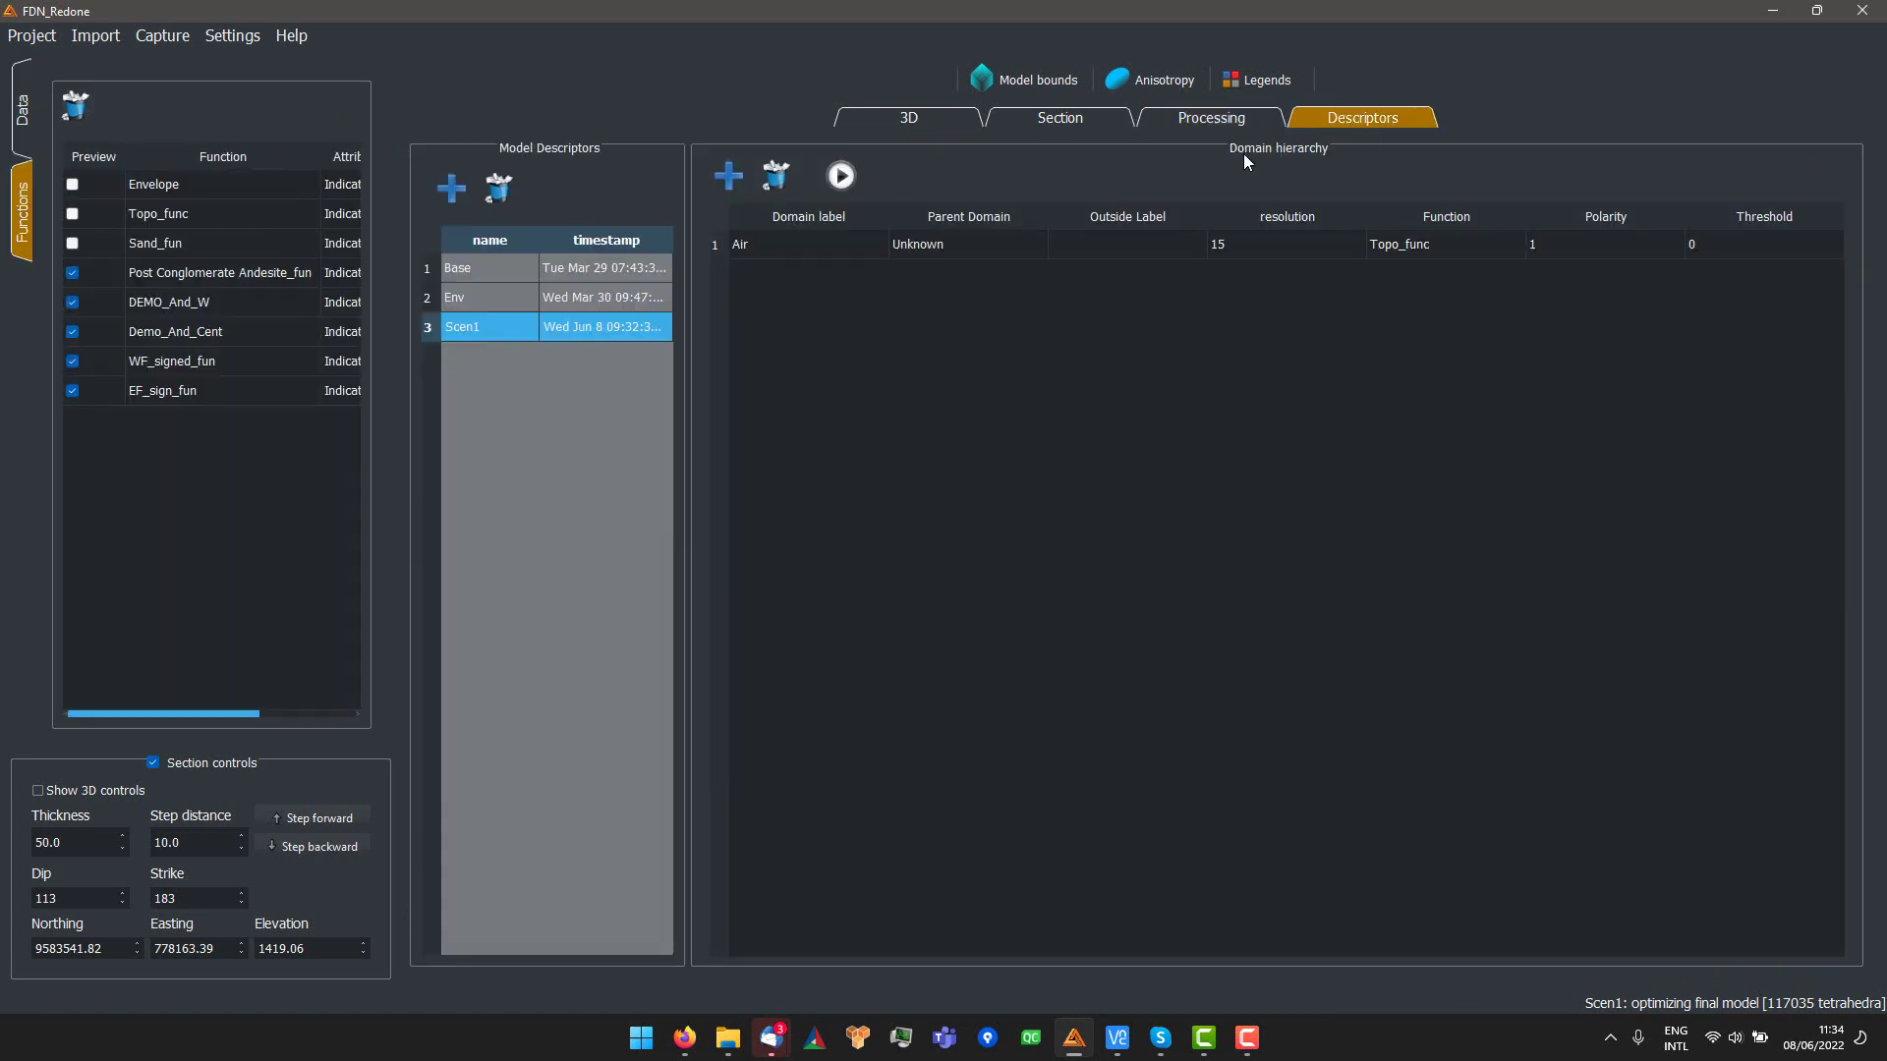
left_click(727, 177)
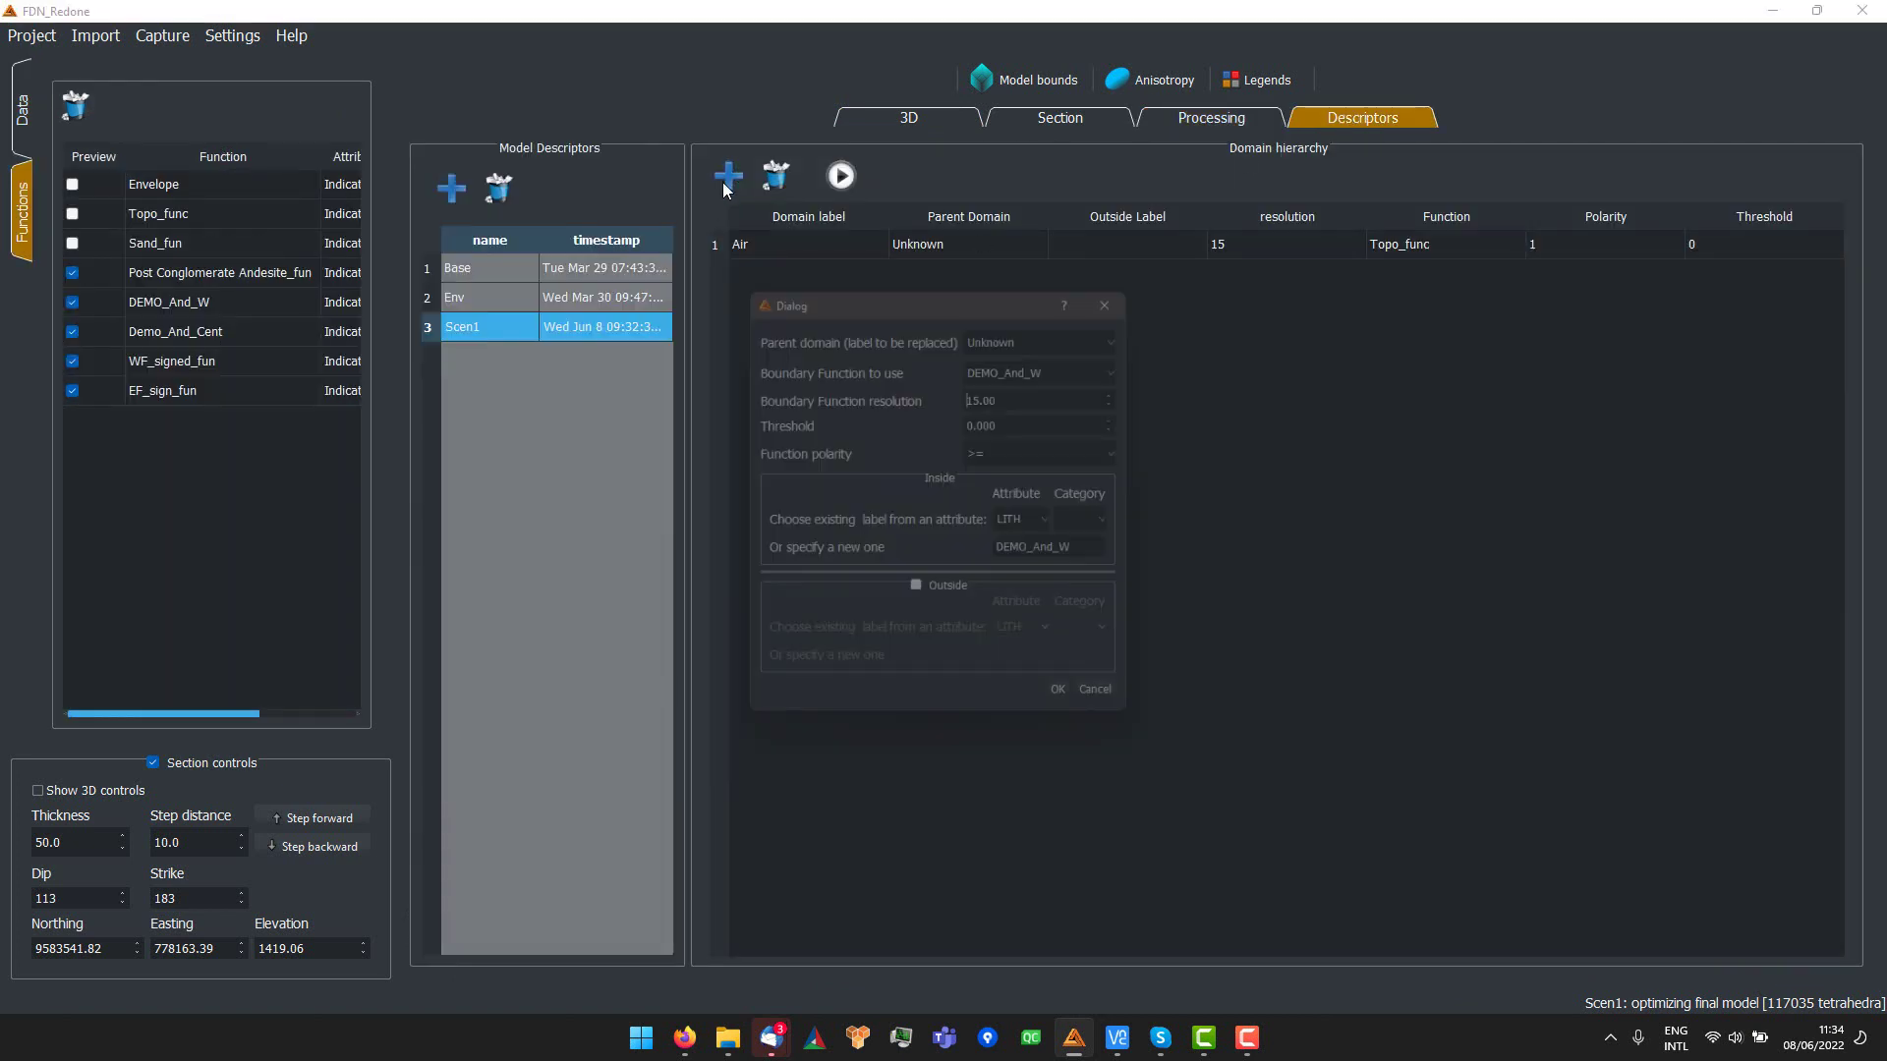
left_click(1004, 365)
left_click(1022, 462)
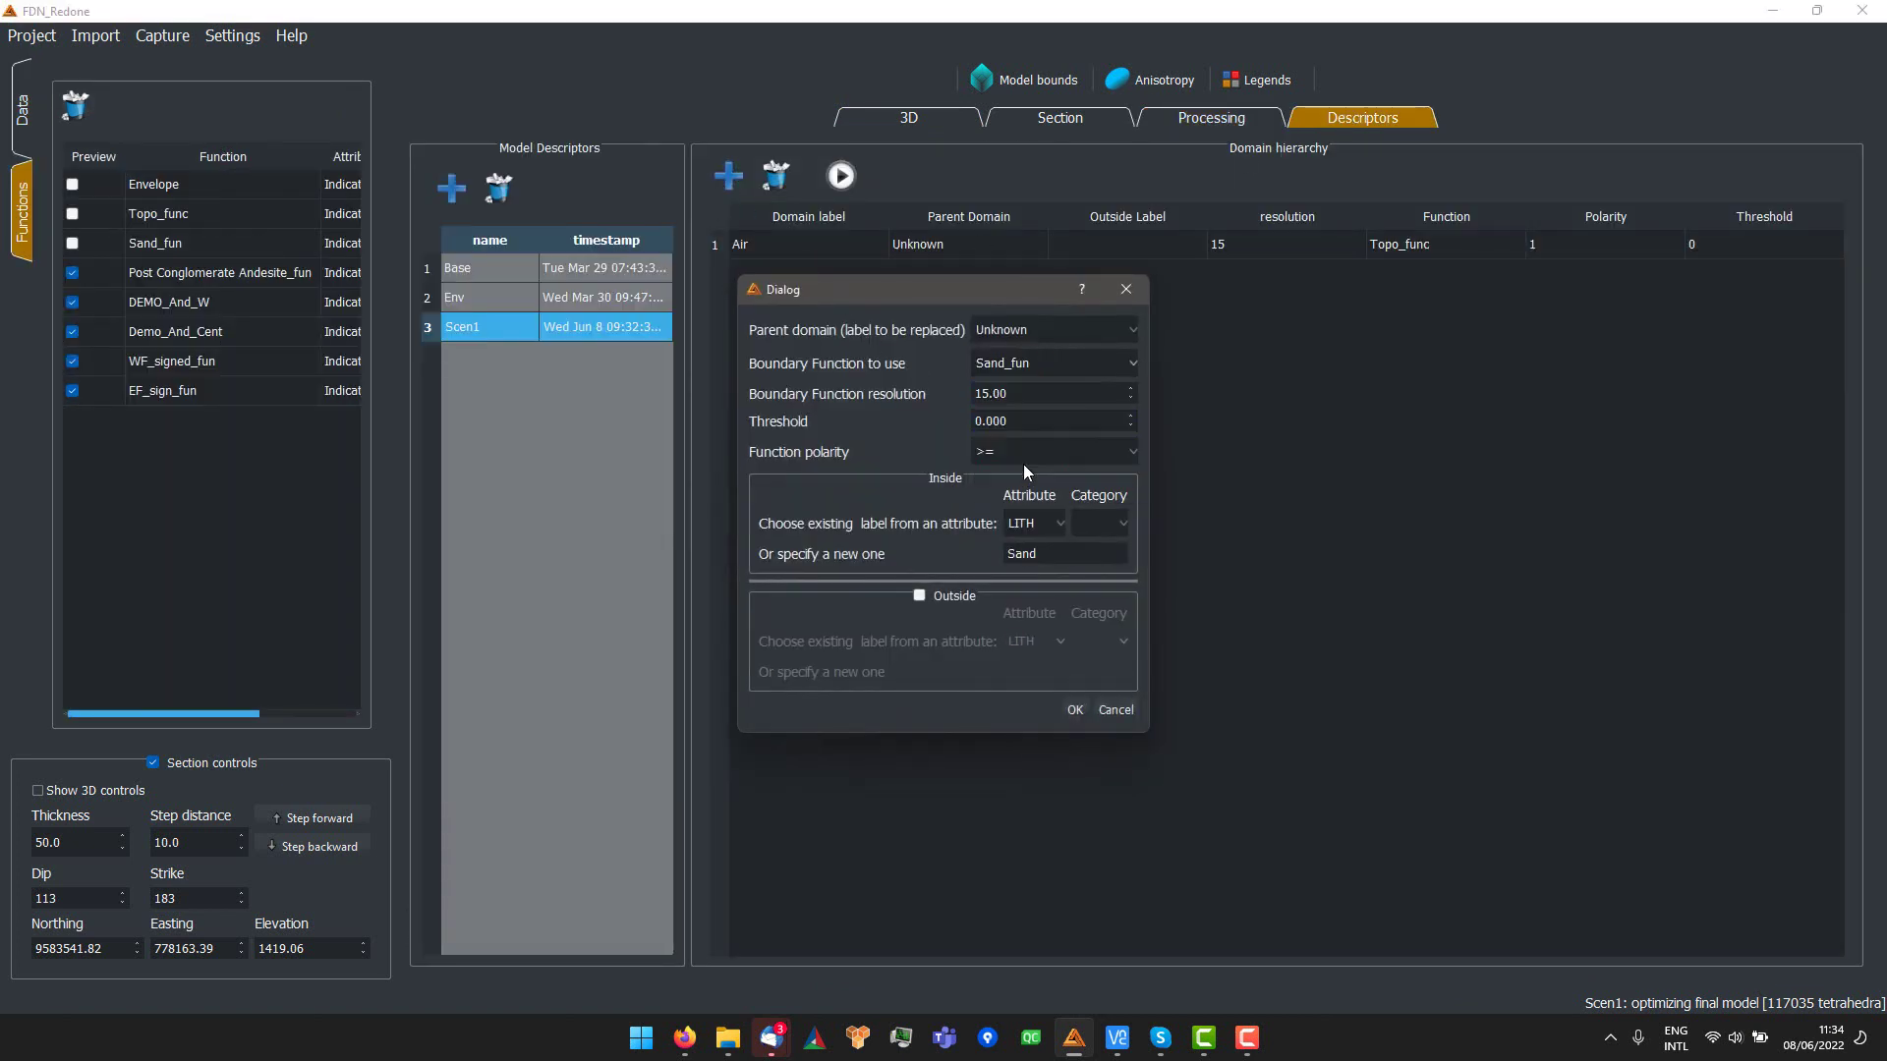
double_click(1050, 557)
key("BackSpace")
left_click(1032, 543)
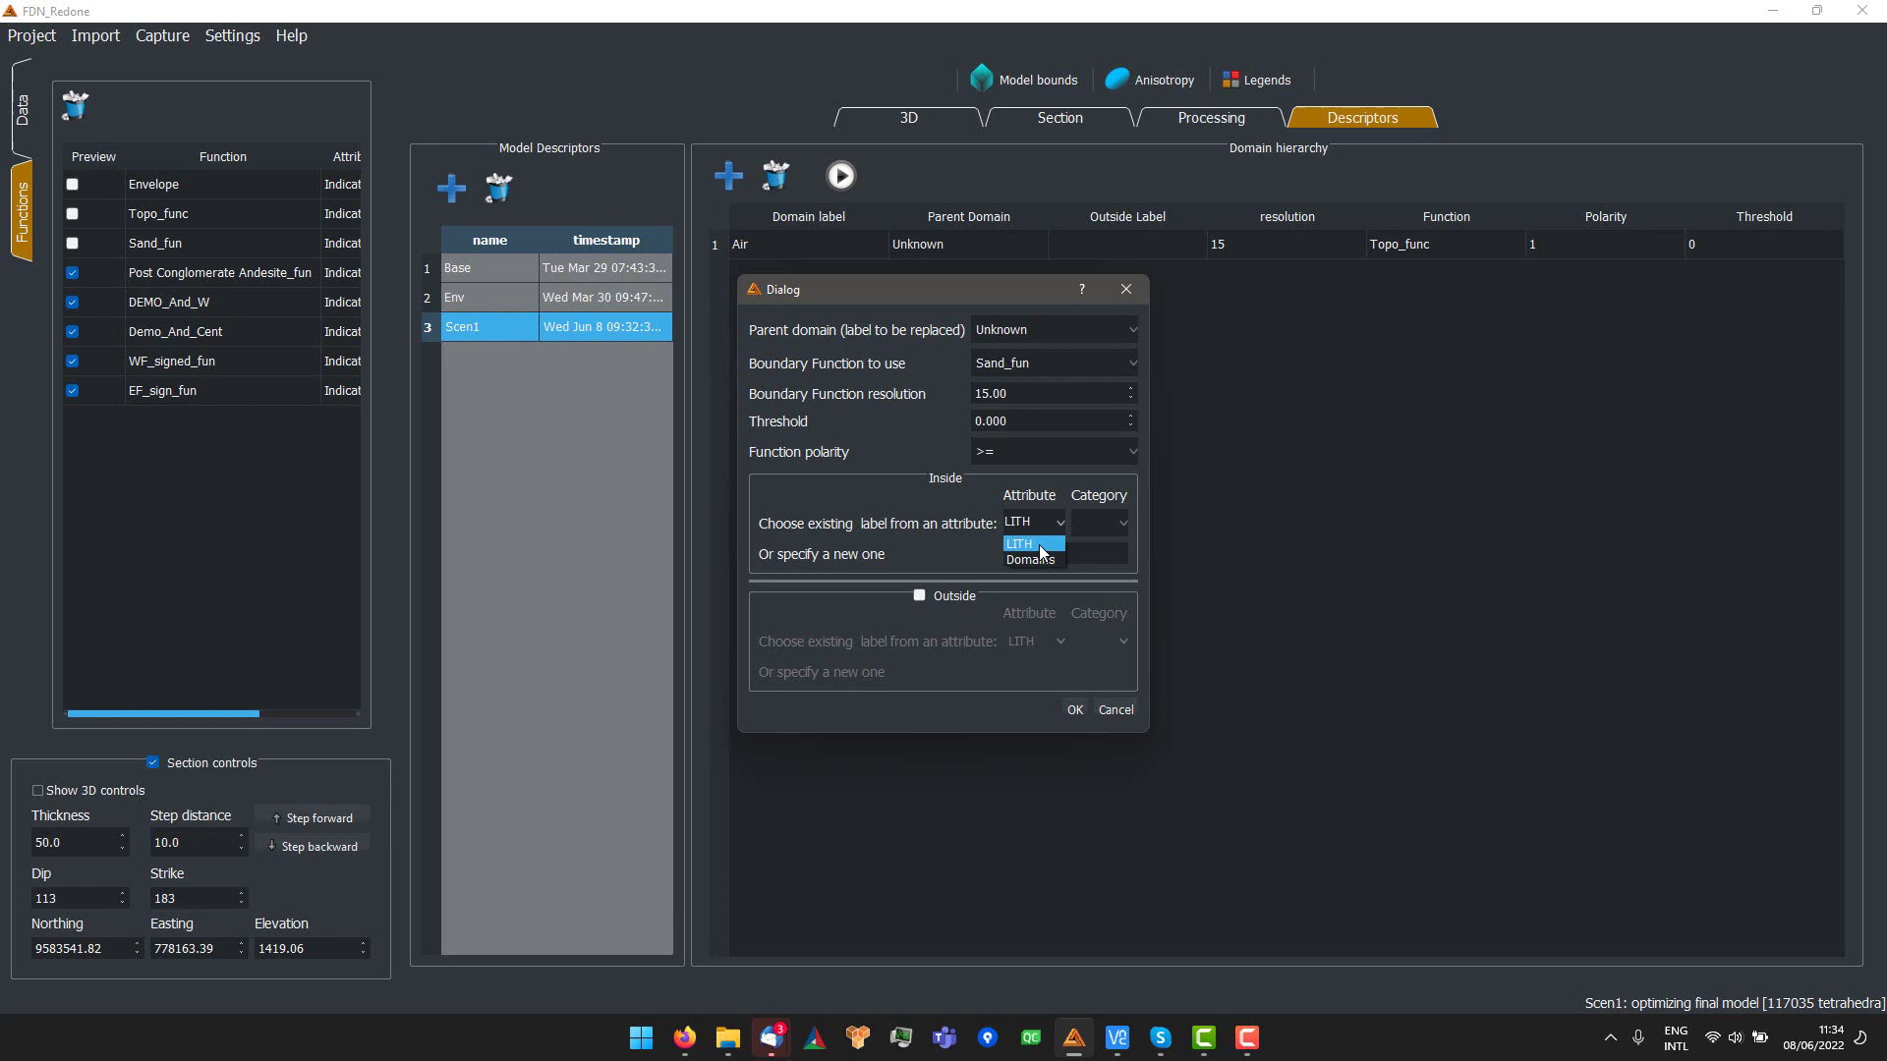
left_click(1098, 522)
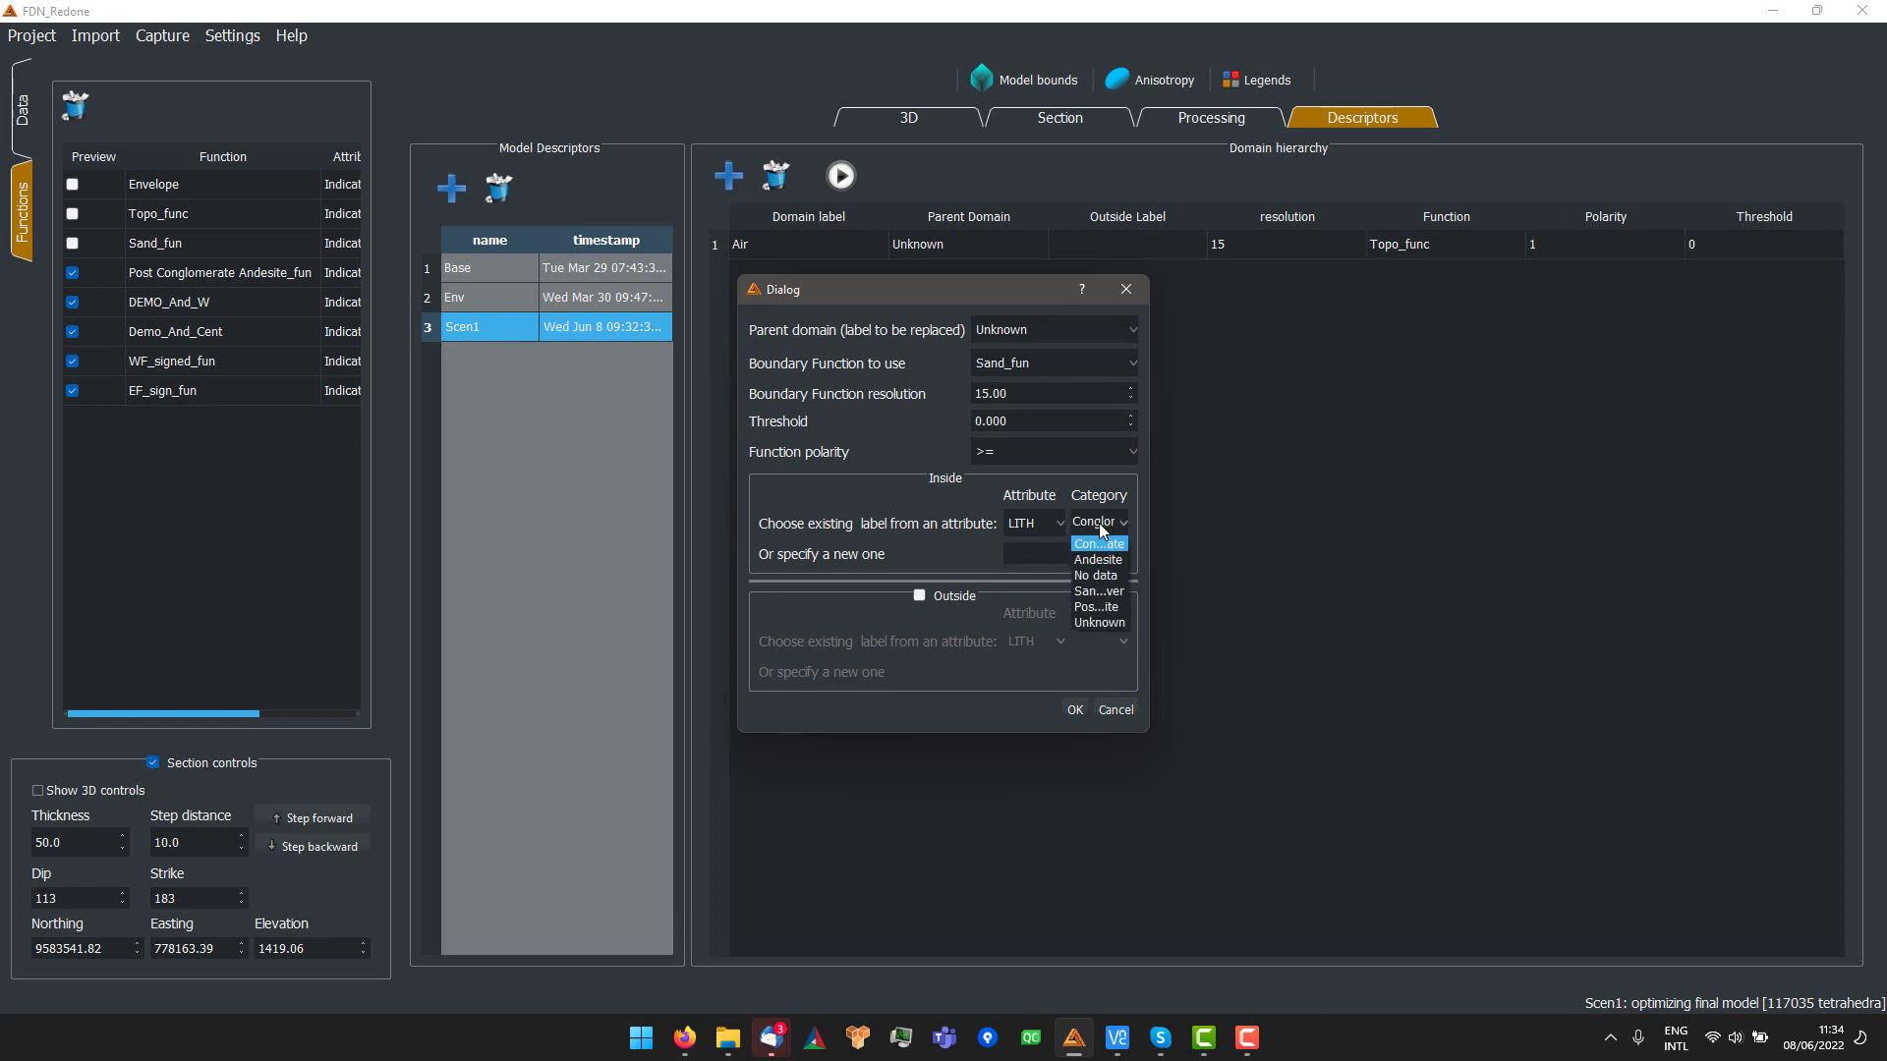
left_click(1108, 591)
left_click(1074, 710)
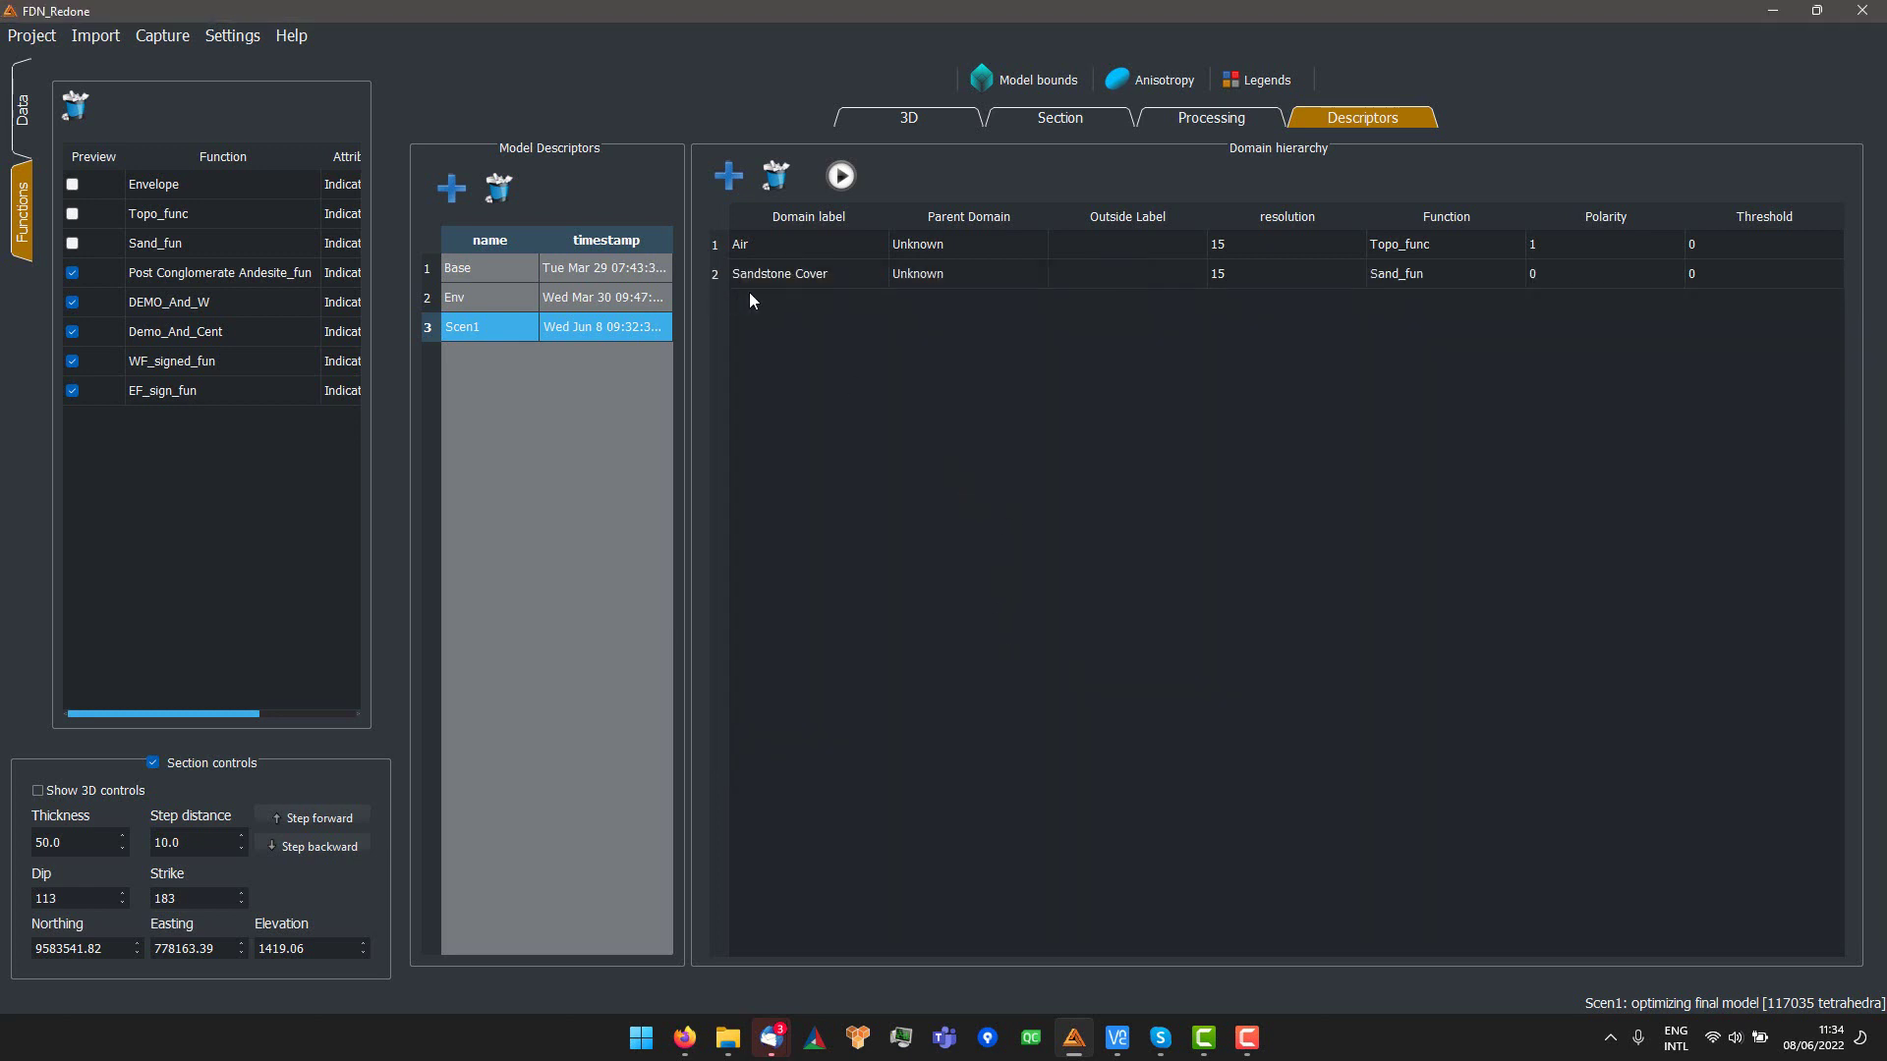
- Add a domain labelled Post Conglomerate Andesite to Scen1, replacing Unknown with Post Conglomerate Andesite_fun, resolution 15, threshold 0, polarity >=
left_click(727, 178)
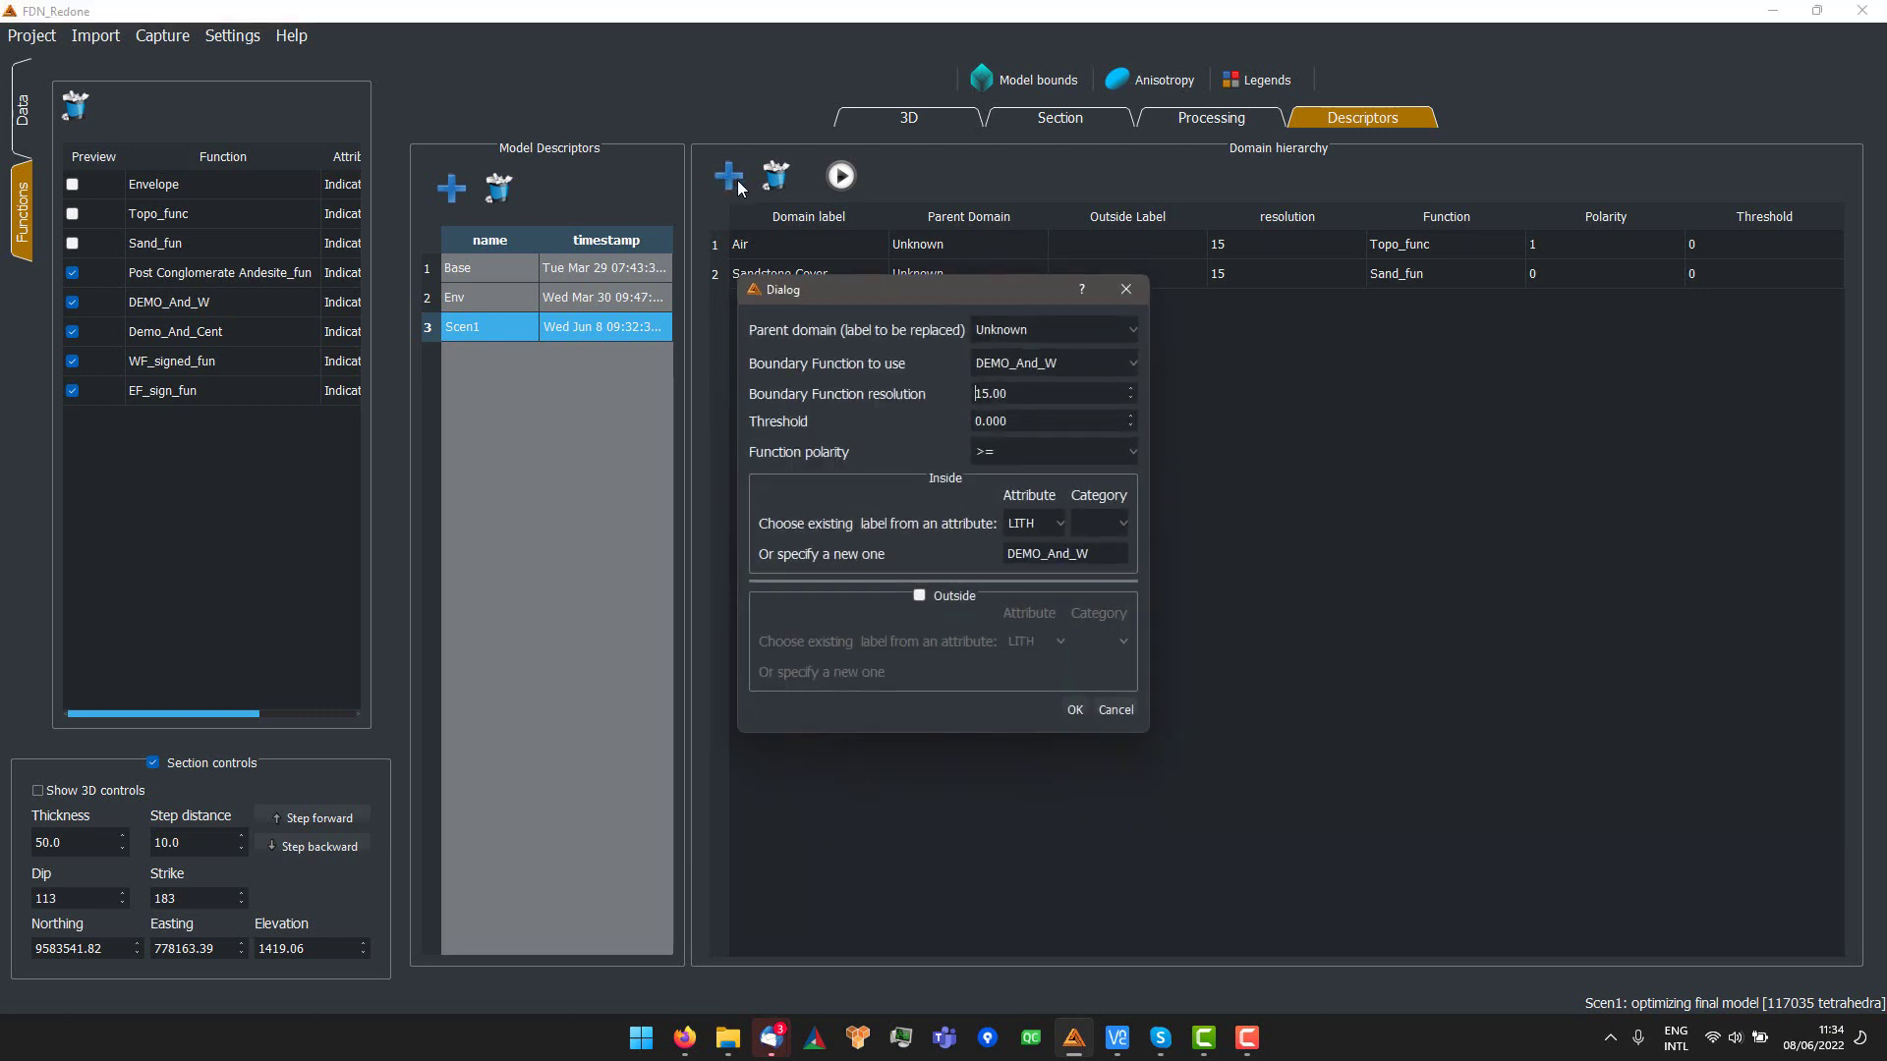
left_click(1046, 363)
left_click(1058, 446)
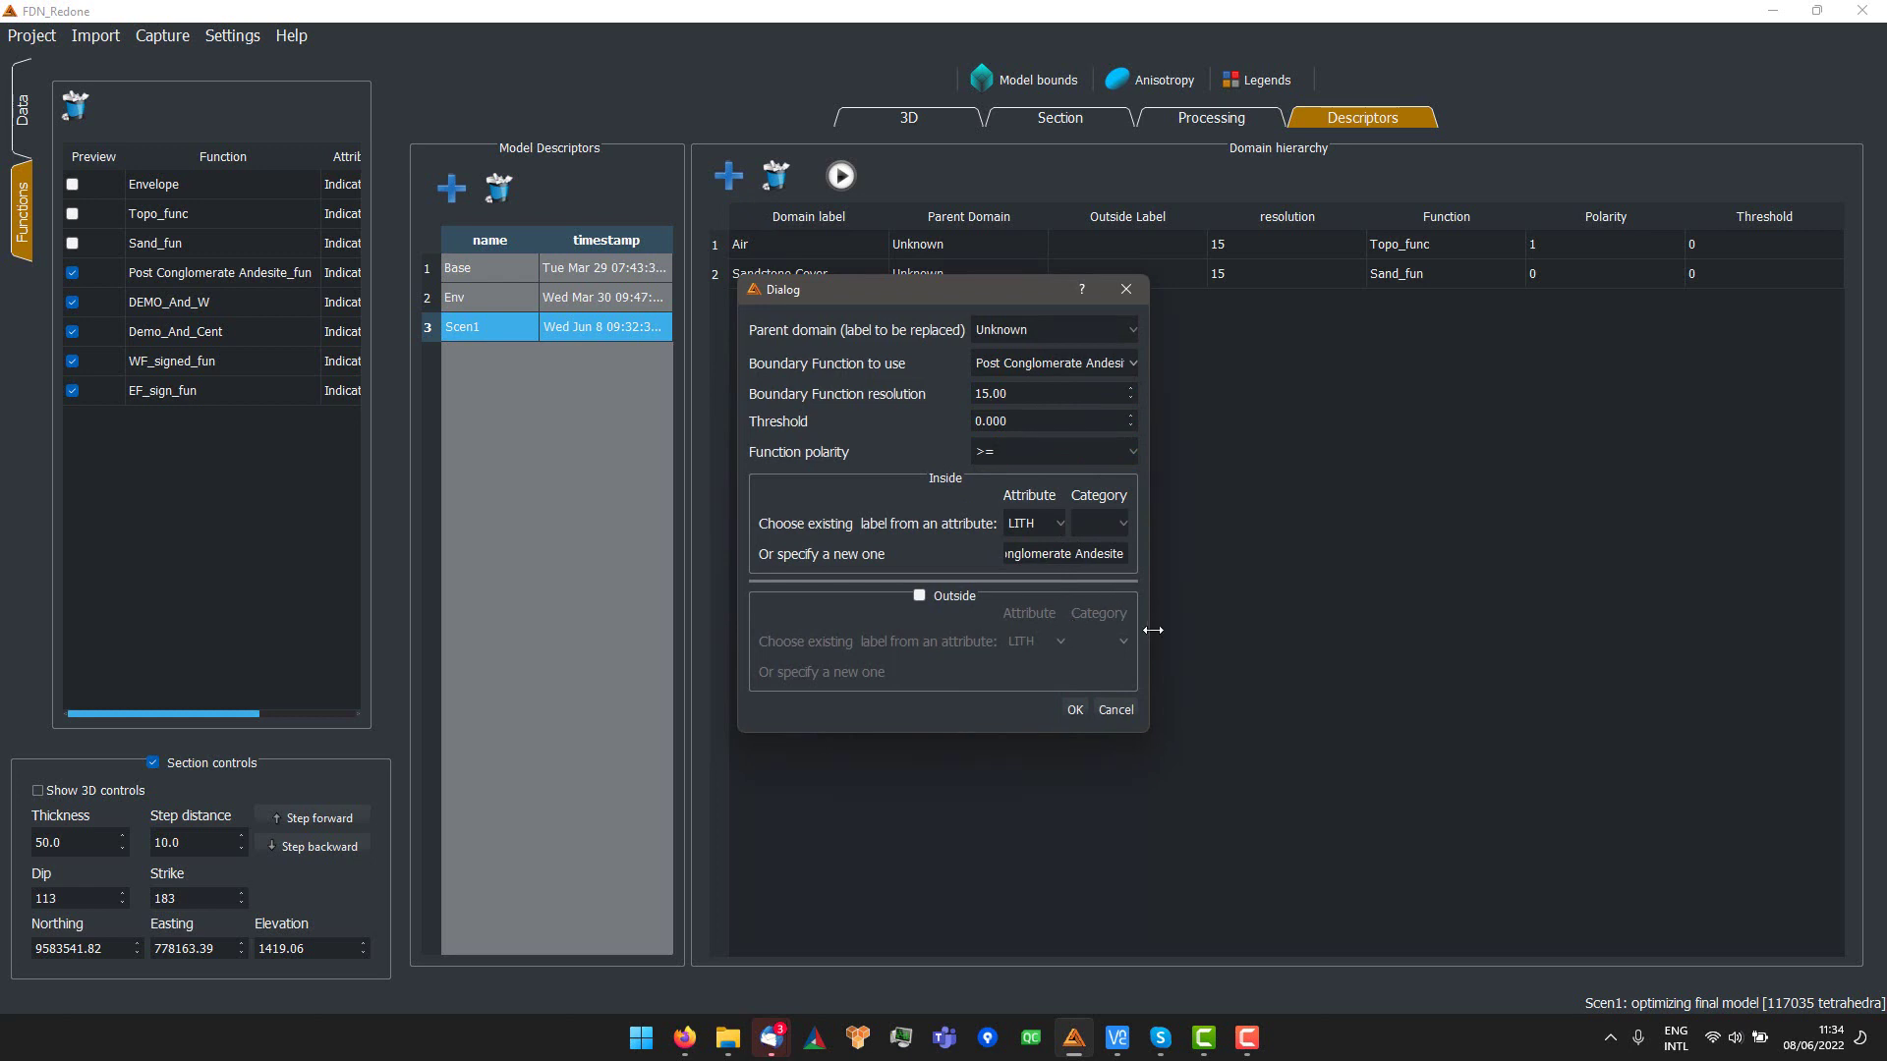
left_click_drag(1152, 634, 1321, 657)
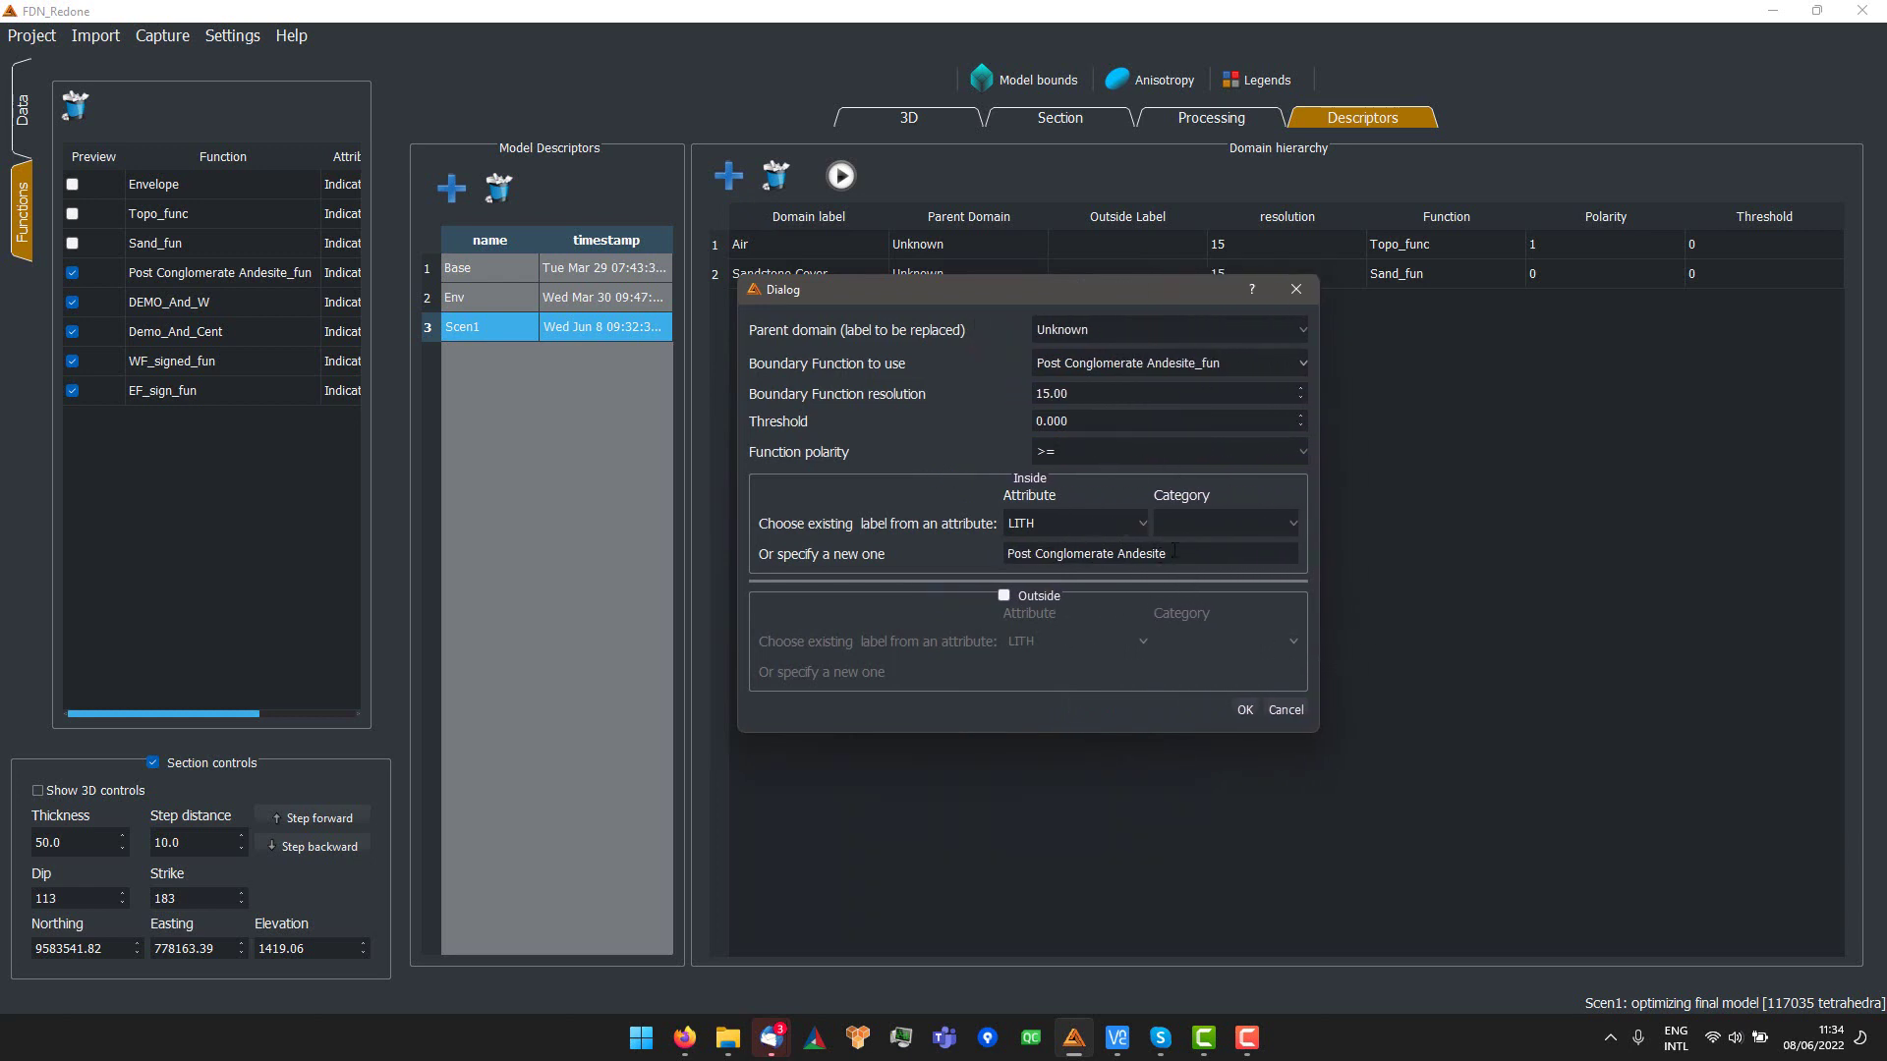
left_click(1242, 711)
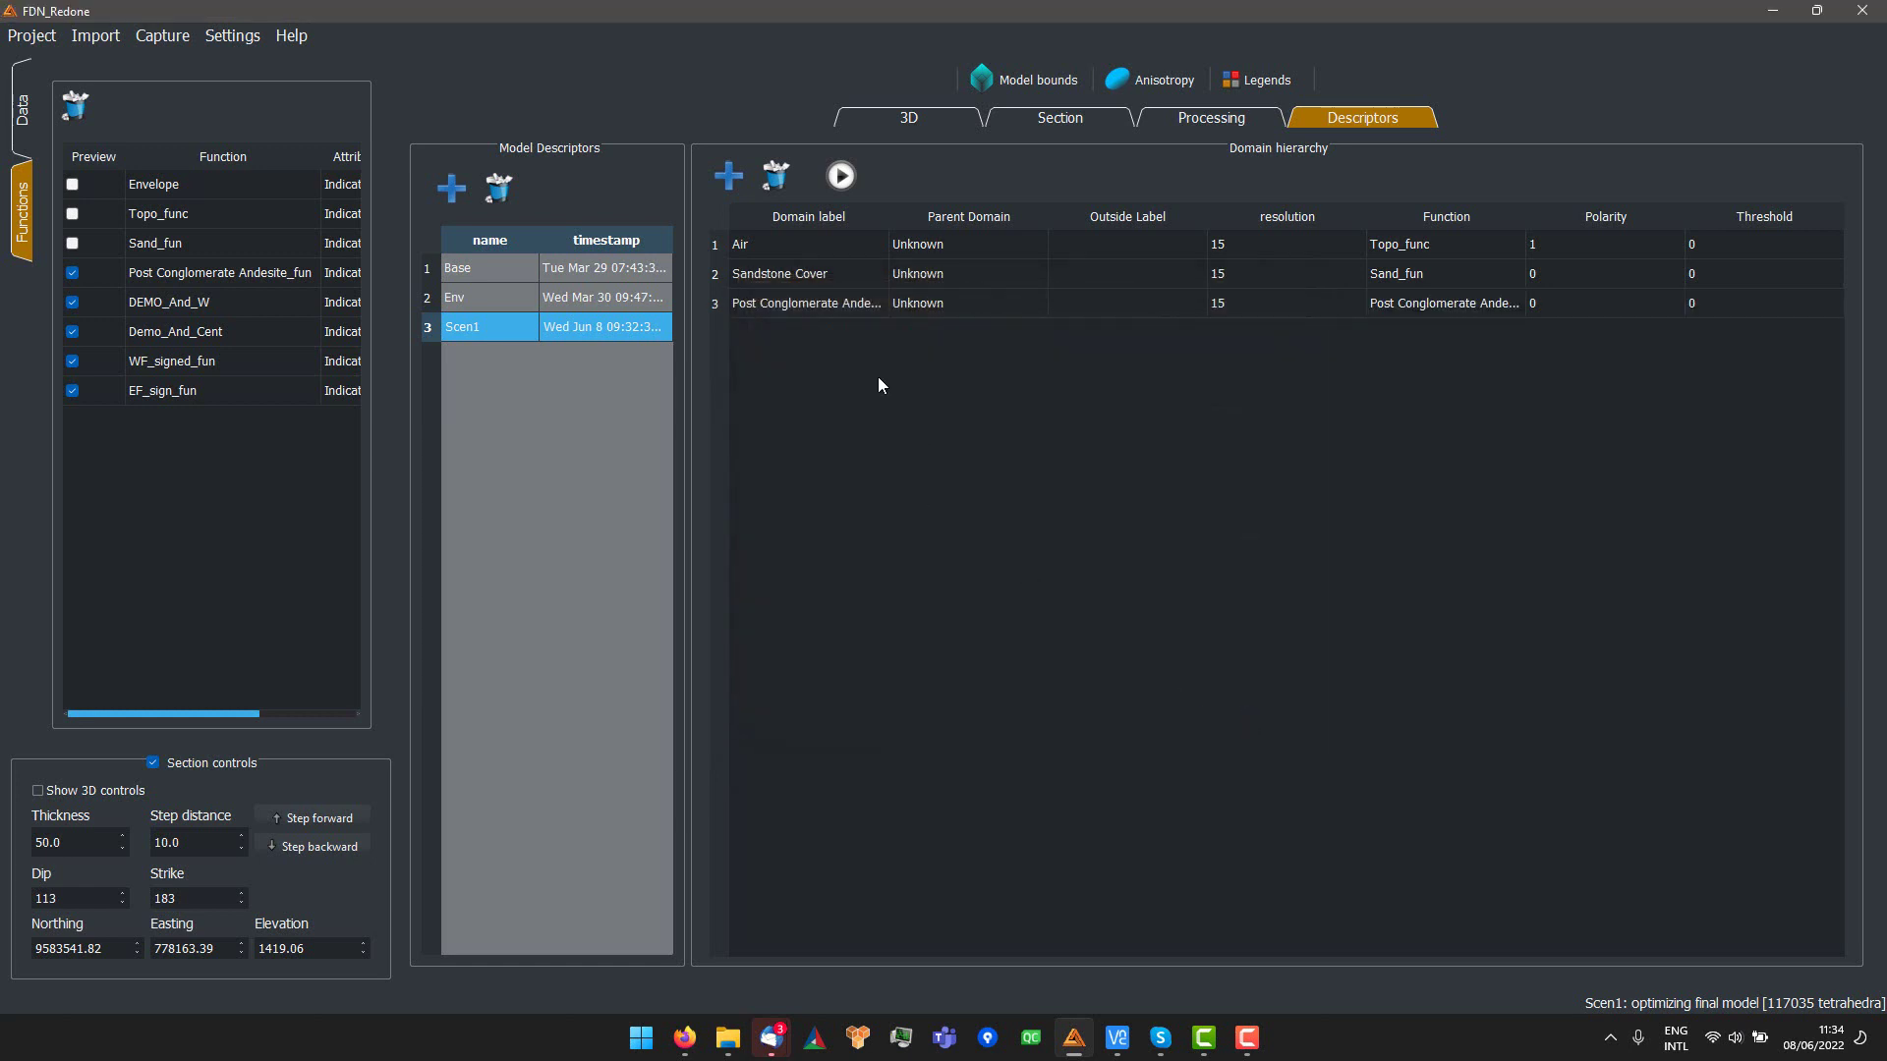
- Build the three-domain Scen1 model with base resolution 100 and final tetrahedra optimization, and view it in the 3D scene
left_click(841, 177)
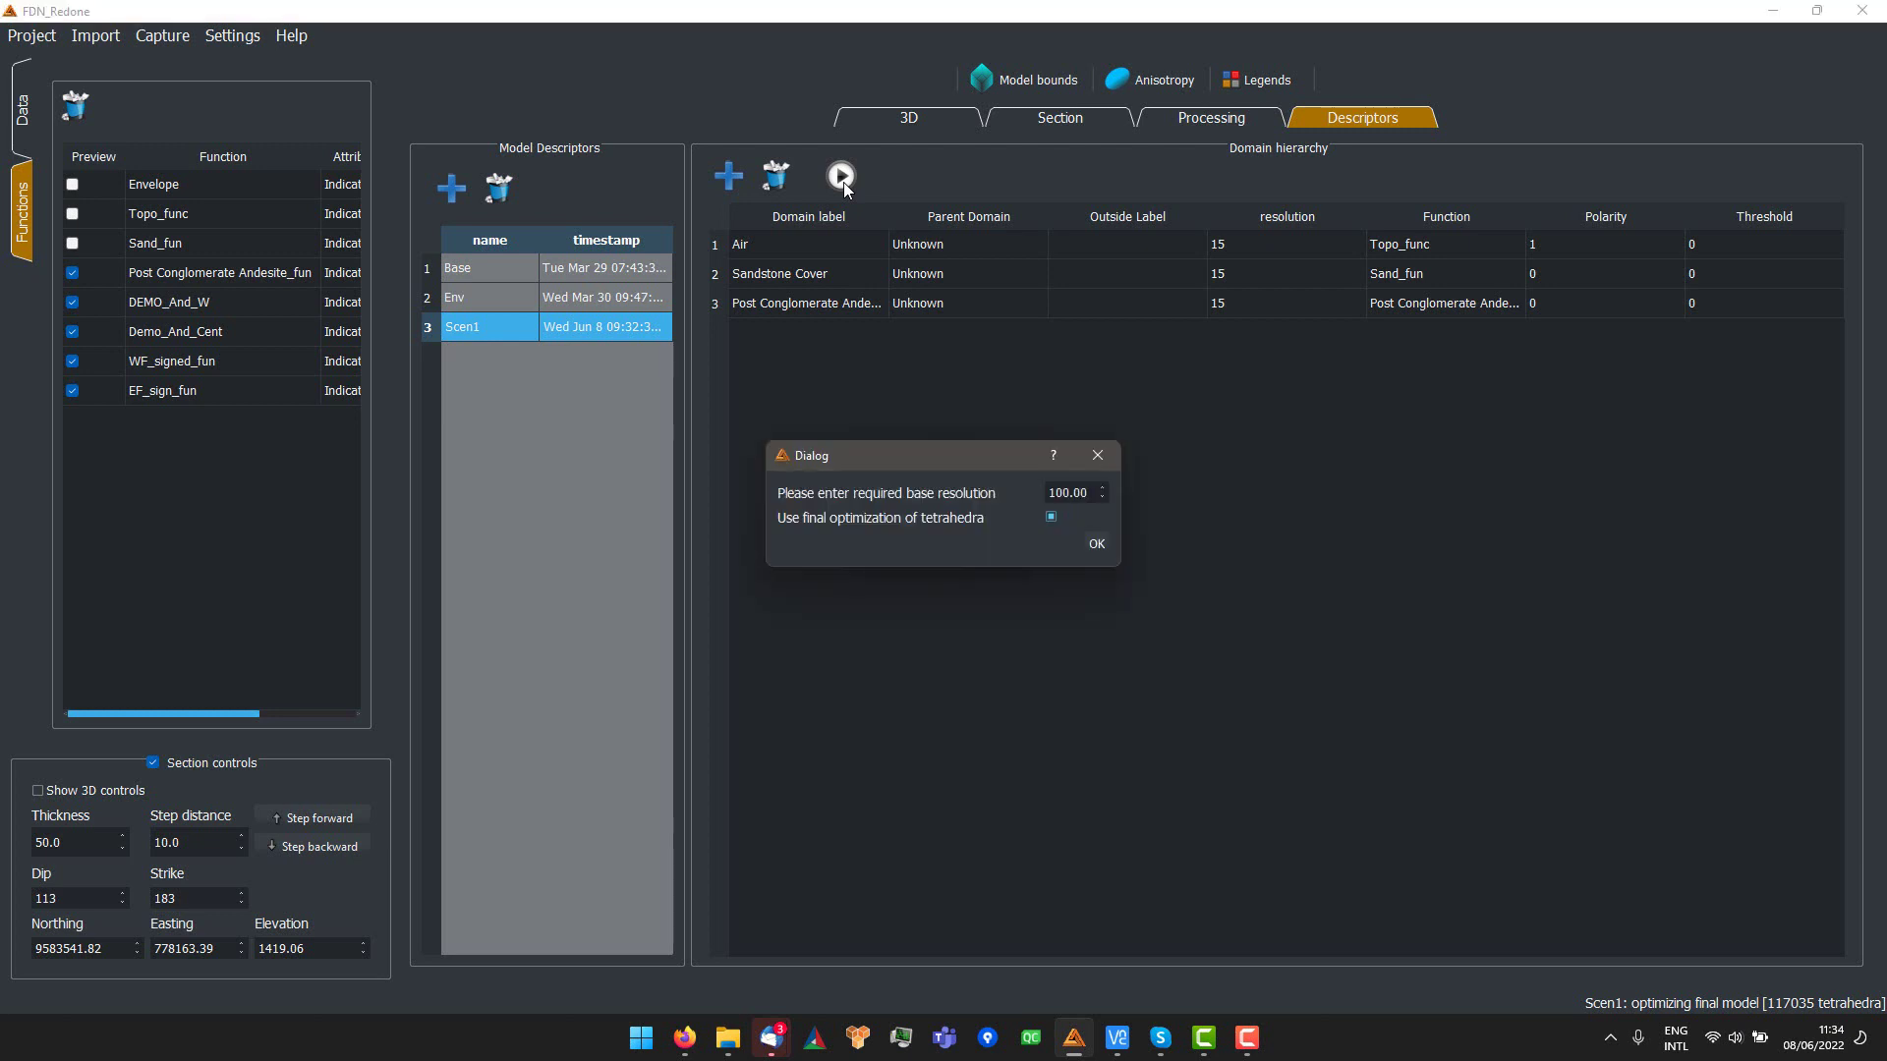
left_click(1093, 544)
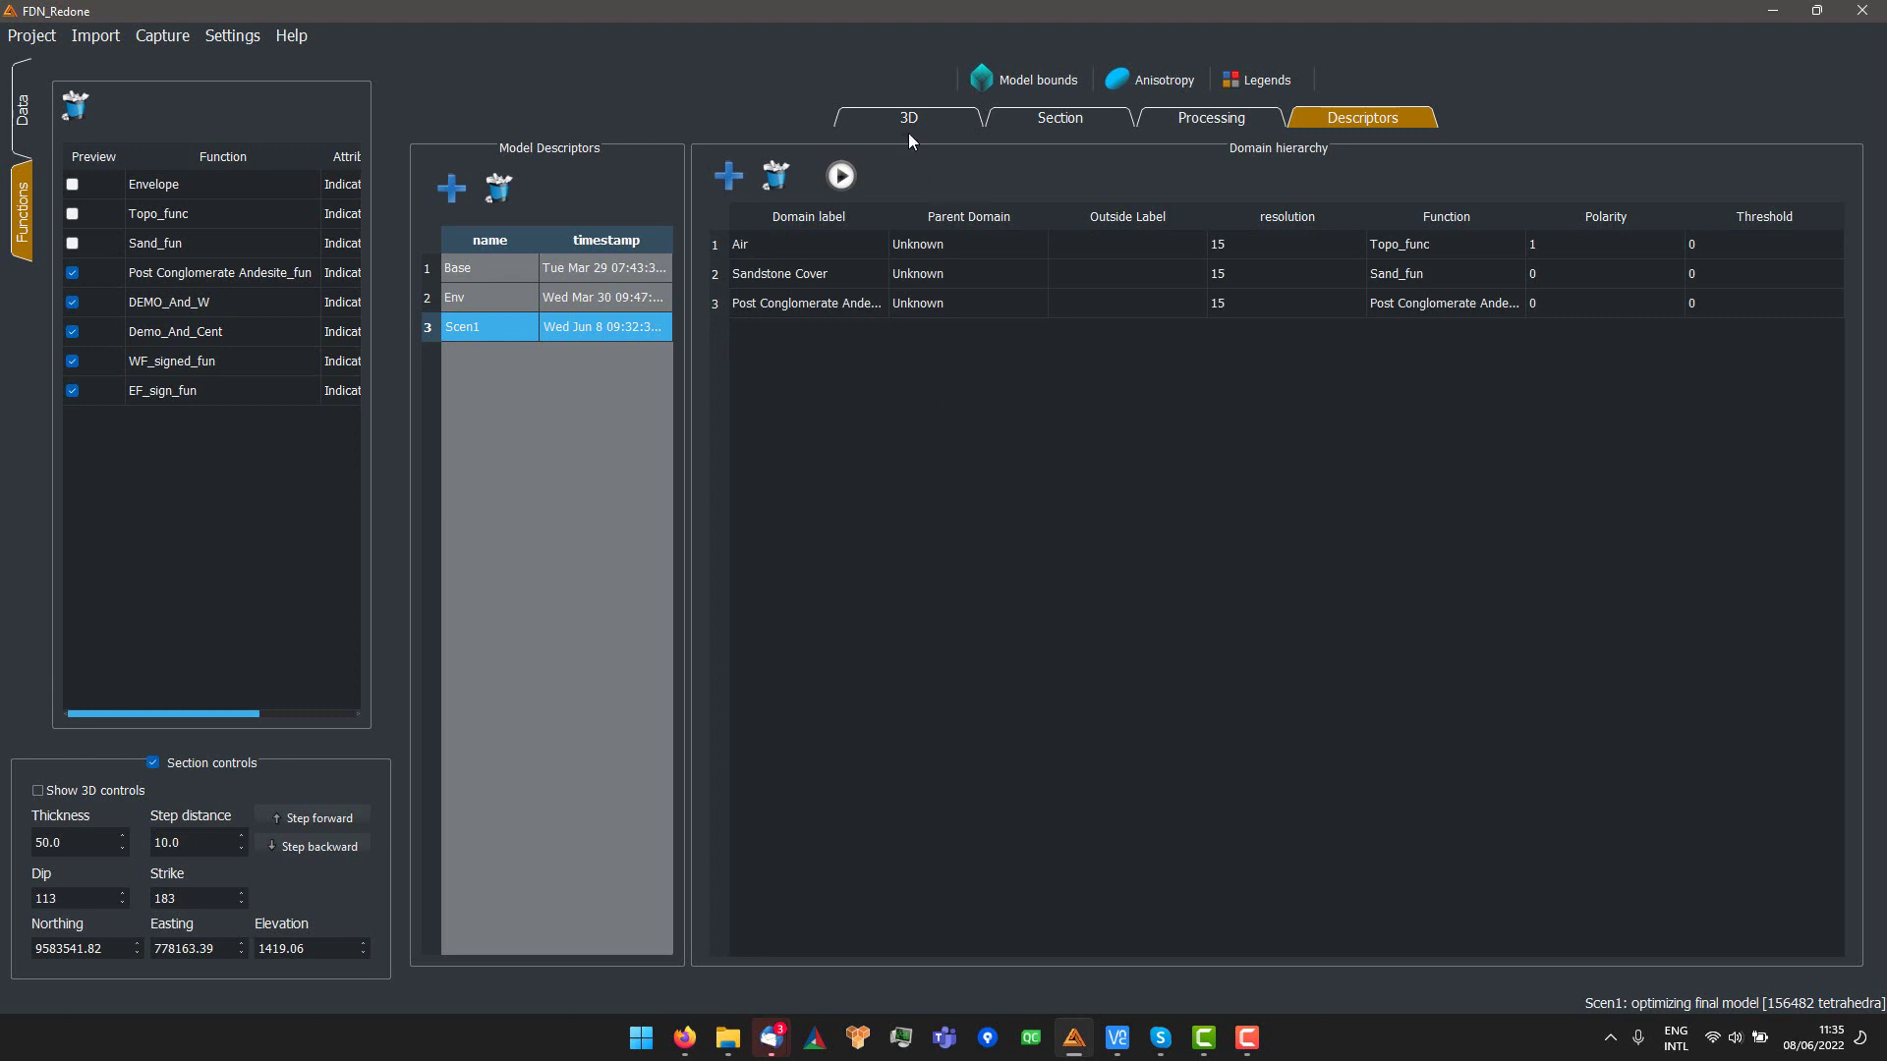
left_click(876, 112)
left_click_drag(1081, 491, 1084, 609)
left_click_drag(1158, 540, 1219, 542)
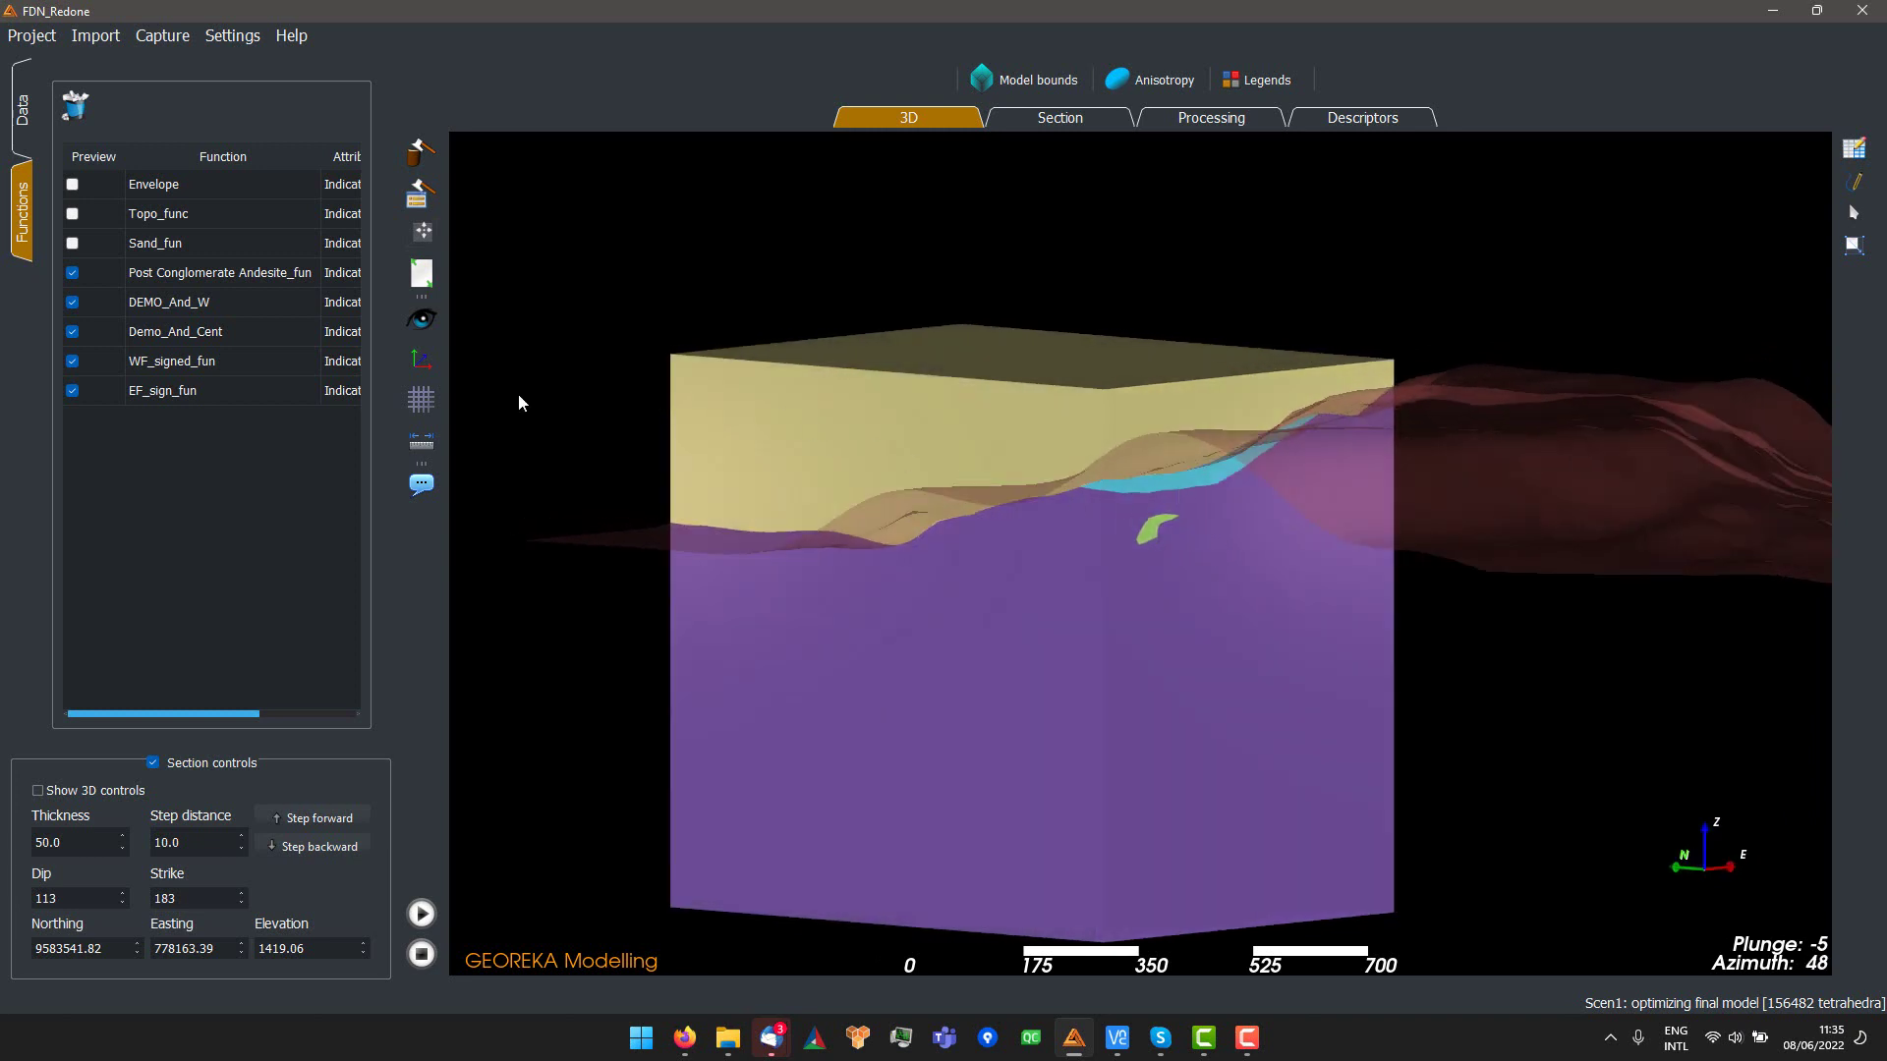
- Hide the Unknown and Air categories of the Scen1 model, leaving the category colour dialog open beside the model
left_click(20, 118)
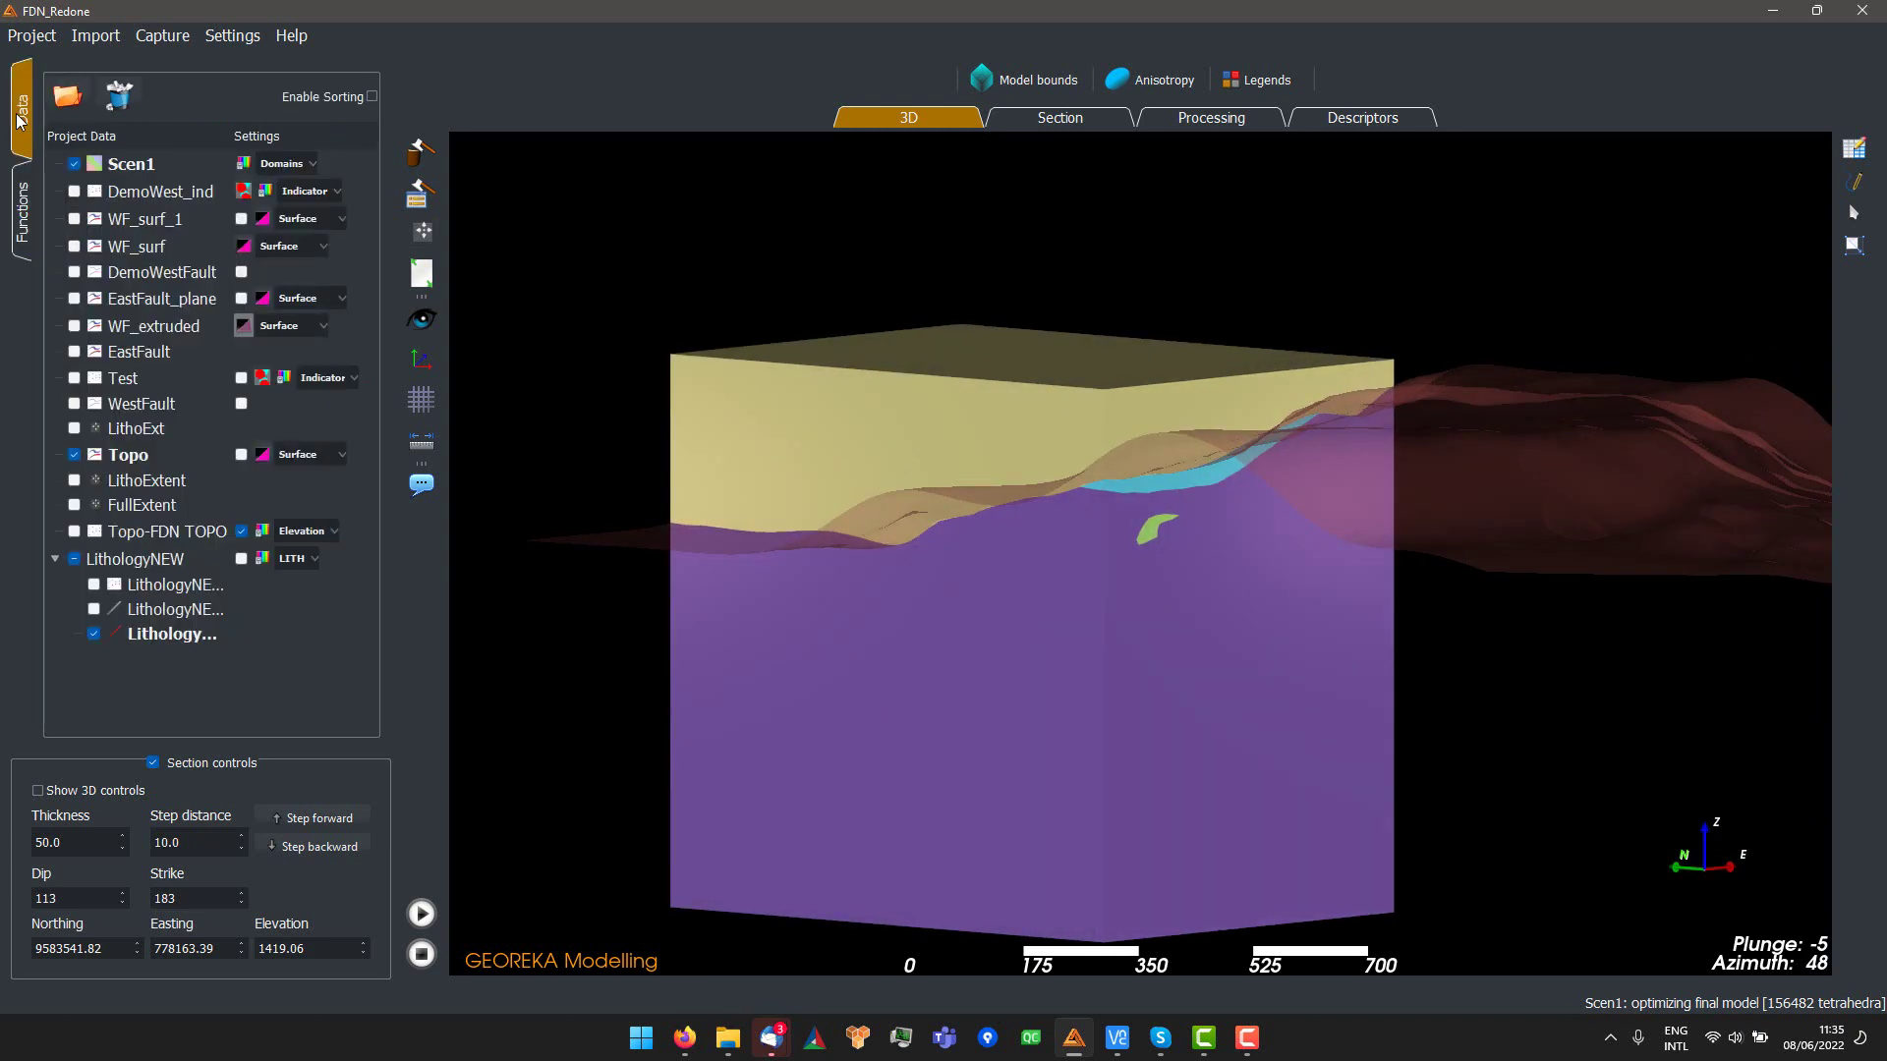
left_click(245, 163)
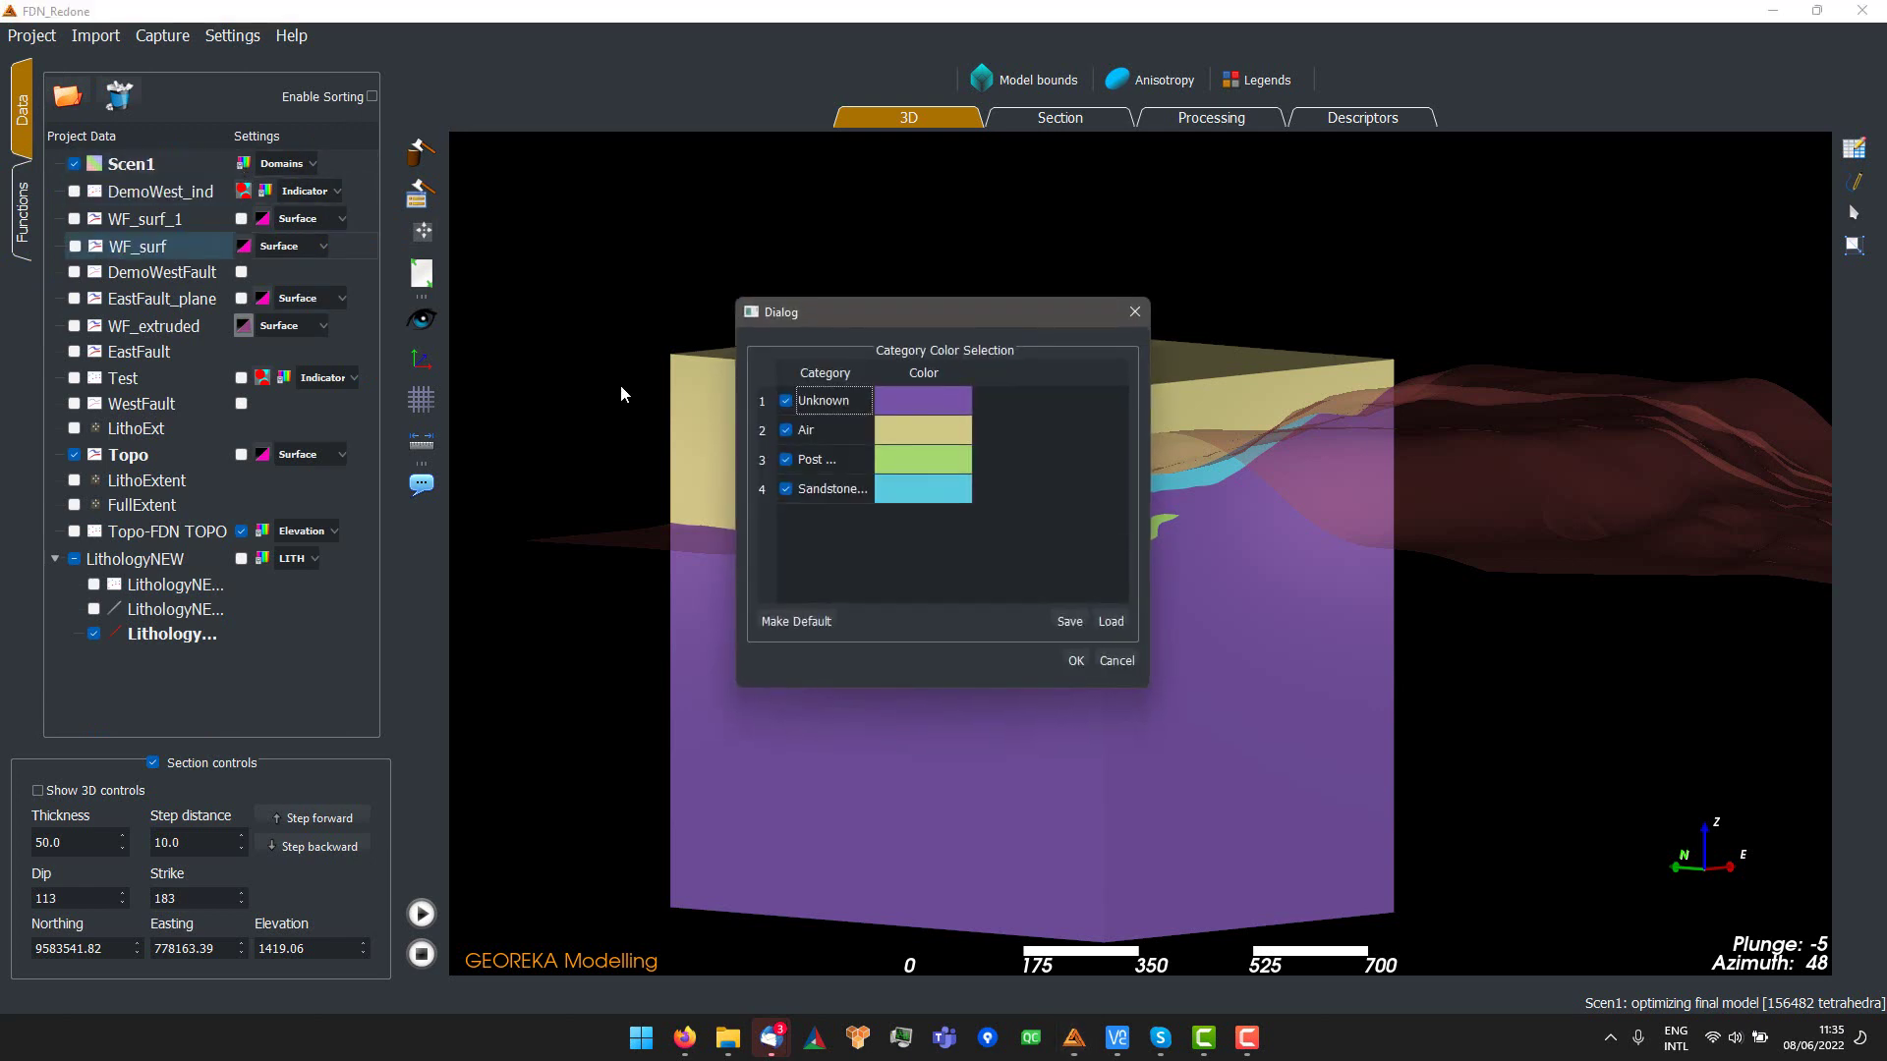
left_click(785, 400)
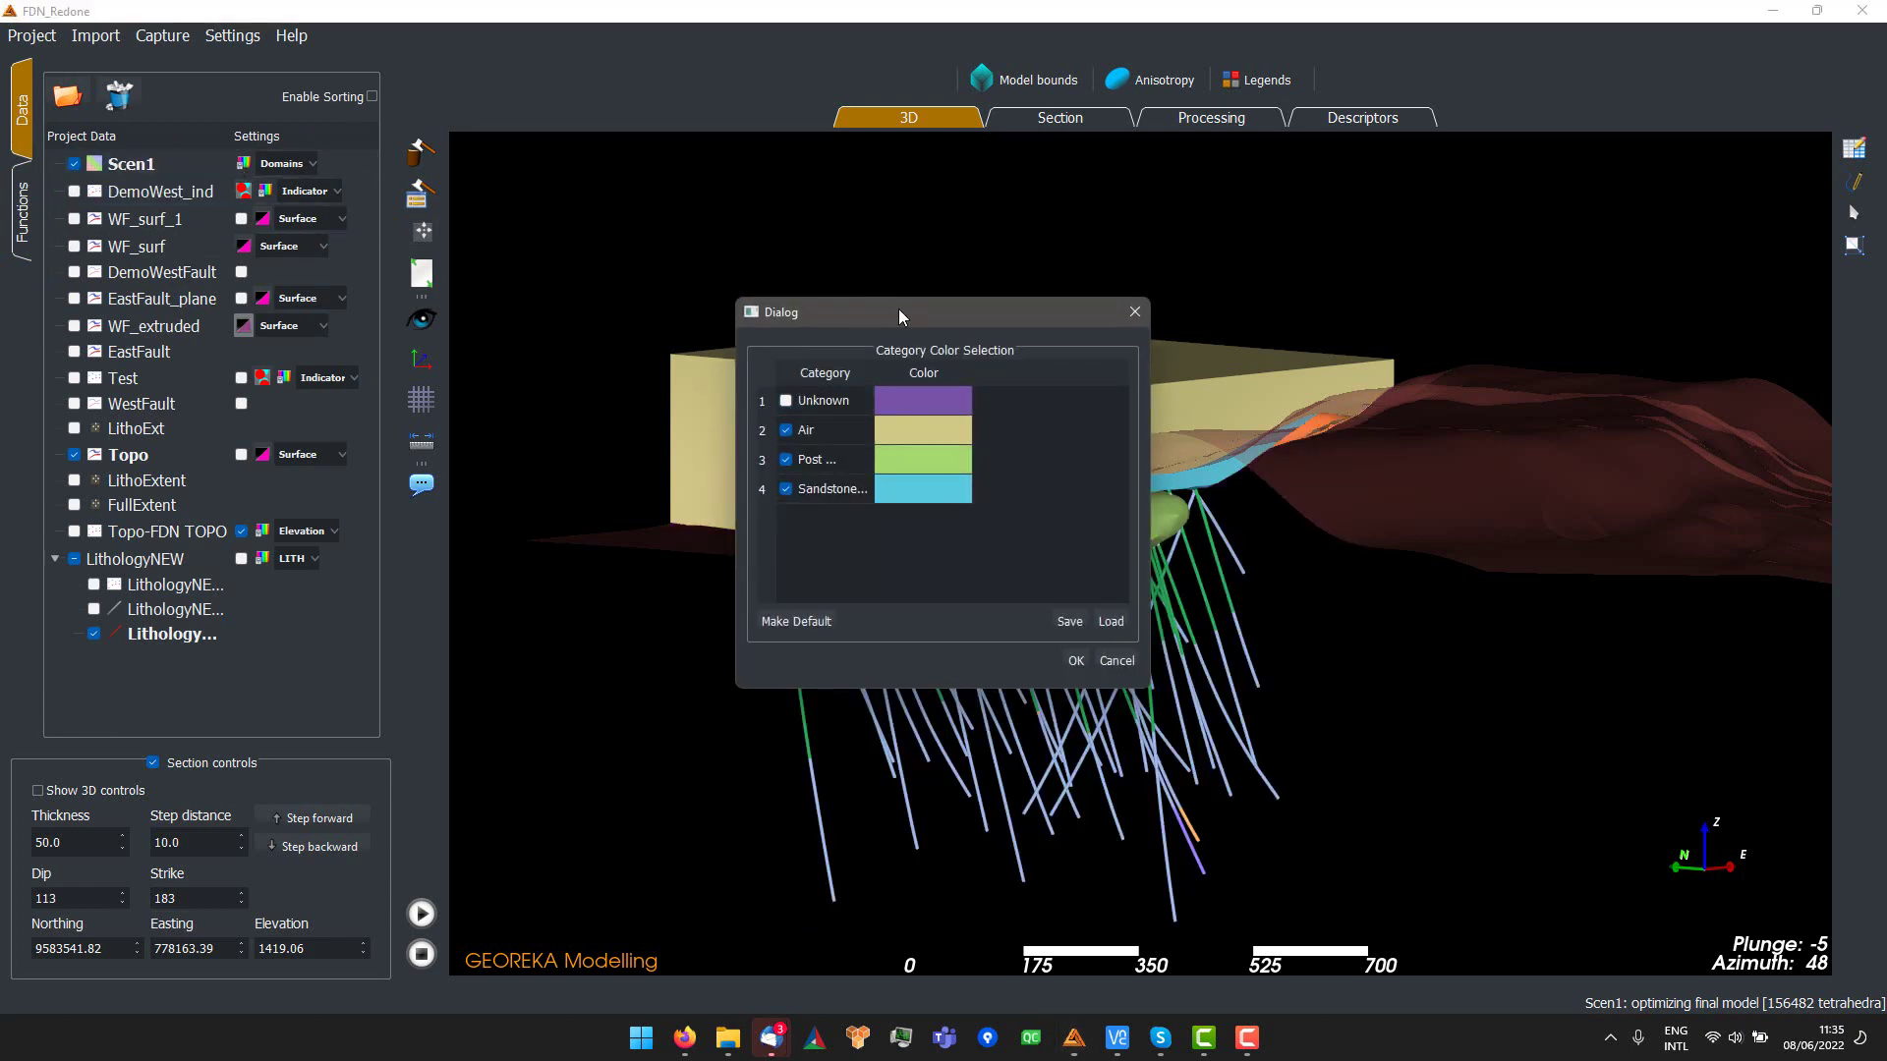
left_click(785, 430)
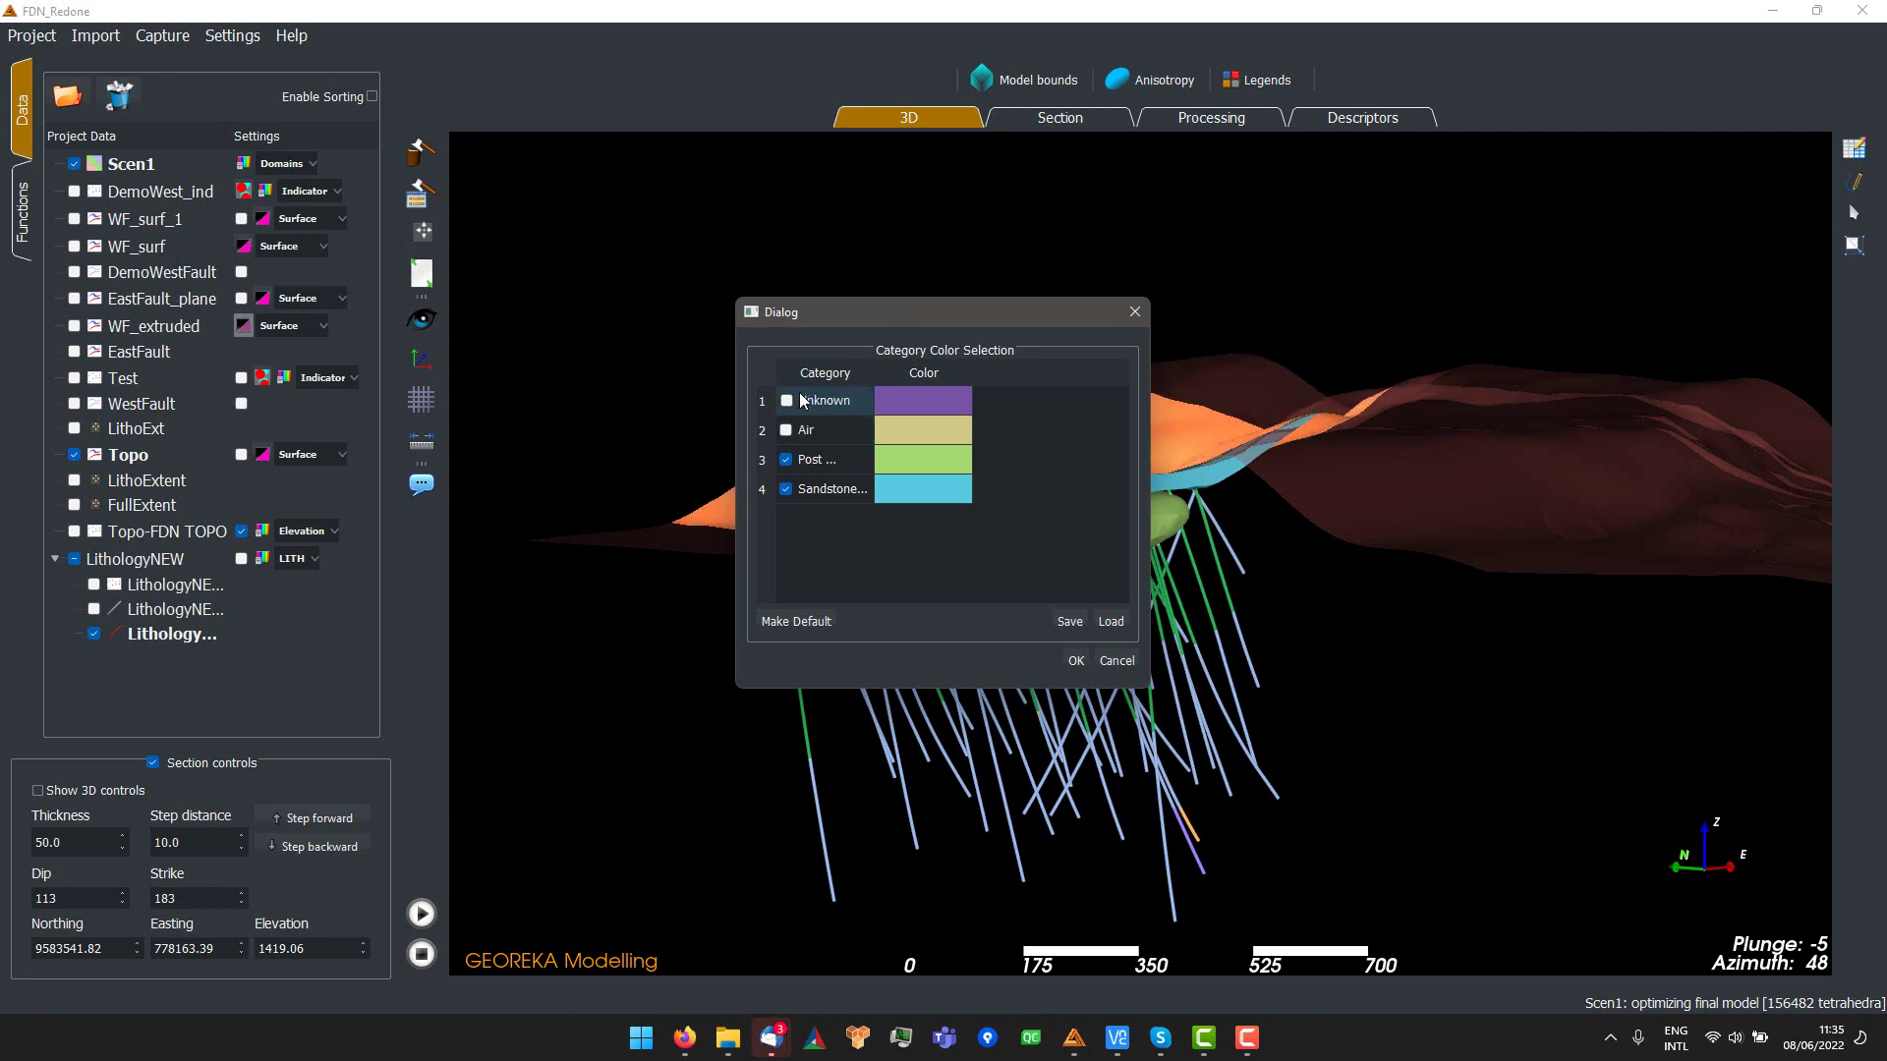
left_click_drag(797, 318, 394, 314)
scroll(935, 486, "up", 3)
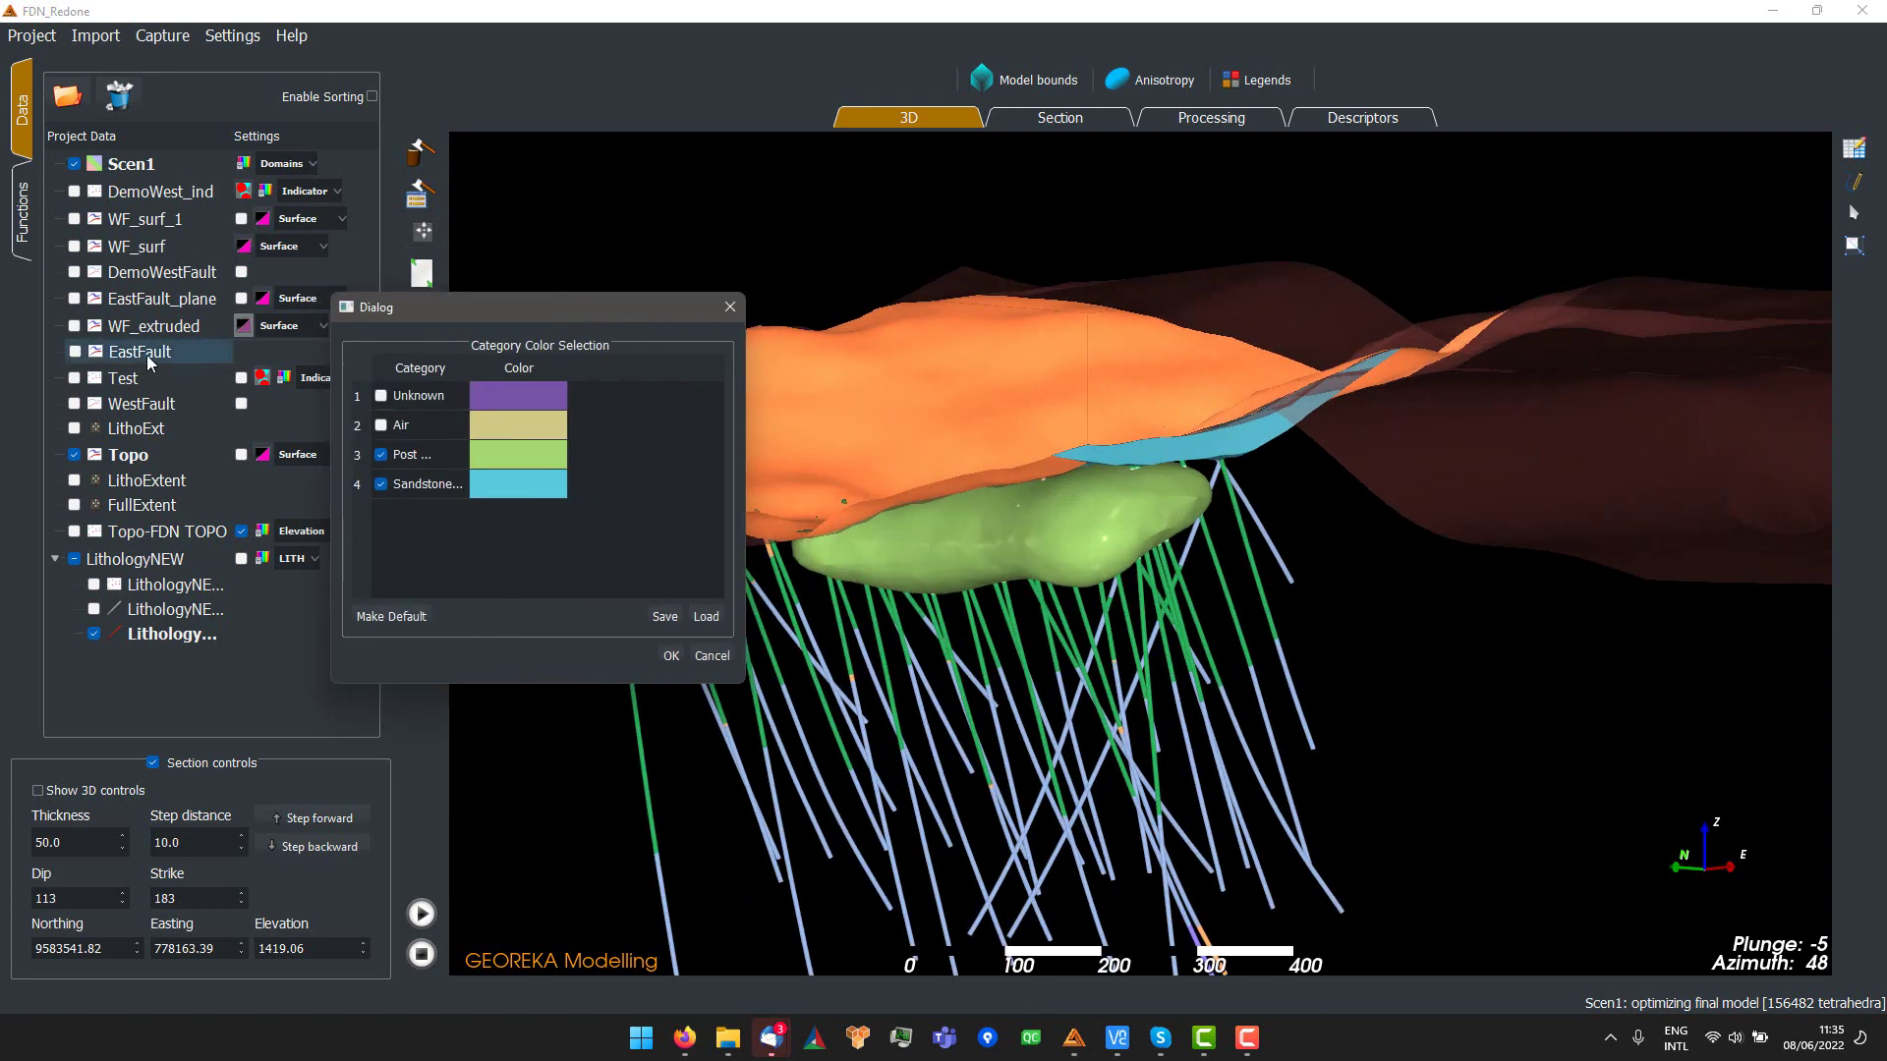
- Turn off the previews of Post Conglomerate Andesite_fun, DEMO_And_W, Demo_And_Cent, WF_signed_fun and EF_sign_fun
left_click(27, 224)
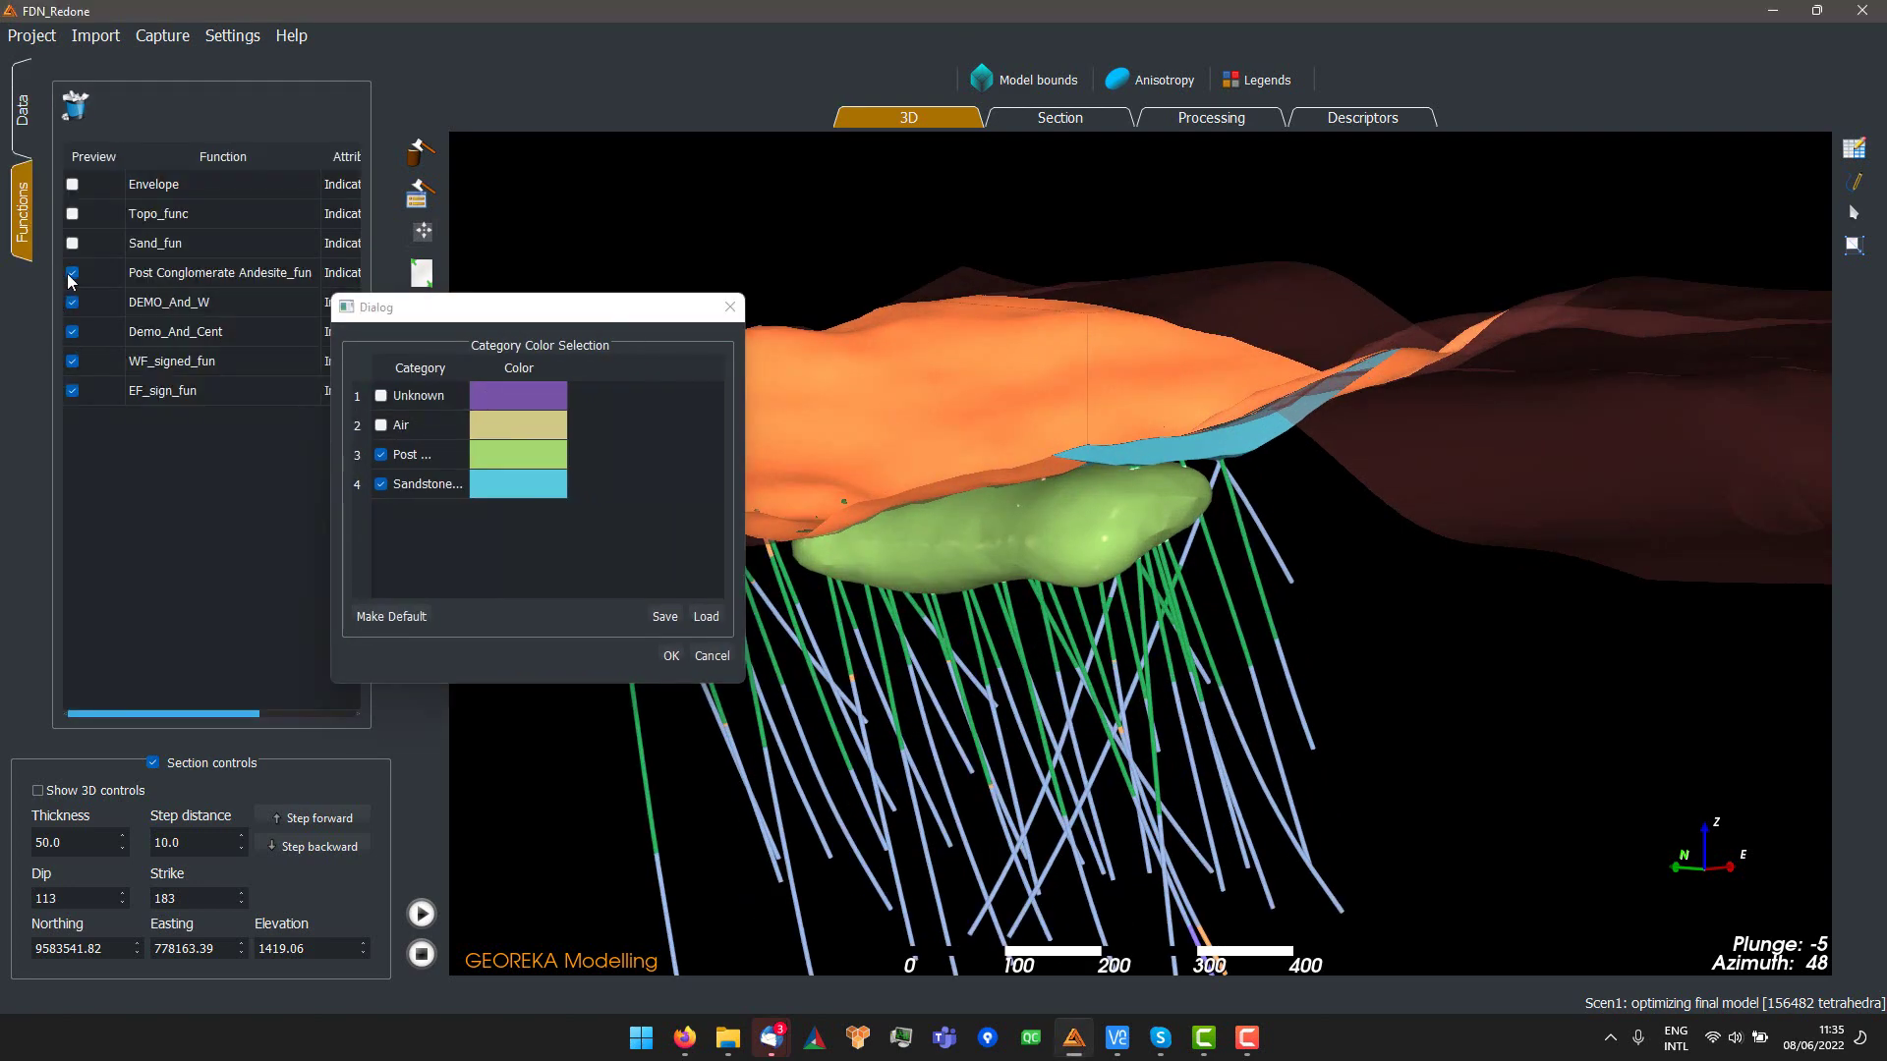
left_click(71, 272)
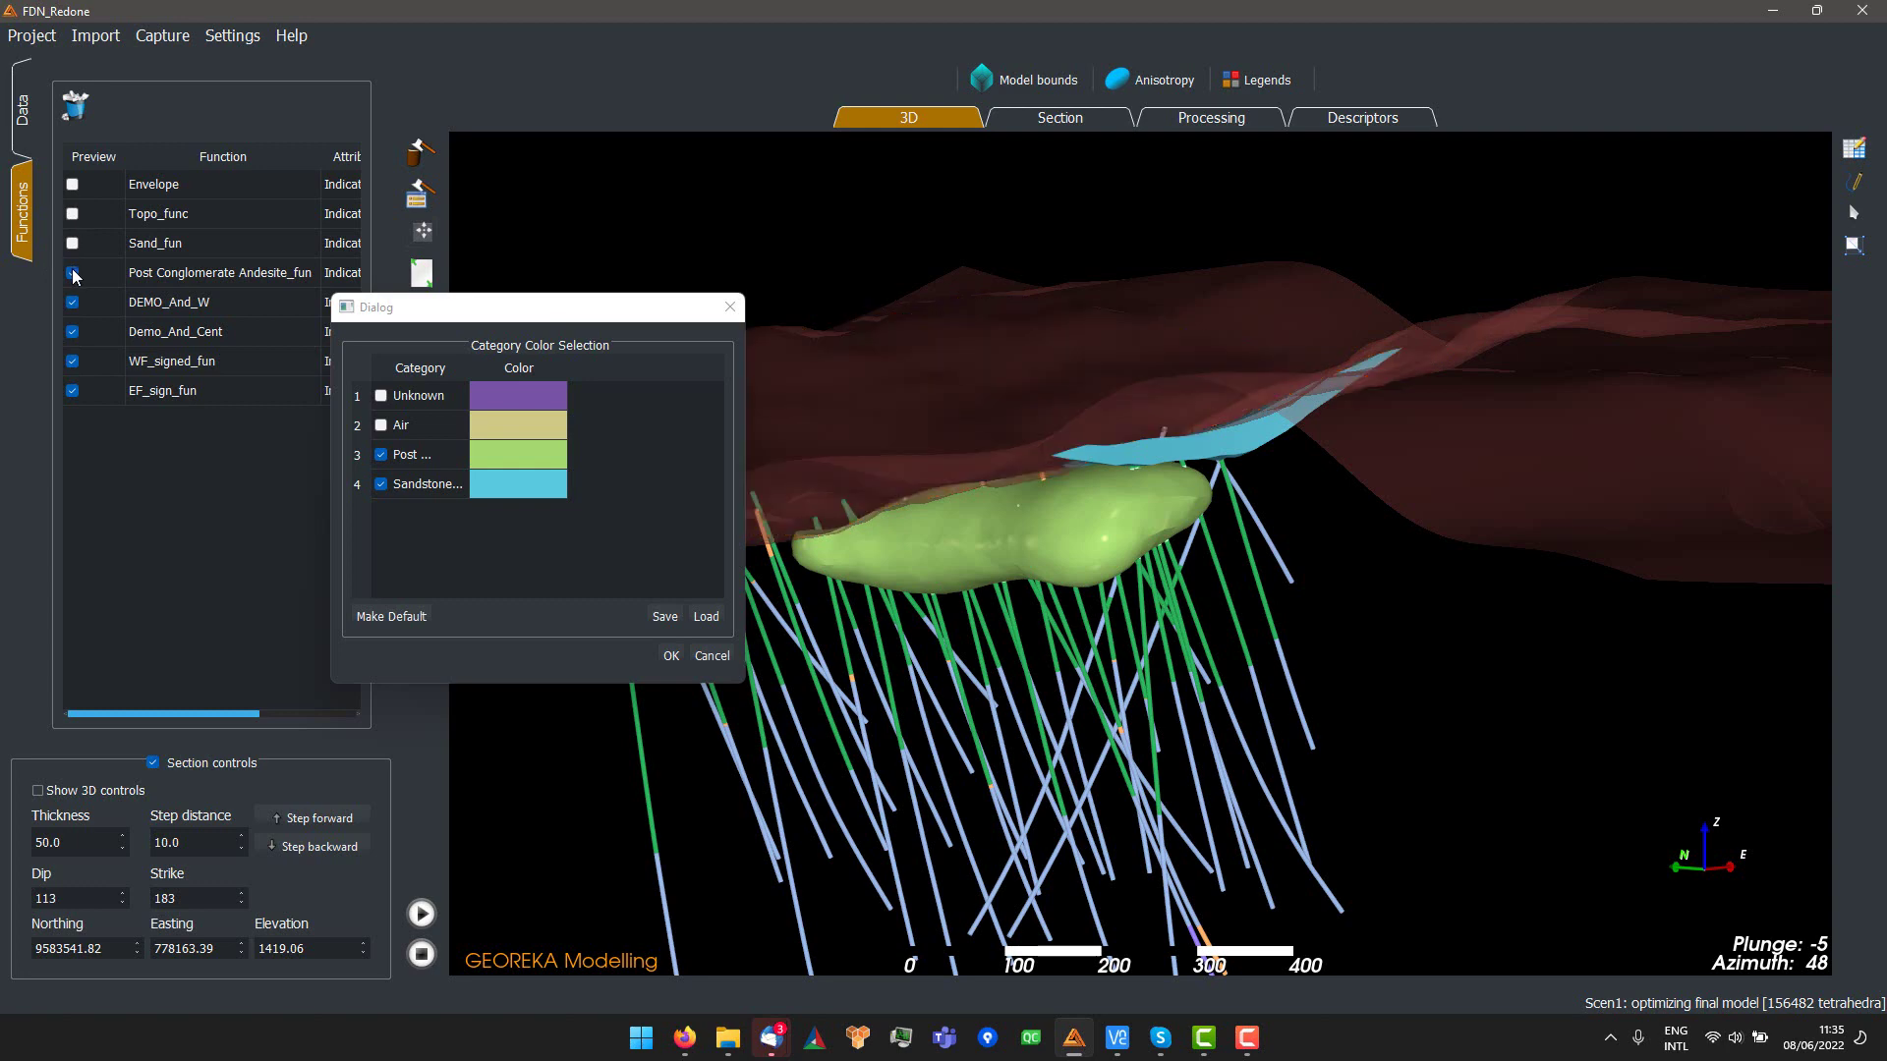
left_click(73, 315)
left_click(72, 332)
left_click(74, 303)
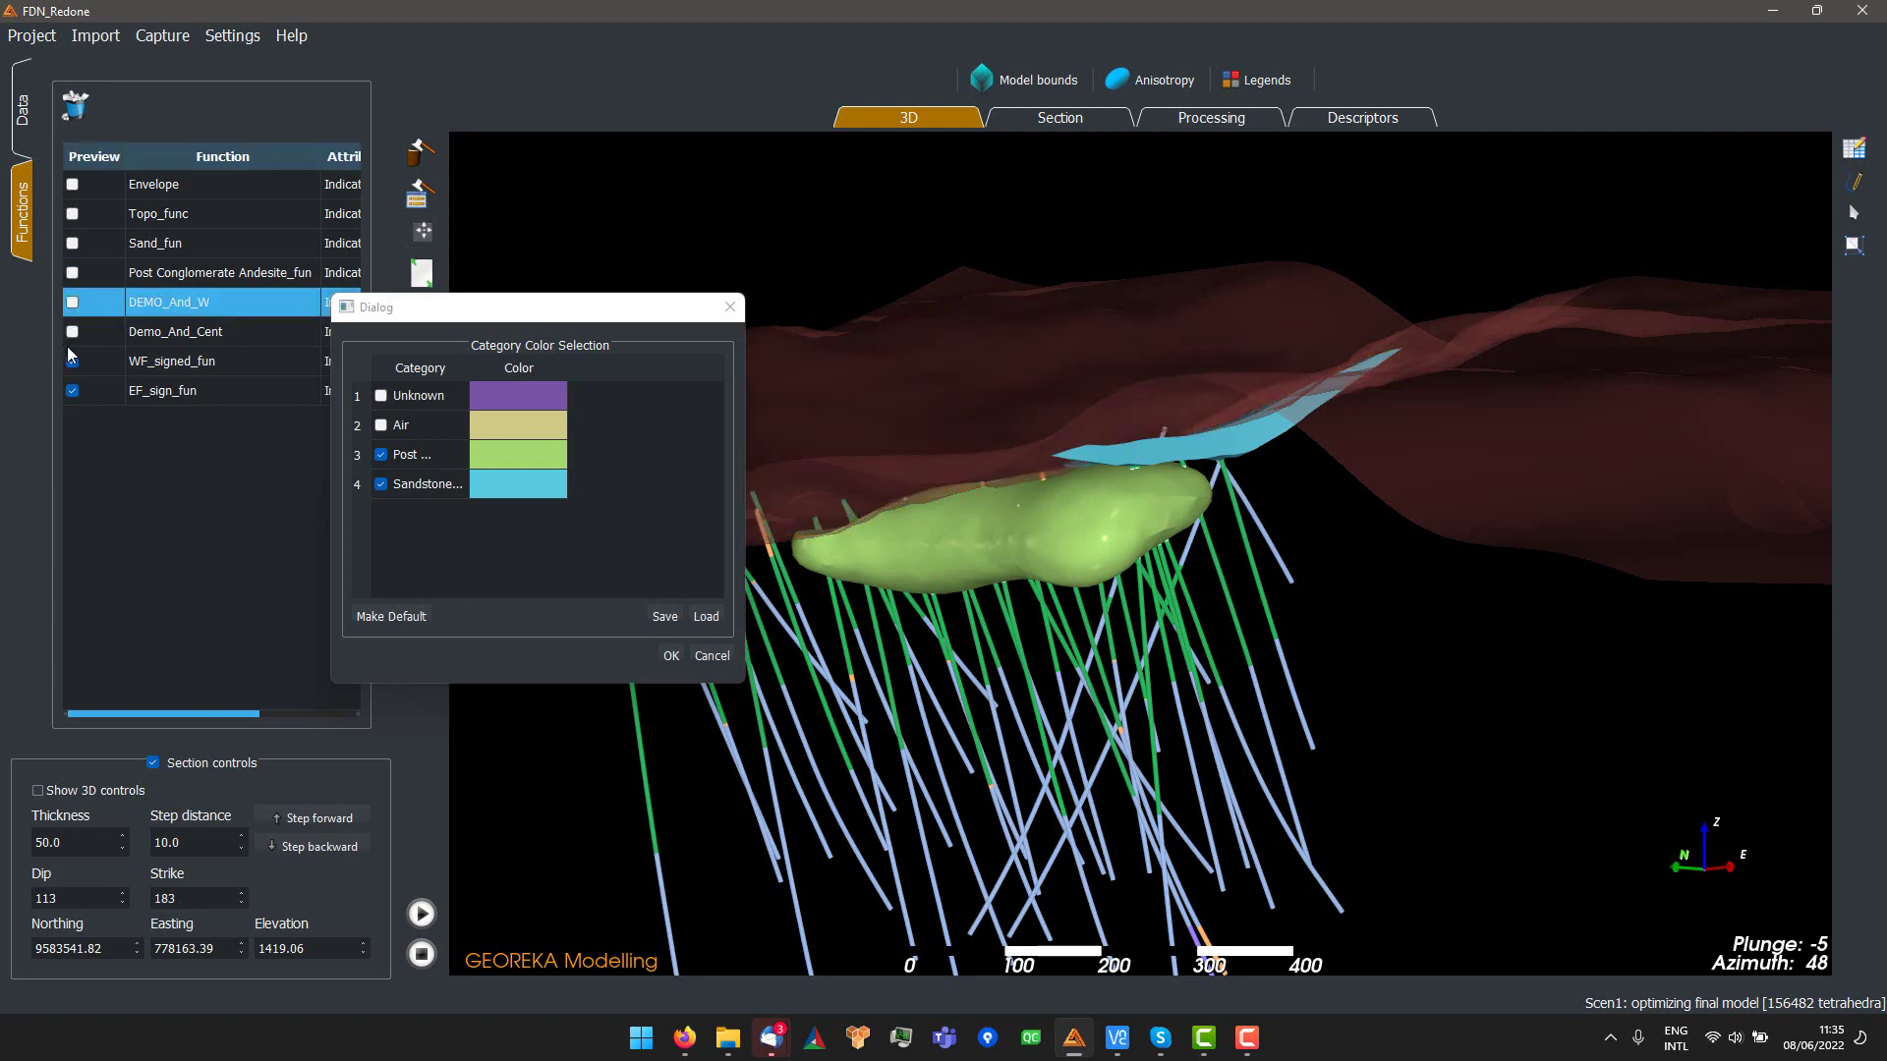
left_click(71, 362)
left_click(73, 399)
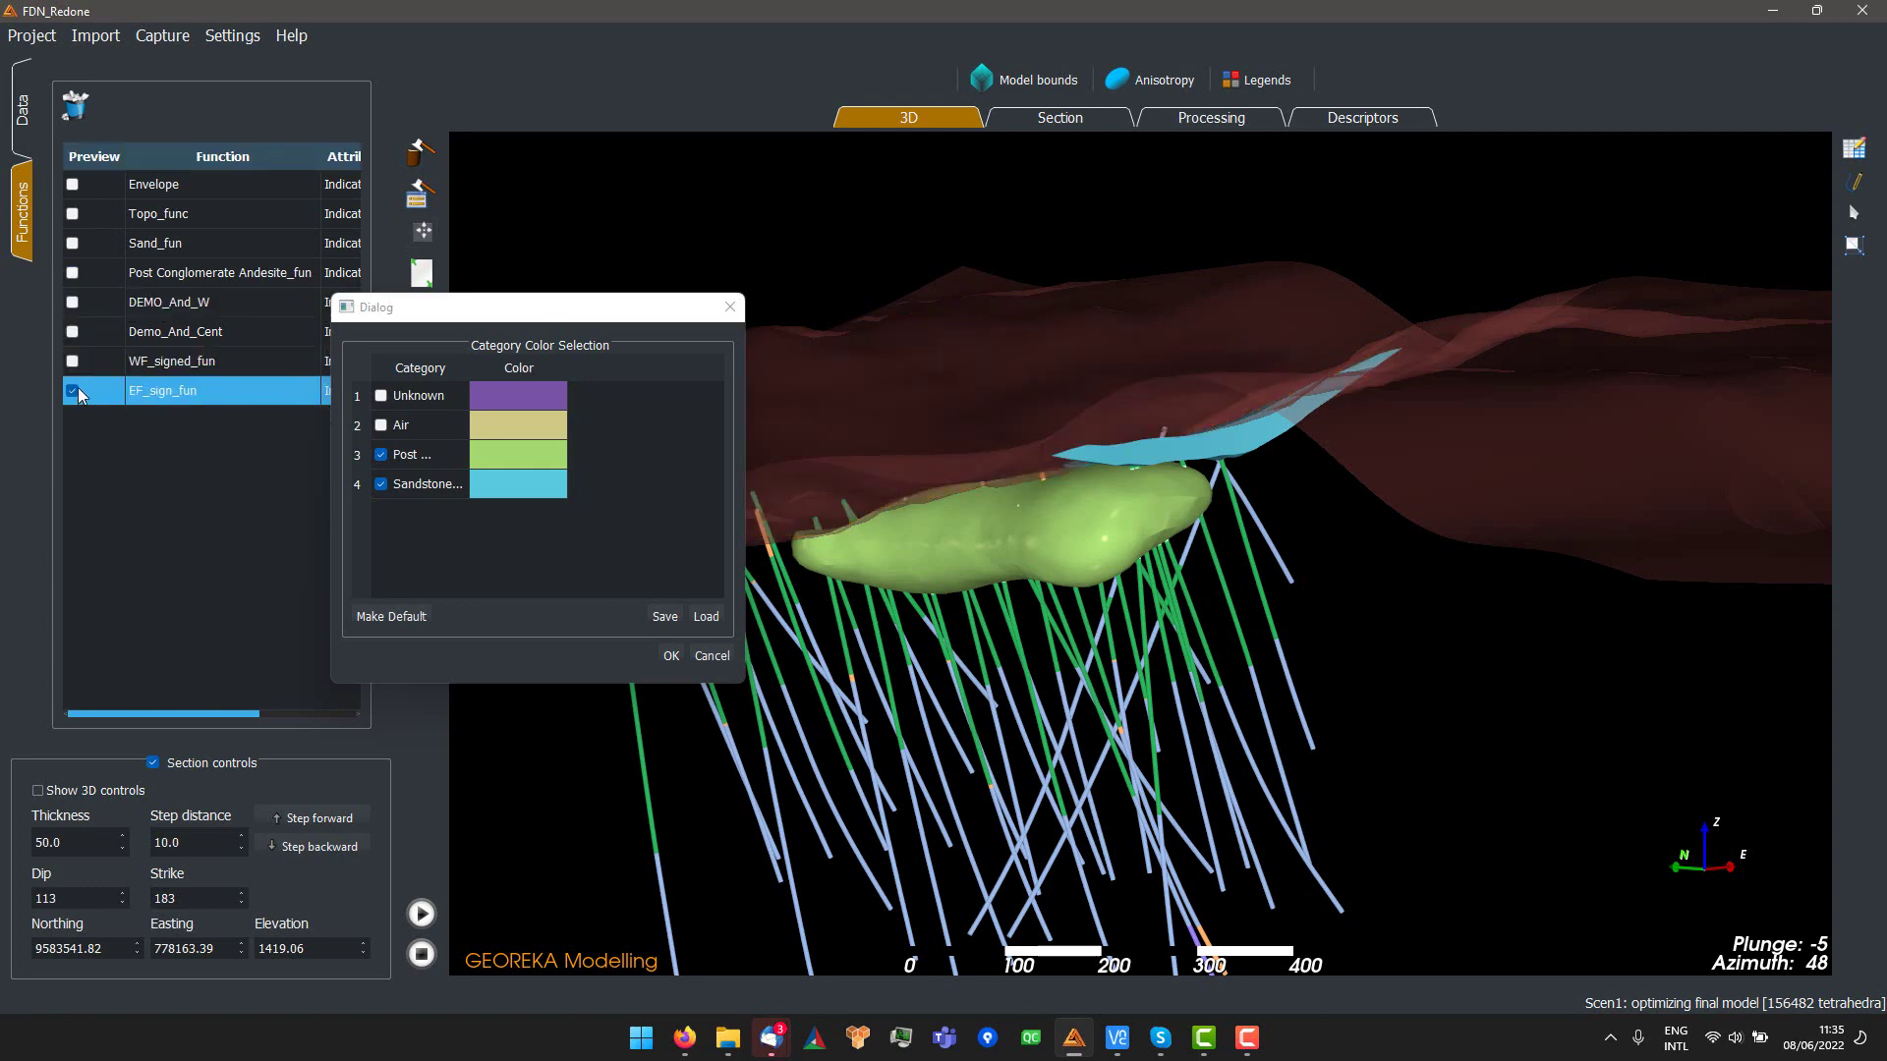
left_click(72, 390)
- Examine the Post Conglomerate Andesite and Sandstone Cover volumes against the drillholes and topography from several angles
left_click_drag(1122, 466, 1568, 440)
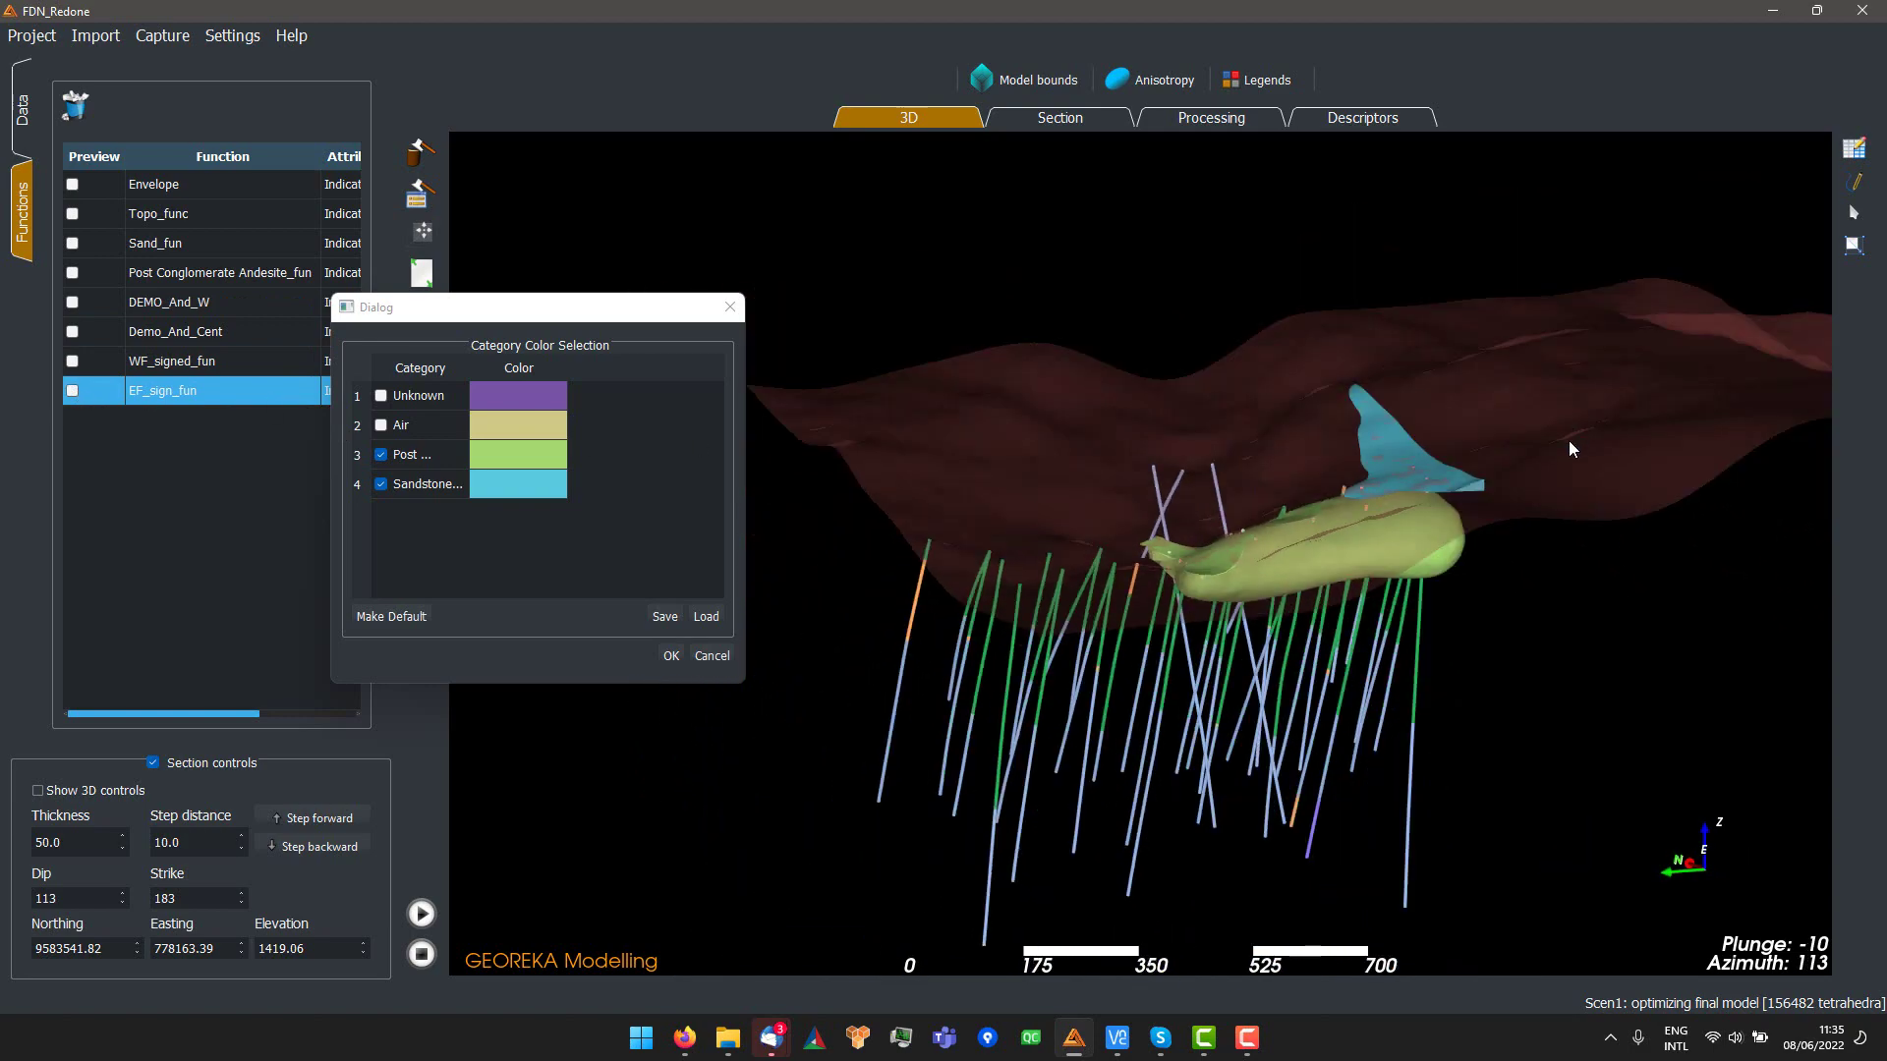
scroll(1434, 486, "up", 4)
left_click_drag(1075, 552, 756, 569)
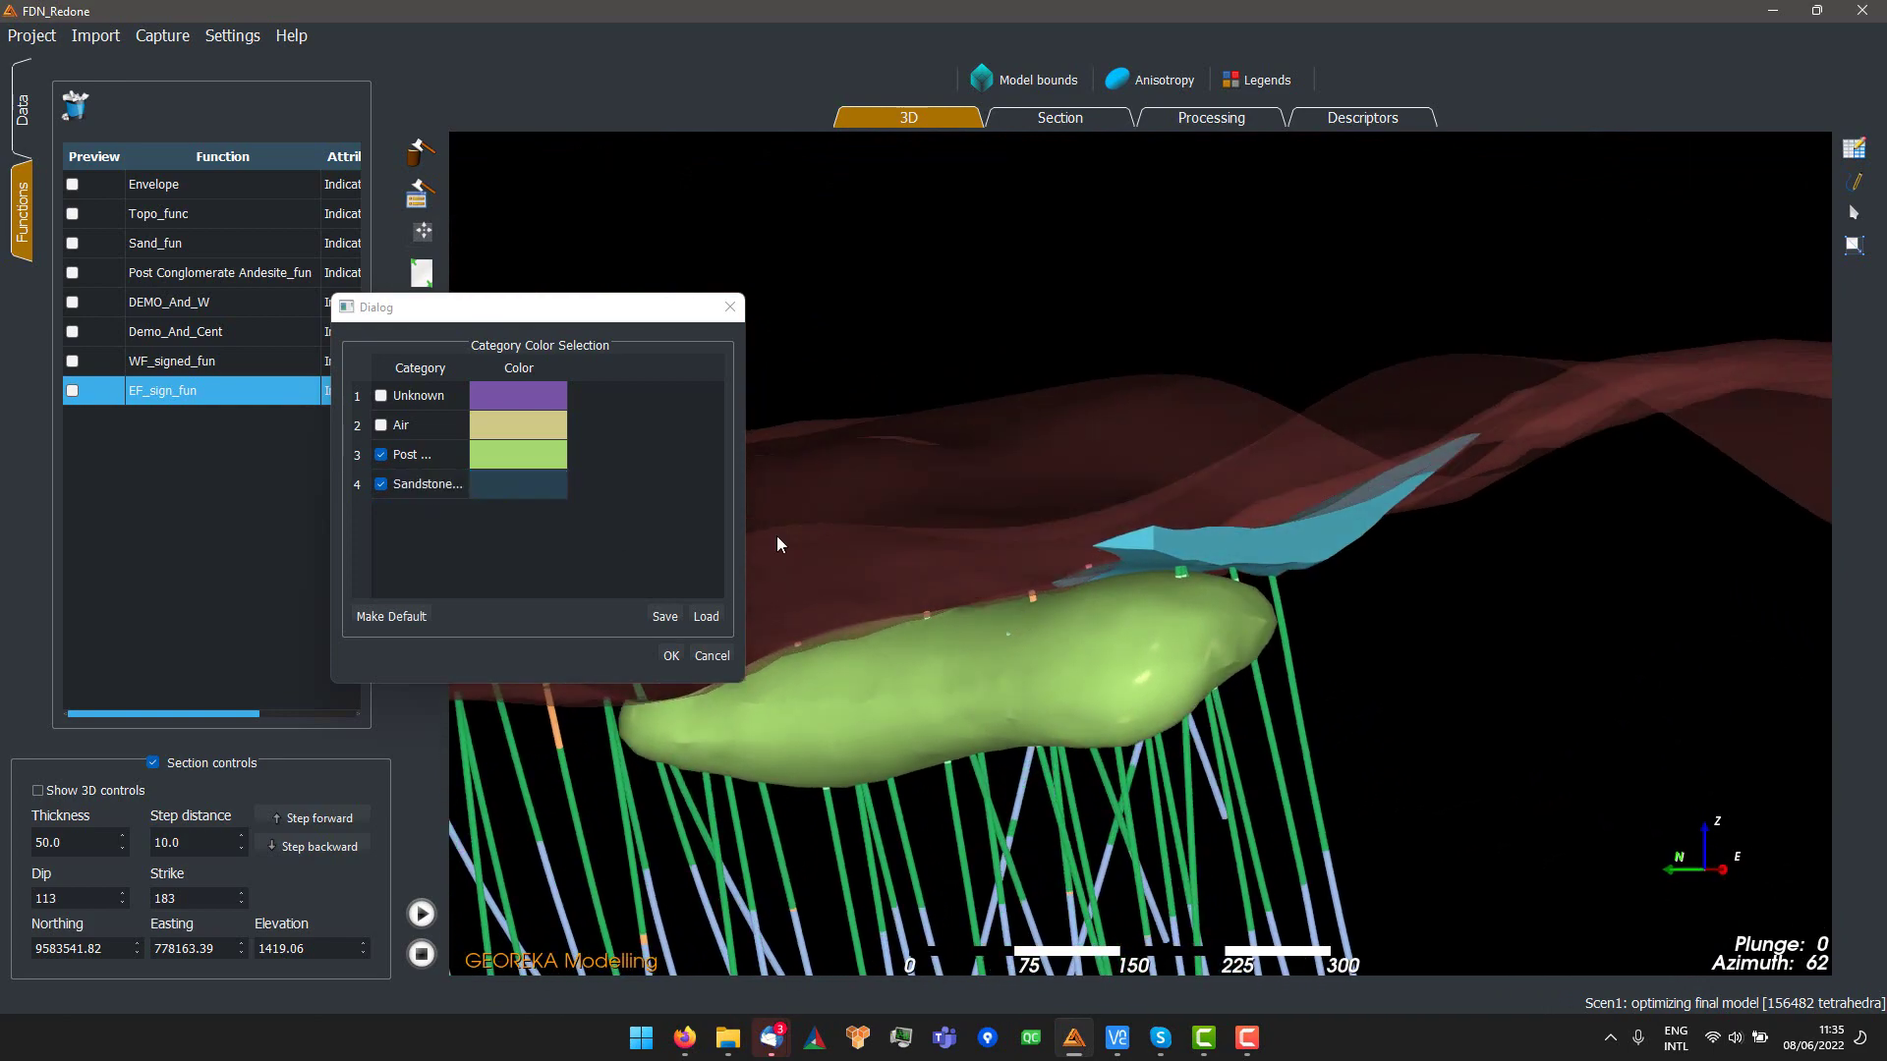
left_click_drag(1203, 659, 1140, 594)
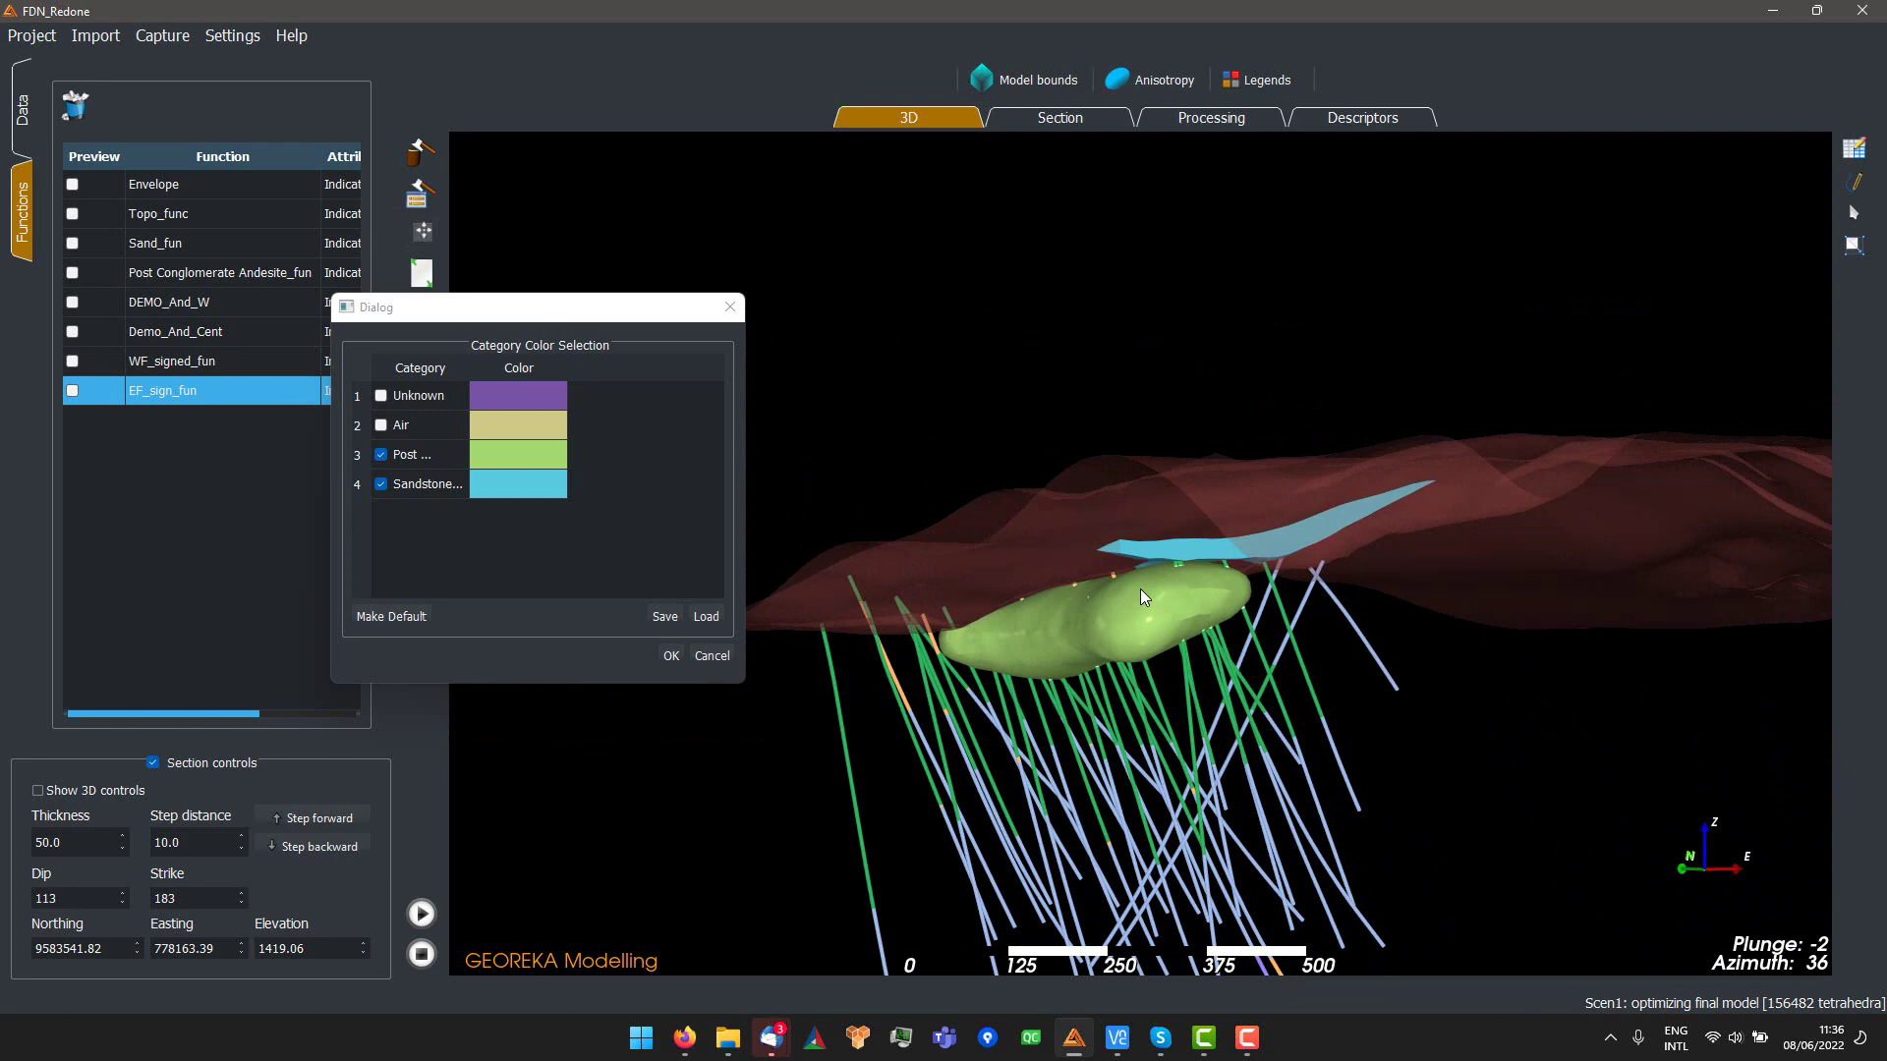
left_click_drag(1102, 616, 1259, 607)
scroll(1111, 558, "up", 3)
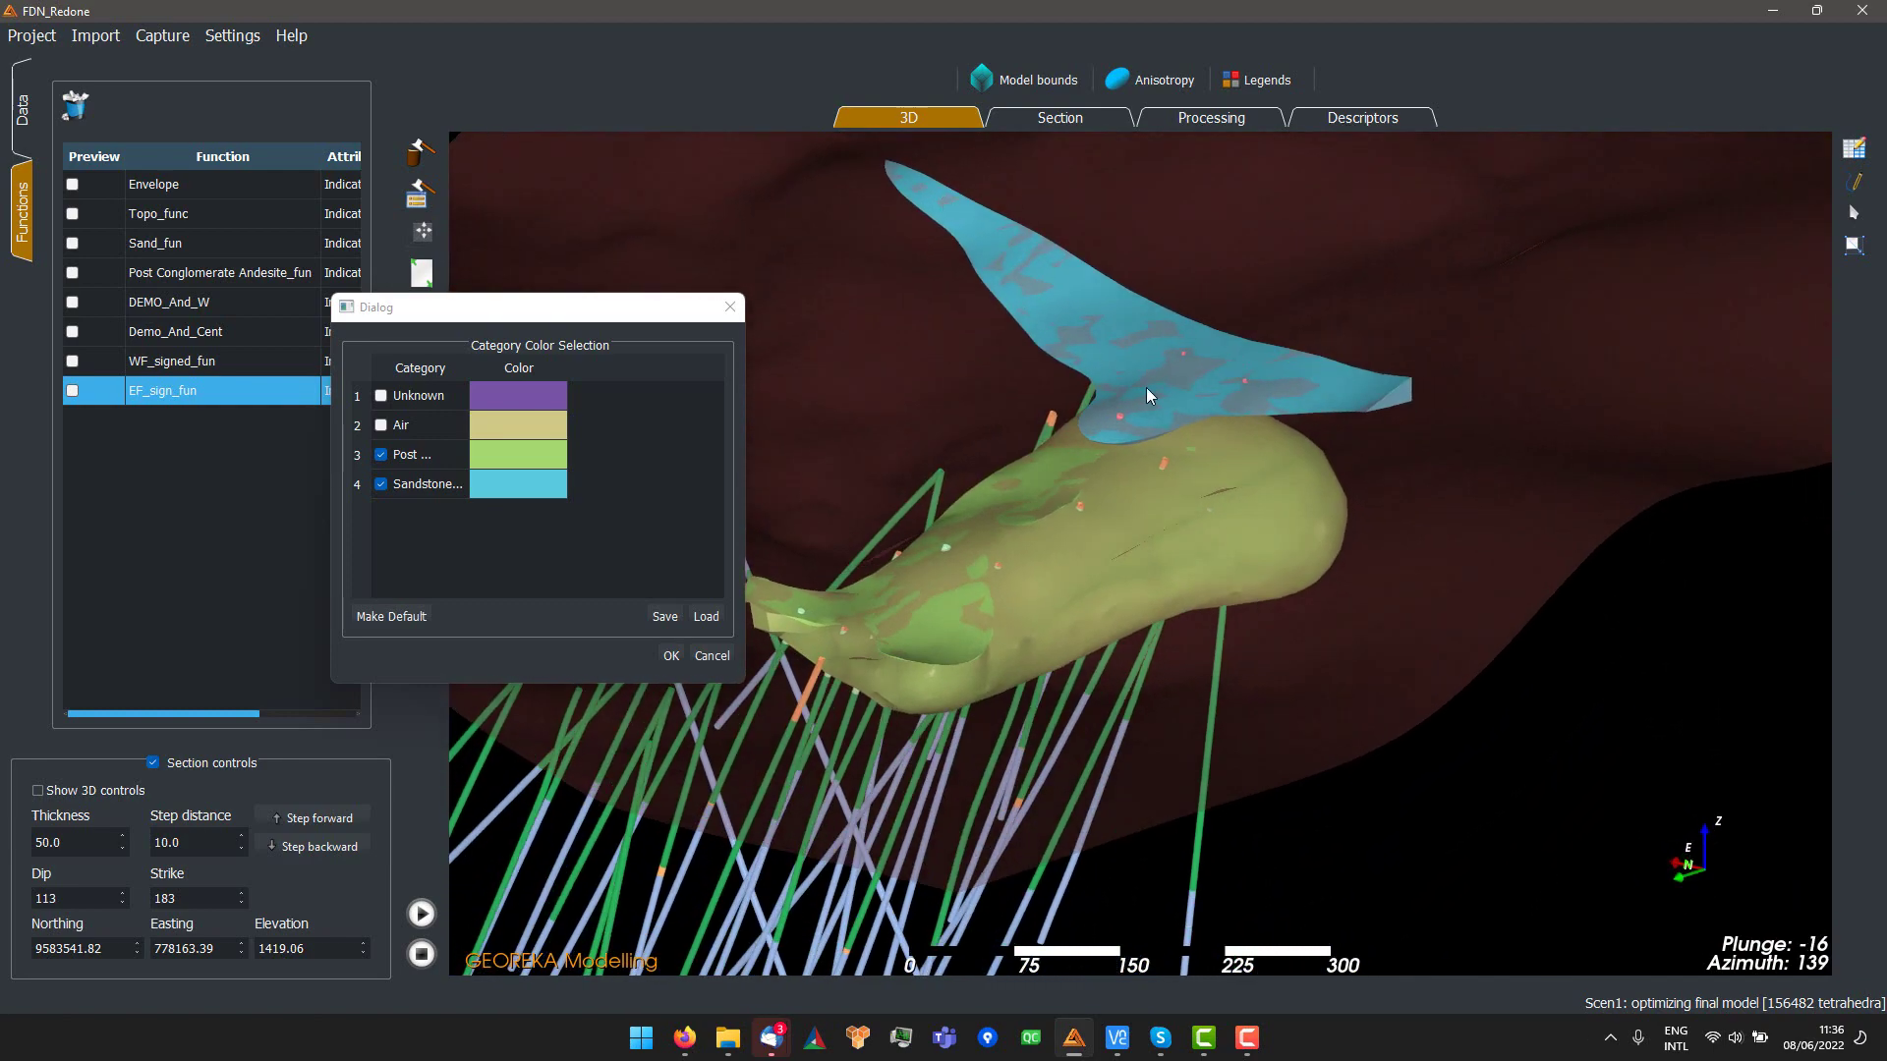
scroll(1146, 387, "down", 3)
left_click_drag(1160, 393, 678, 597)
left_click_drag(924, 637, 1215, 596)
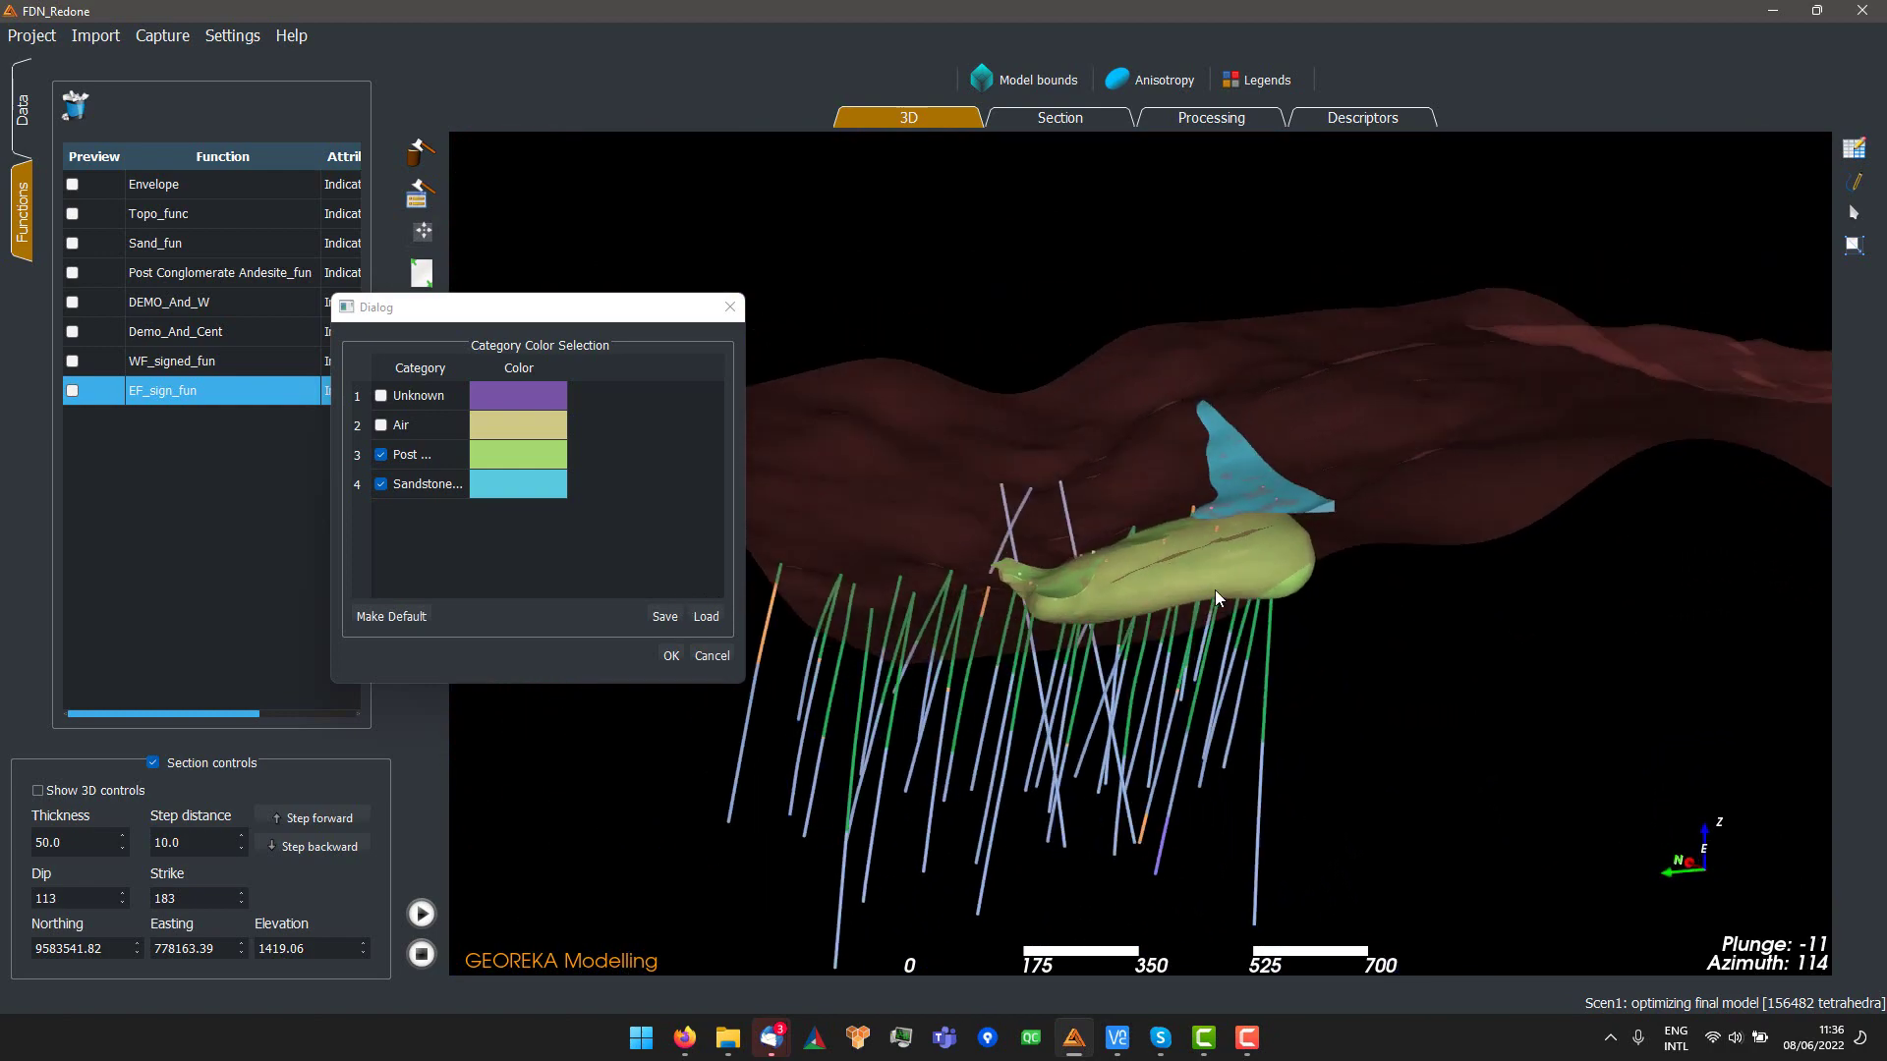
mouse_move(1383, 574)
left_mouse_down()
mouse_move(998, 497)
mouse_move(847, 503)
mouse_move(690, 551)
mouse_move(853, 546)
mouse_move(1383, 608)
left_mouse_up()
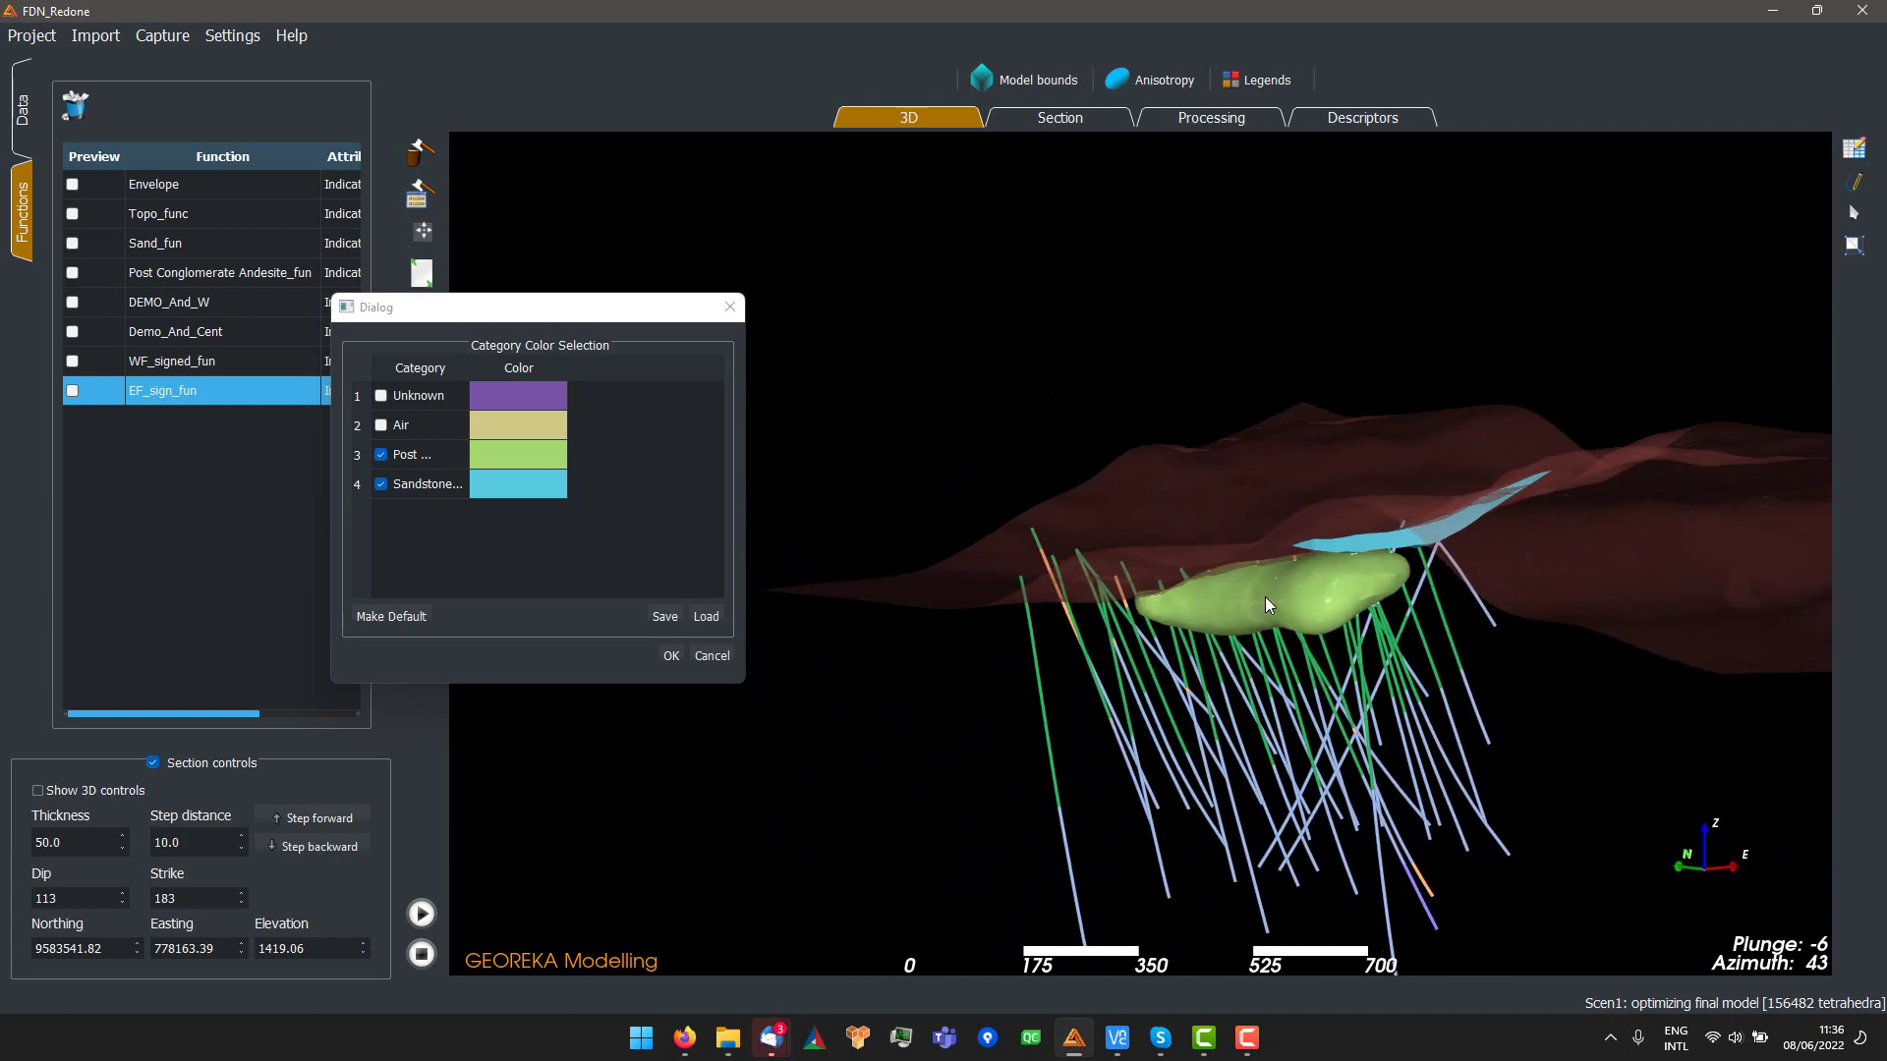
- Check from opposite sides how the andesite body and sandstone cover fit the drillhole lithologies beneath the topography
left_click_drag(1264, 597, 1323, 486)
left_click_drag(1312, 621, 1236, 521)
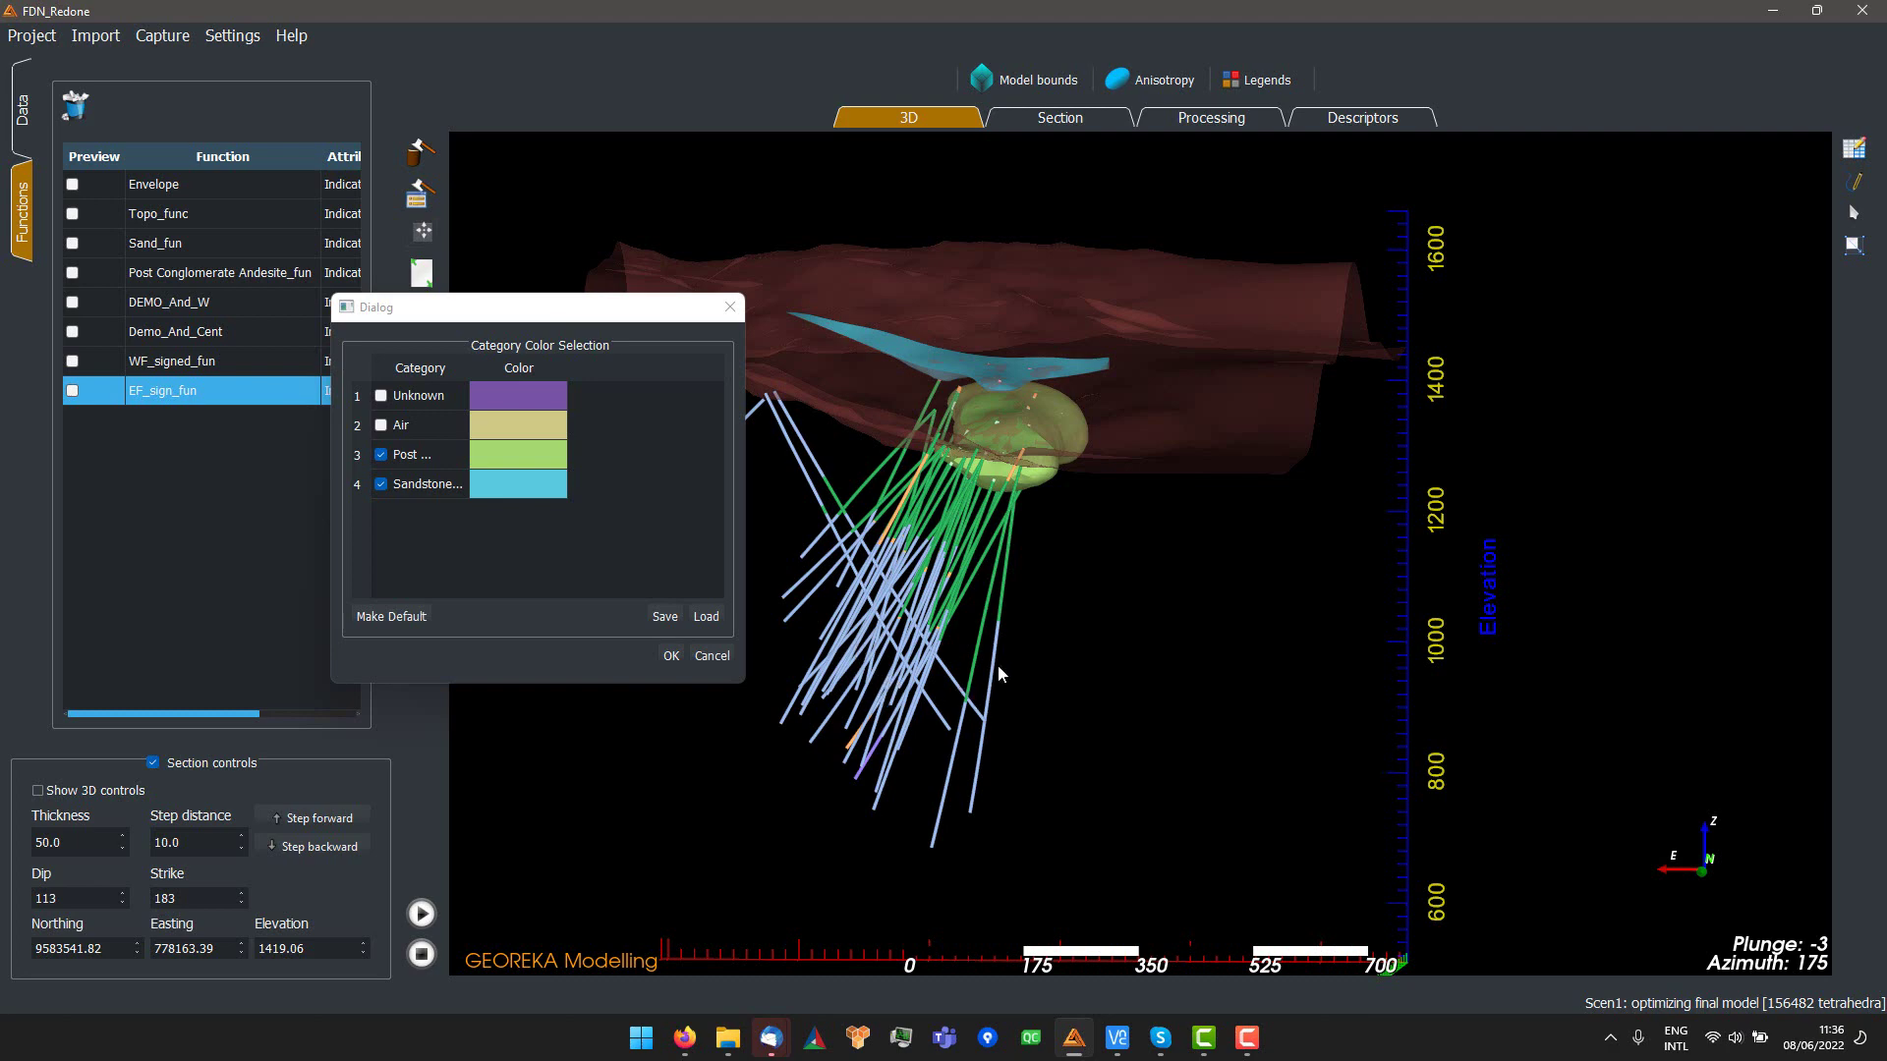
left_click_drag(1124, 682, 1228, 664)
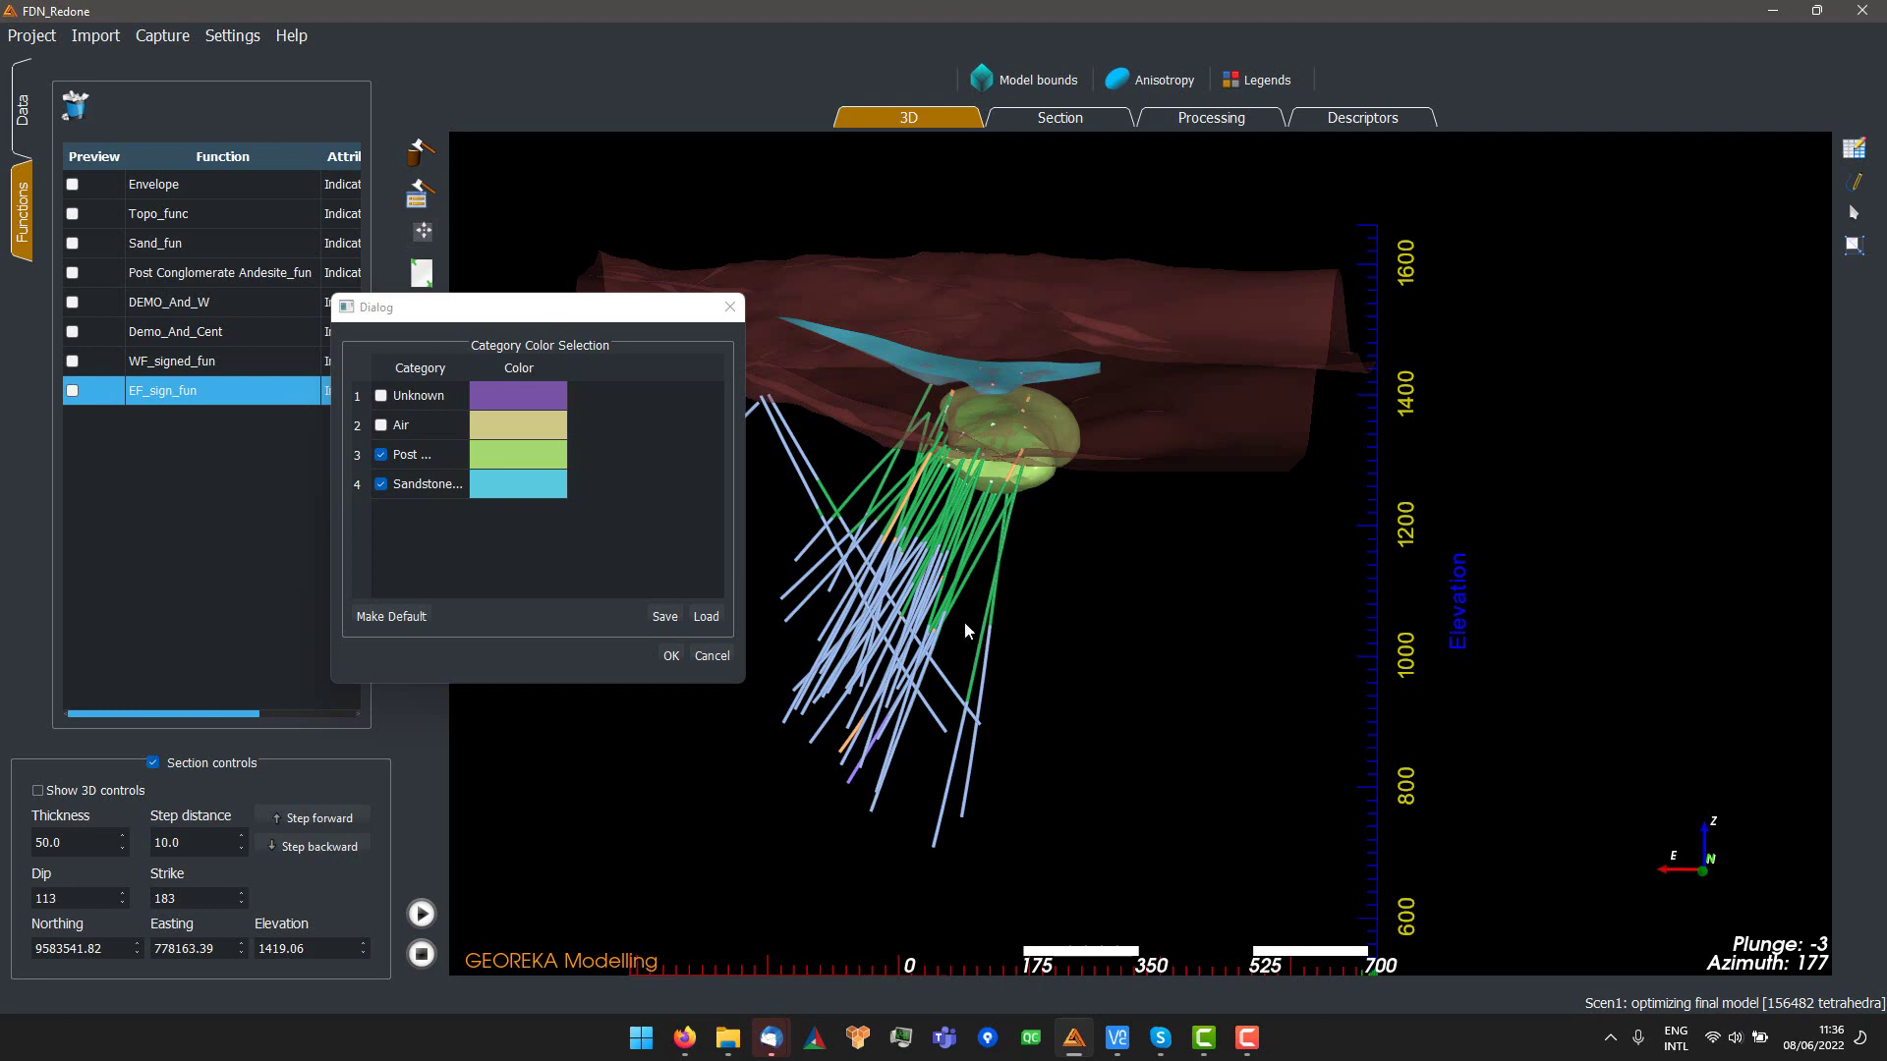
left_click_drag(963, 503, 1307, 570)
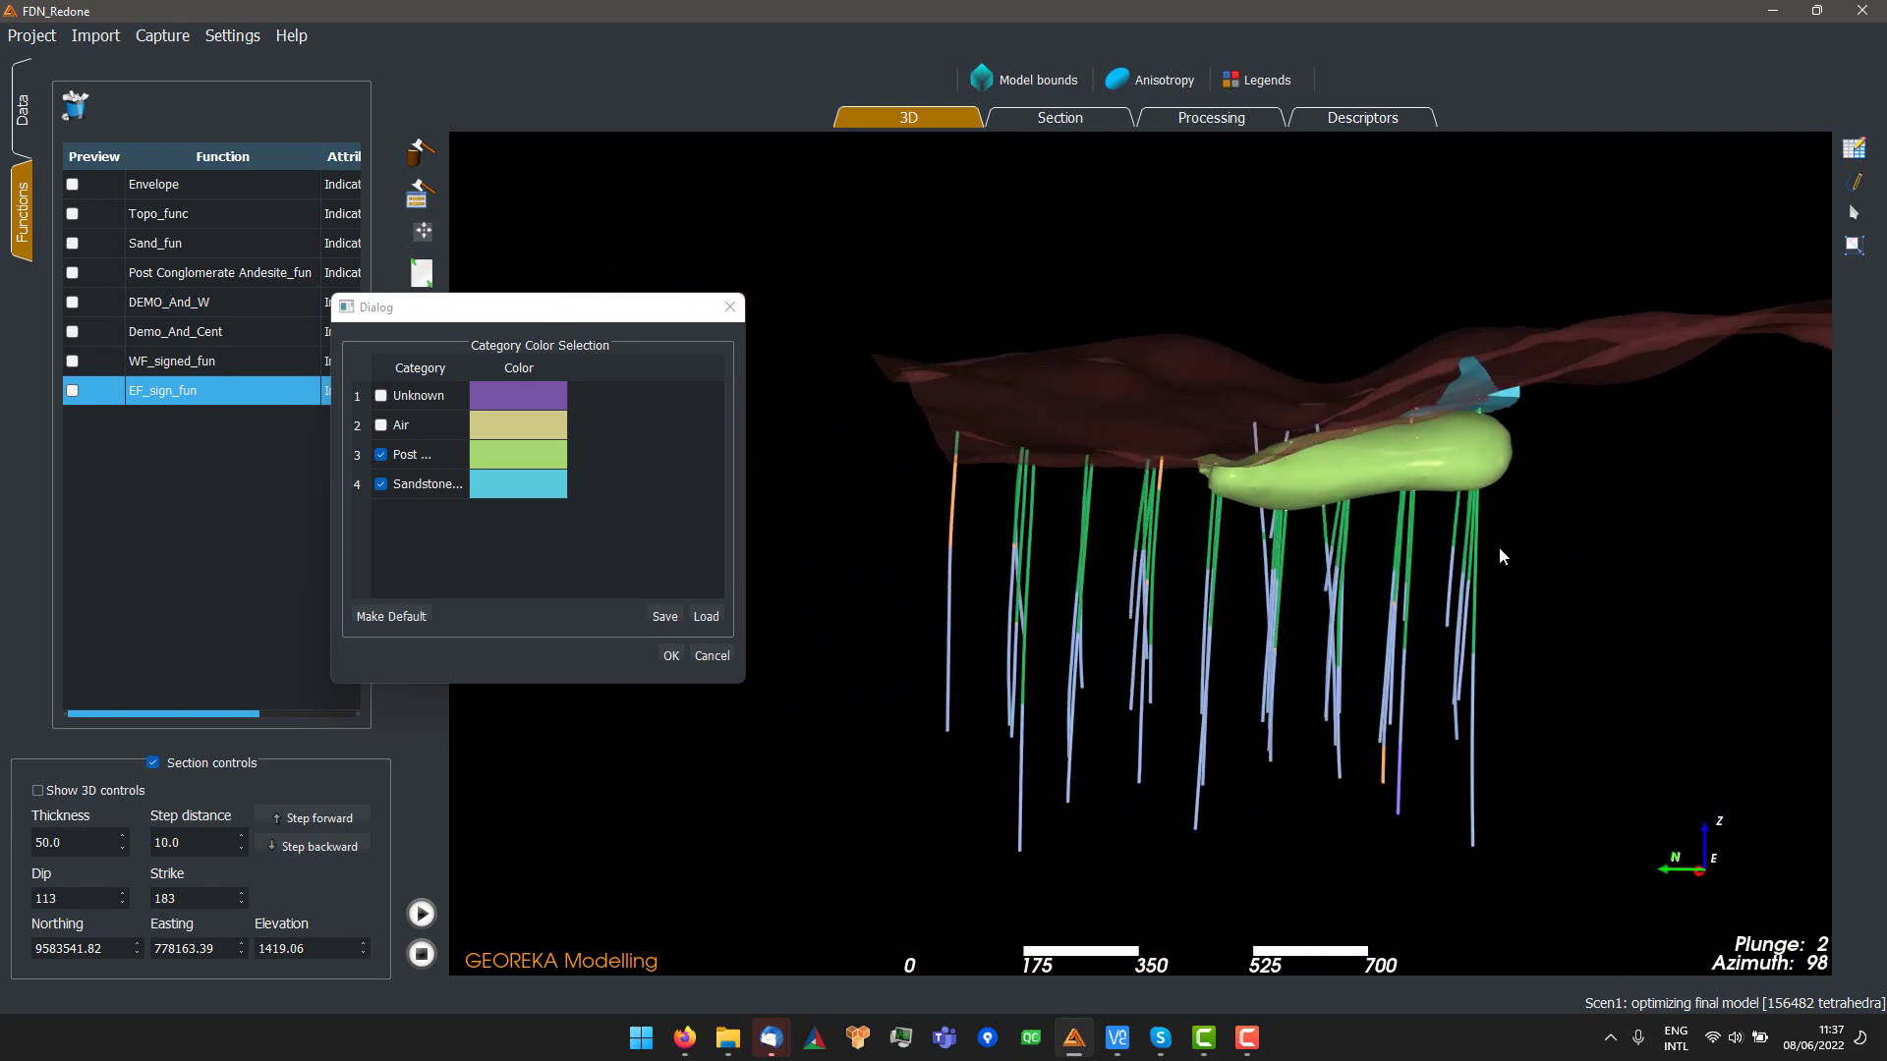
left_click_drag(1419, 564, 1128, 570)
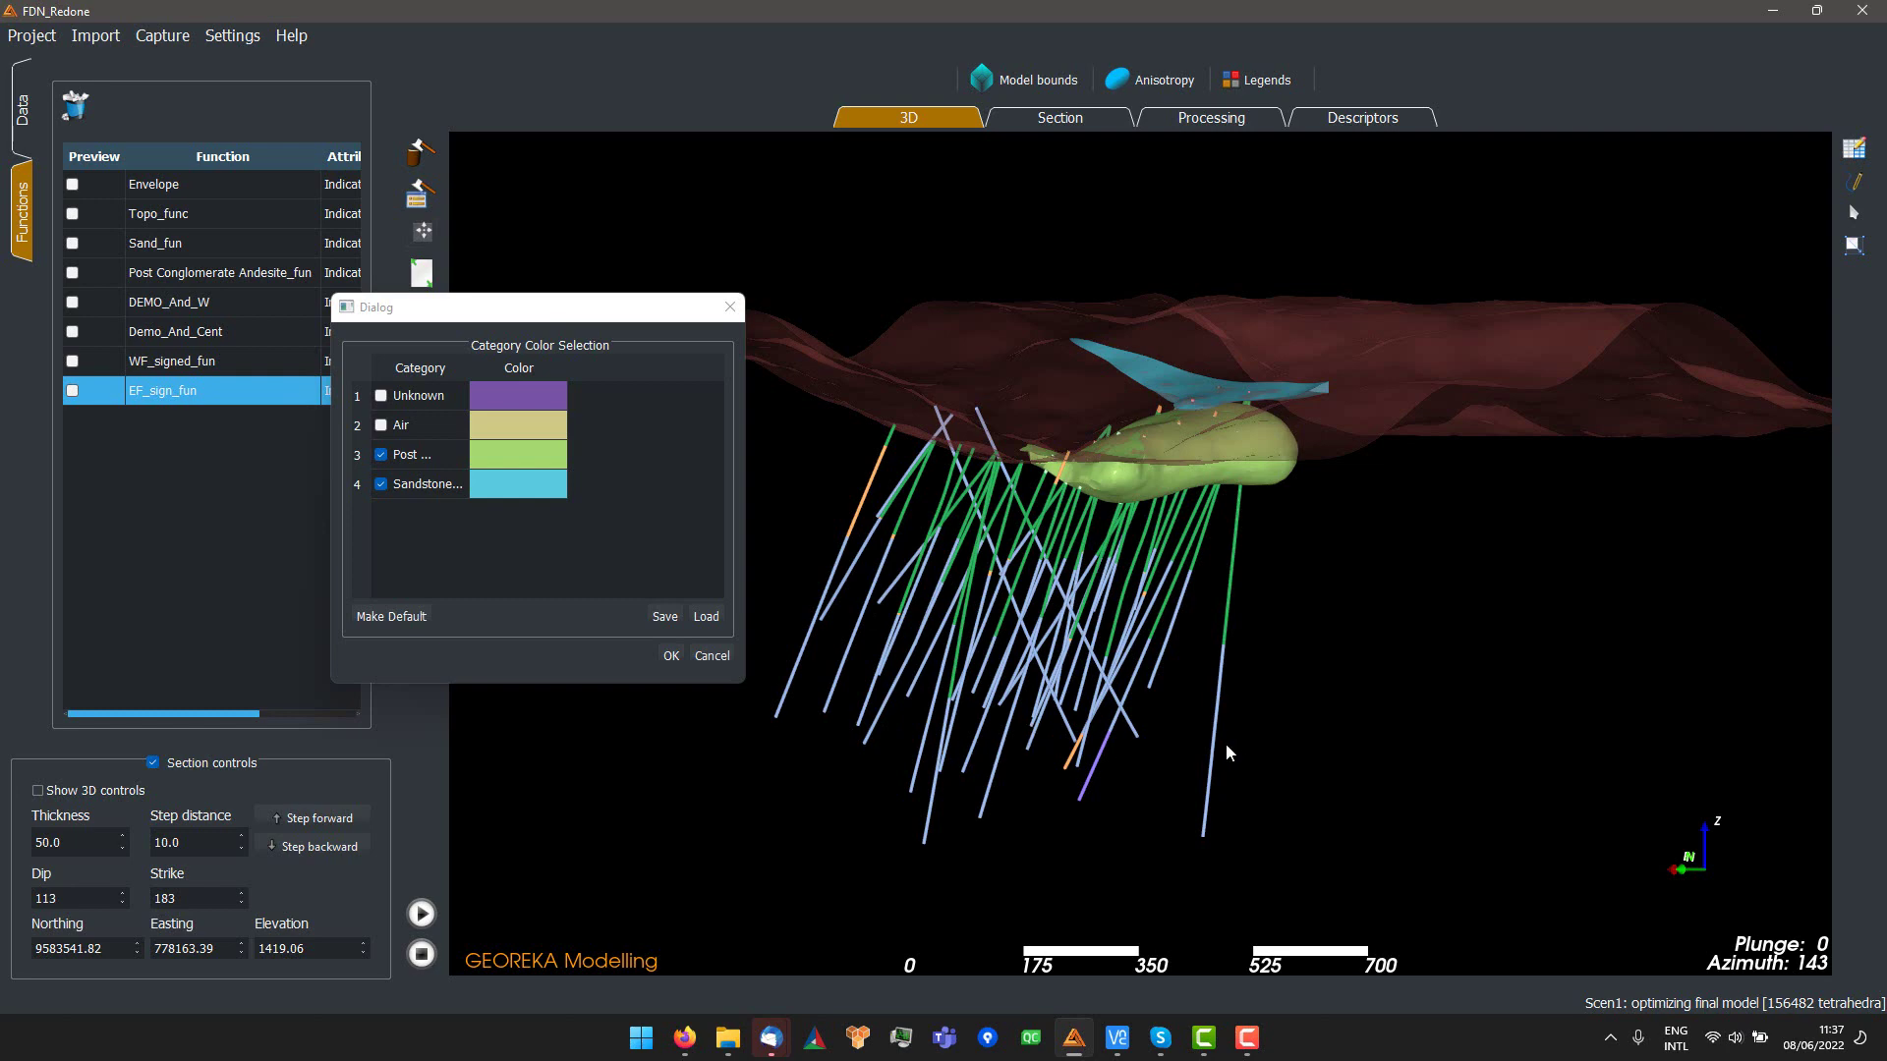
left_click_drag(1224, 743, 1033, 472)
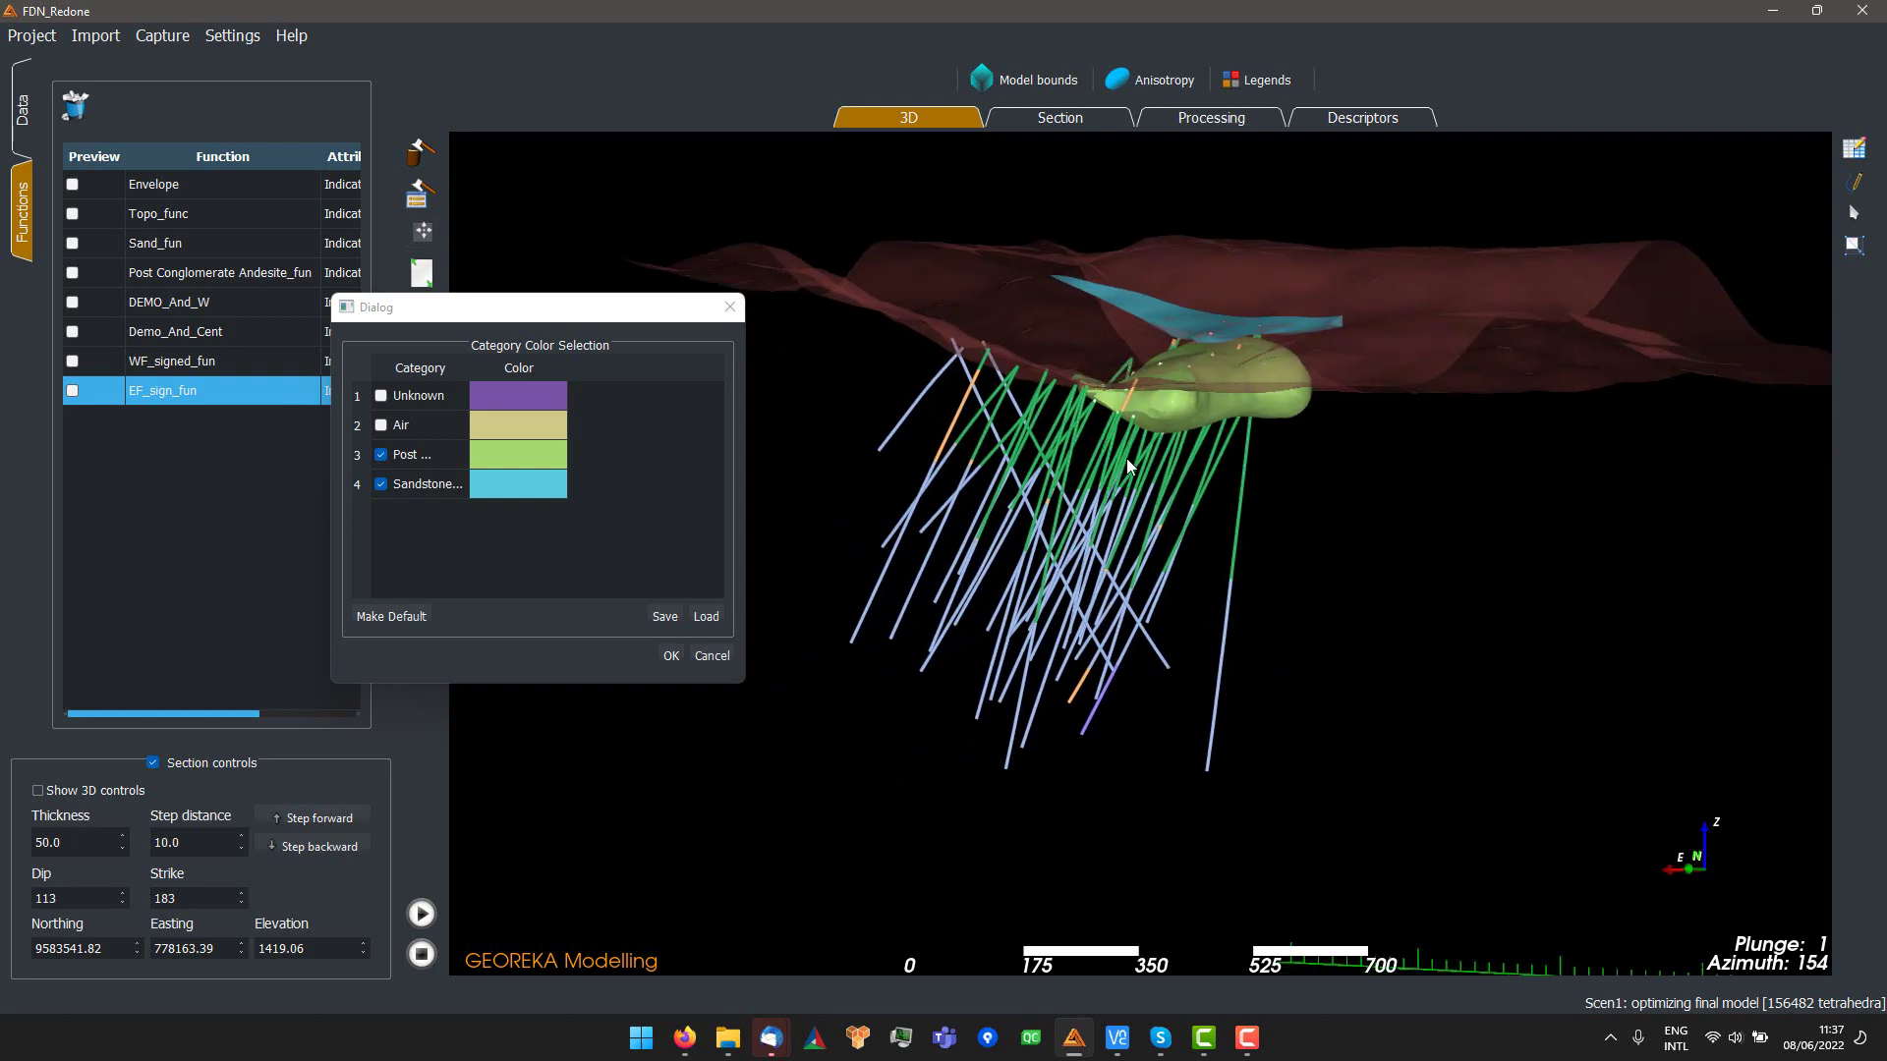
left_click_drag(1120, 475, 1342, 481)
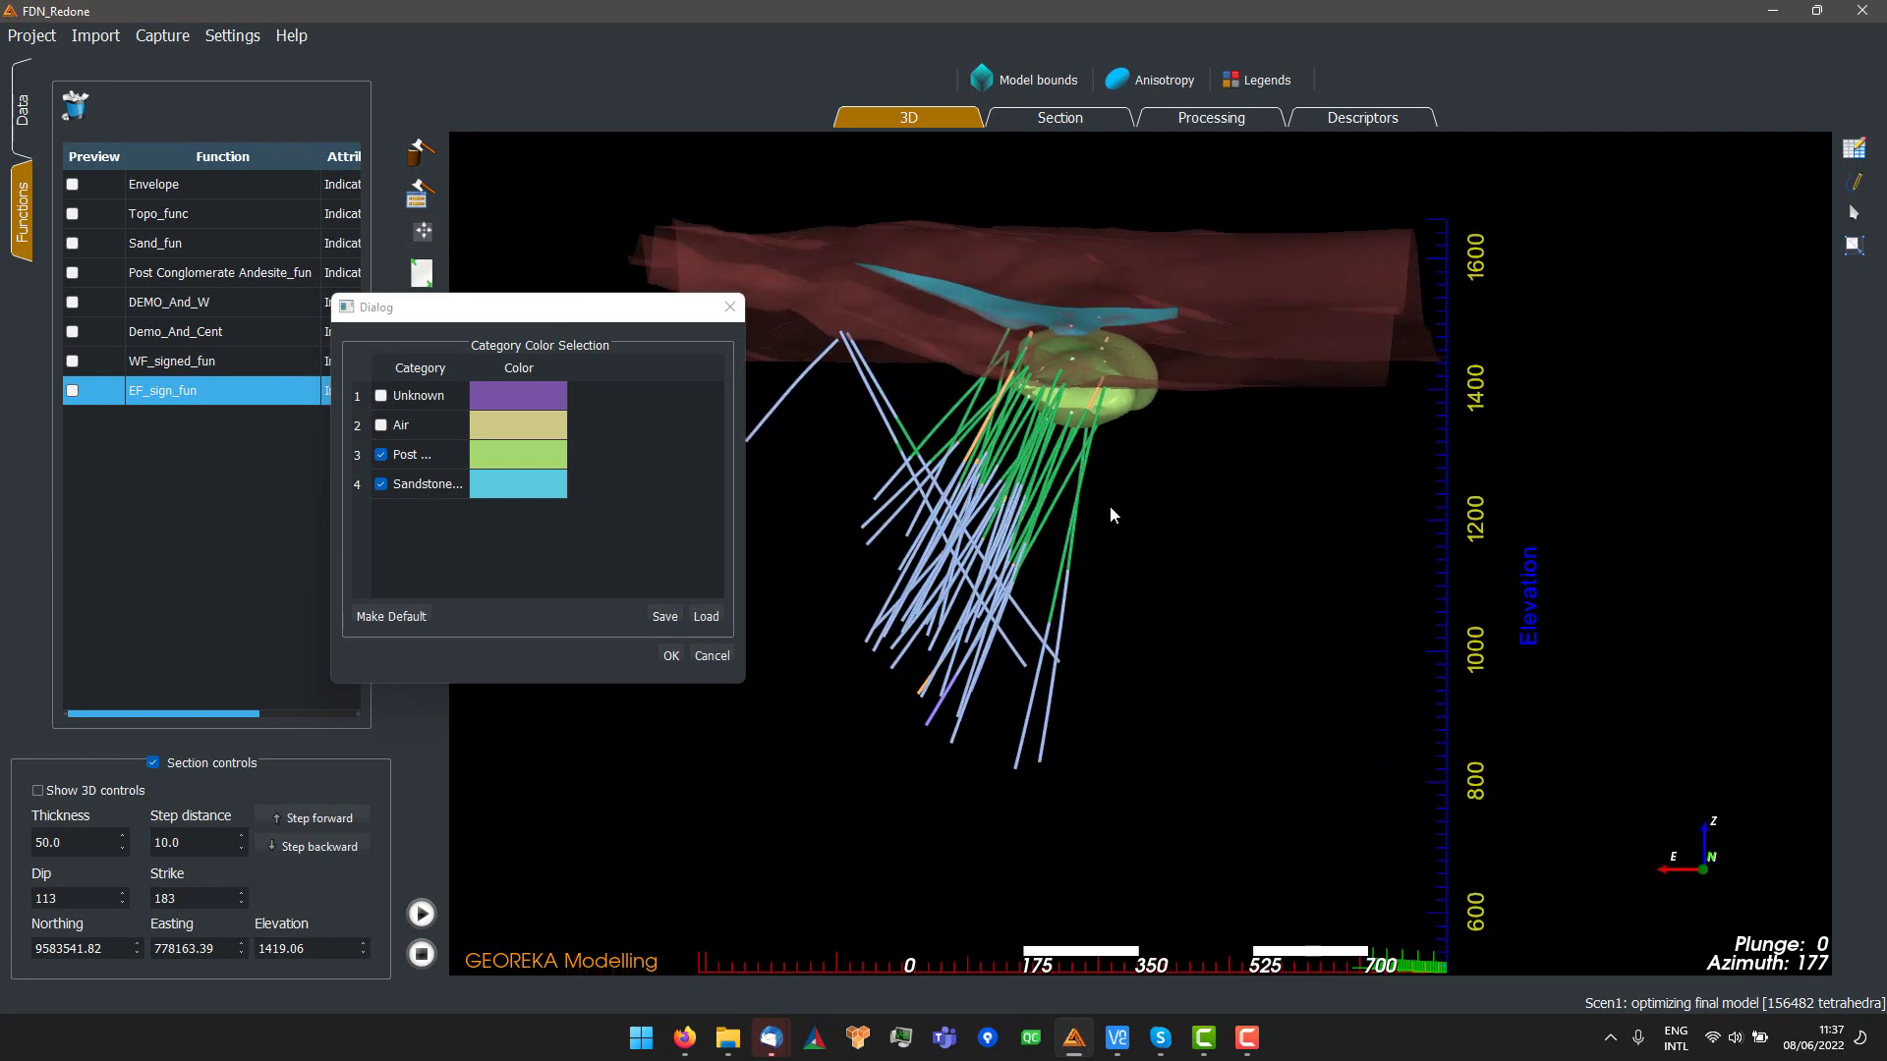
left_click_drag(1110, 505, 995, 531)
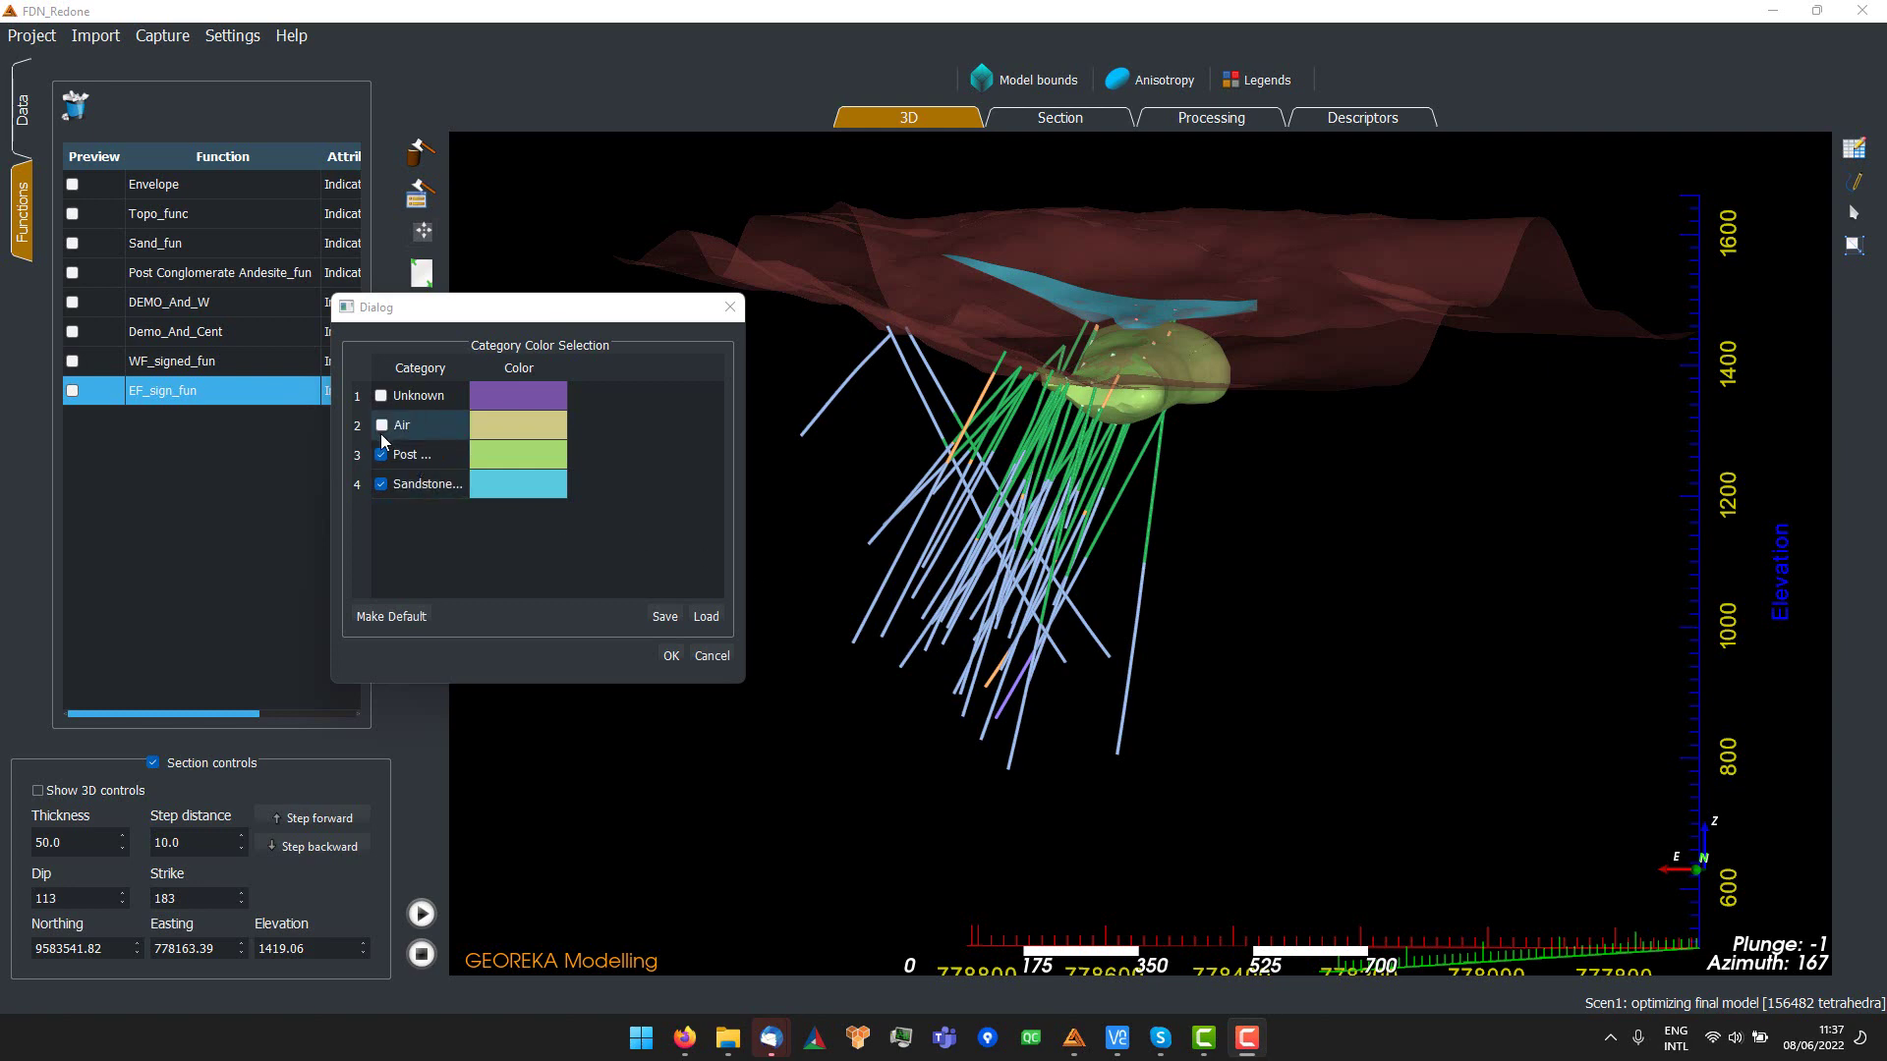
- Accept the category visibility settings and hide the Scen1 model in the 3D scene
left_click(671, 656)
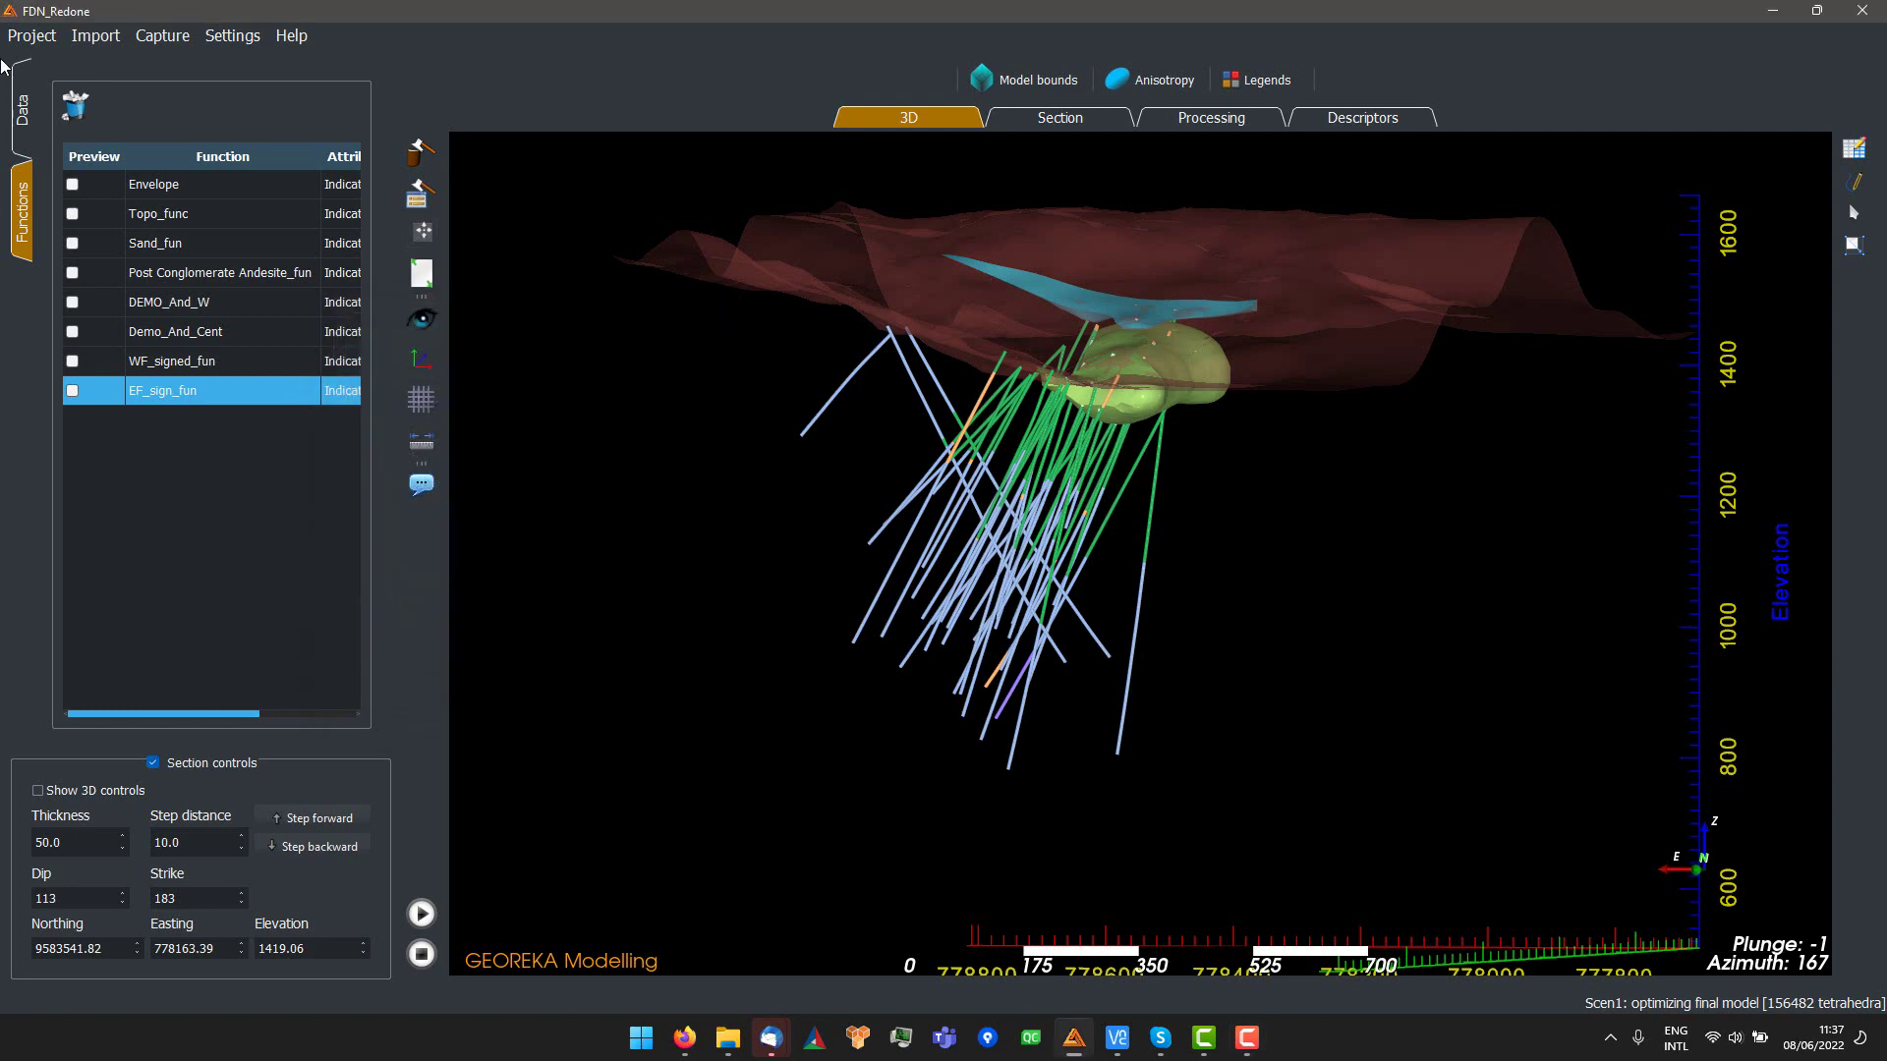
left_click(21, 108)
left_click(74, 164)
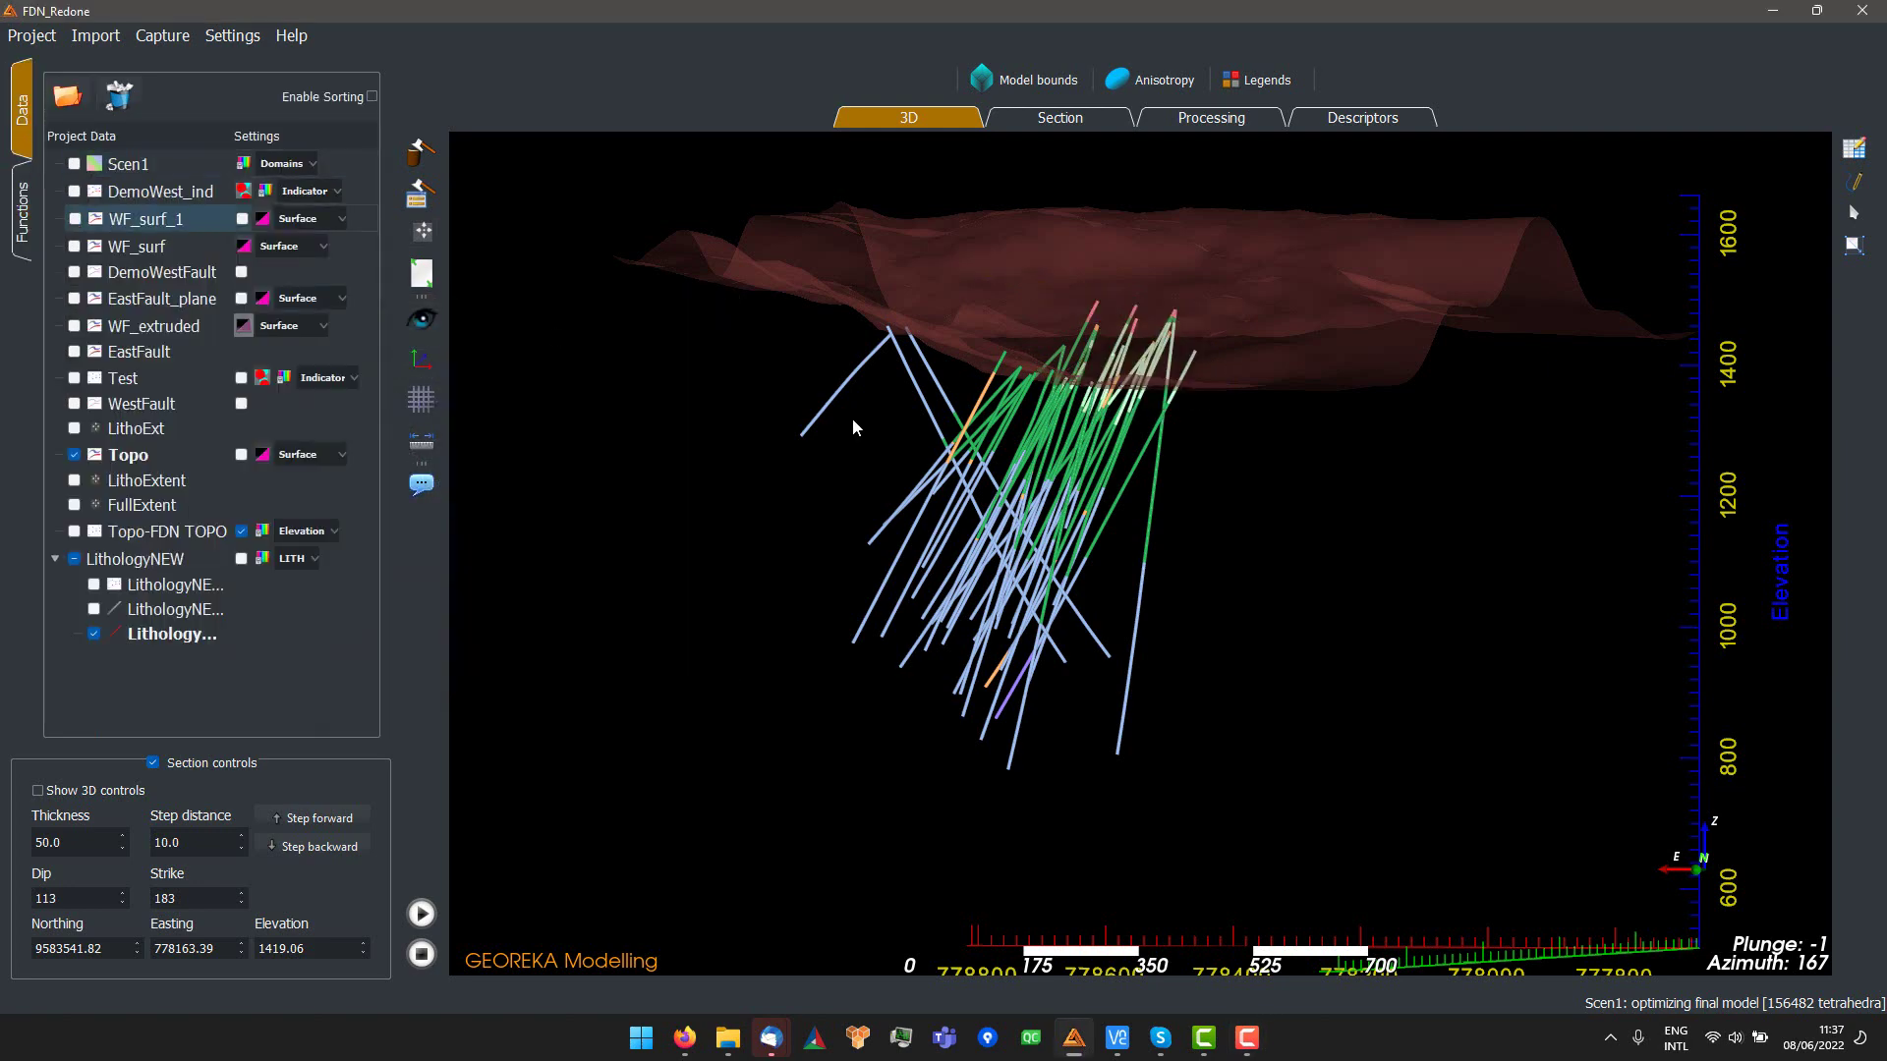
left_click_drag(854, 418, 628, 492)
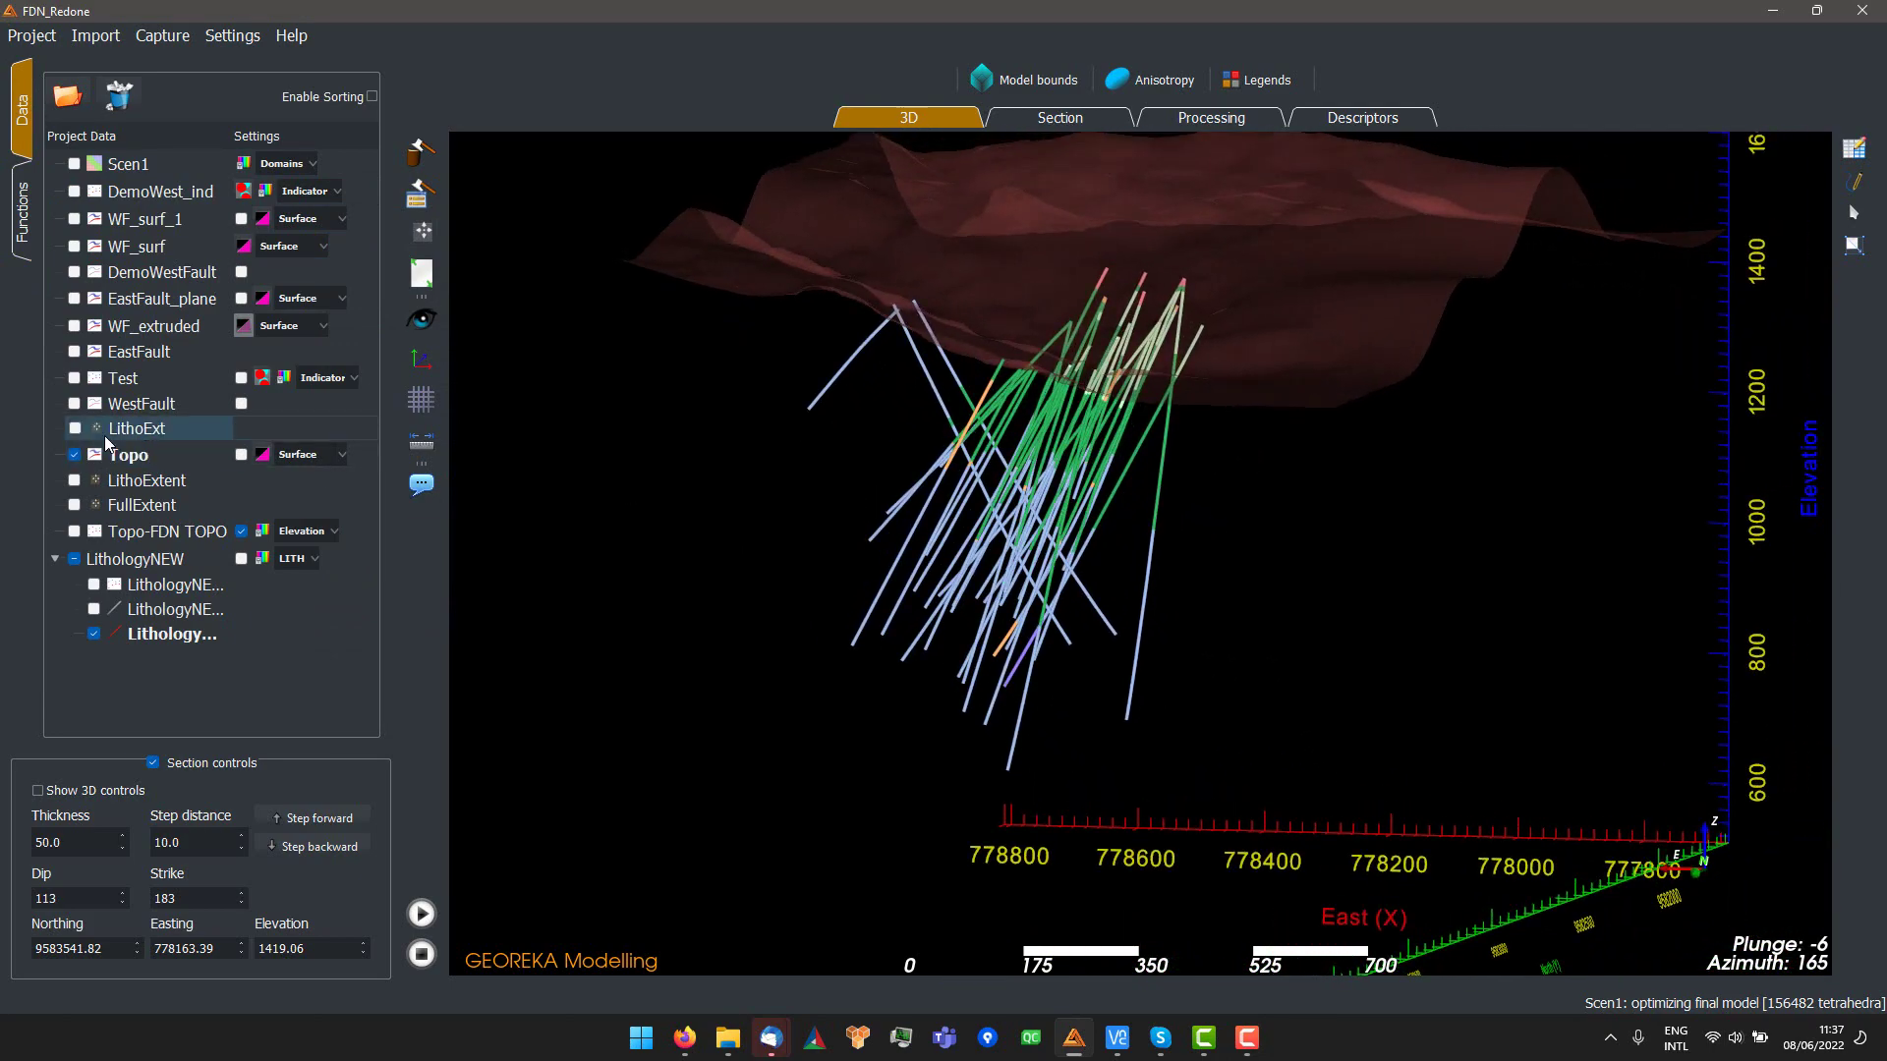
- Display the EastFault_plane and WF_extruded fault surfaces together with the drillholes
left_click(73, 299)
scroll(771, 438, "down", 3)
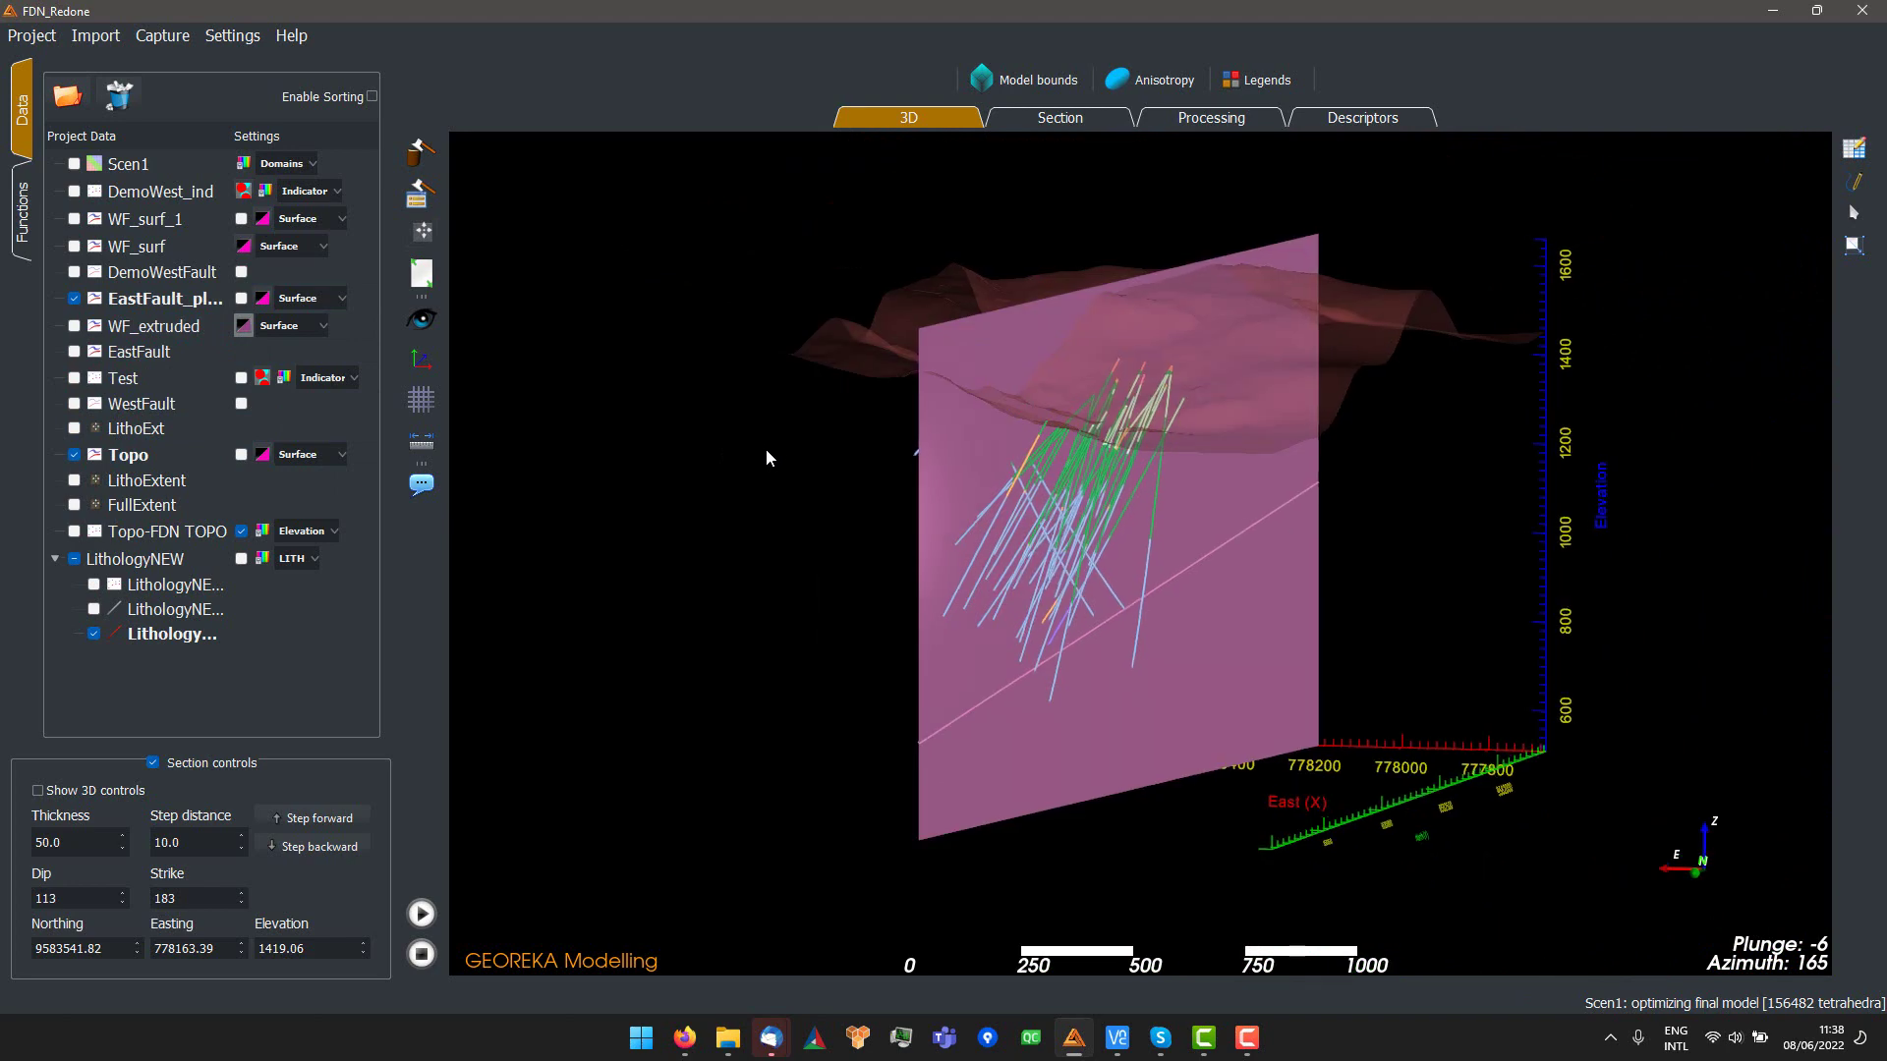
left_click(74, 325)
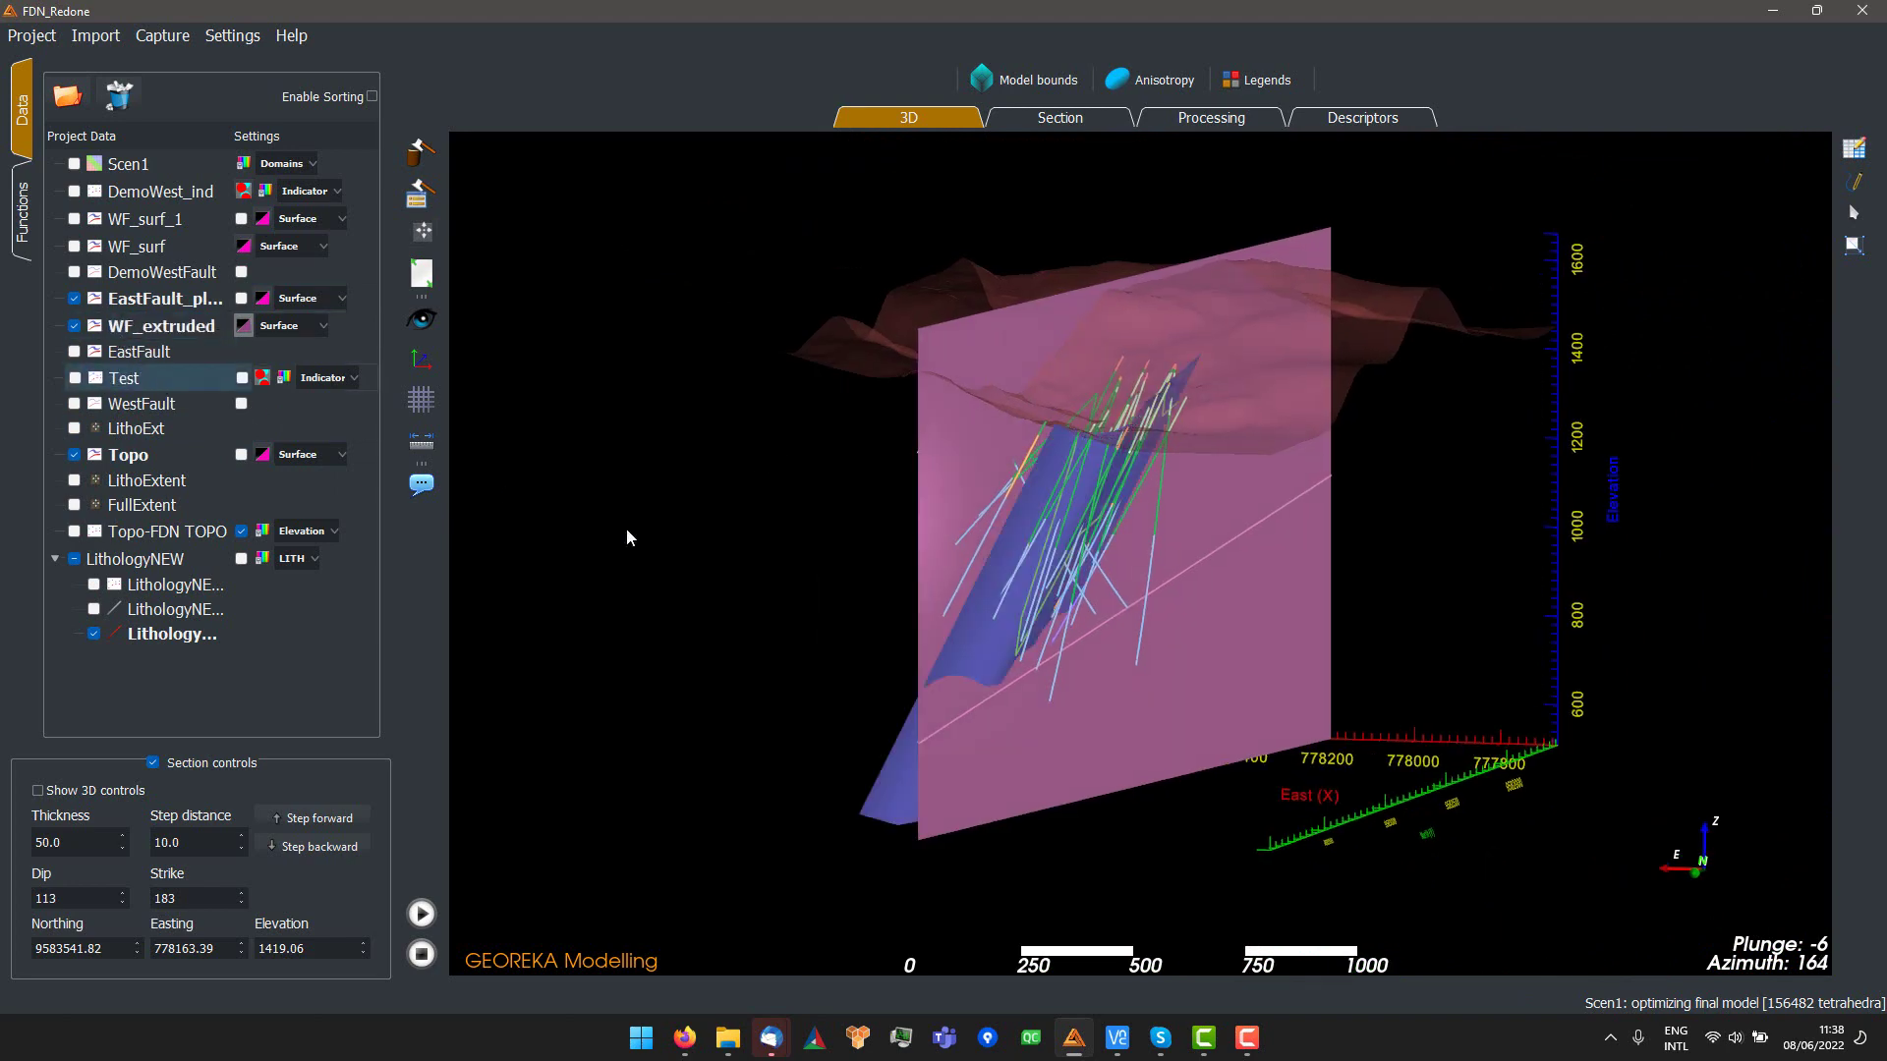
left_click_drag(627, 528, 991, 507)
scroll(1081, 542, "up", 5)
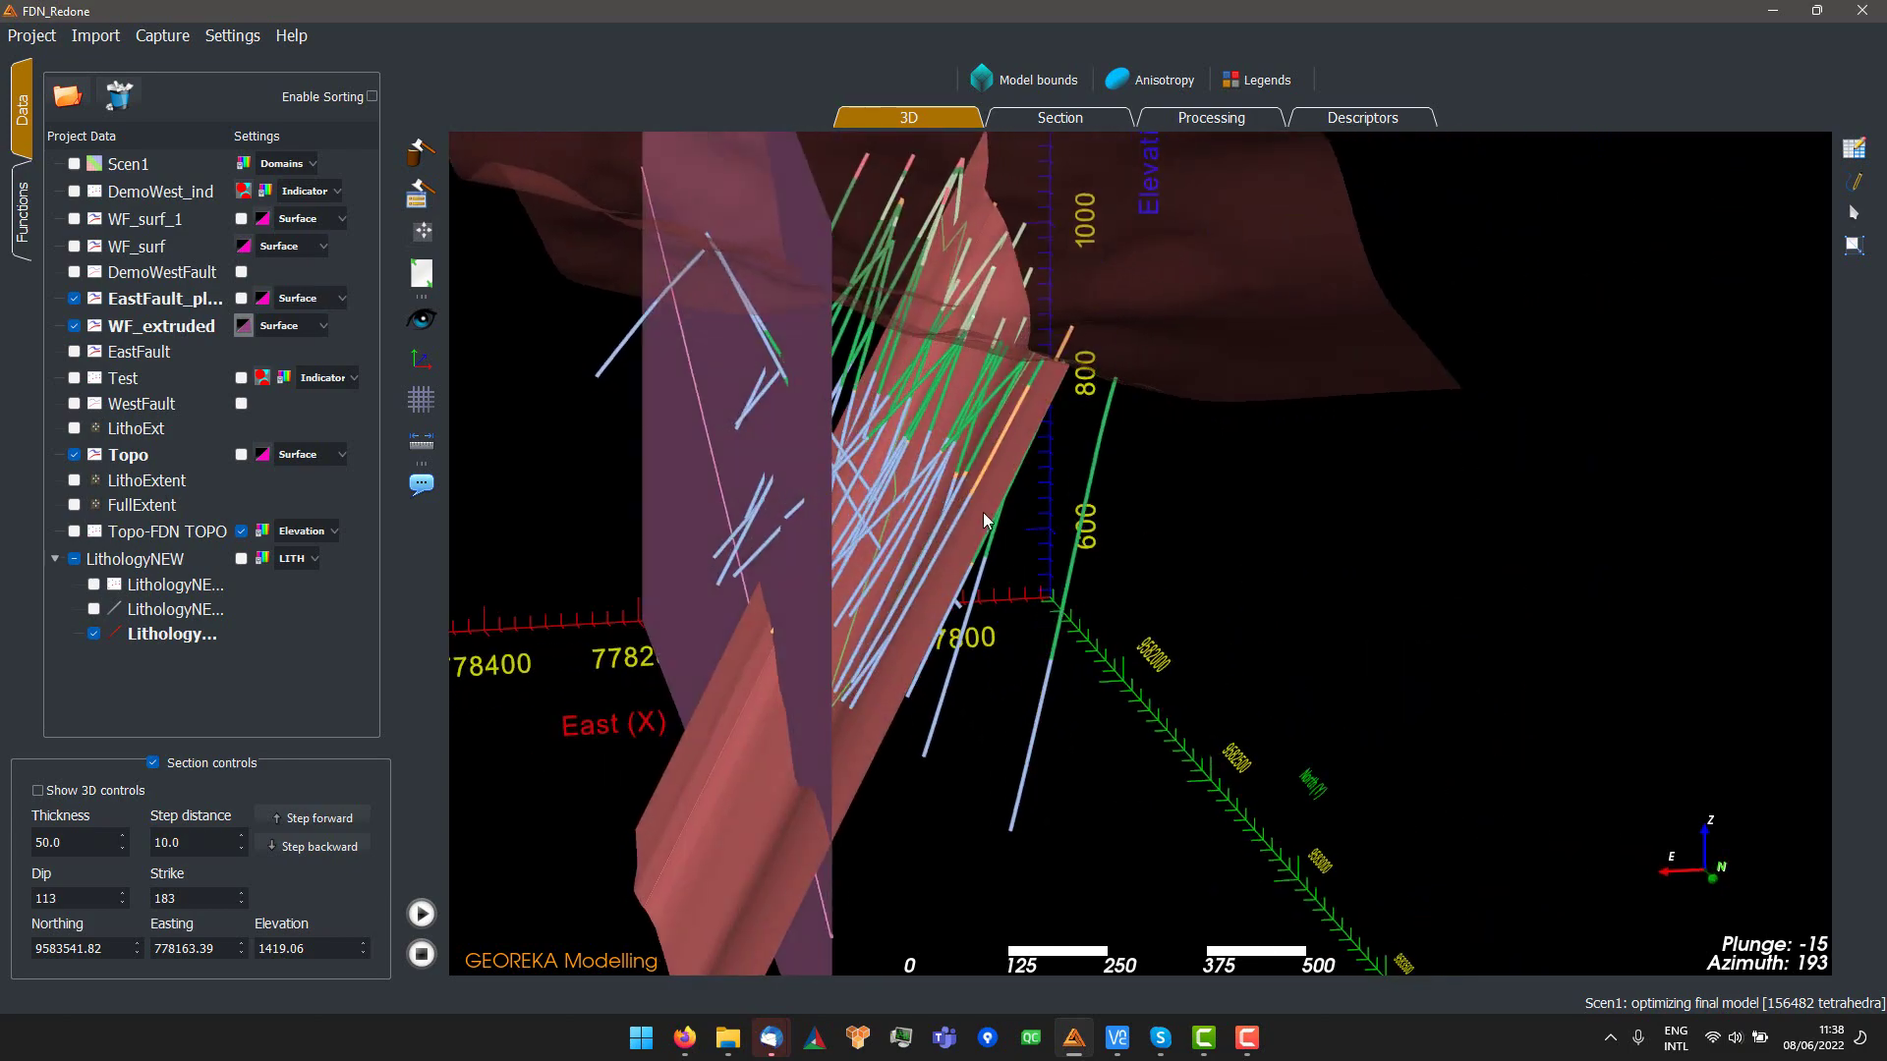
- Switch the EastFault_plane surface to the same two-sided colouring as WF_extruded
left_click_drag(732, 496, 1215, 512)
left_click(264, 301)
scroll(1215, 505, "down", 1)
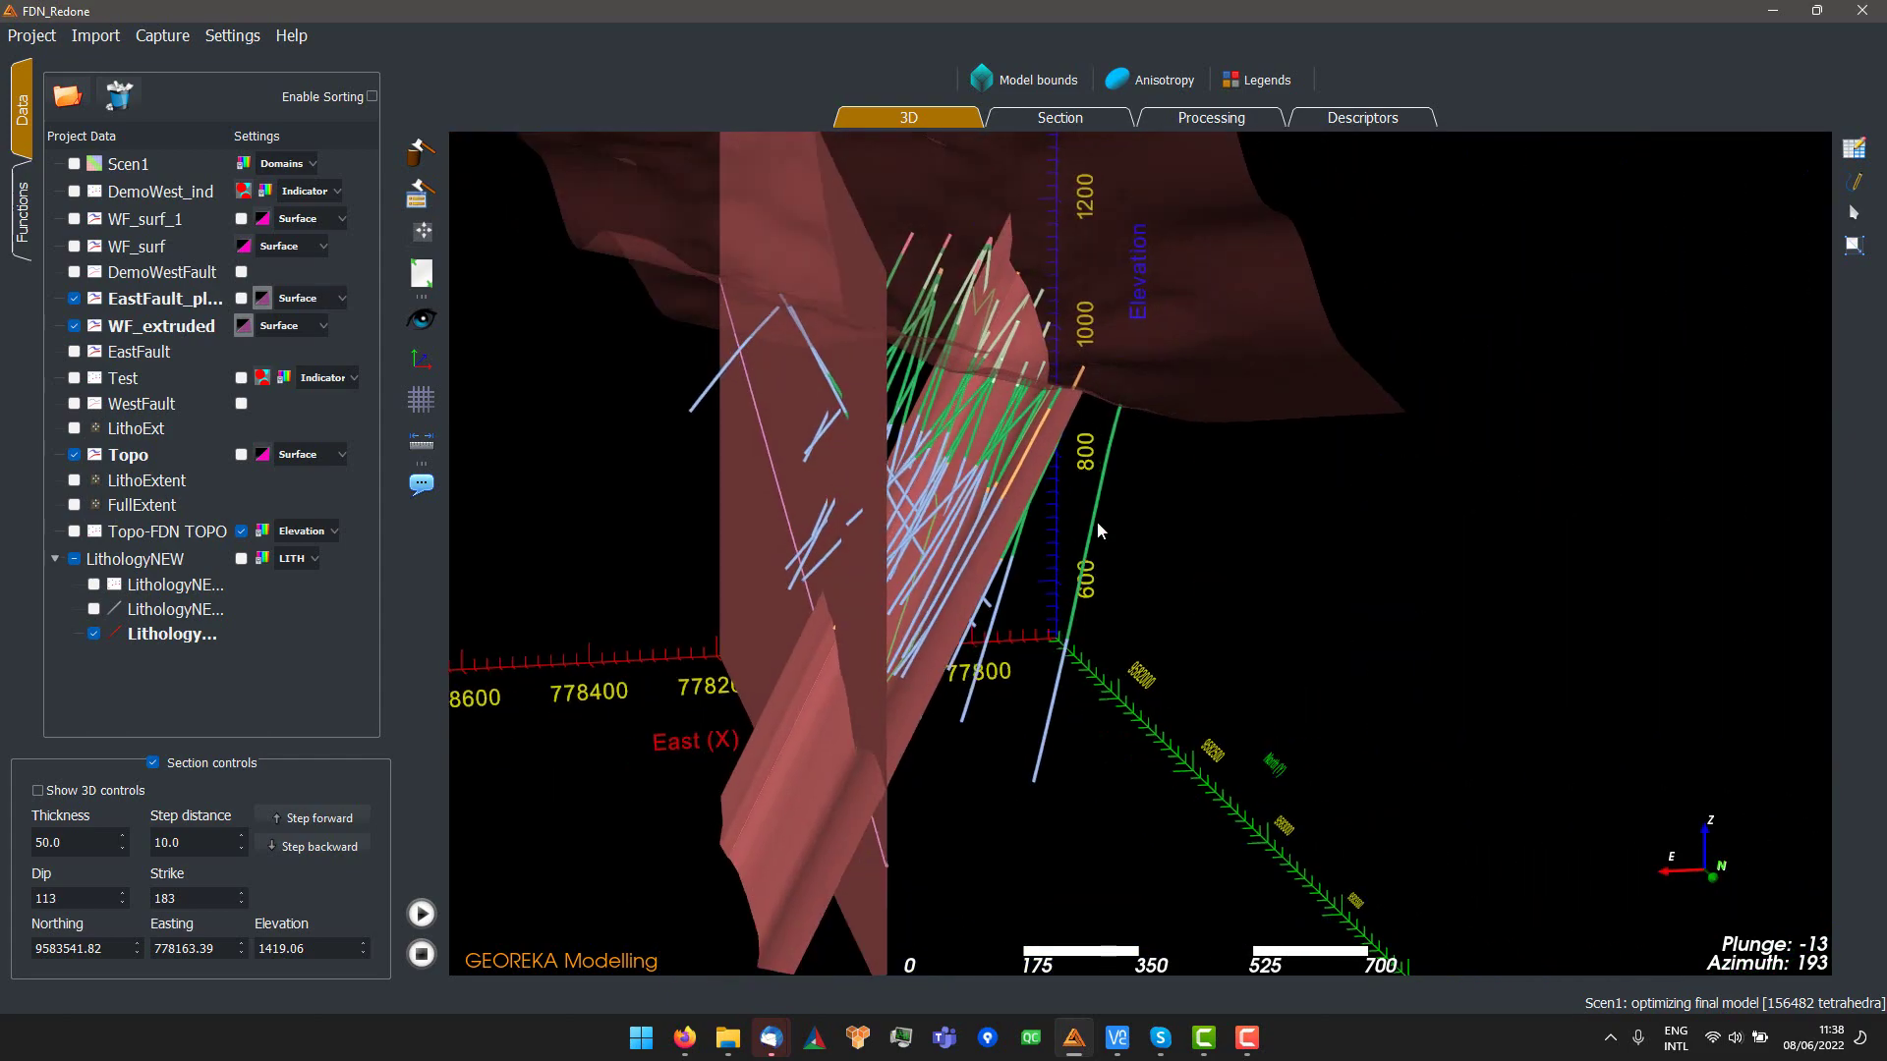
- Examine the two fault surfaces against the drillholes to judge which side of each fault every zone lies on
left_click_drag(1080, 527, 793, 461)
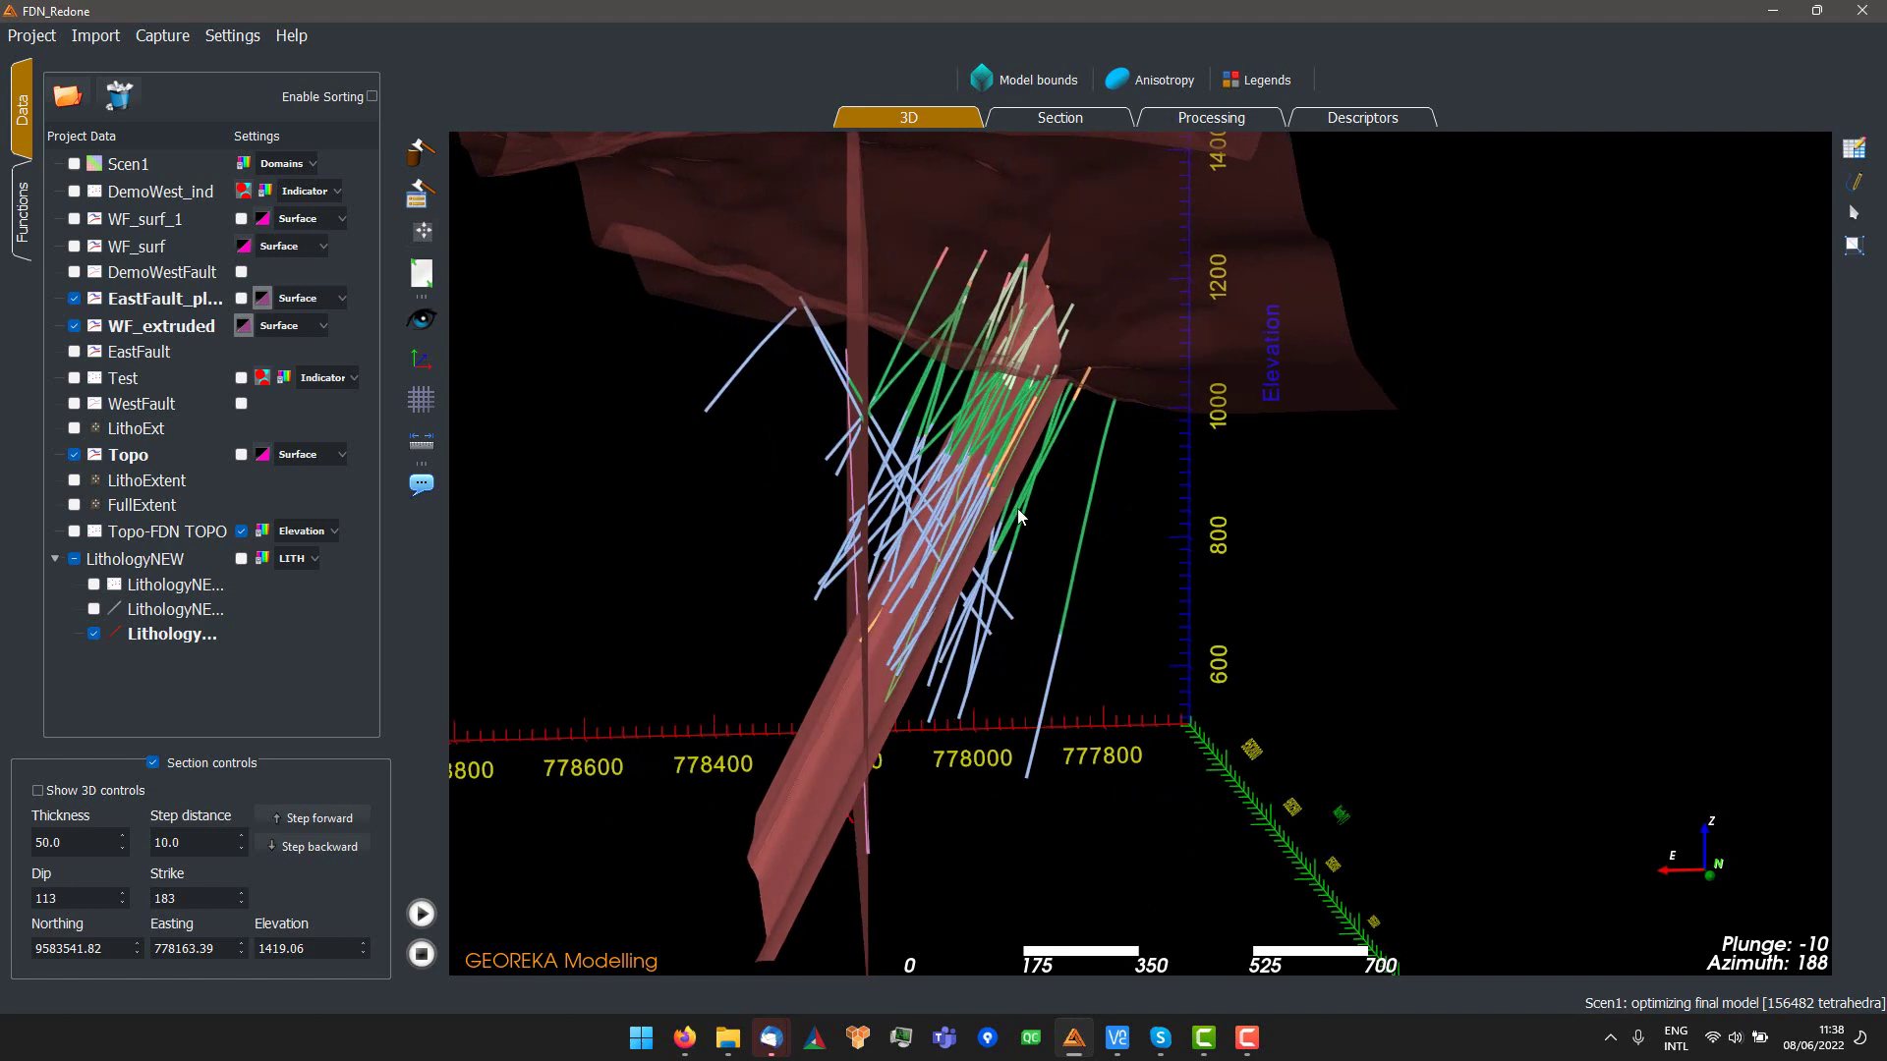
mouse_move(1020, 509)
left_mouse_down()
mouse_move(975, 511)
mouse_move(1030, 511)
mouse_move(983, 463)
mouse_move(811, 441)
mouse_move(929, 444)
mouse_move(1051, 499)
left_mouse_up()
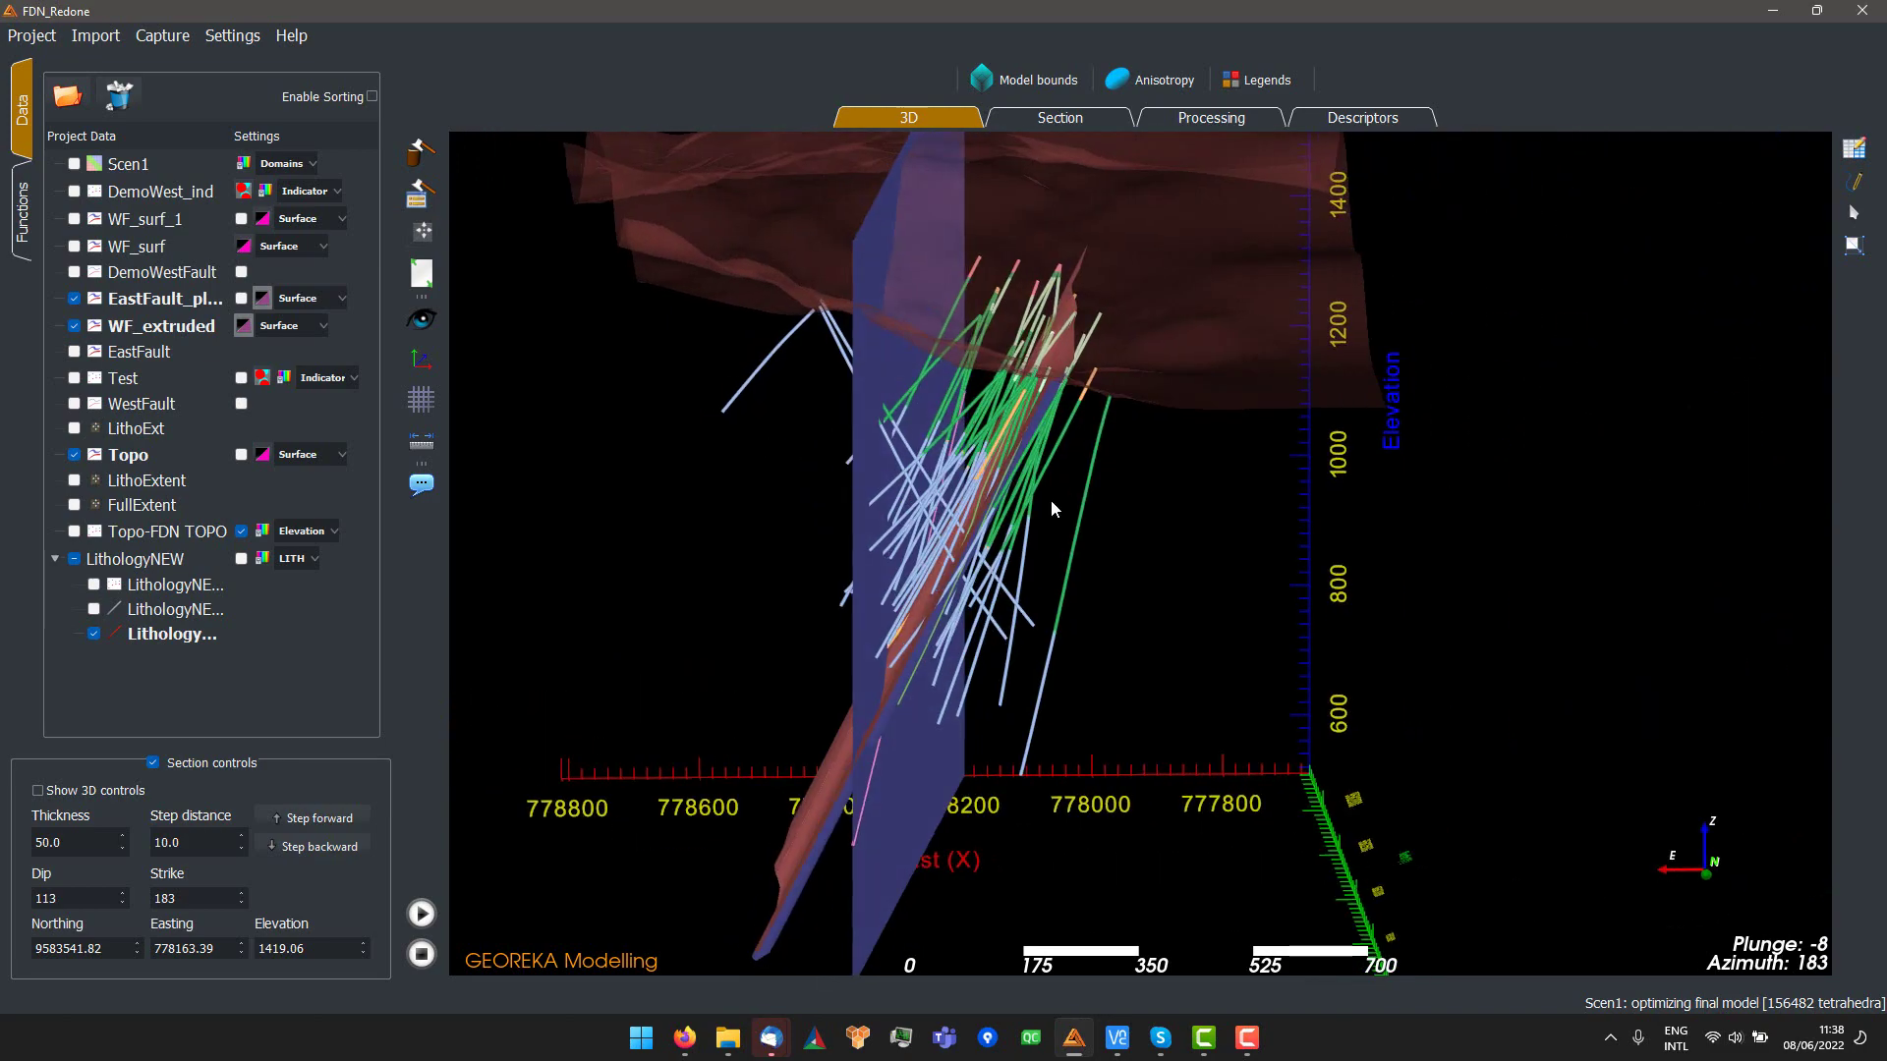
middle_click_drag(1051, 500, 1134, 410)
scroll(1134, 410, "down", 1)
left_click_drag(1127, 396, 1136, 415)
middle_click_drag(1120, 492, 1069, 524)
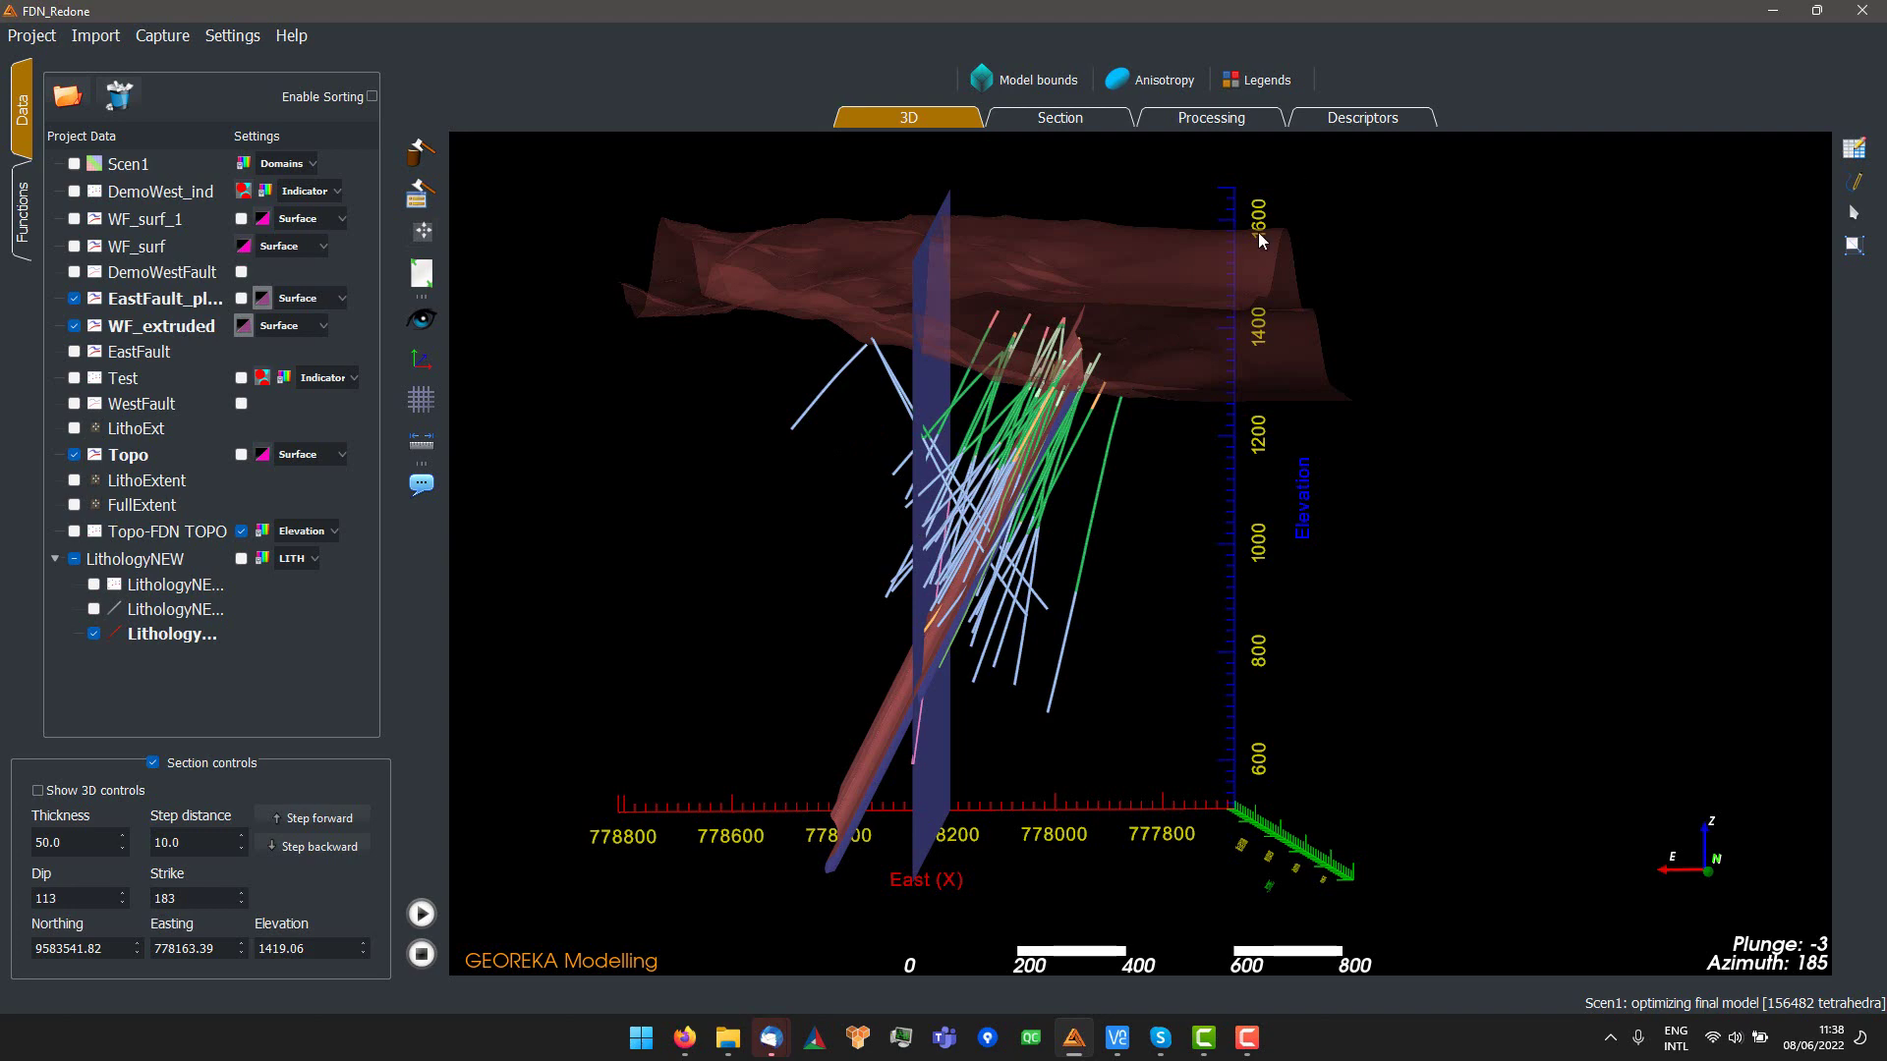
left_click_drag(1258, 236, 1297, 214)
- Add a WestZone domain to the Scen1 hierarchy under Unknown, bounded by WF_signed_fun at resolution 15 with polarity <=
left_click(1308, 120)
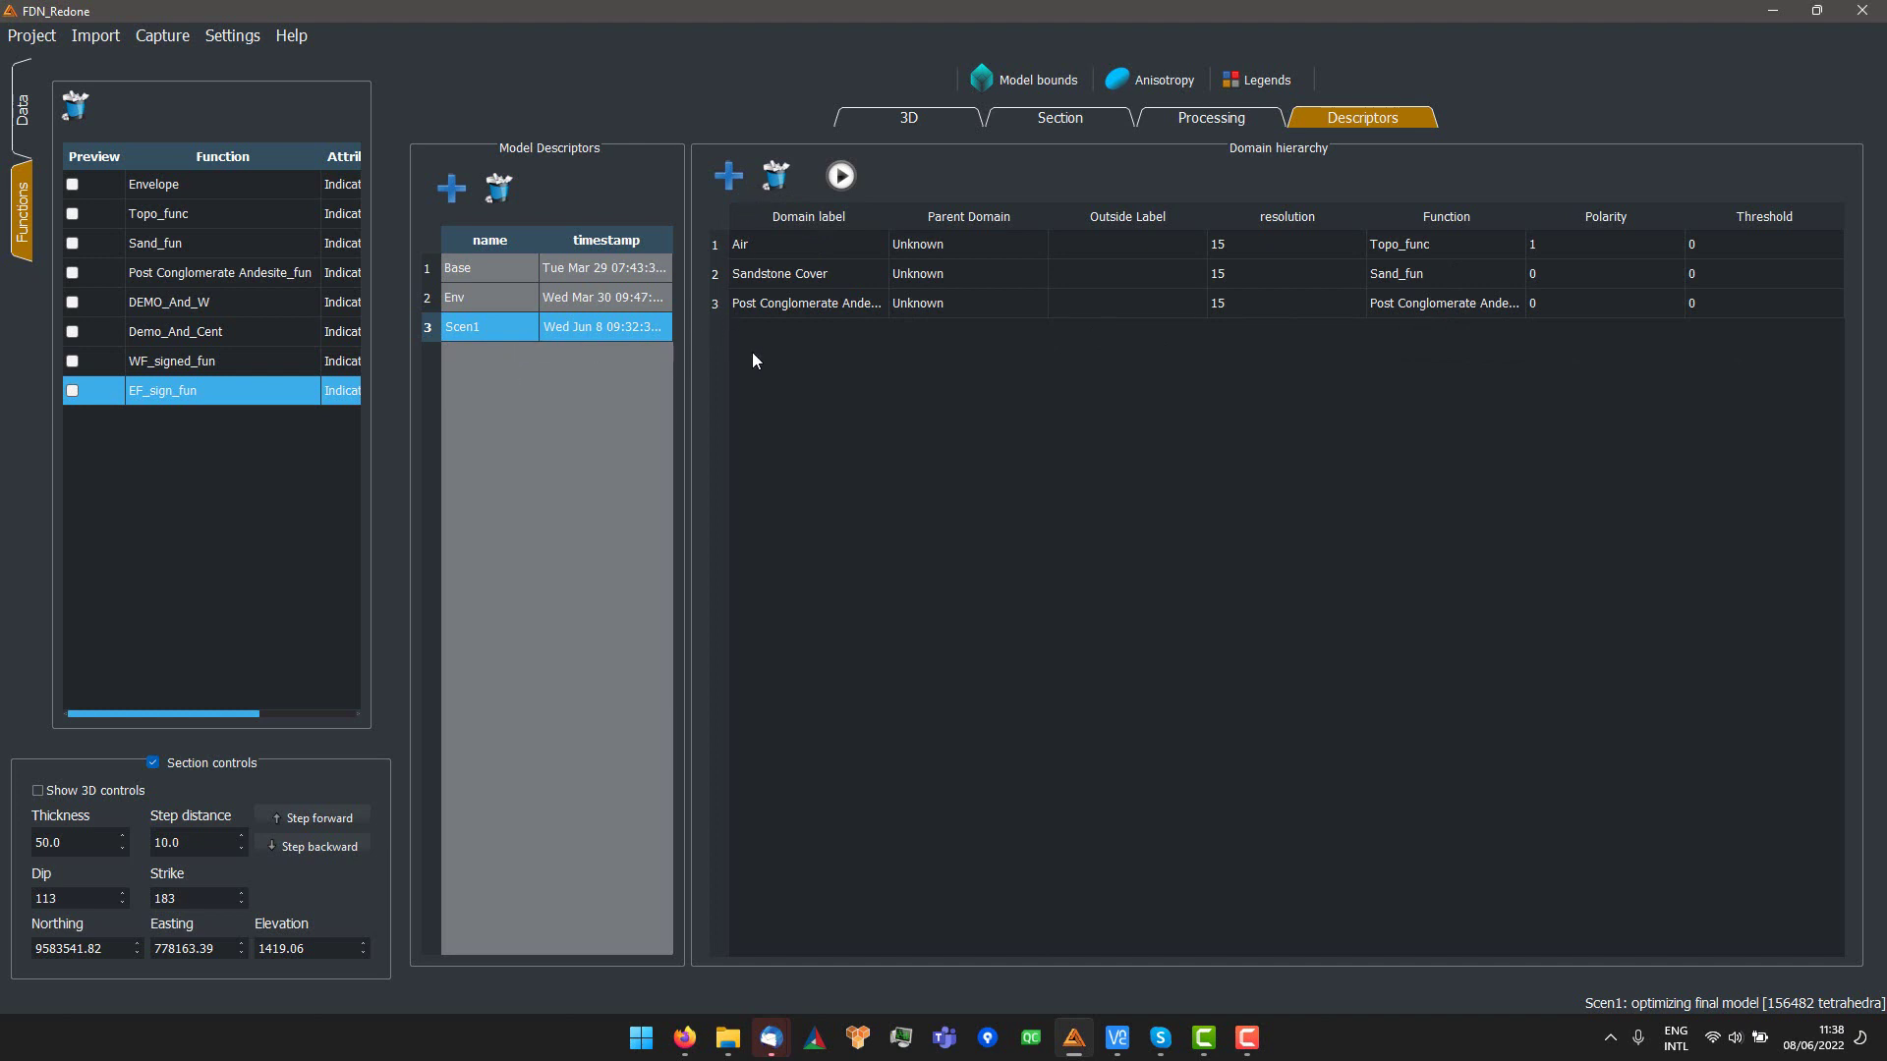
left_click(728, 177)
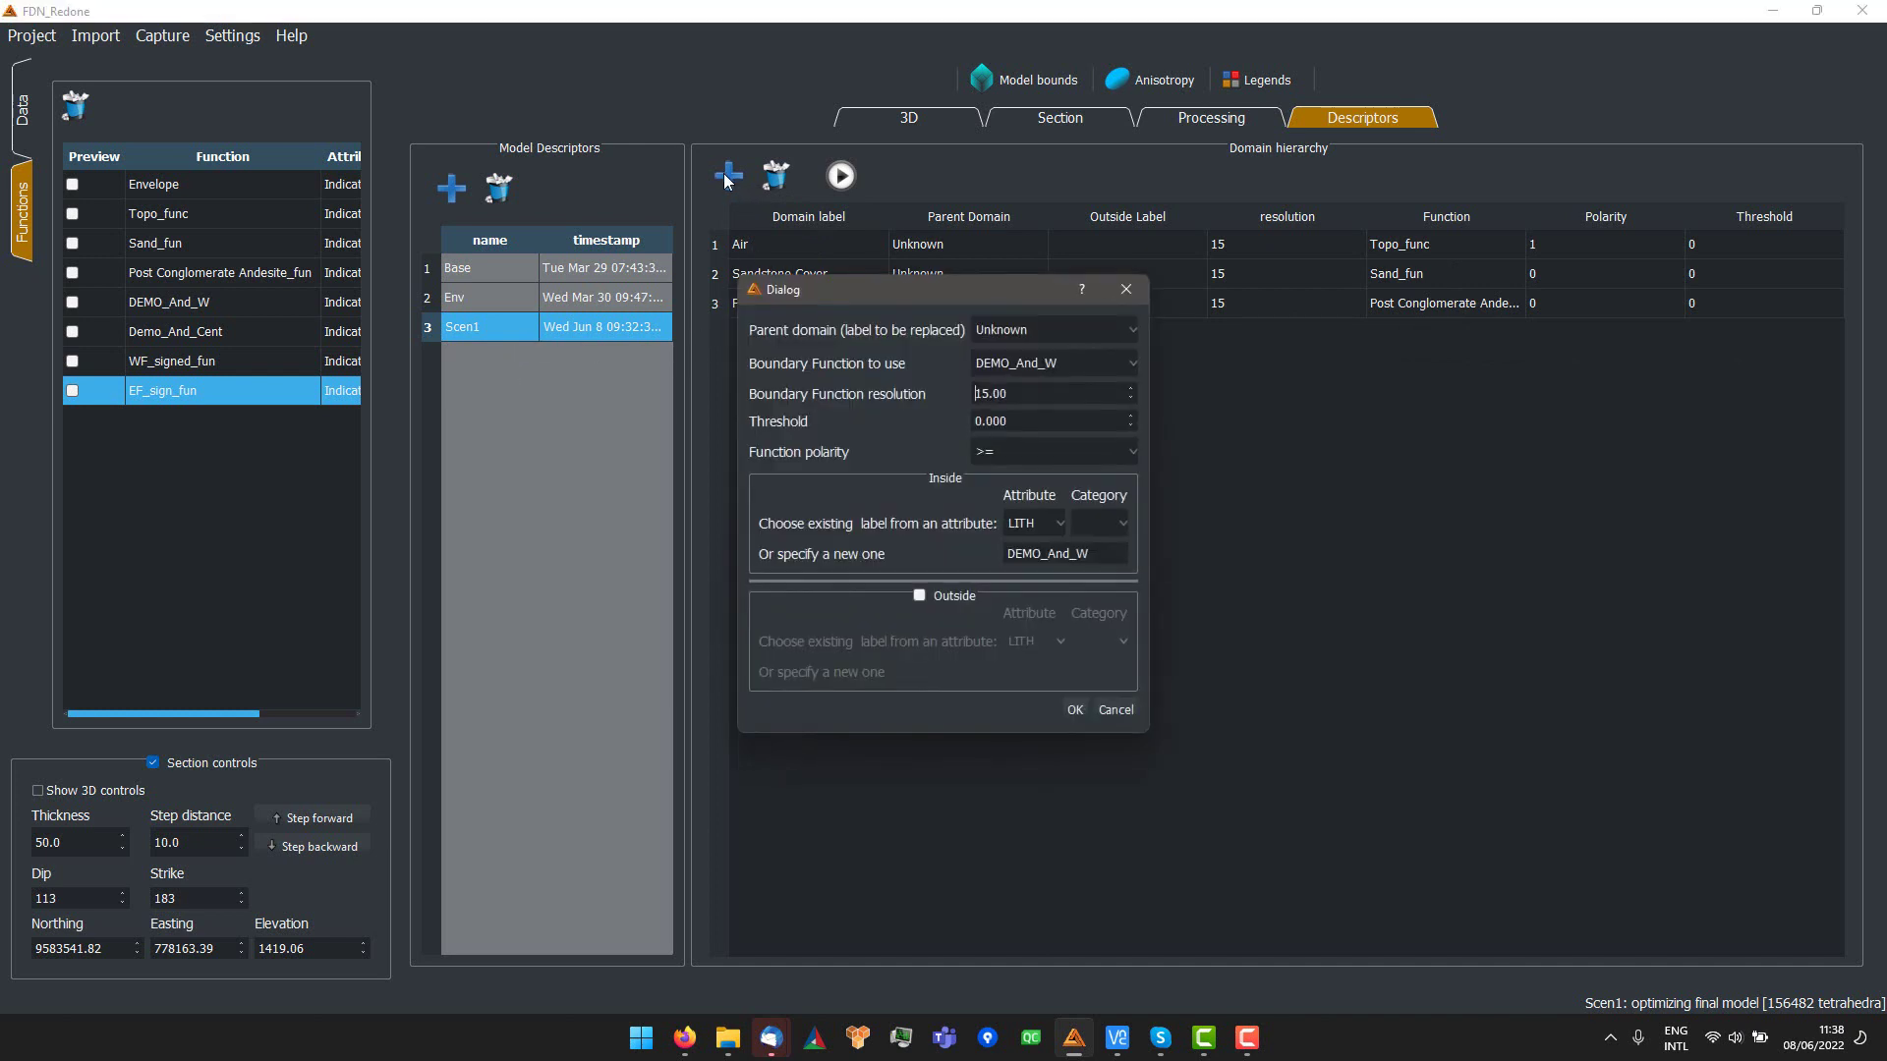
left_click(1030, 364)
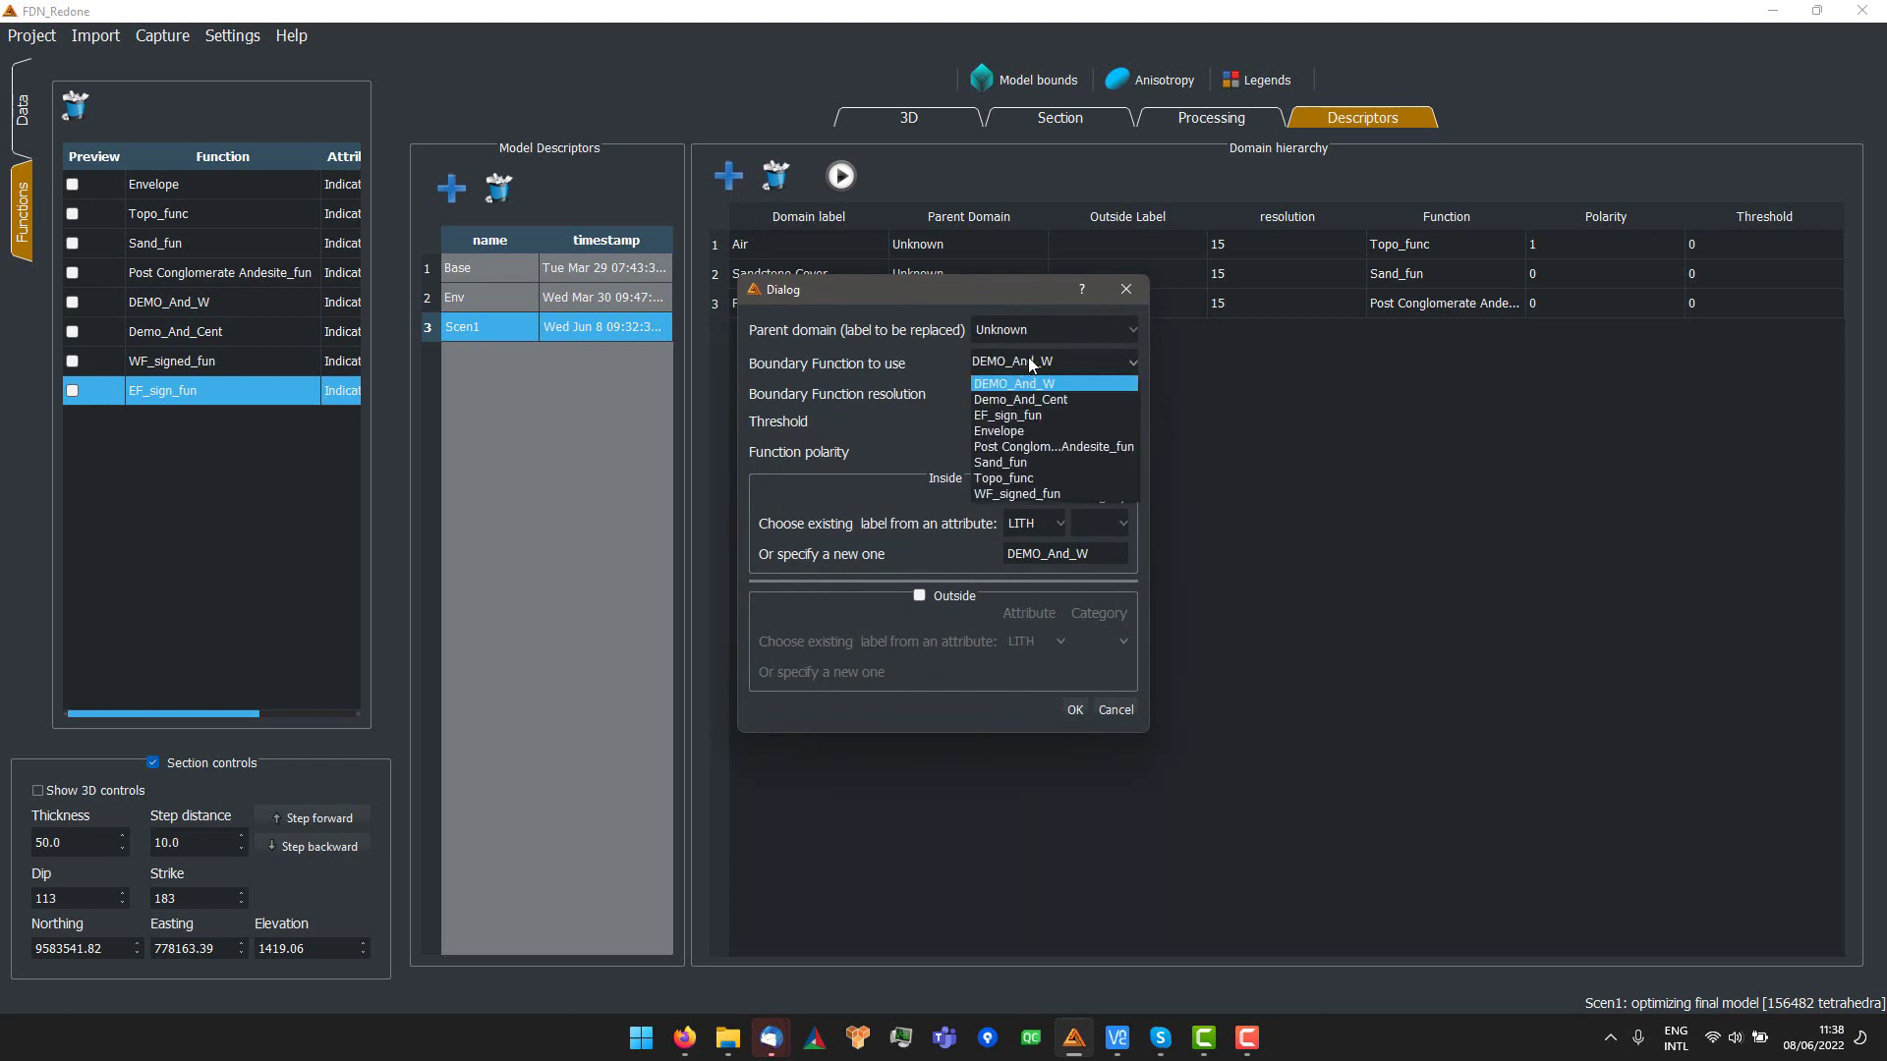
left_click(1023, 494)
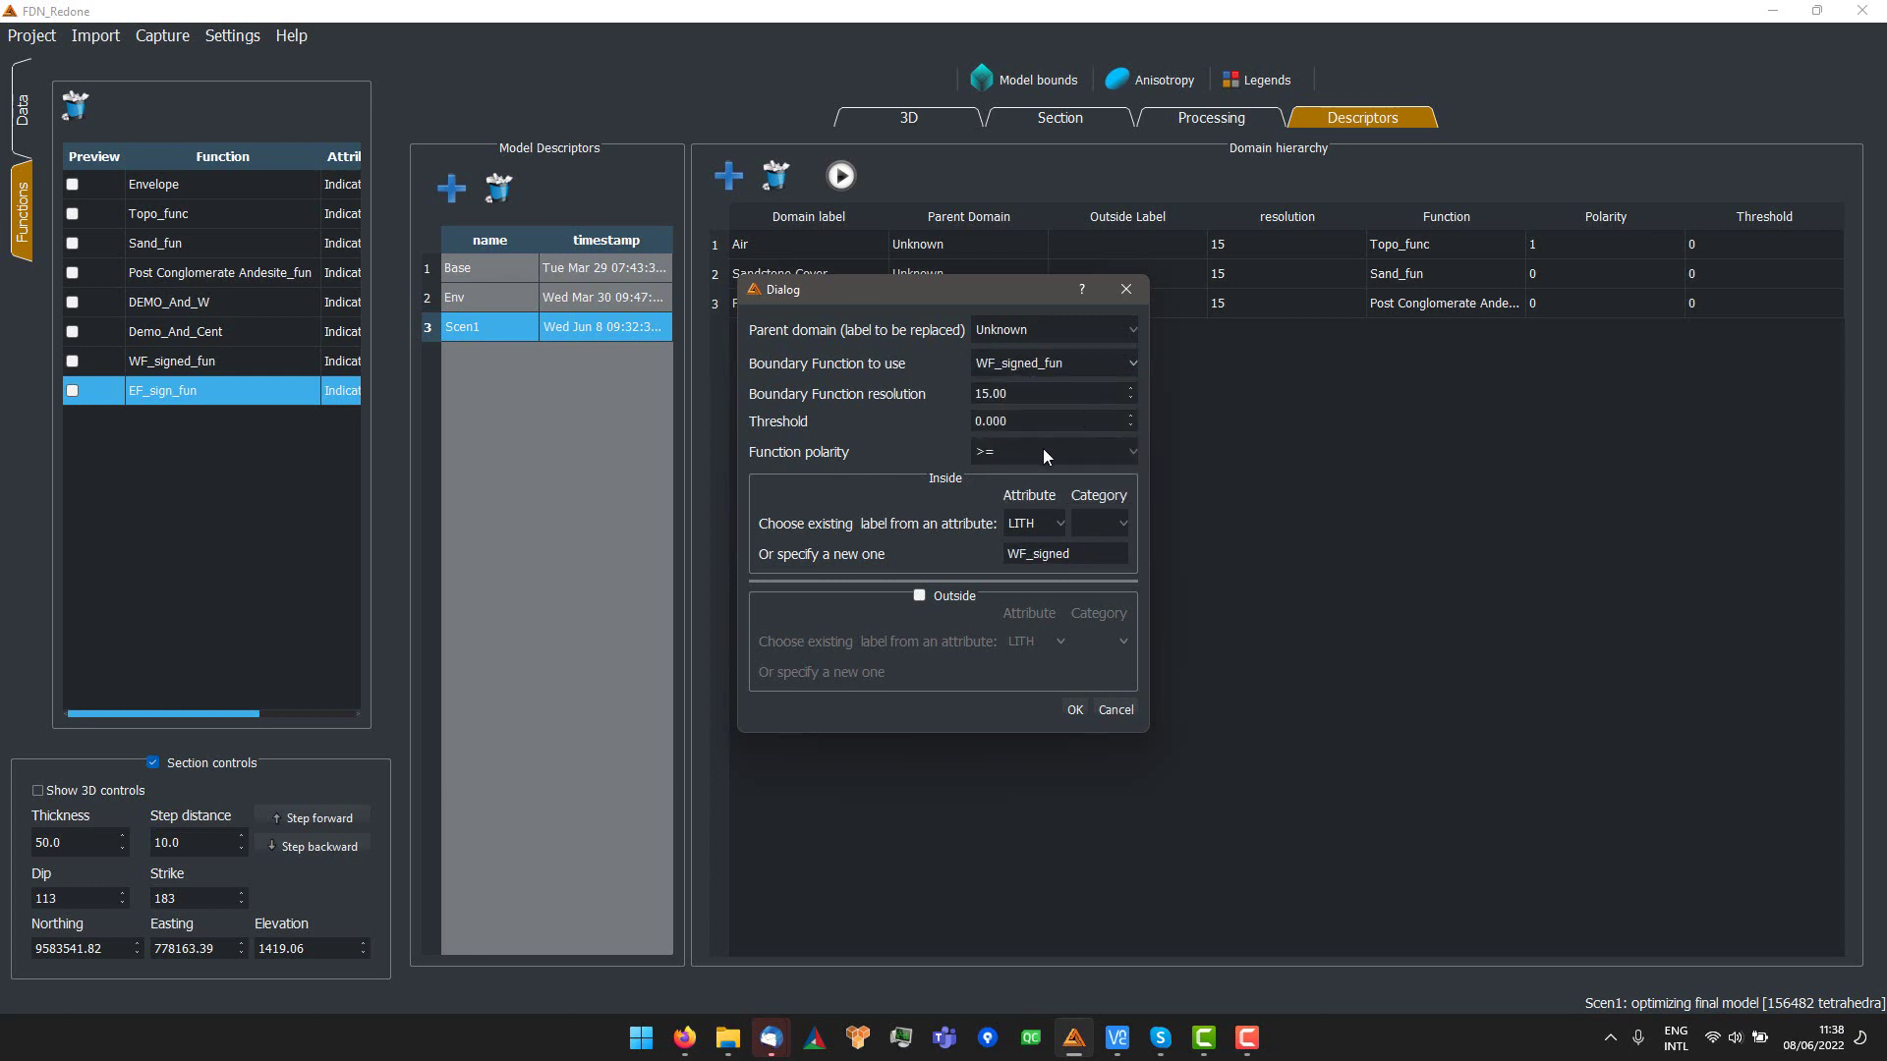
left_click(1004, 456)
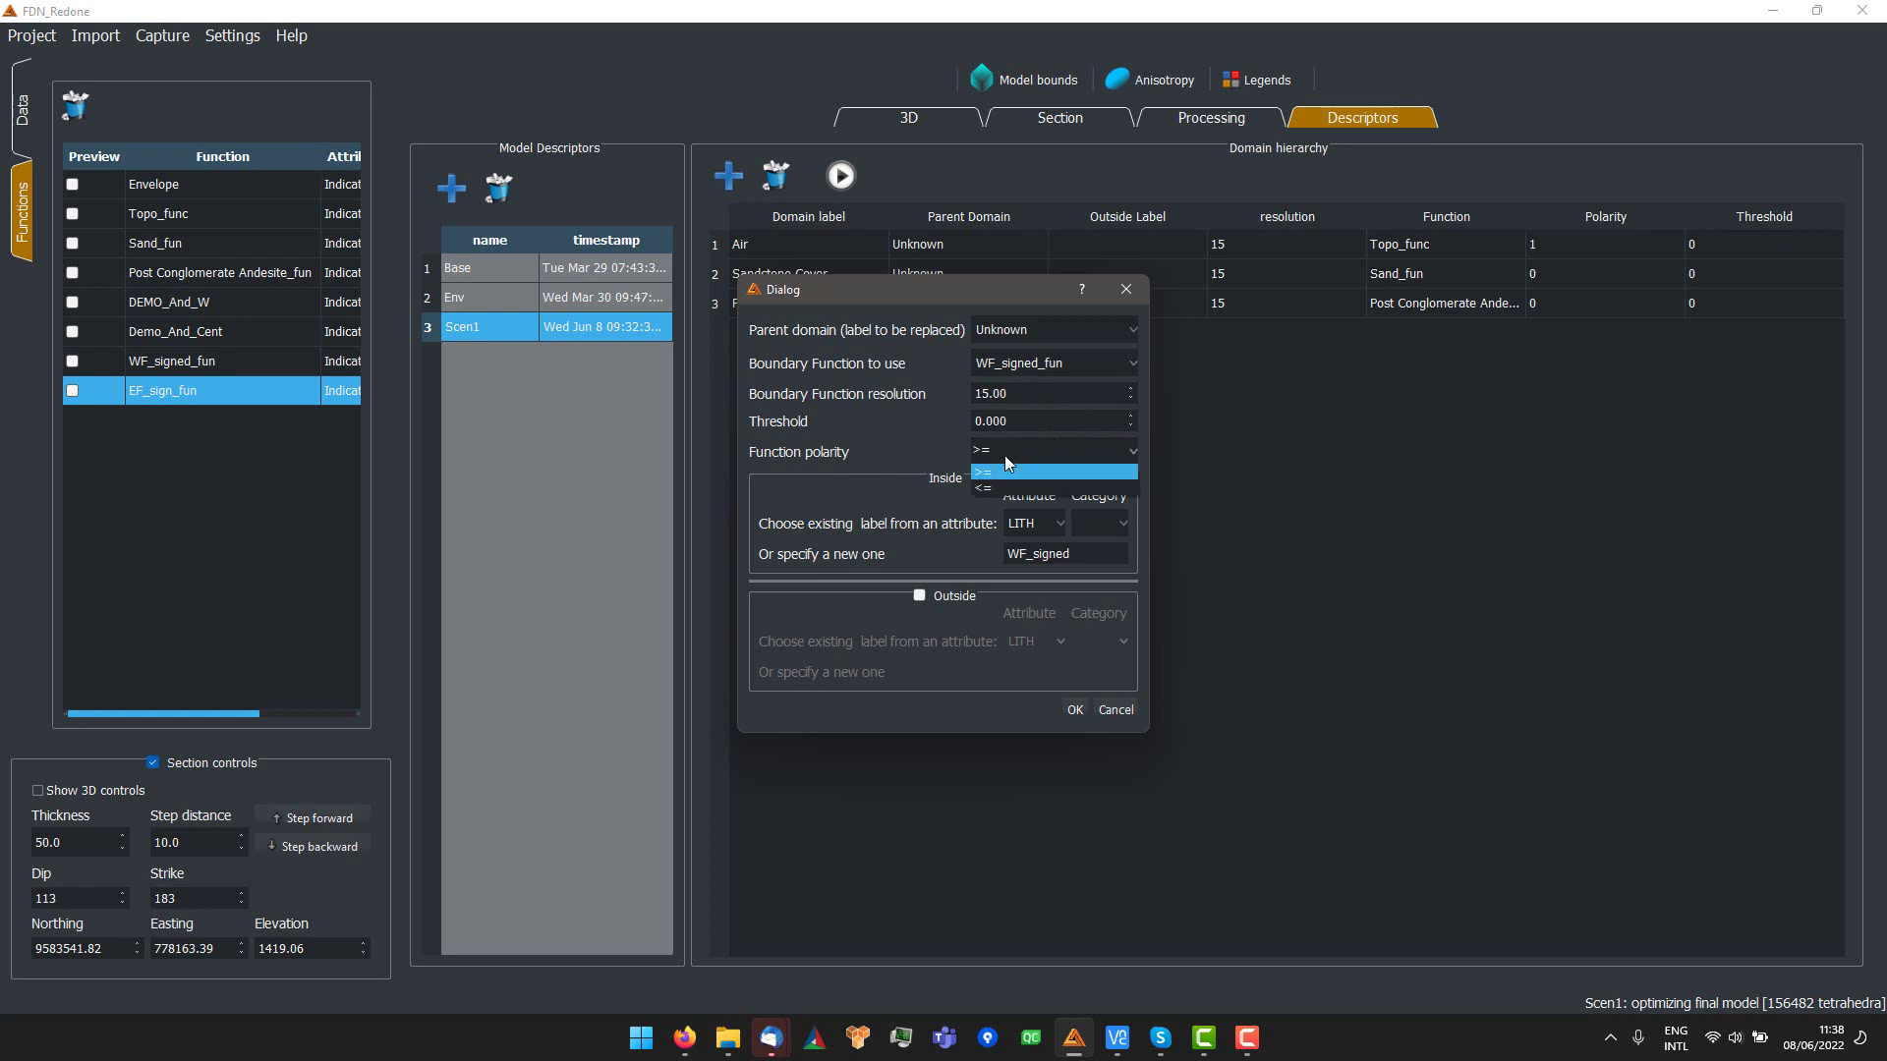
left_click(999, 482)
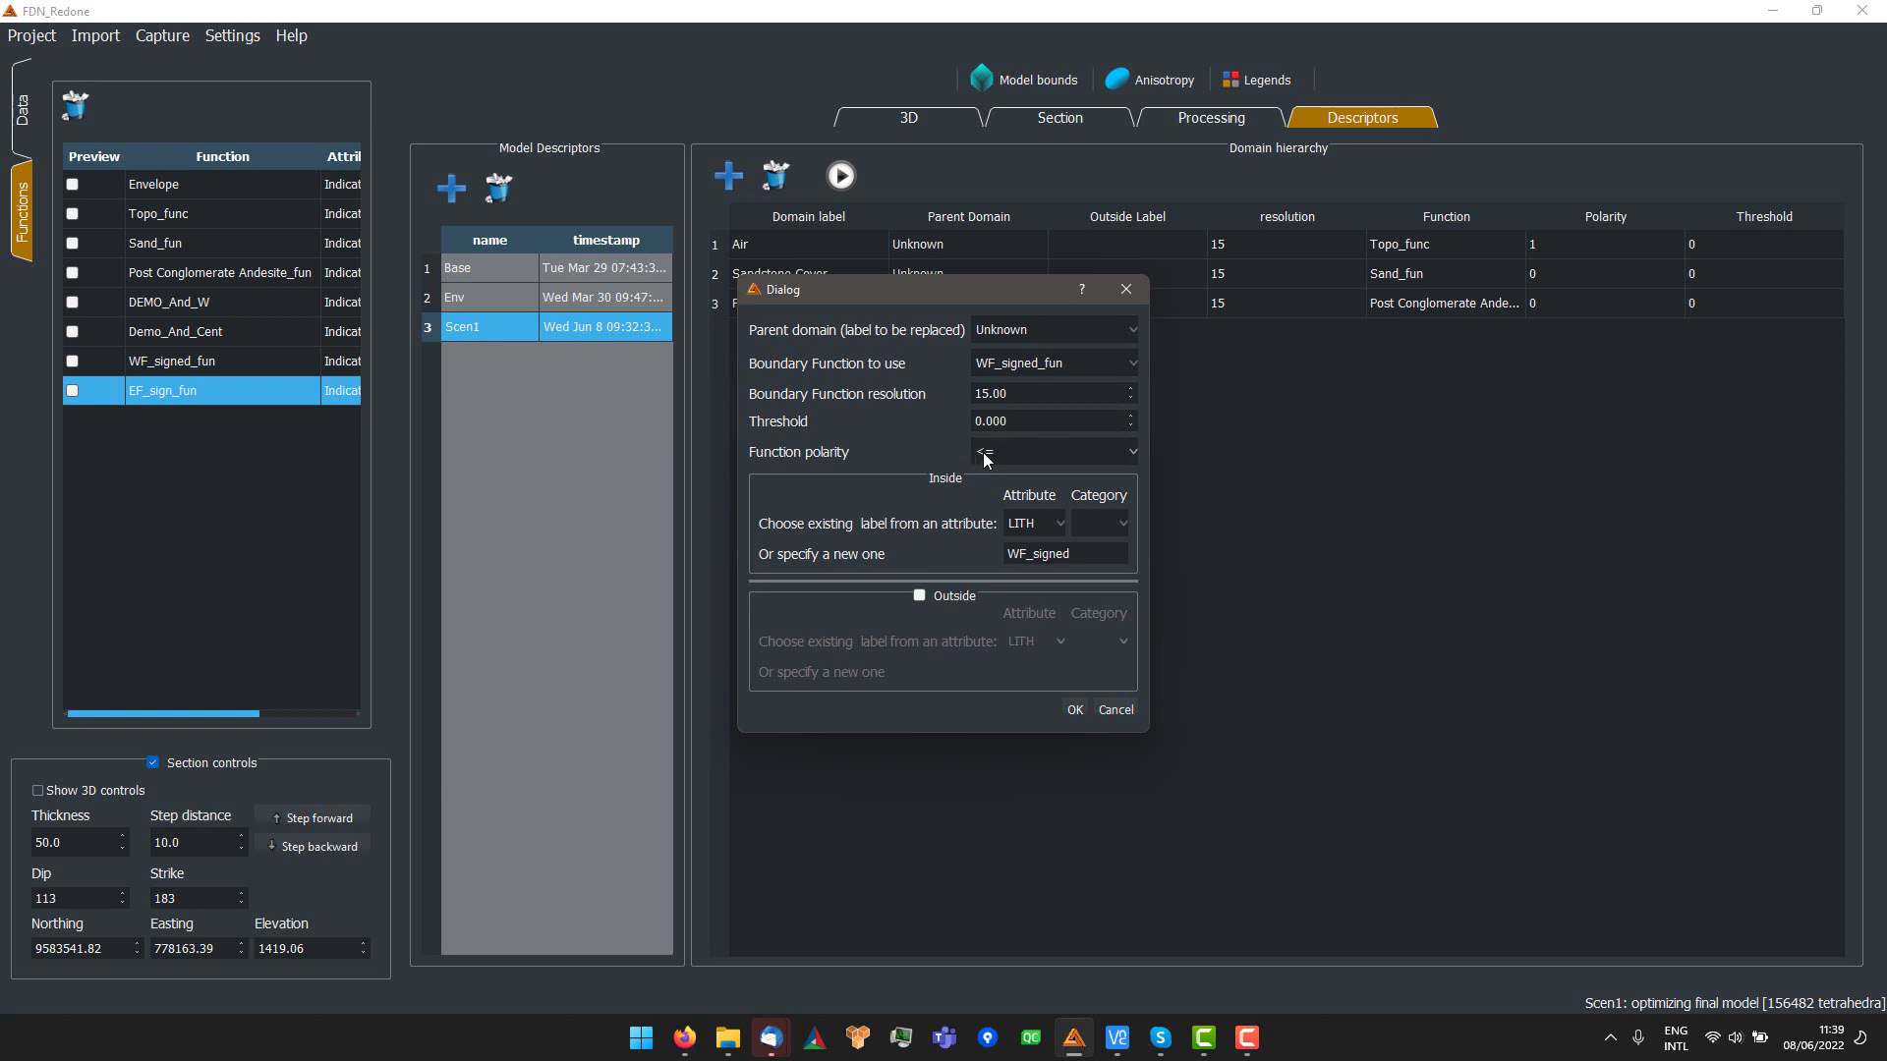
double_click(1039, 553)
type("WestZone")
left_click(1073, 711)
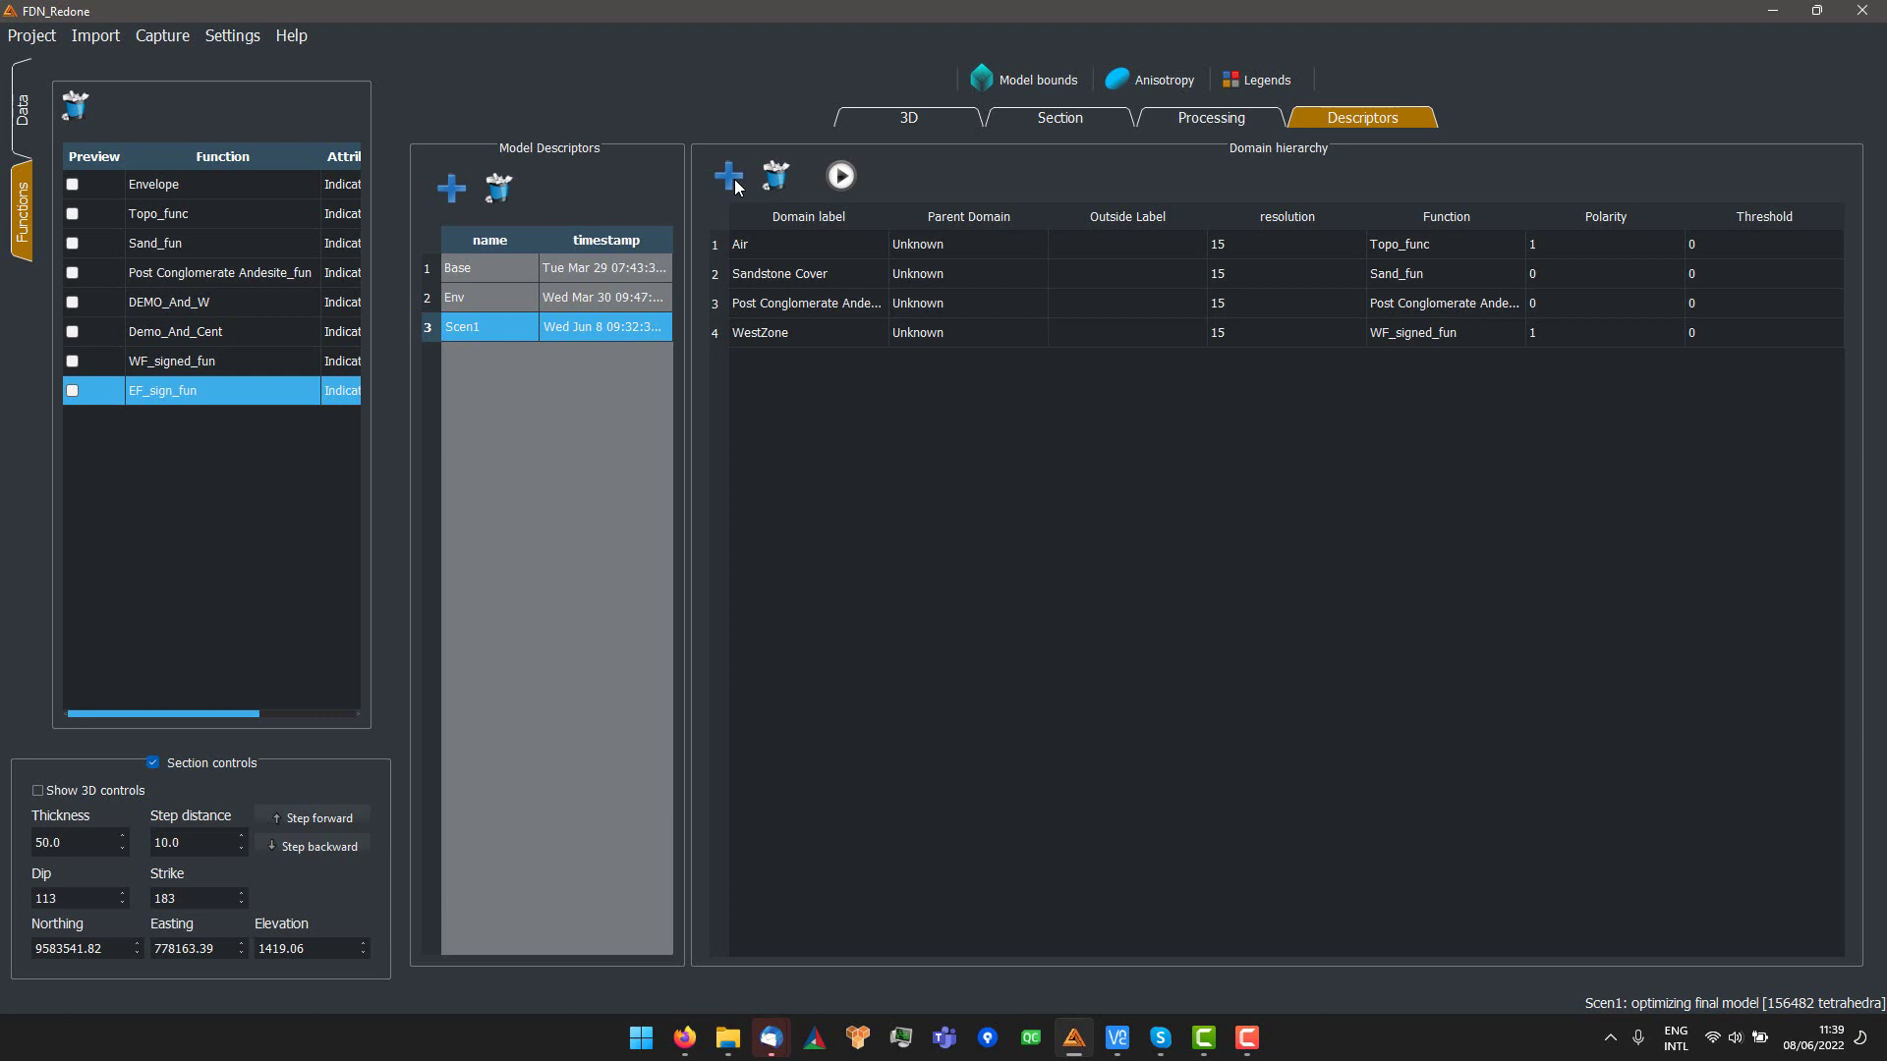
- Build the four-domain Scen1 model with base resolution 100 and final tetrahedra optimization, and view it in 3D
left_click(840, 177)
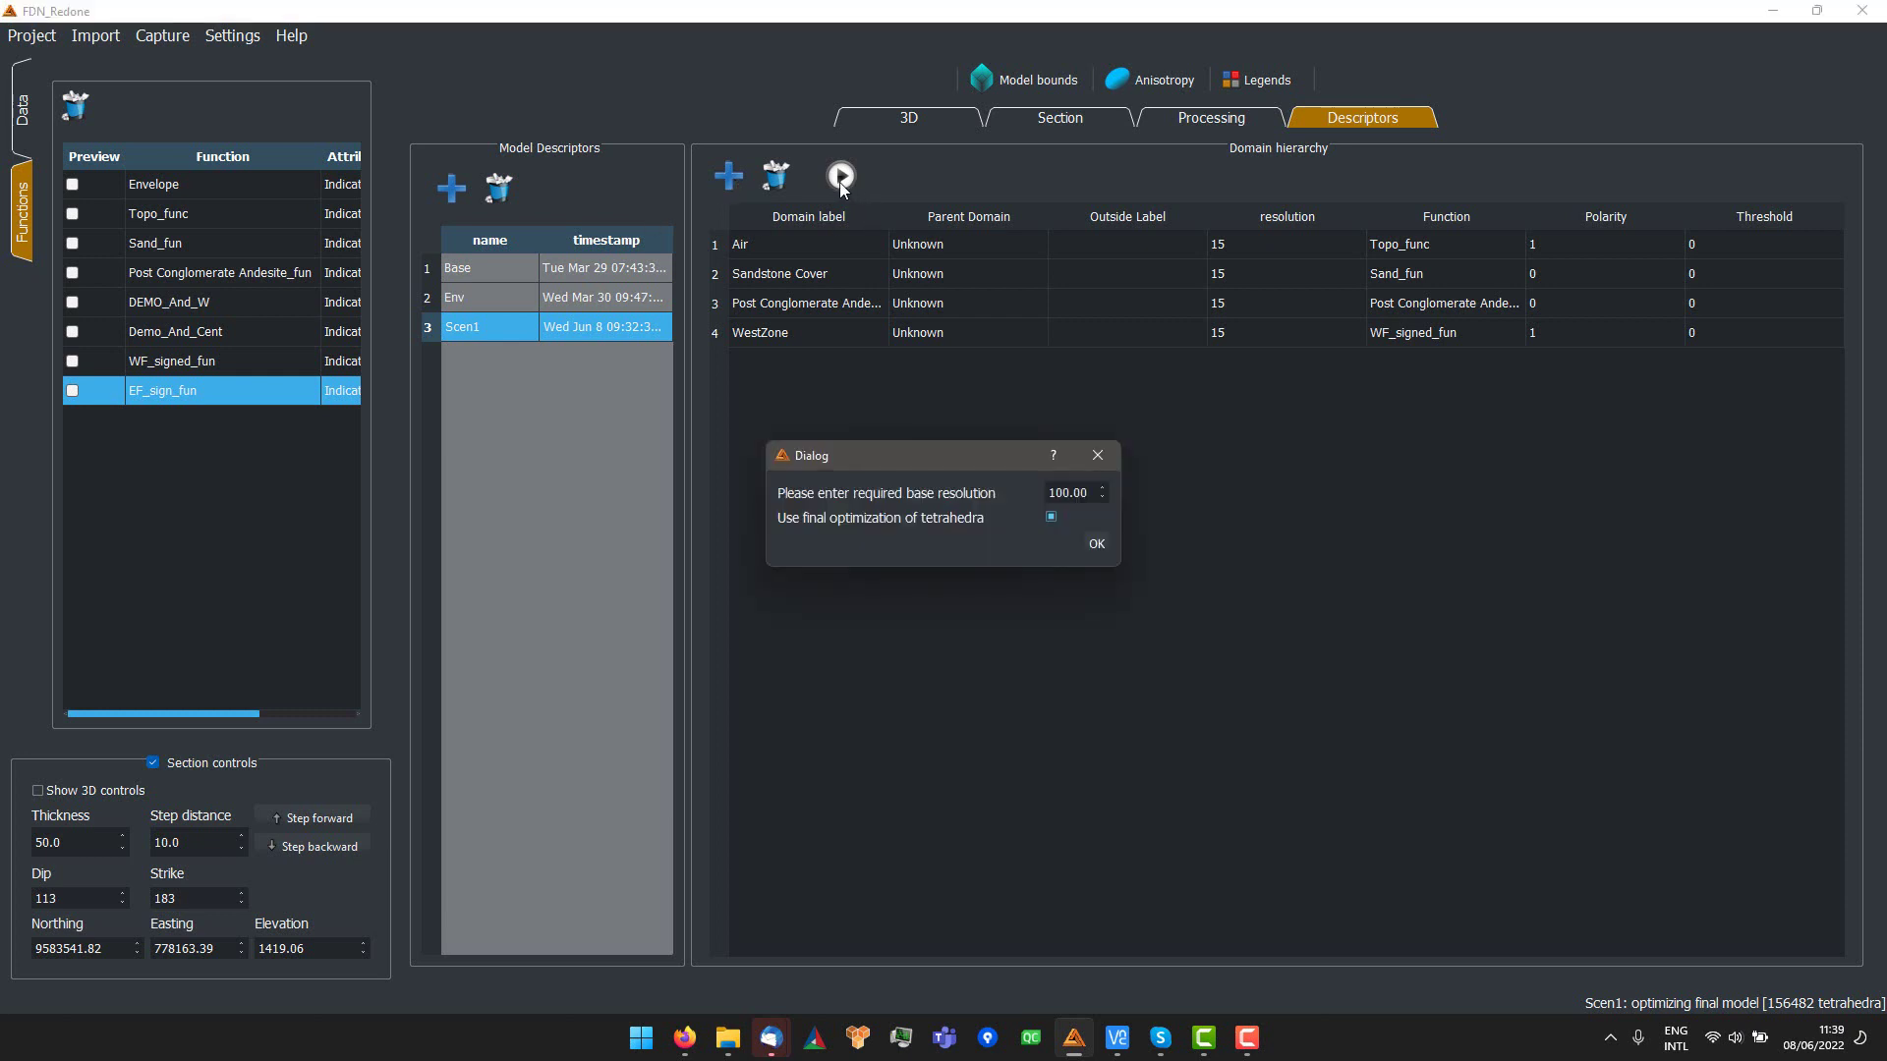
left_click(1096, 543)
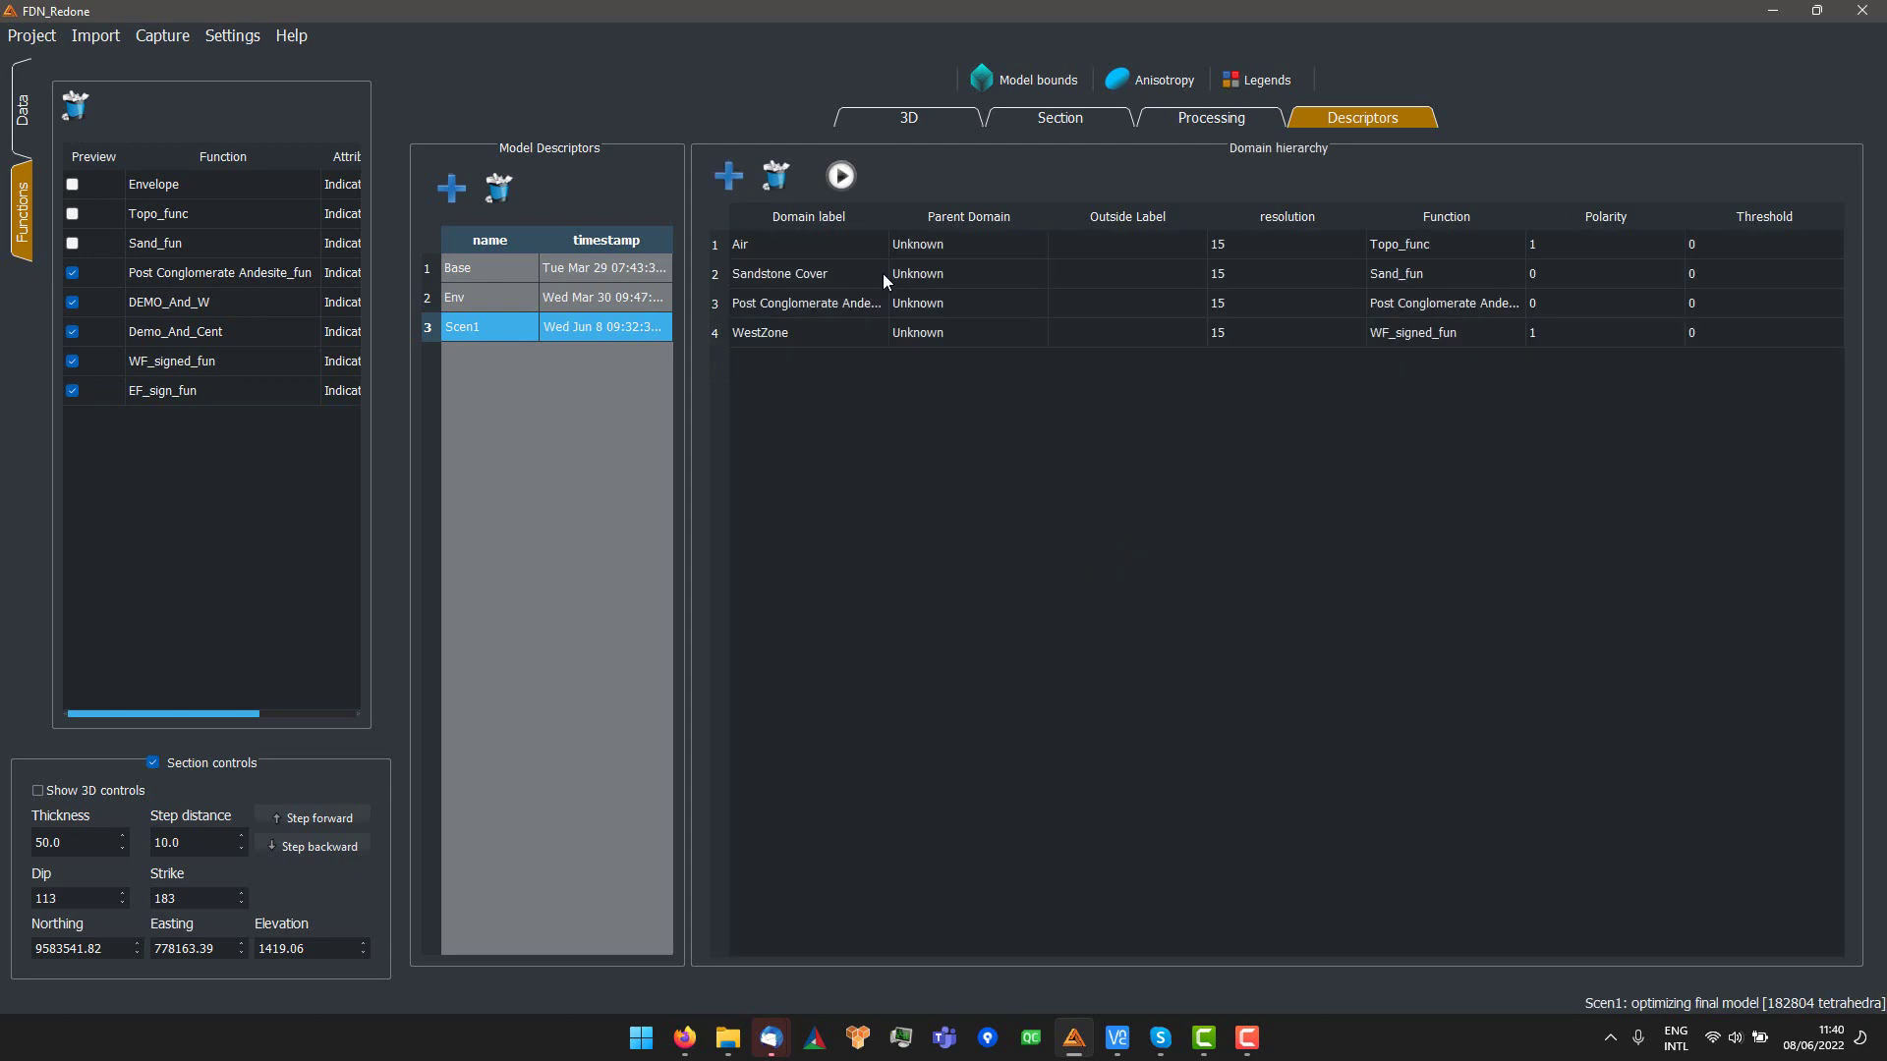
left_click(883, 120)
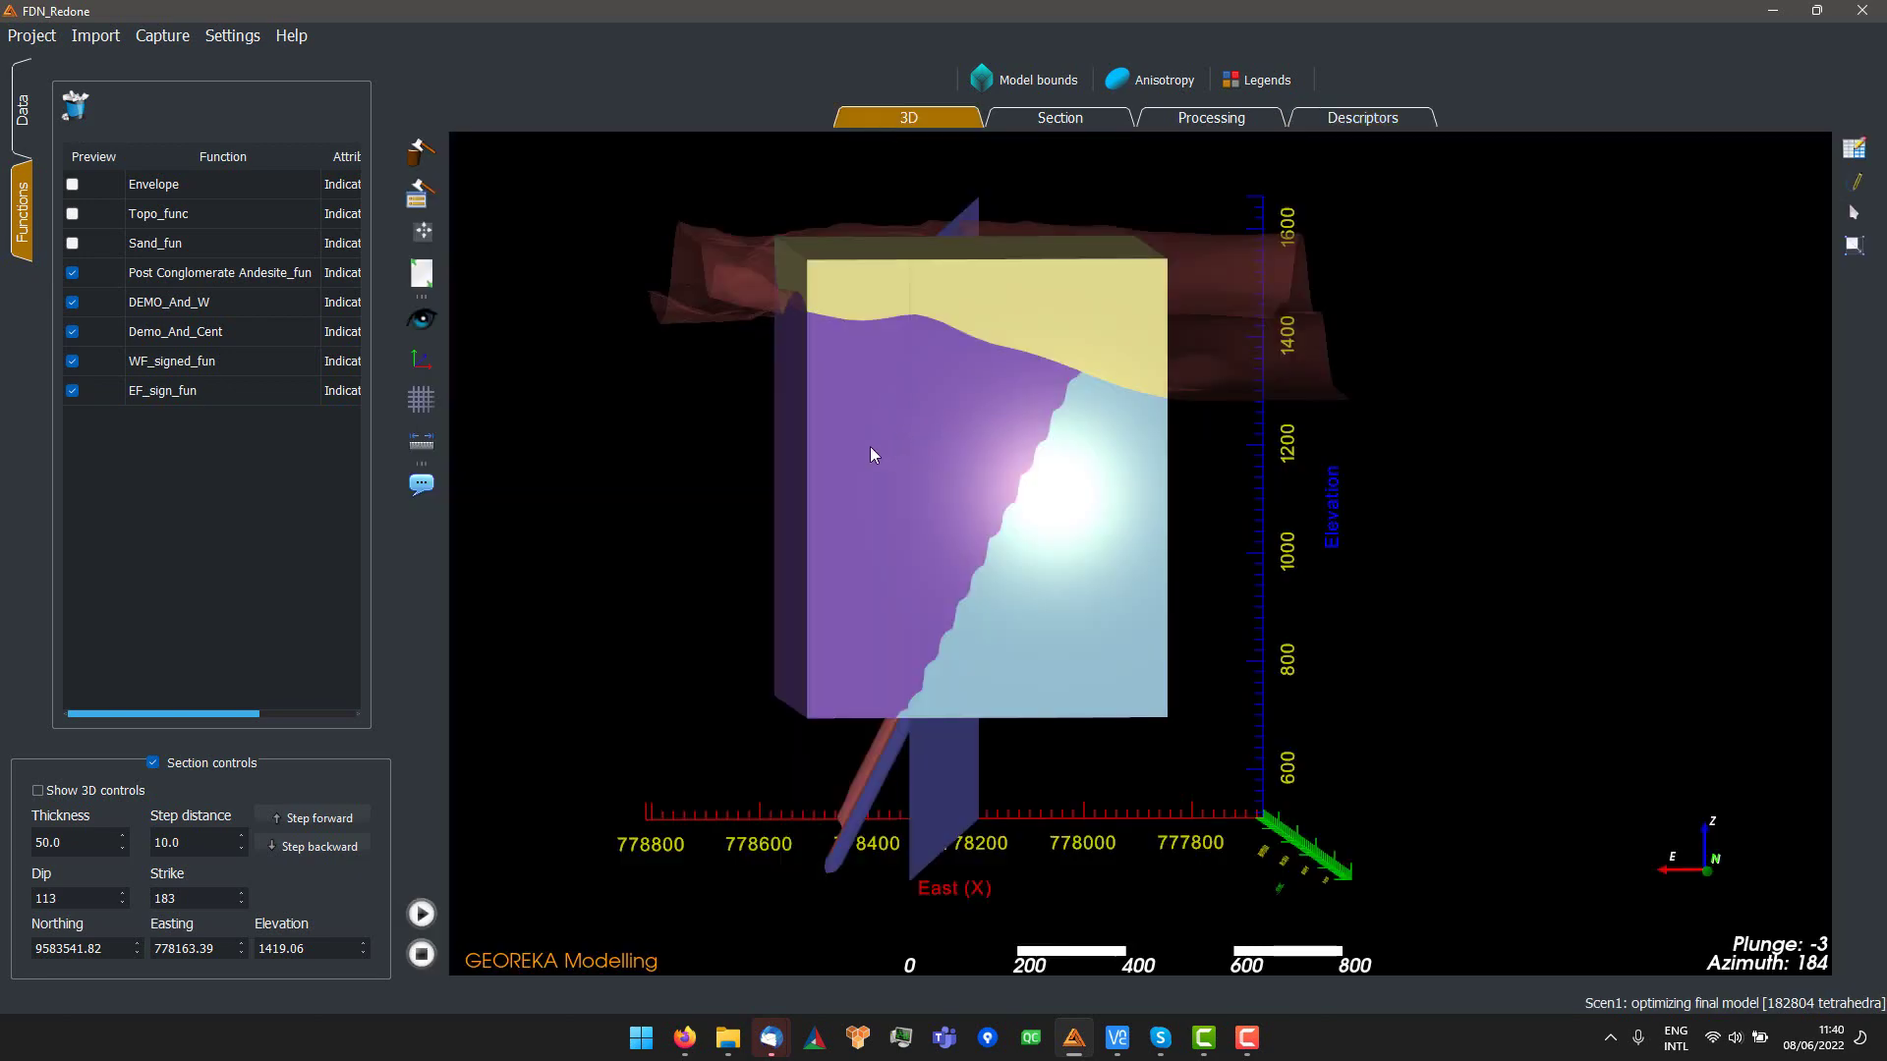
left_click_drag(870, 446, 564, 569)
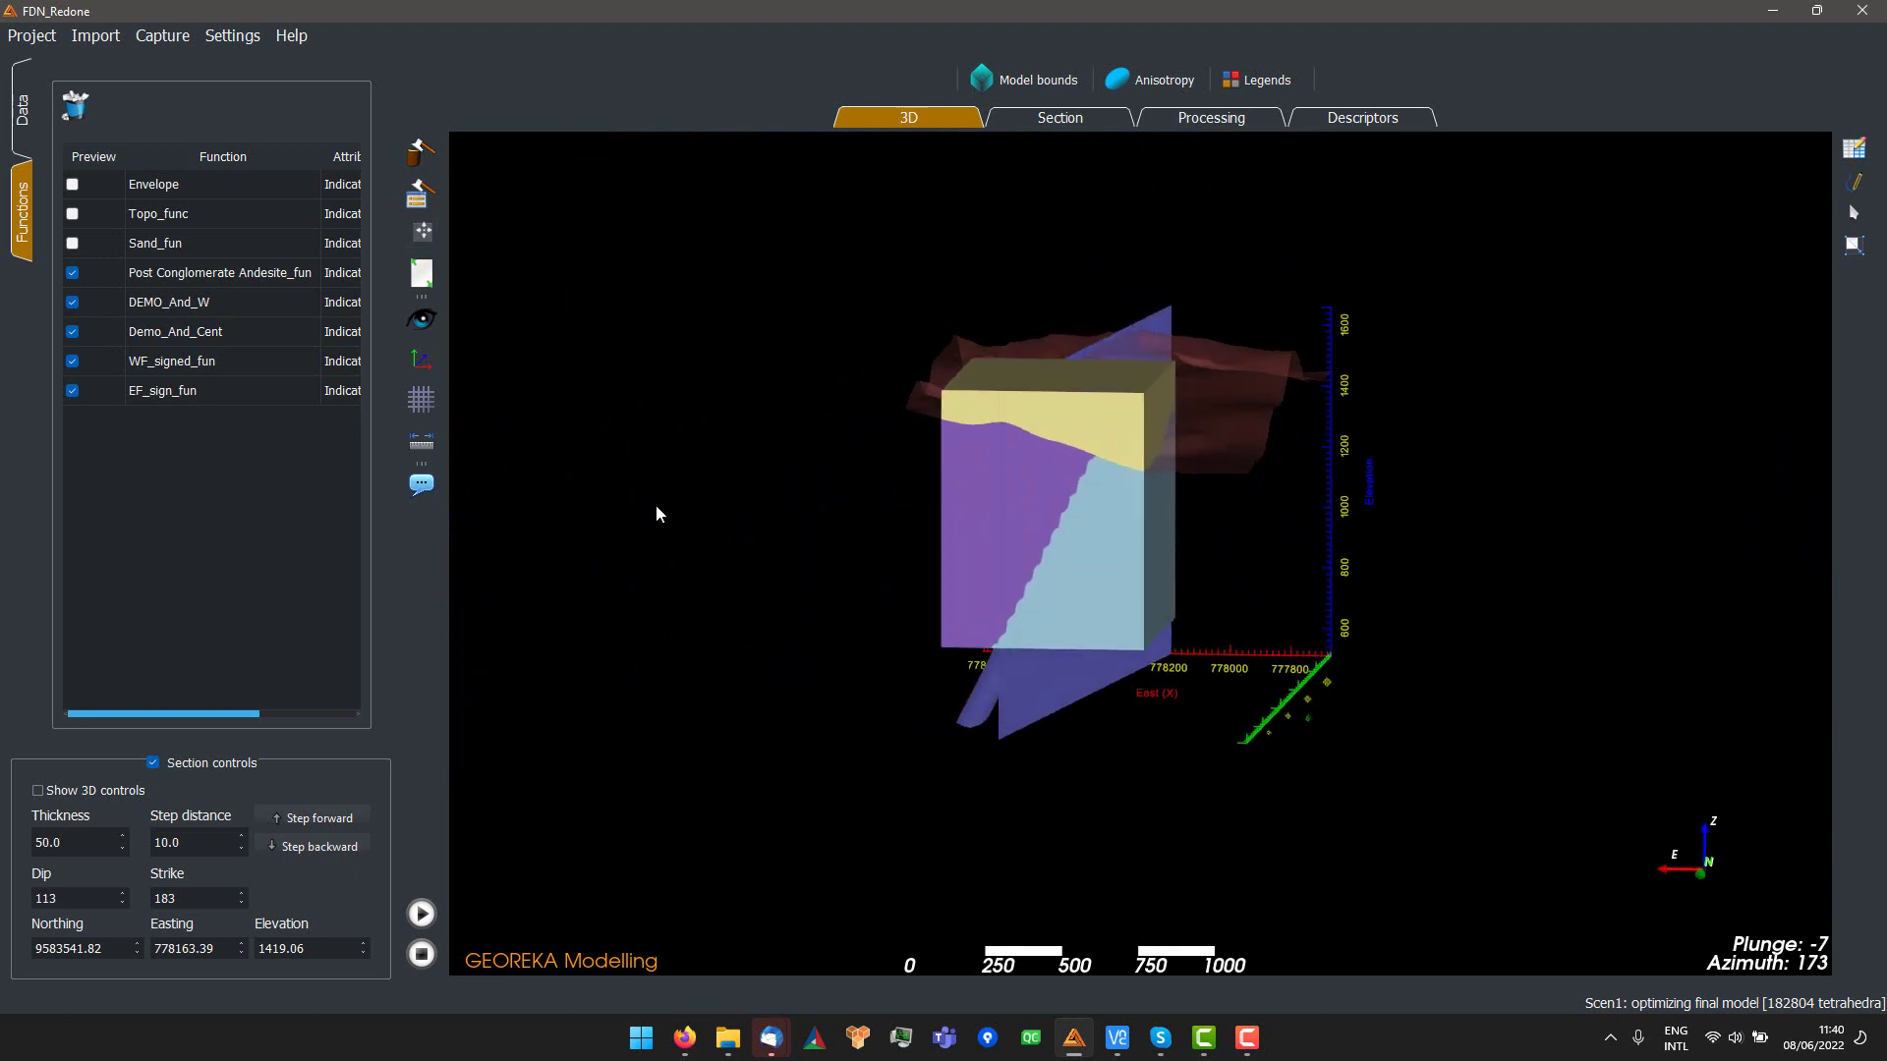
- Hide the Unknown category of the new Scen1_1 model, keeping its category colour dialog open beside the scene
left_click(22, 113)
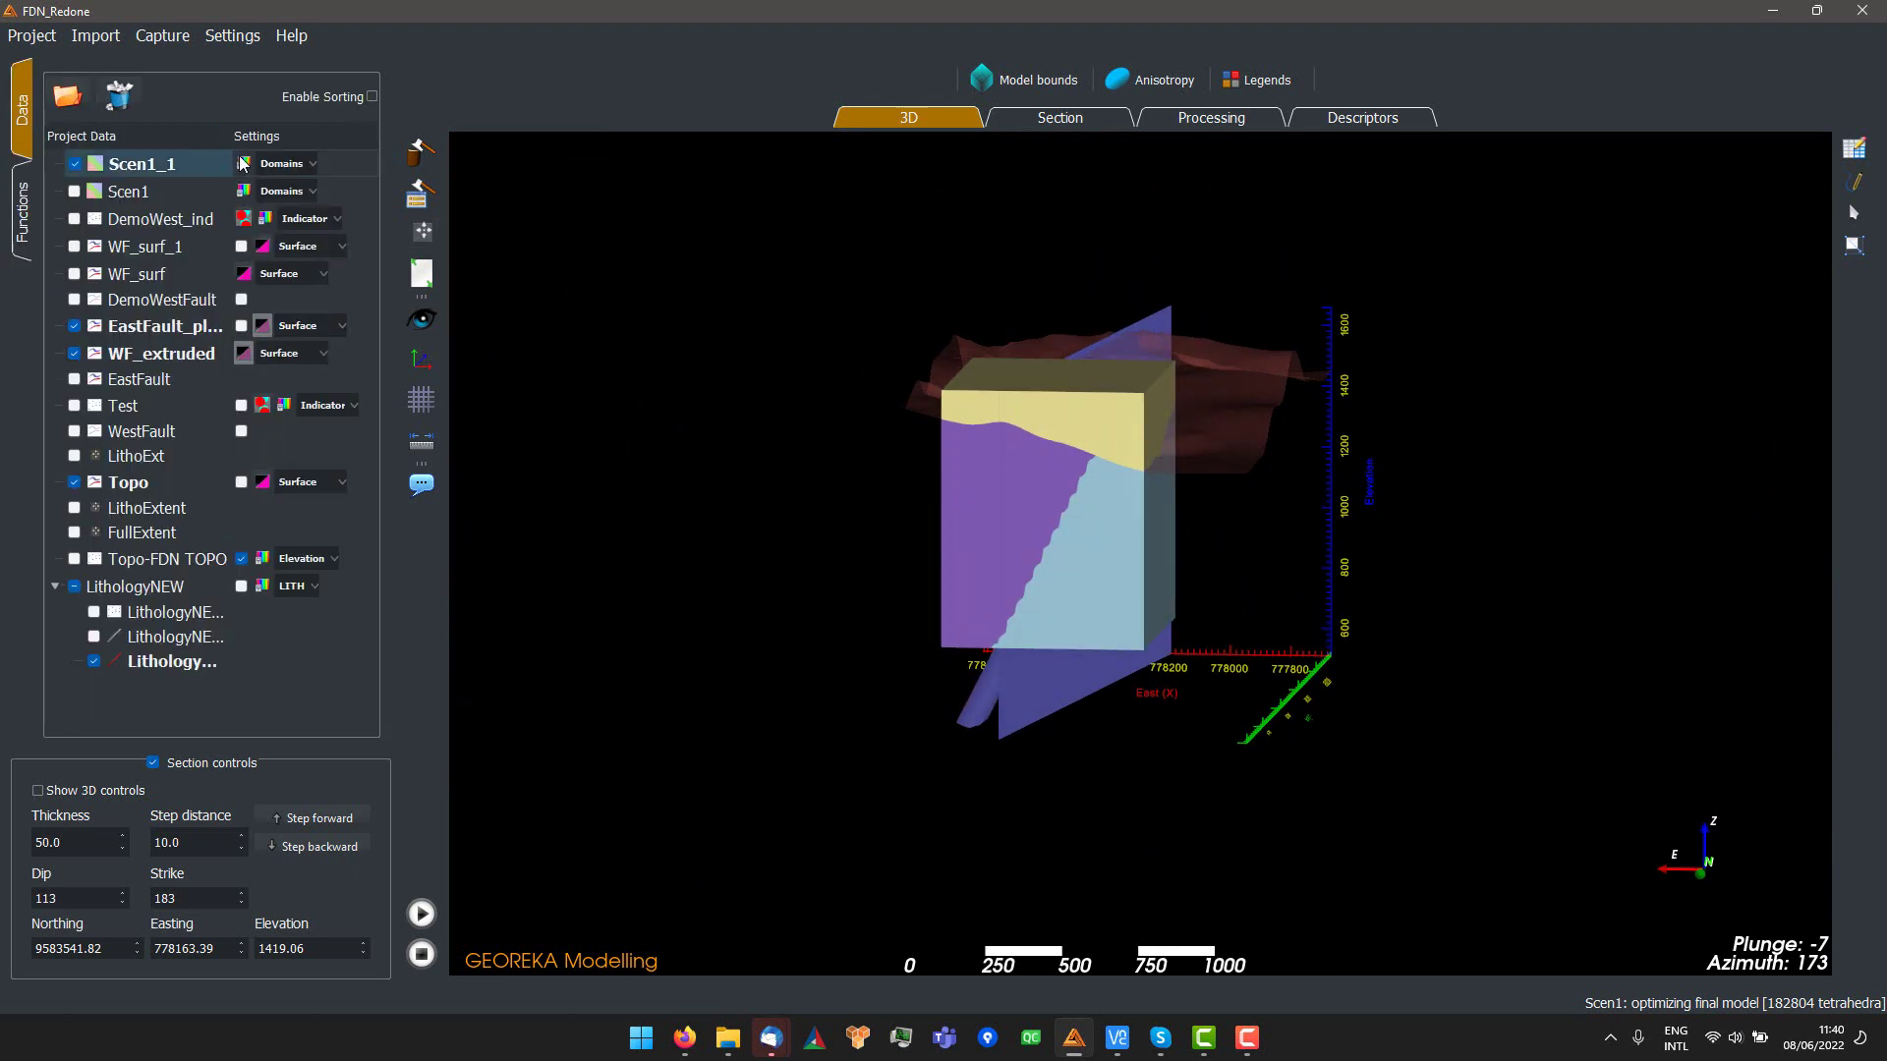
left_click(242, 164)
left_click_drag(931, 313, 556, 275)
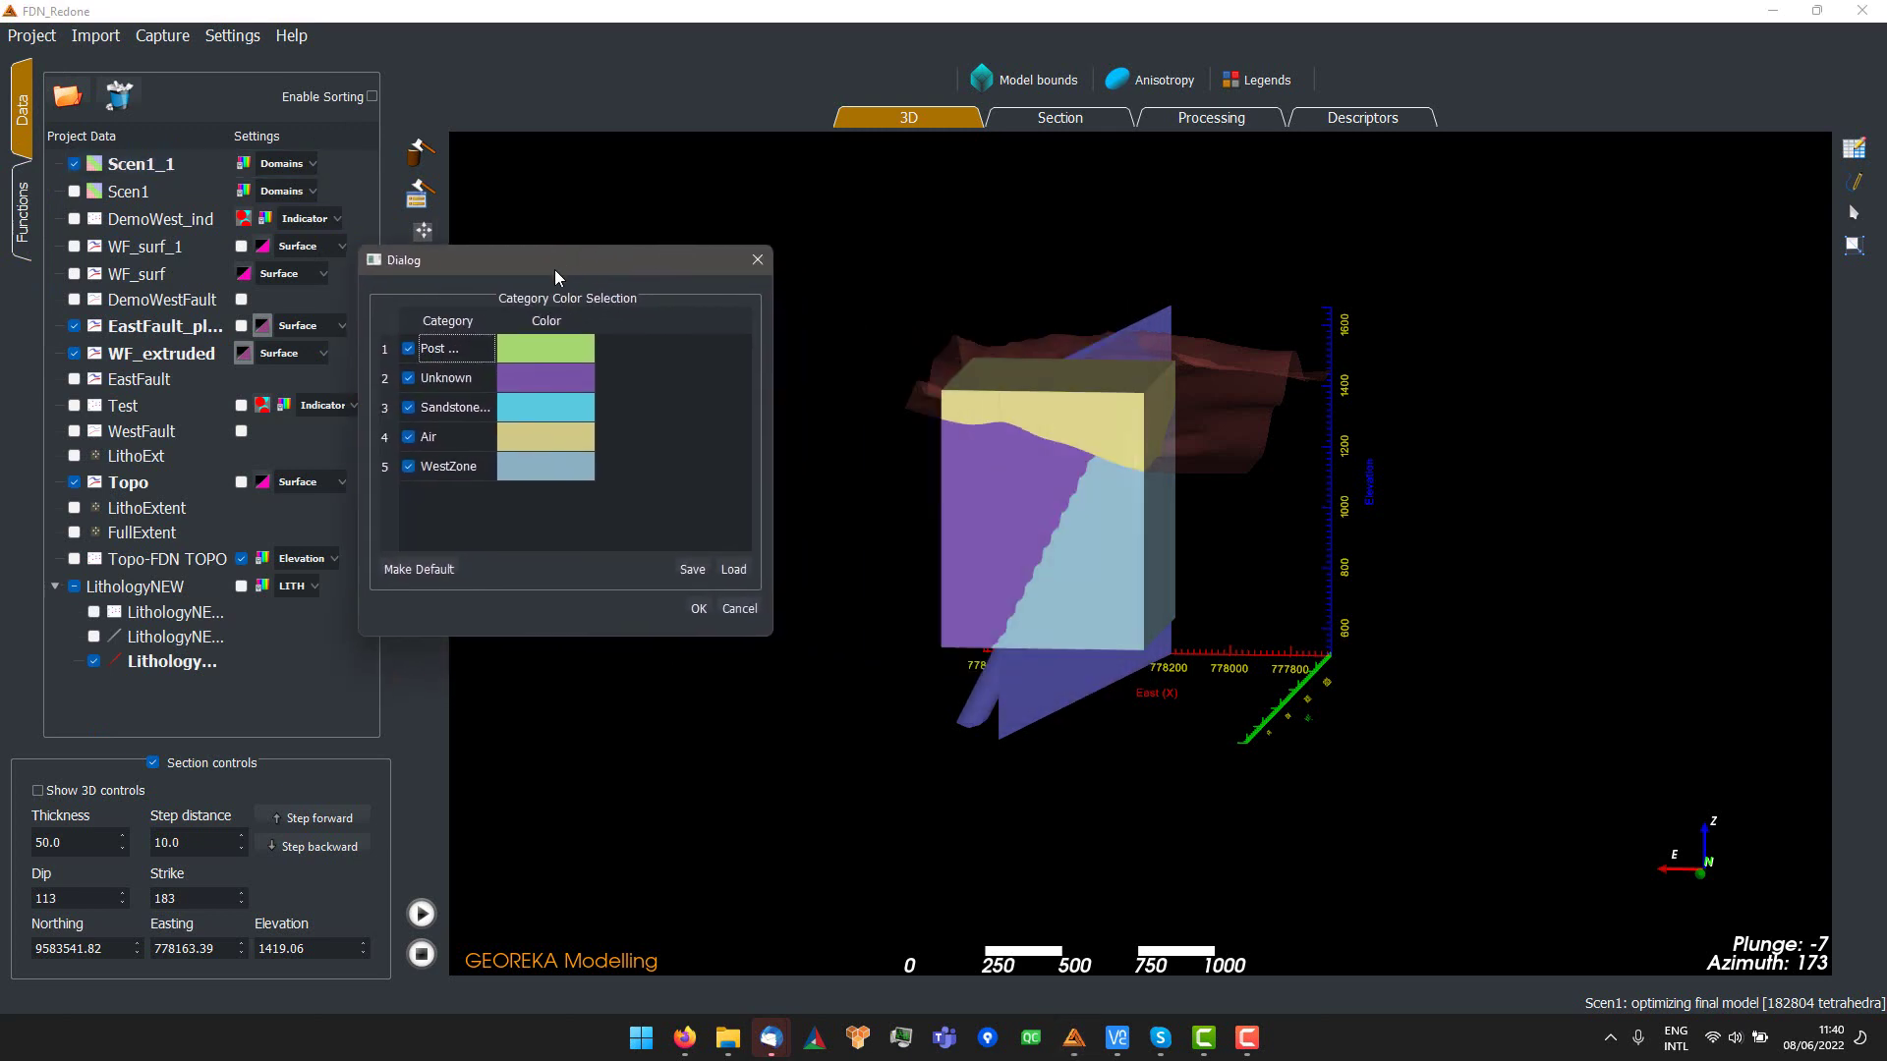
left_click(408, 378)
left_click_drag(904, 609, 1102, 587)
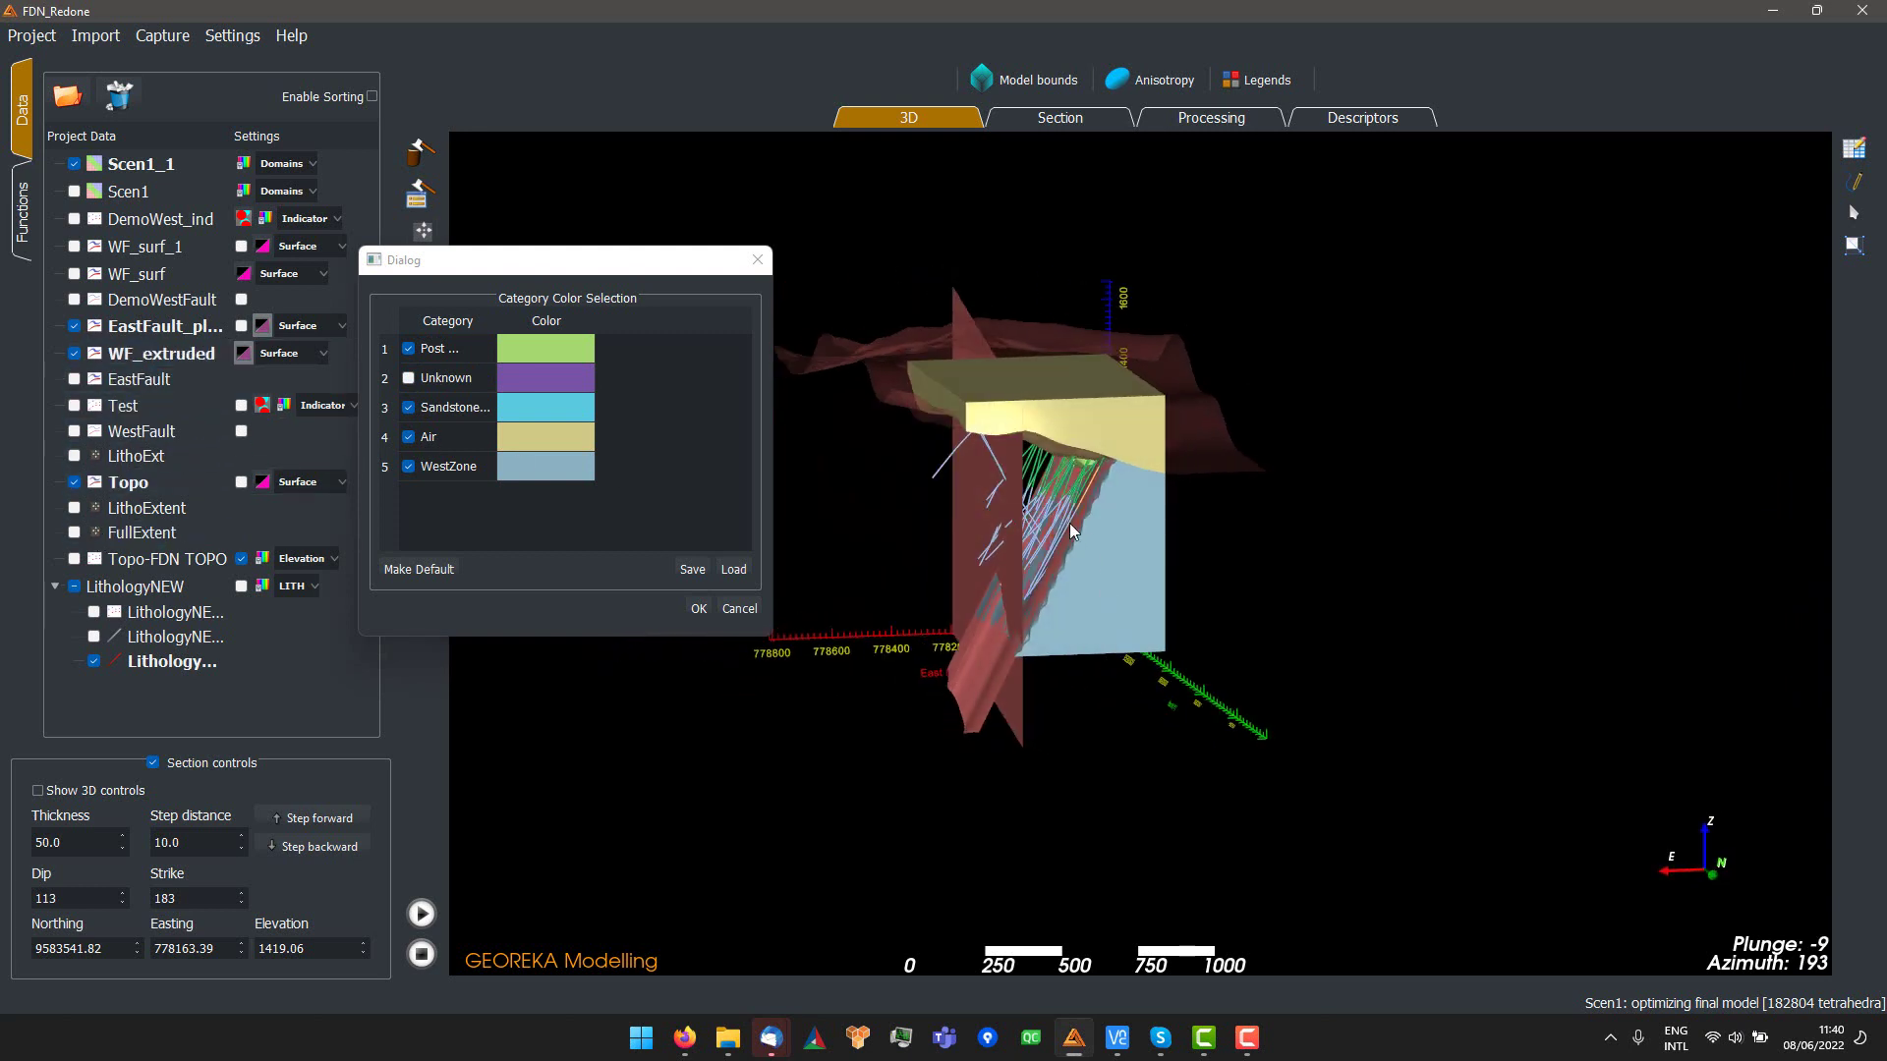
- Toggle the WestZone category off and on to compare its volume with the west fault surface and drillholes
left_click(409, 466)
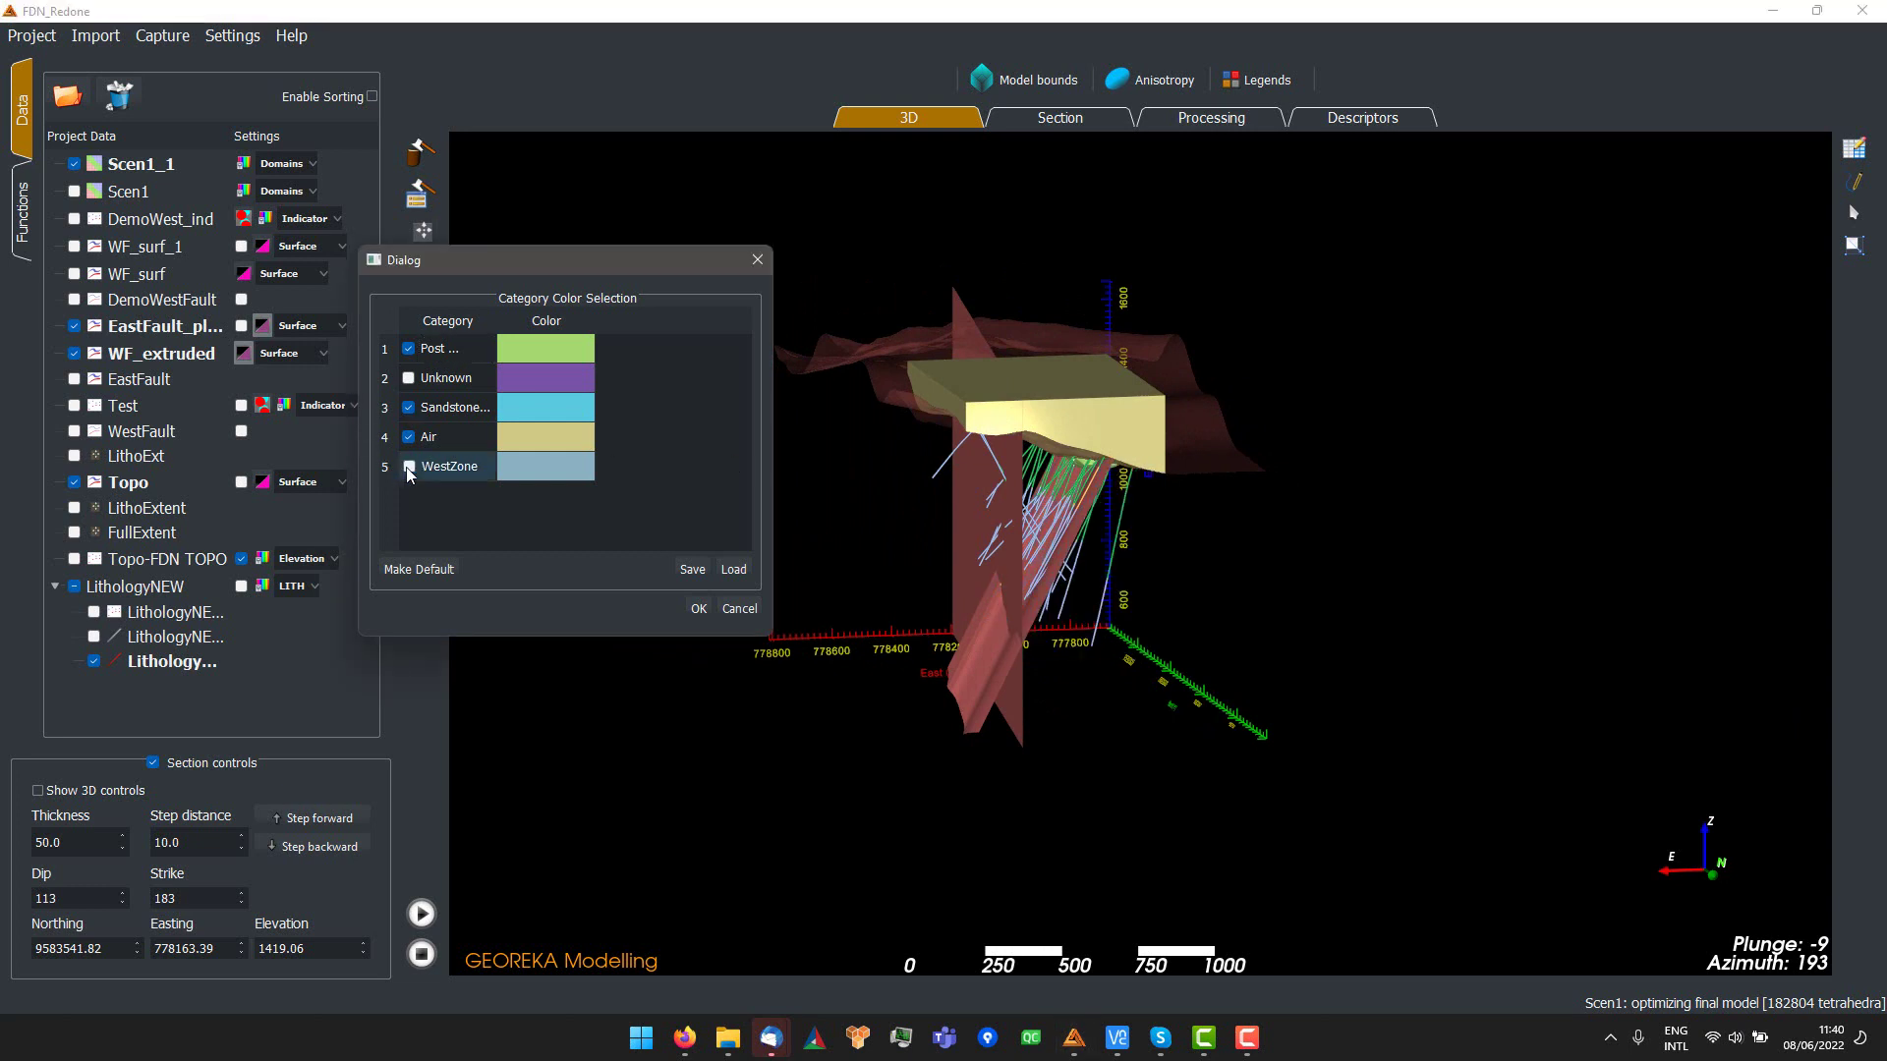
left_click(408, 467)
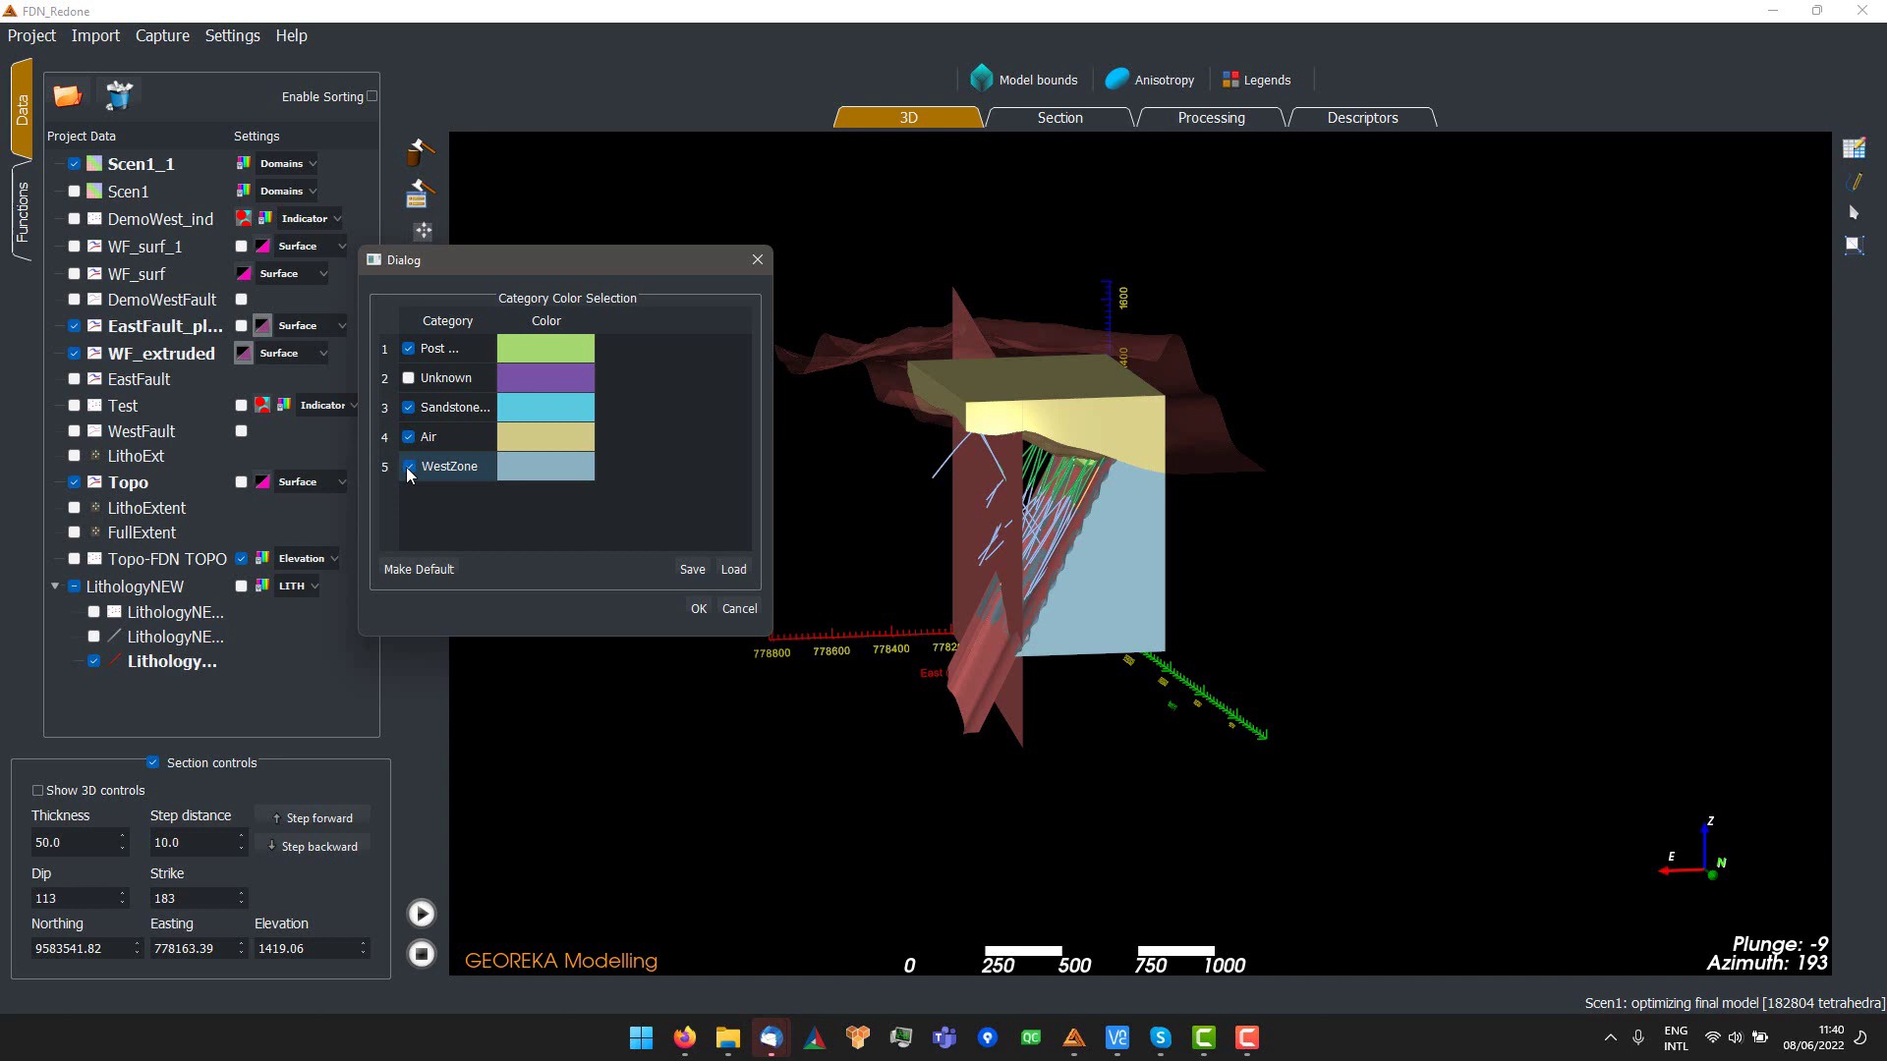
left_click(409, 468)
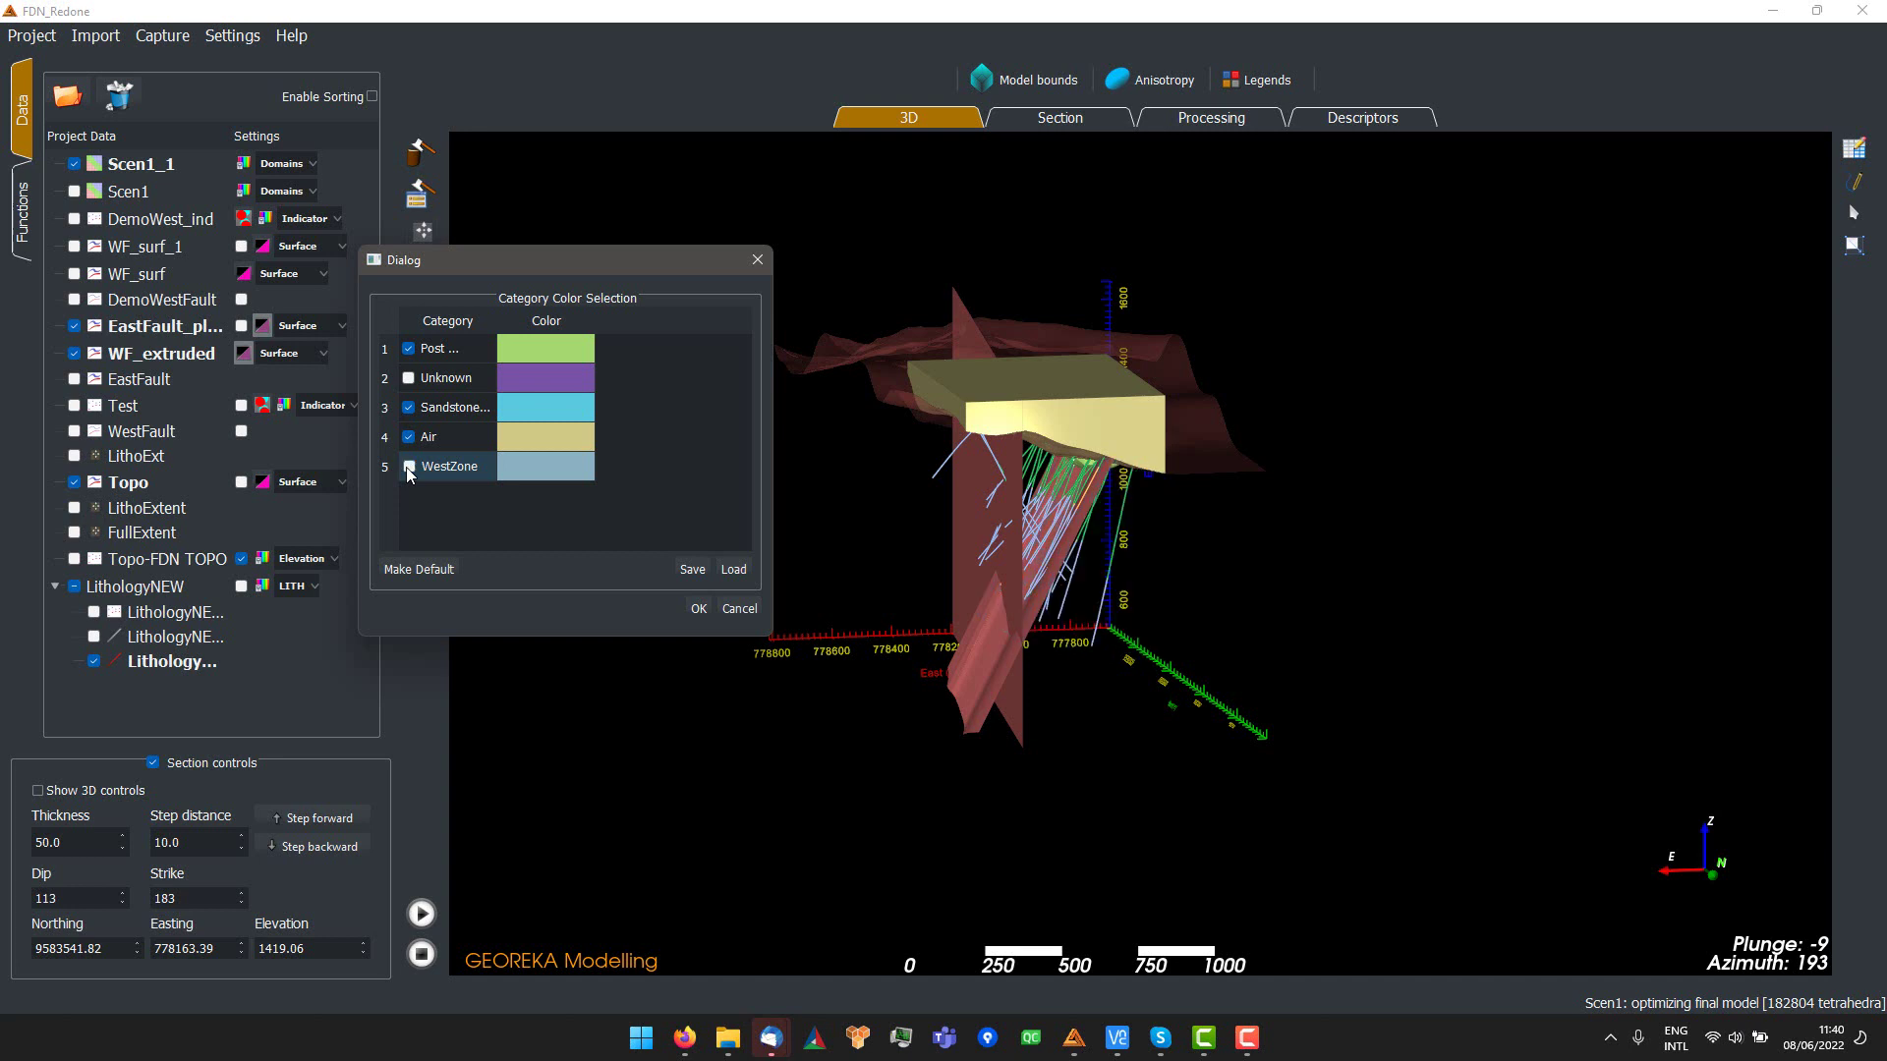
left_click(408, 467)
- Compare the DEMO_And_W function surface with the WestZone volume by hiding the WestZone category, and accept the category display
left_click(29, 232)
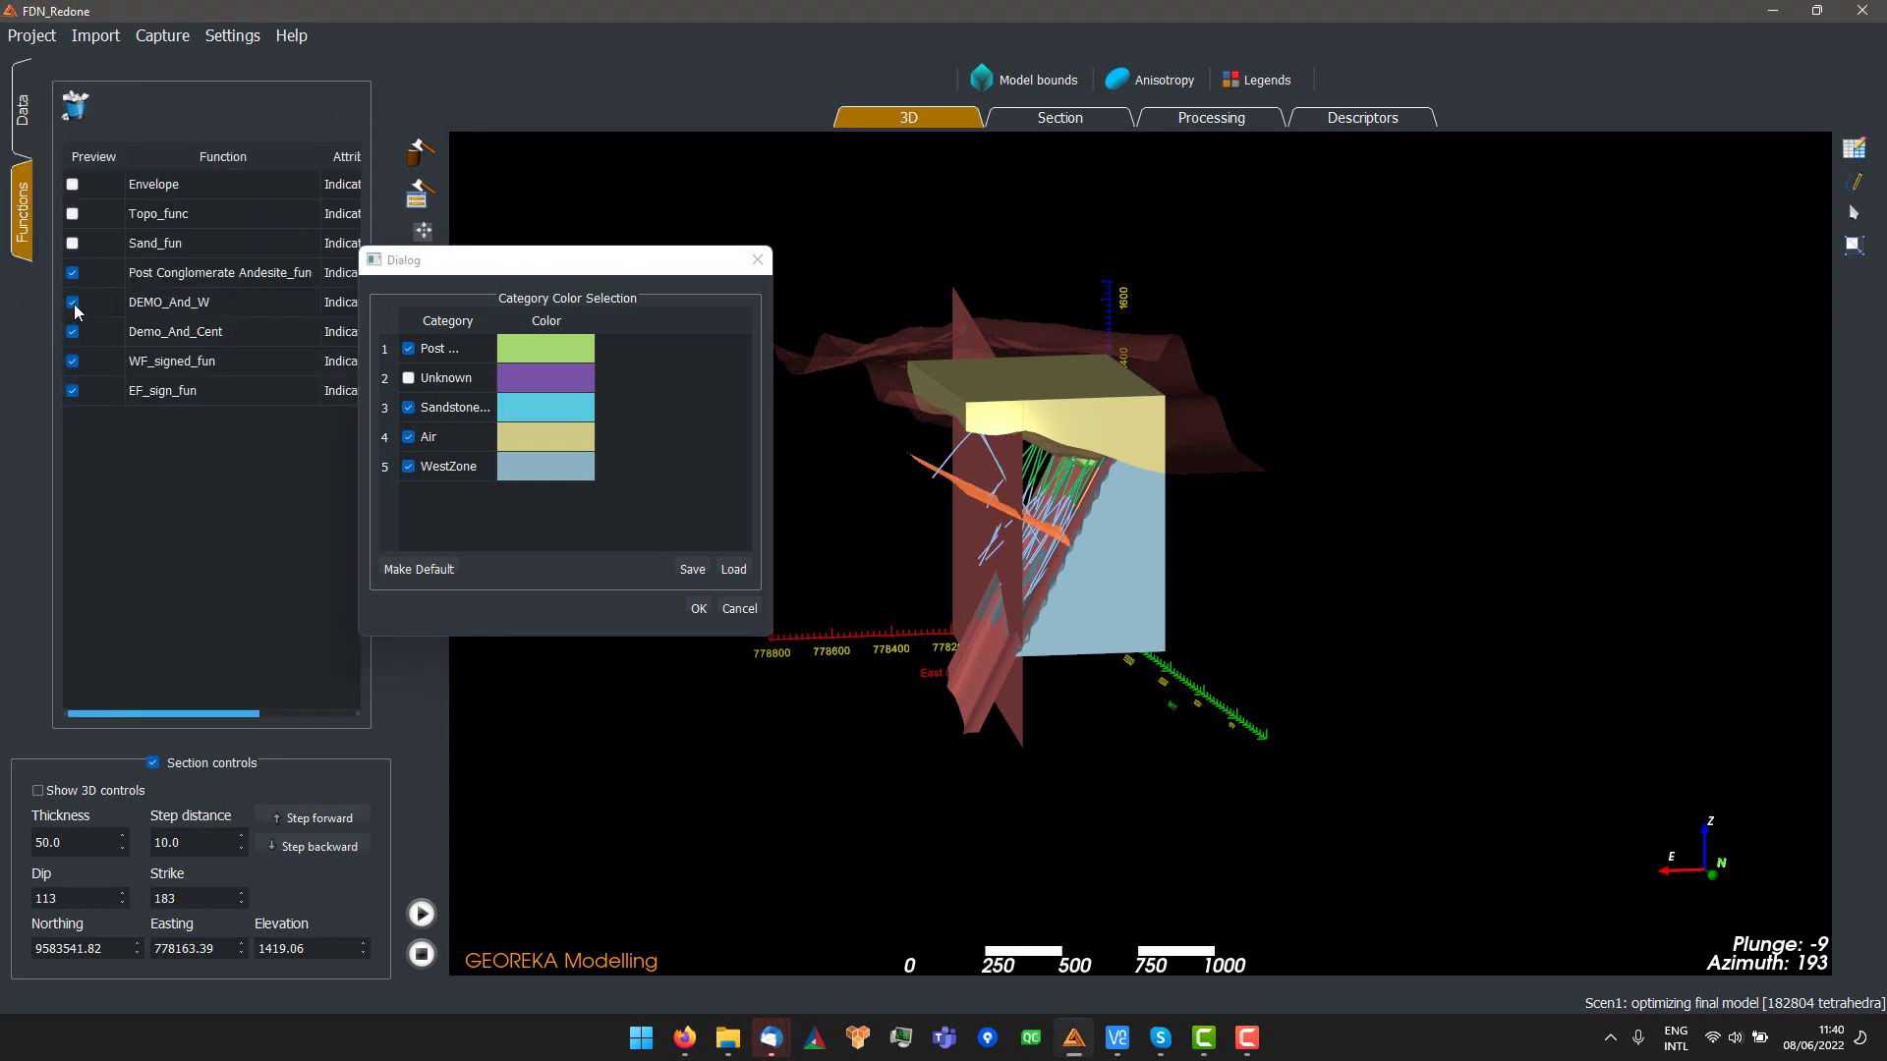
left_click_drag(1277, 568, 900, 551)
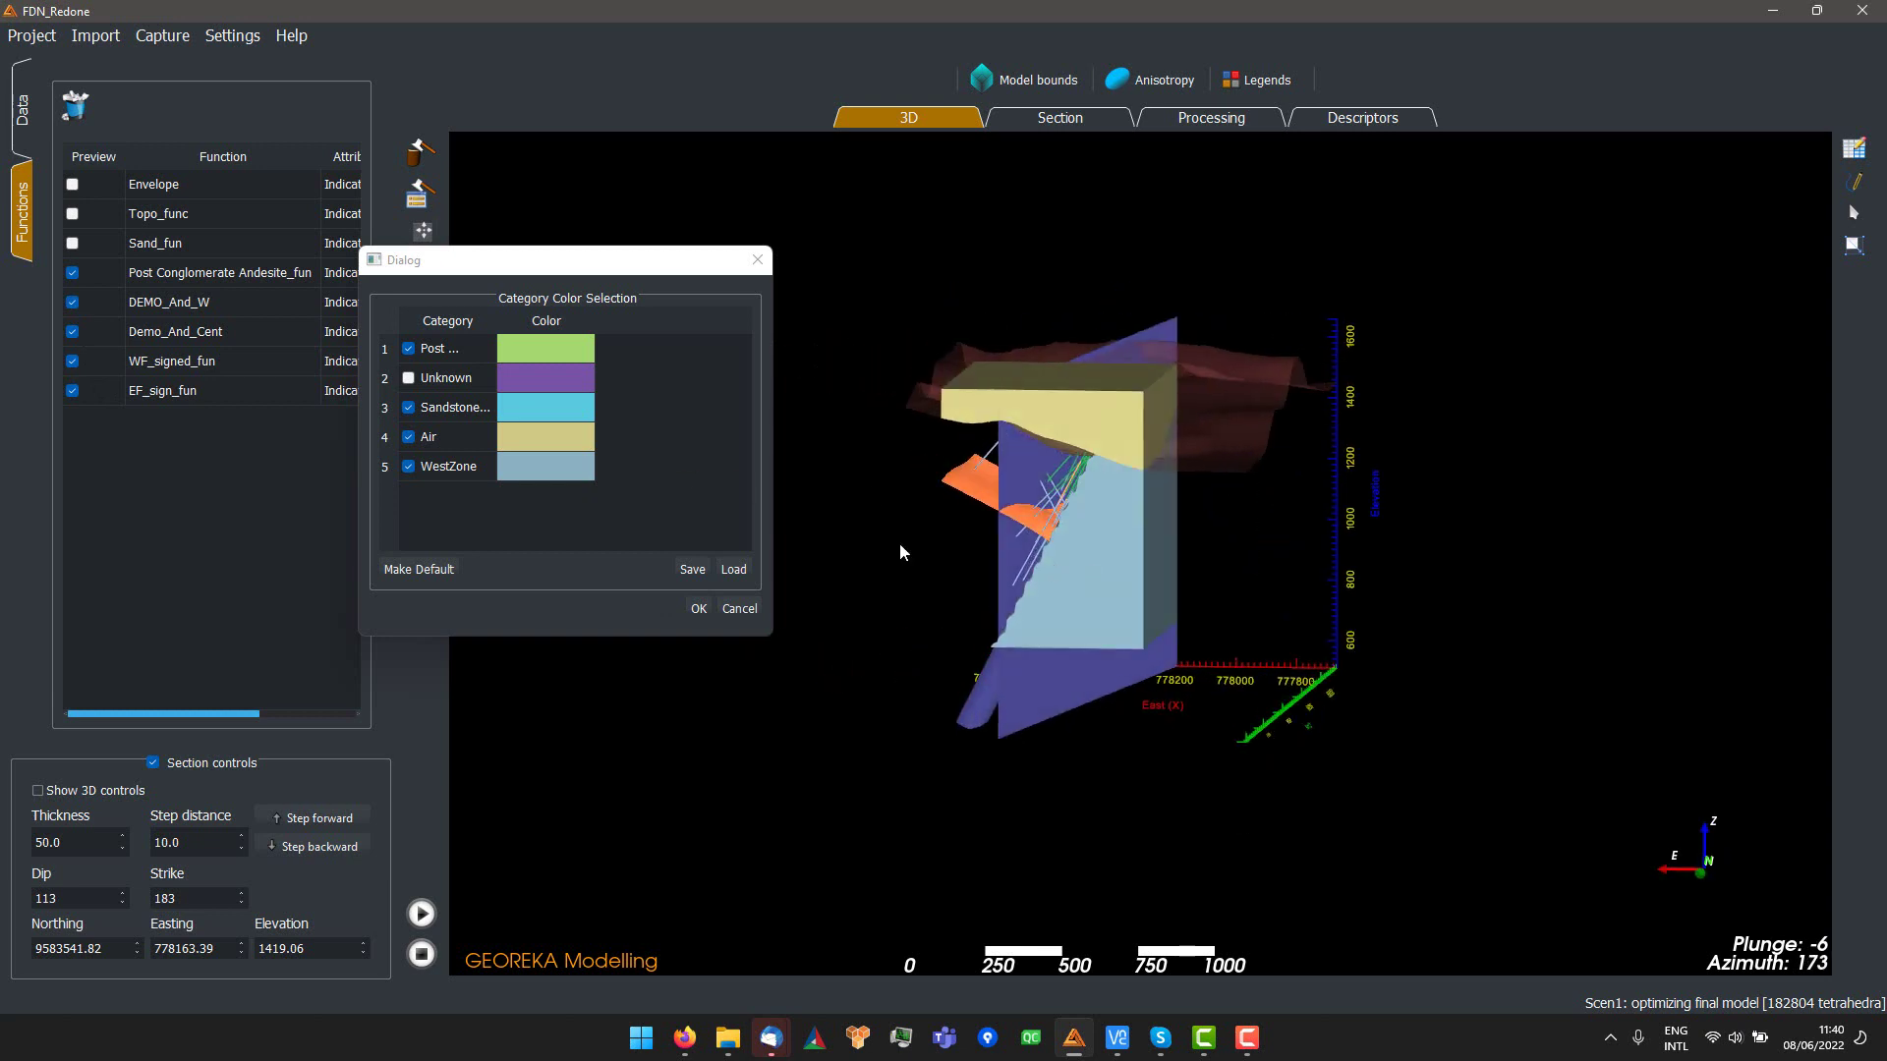
left_click(411, 468)
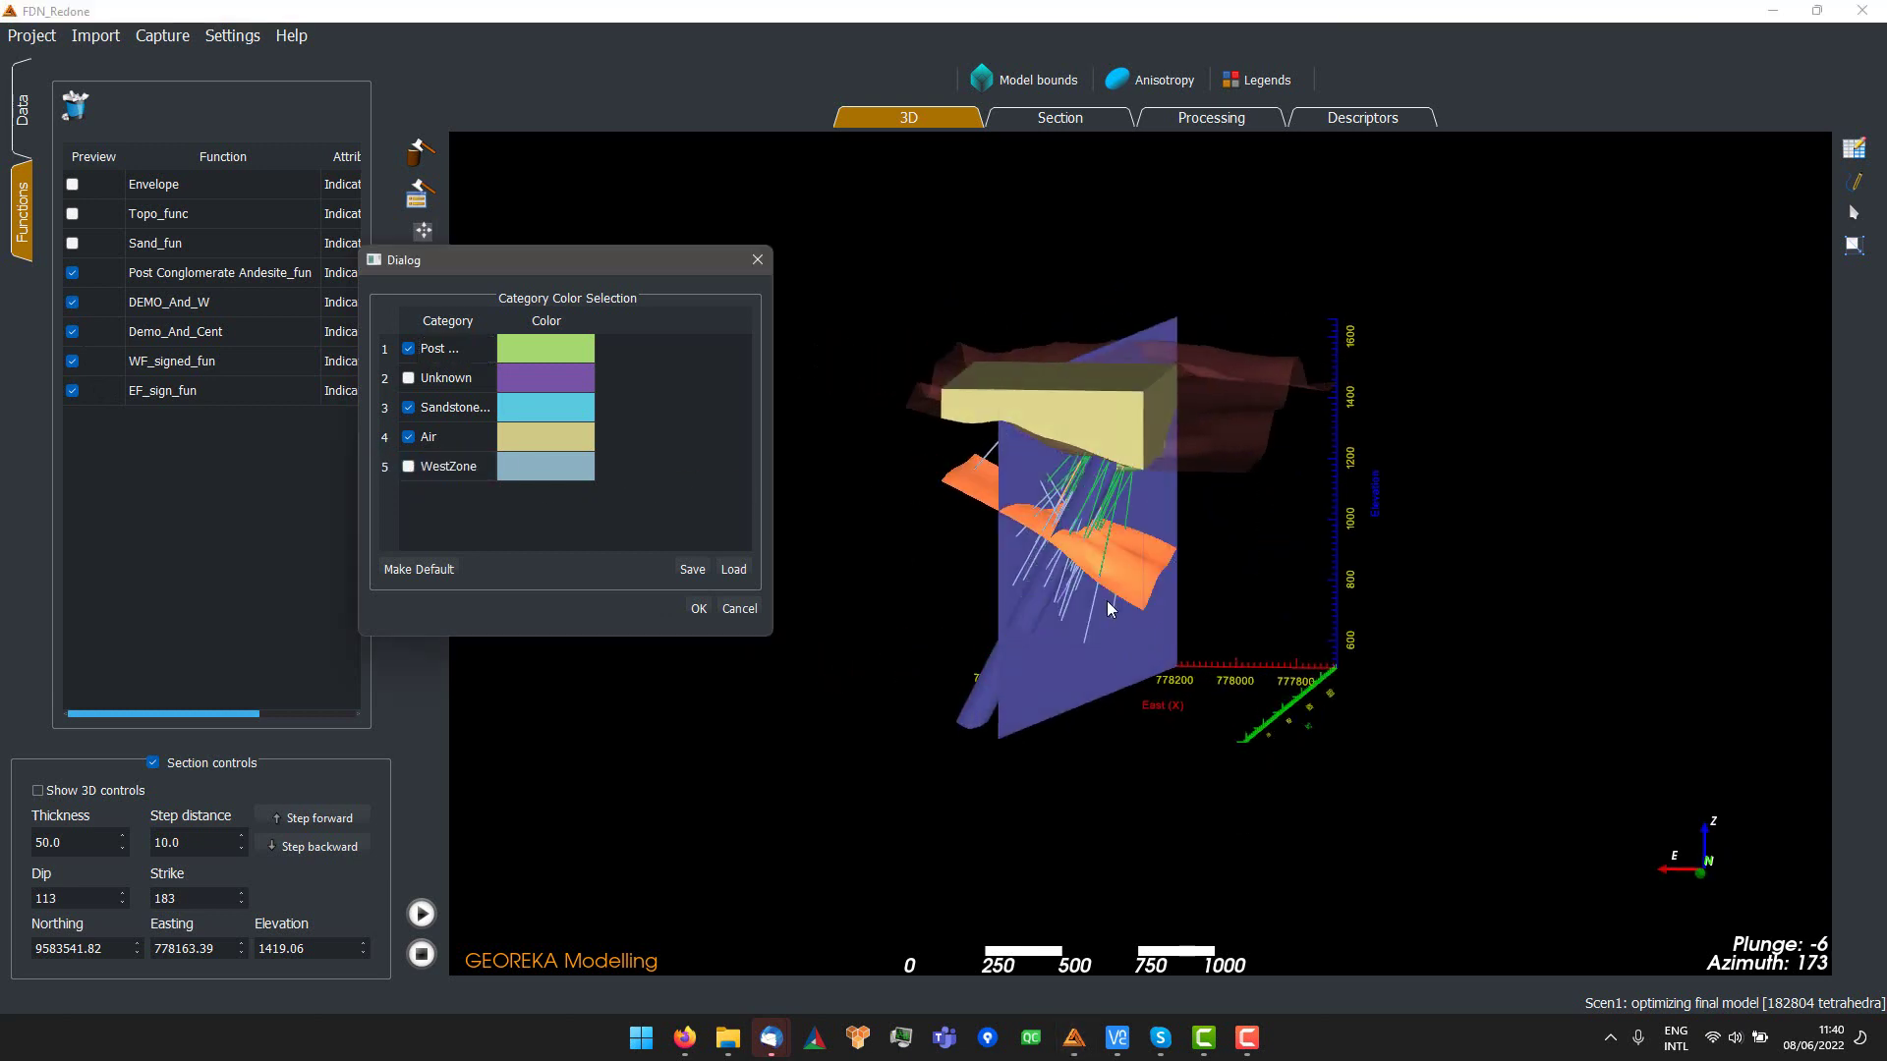
left_click_drag(1108, 610, 1085, 462)
scroll(1081, 590, "up", 5)
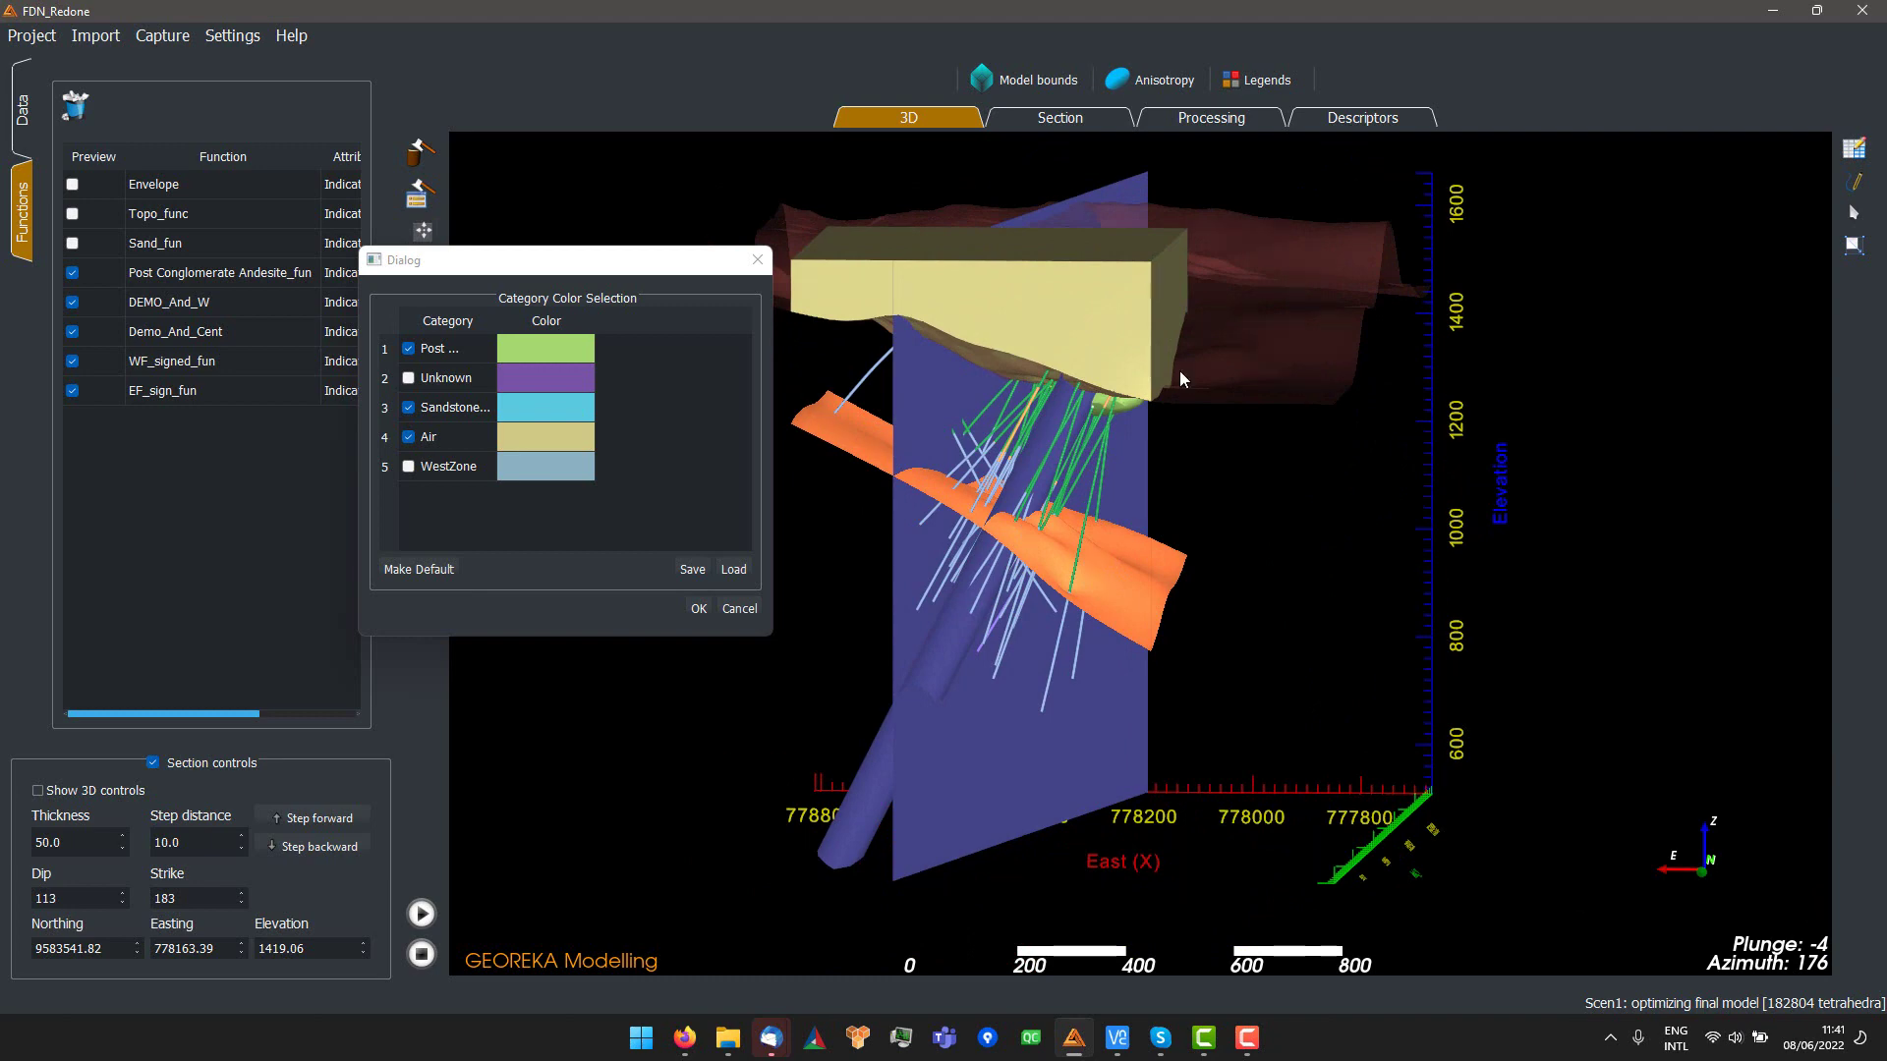
left_click(699, 609)
- Start a new Scen1 domain with WestZone as the parent domain and DEMO_And_W as the boundary function
left_click(1321, 119)
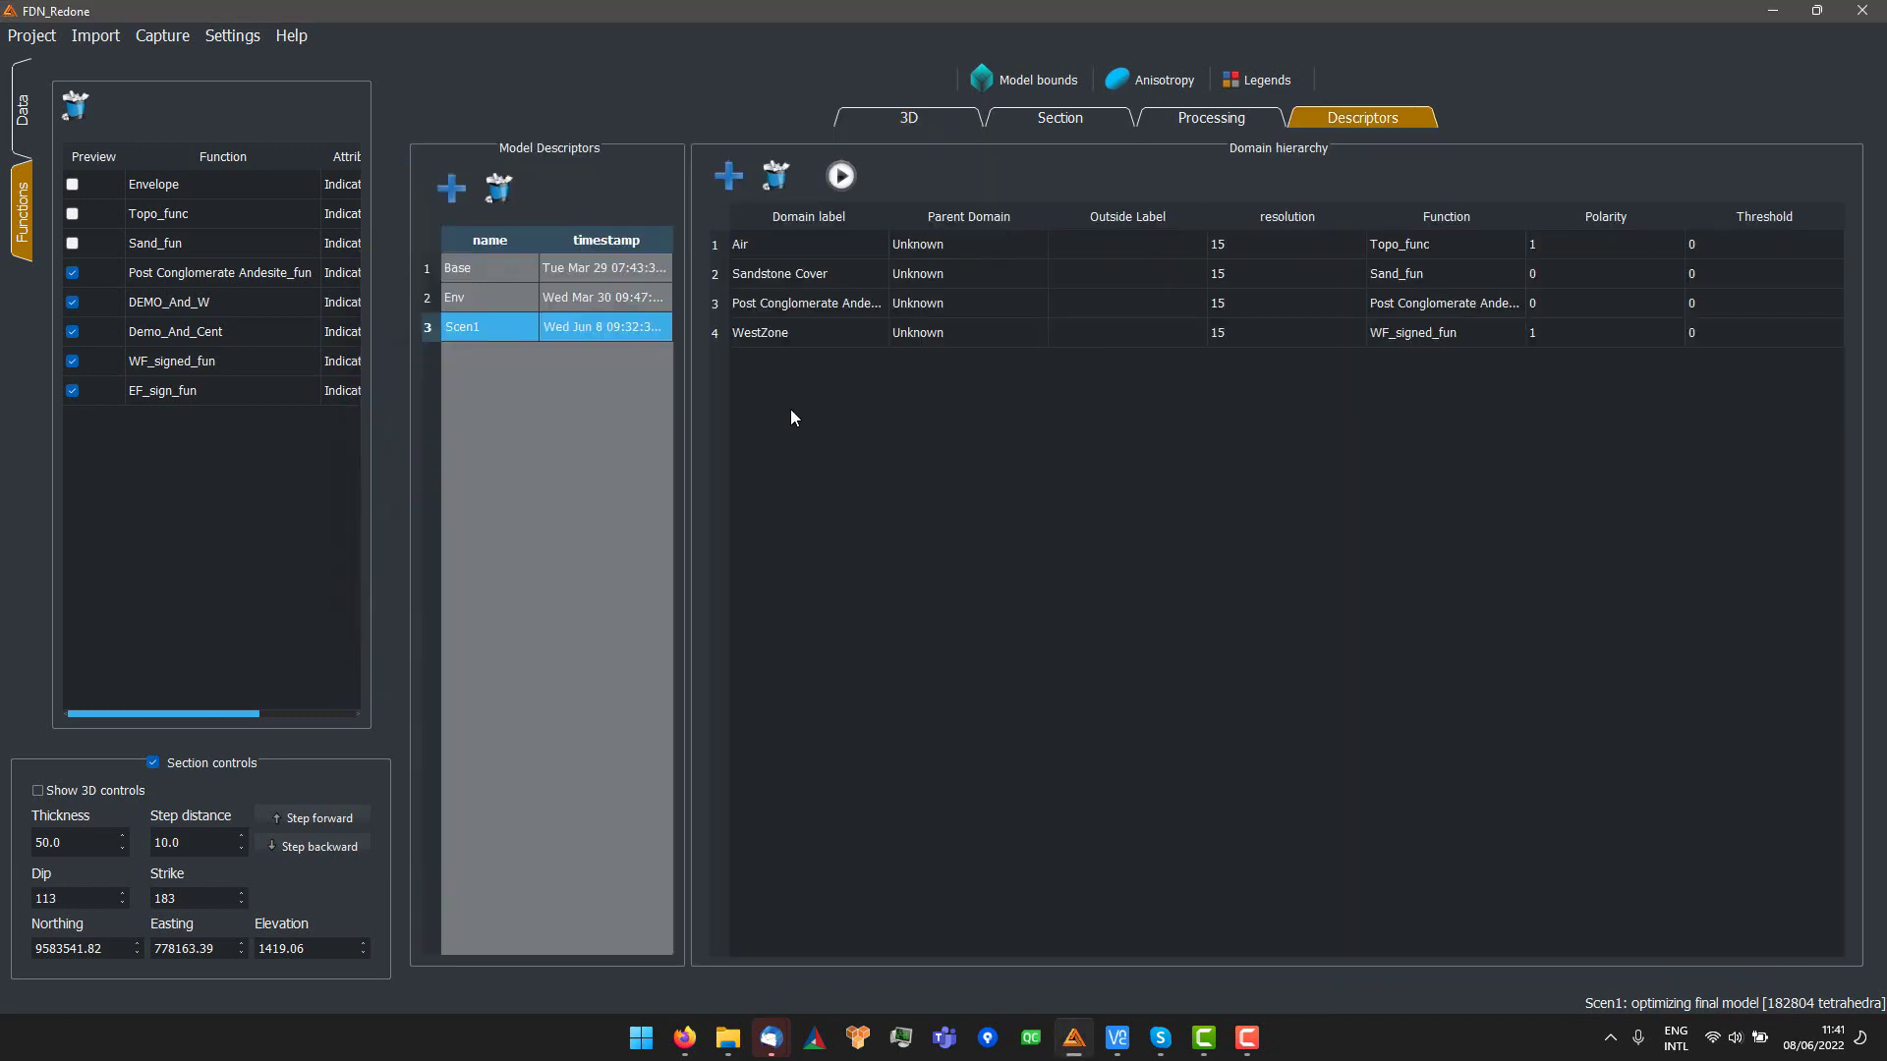
left_click(730, 181)
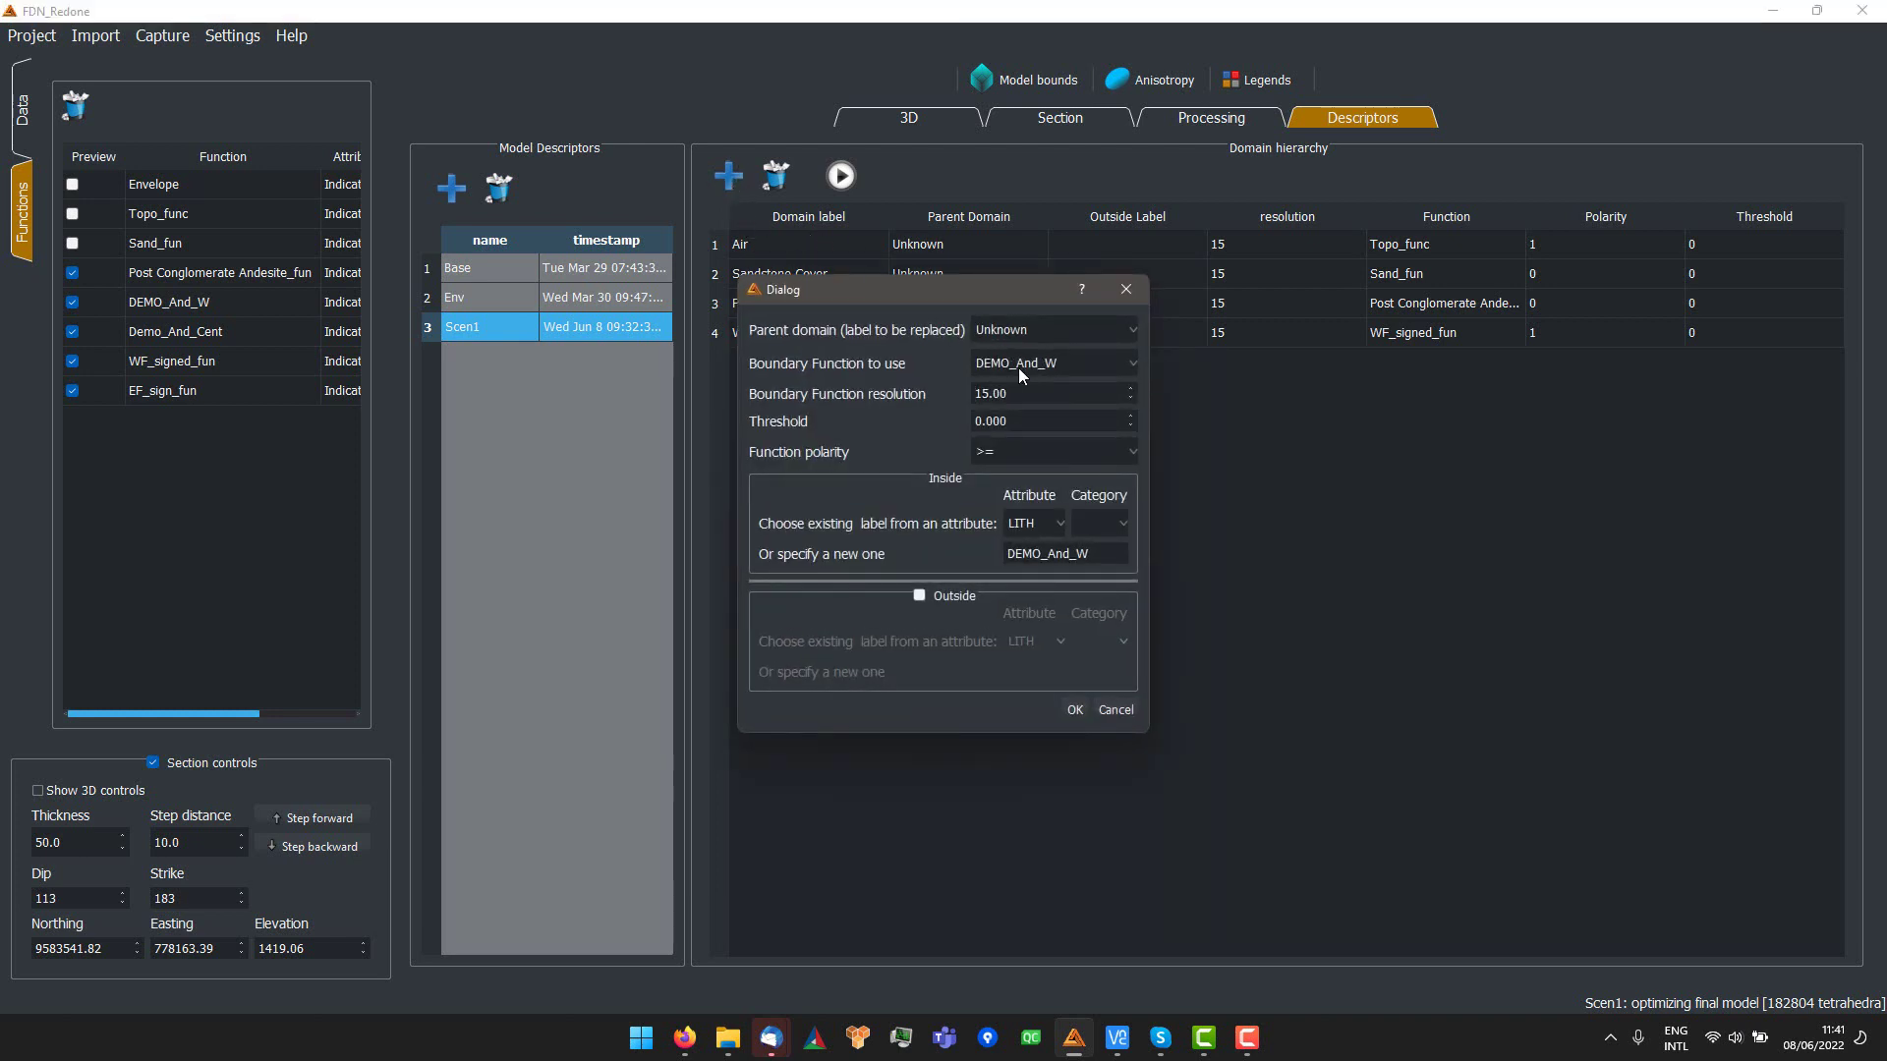
left_click(1022, 328)
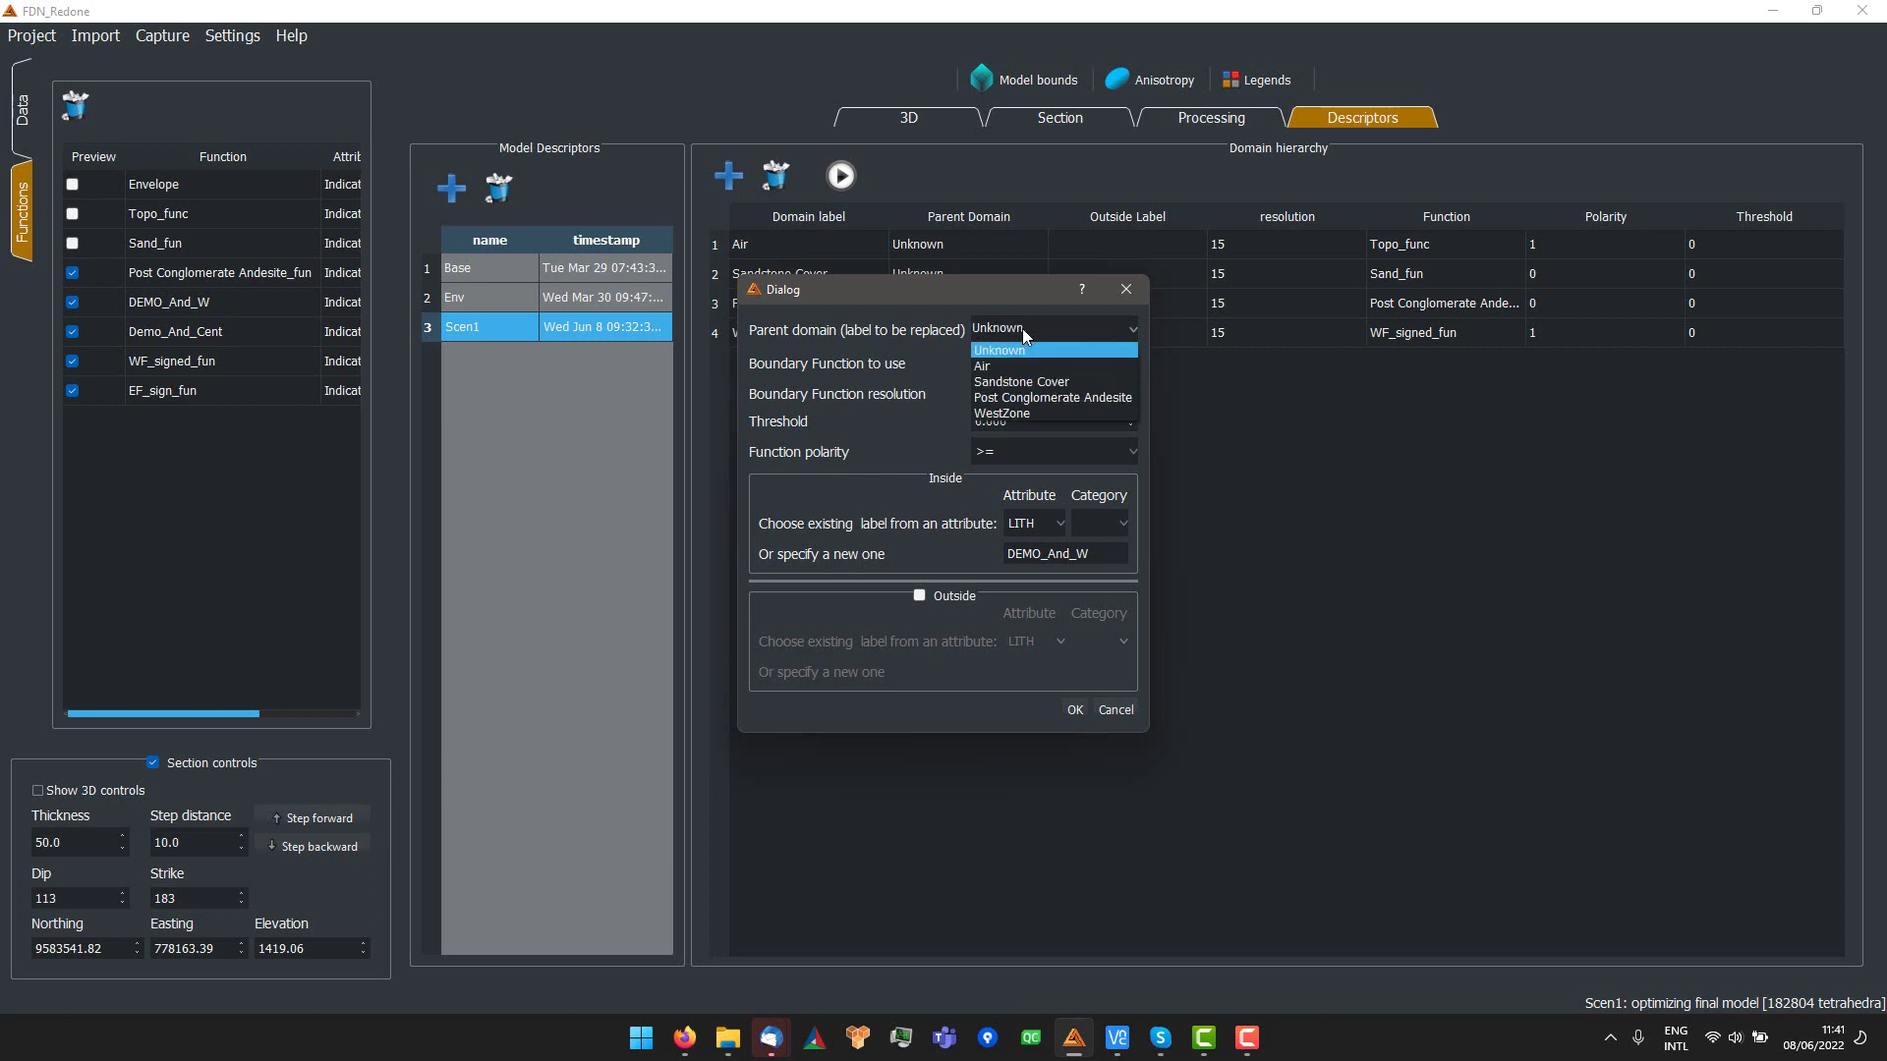
left_click(1023, 410)
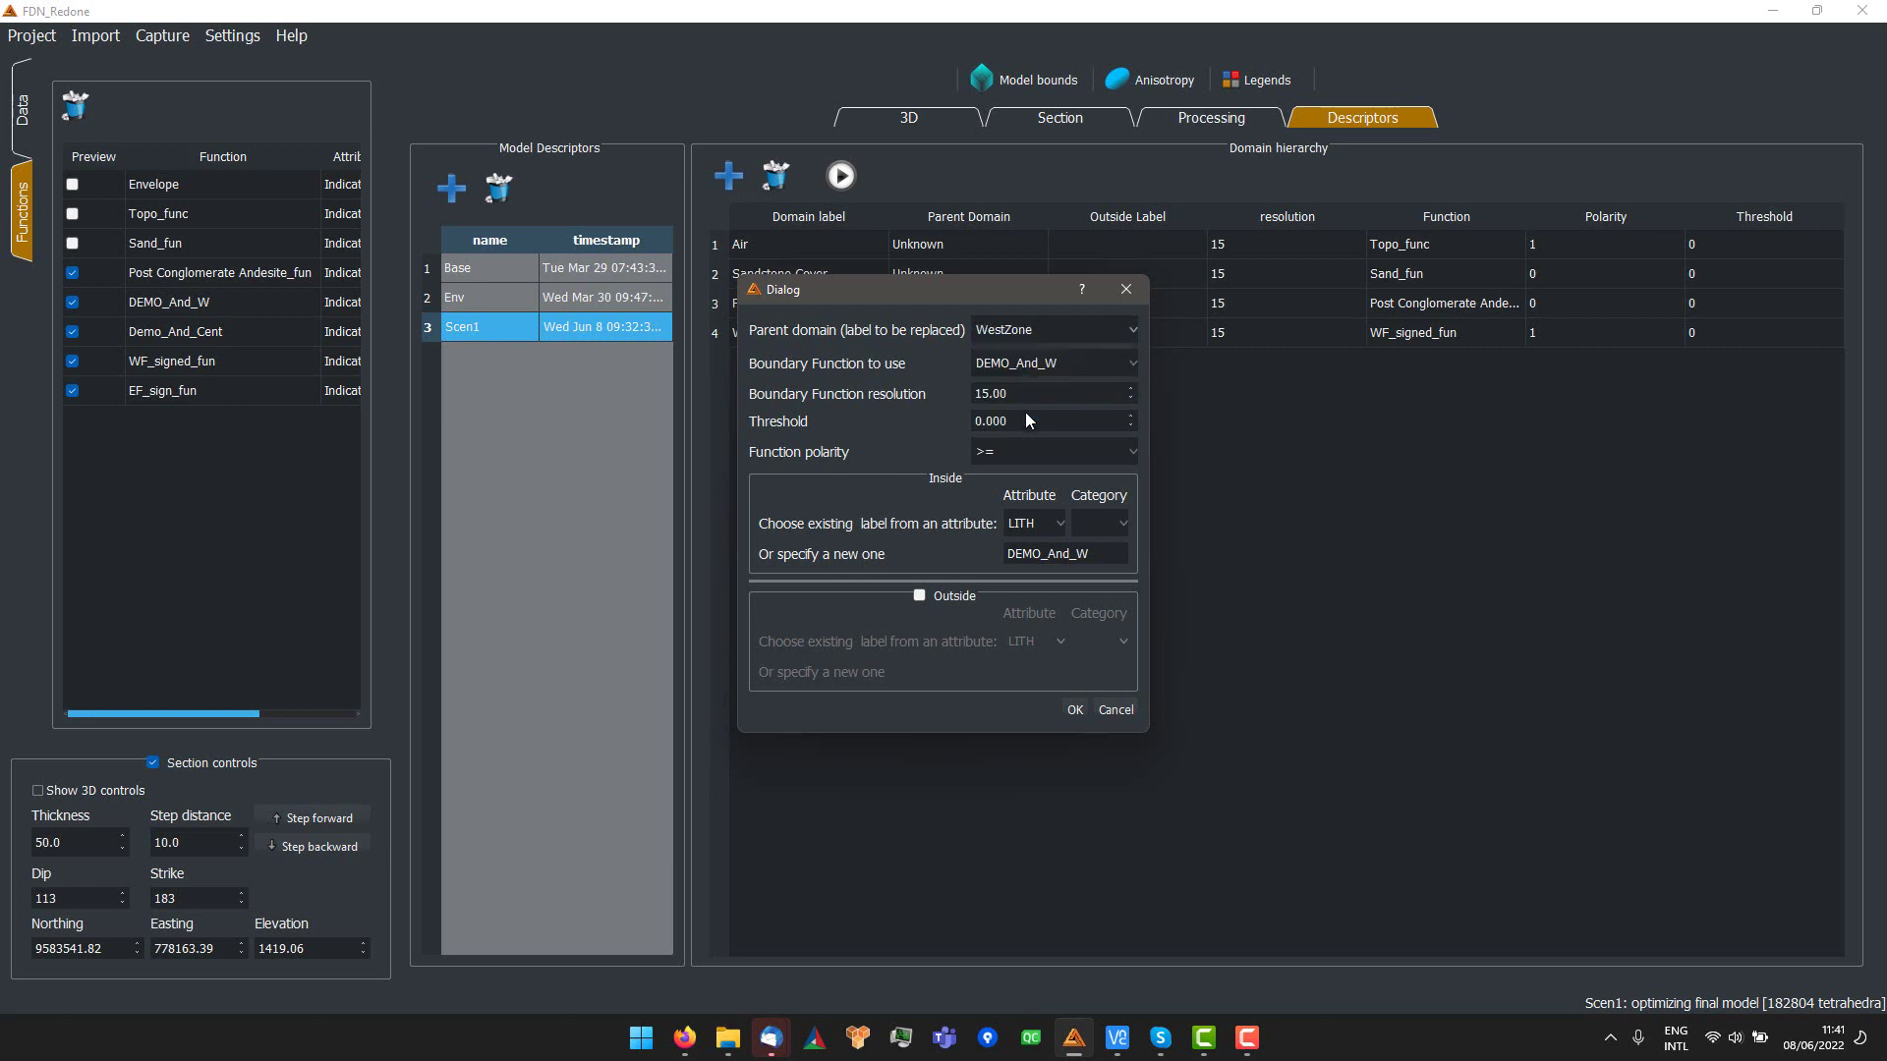
left_click(1005, 328)
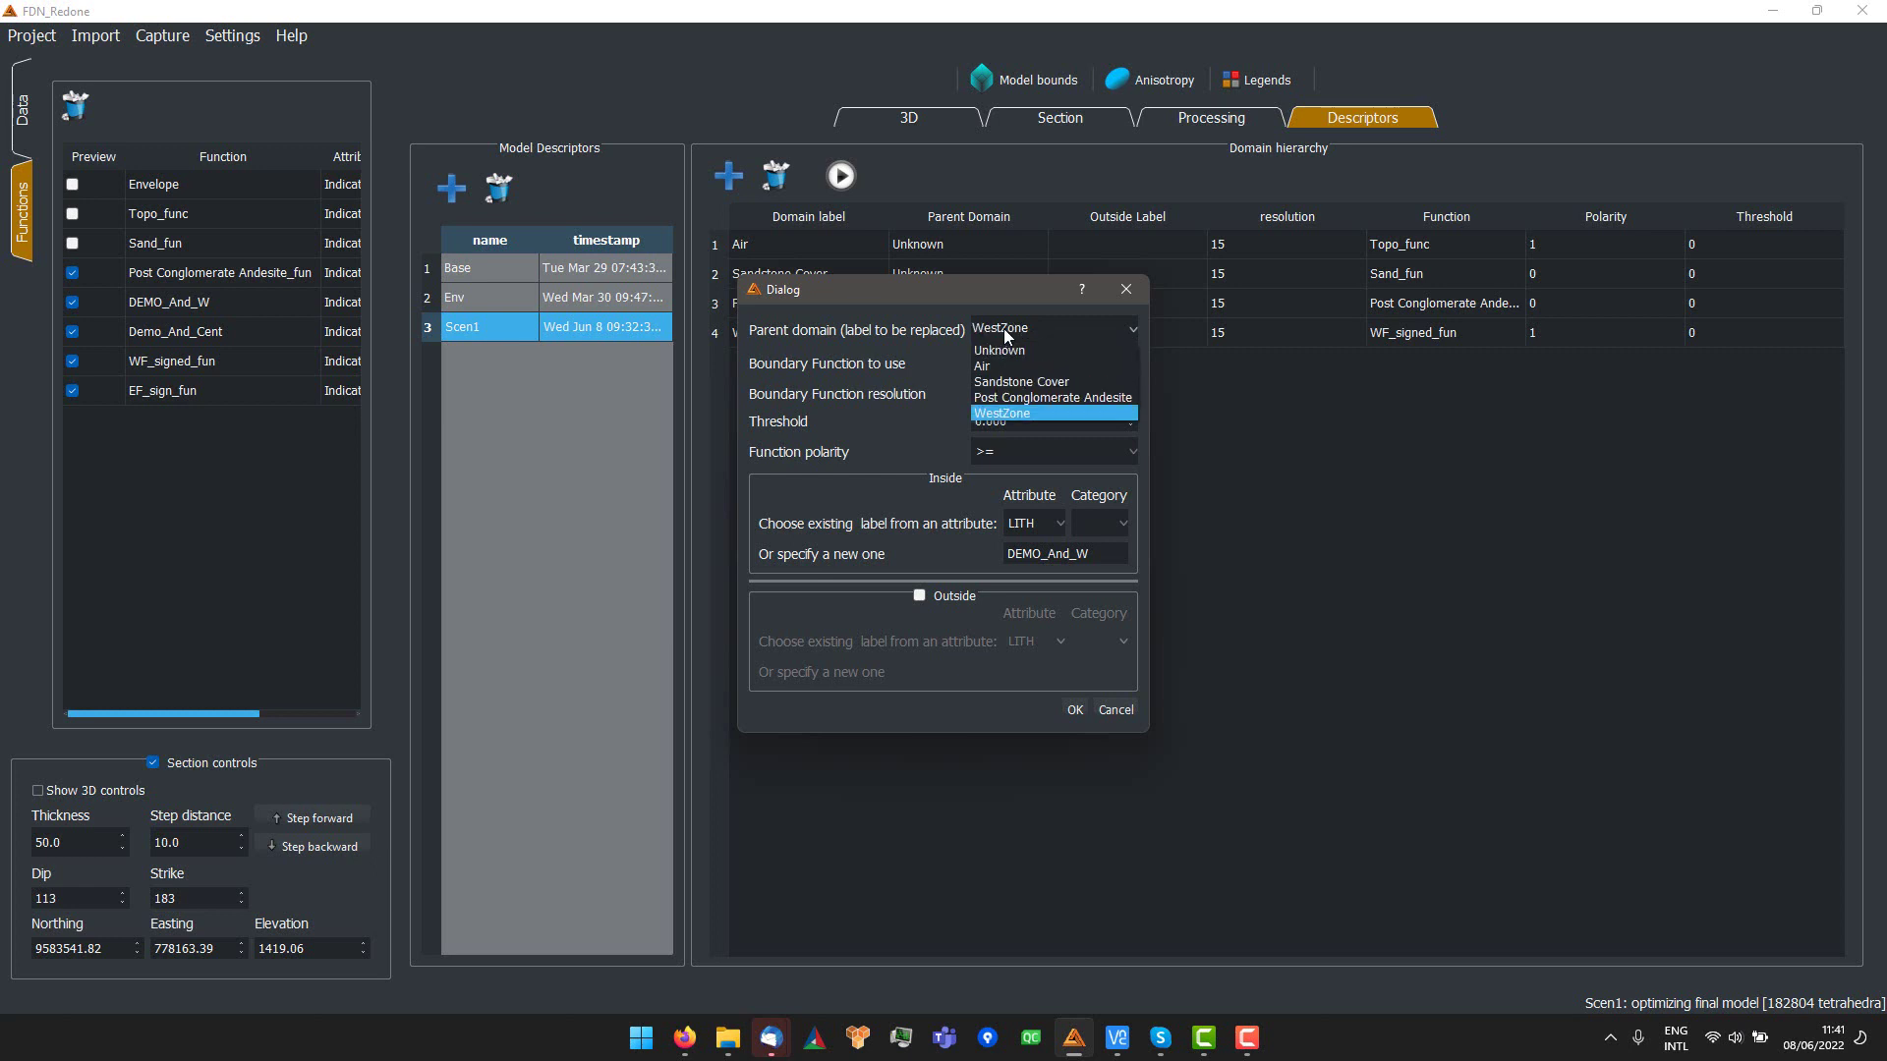
left_click(1010, 329)
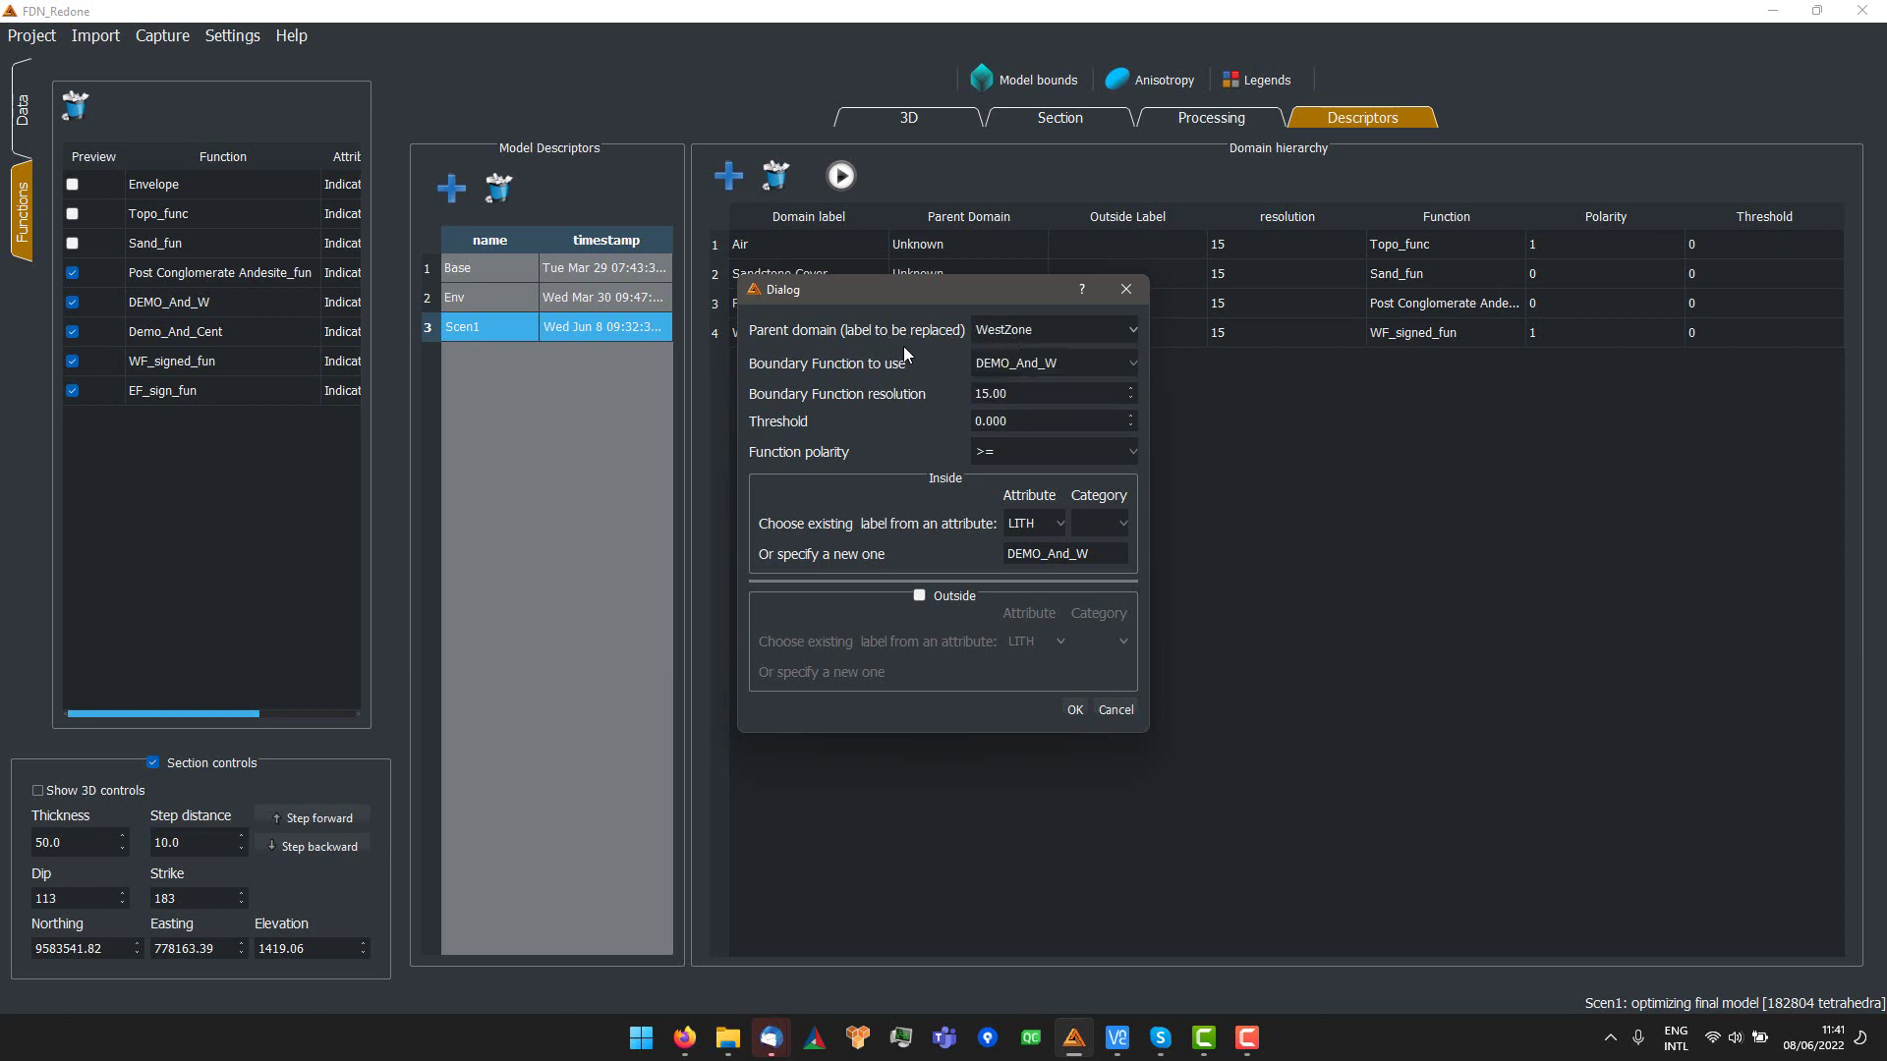
left_click(1000, 370)
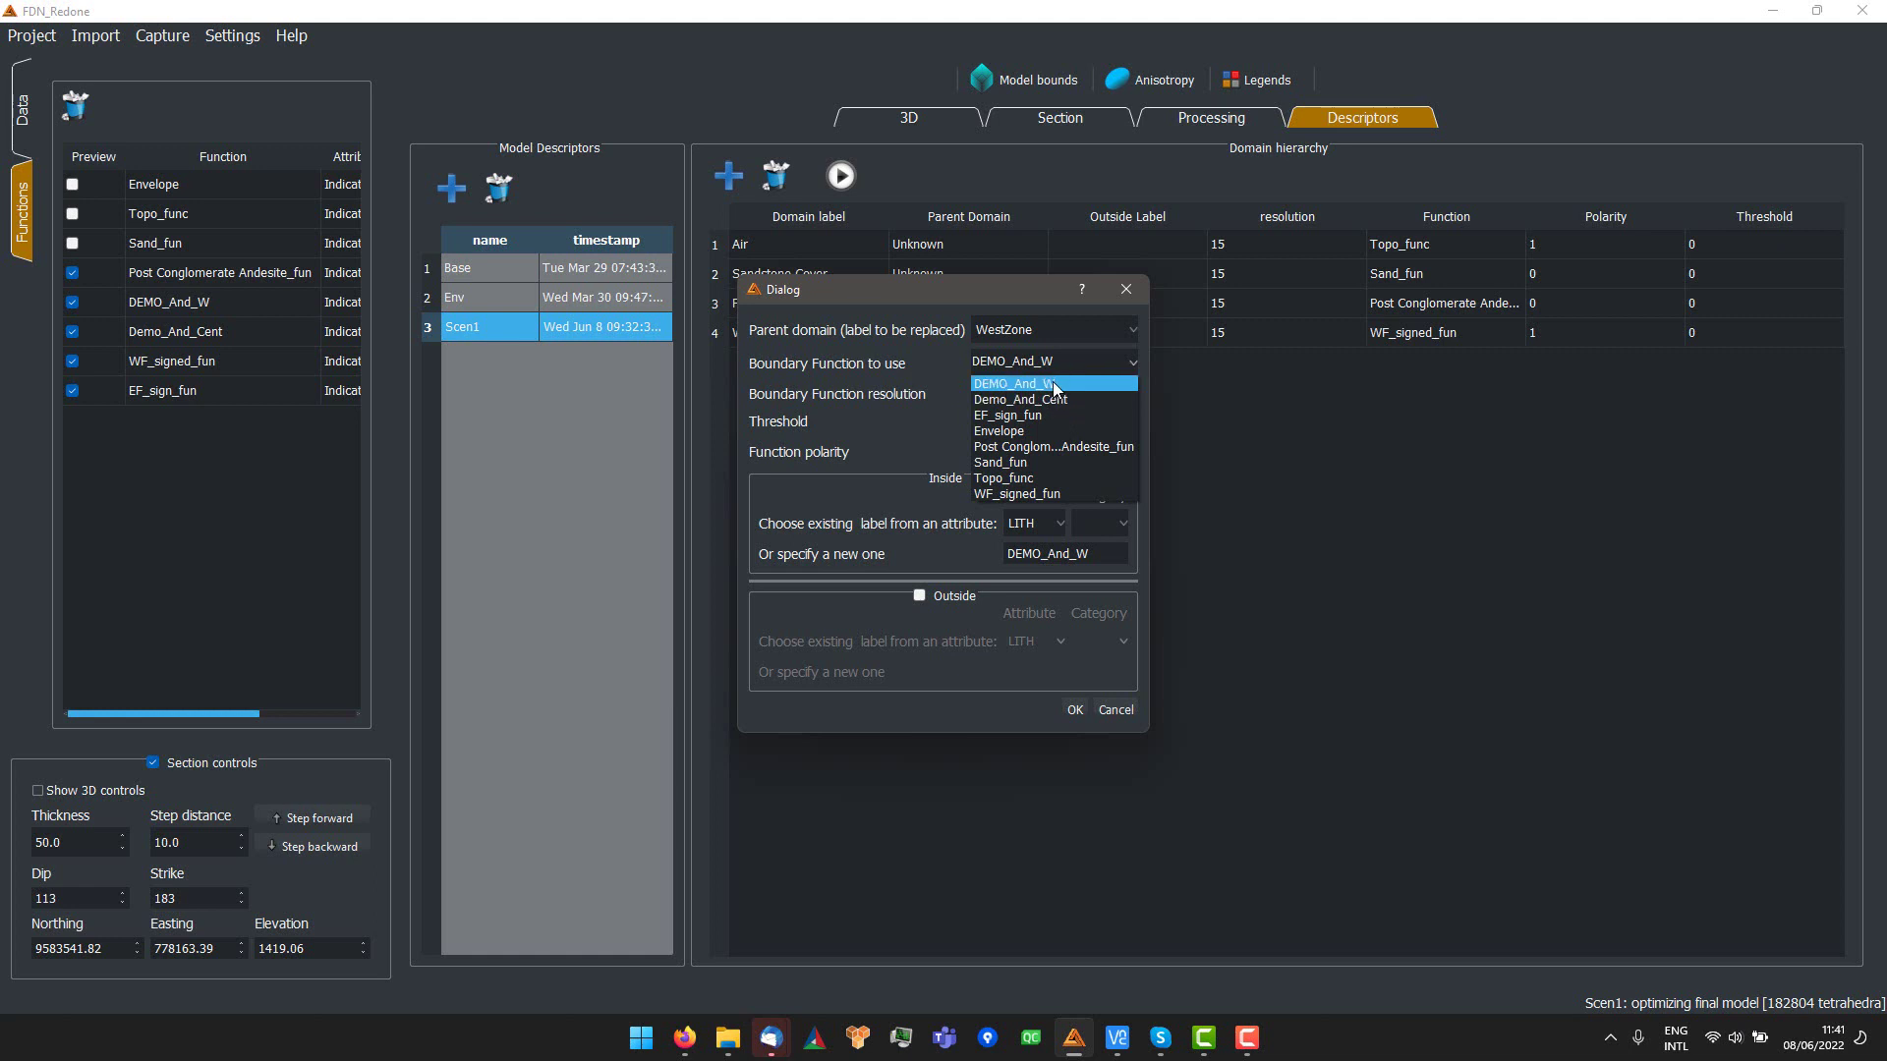
left_click(1053, 383)
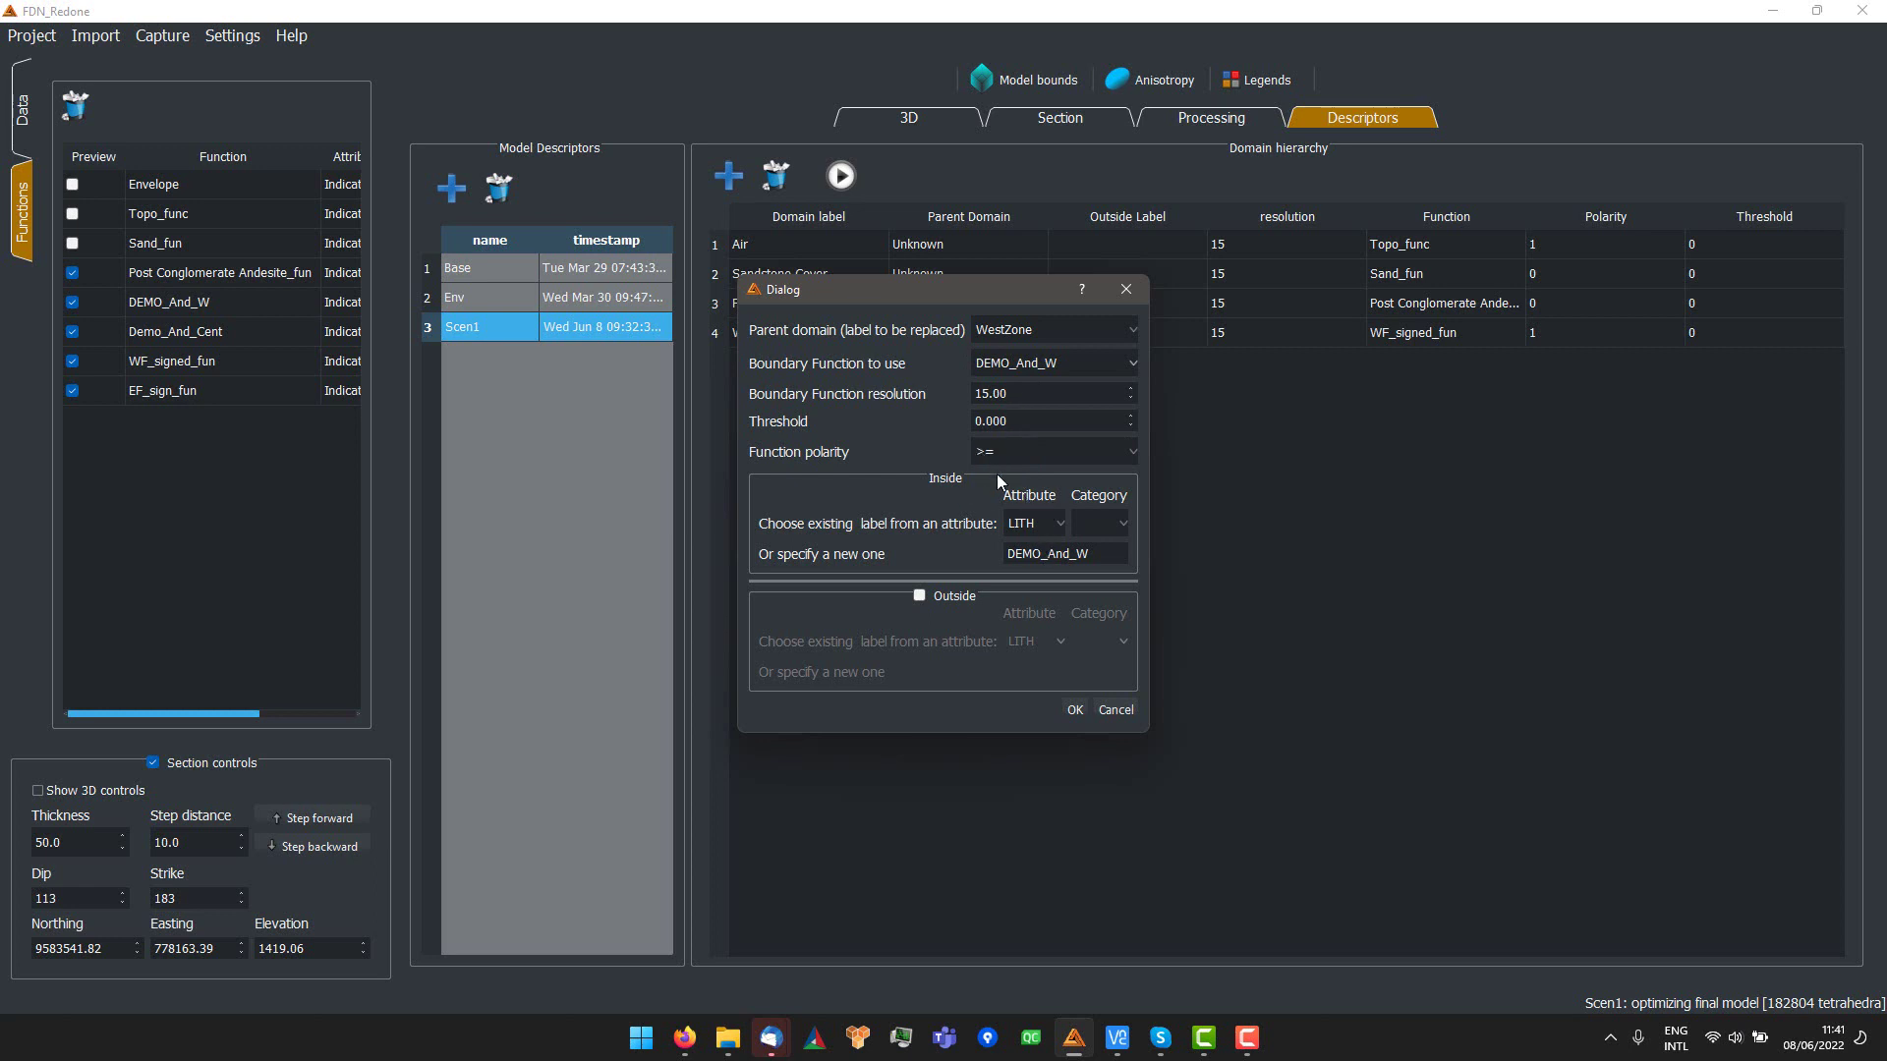
- Label the inside of the new domain with the Andesite category from LITH, clearing the custom label
left_click(1090, 535)
left_click(1096, 558)
double_click(1087, 554)
key("BackSpace")
- Enable the outside label, assign it the Conglomerate category from LITH, and add the domain to the hierarchy
left_click(964, 594)
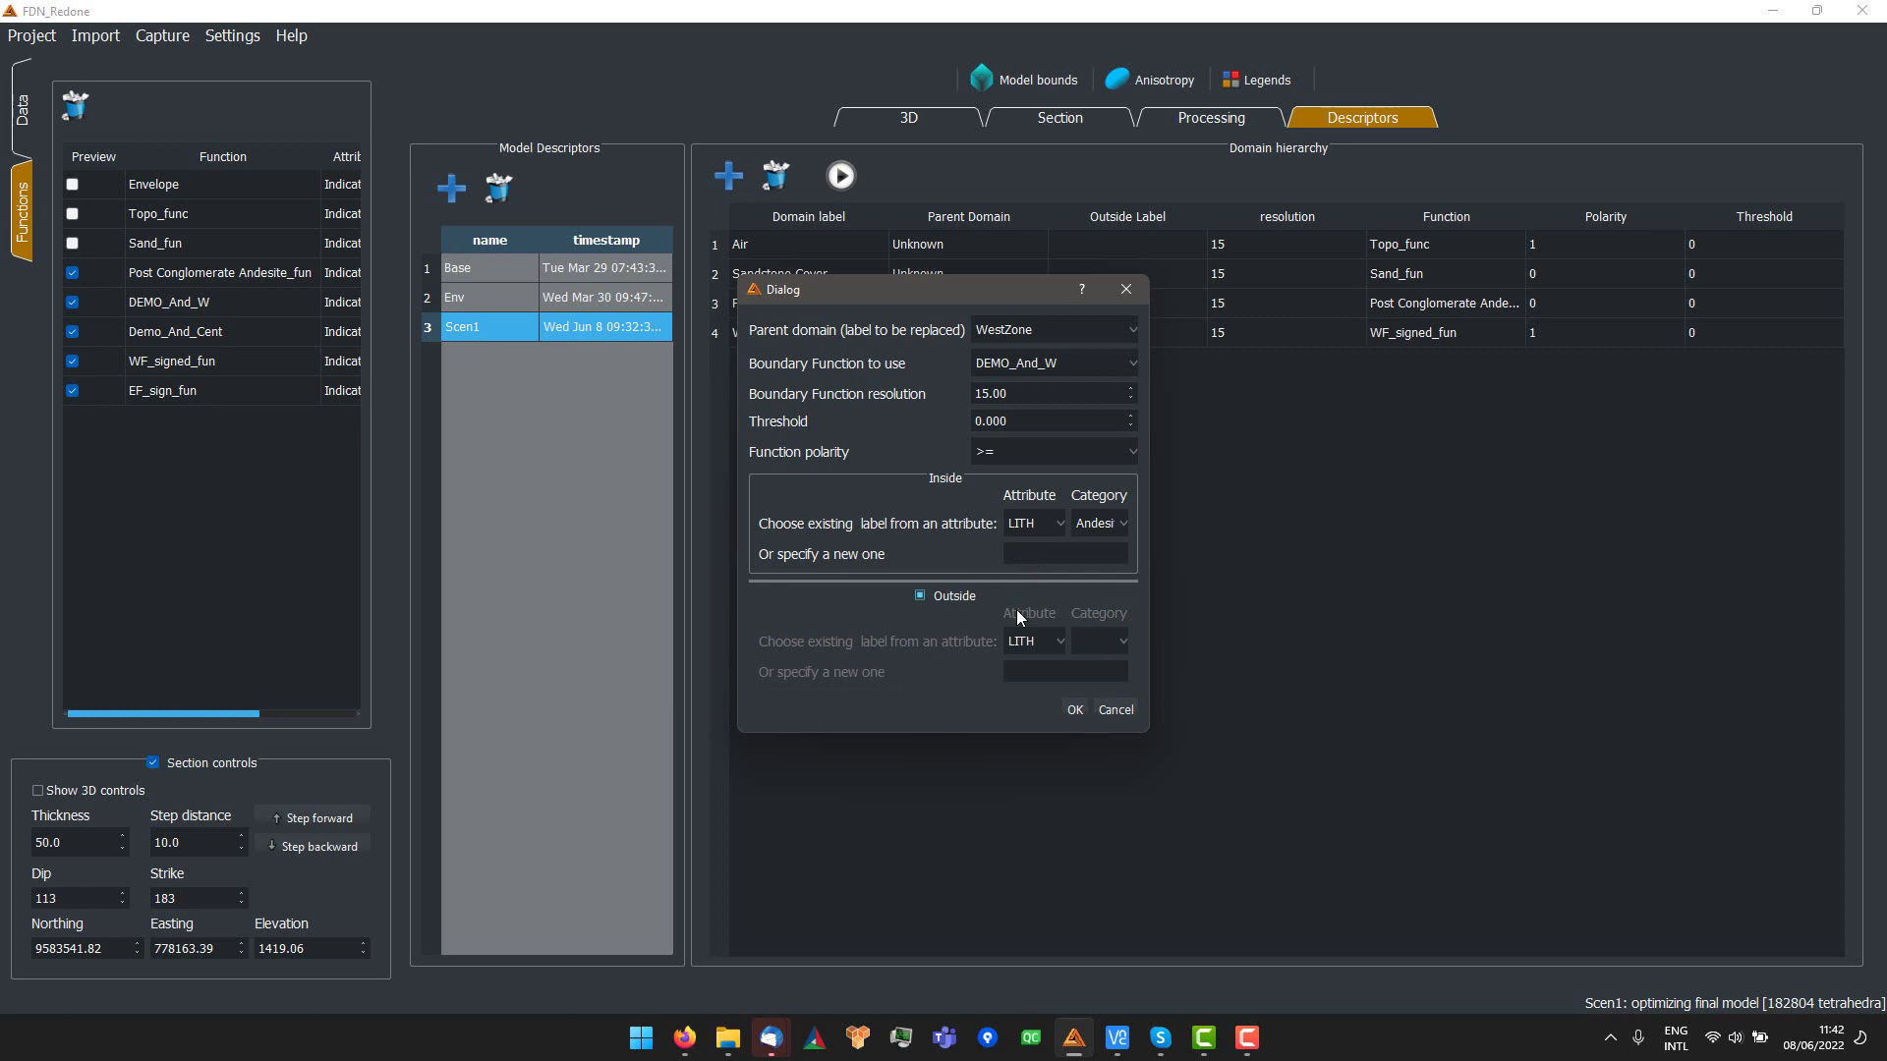
left_click(1027, 641)
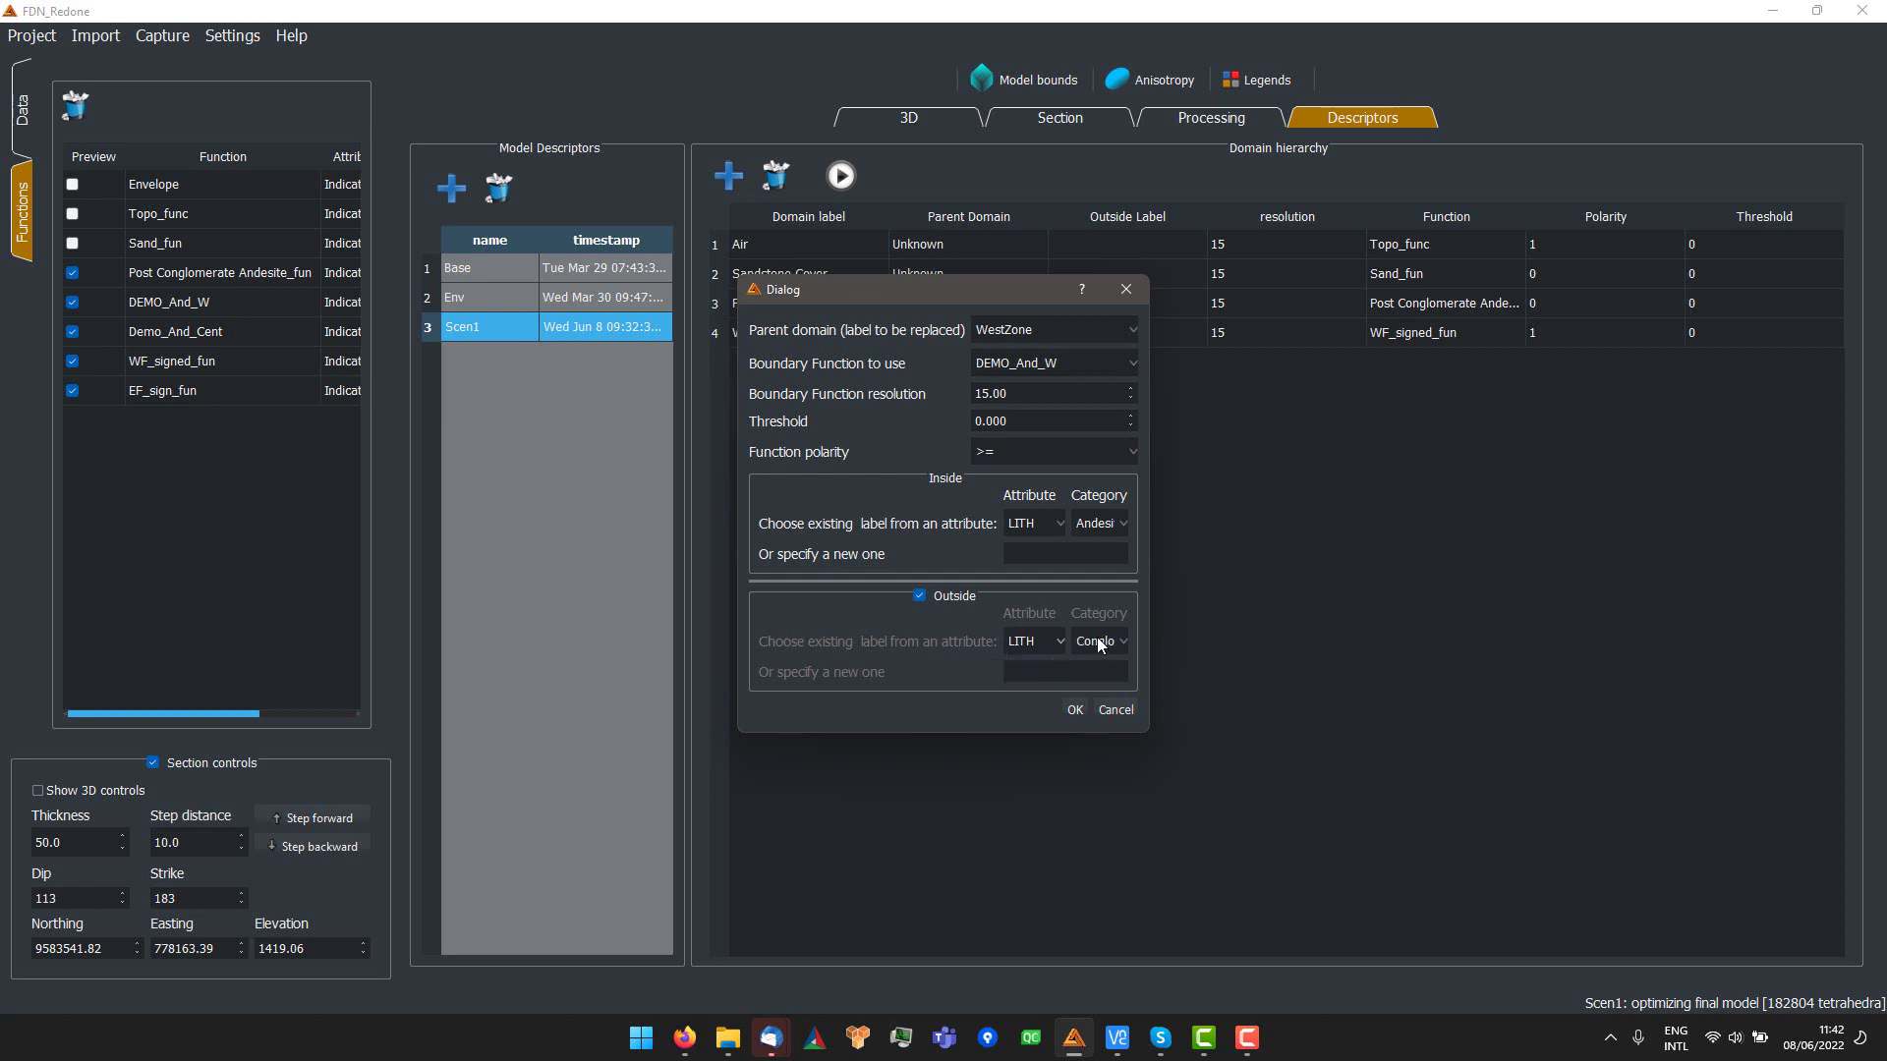
left_click(1099, 641)
left_click(1104, 644)
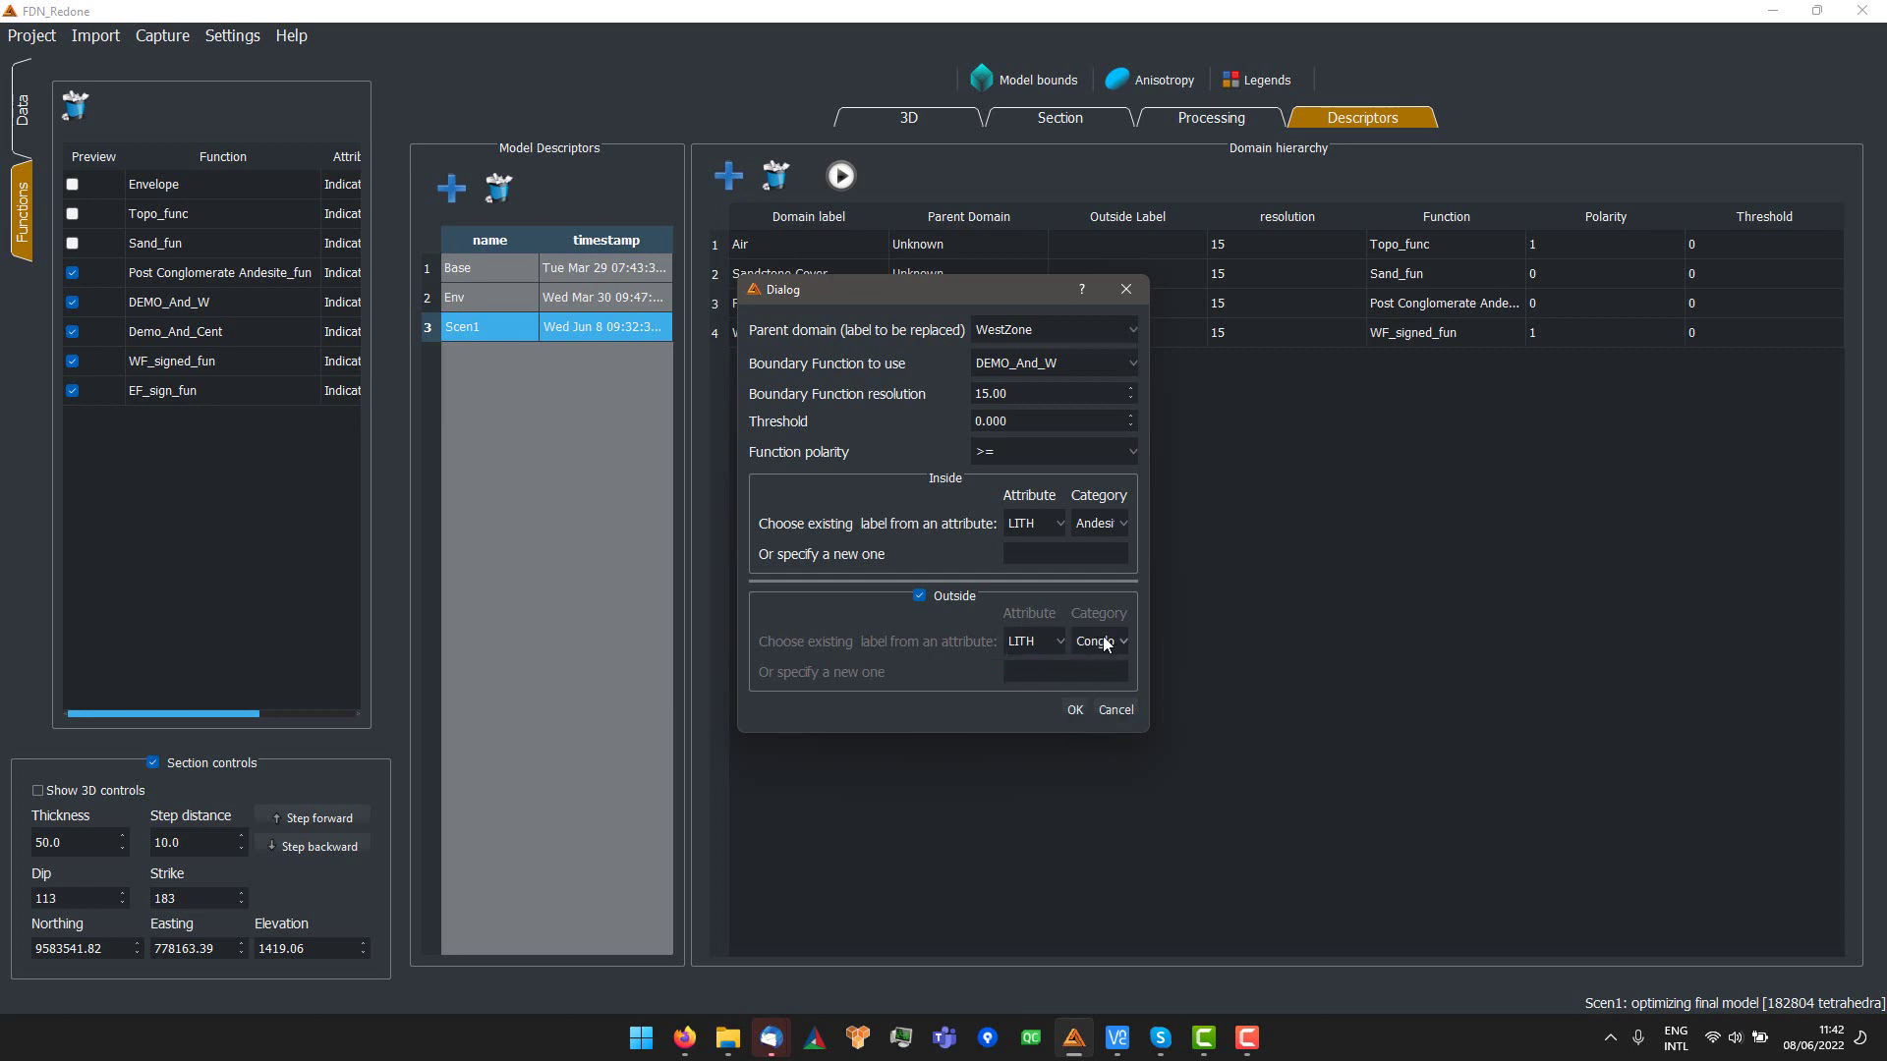
left_click(1075, 710)
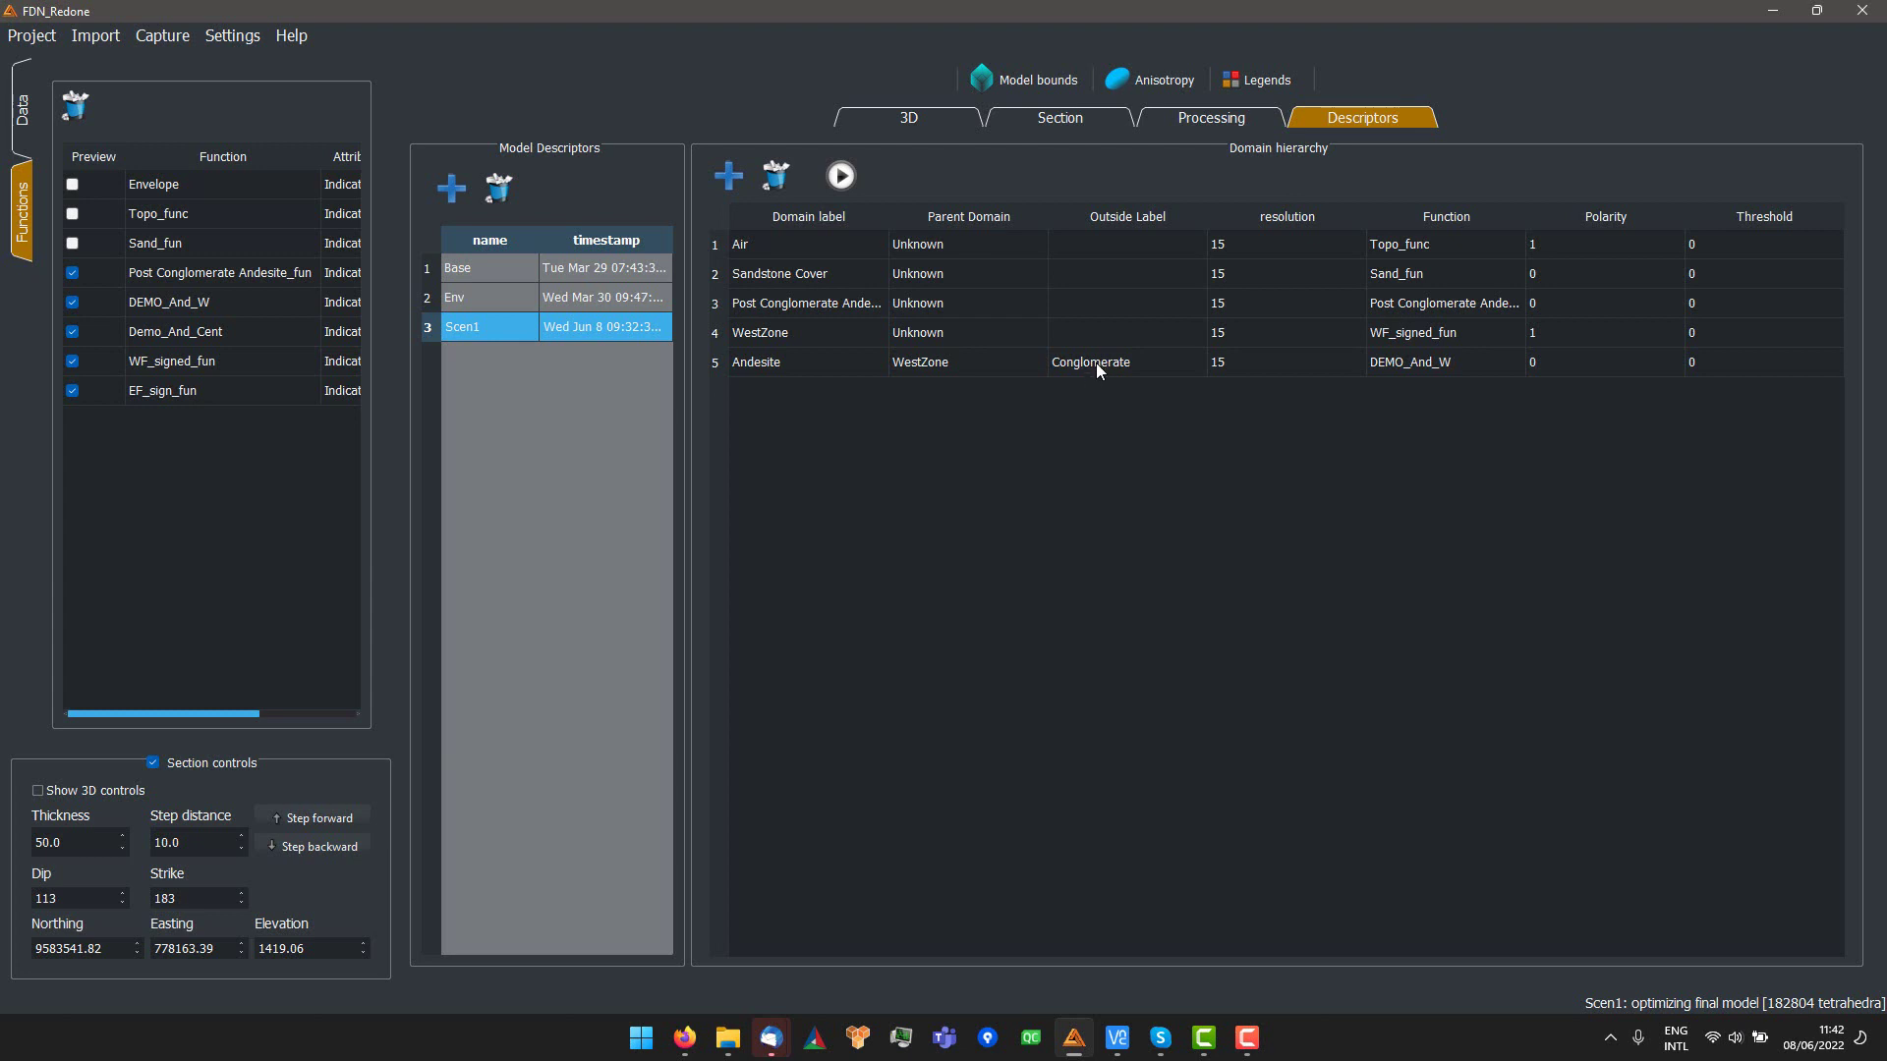
- Build the Scen1 model with the new Andesite/Conglomerate division and view it in 3D
left_click(840, 176)
left_click(1096, 542)
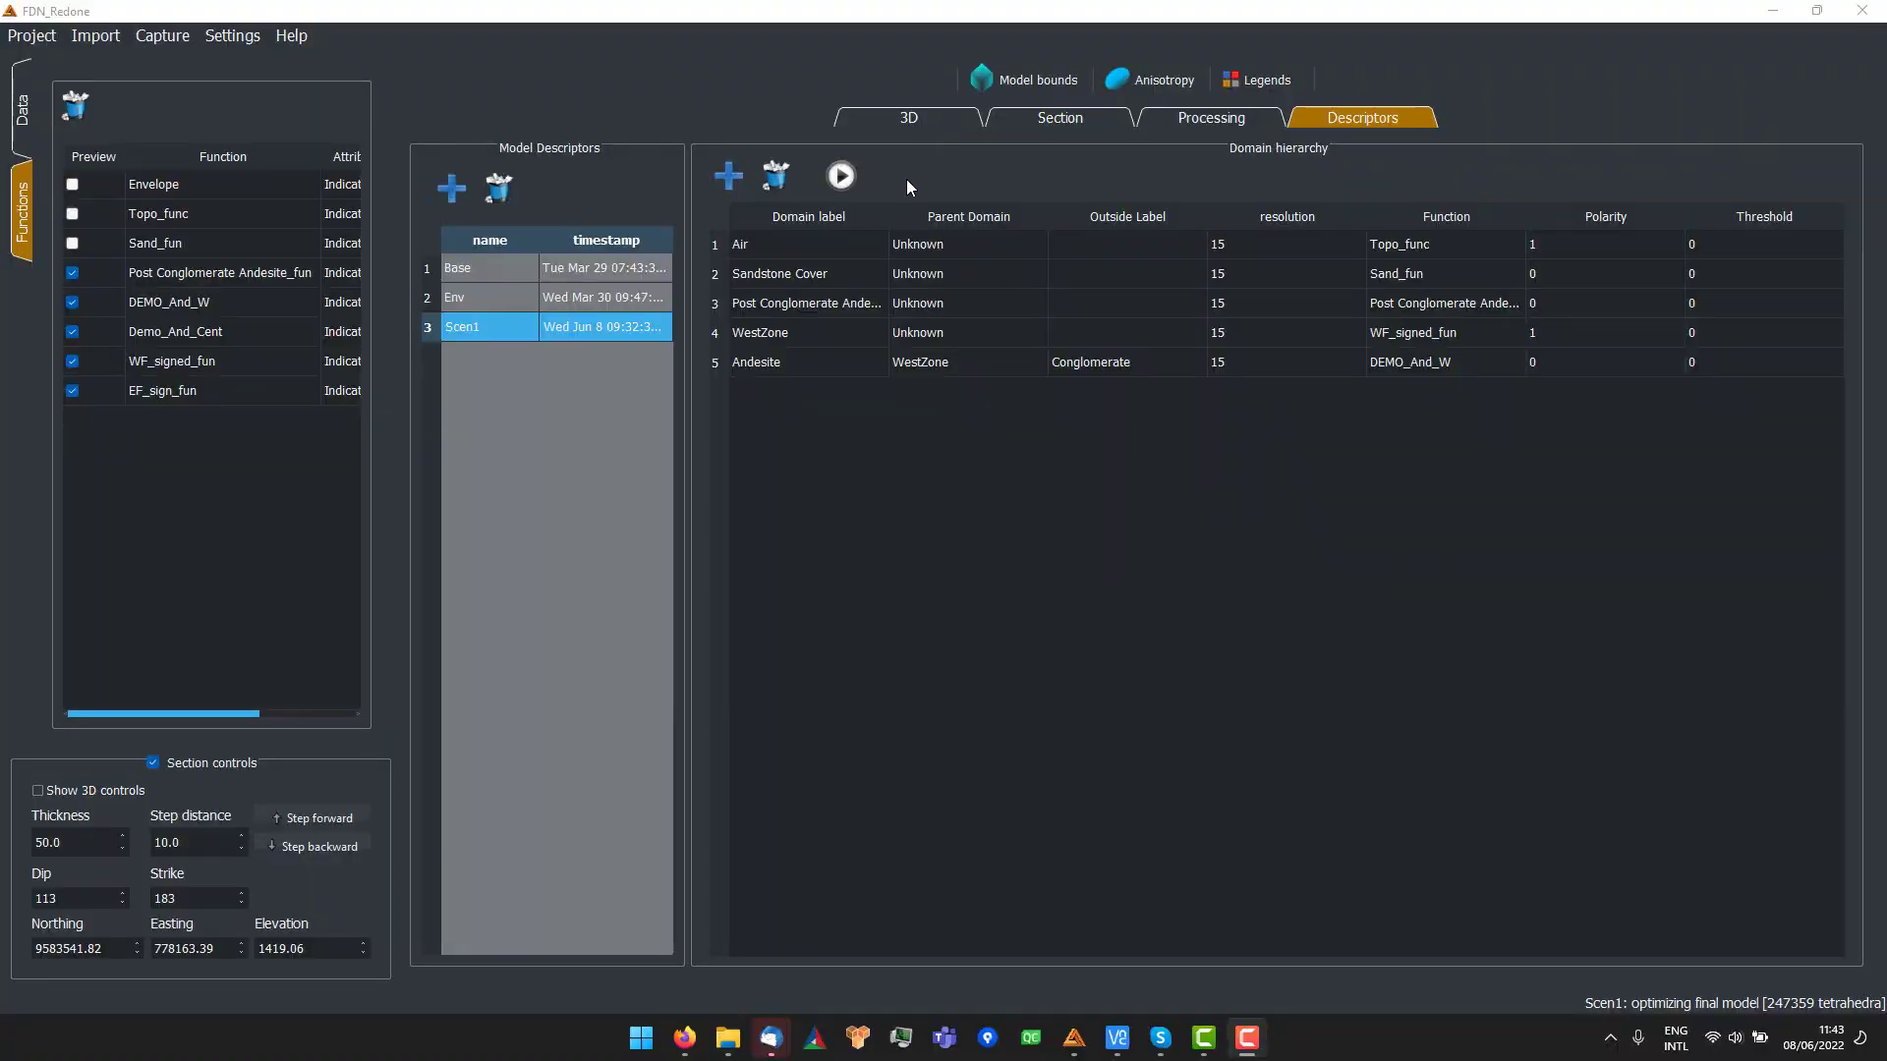
left_click(910, 121)
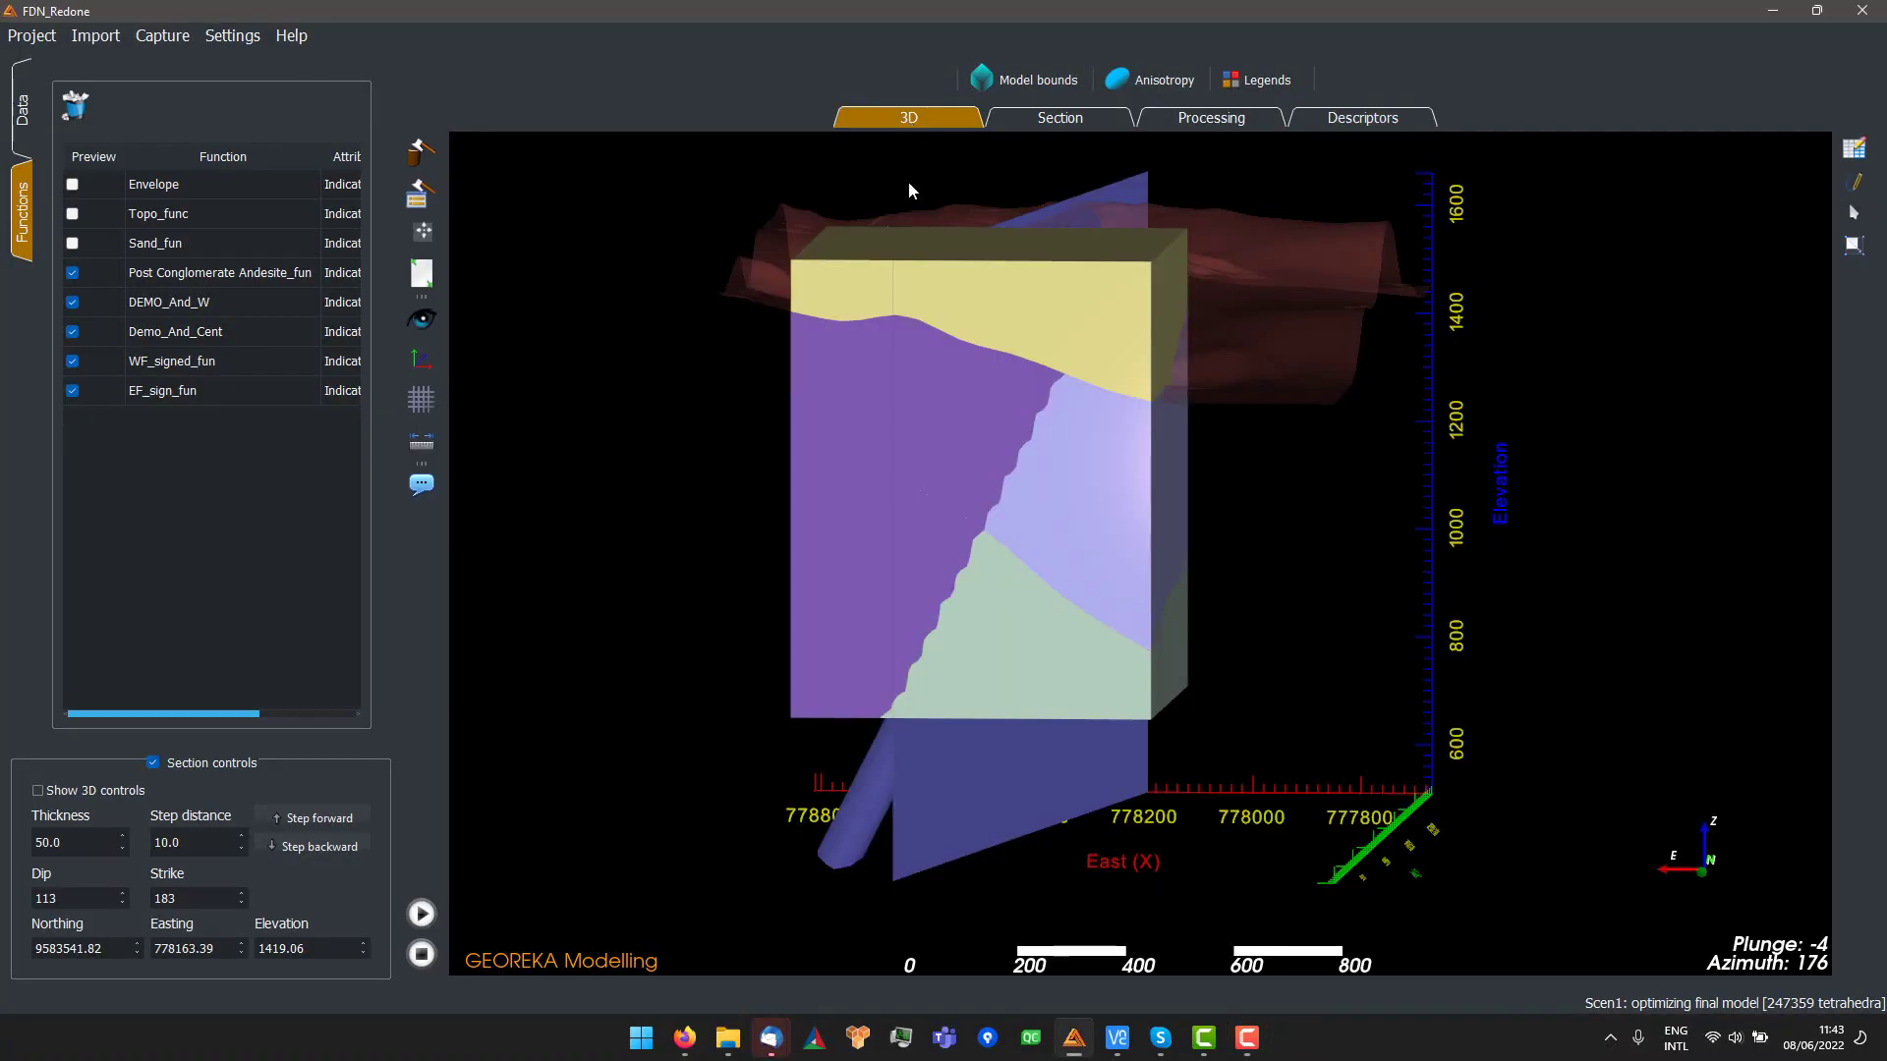
- Hide the Scen1_1 model and the Unknown category of Scen1_2, keeping the category colour dialog open beside the scene
left_click(27, 138)
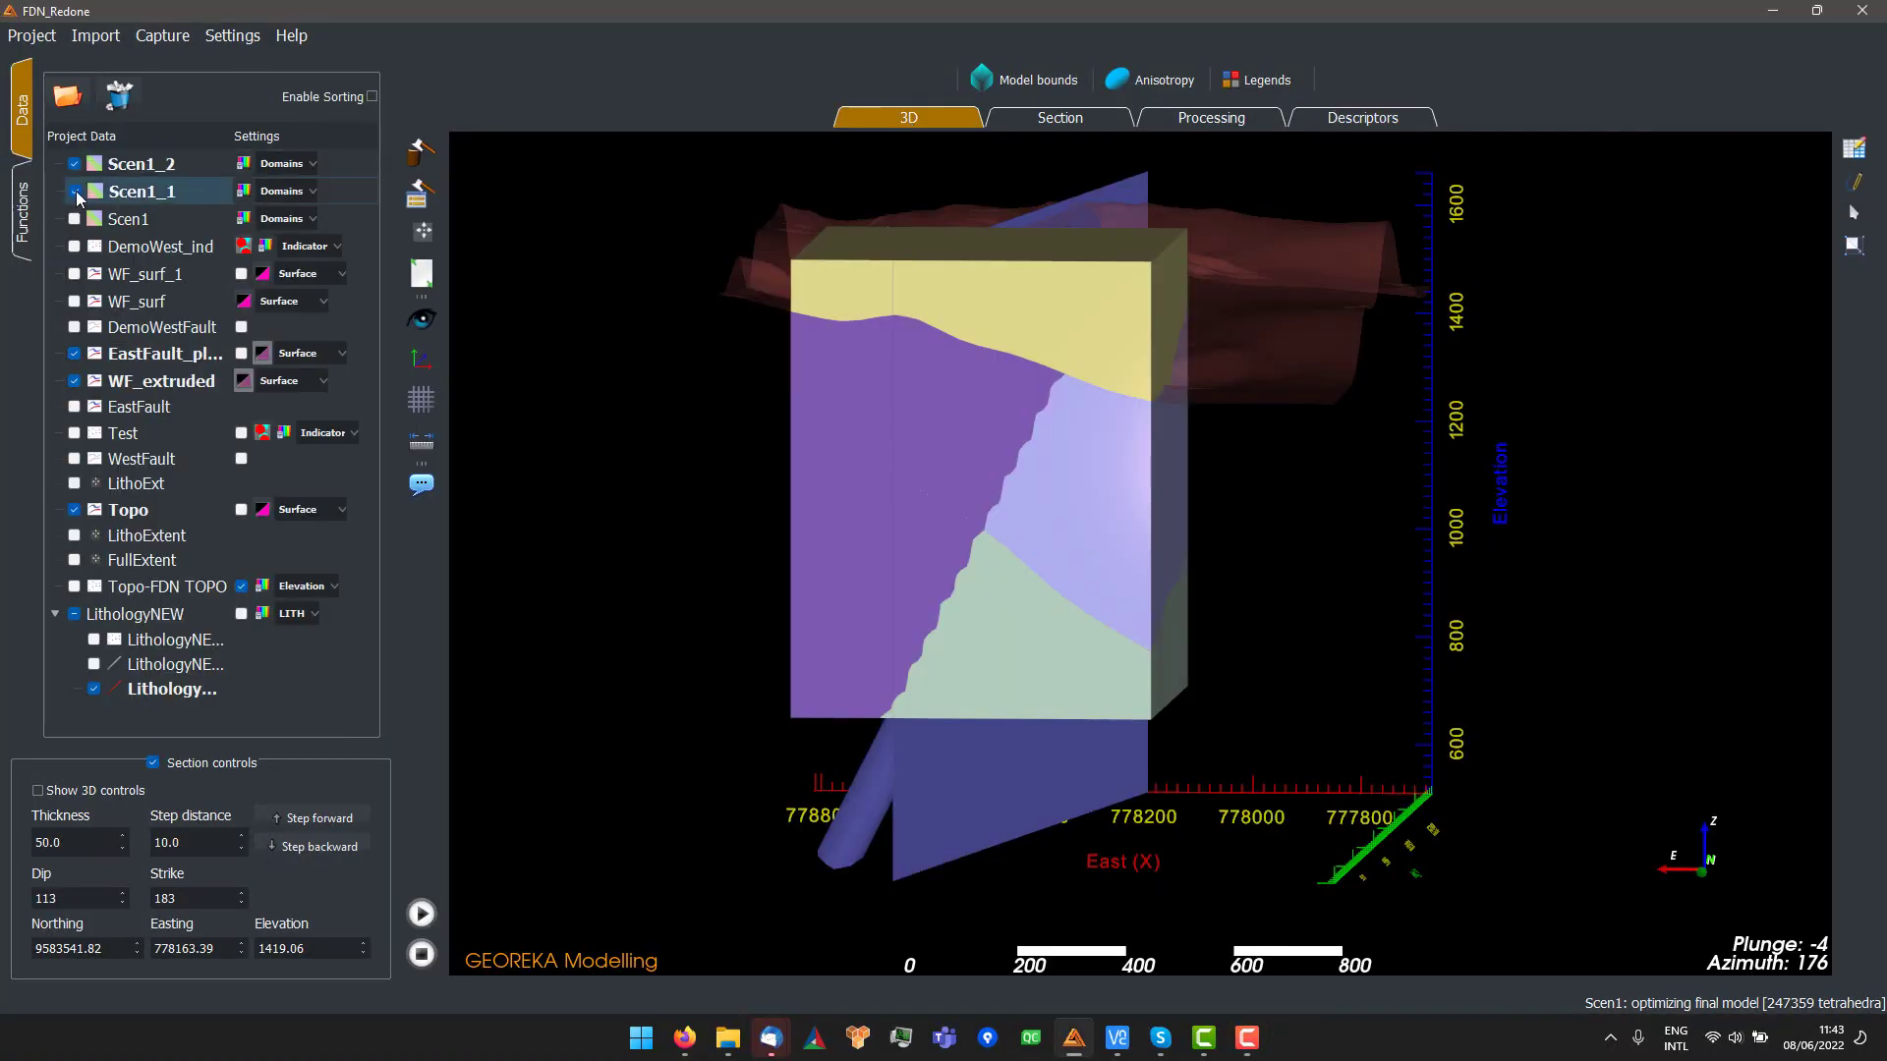
left_click(241, 167)
left_click_drag(889, 307, 507, 277)
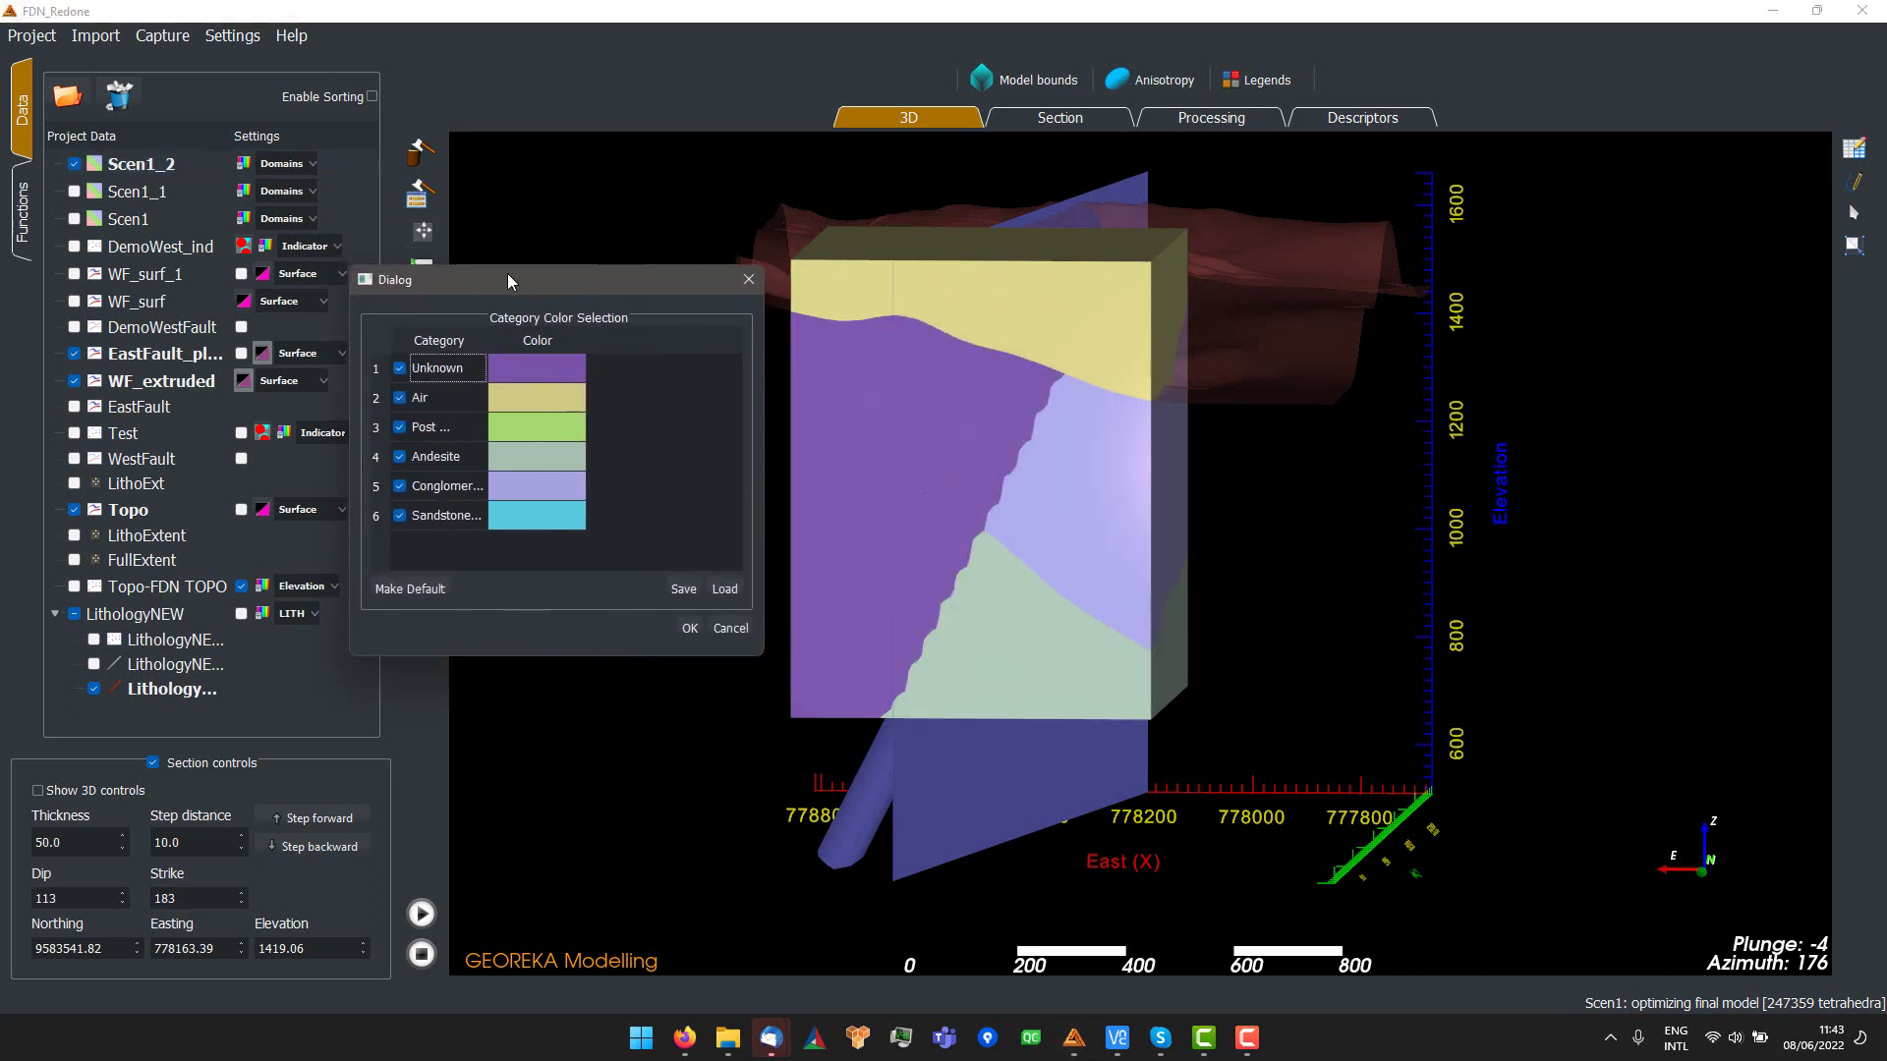
left_click(399, 368)
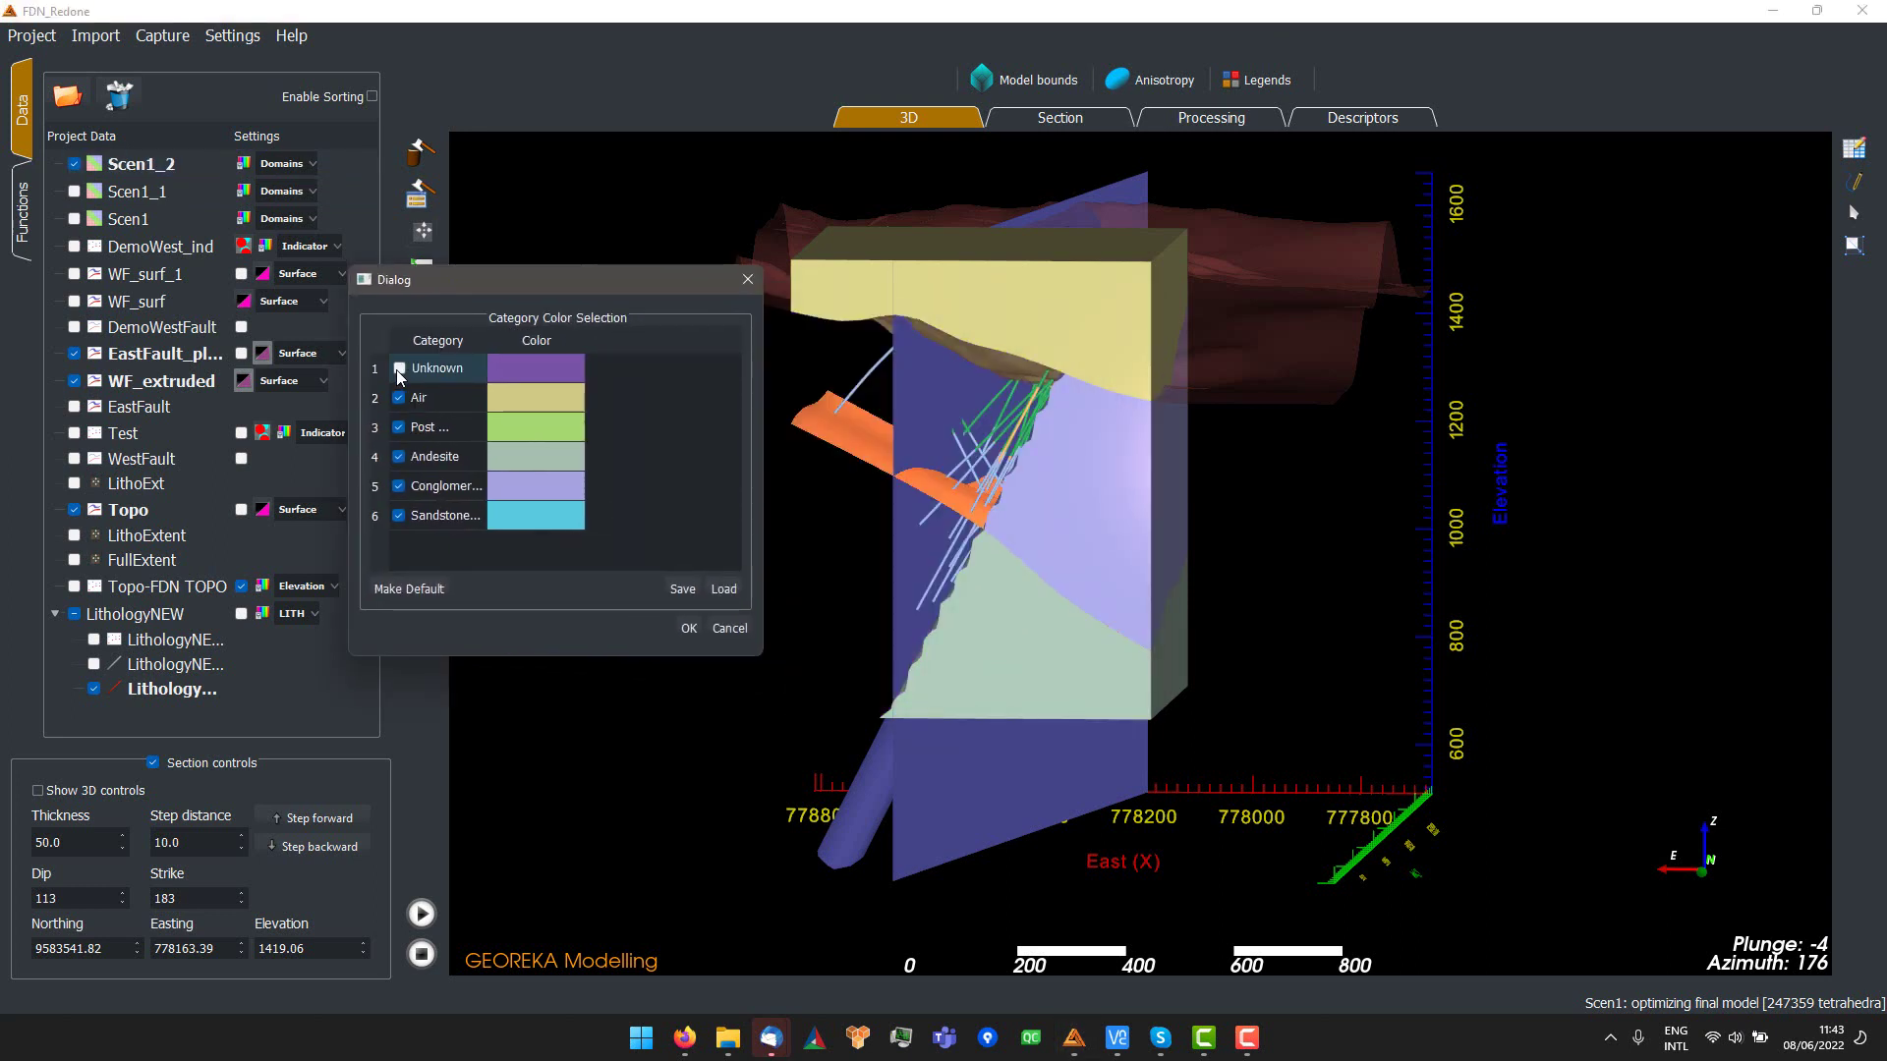
- Hide the DEMO_And_W function preview and the WF_extruded surface to expose the fault-side face of the west block
left_click(20, 223)
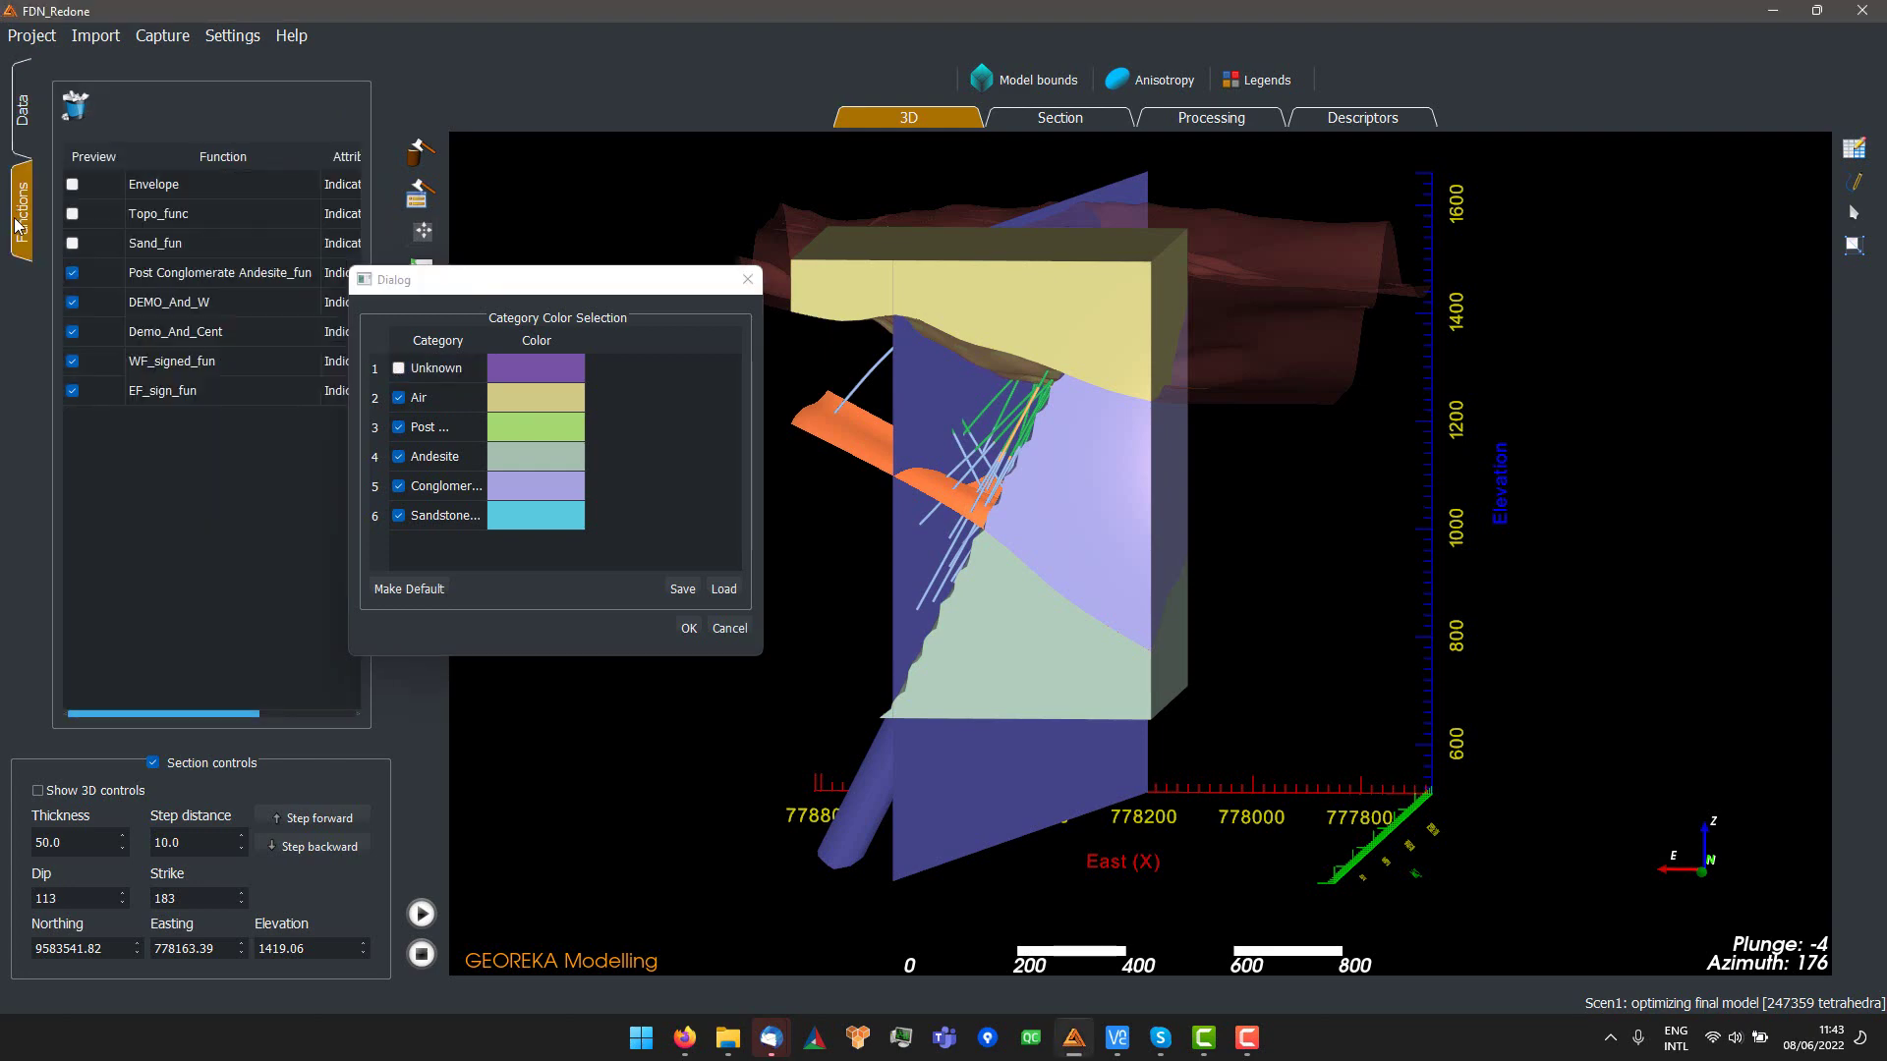
left_click(73, 303)
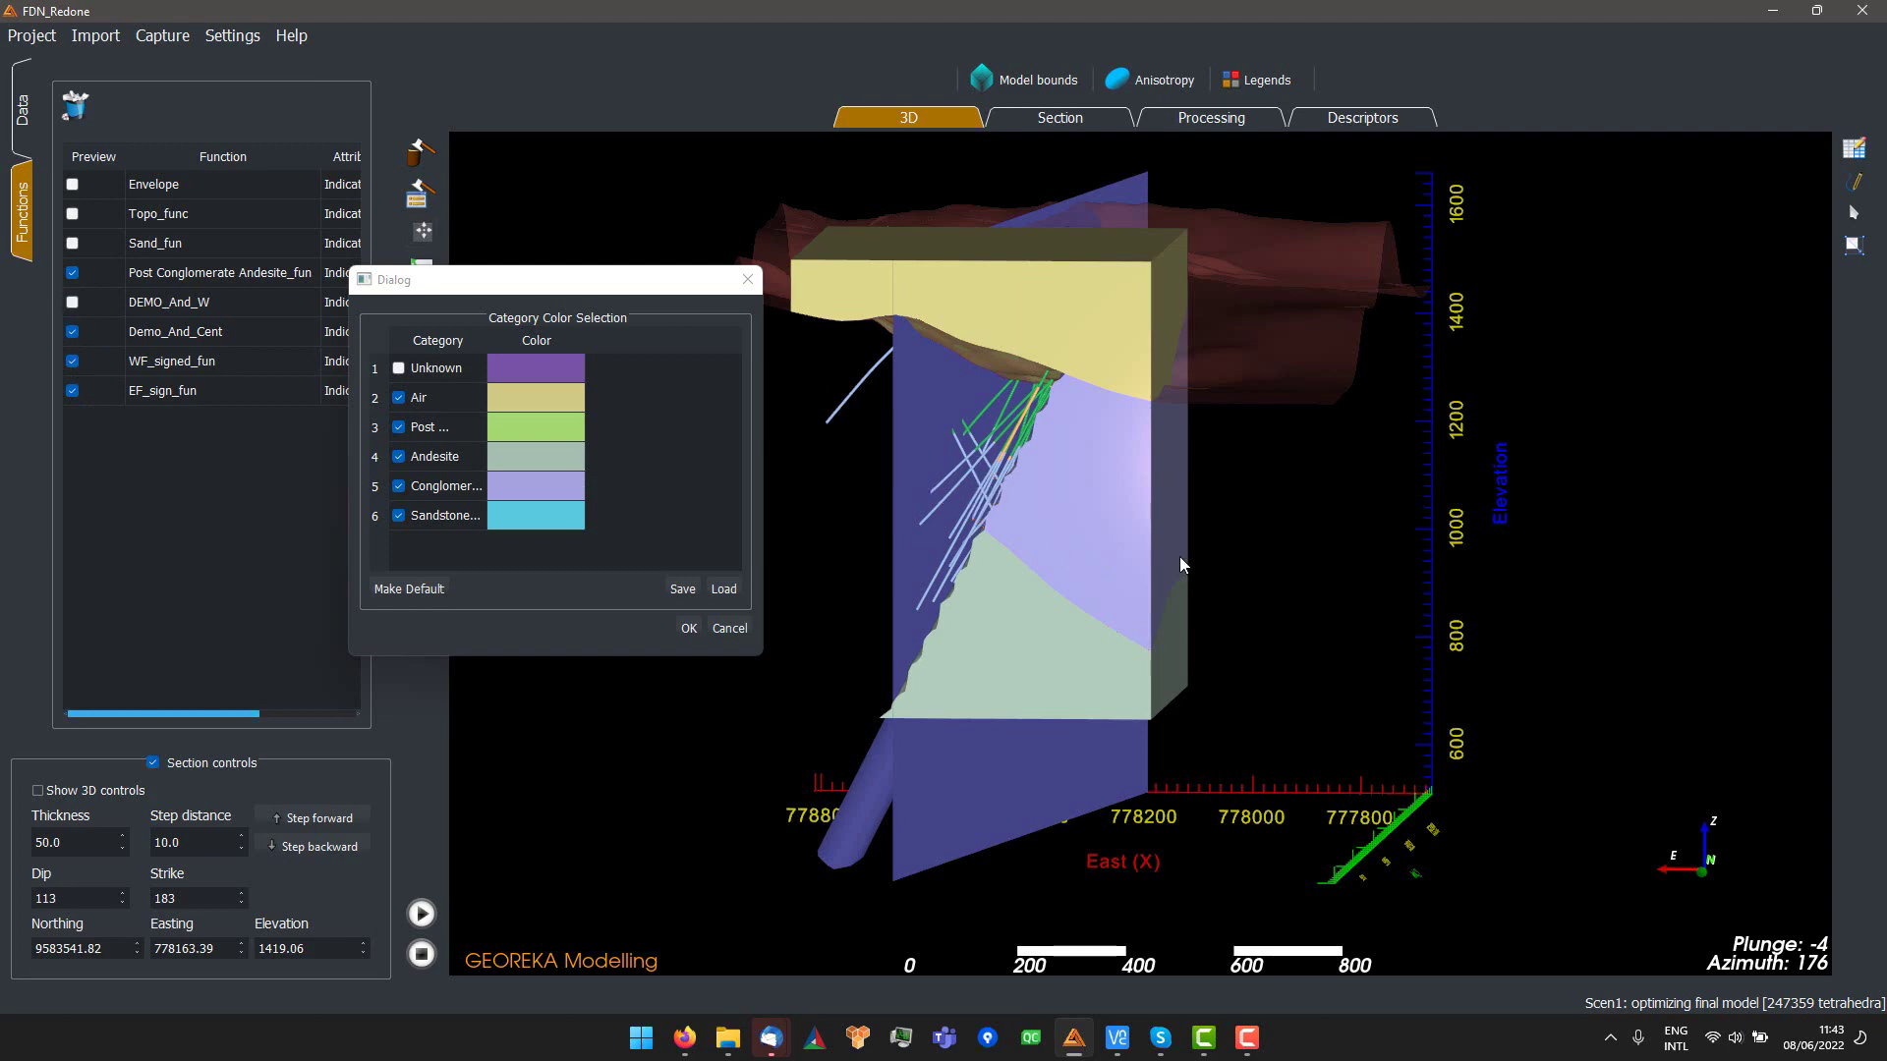
left_click_drag(1179, 565, 1248, 560)
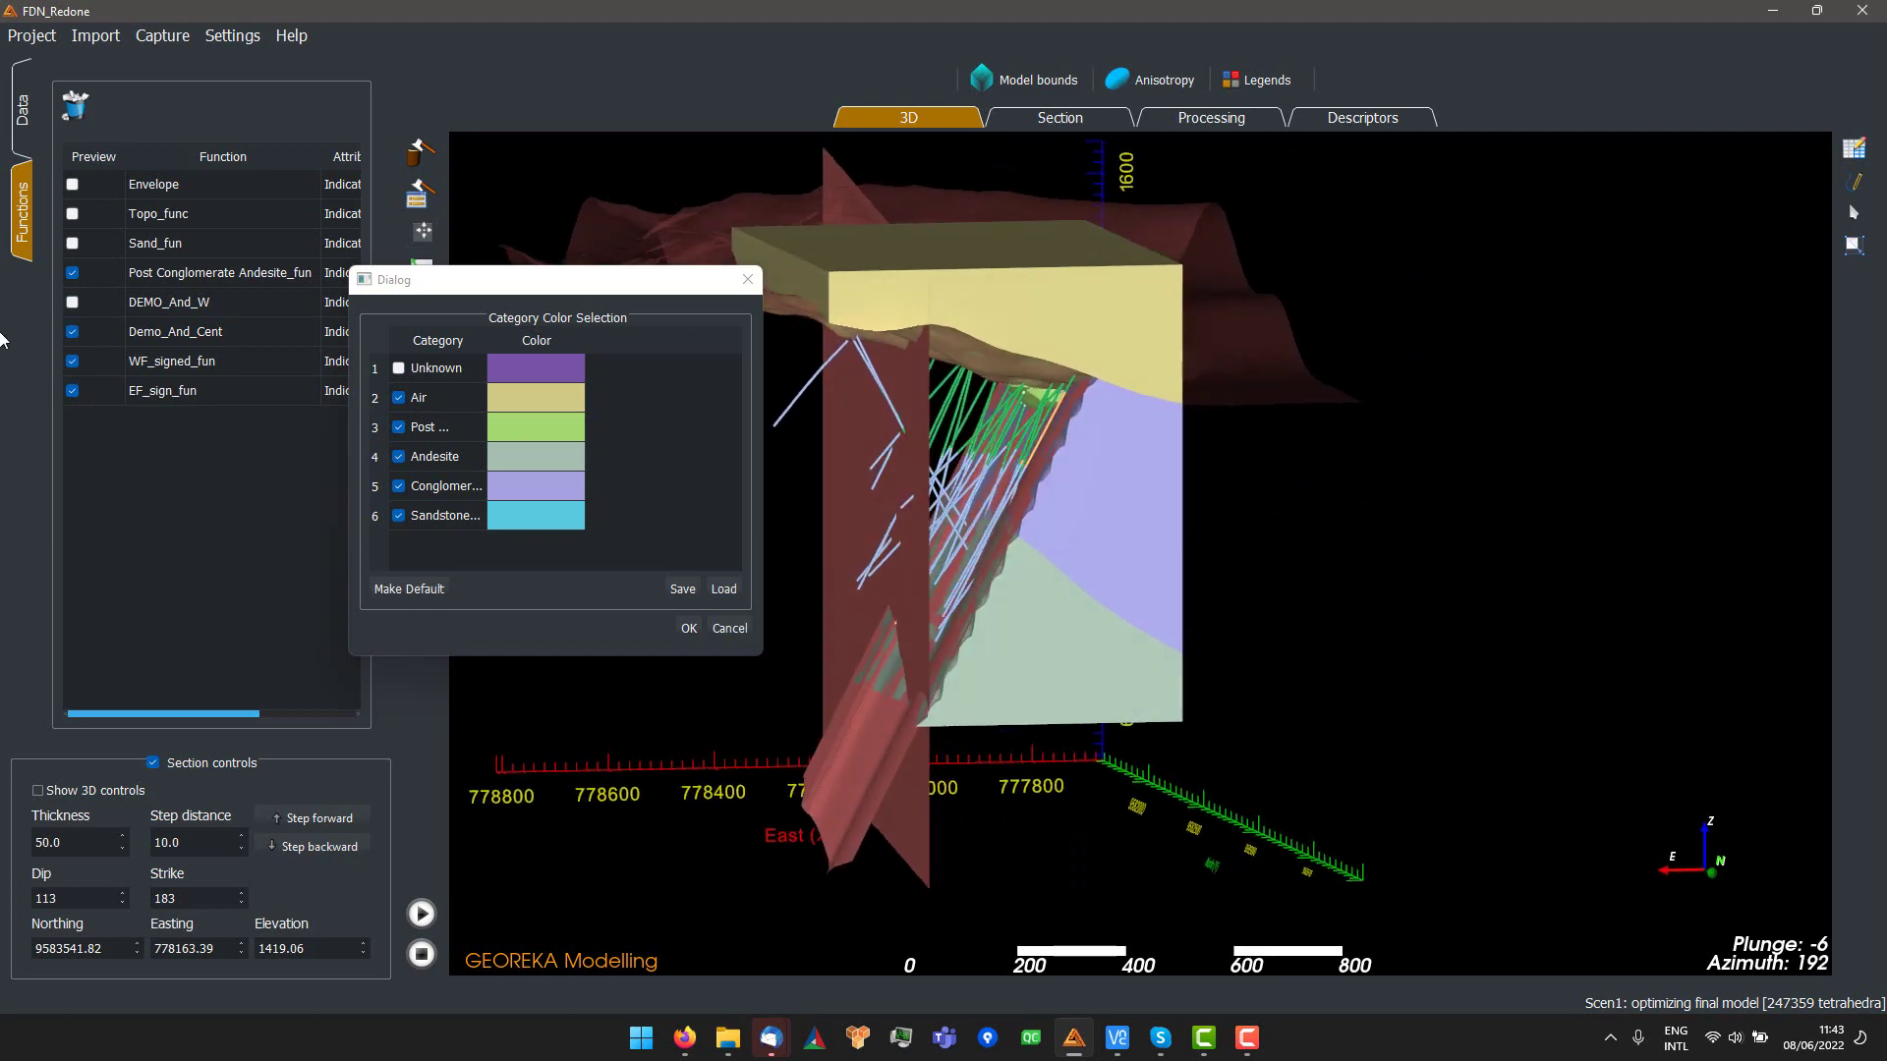
left_click(26, 147)
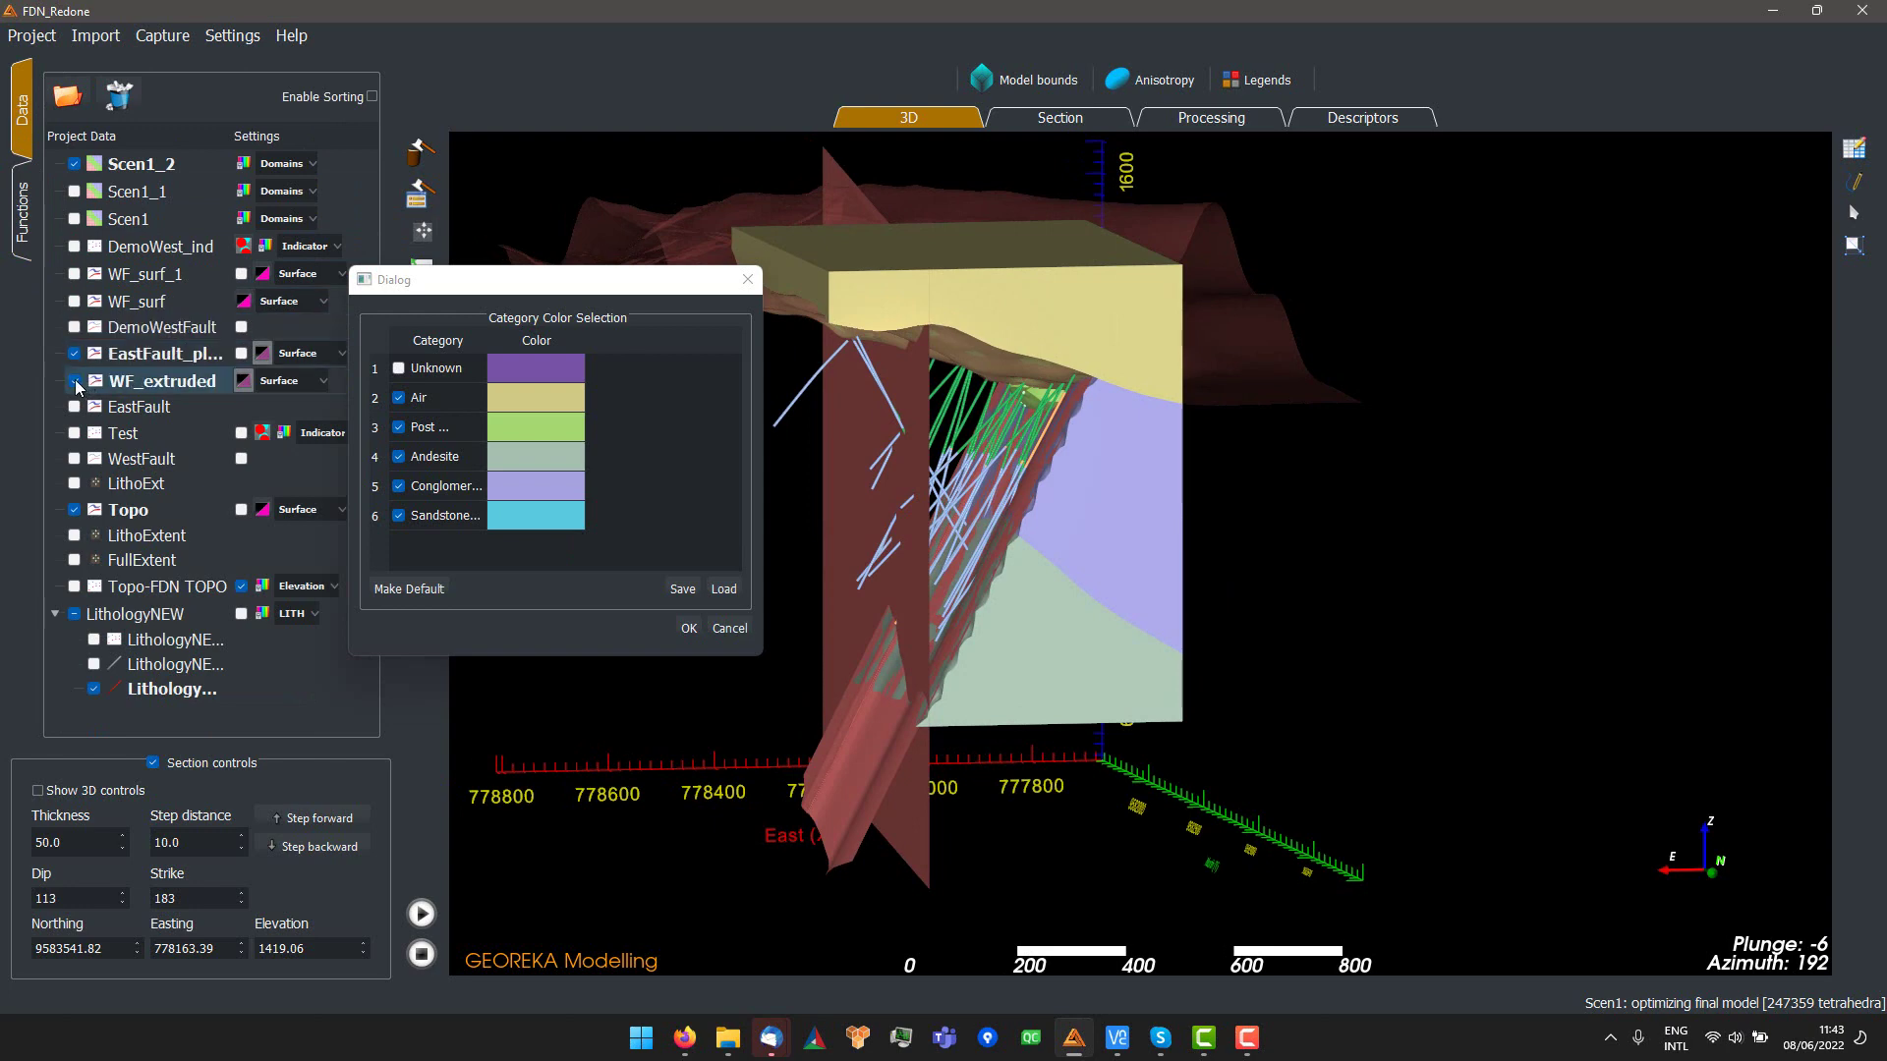
left_click(74, 381)
left_click_drag(971, 583, 1100, 503)
scroll(1114, 470, "up", 3)
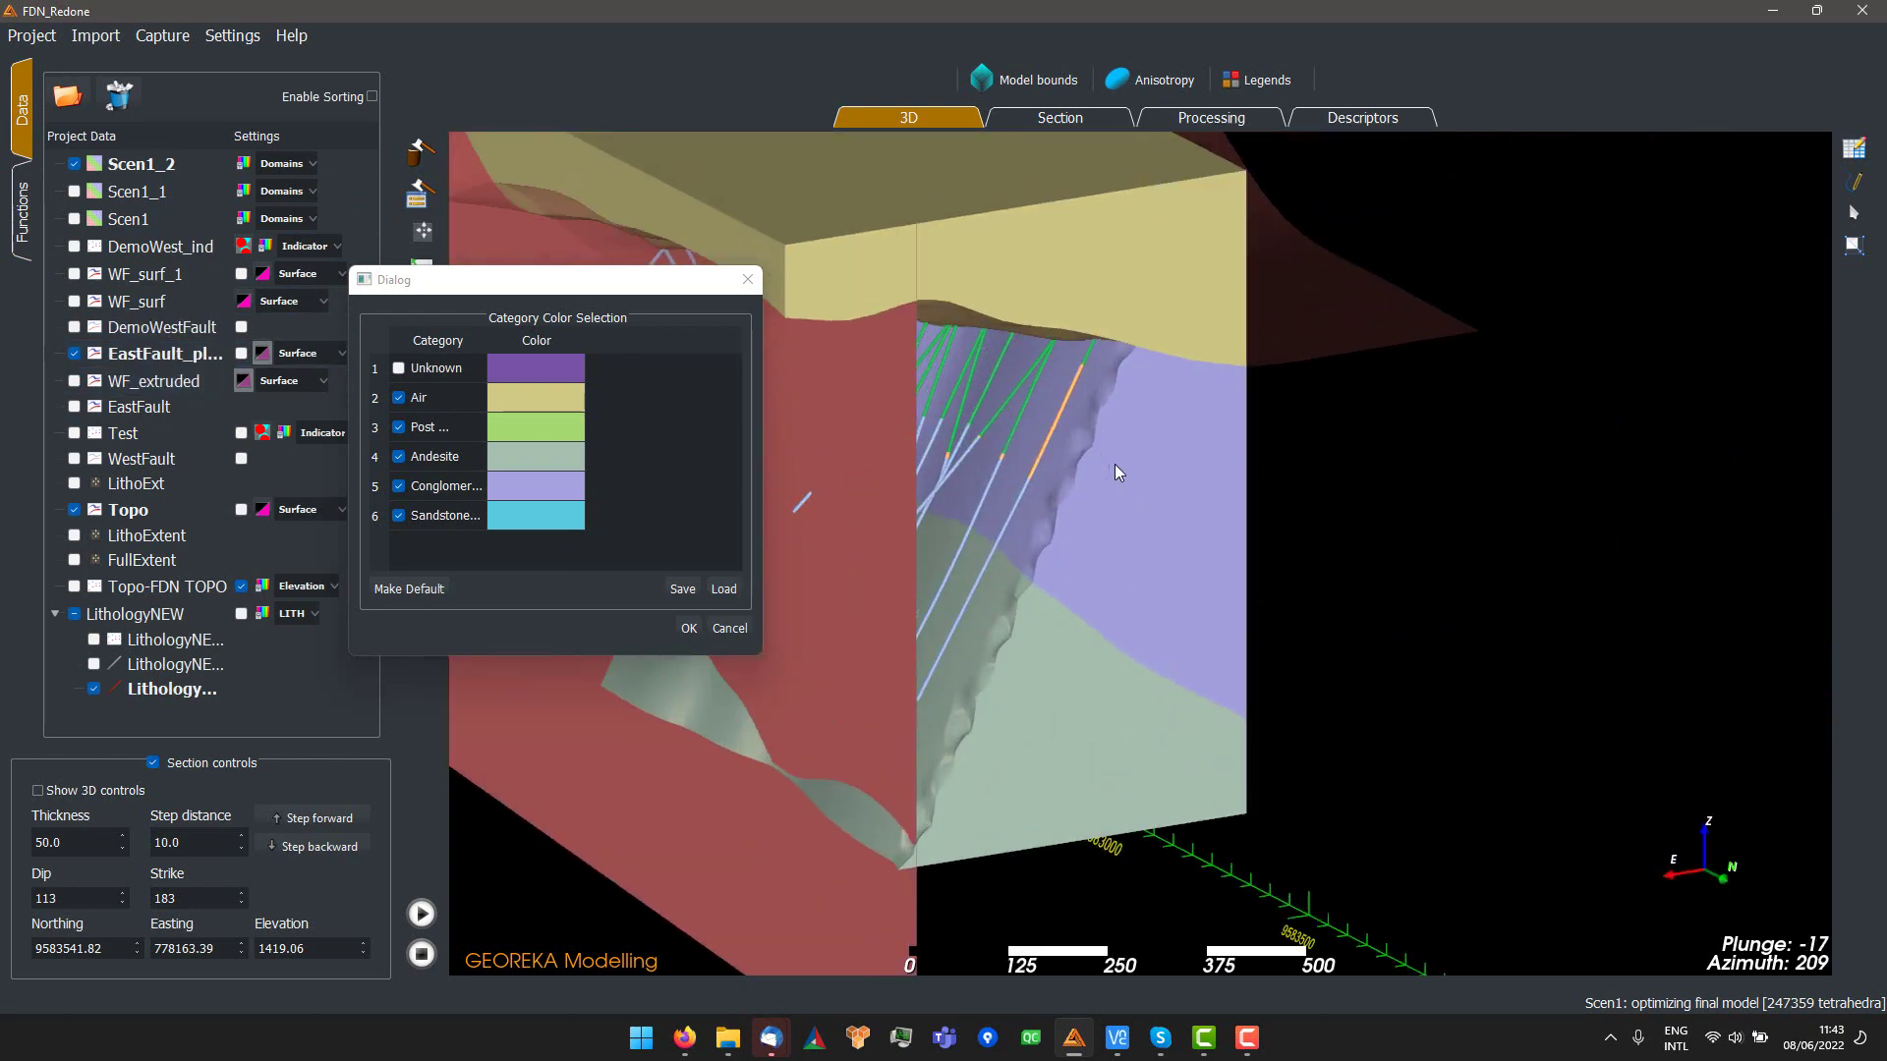
left_click_drag(1024, 692, 1028, 579)
scroll(975, 587, "down", 1)
- Hide the Air category and the Topo surface to expose the top of the west block
left_click(399, 400)
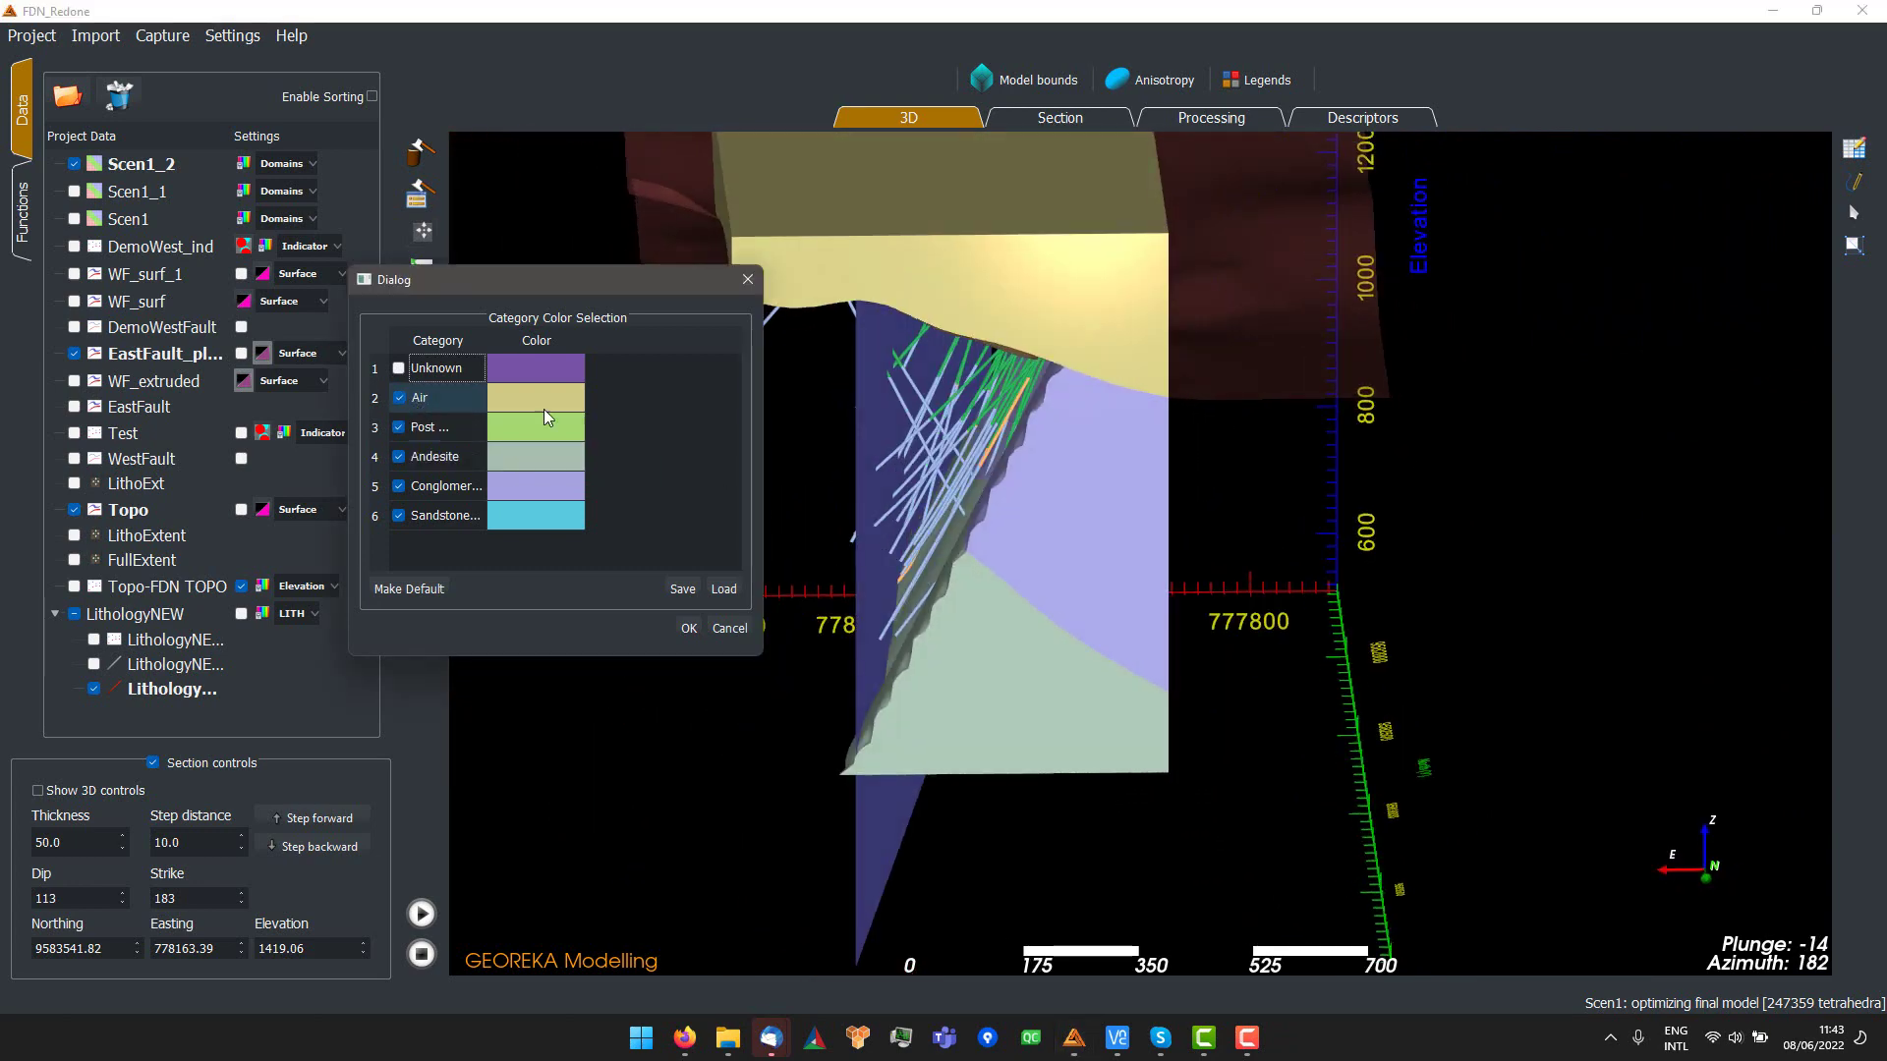
left_click_drag(1276, 458, 1041, 404)
scroll(1164, 438, "down", 3)
left_click_drag(1164, 438, 1152, 567)
scroll(1170, 452, "up", 4)
middle_click_drag(1113, 566, 995, 789)
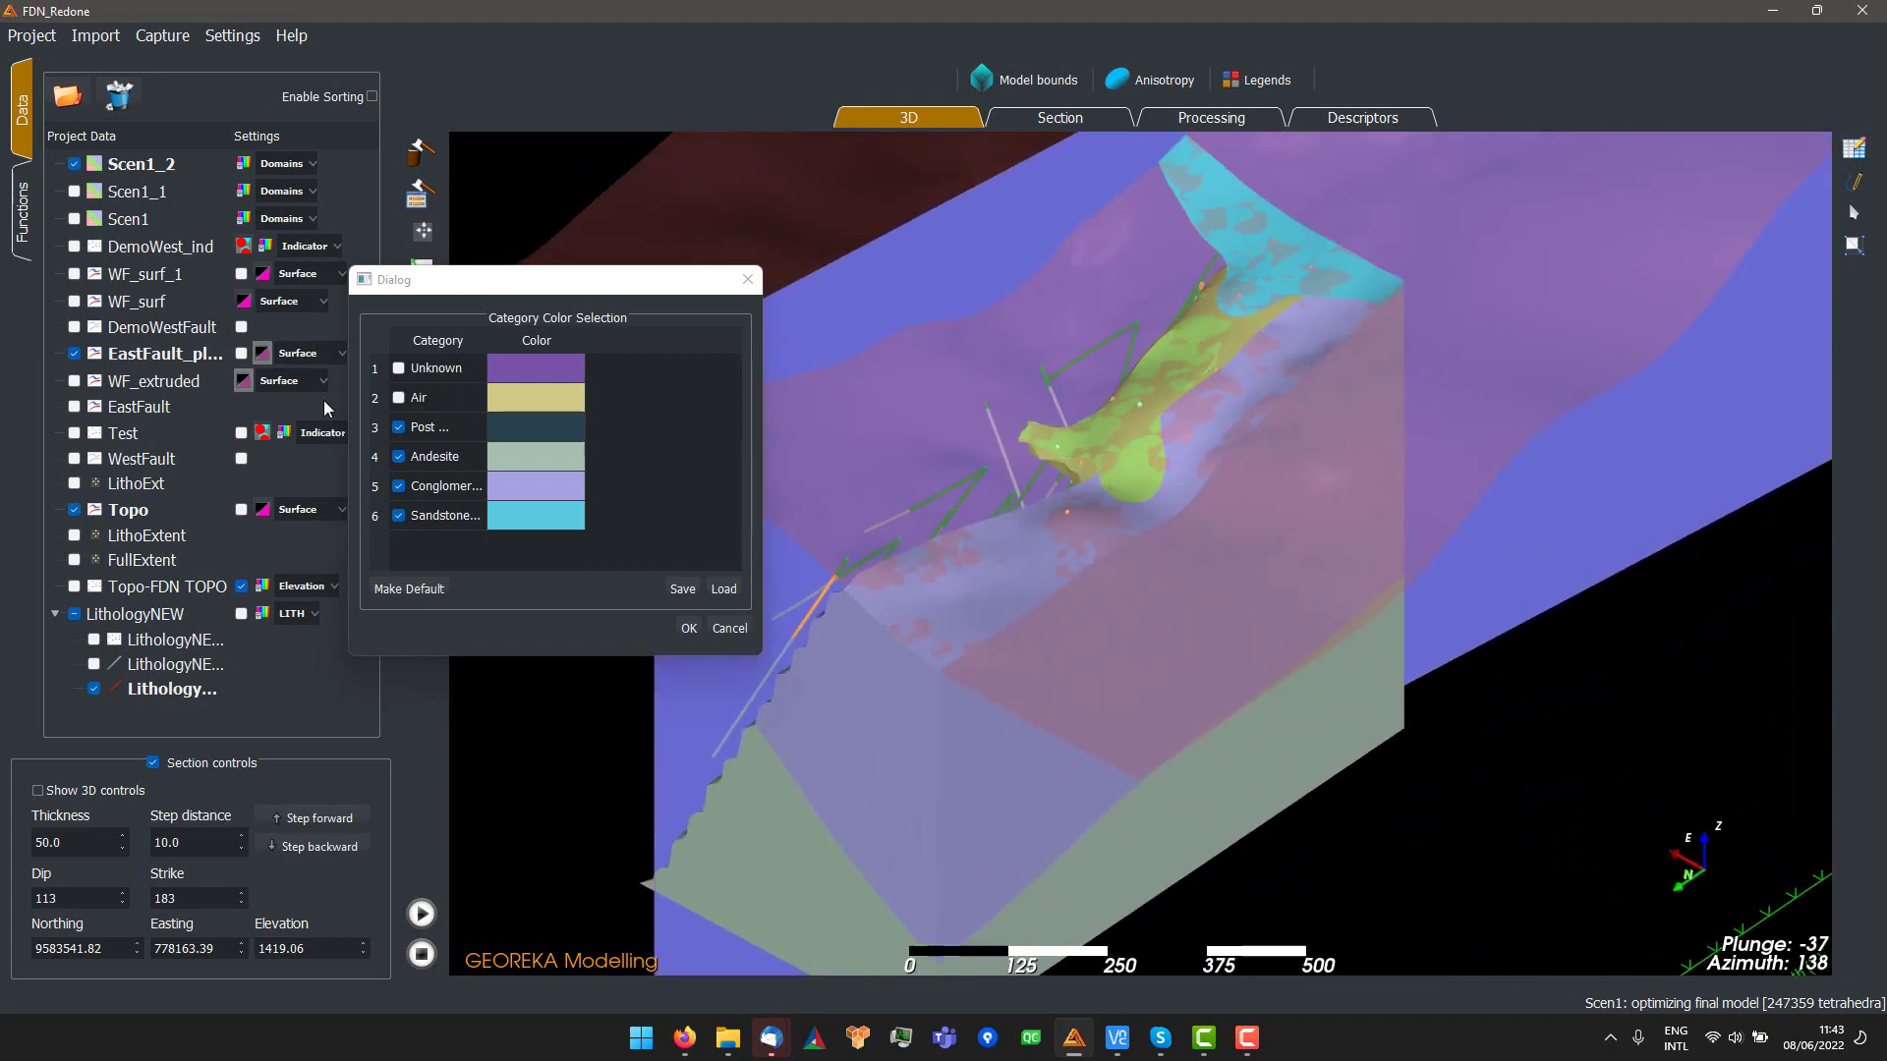
left_click(75, 509)
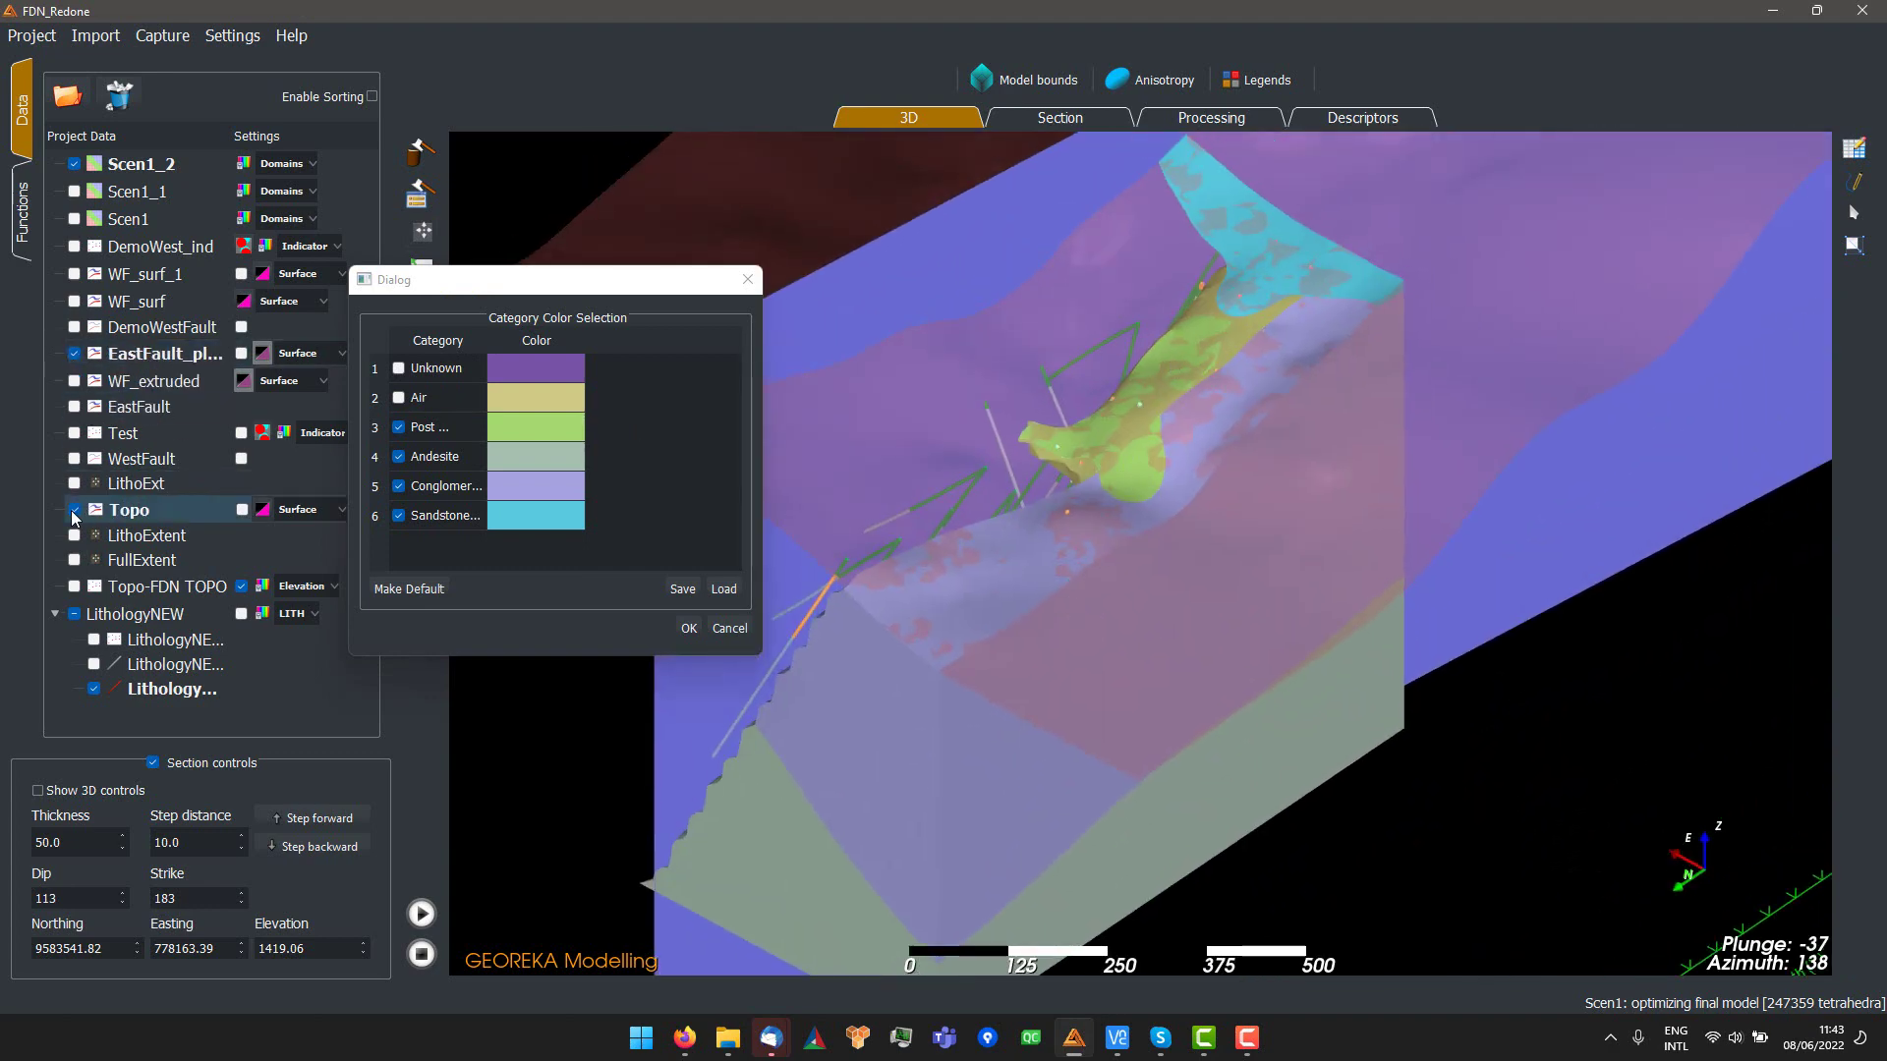
left_click_drag(1179, 422, 951, 468)
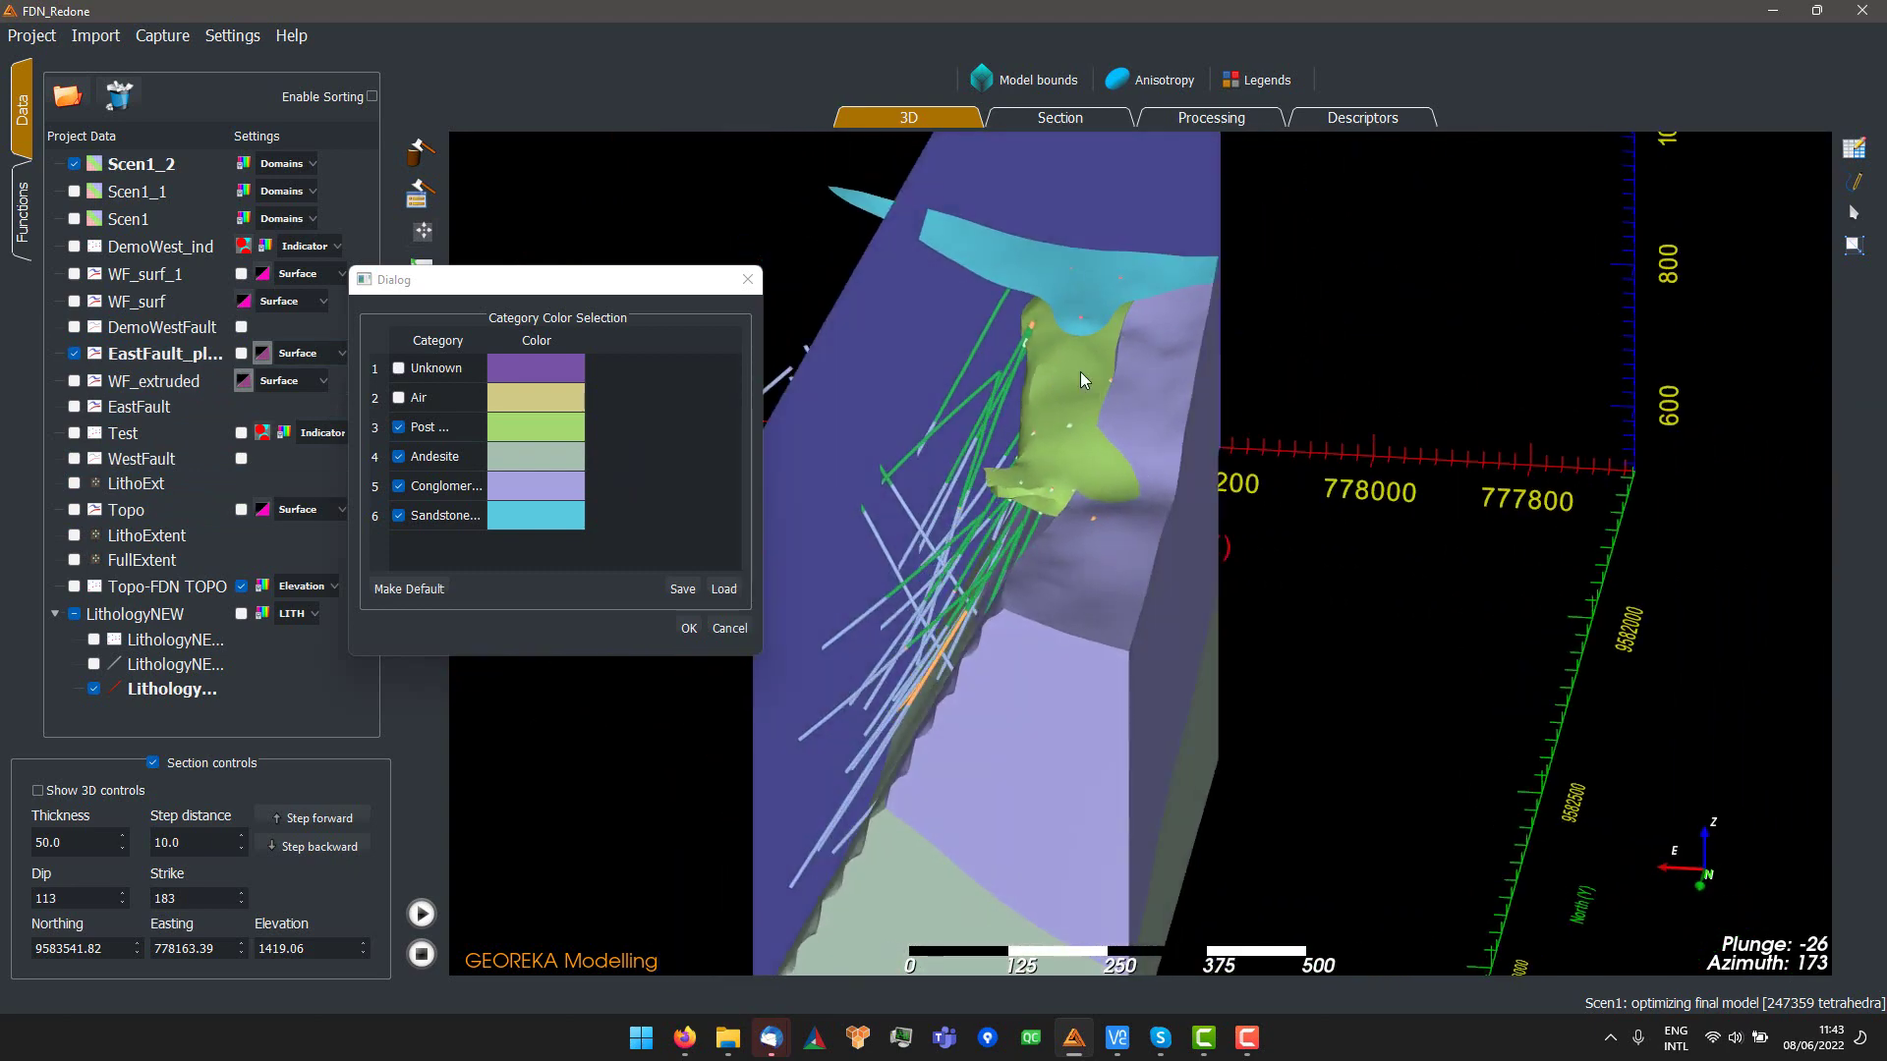
left_click_drag(1067, 298, 1415, 377)
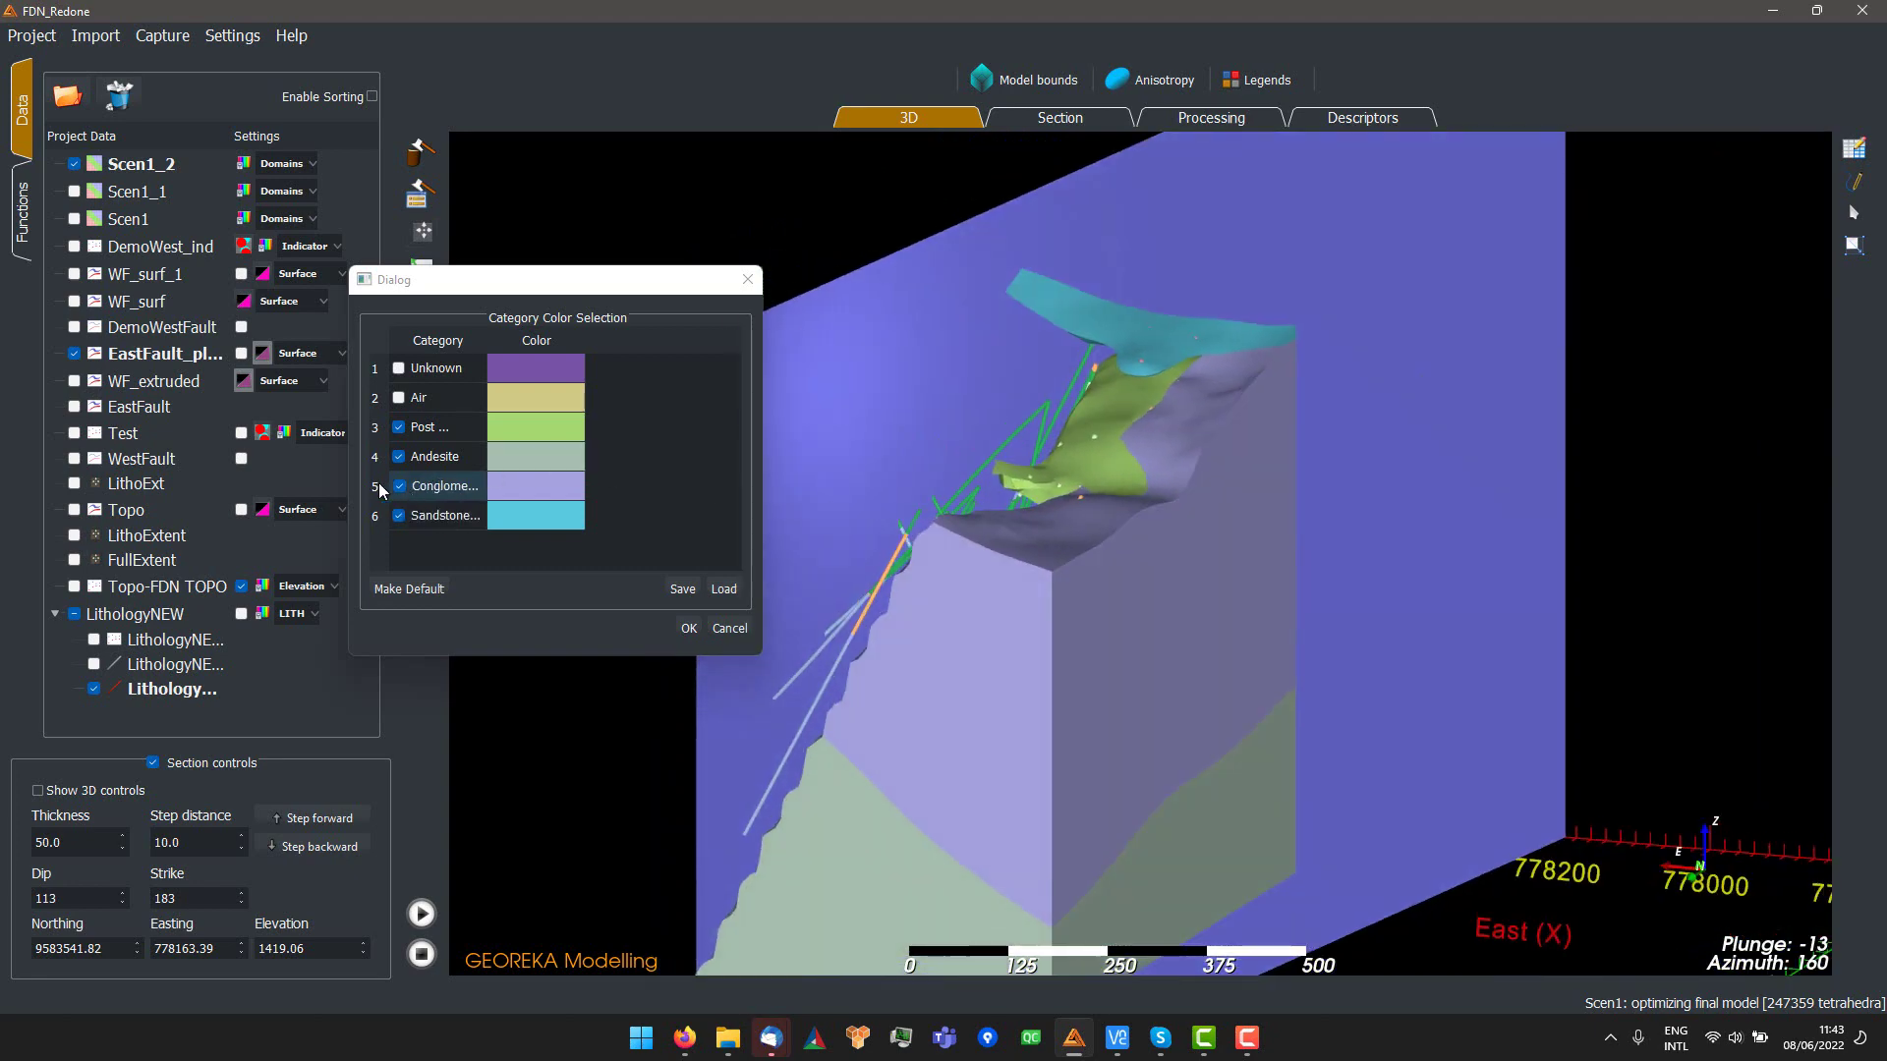
- Toggle the Conglomerate and Andesite categories off and on, inspecting both west-zone volumes from several angles
left_click(399, 485)
left_click(399, 486)
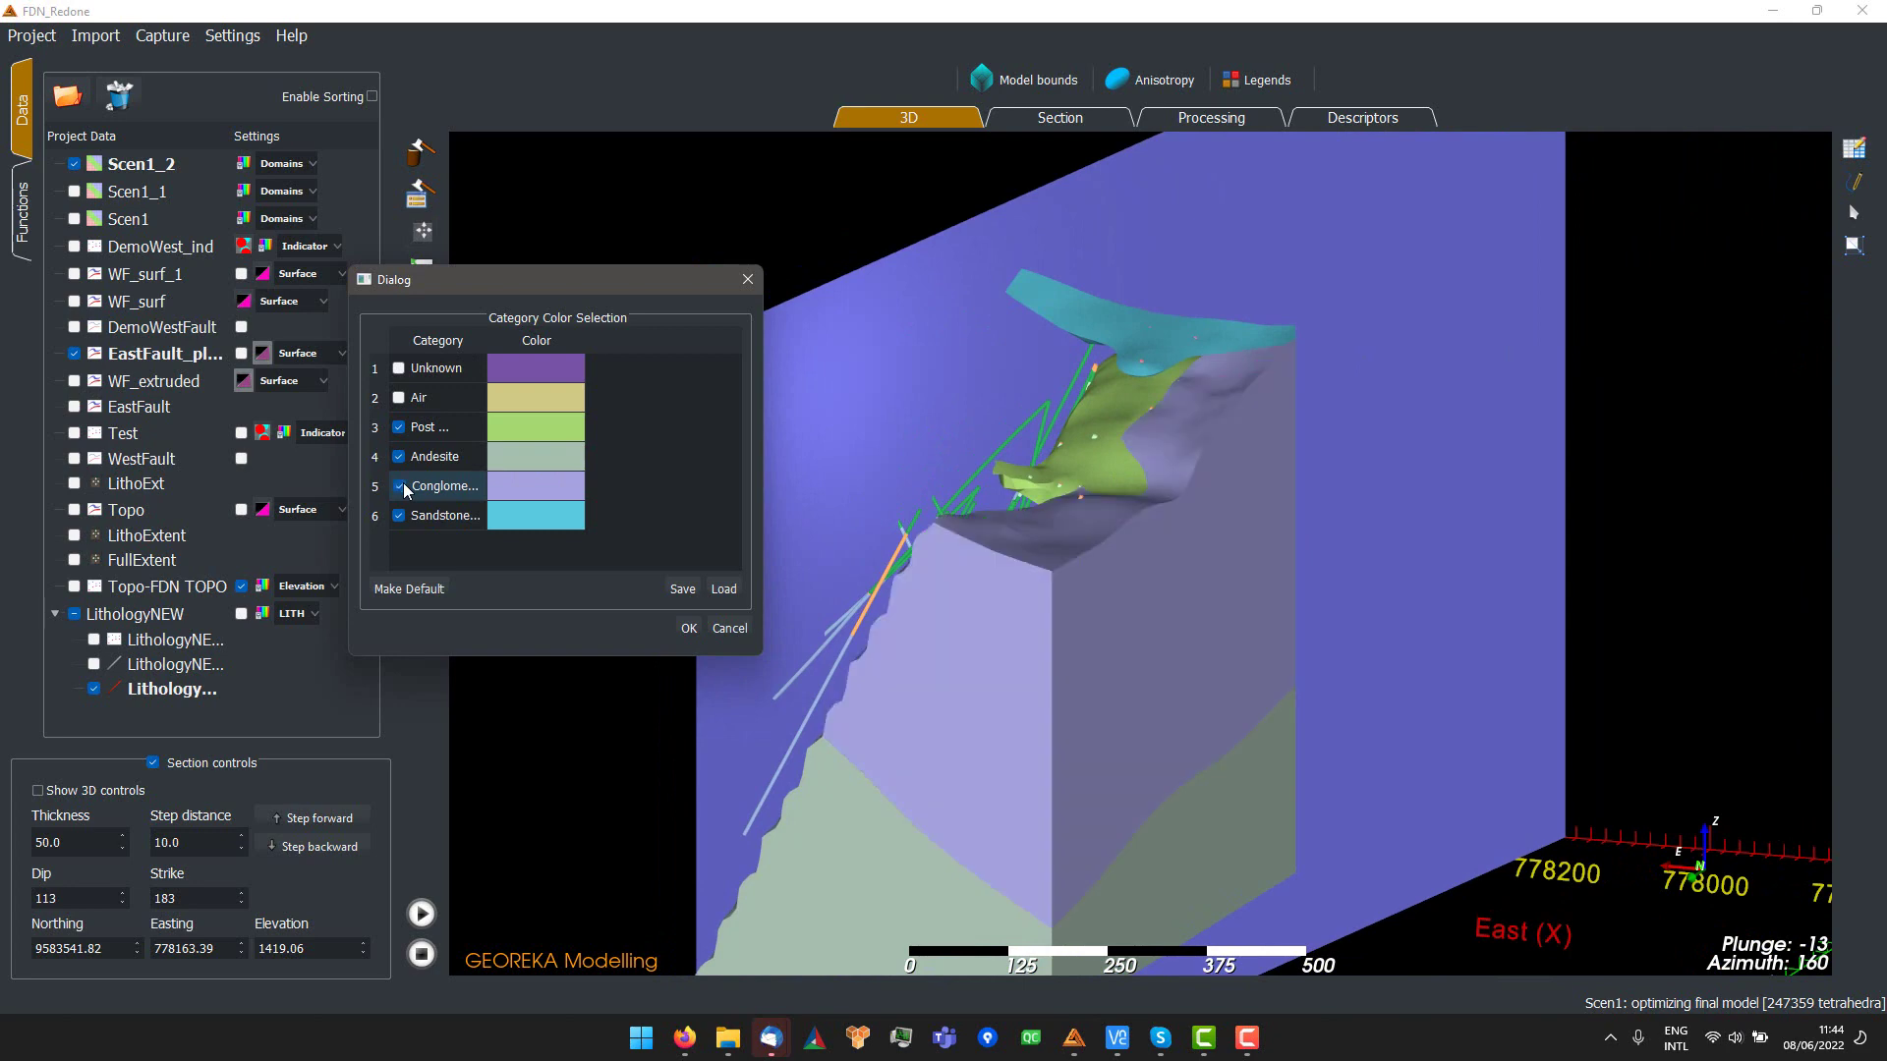
left_click_drag(1132, 674, 1336, 554)
scroll(1337, 554, "down", 2)
left_click_drag(1020, 692, 708, 678)
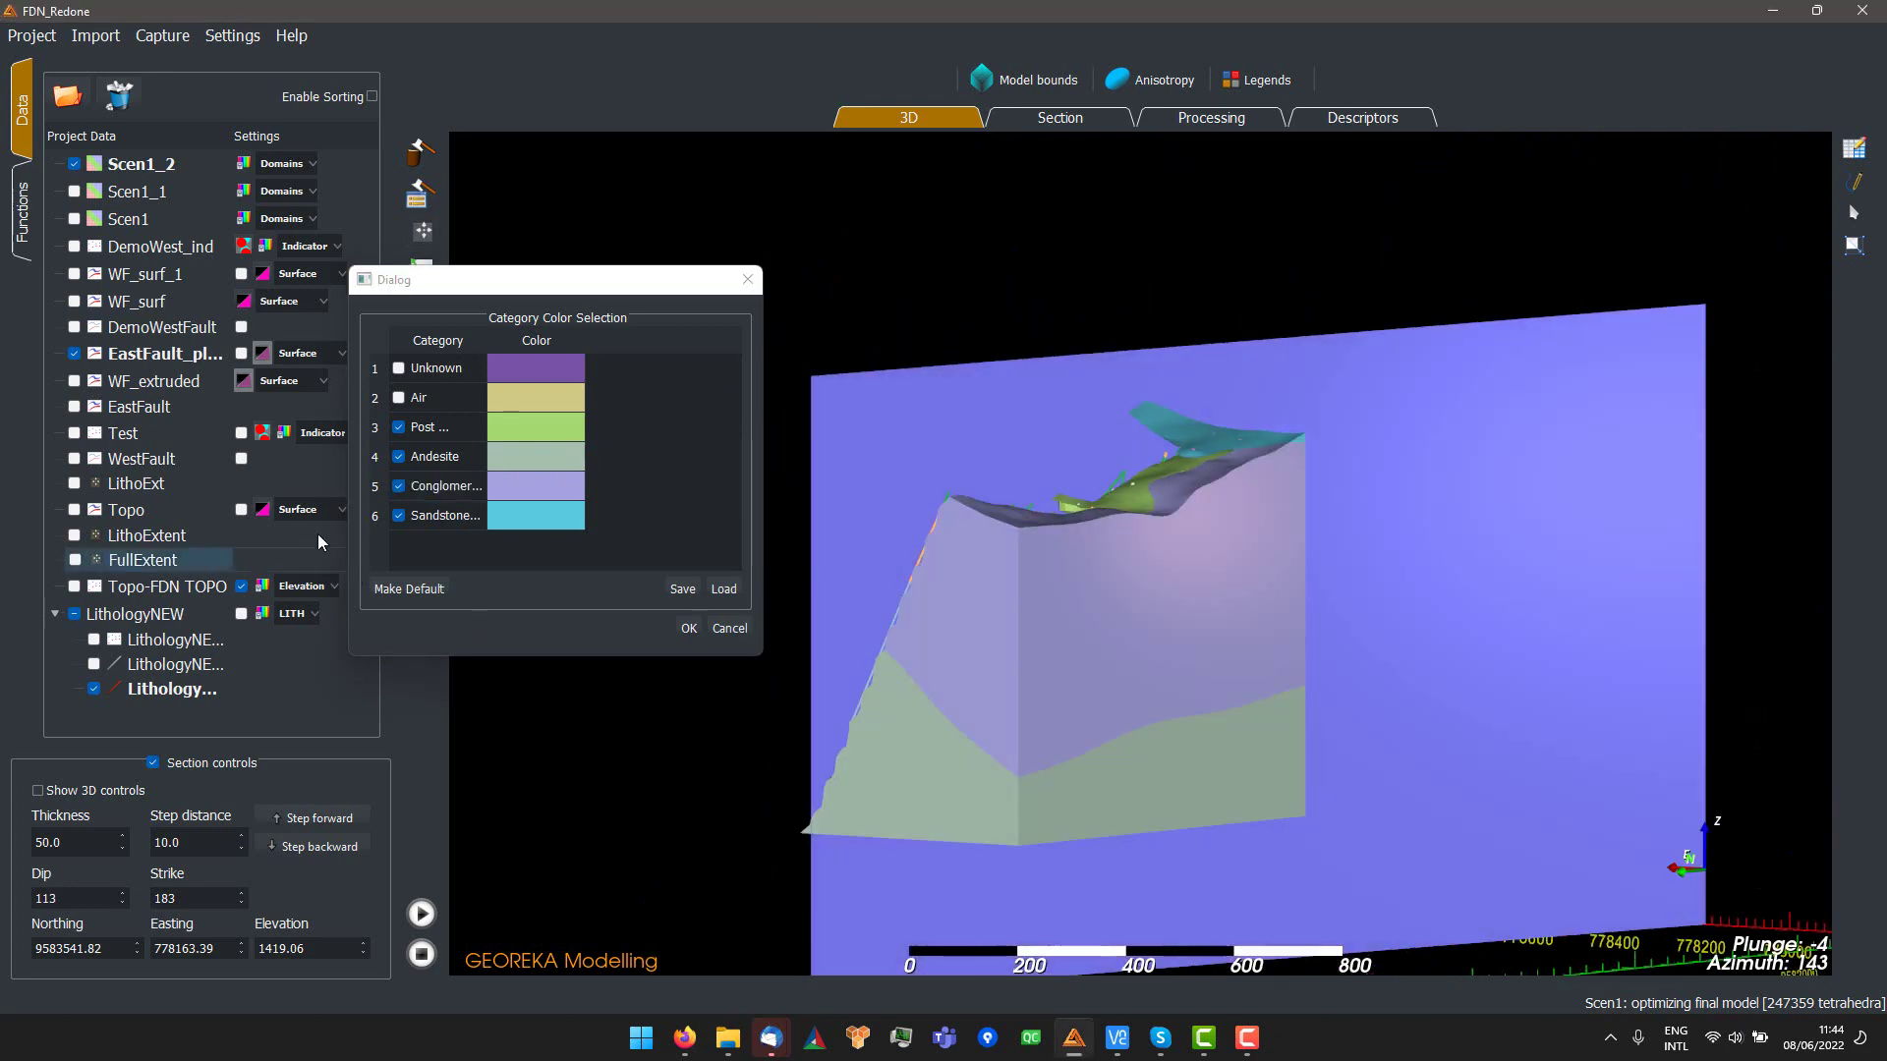
left_click(399, 457)
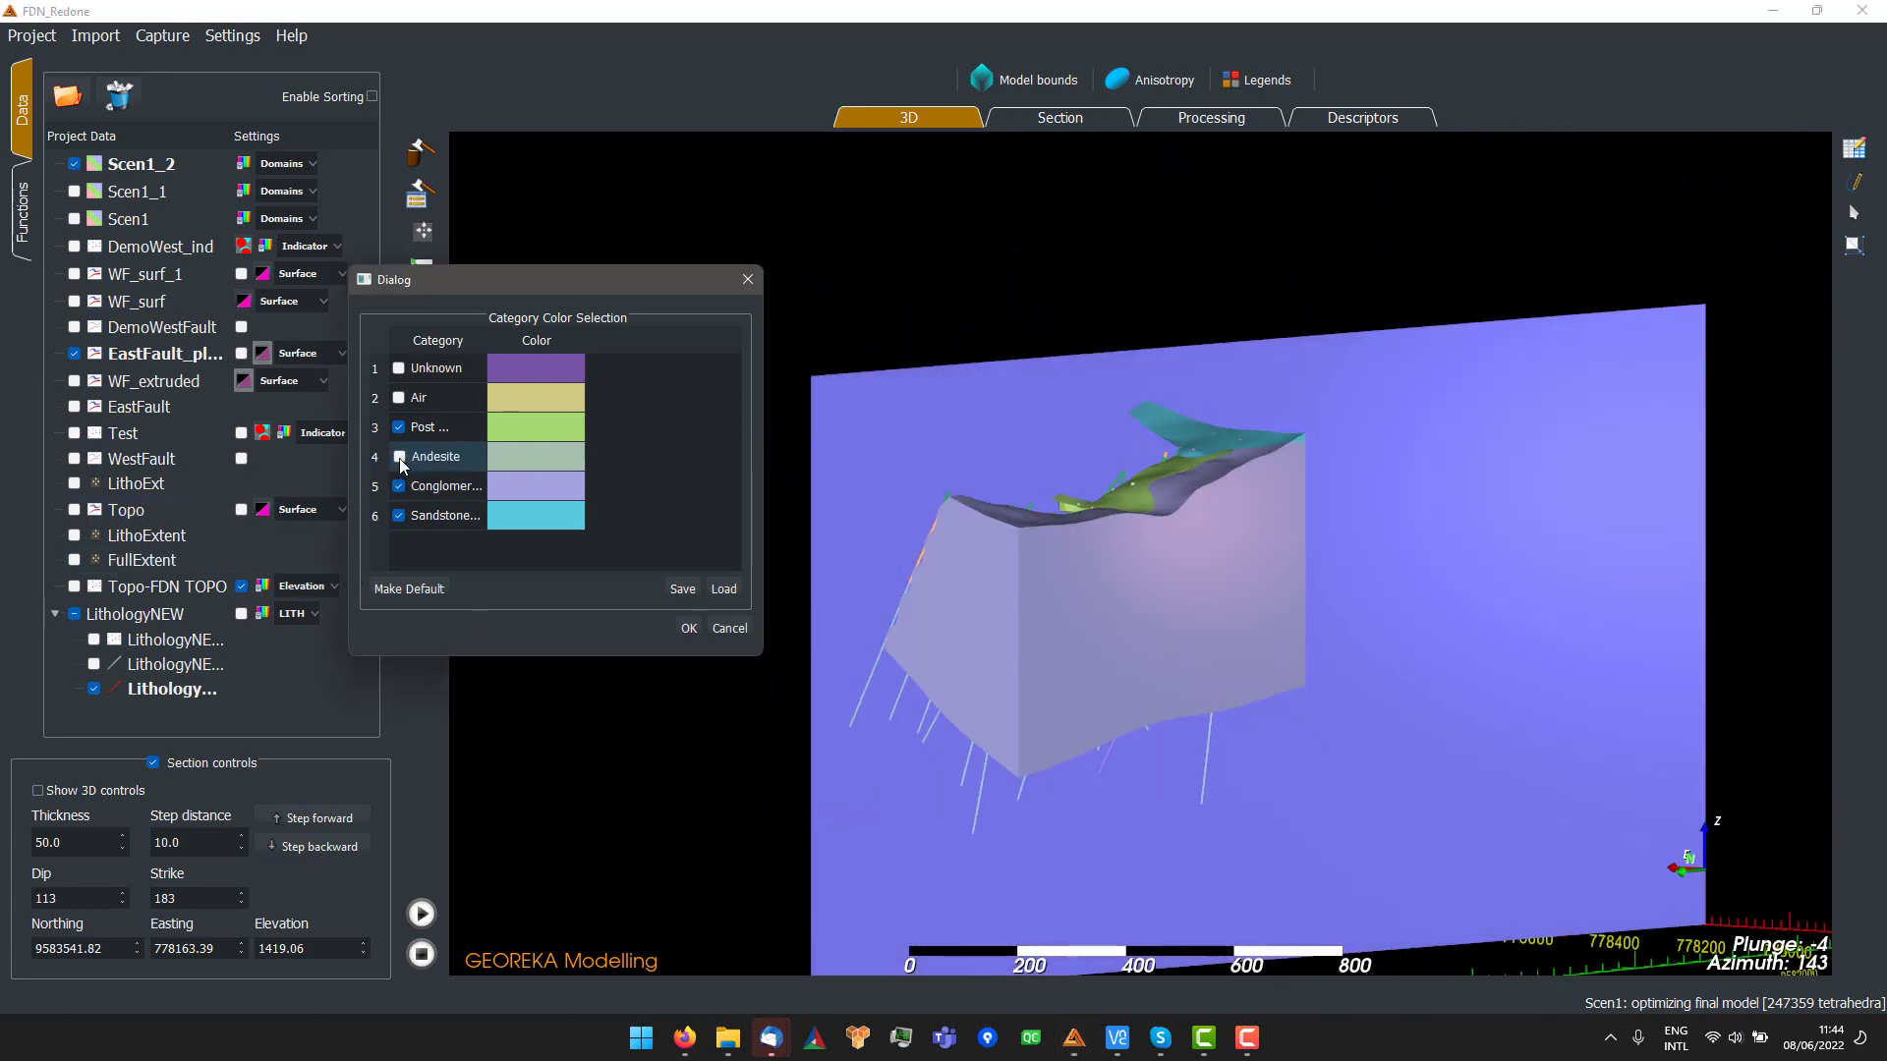
left_click(399, 457)
scroll(1139, 600, "down", 2)
mouse_move(1318, 678)
left_mouse_down()
mouse_move(1524, 692)
mouse_move(1301, 668)
left_mouse_up()
scroll(1189, 564, "up", 2)
left_click_drag(1189, 564, 1268, 546)
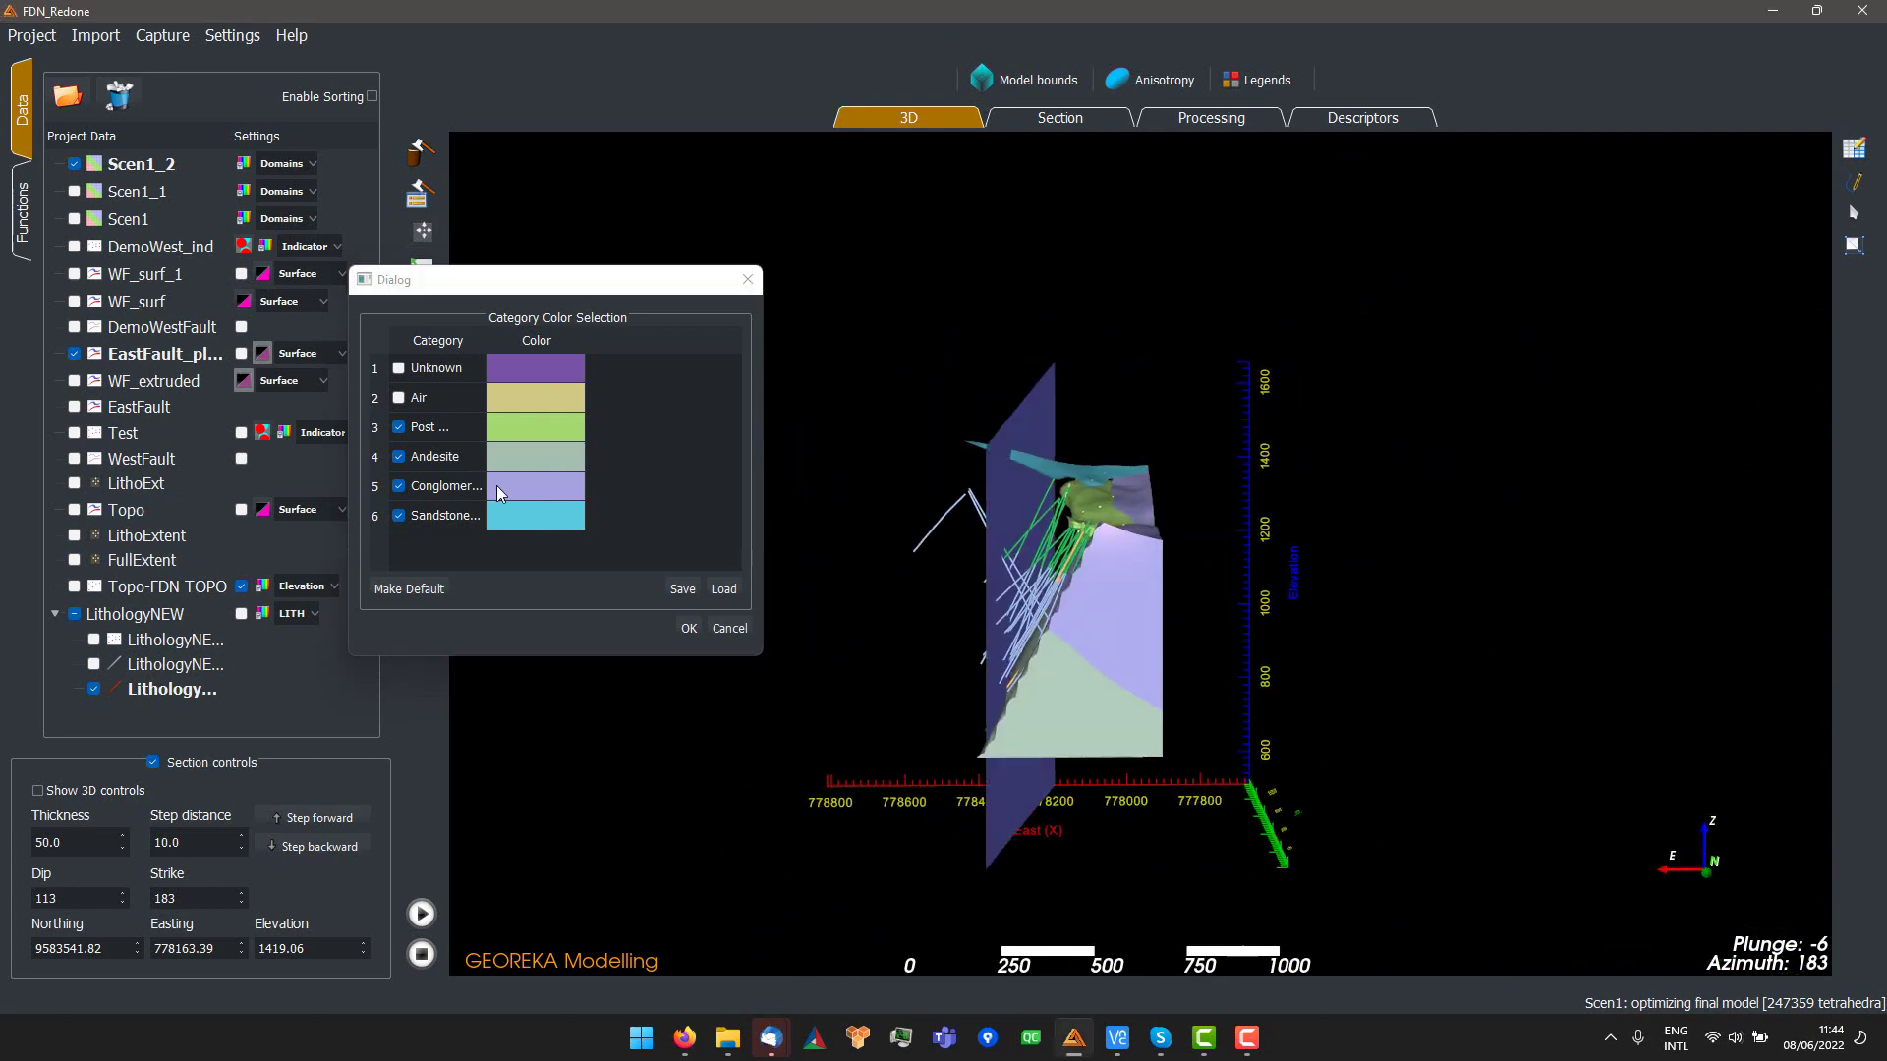
- Toggle the Unknown category of Scen1_2 off and on to compare the unassigned block with the subdivided west zone
left_click(397, 375)
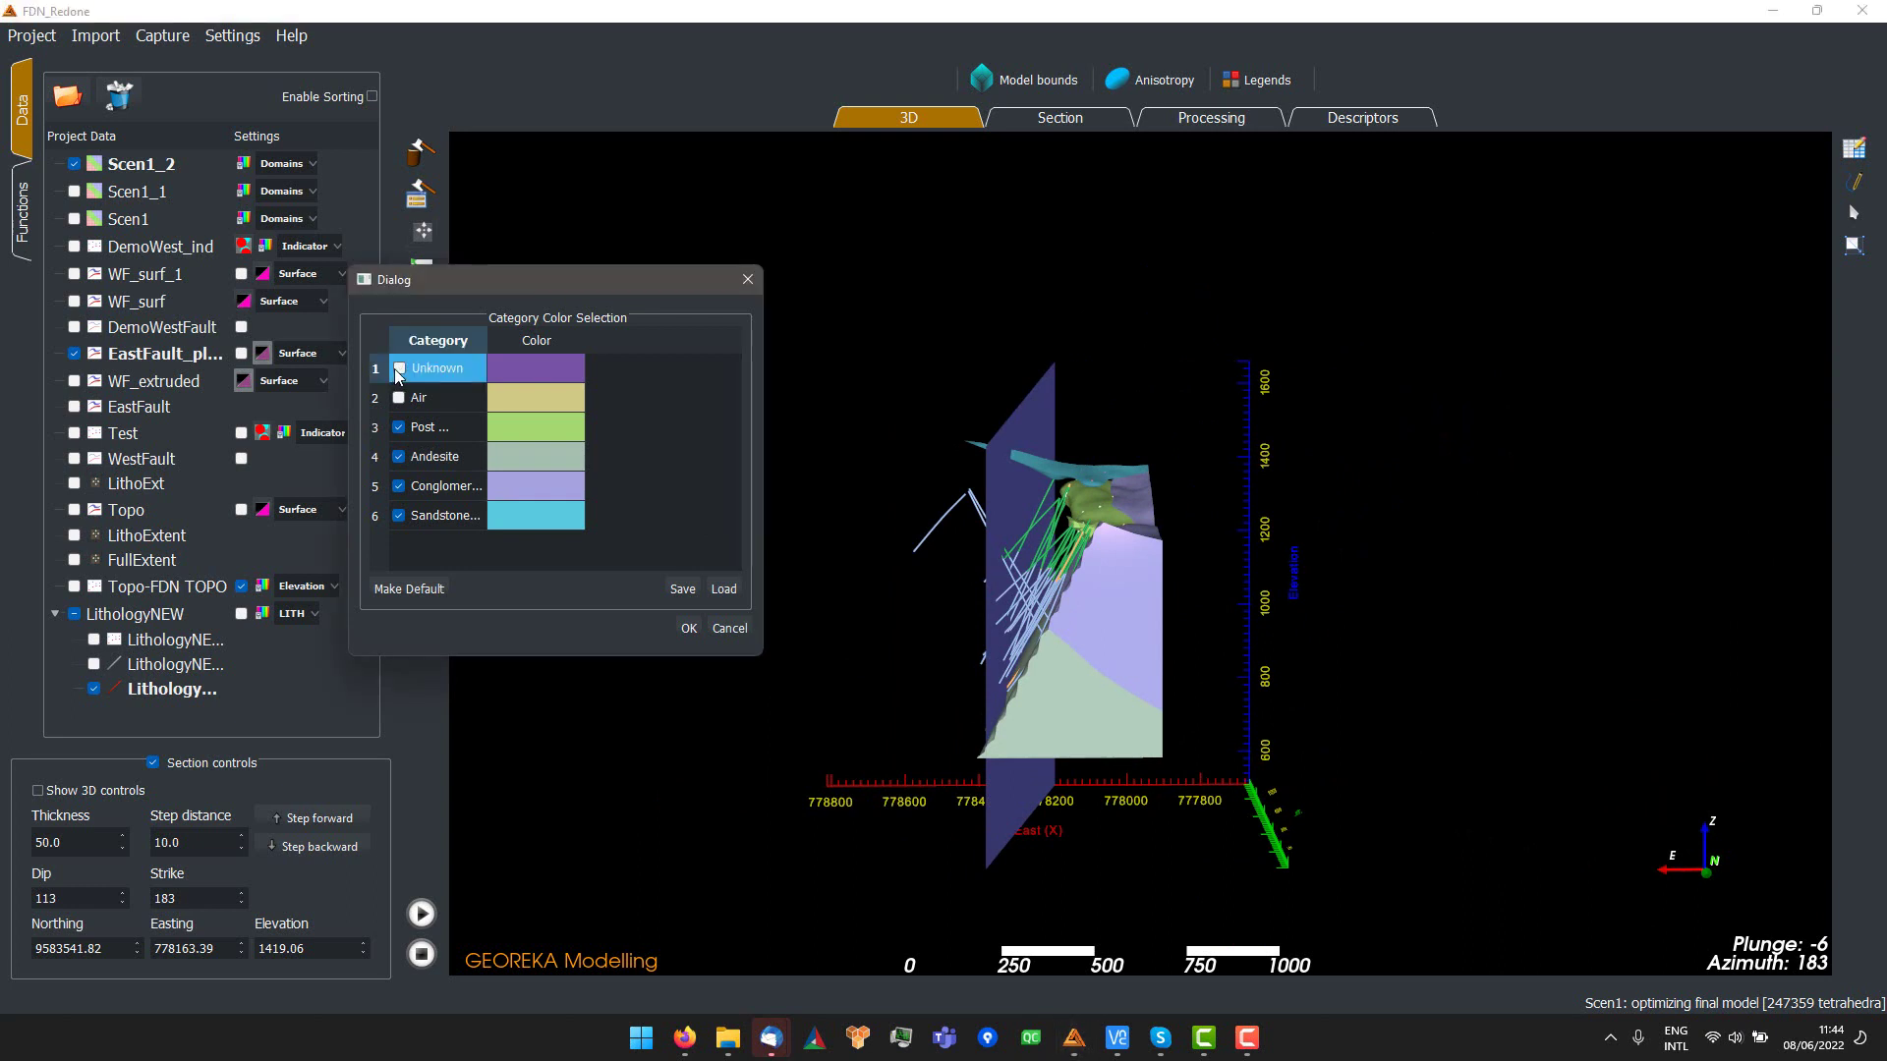
left_click(398, 369)
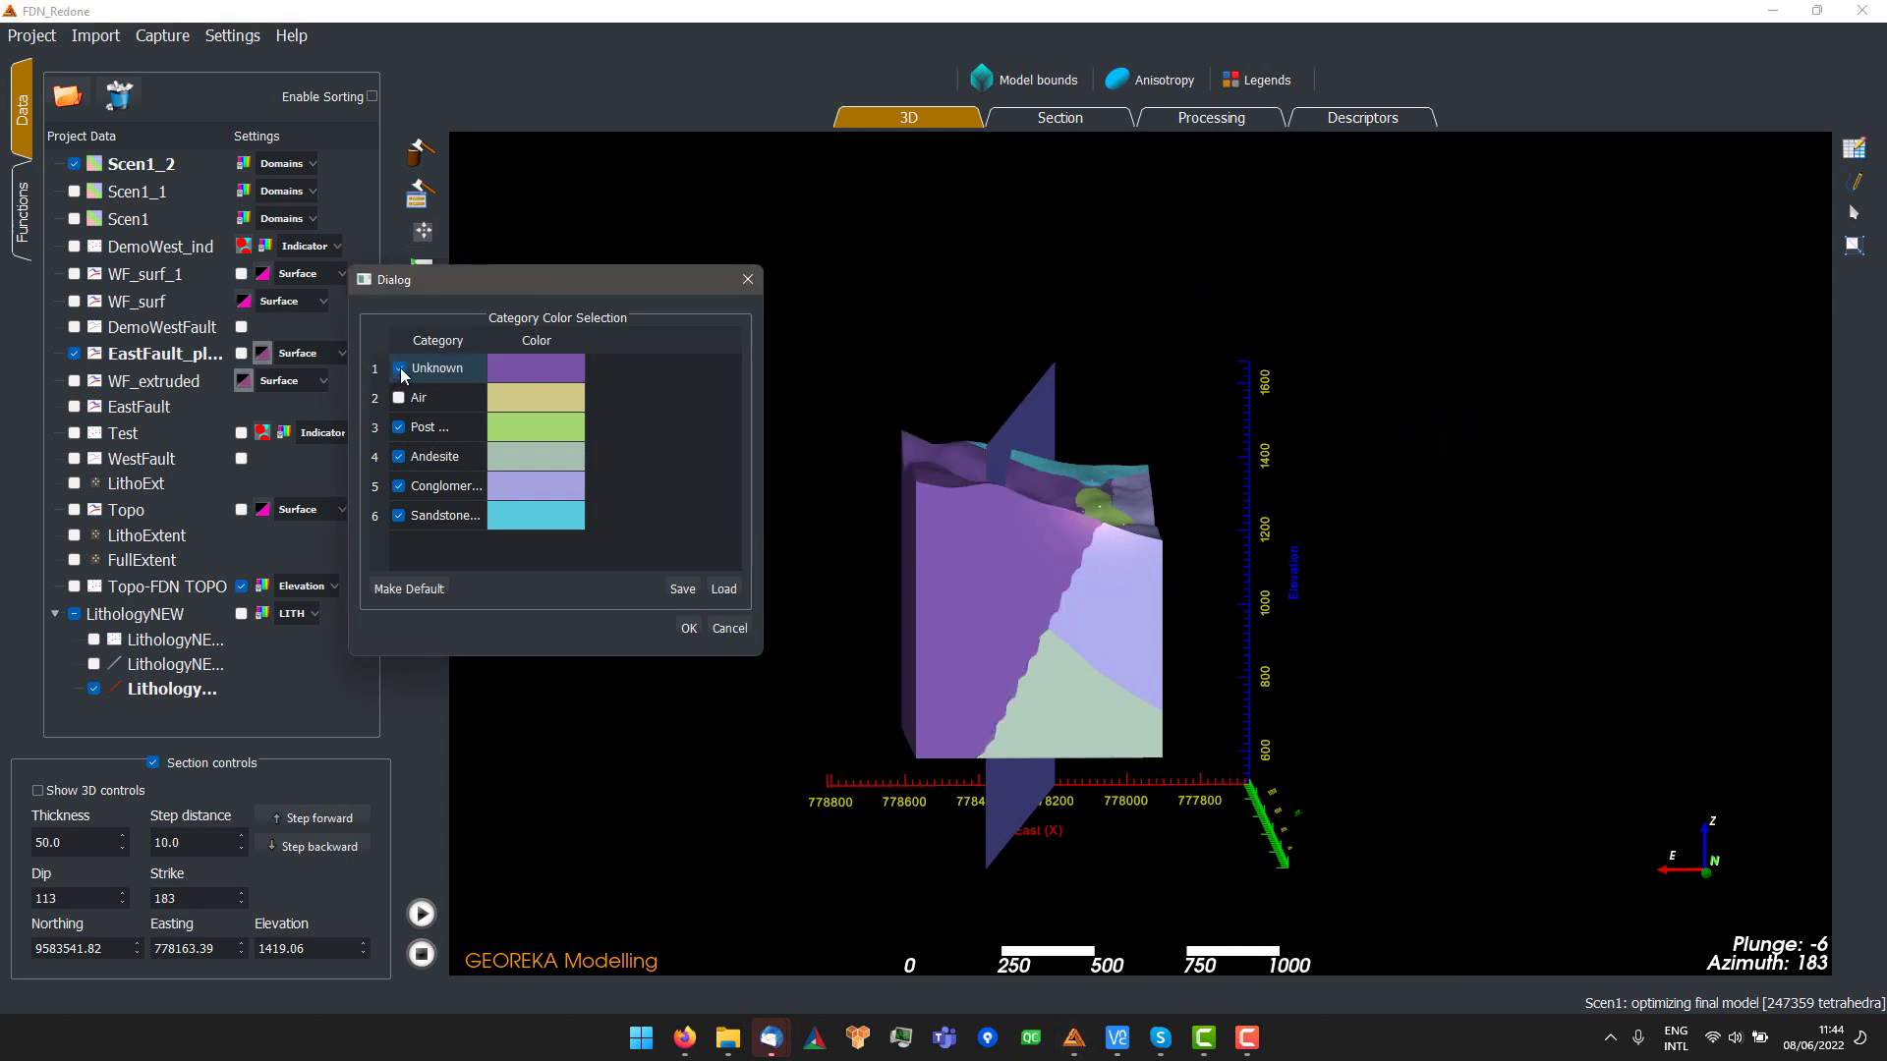
left_click(399, 369)
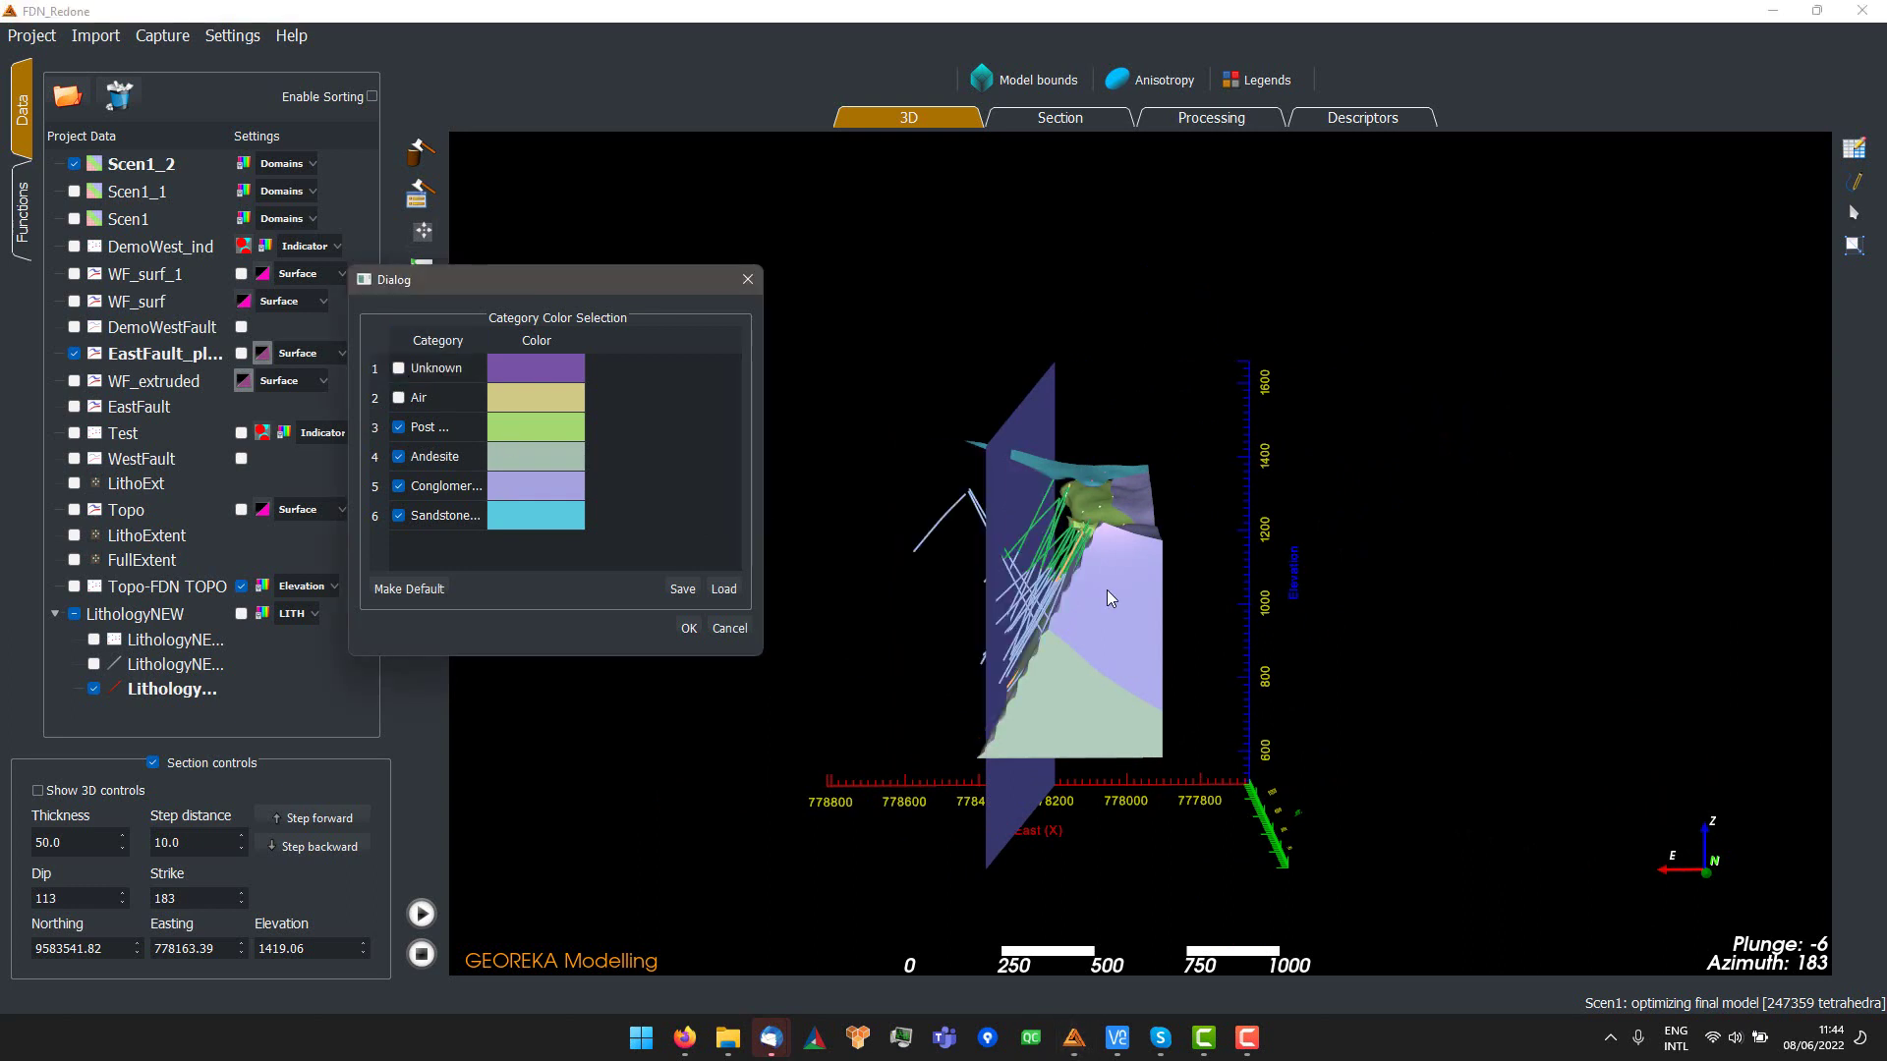
left_click(399, 368)
left_click_drag(782, 462, 940, 575)
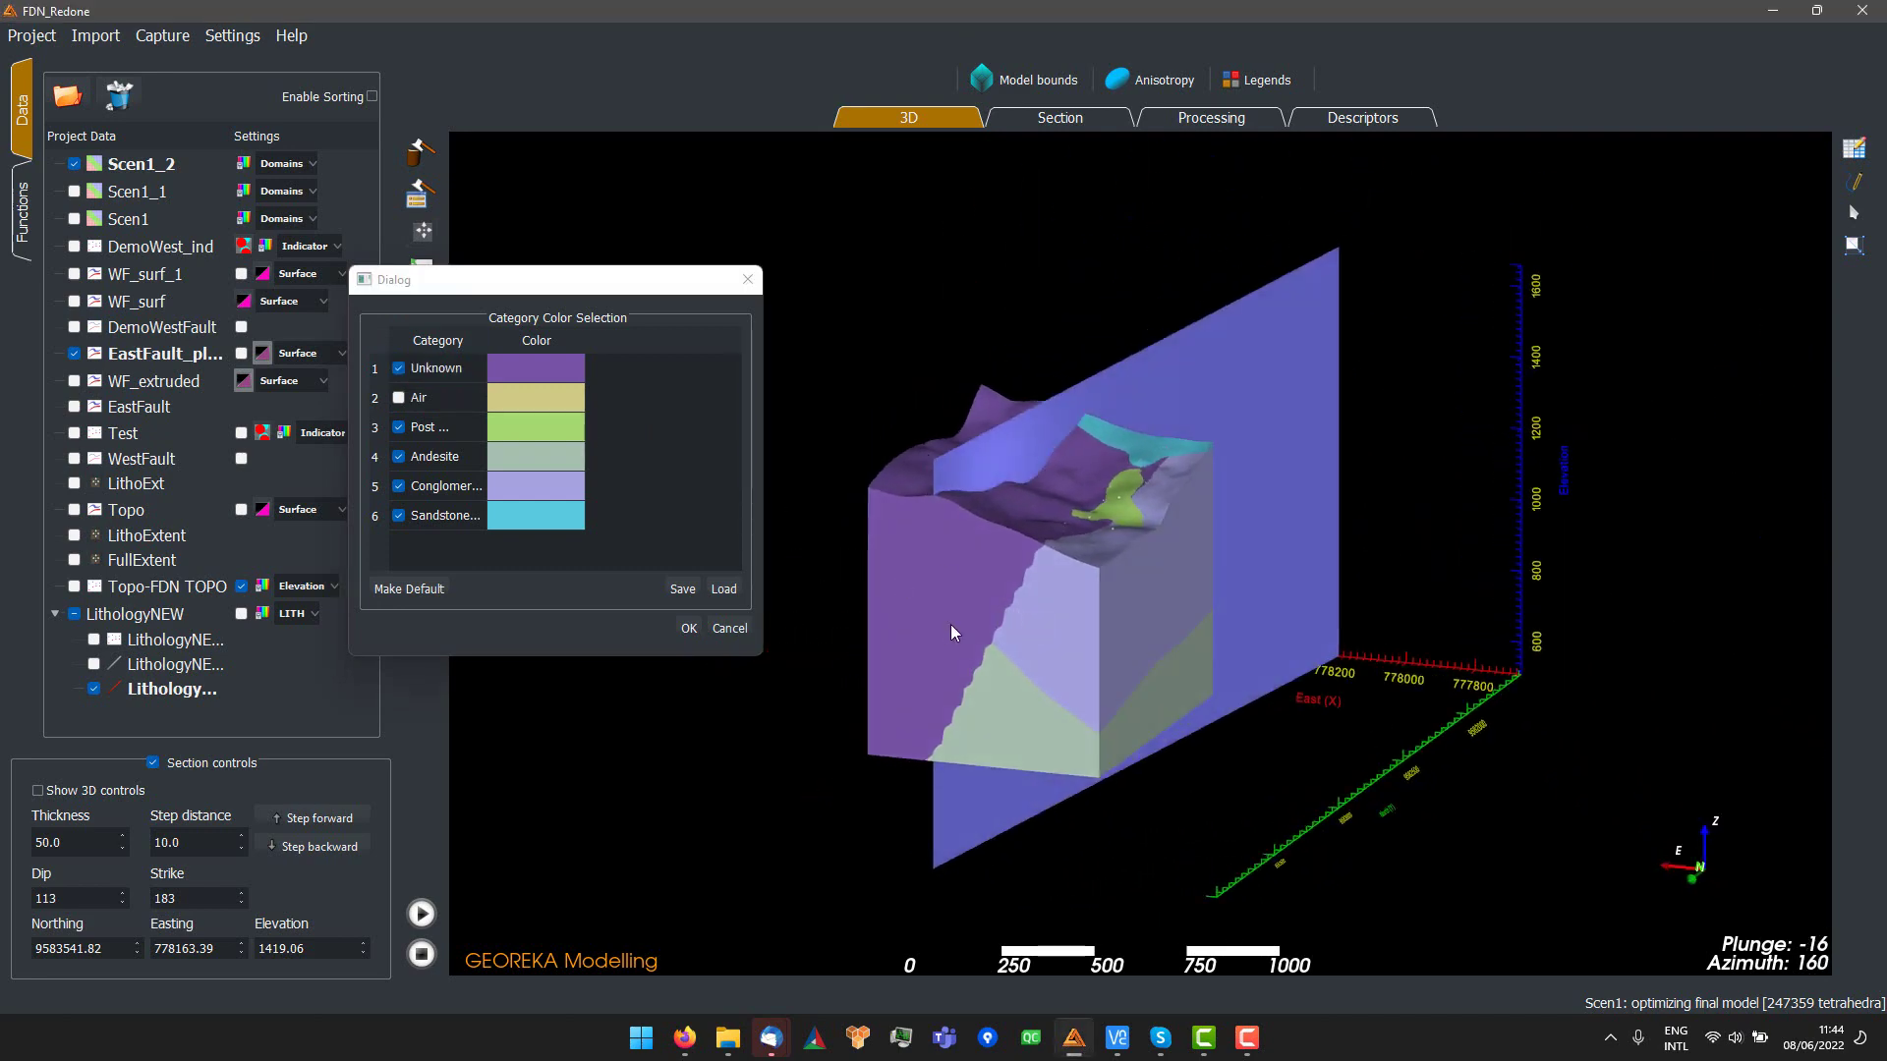
- Accept the category colour settings and delete the Scen1_2 model from the project data
left_click(691, 634)
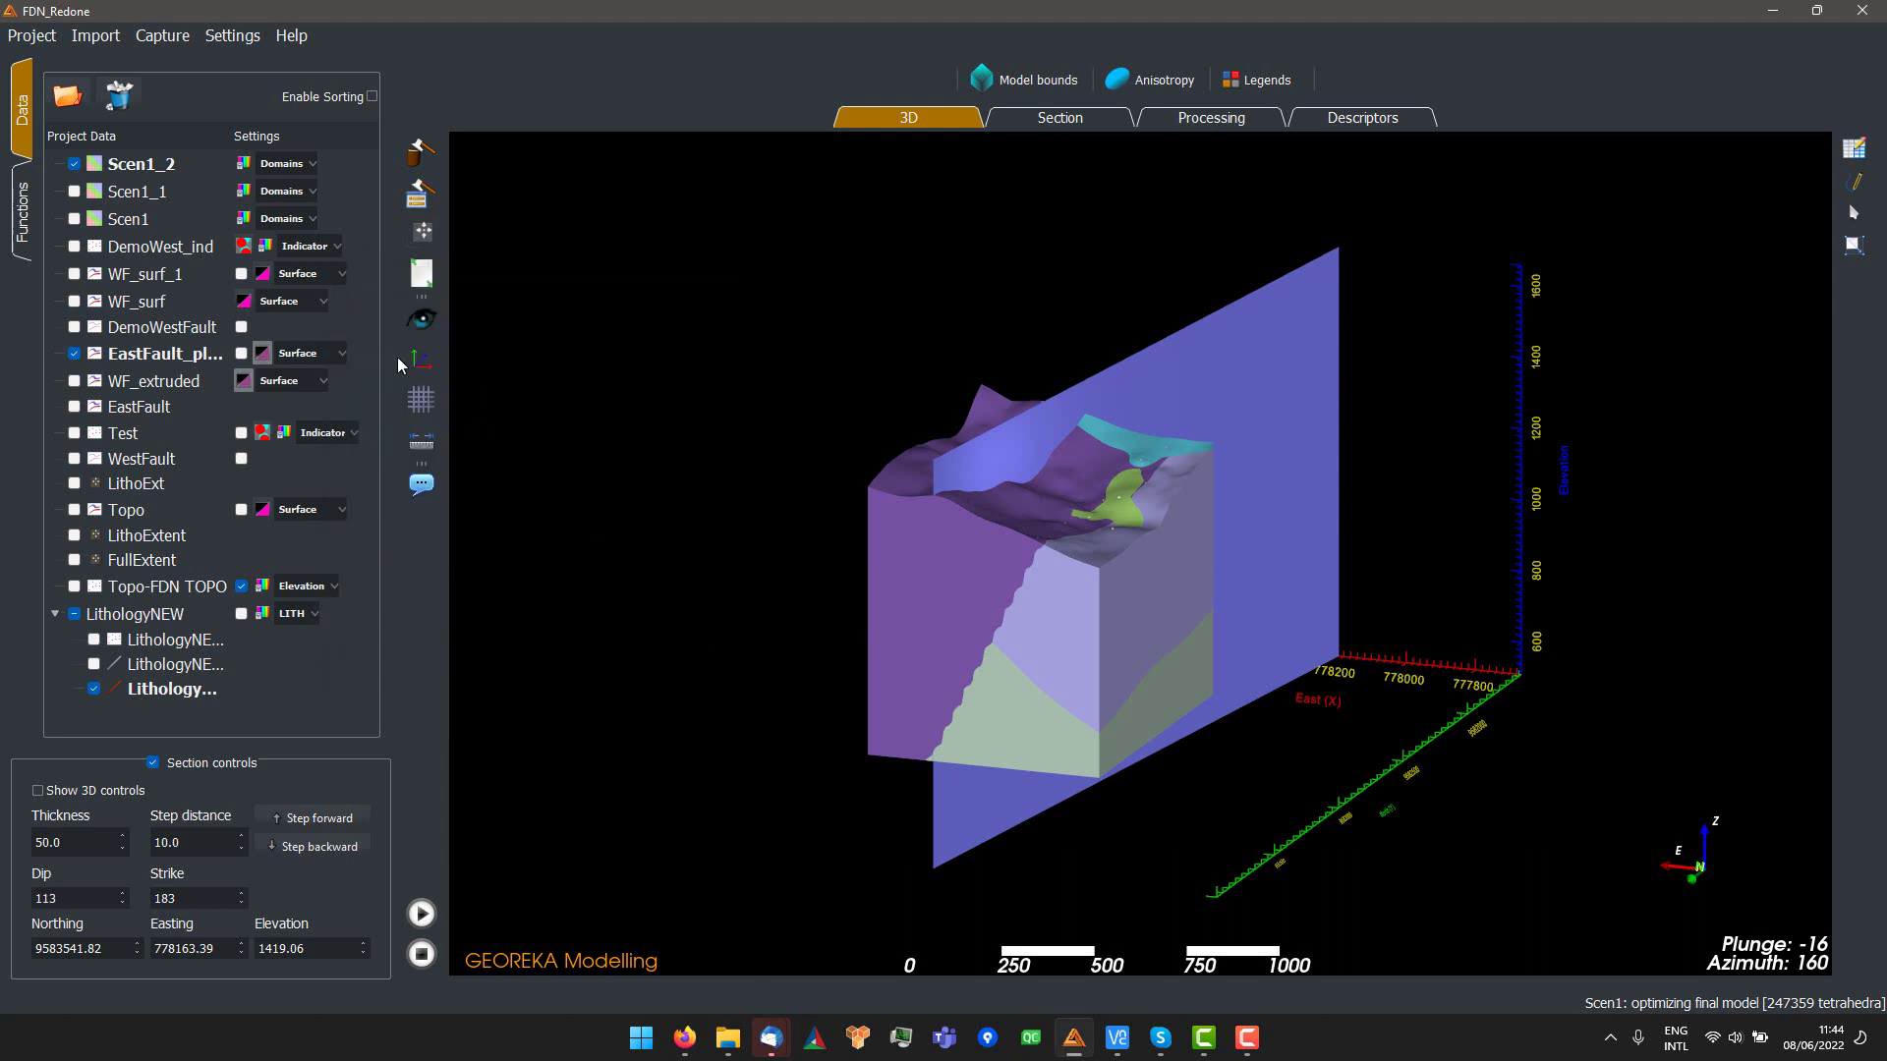
left_click(143, 164)
left_click(116, 102)
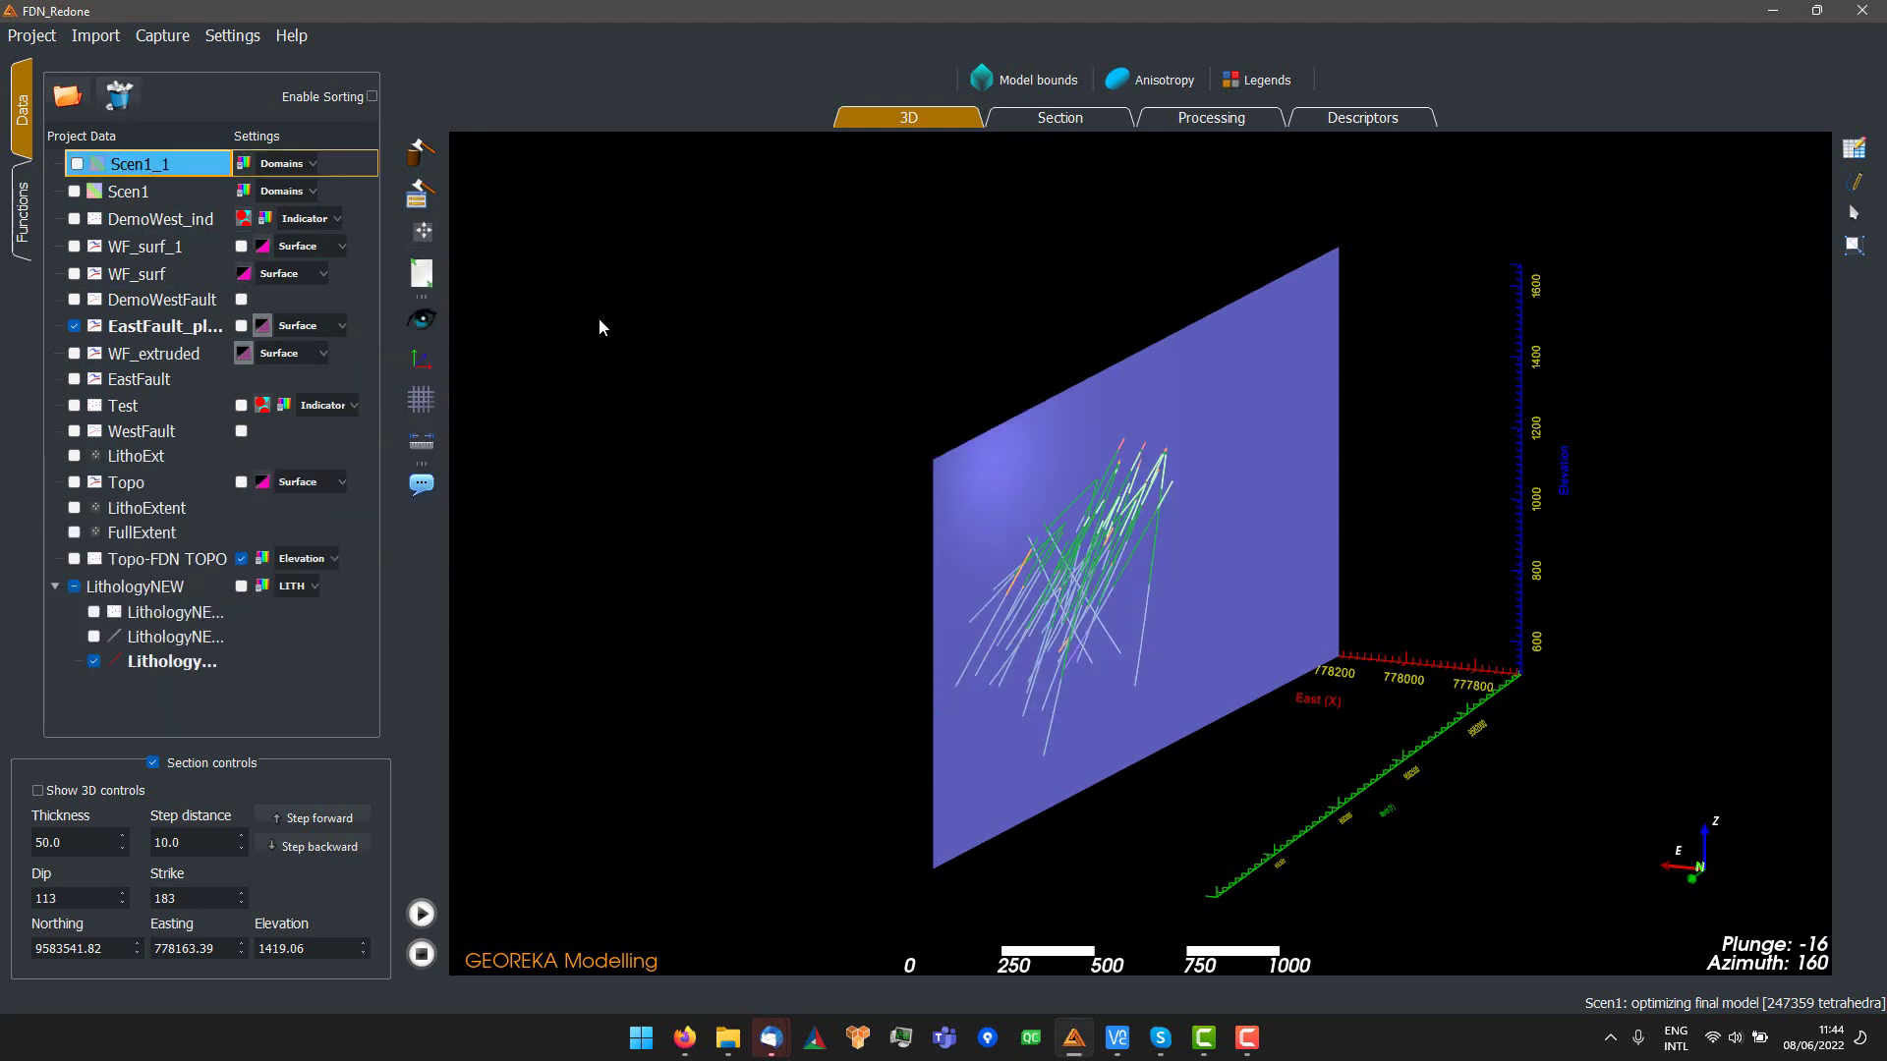
left_click(1307, 119)
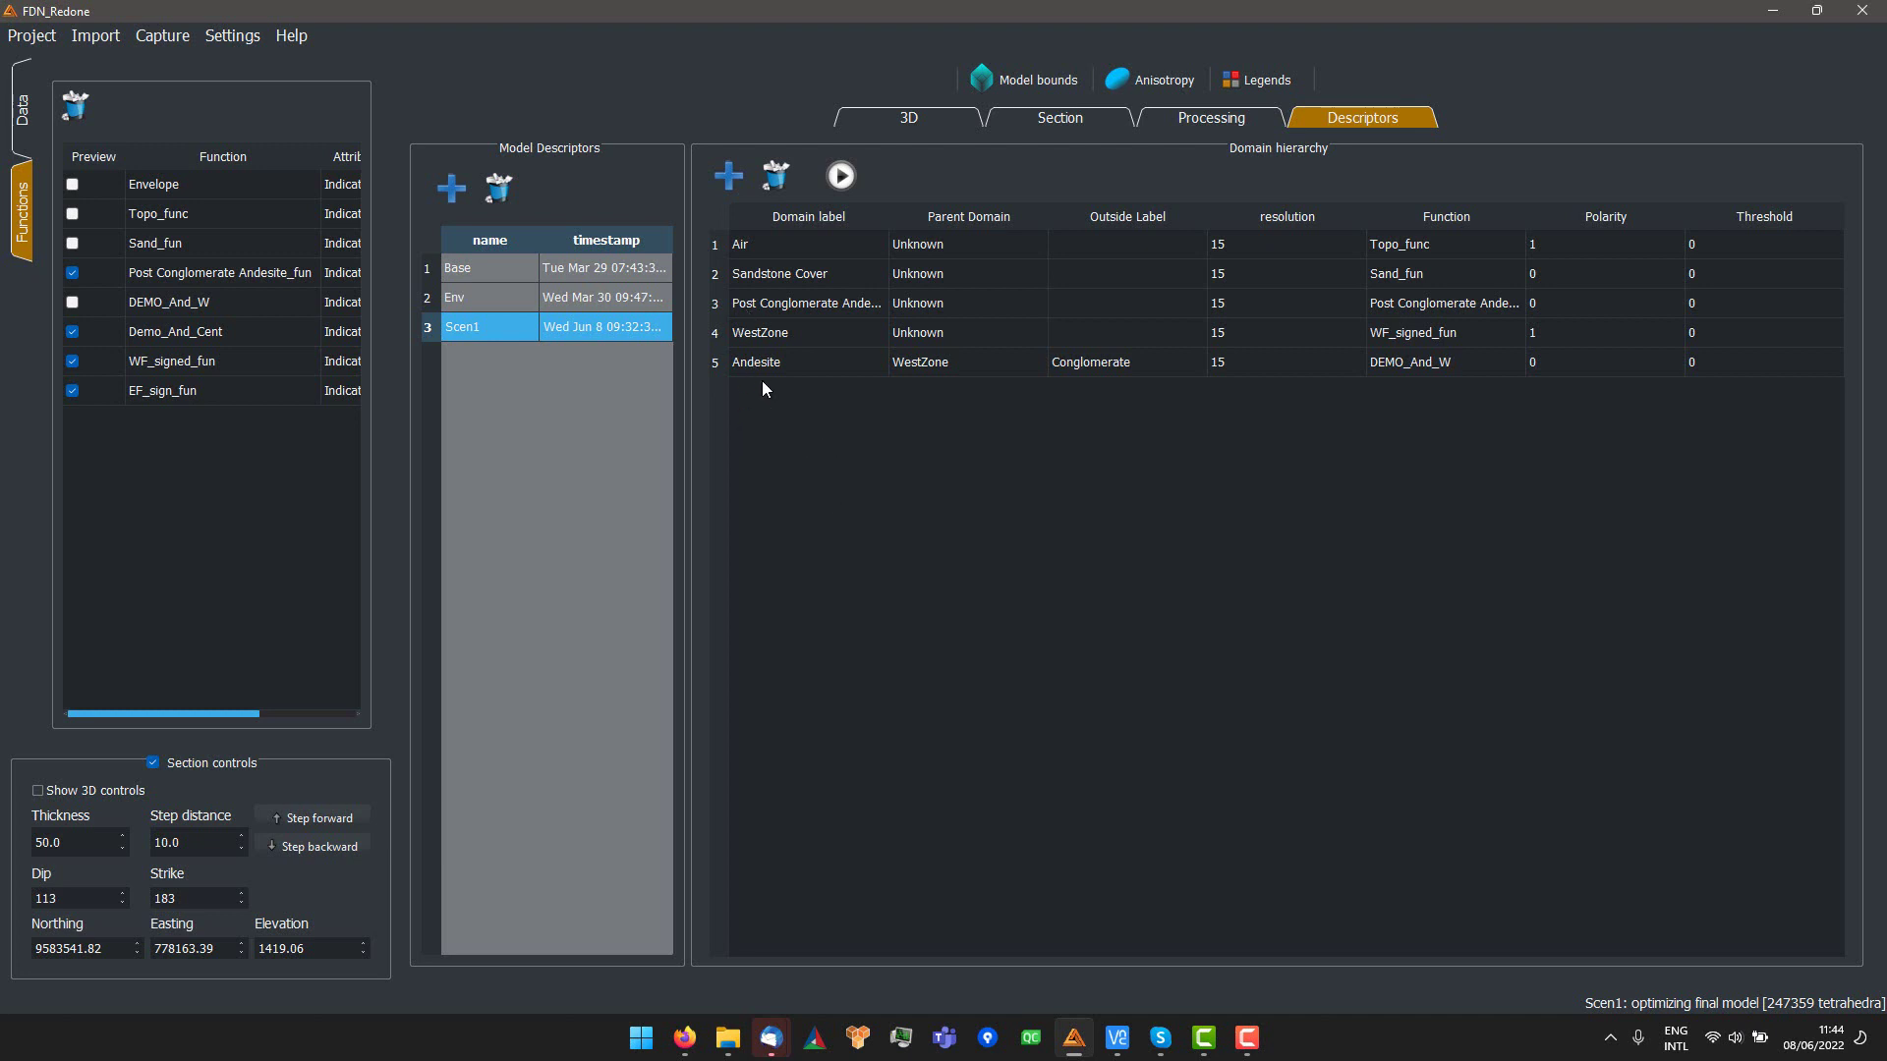
left_click(728, 179)
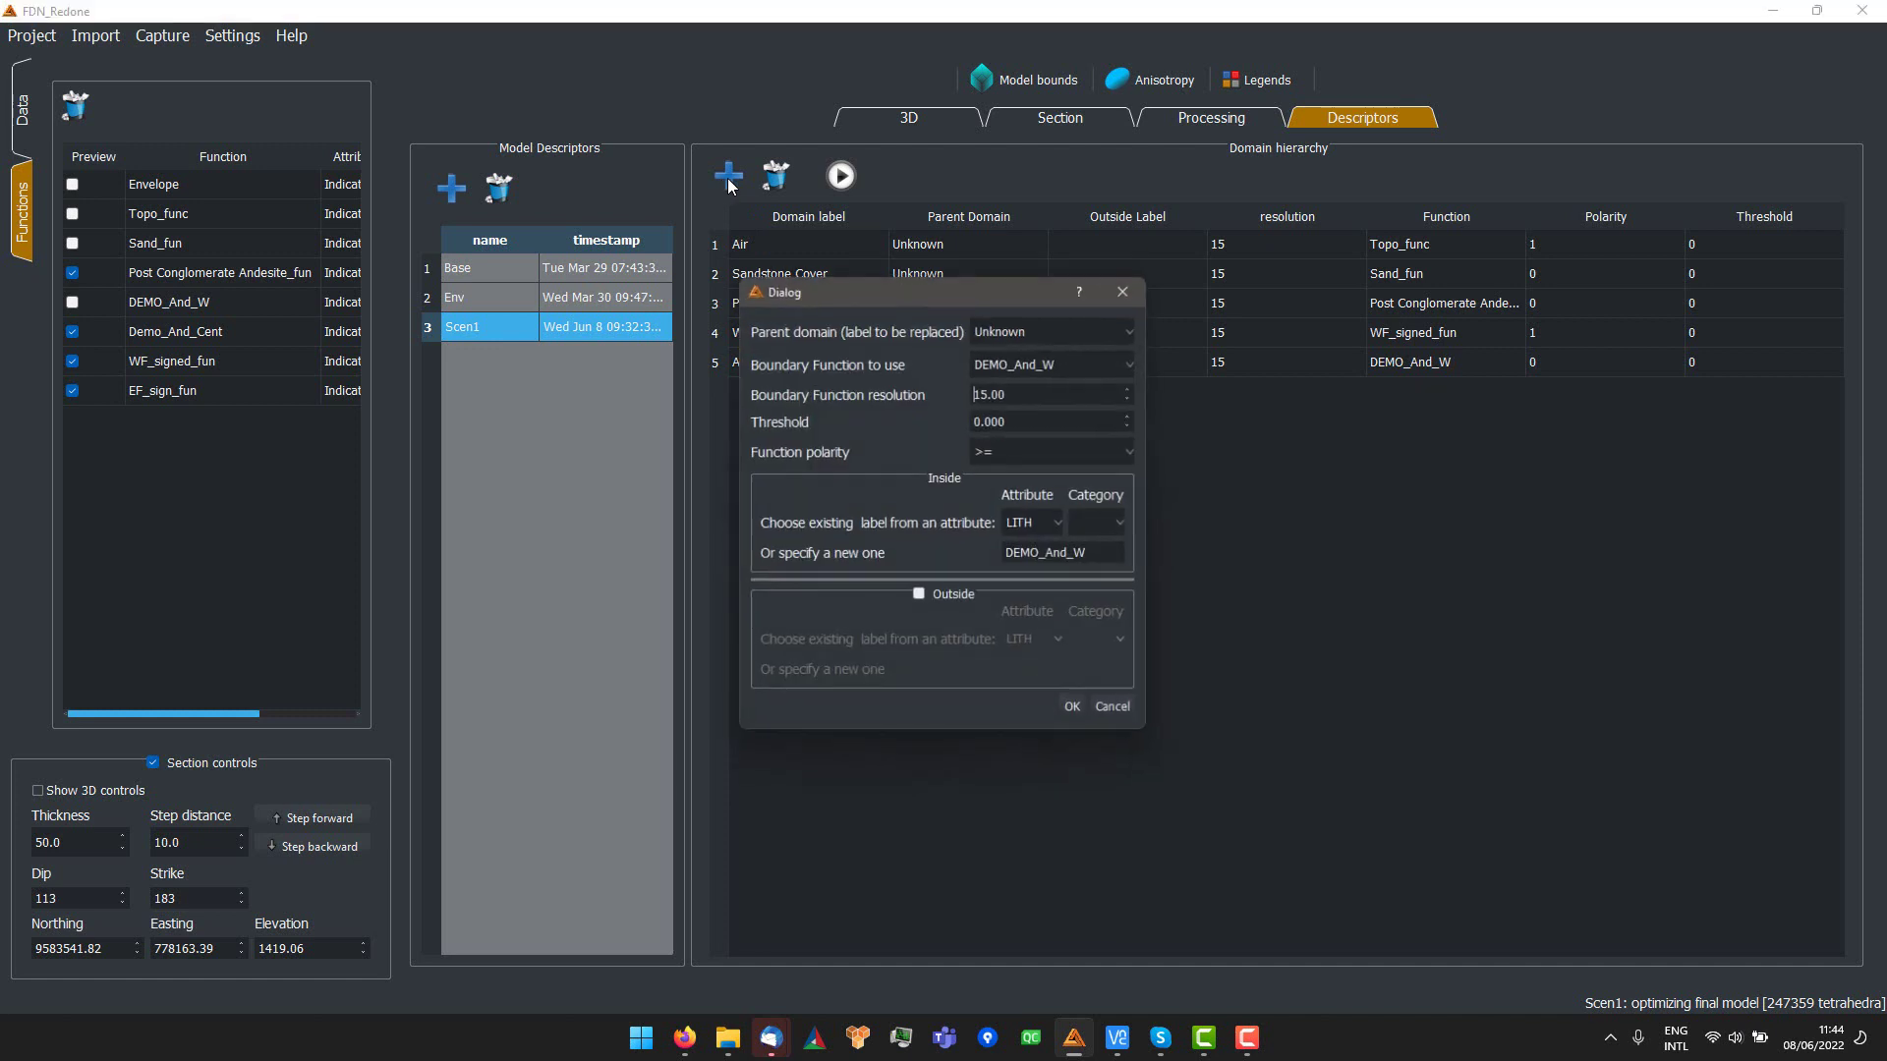
left_click(1040, 330)
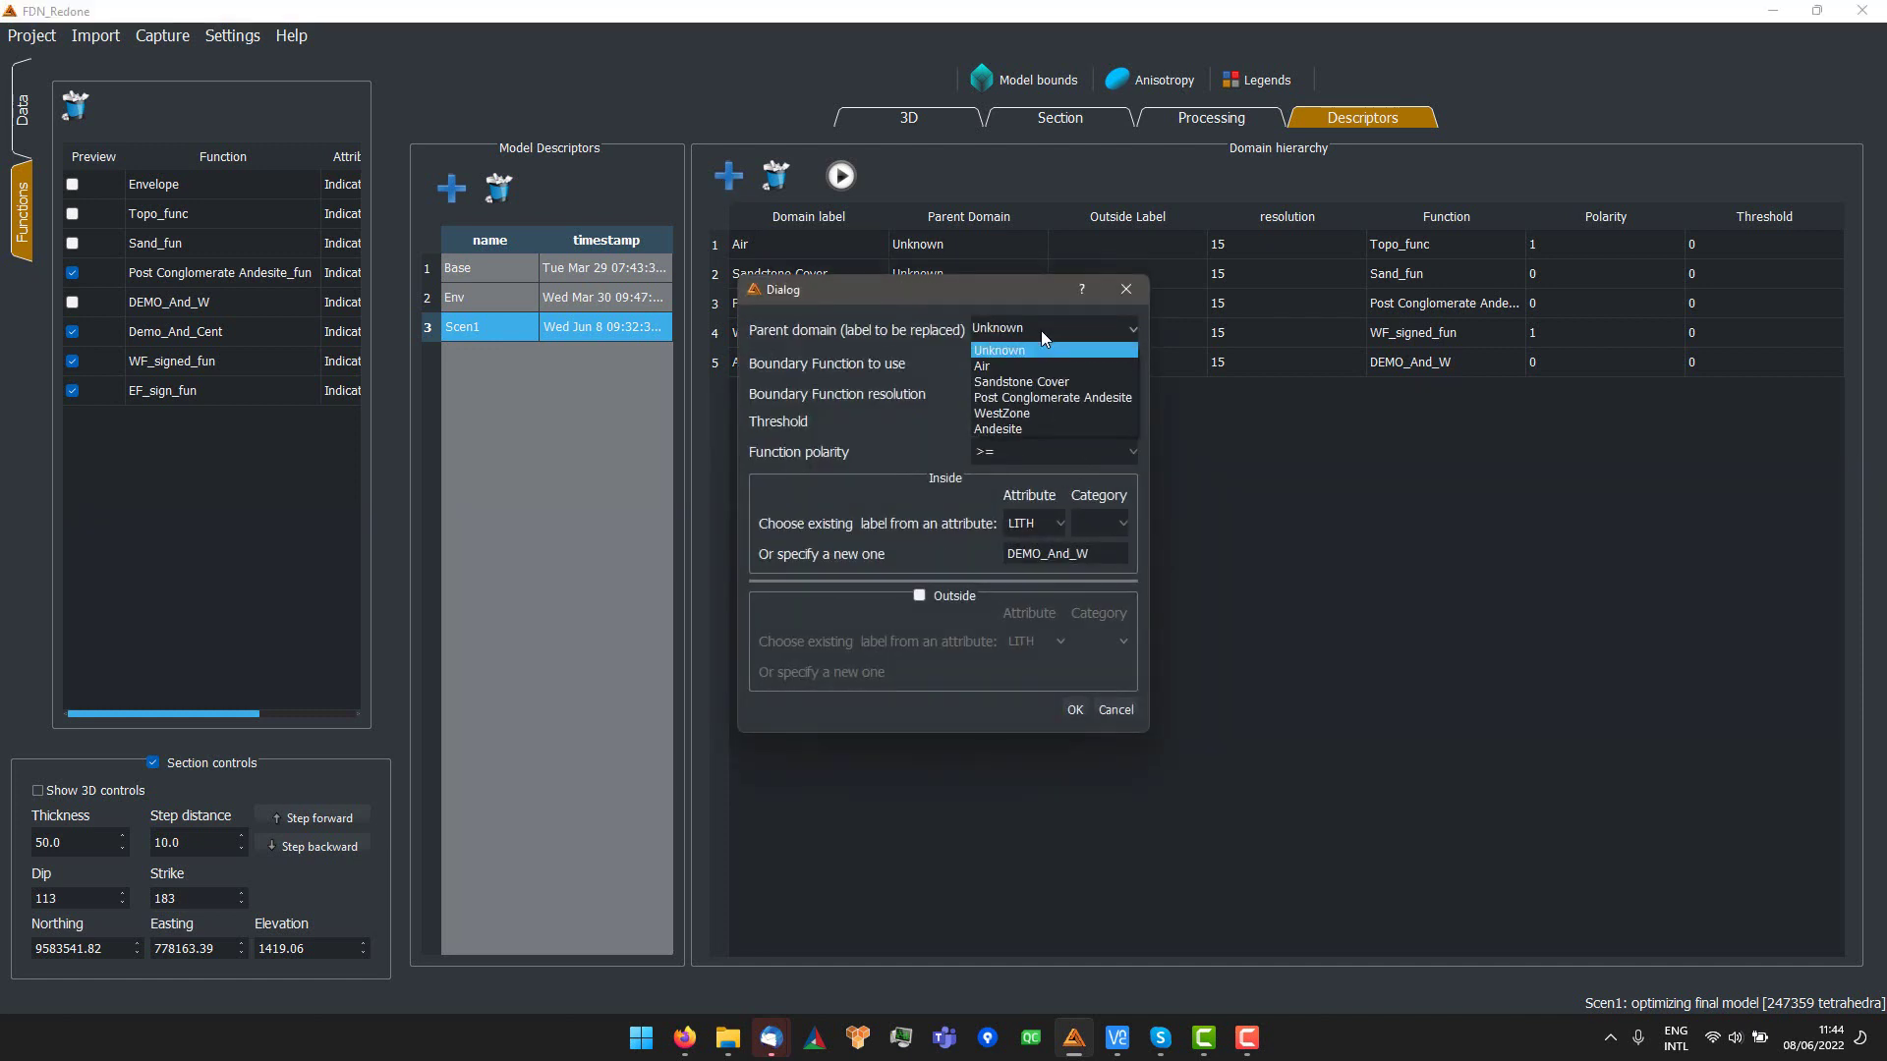
left_click(1040, 330)
left_click(1036, 371)
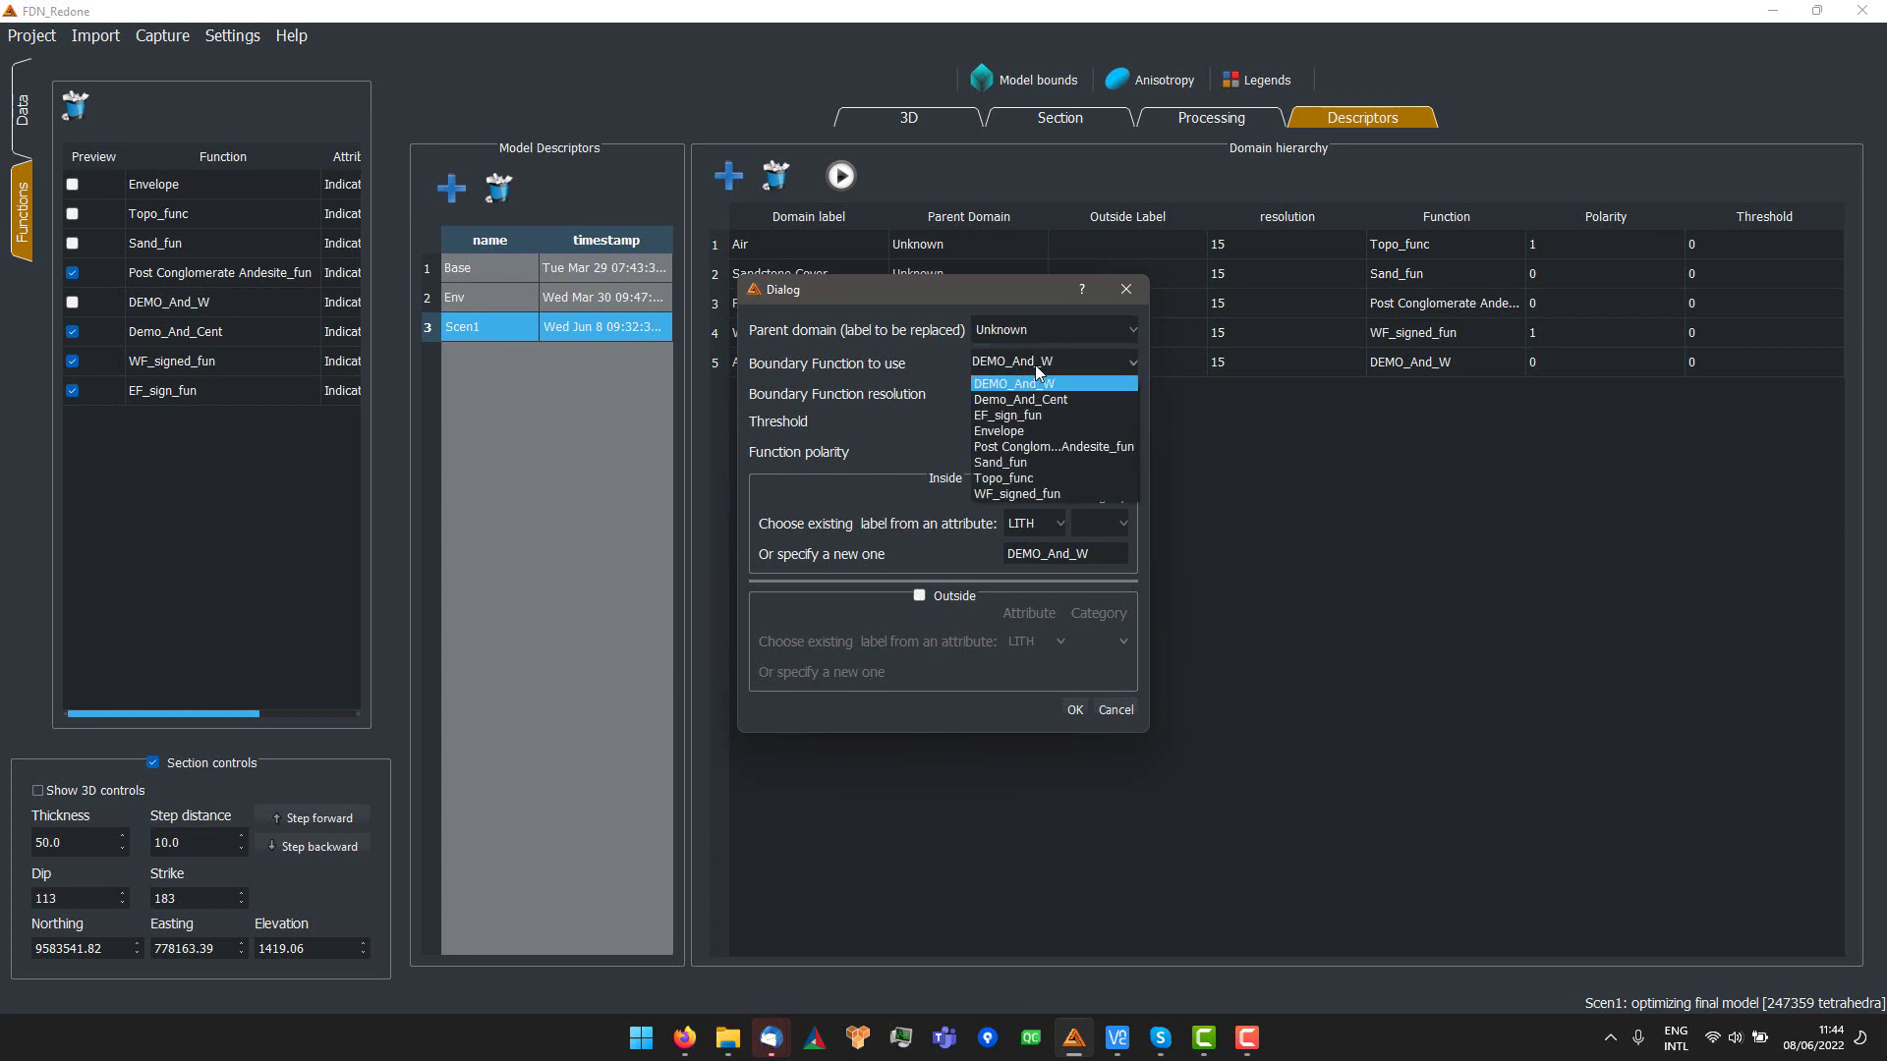
left_click(1002, 417)
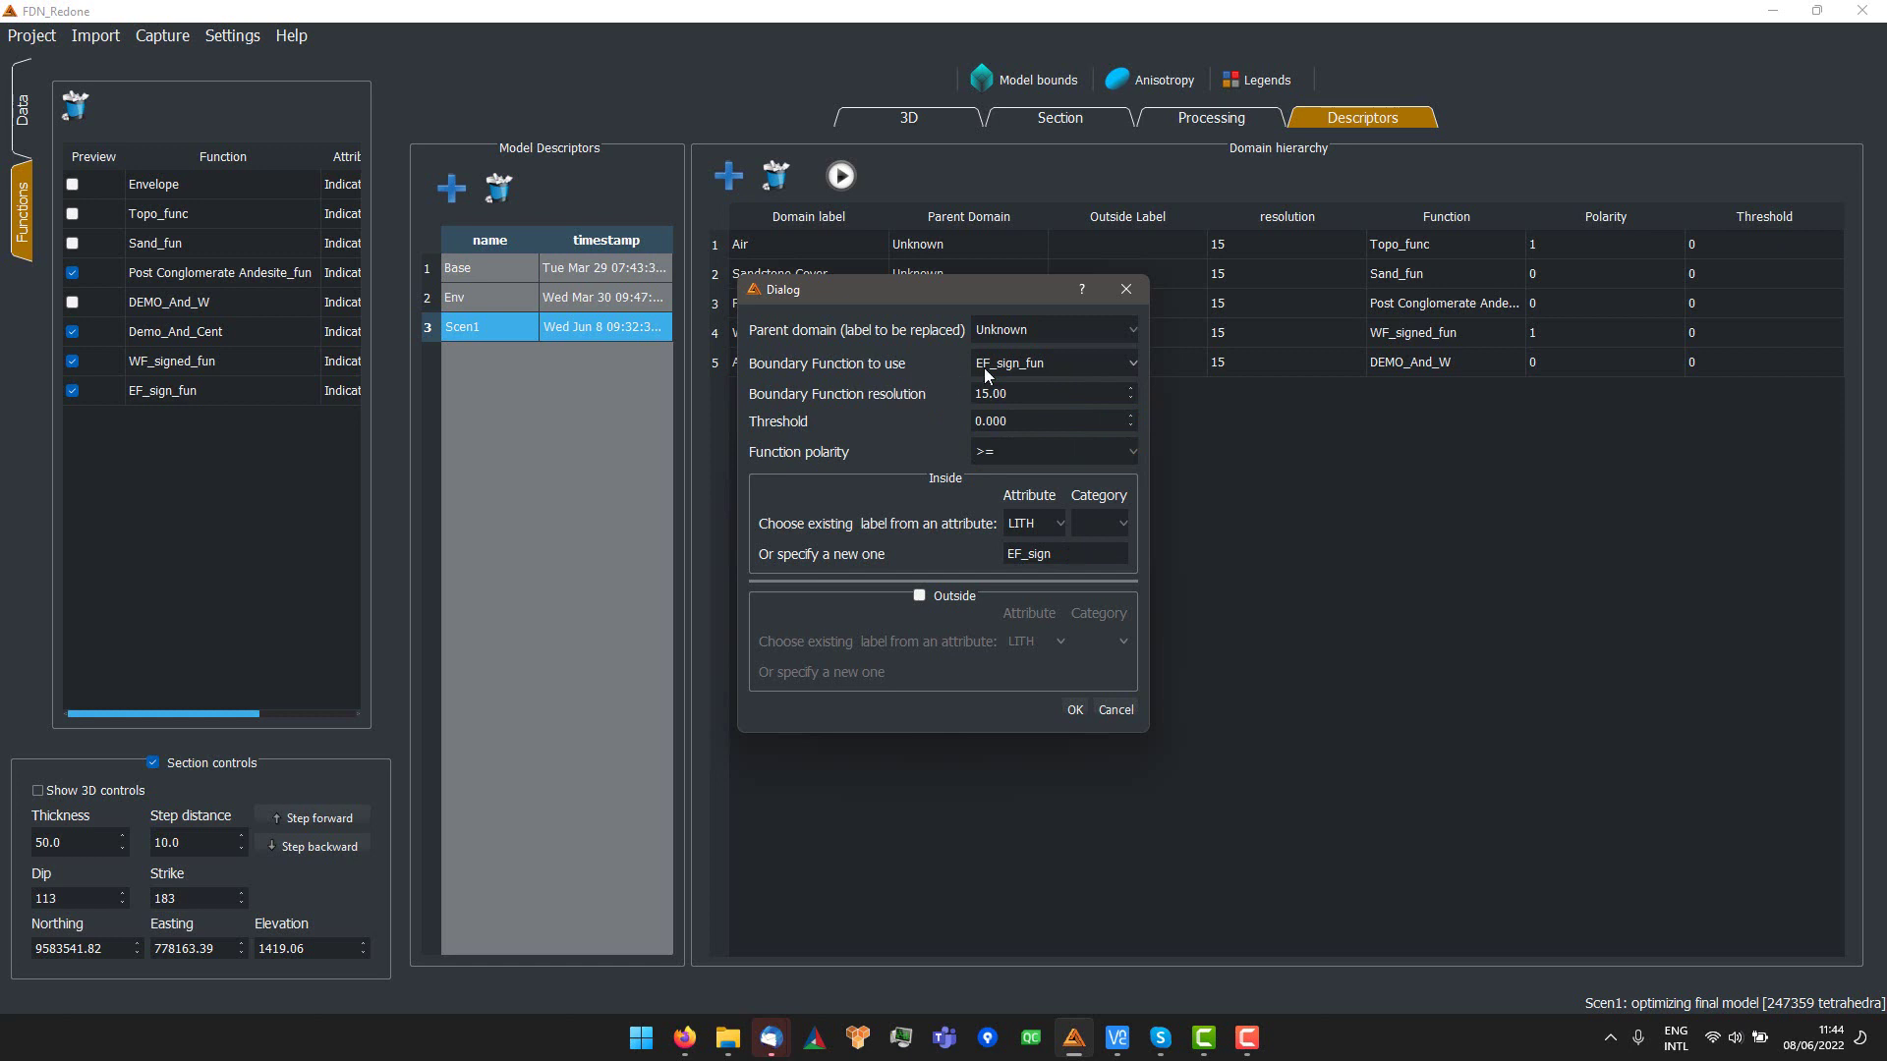
left_click(859, 122)
left_click(1108, 708)
- Examine in 3D how the drillhole lithology is distributed on either side of the EastFault plane
left_click(886, 120)
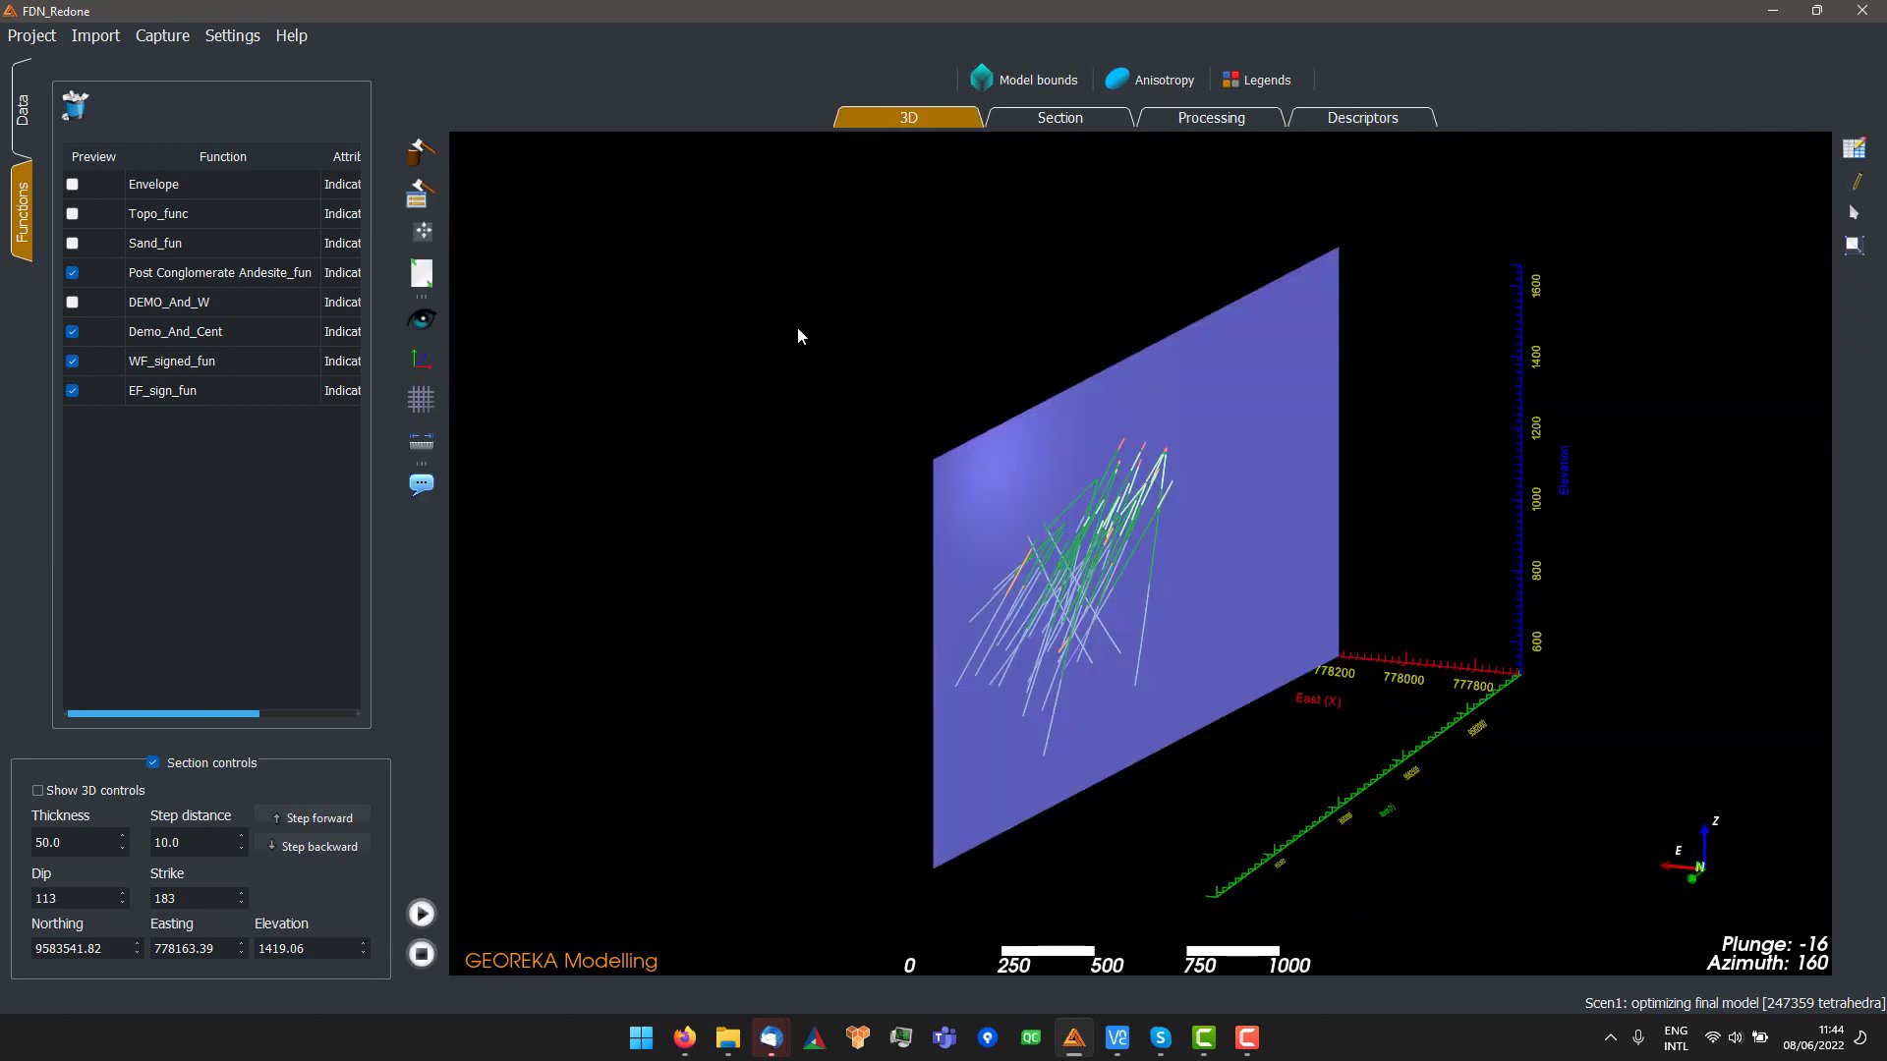
left_click_drag(797, 326, 1137, 403)
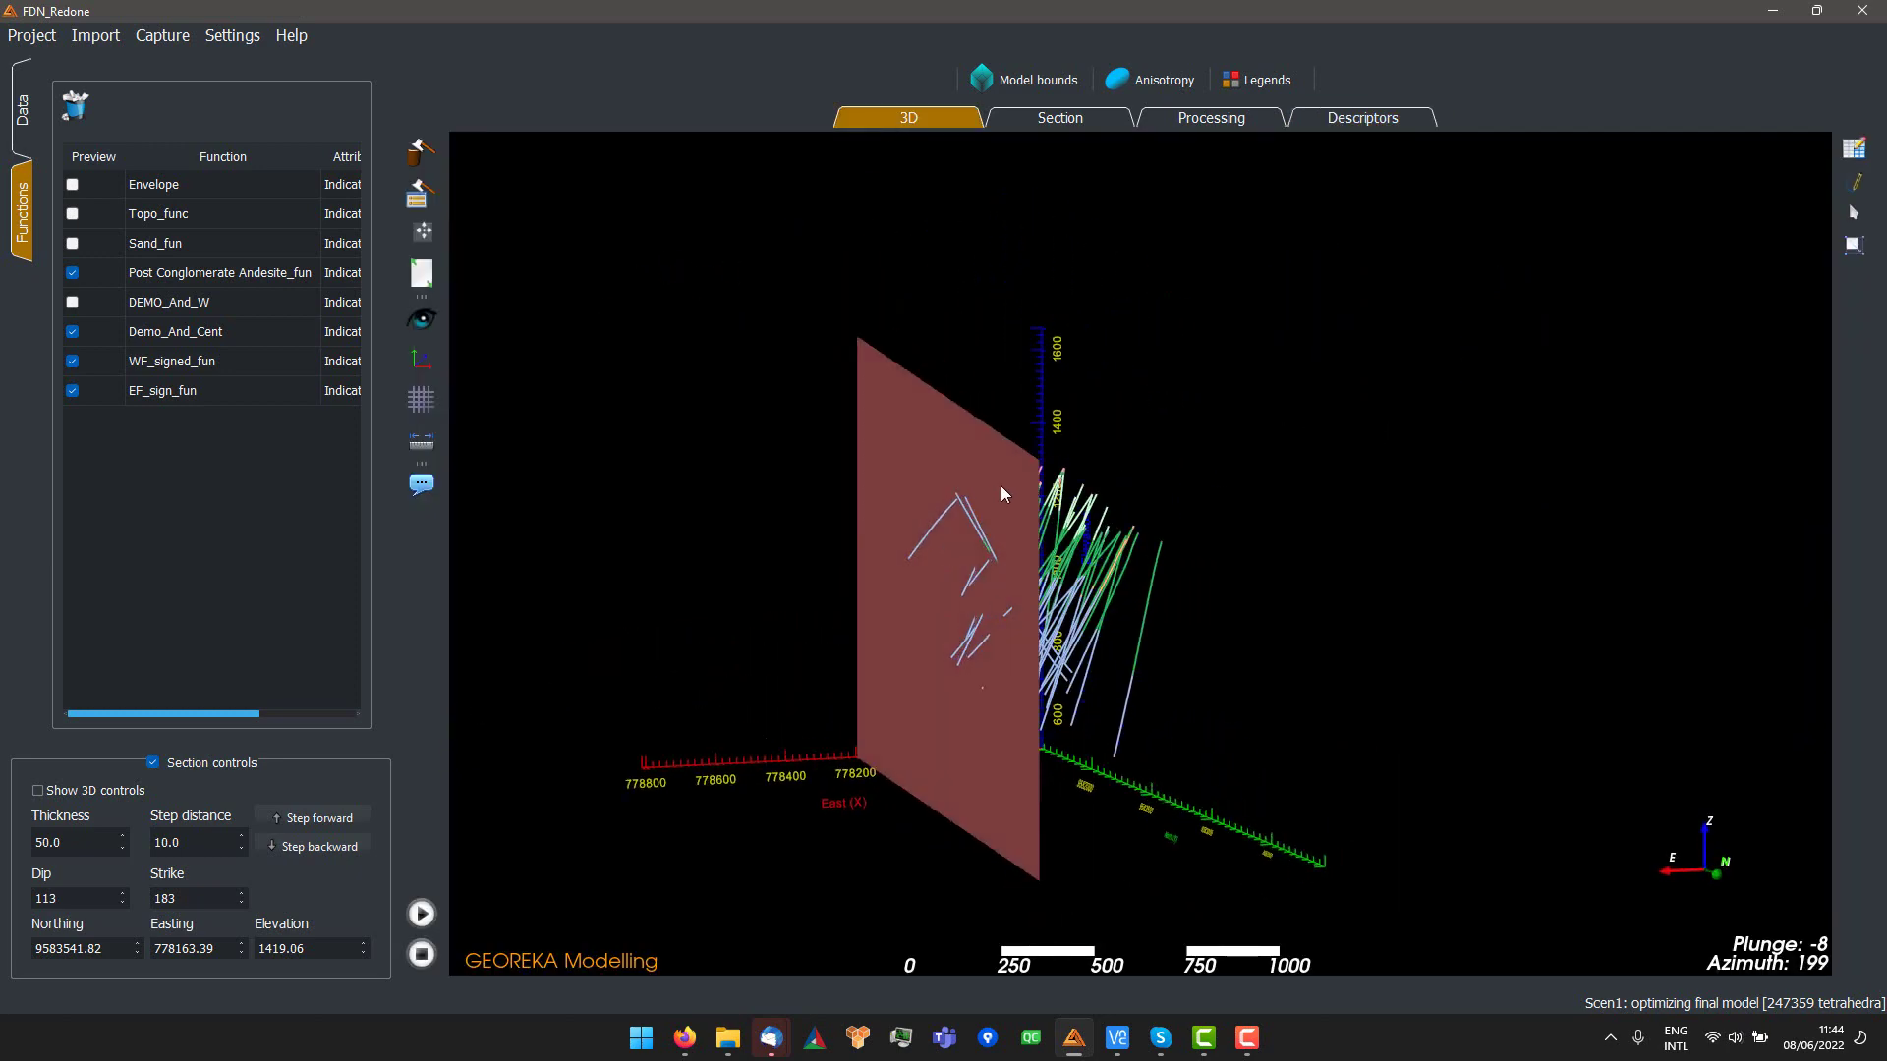
left_click_drag(1001, 485, 1118, 487)
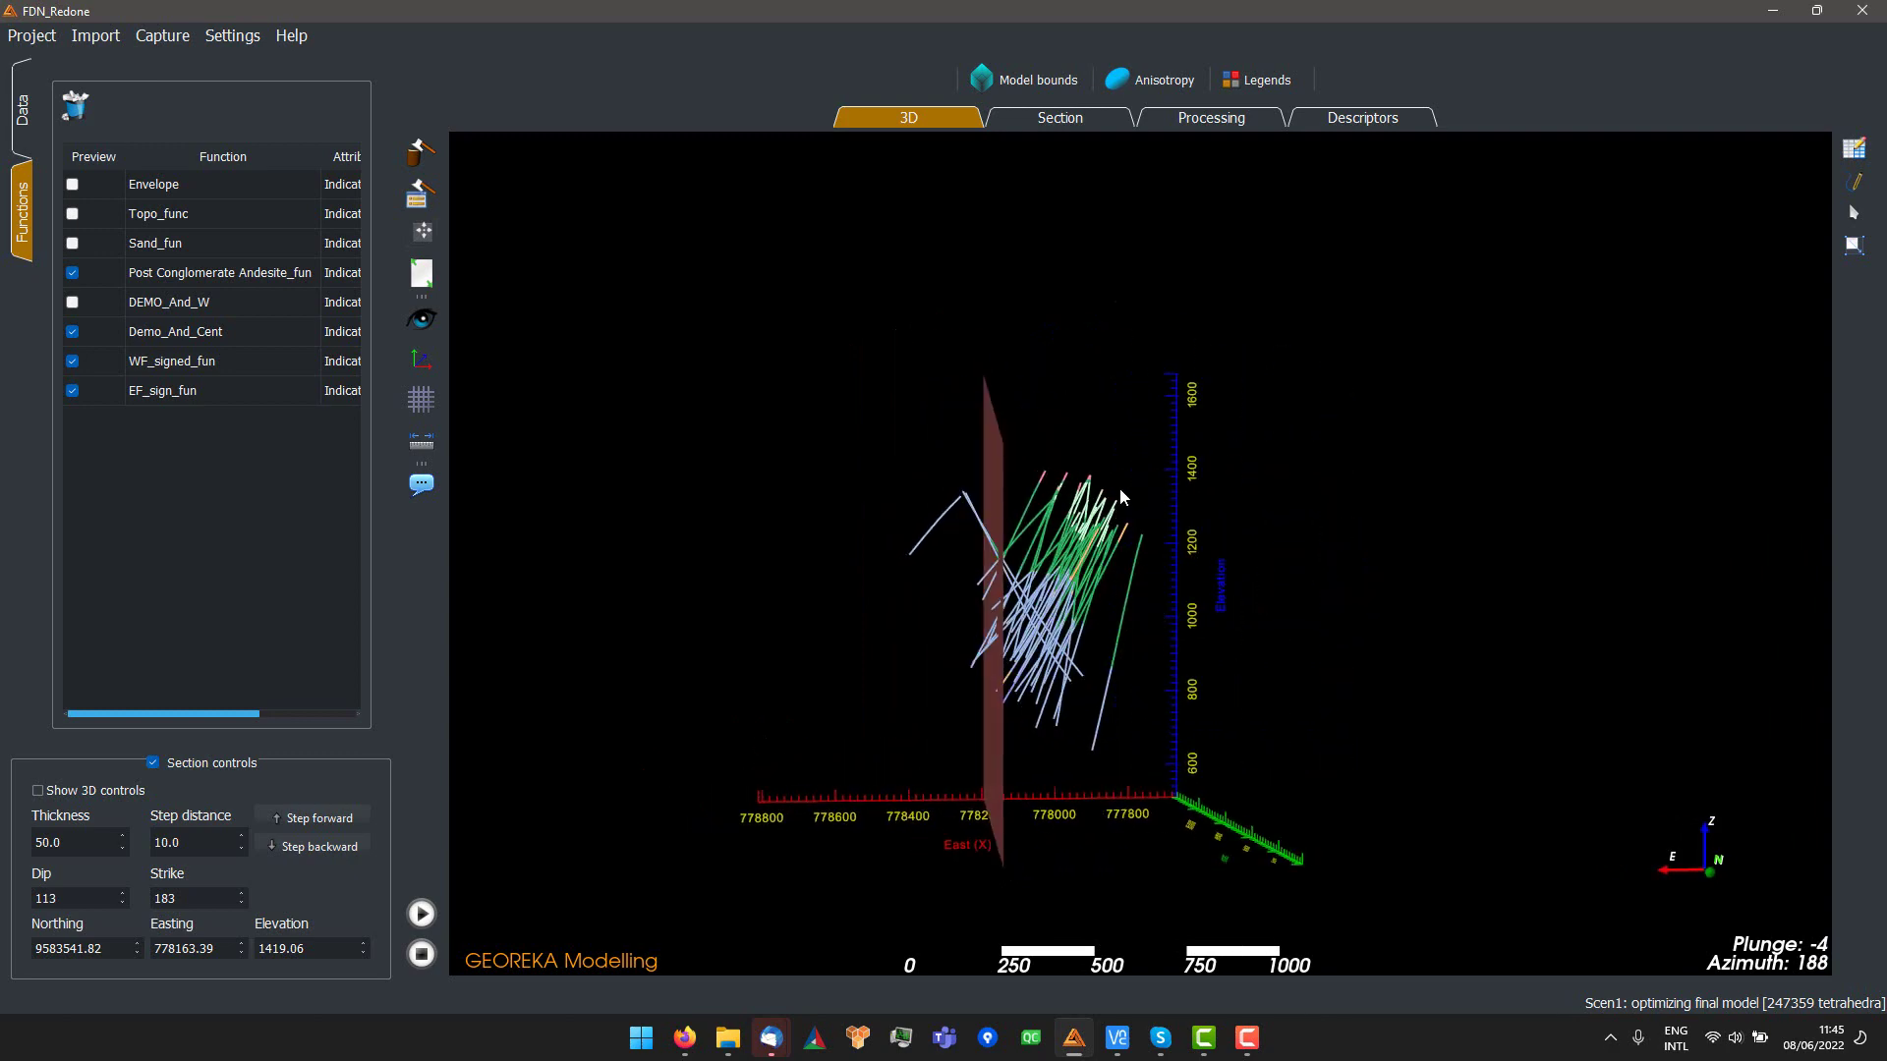
scroll(1118, 488, "up", 5)
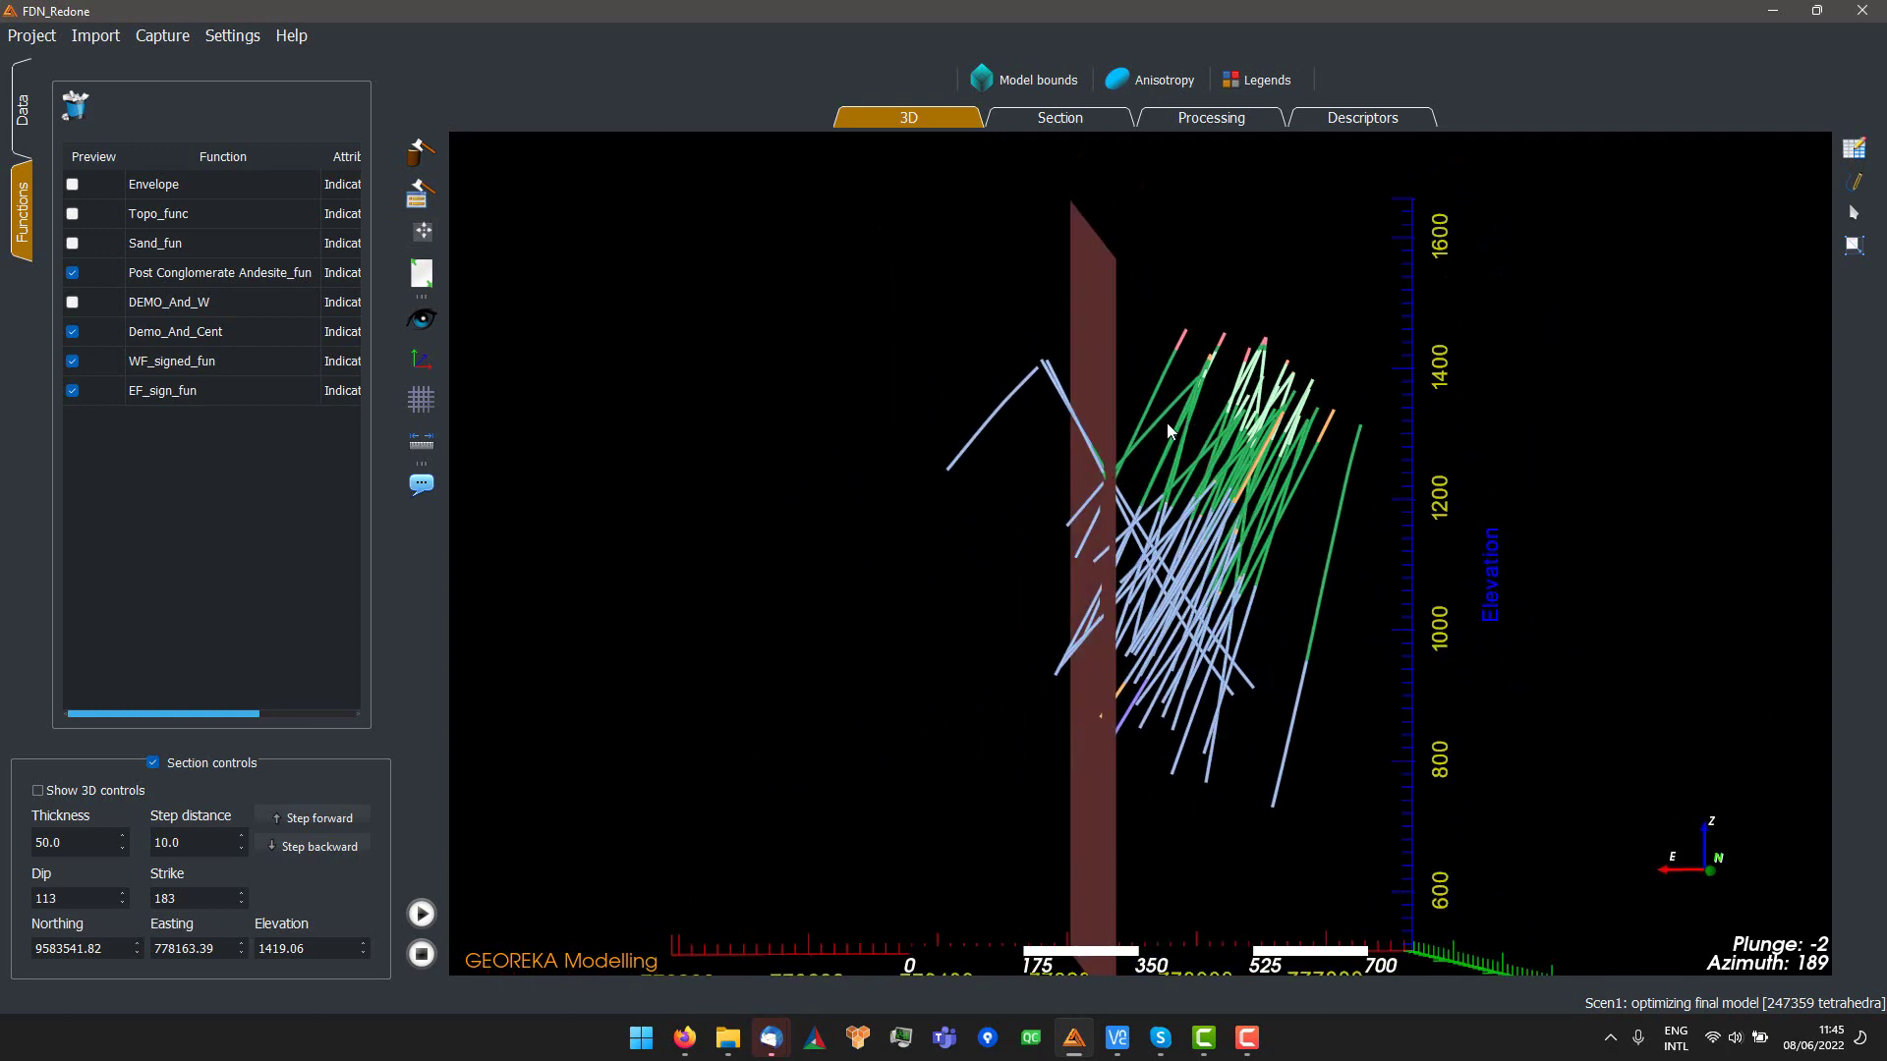
mouse_move(1075, 422)
left_mouse_down()
mouse_move(1098, 442)
mouse_move(1140, 421)
mouse_move(1091, 434)
mouse_move(1099, 417)
mouse_move(1105, 434)
left_mouse_up()
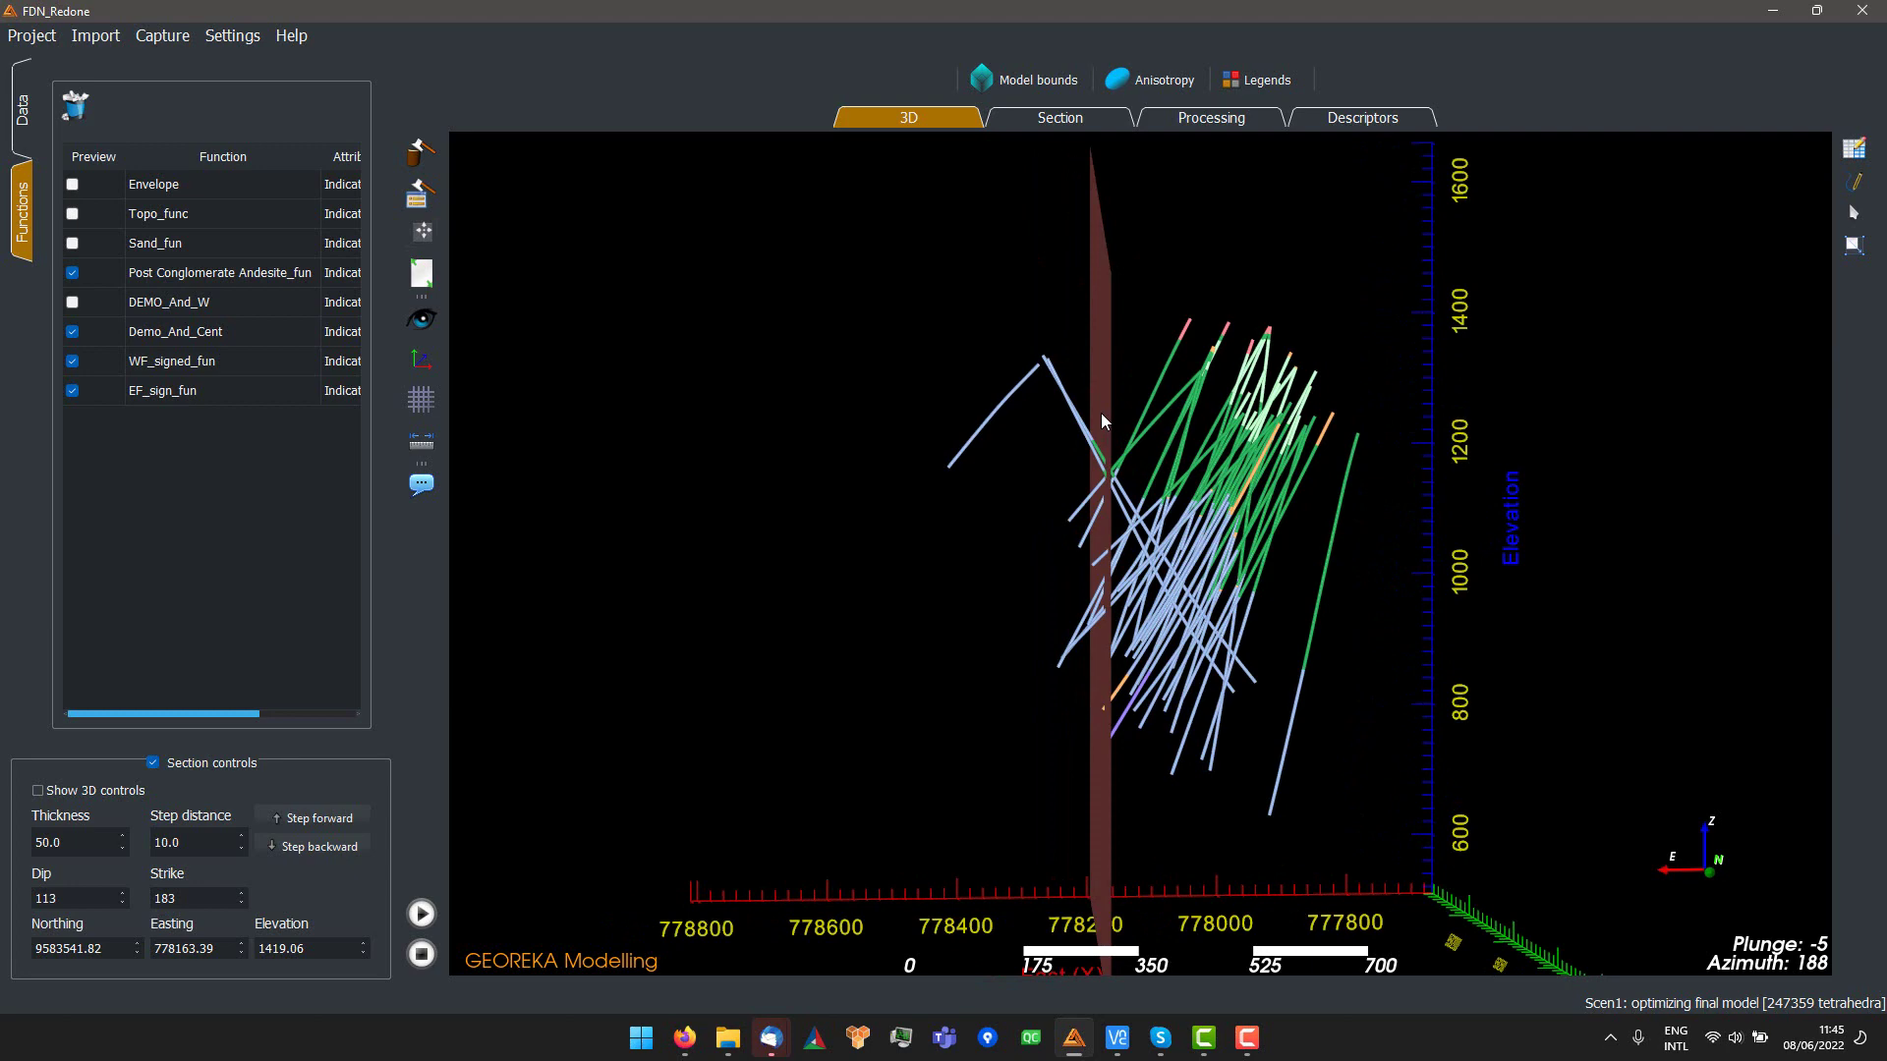
scroll(1088, 428, "down", 1)
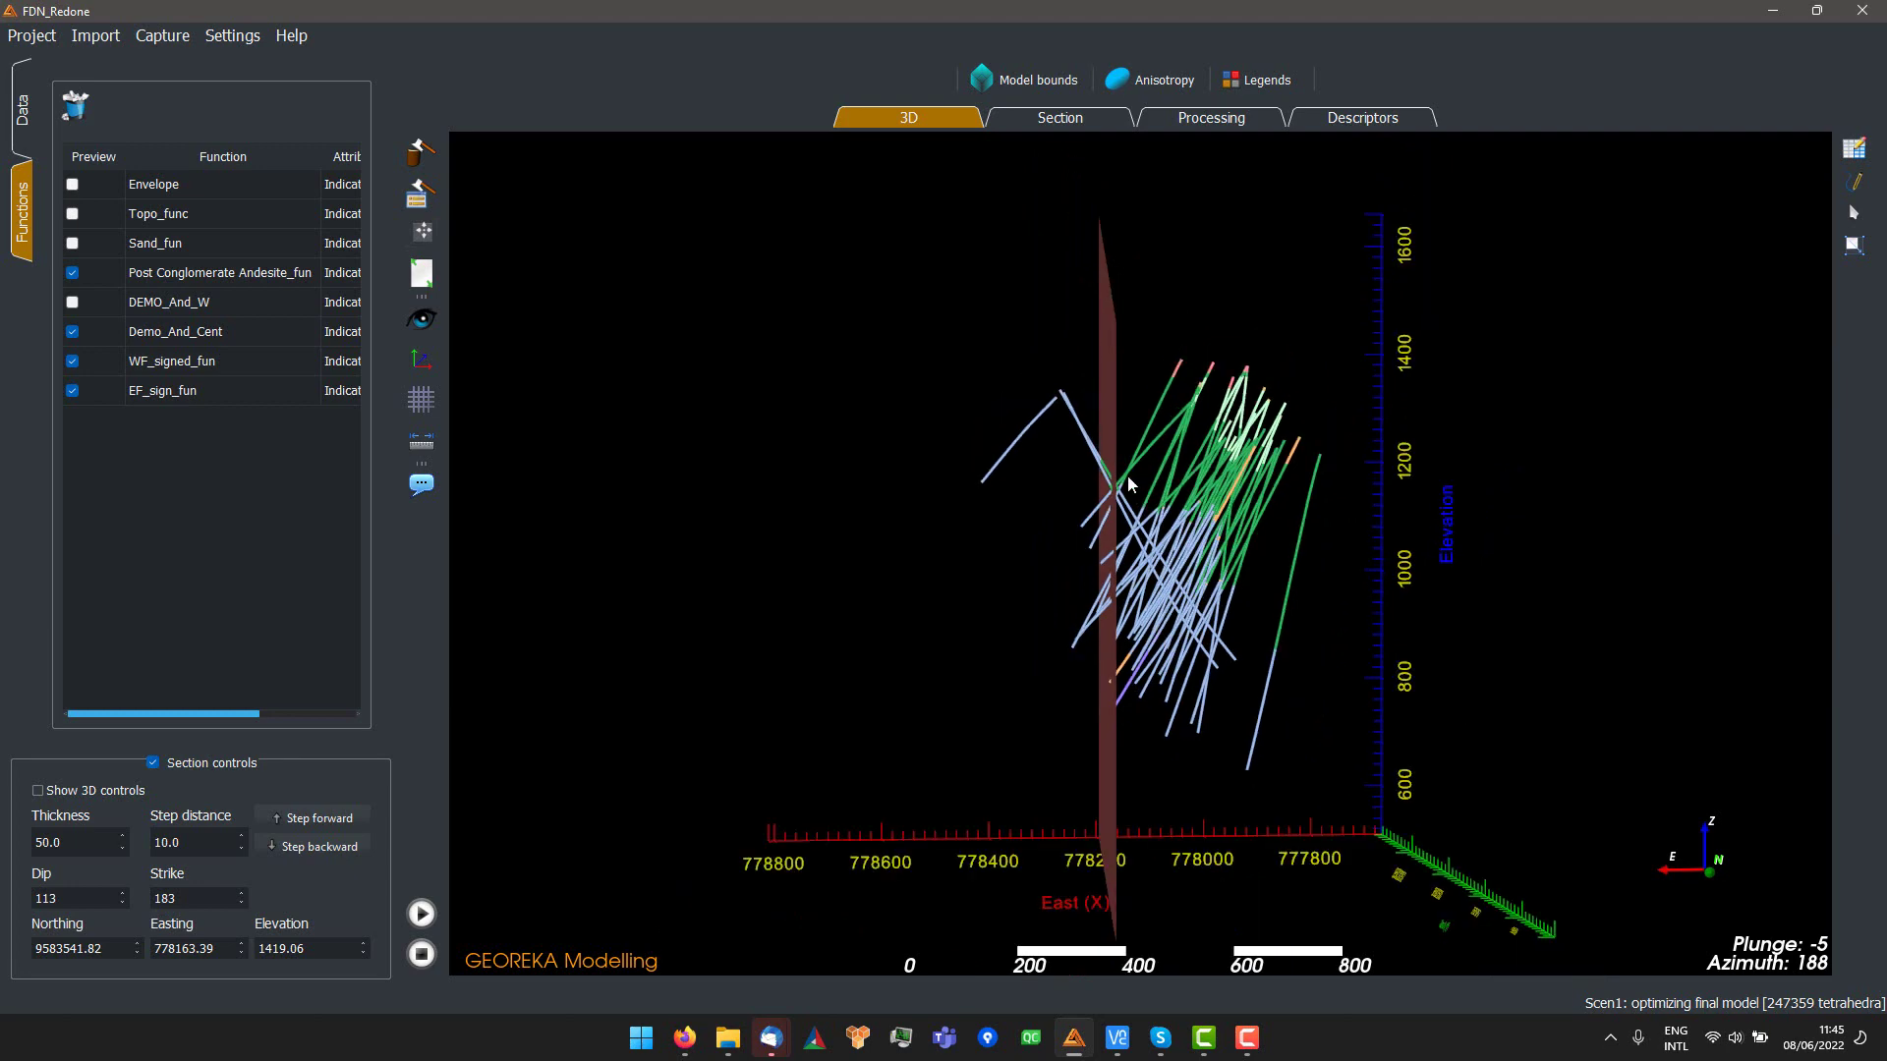
left_click_drag(1060, 468, 1022, 457)
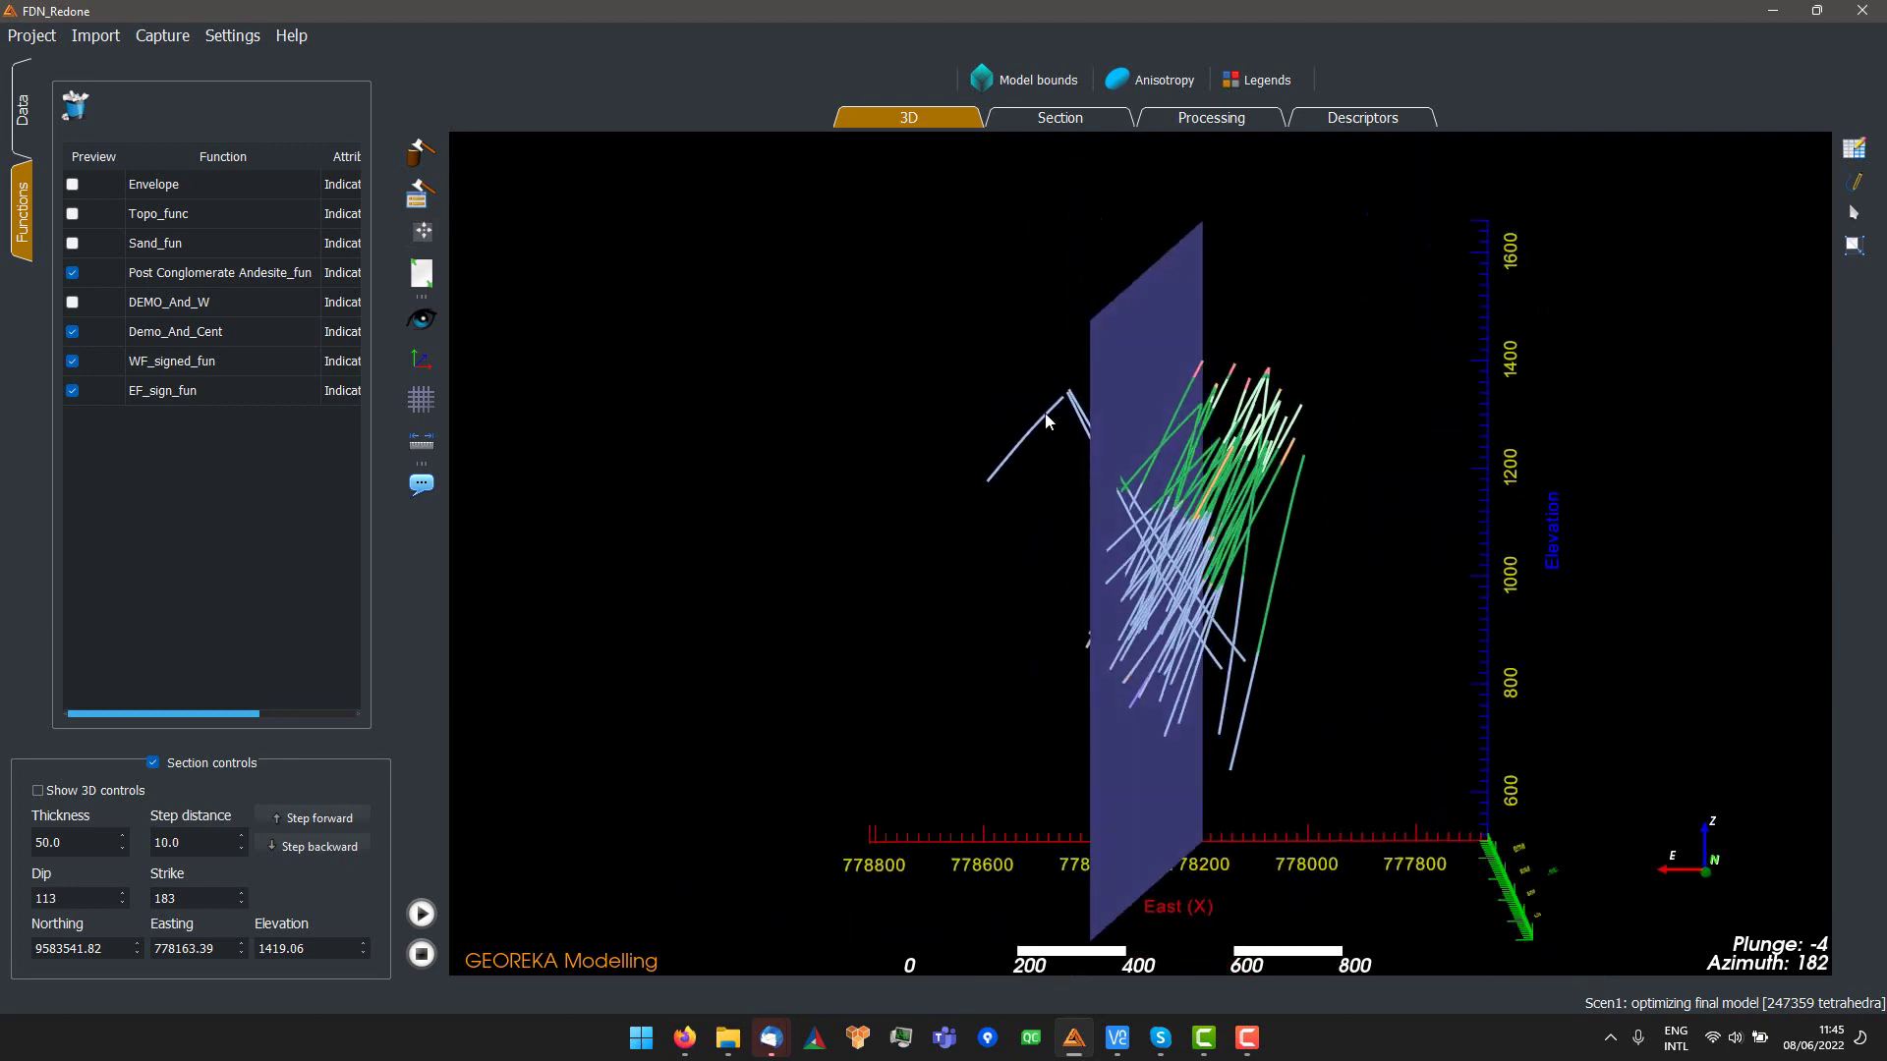
scroll(1087, 368, "down", 2)
left_click_drag(1112, 404, 1108, 456)
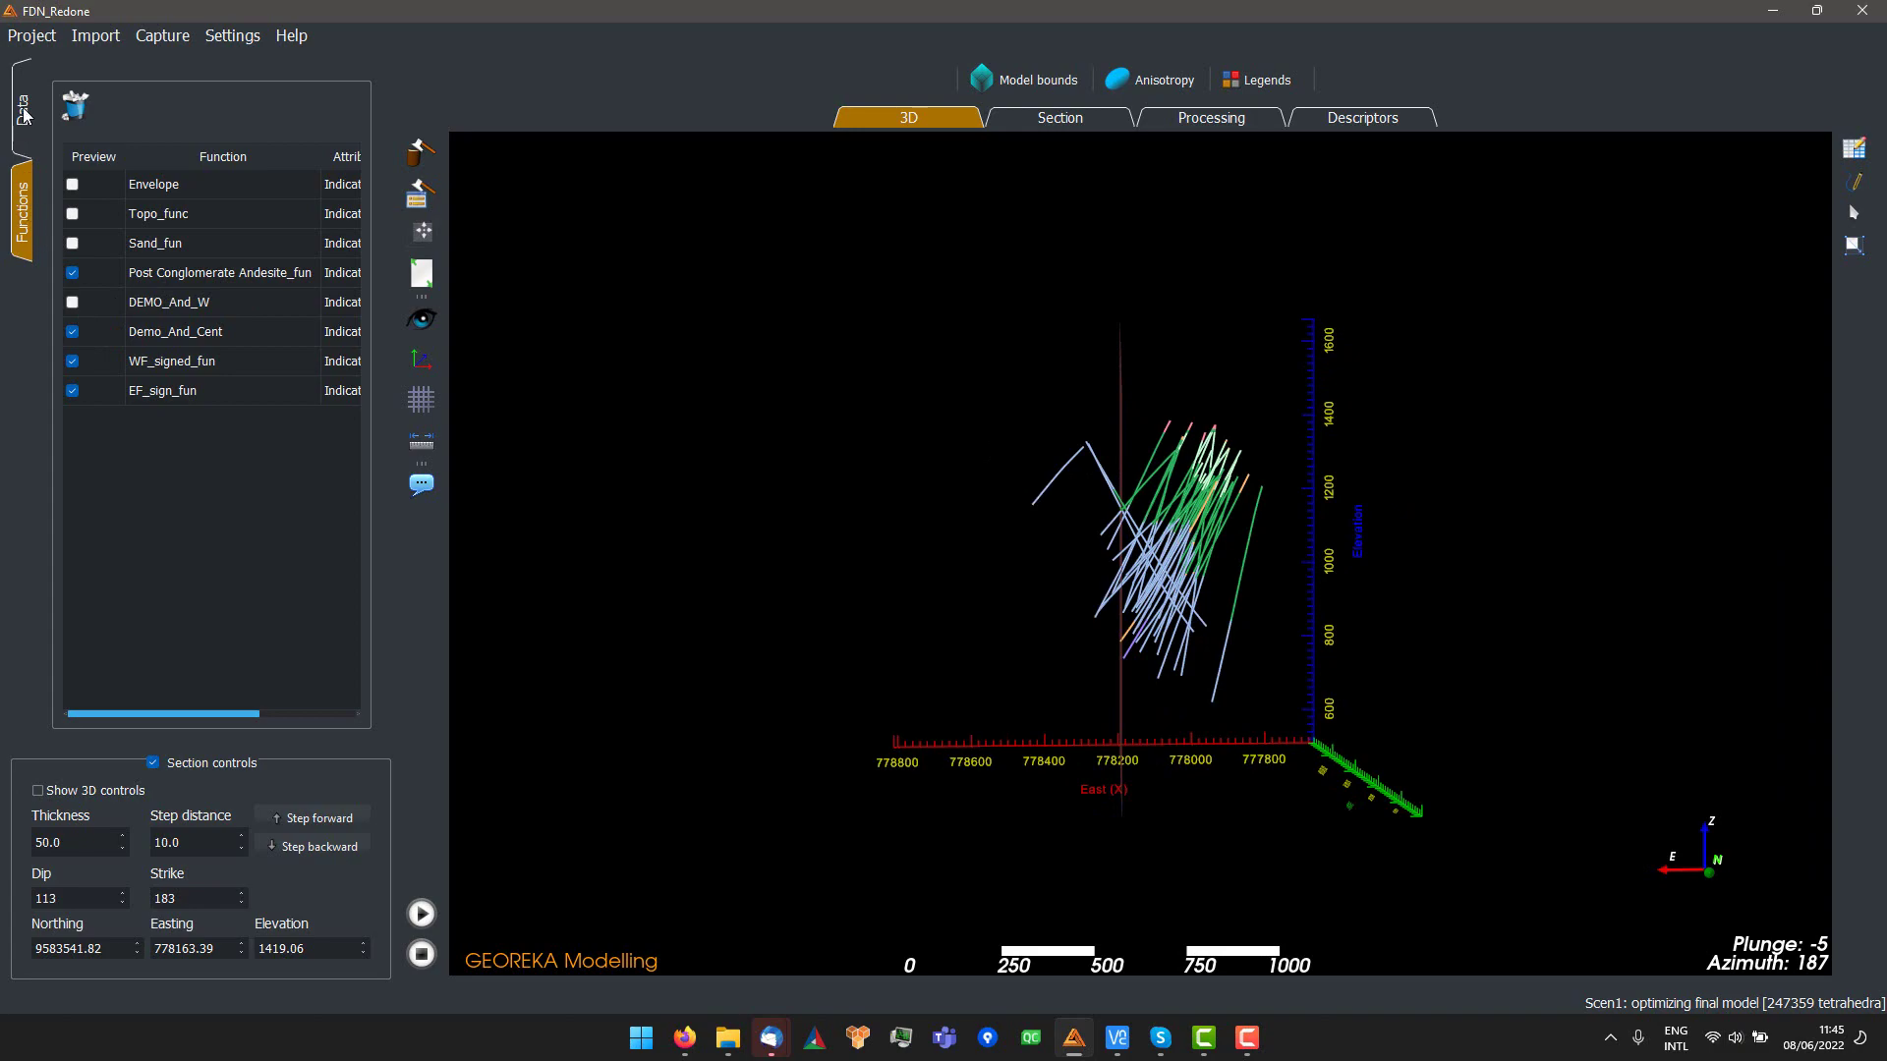
- Show the Topo surface temporarily and examine the drillholes east of the fault plane against it, hiding it when done
left_click(25, 115)
left_click(73, 482)
scroll(1112, 452, "up", 2)
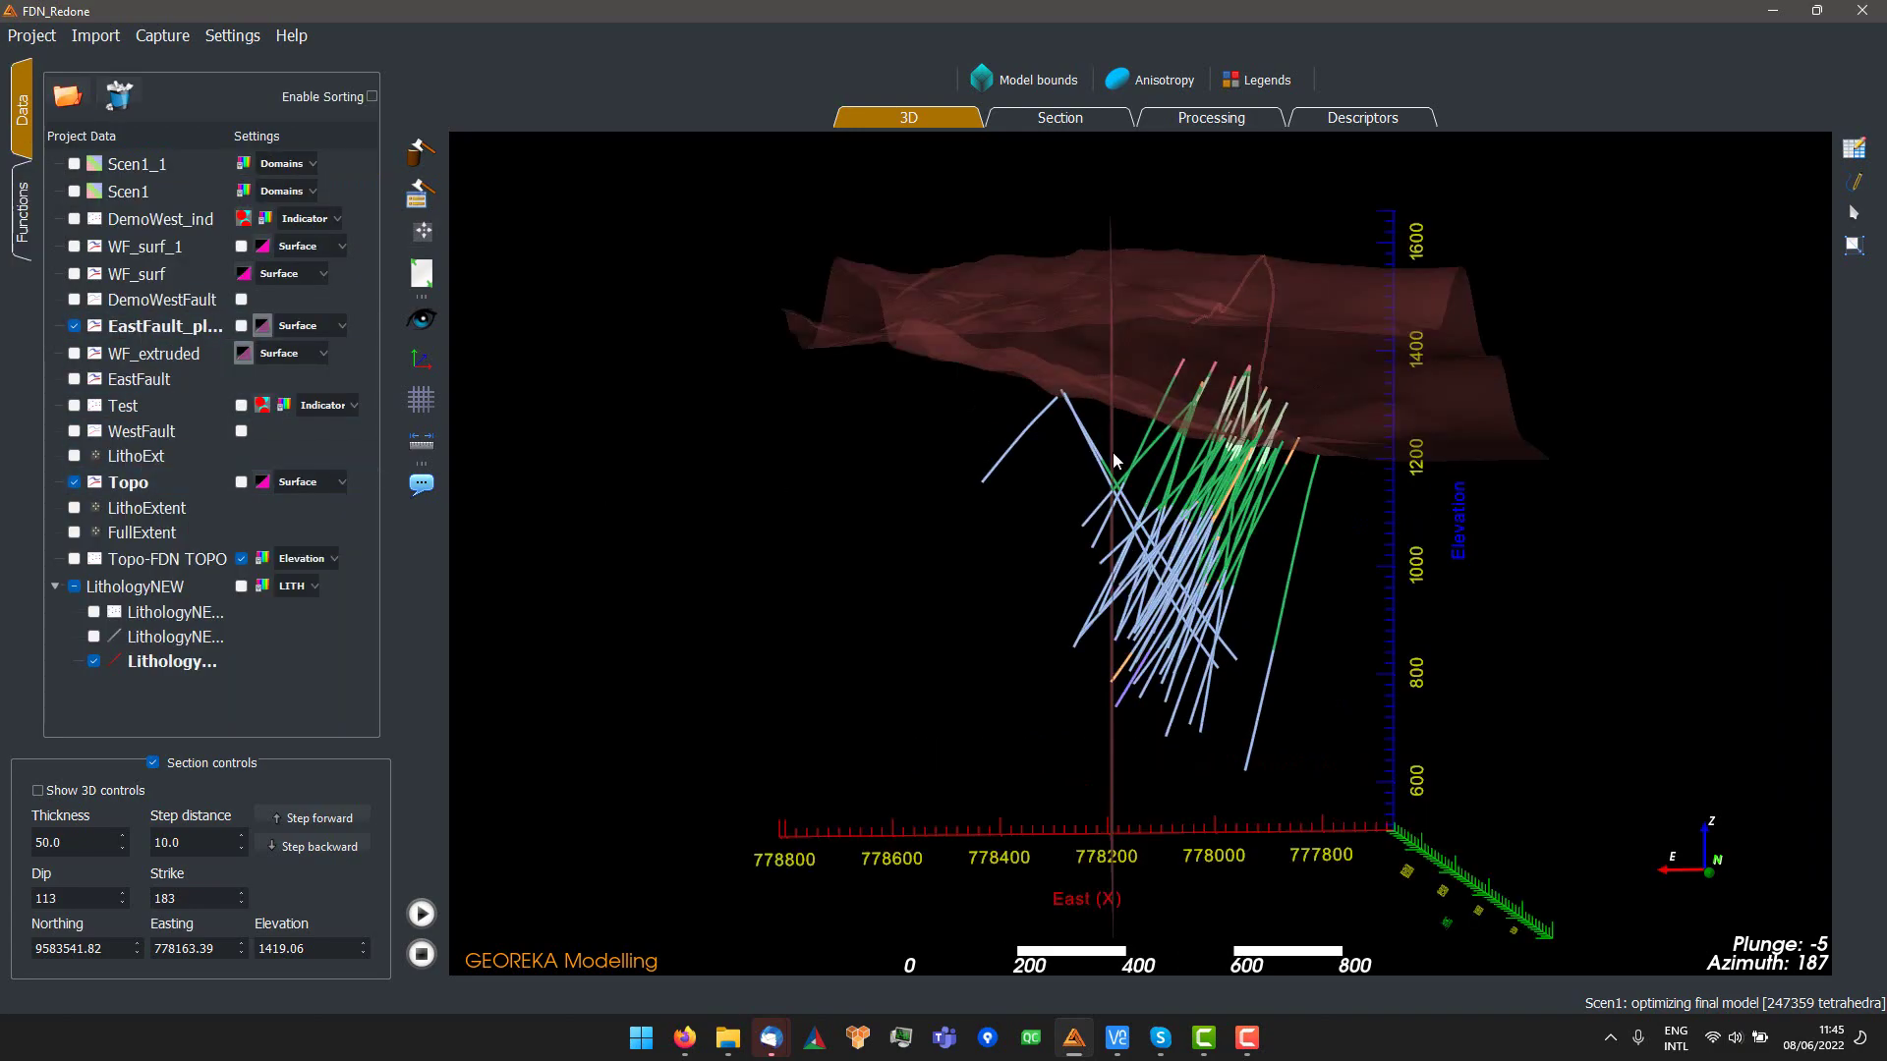
left_click_drag(1112, 452, 1194, 601)
scroll(1170, 565, "up", 4)
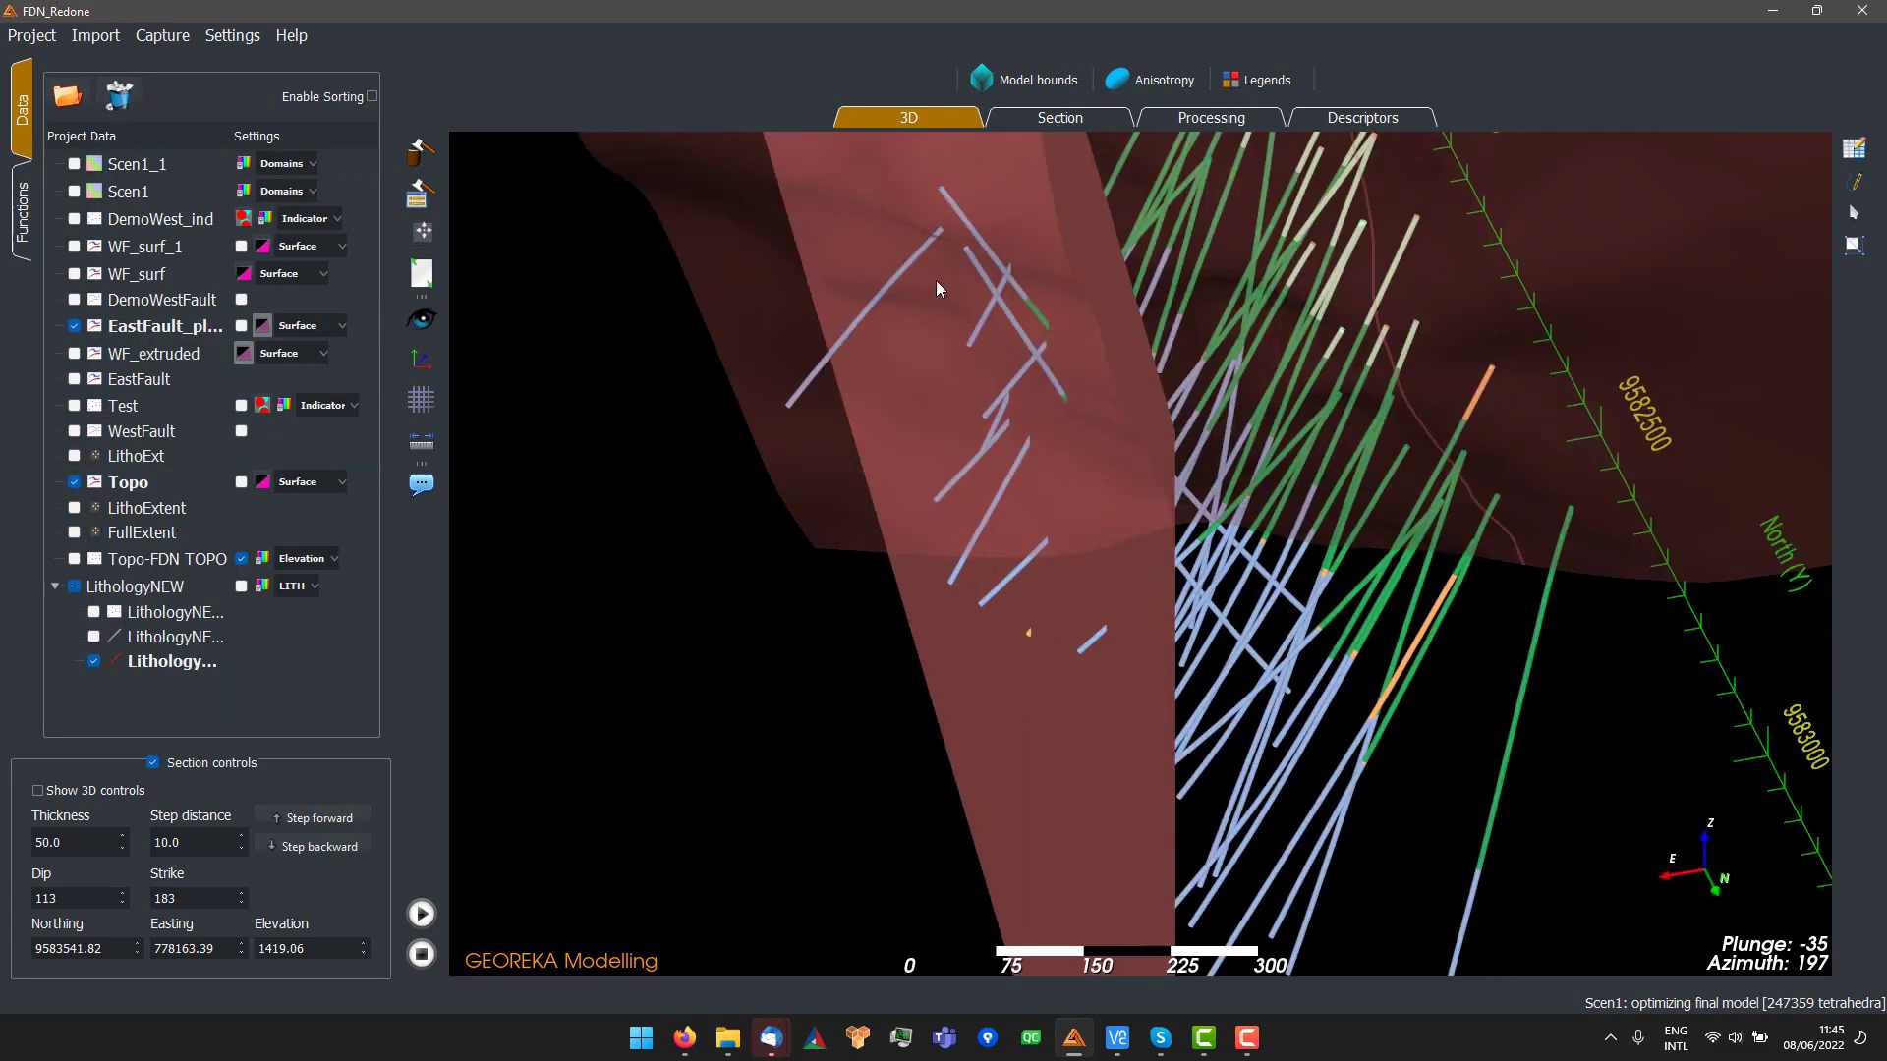
left_click_drag(936, 280, 874, 187)
scroll(1012, 189, "down", 3)
left_click_drag(1022, 212, 923, 374)
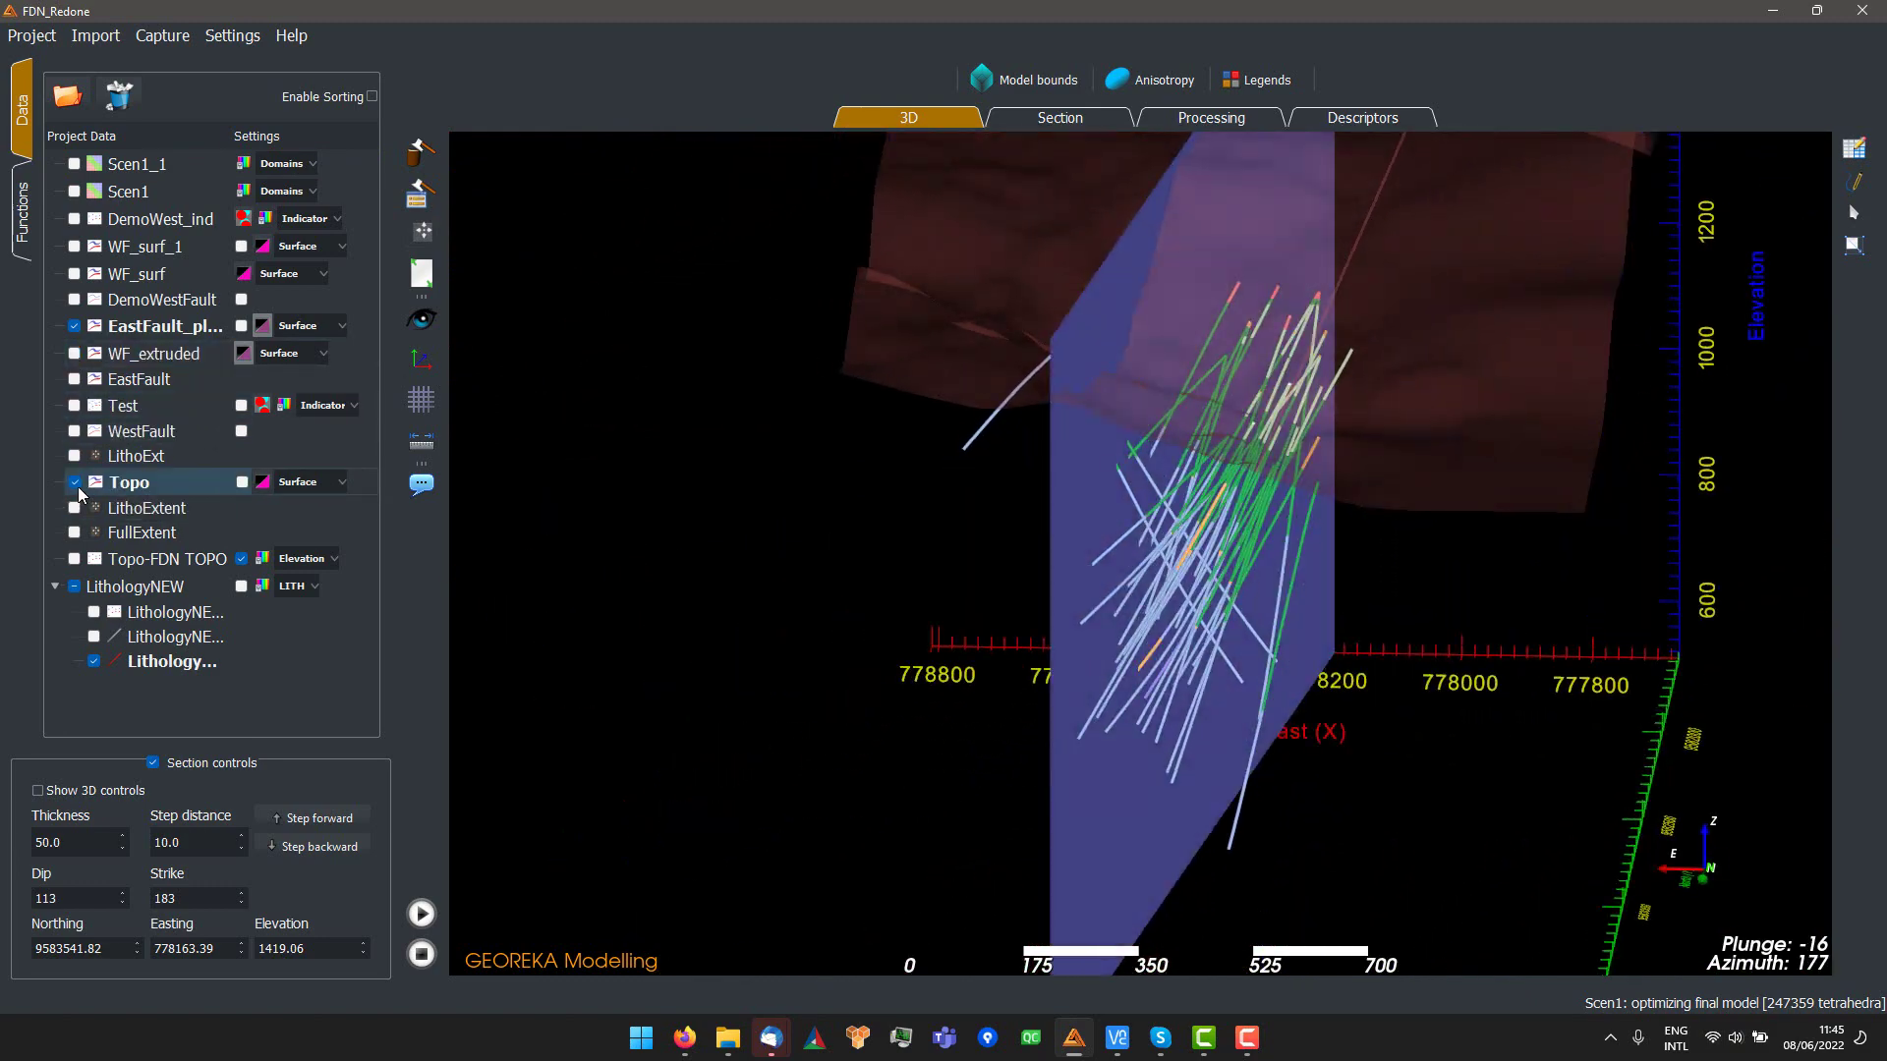
left_click(75, 481)
scroll(1058, 439, "down", 2)
left_click_drag(1058, 439, 1042, 517)
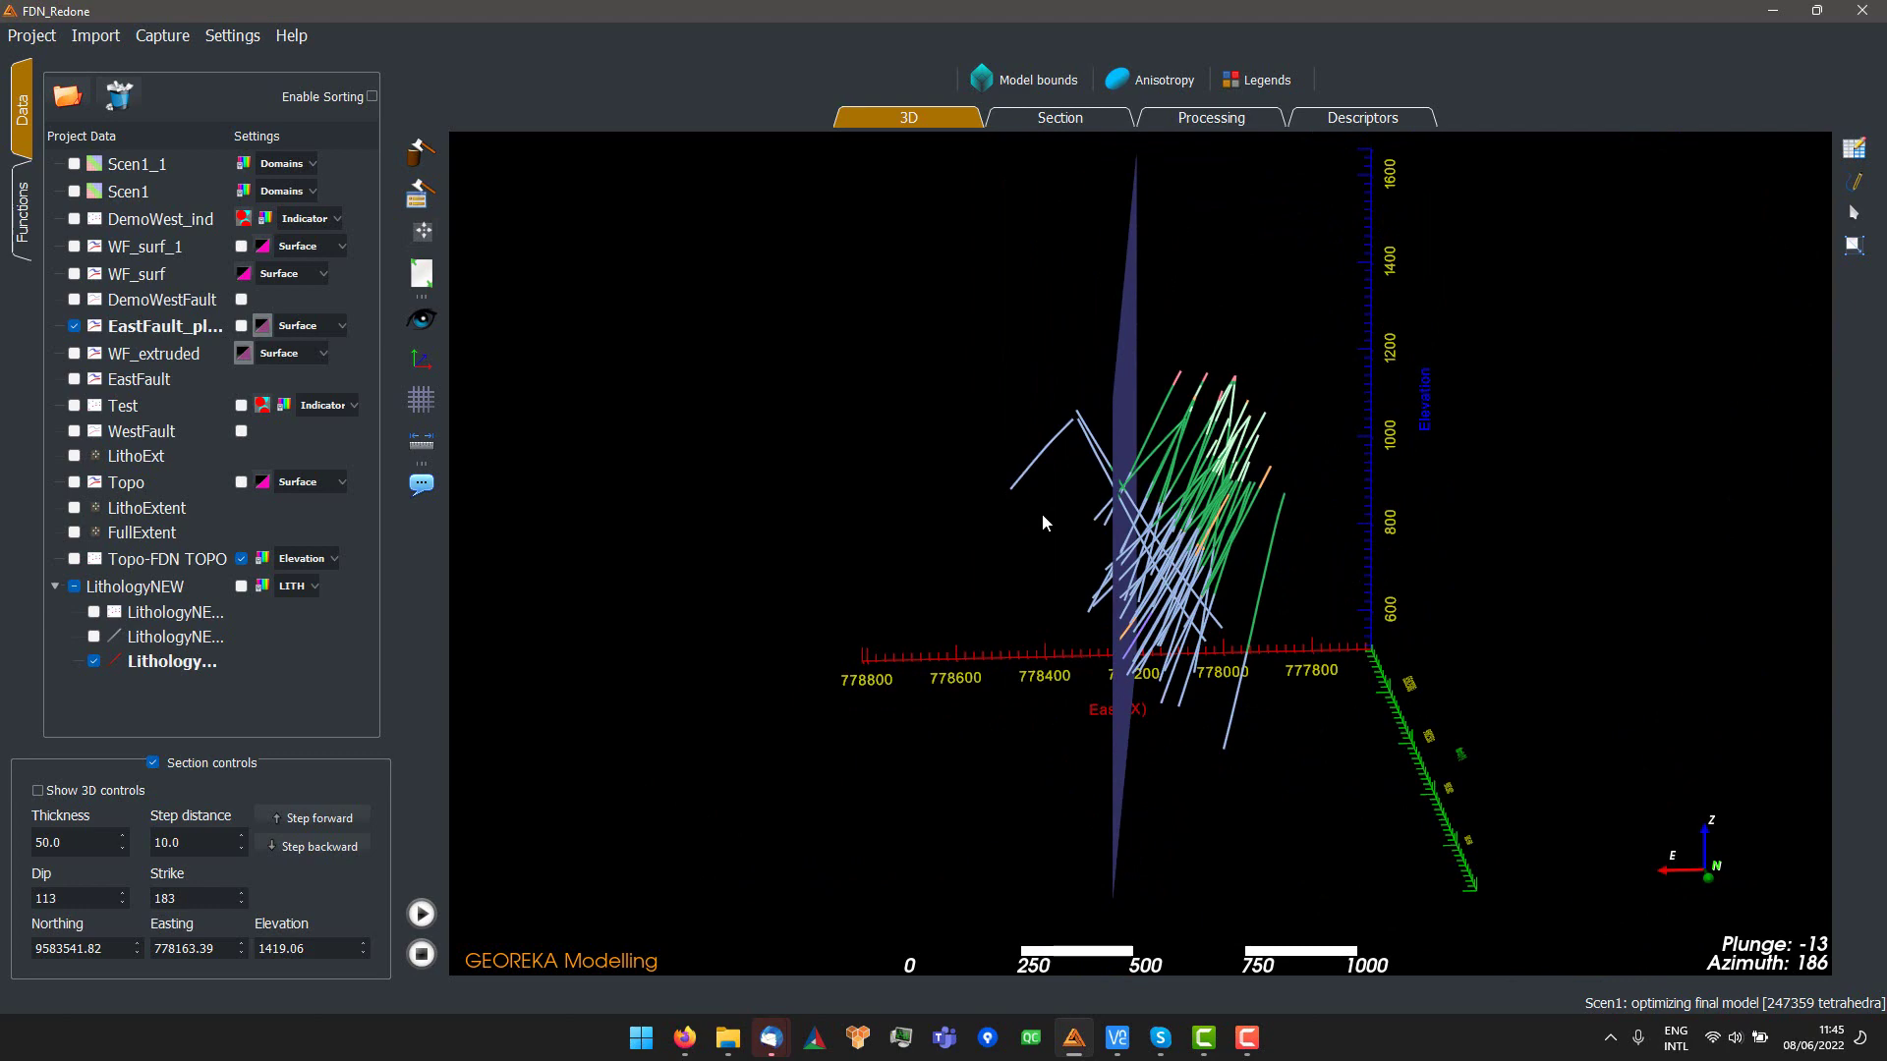
left_click_drag(1042, 513, 1064, 468)
- Start a new Scen1 domain with parent Unknown, using EF_sign_fun as boundary function and >= as function polarity
left_click(1183, 119)
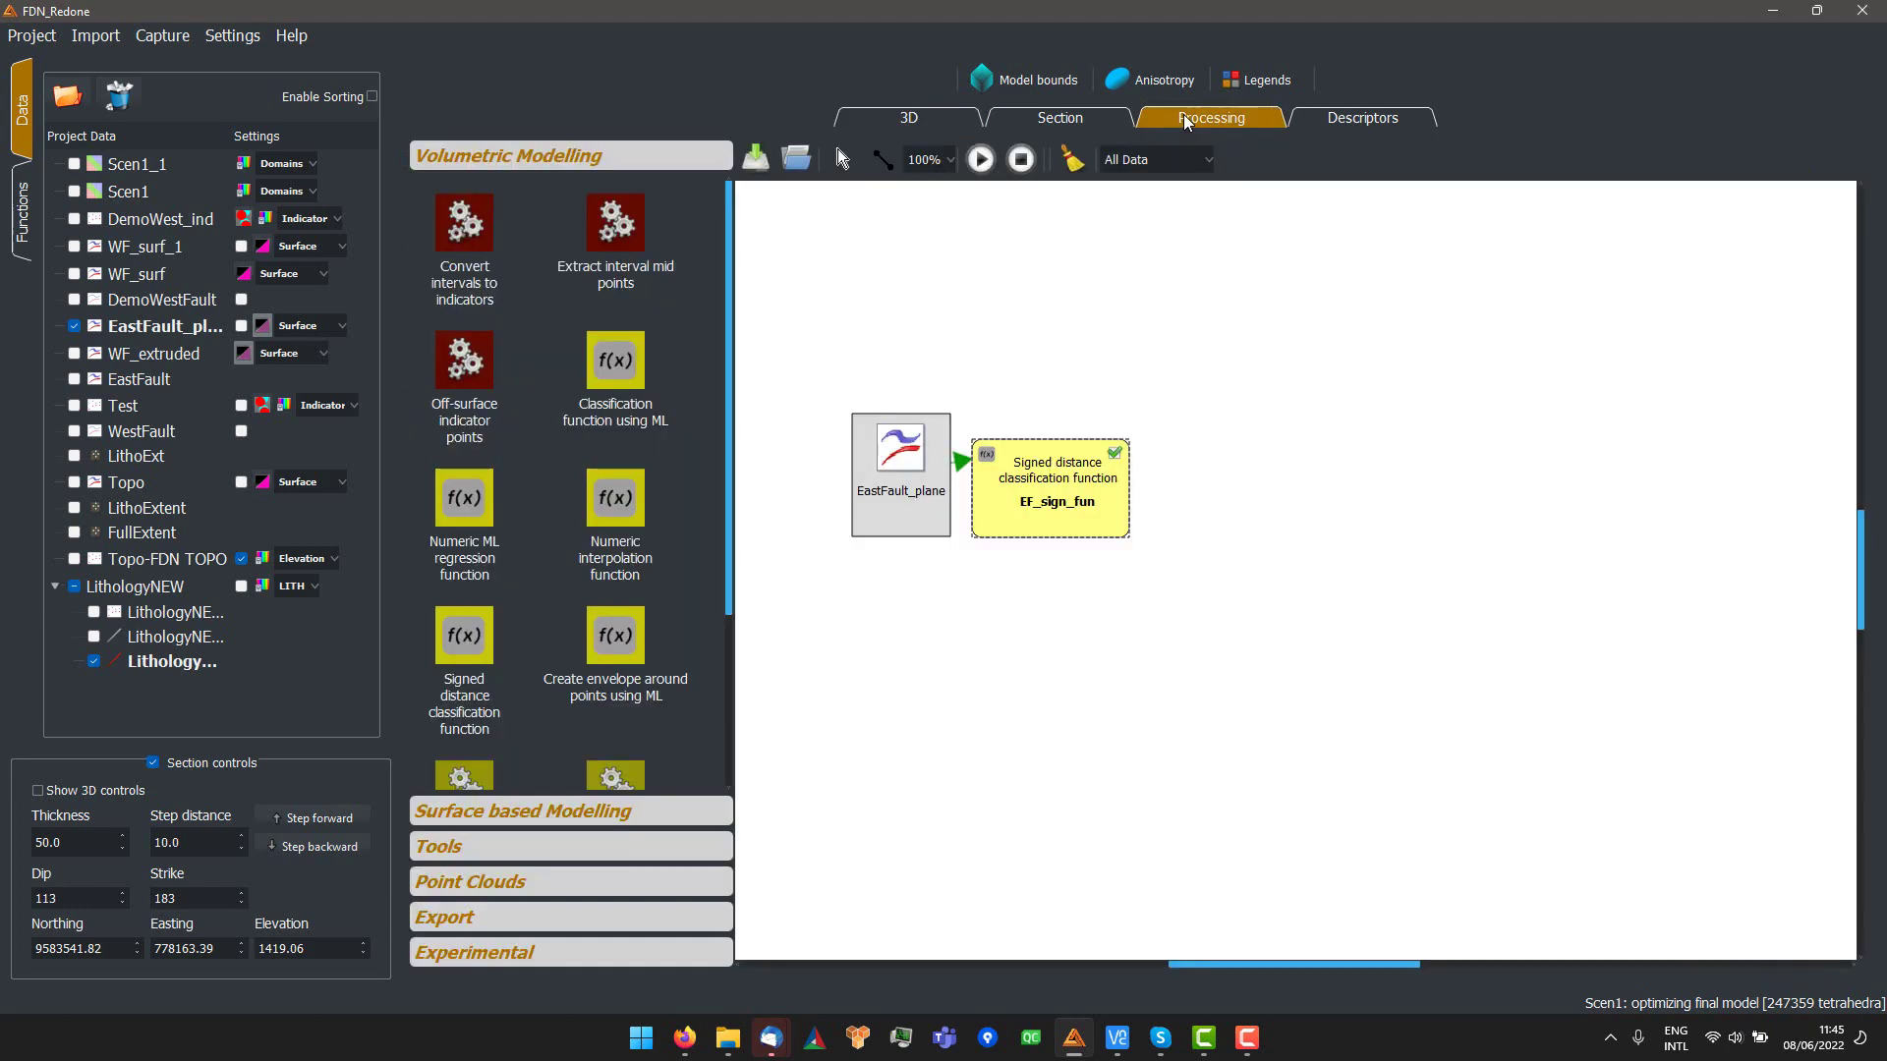
left_click(1334, 116)
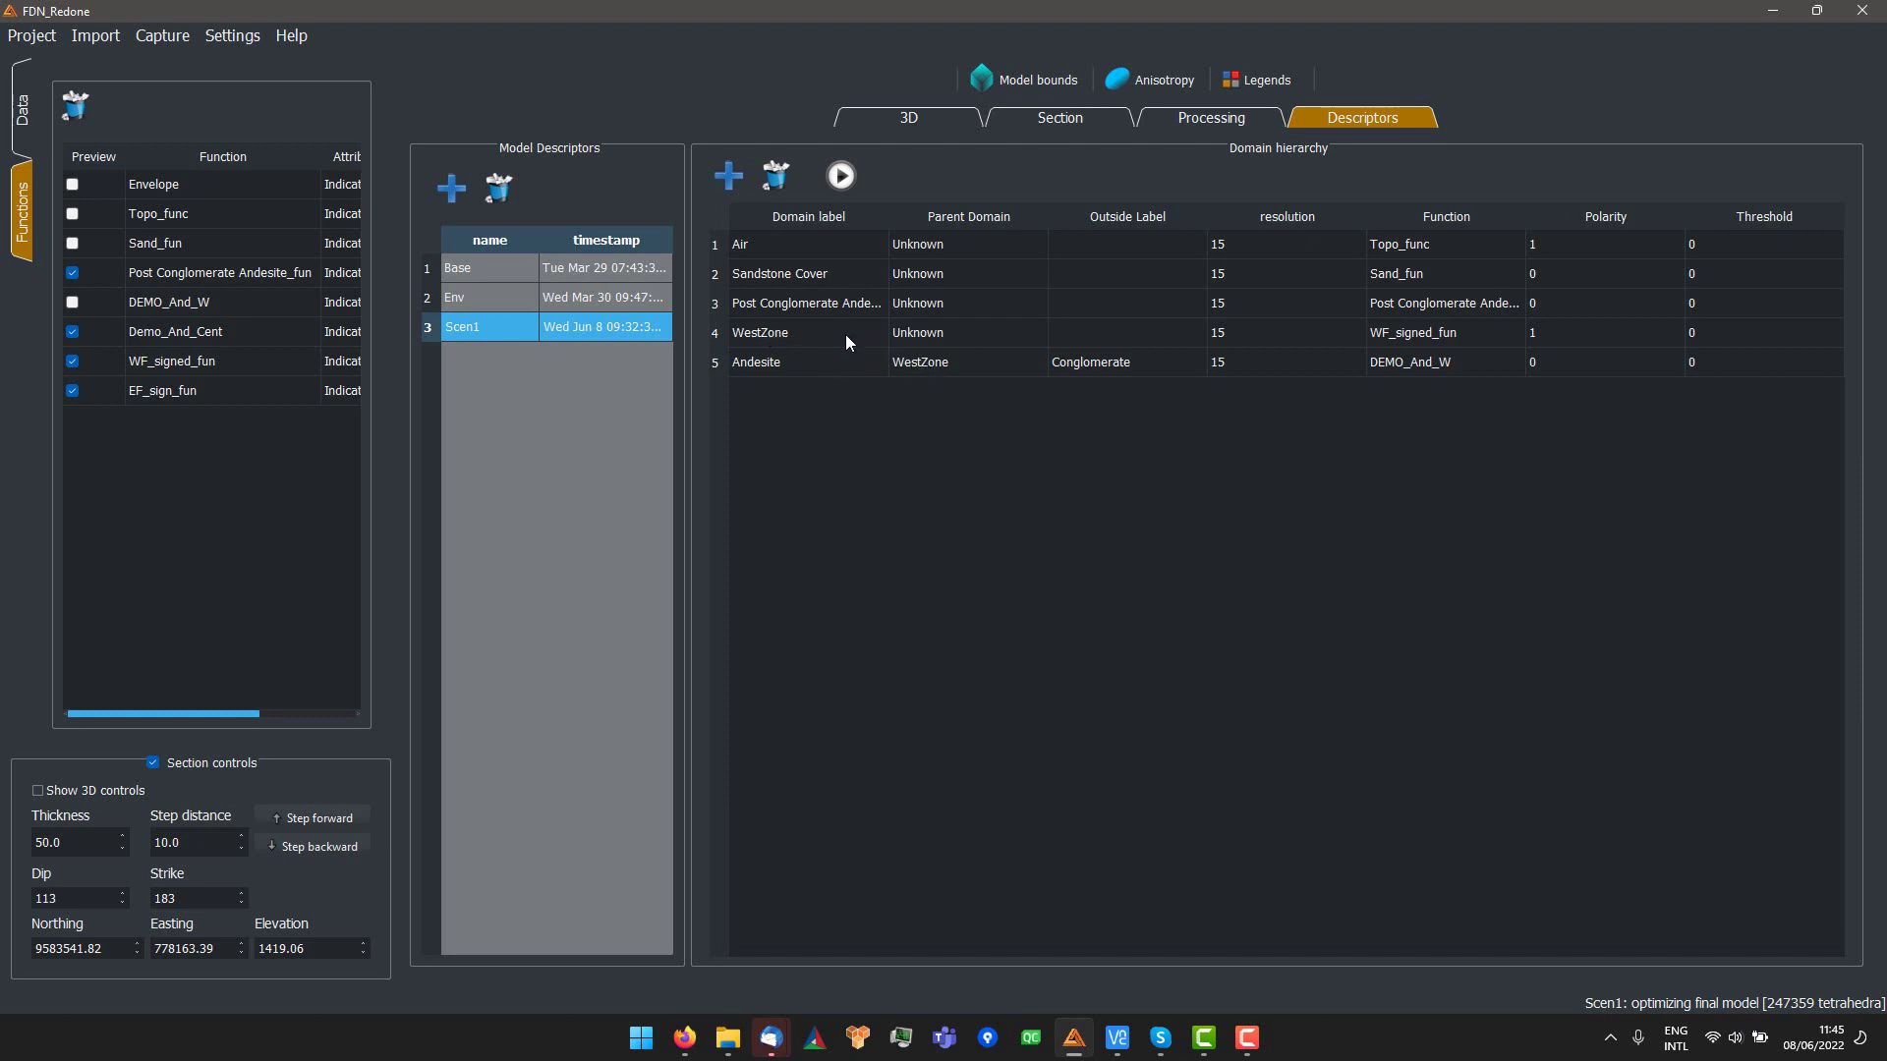
left_click(719, 181)
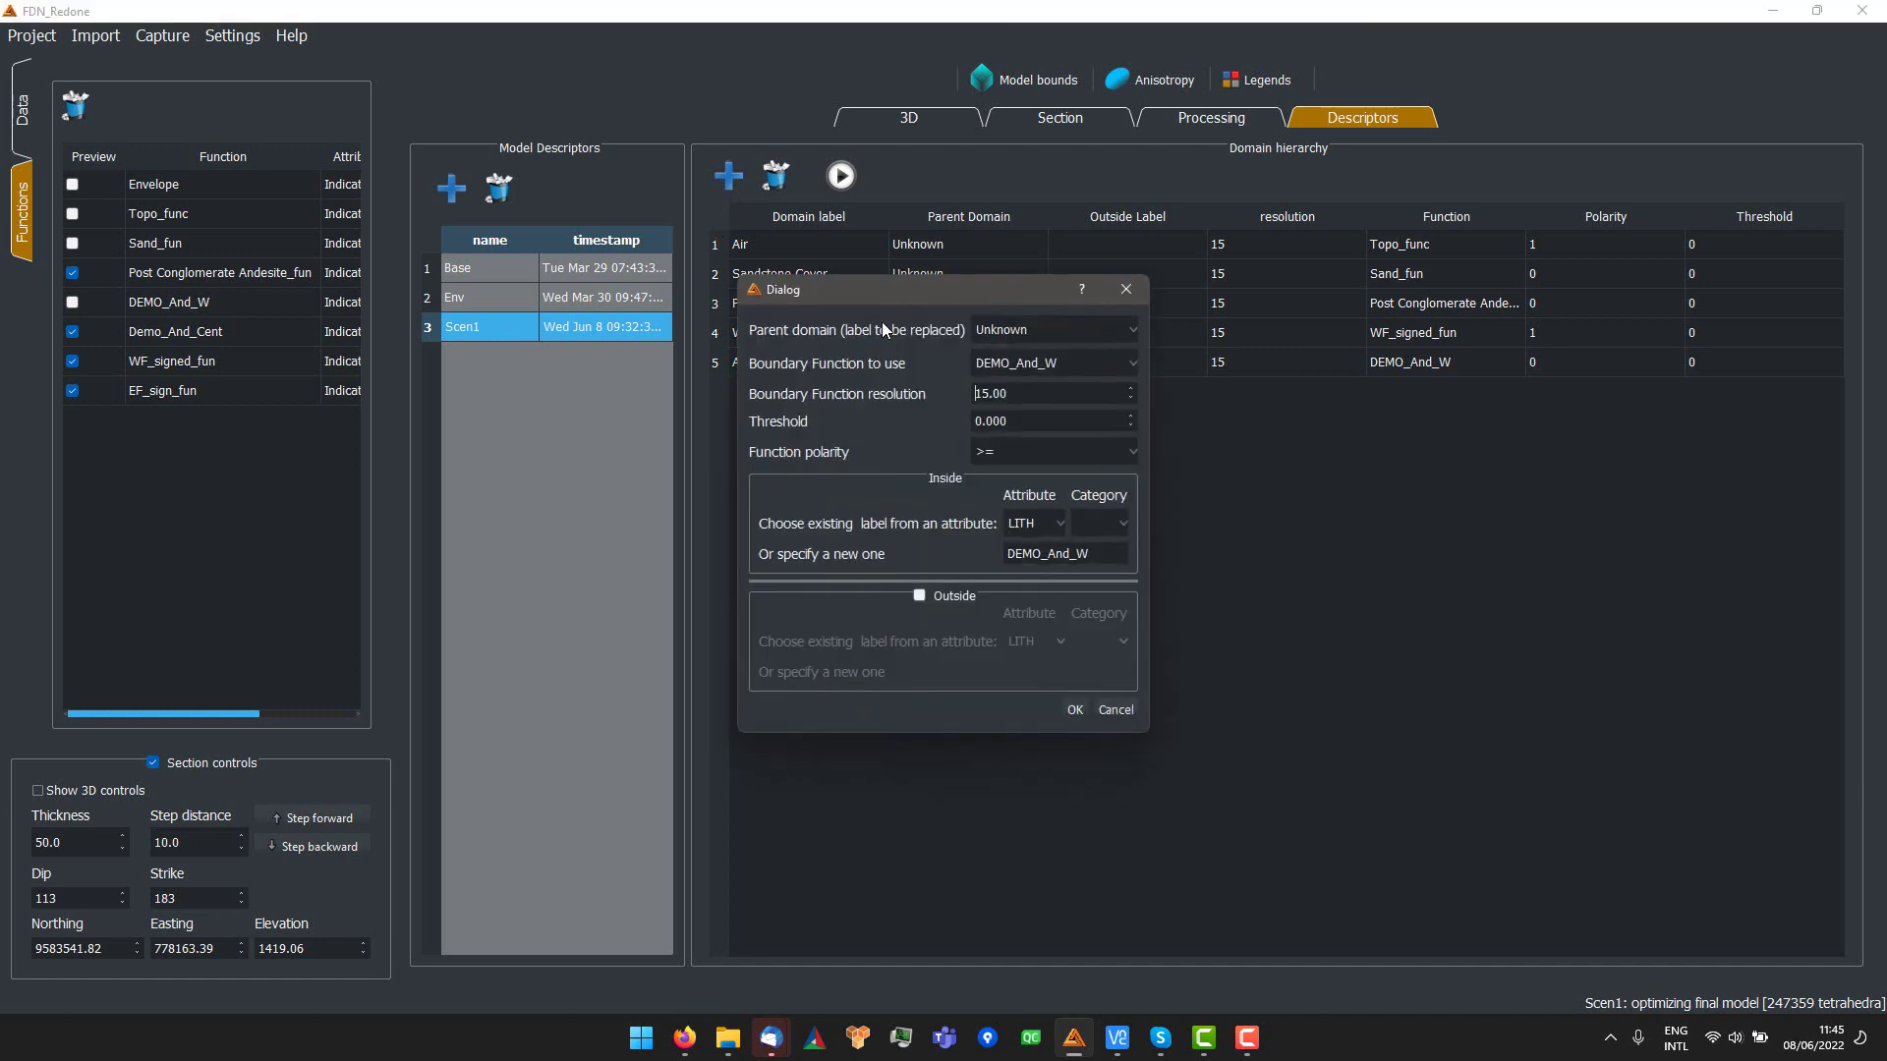
left_click(1003, 360)
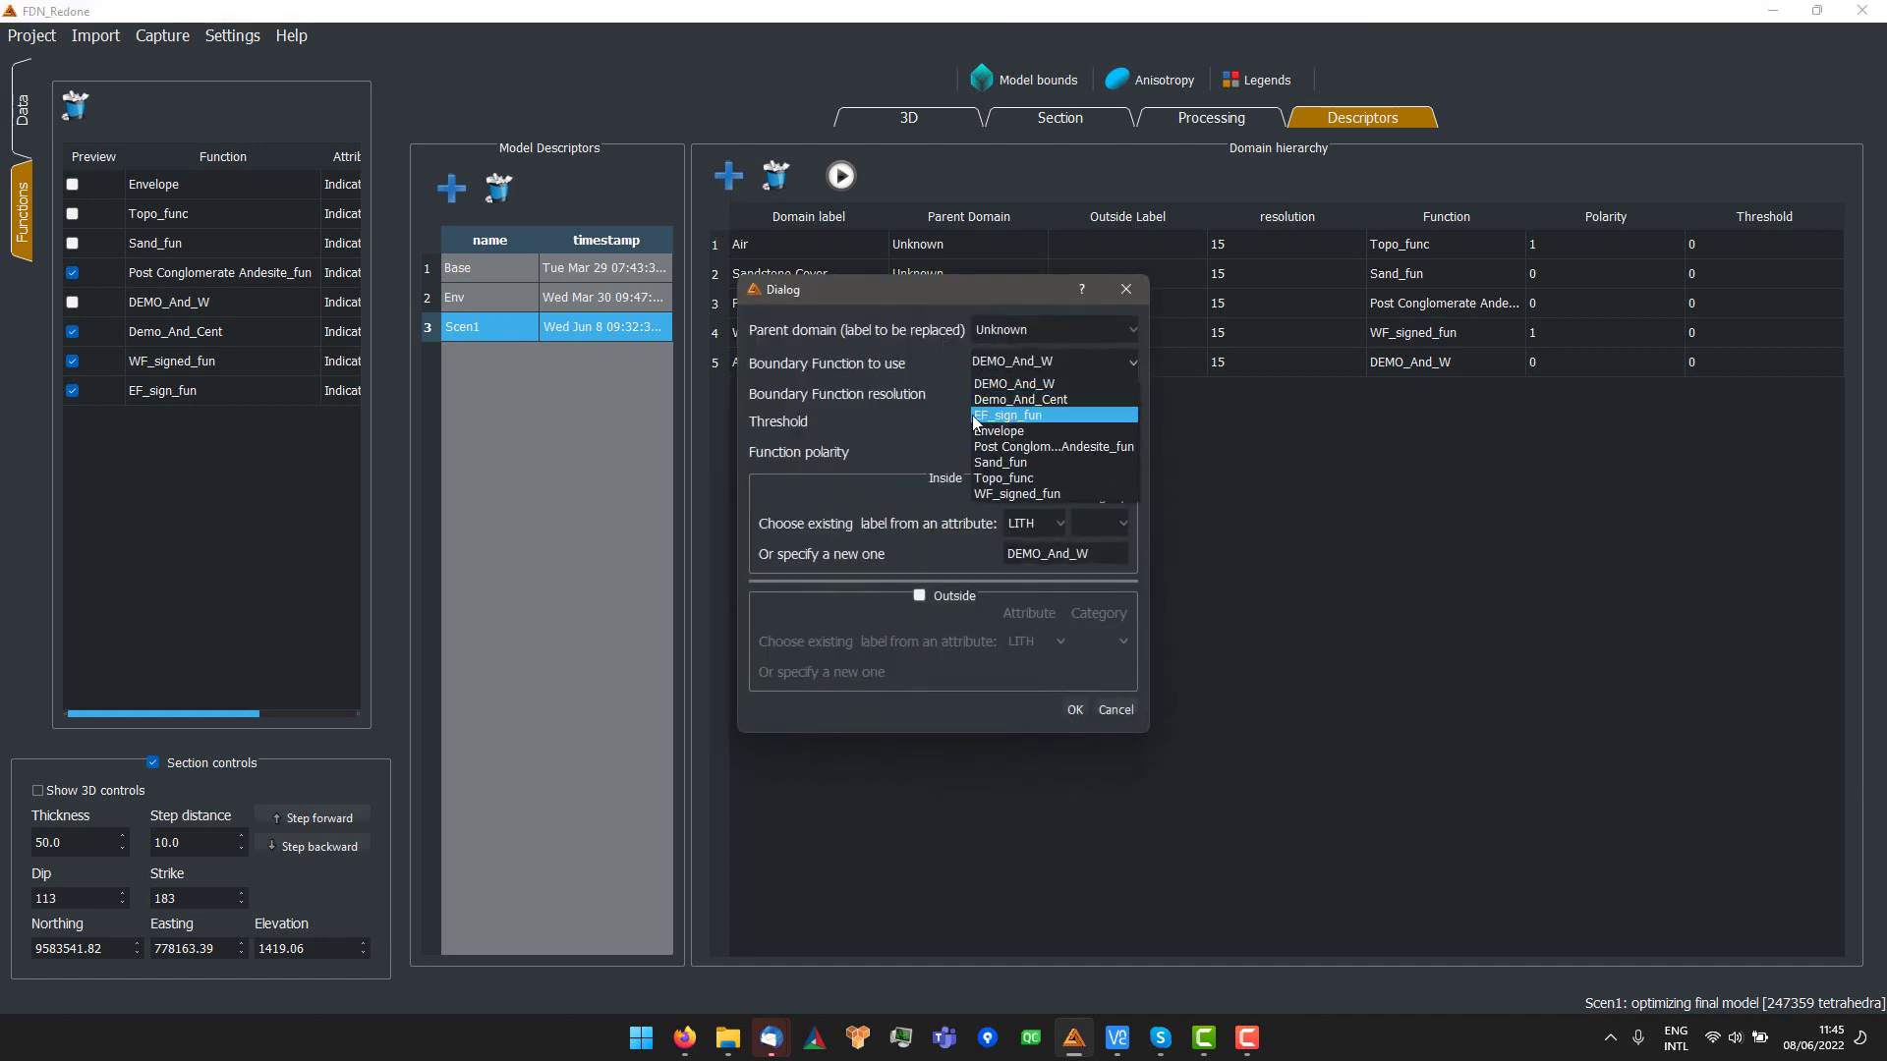
left_click(982, 415)
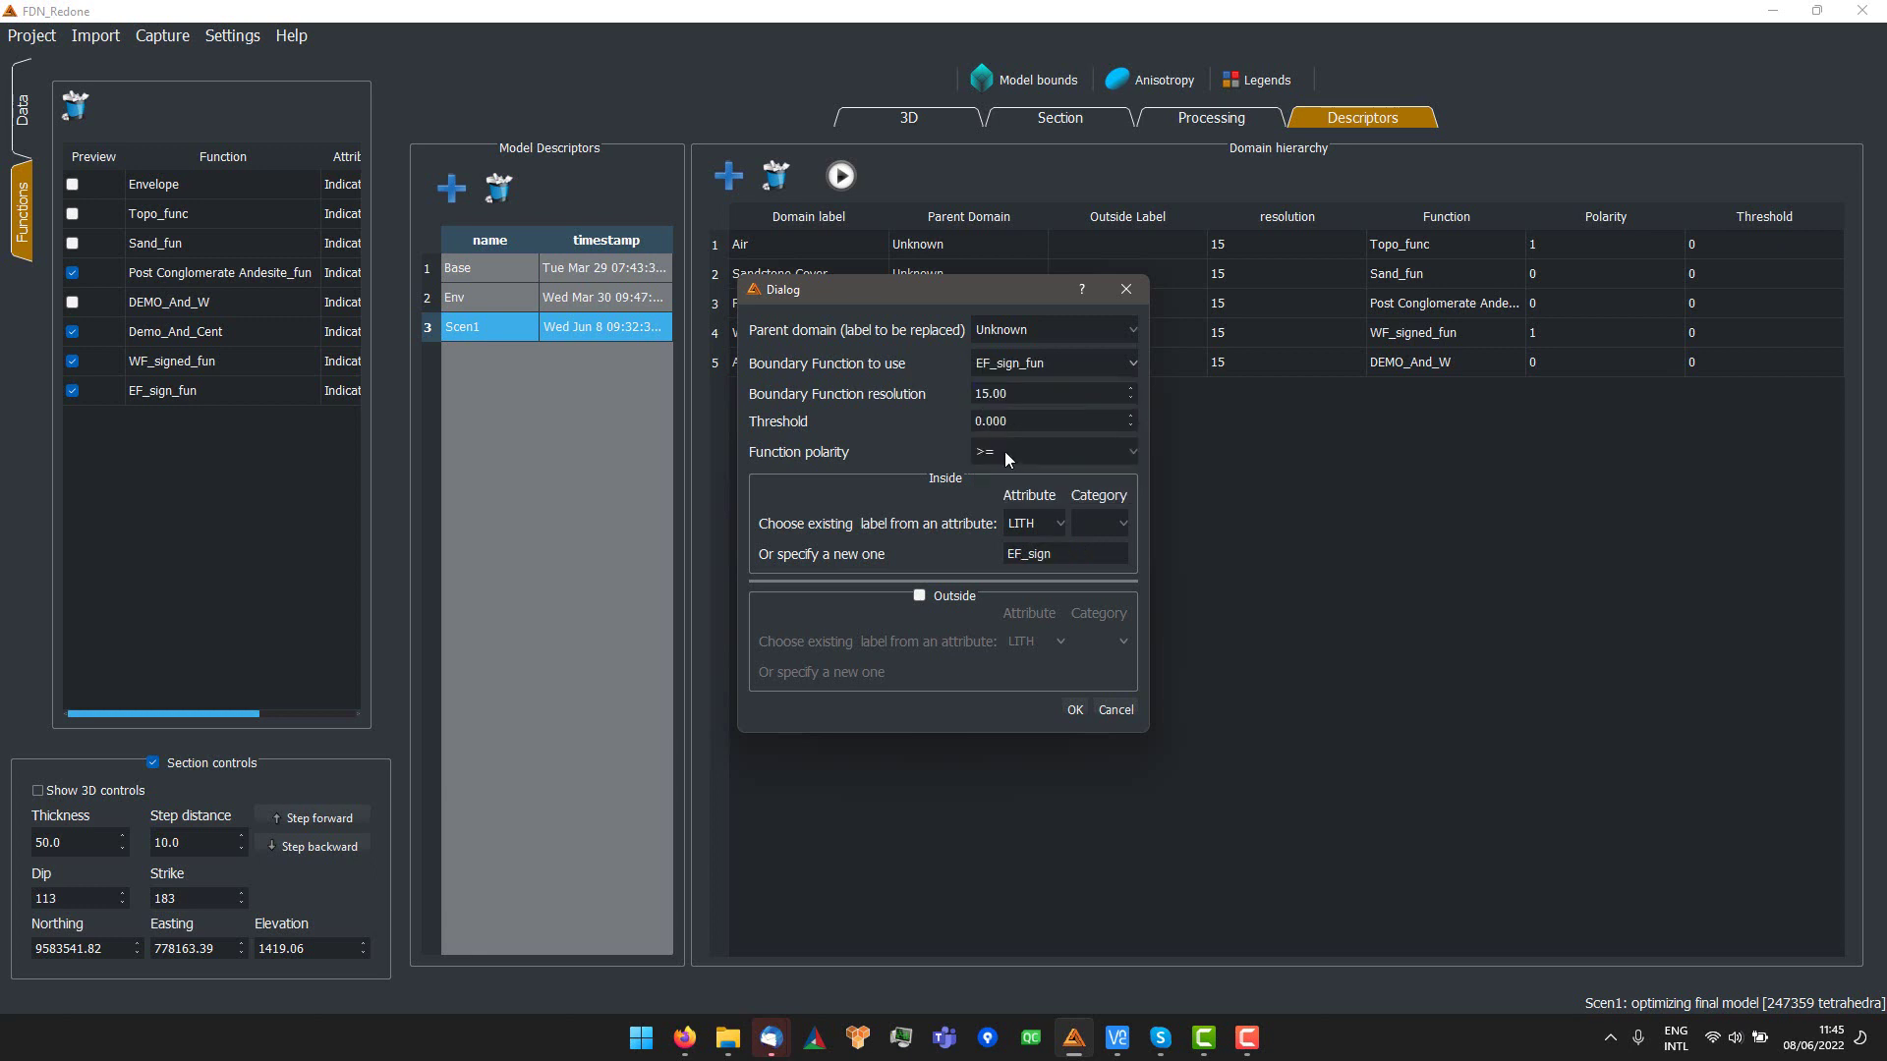
left_click(1004, 451)
left_click(998, 481)
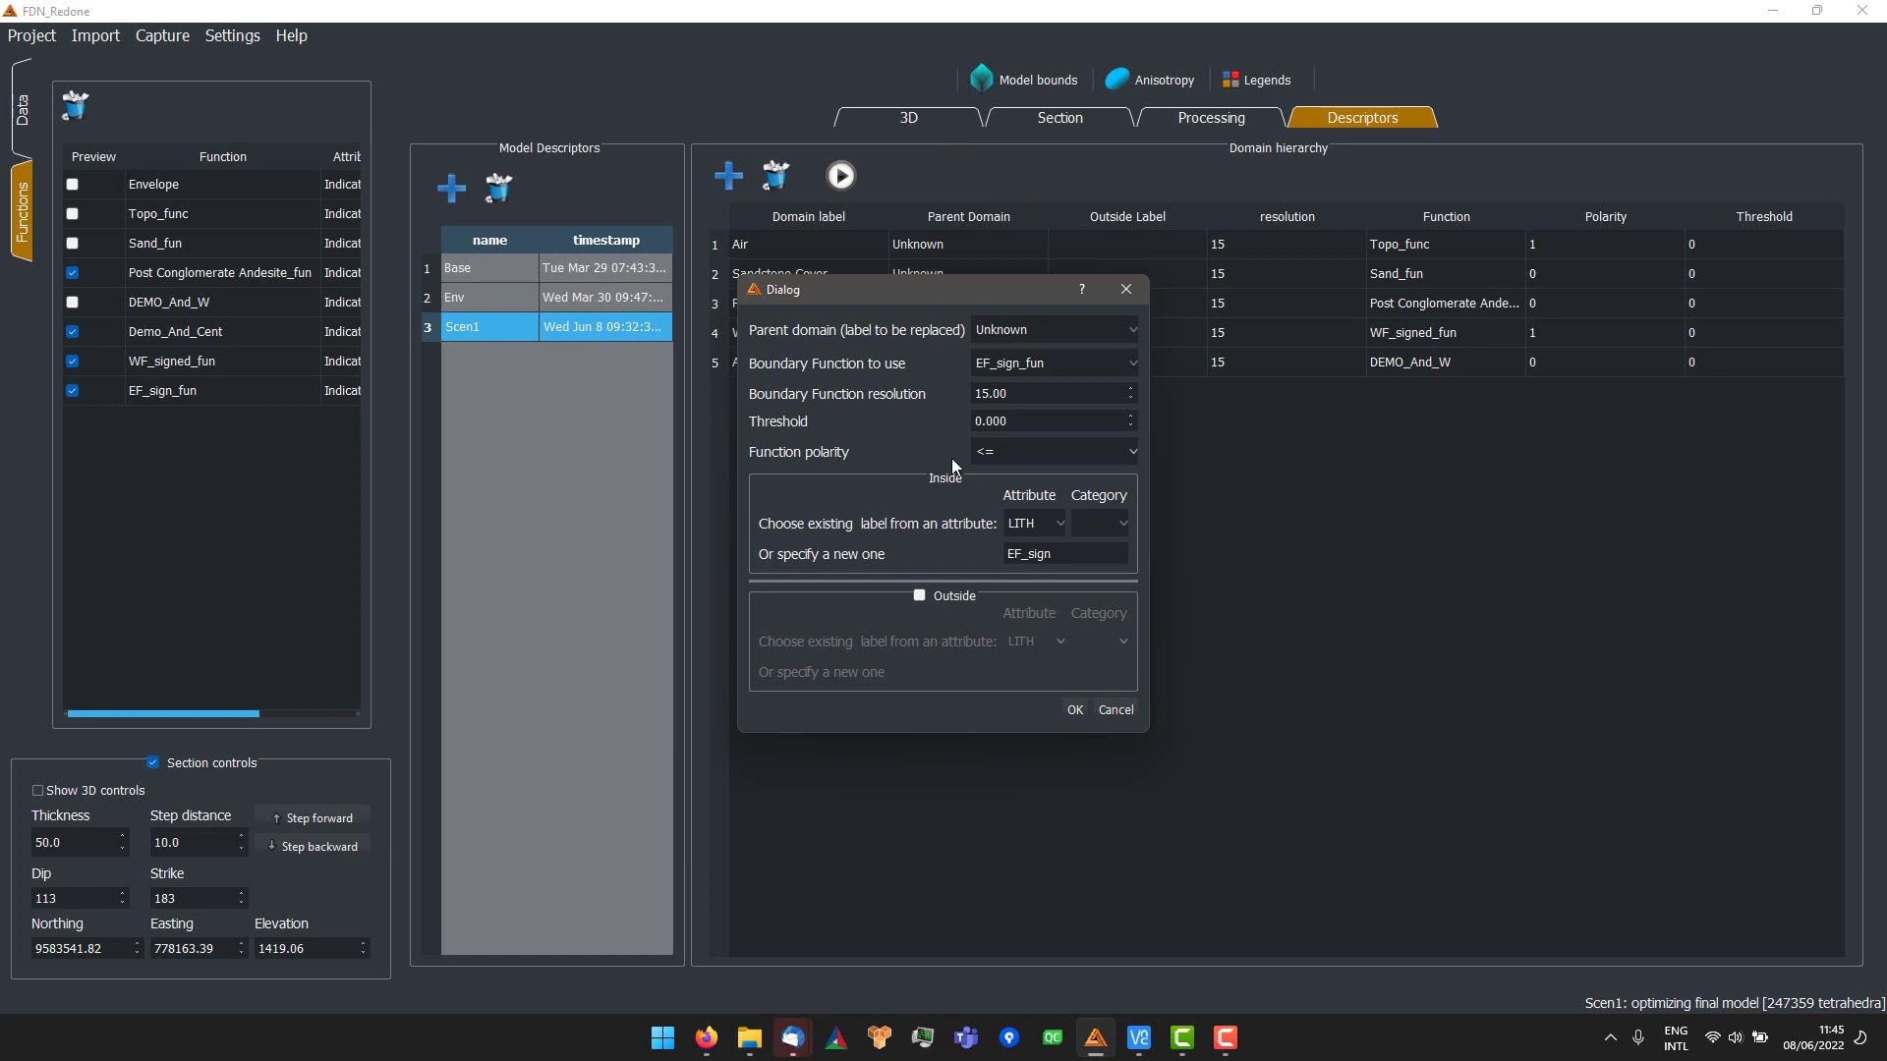
left_click(1007, 451)
left_click(1006, 472)
- Label the new domain's inside with the existing LITH category Andesite, clear the custom label, and add it to the hierarchy
left_click(1098, 523)
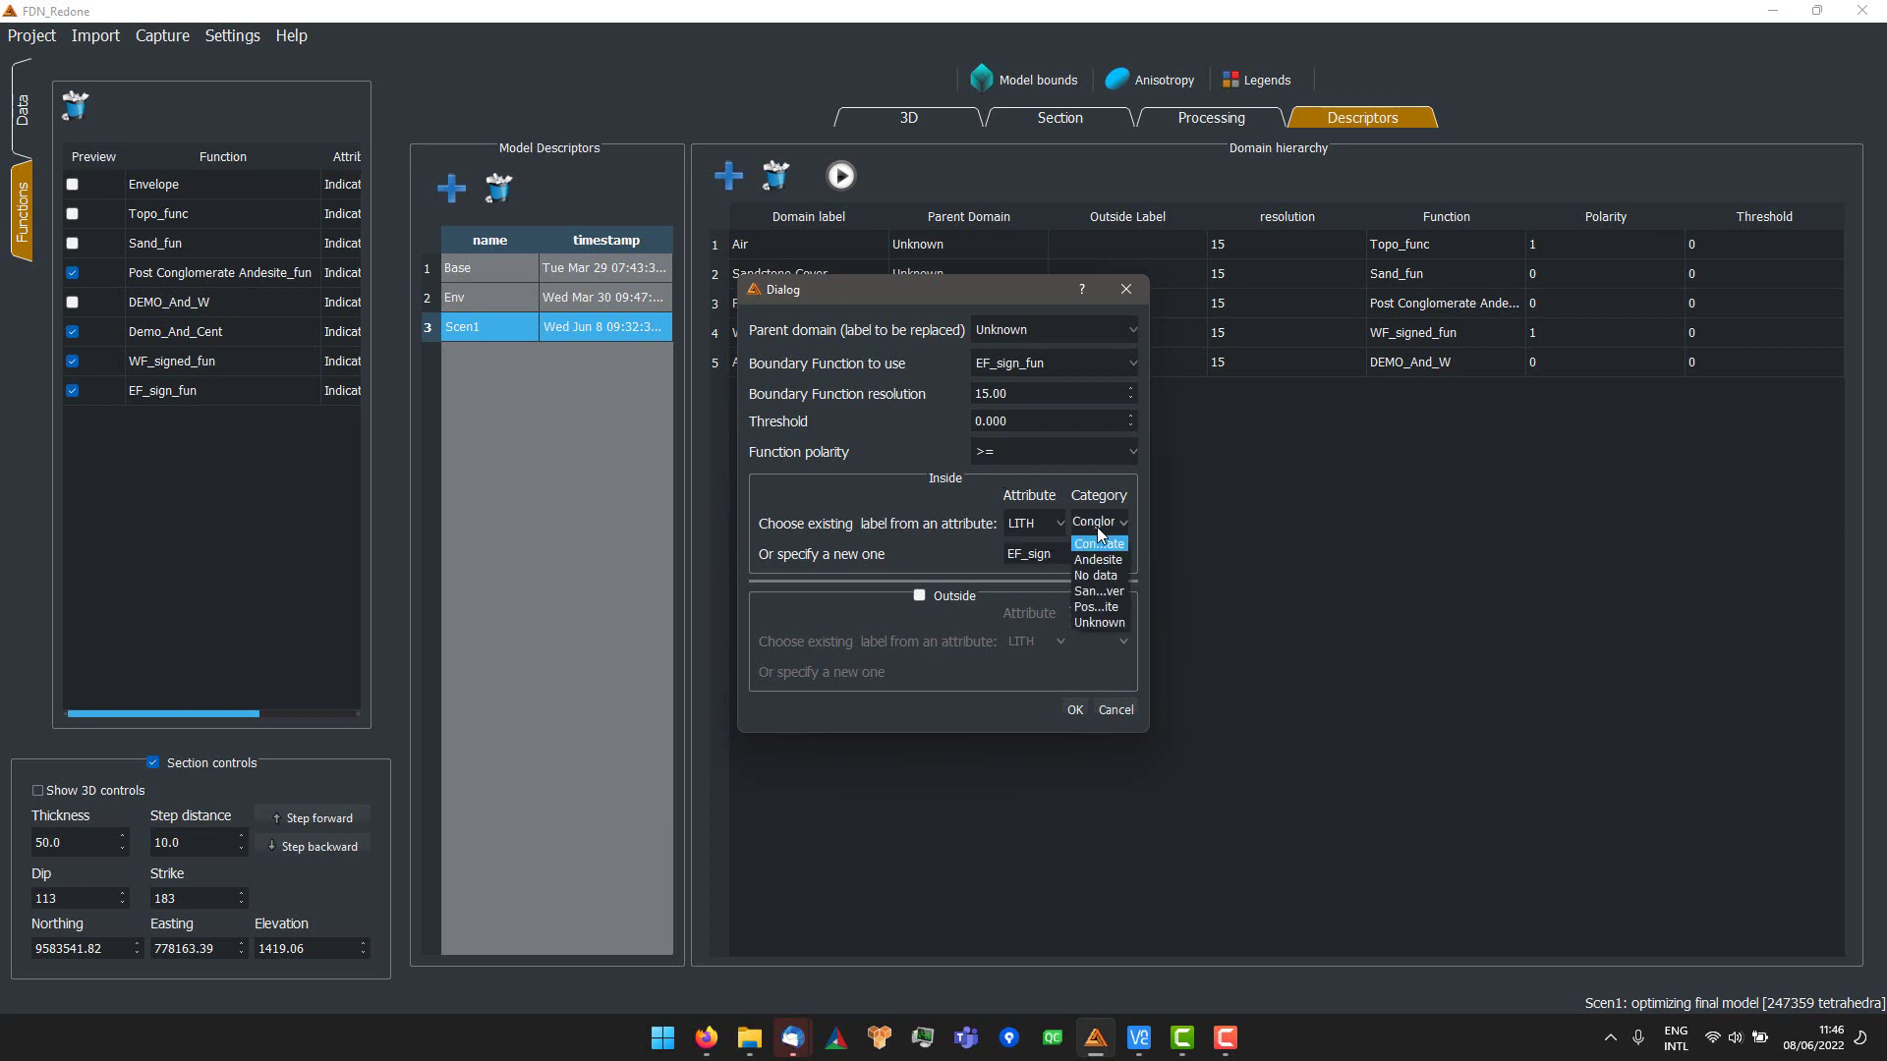
left_click(1101, 559)
double_click(1077, 554)
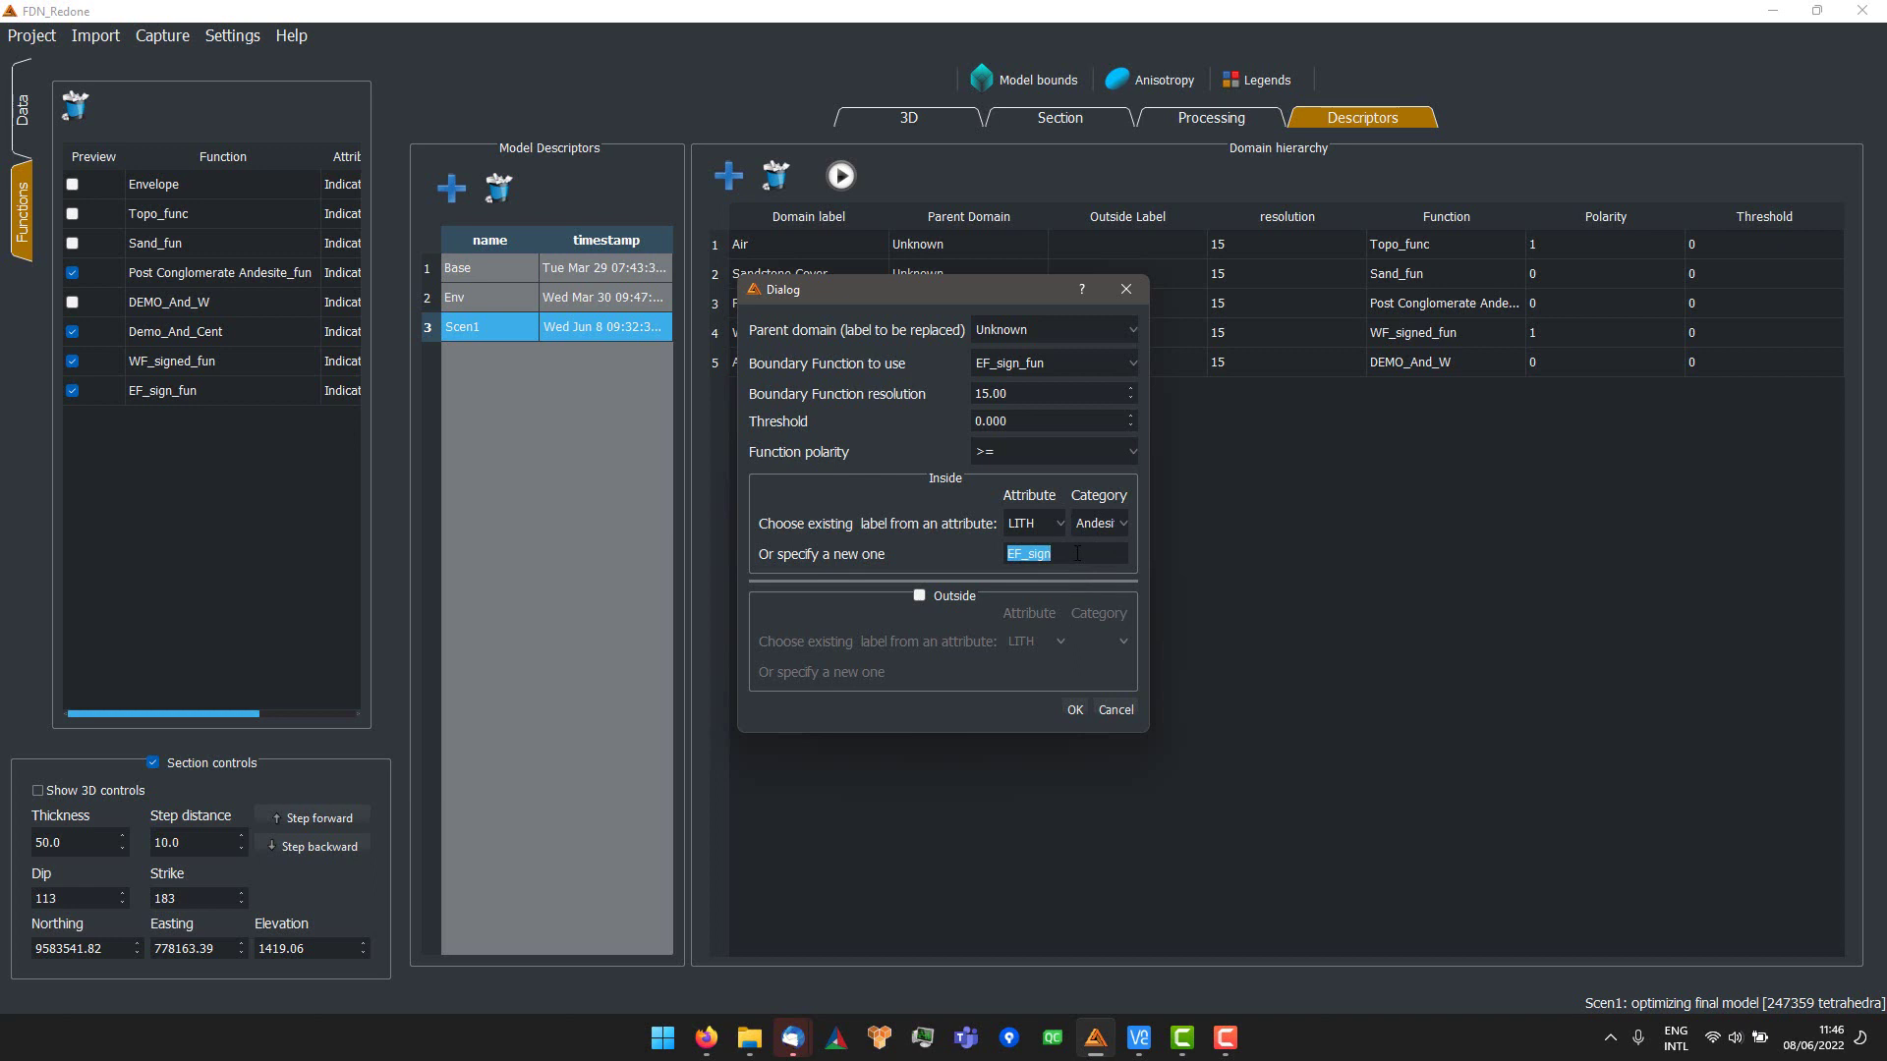
key("BackSpace")
left_click(1076, 715)
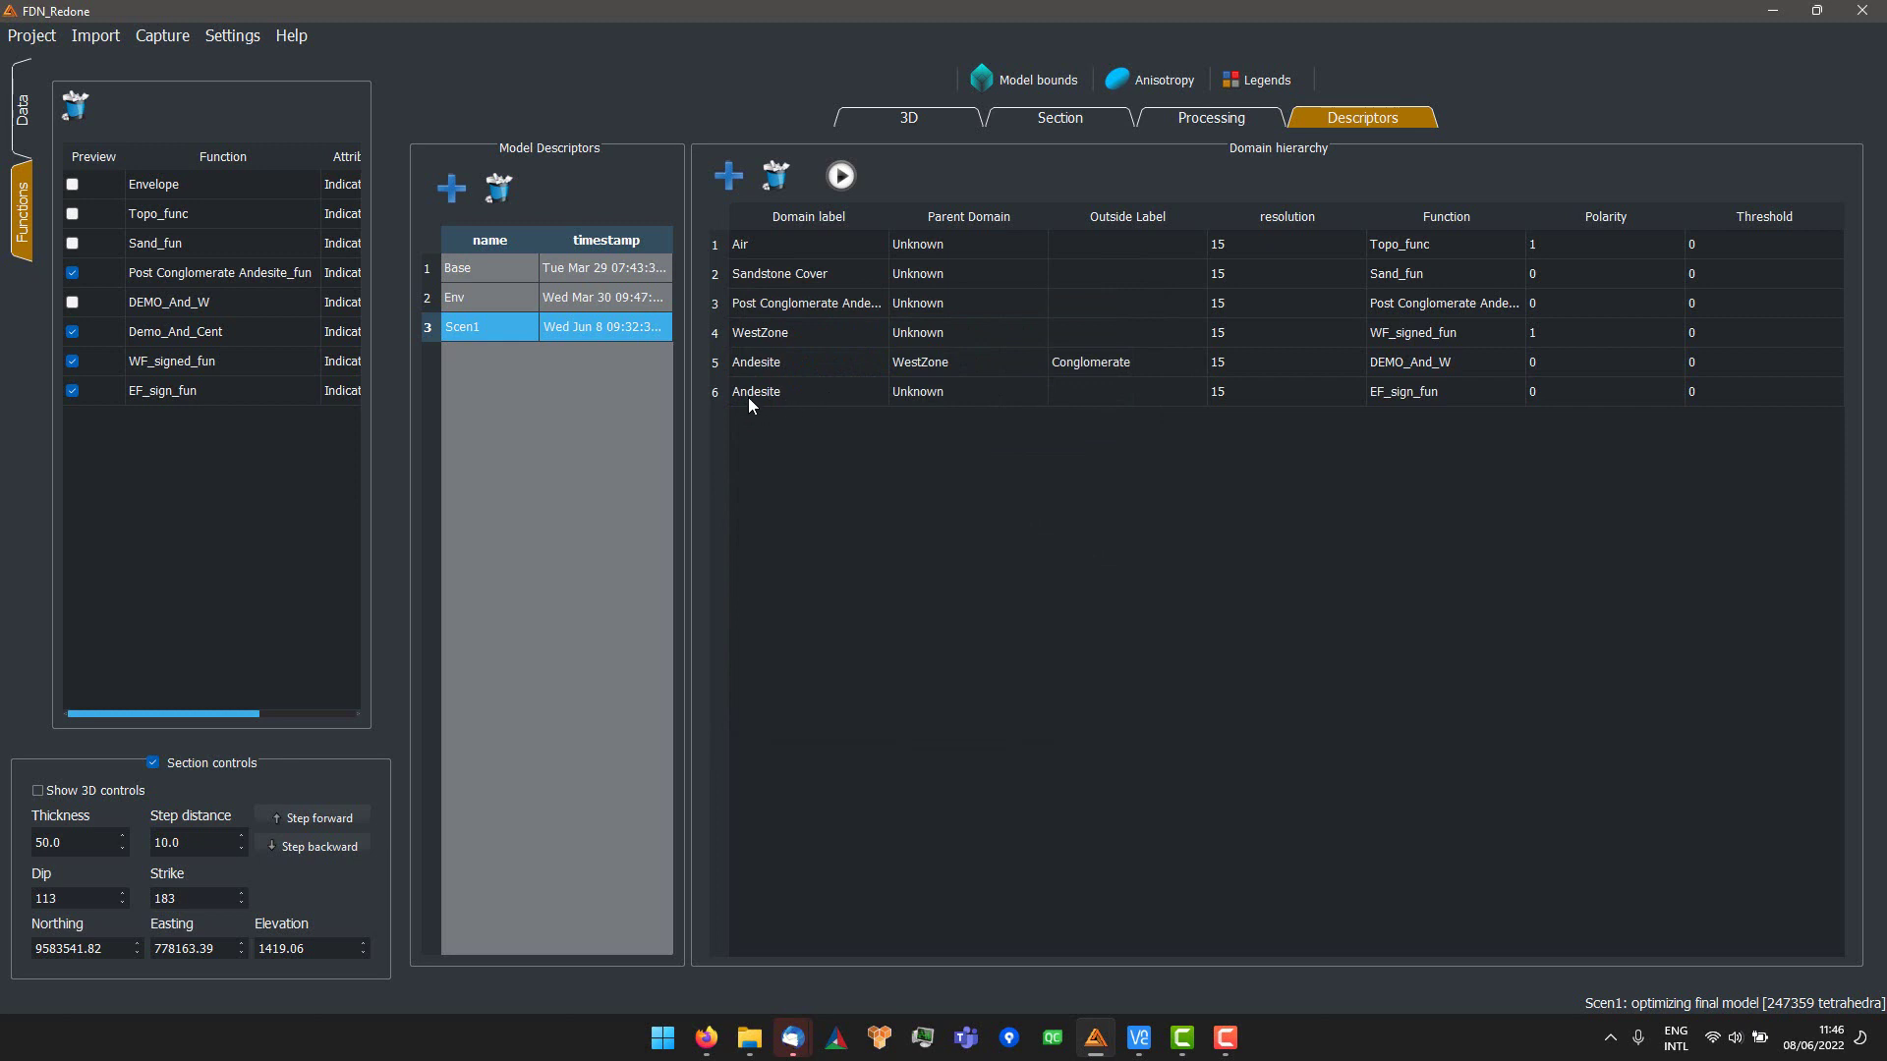
- Build the Scen1 model at base resolution 100.00 with final tetrahedra optimization and inspect the east fault block in 3D
left_click(841, 176)
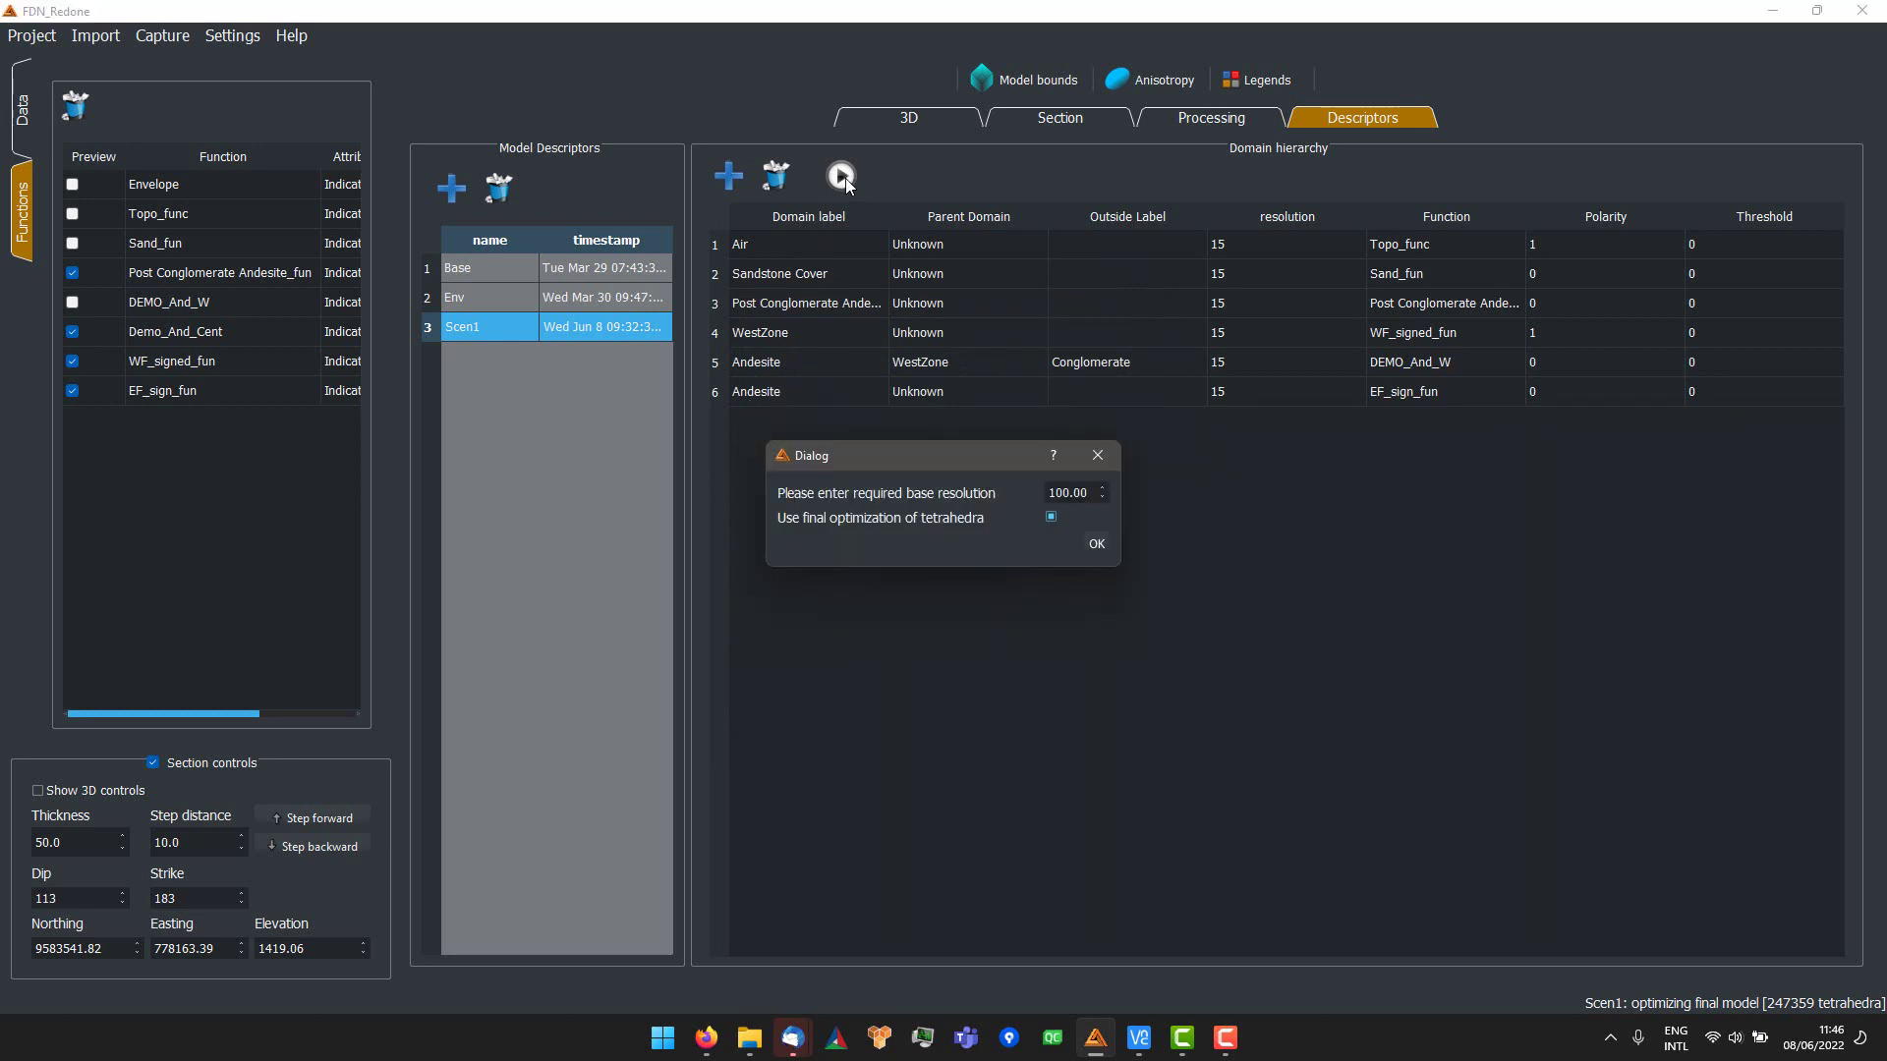
left_click(1100, 544)
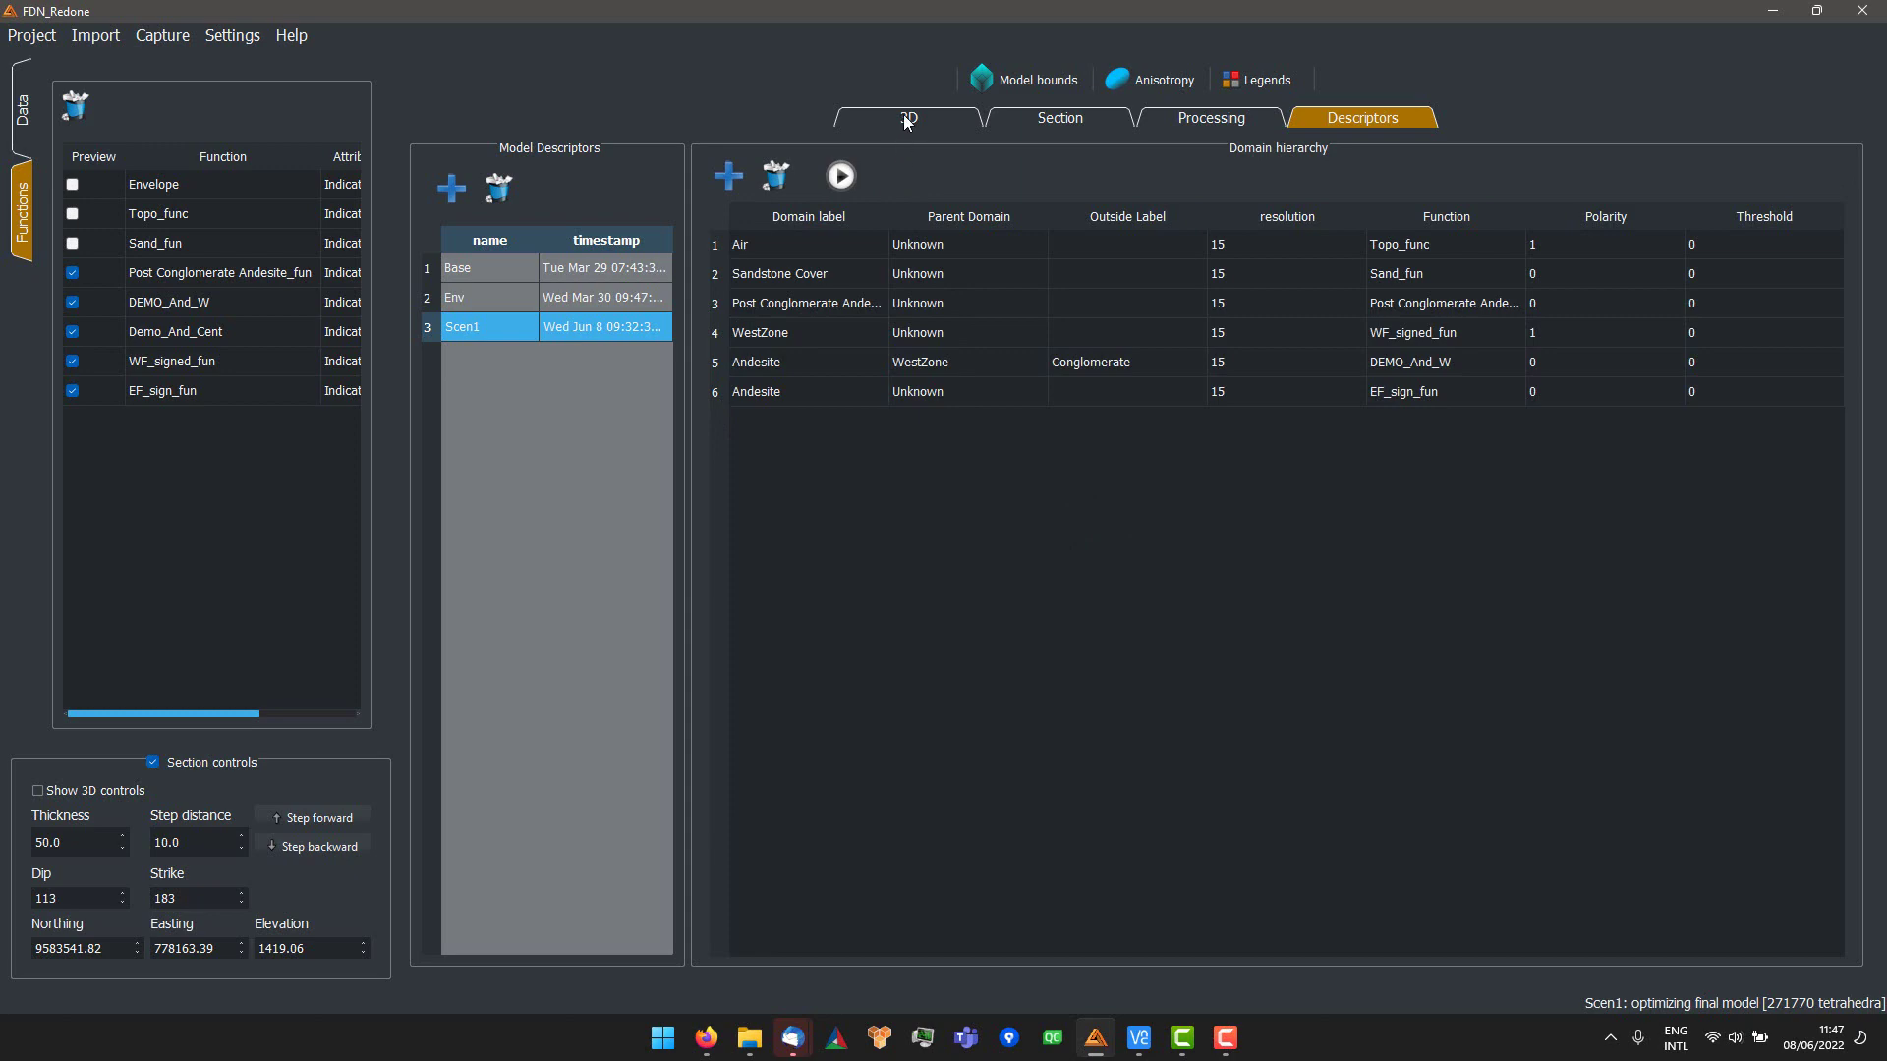
left_click(906, 118)
left_click_drag(1365, 564, 1022, 487)
scroll(1335, 544, "up", 3)
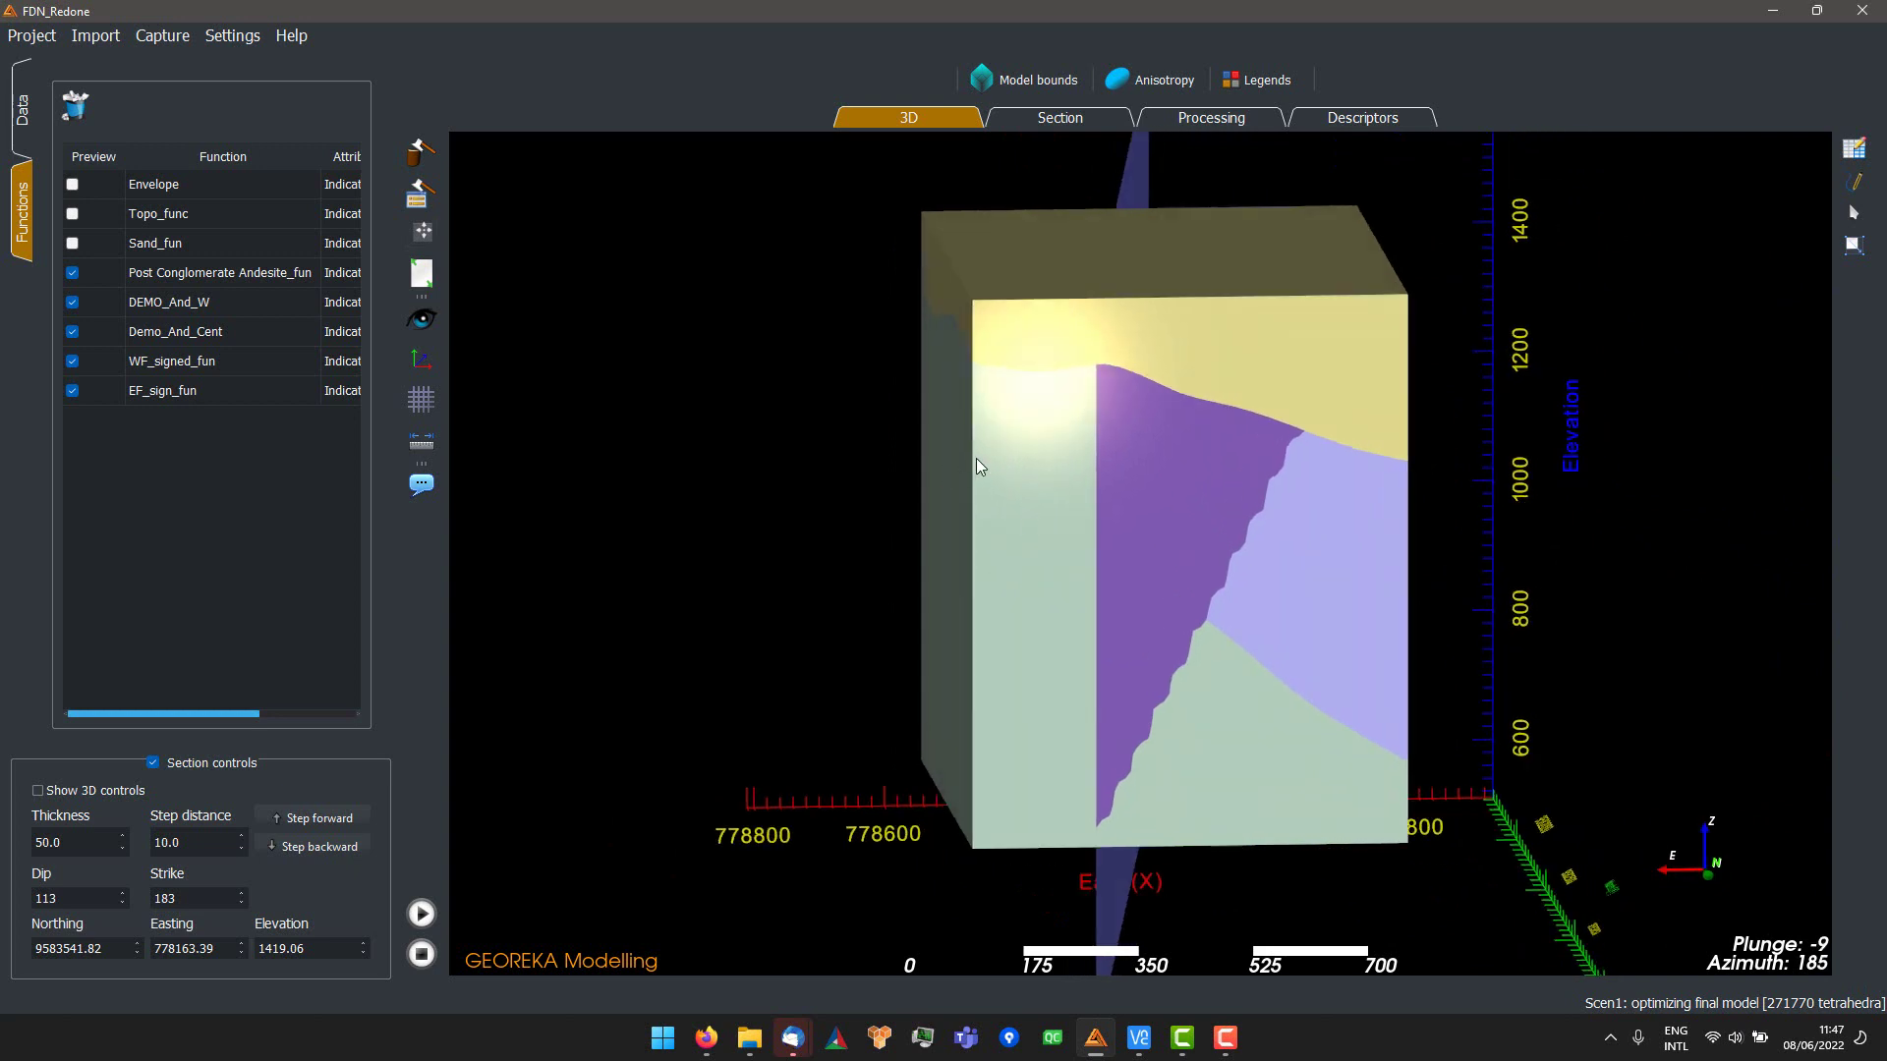
- Show the legend for the Scen1_2 domain model and inspect its fault-bounded blocks in 3D from several angles
left_click(20, 108)
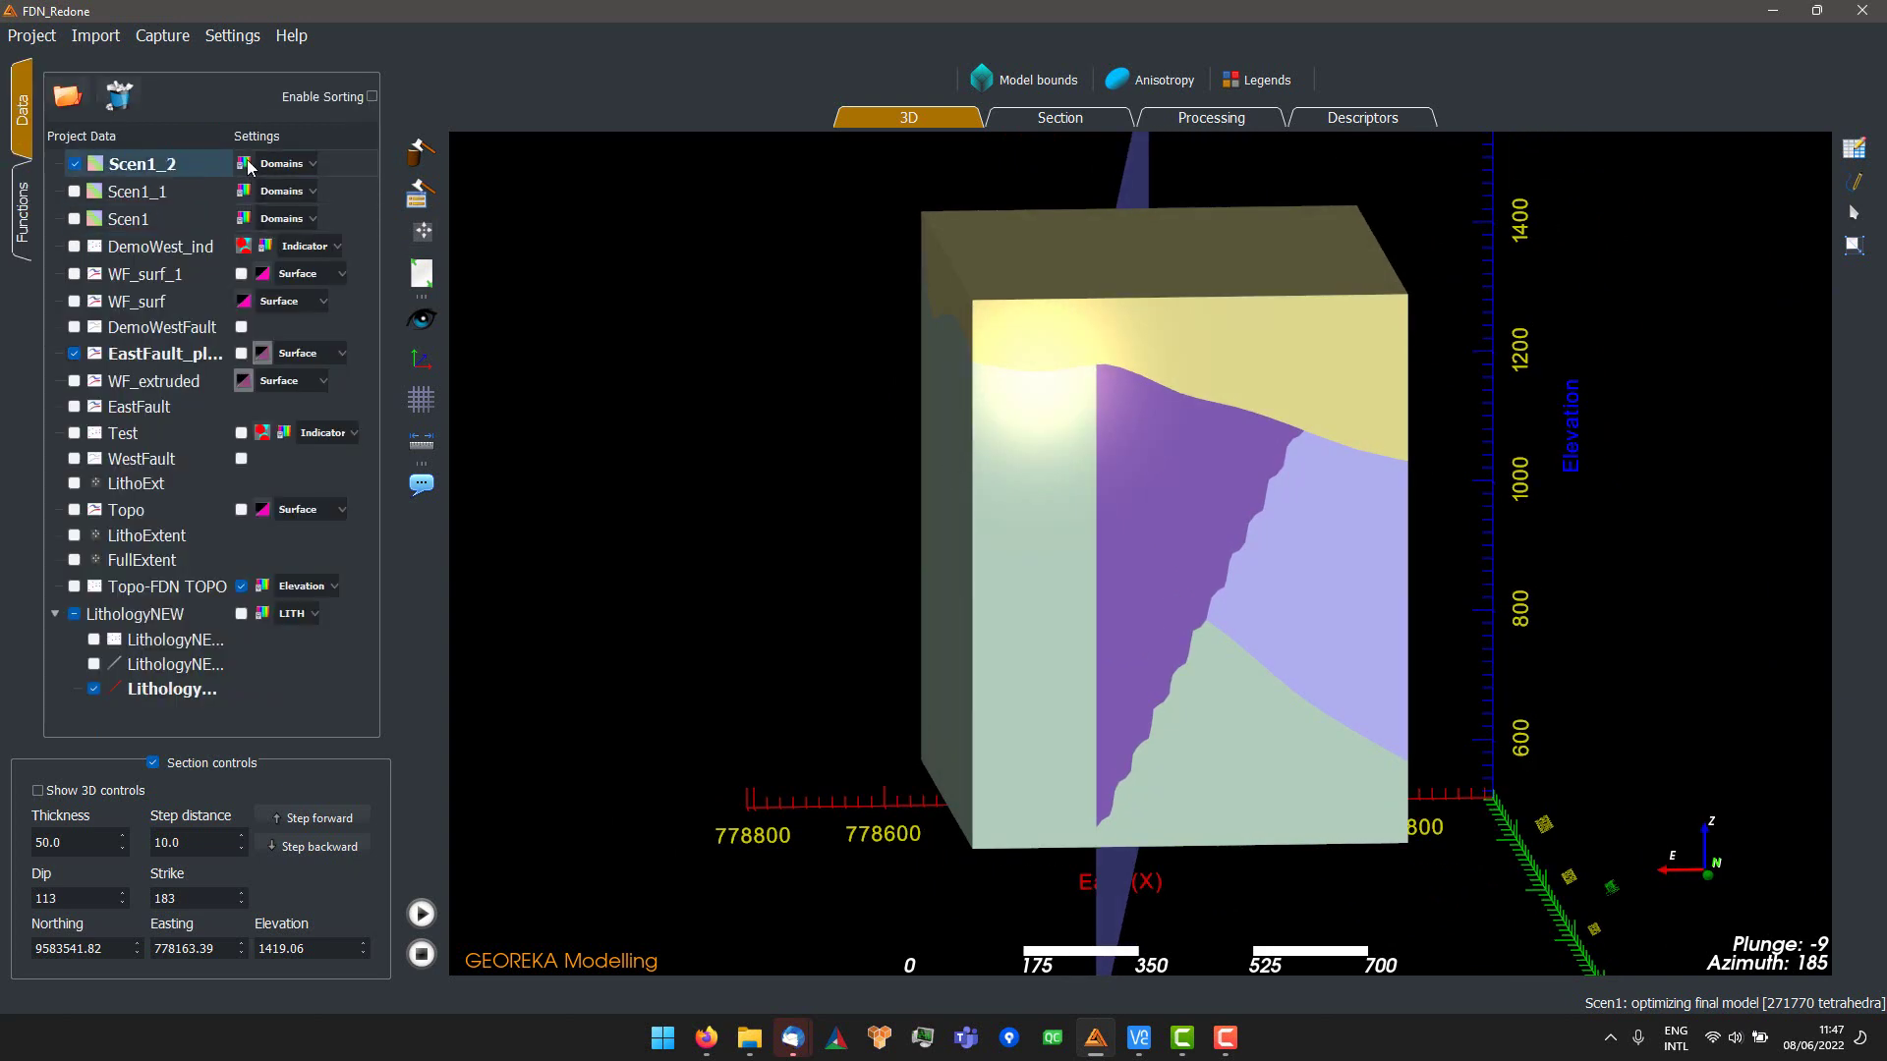
left_click(270, 162)
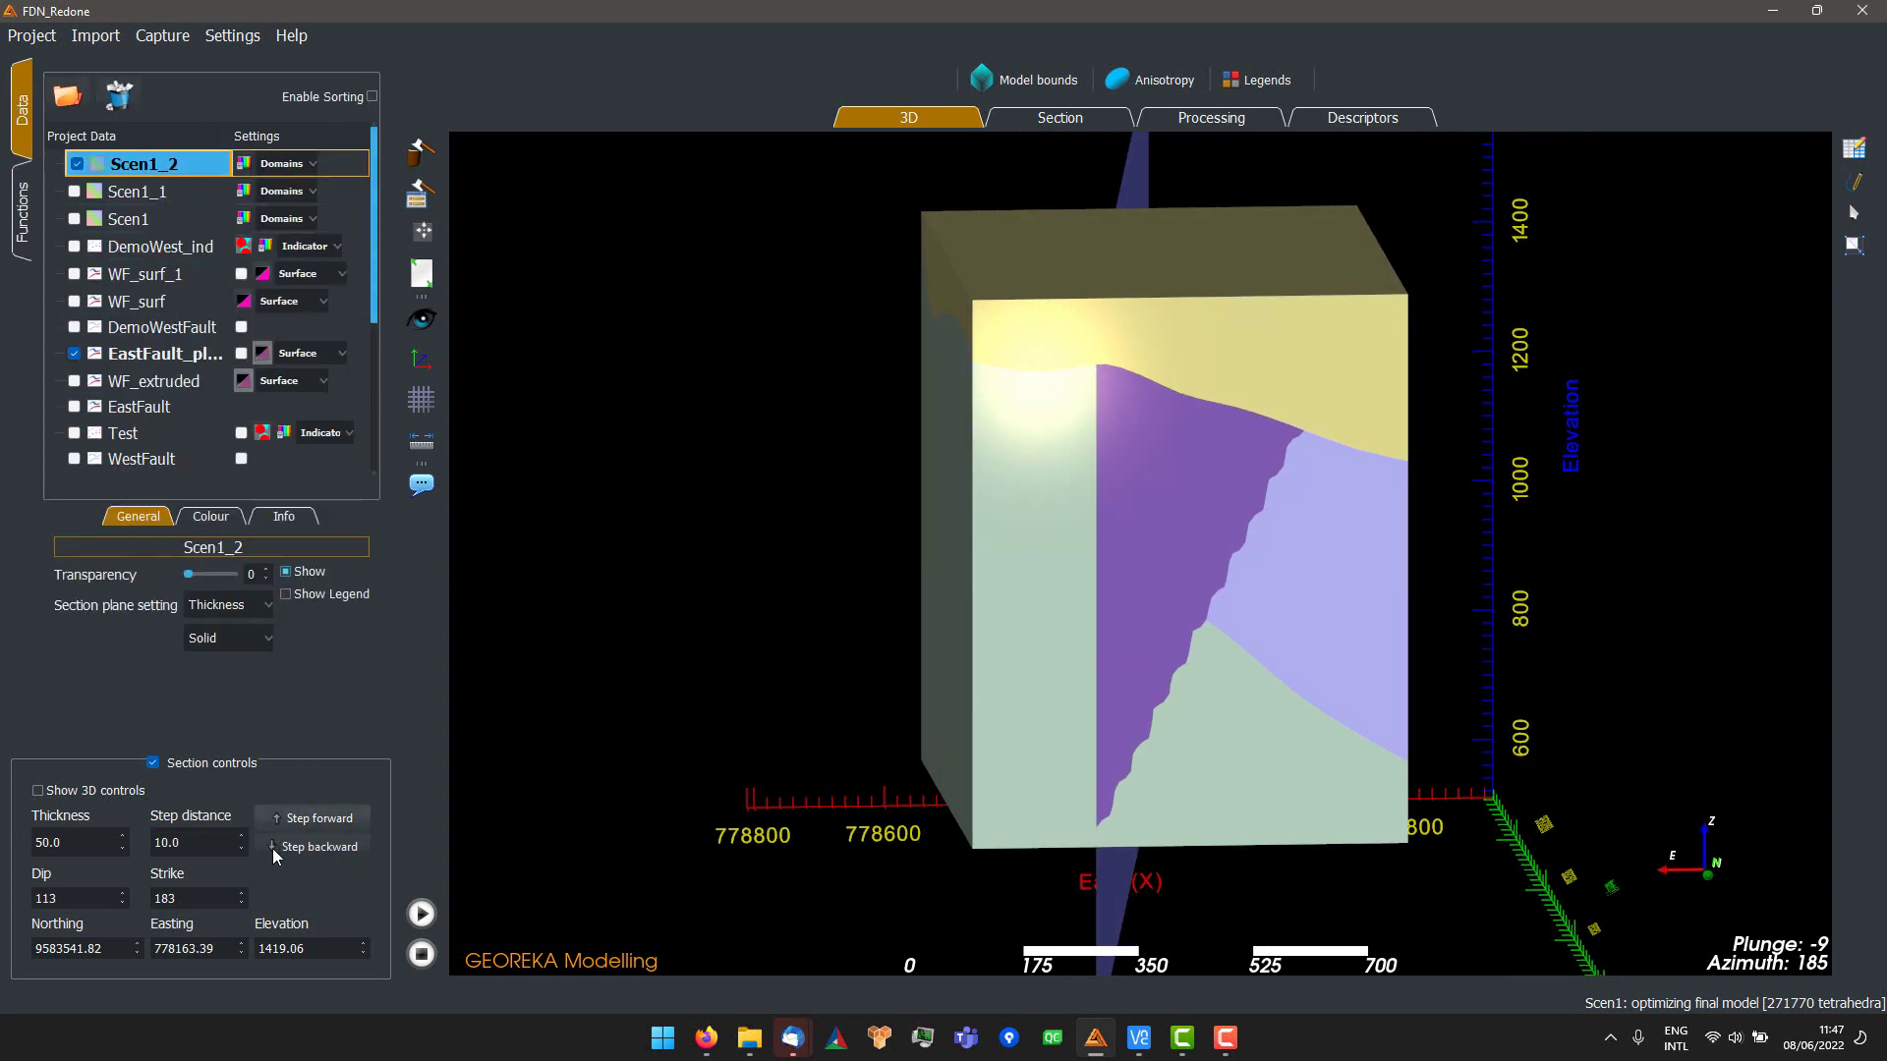
left_click(285, 594)
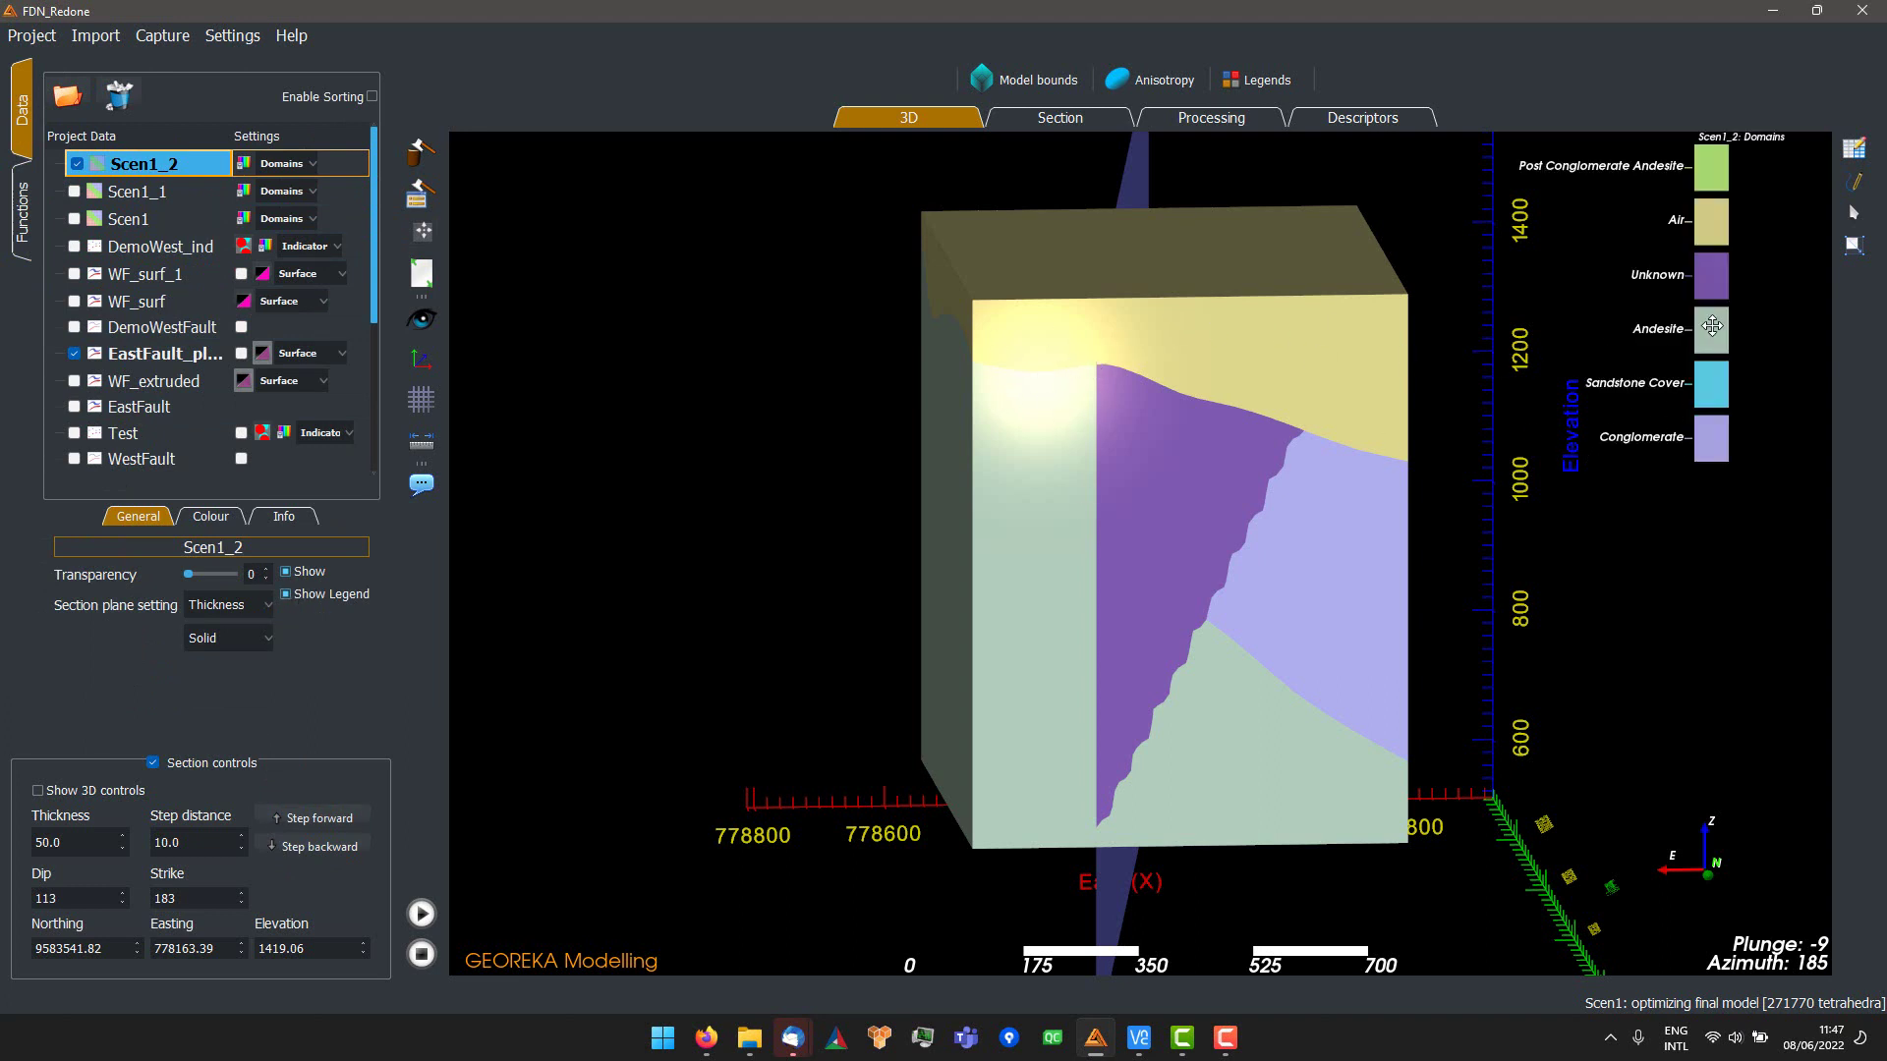
left_click_drag(1065, 484, 1253, 688)
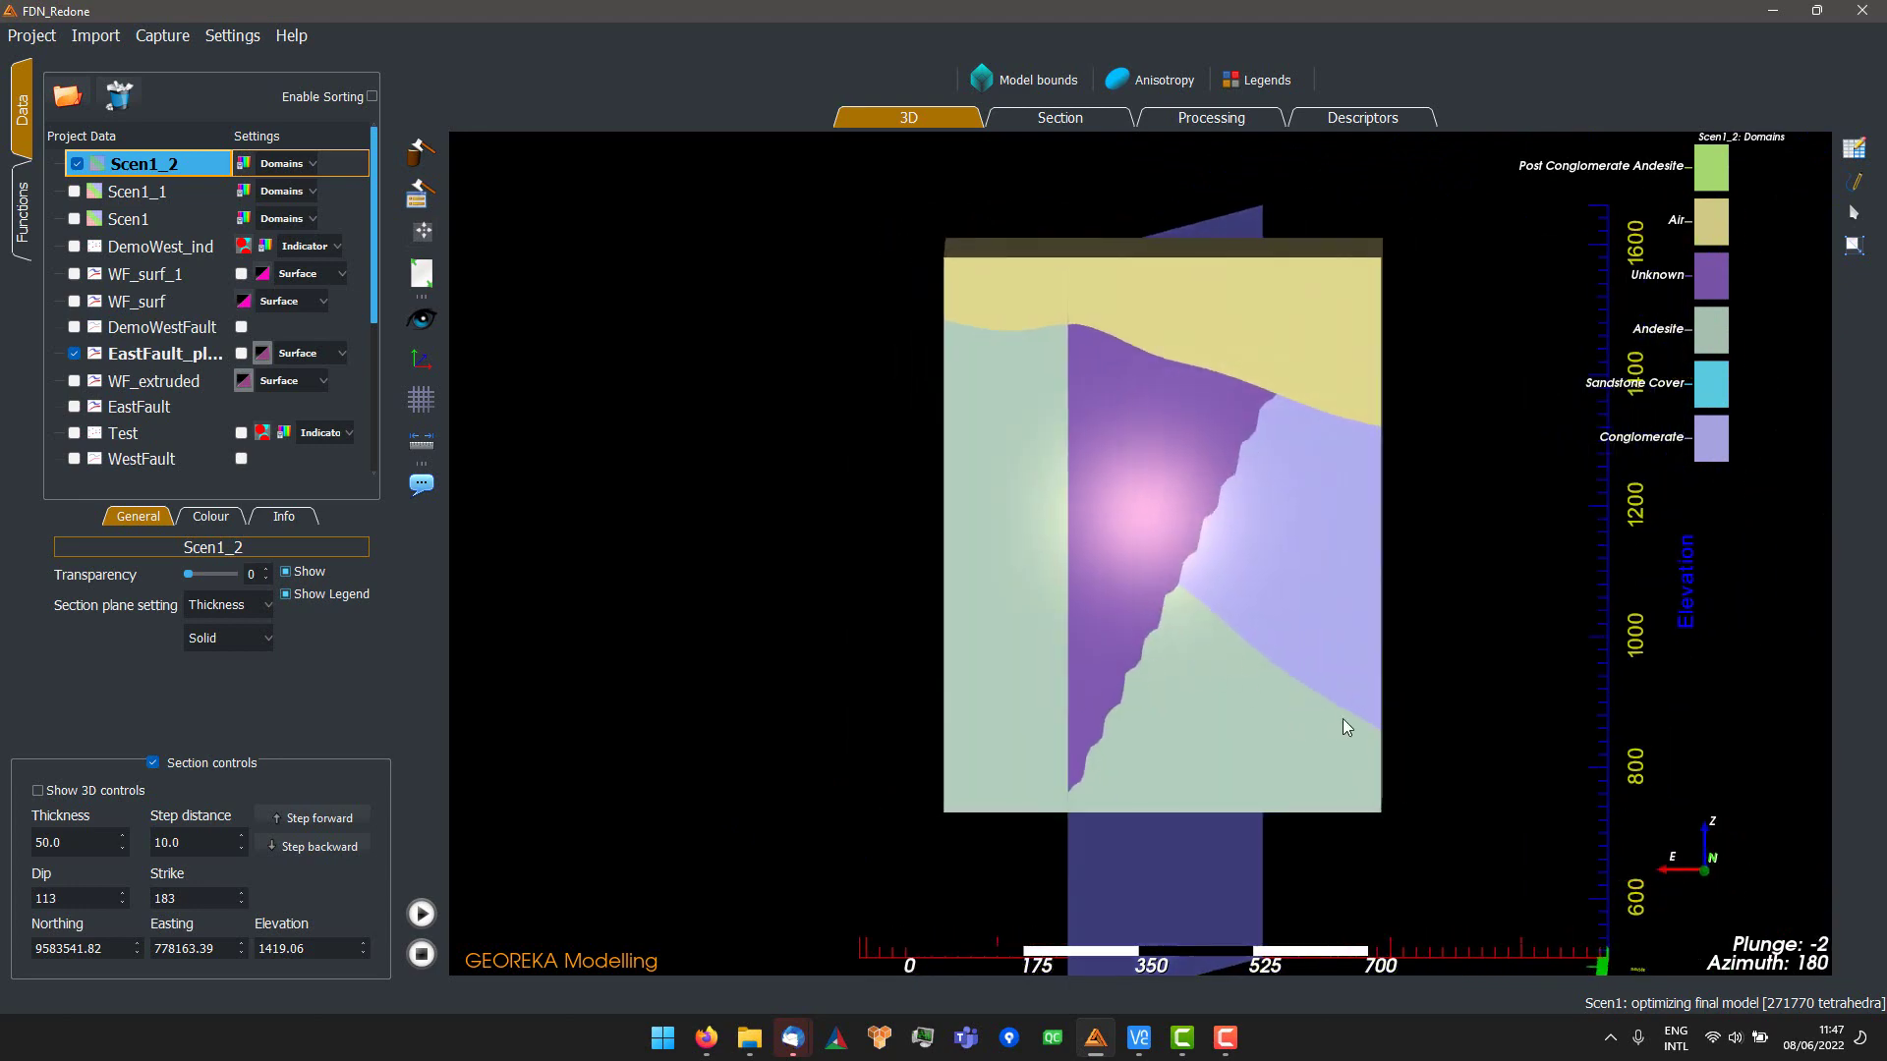
left_click_drag(1344, 724, 1103, 565)
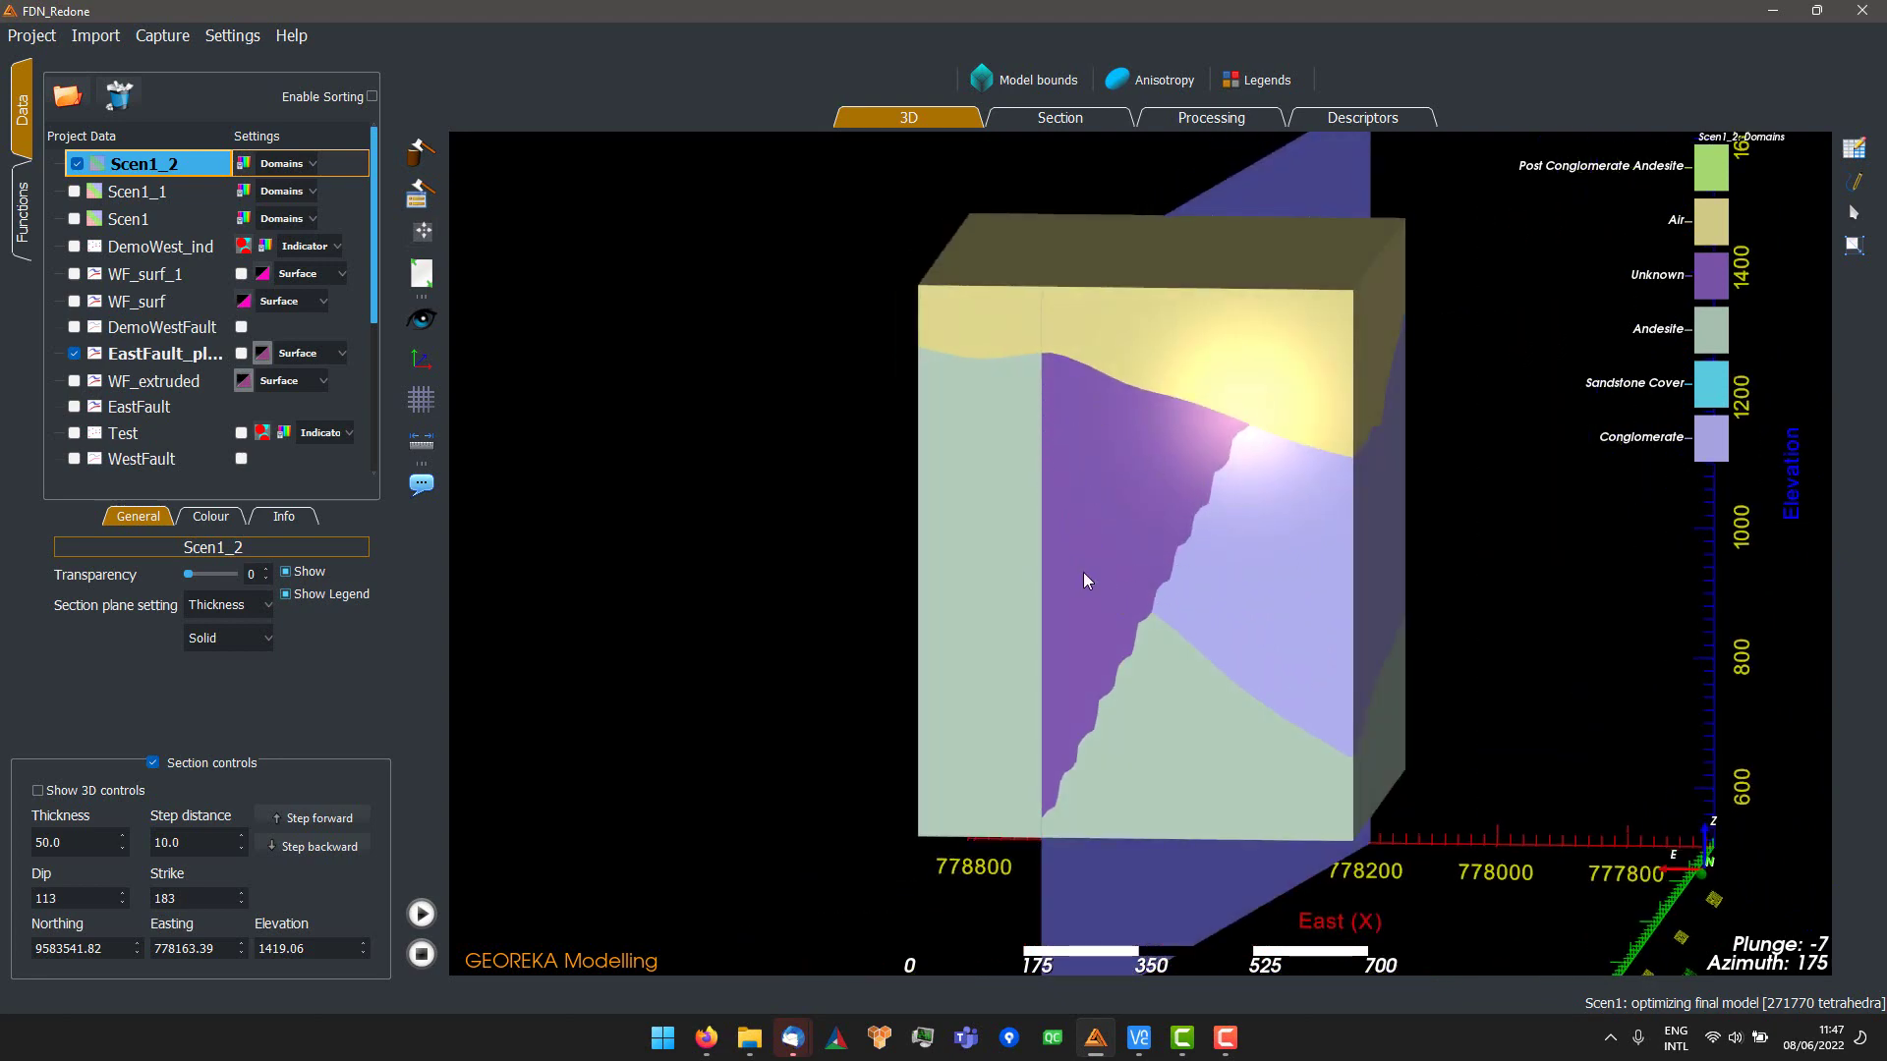
left_click_drag(1364, 428, 1254, 495)
scroll(1254, 495, "down", 1)
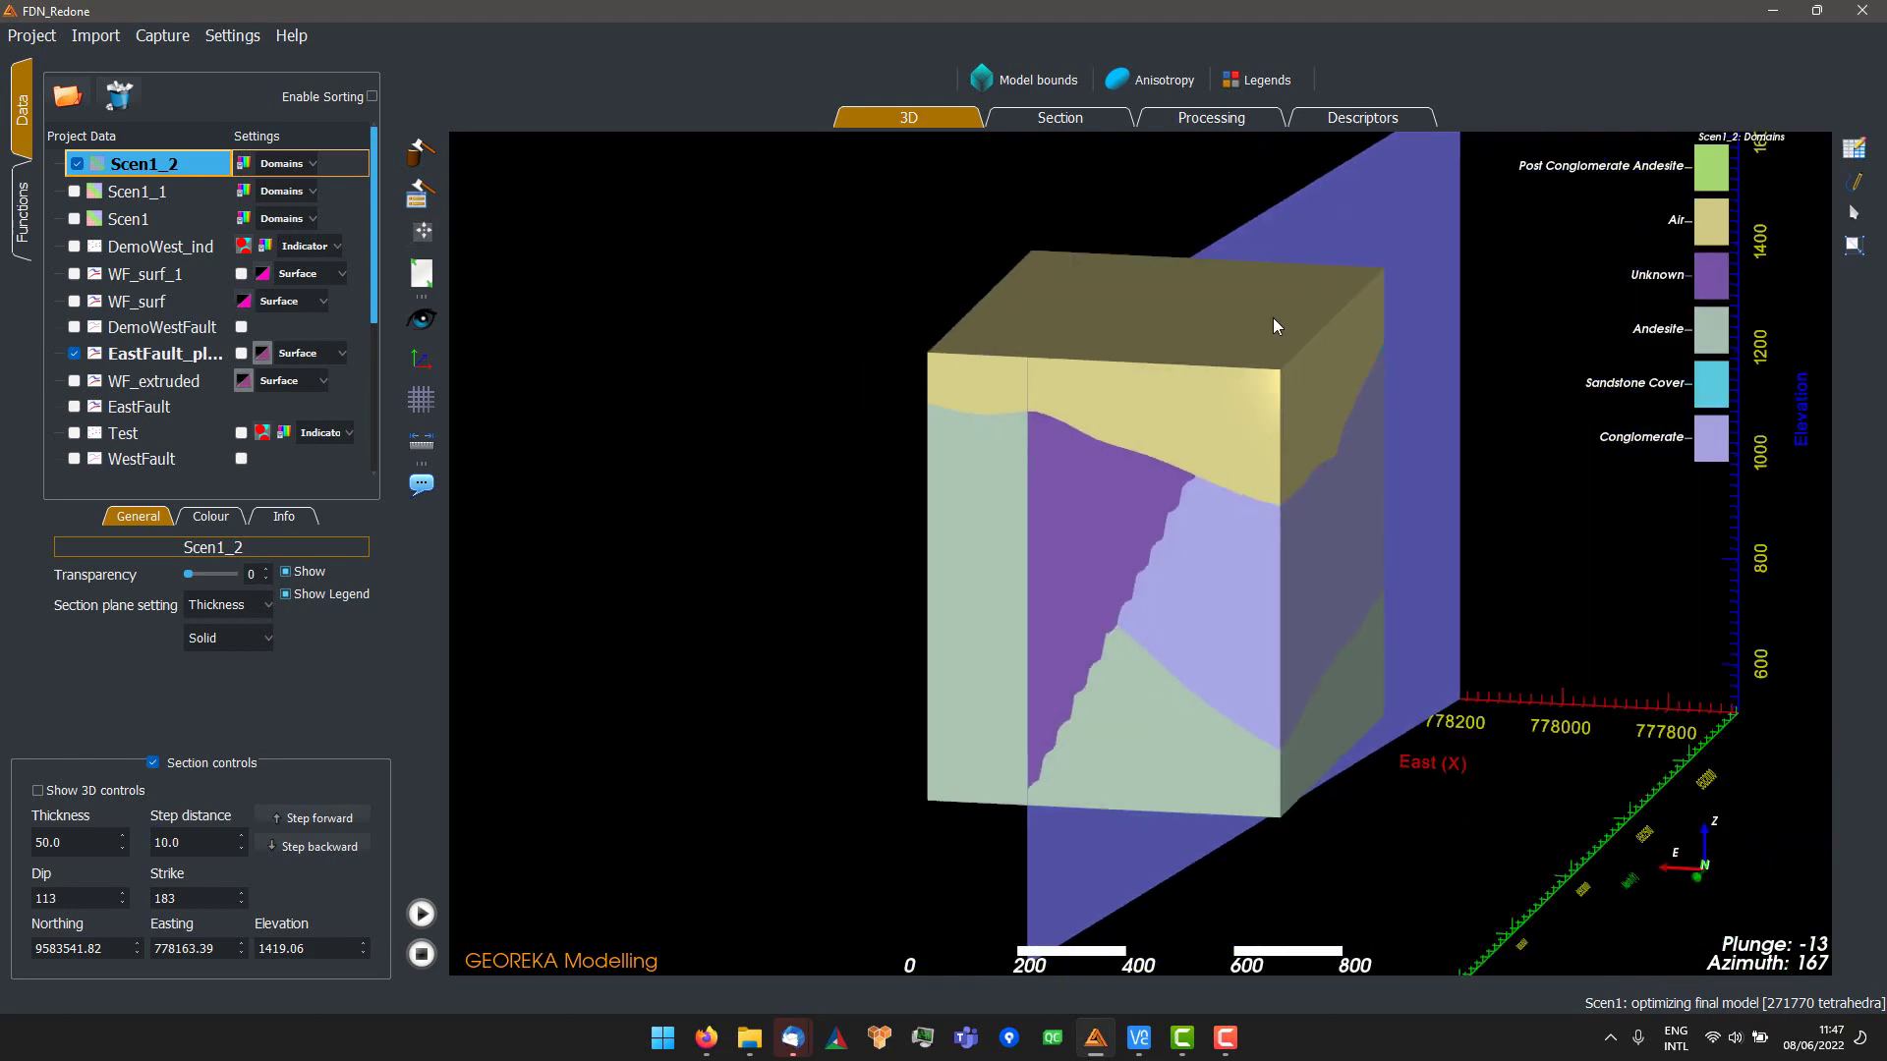
- Start a new Scen1 domain with parent Unknown, using Demo_And_Cent as boundary function
left_click(1315, 120)
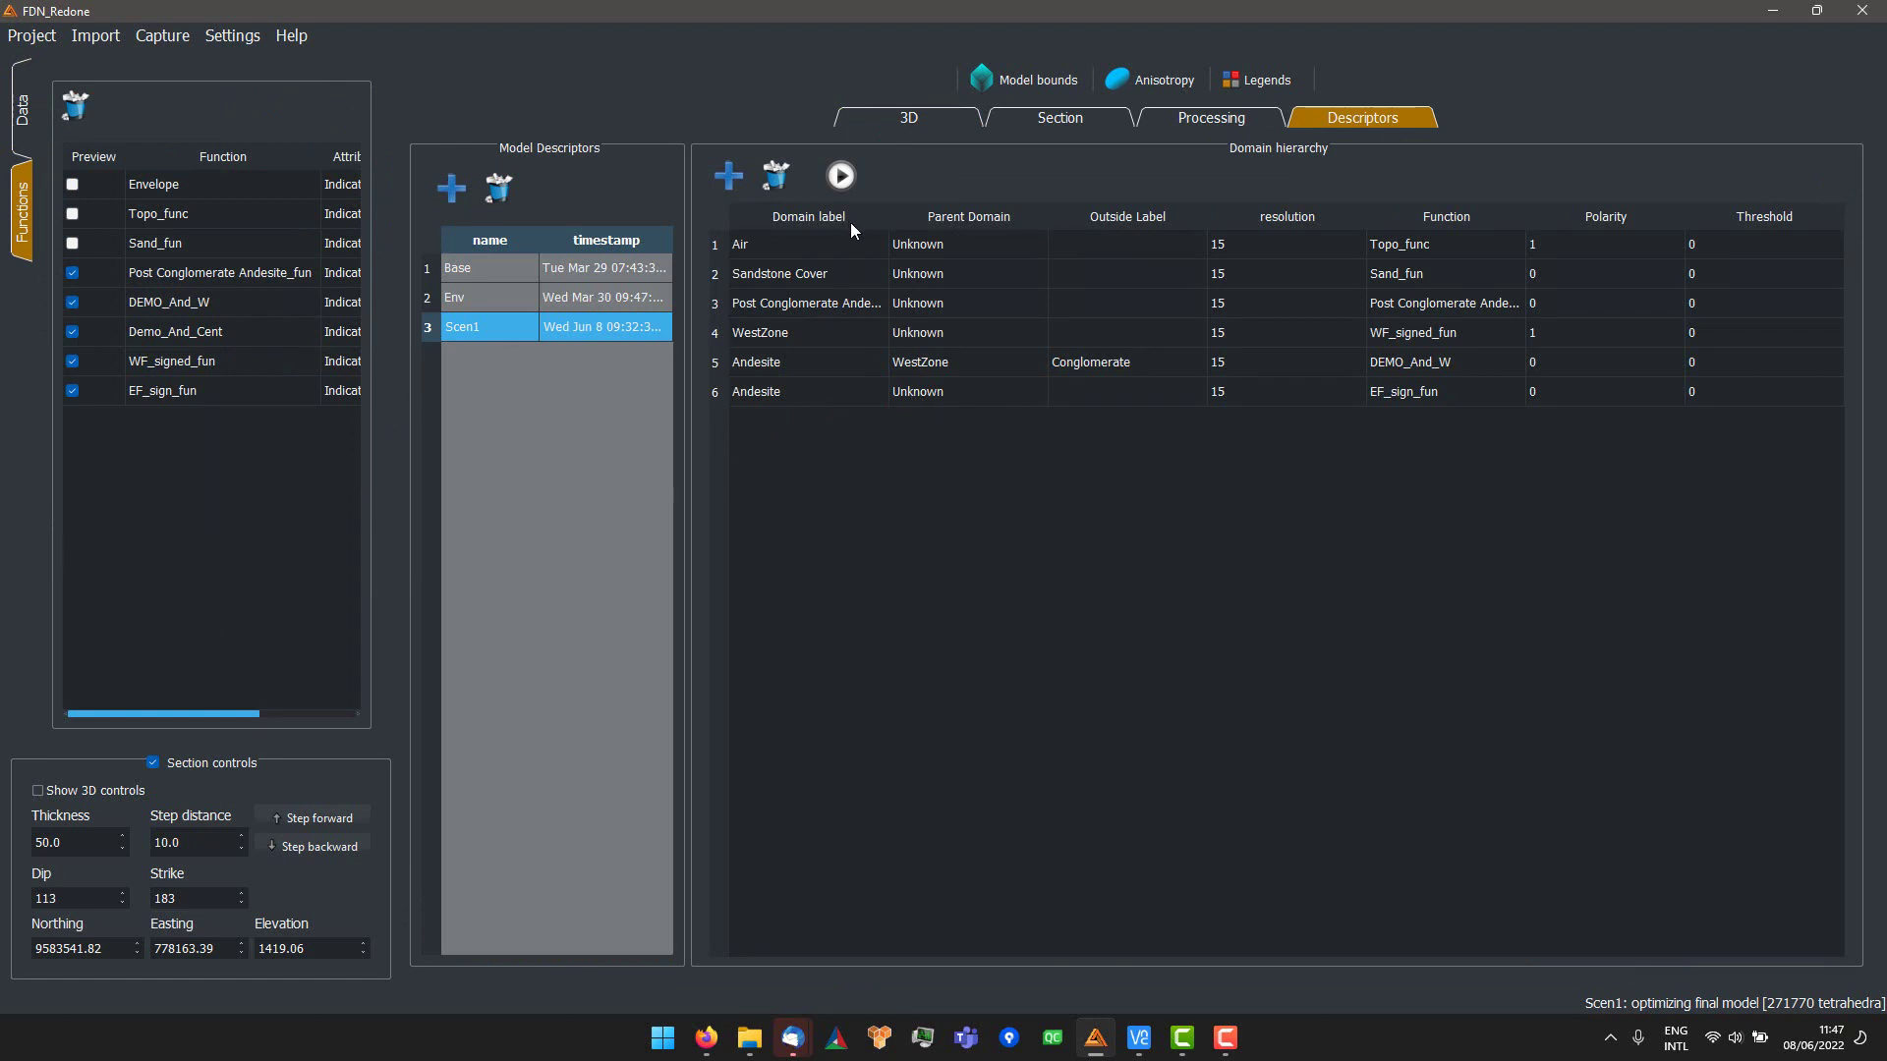
left_click(897, 118)
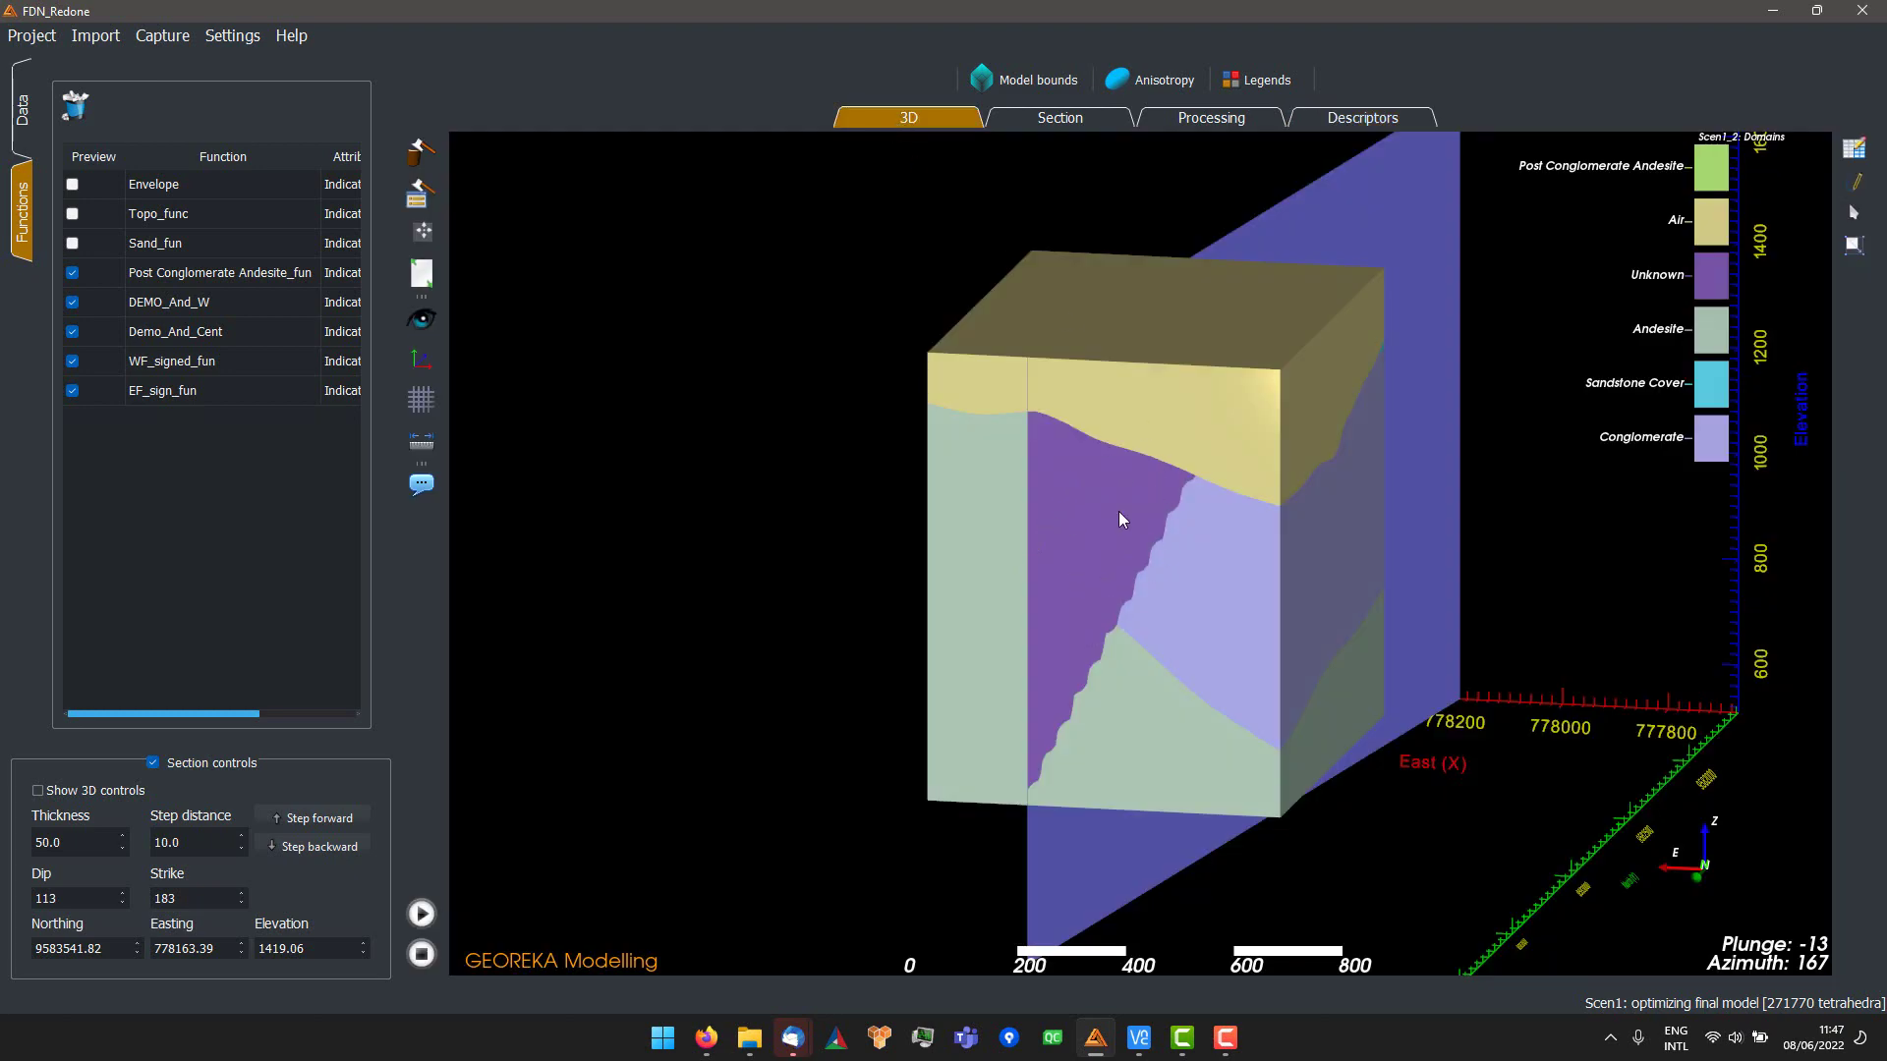
left_click(1191, 121)
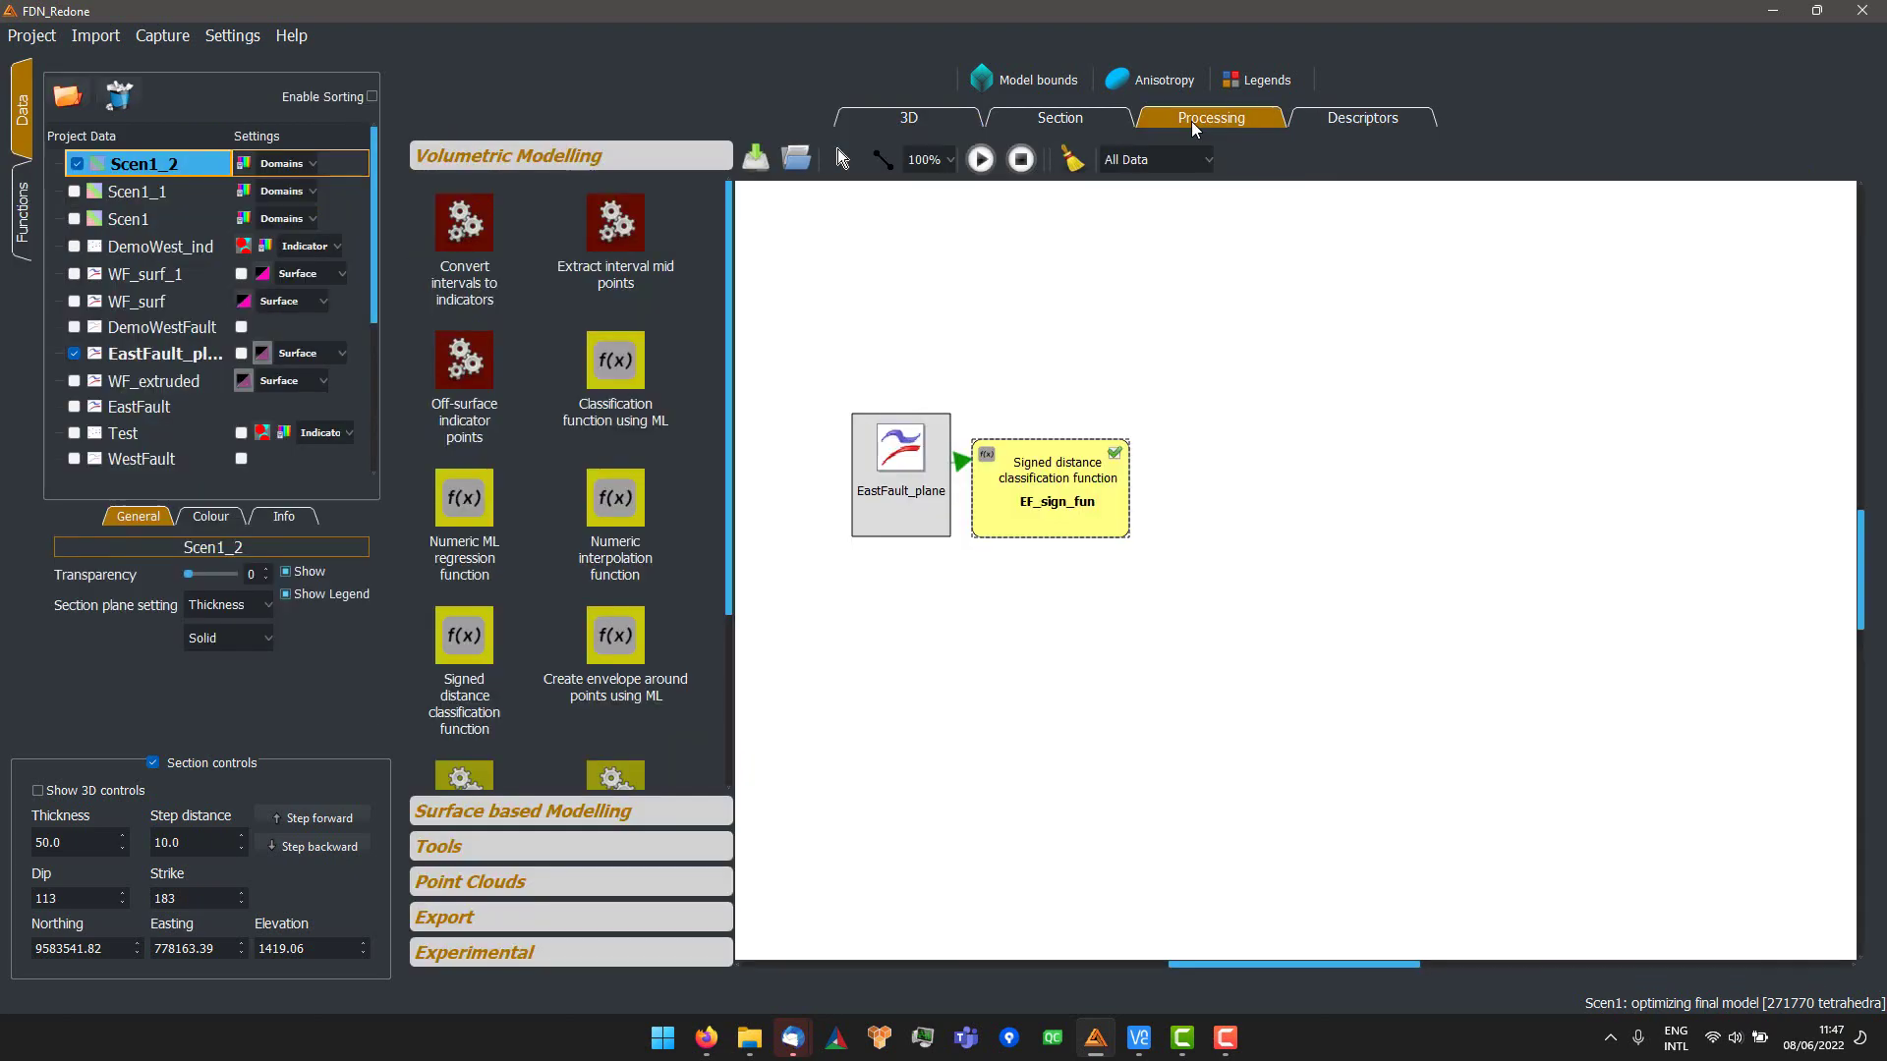
left_click(1332, 118)
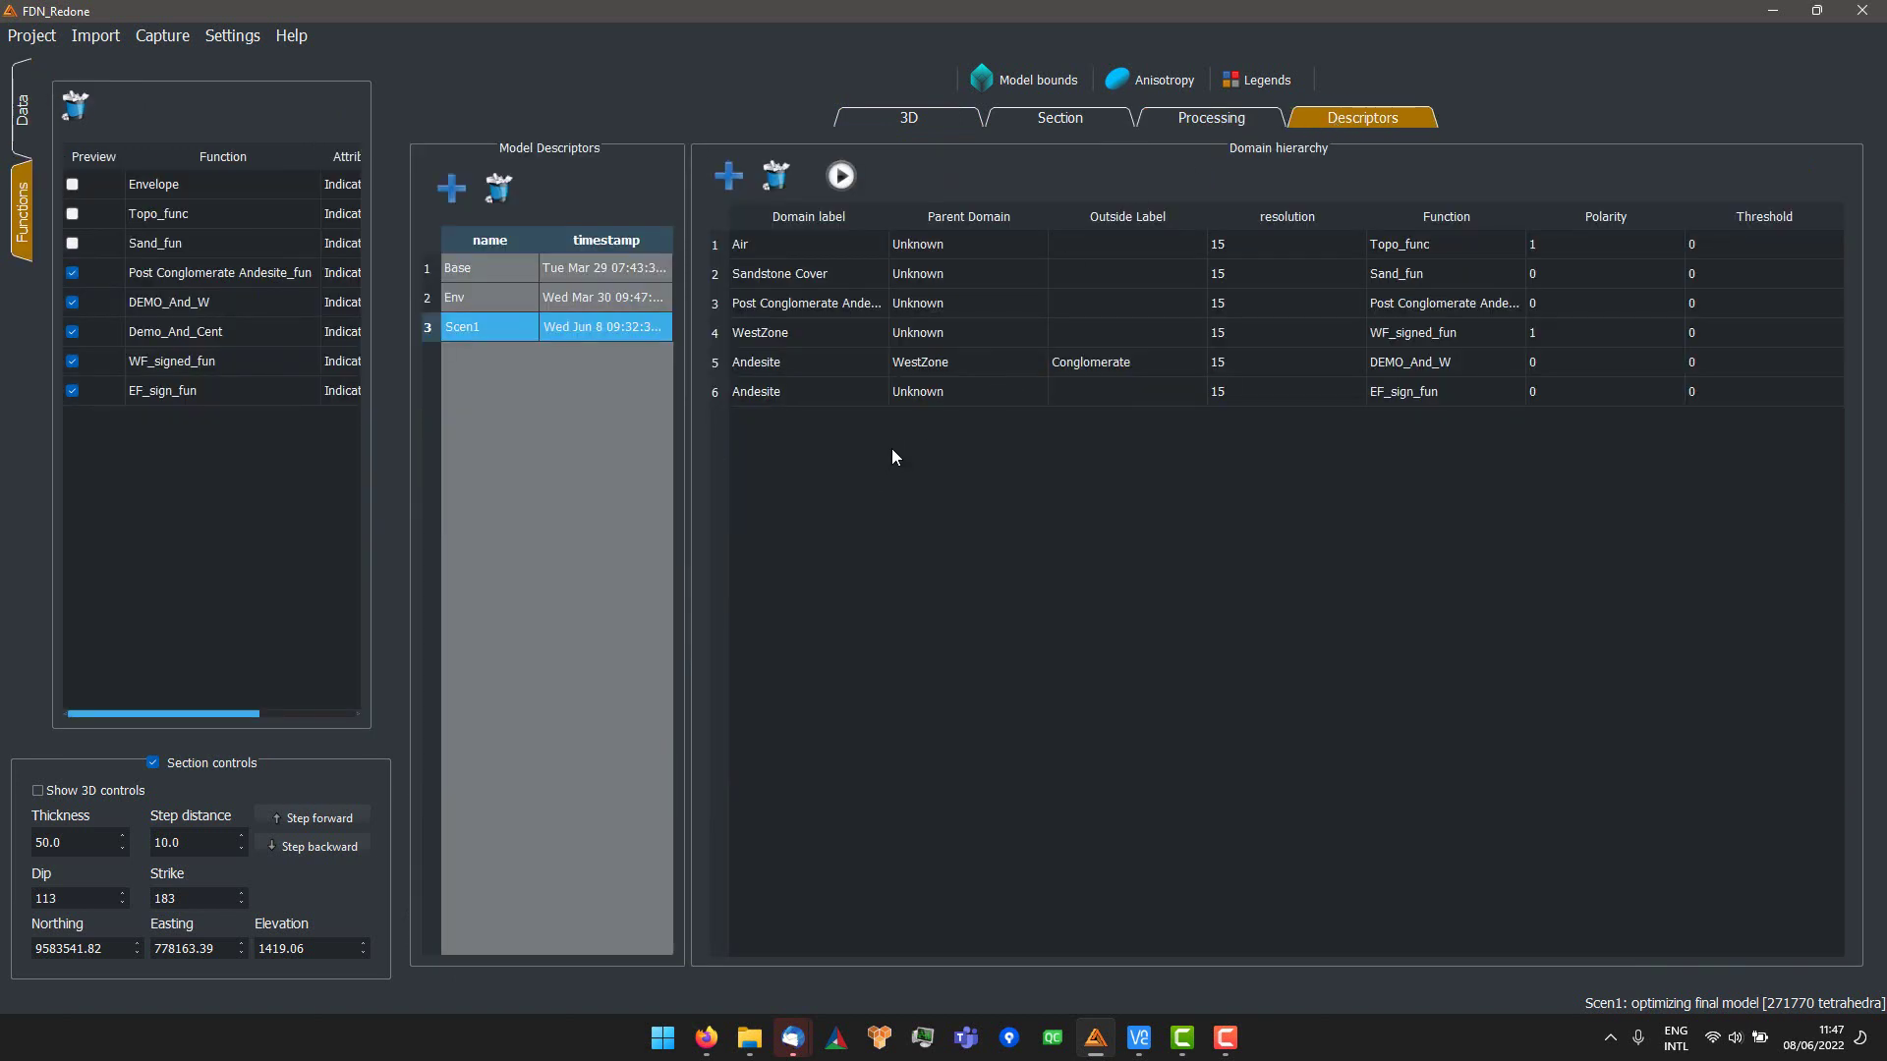
left_click(731, 177)
left_click(1022, 366)
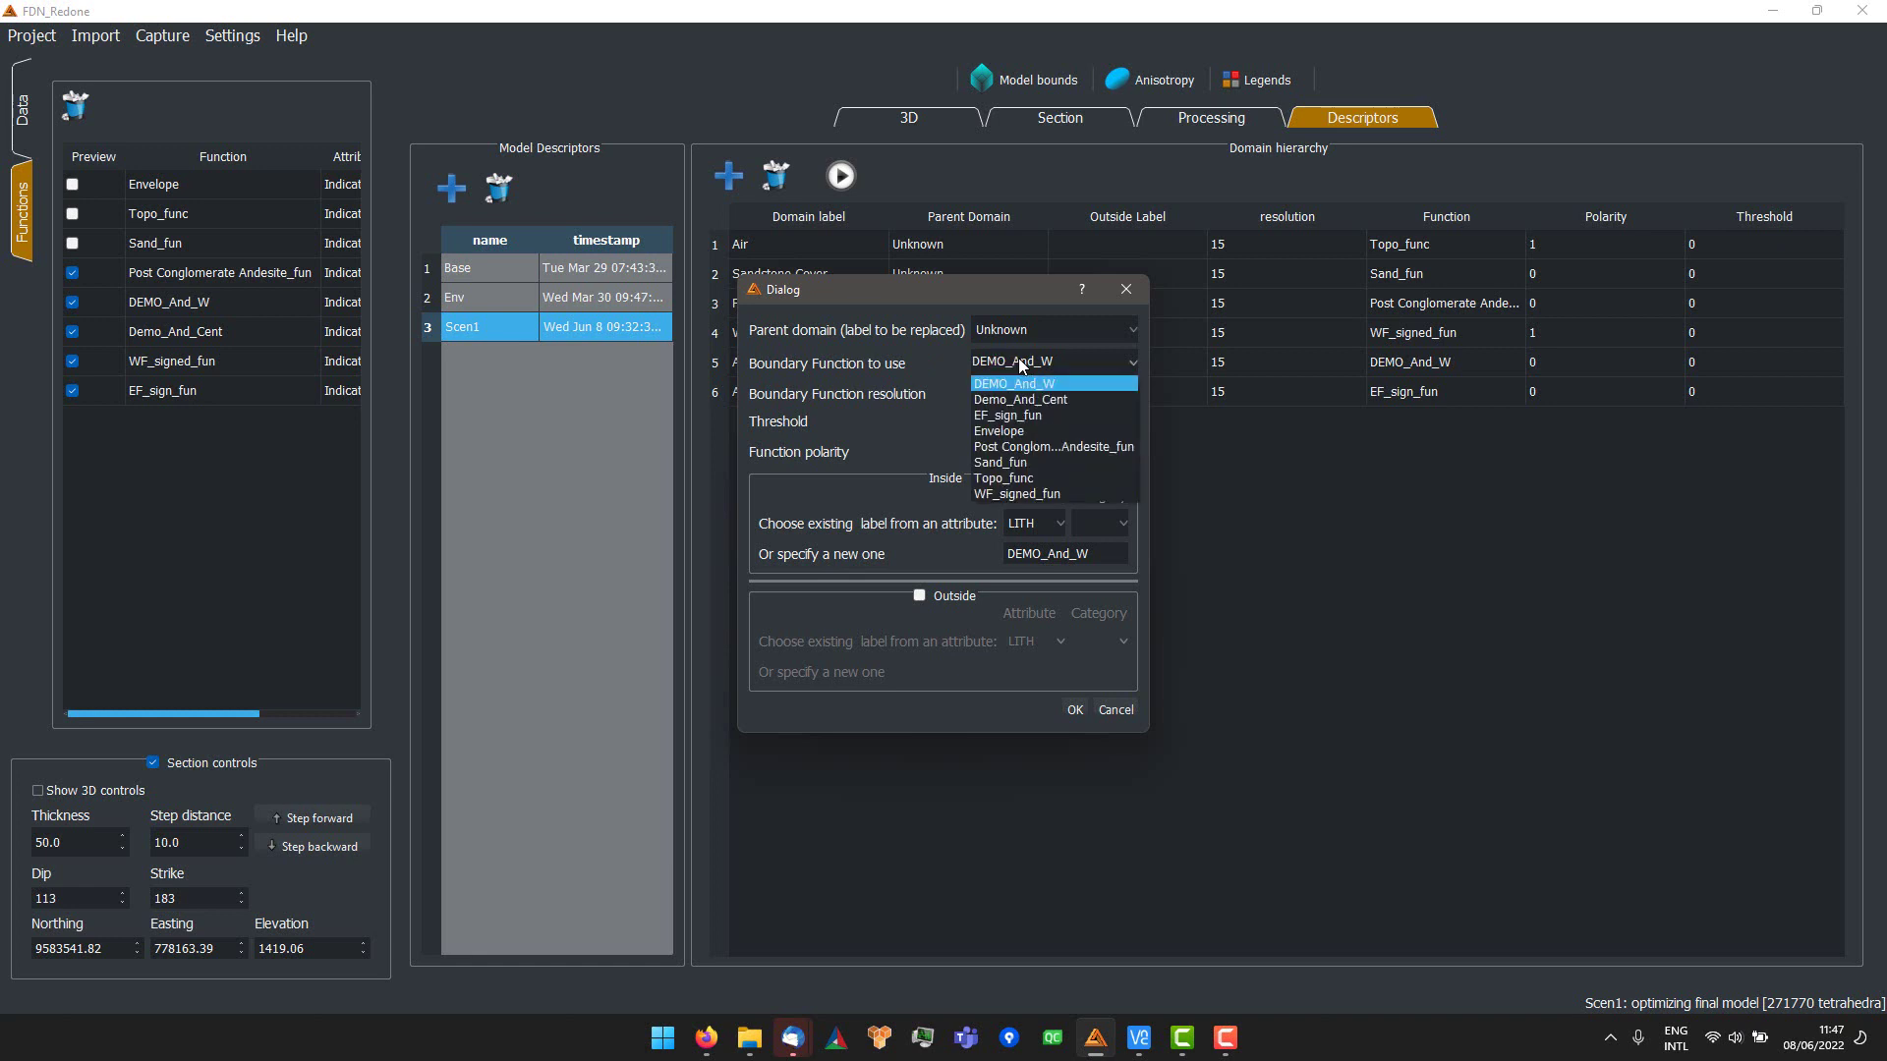
left_click(1065, 401)
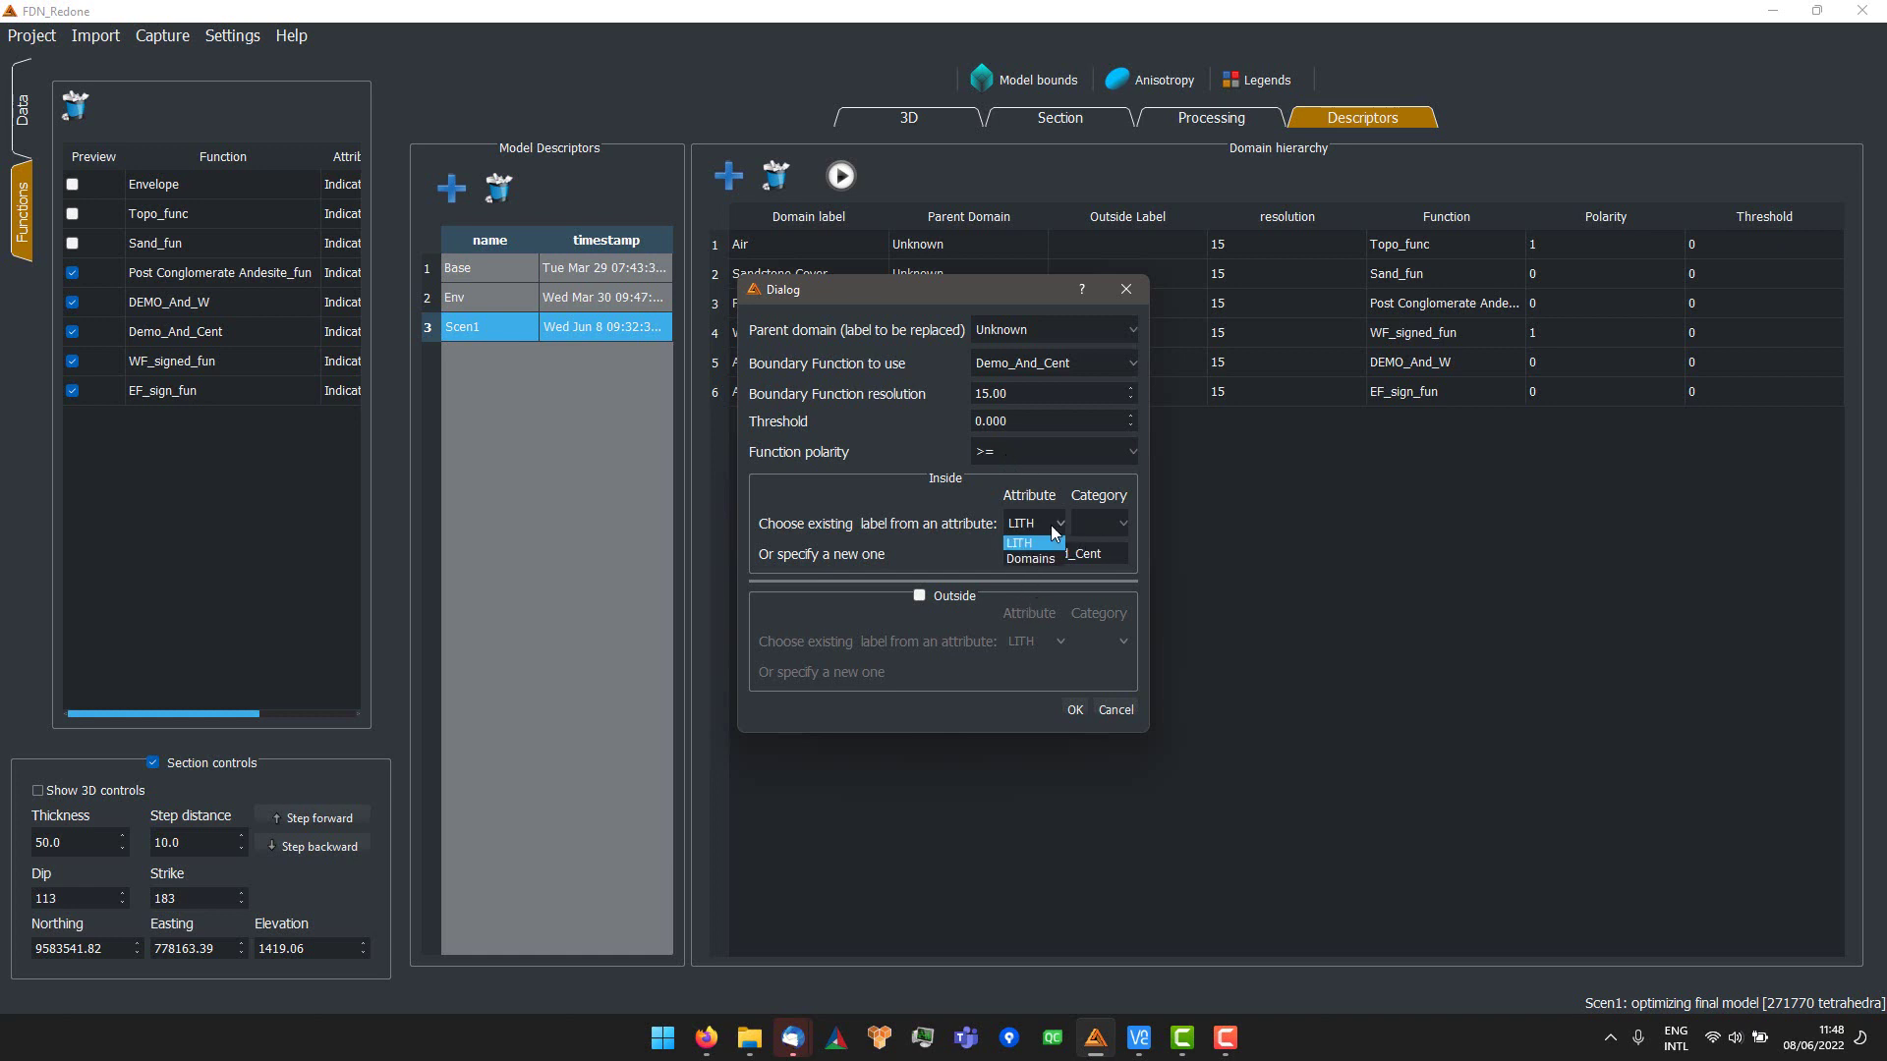
- Label the Demo_And_Cent domain's inside with the existing LITH category Andesite and clear its custom label
left_click(1106, 525)
left_click(1102, 558)
double_click(1058, 553)
key("BackSpace")
- Enable the outside label, assign it the LITH category Conglomerate, and add the domain to the hierarchy
left_click(920, 596)
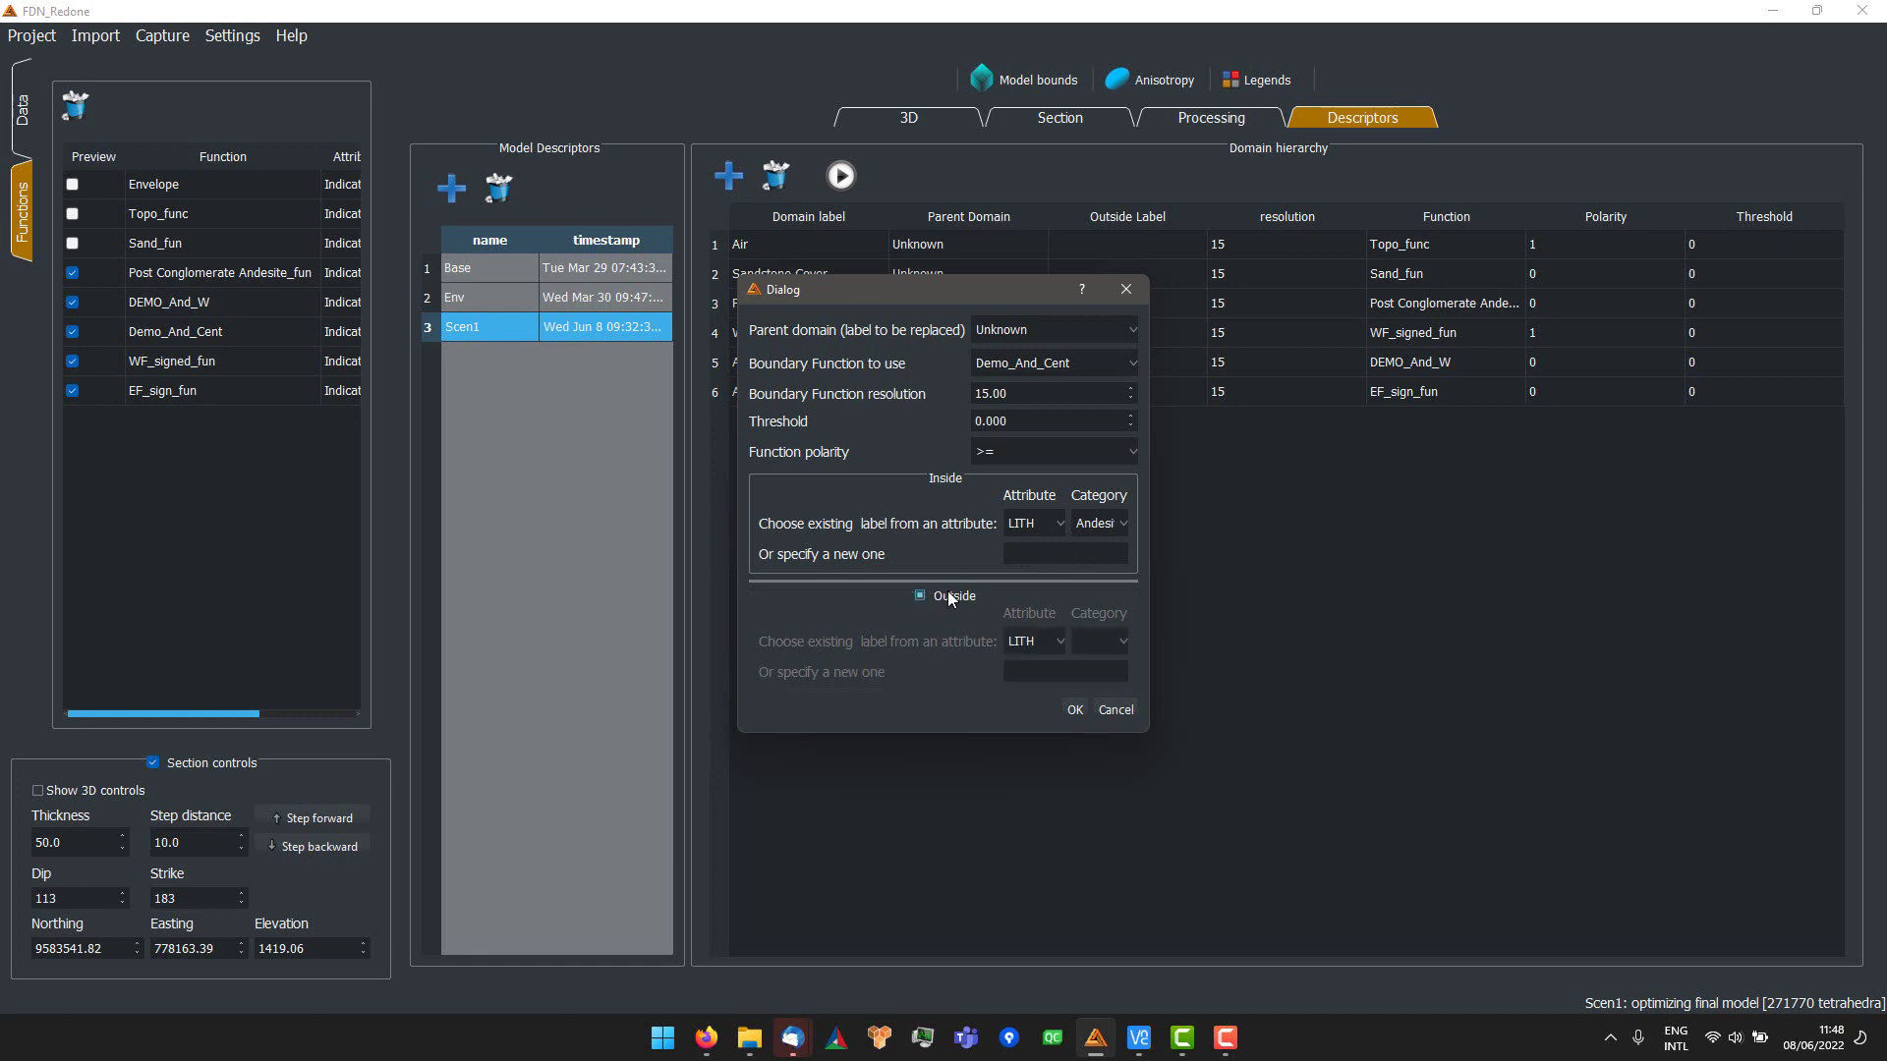
left_click(1029, 644)
left_click(1030, 662)
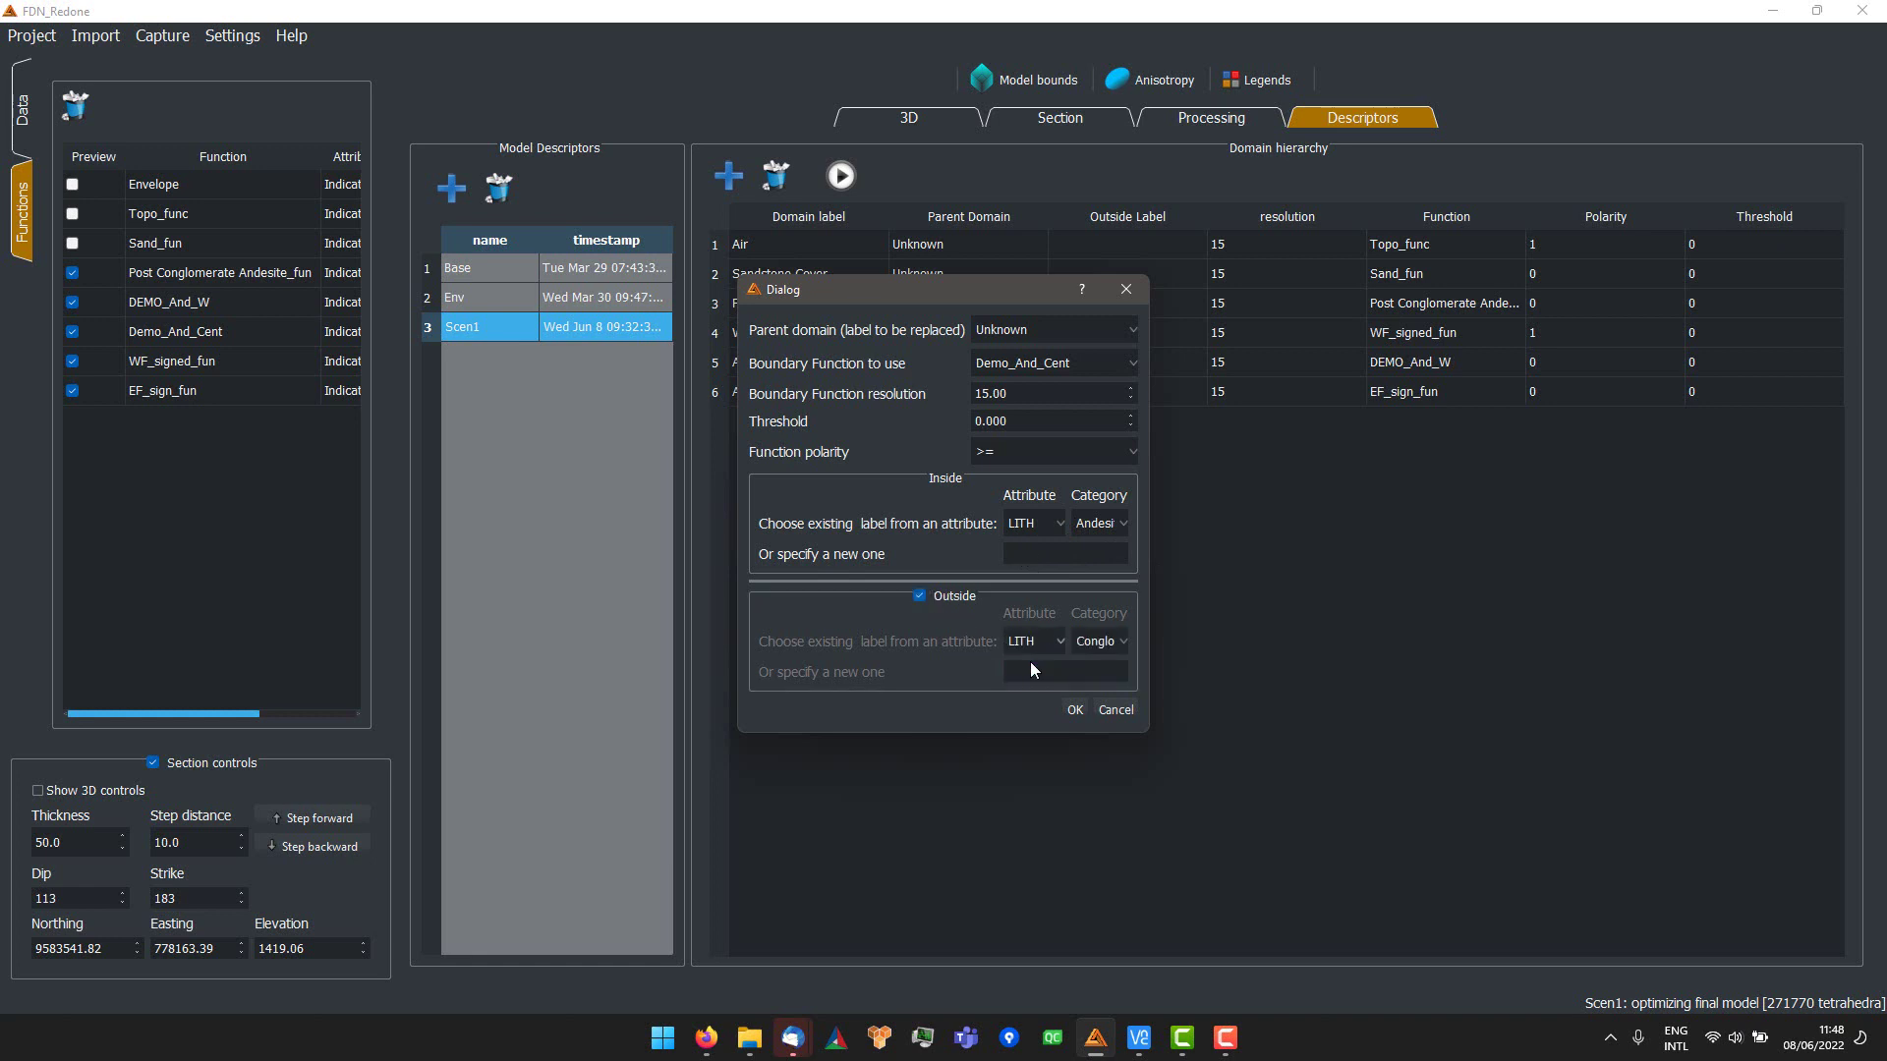
left_click(1092, 641)
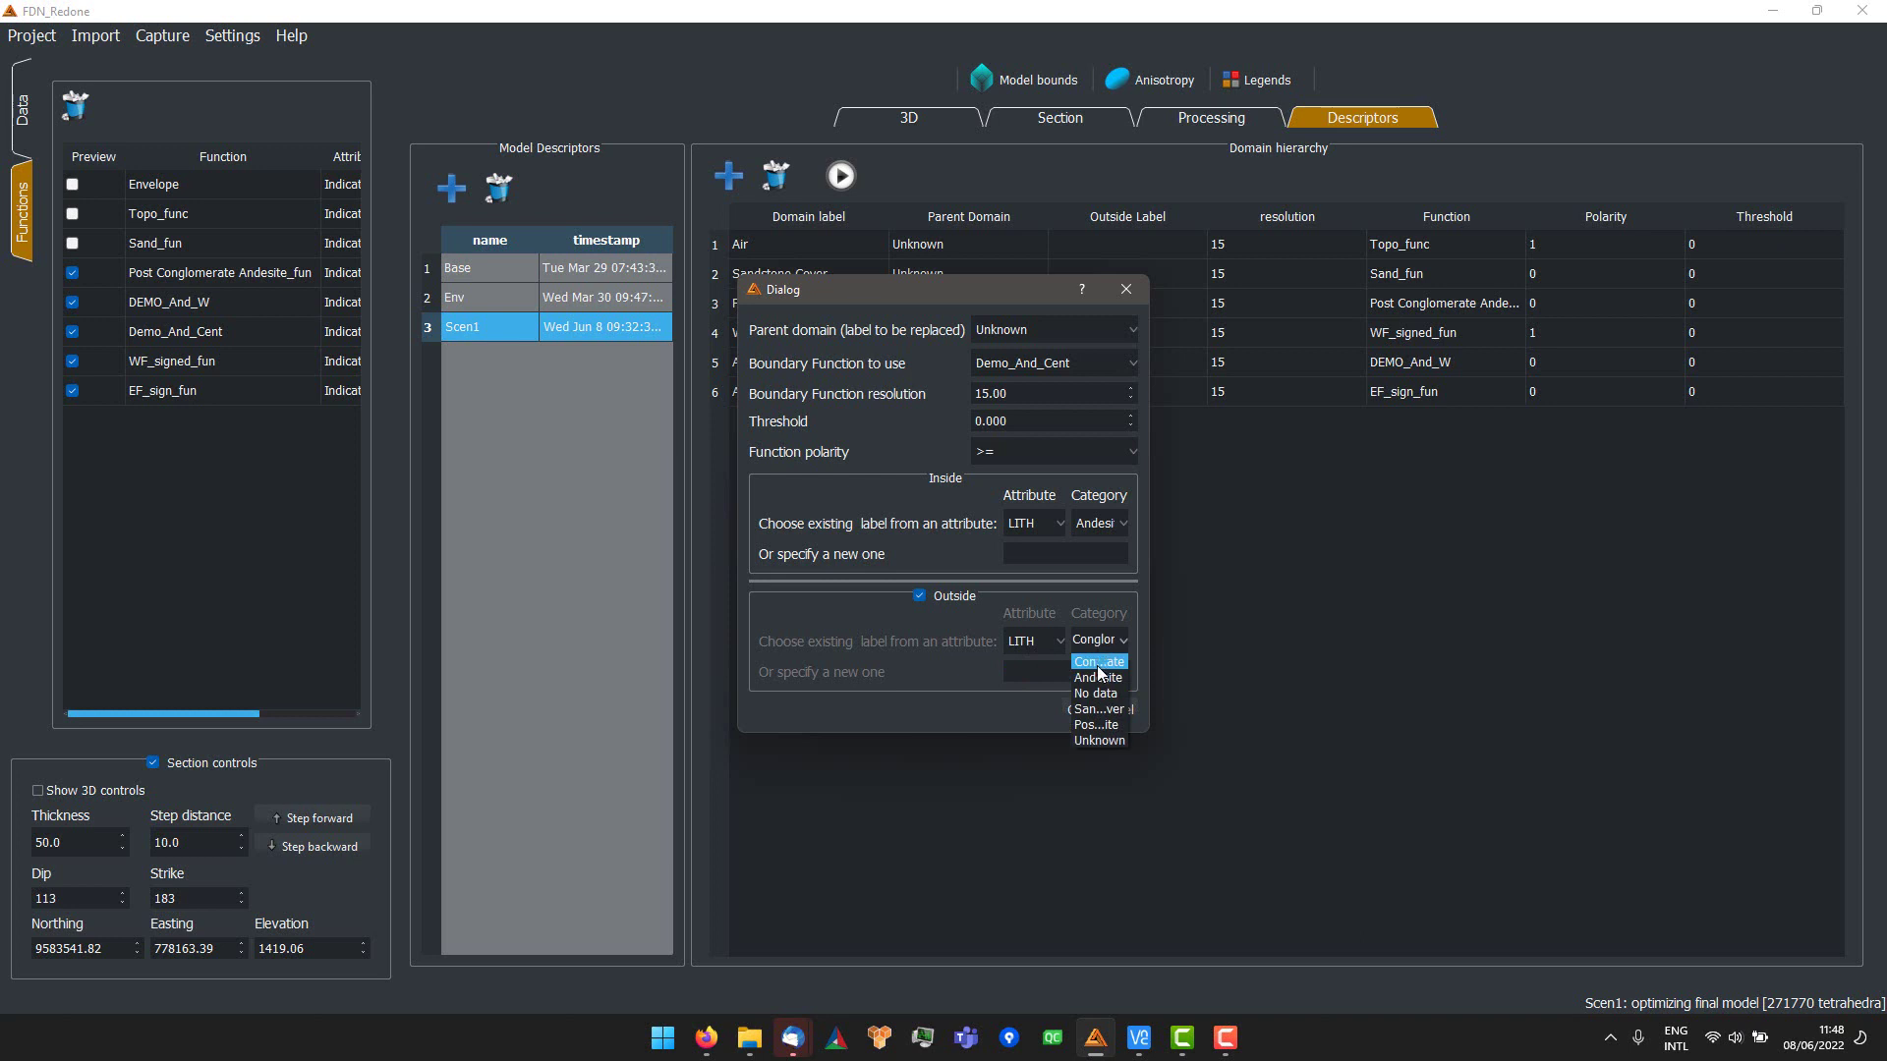
left_click(1098, 665)
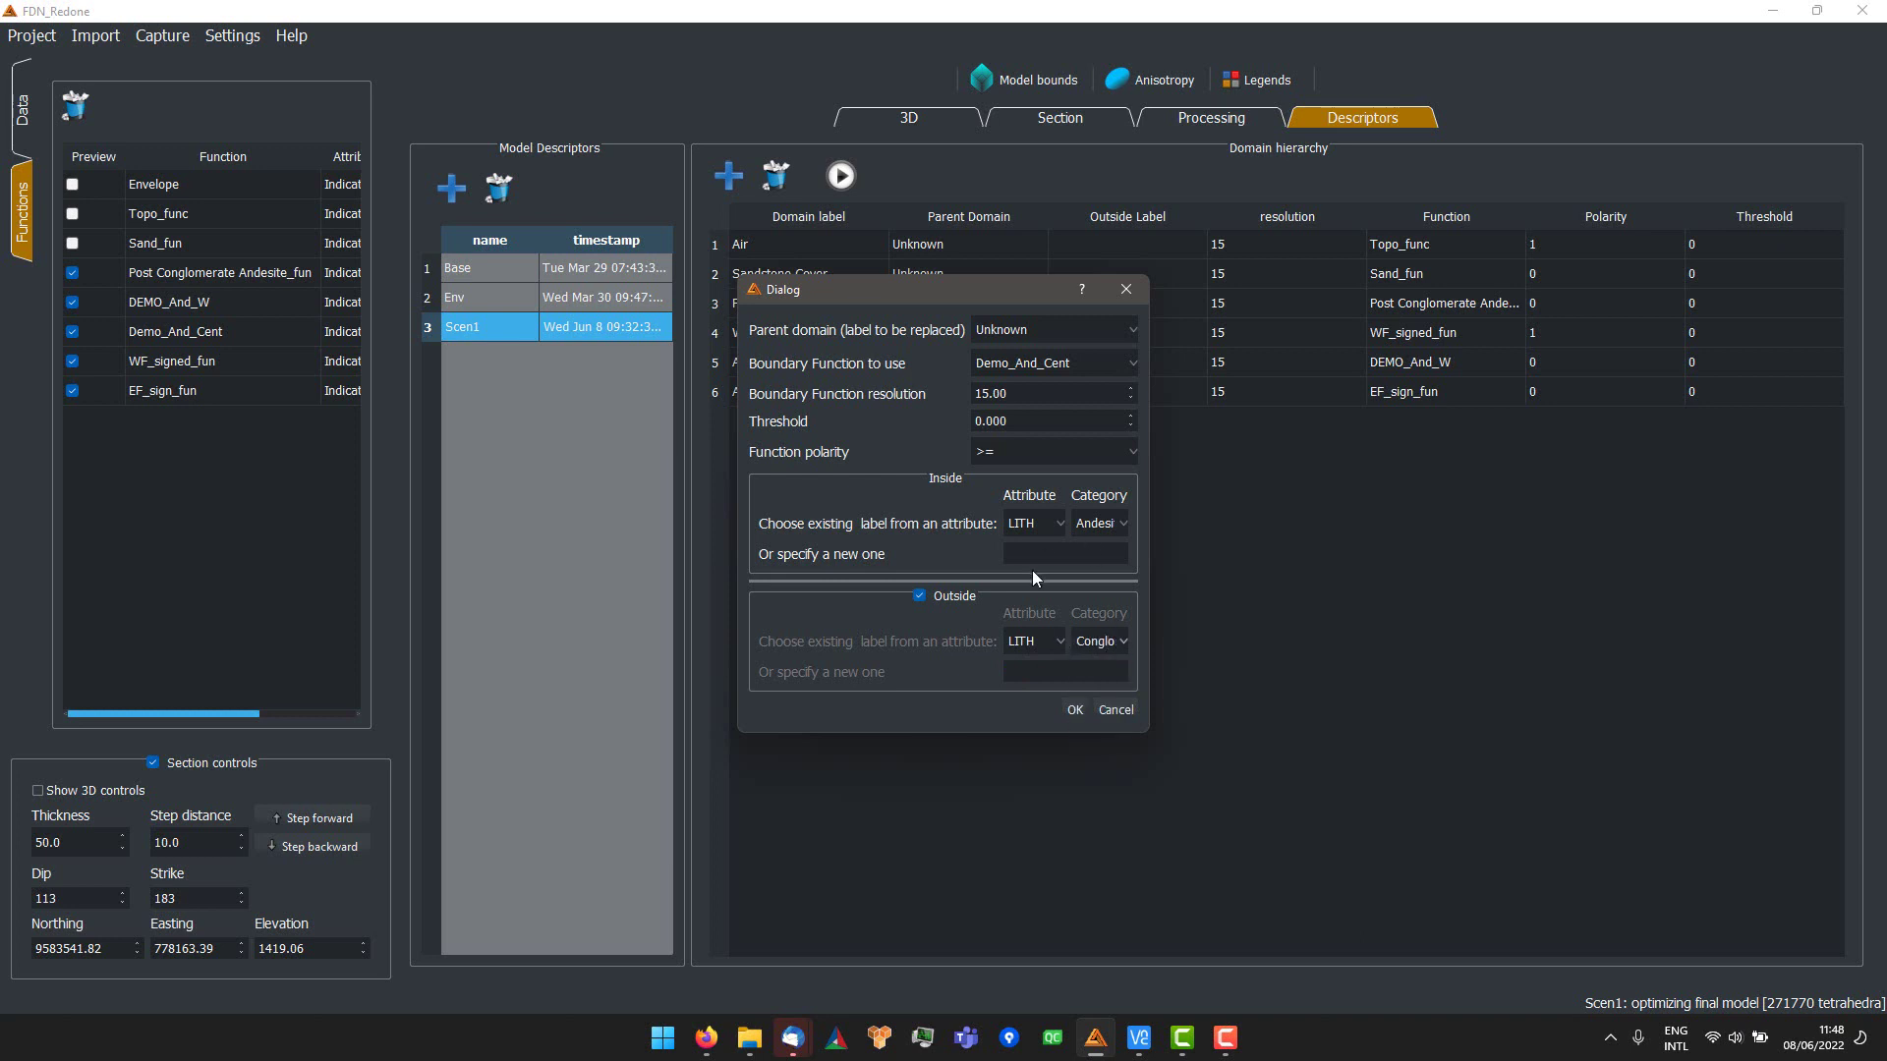
left_click(1076, 709)
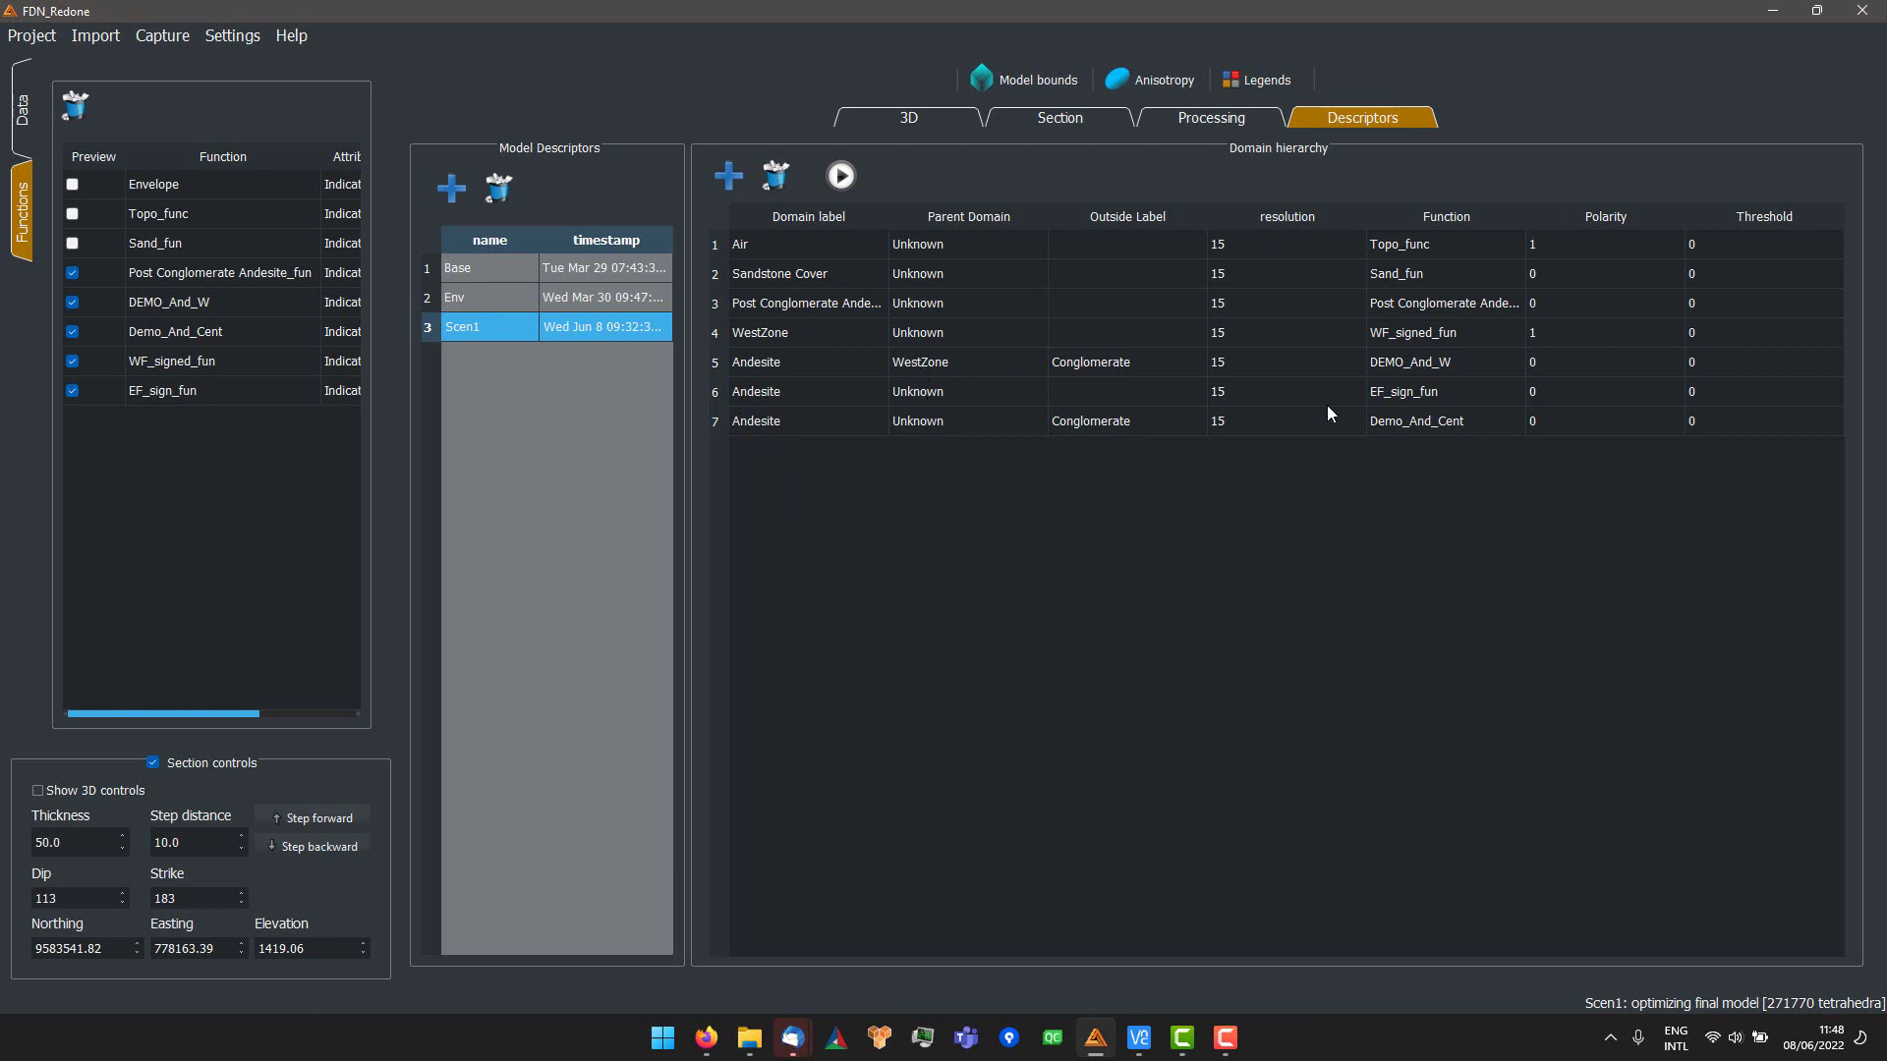
- Check the EF_sign_fun domain against the 3D model and rebuild Scen1 at base resolution 100.00 with final tetrahedra optimization
left_click(1400, 391)
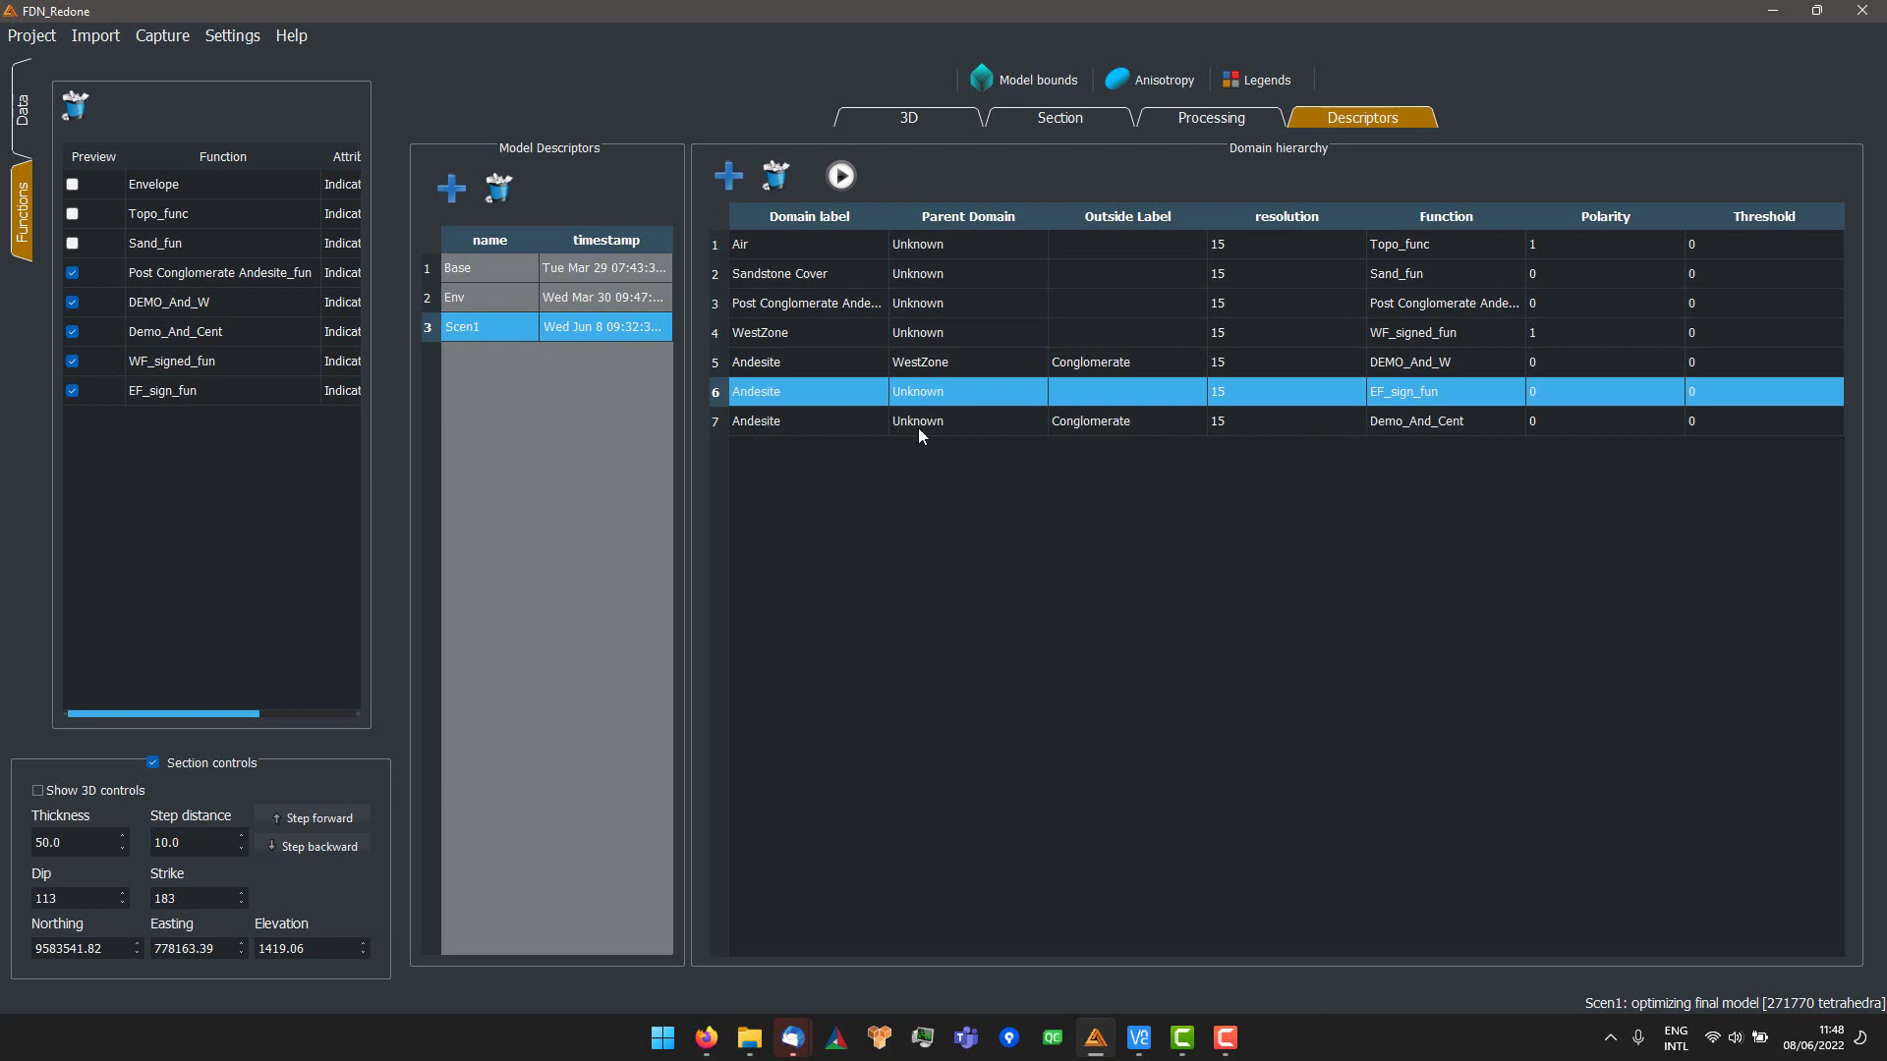
left_click(912, 118)
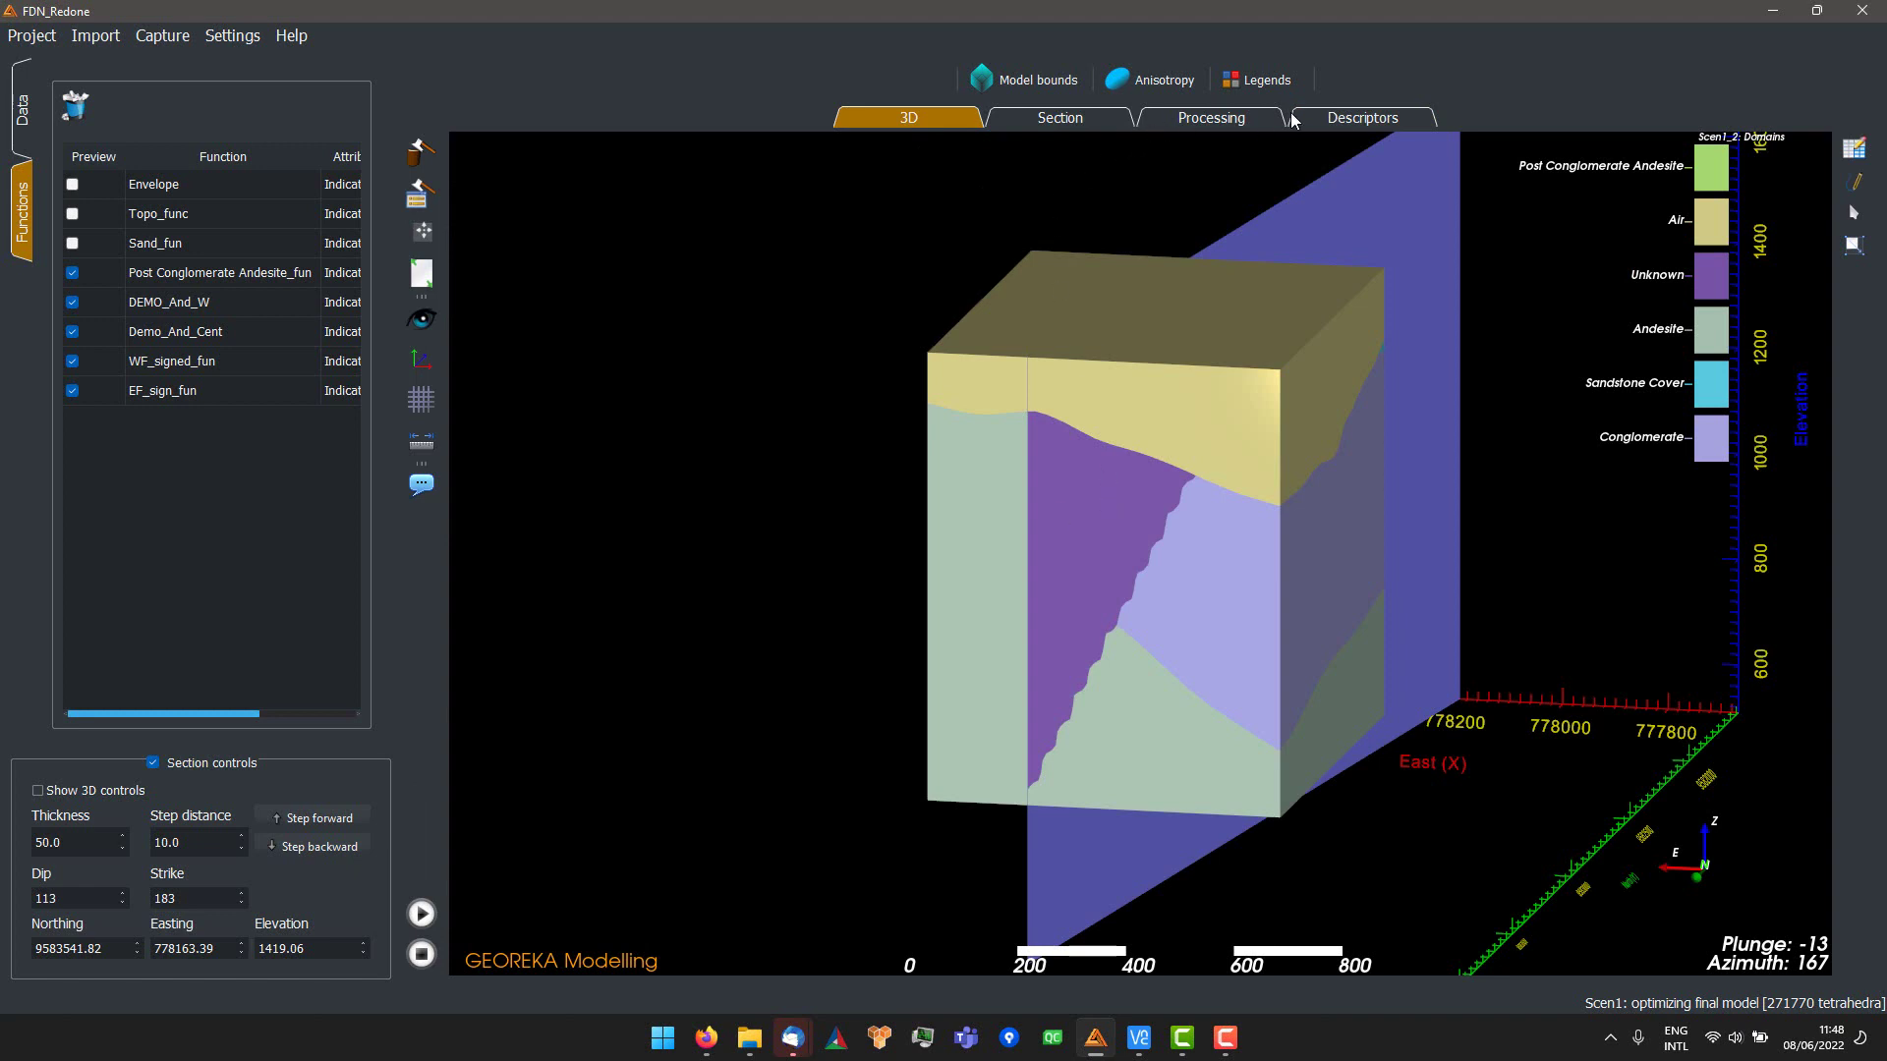
left_click(1320, 120)
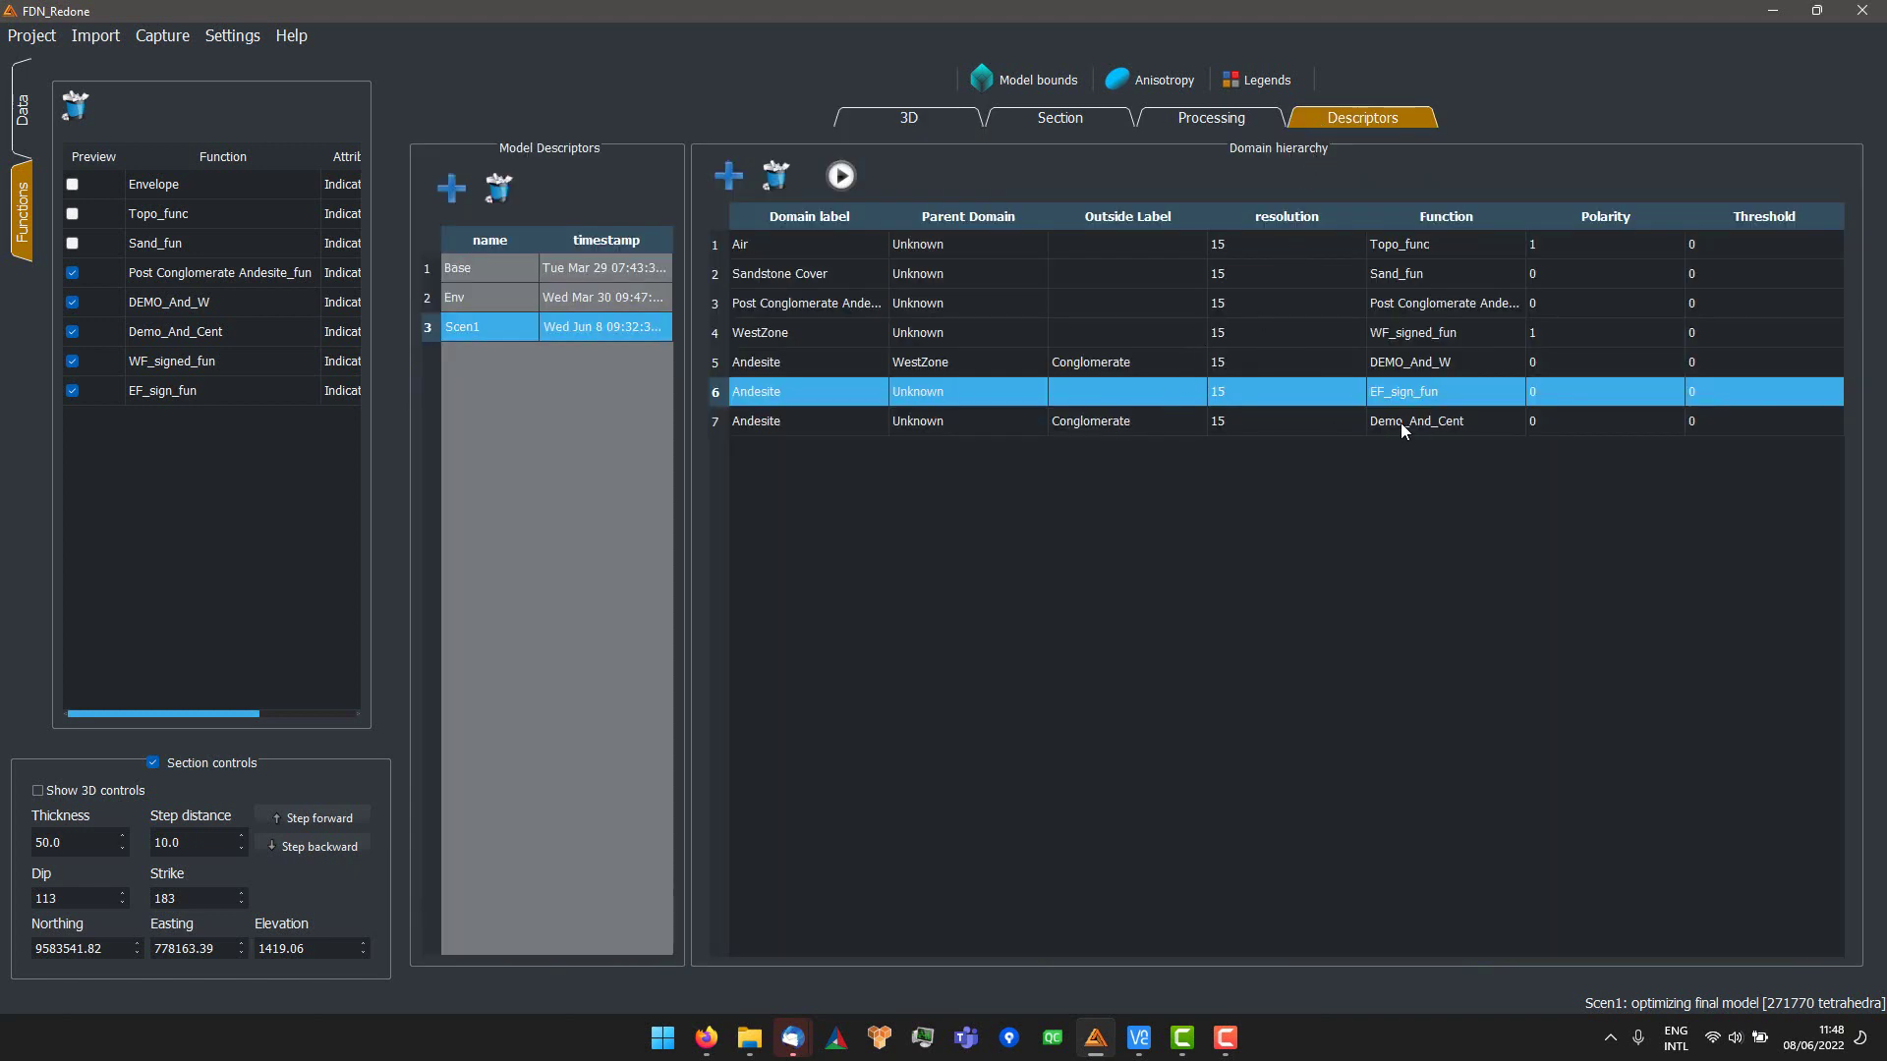
left_click(845, 177)
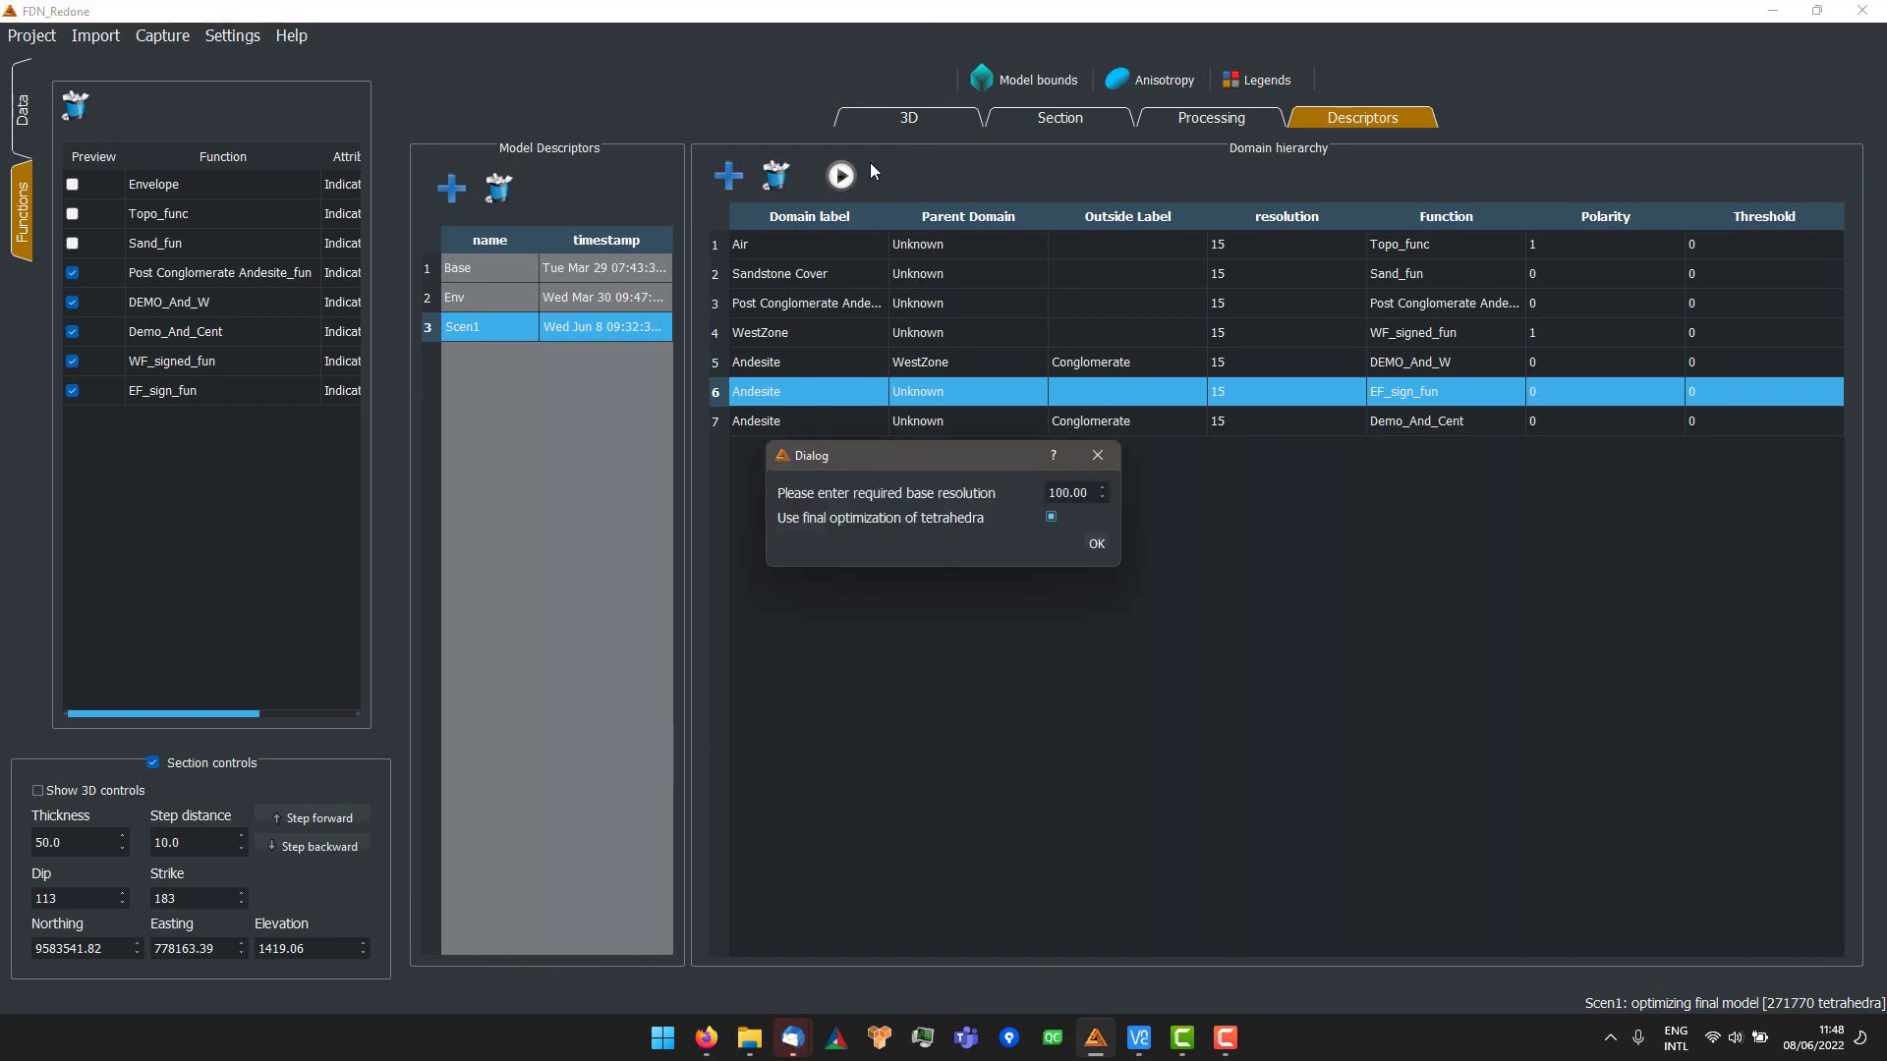
left_click(1097, 546)
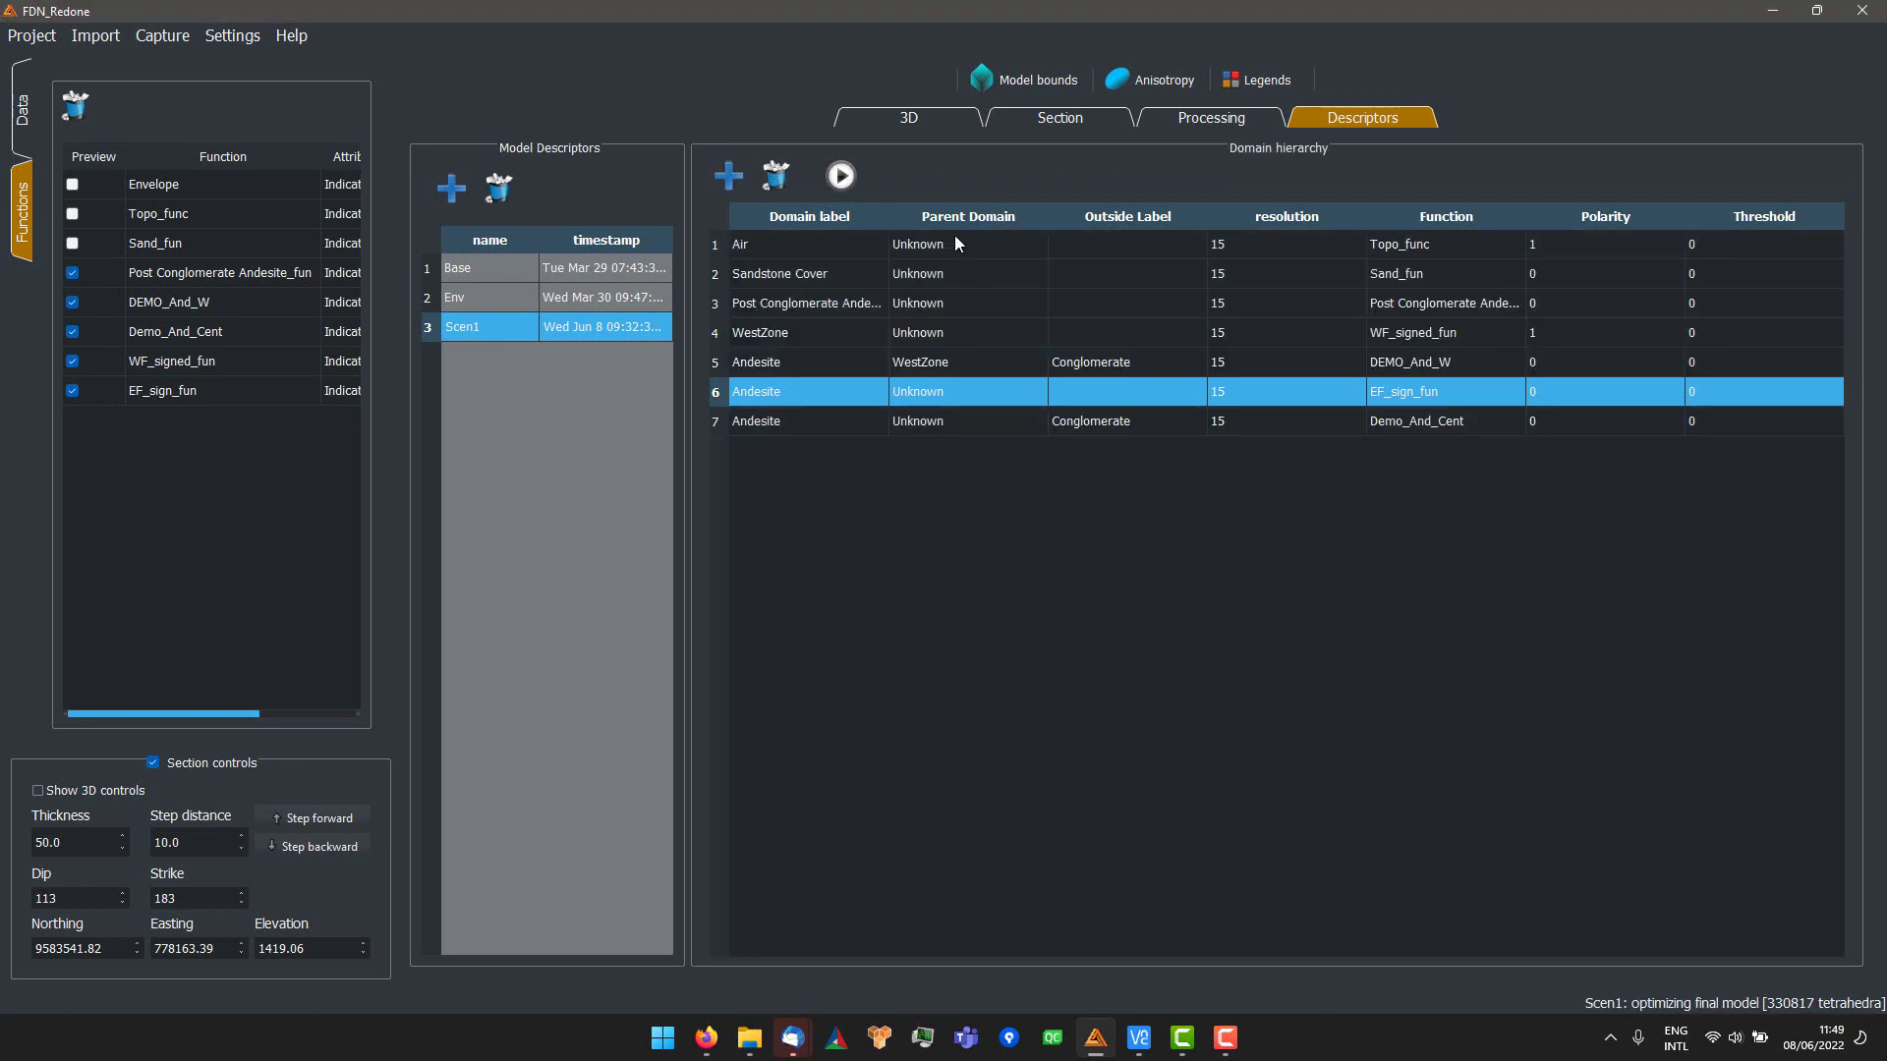
- Hide Scen1_2 and EastFault_plane so only the Scen1_3 model is displayed, and inspect it in 3D
left_click(883, 120)
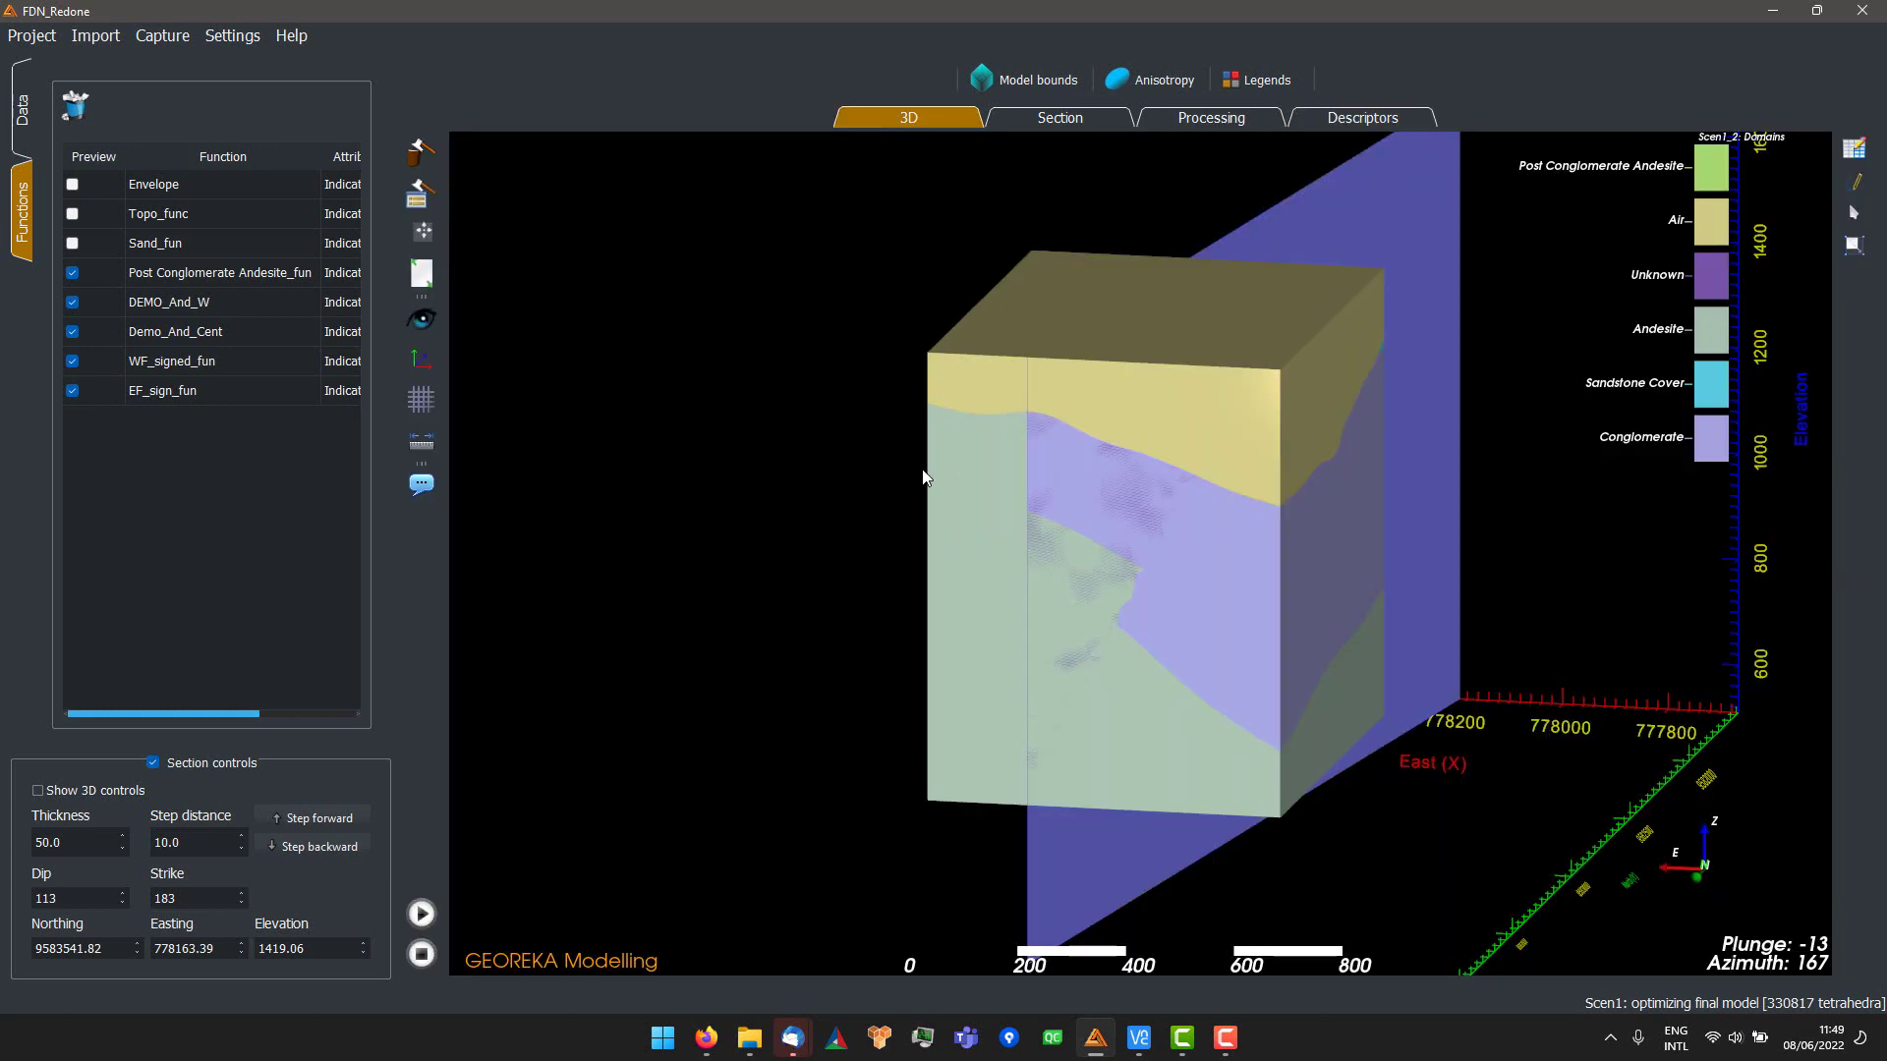
left_click(24, 113)
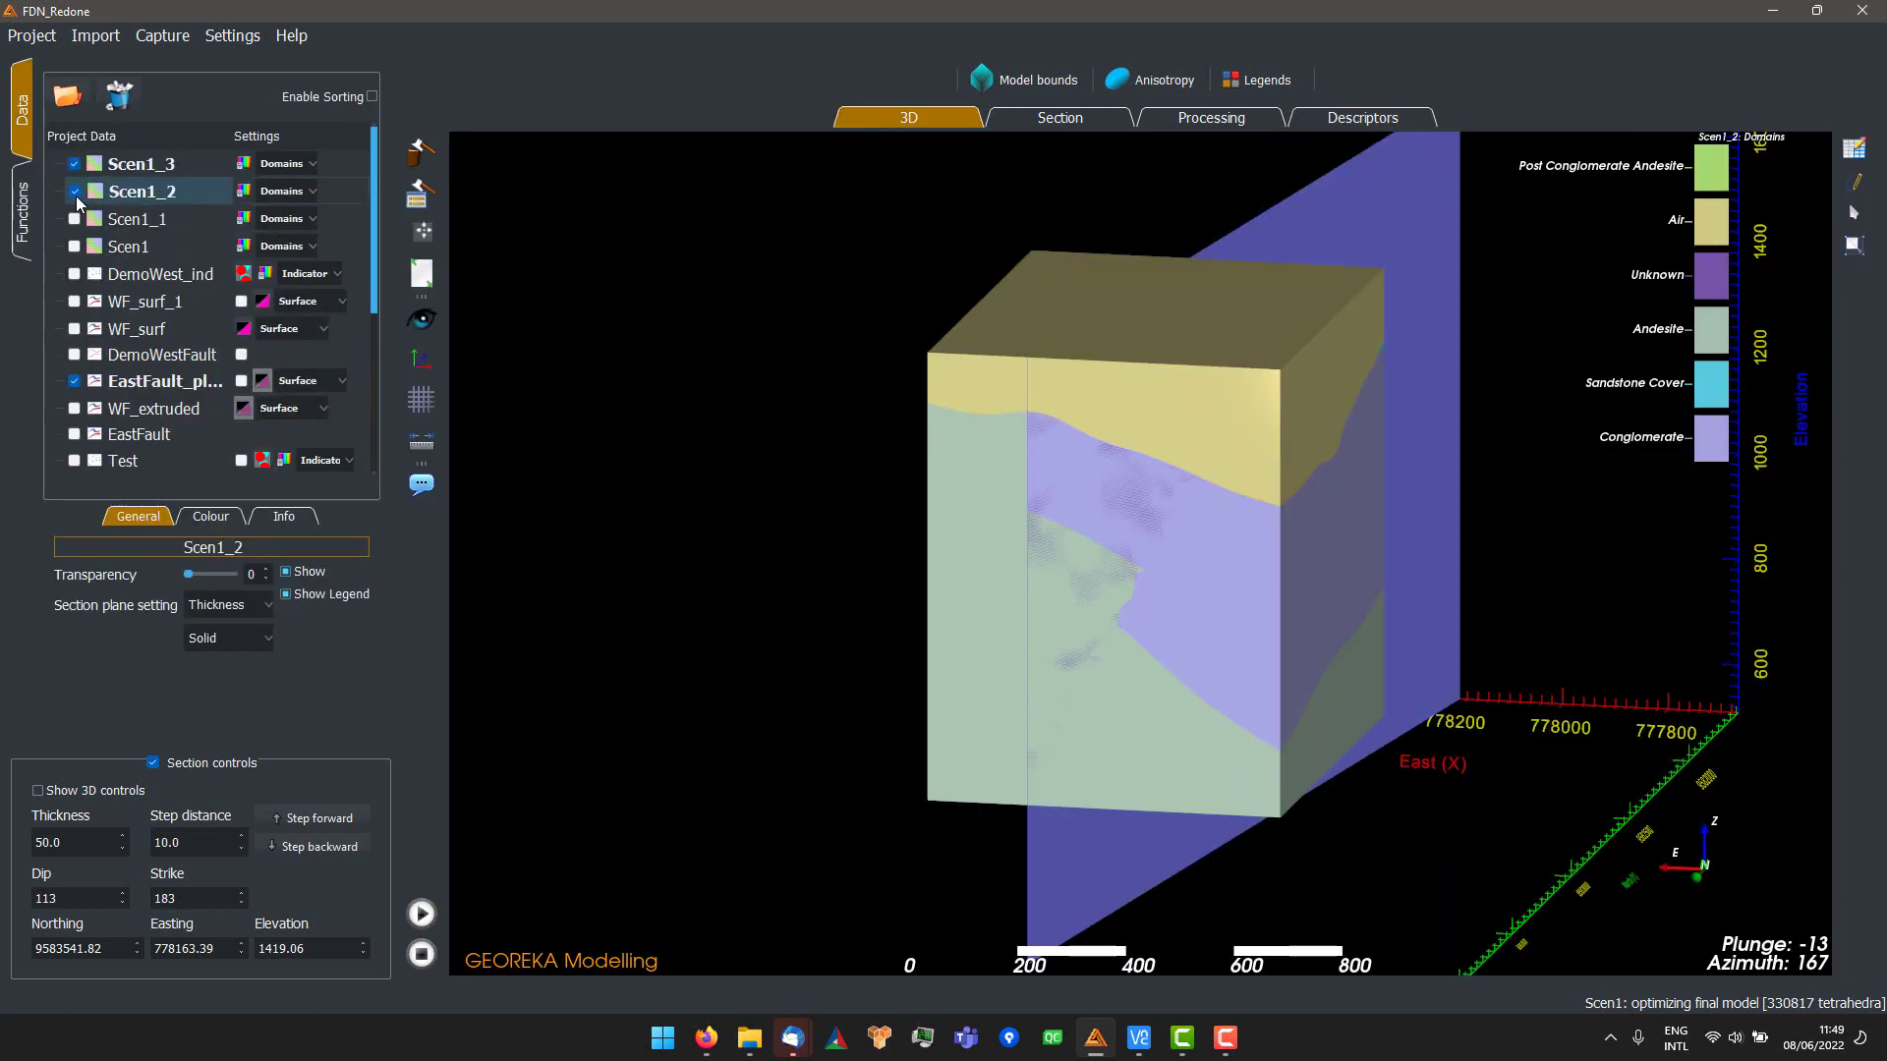
left_click(75, 382)
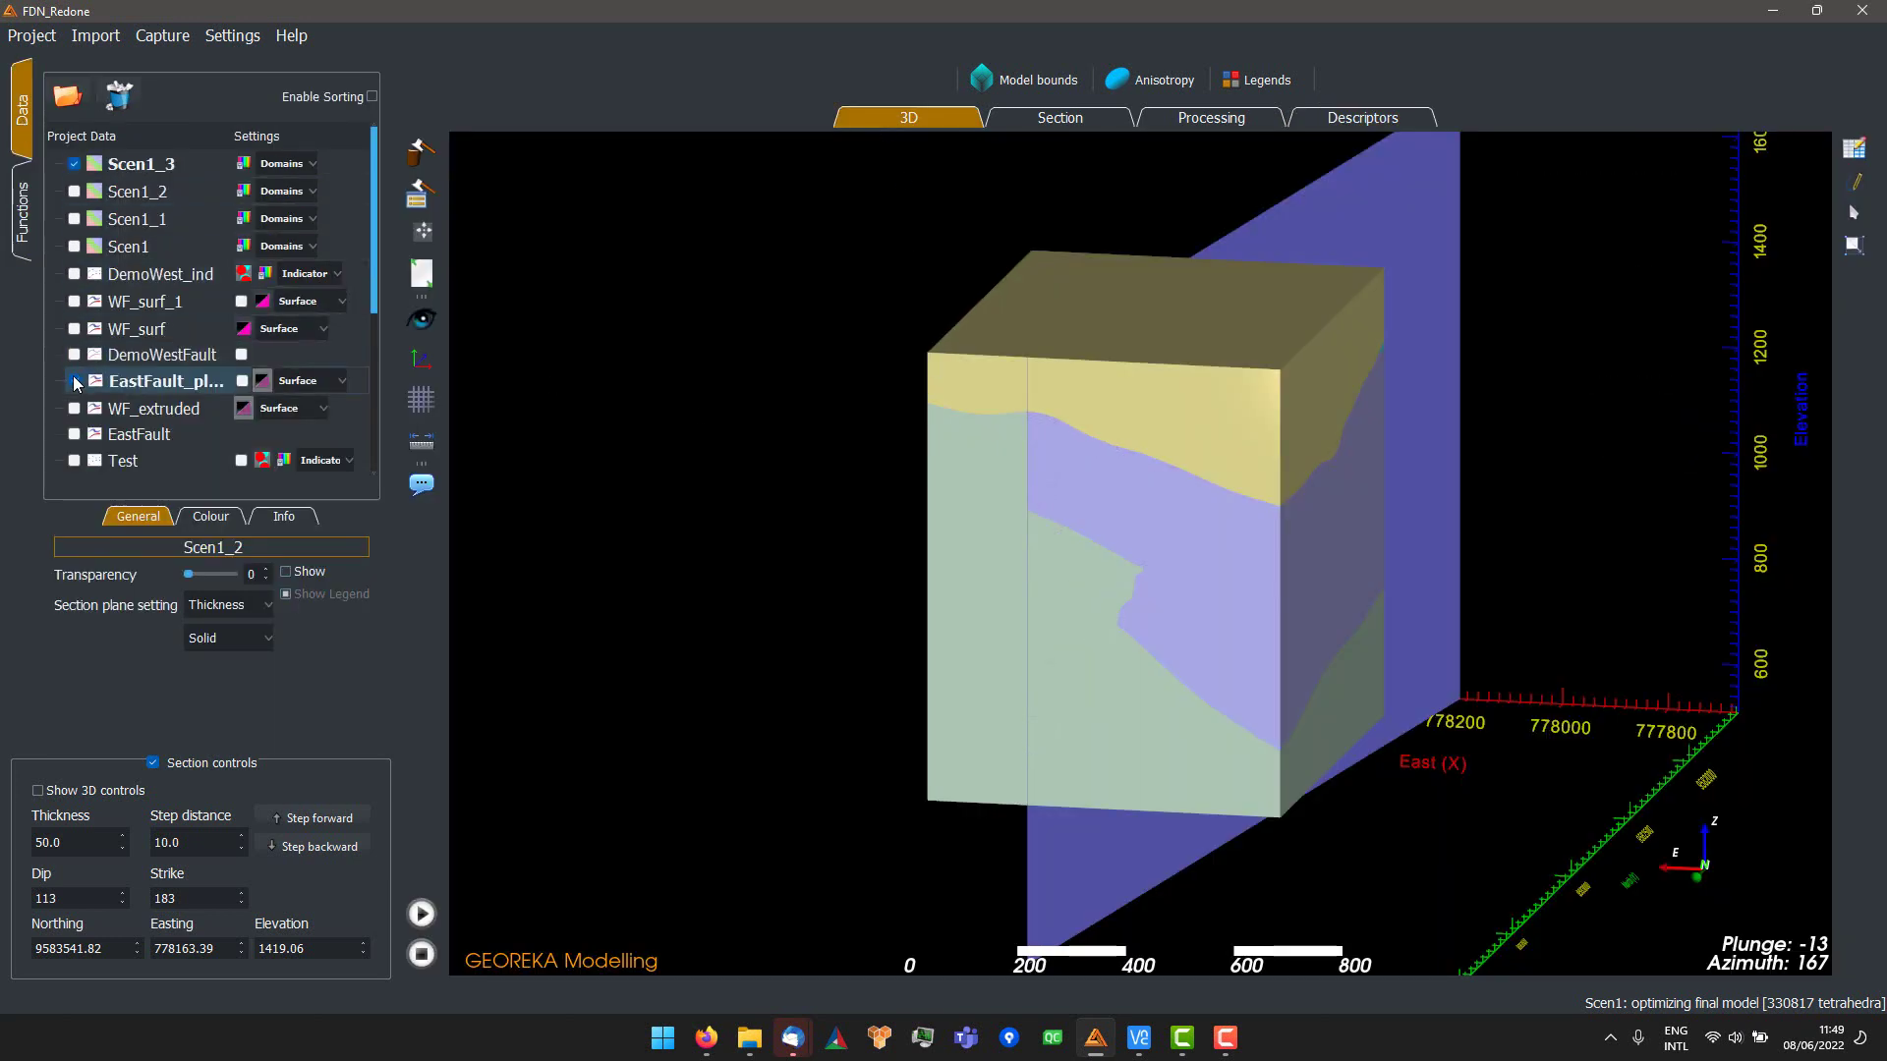
left_click(75, 382)
left_click_drag(639, 418, 416, 414)
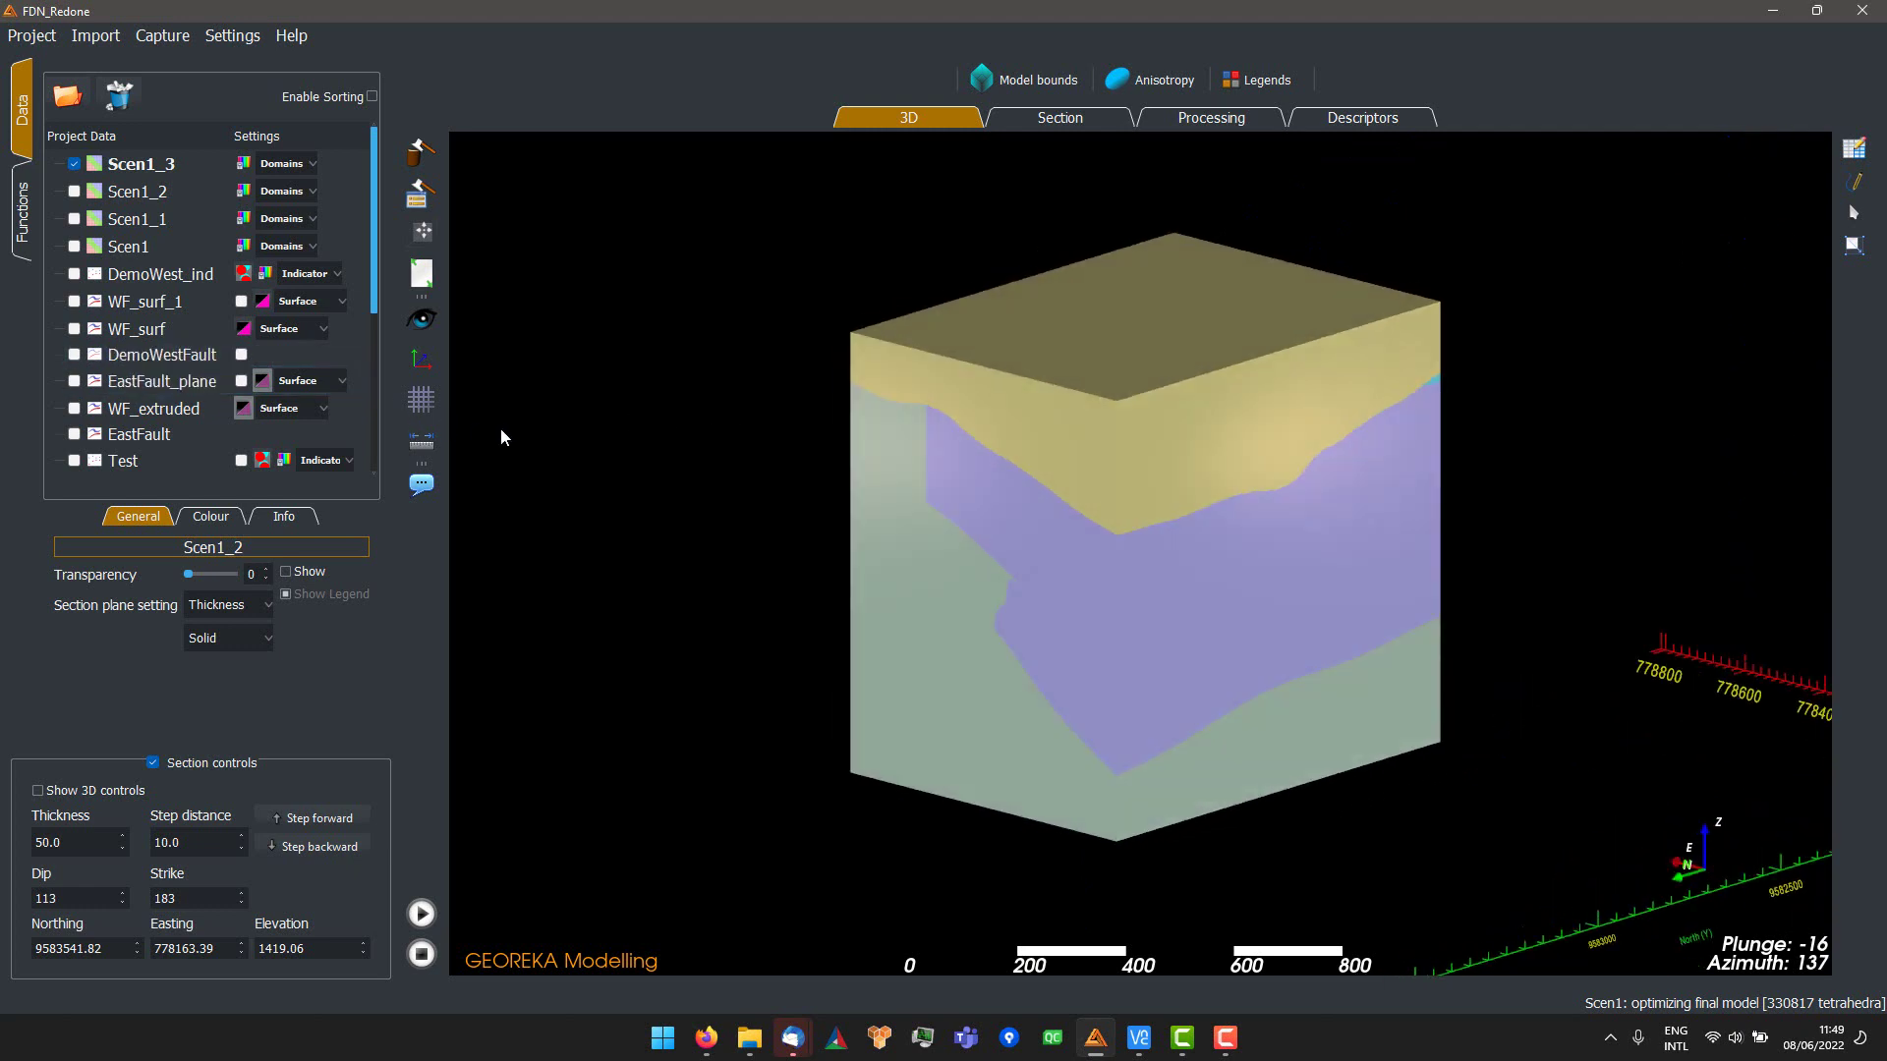
- Hide the Air category of Scen1_3 and examine the model's topographic surface
left_click(242, 163)
left_click_drag(558, 261, 522, 255)
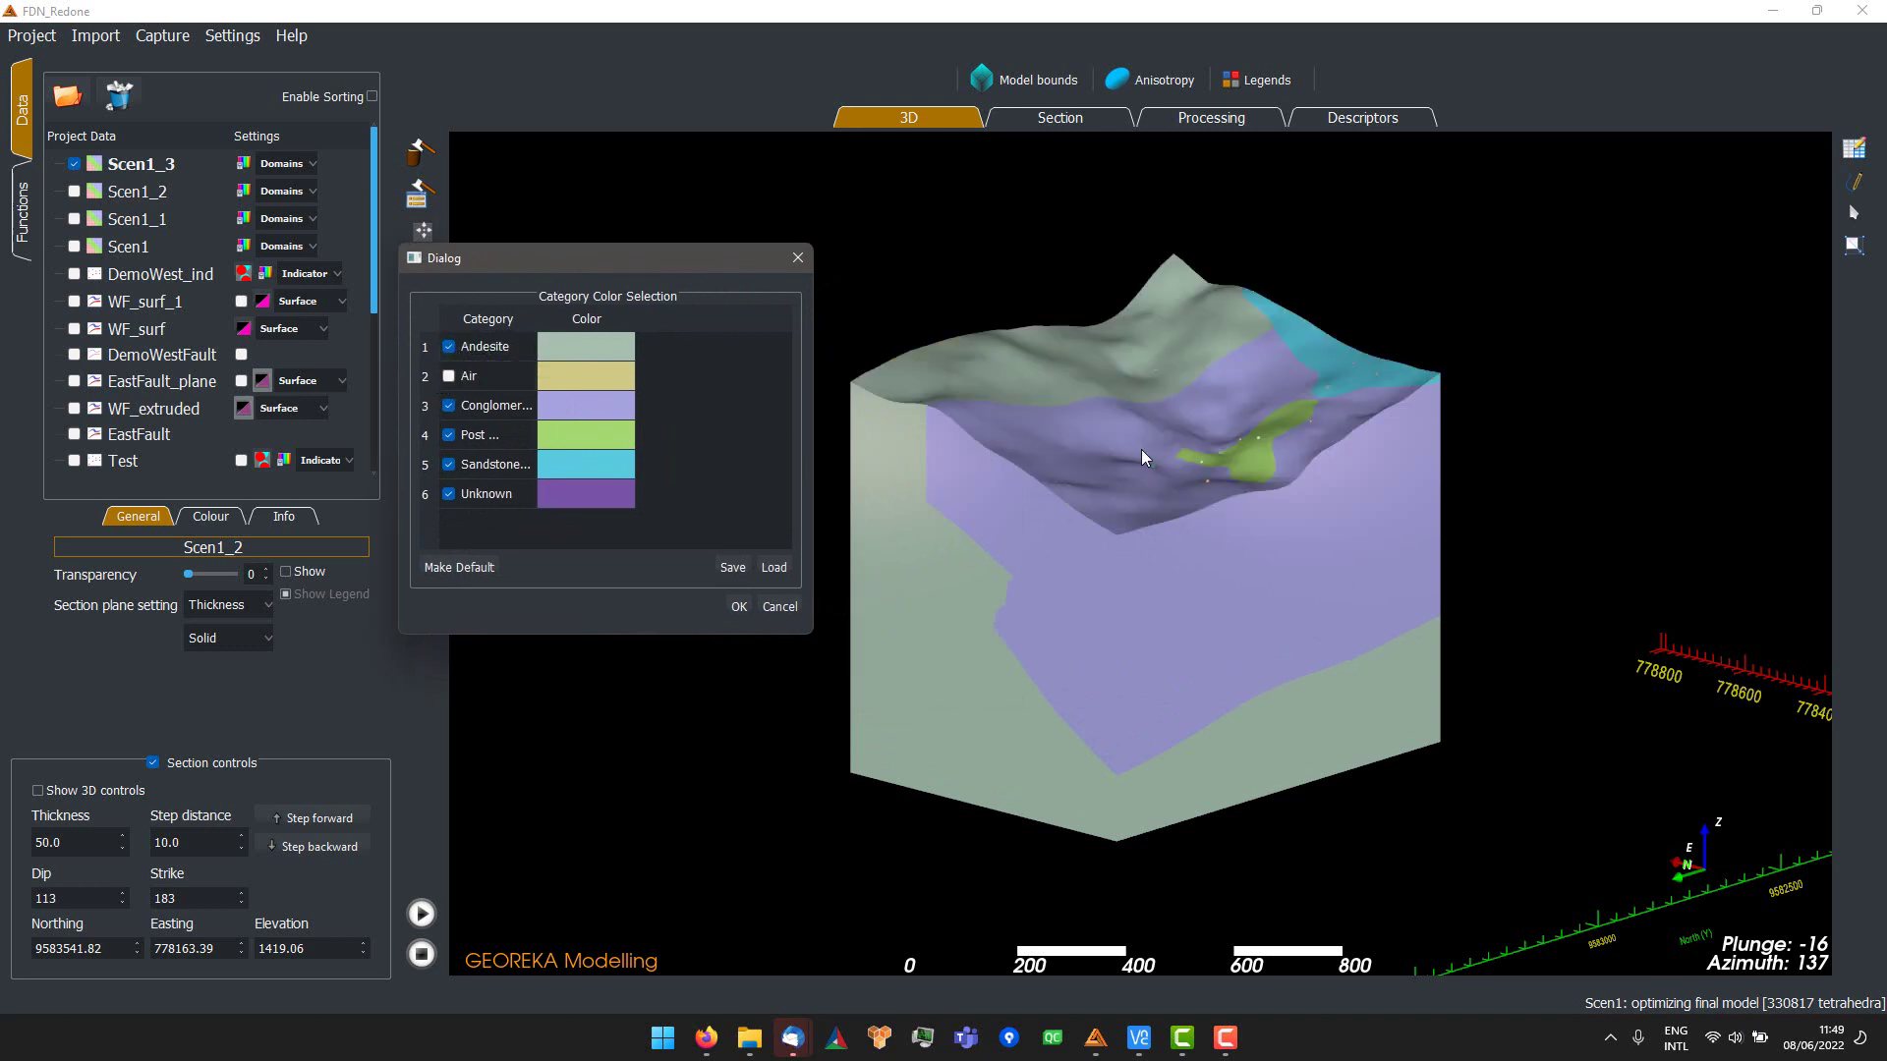
left_click_drag(1141, 450, 1268, 522)
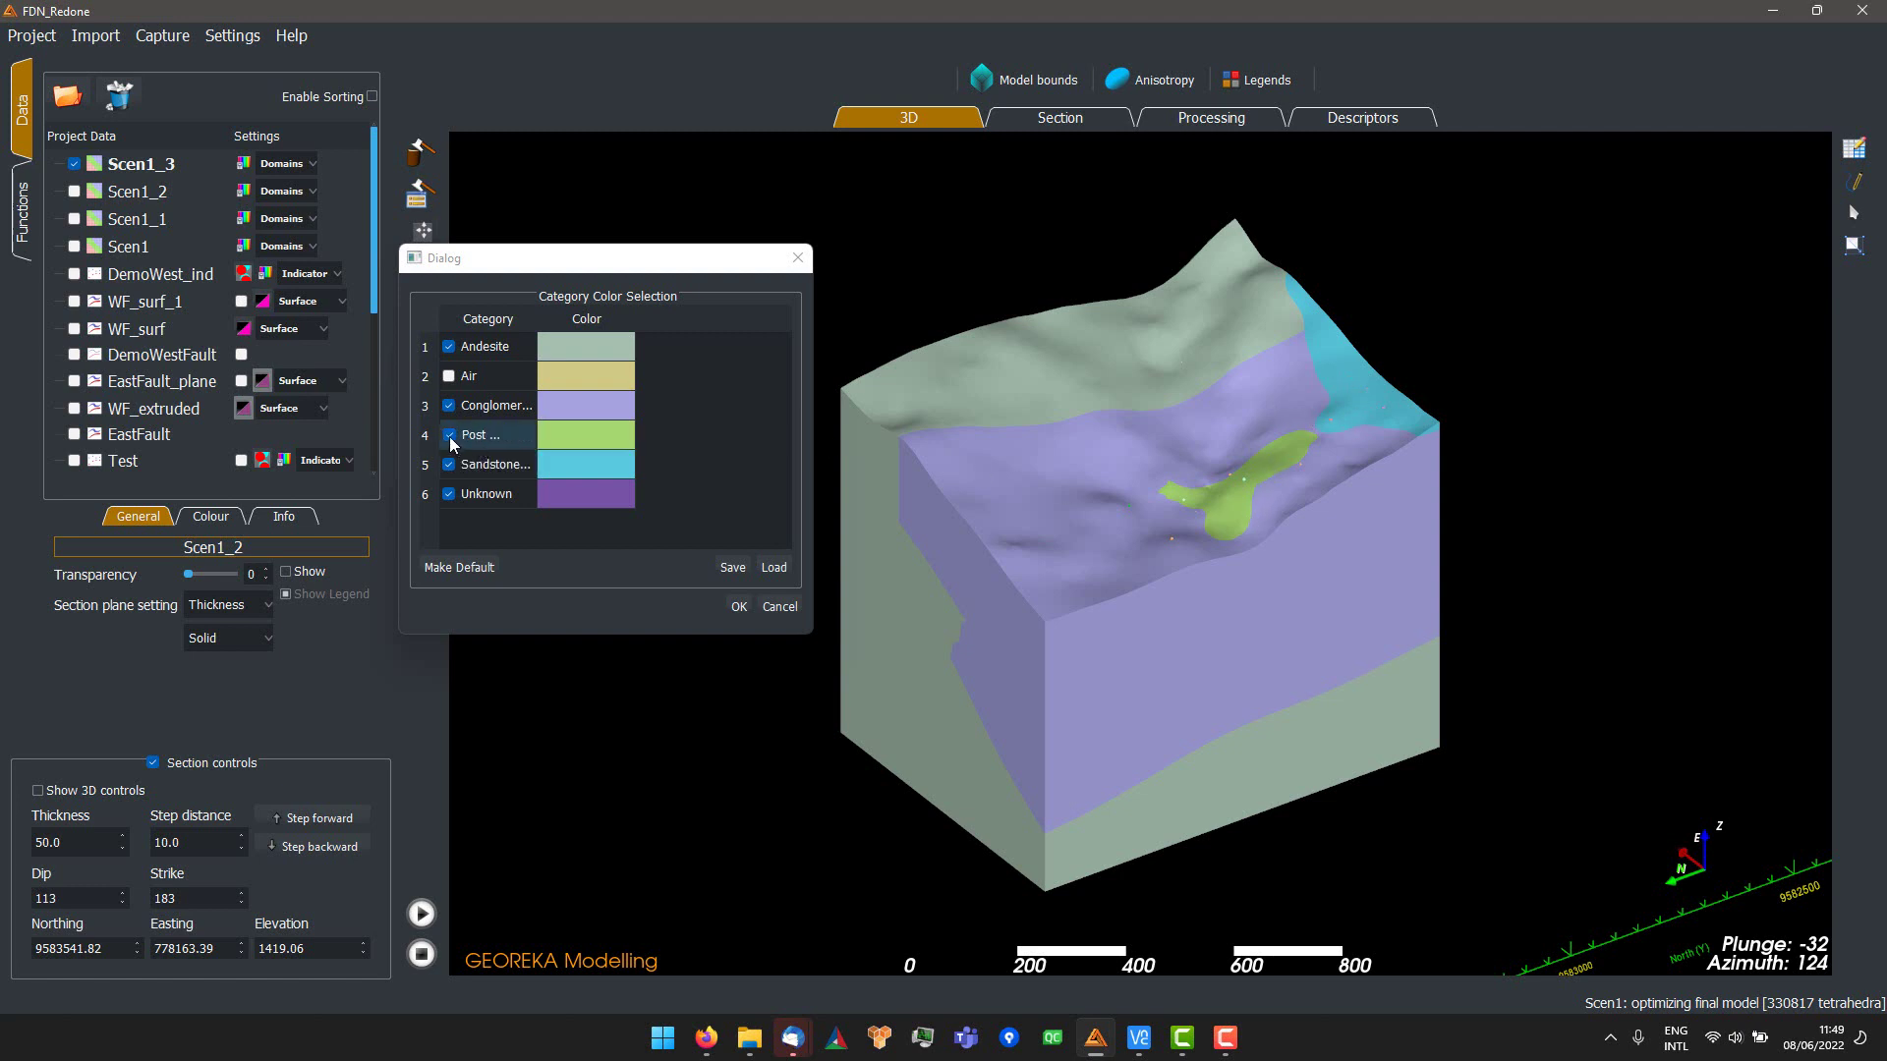
- Hide the Conglomerate category of Scen1_3 and examine the andesite contact against the drillholes in each fault block
left_click(450, 397)
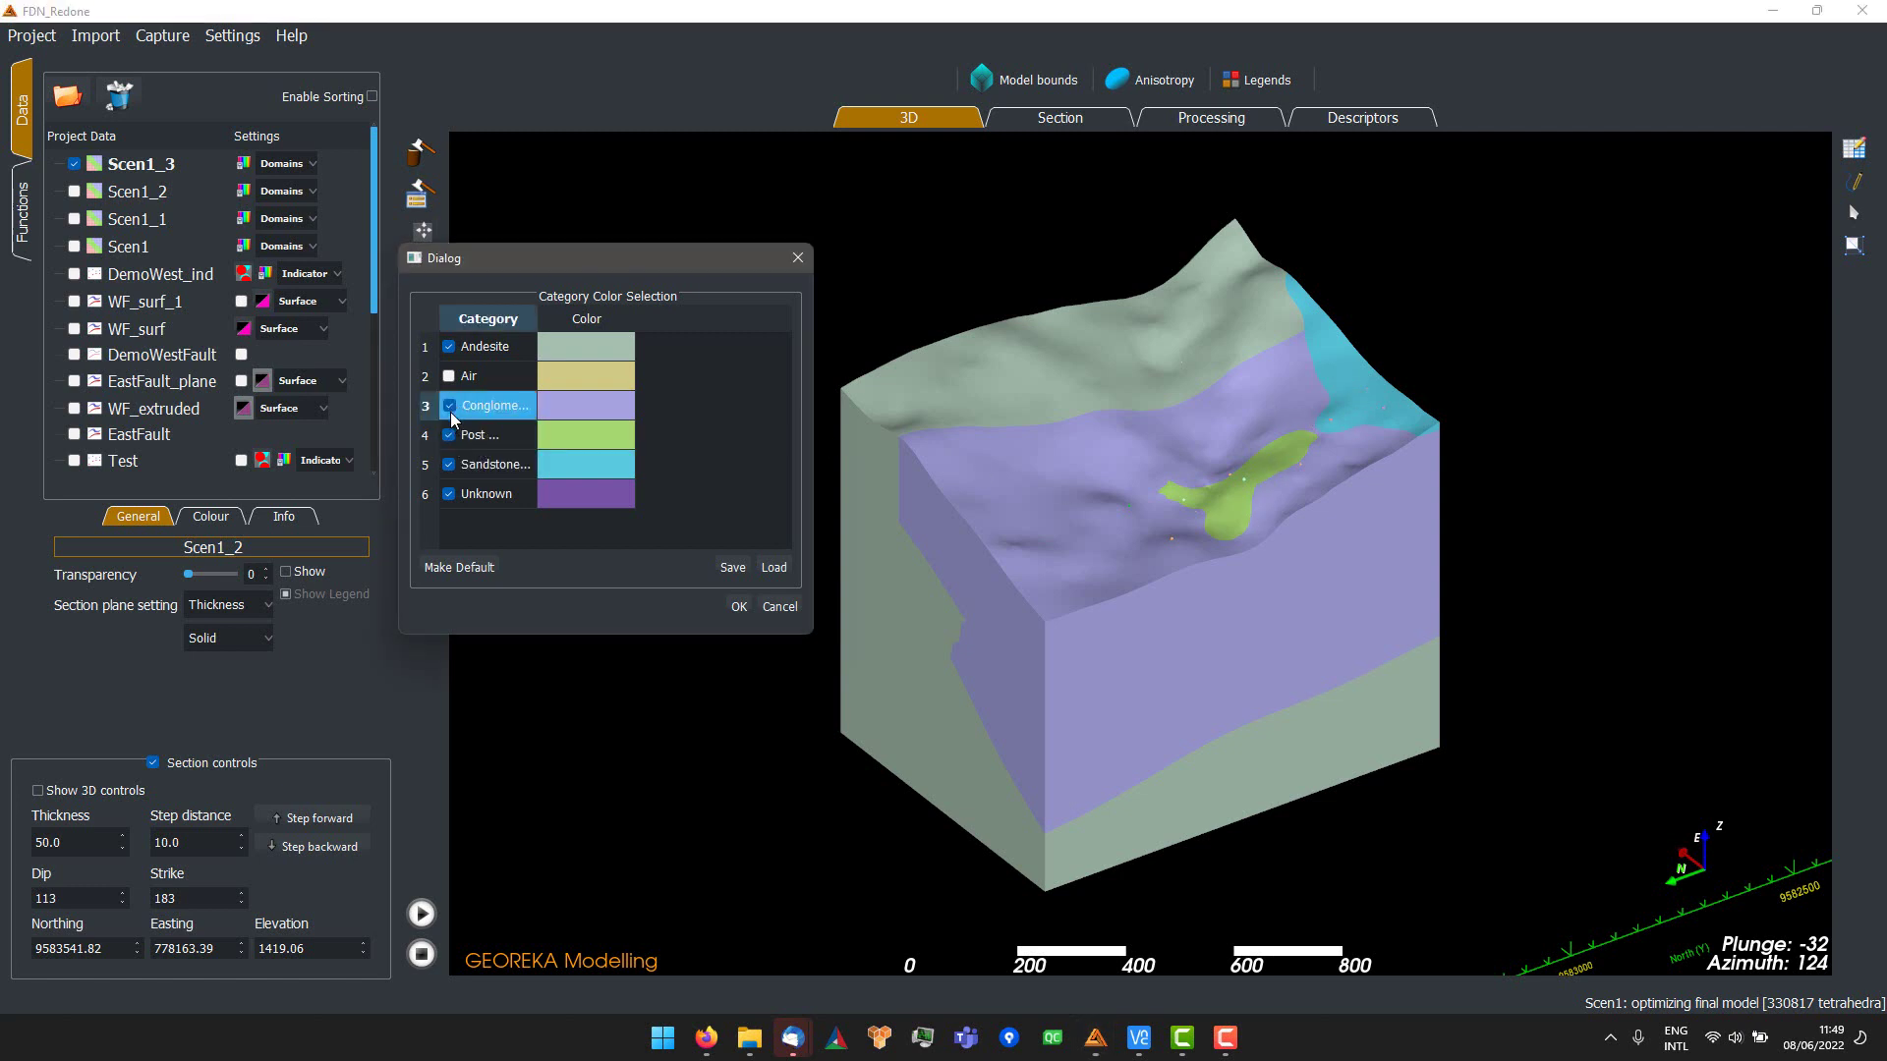
left_click(450, 403)
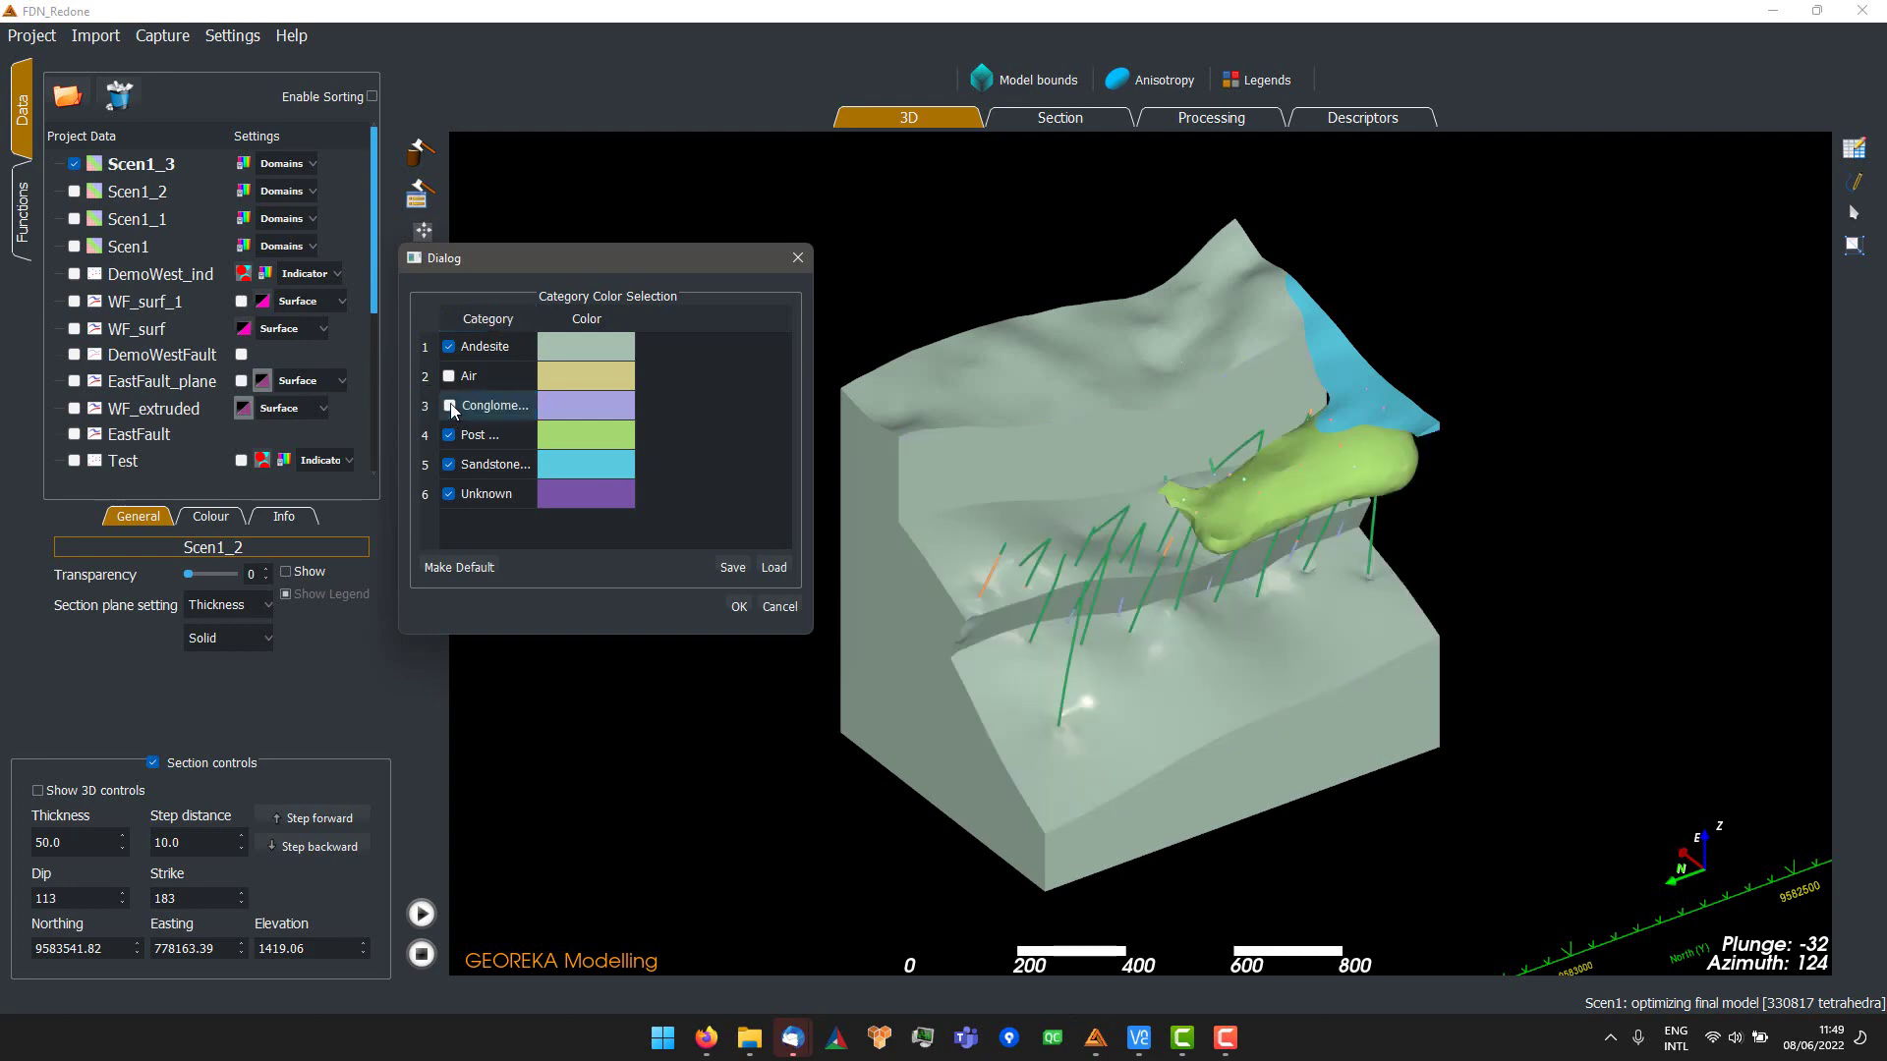
left_click_drag(1234, 503, 1189, 493)
scroll(1367, 480, "up", 2)
left_click_drag(1041, 476, 1127, 355)
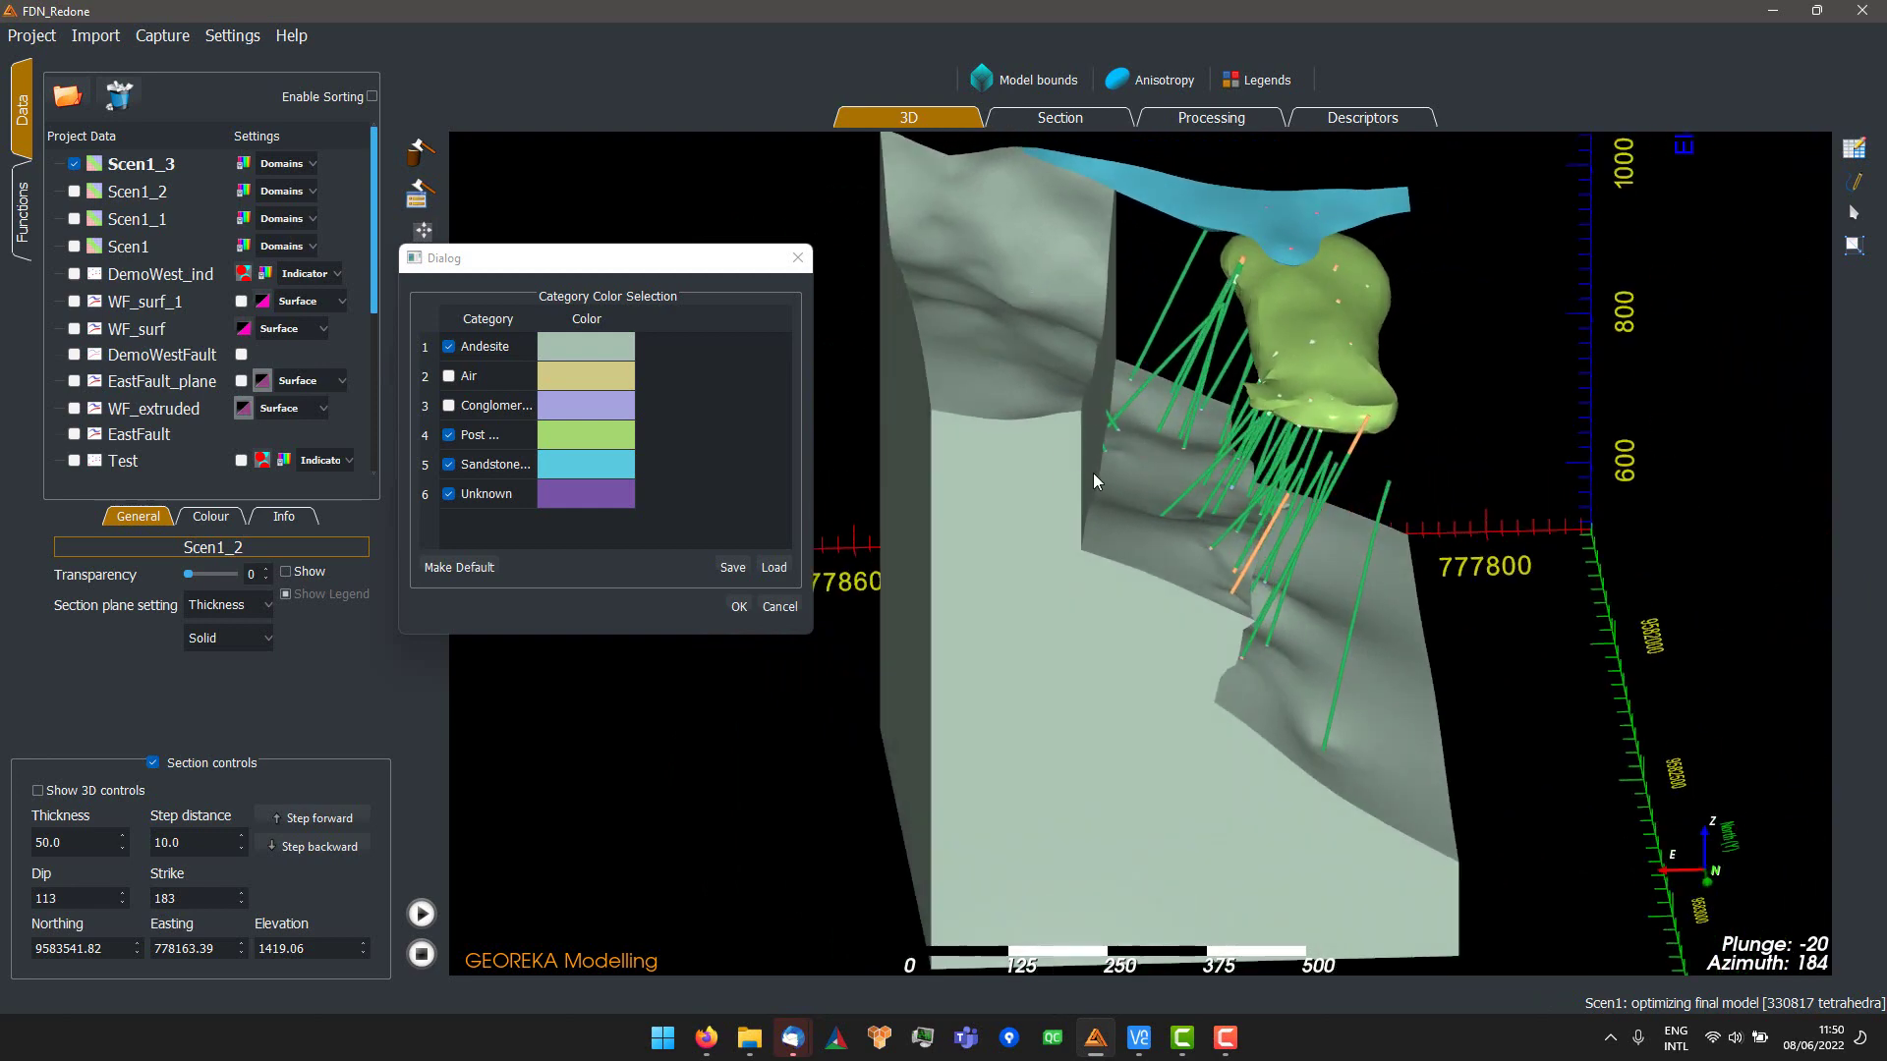
left_click_drag(1092, 473, 1258, 556)
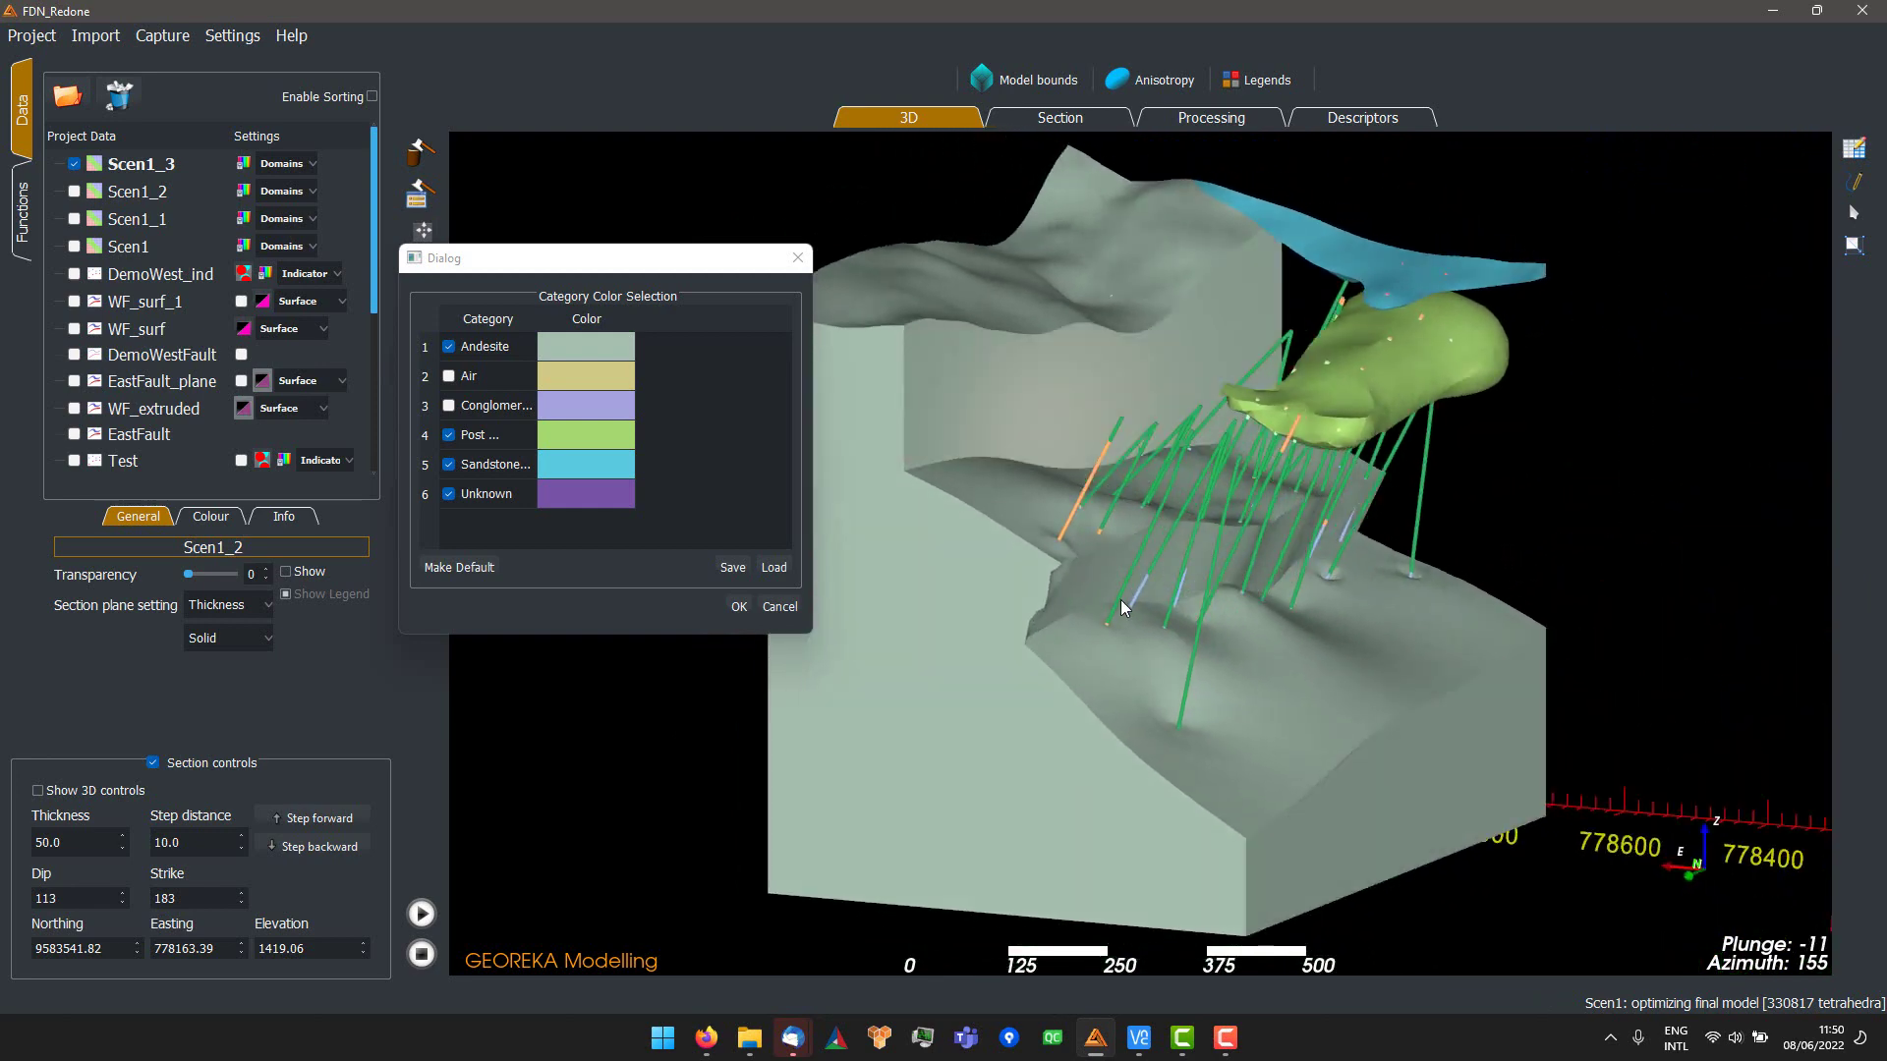
mouse_move(1123, 607)
left_mouse_down()
mouse_move(1301, 615)
mouse_move(1102, 615)
left_mouse_up()
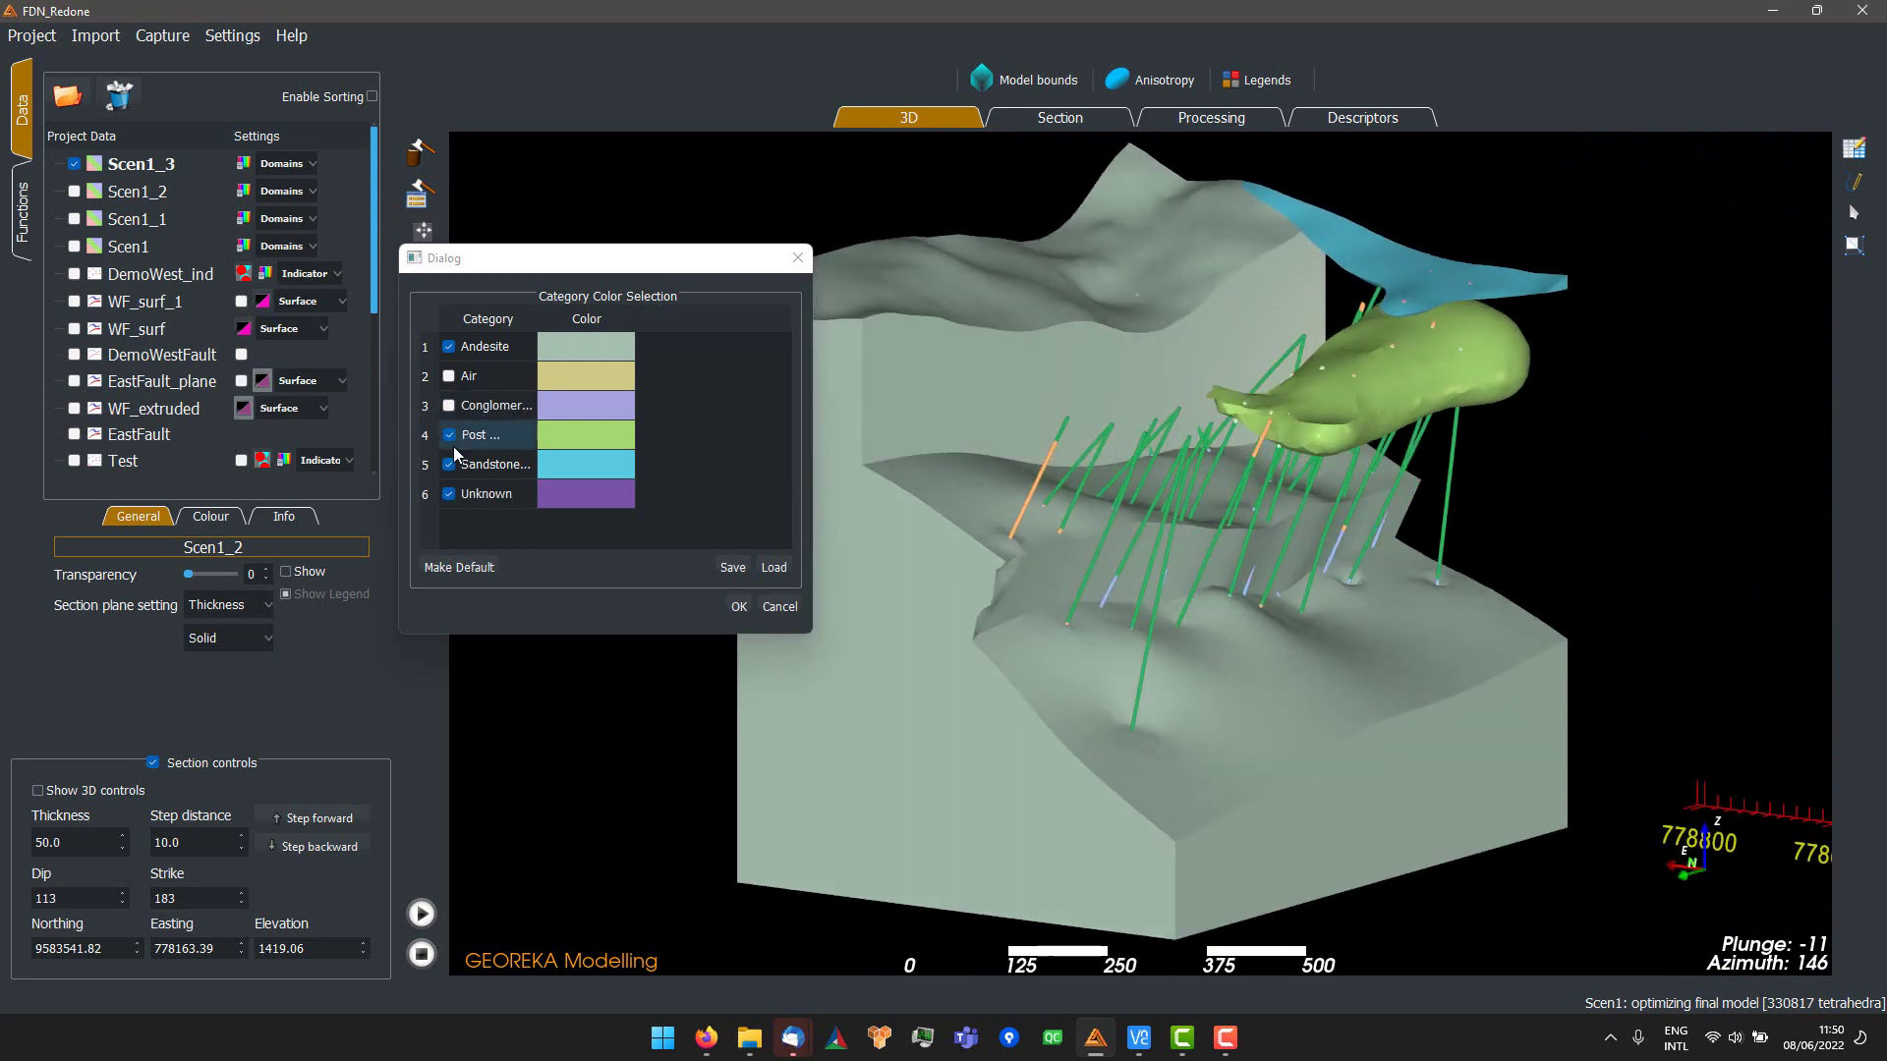
- Hide the Andesite category temporarily to view the drillholes, restore it, and examine the fault-offset andesite blocks
left_click(450, 347)
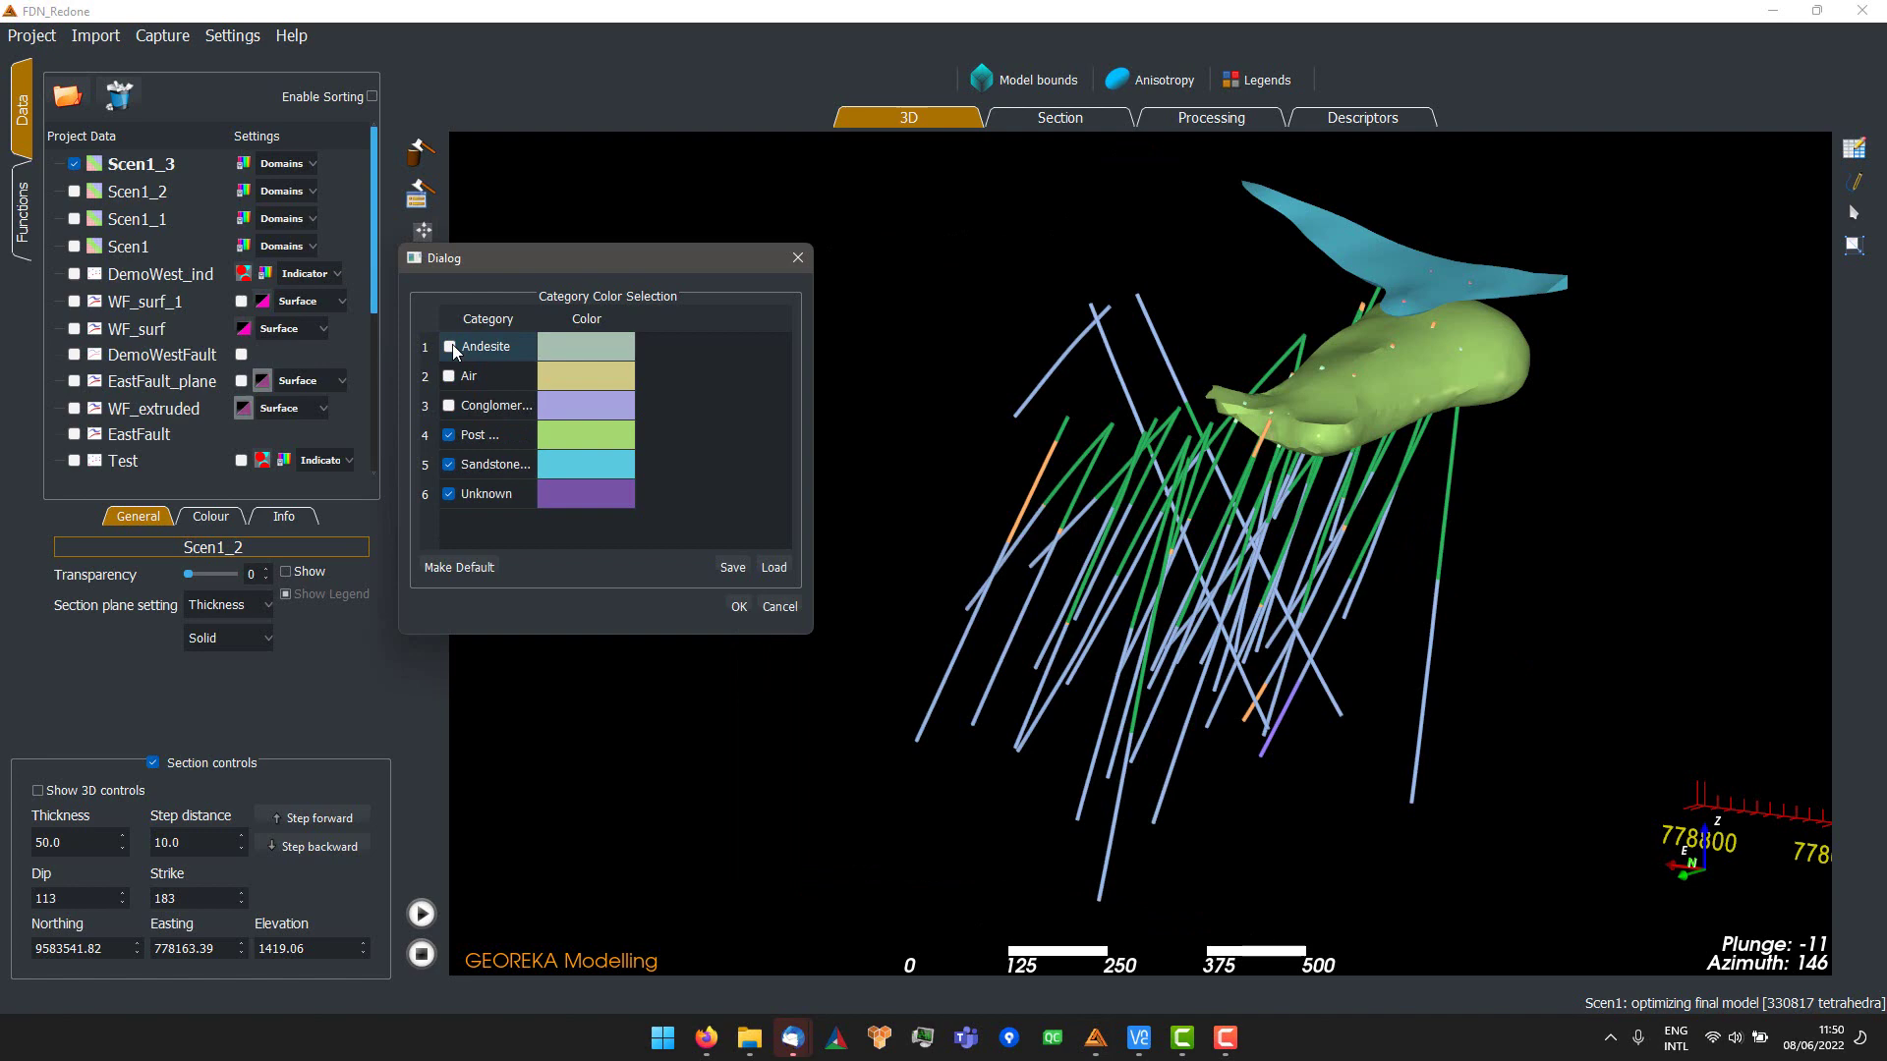
left_click(452, 347)
left_click_drag(1181, 460, 860, 468)
scroll(1316, 503, "down", 2)
left_click_drag(1312, 503, 1582, 538)
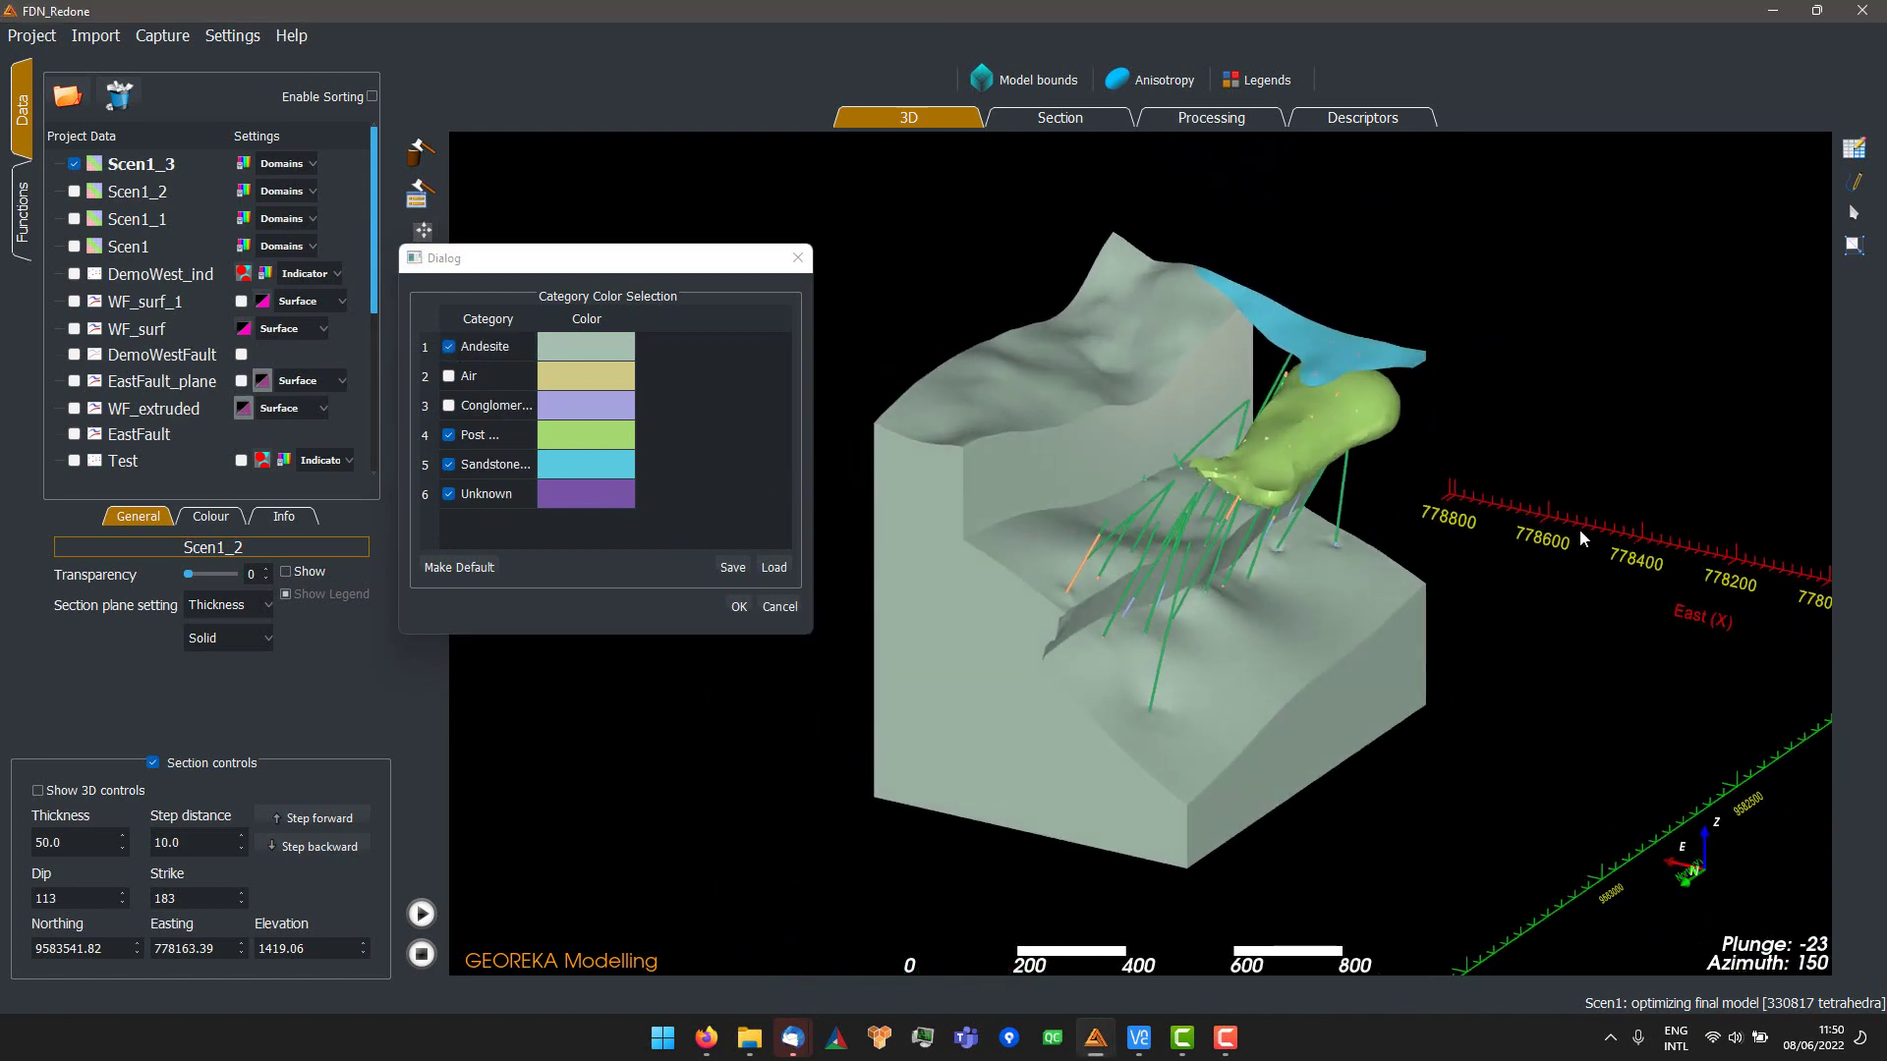
- Display the Scen1_3 model as a solid with wireframe
left_click(142, 163)
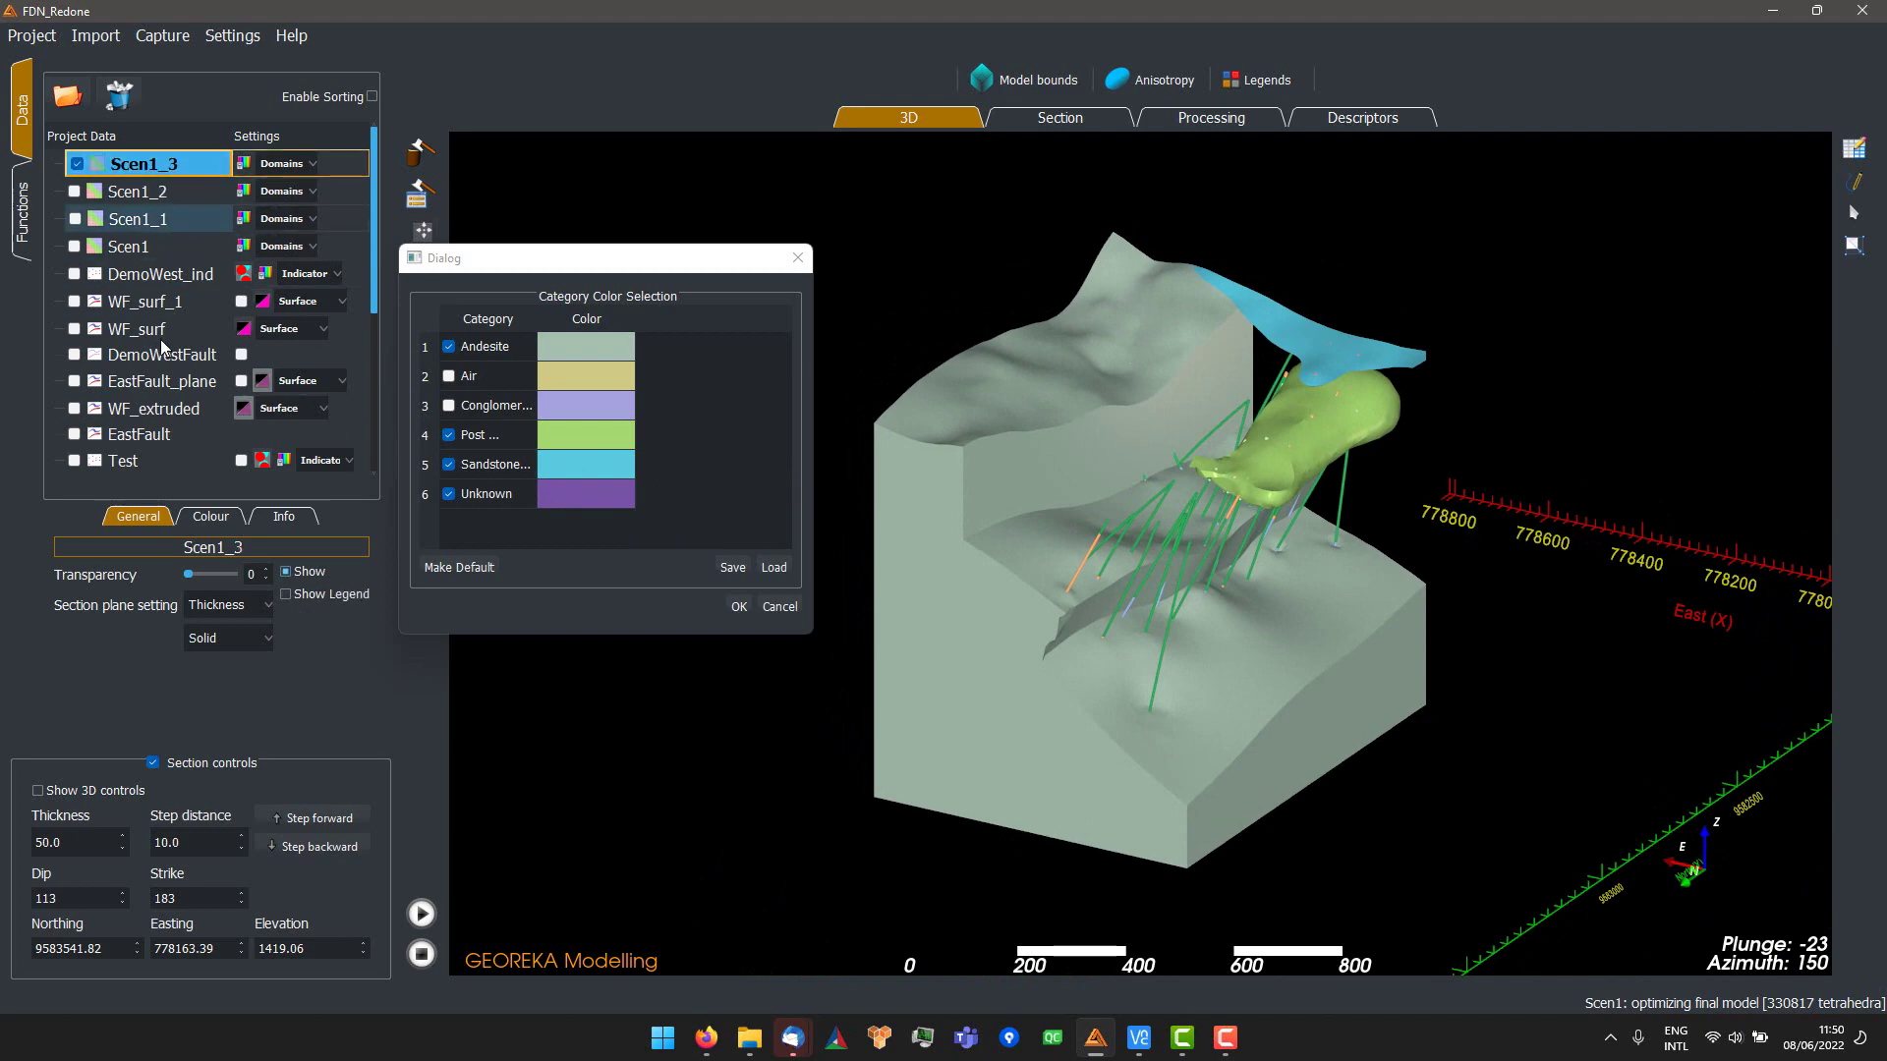
left_click(229, 641)
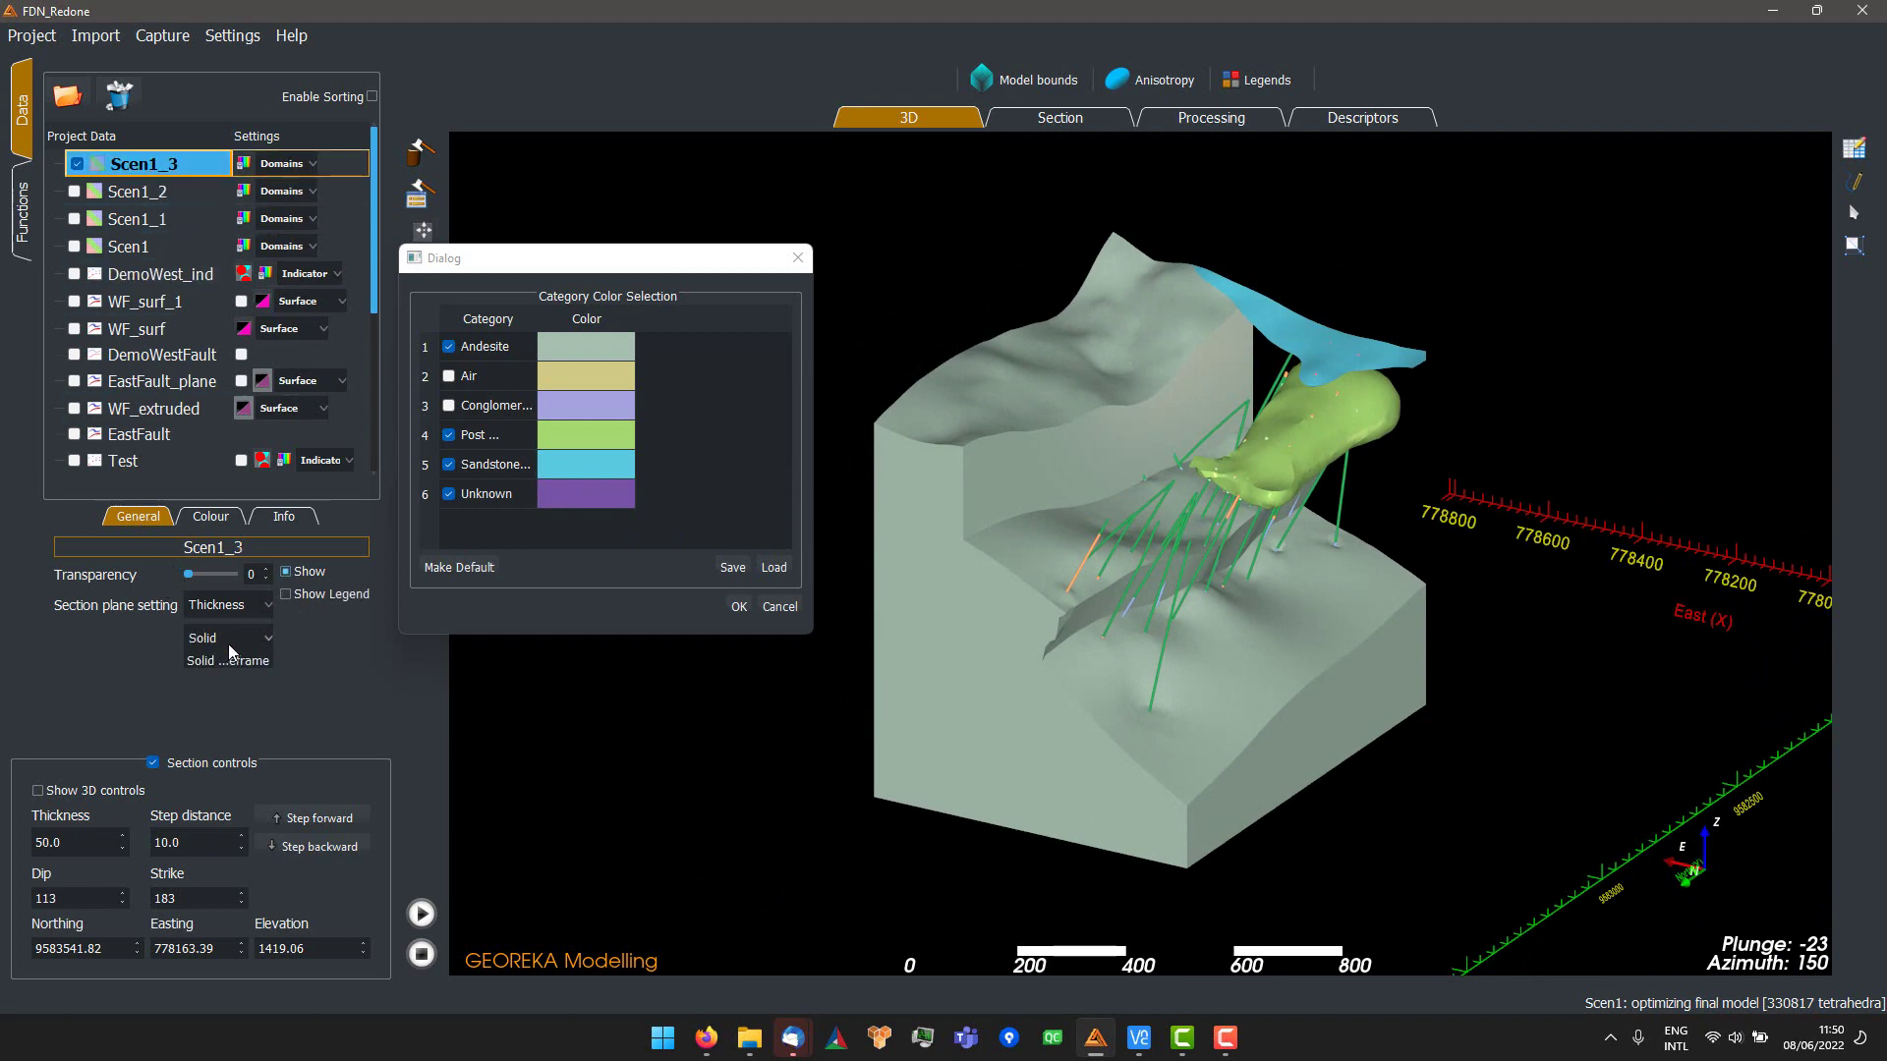
left_click(240, 688)
- Examine the triangulated mesh of Scen1_3 from below, the sides and above, comparing coarse and fine areas around the drillholes
left_click_drag(1137, 732, 1250, 651)
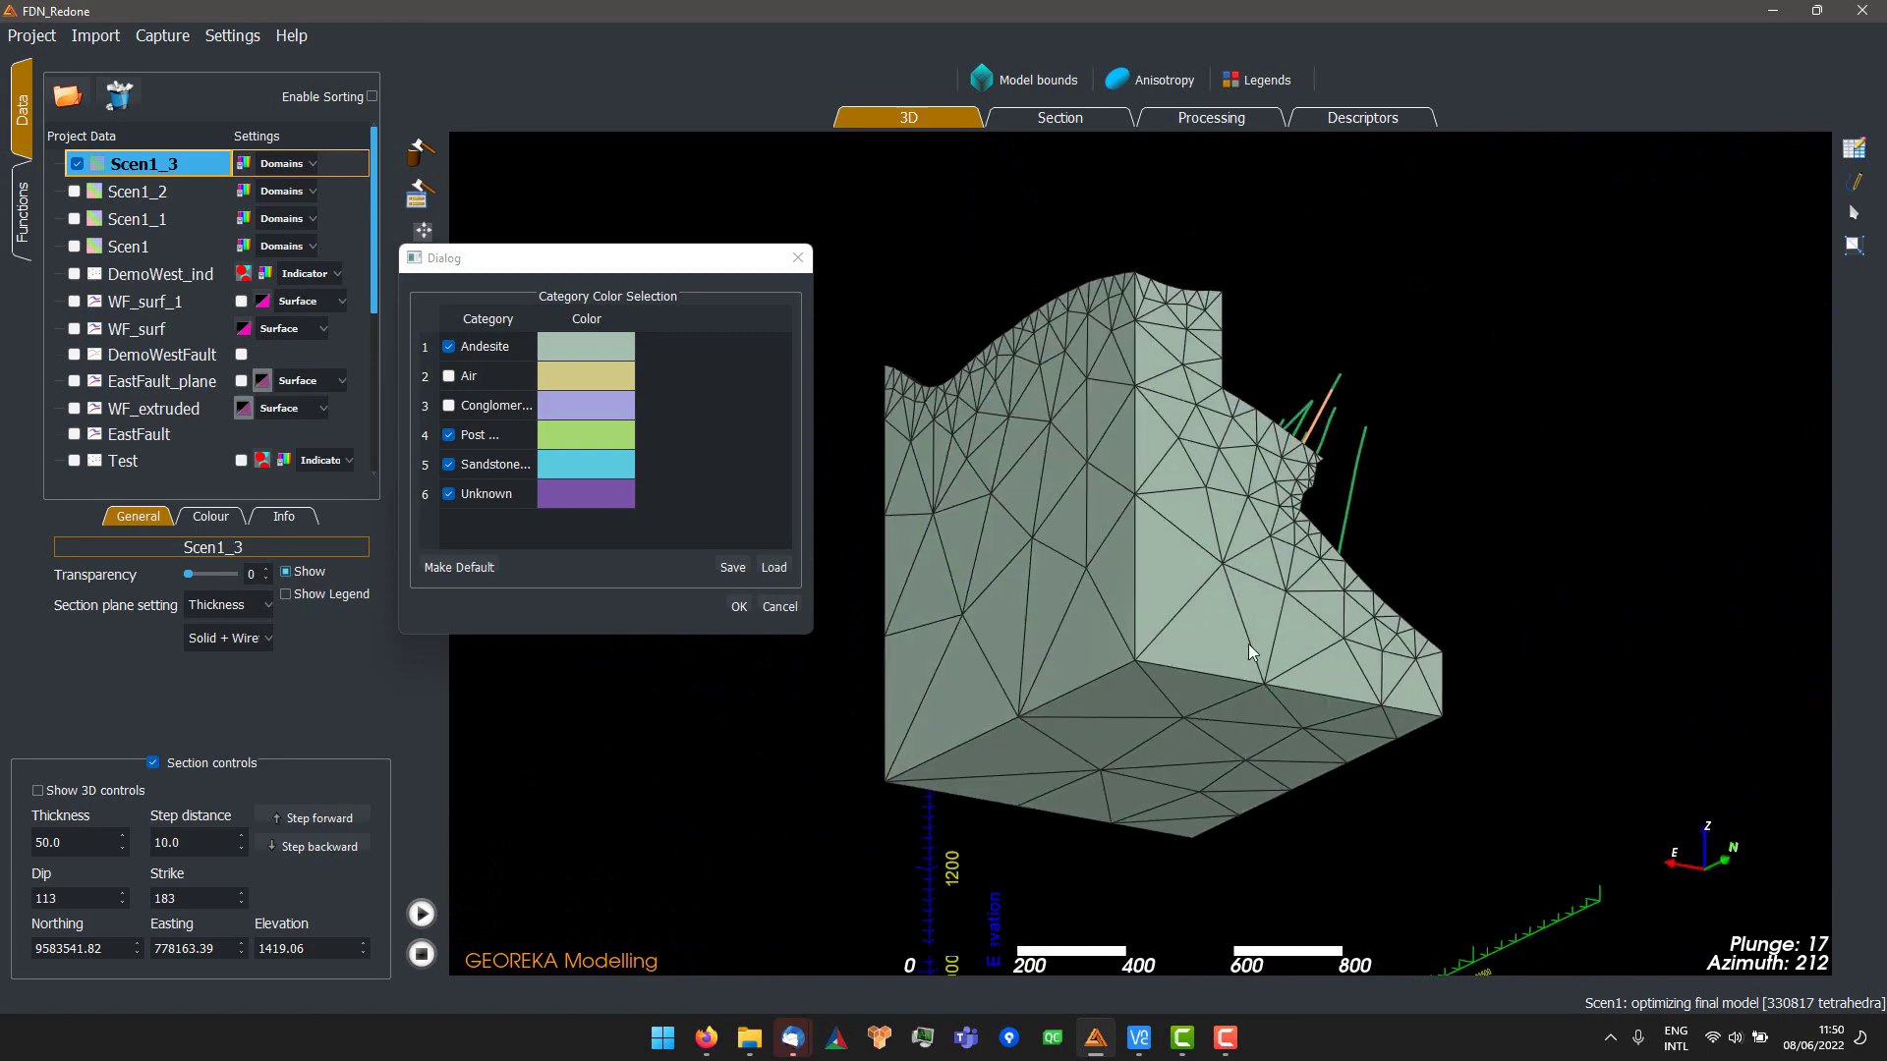
left_click_drag(1406, 511, 1022, 684)
scroll(1111, 601, "up", 2)
scroll(1024, 563, "up", 3)
left_click_drag(1176, 718, 1180, 416)
scroll(1313, 614, "down", 2)
scroll(1480, 380, "down", 2)
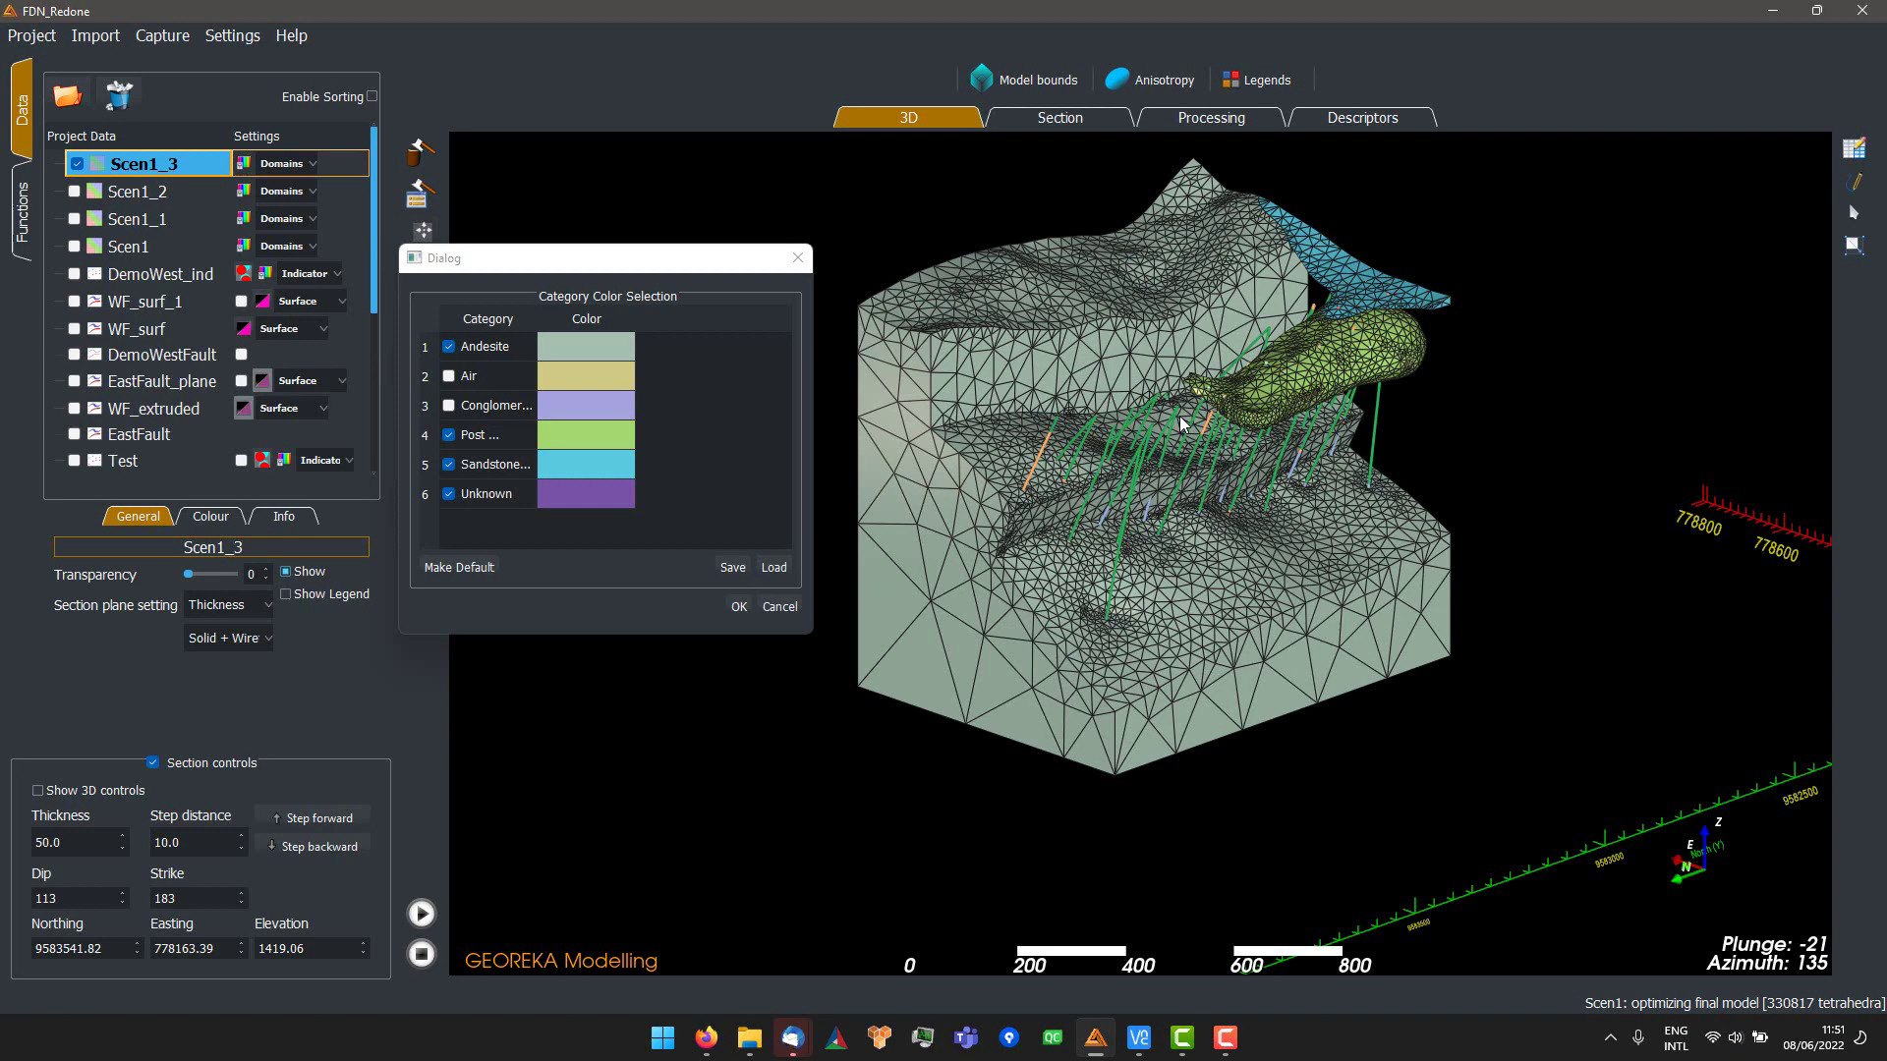
mouse_move(1116, 607)
left_mouse_down()
mouse_move(1340, 576)
mouse_move(1108, 597)
left_mouse_up()
middle_click_drag(1185, 580, 1300, 595)
scroll(1301, 595, "up", 1)
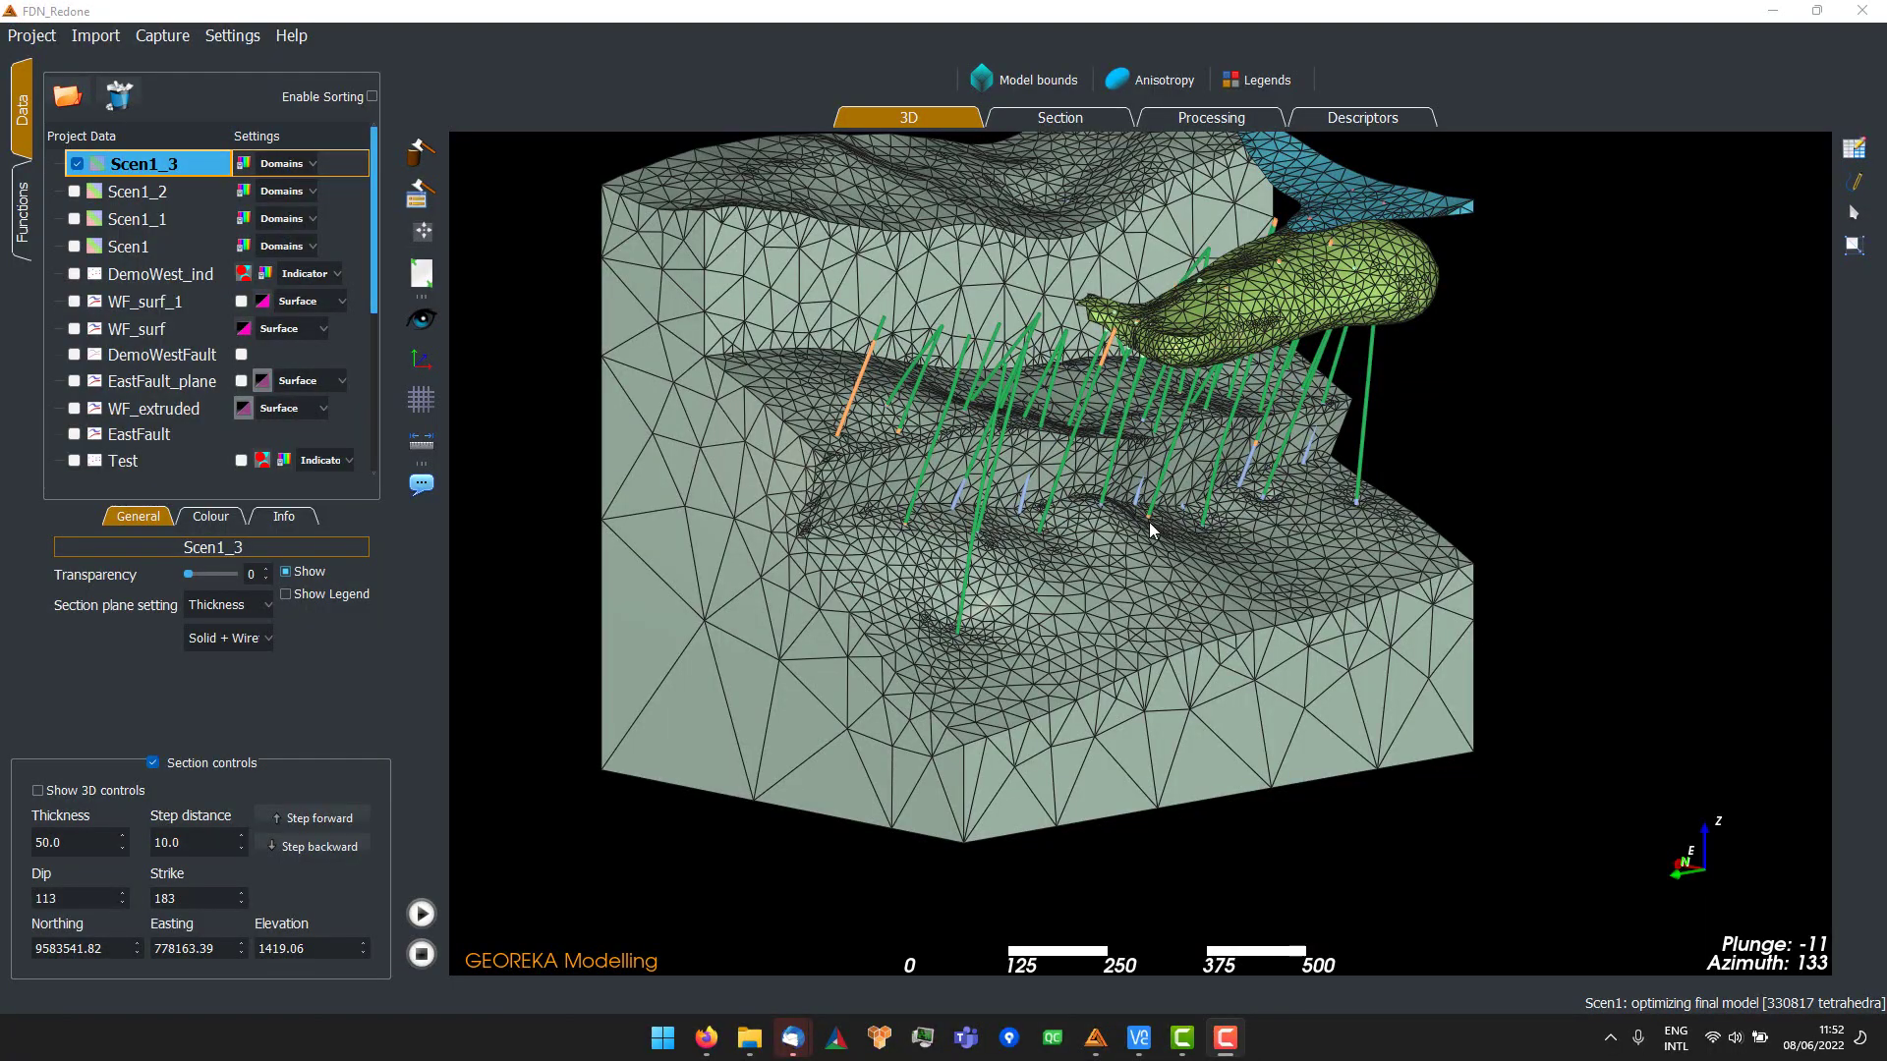
- Examine how the andesite surface mesh meets the drillhole ends beside the long orange interval in the central fault block
left_click_drag(1148, 522, 1194, 509)
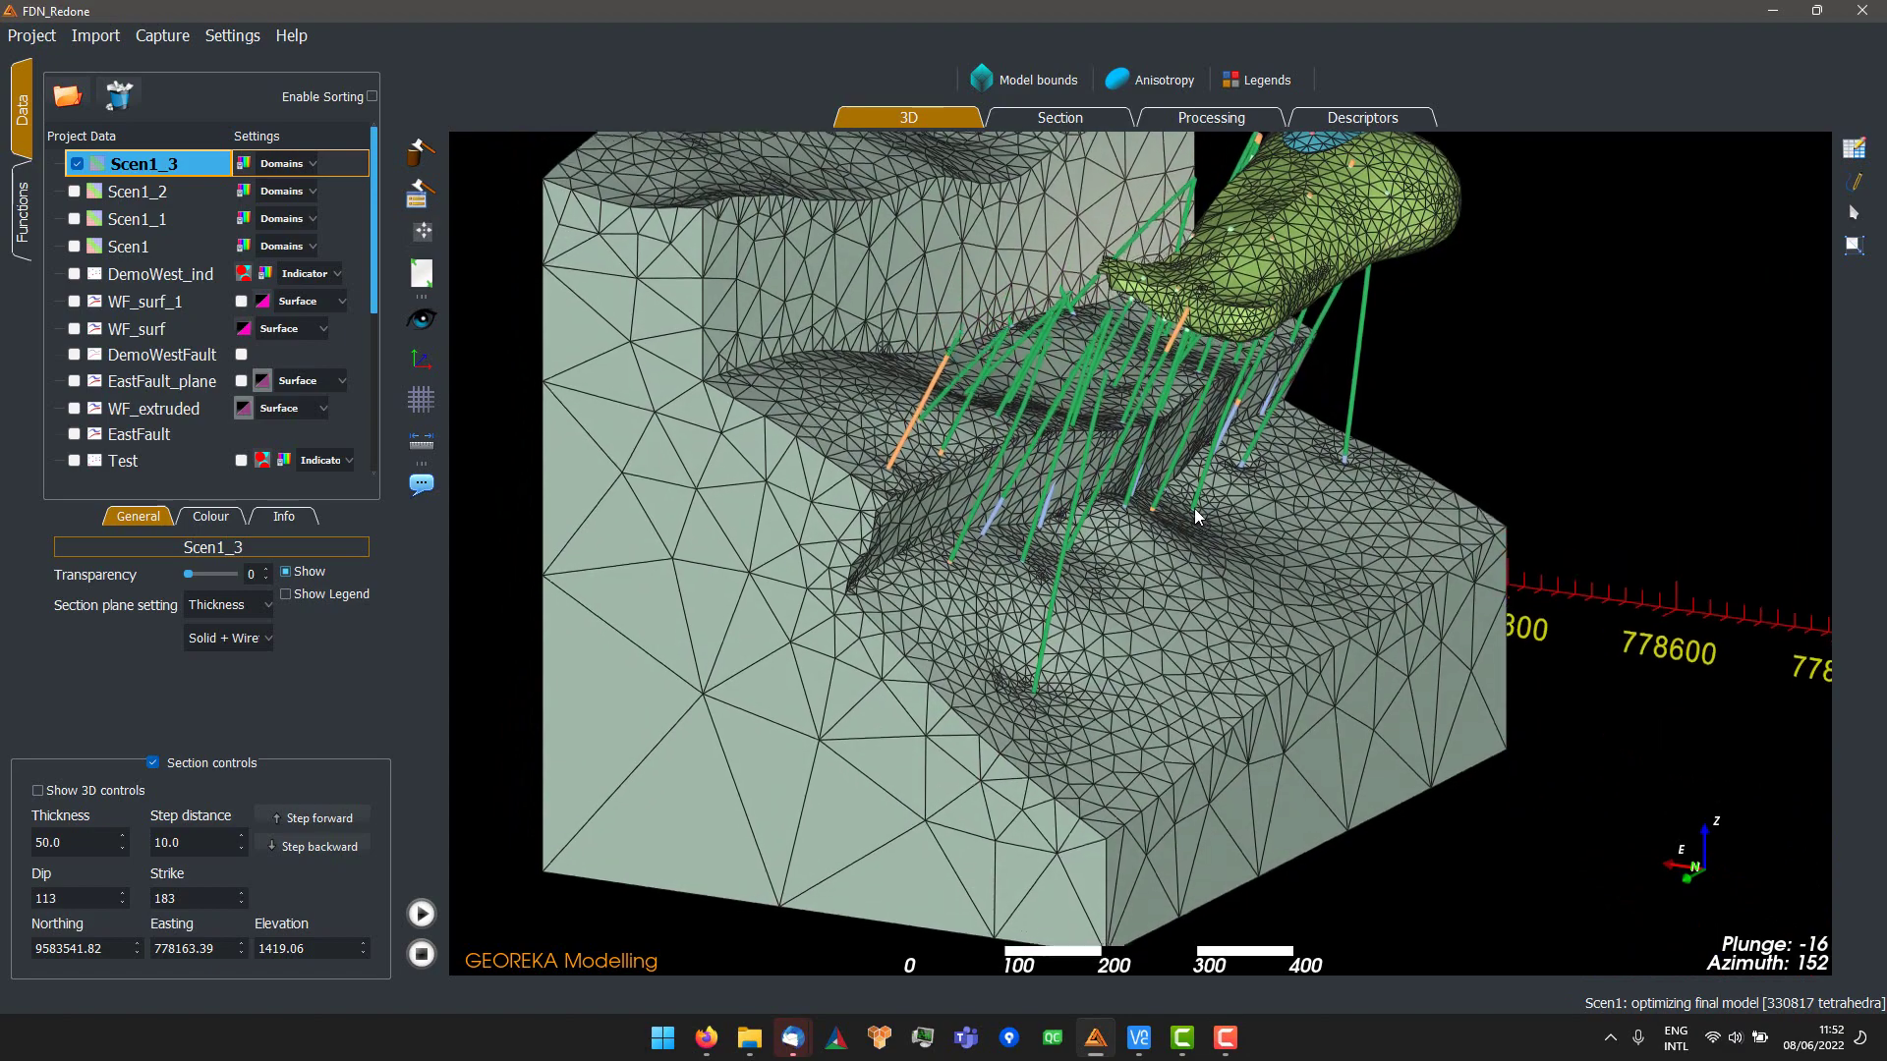
scroll(1194, 511, "up", 3)
middle_click_drag(956, 521, 1166, 607)
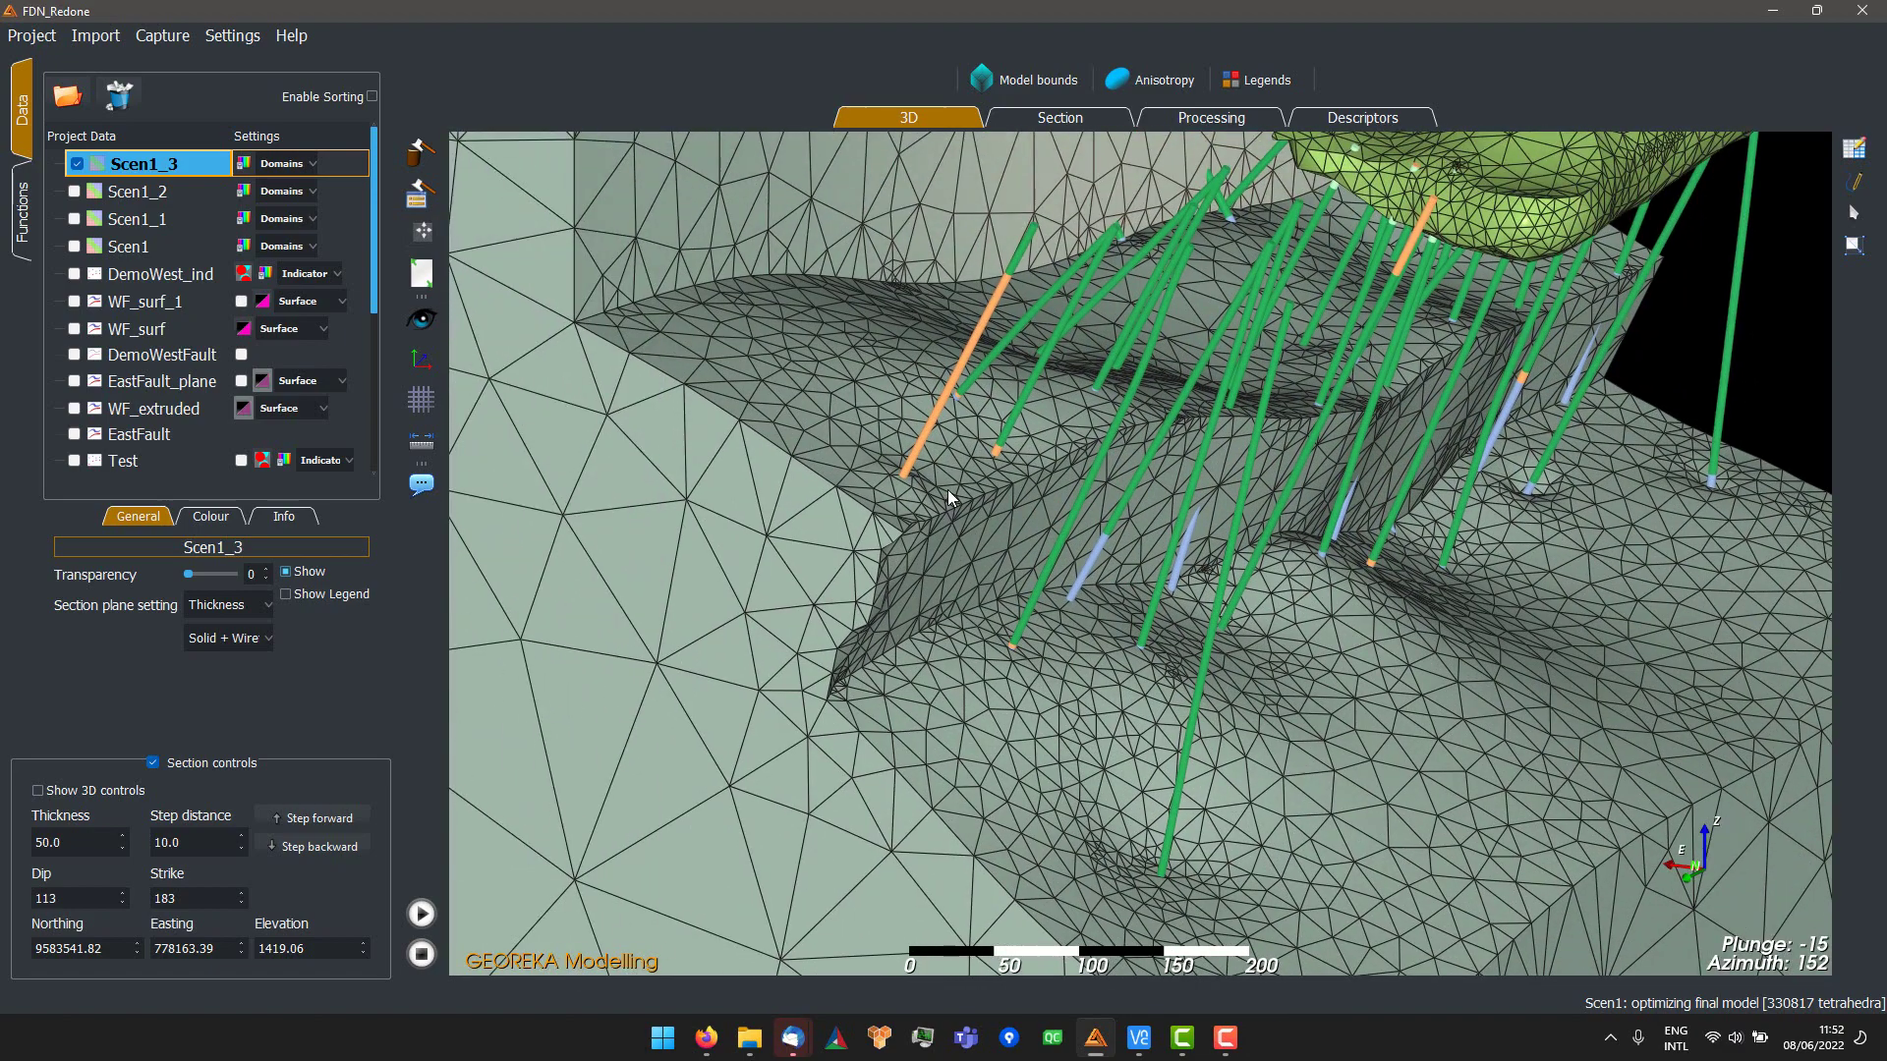
left_click_drag(946, 489, 874, 509)
scroll(932, 529, "up", 2)
middle_click_drag(936, 530, 1562, 647)
scroll(1570, 609, "up", 2)
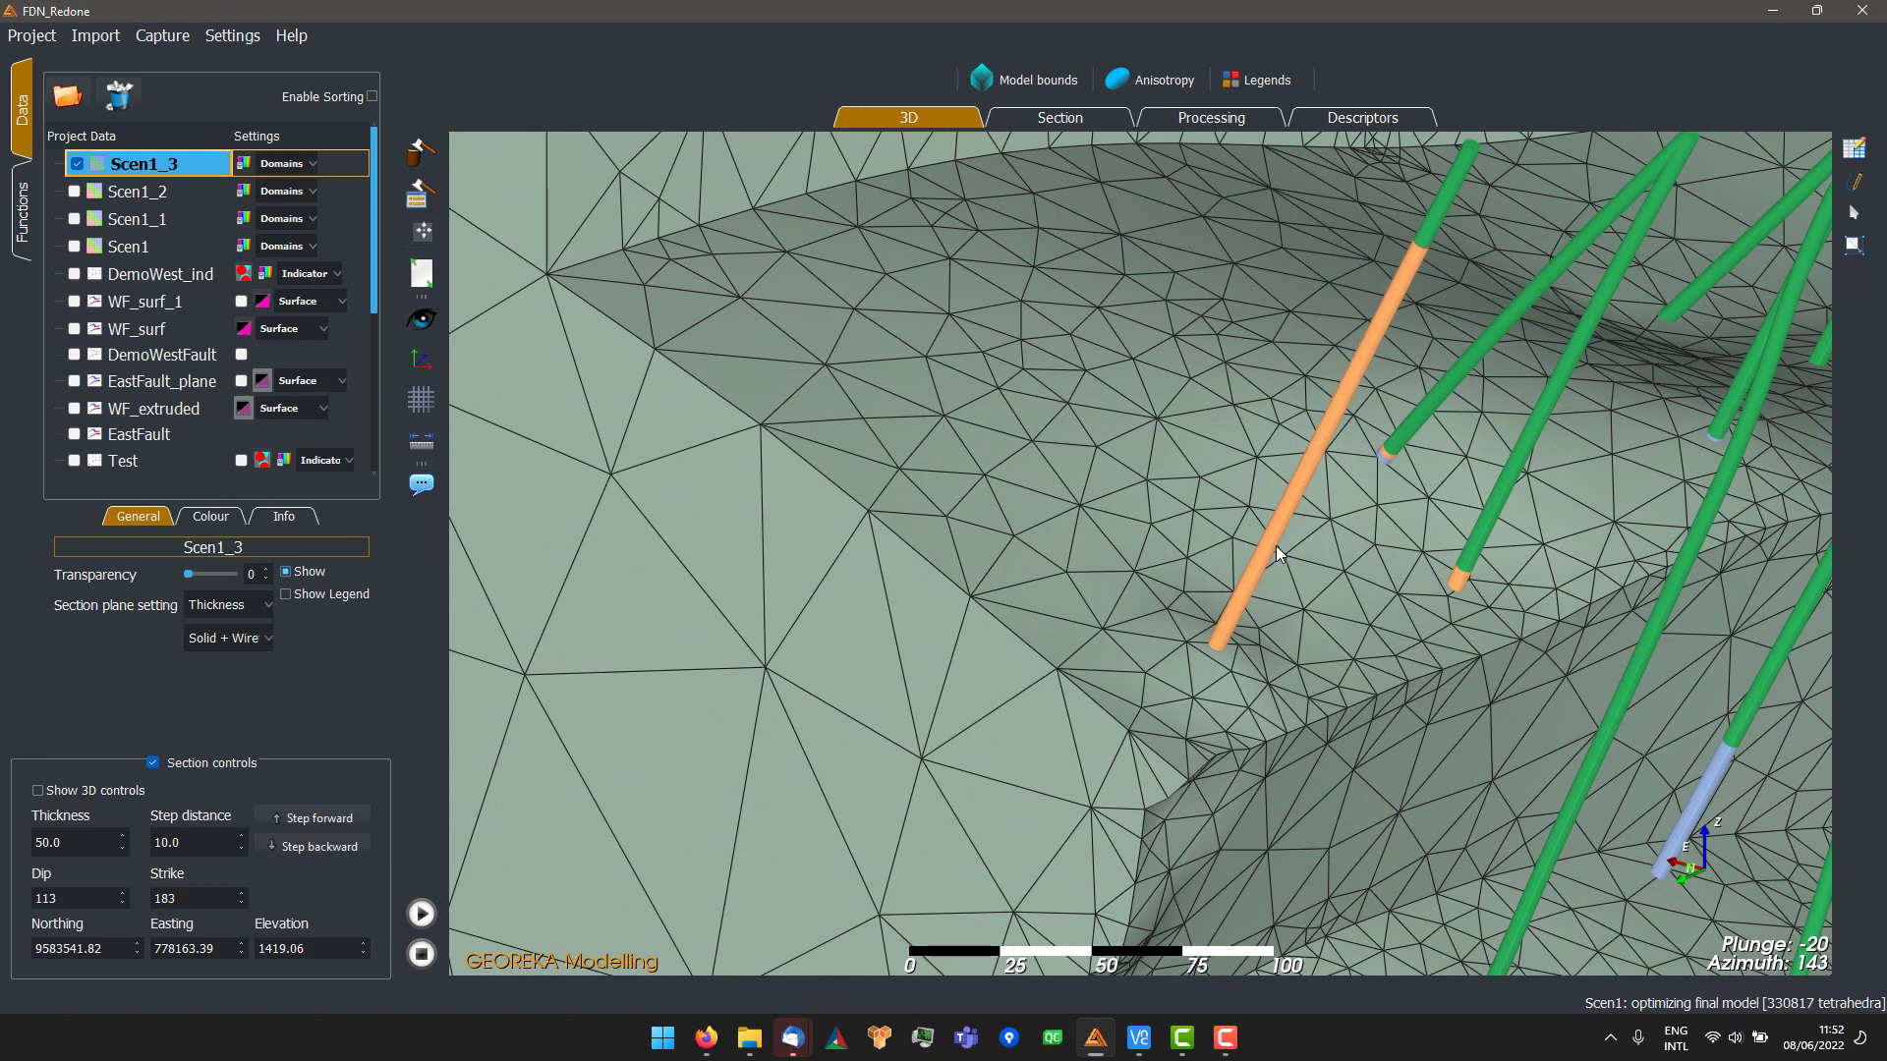
scroll(1464, 585, "up", 2)
middle_click_drag(1464, 586, 1007, 585)
left_click_drag(1007, 584, 1069, 546)
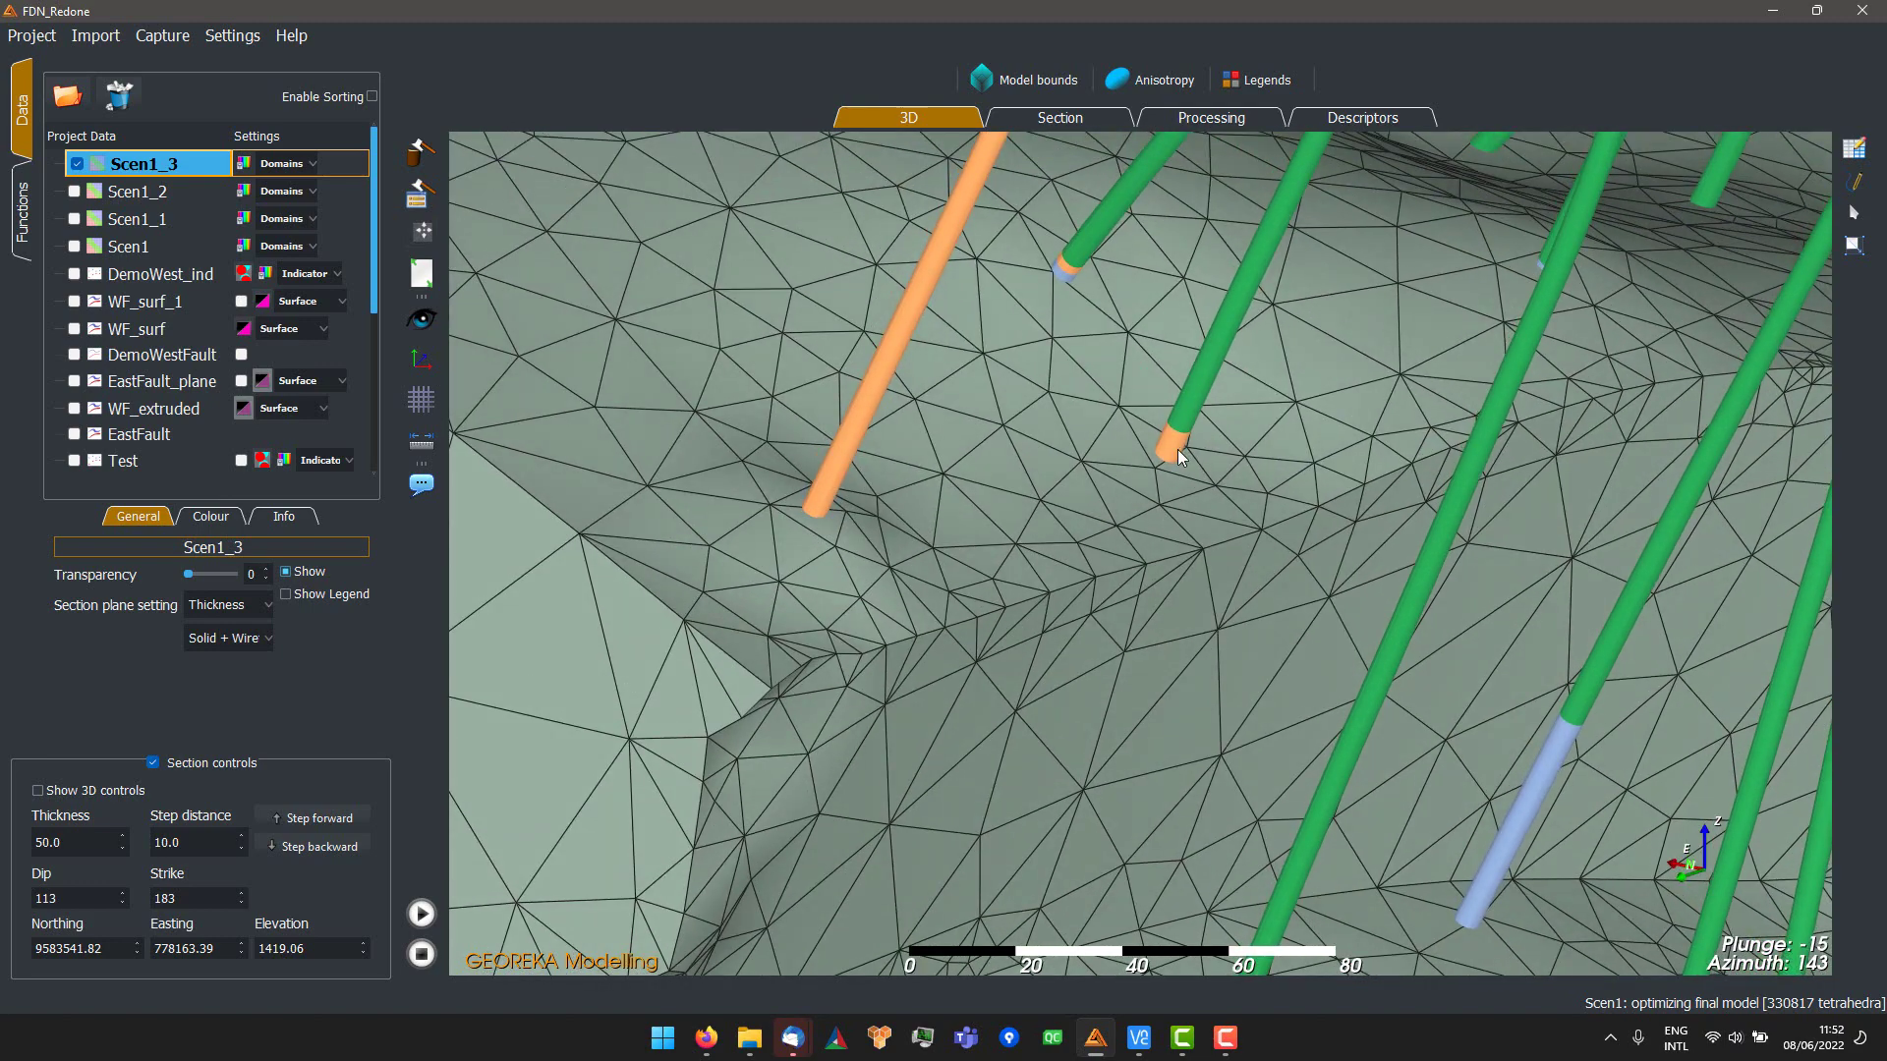
scroll(1177, 452, "down", 2)
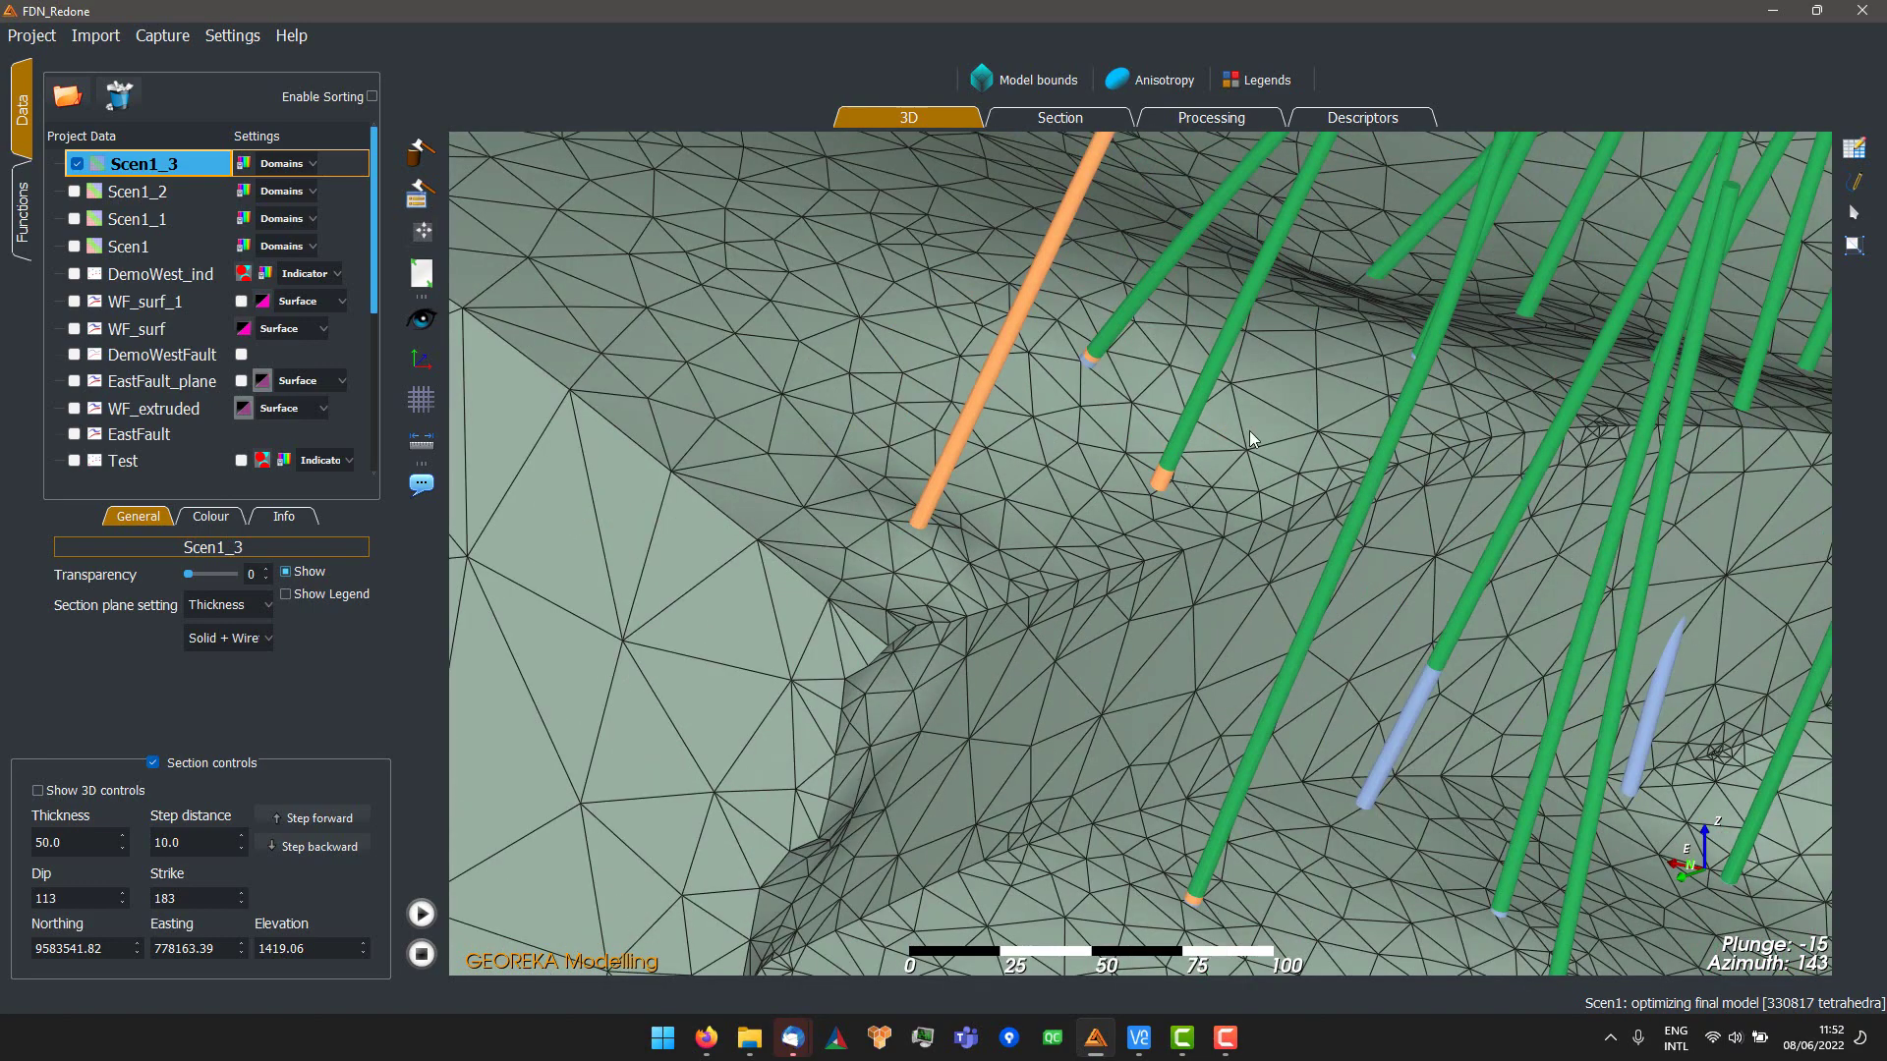
middle_click_drag(1248, 431, 1000, 572)
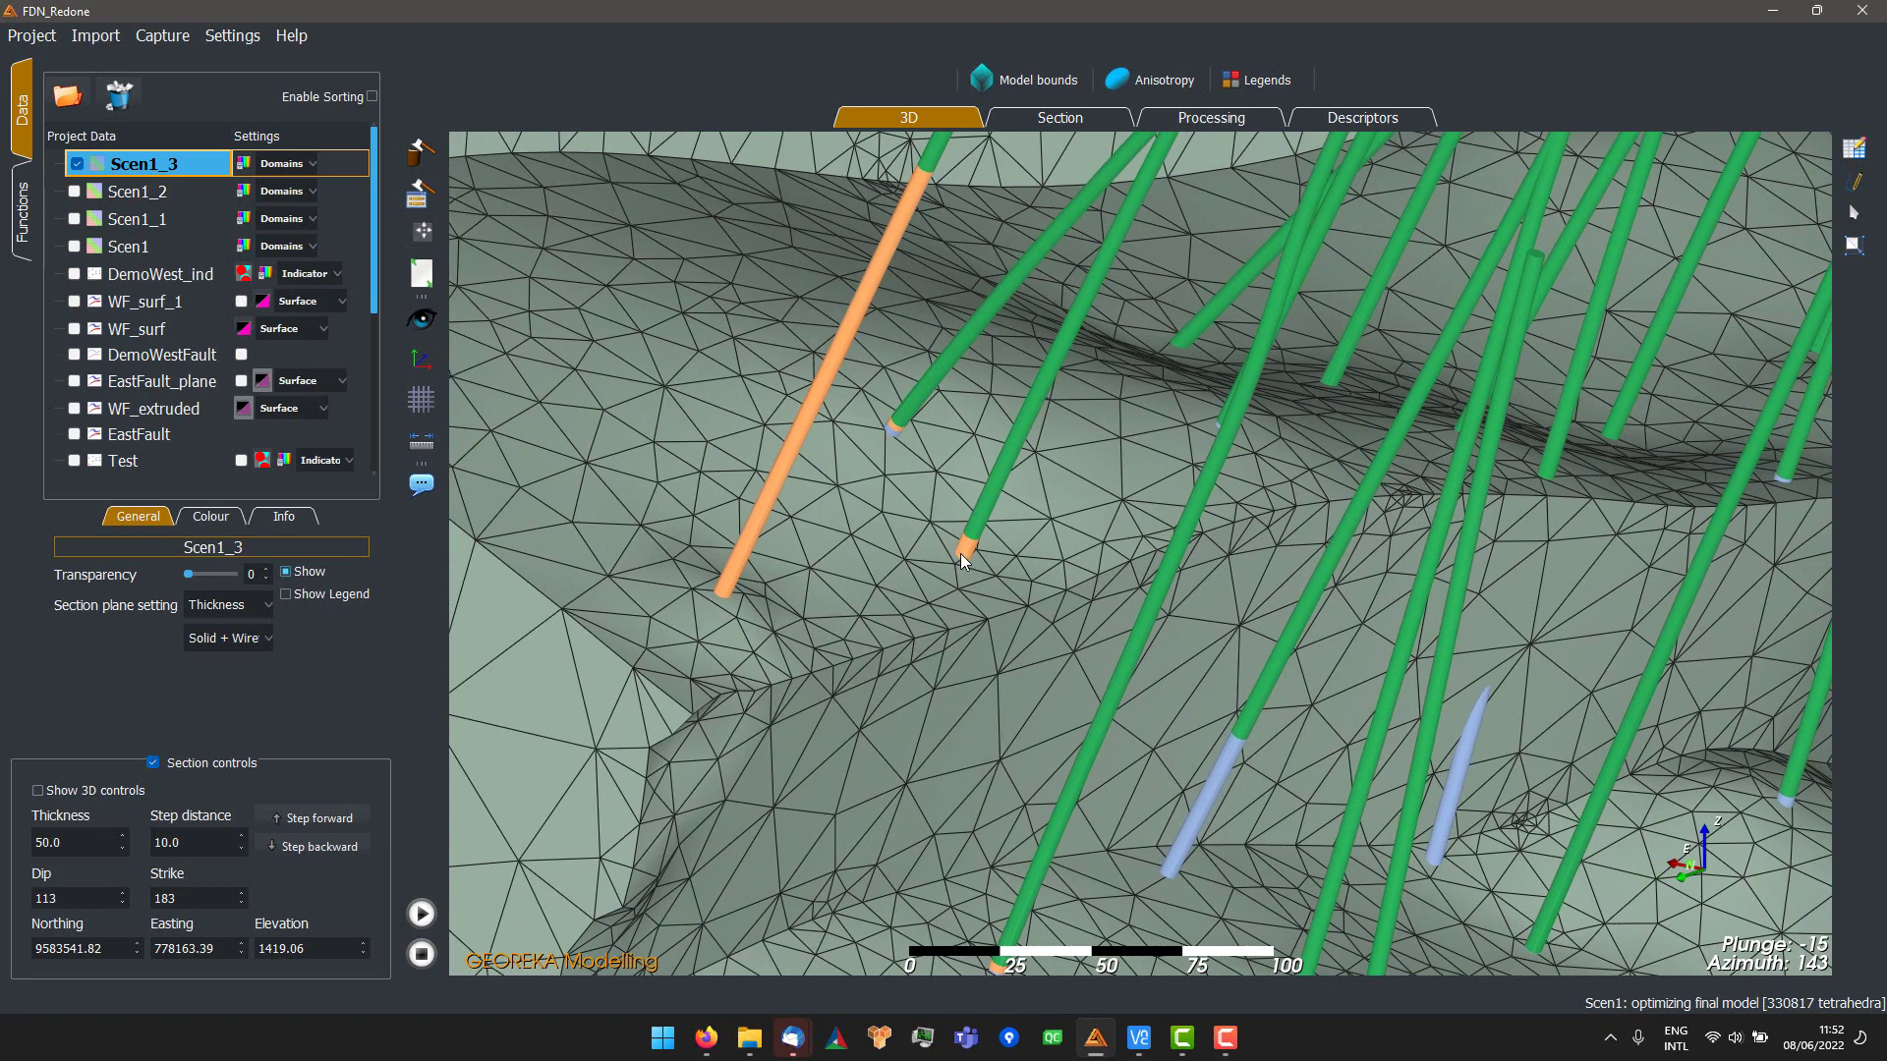
scroll(884, 316, "down", 2)
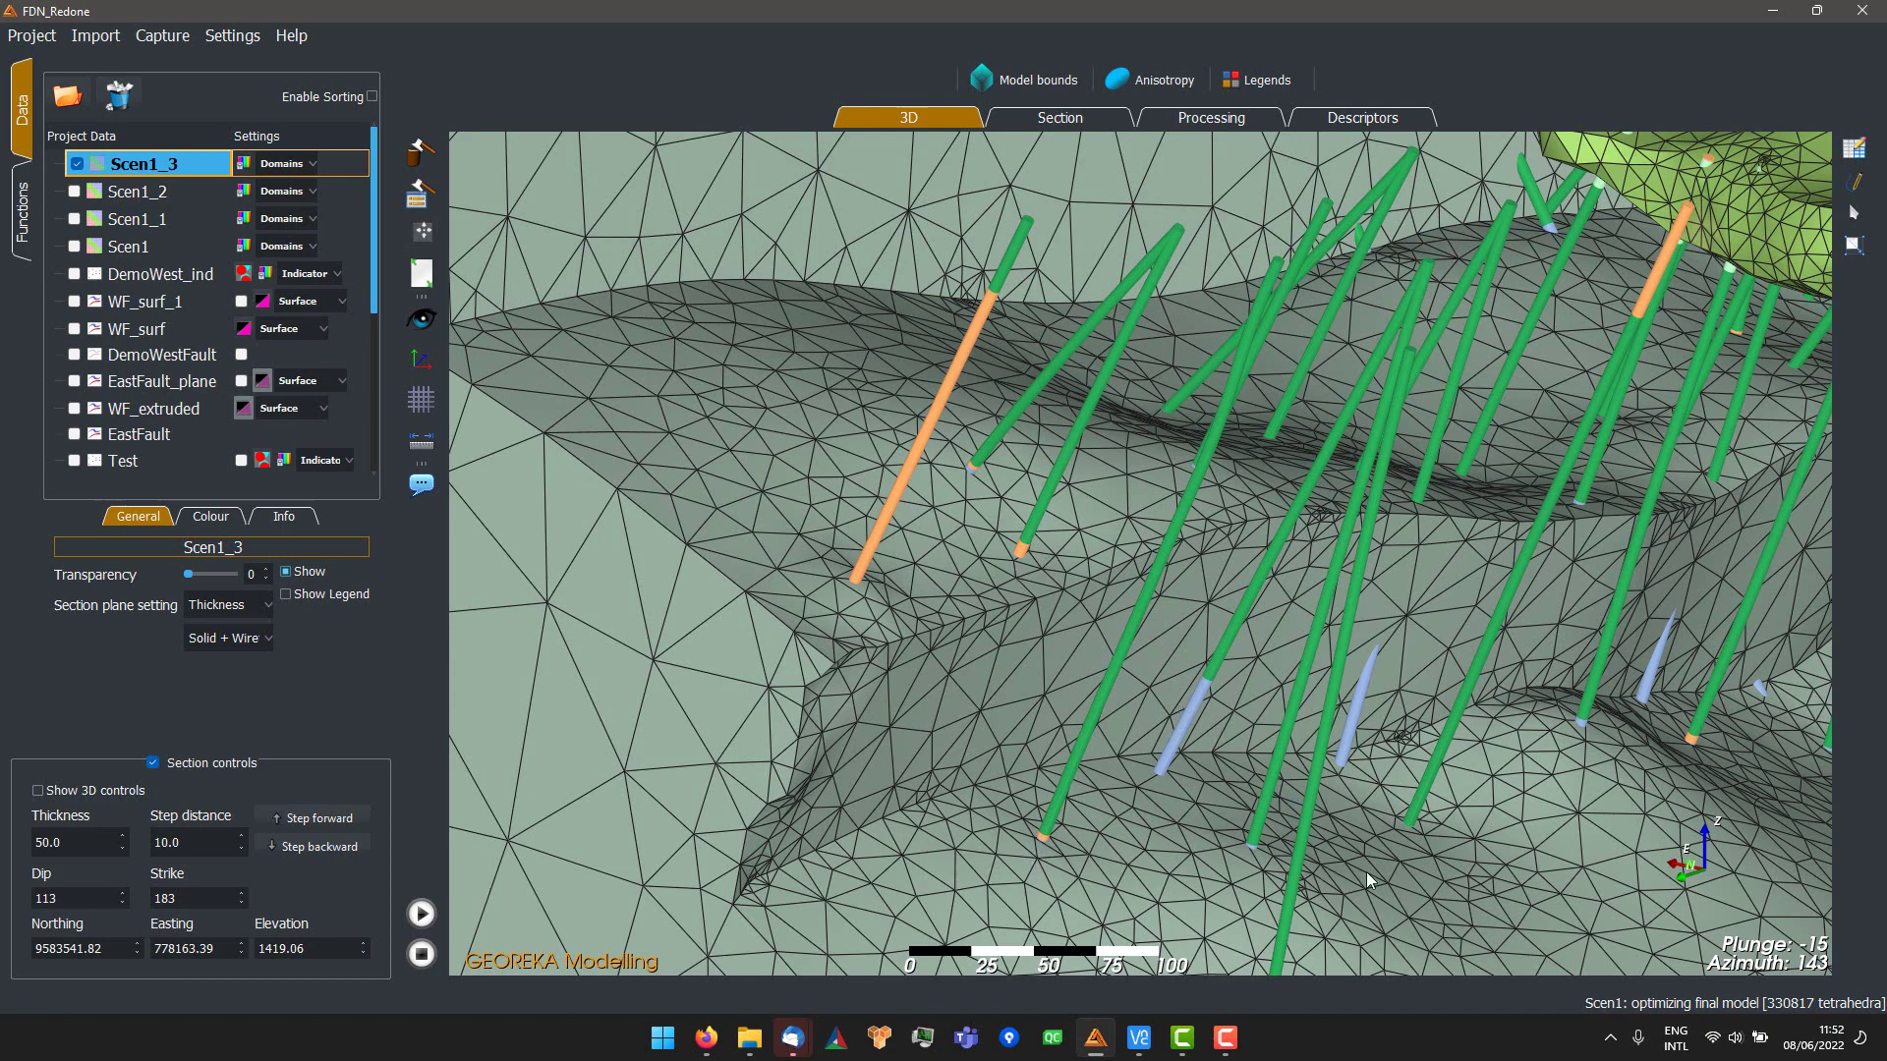
- Inspect the andesite contact along the lower fault block, including the drillholes with orange and blue intervals near the fault face
middle_click_drag(1365, 871, 1008, 876)
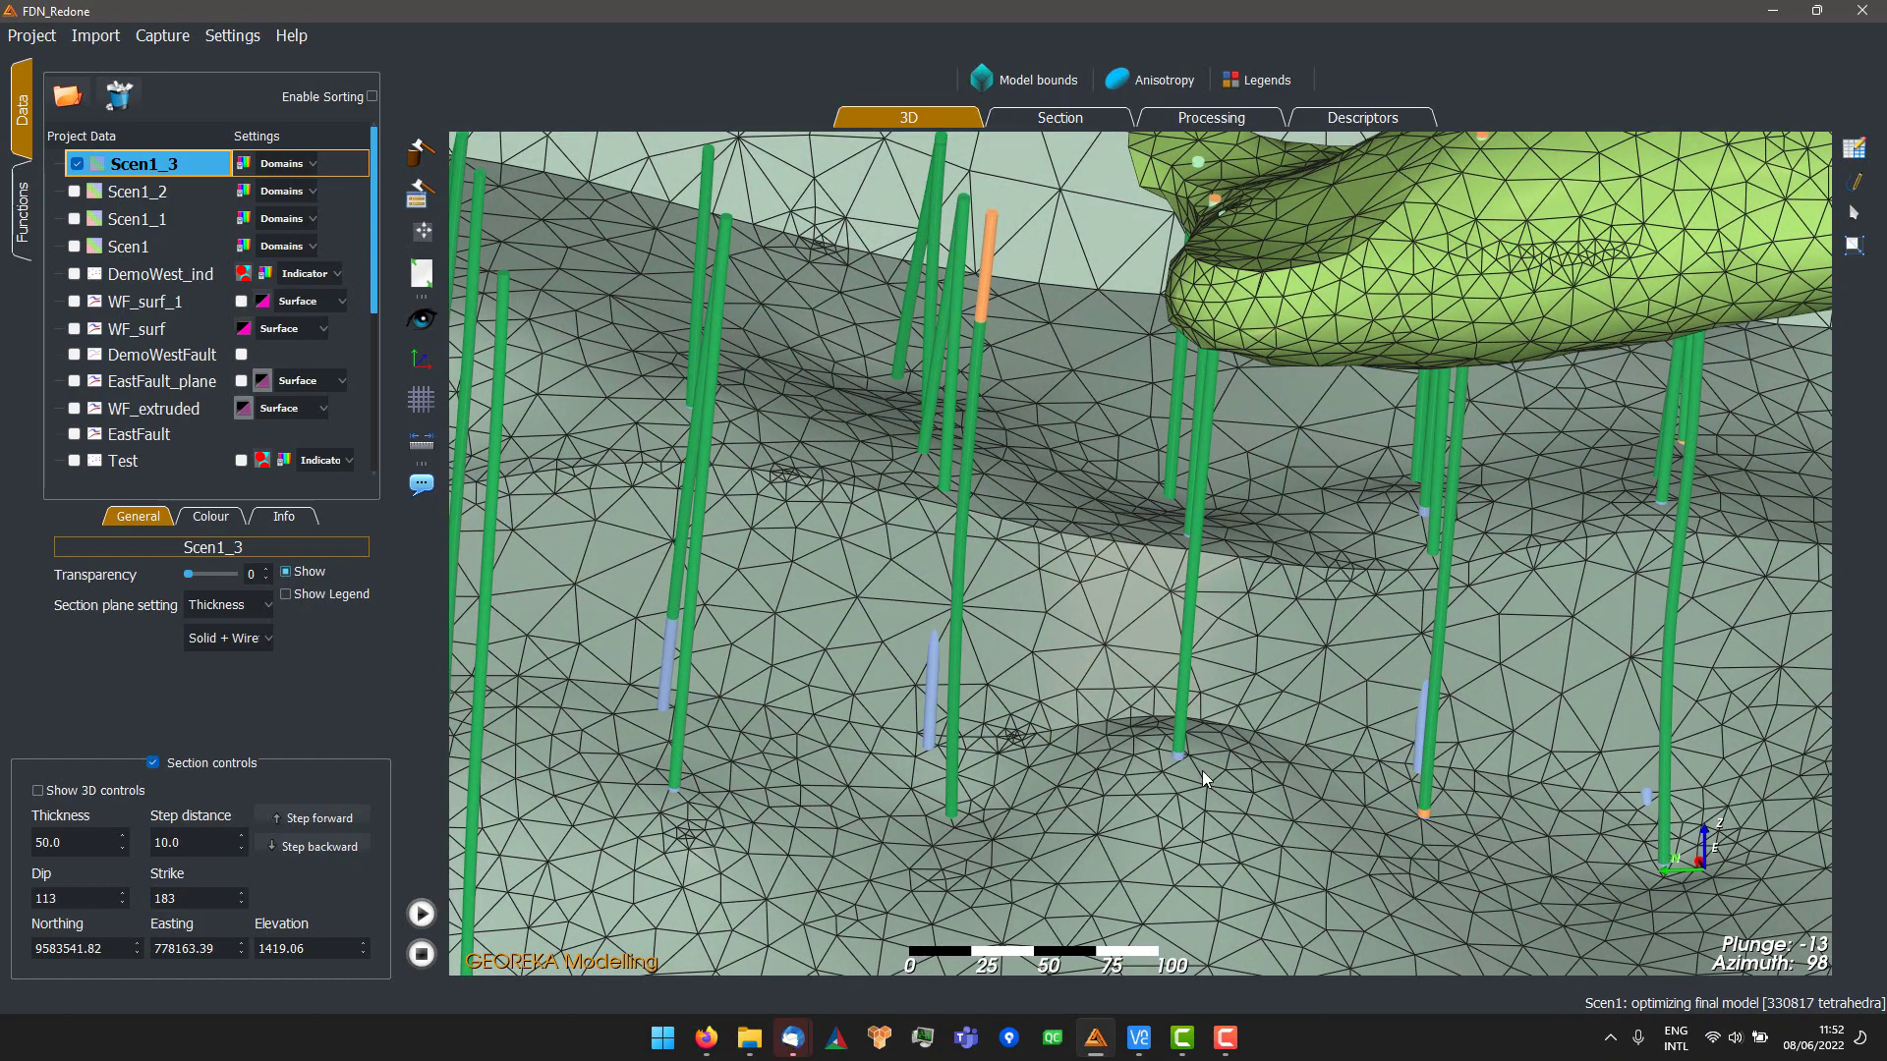
middle_click_drag(1460, 813, 1419, 751)
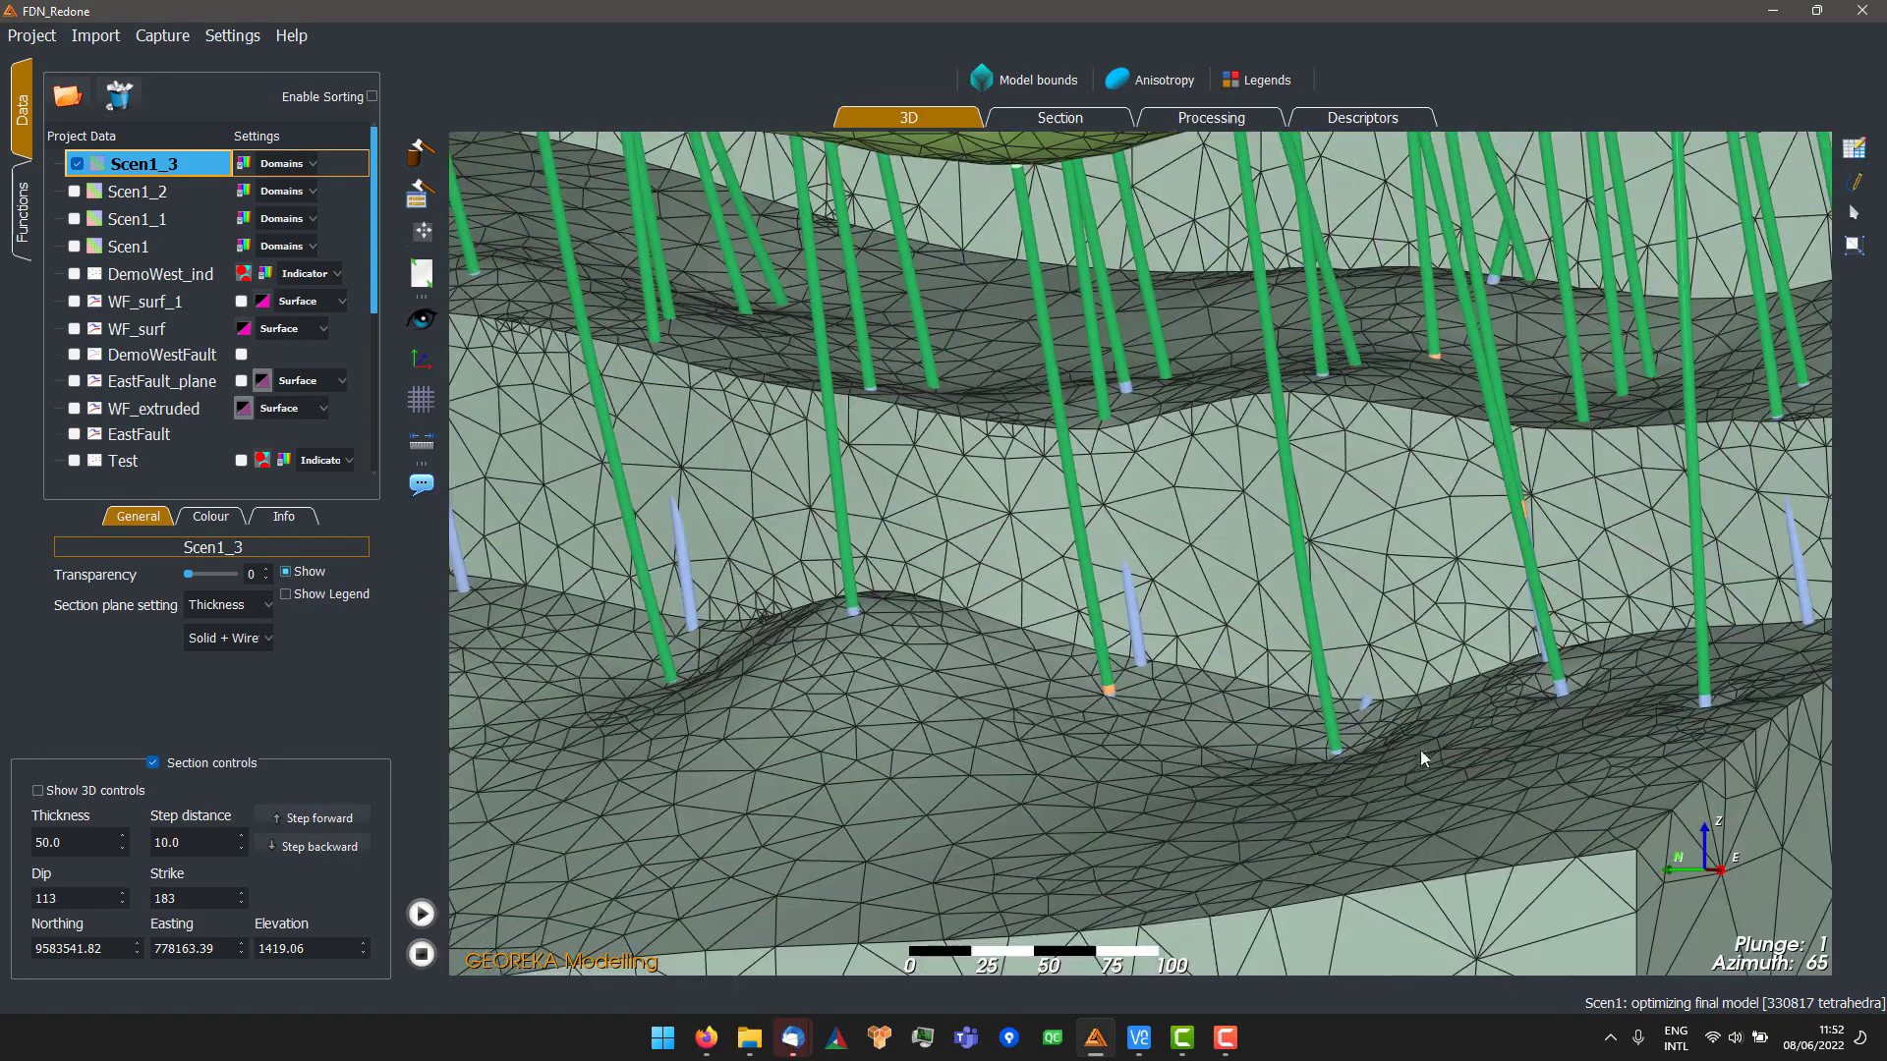
middle_click_drag(1653, 733, 1716, 617)
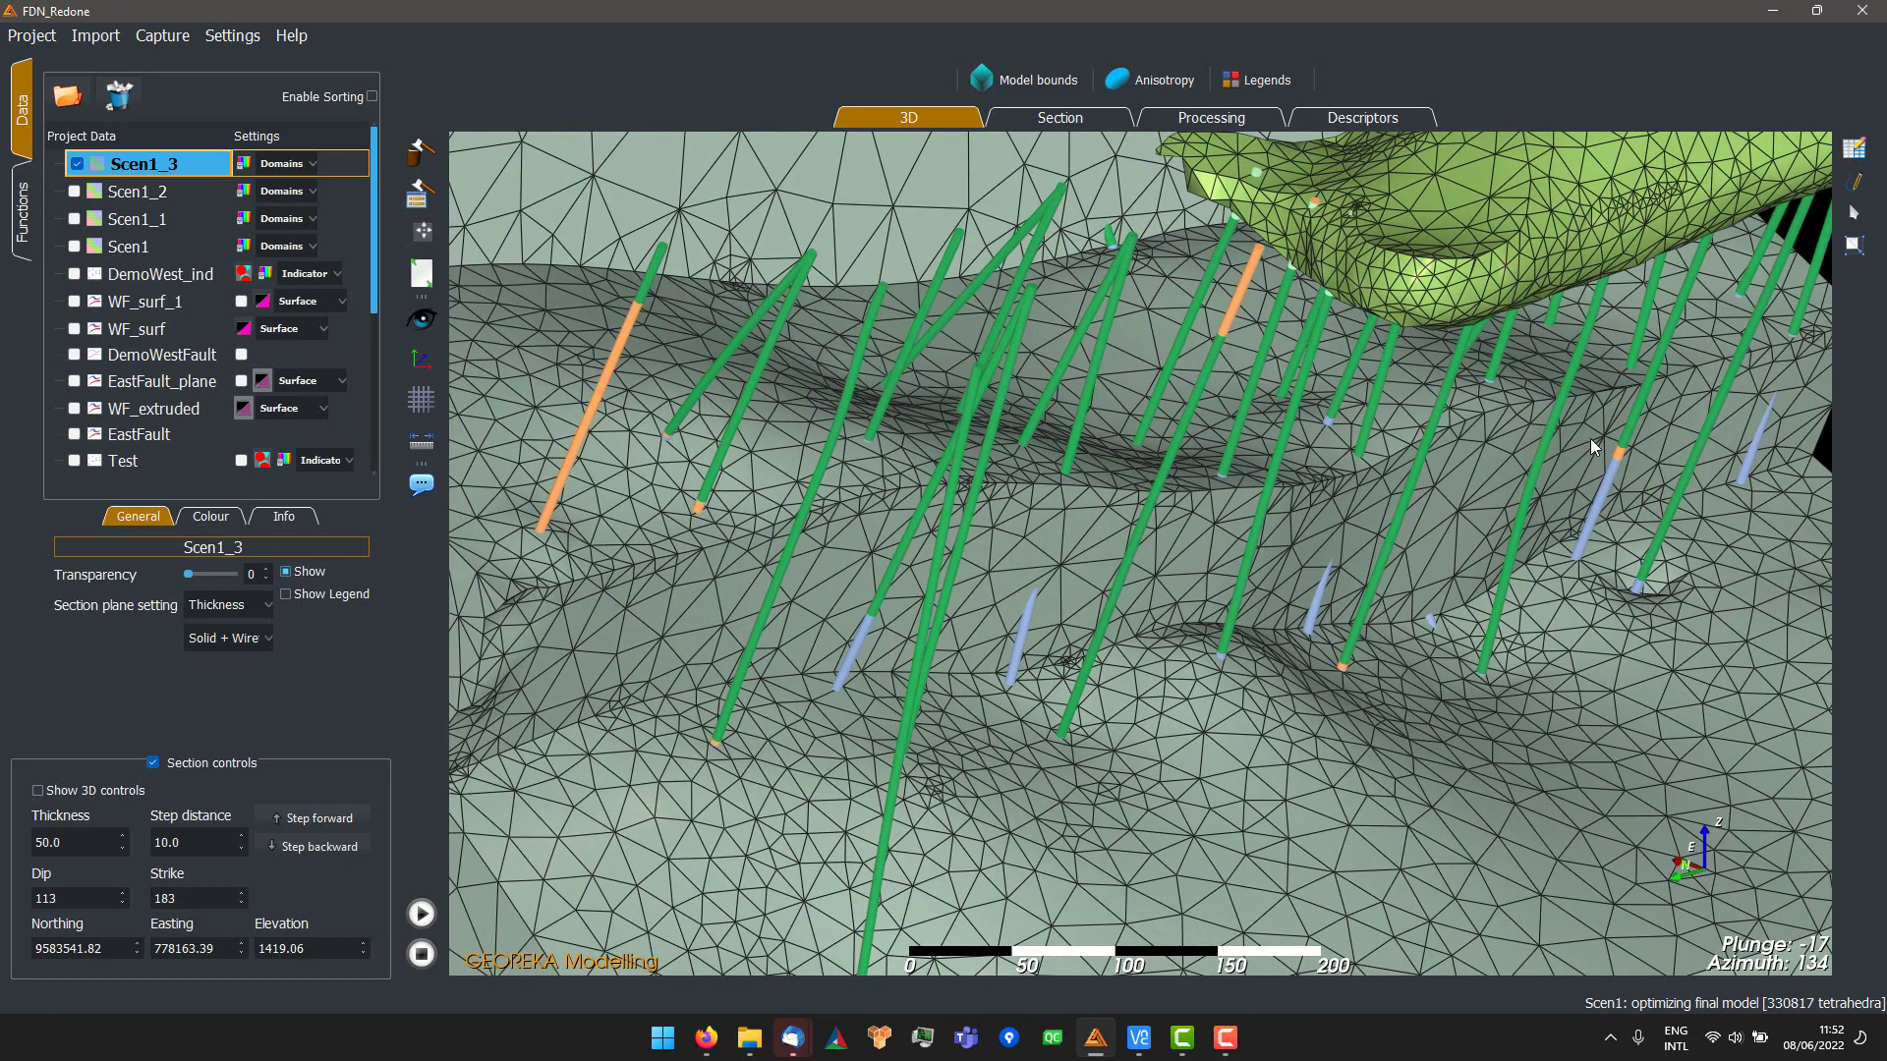
scroll(1590, 438, "up", 1)
scroll(1590, 438, "down", 2)
middle_click_drag(1543, 482, 1105, 479)
scroll(1571, 444, "up", 1)
scroll(1309, 593, "up", 2)
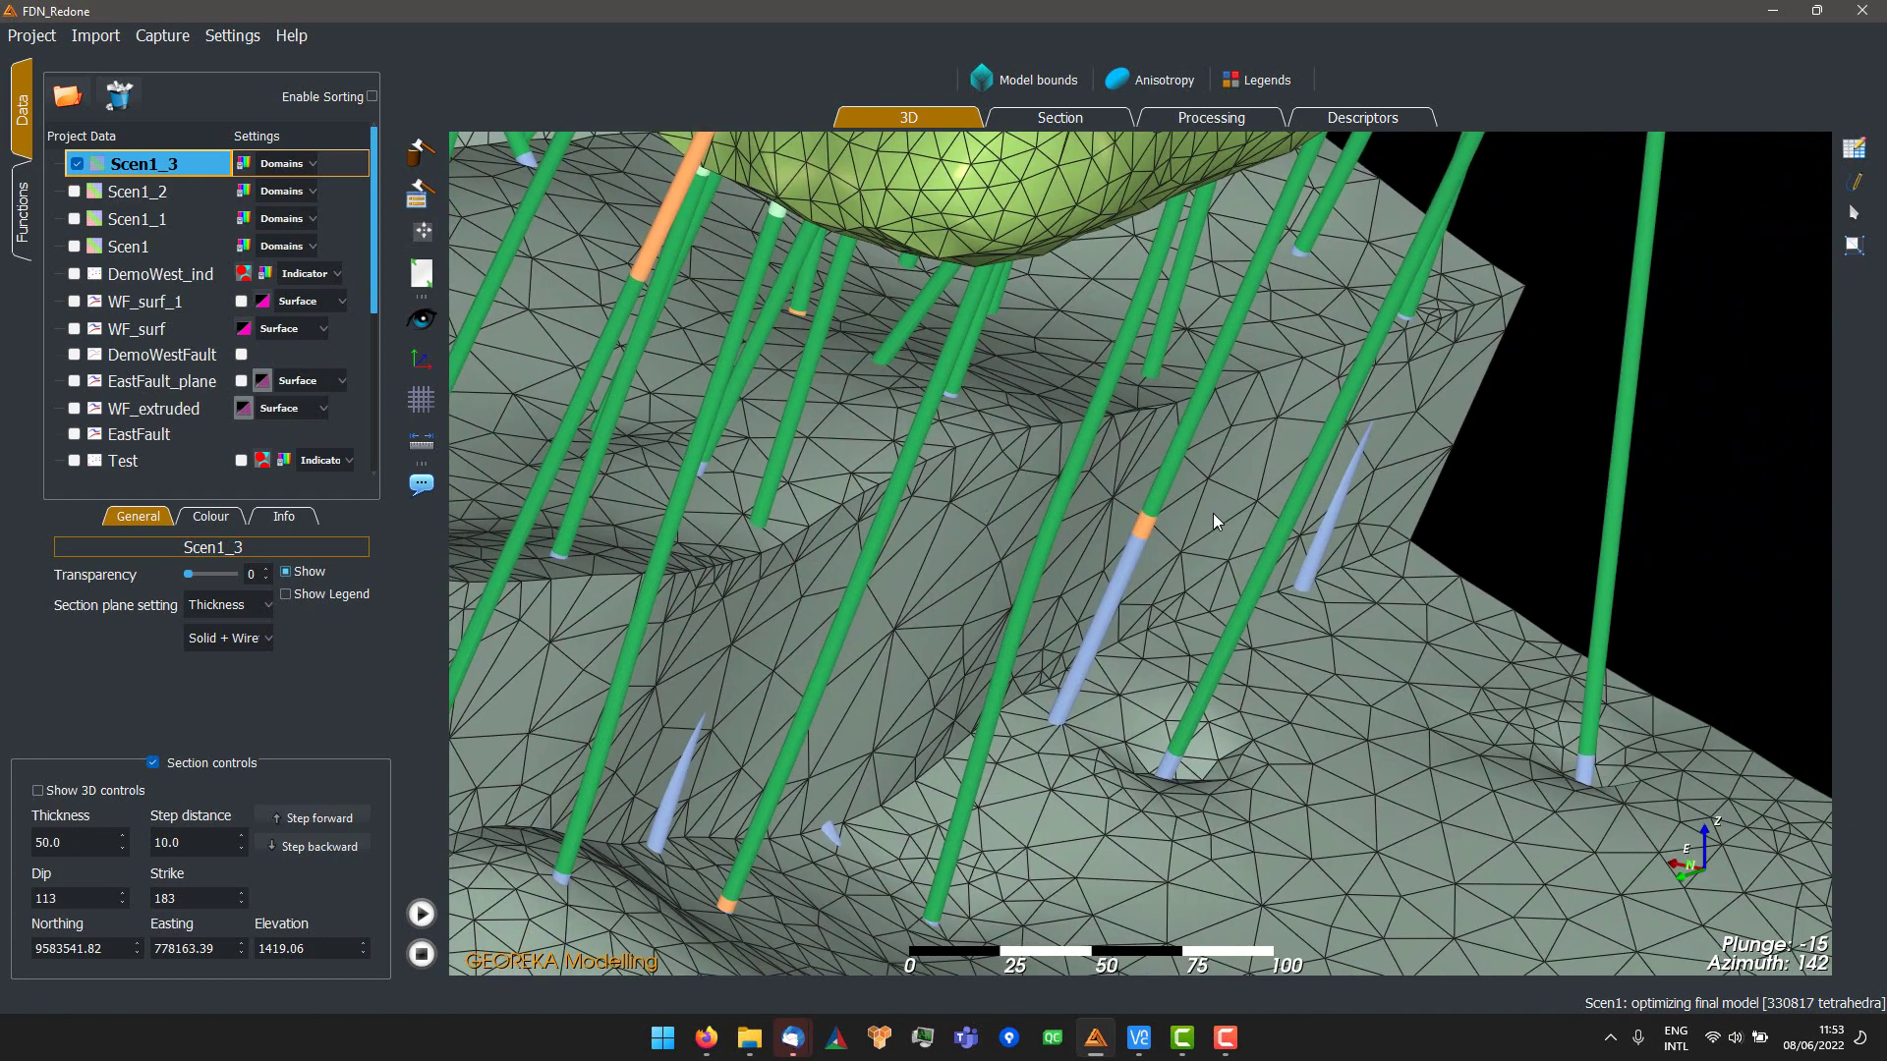
scroll(1212, 513, "down", 1)
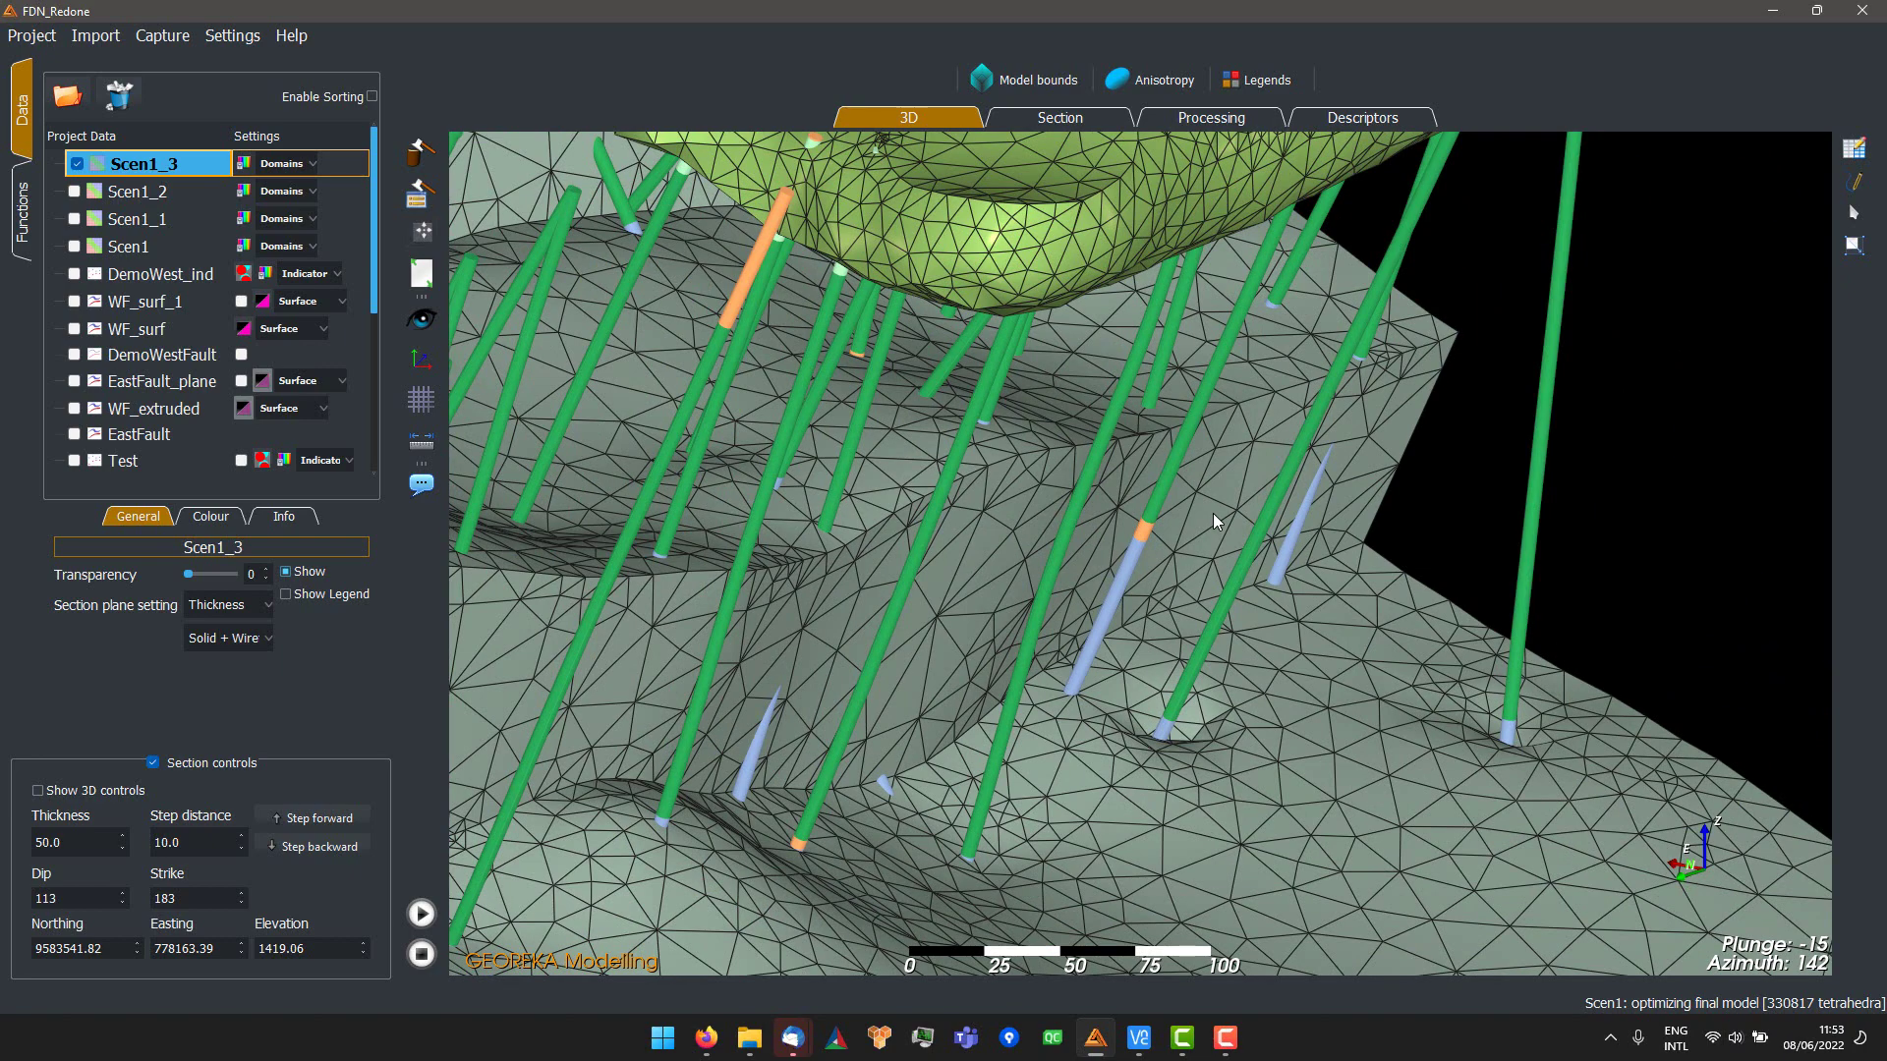
scroll(1212, 513, "down", 2)
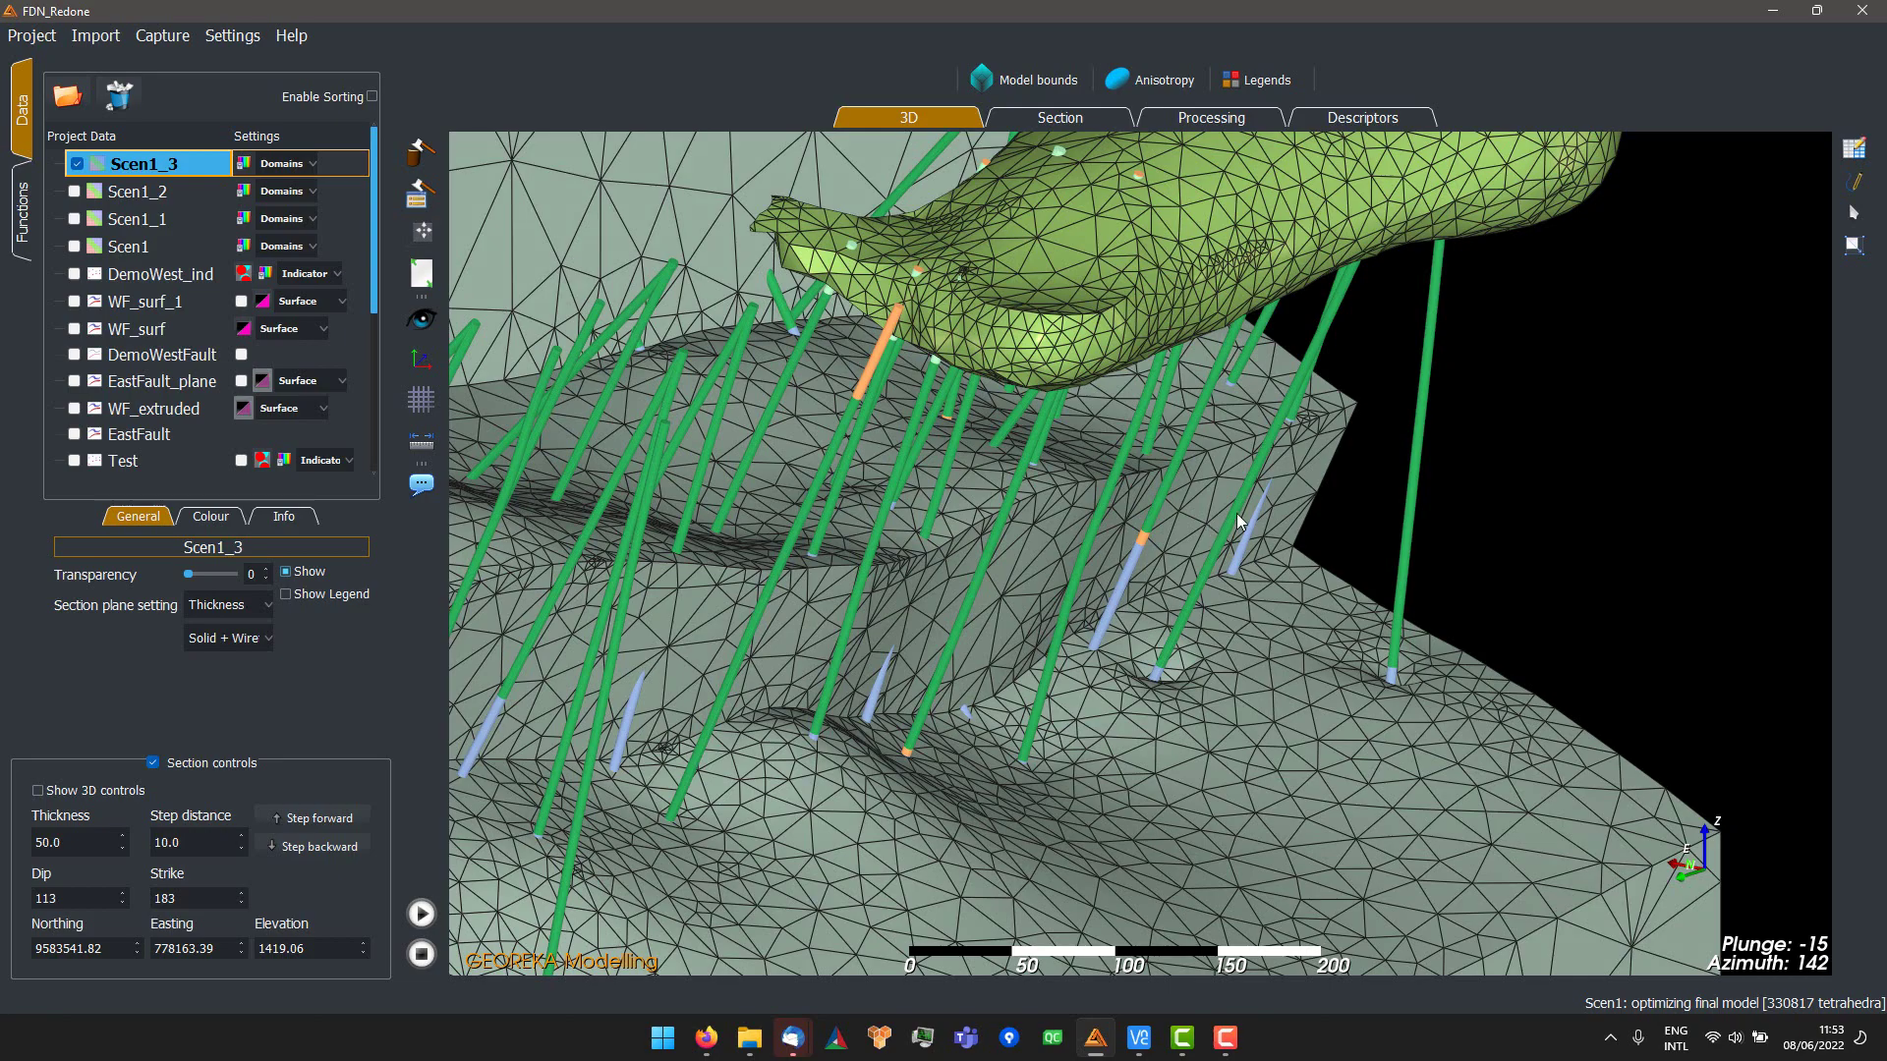
mouse_move(1236, 513)
left_mouse_down()
mouse_move(1063, 521)
mouse_move(1348, 488)
mouse_move(1261, 548)
mouse_move(876, 529)
mouse_move(874, 420)
mouse_move(963, 414)
mouse_move(1024, 507)
mouse_move(915, 505)
mouse_move(1246, 519)
left_mouse_up()
scroll(1238, 518, "down", 3)
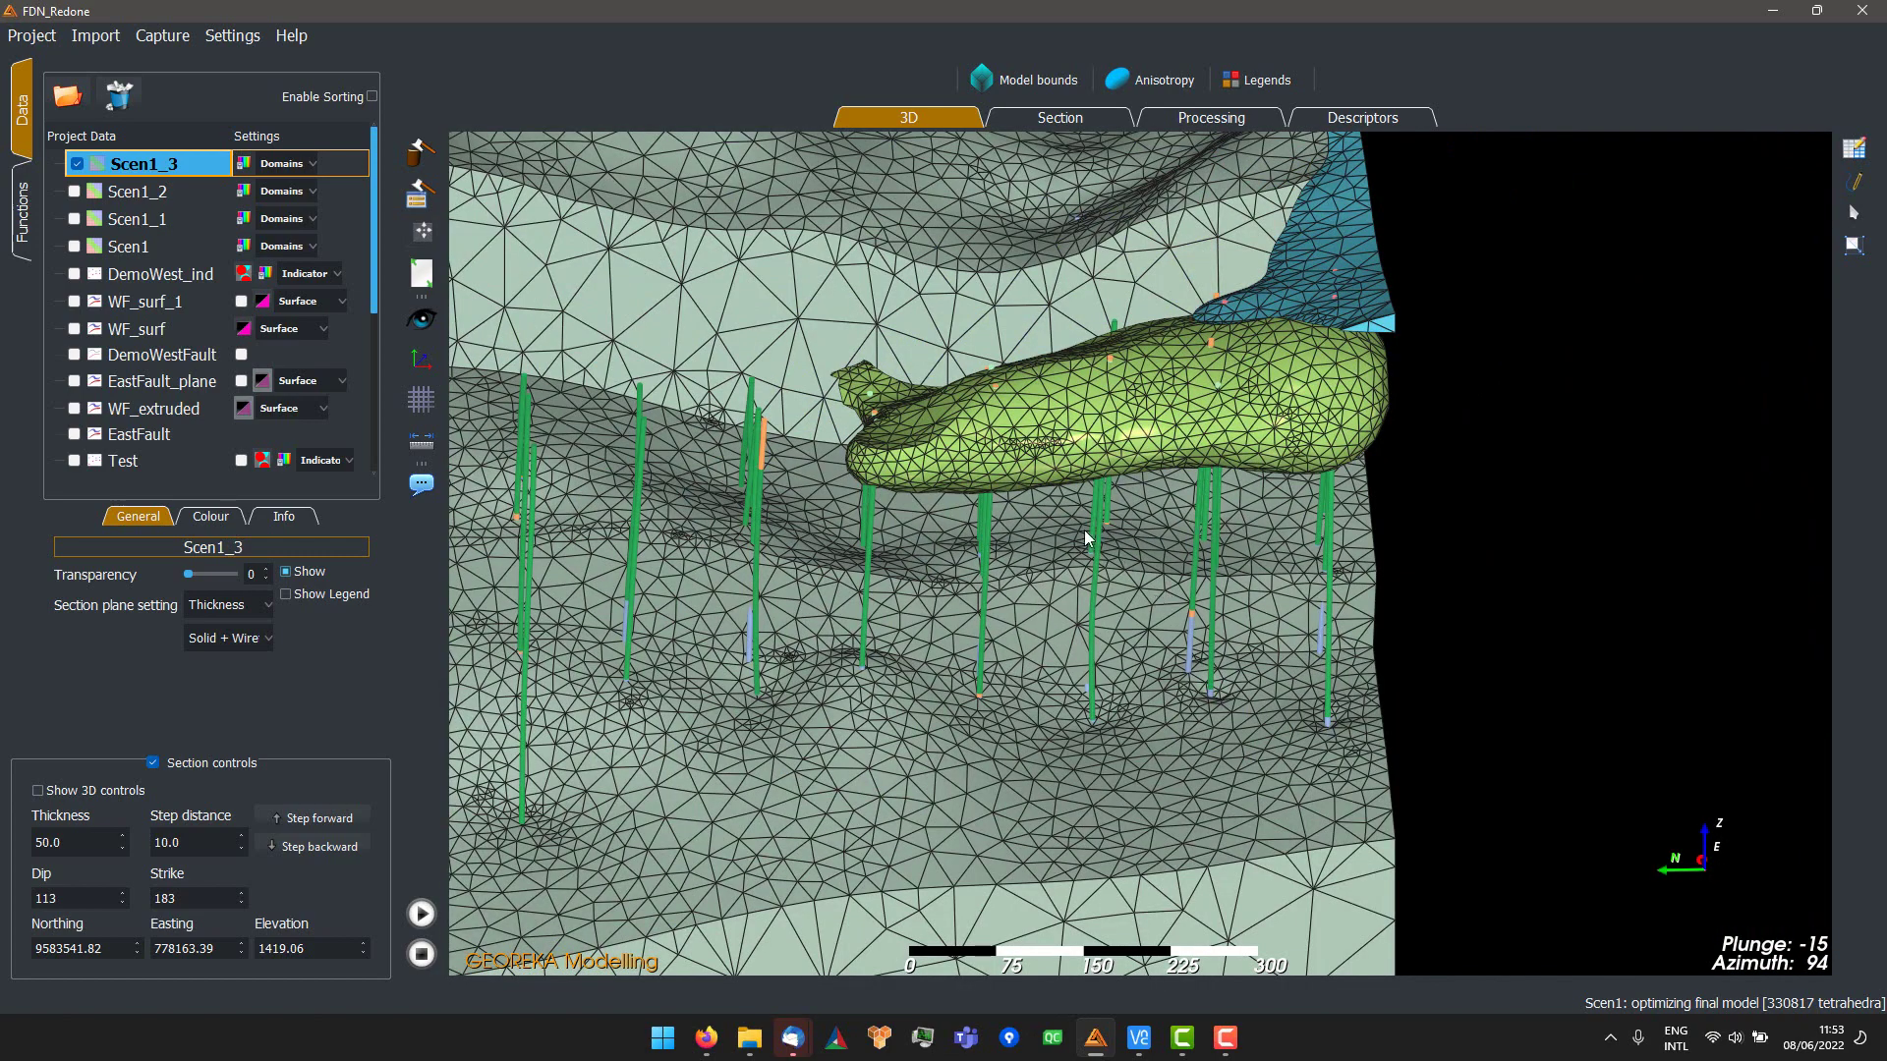
- Examine the green post-category body and the blue sandstone layer against the drillholes and stepped andesite from several directions
left_click_drag(1085, 499, 1258, 547)
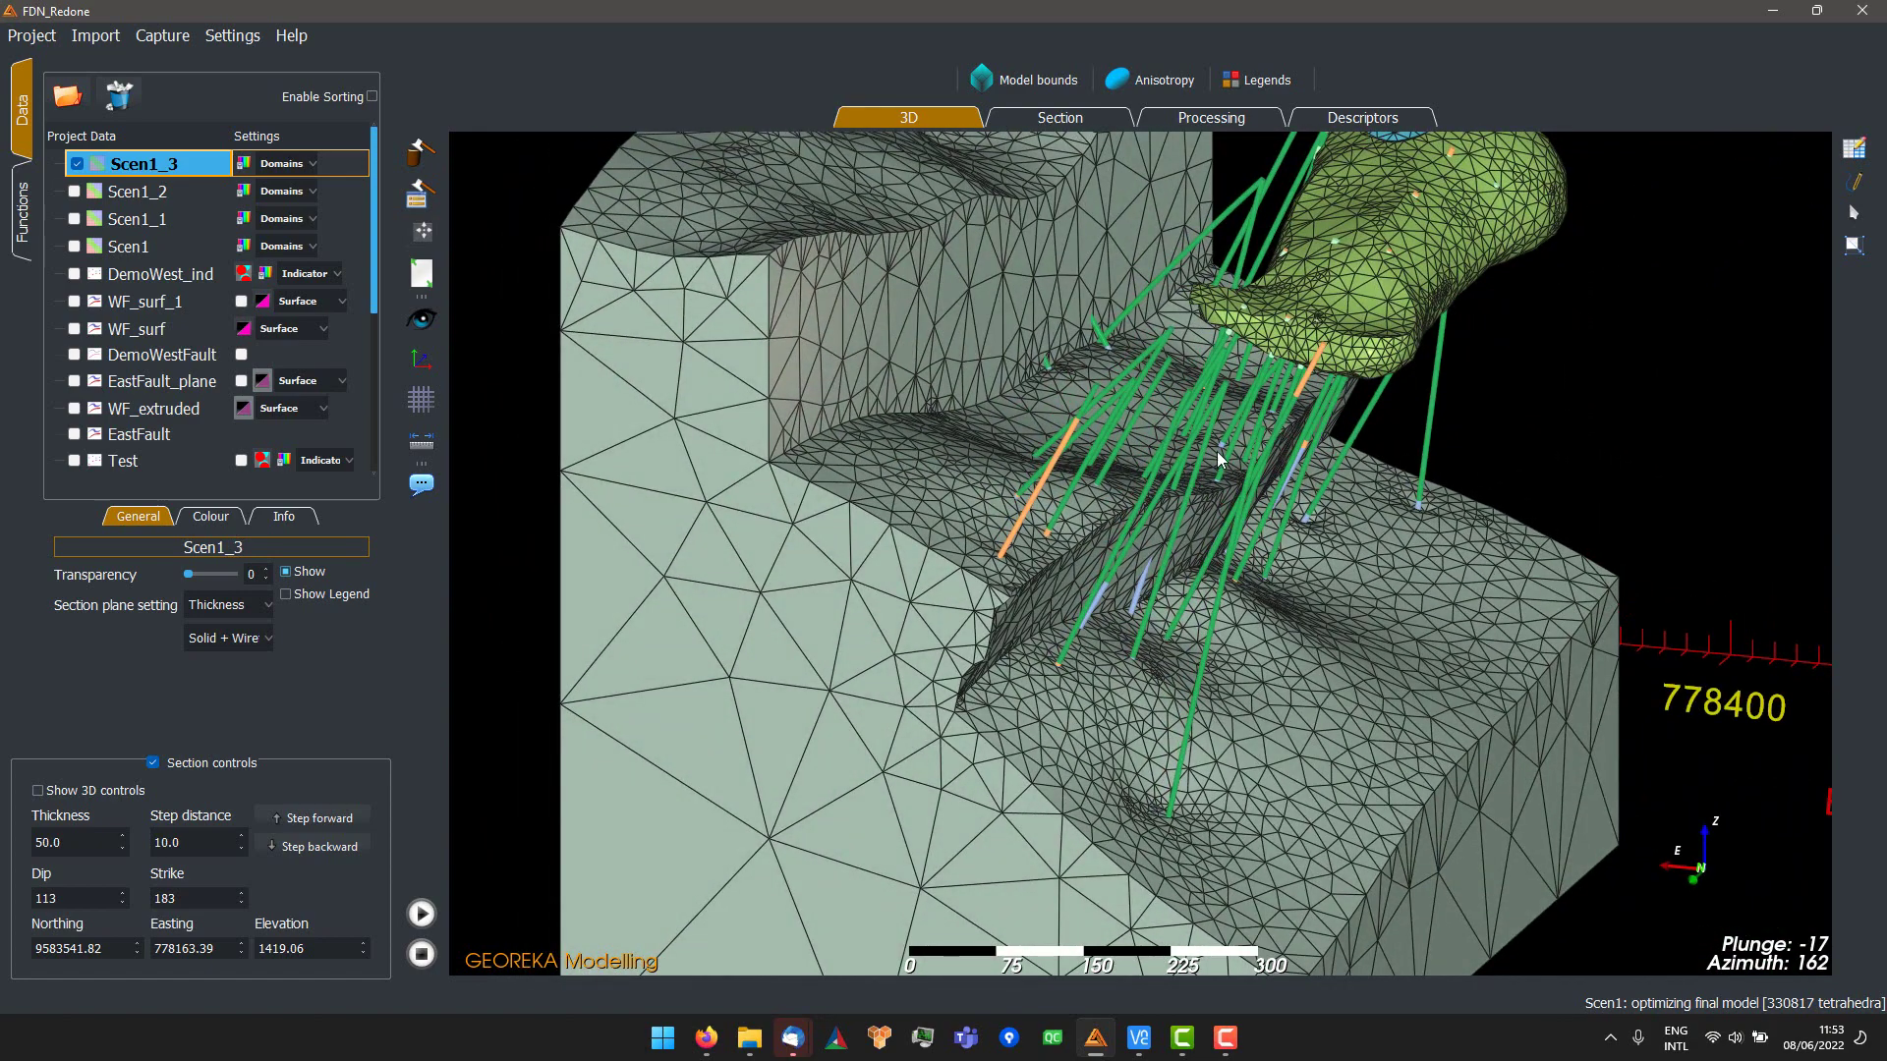
middle_click_drag(1158, 293, 1145, 521)
scroll(1142, 540, "up", 3)
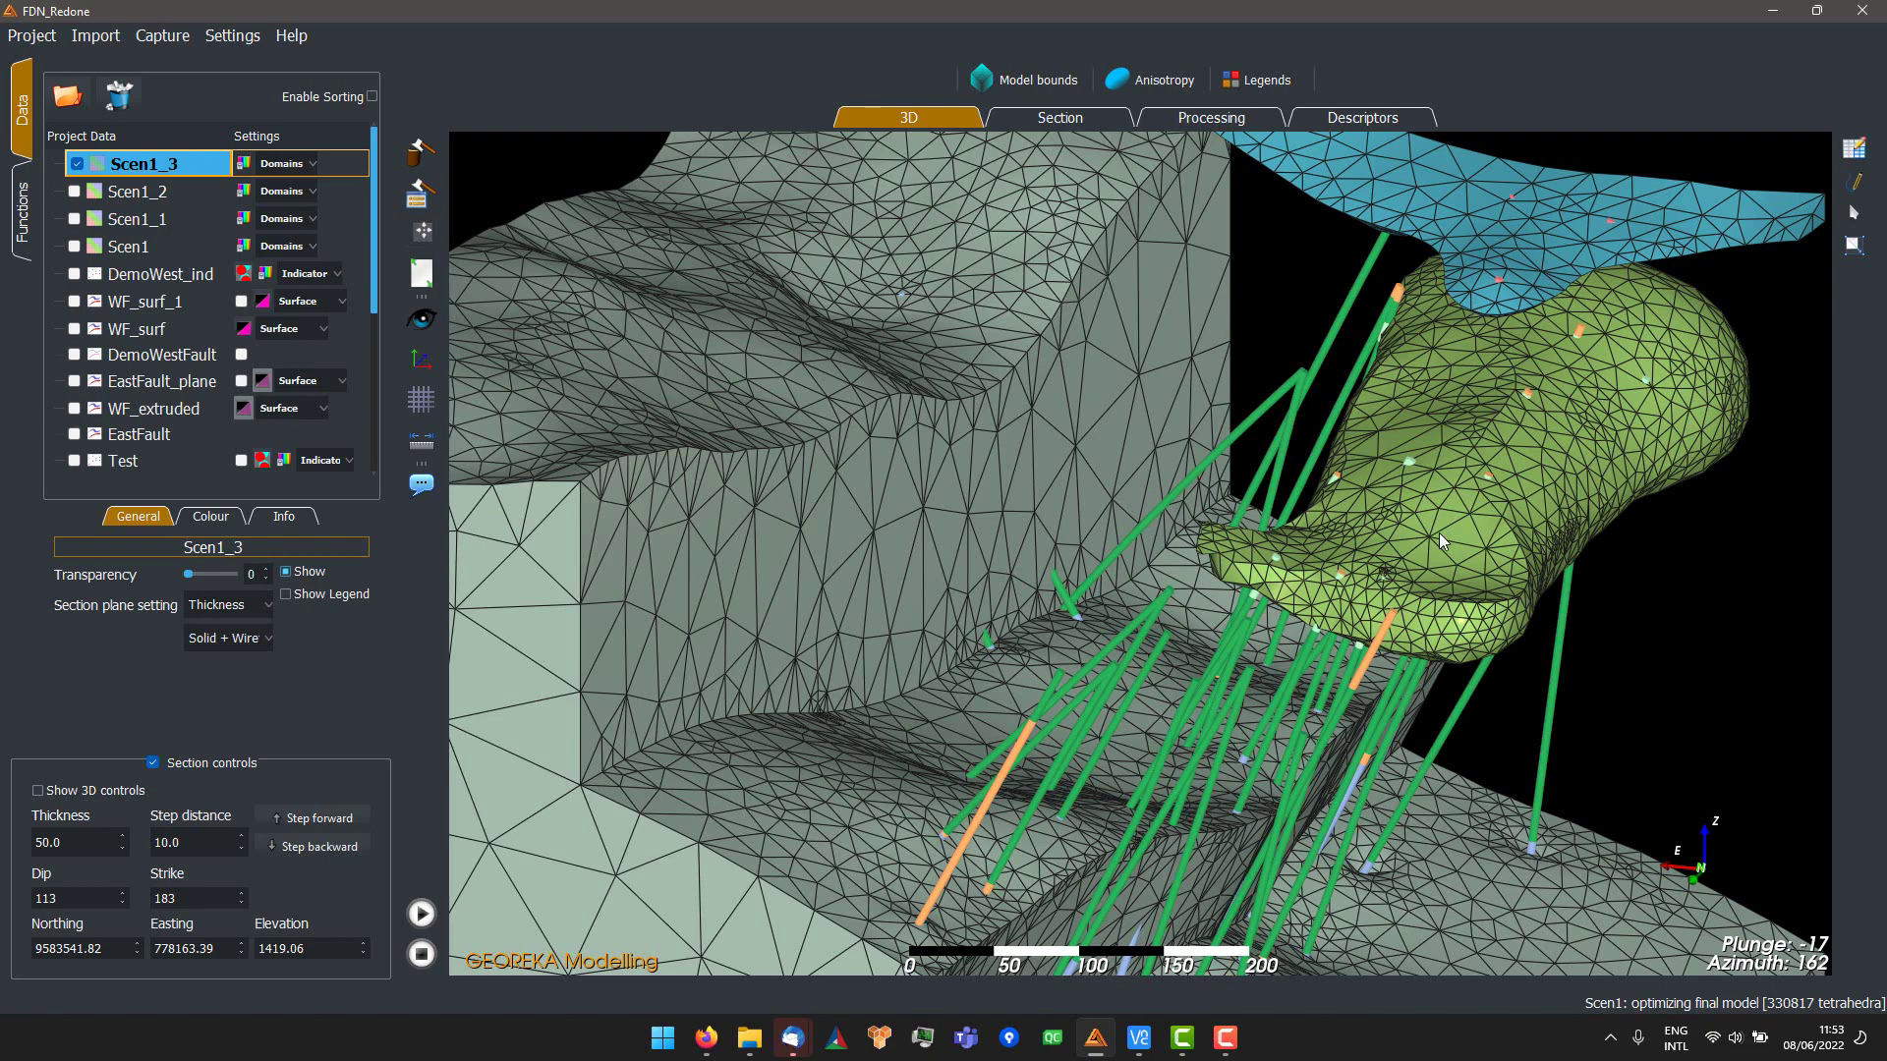
scroll(1353, 503, "down", 5)
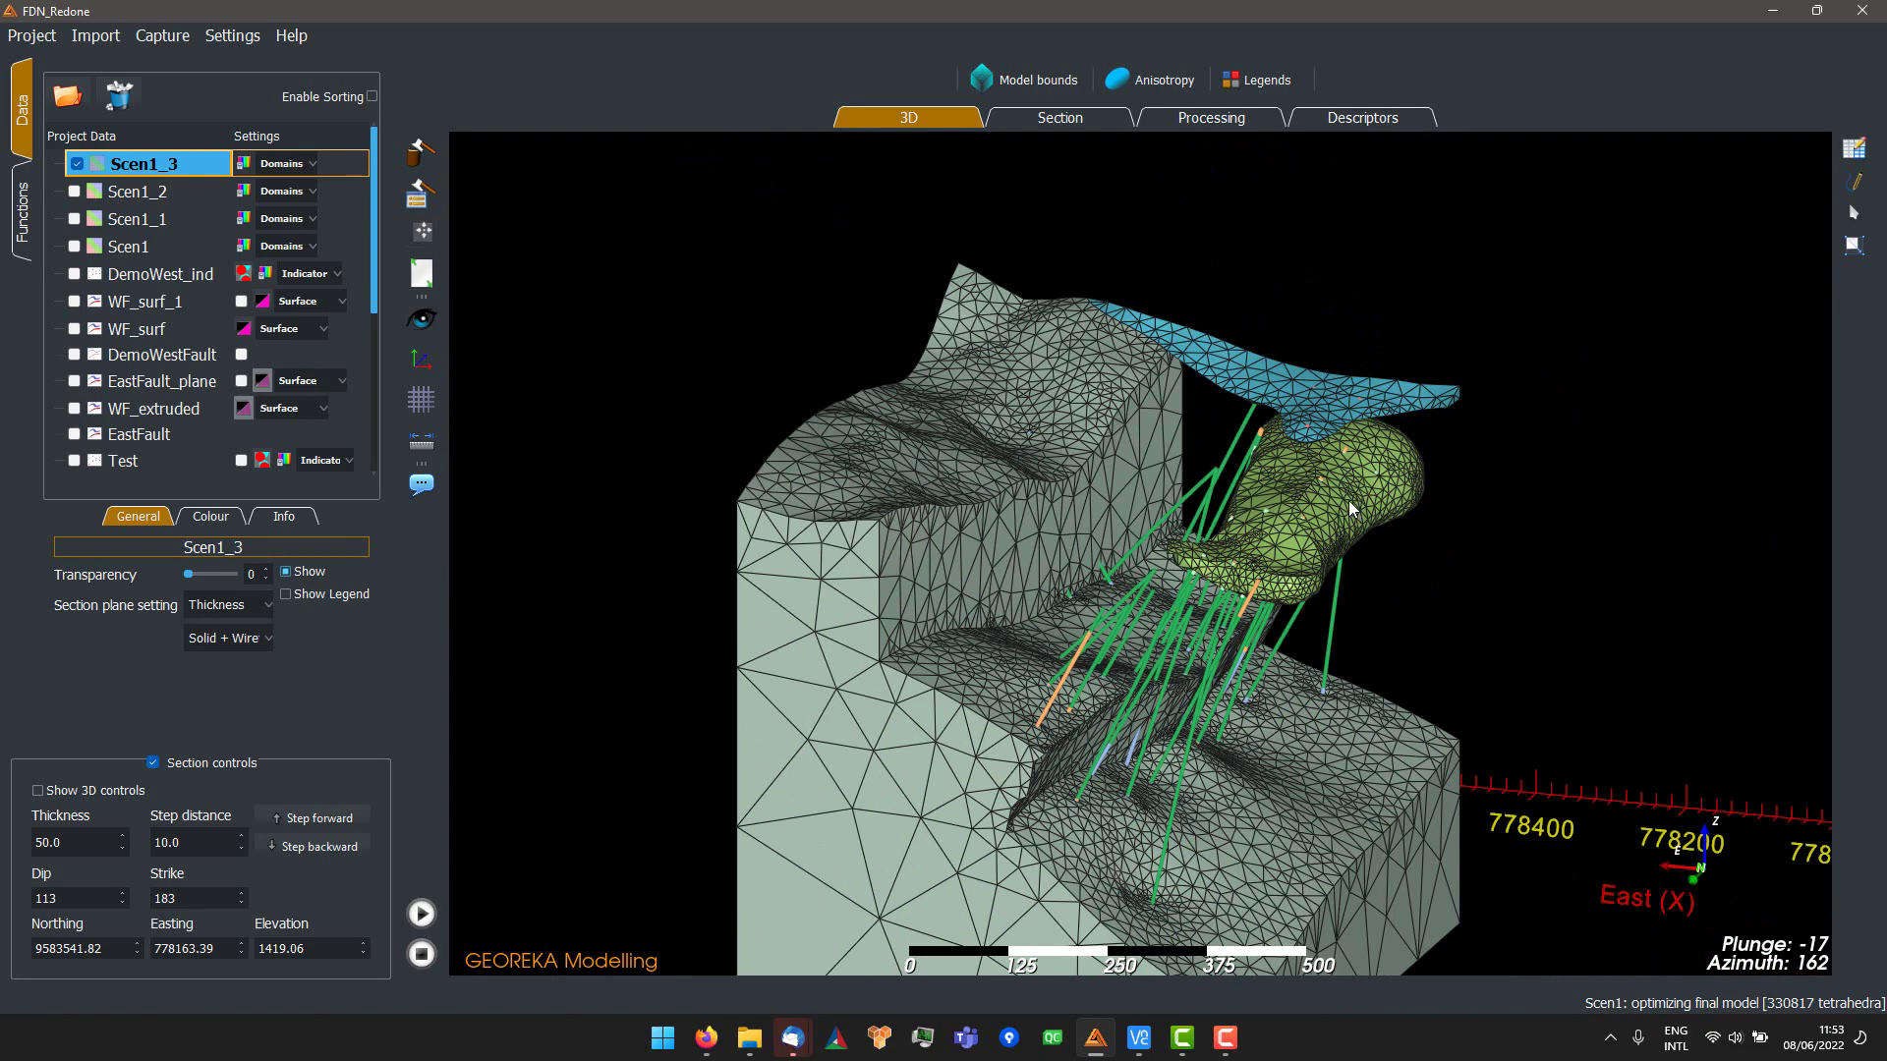
left_click_drag(1348, 499, 1255, 673)
scroll(1248, 656, "up", 4)
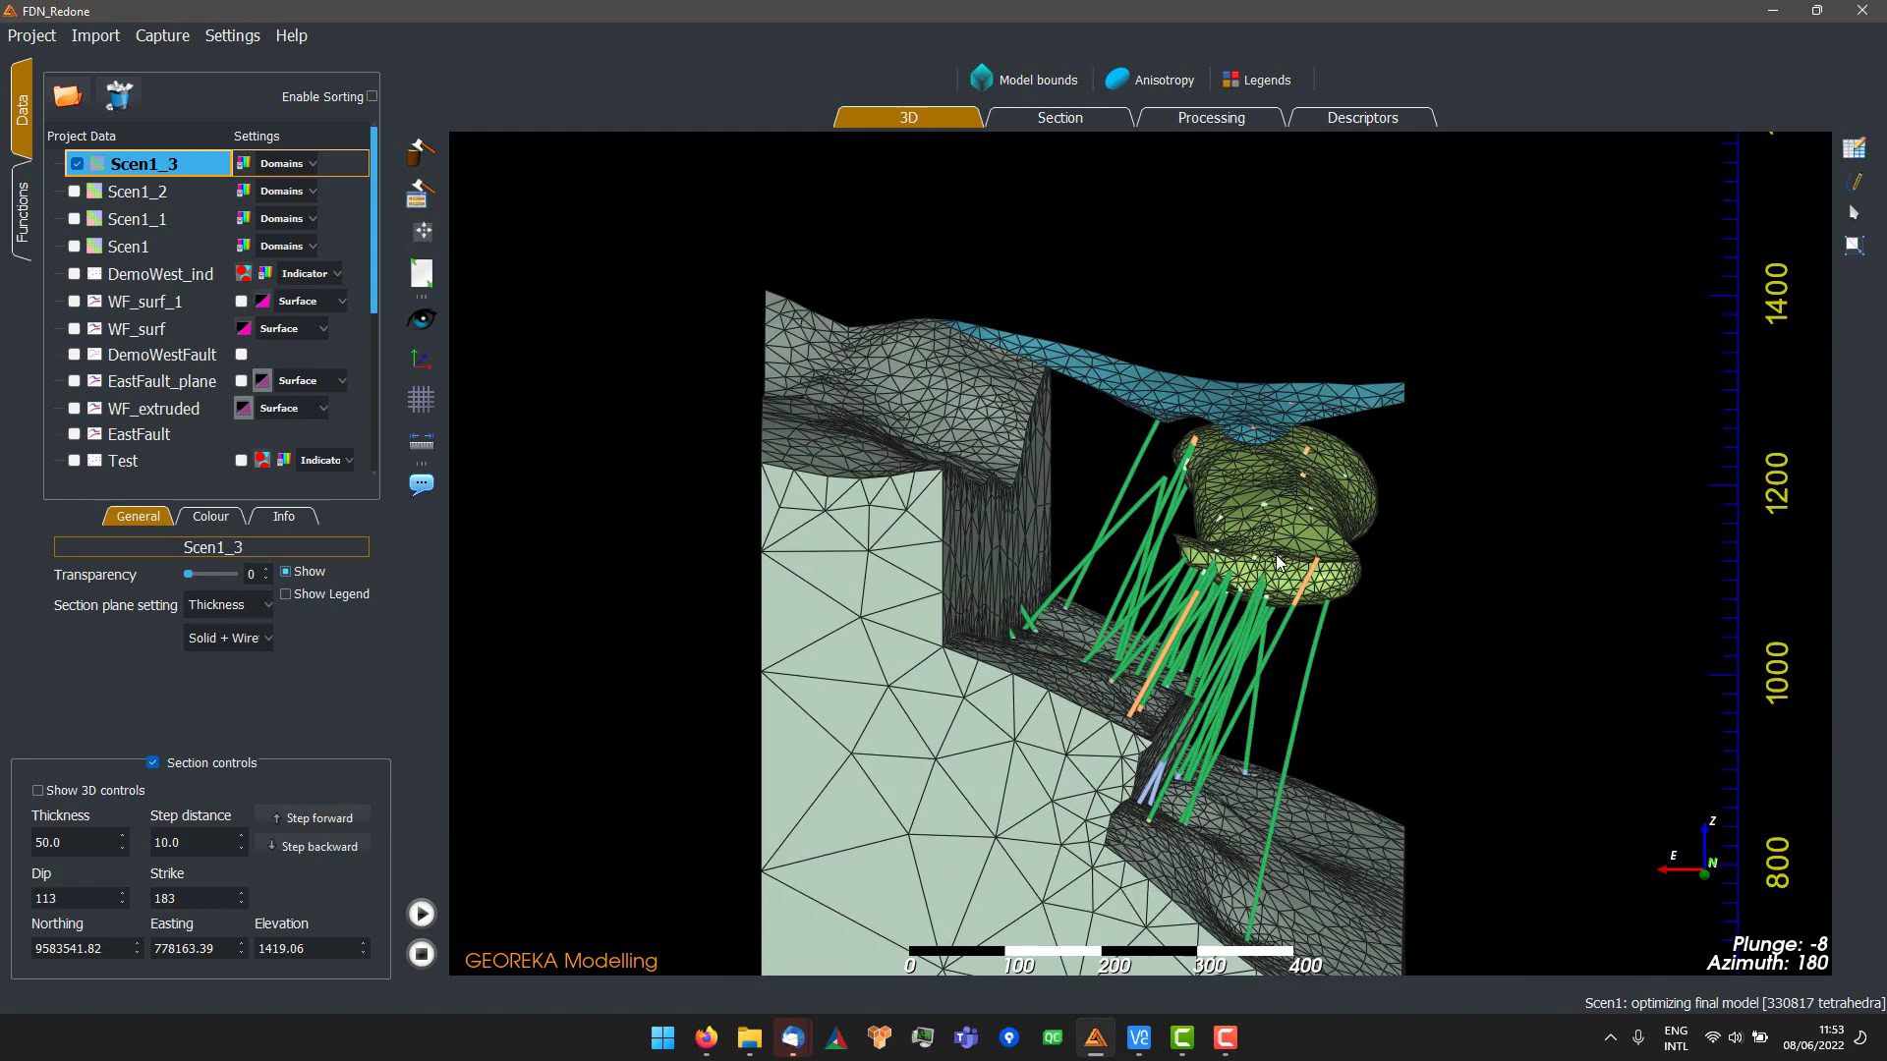
scroll(1263, 576, "up", 5)
left_click_drag(1264, 575, 1177, 504)
scroll(1146, 583, "down", 5)
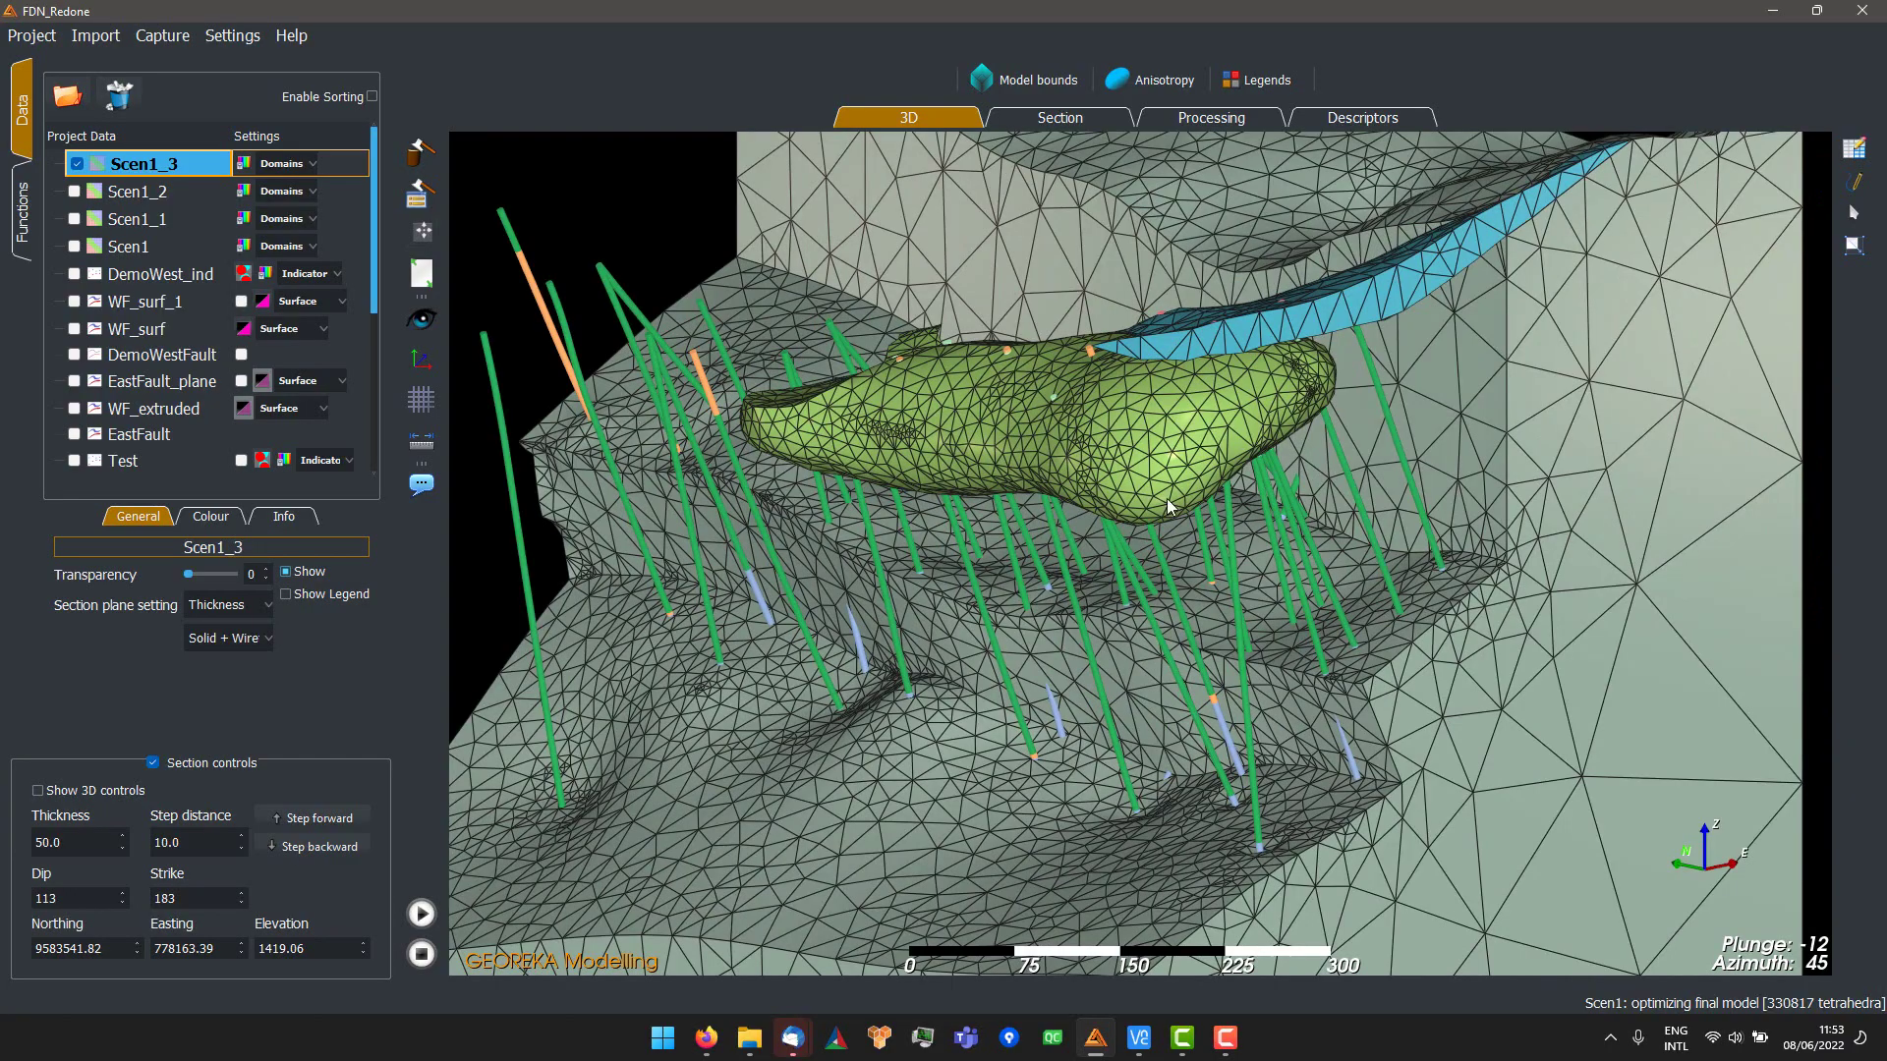
scroll(1165, 498, "up", 3)
scroll(1175, 445, "down", 5)
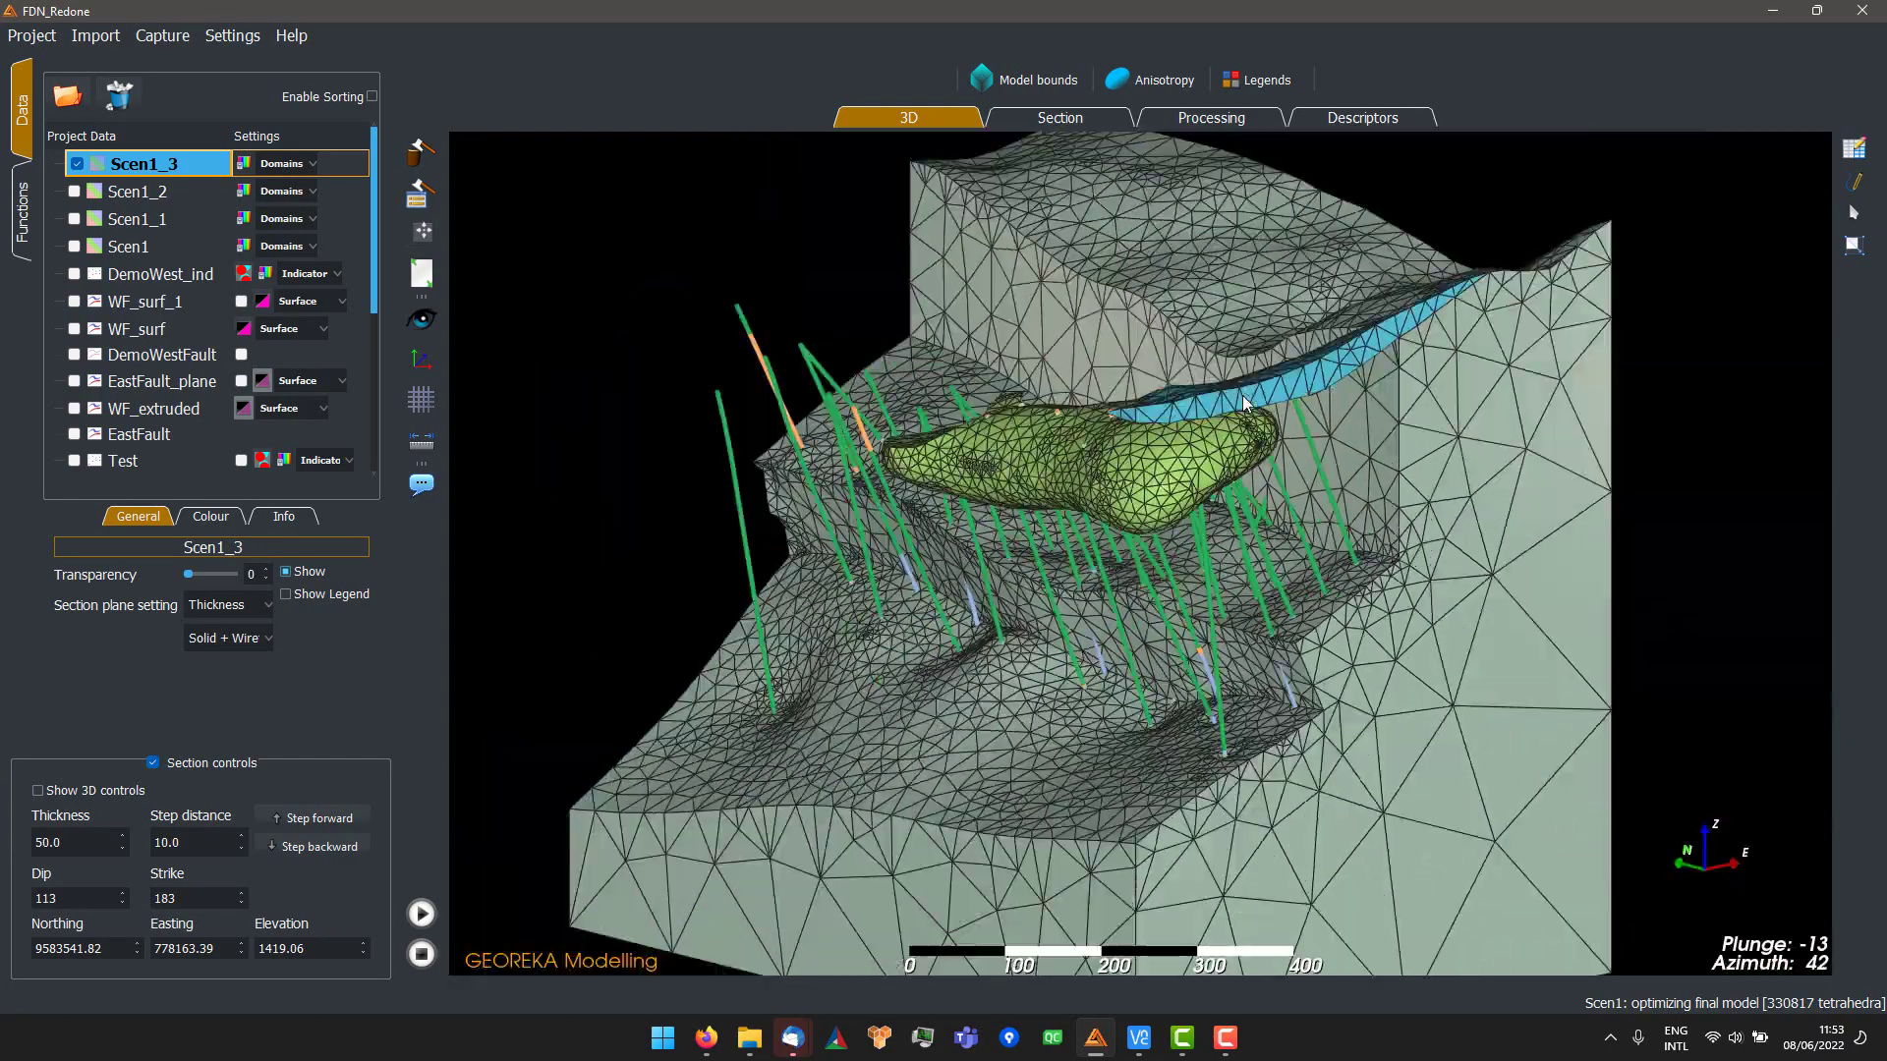
left_click_drag(1243, 403, 1026, 678)
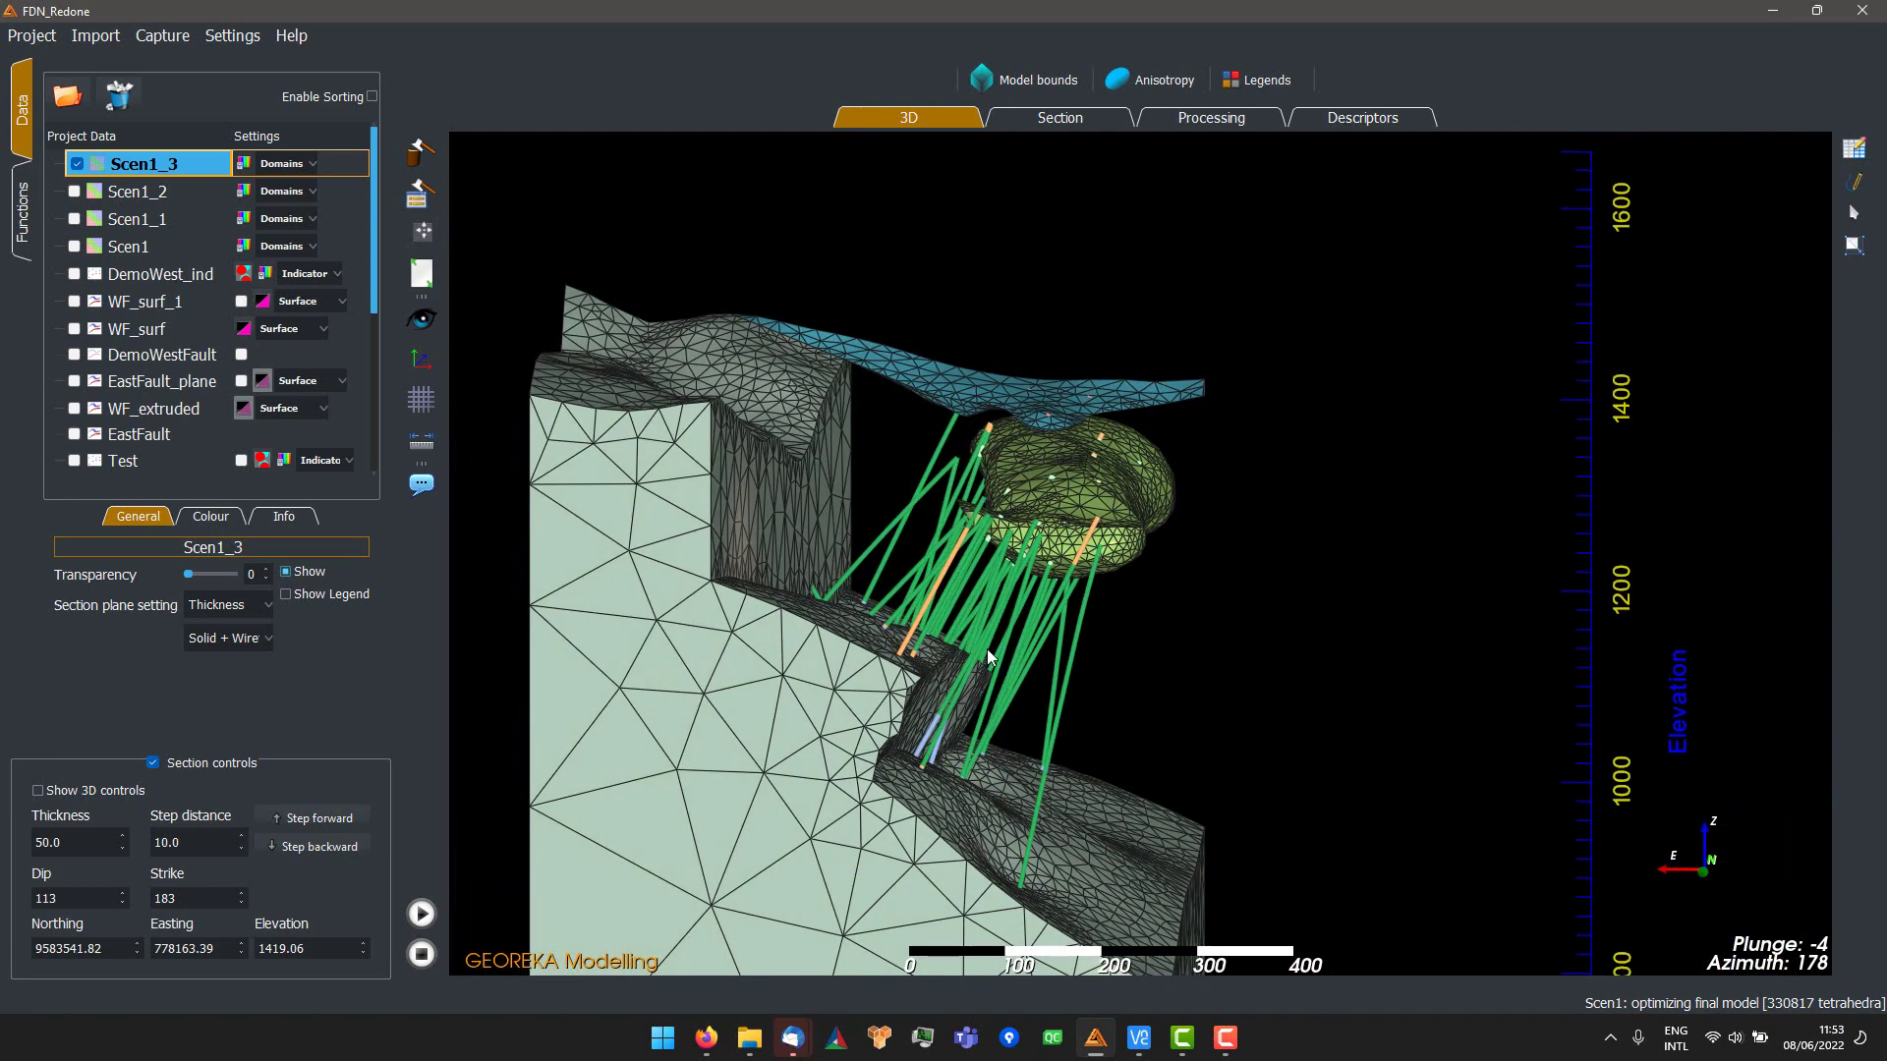
- Show WF_surf_1 temporarily with Scen1_3, compare the fault surface with the andesite offset, and hide it again
left_click(74, 302)
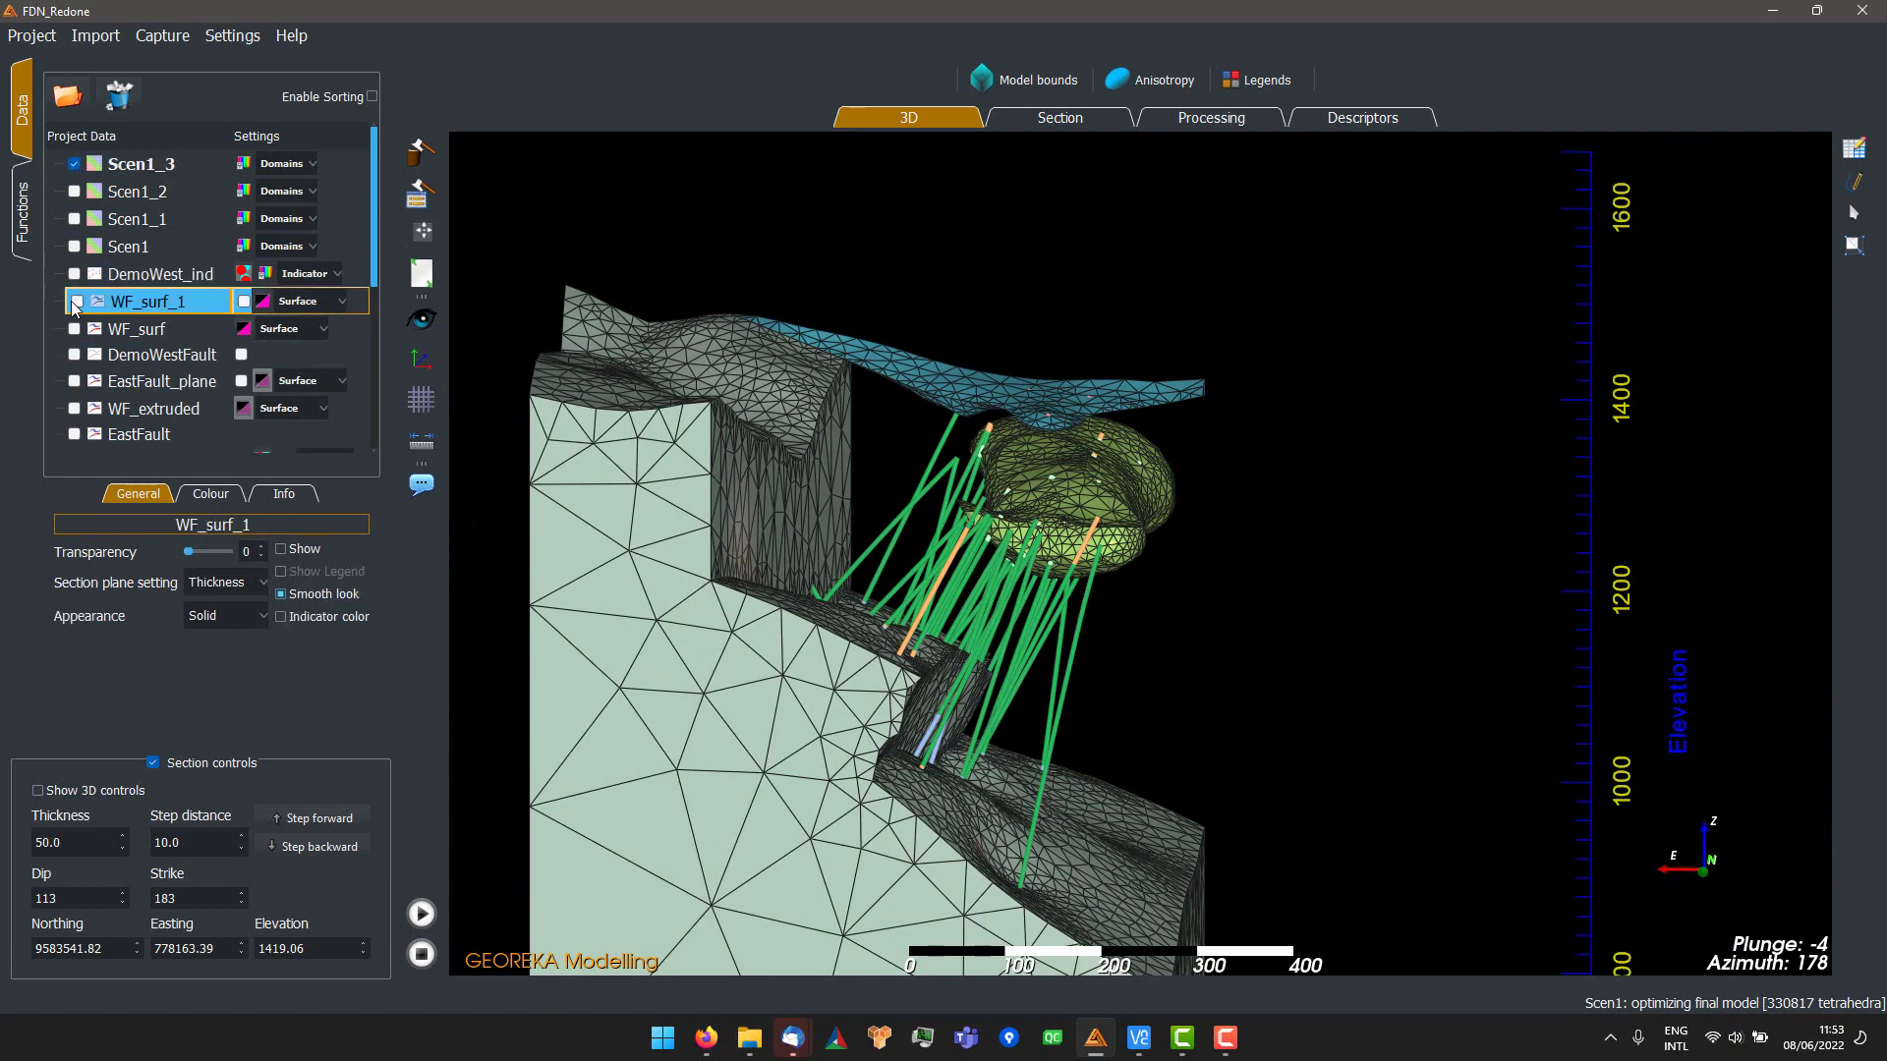
left_click_drag(815, 511, 722, 560)
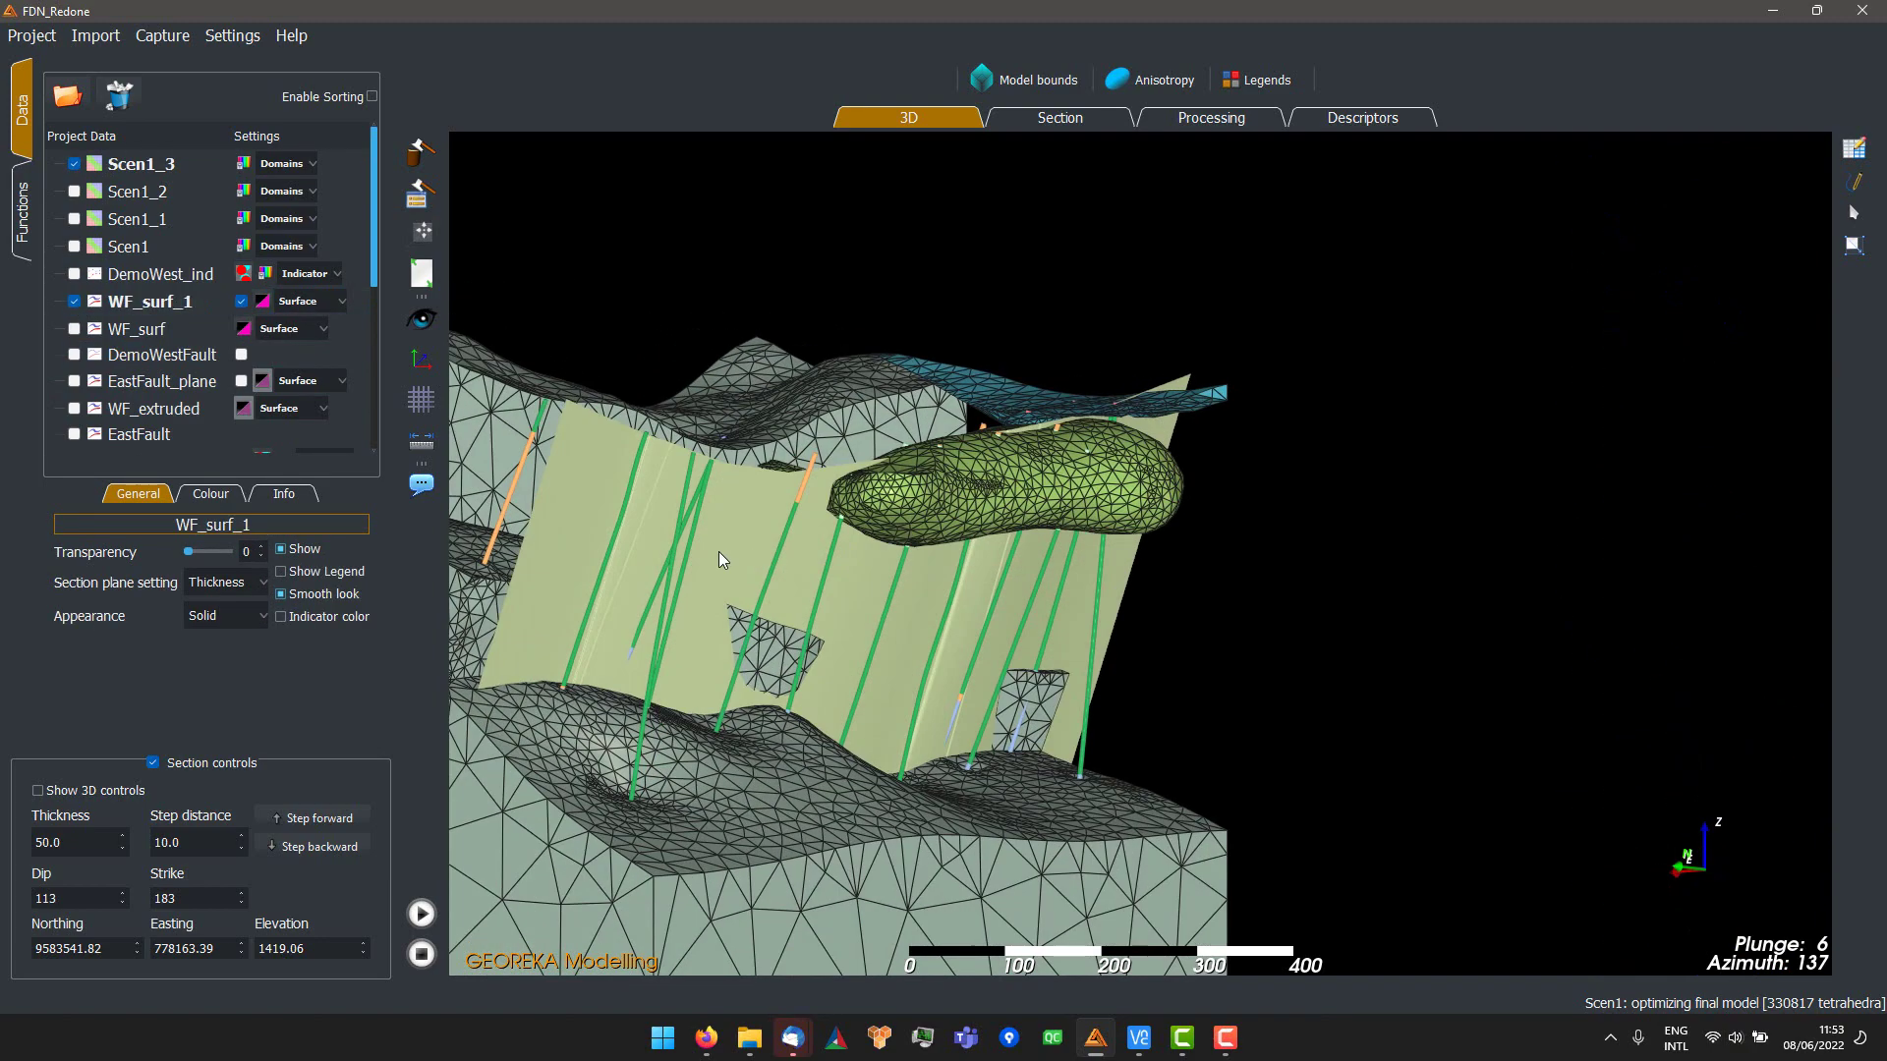
left_click_drag(871, 524, 1204, 436)
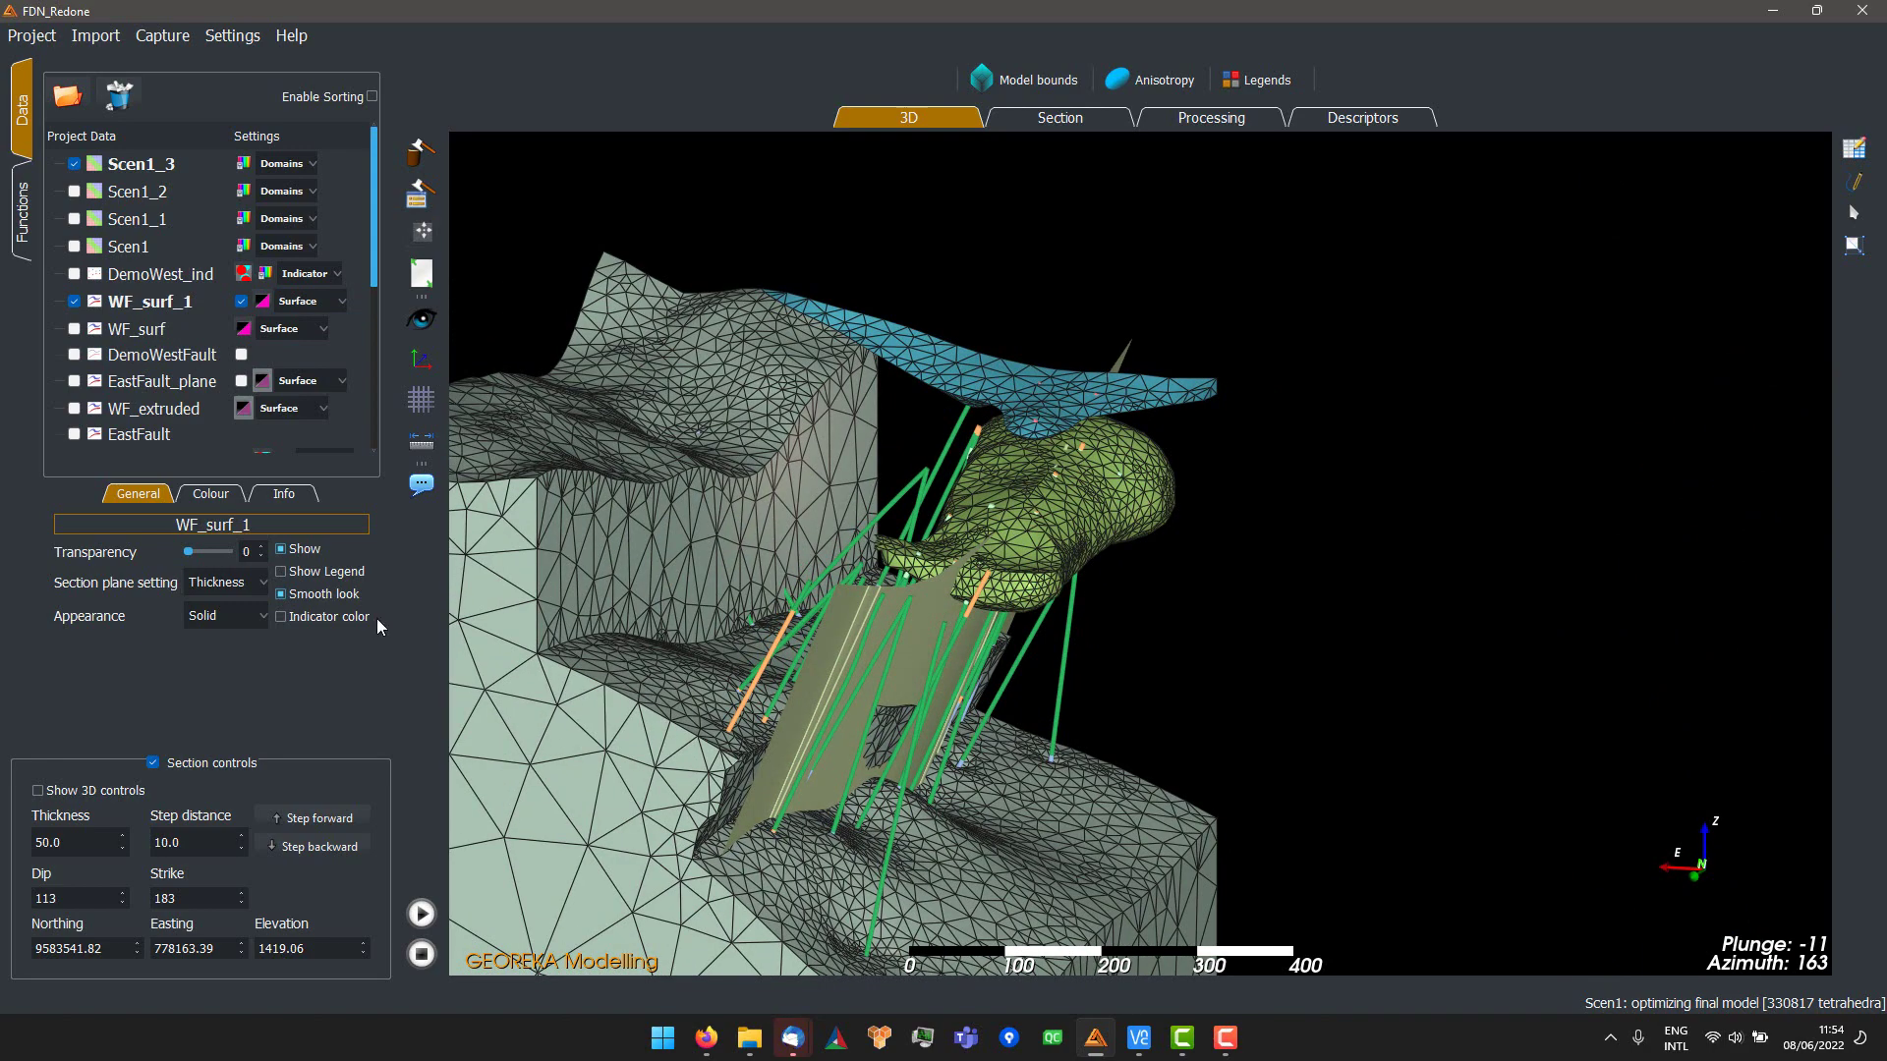
left_click(75, 301)
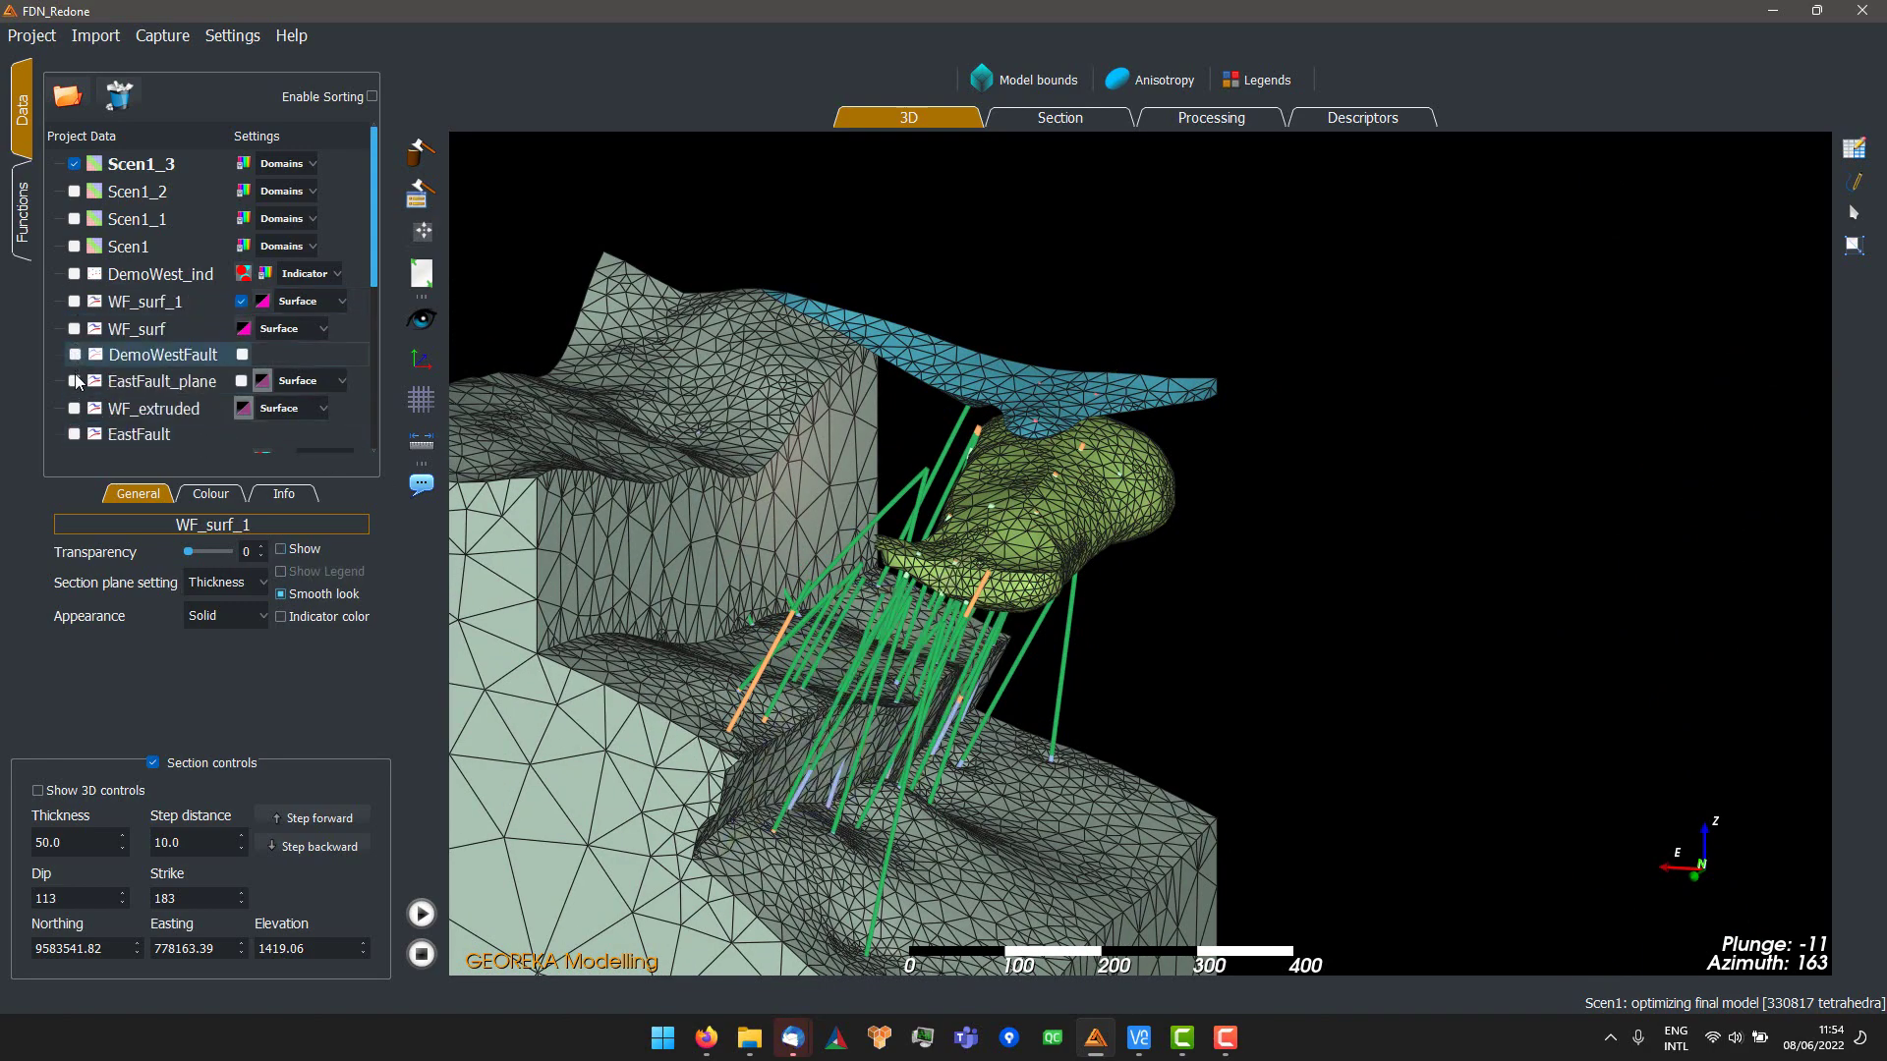
- Show WF_extruded temporarily, compare the extruded fault with the andesite step in Scen1_3, and hide it again
left_click(75, 407)
left_click_drag(906, 574, 1029, 413)
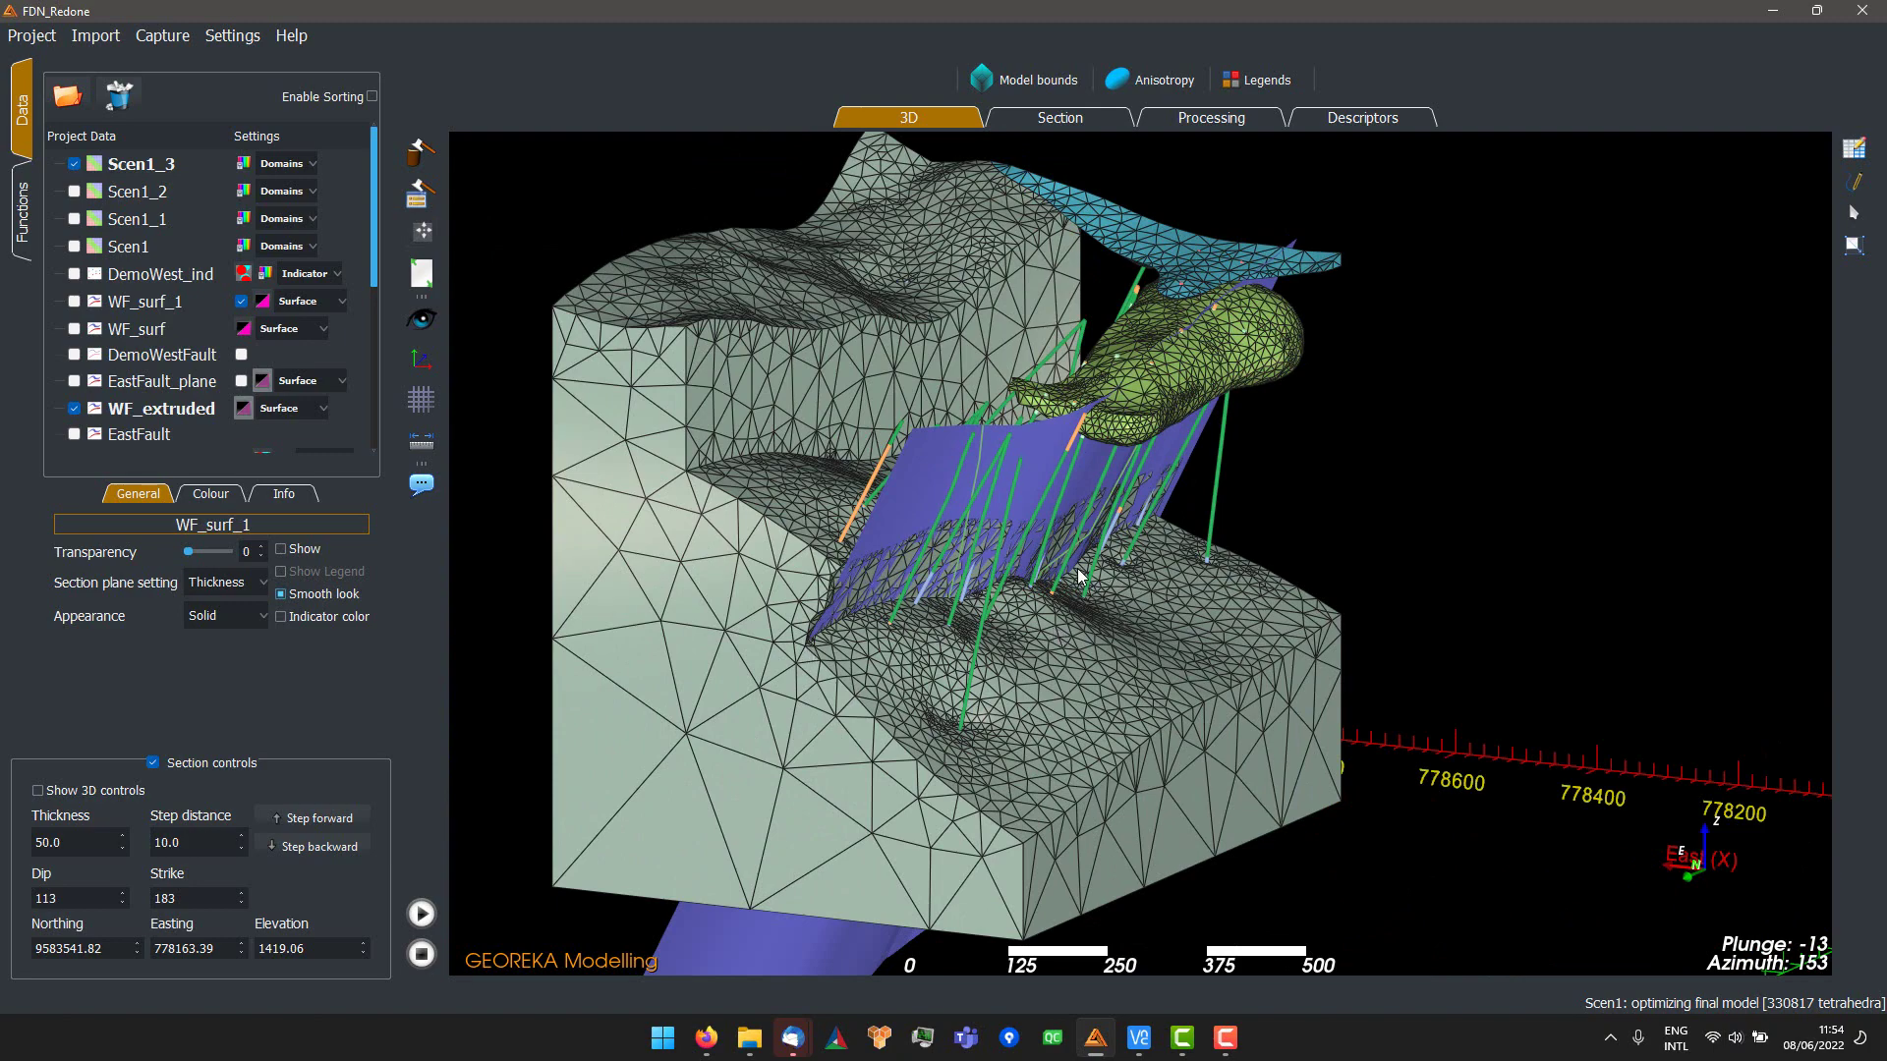
left_click_drag(936, 579, 1051, 517)
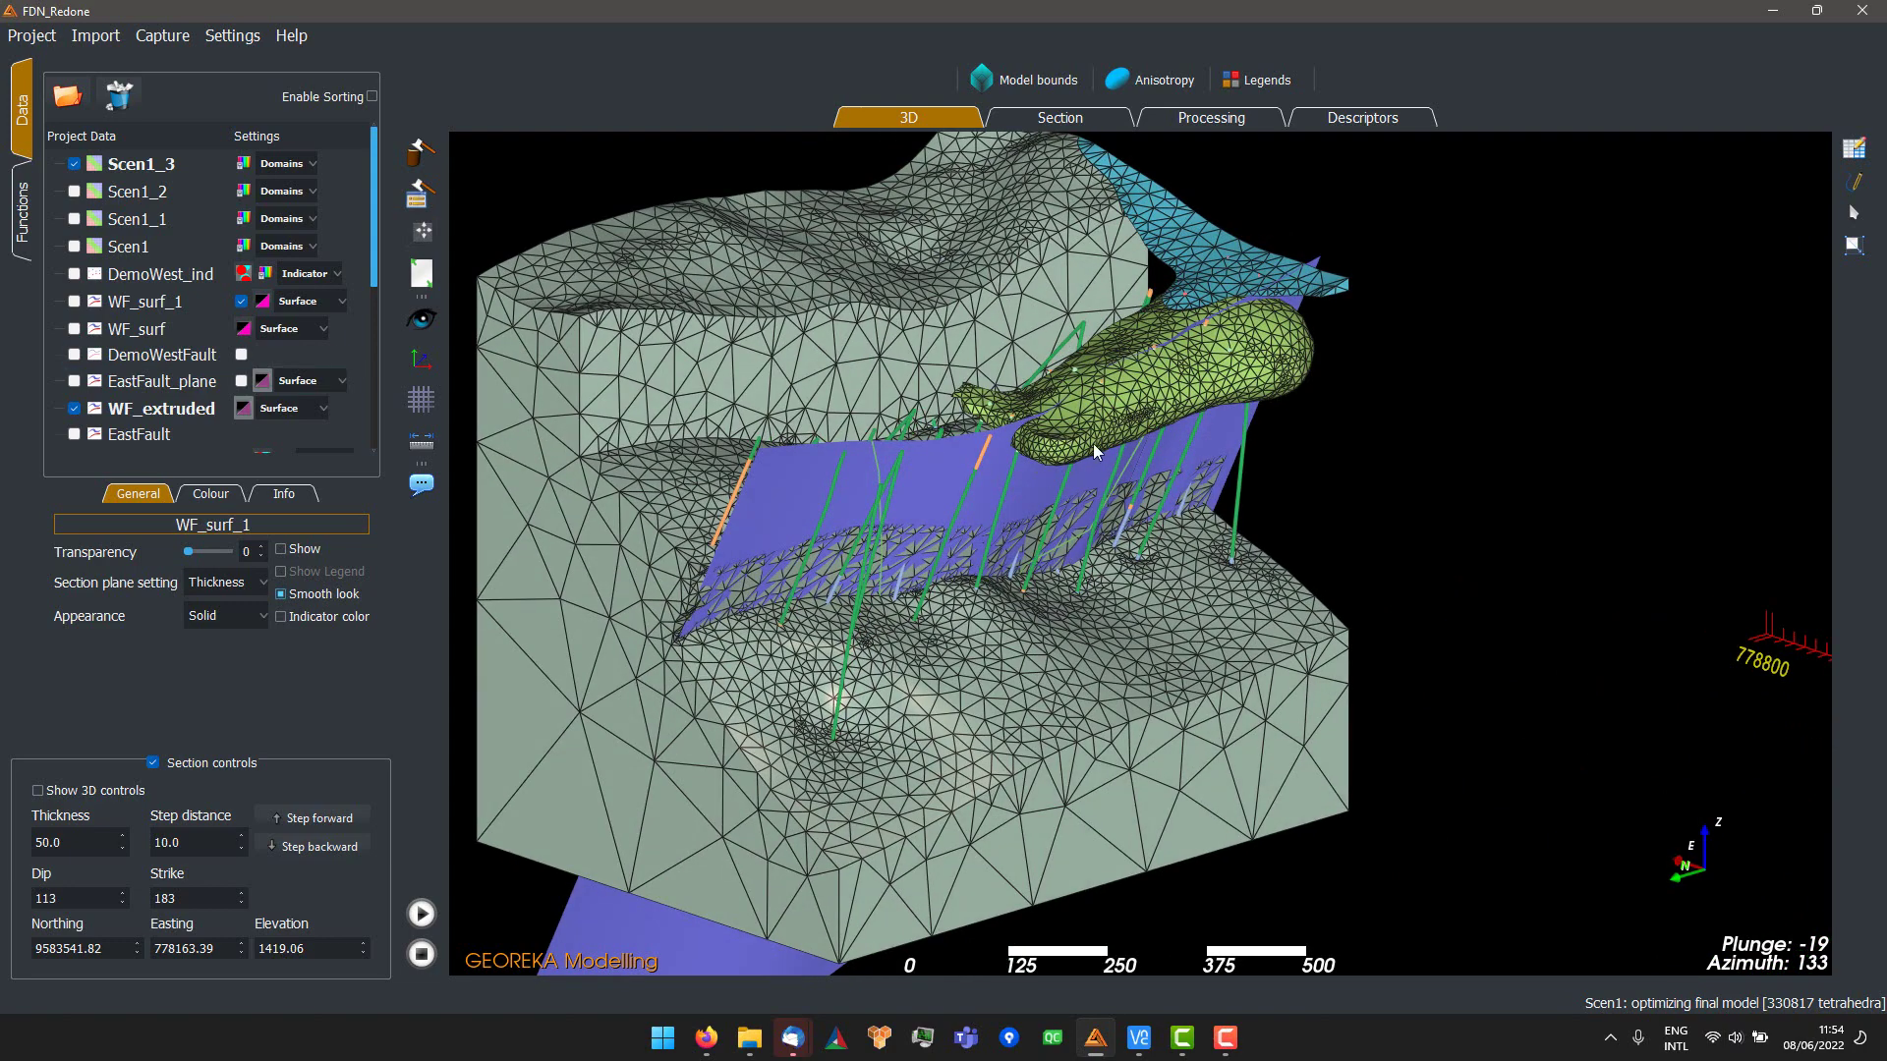
left_click_drag(1093, 444, 1159, 462)
left_click(74, 407)
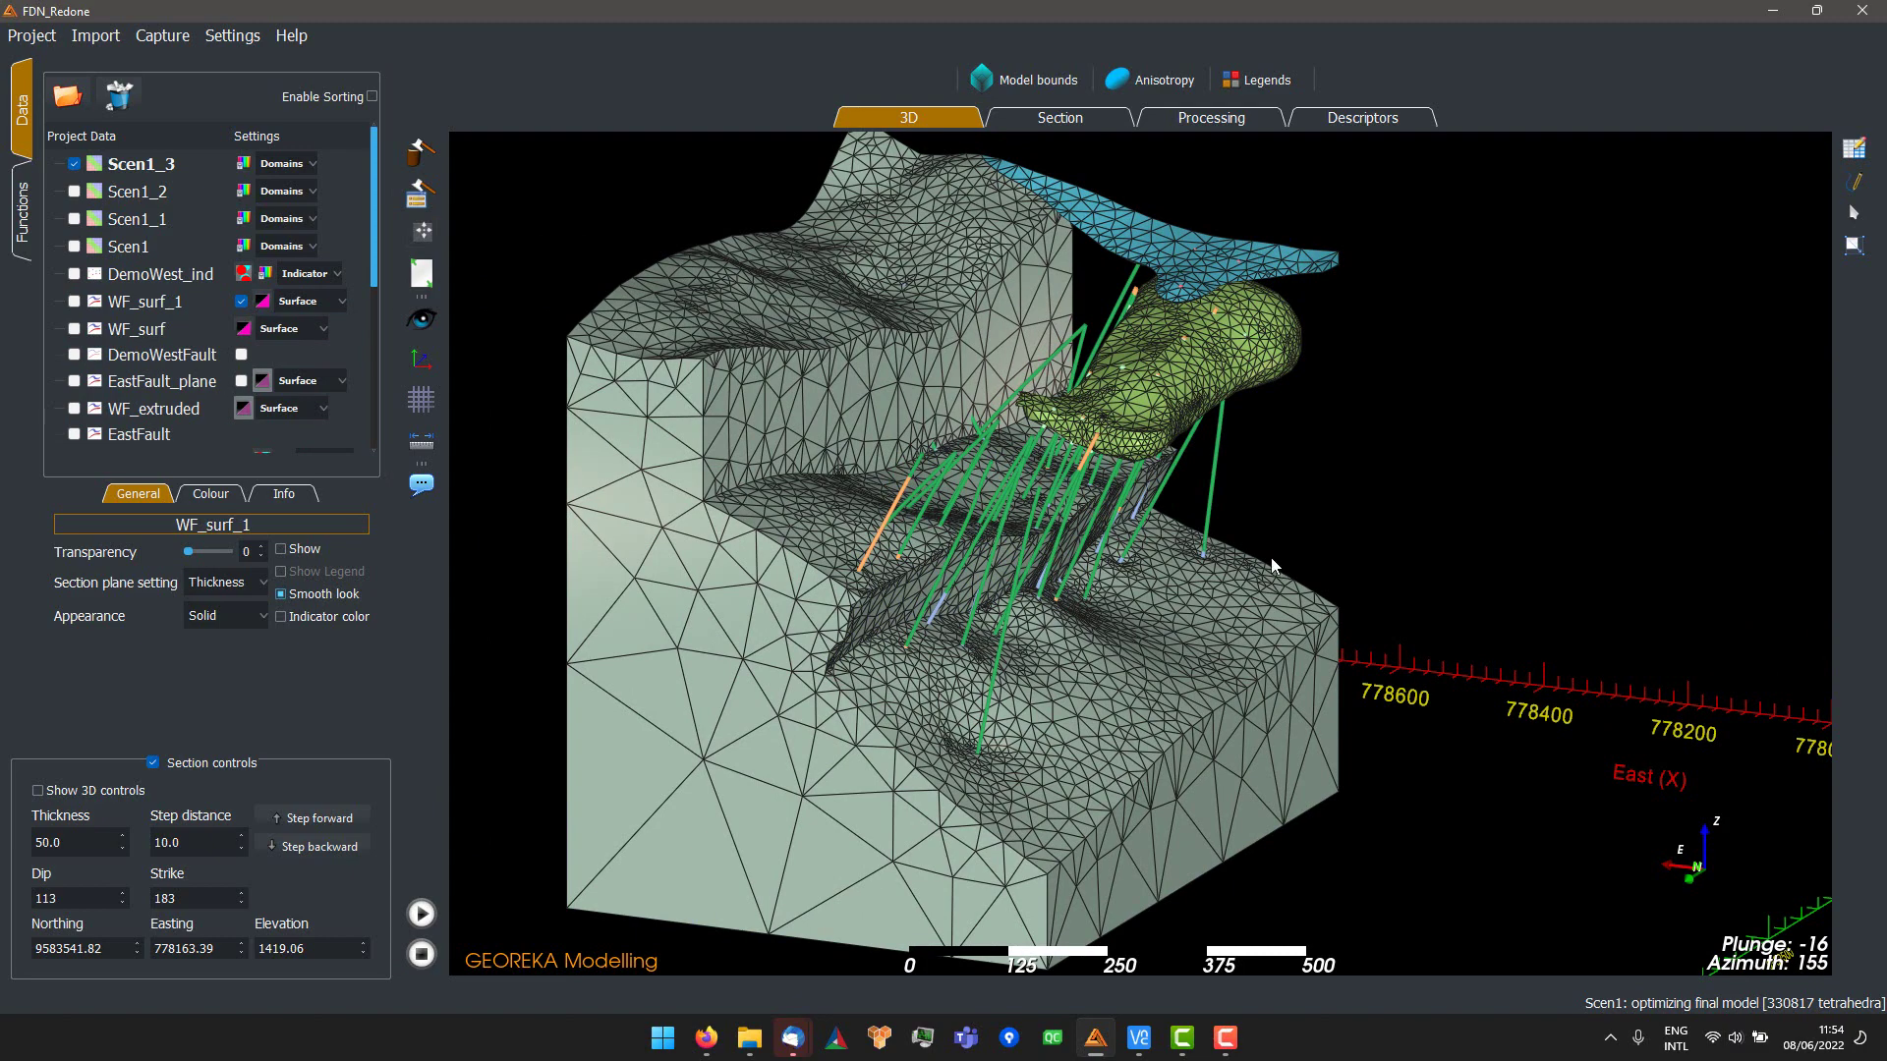
left_click_drag(1258, 576, 1054, 619)
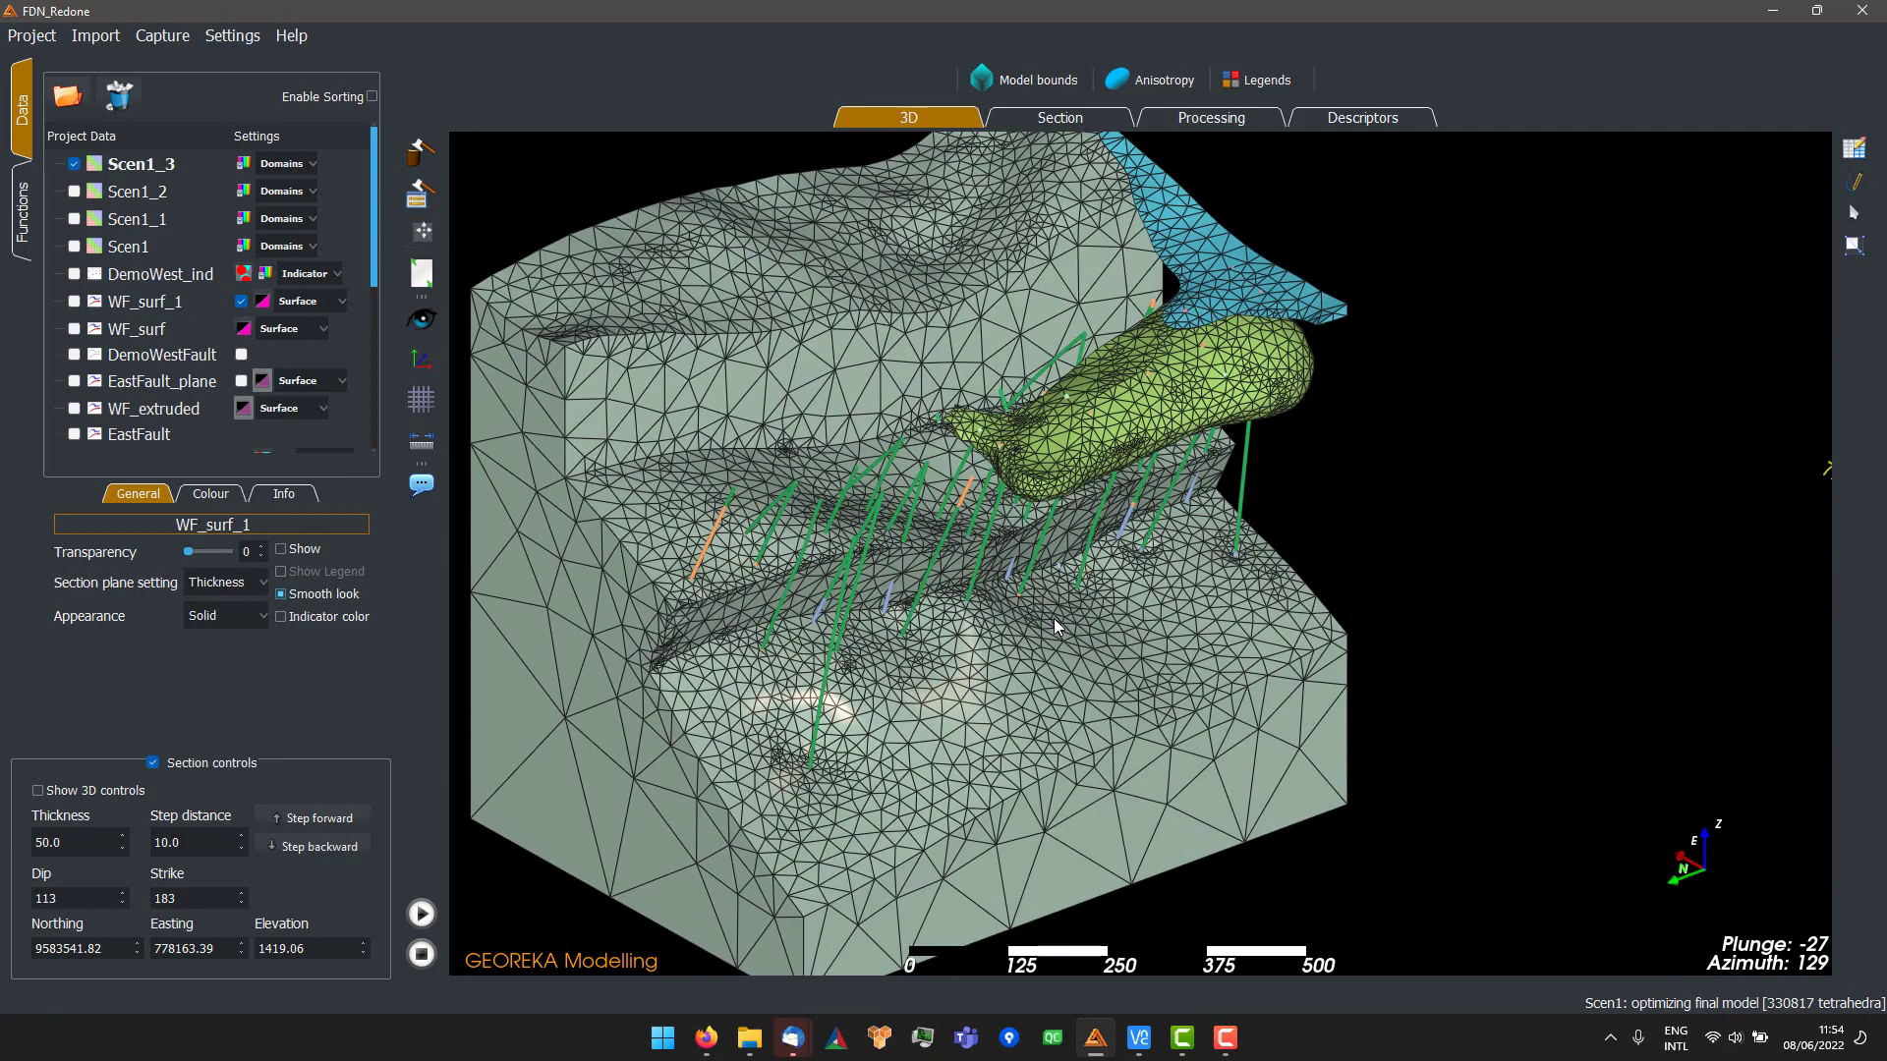